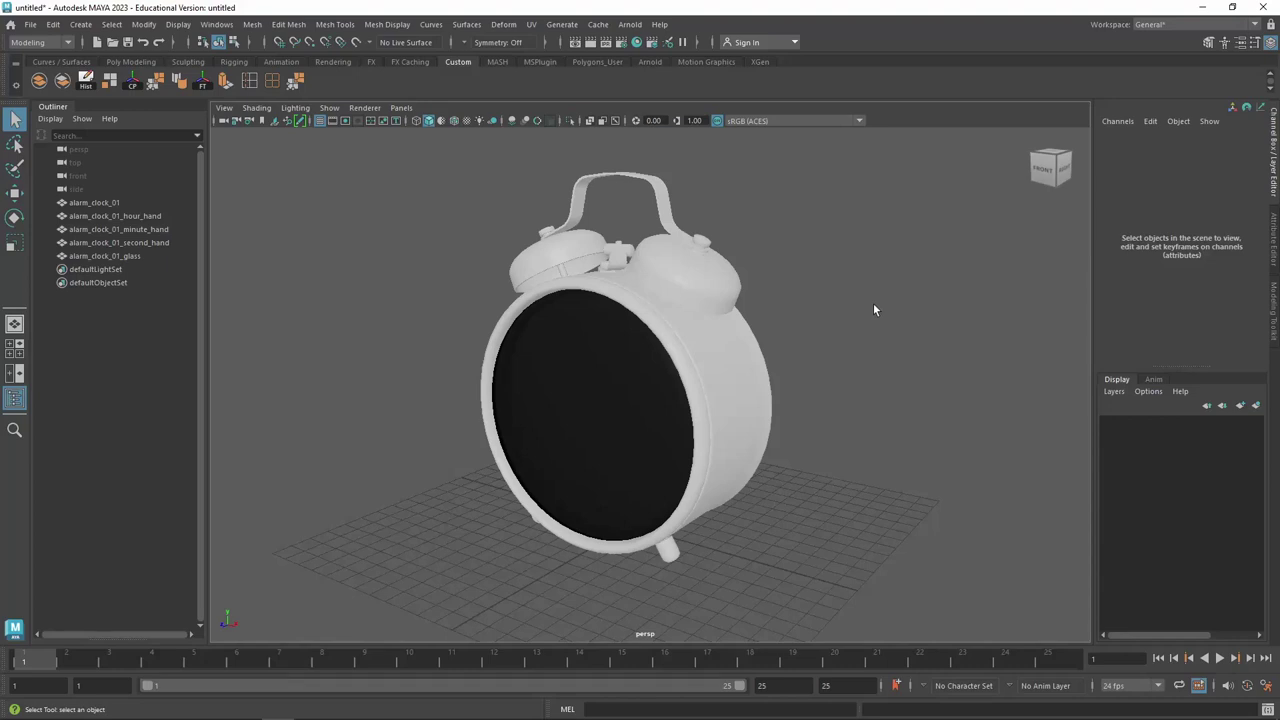
# Orbit around the clock to its front and select the alarm clock body
pyautogui.keyDown('alt'); pyautogui.moveTo(874, 308); pyautogui.dragTo(929, 300); pyautogui.keyUp('alt')
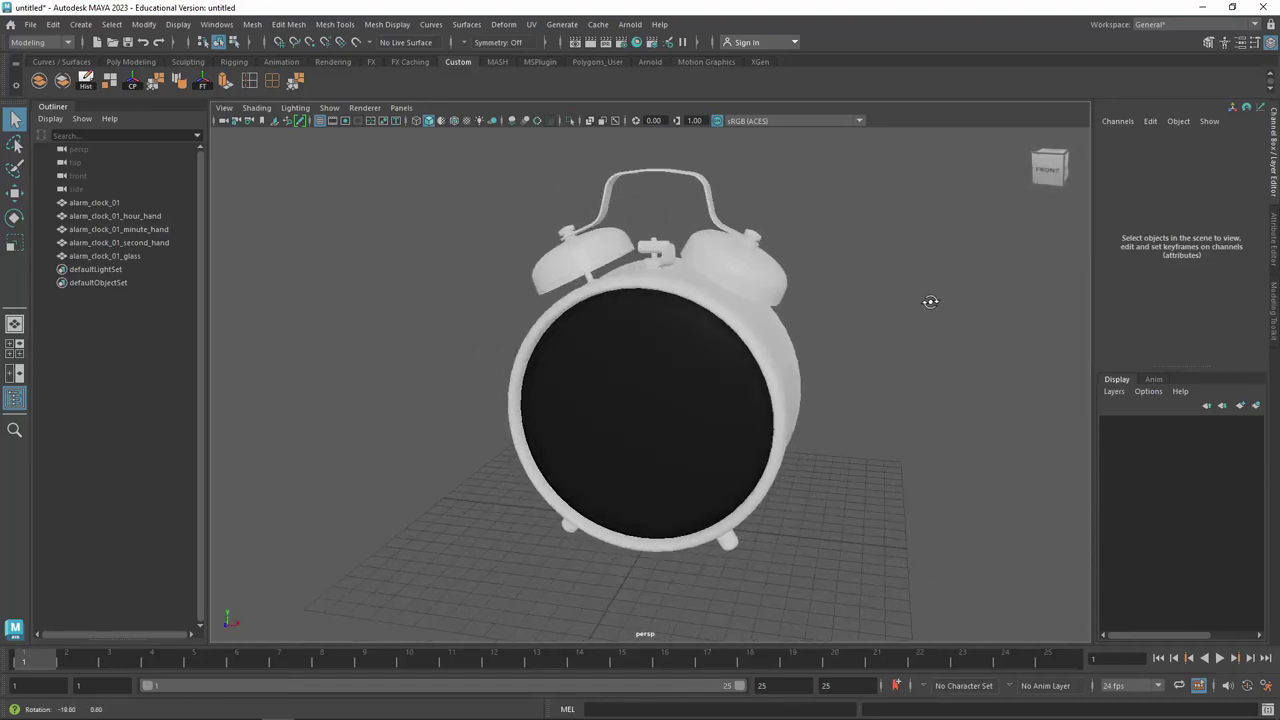
pyautogui.keyDown('alt'); pyautogui.moveTo(909, 266); pyautogui.dragTo(859, 281, button='right'); pyautogui.keyUp('alt')
pyautogui.keyDown('alt'); pyautogui.moveTo(859, 281); pyautogui.dragTo(880, 269, button='middle'); pyautogui.keyUp('alt')
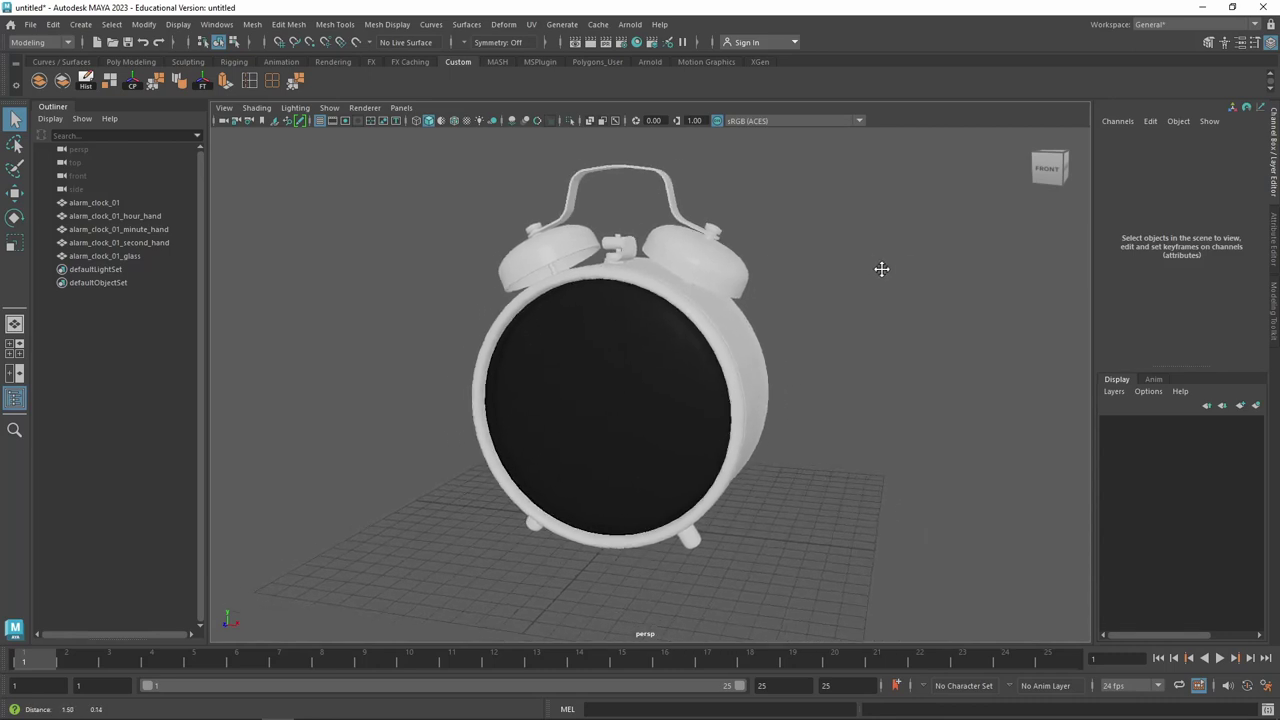
pyautogui.moveTo(871, 323)
pyautogui.keyDown('alt'); pyautogui.mouseDown()
pyautogui.moveTo(746, 314)
pyautogui.moveTo(878, 321)
pyautogui.moveTo(760, 315)
pyautogui.moveTo(878, 309)
pyautogui.moveTo(880, 320)
pyautogui.mouseUp(); pyautogui.keyUp('alt')
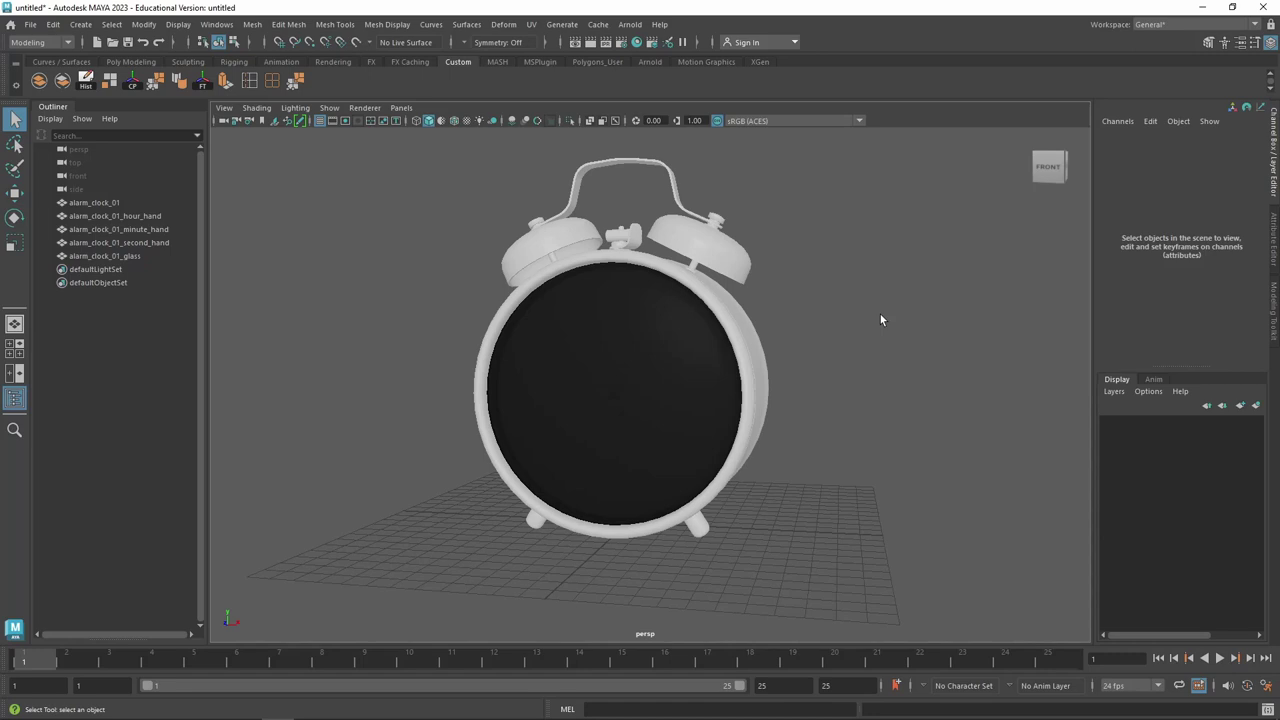
pyautogui.click(718, 261)
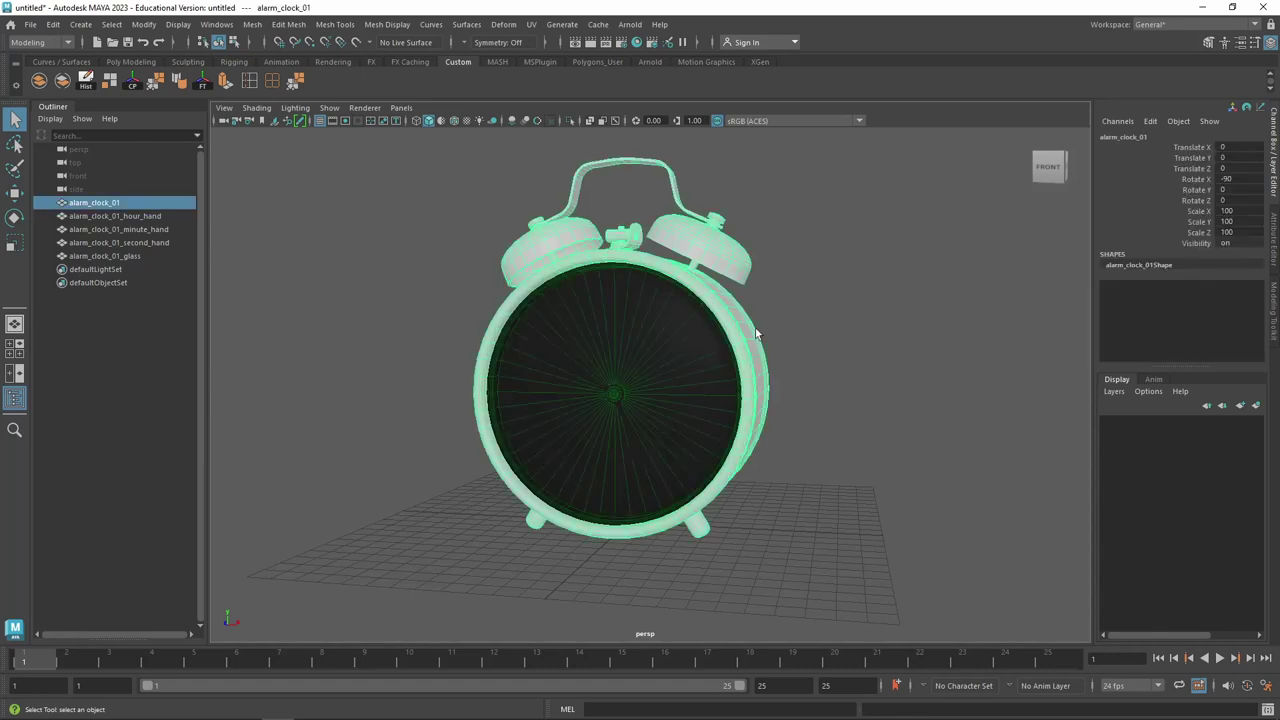
pyautogui.moveTo(852, 305)
pyautogui.keyDown('alt'); pyautogui.mouseDown()
pyautogui.moveTo(840, 279)
pyautogui.moveTo(762, 296)
pyautogui.moveTo(783, 294)
pyautogui.mouseUp(); pyautogui.keyUp('alt')
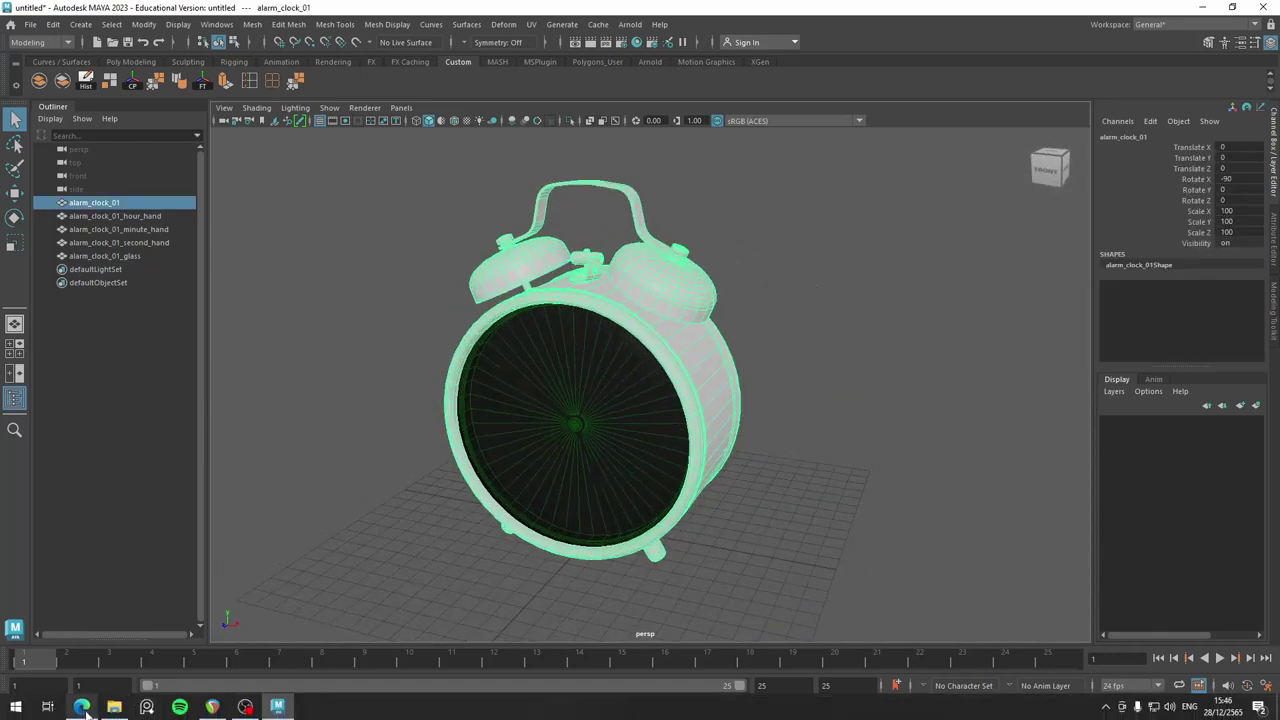
# Check the Poly Haven reference model page, then return to the clock in Maya
pyautogui.click(81, 707)
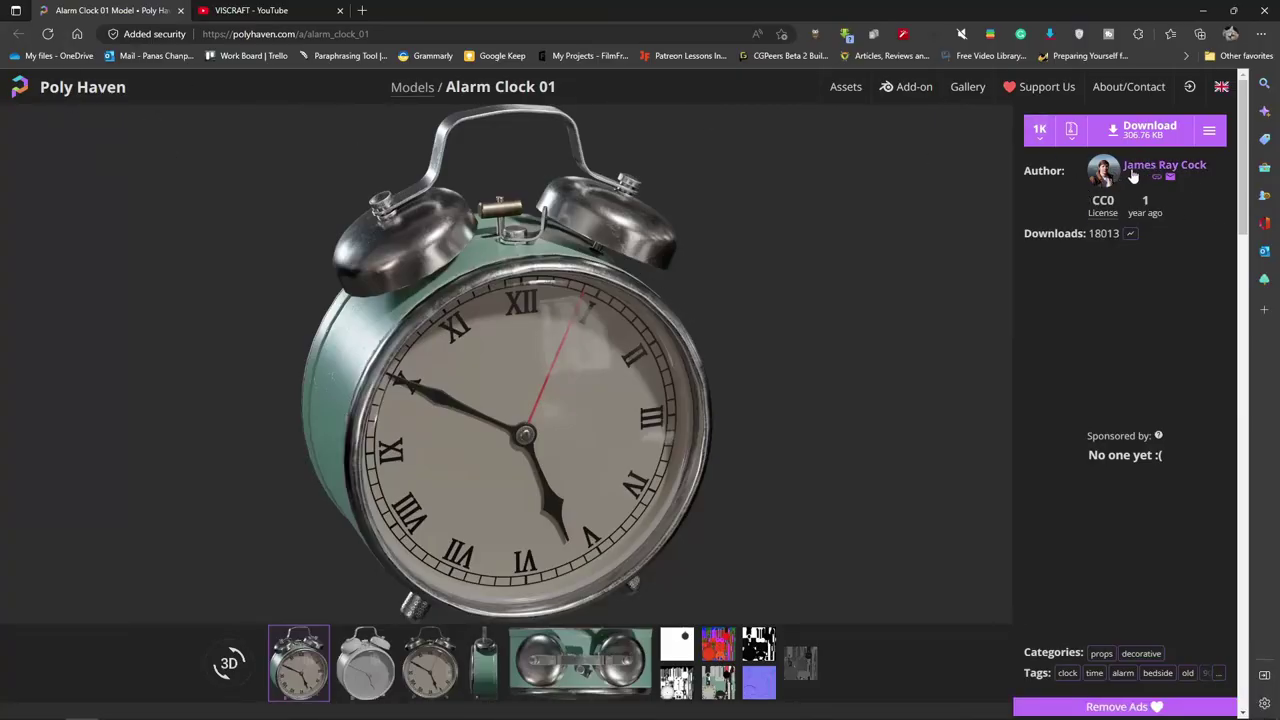
pyautogui.click(1203, 10)
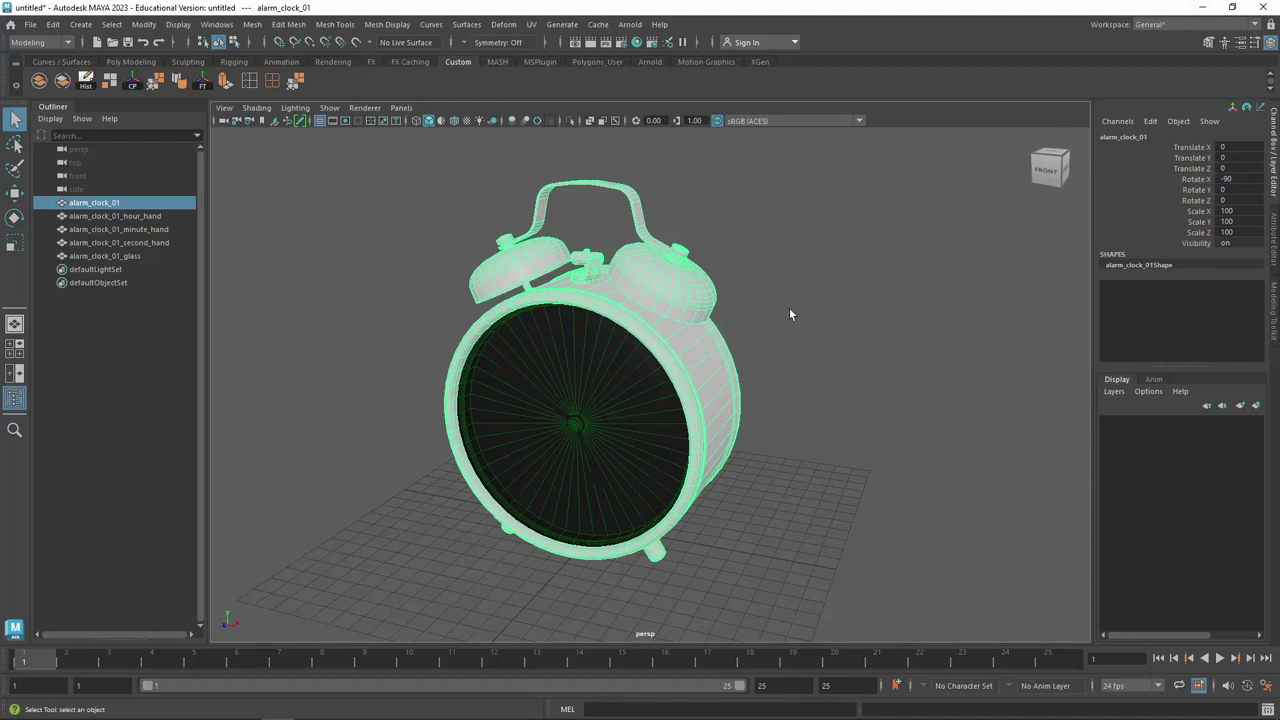
pyautogui.moveTo(883, 340)
pyautogui.keyDown('alt'); pyautogui.mouseDown()
pyautogui.moveTo(649, 277)
pyautogui.moveTo(912, 303)
pyautogui.moveTo(911, 314)
pyautogui.moveTo(783, 320)
pyautogui.moveTo(820, 306)
pyautogui.moveTo(372, 333)
pyautogui.mouseUp(); pyautogui.keyUp('alt')
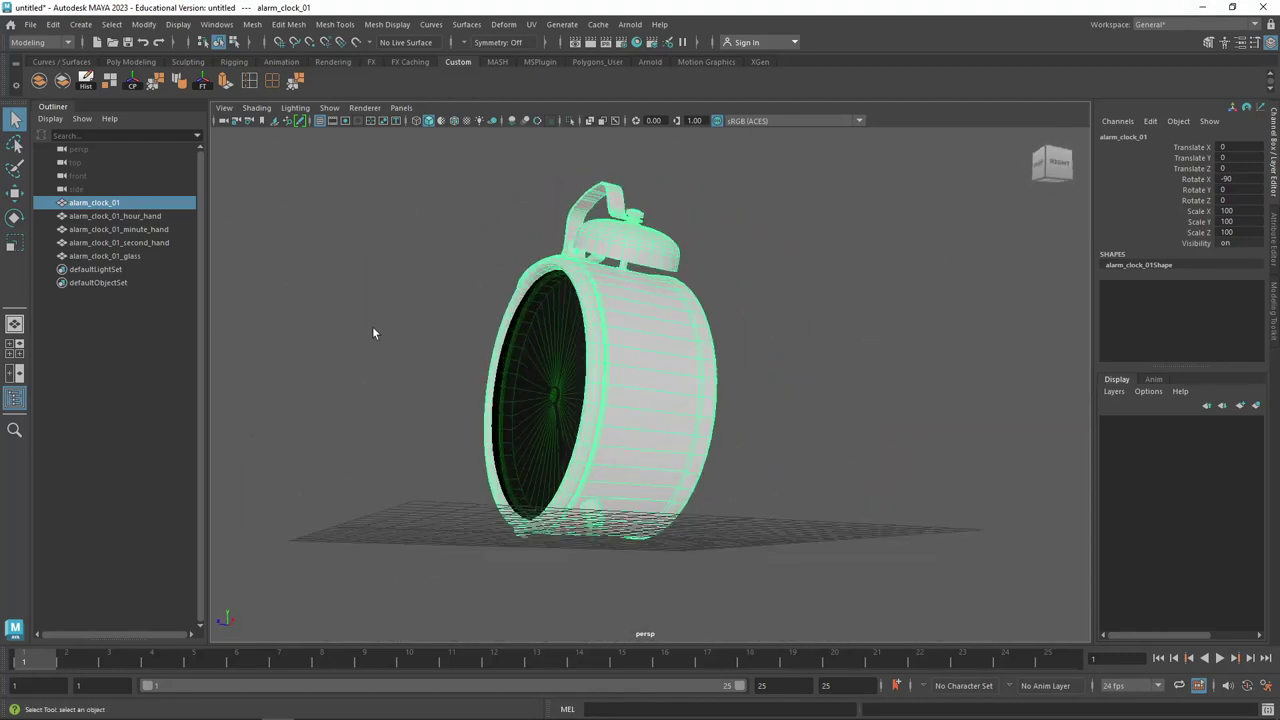
# Select the hour, minute and second hands, glass and defaultLightSet in turn, then reselect alarm_clock_01
pyautogui.click(136, 216)
pyautogui.click(140, 229)
pyautogui.click(142, 242)
pyautogui.click(136, 257)
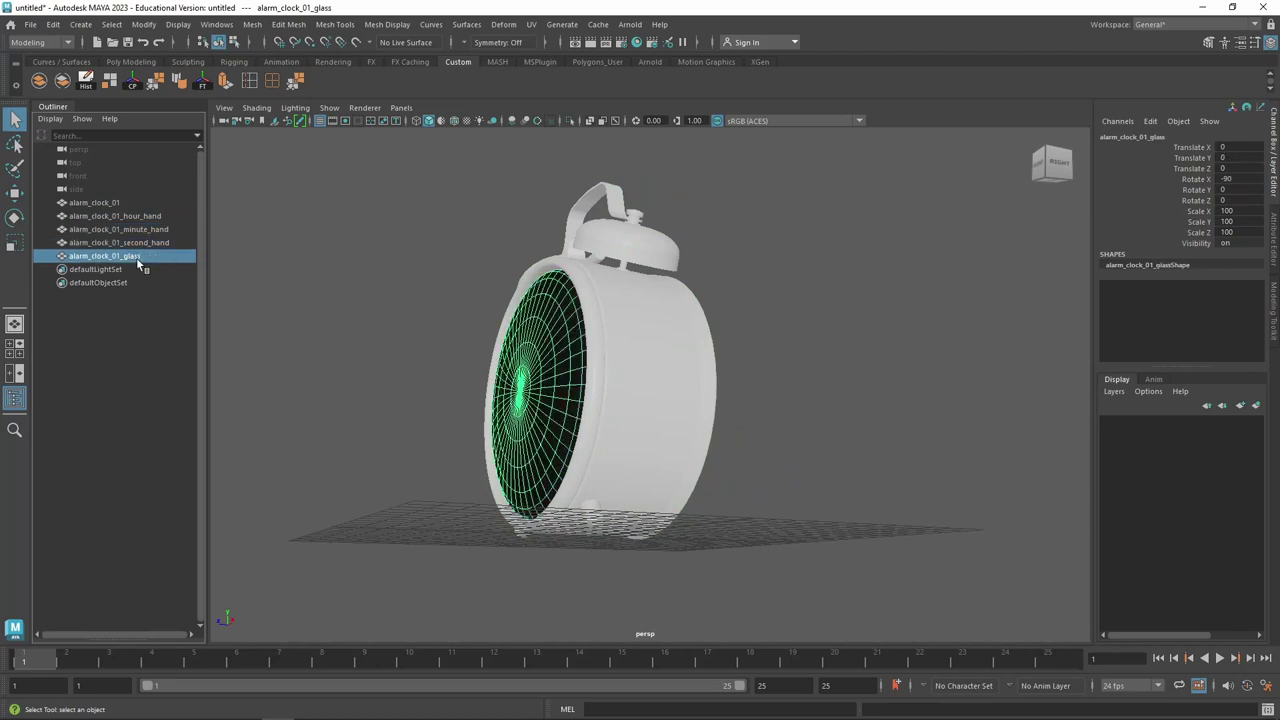
pyautogui.click(112, 269)
pyautogui.click(115, 216)
pyautogui.click(573, 318)
# Frame the clock, tumble to a three-quarter side view, and open the Mesh menu
pyautogui.moveTo(573, 318)
pyautogui.keyDown('alt'); pyautogui.mouseDown()
pyautogui.moveTo(766, 377)
pyautogui.moveTo(800, 354)
pyautogui.moveTo(837, 366)
pyautogui.moveTo(580, 363)
pyautogui.moveTo(651, 360)
pyautogui.moveTo(665, 260)
pyautogui.mouseUp(); pyautogui.keyUp('alt')
pyautogui.scroll(5, 771, 371)
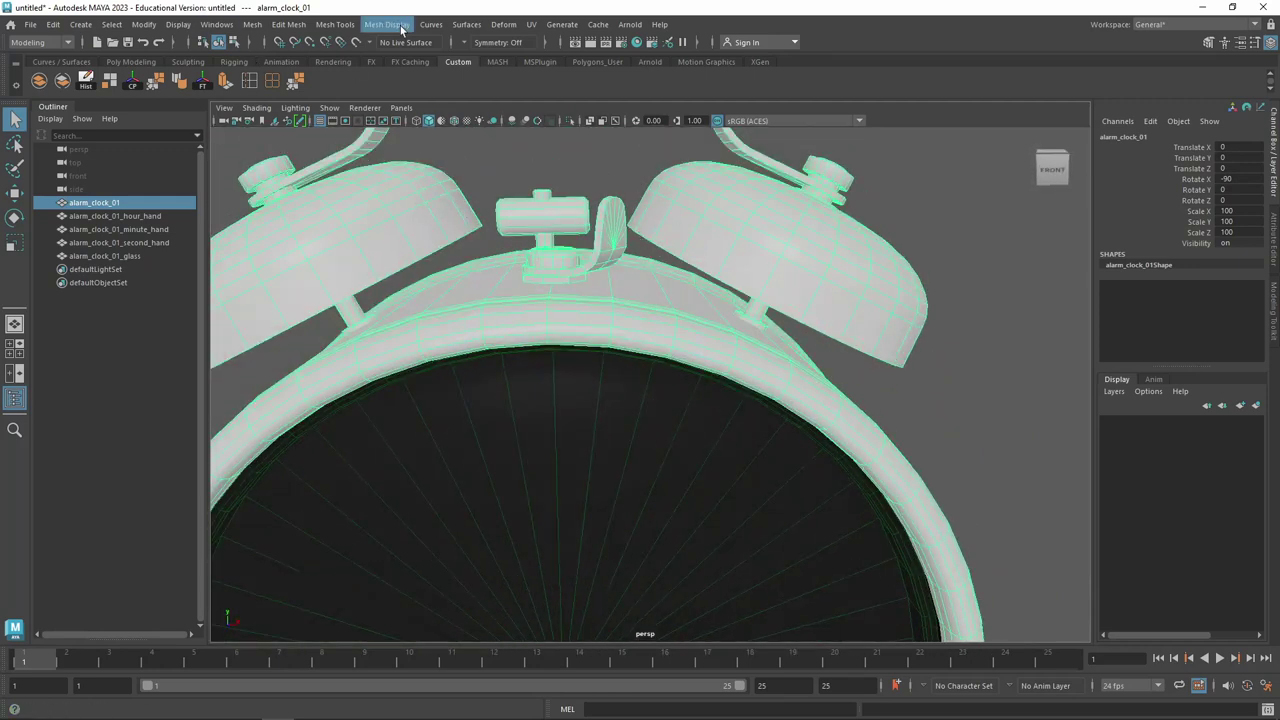
pyautogui.press('f')
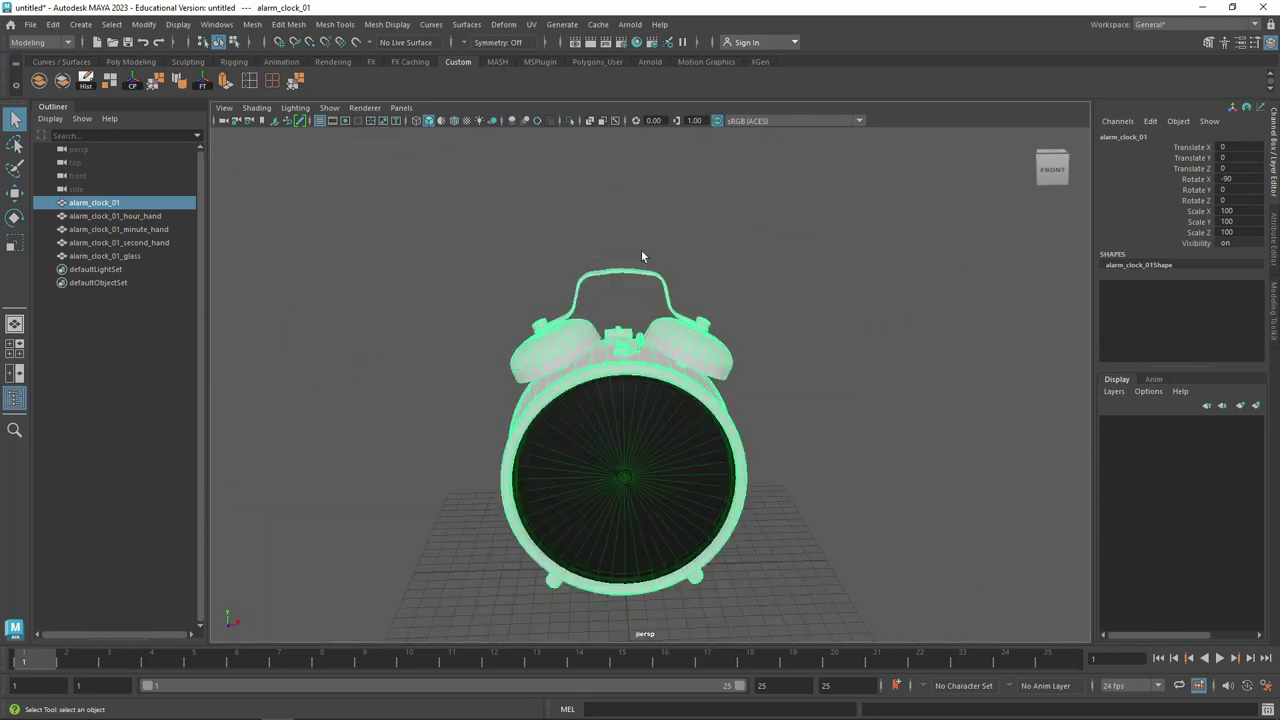
pyautogui.moveTo(641, 249)
pyautogui.keyDown('alt'); pyautogui.mouseDown()
pyautogui.moveTo(760, 260)
pyautogui.moveTo(814, 323)
pyautogui.moveTo(619, 291)
pyautogui.moveTo(298, 317)
pyautogui.mouseUp(); pyautogui.keyUp('alt')
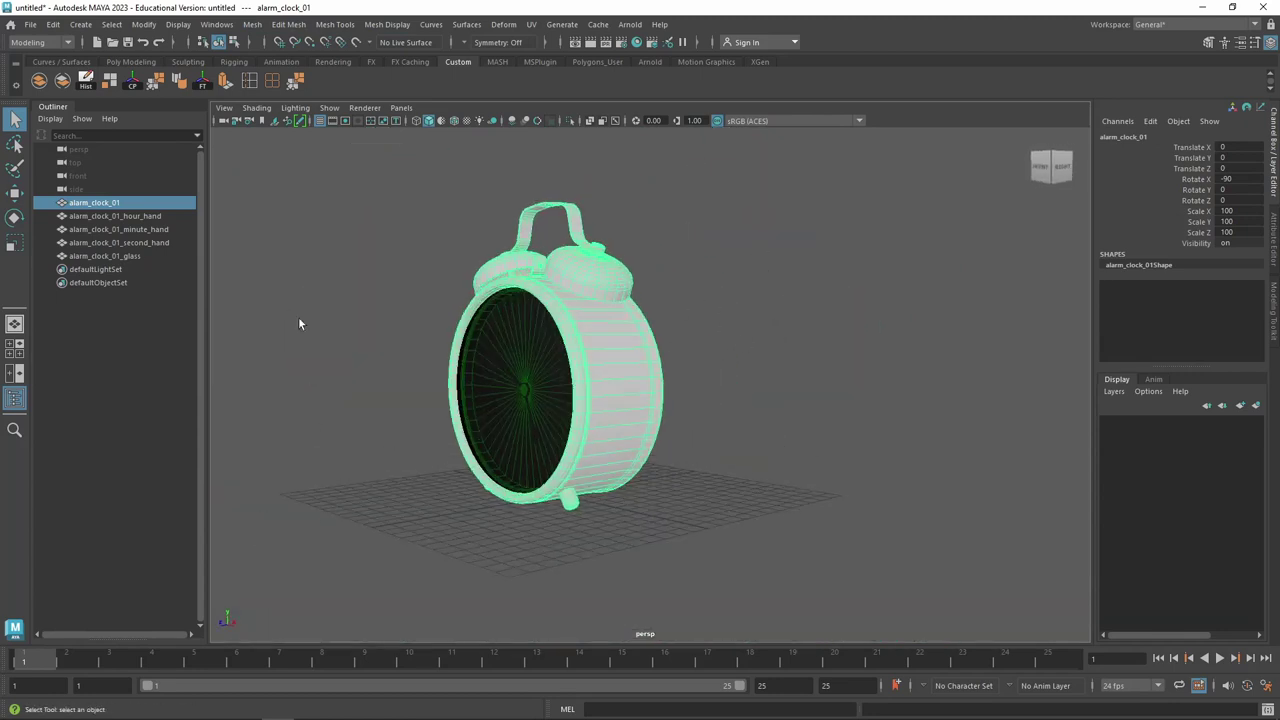
pyautogui.scroll(1, 699, 324)
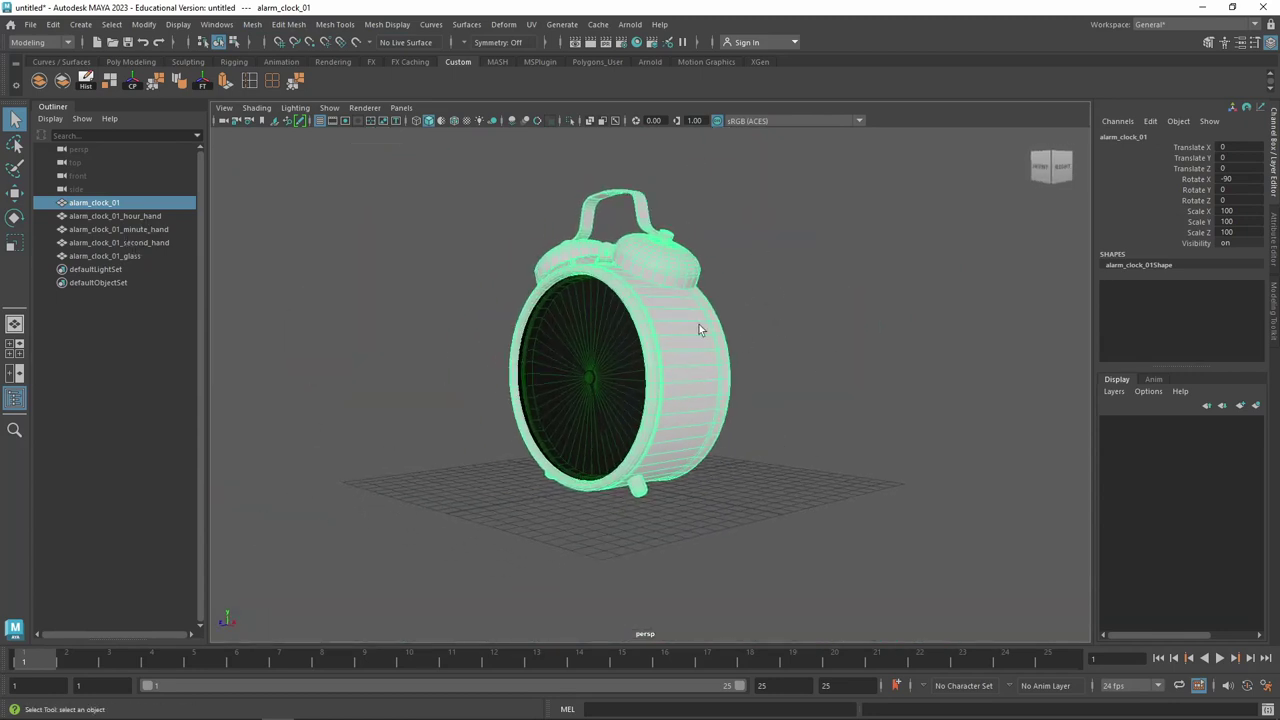
pyautogui.scroll(4, 563, 329)
pyautogui.moveTo(563, 329)
pyautogui.keyDown('alt'); pyautogui.mouseDown()
pyautogui.moveTo(566, 360)
pyautogui.moveTo(680, 347)
pyautogui.moveTo(503, 346)
pyautogui.moveTo(557, 363)
pyautogui.moveTo(545, 391)
pyautogui.moveTo(471, 417)
pyautogui.moveTo(446, 329)
pyautogui.moveTo(640, 314)
pyautogui.moveTo(704, 290)
pyautogui.moveTo(726, 300)
pyautogui.moveTo(360, 346)
pyautogui.moveTo(493, 358)
pyautogui.mouseUp(); pyautogui.keyUp('alt')
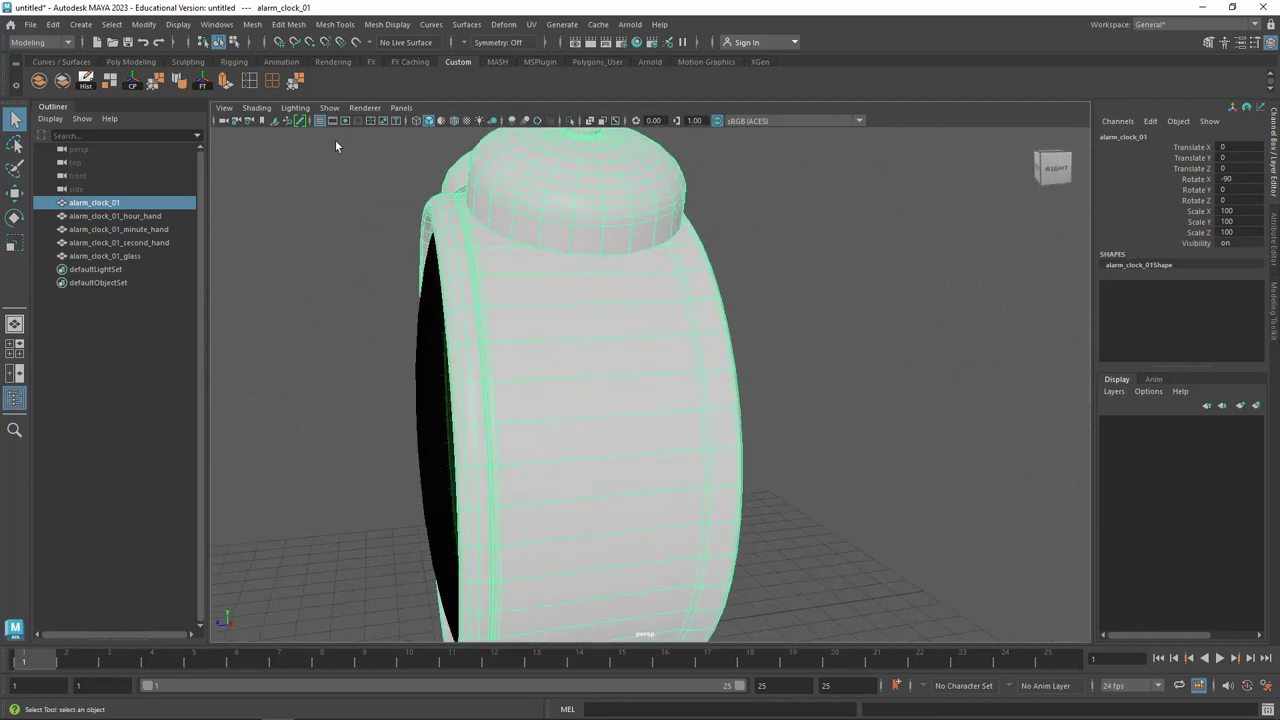
pyautogui.click(260, 26)
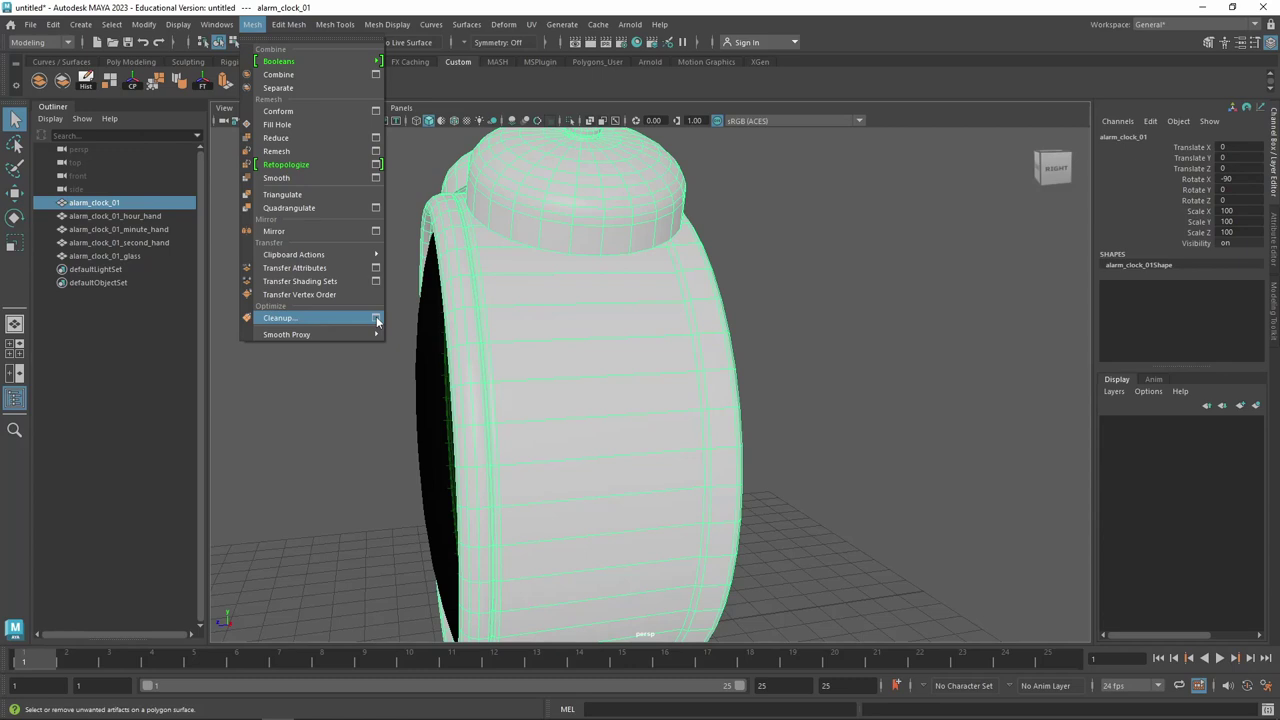
# Open Mesh > Cleanup options, move the window clear of the clock, and review its settings
pyautogui.click(376, 318)
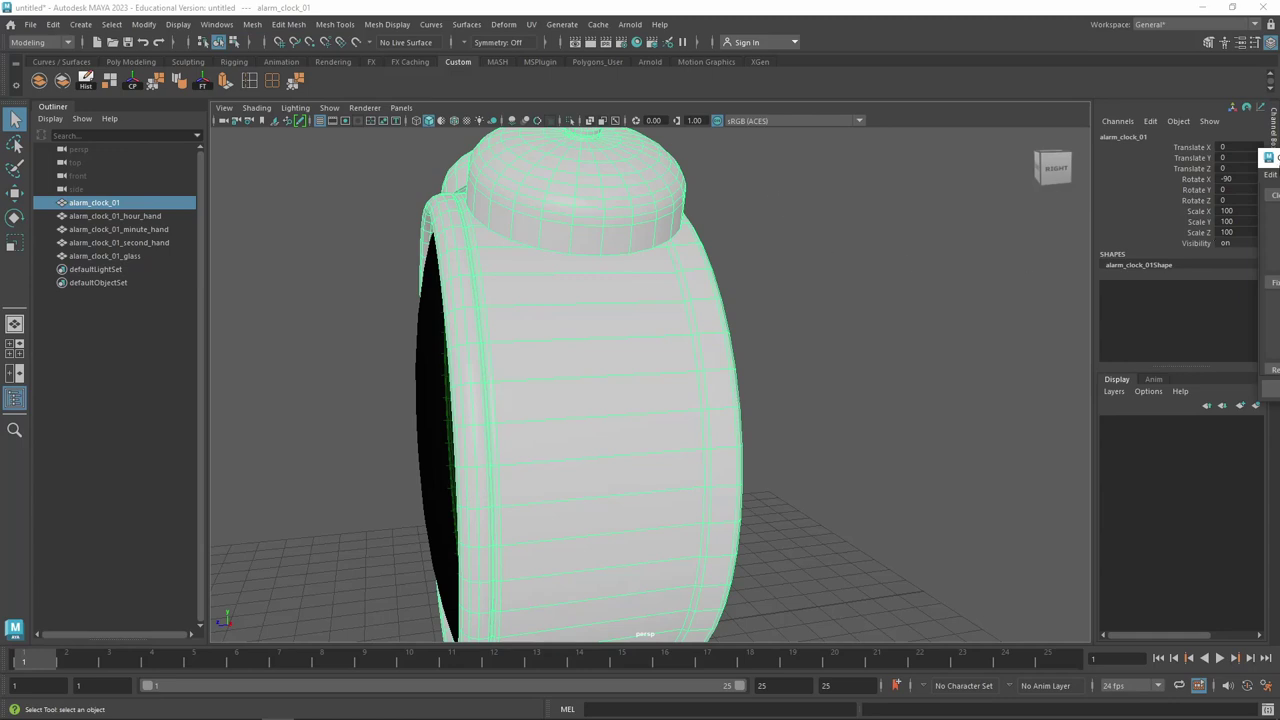
pyautogui.moveTo(1272, 157)
pyautogui.mouseDown()
pyautogui.moveTo(407, 113)
pyautogui.moveTo(826, 152)
pyautogui.mouseUp()
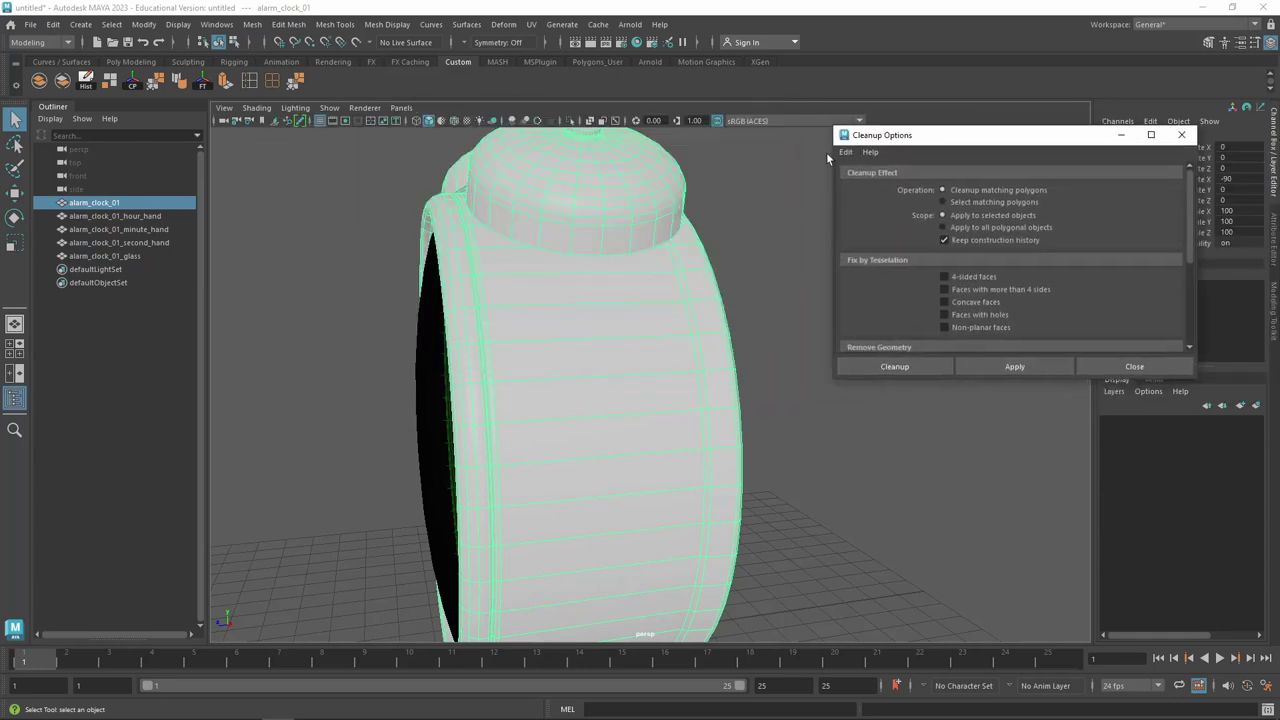
pyautogui.moveTo(640, 270)
pyautogui.keyDown('alt'); pyautogui.mouseDown()
pyautogui.moveTo(663, 293)
pyautogui.moveTo(757, 251)
pyautogui.moveTo(709, 289)
pyautogui.moveTo(720, 292)
pyautogui.mouseUp(); pyautogui.keyUp('alt')
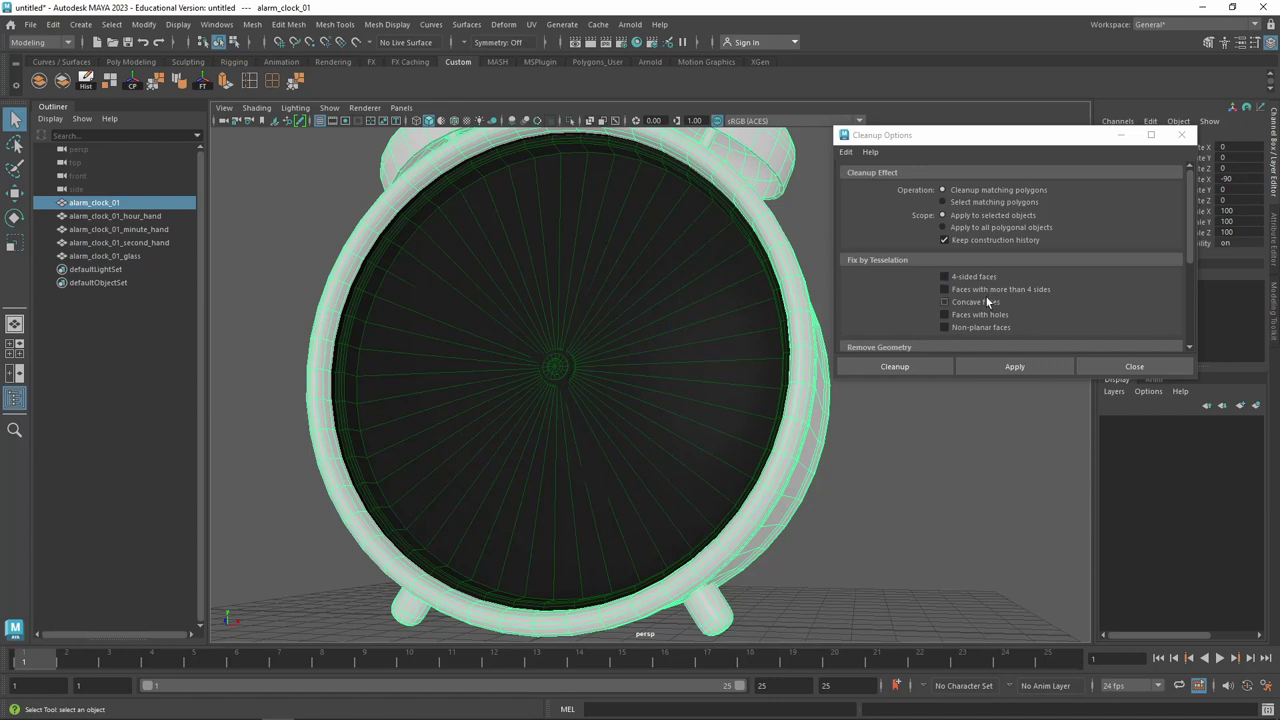
pyautogui.scroll(5, 578, 365)
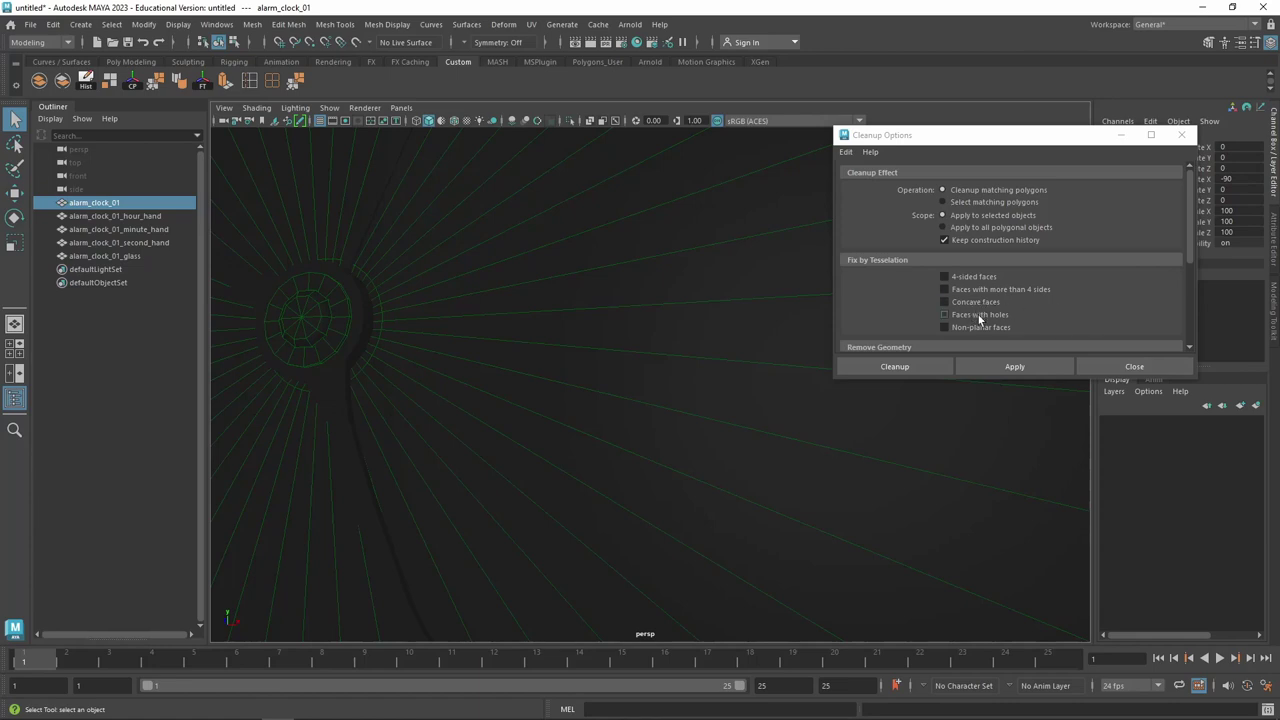
pyautogui.scroll(-3, 530, 325)
pyautogui.scroll(-3, 570, 320)
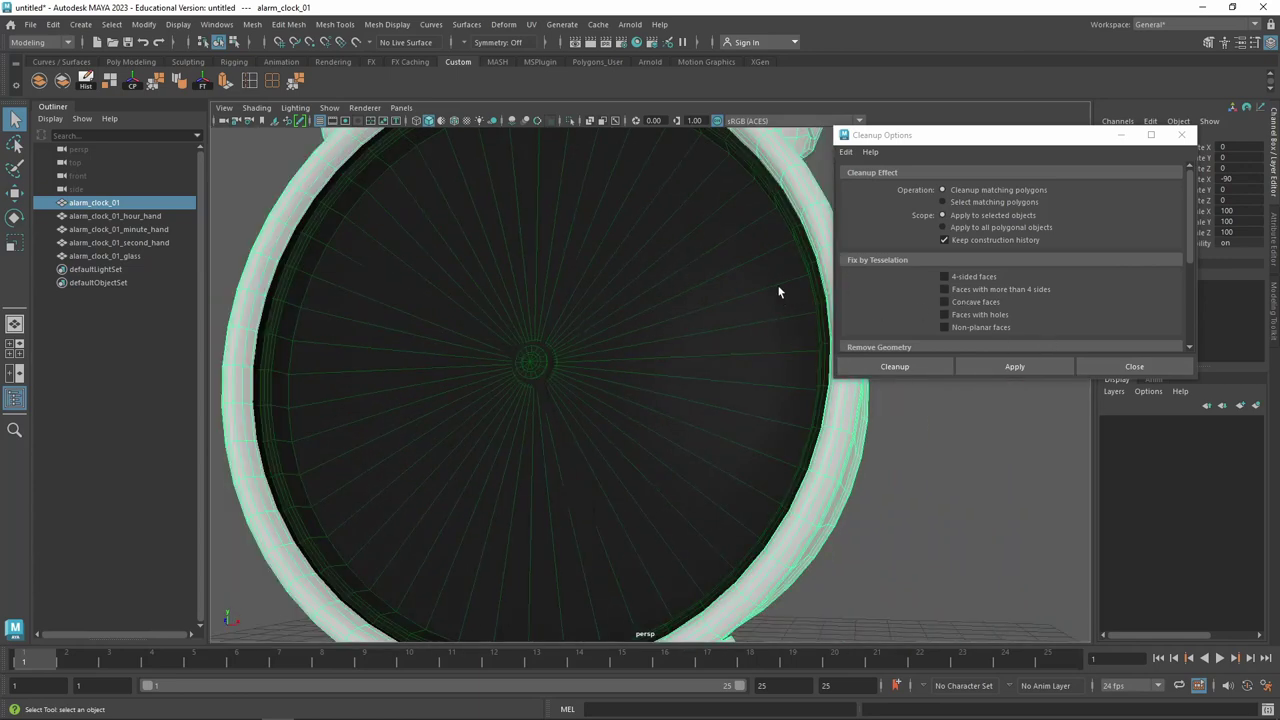
pyautogui.keyDown('alt'); pyautogui.moveTo(634, 208); pyautogui.dragTo(1066, 295); pyautogui.keyUp('alt')
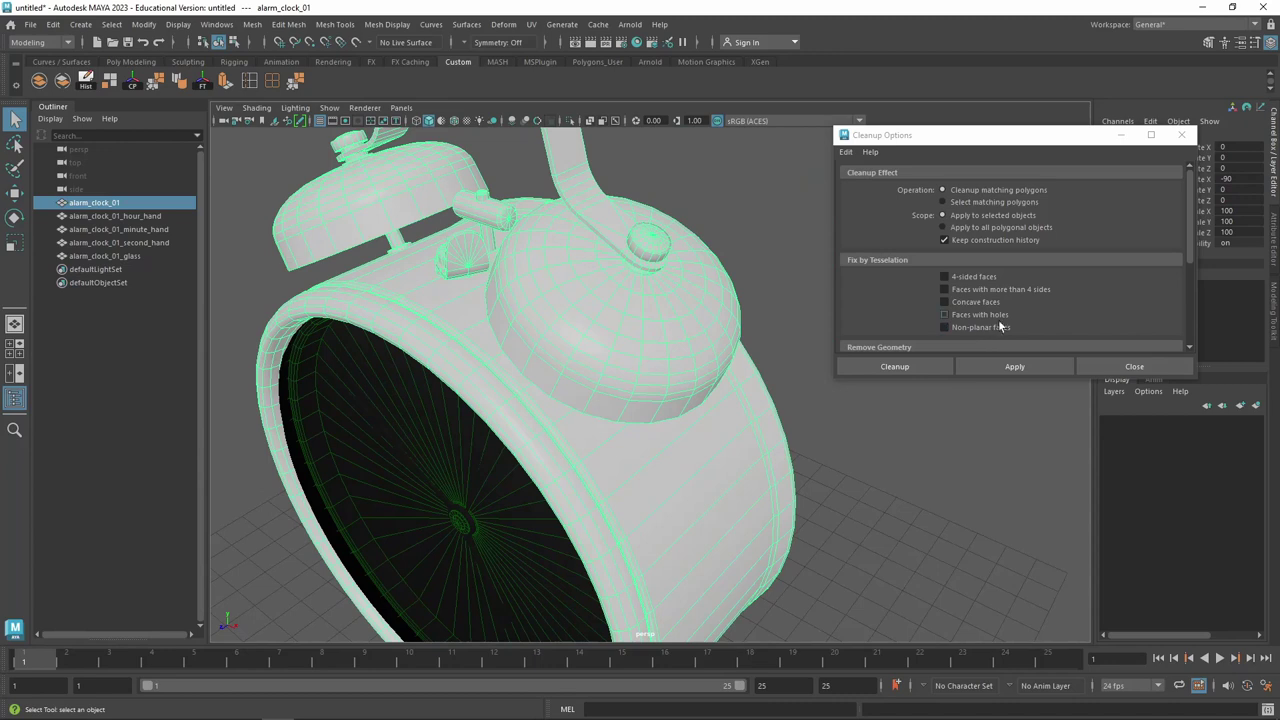
pyautogui.scroll(-3, 1073, 315)
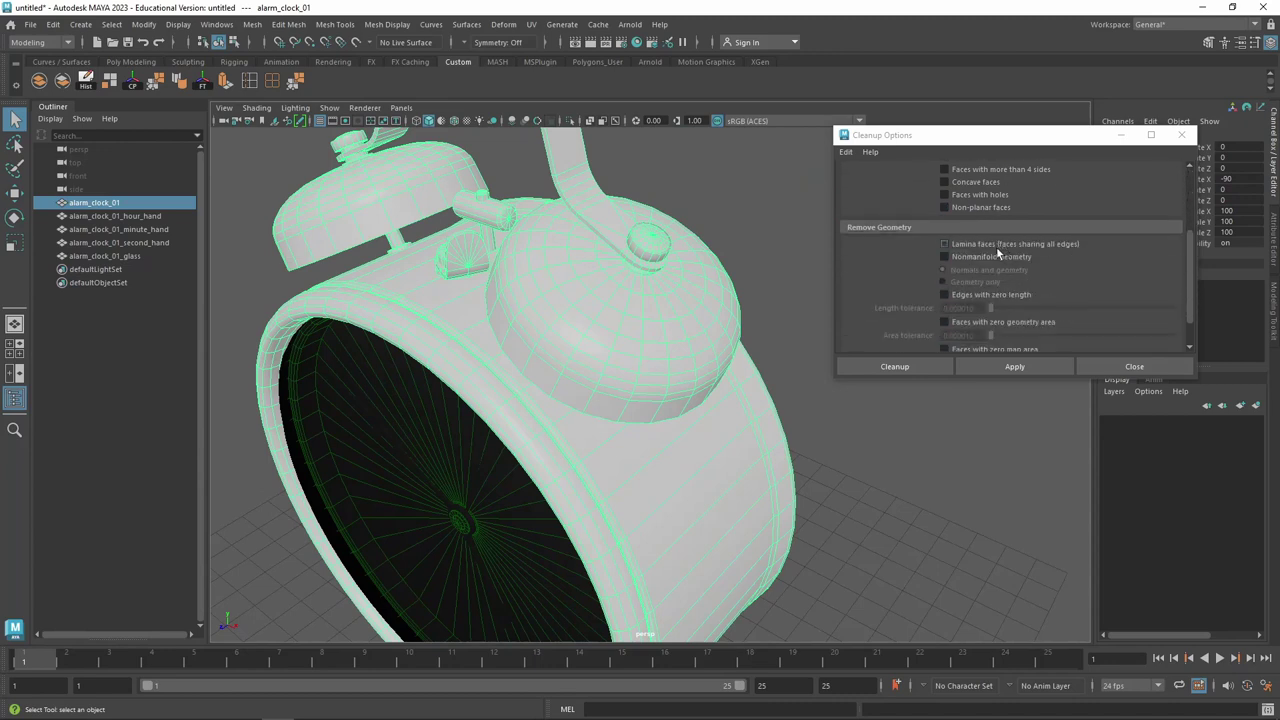
pyautogui.scroll(3, 601, 355)
pyautogui.scroll(3, 623, 303)
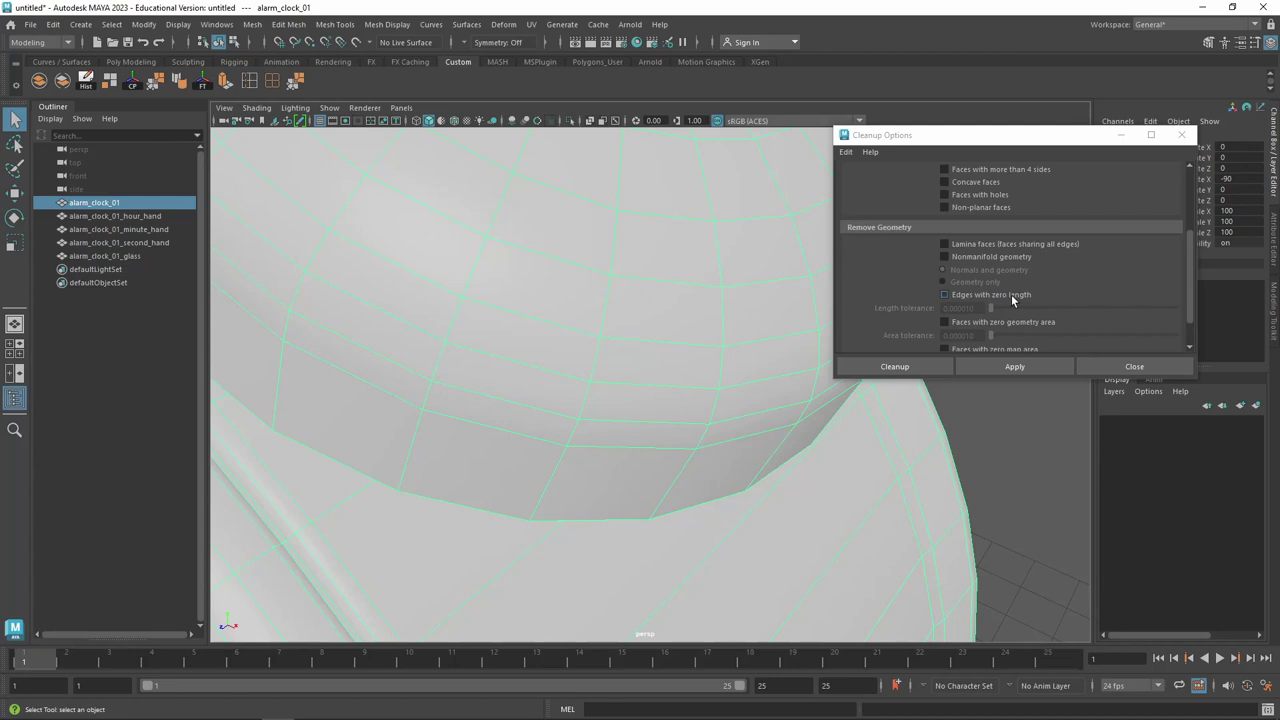
pyautogui.scroll(3, 1058, 257)
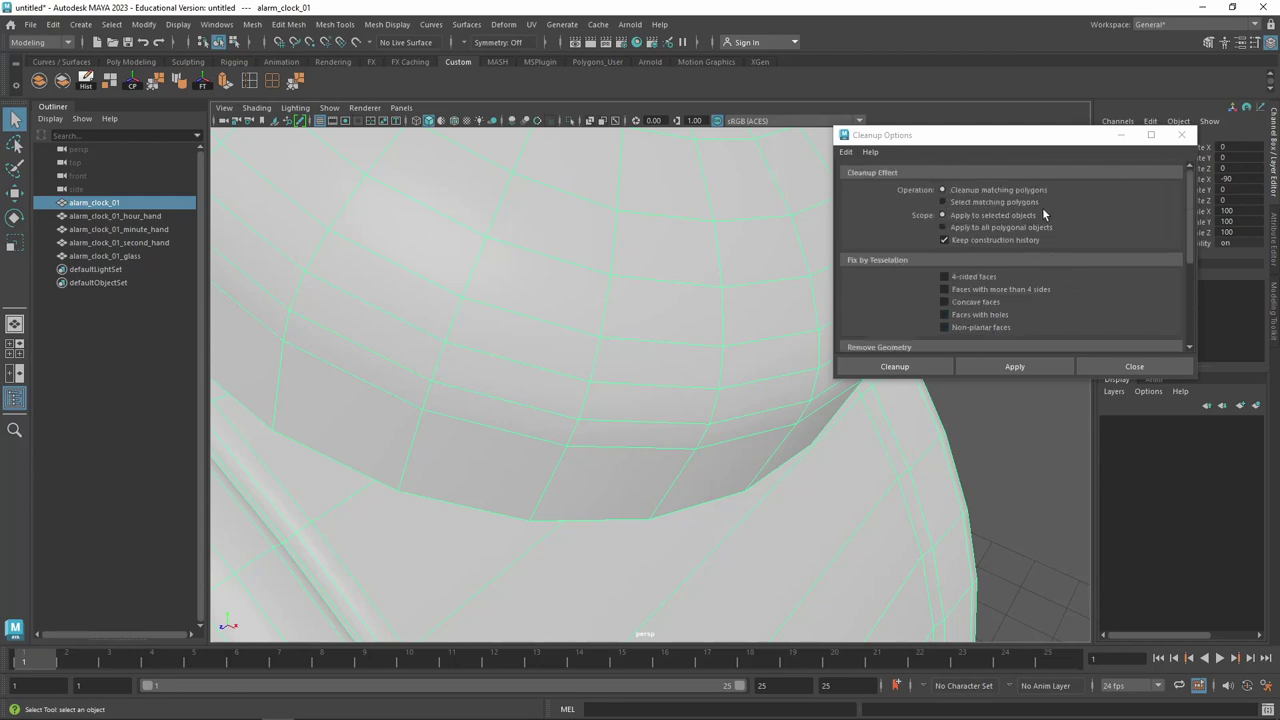
# Enable cleanup of >4-sided, non-planar, zero-length-edge, zero-area and zero-map-area faces
pyautogui.click(977, 290)
pyautogui.click(985, 327)
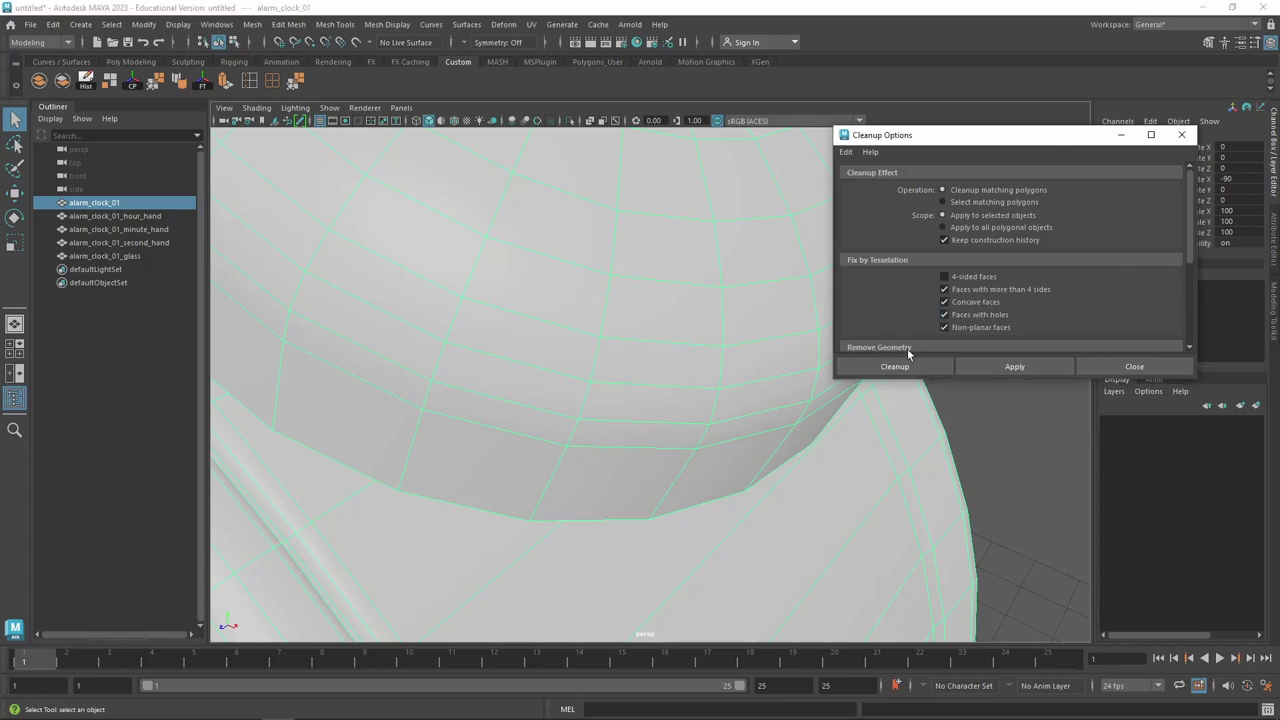
pyautogui.scroll(-2, 950, 300)
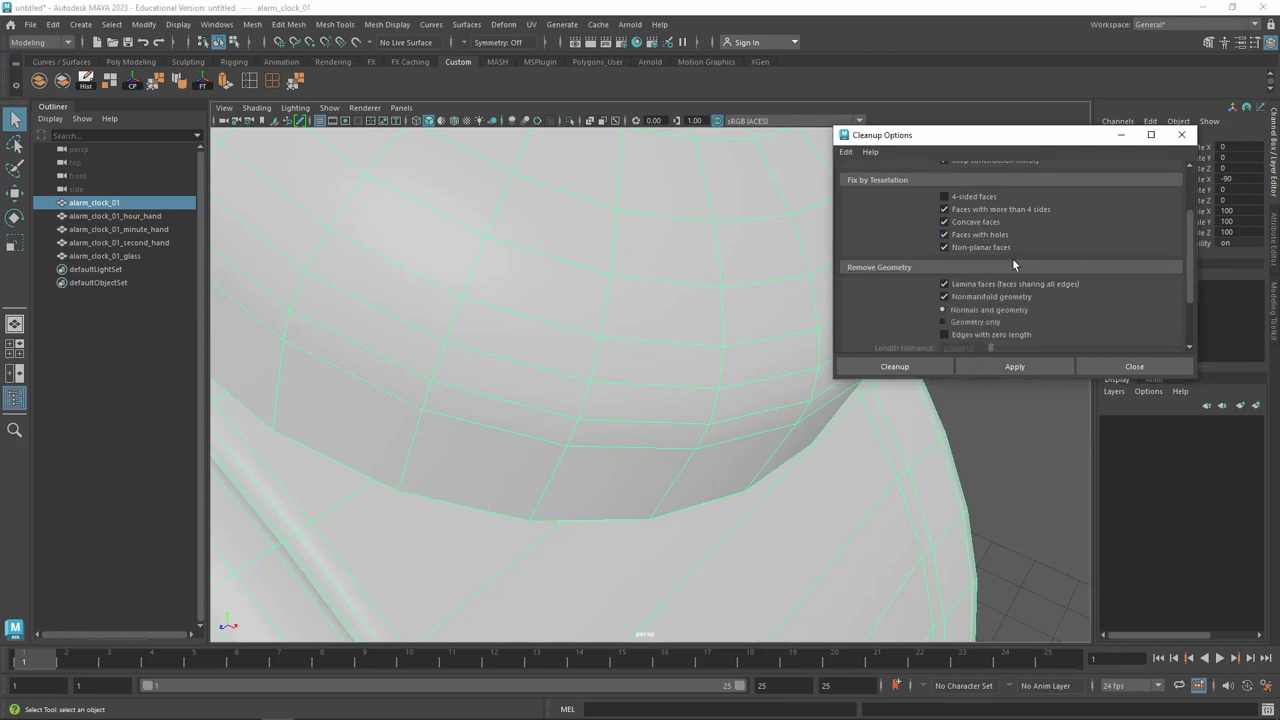
pyautogui.scroll(-2, 1012, 258)
pyautogui.click(988, 257)
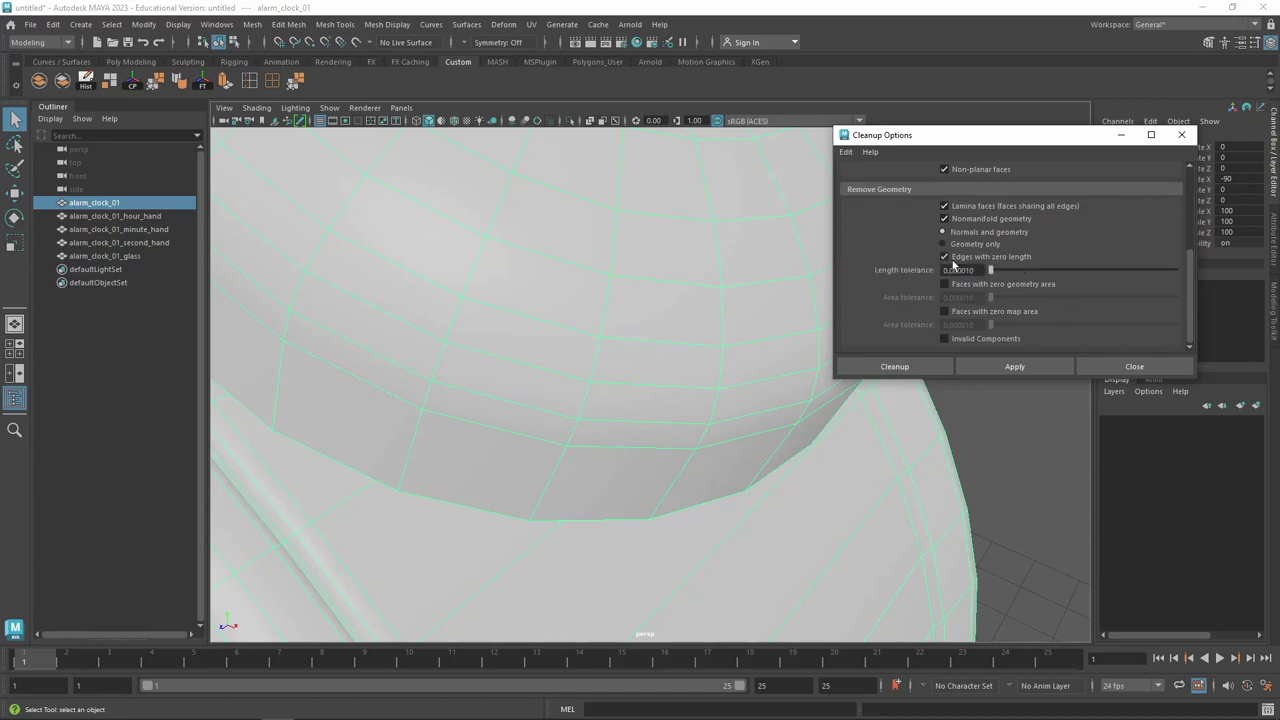
pyautogui.click(962, 284)
pyautogui.click(1008, 316)
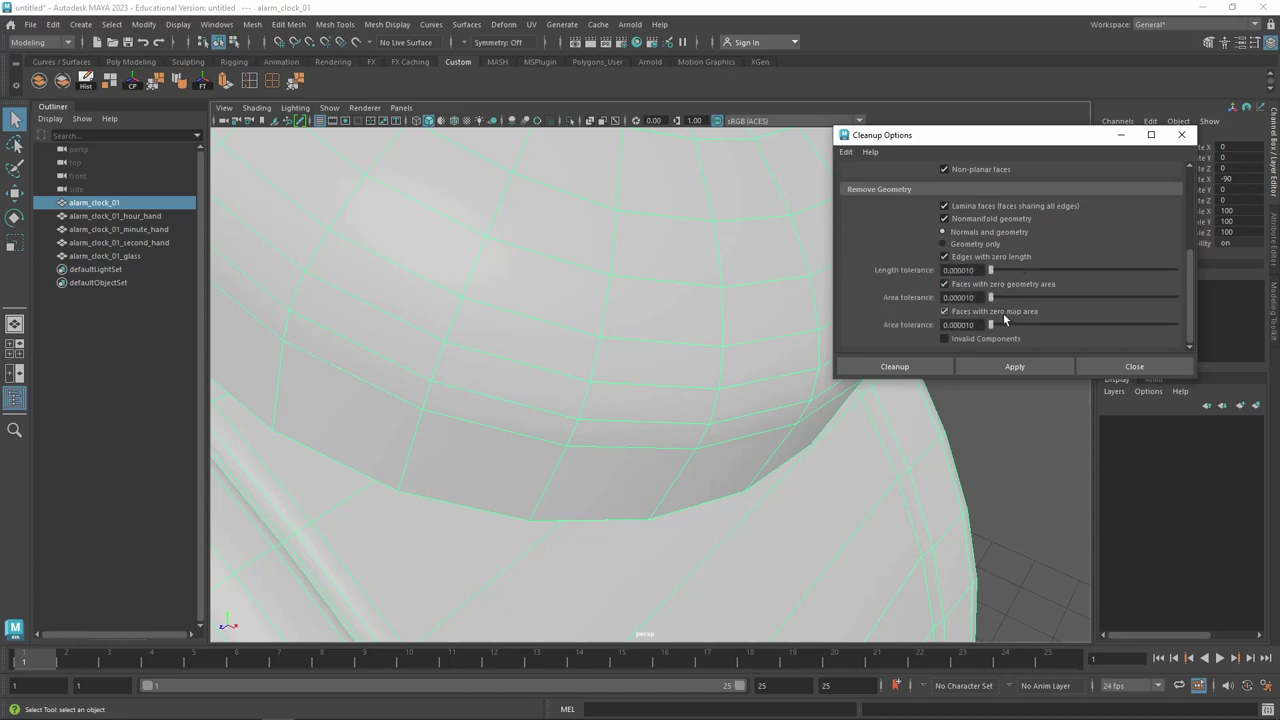
pyautogui.click(1006, 316)
pyautogui.scroll(4, 1034, 255)
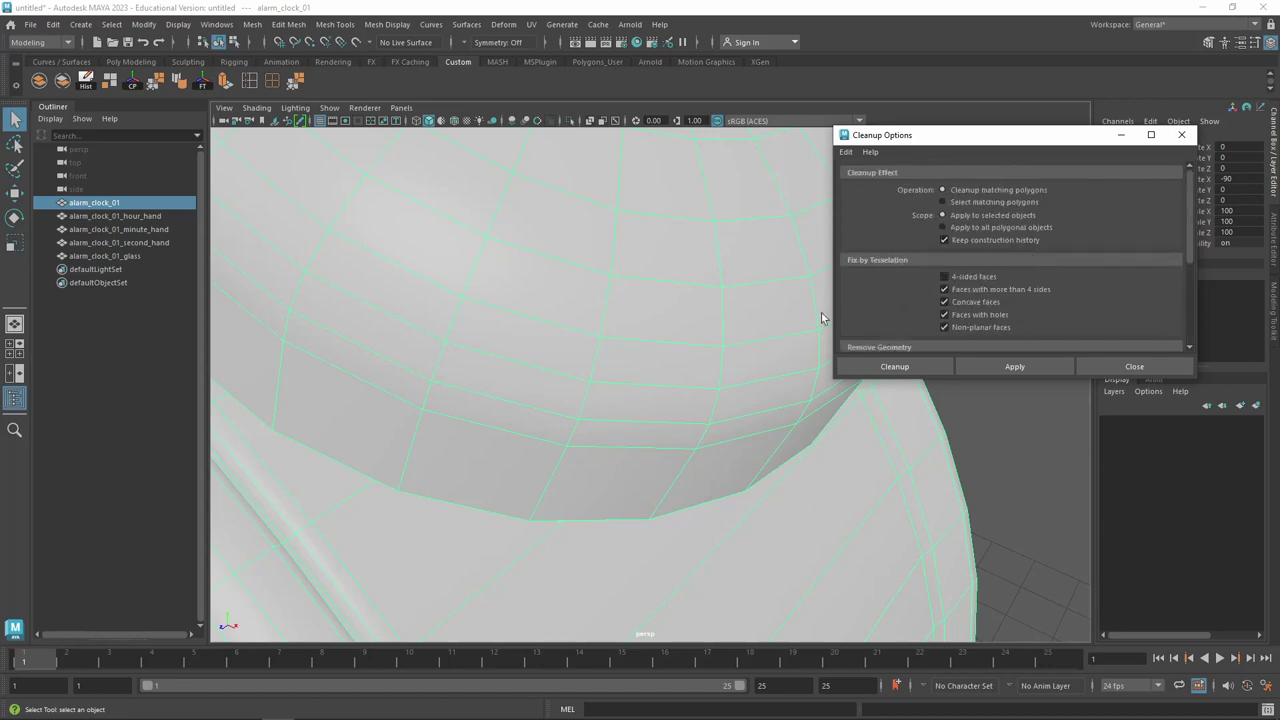
# Apply the cleanup to the alarm_clock_01 body
pyautogui.press('f')
pyautogui.click(1000, 366)
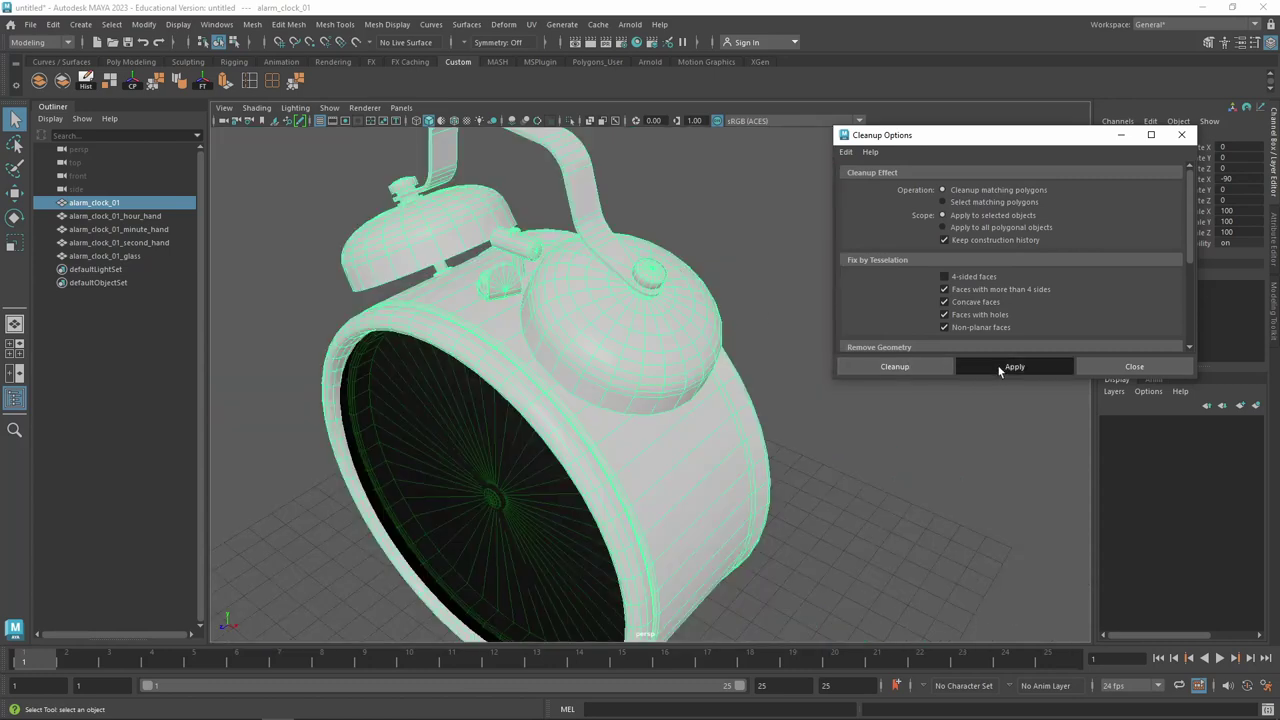
pyautogui.keyDown('alt'); pyautogui.moveTo(603, 326); pyautogui.dragTo(626, 271); pyautogui.keyUp('alt')
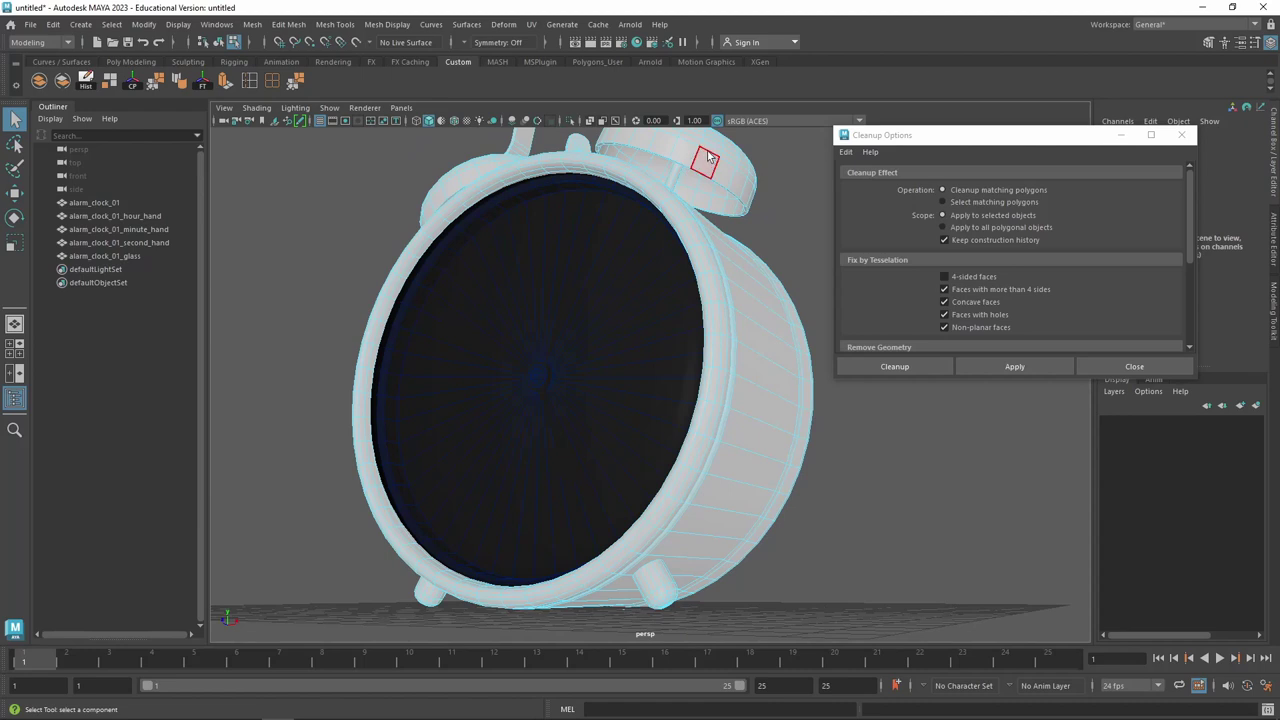
pyautogui.moveTo(705, 165); pyautogui.dragTo(715, 155, button='right')
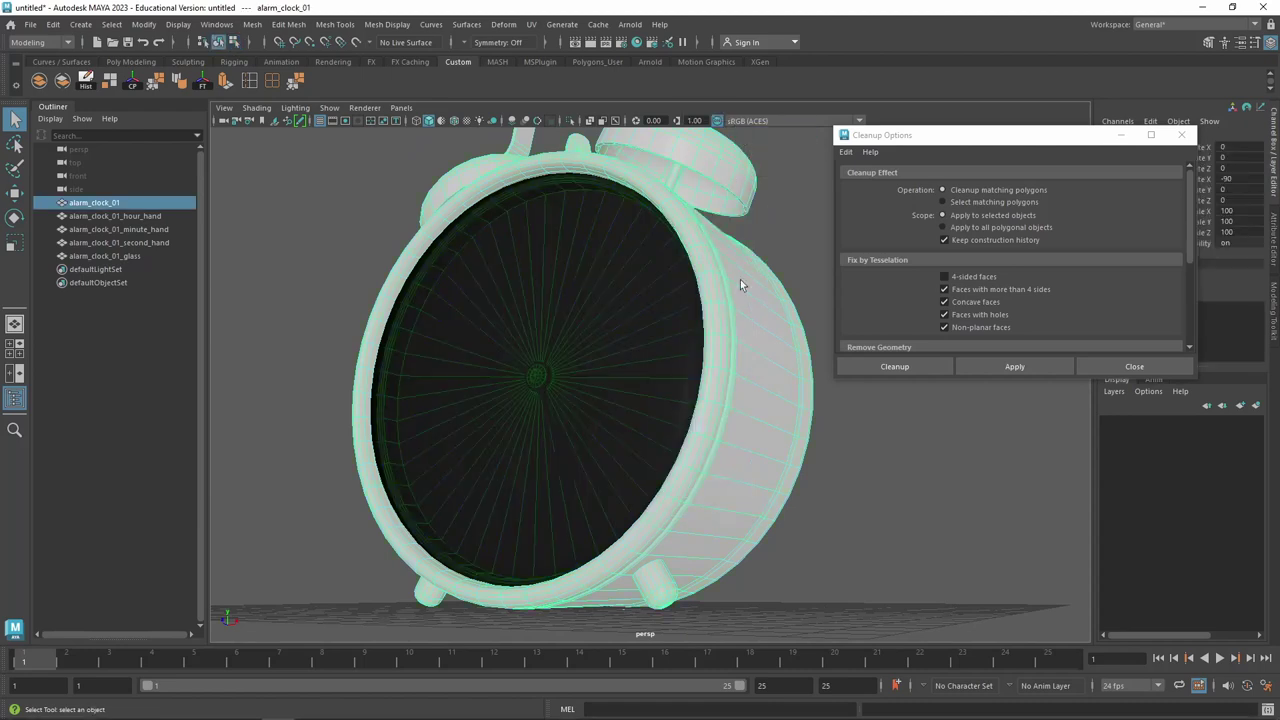
pyautogui.moveTo(740, 279)
pyautogui.keyDown('alt'); pyautogui.mouseDown()
pyautogui.moveTo(609, 247)
pyautogui.moveTo(677, 237)
pyautogui.mouseUp(); pyautogui.keyUp('alt')
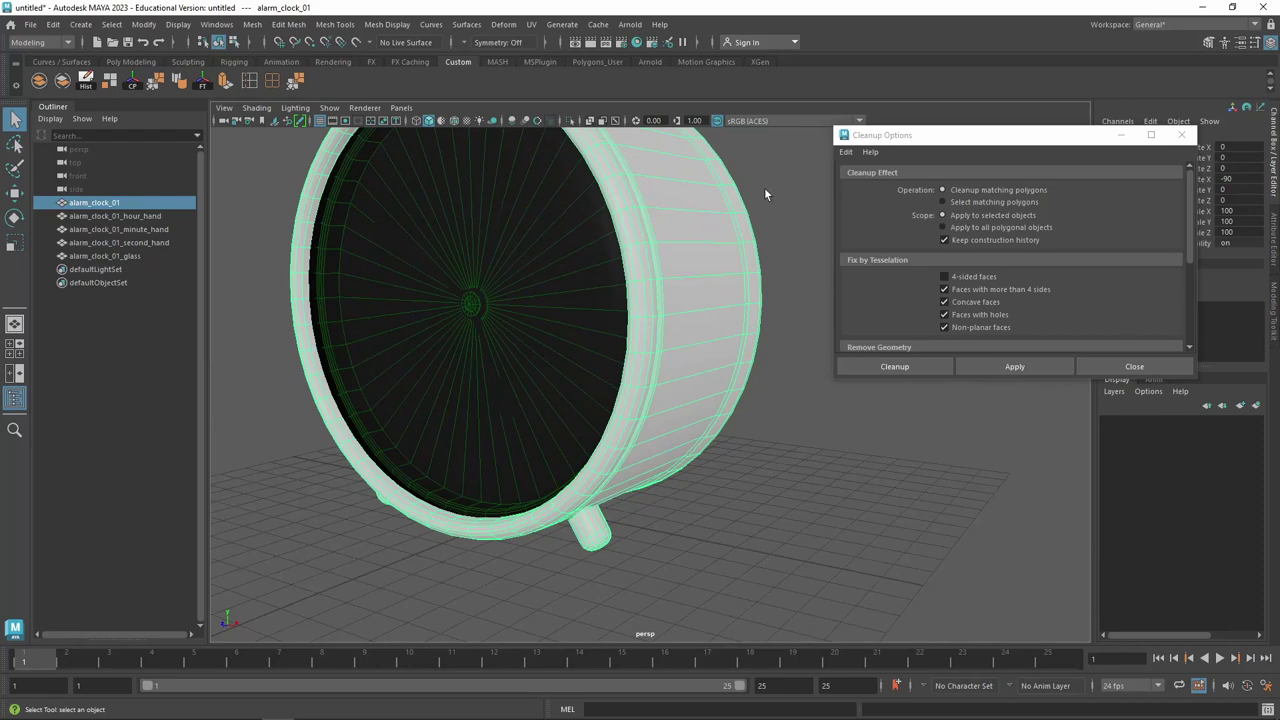
pyautogui.moveTo(764, 187)
pyautogui.keyDown('alt'); pyautogui.mouseDown()
pyautogui.moveTo(780, 291)
pyautogui.moveTo(800, 300)
pyautogui.mouseUp(); pyautogui.keyUp('alt')
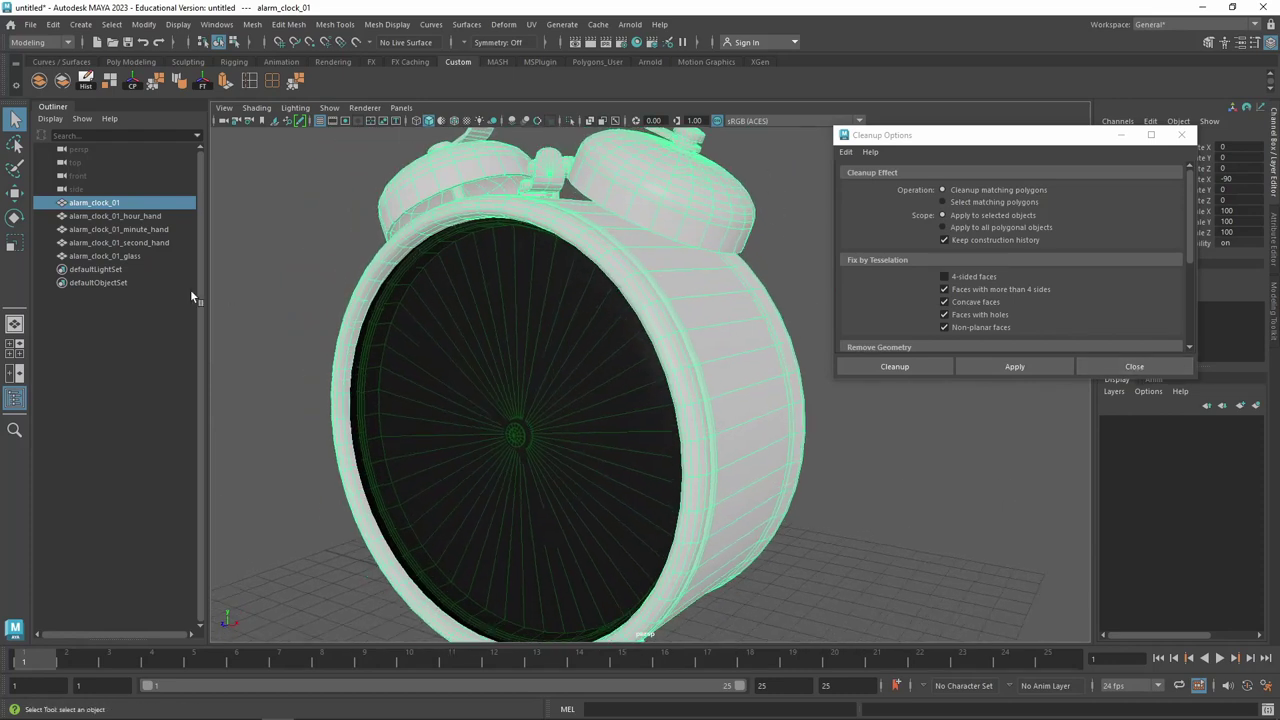
# Apply cleanup to the hands and glass, close Cleanup Options, and reselect alarm_clock_01
pyautogui.click(170, 228)
pyautogui.keyDown('shift'); pyautogui.click(156, 255); pyautogui.keyUp('shift')
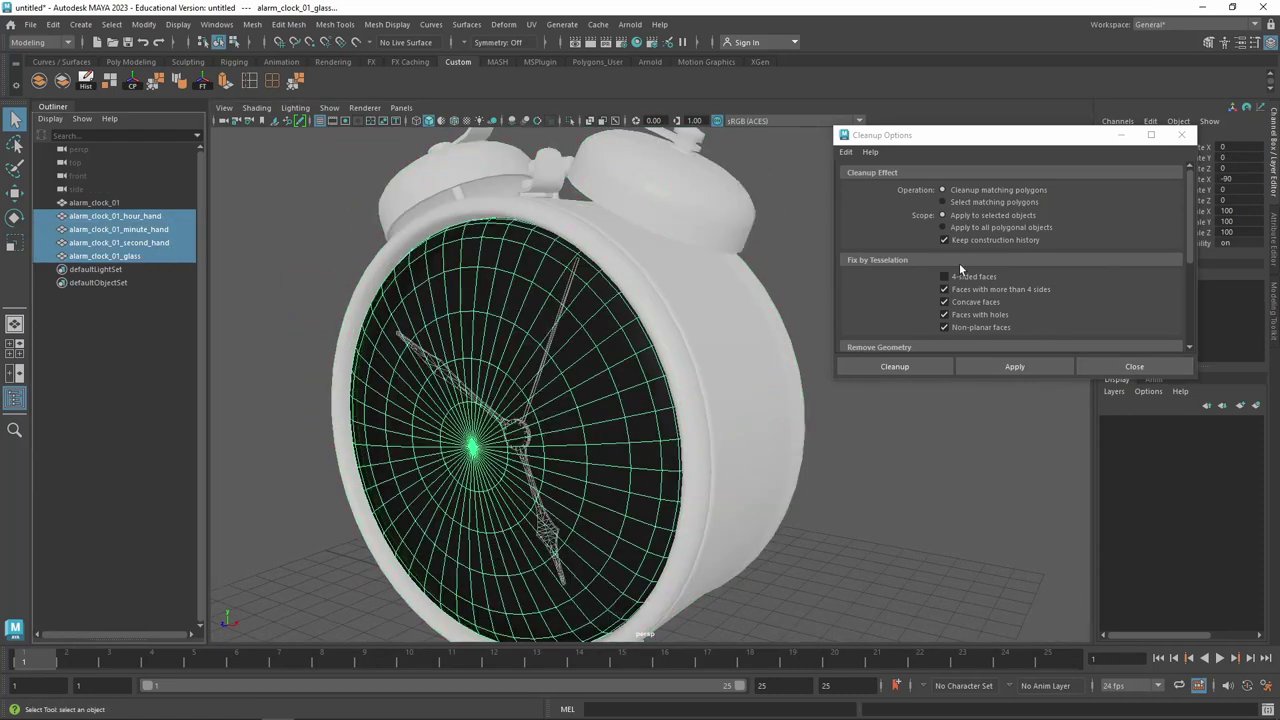
pyautogui.click(1009, 368)
pyautogui.click(1134, 366)
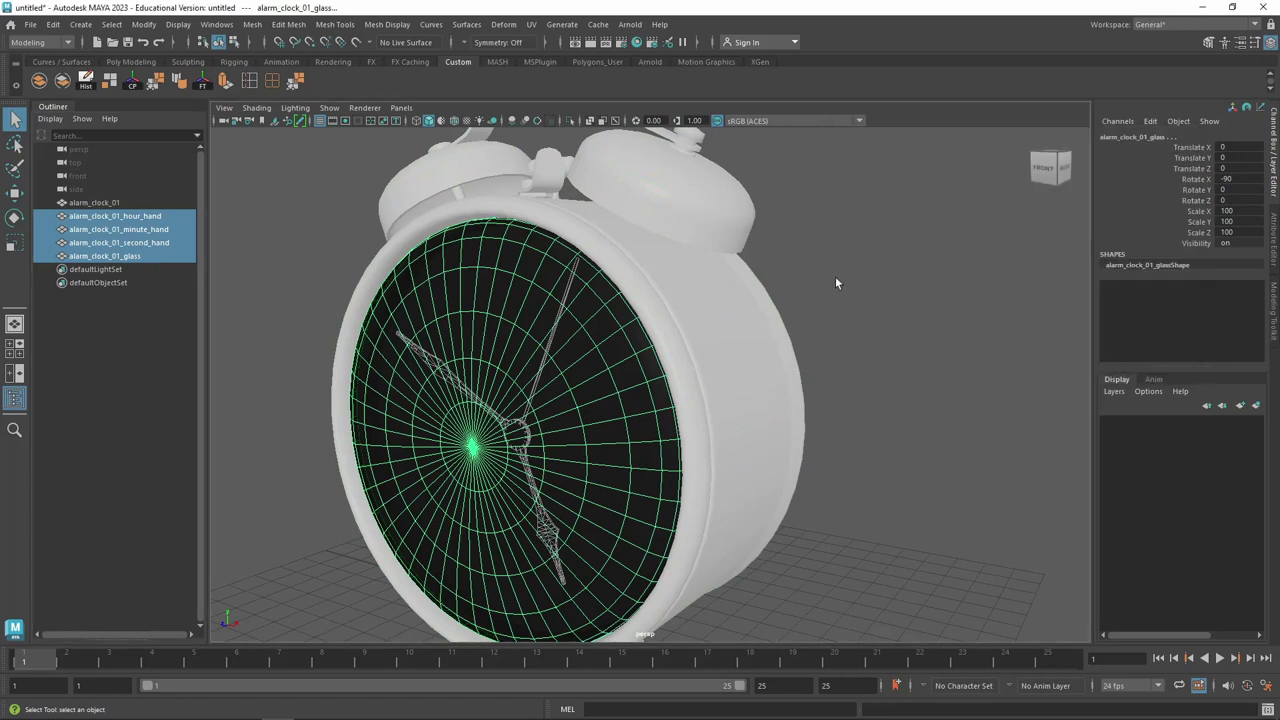
pyautogui.click(684, 319)
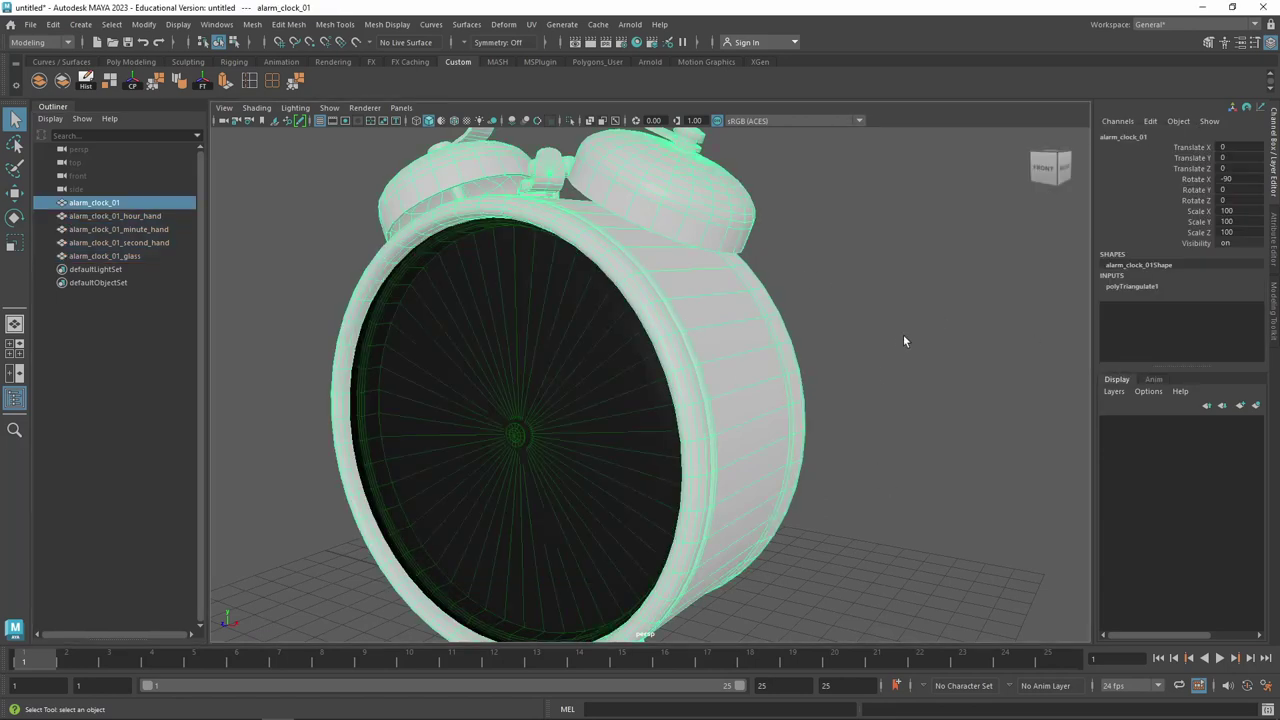
pyautogui.moveTo(903, 341)
pyautogui.keyDown('alt'); pyautogui.mouseDown()
pyautogui.moveTo(900, 231)
pyautogui.moveTo(820, 269)
pyautogui.moveTo(823, 283)
pyautogui.moveTo(933, 319)
pyautogui.moveTo(896, 251)
pyautogui.mouseUp(); pyautogui.keyUp('alt')
pyautogui.keyDown('alt'); pyautogui.moveTo(863, 193); pyautogui.dragTo(781, 300); pyautogui.keyUp('alt')
# Open the UV Editor from the UV menu
pyautogui.scroll(-5, 760, 280)
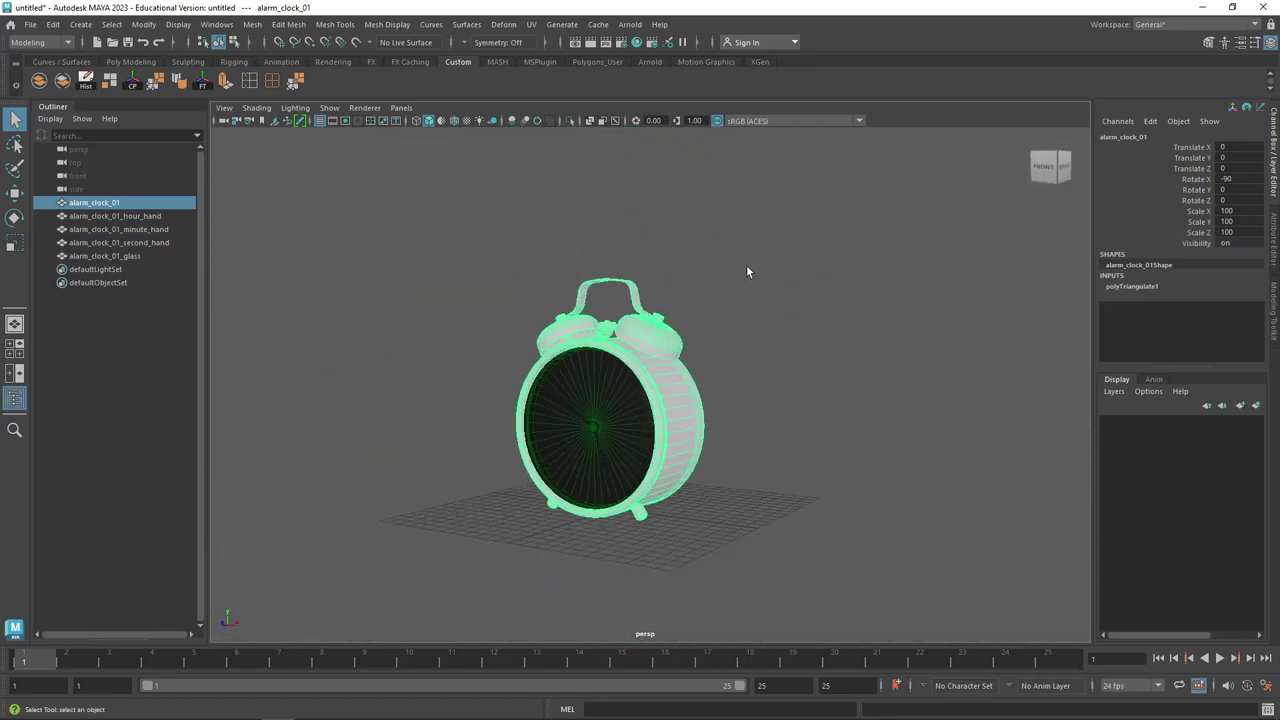
pyautogui.scroll(3, 746, 265)
pyautogui.click(531, 24)
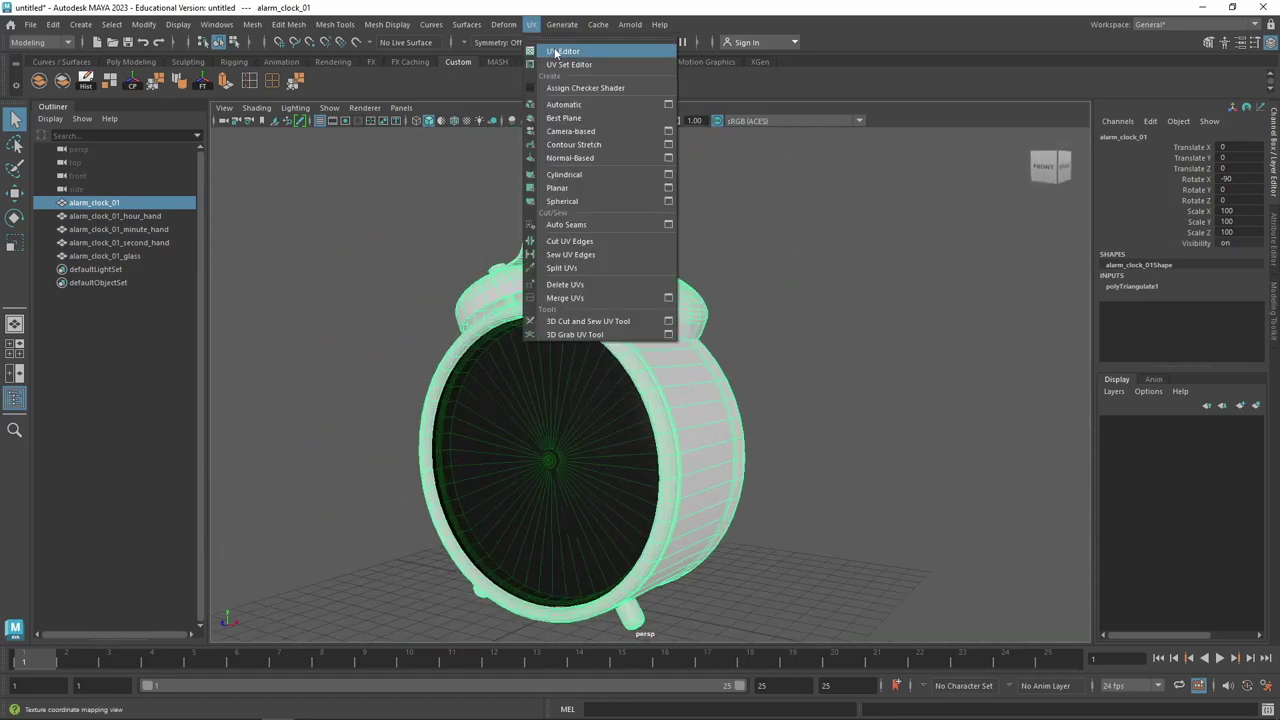
pyautogui.click(557, 50)
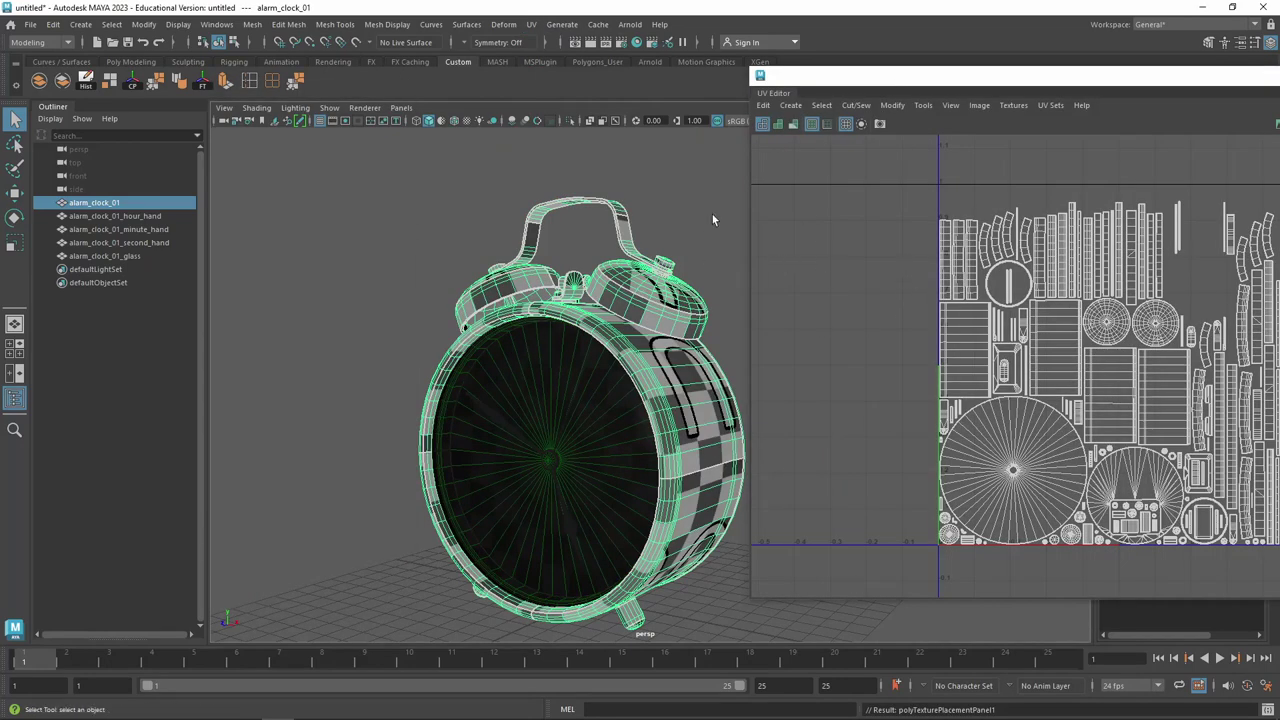
pyautogui.scroll(-1, 830, 271)
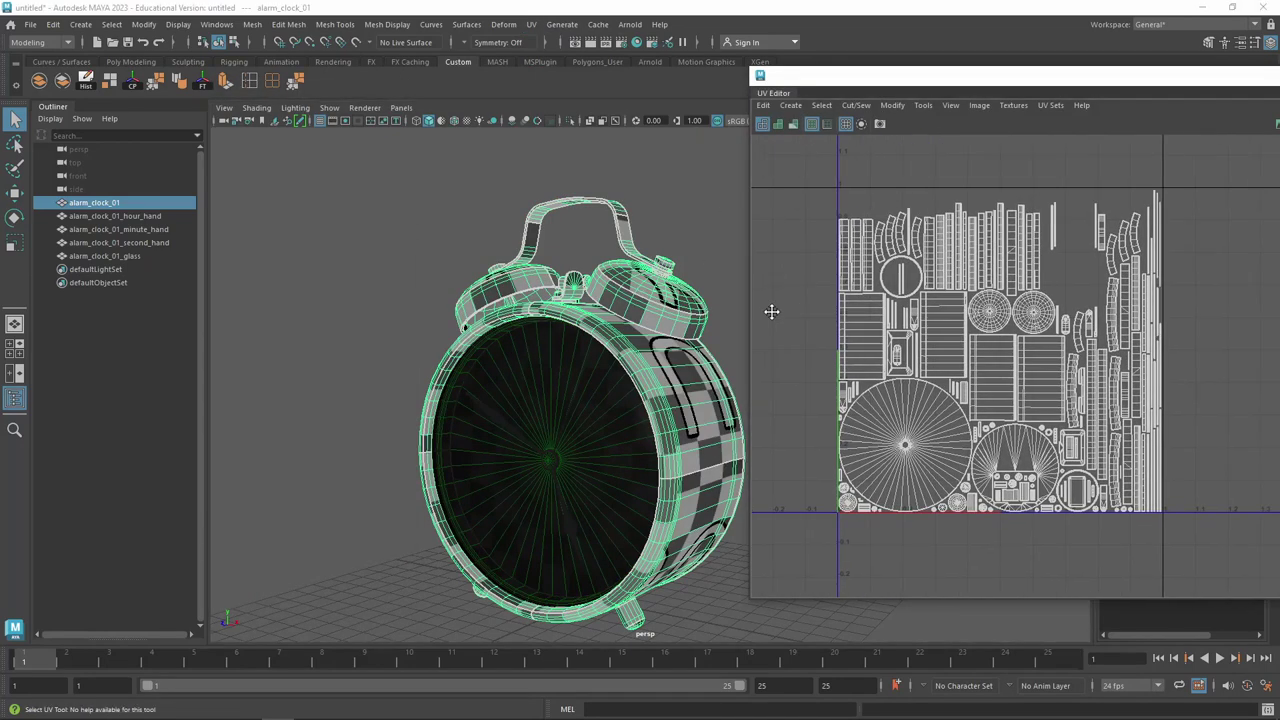
pyautogui.keyDown('alt'); pyautogui.moveTo(868, 315); pyautogui.dragTo(798, 288, button='middle'); pyautogui.keyUp('alt')
# Reposition and narrow the UV Editor window and frame the whole 0–1 UV tile
pyautogui.moveTo(955, 78); pyautogui.dragTo(432, 69)
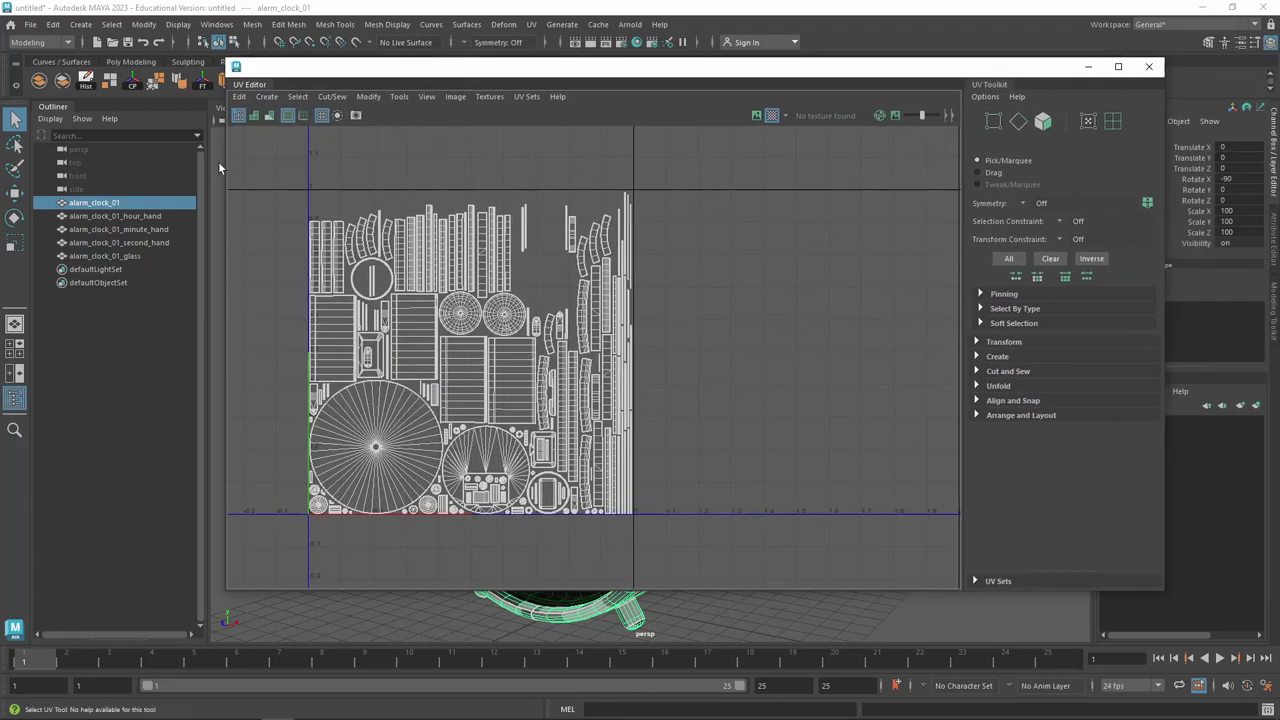
pyautogui.moveTo(222, 165); pyautogui.dragTo(450, 165)
pyautogui.scroll(2, 697, 256)
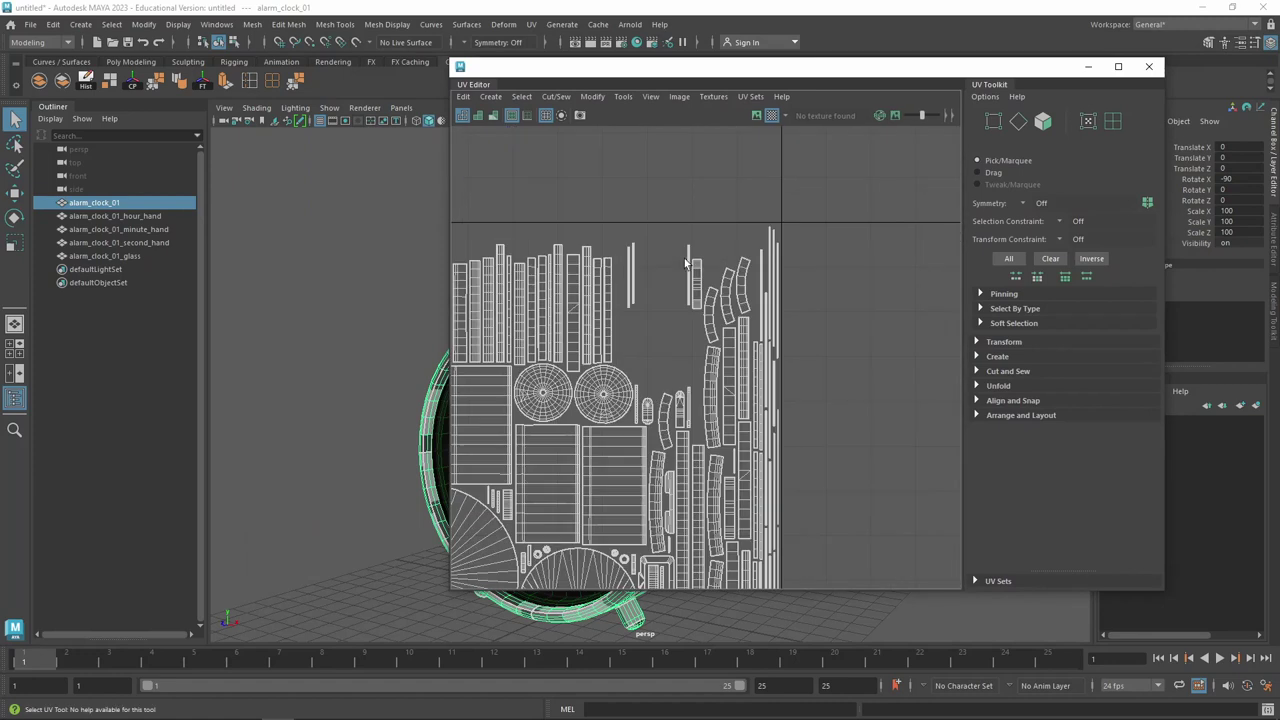
pyautogui.keyDown('alt'); pyautogui.moveTo(697, 256); pyautogui.dragTo(792, 256, button='middle'); pyautogui.keyUp('alt')
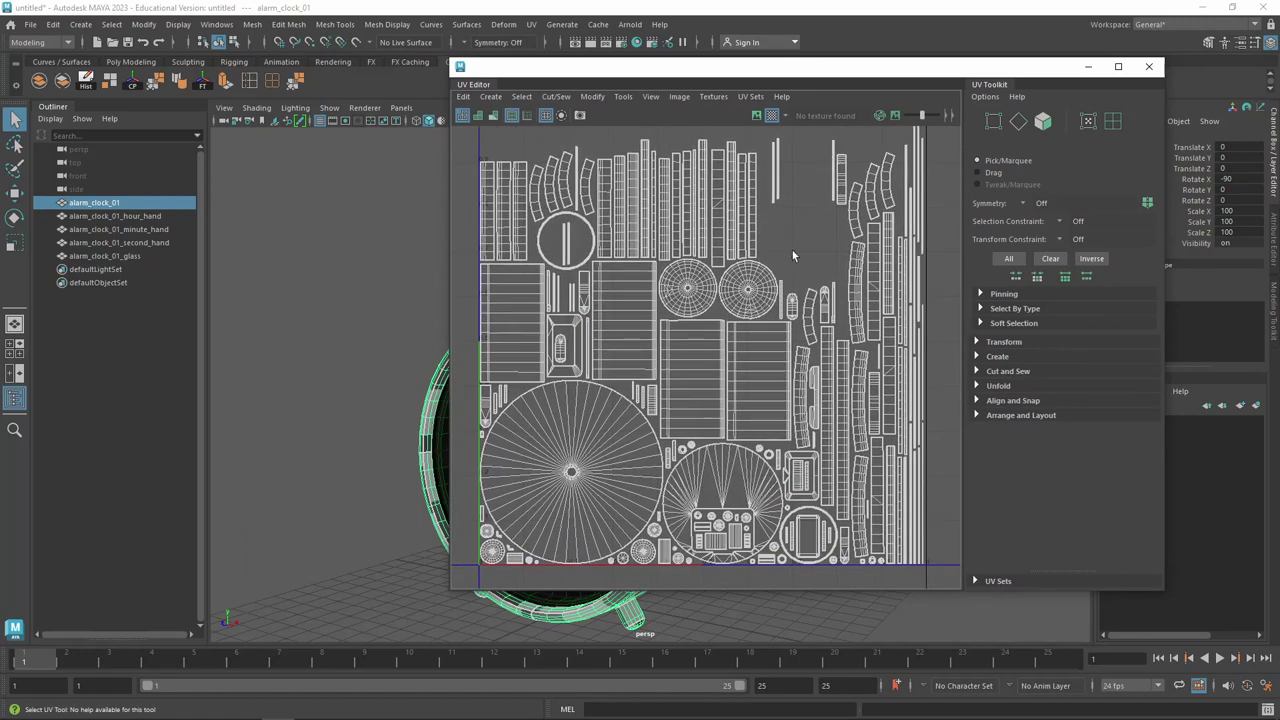
pyautogui.moveTo(719, 74); pyautogui.dragTo(806, 86)
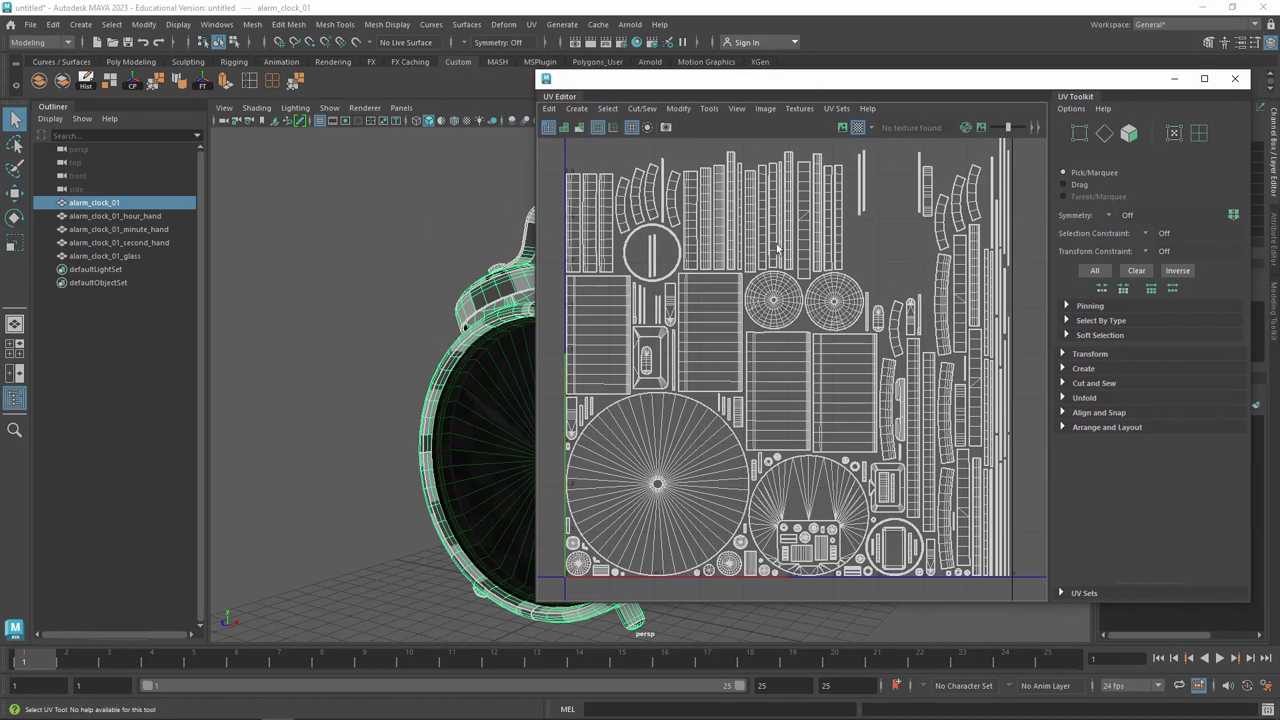
pyautogui.scroll(-1, 637, 424)
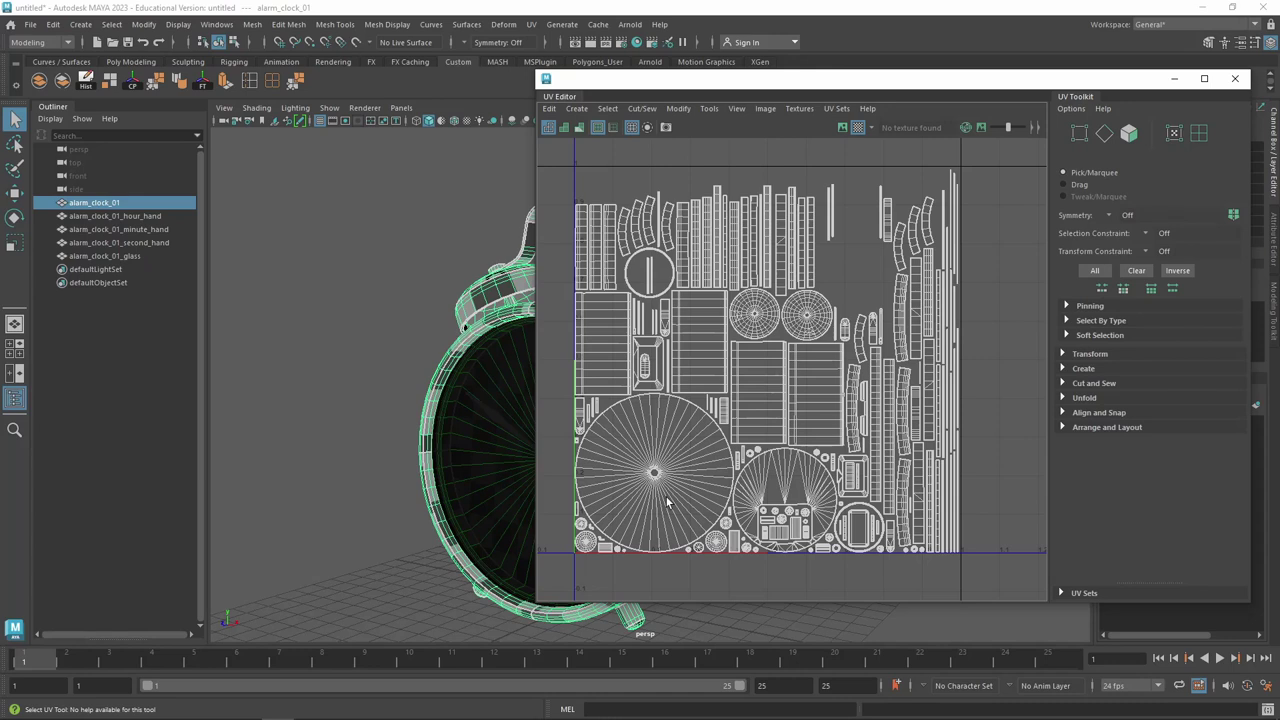
pyautogui.keyDown('alt'); pyautogui.moveTo(498, 428); pyautogui.dragTo(412, 402); pyautogui.keyUp('alt')
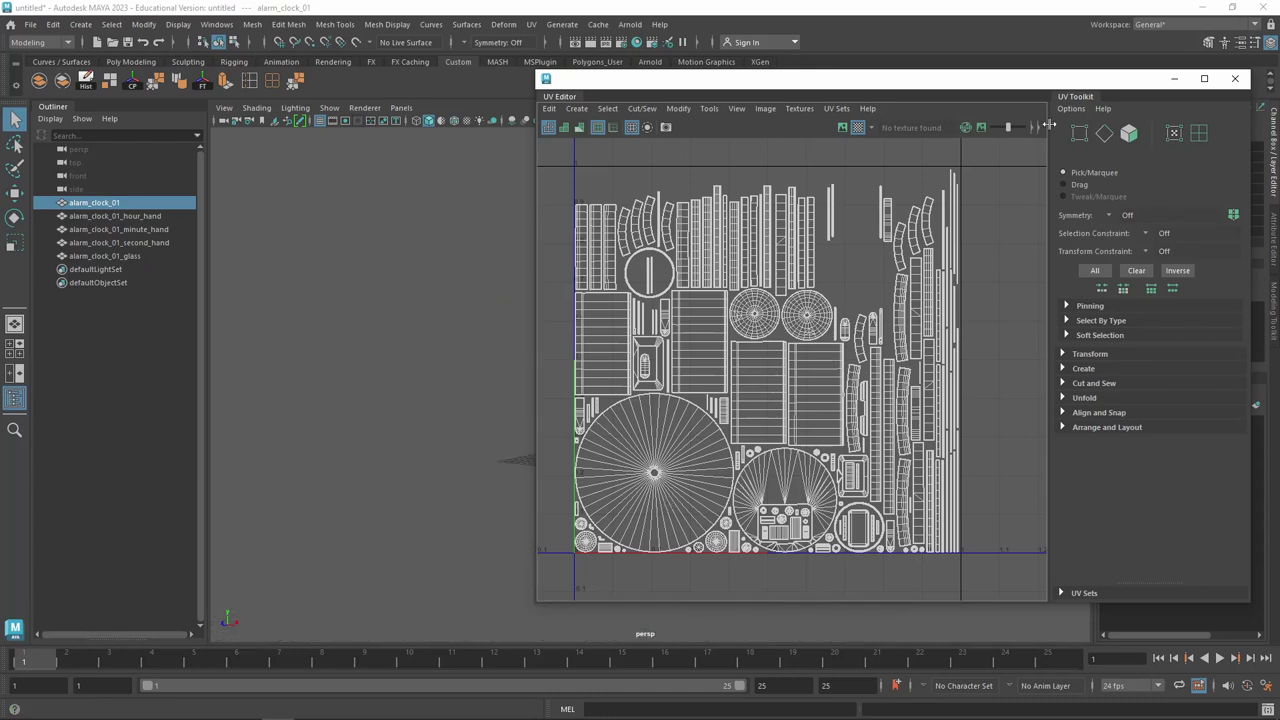
pyautogui.click(1174, 79)
pyautogui.click(754, 458)
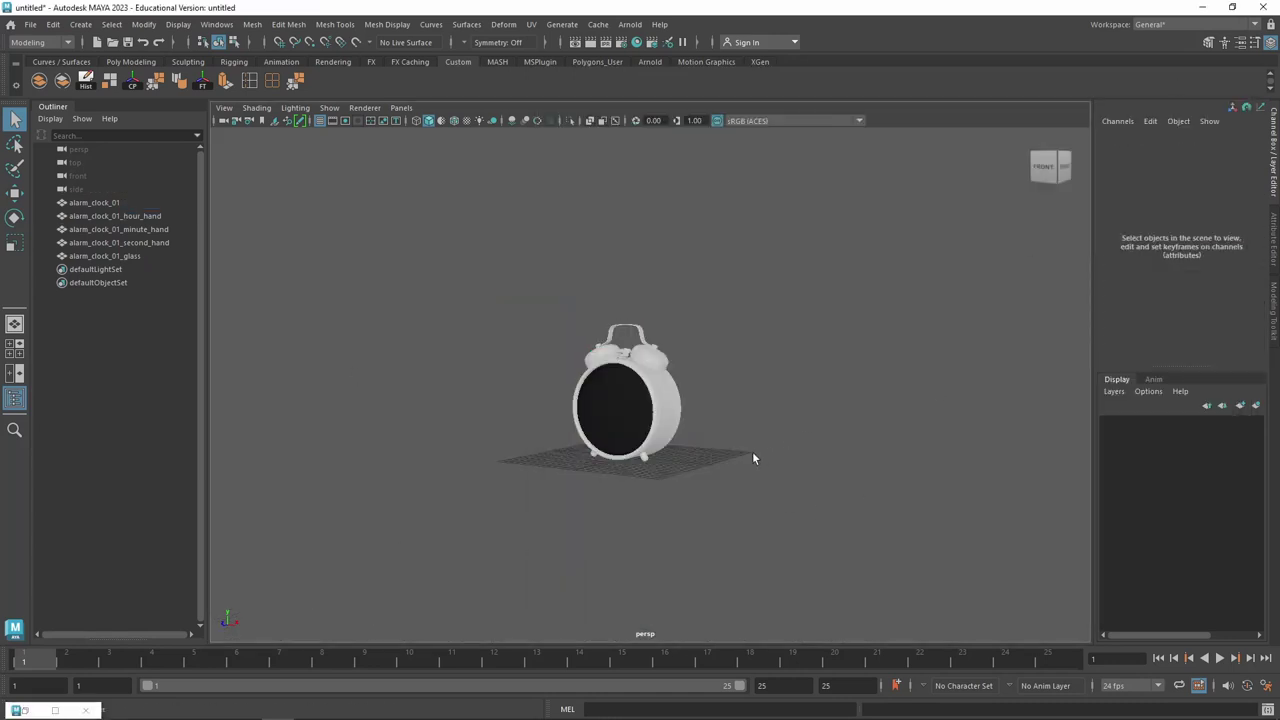
pyautogui.keyDown('alt'); pyautogui.moveTo(892, 545); pyautogui.dragTo(743, 472, button='right'); pyautogui.keyUp('alt')
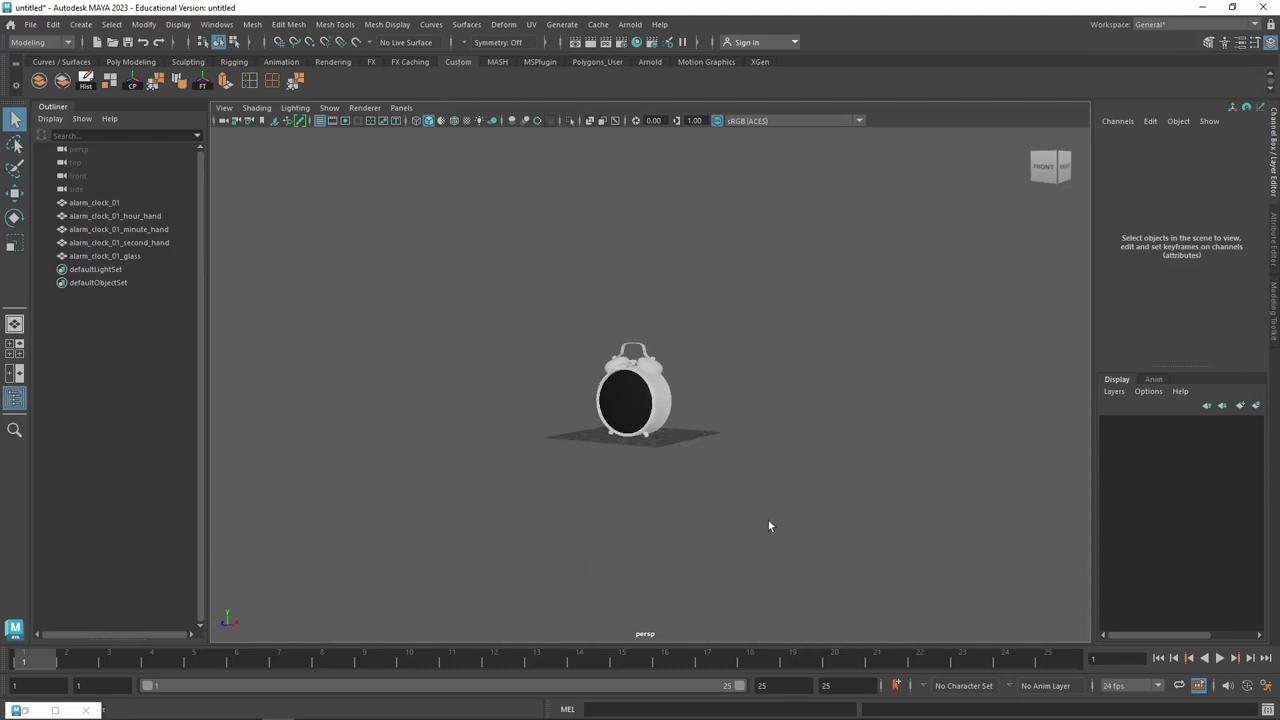
pyautogui.scroll(-3, 780, 520)
pyautogui.scroll(1, 774, 530)
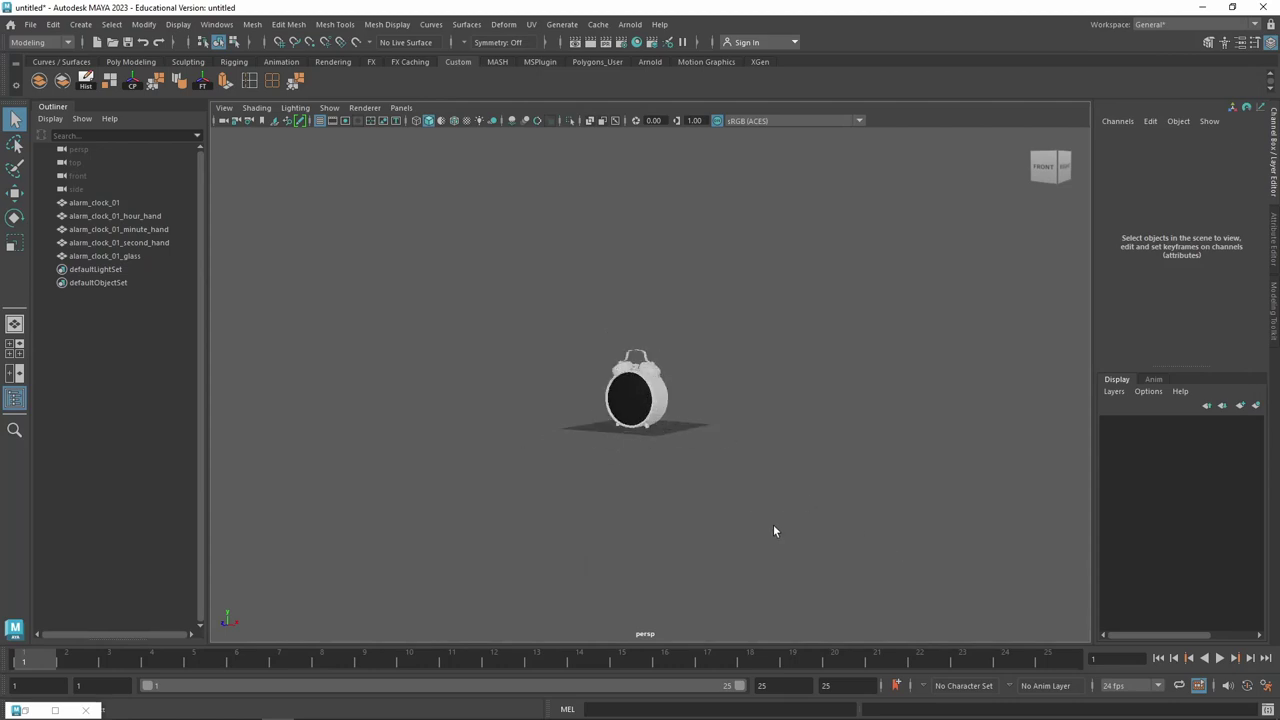
pyautogui.scroll(2, 774, 530)
pyautogui.scroll(1, 774, 530)
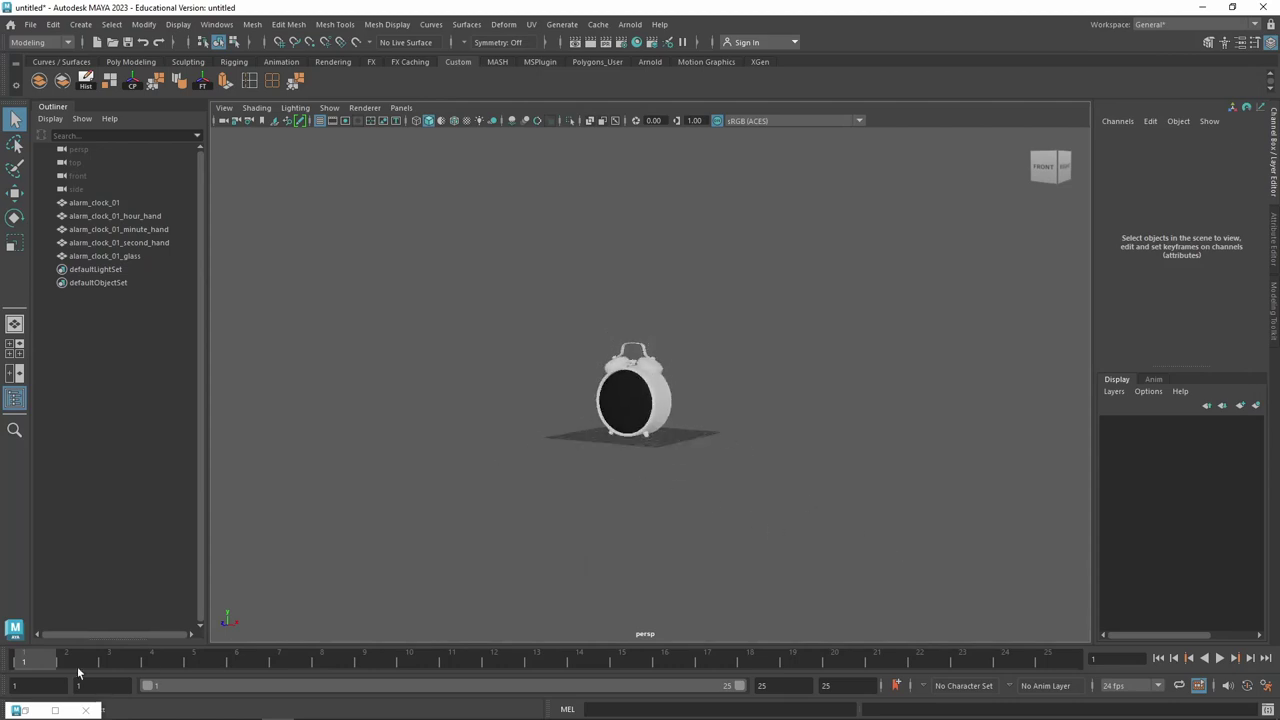
pyautogui.click(25, 710)
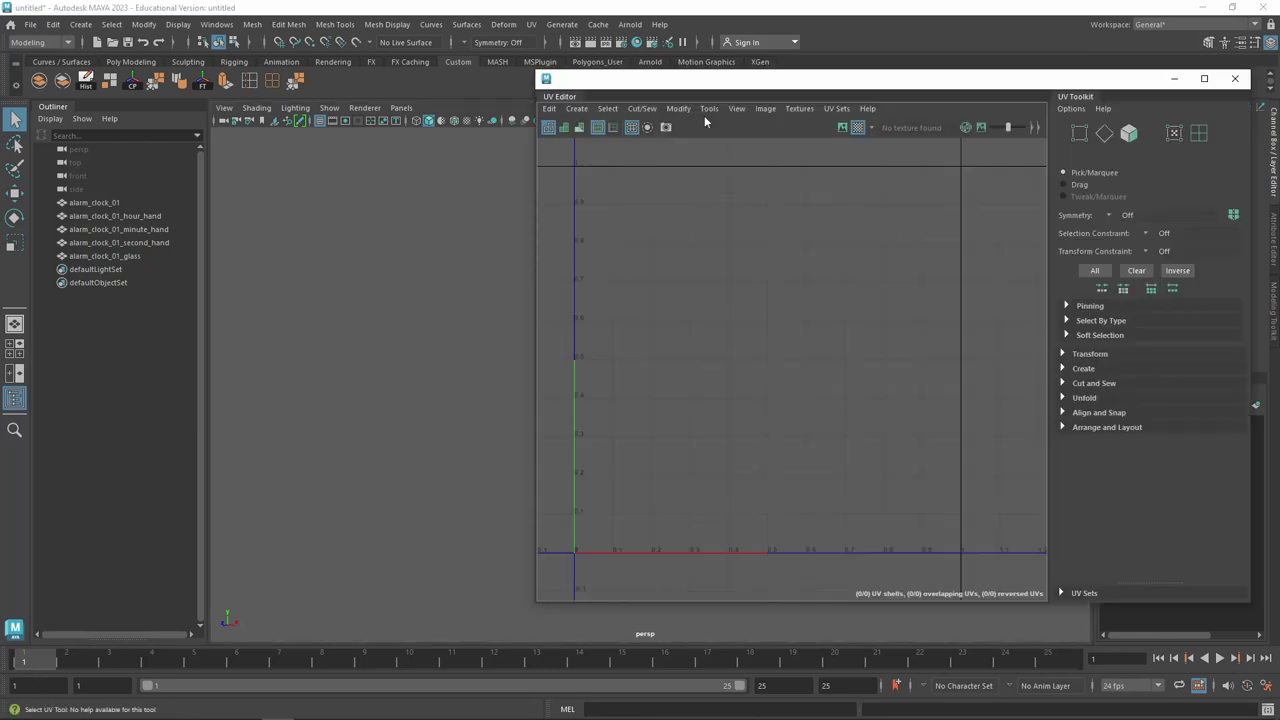
pyautogui.moveTo(706, 79); pyautogui.dragTo(821, 118)
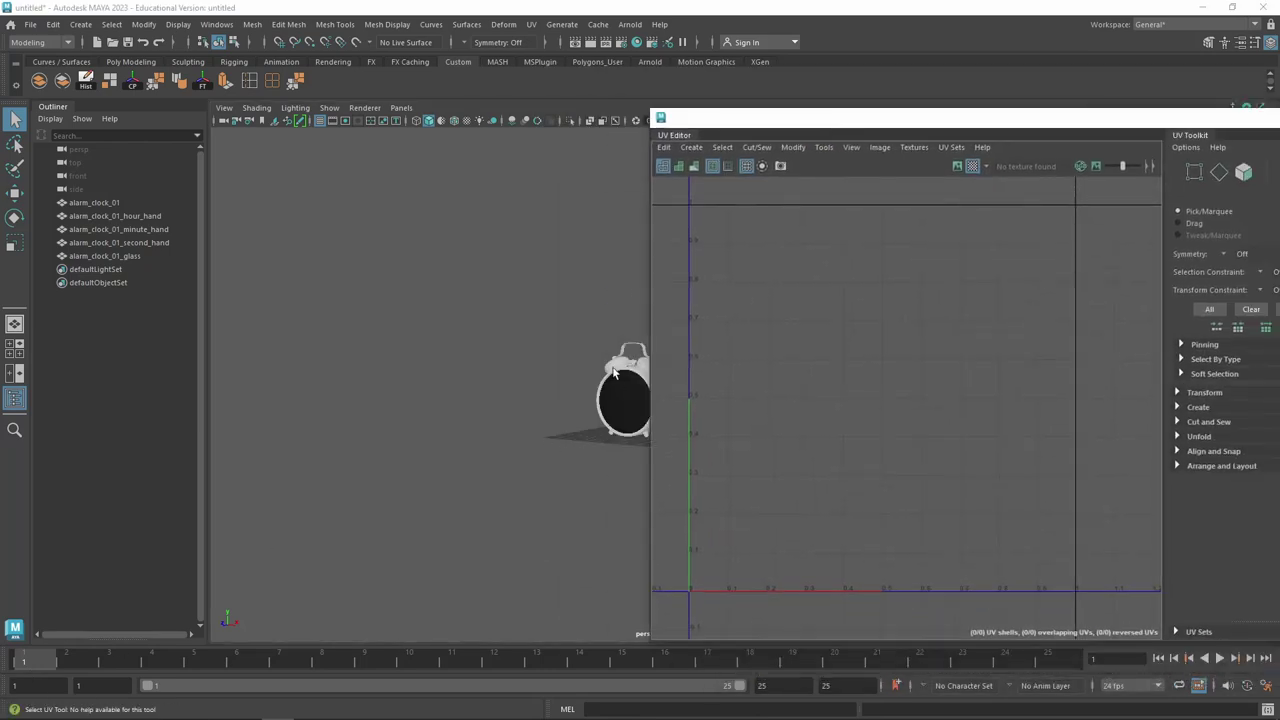
pyautogui.click(132, 203)
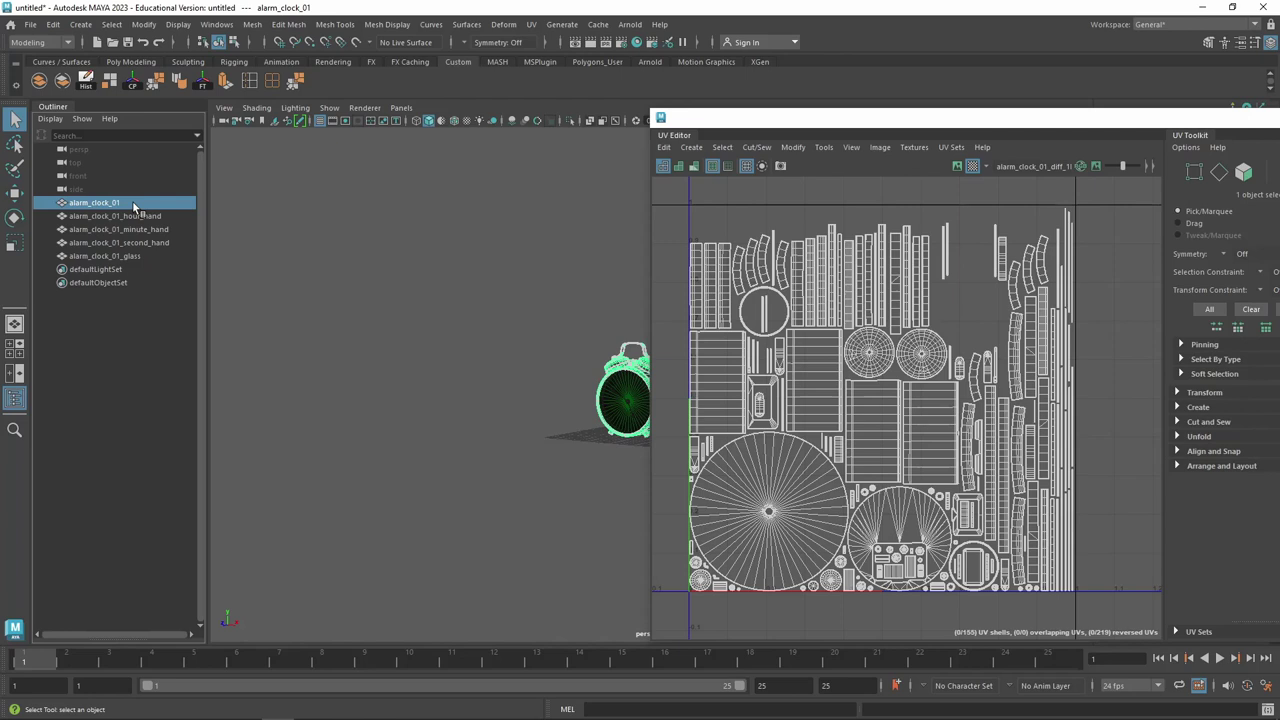
pyautogui.keyDown('shift'); pyautogui.click(136, 254); pyautogui.keyUp('shift')
pyautogui.click(97, 205)
pyautogui.keyDown('alt'); pyautogui.moveTo(546, 444); pyautogui.dragTo(432, 421, button='middle'); pyautogui.keyUp('alt')
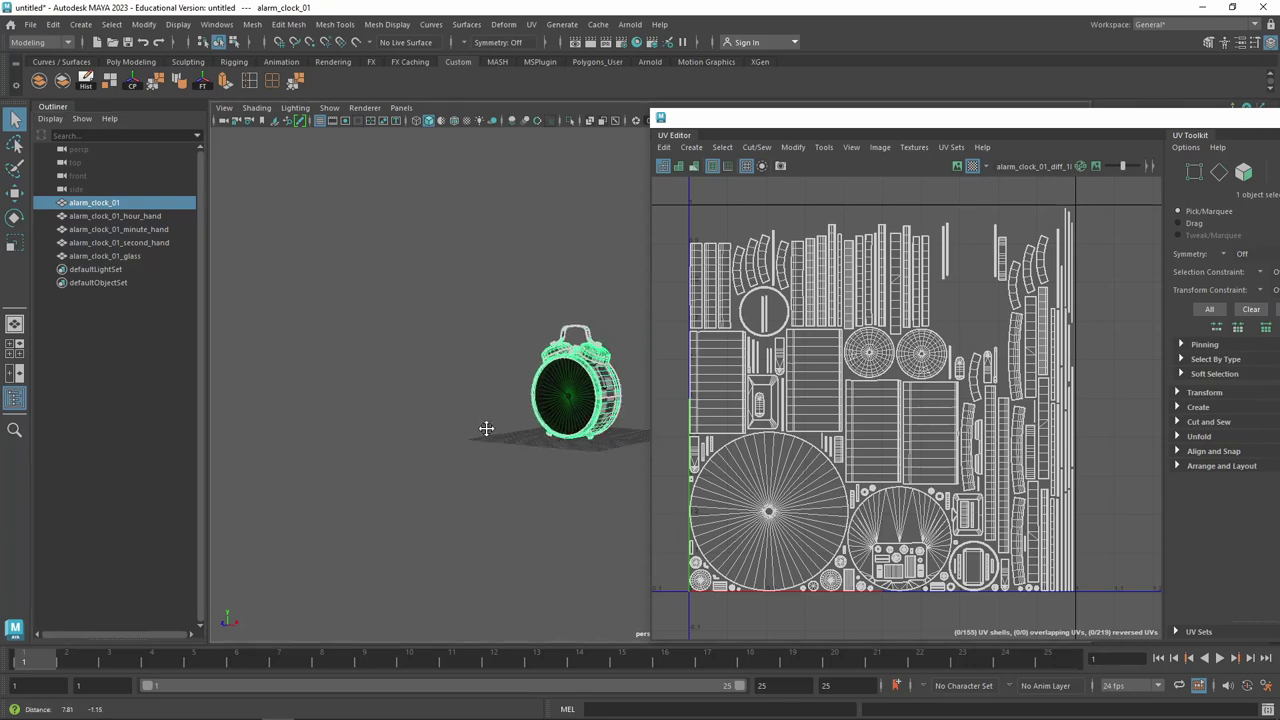
pyautogui.keyDown('alt'); pyautogui.moveTo(432, 421); pyautogui.dragTo(386, 437); pyautogui.keyUp('alt')
pyautogui.keyDown('alt'); pyautogui.moveTo(386, 437); pyautogui.dragTo(517, 337, button='right'); pyautogui.keyUp('alt')
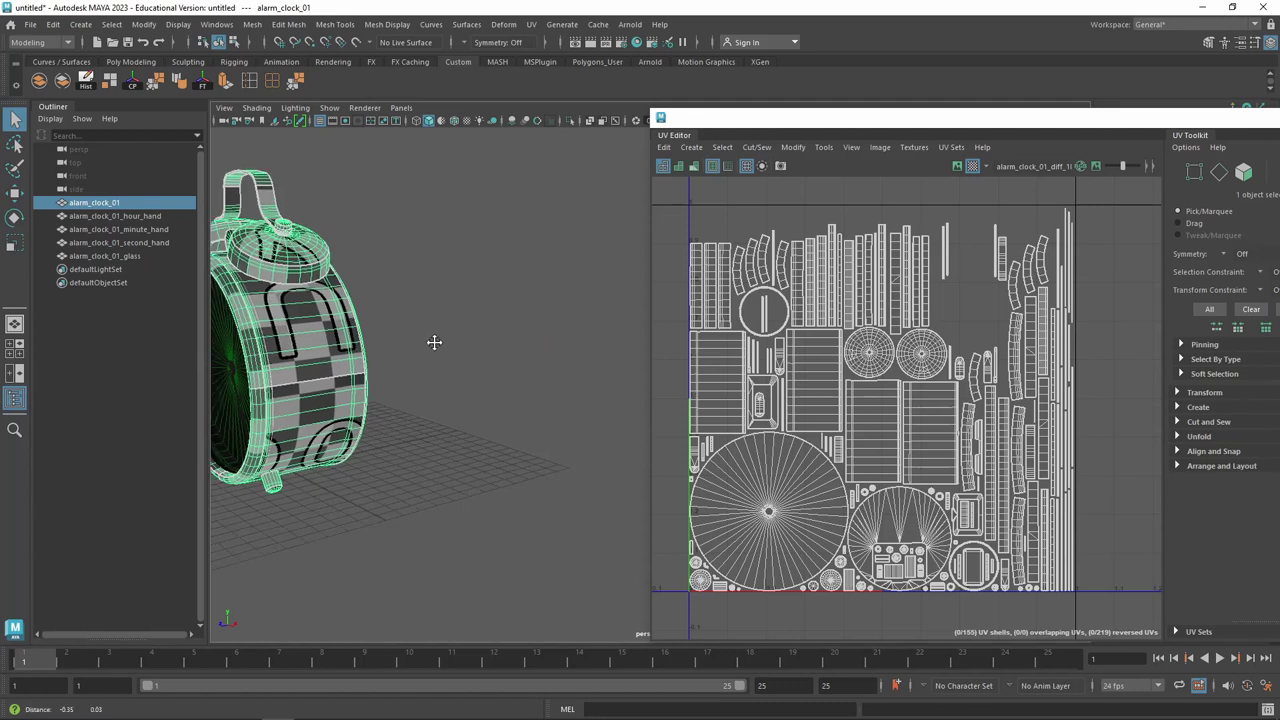
pyautogui.keyDown('alt'); pyautogui.moveTo(434, 343); pyautogui.dragTo(520, 362, button='middle'); pyautogui.keyUp('alt')
pyautogui.scroll(5, 520, 362)
pyautogui.scroll(-3, 449, 329)
pyautogui.keyDown('alt'); pyautogui.moveTo(646, 357); pyautogui.dragTo(500, 337); pyautogui.keyUp('alt')
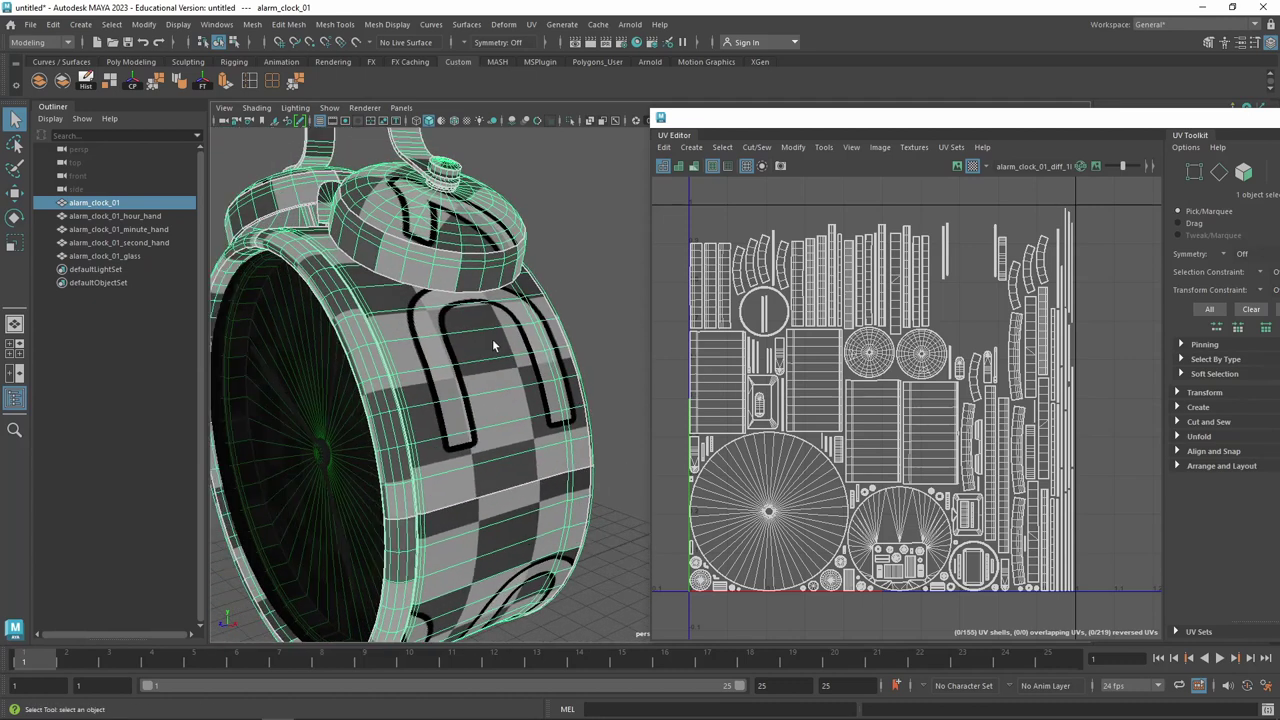
pyautogui.scroll(2, 493, 339)
pyautogui.moveTo(594, 314)
pyautogui.keyDown('alt'); pyautogui.mouseDown()
pyautogui.moveTo(584, 305)
pyautogui.moveTo(526, 350)
pyautogui.mouseUp(); pyautogui.keyUp('alt')
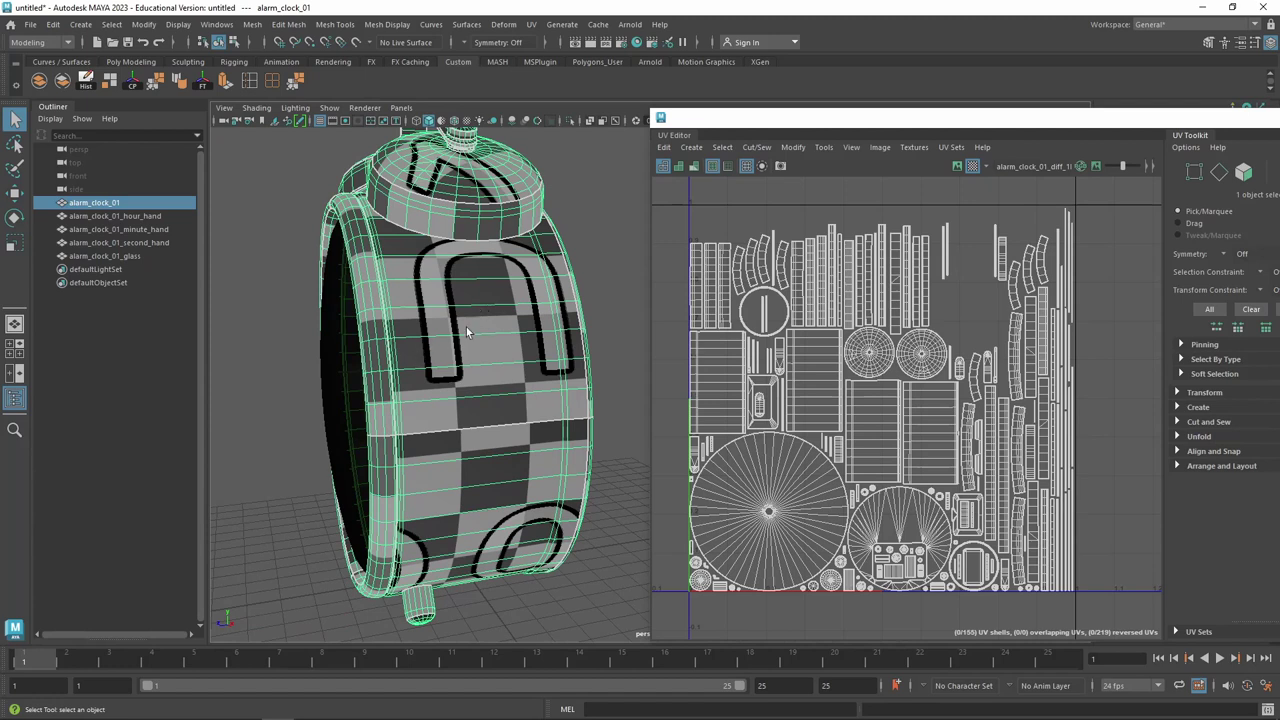
pyautogui.scroll(2, 420, 335)
pyautogui.scroll(3, 418, 335)
pyautogui.moveTo(418, 335)
pyautogui.keyDown('alt'); pyautogui.mouseDown()
pyautogui.moveTo(449, 317)
pyautogui.moveTo(437, 331)
pyautogui.mouseUp(); pyautogui.keyUp('alt')
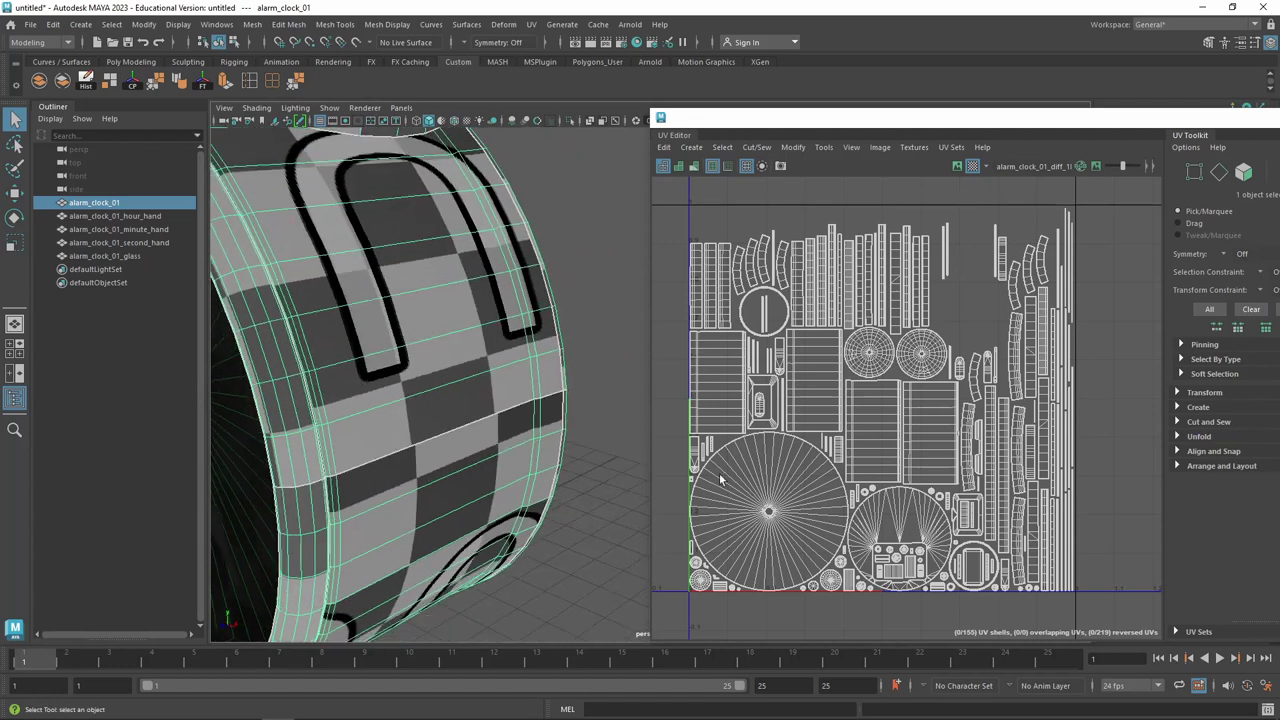
pyautogui.scroll(-2, 767, 524)
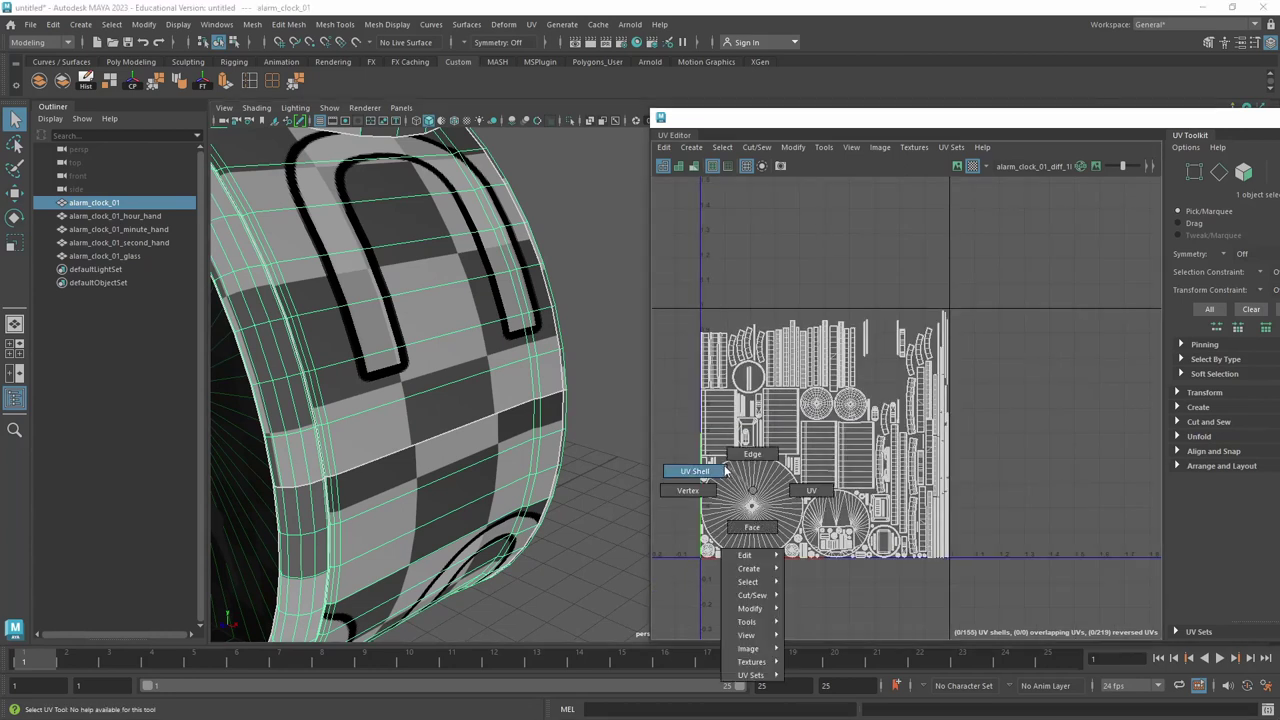
# Scale the circular UV shell to about twice its size and move it into the 0–1 square
pyautogui.moveTo(754, 497); pyautogui.dragTo(735, 480, button='right')
pyautogui.click(760, 497)
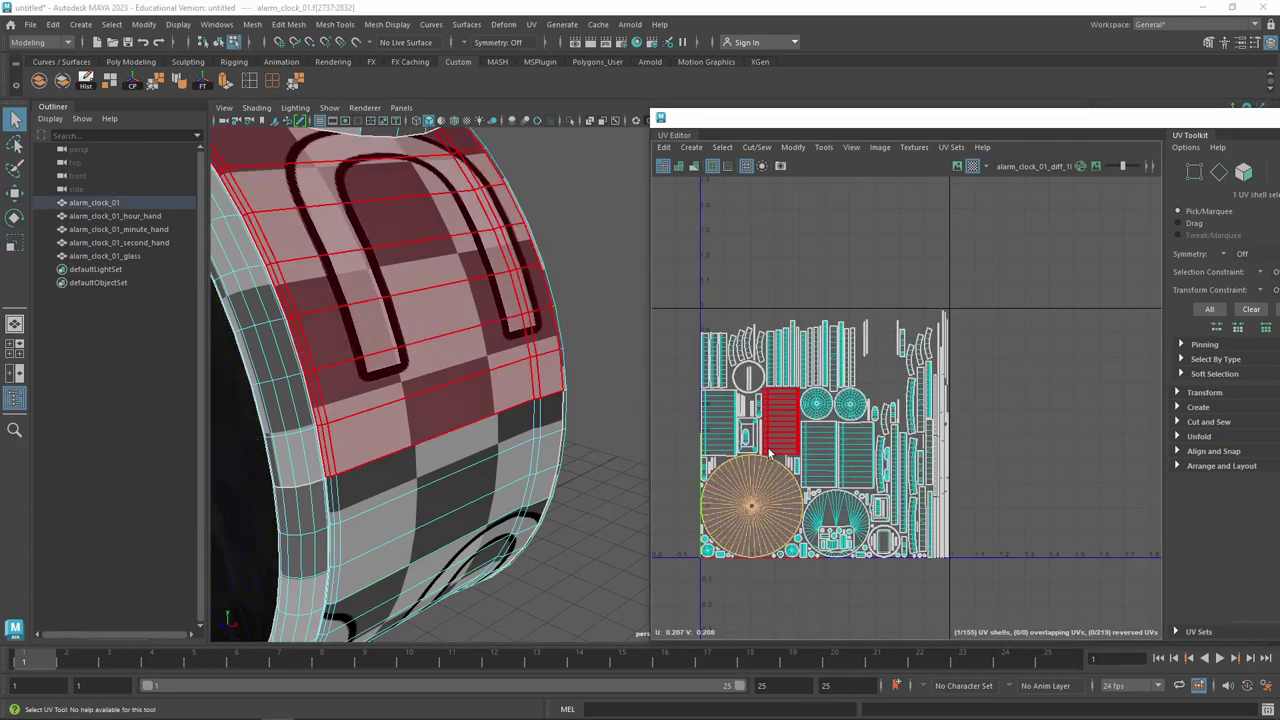
pyautogui.press('r')
pyautogui.moveTo(752, 507); pyautogui.dragTo(857, 465)
pyautogui.press('w')
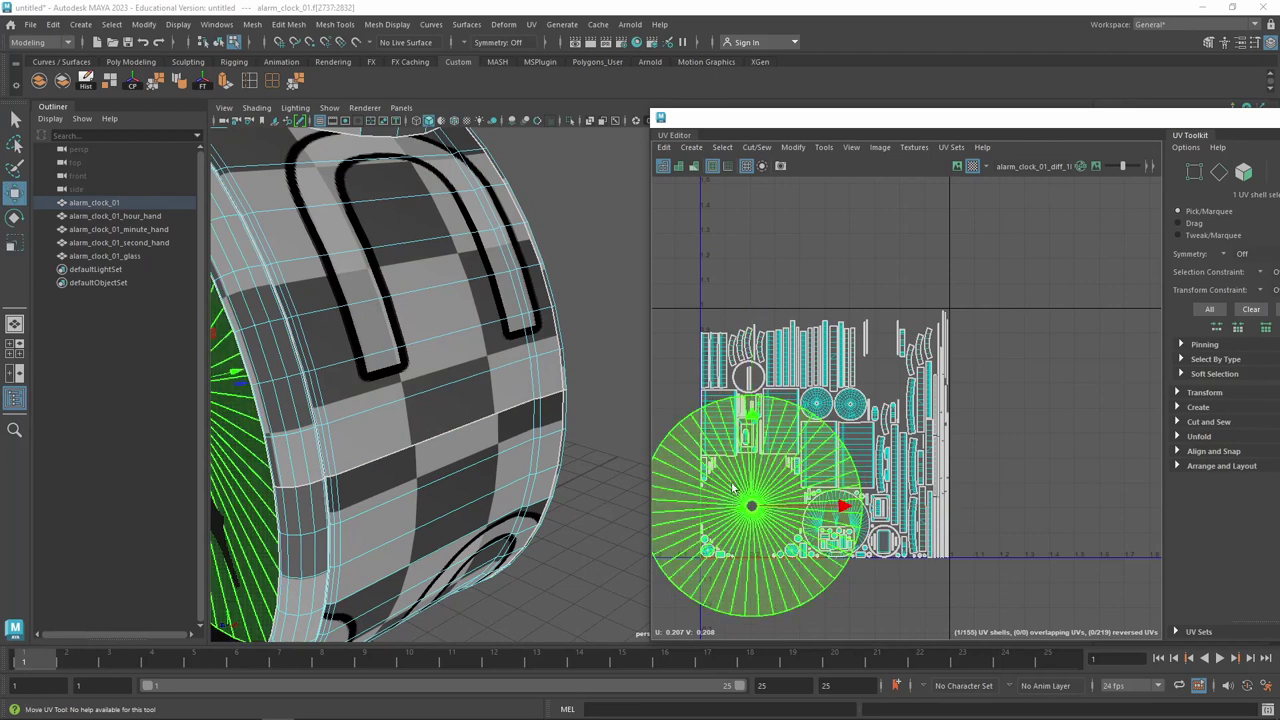
pyautogui.moveTo(751, 507); pyautogui.dragTo(819, 430)
# Frame the clock, turn to its front, and select the front clock face
pyautogui.press('f')
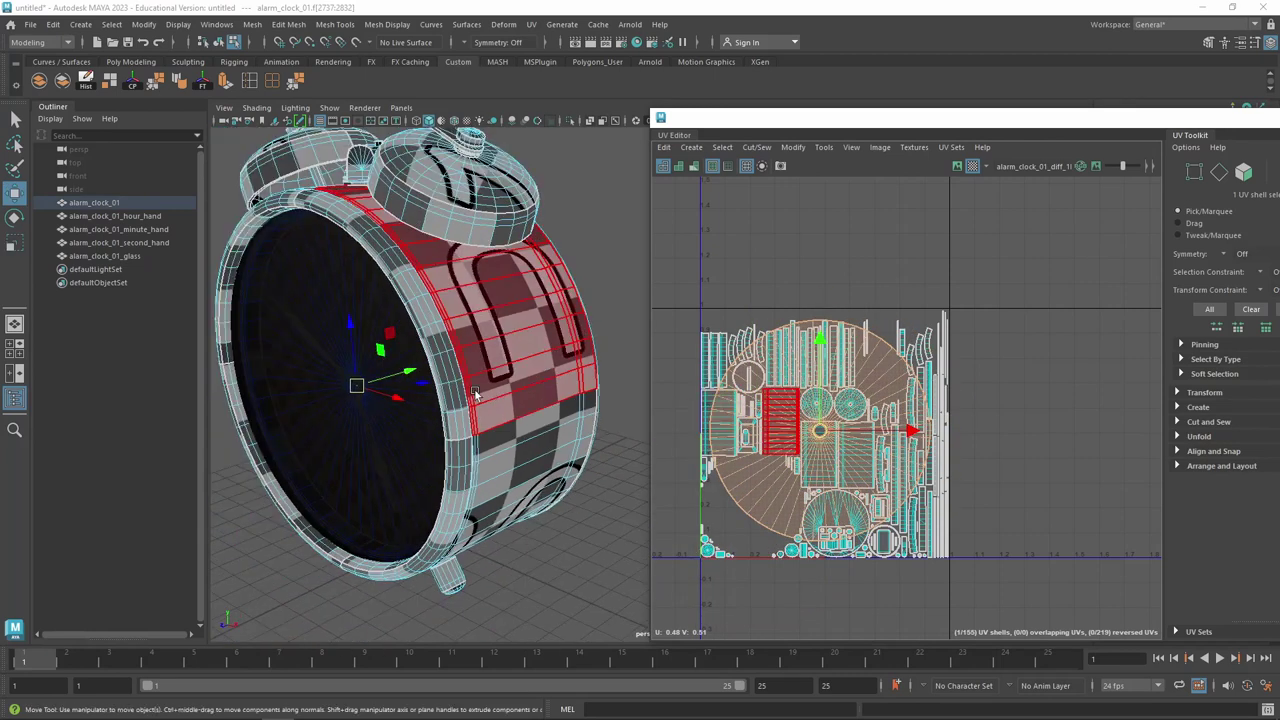
pyautogui.press('F8')
pyautogui.moveTo(409, 376)
pyautogui.keyDown('alt'); pyautogui.mouseDown()
pyautogui.moveTo(370, 440)
pyautogui.moveTo(491, 380)
pyautogui.moveTo(358, 345)
pyautogui.mouseUp(); pyautogui.keyUp('alt')
pyautogui.scroll(3, 491, 380)
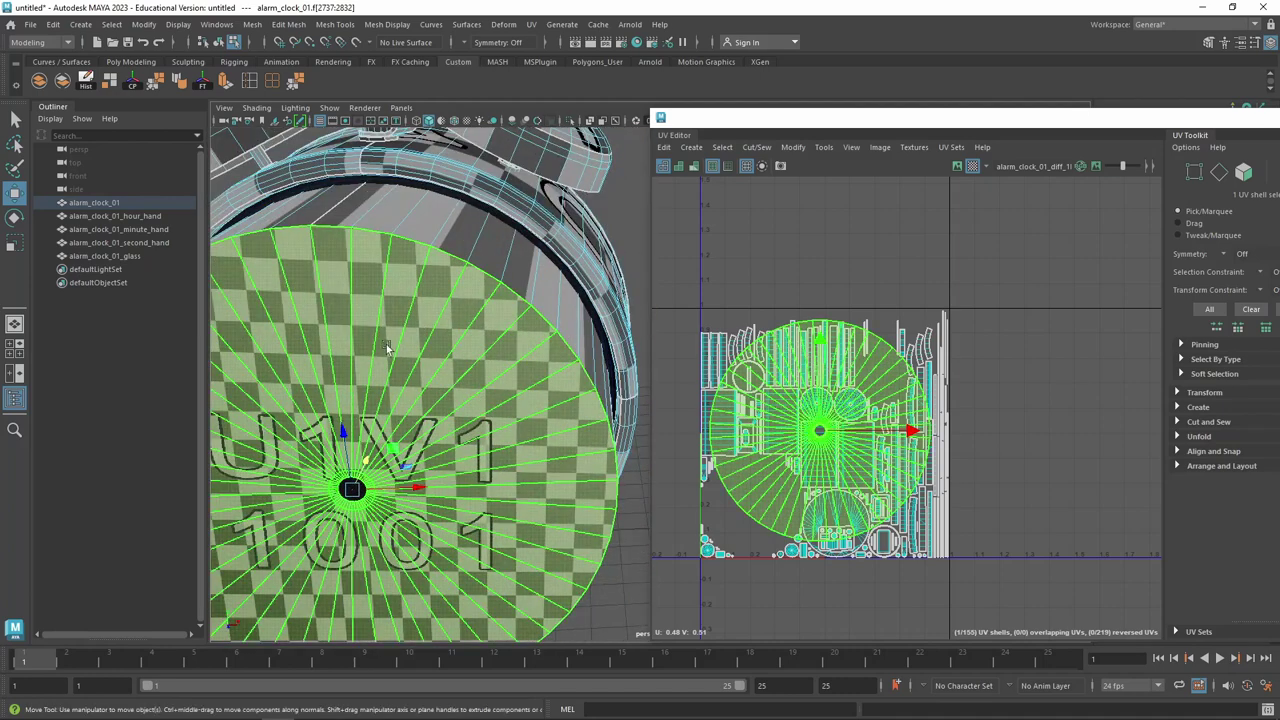
pyautogui.scroll(2, 504, 438)
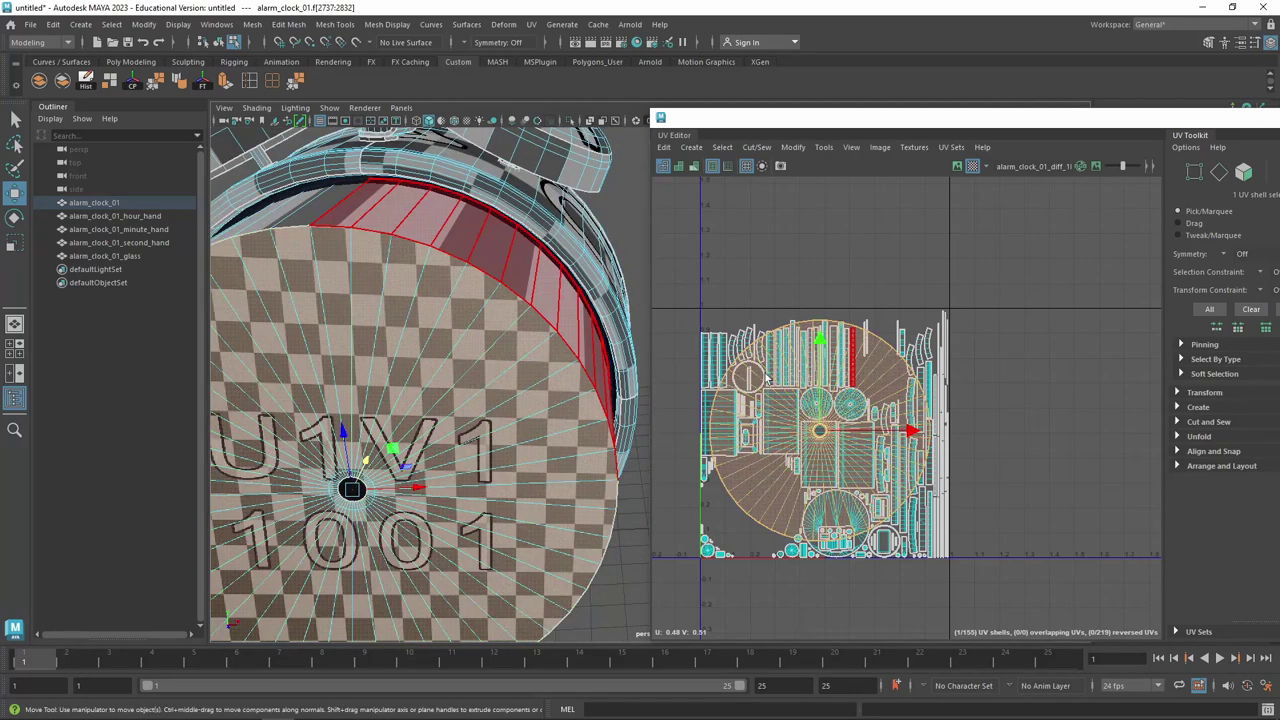
pyautogui.click(811, 409)
pyautogui.scroll(-3, 410, 330)
pyautogui.moveTo(410, 330)
pyautogui.keyDown('alt'); pyautogui.mouseDown()
pyautogui.moveTo(500, 318)
pyautogui.moveTo(415, 333)
pyautogui.mouseUp(); pyautogui.keyUp('alt')
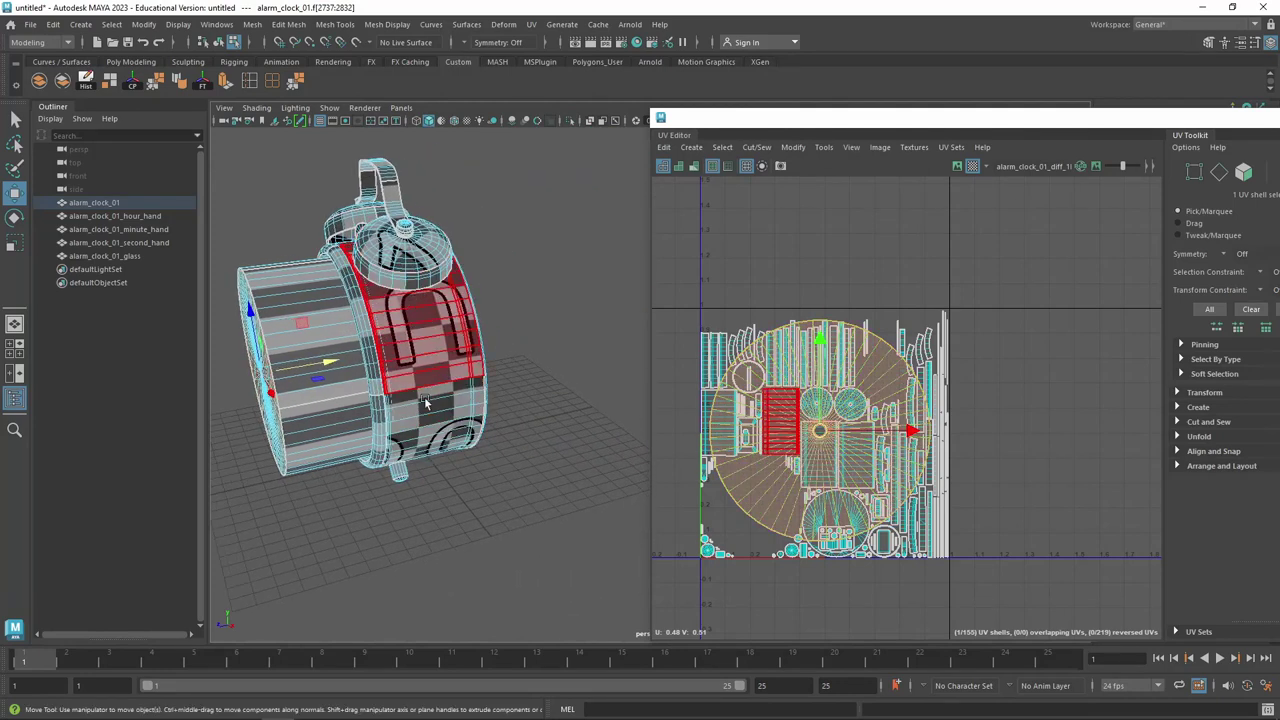
# Reselect the whole clock-face shell and scale its UVs up
pyautogui.scroll(3, 425, 347)
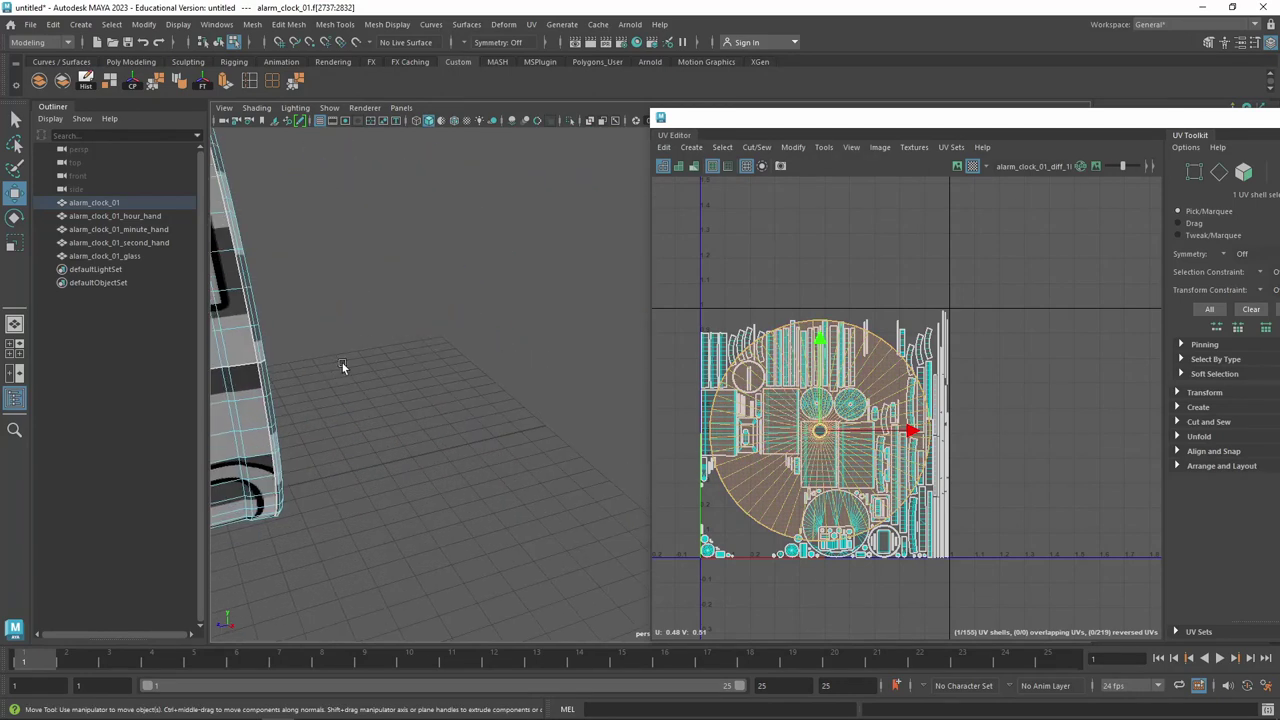
pyautogui.moveTo(343, 363)
pyautogui.keyDown('alt'); pyautogui.mouseDown()
pyautogui.moveTo(496, 317)
pyautogui.moveTo(434, 370)
pyautogui.mouseUp(); pyautogui.keyUp('alt')
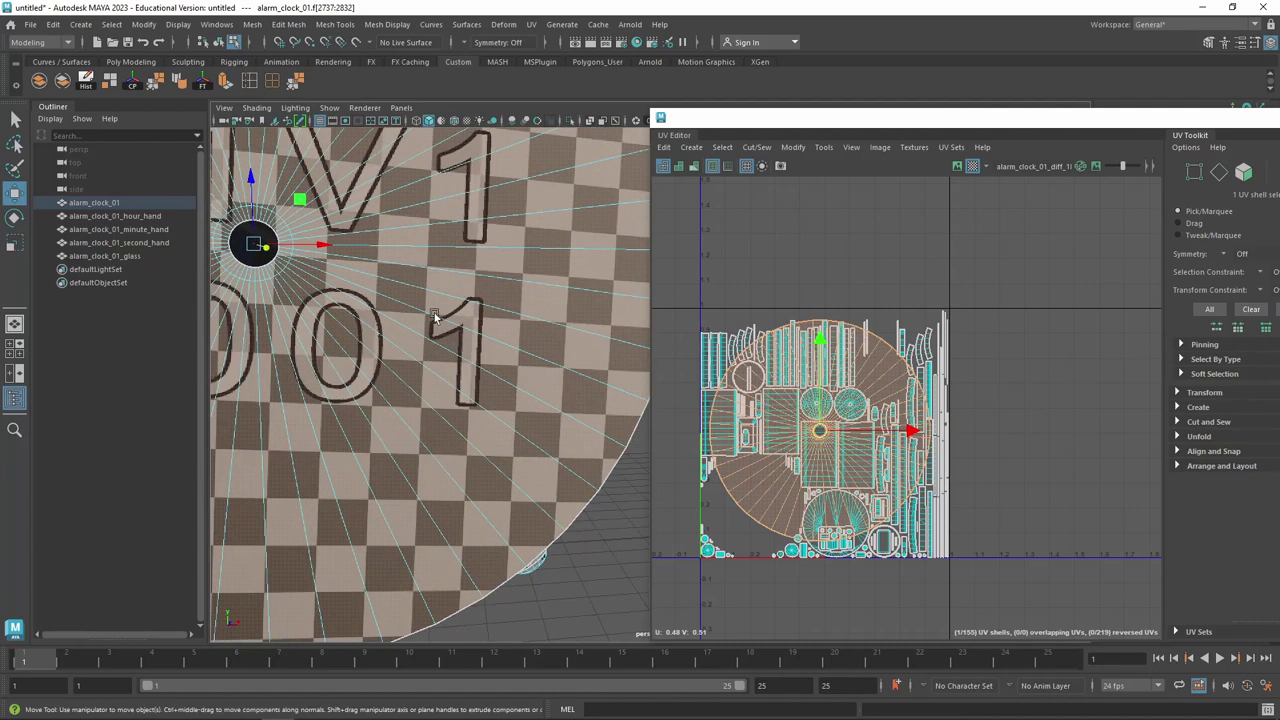
pyautogui.scroll(-3, 434, 370)
pyautogui.click(436, 368)
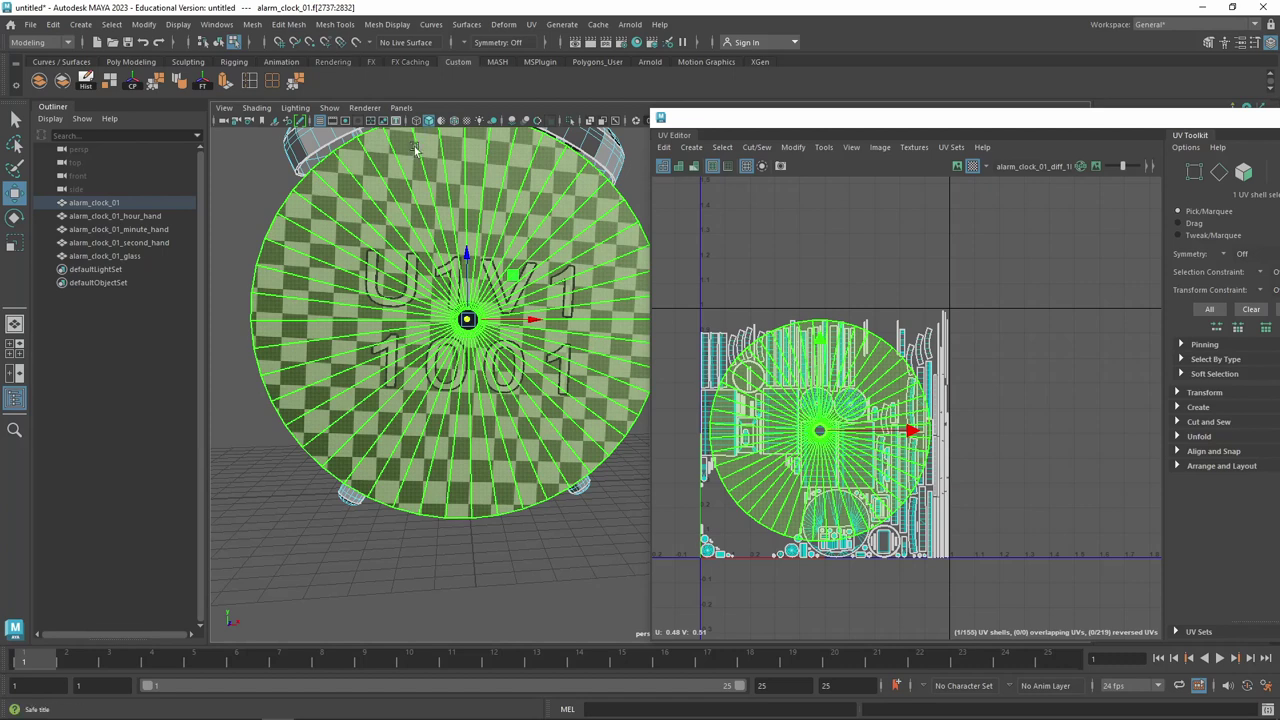
pyautogui.press('r')
pyautogui.moveTo(820, 428); pyautogui.dragTo(818, 430)
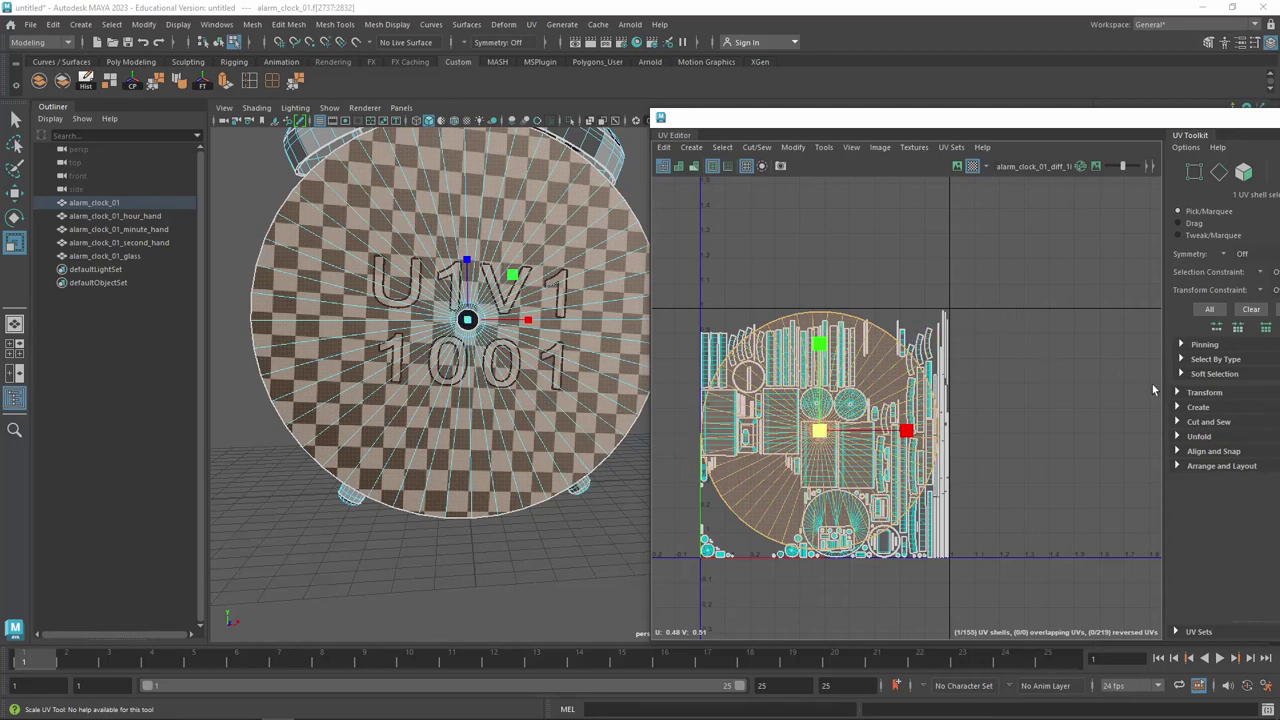
# Shift the UV view so the 0–1 square sits upper left and move in on the clock face
pyautogui.scroll(-2, 976, 487)
pyautogui.keyDown('alt'); pyautogui.moveTo(1040, 490); pyautogui.dragTo(916, 383, button='middle'); pyautogui.keyUp('alt')
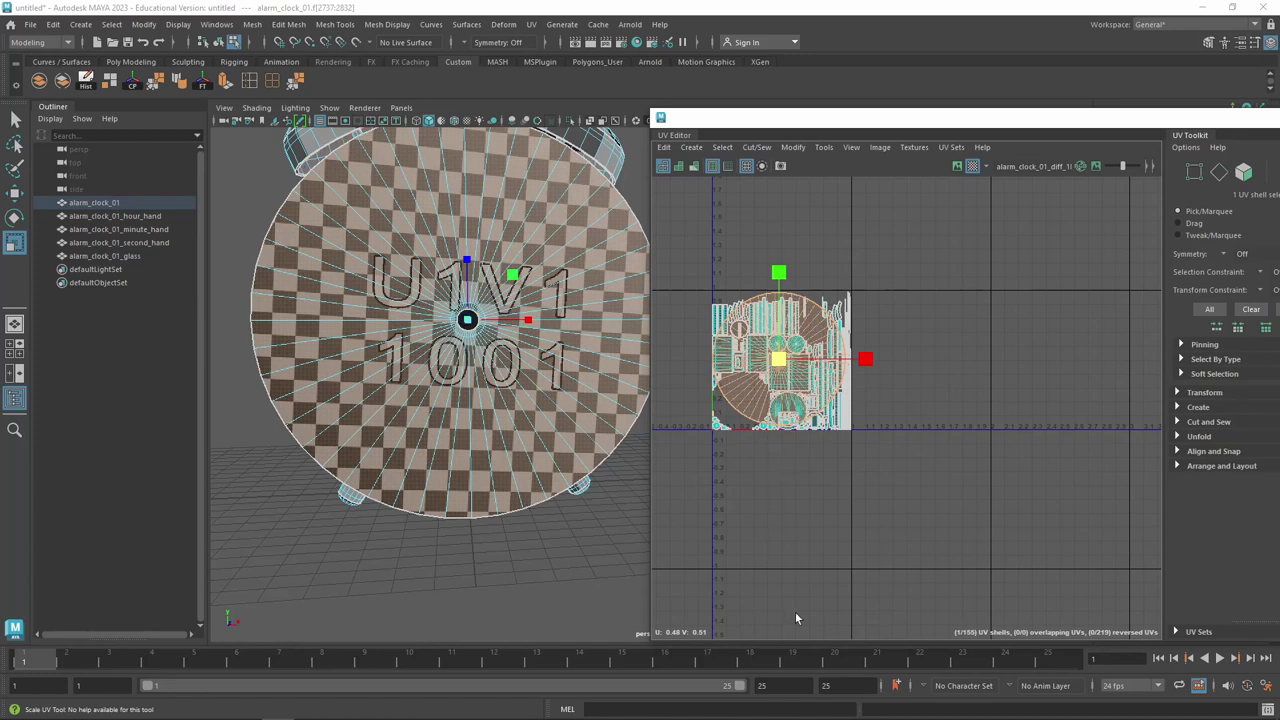
pyautogui.keyDown('alt'); pyautogui.moveTo(423, 223); pyautogui.dragTo(583, 363, button='right'); pyautogui.keyUp('alt')
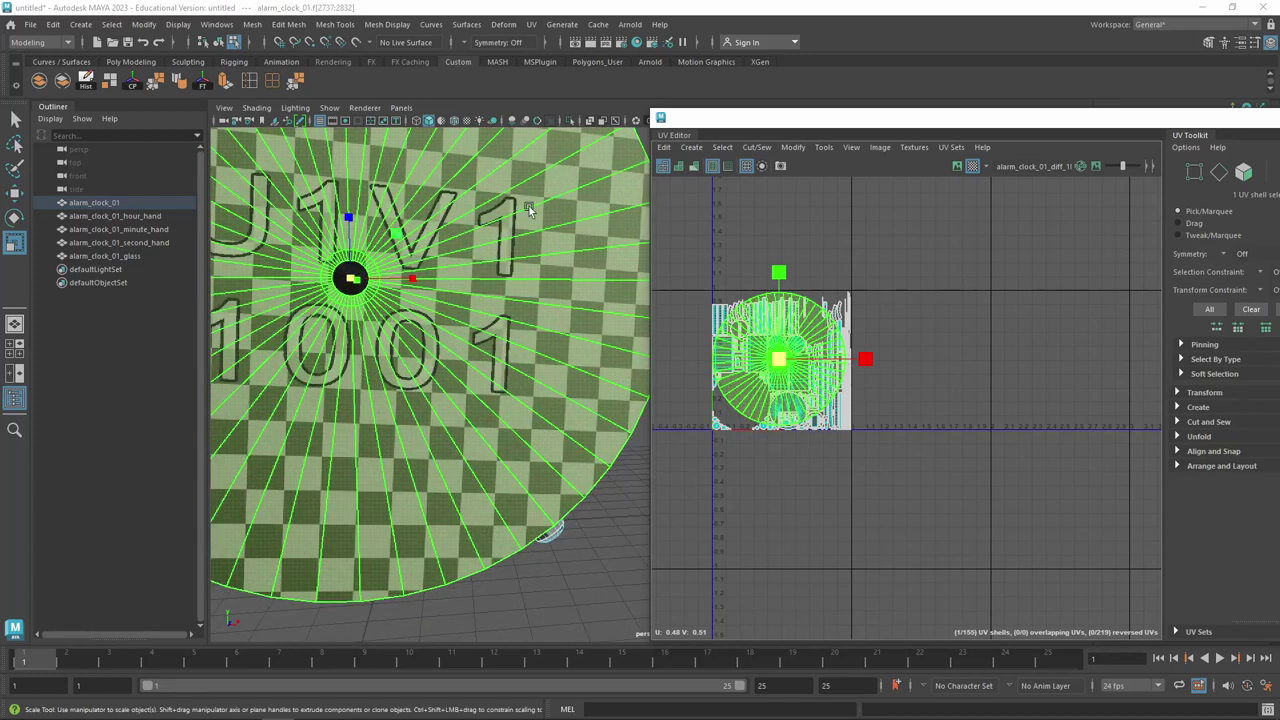
pyautogui.keyDown('alt'); pyautogui.moveTo(583, 363); pyautogui.dragTo(397, 270, button='middle'); pyautogui.keyUp('alt')
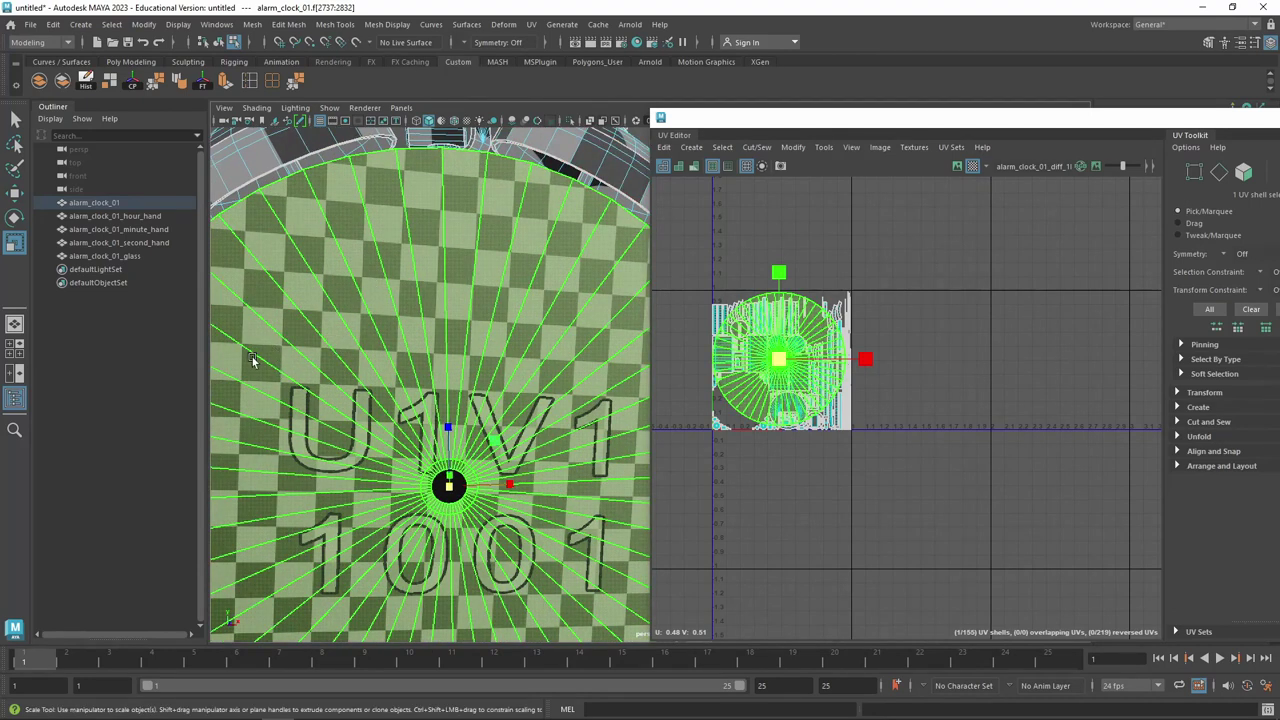
pyautogui.click(301, 330)
pyautogui.click(442, 252)
pyautogui.click(530, 266)
pyautogui.keyDown('alt'); pyautogui.moveTo(530, 266); pyautogui.dragTo(363, 229); pyautogui.keyUp('alt')
# Select the top band of rim faces on the body and toggle the checker display off and on
pyautogui.click(585, 398)
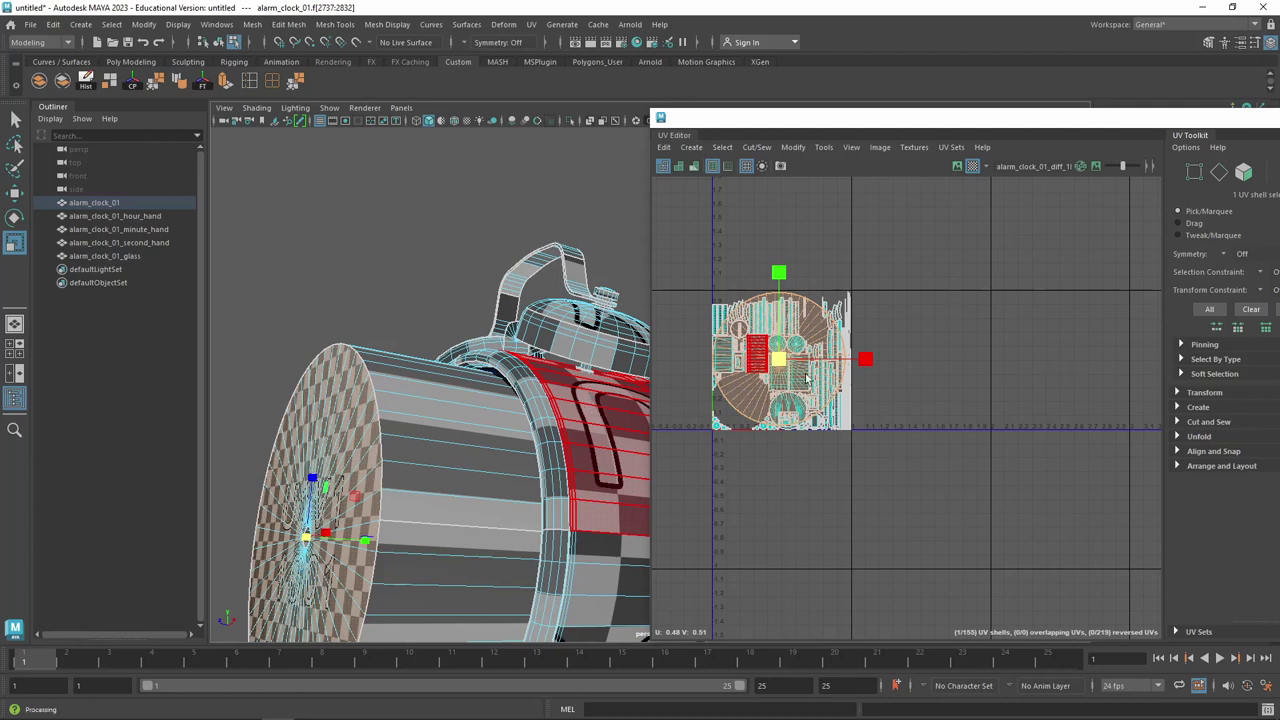
pyautogui.click(408, 423)
pyautogui.click(443, 271)
pyautogui.click(580, 330)
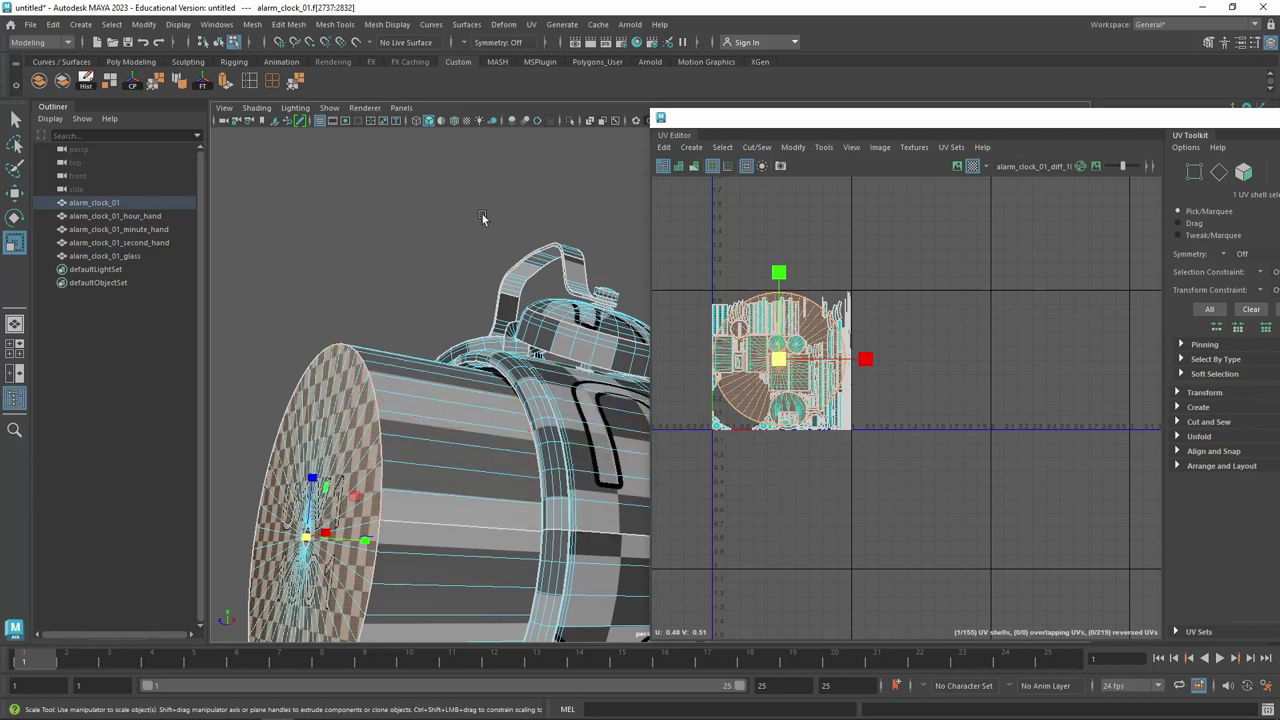
pyautogui.moveTo(630, 410)
pyautogui.keyDown('alt'); pyautogui.mouseDown()
pyautogui.moveTo(540, 211)
pyautogui.moveTo(620, 260)
pyautogui.mouseUp(); pyautogui.keyUp('alt')
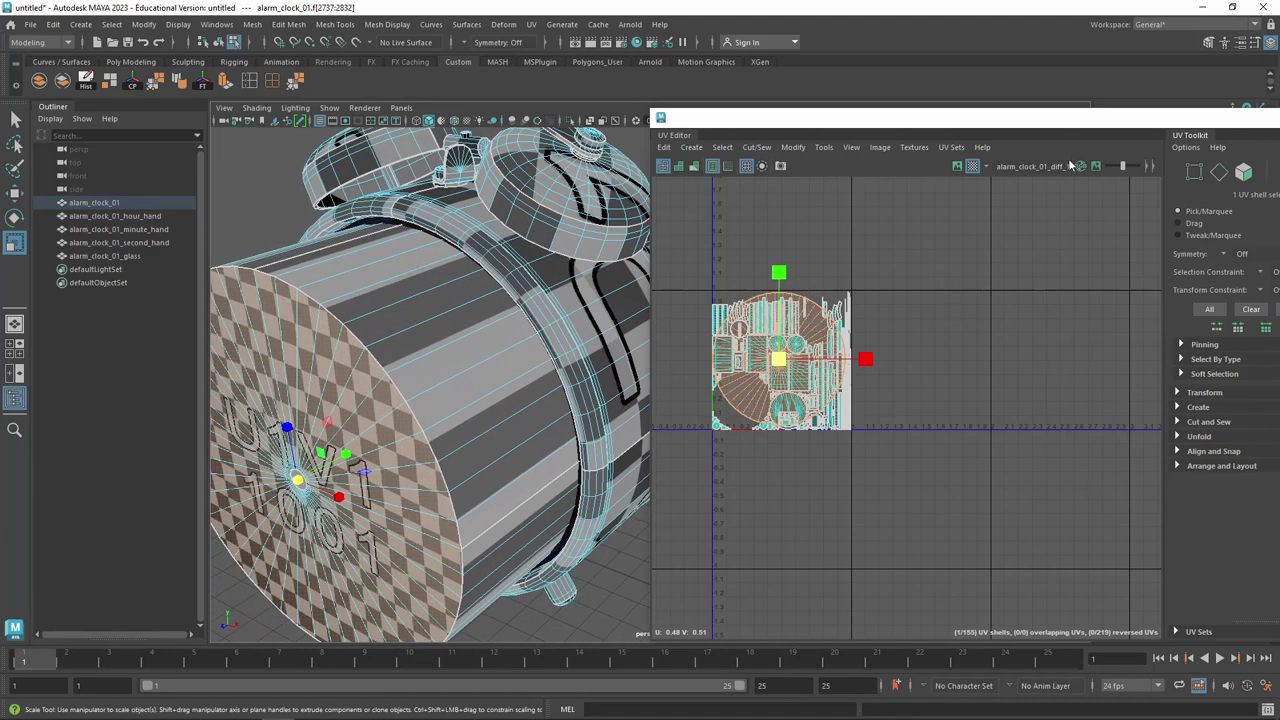
pyautogui.click(973, 167)
pyautogui.click(973, 167)
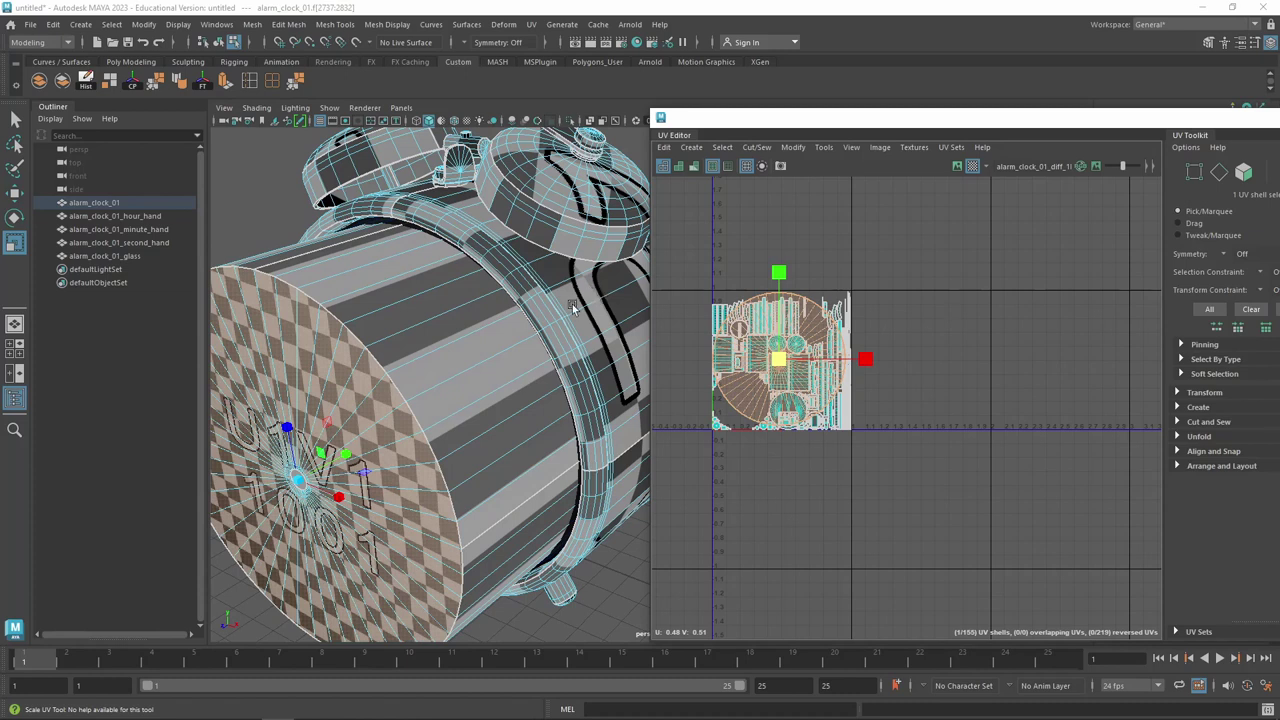
# Search 'uv checker texture' in a new Edge tab, preview the Polycount image, and return to Maya
pyautogui.click(82, 710)
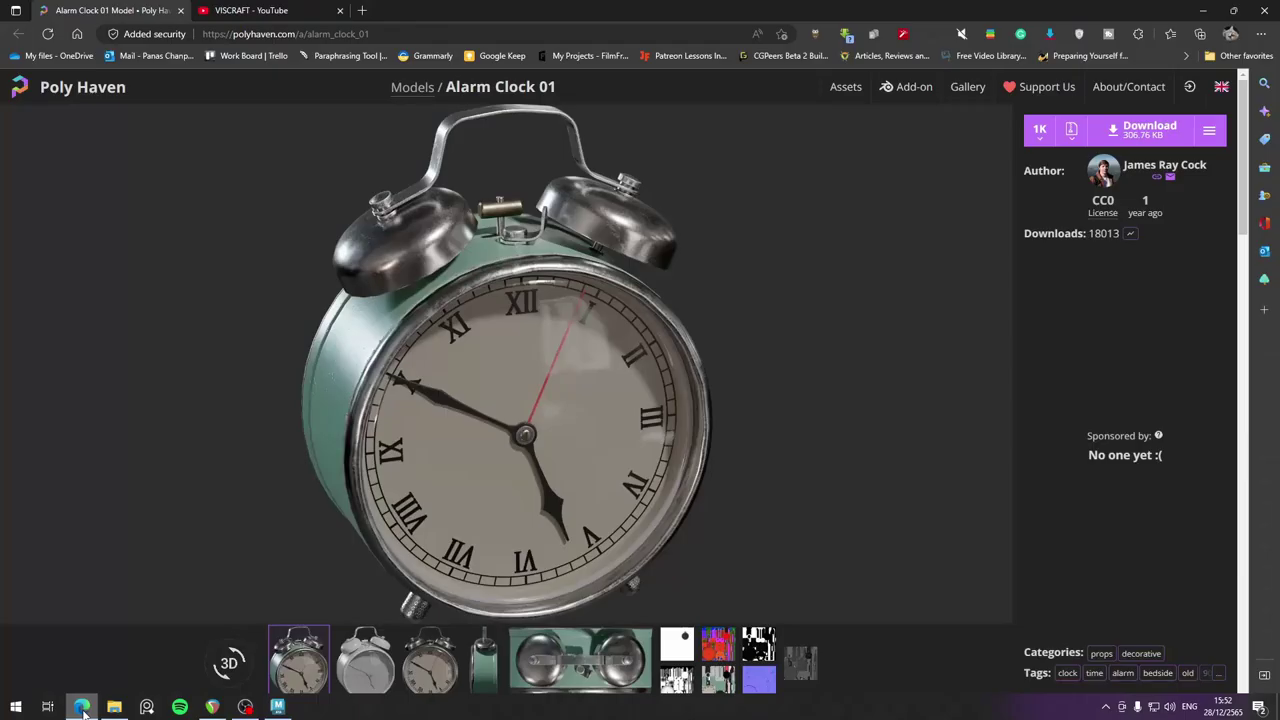
pyautogui.click(362, 10)
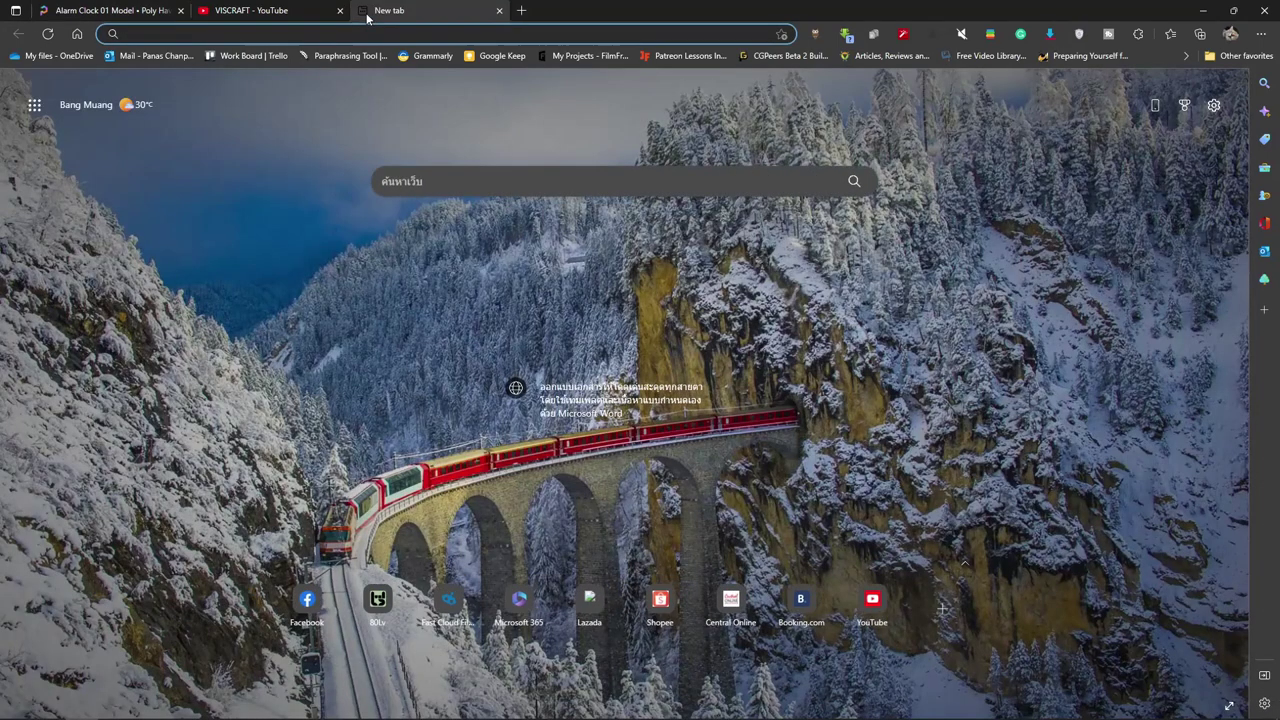
pyautogui.write('uv checl')
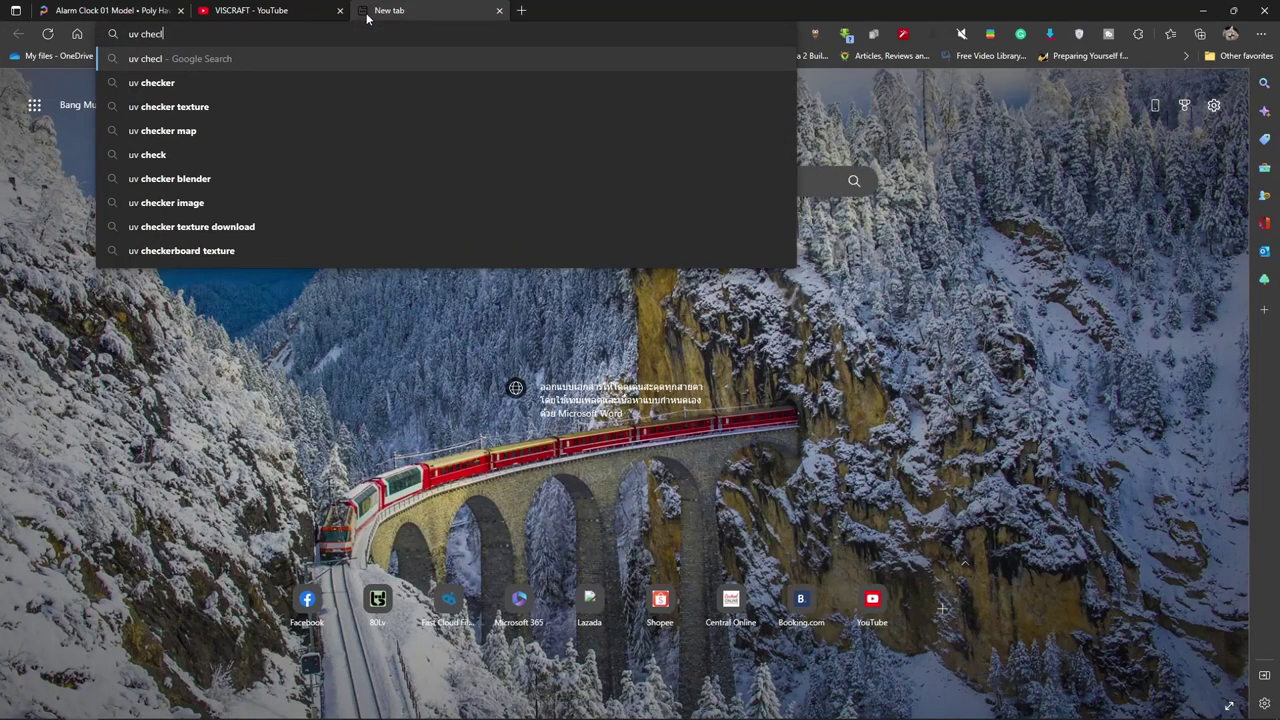
pyautogui.press('BackSpace')
pyautogui.write('ker')
pyautogui.press('Down')
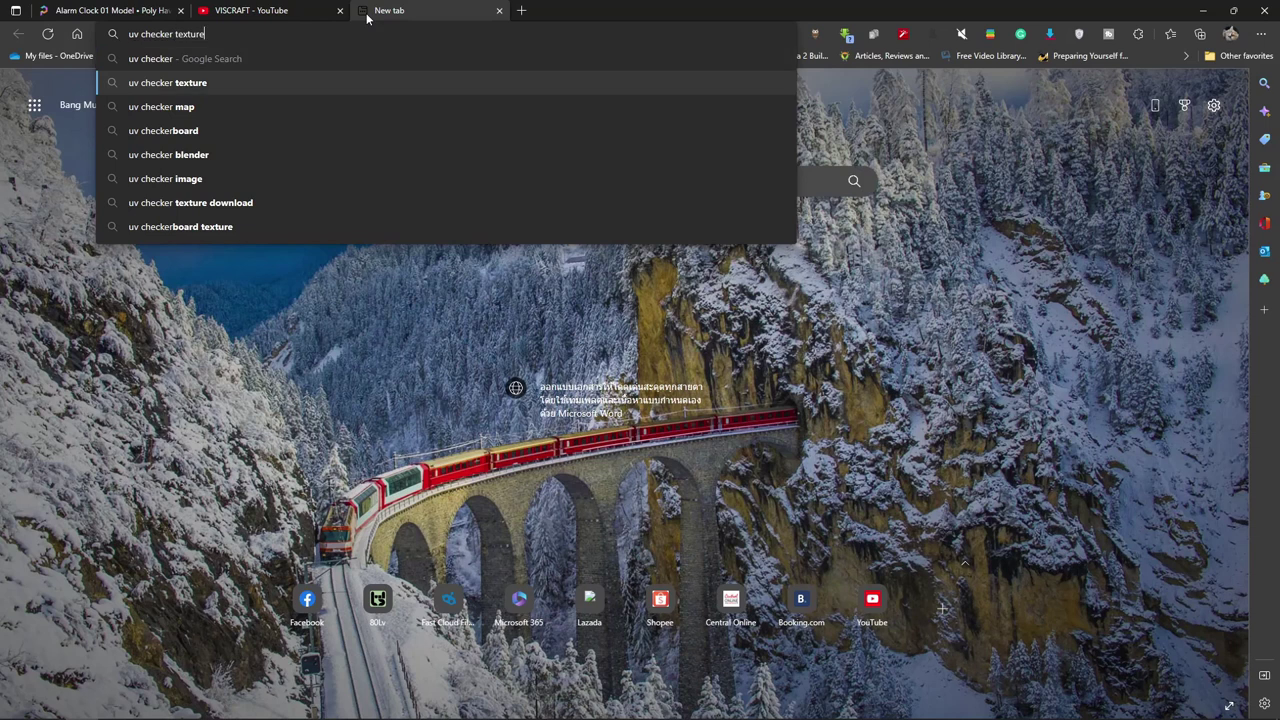
pyautogui.press('Return')
pyautogui.click(218, 309)
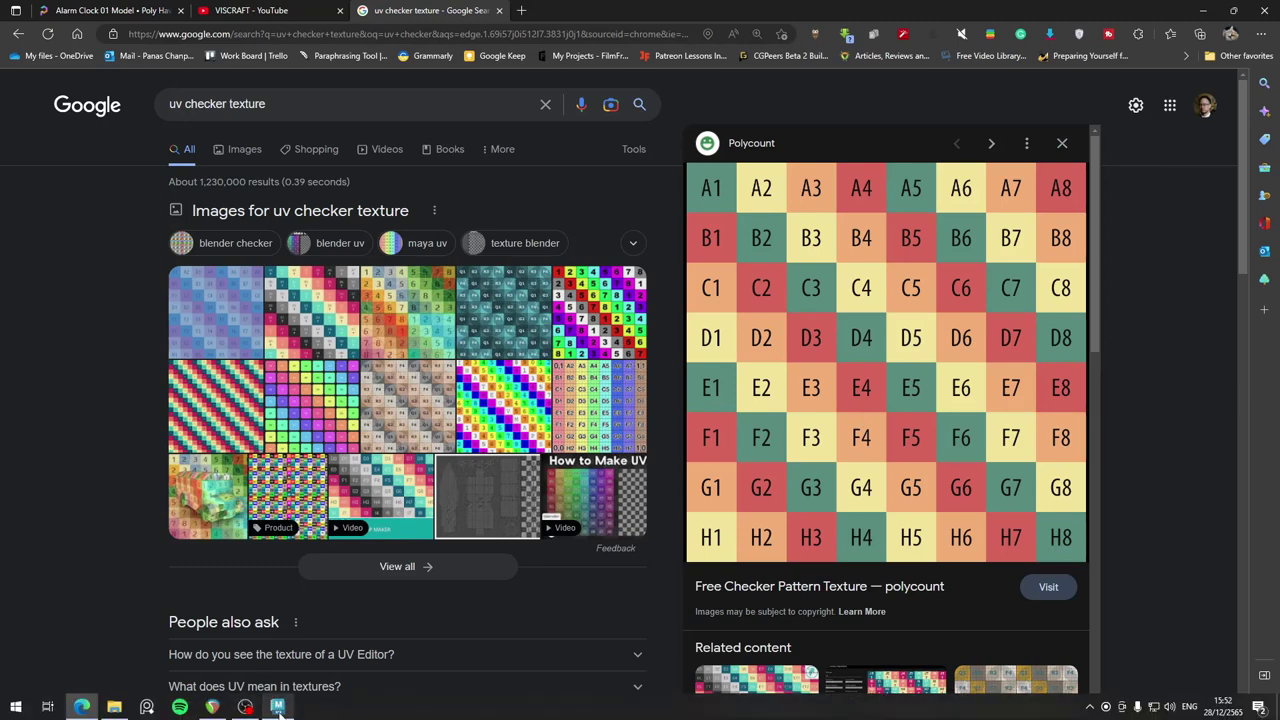
pyautogui.click(279, 707)
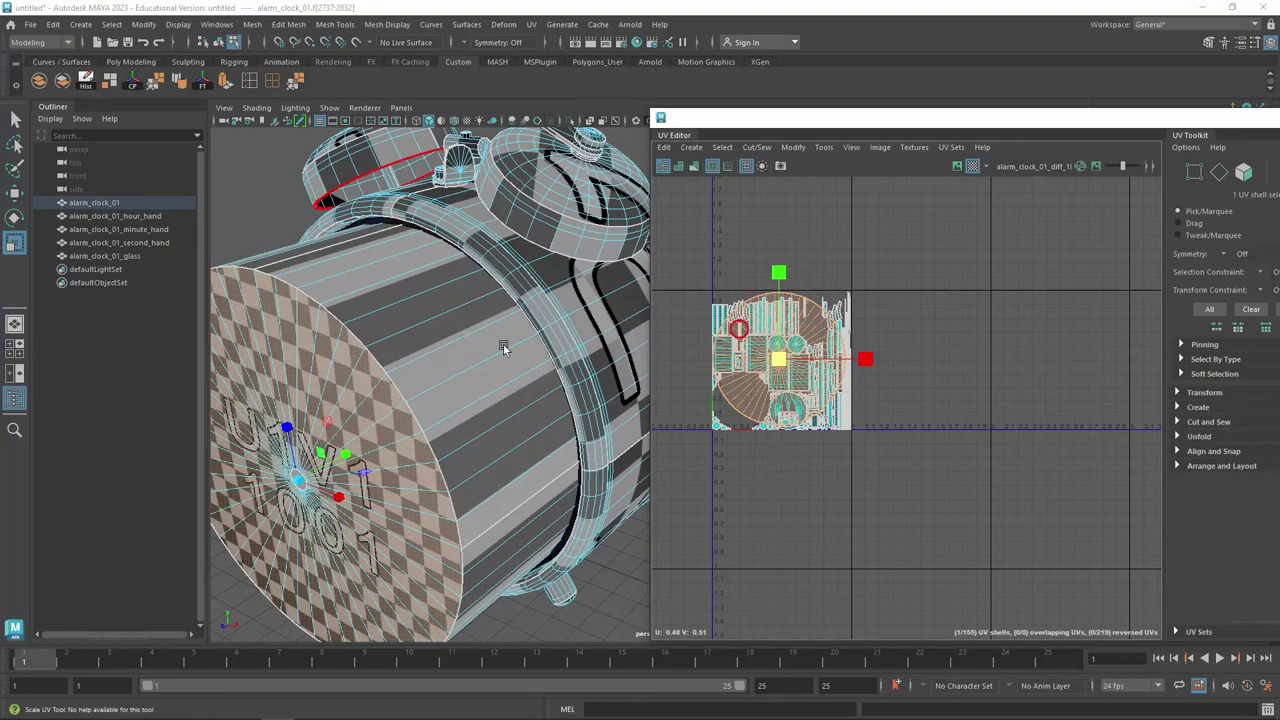
# Undo the last three actions, including the clock-face UV scaling
pyautogui.keyDown('alt'); pyautogui.moveTo(443, 347); pyautogui.dragTo(487, 323); pyautogui.keyUp('alt')
pyautogui.hotkey('ctrl', 'z')
pyautogui.hotkey('ctrl', 'z')
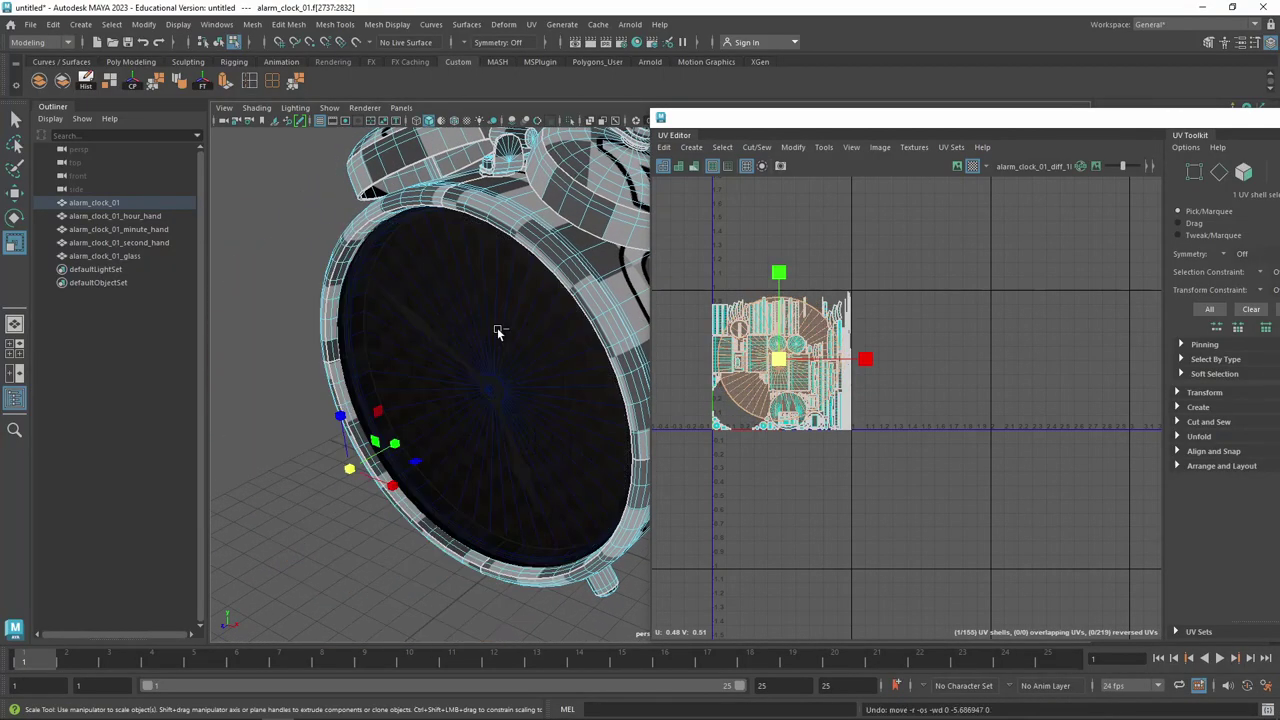
pyautogui.hotkey('ctrl', 'z')
pyautogui.hotkey('ctrl', 'z')
pyautogui.hotkey('ctrl', 'z')
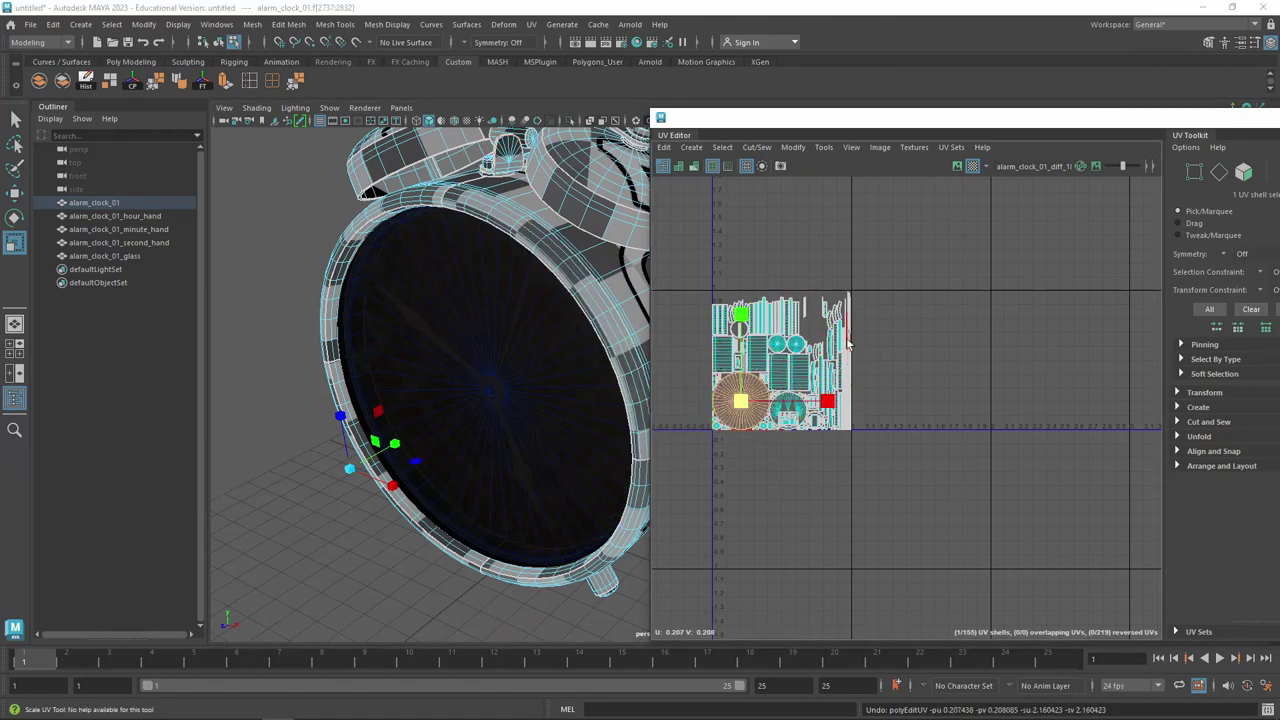
pyautogui.hotkey('ctrl', 'z')
pyautogui.keyDown('alt'); pyautogui.moveTo(447, 237); pyautogui.dragTo(418, 222); pyautogui.keyUp('alt')
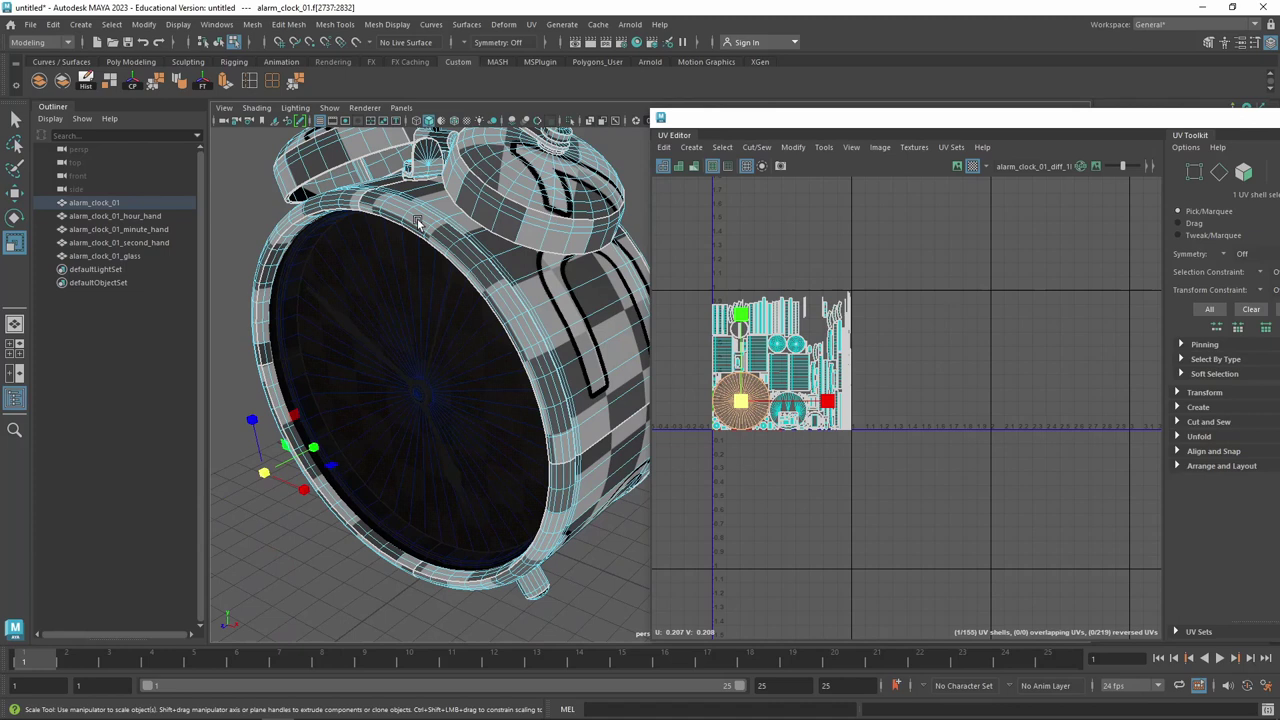
# Select a band of body faces and then the clock face polygons, then clear the selection
pyautogui.click(563, 258)
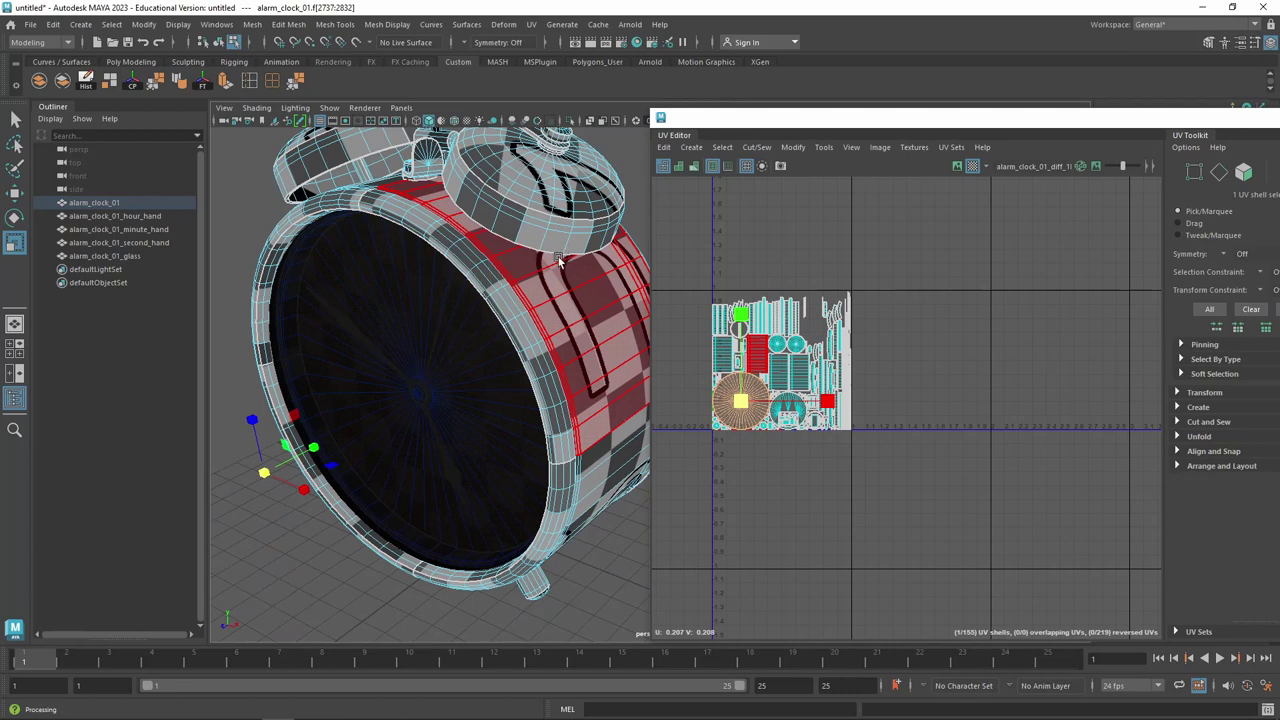
pyautogui.moveTo(578, 265)
pyautogui.keyDown('alt'); pyautogui.mouseDown()
pyautogui.moveTo(487, 337)
pyautogui.moveTo(461, 404)
pyautogui.mouseUp(); pyautogui.keyUp('alt')
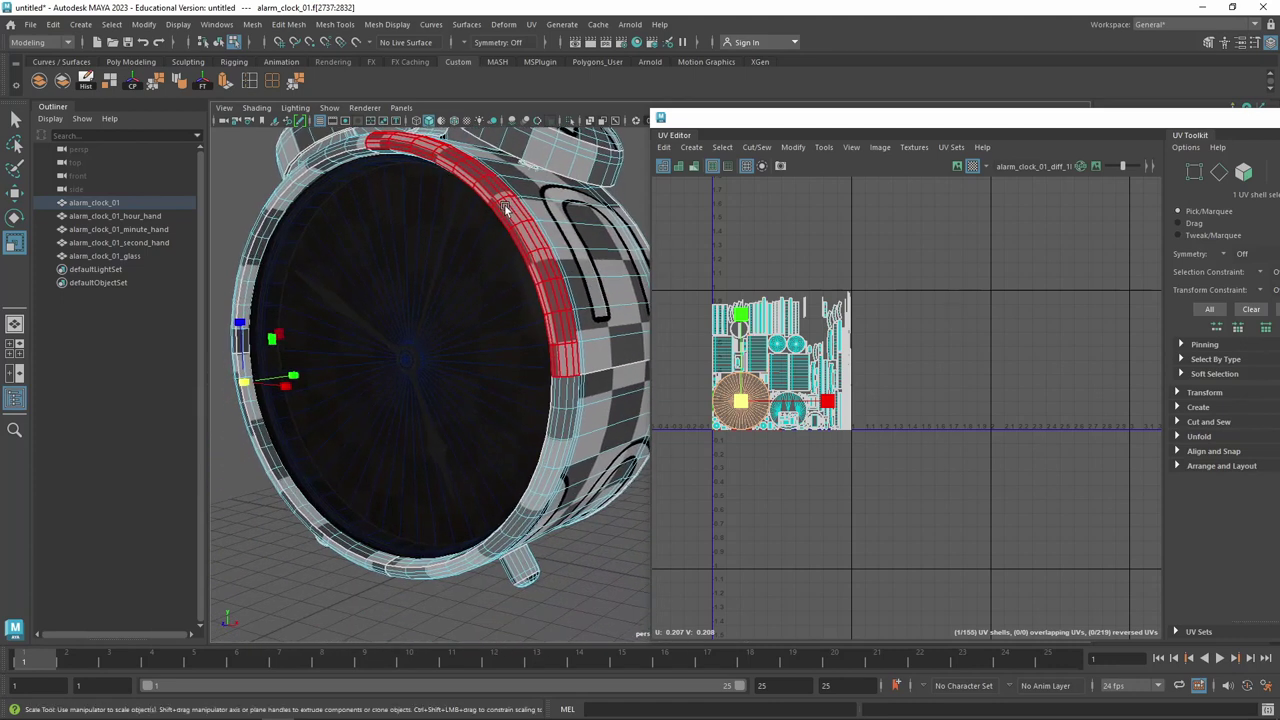
pyautogui.click(486, 322)
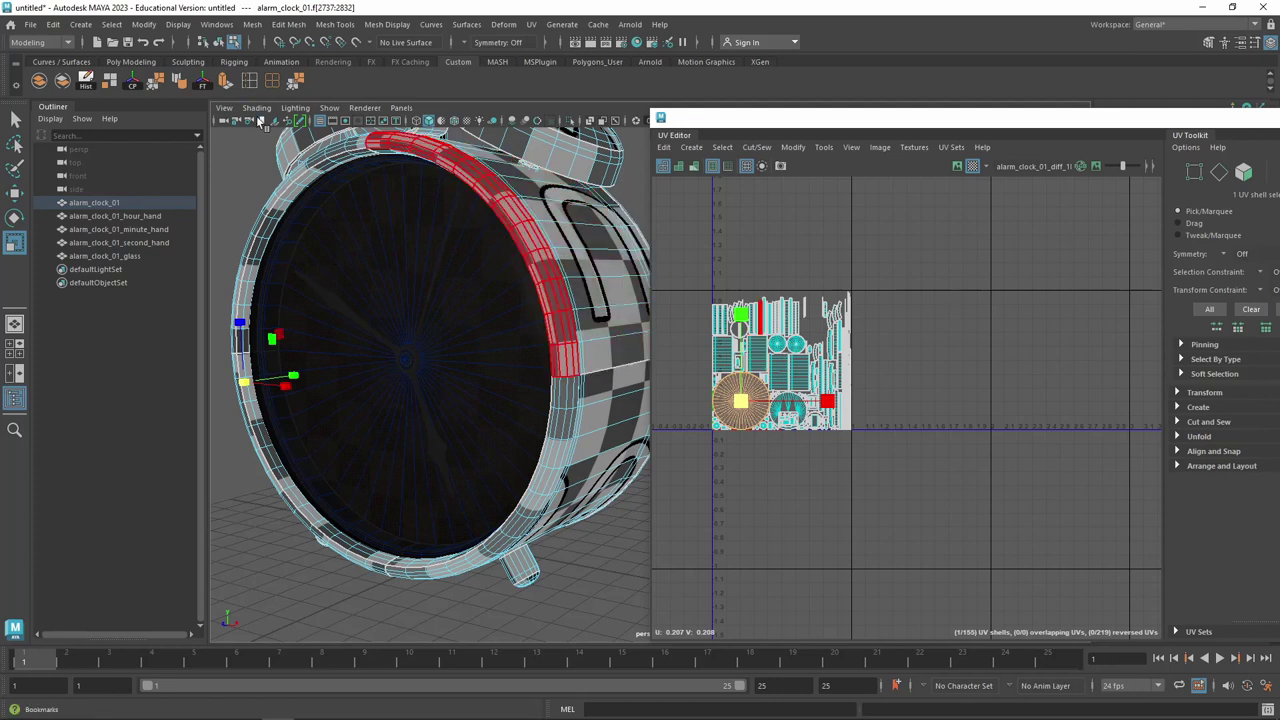
pyautogui.click(456, 218)
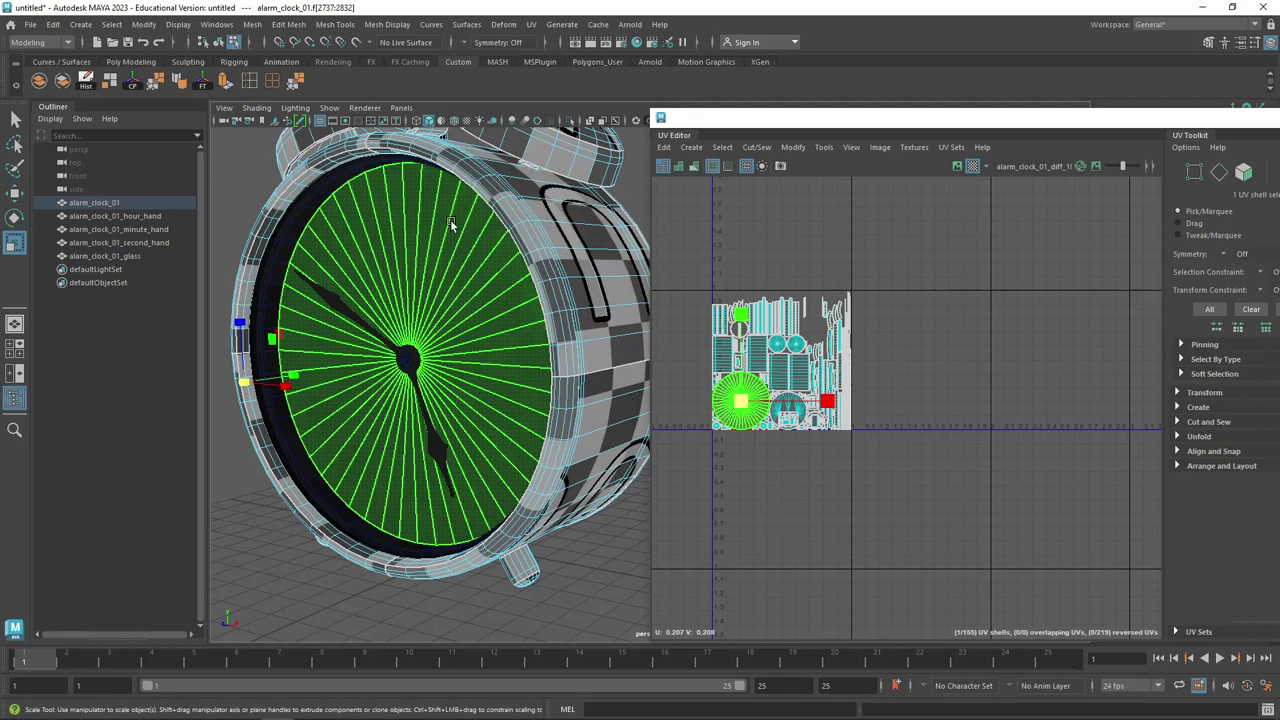
pyautogui.click(935, 342)
# Zoom and centre the UV layout, then select the large circular clock-face shell
pyautogui.scroll(1, 860, 340)
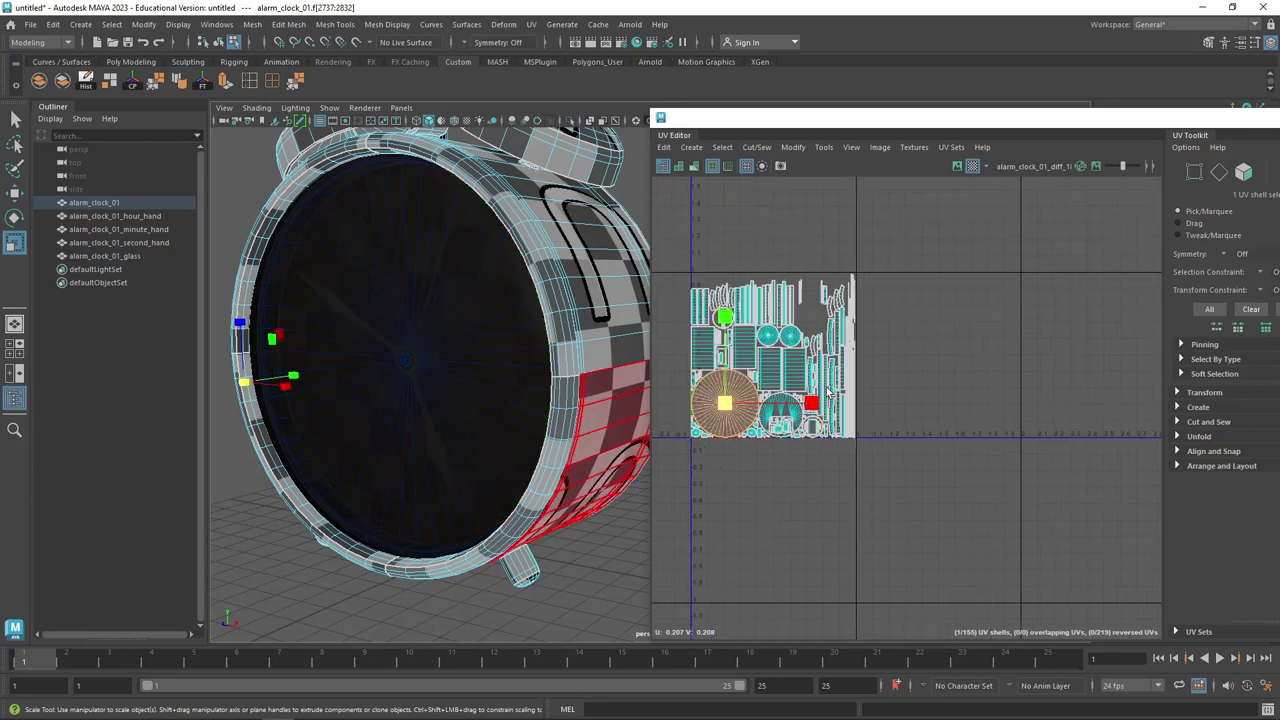
pyautogui.scroll(2, 857, 340)
pyautogui.keyDown('alt'); pyautogui.moveTo(857, 340); pyautogui.dragTo(1016, 345, button='middle'); pyautogui.keyUp('alt')
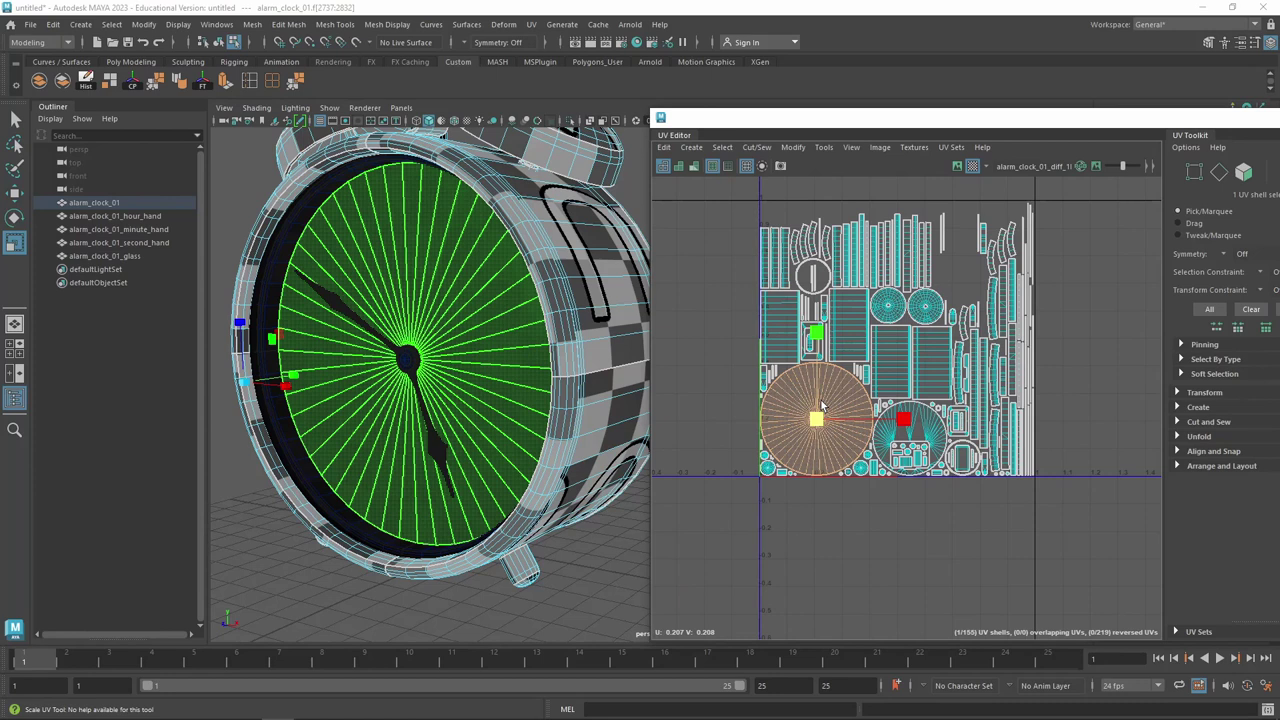
pyautogui.click(822, 405)
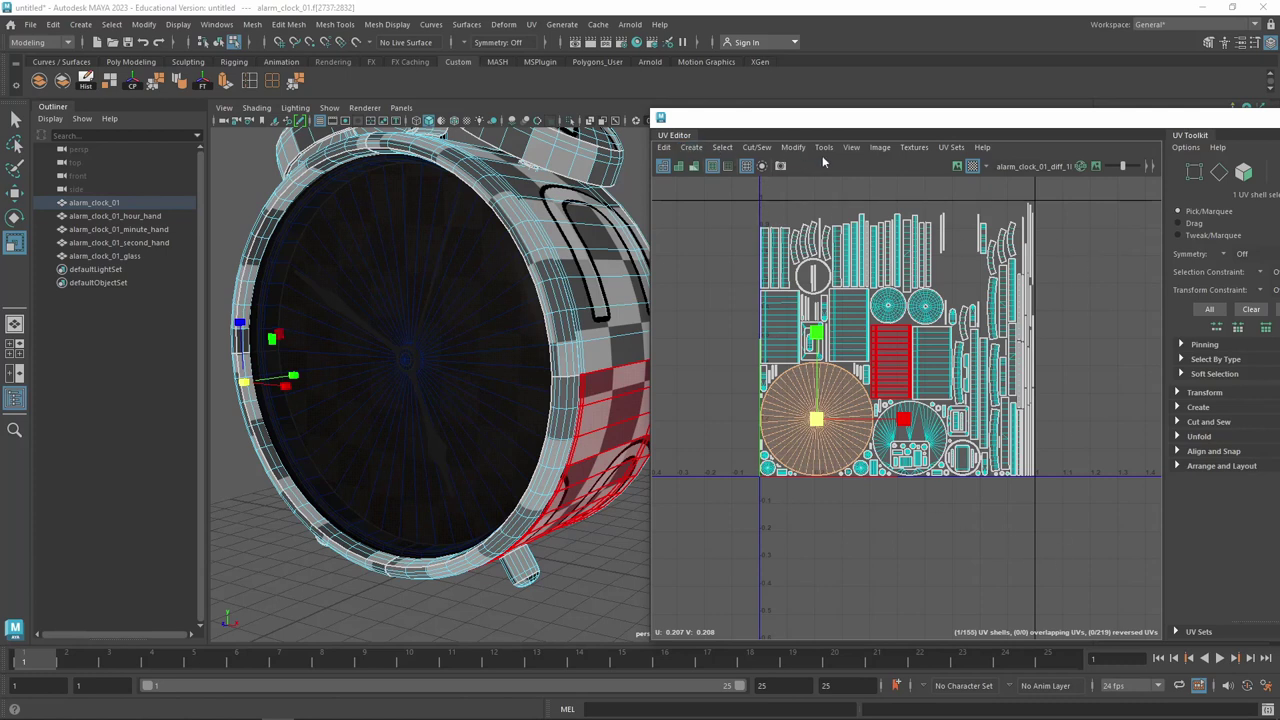
pyautogui.click(852, 148)
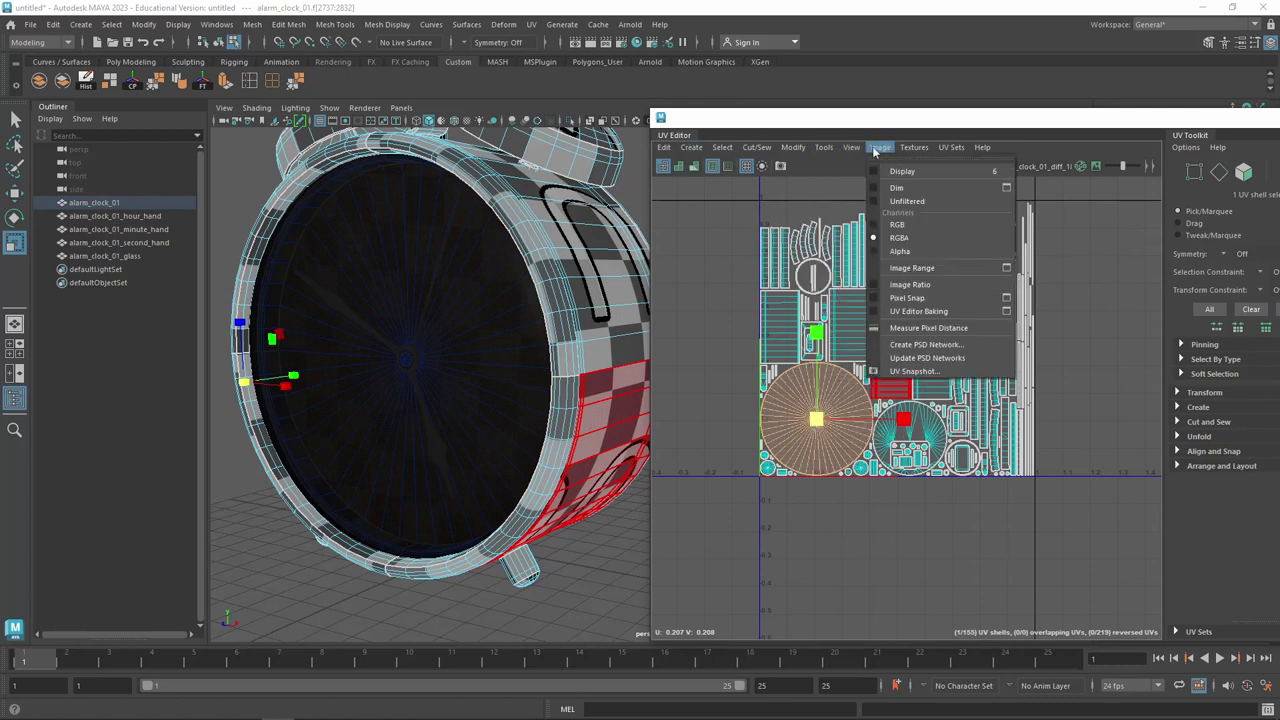
pyautogui.click(913, 371)
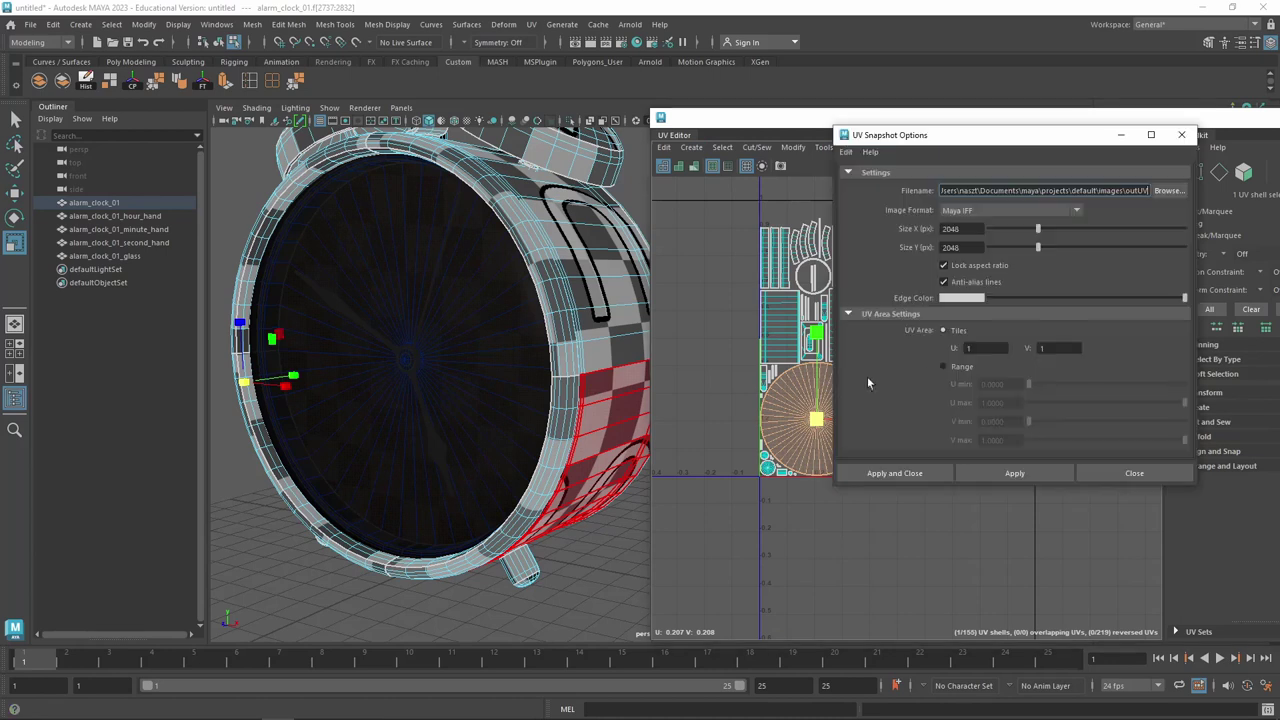
pyautogui.press('BackSpace')
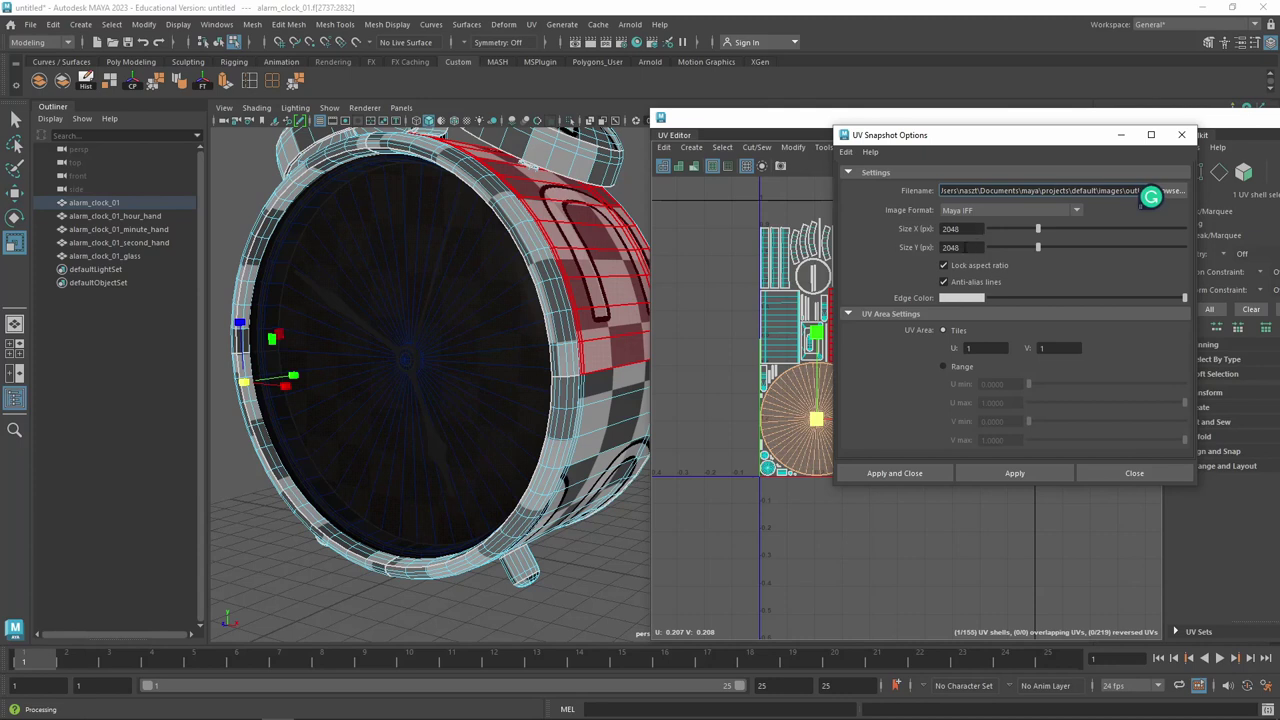
pyautogui.click(1181, 135)
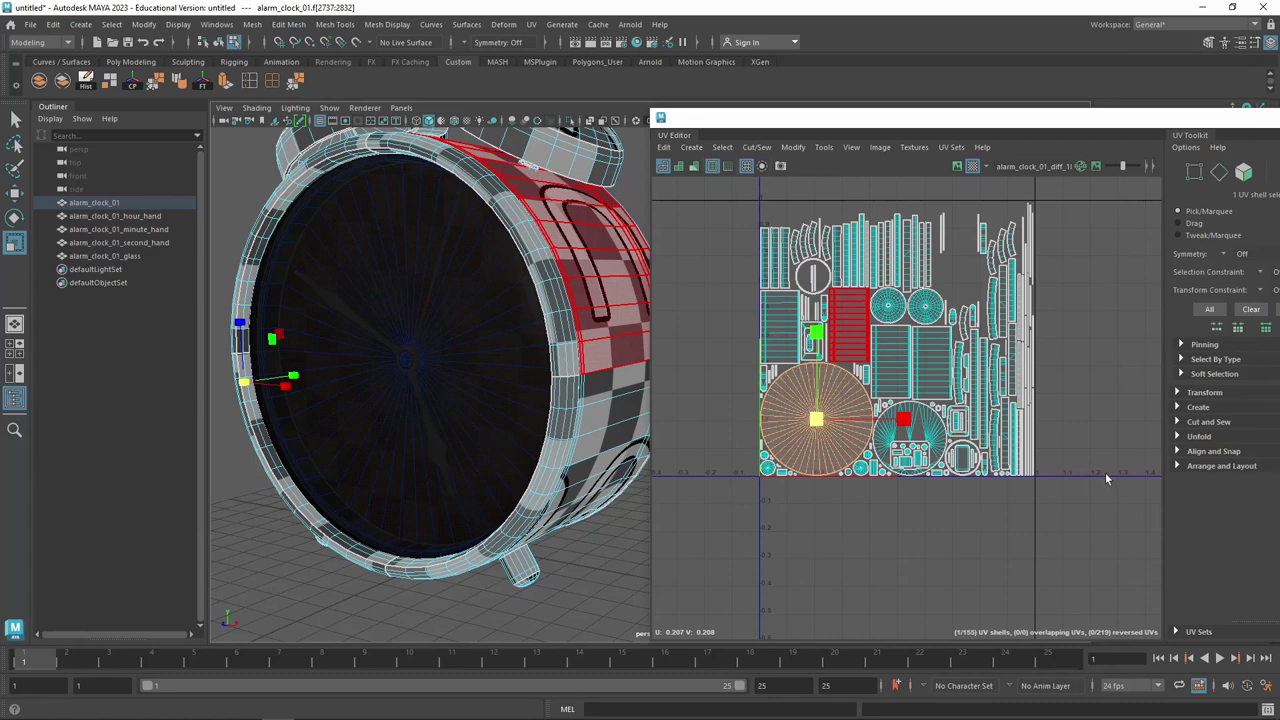
# Zoom the UV Editor and pick the small ring shell, showing its scale handles
pyautogui.scroll(3, 960, 487)
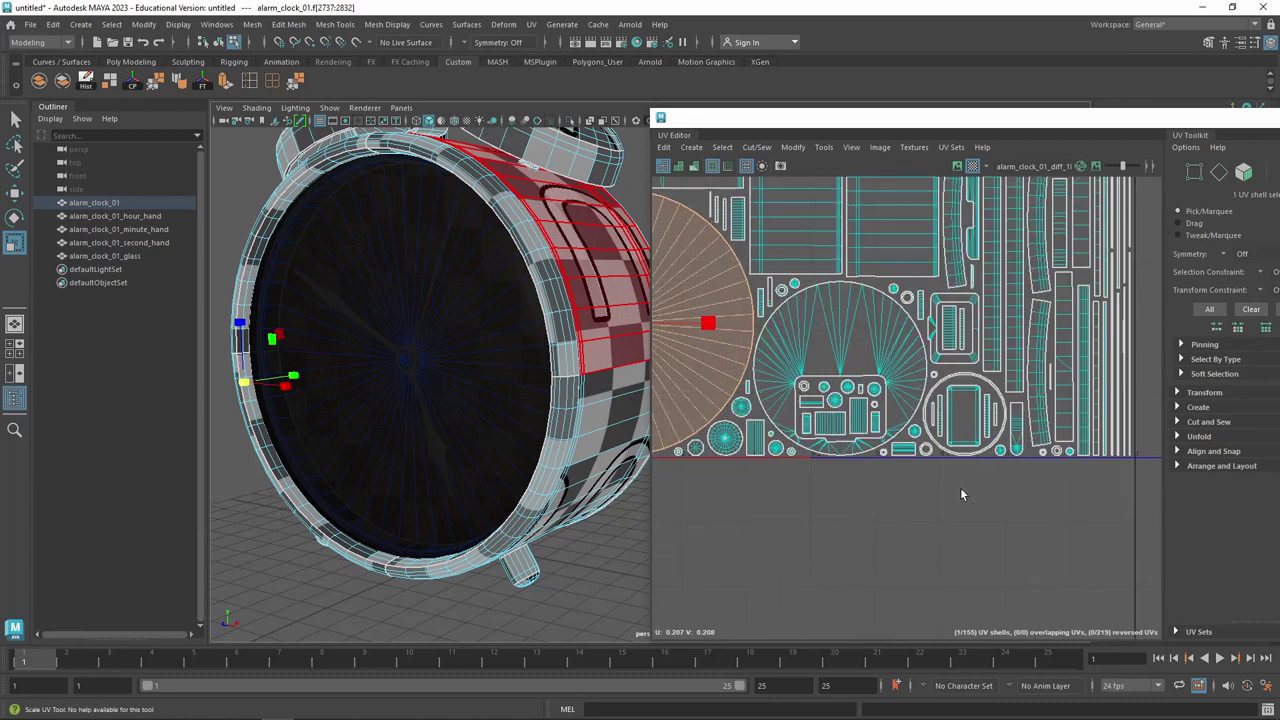
pyautogui.scroll(2, 960, 487)
pyautogui.click(885, 409)
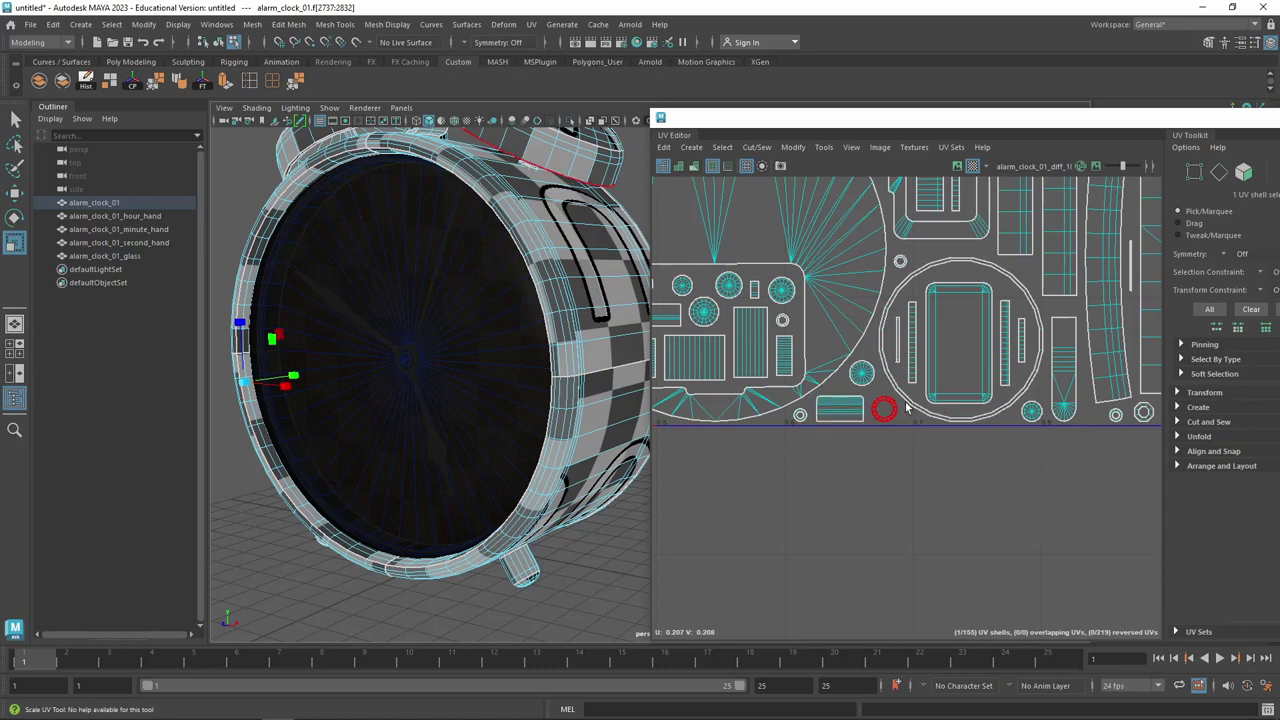
pyautogui.click(886, 409)
pyautogui.press('r')
# Frame the clock, bring the whole UV layout into view, then select the large circular face shell
pyautogui.press('f')
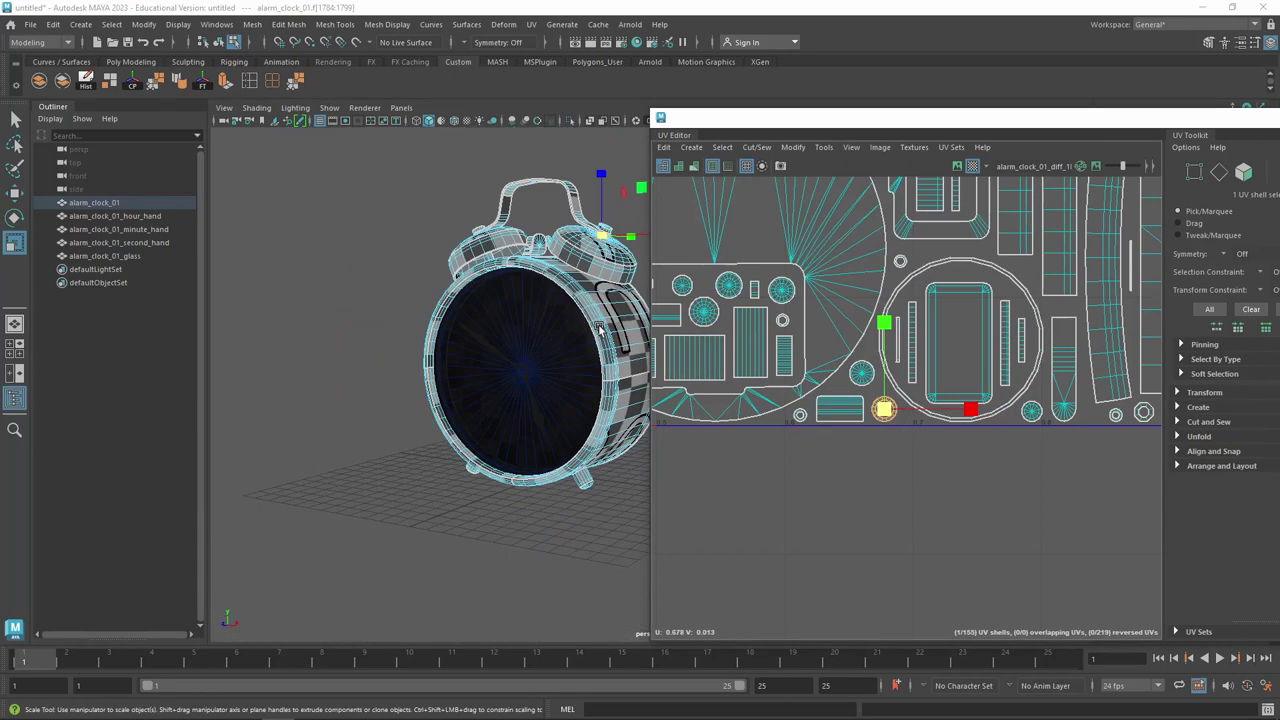
pyautogui.keyDown('alt'); pyautogui.moveTo(600, 328); pyautogui.dragTo(503, 296); pyautogui.keyUp('alt')
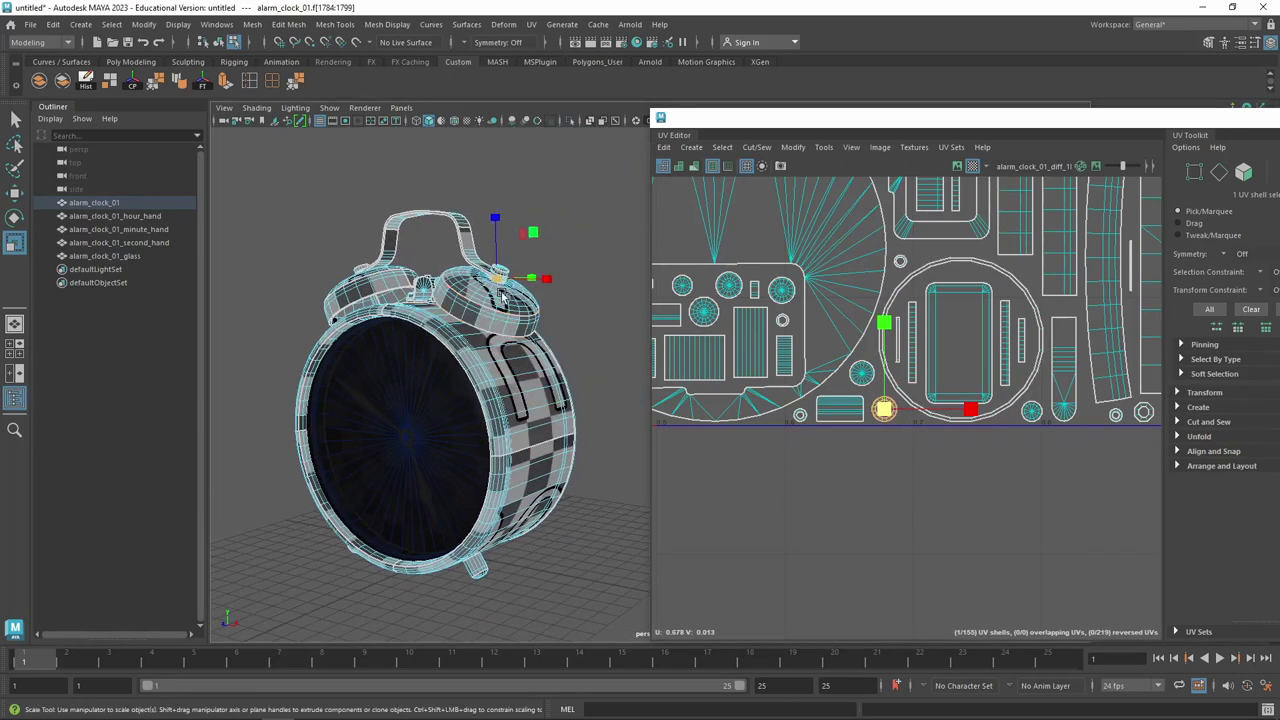
pyautogui.scroll(-3, 903, 281)
pyautogui.scroll(-3, 903, 281)
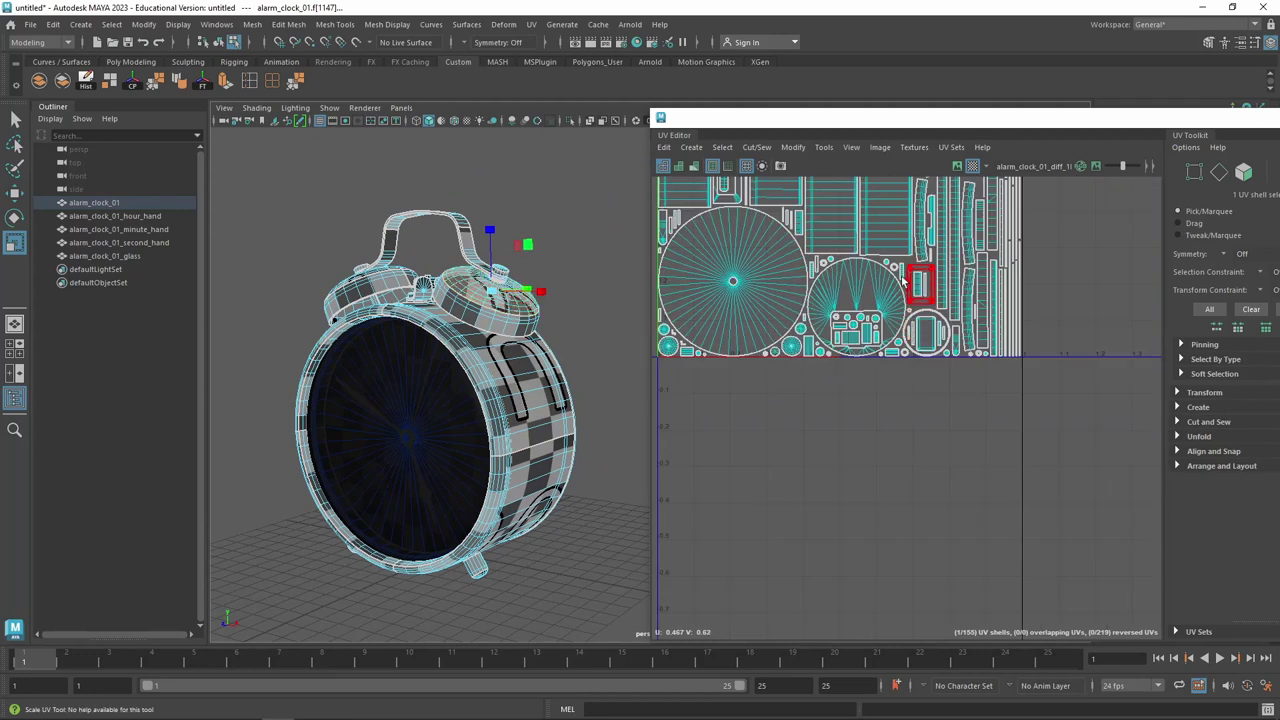
pyautogui.keyDown('alt'); pyautogui.moveTo(903, 281); pyautogui.dragTo(940, 340, button='middle'); pyautogui.keyUp('alt')
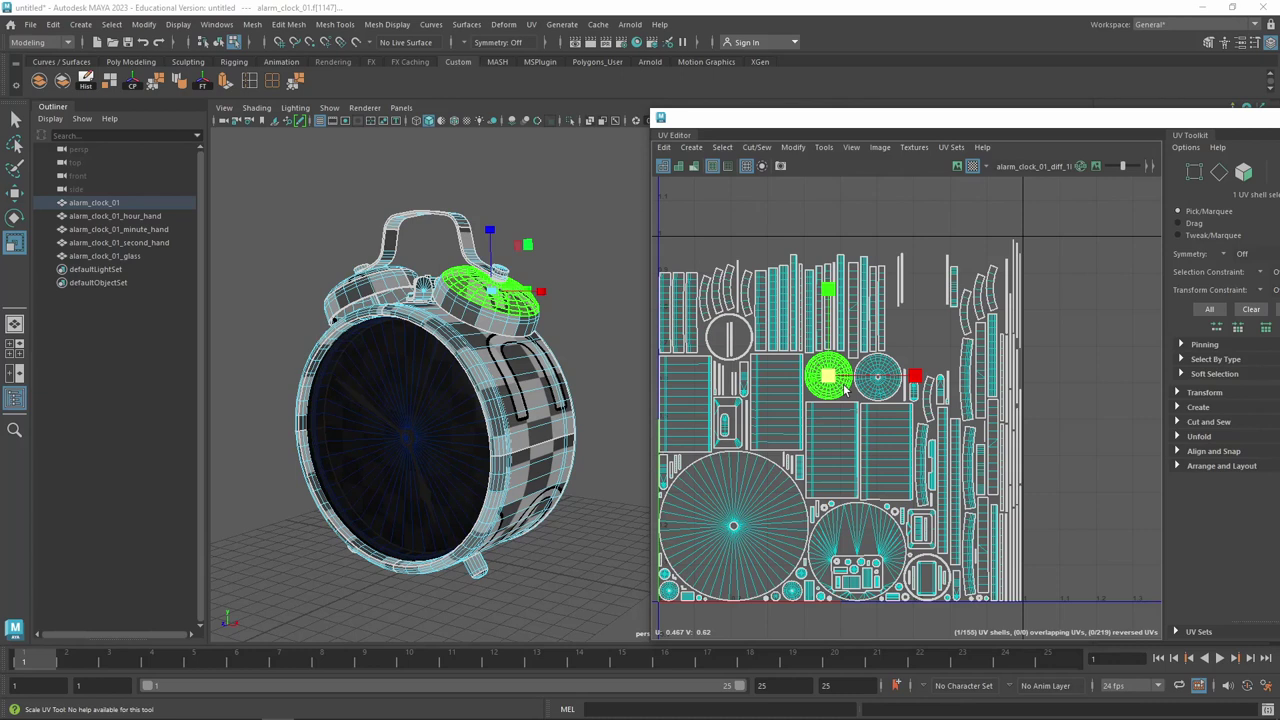
pyautogui.scroll(3, 842, 390)
pyautogui.scroll(2, 842, 390)
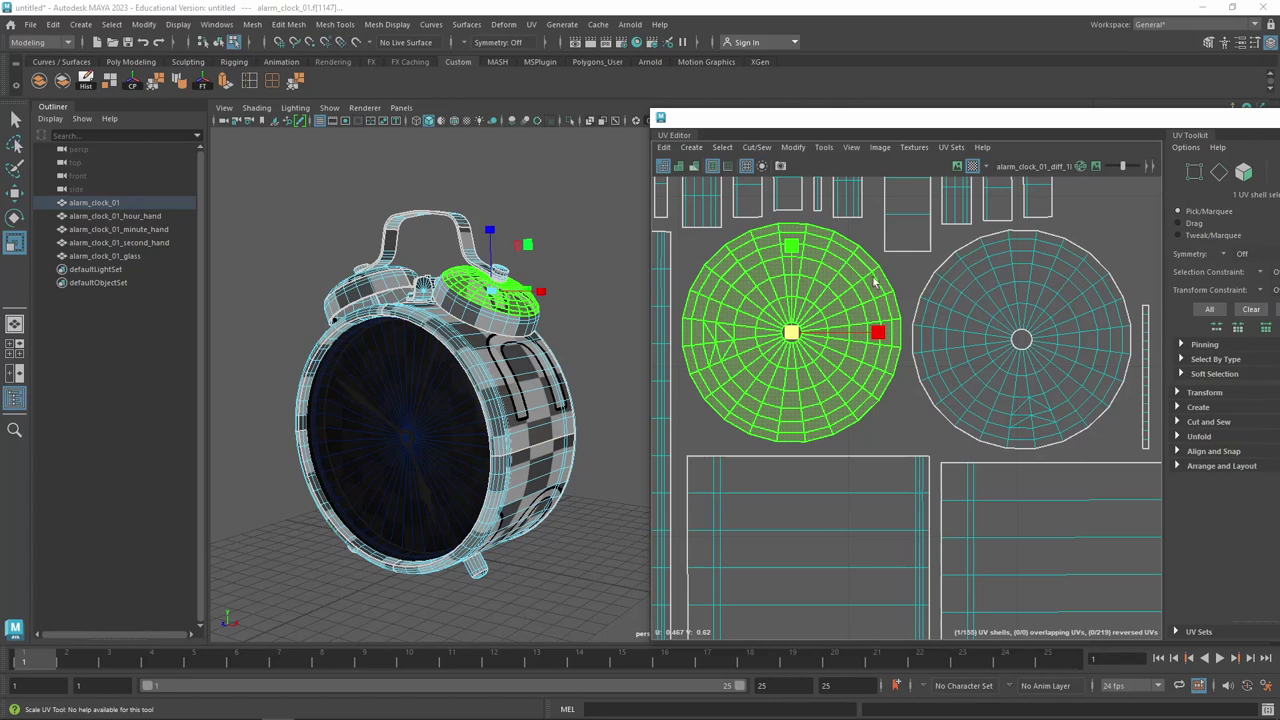
pyautogui.scroll(-3, 840, 265)
pyautogui.scroll(-3, 855, 285)
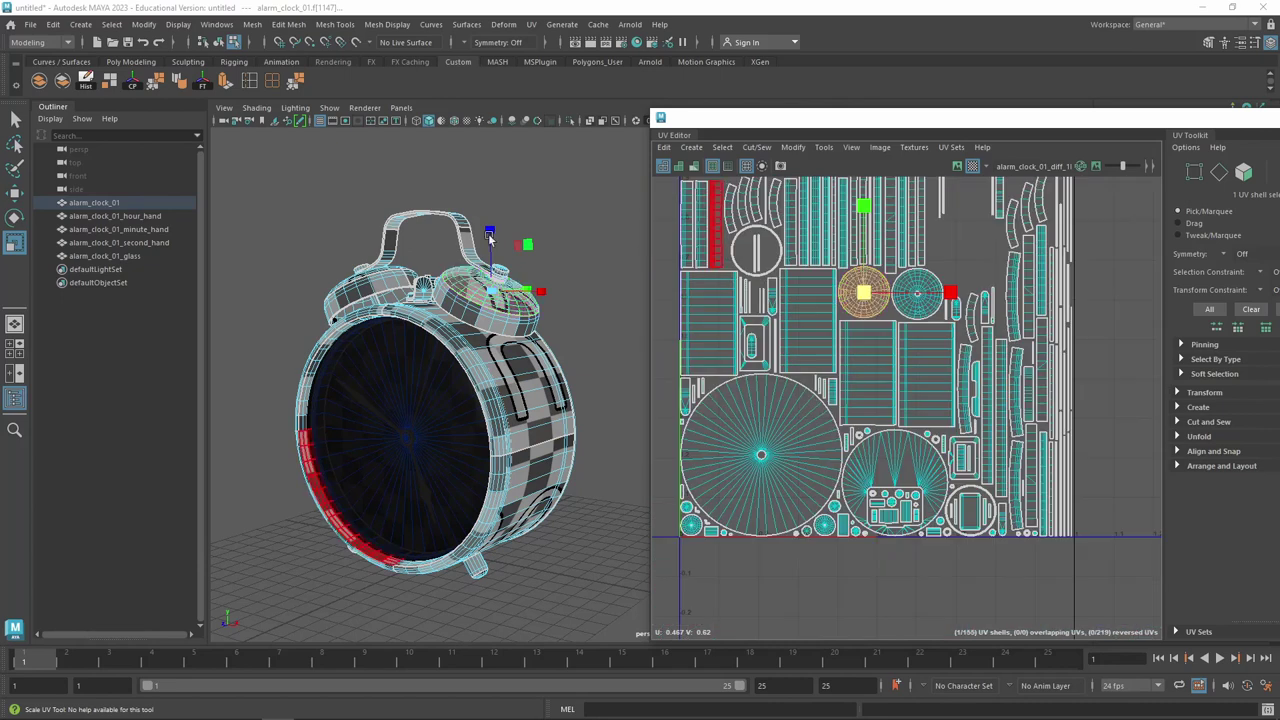
pyautogui.click(480, 343)
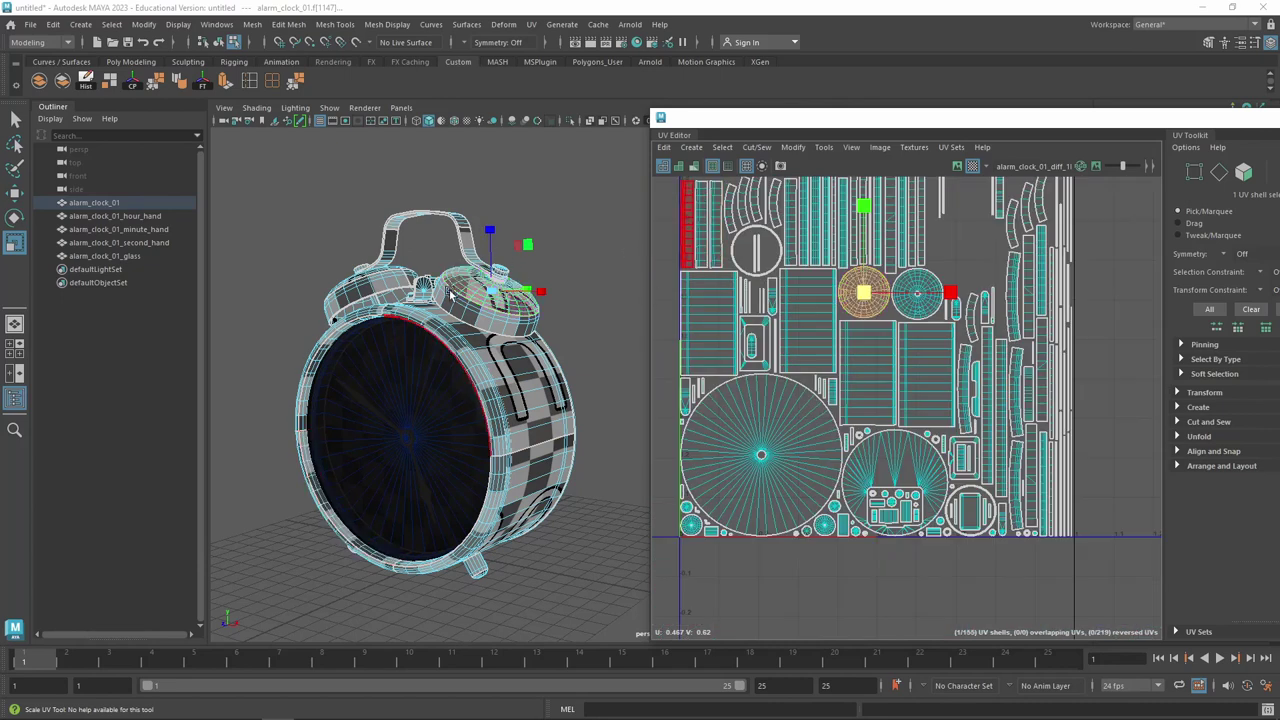
pyautogui.click(748, 430)
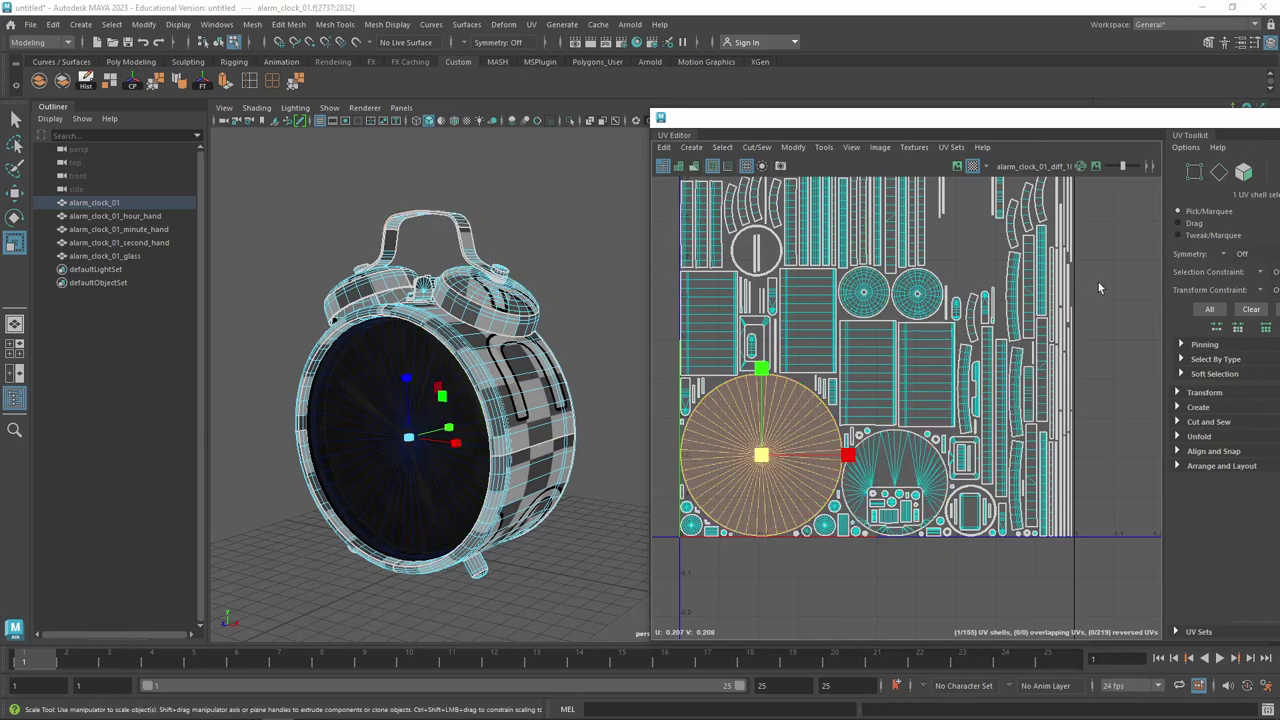
# Pan the UV layout and orbit the viewport to show the clock's side and bell
pyautogui.moveTo(1099, 292)
pyautogui.keyDown('alt'); pyautogui.mouseDown(button='middle')
pyautogui.moveTo(929, 357)
pyautogui.moveTo(959, 306)
pyautogui.mouseUp(button='middle'); pyautogui.keyUp('alt')
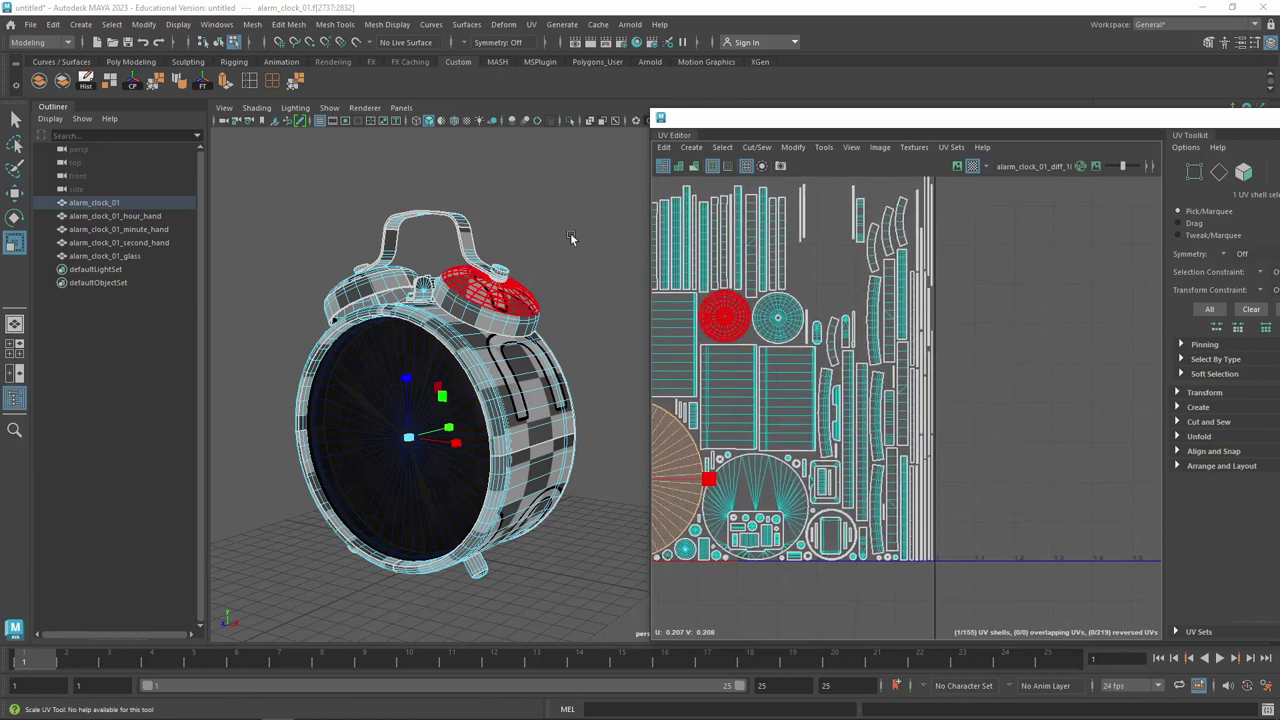
pyautogui.moveTo(570, 237)
pyautogui.keyDown('alt'); pyautogui.mouseDown()
pyautogui.moveTo(609, 184)
pyautogui.moveTo(566, 205)
pyautogui.moveTo(520, 280)
pyautogui.mouseUp(); pyautogui.keyUp('alt')
pyautogui.scroll(5, 523, 306)
pyautogui.scroll(3, 523, 306)
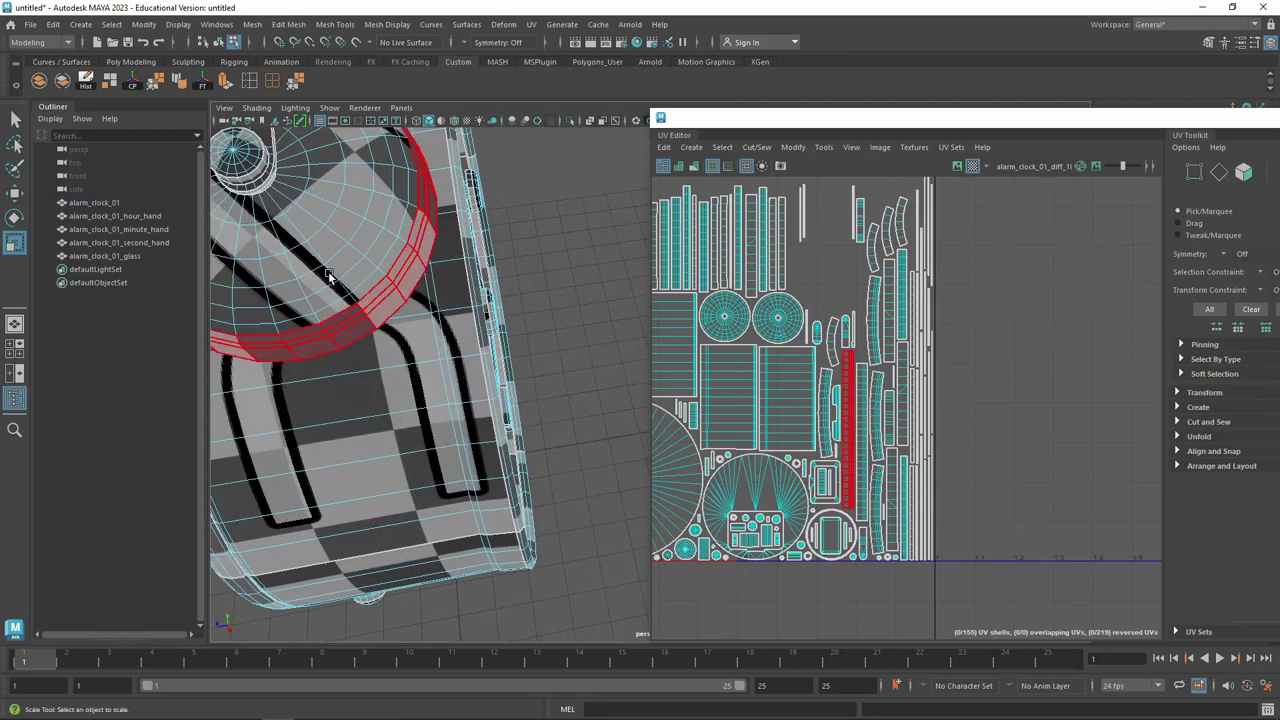
pyautogui.scroll(-3, 328, 276)
pyautogui.moveTo(328, 276)
pyautogui.keyDown('alt'); pyautogui.mouseDown()
pyautogui.moveTo(440, 236)
pyautogui.moveTo(430, 340)
pyautogui.mouseUp(); pyautogui.keyUp('alt')
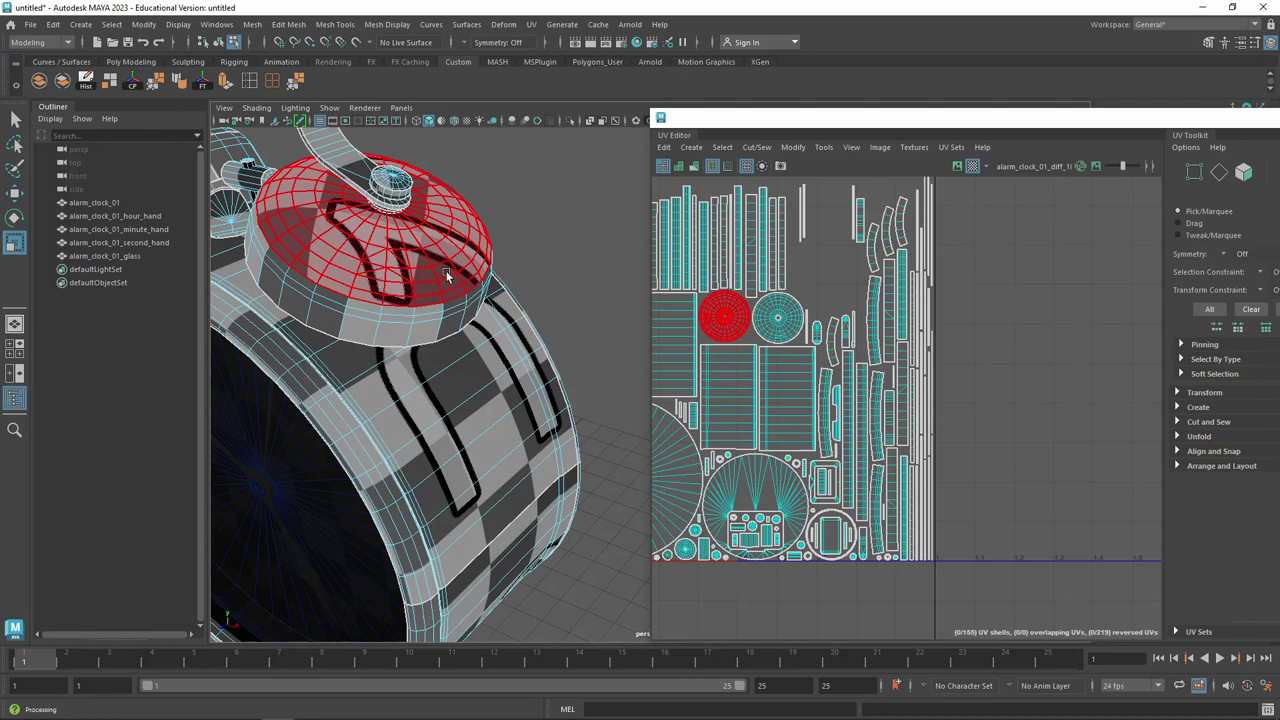
# Select the bell dome, the ring beneath it and the body band to inspect their UV shells
pyautogui.click(750, 330)
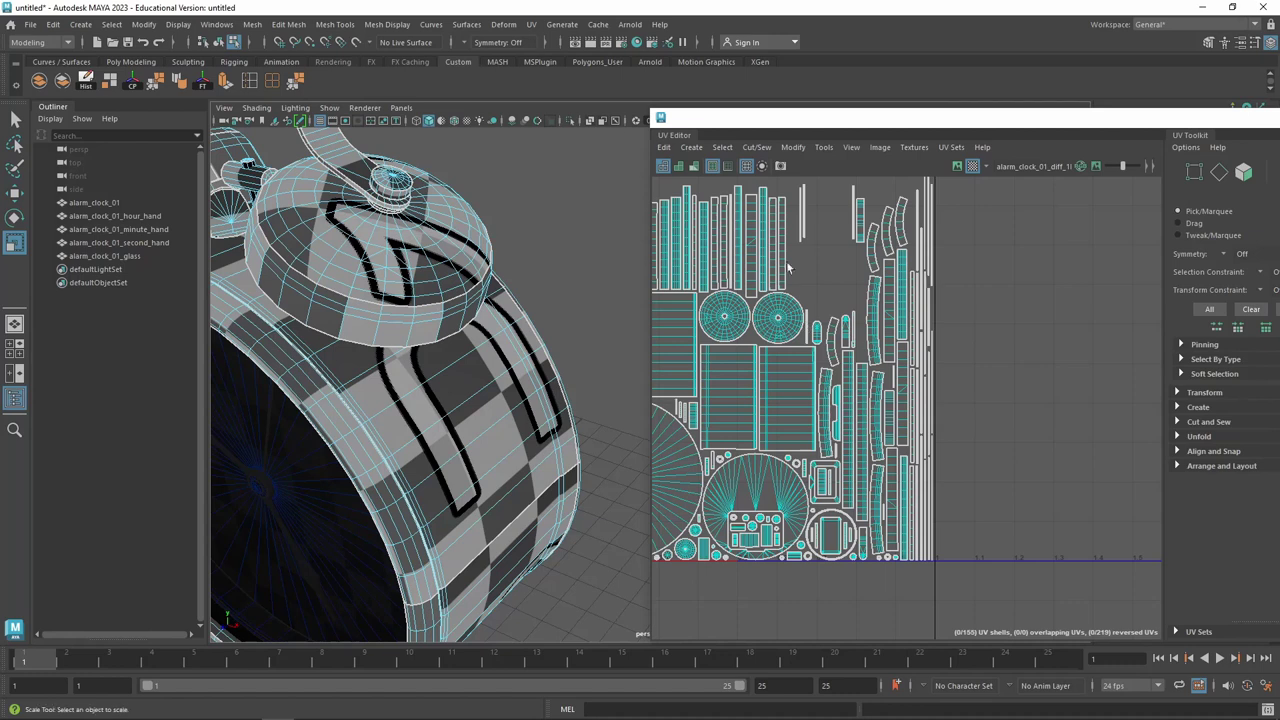
pyautogui.click(342, 262)
pyautogui.click(402, 281)
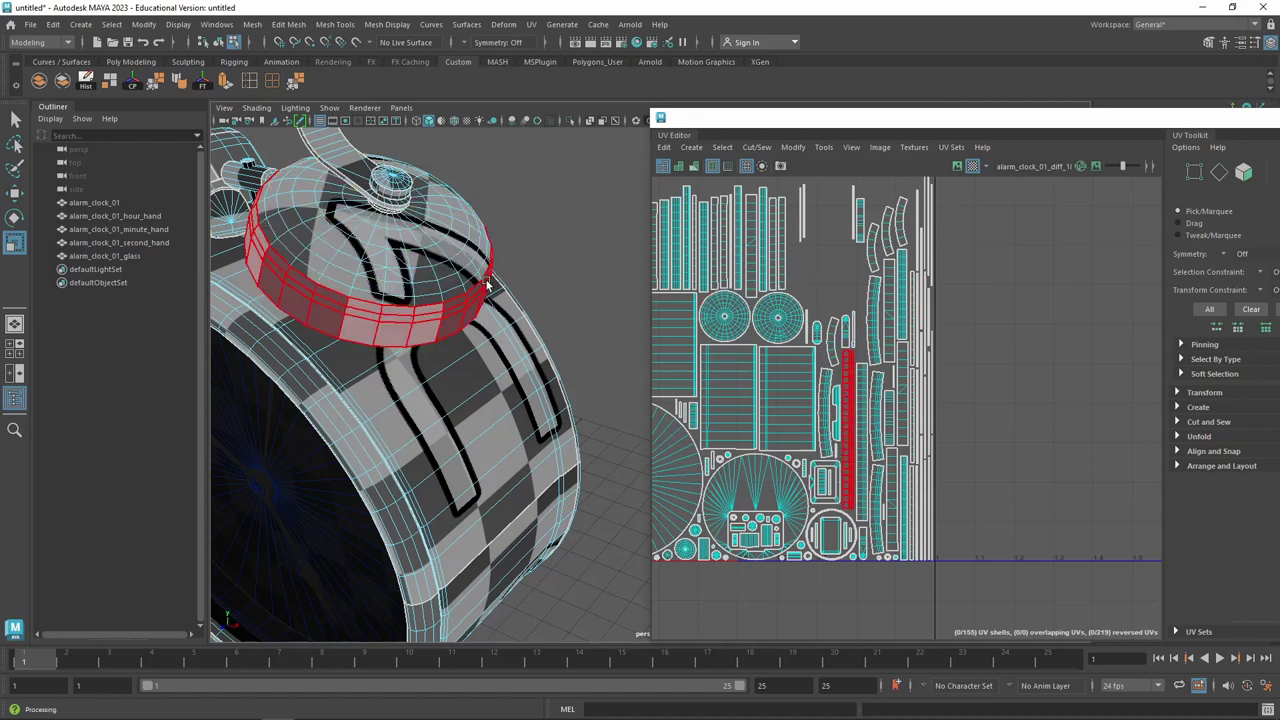
pyautogui.click(505, 344)
pyautogui.moveTo(520, 340)
pyautogui.keyDown('alt'); pyautogui.mouseDown()
pyautogui.moveTo(598, 276)
pyautogui.moveTo(408, 410)
pyautogui.mouseUp(); pyautogui.keyUp('alt')
# Scale the clock face UV shell up about 2.5x and move it
pyautogui.click(408, 410)
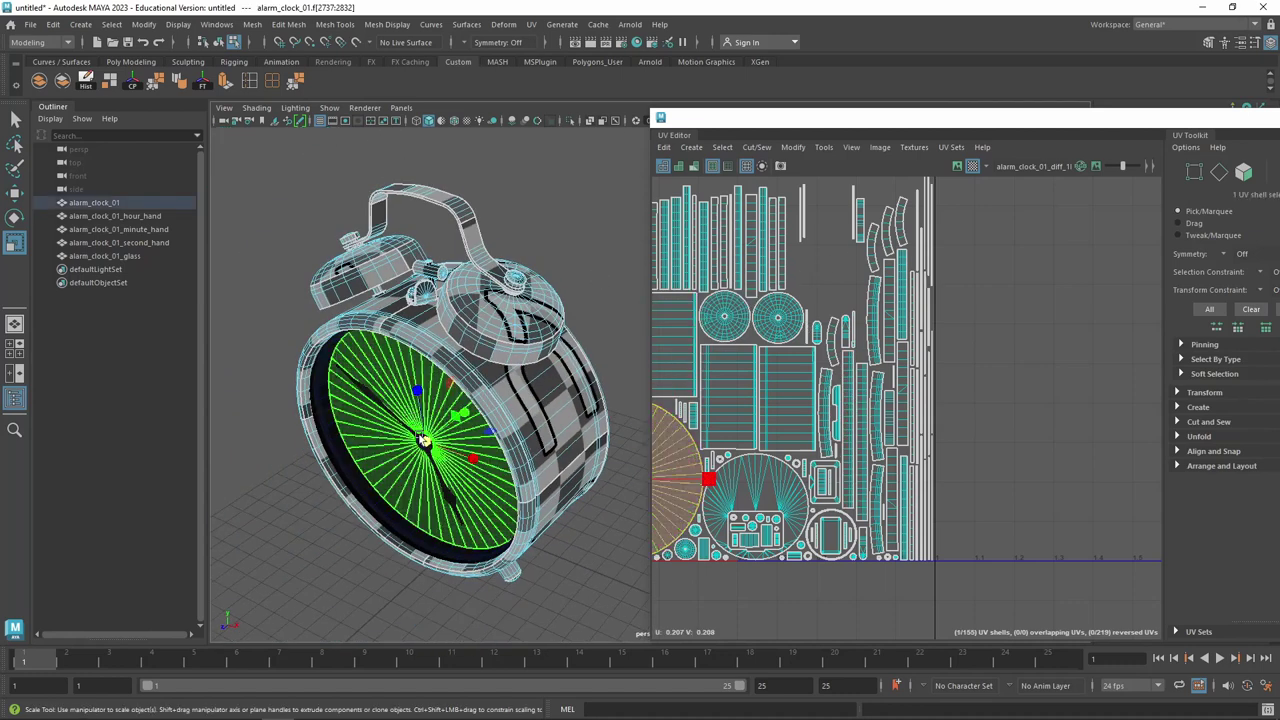
pyautogui.scroll(-3, 760, 420)
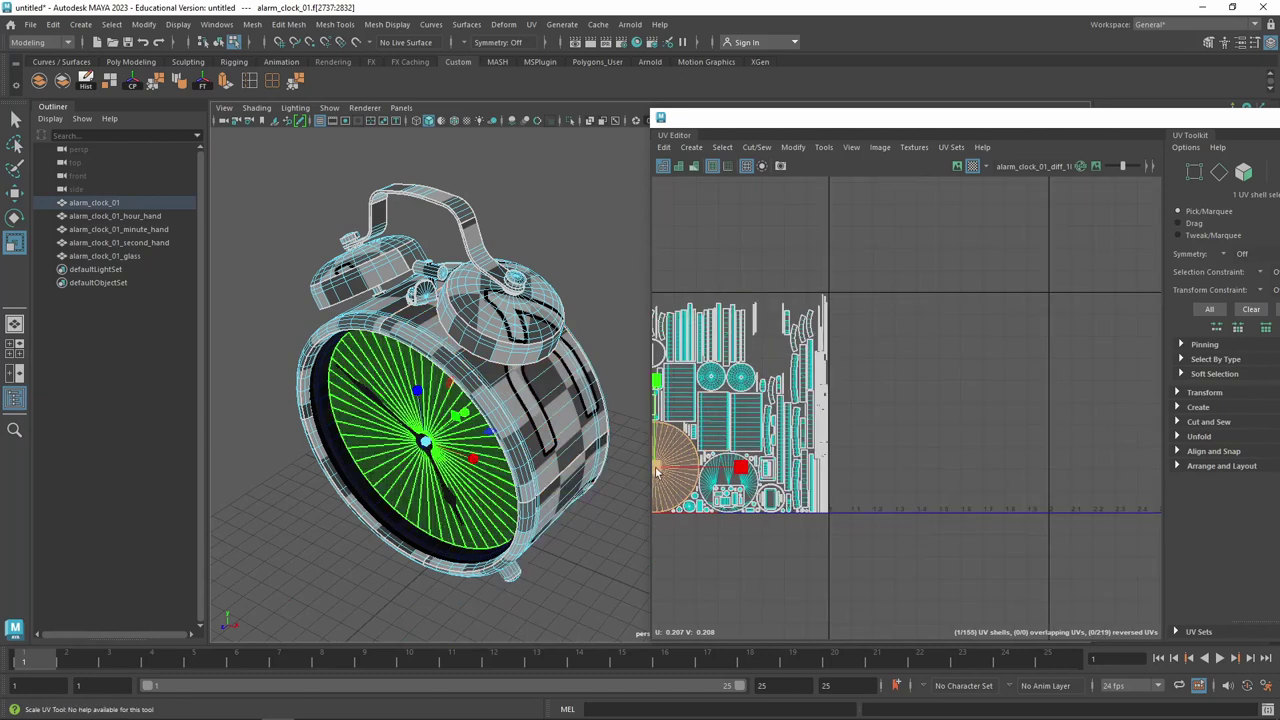
pyautogui.keyDown('alt'); pyautogui.moveTo(726, 443); pyautogui.dragTo(800, 398, button='middle'); pyautogui.keyUp('alt')
pyautogui.moveTo(769, 420); pyautogui.dragTo(850, 420)
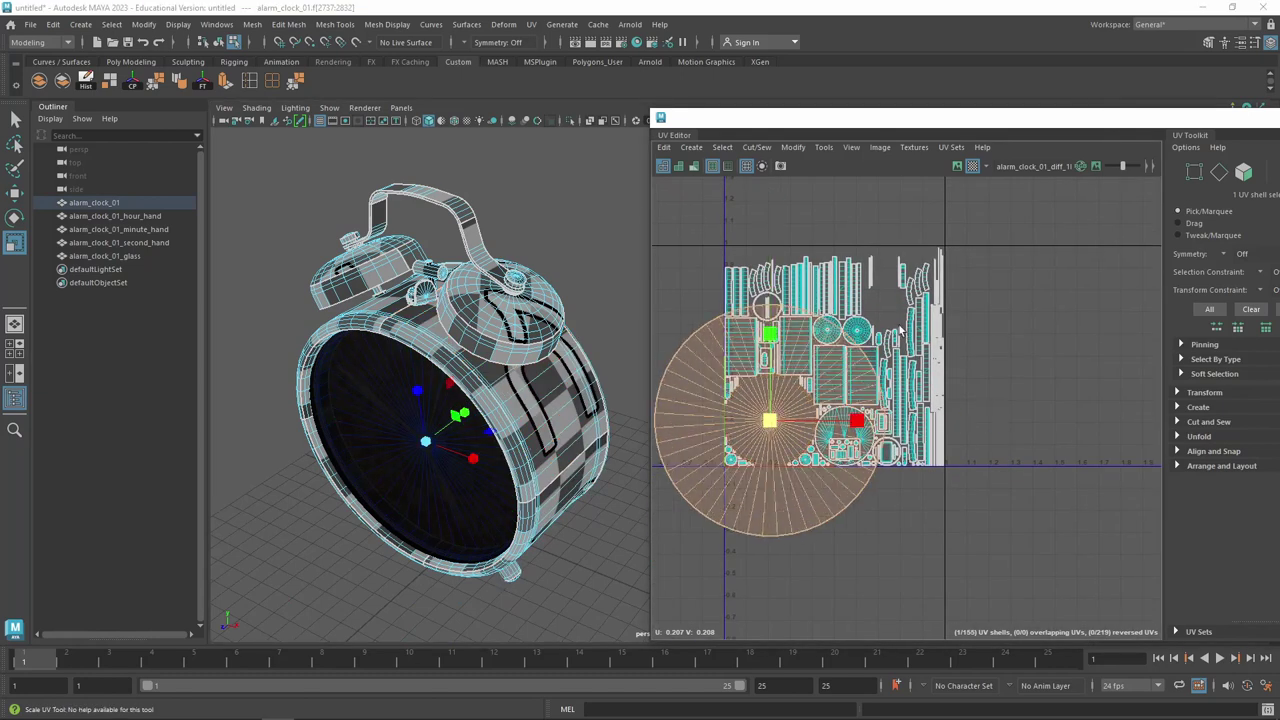
pyautogui.press('w')
pyautogui.keyDown('shift'); pyautogui.moveTo(465, 445); pyautogui.dragTo(416, 435); pyautogui.keyUp('shift')
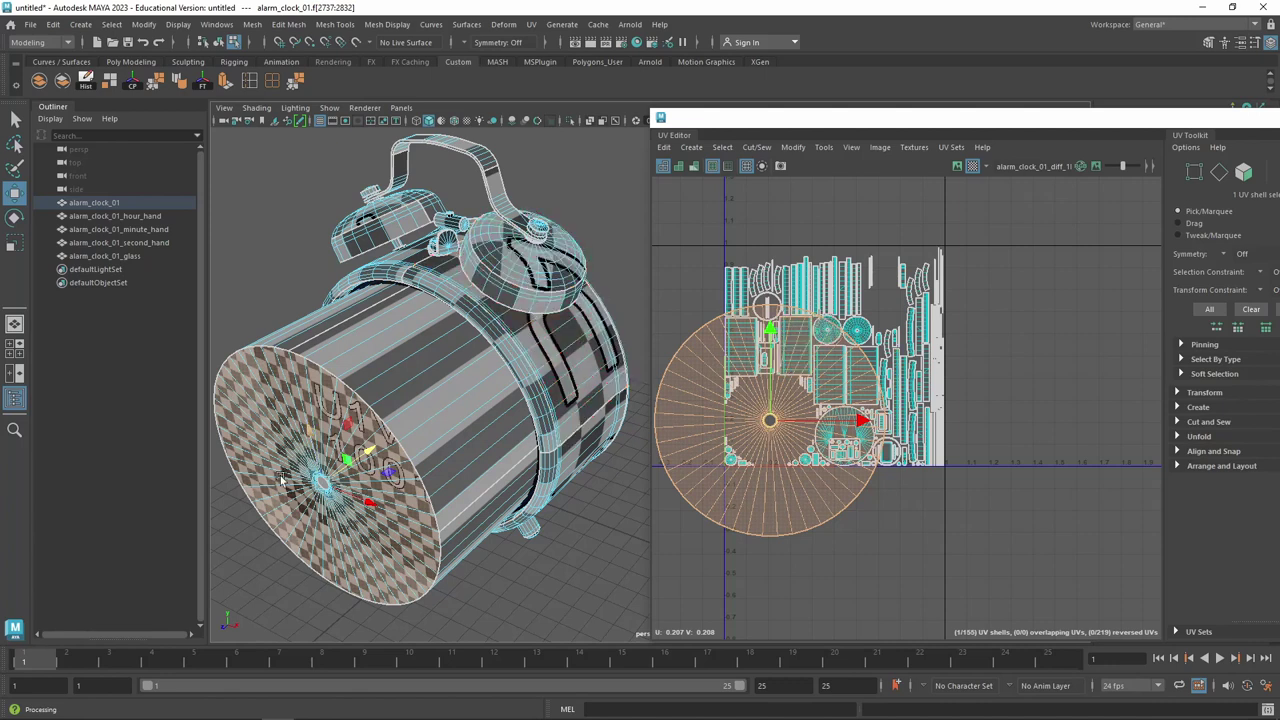
# Turn off the checker pattern on the clock and switch to the uv checker texture results
pyautogui.click(347, 447)
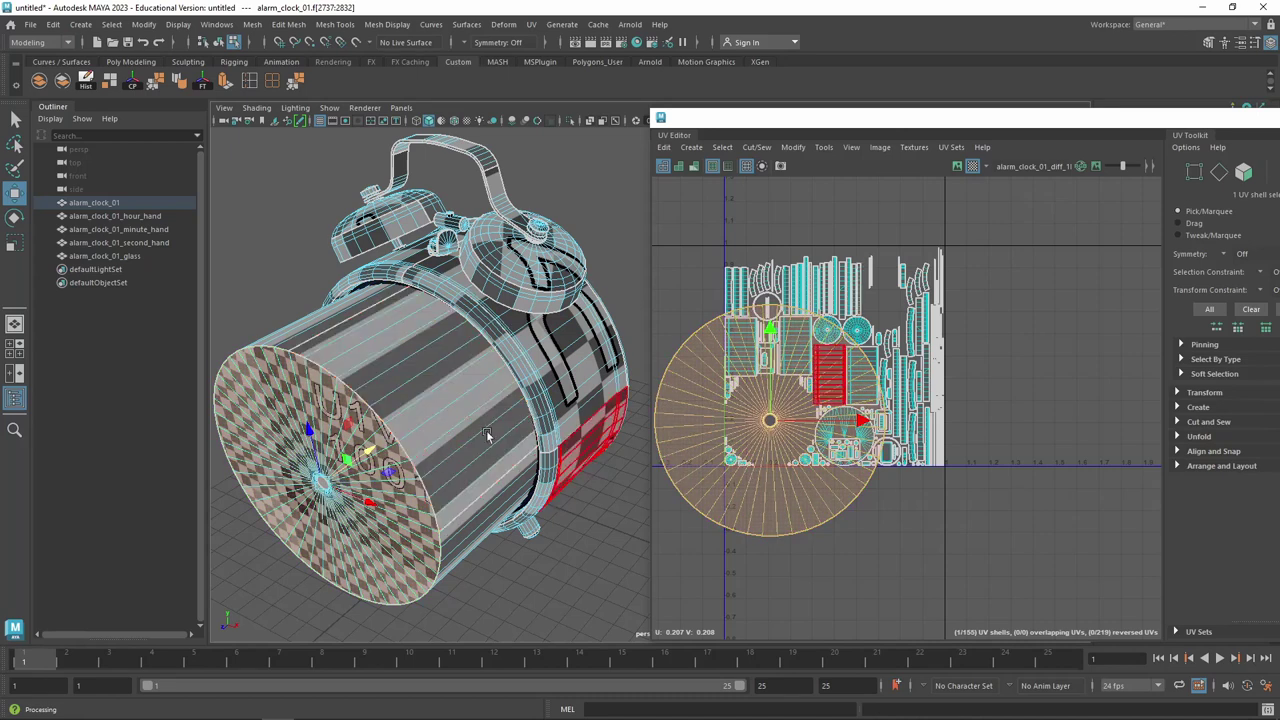
pyautogui.click(972, 167)
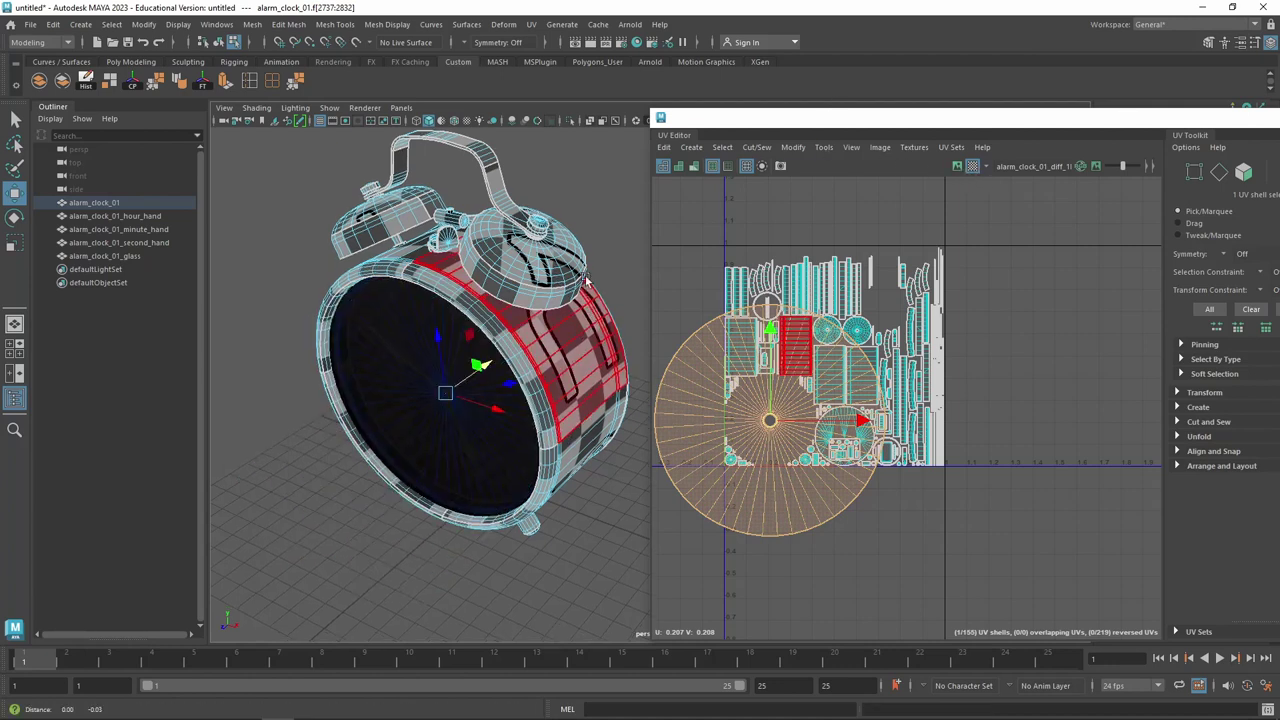
pyautogui.moveTo(575, 325)
pyautogui.keyDown('alt'); pyautogui.mouseDown()
pyautogui.moveTo(538, 222)
pyautogui.moveTo(541, 330)
pyautogui.mouseUp(); pyautogui.keyUp('alt')
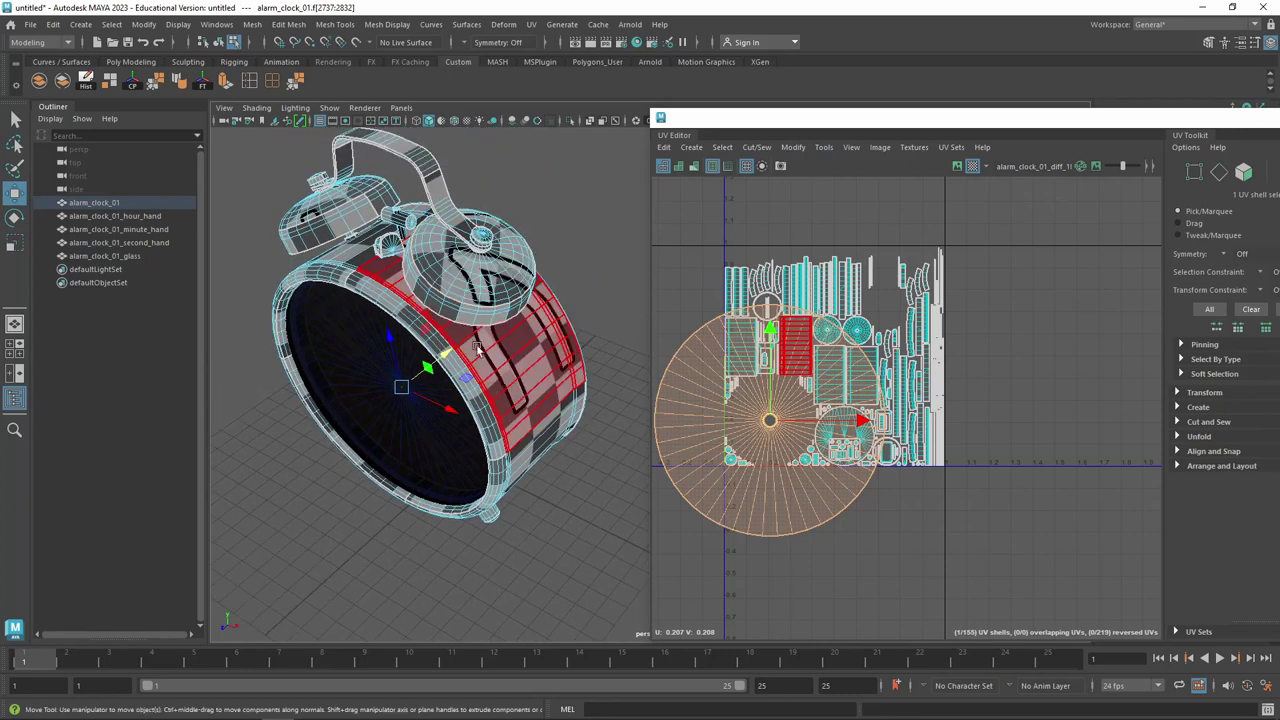
pyautogui.click(88, 708)
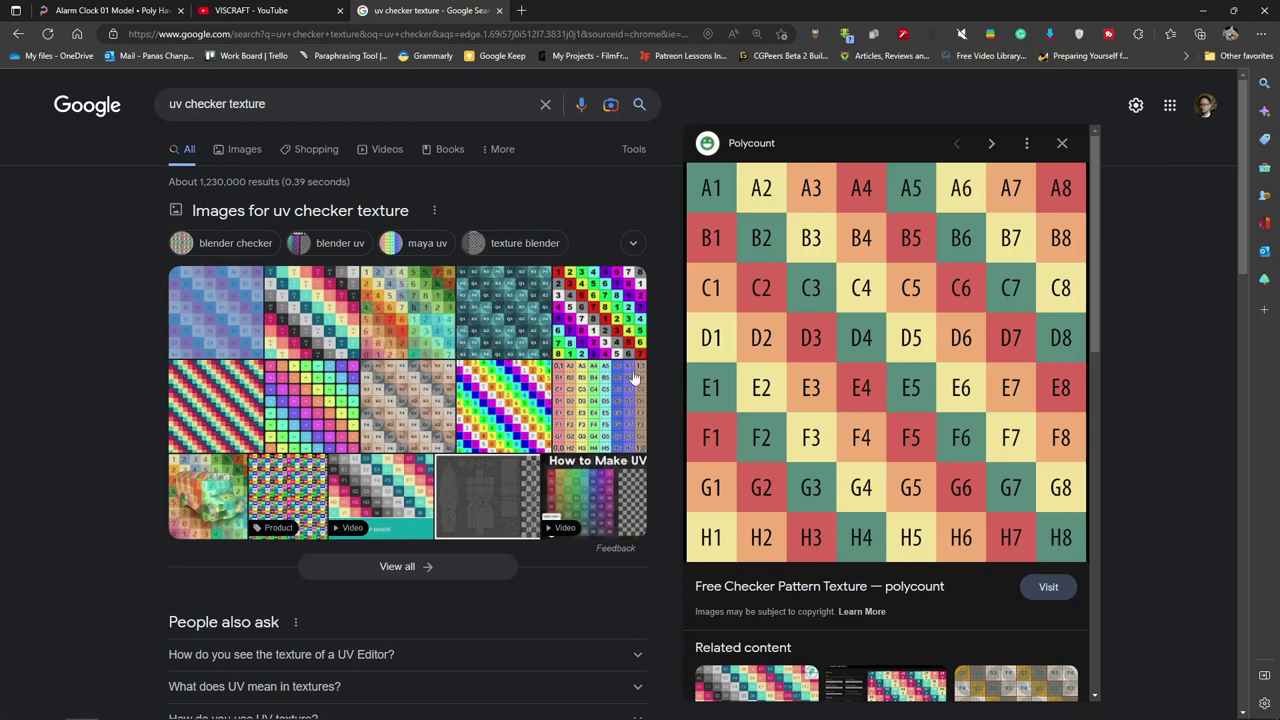
# Preview the rainbow UV checker image, then return to Maya
pyautogui.click(548, 418)
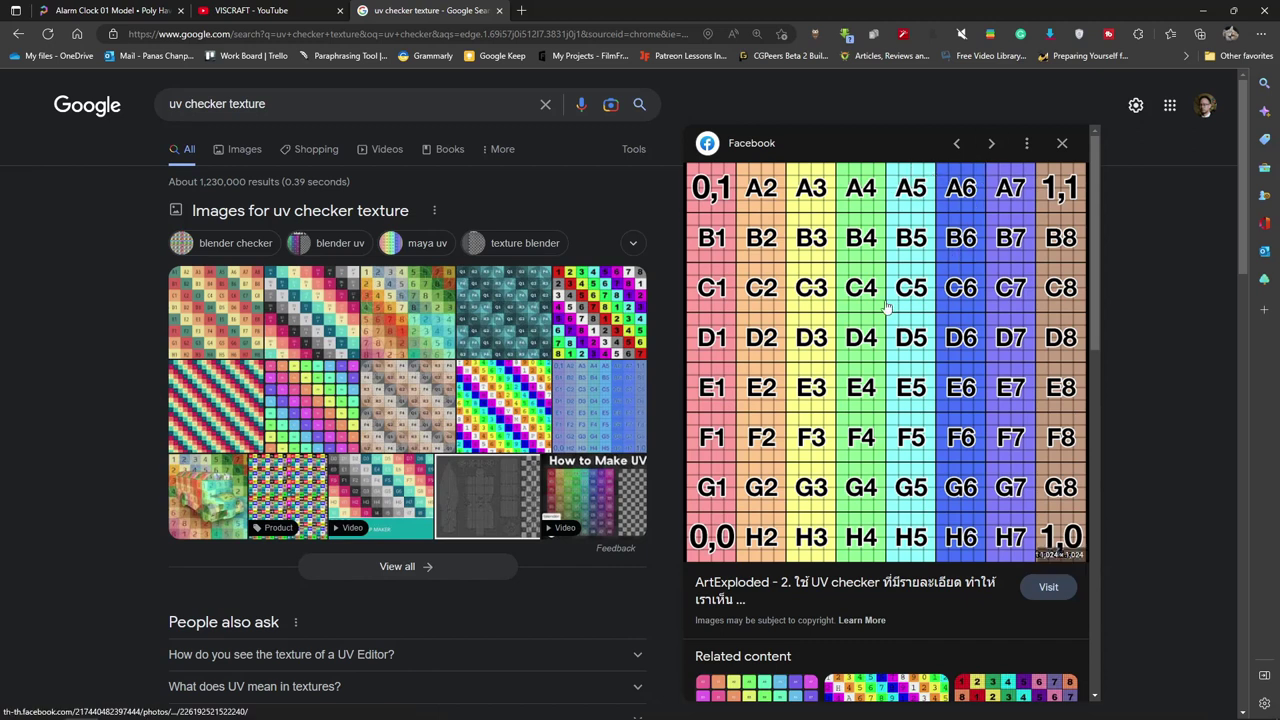
pyautogui.moveTo(228, 712)
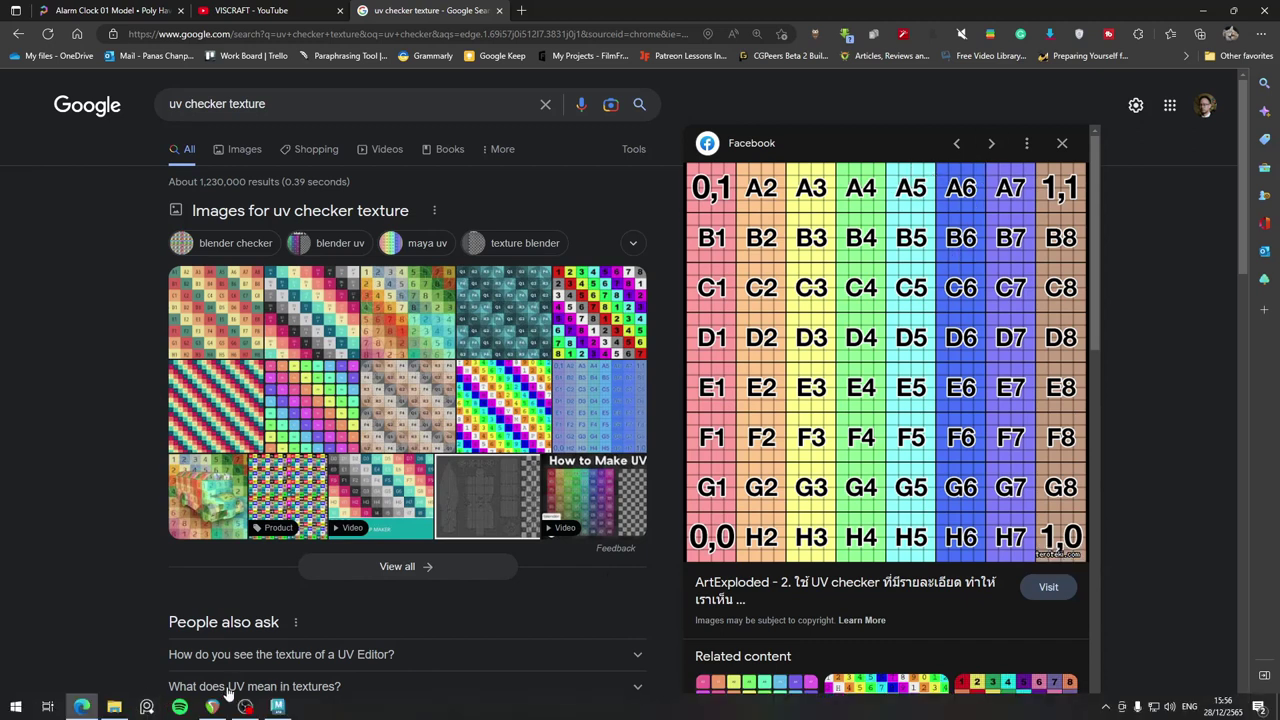
pyautogui.click(277, 706)
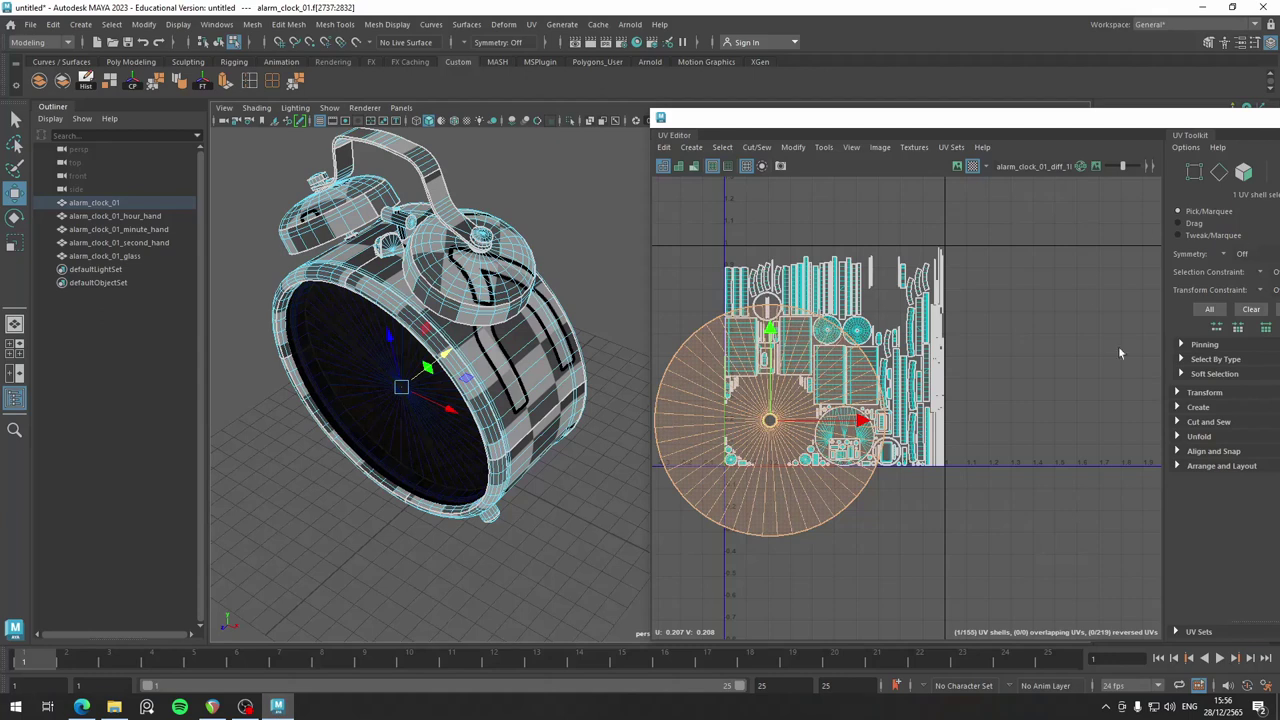
# Undo the clock face UV shell enlargement and clear the selection
pyautogui.hotkey('ctrl', 'z')
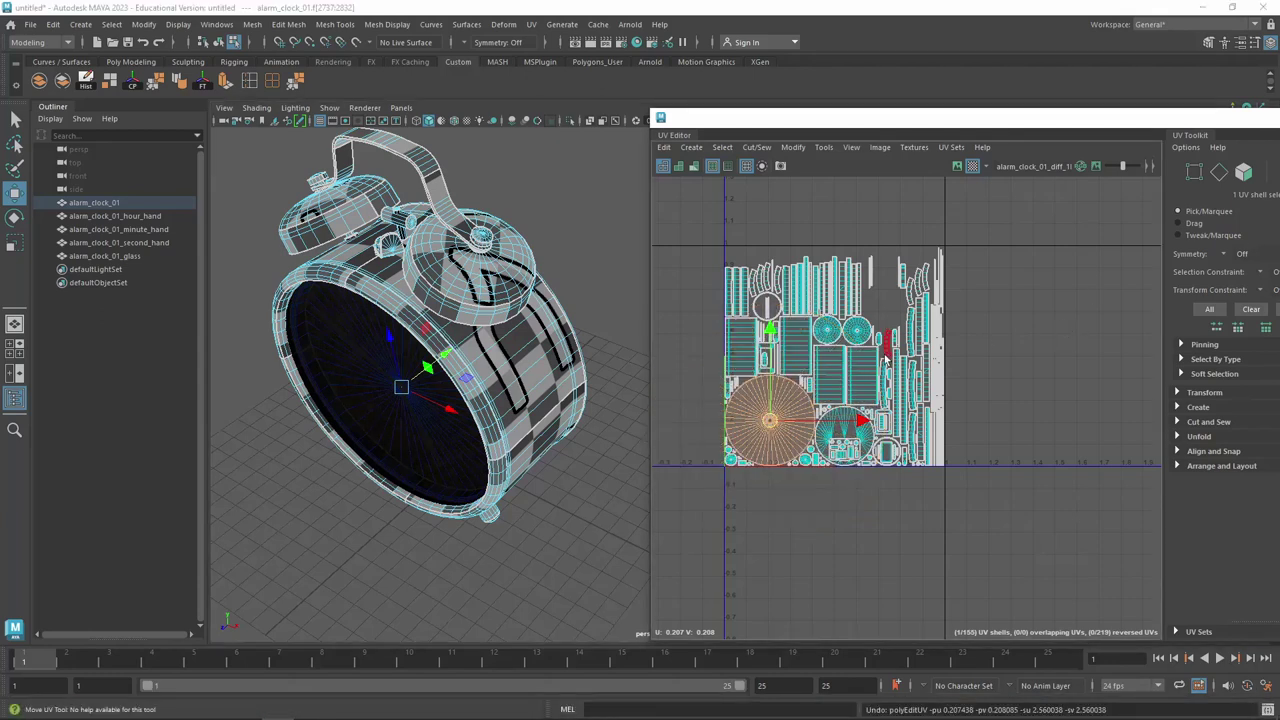
pyautogui.scroll(-3, 876, 349)
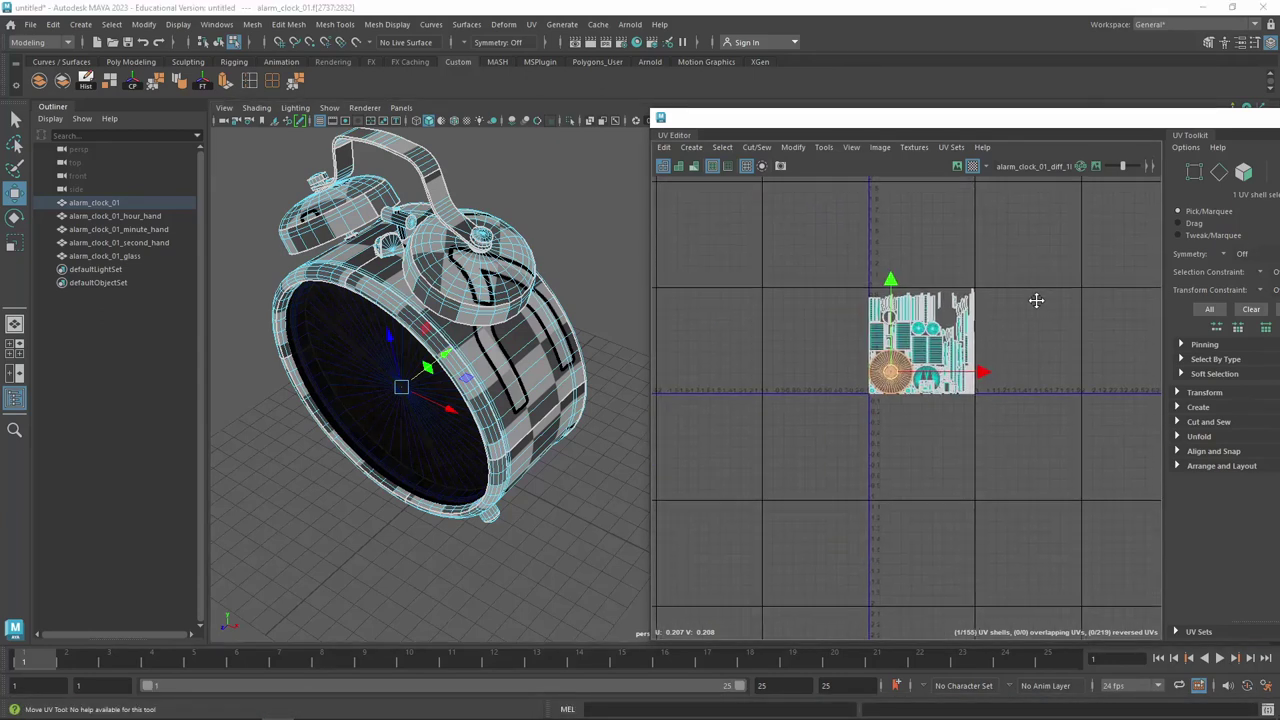
pyautogui.keyDown('alt'); pyautogui.moveTo(1034, 297); pyautogui.dragTo(823, 349, button='middle'); pyautogui.keyUp('alt')
pyautogui.click(964, 360)
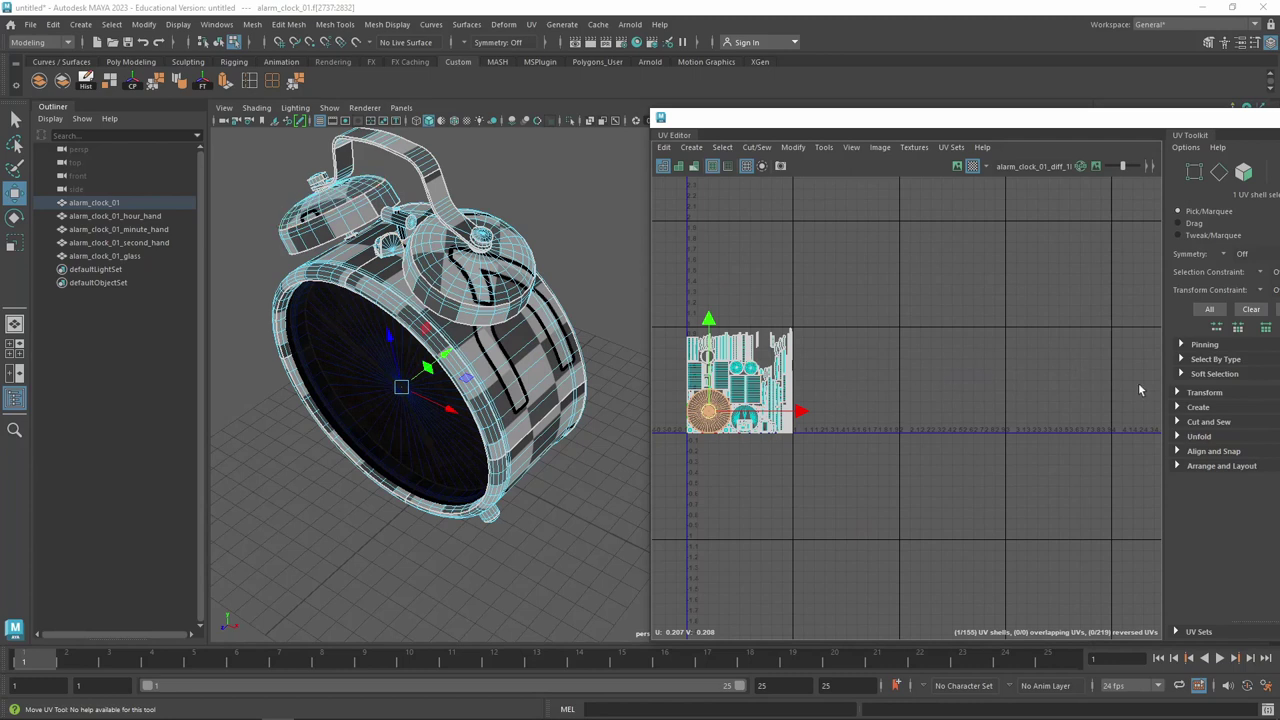
pyautogui.moveTo(990, 362)
pyautogui.keyDown('alt'); pyautogui.mouseDown(button='middle')
pyautogui.moveTo(1020, 308)
pyautogui.moveTo(874, 357)
pyautogui.mouseUp(button='middle'); pyautogui.keyUp('alt')
pyautogui.scroll(-2, 890, 340)
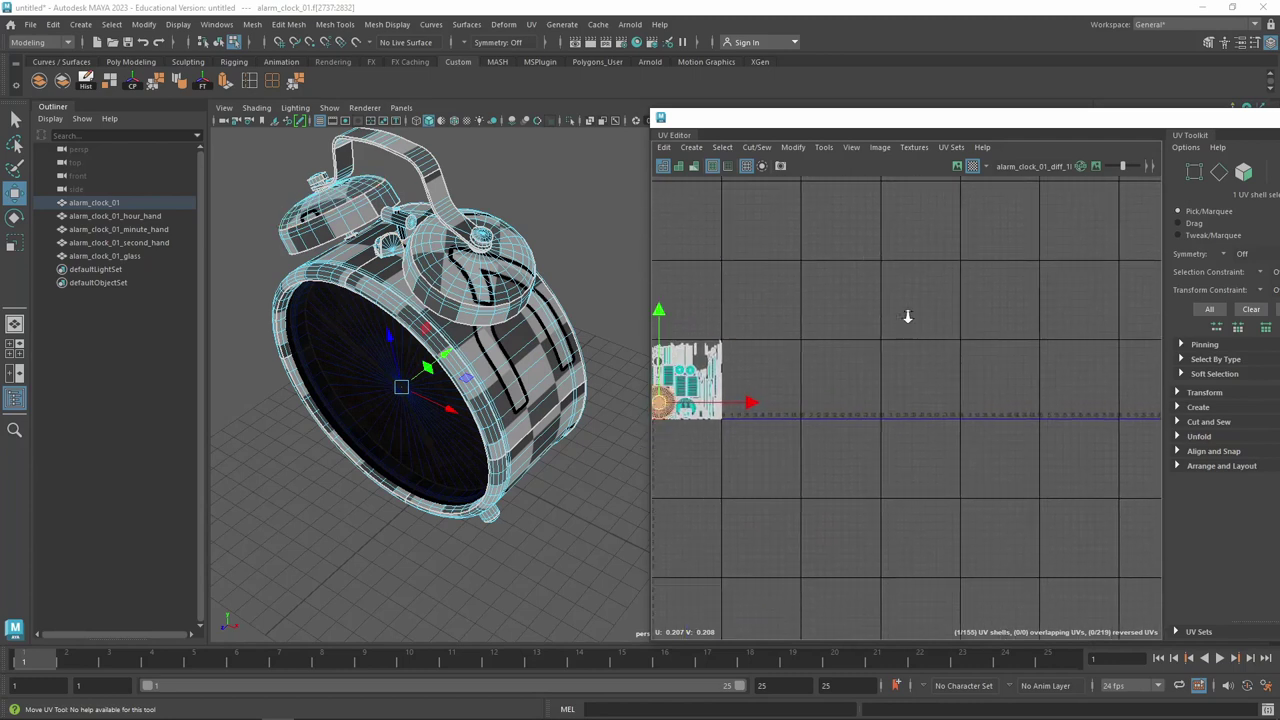
pyautogui.scroll(-1, 920, 322)
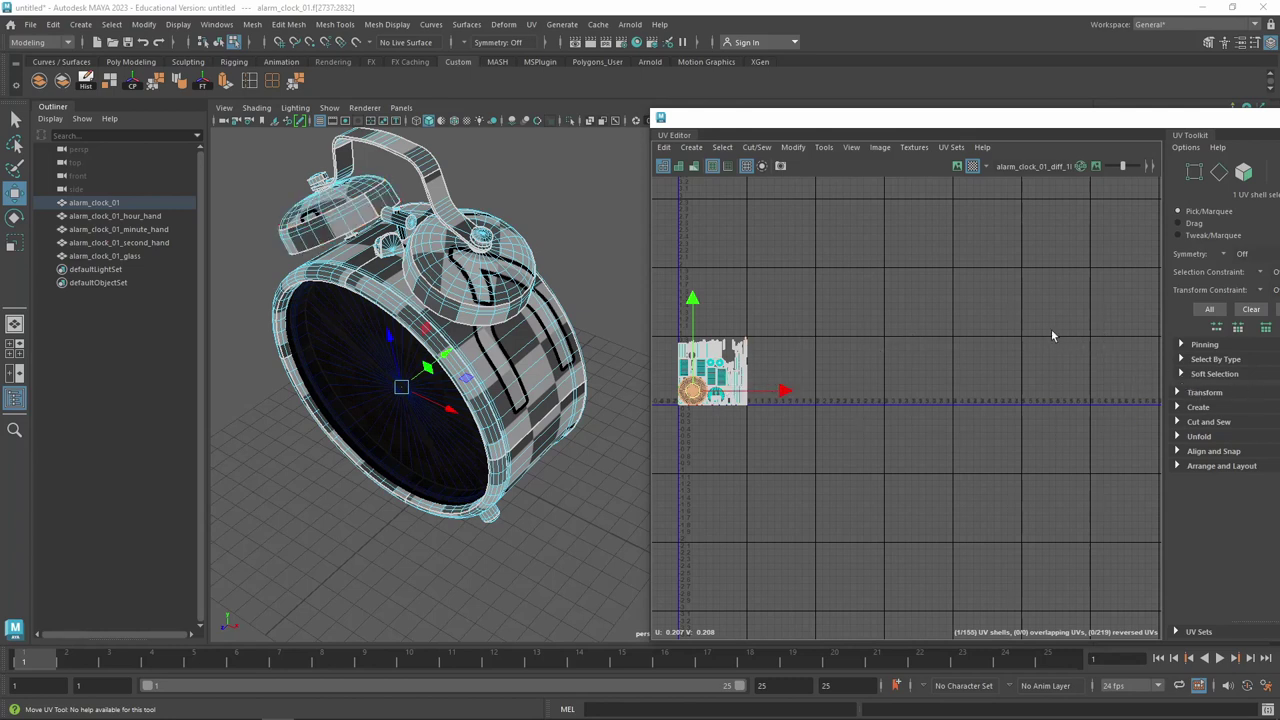
# Reframe the UV layout and put the whole clock into Object Mode, selected
pyautogui.scroll(-4, 919, 299)
pyautogui.keyDown('alt'); pyautogui.moveTo(929, 277); pyautogui.dragTo(840, 440, button='middle'); pyautogui.keyUp('alt')
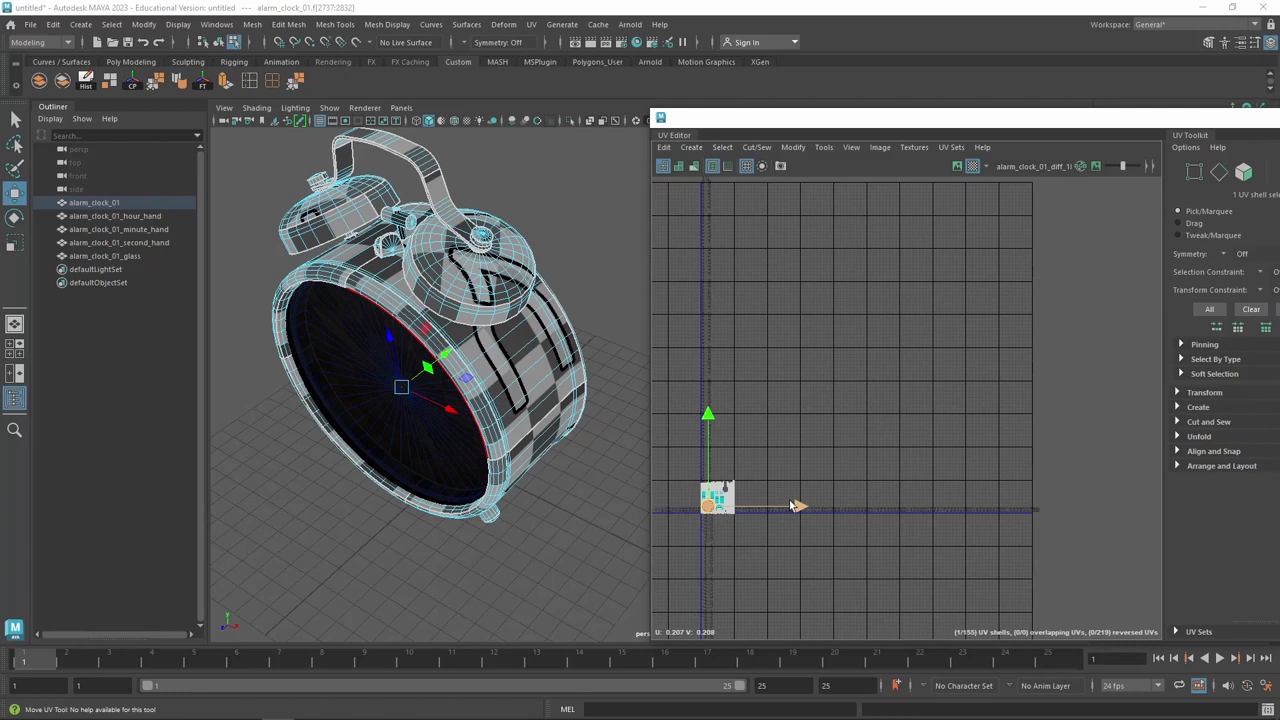
pyautogui.scroll(2, 765, 517)
pyautogui.scroll(2, 835, 466)
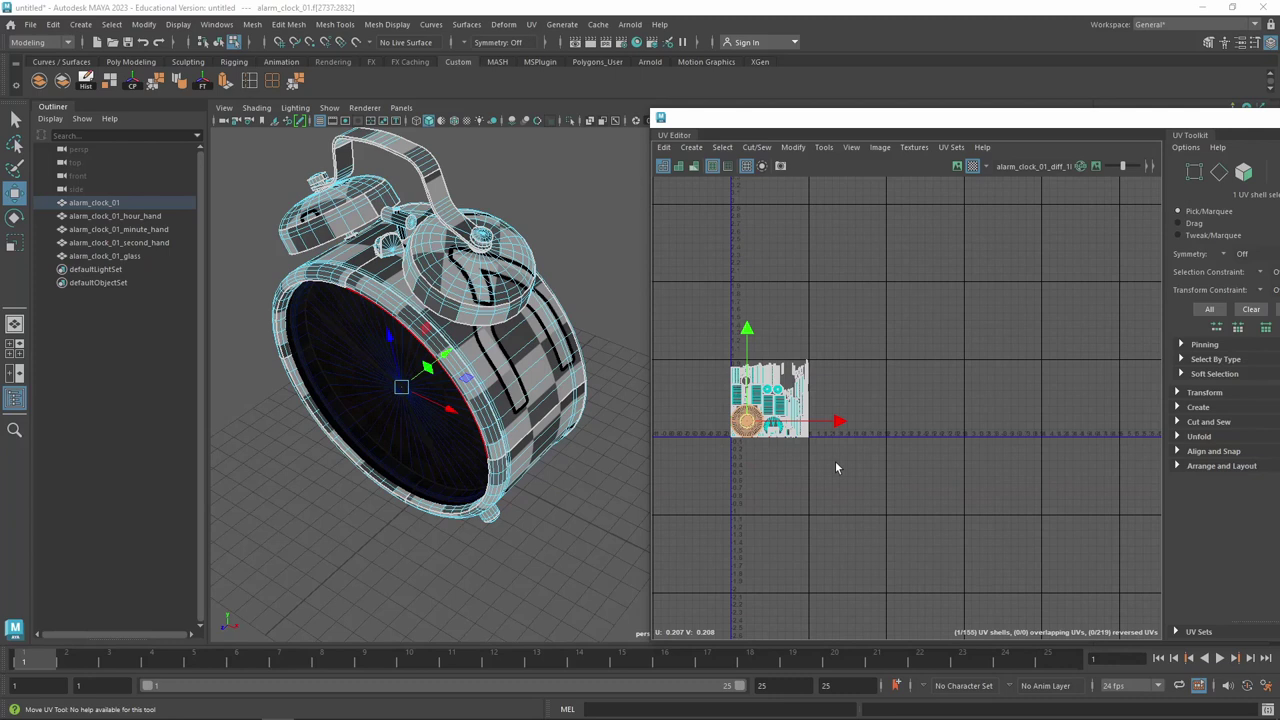
pyautogui.scroll(2, 834, 463)
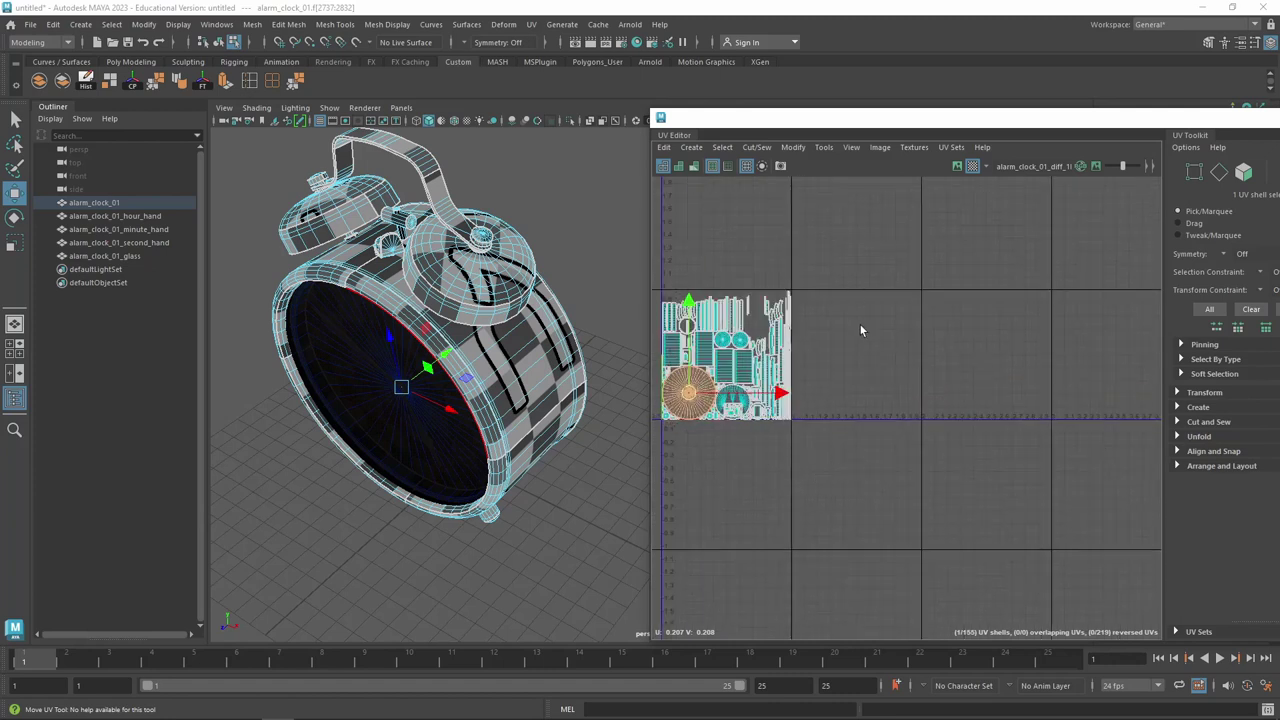
pyautogui.scroll(-2, 837, 331)
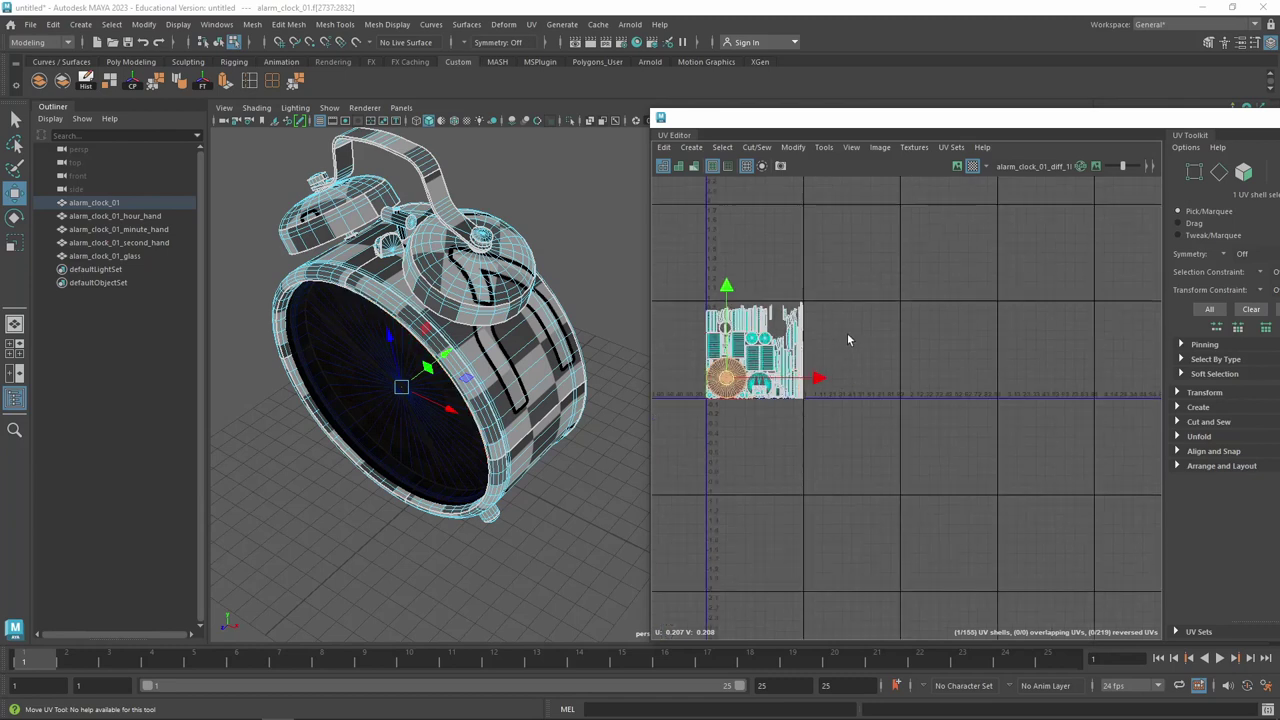
pyautogui.keyDown('alt'); pyautogui.moveTo(847, 333); pyautogui.dragTo(919, 320, button='middle'); pyautogui.keyUp('alt')
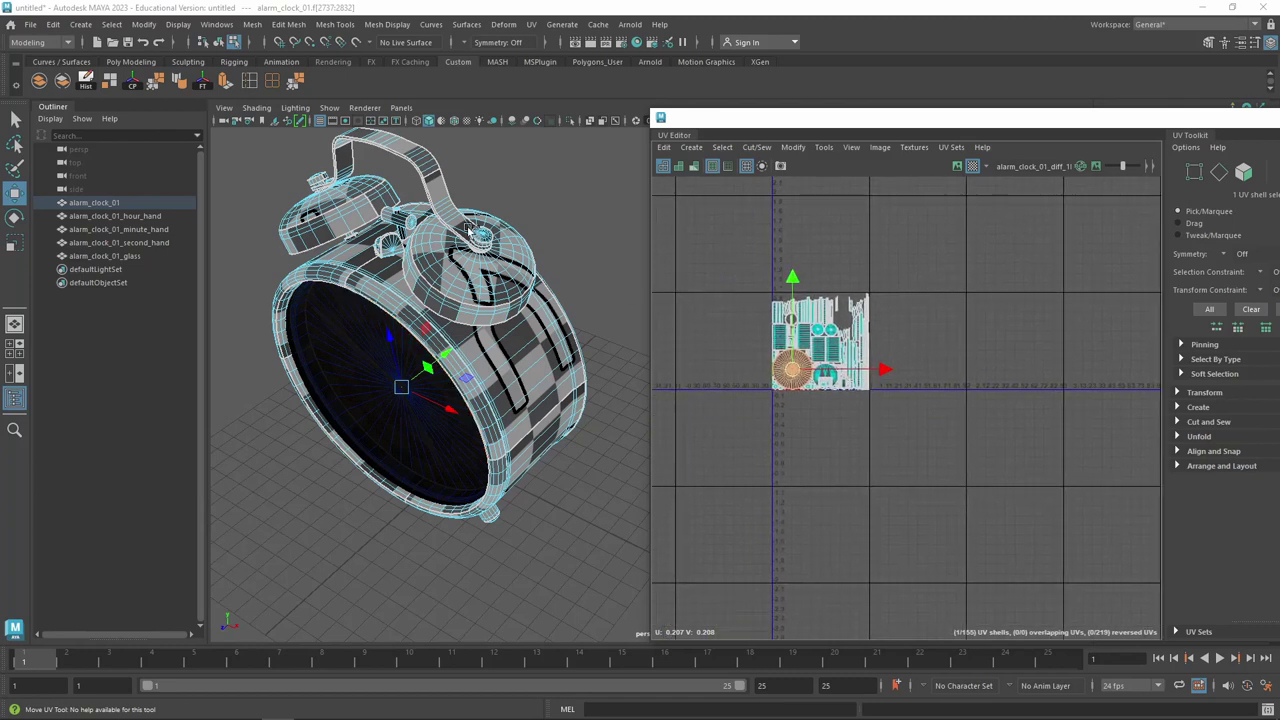
pyautogui.moveTo(470, 231); pyautogui.dragTo(525, 211, button='right')
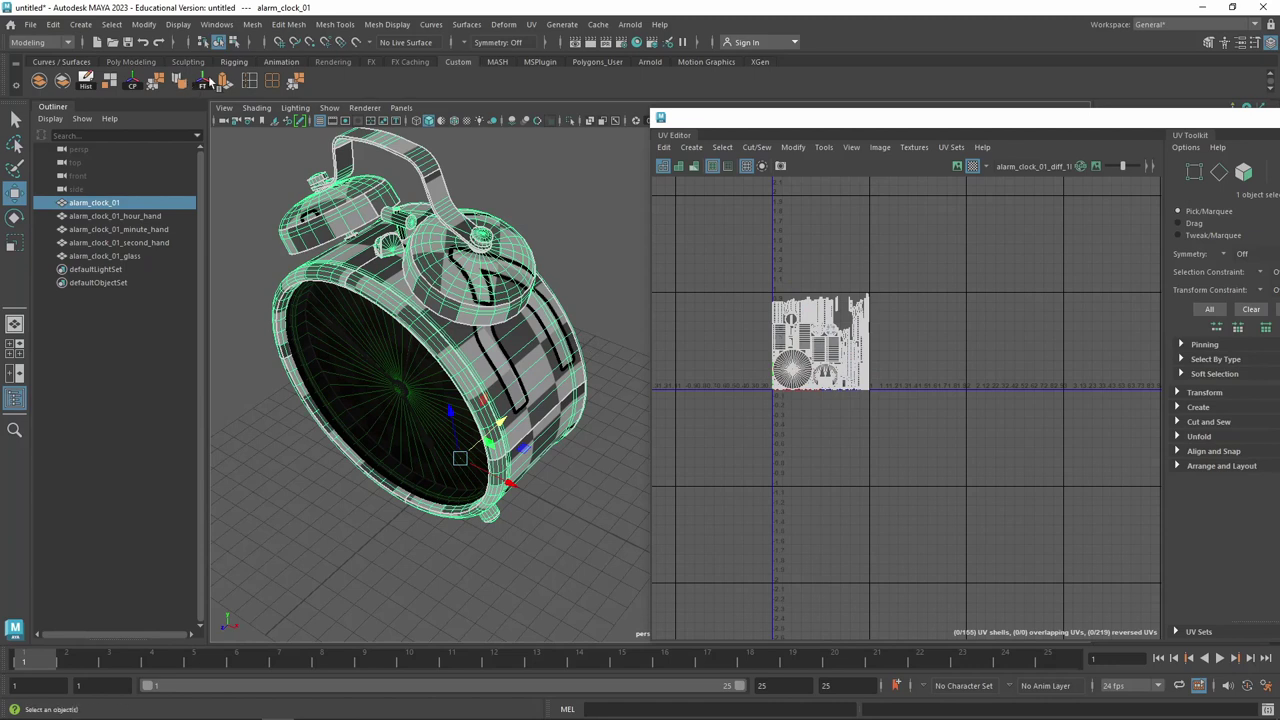
# Separate alarm_clock_01 into polySurface pieces with Mesh > Separate and expand it in the Outliner
pyautogui.click(253, 25)
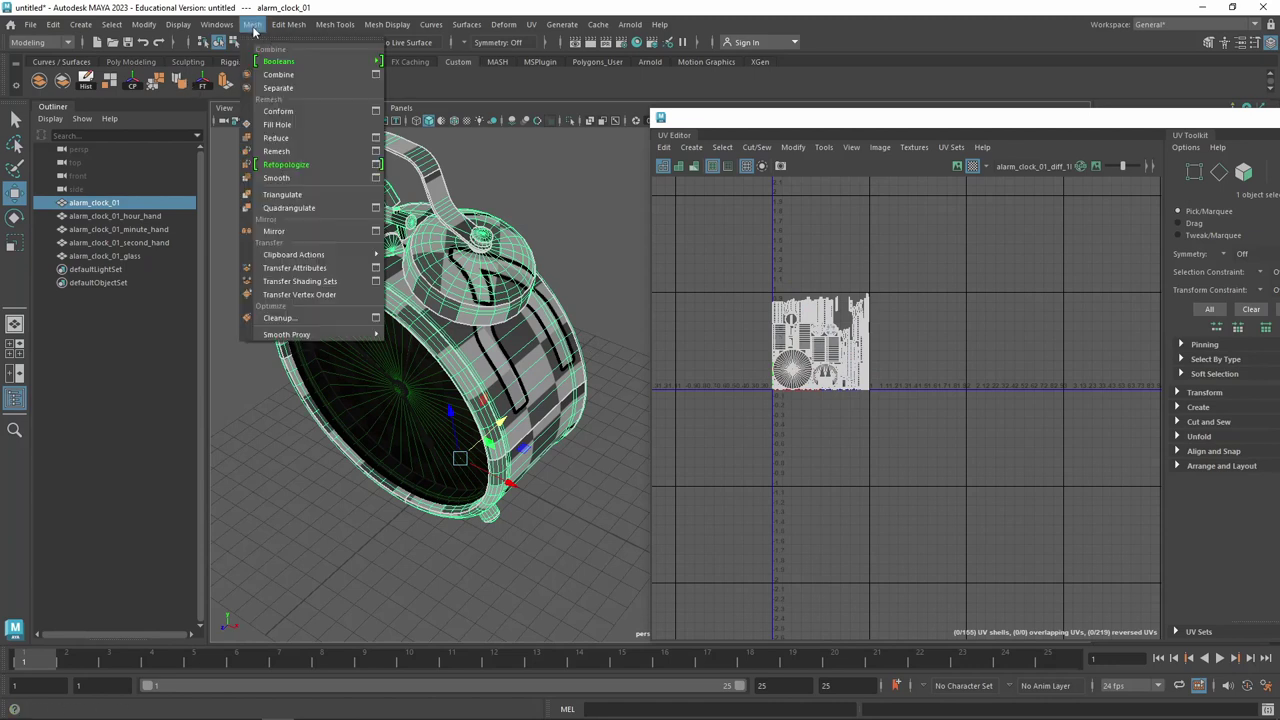
pyautogui.click(278, 88)
pyautogui.click(50, 204)
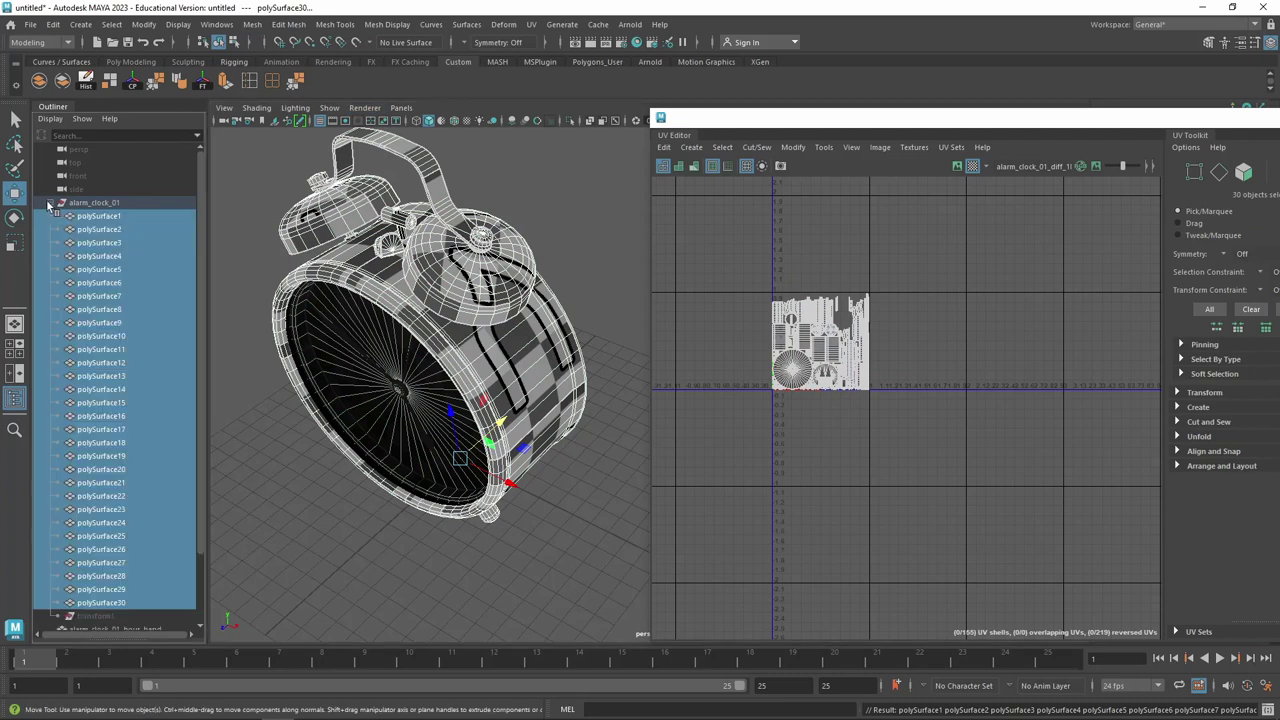
pyautogui.click(117, 216)
# Select the bell piece polySurface8 and view it, then return to the checker search
pyautogui.click(415, 267)
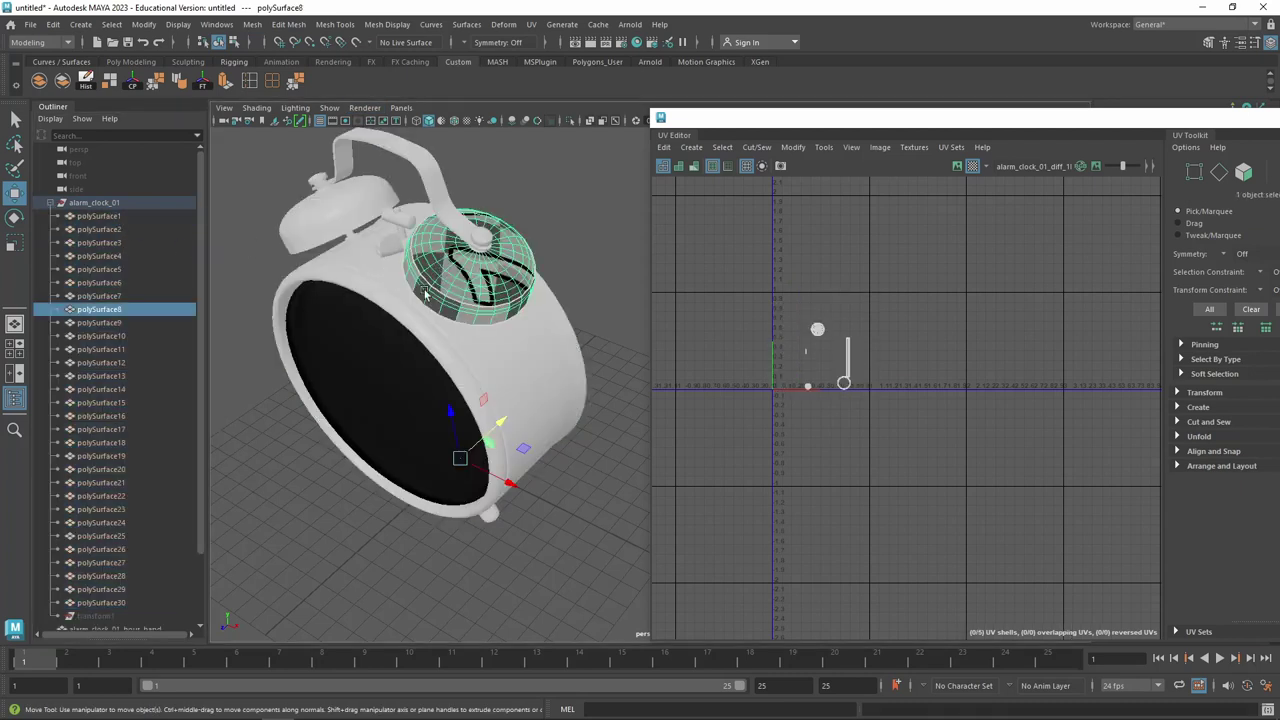
pyautogui.moveTo(375, 296)
pyautogui.keyDown('alt'); pyautogui.mouseDown()
pyautogui.moveTo(405, 237)
pyautogui.moveTo(449, 243)
pyautogui.moveTo(443, 257)
pyautogui.moveTo(377, 271)
pyautogui.mouseUp(); pyautogui.keyUp('alt')
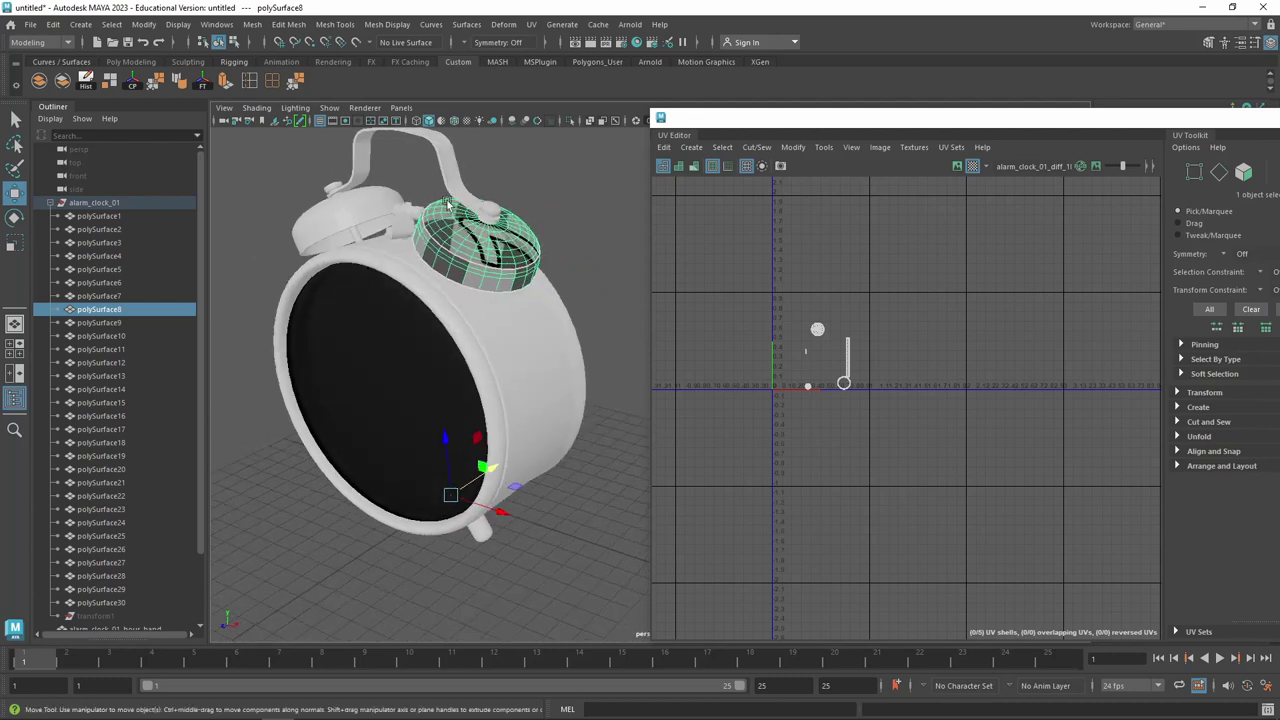
pyautogui.keyDown('alt'); pyautogui.moveTo(434, 219); pyautogui.dragTo(500, 490); pyautogui.keyUp('alt')
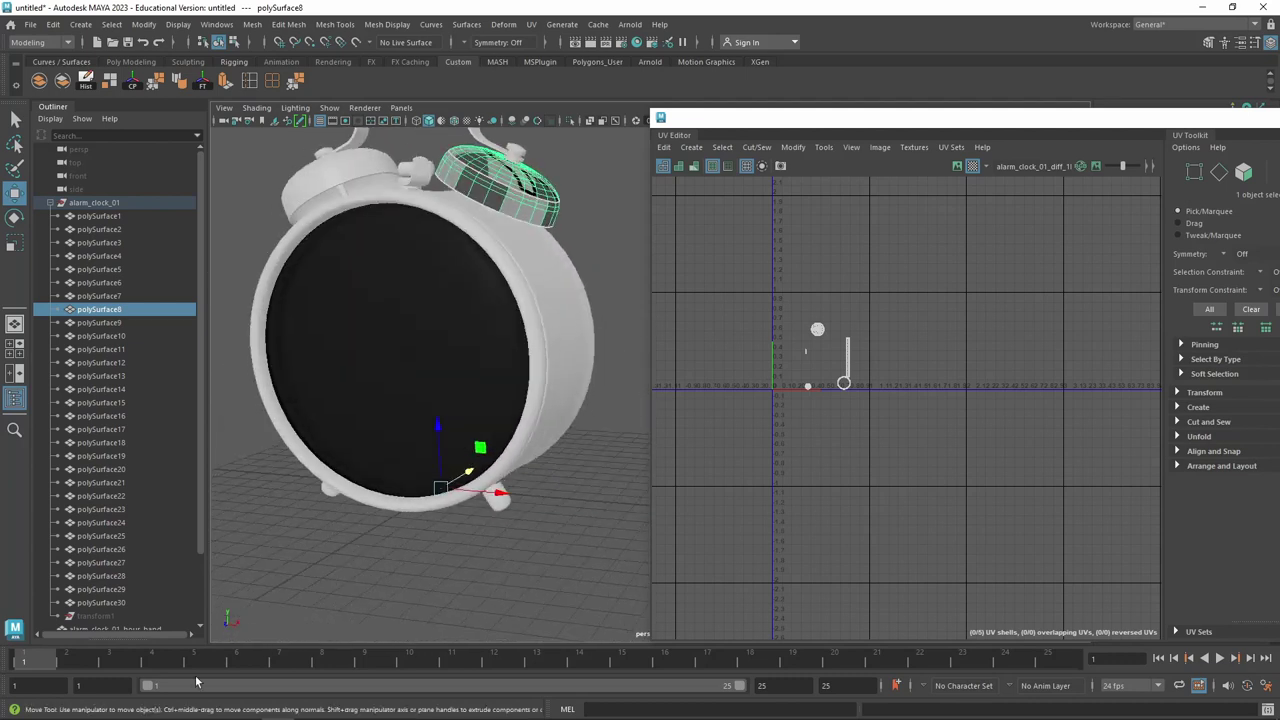
pyautogui.click(82, 706)
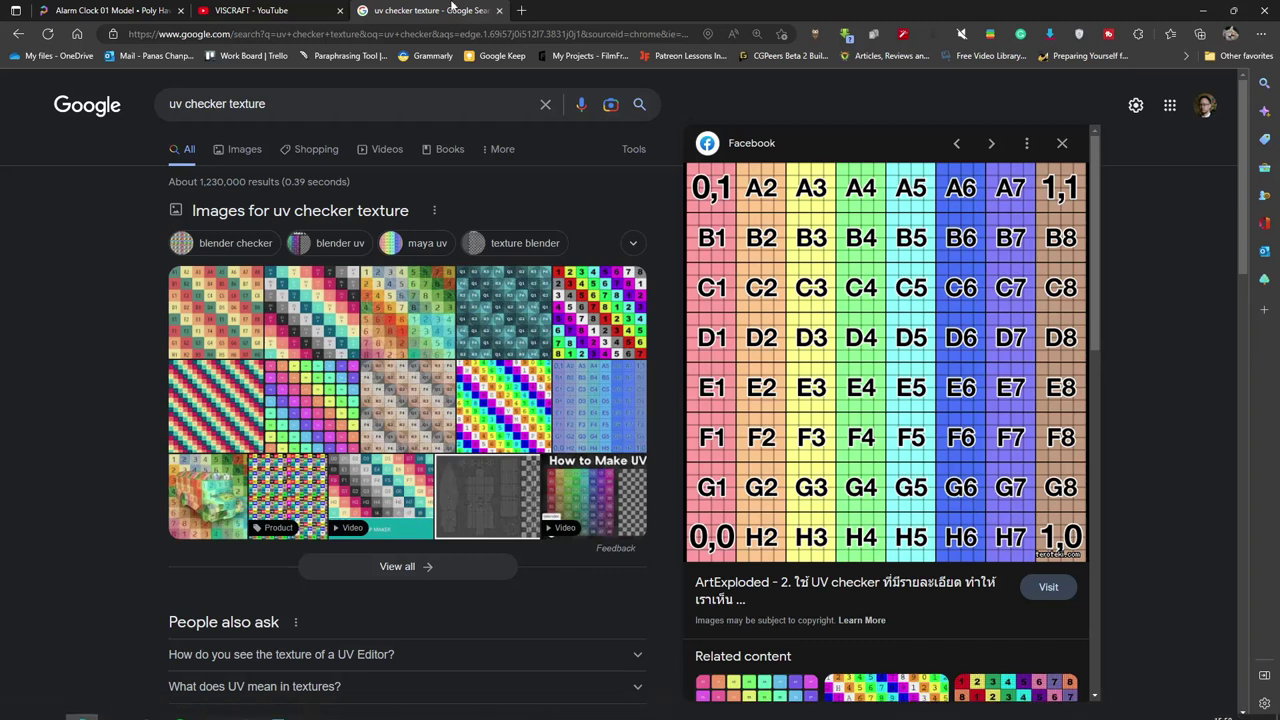
# Open the Poly Haven Alarm Clock 01 tab
pyautogui.click(105, 10)
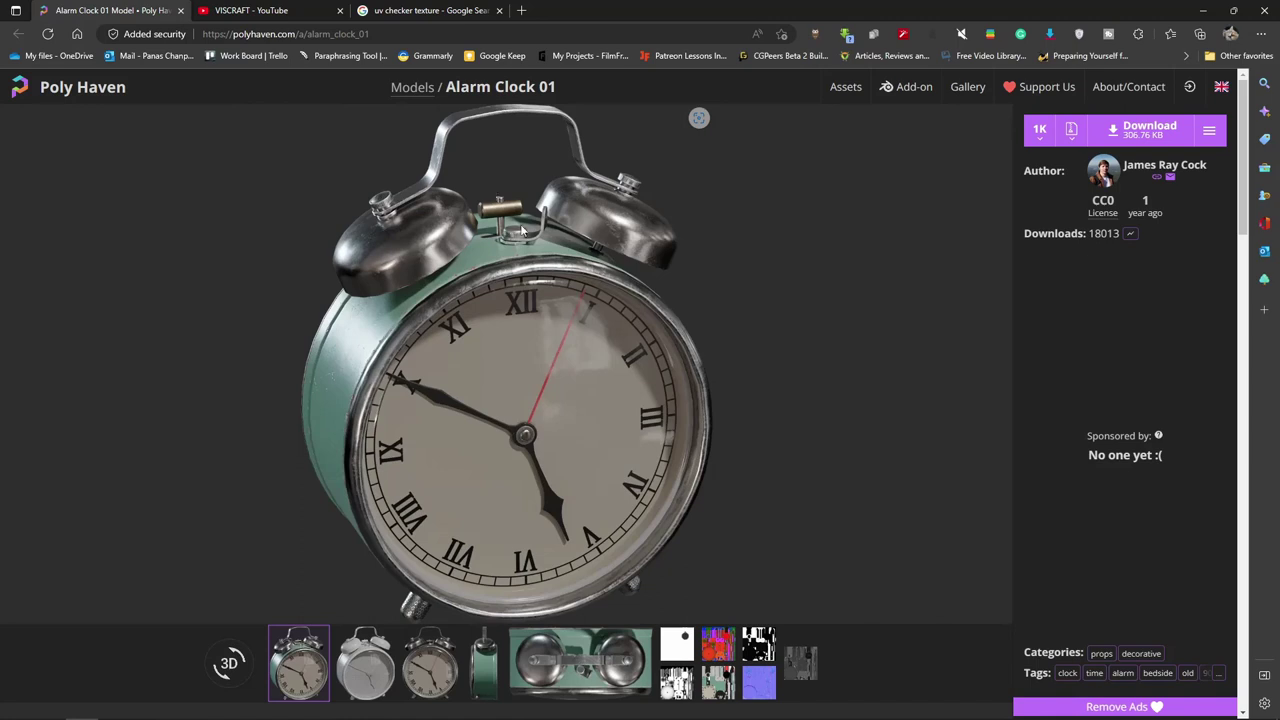
pyautogui.moveTo(240, 710)
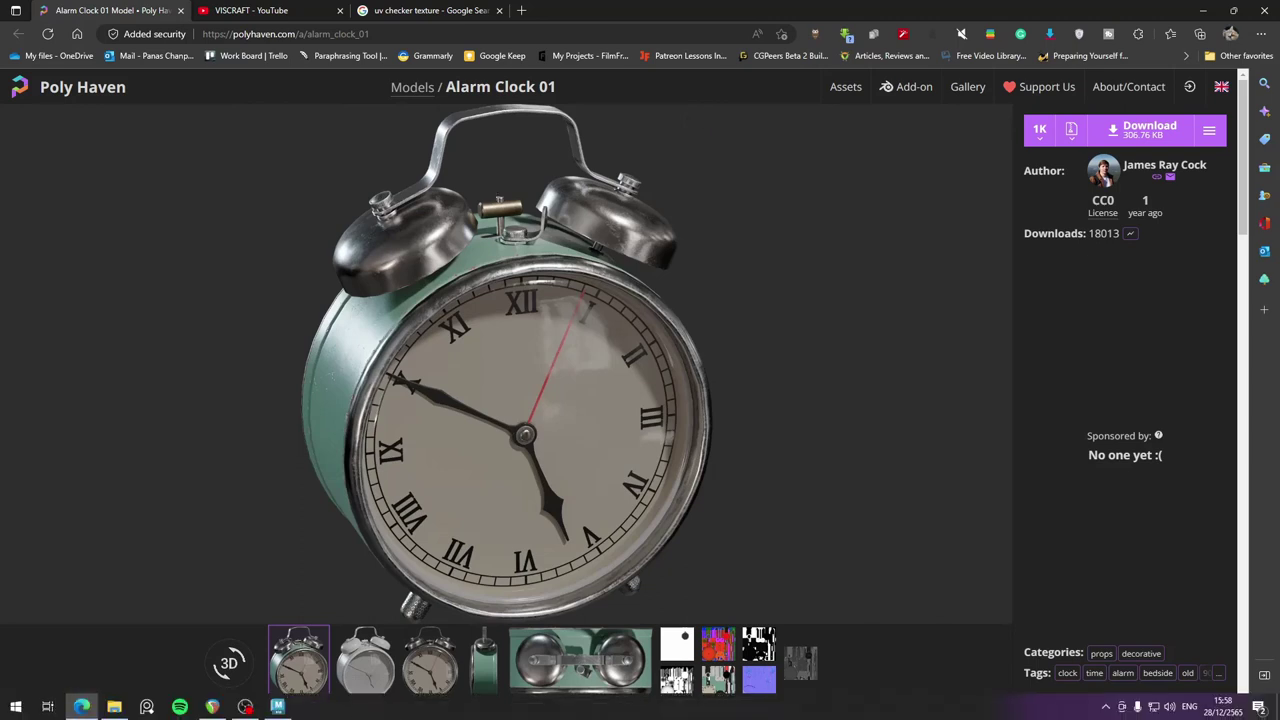
# Back in Maya, select the left bell, hammer pieces, hook and the base under the hook
pyautogui.click(278, 708)
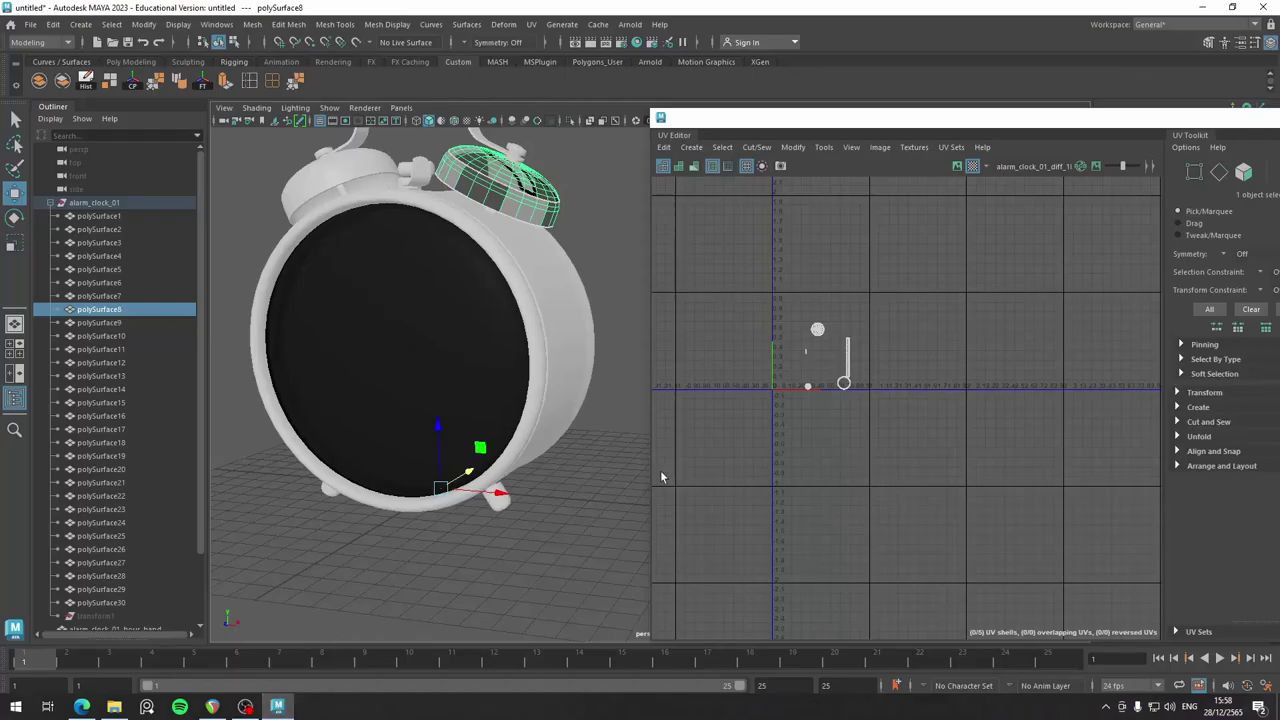
pyautogui.scroll(3, 766, 355)
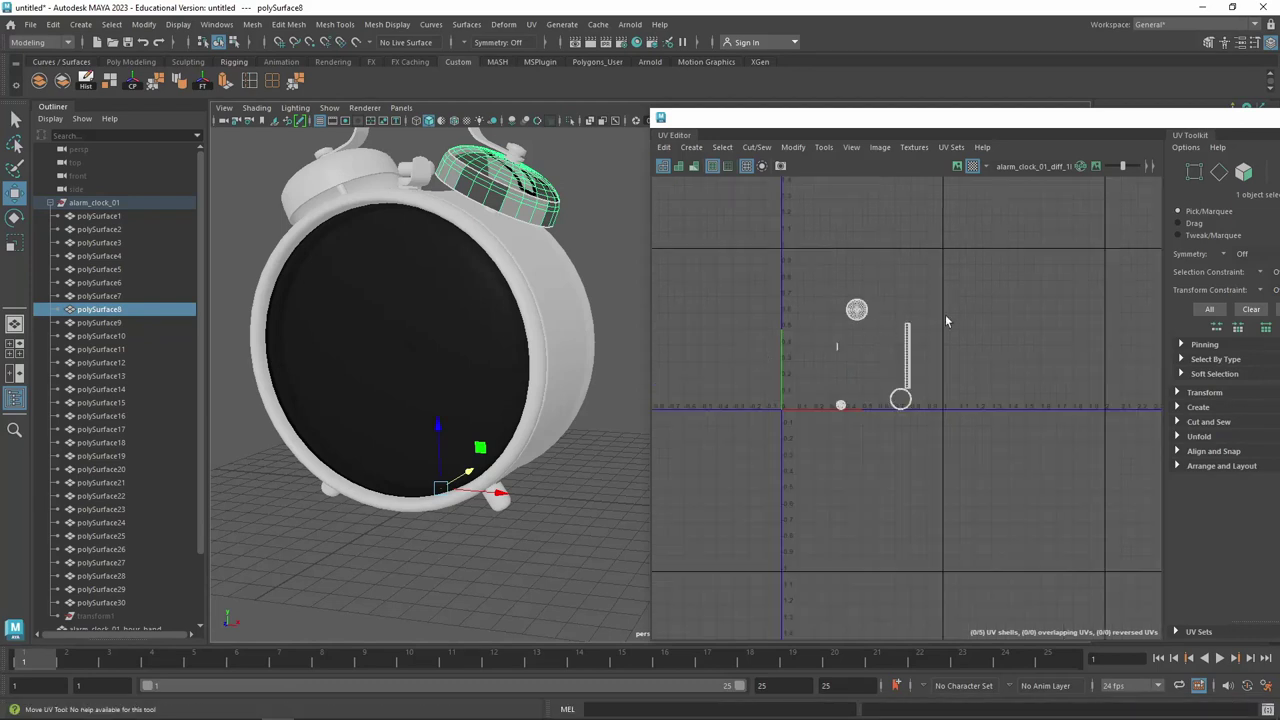
pyautogui.keyDown('alt'); pyautogui.moveTo(959, 285); pyautogui.dragTo(927, 317, button='middle'); pyautogui.keyUp('alt')
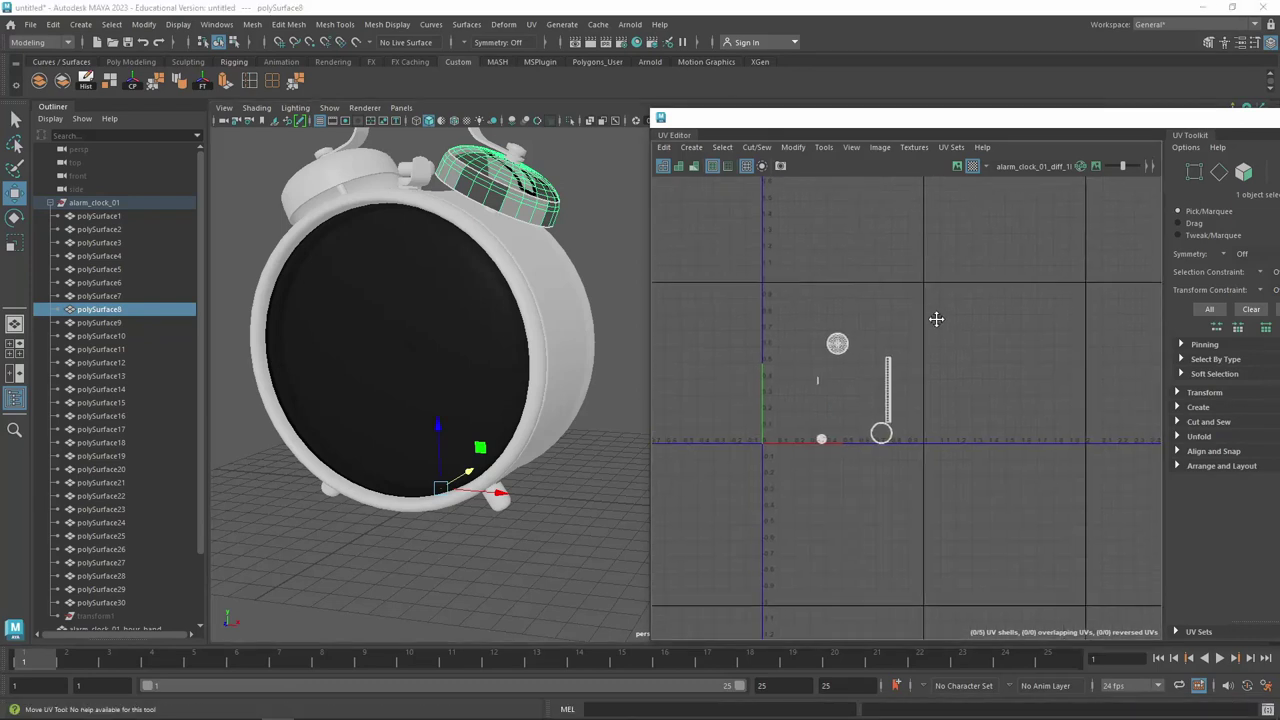
pyautogui.click(368, 177)
pyautogui.keyDown('alt'); pyautogui.moveTo(368, 177); pyautogui.dragTo(380, 262); pyautogui.keyUp('alt')
pyautogui.keyDown('shift'); pyautogui.click(427, 252); pyautogui.keyUp('shift')
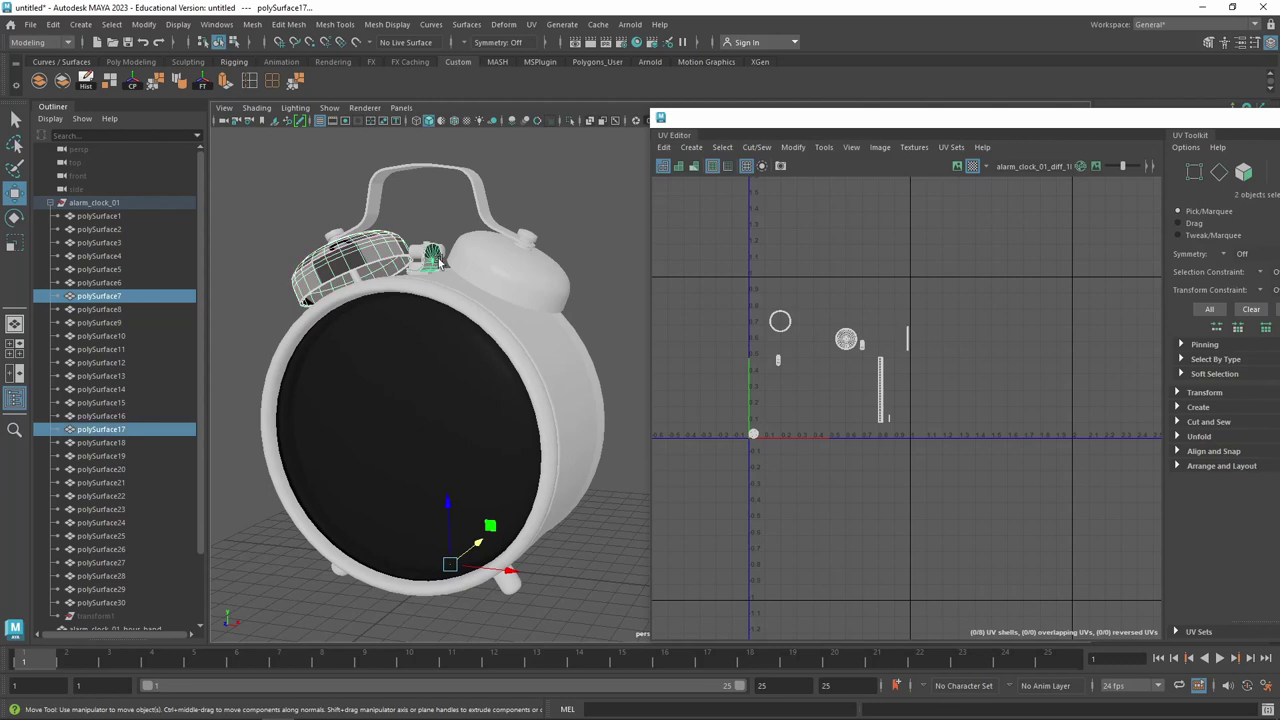
pyautogui.scroll(5, 419, 250)
pyautogui.scroll(-5, 571, 343)
pyautogui.moveTo(571, 343)
pyautogui.keyDown('alt'); pyautogui.mouseDown()
pyautogui.moveTo(517, 294)
pyautogui.moveTo(472, 200)
pyautogui.moveTo(400, 212)
pyautogui.mouseUp(); pyautogui.keyUp('alt')
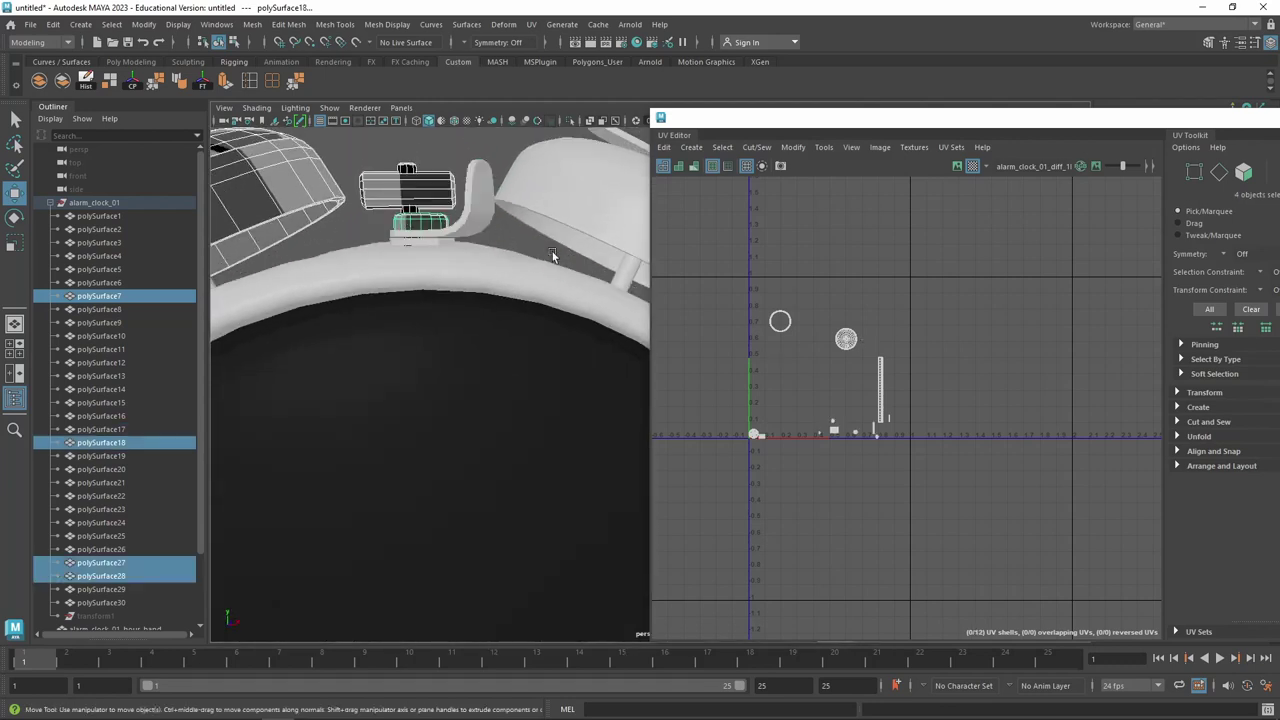
pyautogui.keyDown('shift'); pyautogui.click(620, 270); pyautogui.keyUp('shift')
pyautogui.keyDown('shift'); pyautogui.click(447, 230); pyautogui.keyUp('shift')
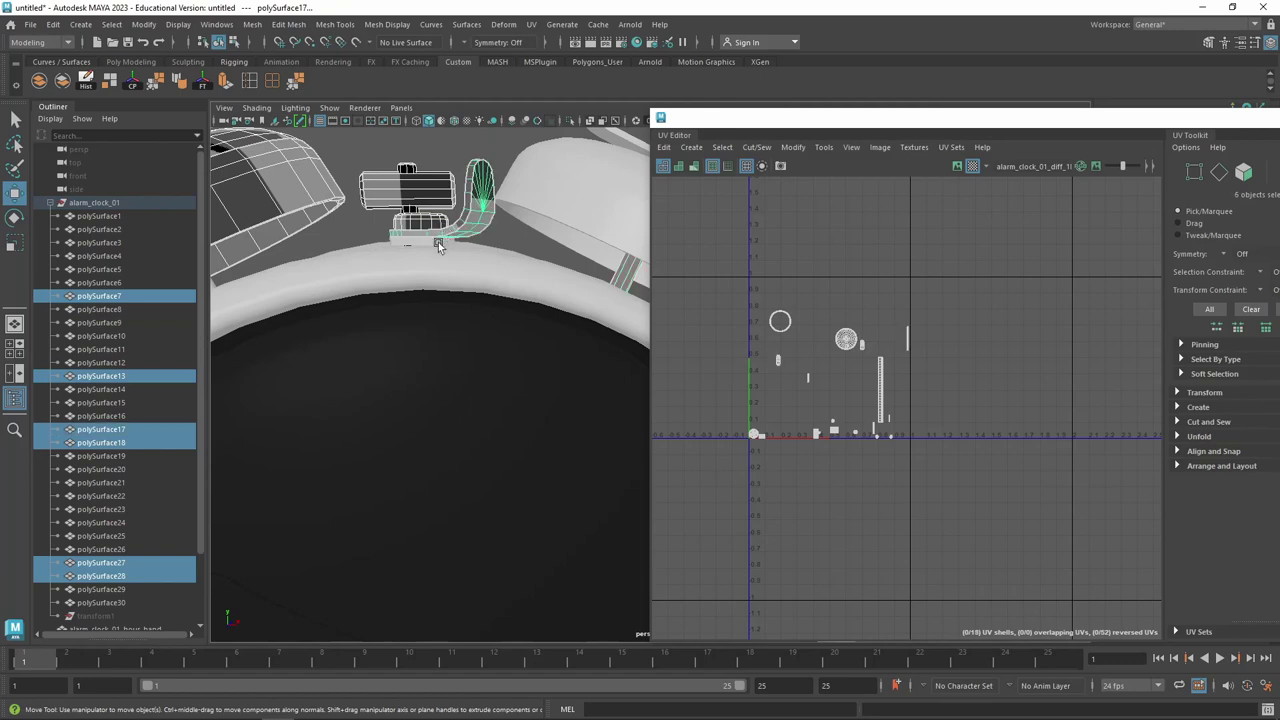
pyautogui.keyDown('shift'); pyautogui.click(435, 242); pyautogui.keyUp('shift')
# Add polySurface11, the bell, the top knob, polySurface12 and polySurface10 to the selection
pyautogui.keyDown('alt'); pyautogui.moveTo(330, 228); pyautogui.dragTo(459, 256); pyautogui.keyUp('alt')
pyautogui.keyDown('shift'); pyautogui.click(459, 256); pyautogui.keyUp('shift')
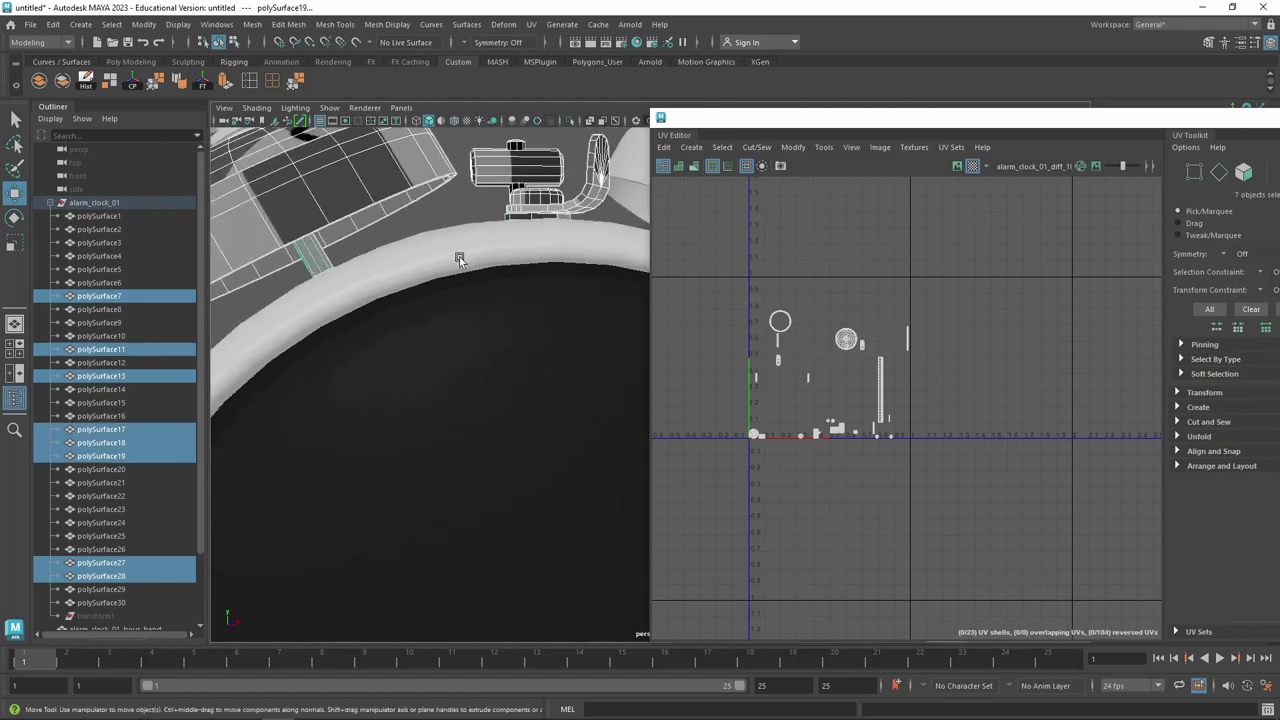
pyautogui.moveTo(500, 205)
pyautogui.keyDown('alt'); pyautogui.mouseDown()
pyautogui.moveTo(597, 263)
pyautogui.moveTo(560, 235)
pyautogui.moveTo(534, 237)
pyautogui.moveTo(651, 241)
pyautogui.moveTo(459, 258)
pyautogui.moveTo(514, 297)
pyautogui.moveTo(454, 298)
pyautogui.moveTo(465, 289)
pyautogui.mouseUp(); pyautogui.keyUp('alt')
pyautogui.keyDown('shift'); pyautogui.click(597, 262); pyautogui.keyUp('shift')
pyautogui.keyDown('shift'); pyautogui.click(588, 232); pyautogui.keyUp('shift')
pyautogui.keyDown('shift'); pyautogui.click(517, 265); pyautogui.keyUp('shift')
pyautogui.keyDown('shift'); pyautogui.click(368, 262); pyautogui.keyUp('shift')
# Add the rim ring and both feet to the chrome selection
pyautogui.keyDown('shift'); pyautogui.click(465, 289); pyautogui.keyUp('shift')
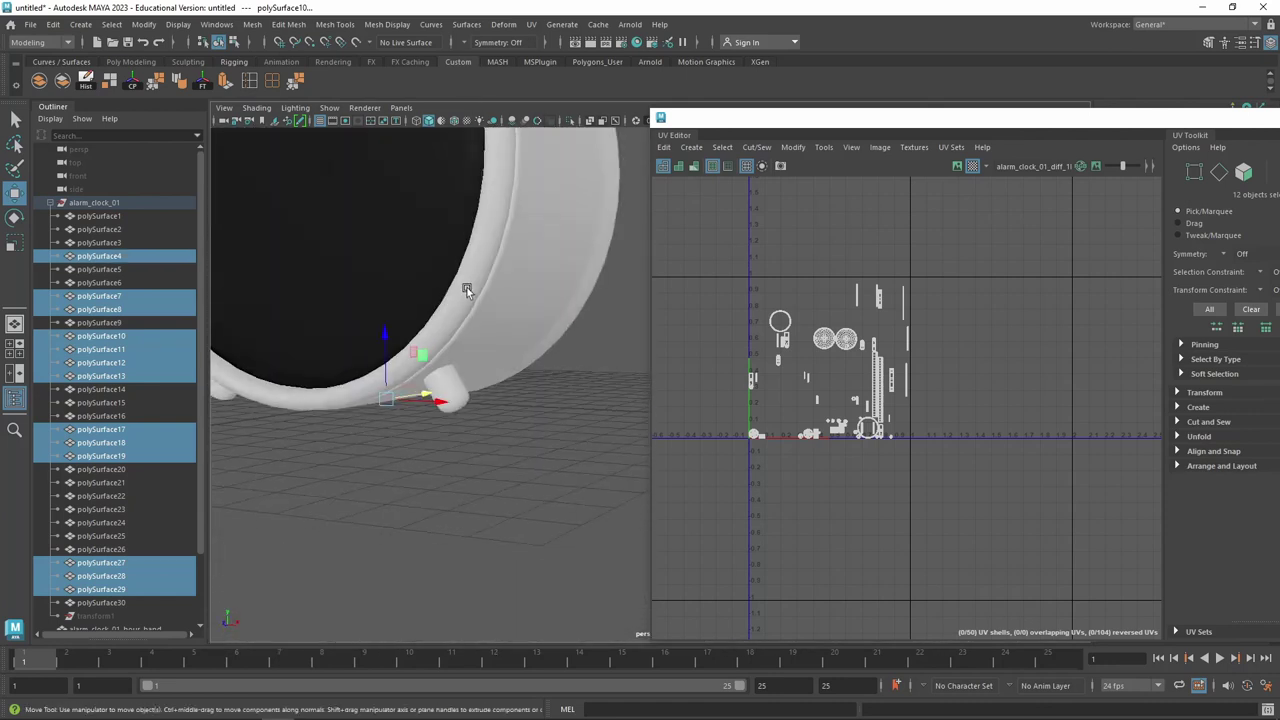
pyautogui.keyDown('shift'); pyautogui.click(457, 400); pyautogui.keyUp('shift')
pyautogui.moveTo(380, 463)
pyautogui.keyDown('alt'); pyautogui.mouseDown()
pyautogui.moveTo(557, 391)
pyautogui.moveTo(486, 351)
pyautogui.mouseUp(); pyautogui.keyUp('alt')
pyautogui.keyDown('shift'); pyautogui.click(440, 333); pyautogui.keyUp('shift')
pyautogui.keyDown('alt'); pyautogui.moveTo(500, 314); pyautogui.dragTo(493, 400, button='right'); pyautogui.keyUp('alt')
pyautogui.moveTo(493, 397)
pyautogui.keyDown('alt'); pyautogui.mouseDown()
pyautogui.moveTo(454, 380)
pyautogui.moveTo(554, 349)
pyautogui.moveTo(480, 334)
pyautogui.moveTo(641, 340)
pyautogui.moveTo(669, 323)
pyautogui.moveTo(604, 325)
pyautogui.mouseUp(); pyautogui.keyUp('alt')
pyautogui.scroll(-5, 455, 389)
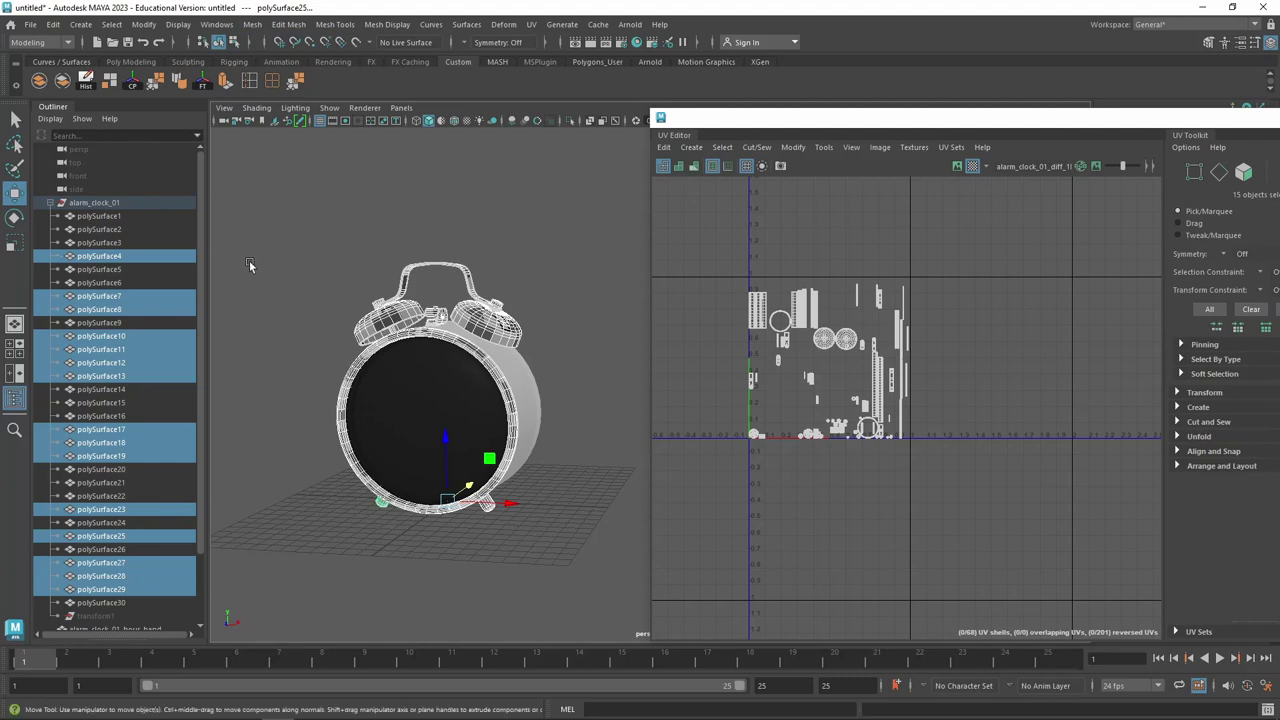
# Group the selected chrome parts and rename the group Metal_Chrome
pyautogui.hotkey('ctrl', 'g')
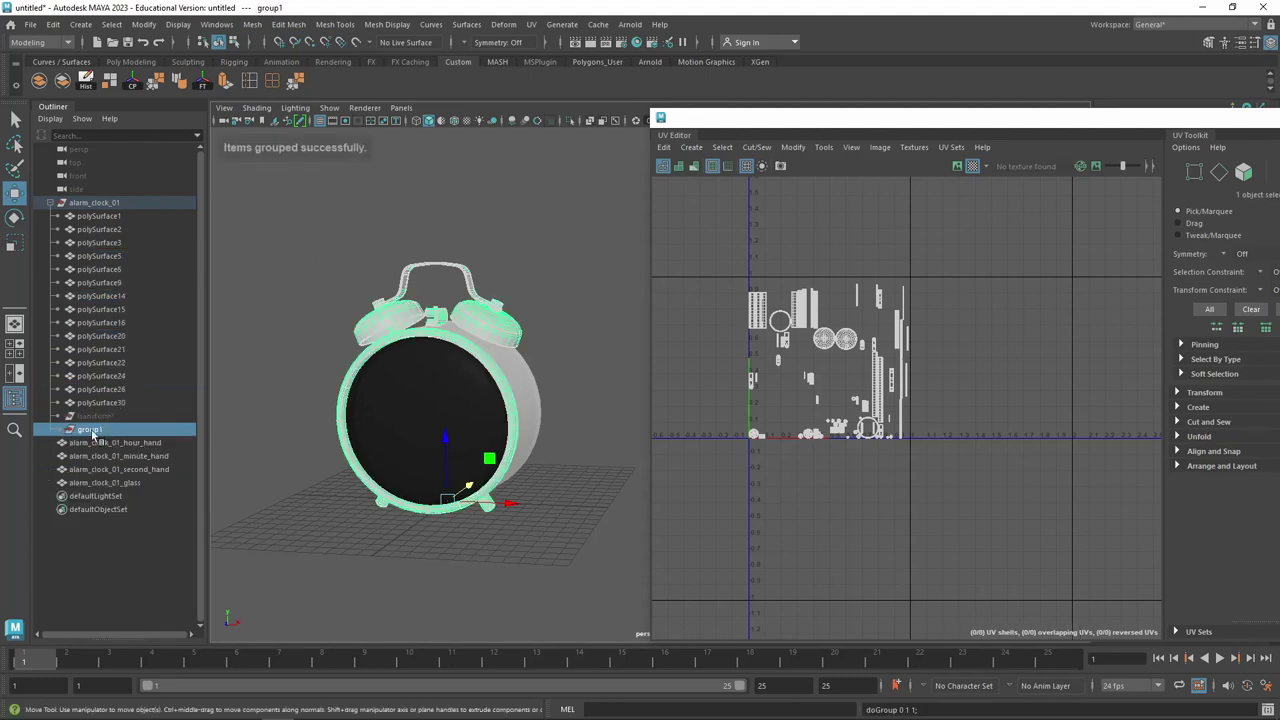
pyautogui.doubleClick(95, 430)
pyautogui.write('g')
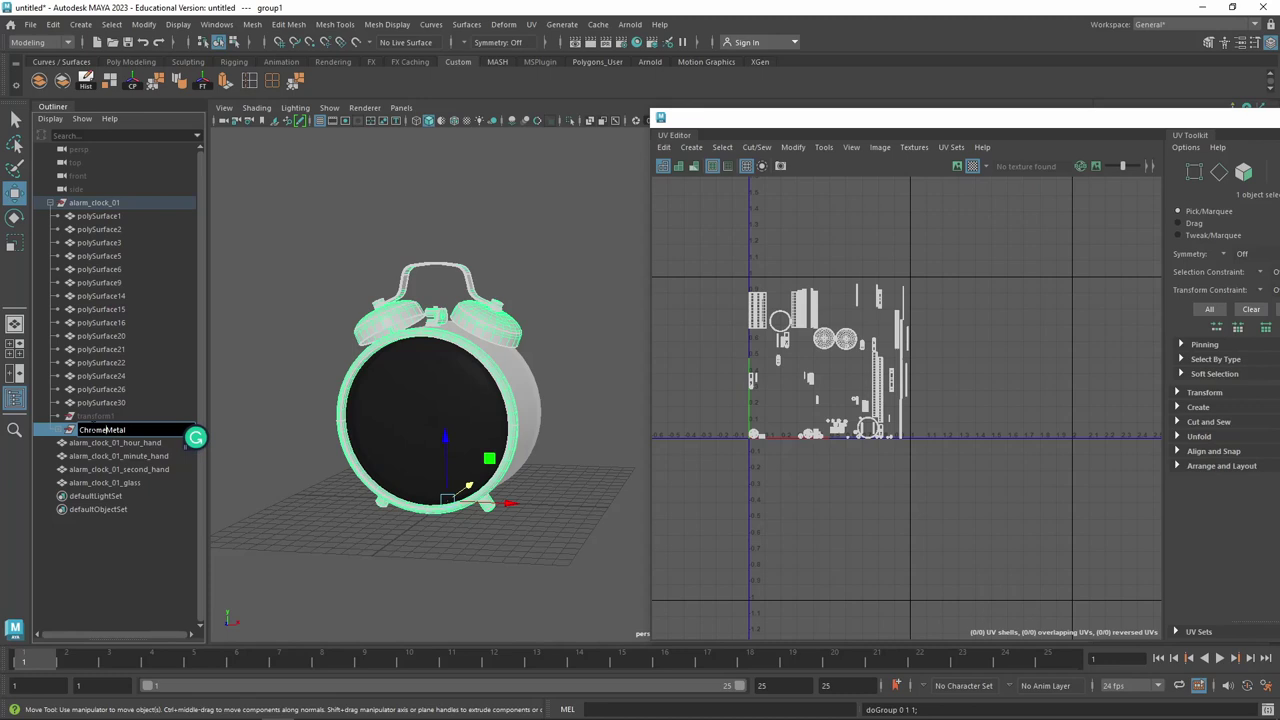
pyautogui.moveTo(106, 429); pyautogui.dragTo(225, 435)
pyautogui.press('BackSpace')
pyautogui.write('Metal_')
pyautogui.press('Return')
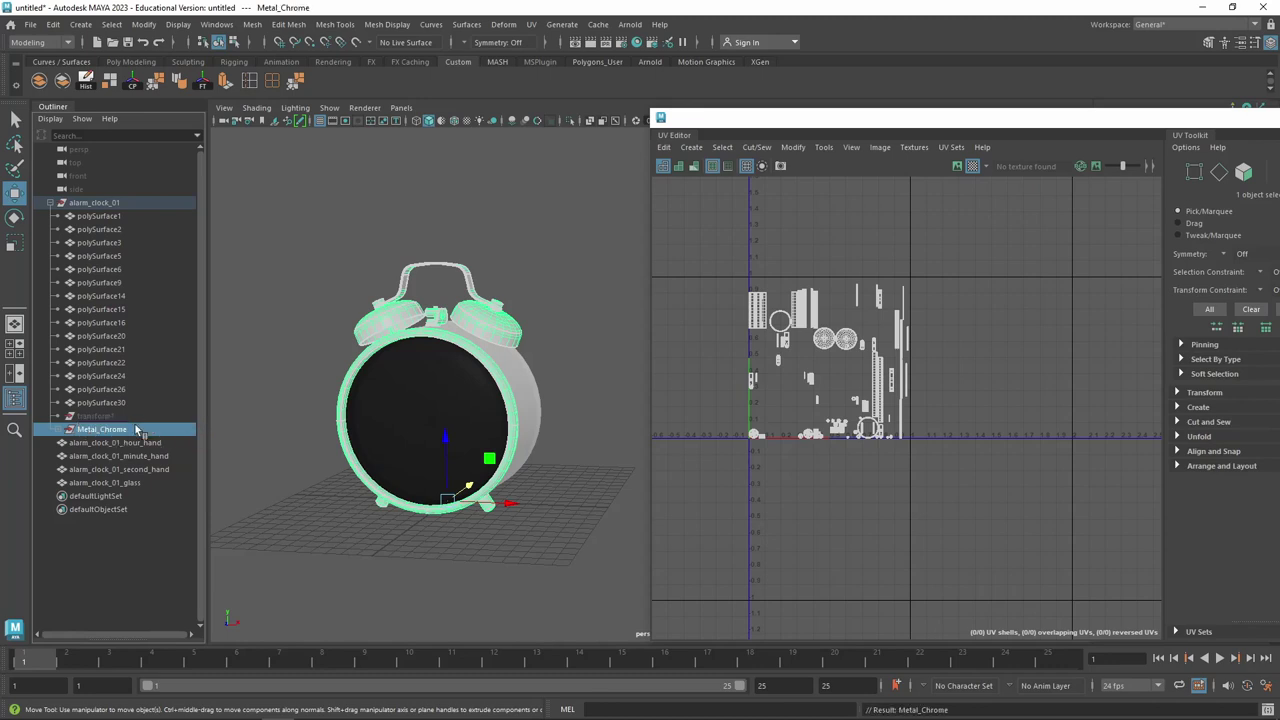
# Hide the Metal_Chrome group and select the clock's outer body shell
pyautogui.hotkey('ctrl', 'h')
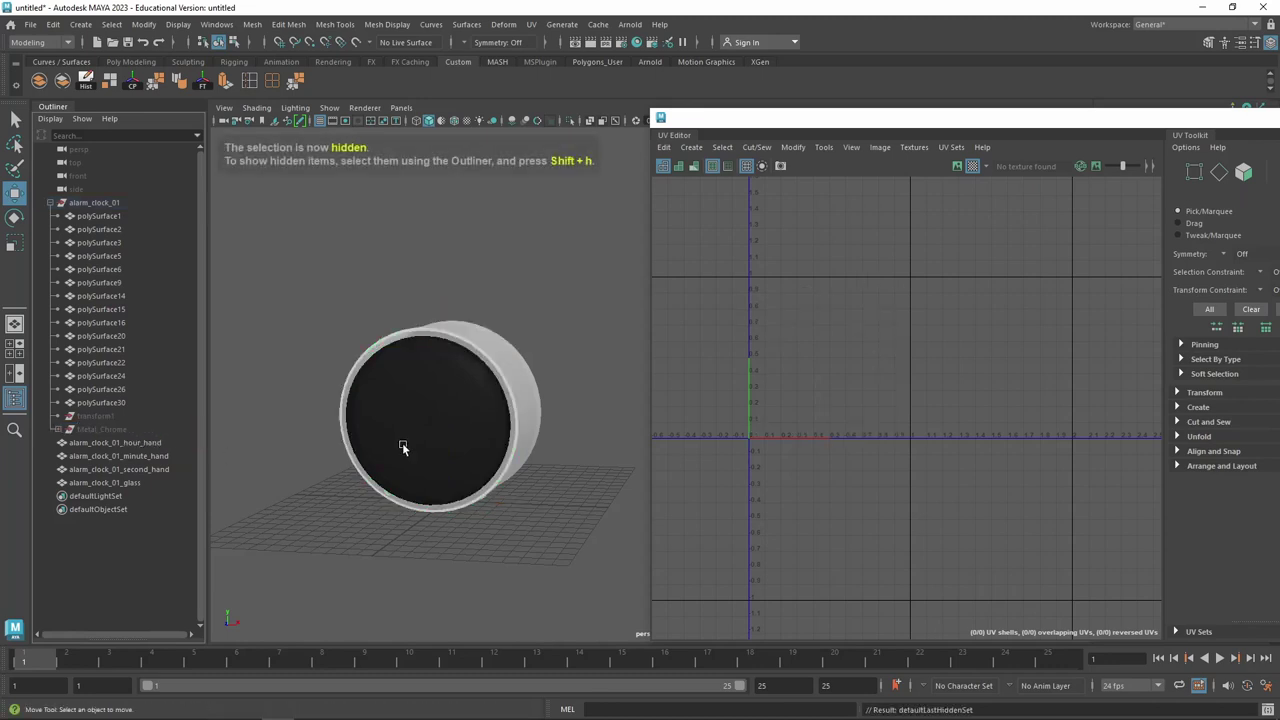
pyautogui.moveTo(560, 343)
pyautogui.keyDown('alt'); pyautogui.mouseDown()
pyautogui.moveTo(372, 287)
pyautogui.moveTo(441, 324)
pyautogui.mouseUp(); pyautogui.keyUp('alt')
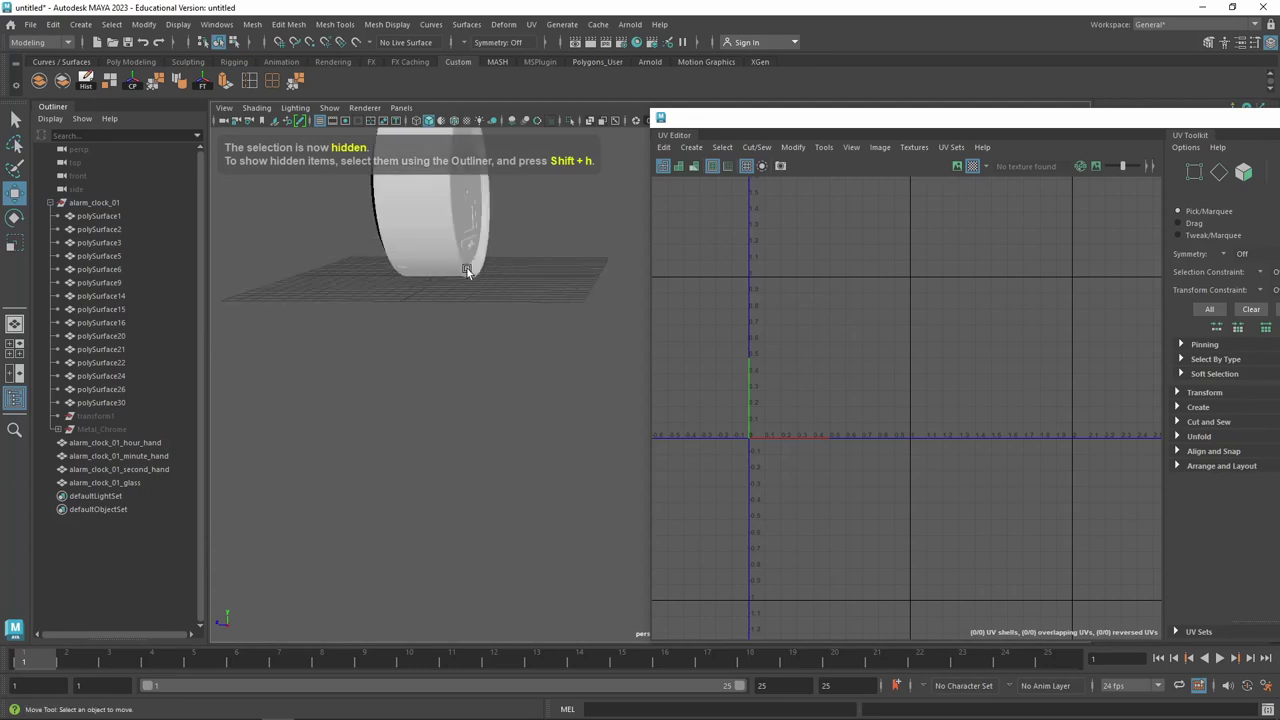
pyautogui.click(441, 324)
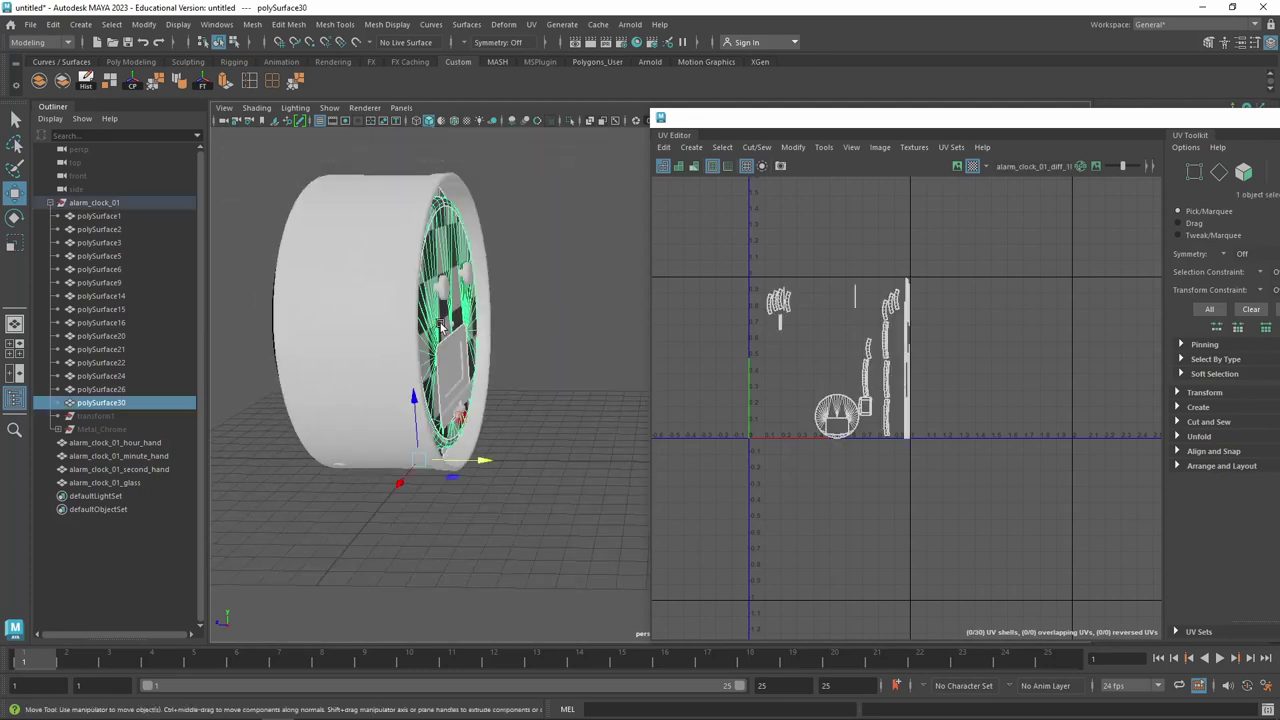
pyautogui.click(378, 305)
pyautogui.moveTo(428, 322)
pyautogui.keyDown('alt'); pyautogui.mouseDown()
pyautogui.moveTo(600, 286)
pyautogui.moveTo(474, 341)
pyautogui.moveTo(447, 301)
pyautogui.moveTo(642, 315)
pyautogui.moveTo(417, 351)
pyautogui.moveTo(565, 338)
pyautogui.moveTo(395, 459)
pyautogui.moveTo(400, 405)
pyautogui.mouseUp(); pyautogui.keyUp('alt')
# Add the inner back part and grey front panel, then bring up the Poly Haven reference
pyautogui.keyDown('shift'); pyautogui.click(571, 357); pyautogui.keyUp('shift')
pyautogui.scroll(3, 395, 459)
pyautogui.scroll(3, 385, 450)
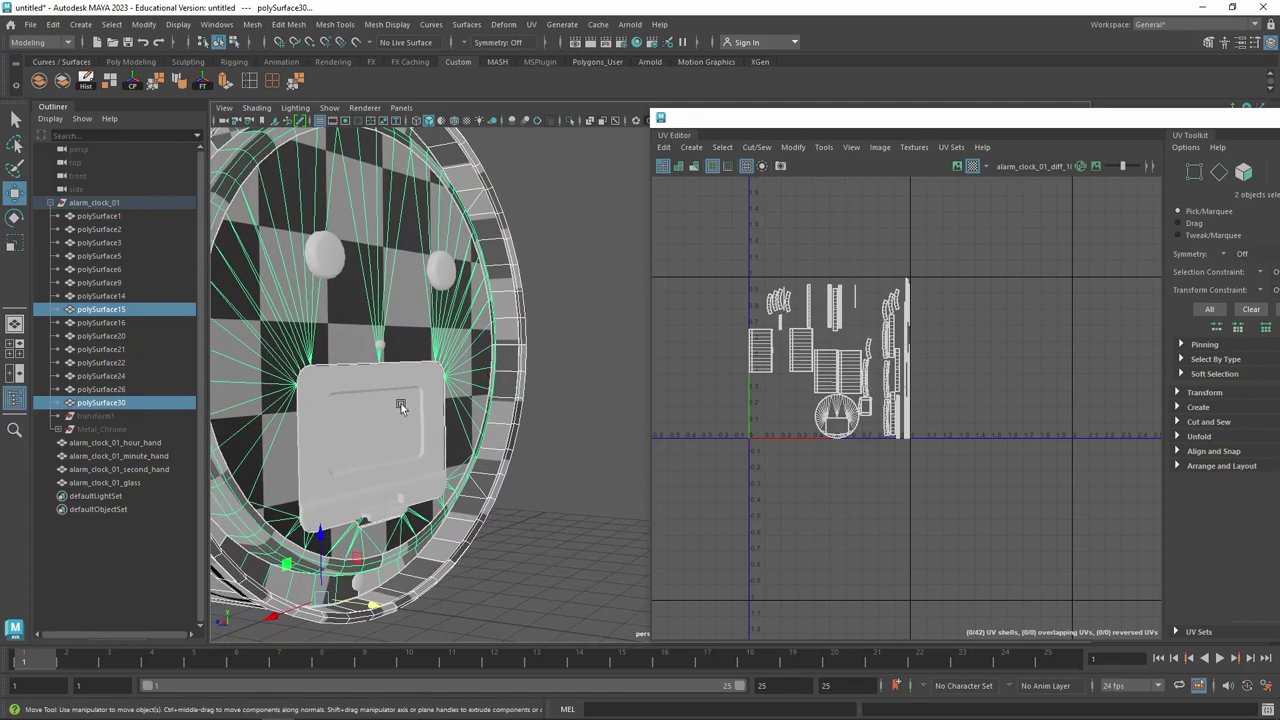
pyautogui.keyDown('shift'); pyautogui.click(393, 408); pyautogui.keyUp('shift')
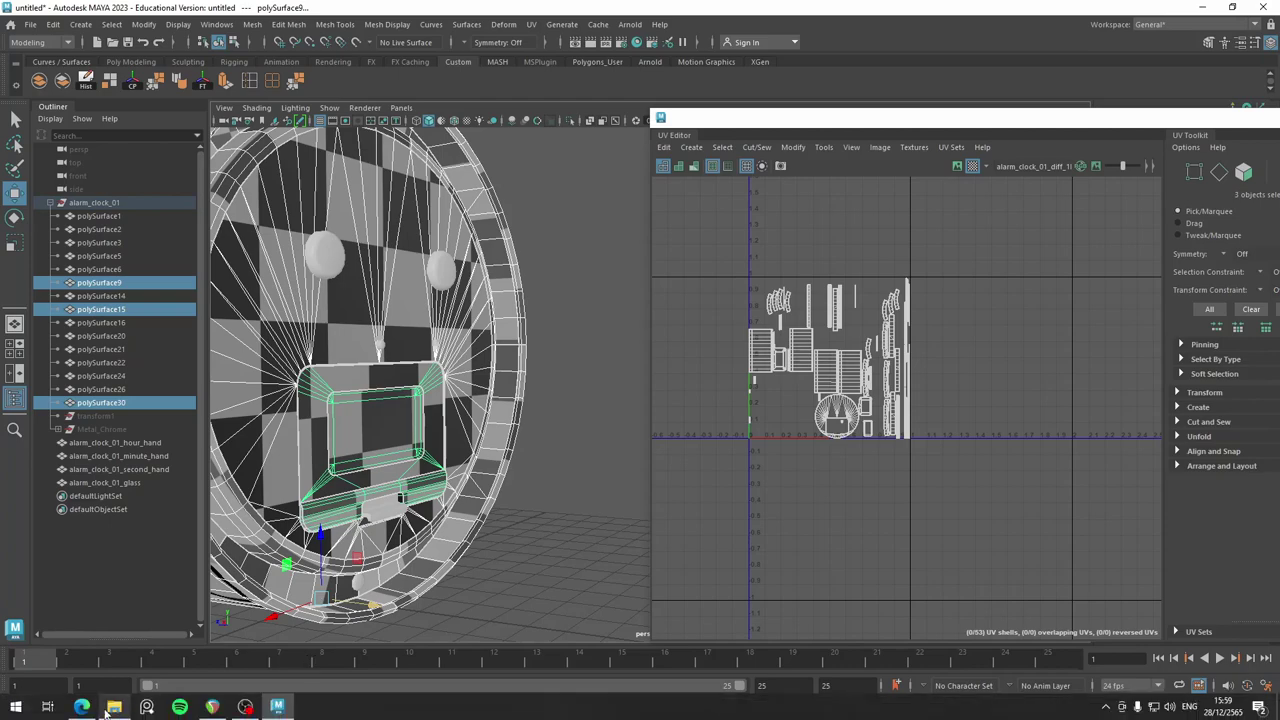
pyautogui.click(82, 707)
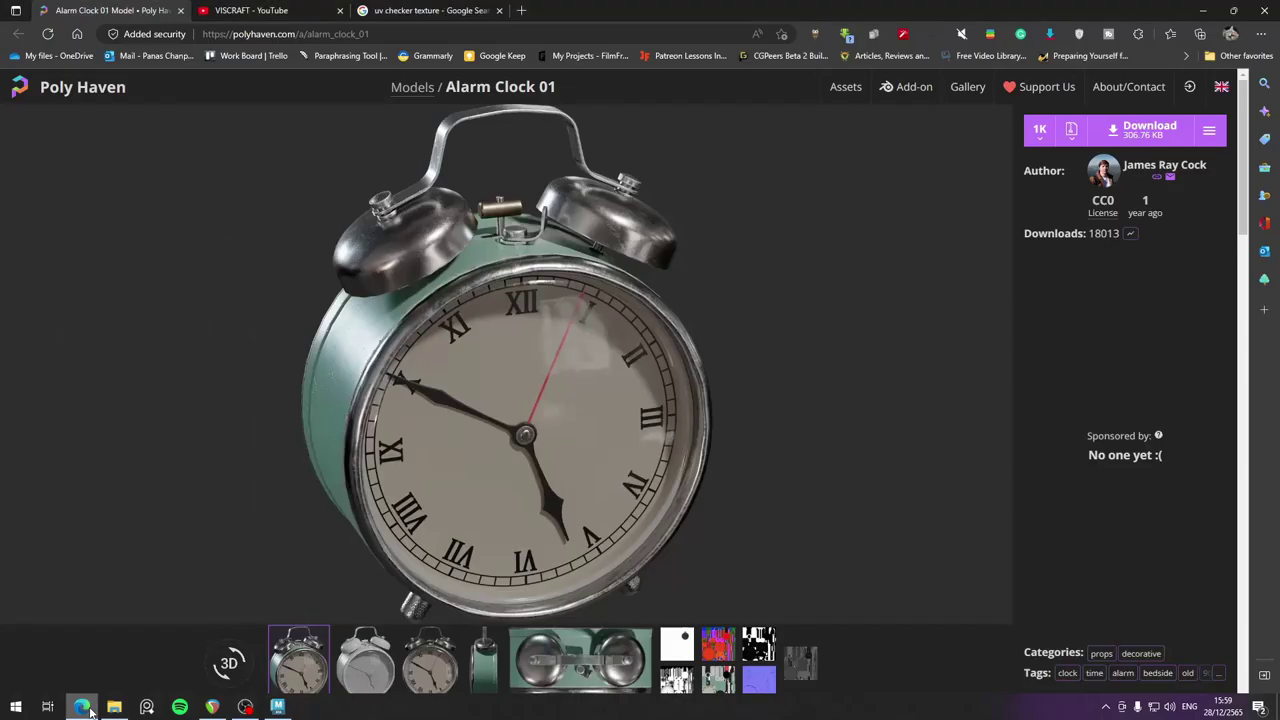
# Browse the Alarm Clock 01 side, bells close-up and front preview images, then return to Maya
pyautogui.click(482, 668)
pyautogui.click(535, 670)
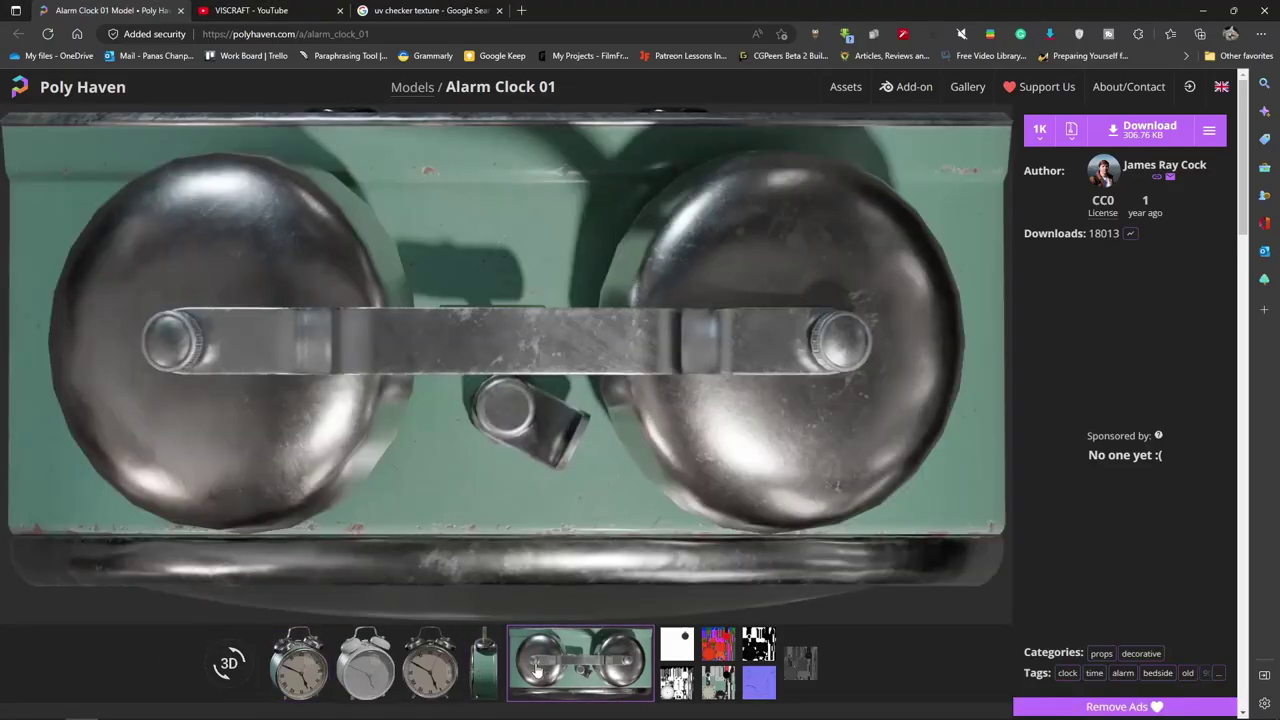
pyautogui.click(436, 672)
pyautogui.click(483, 668)
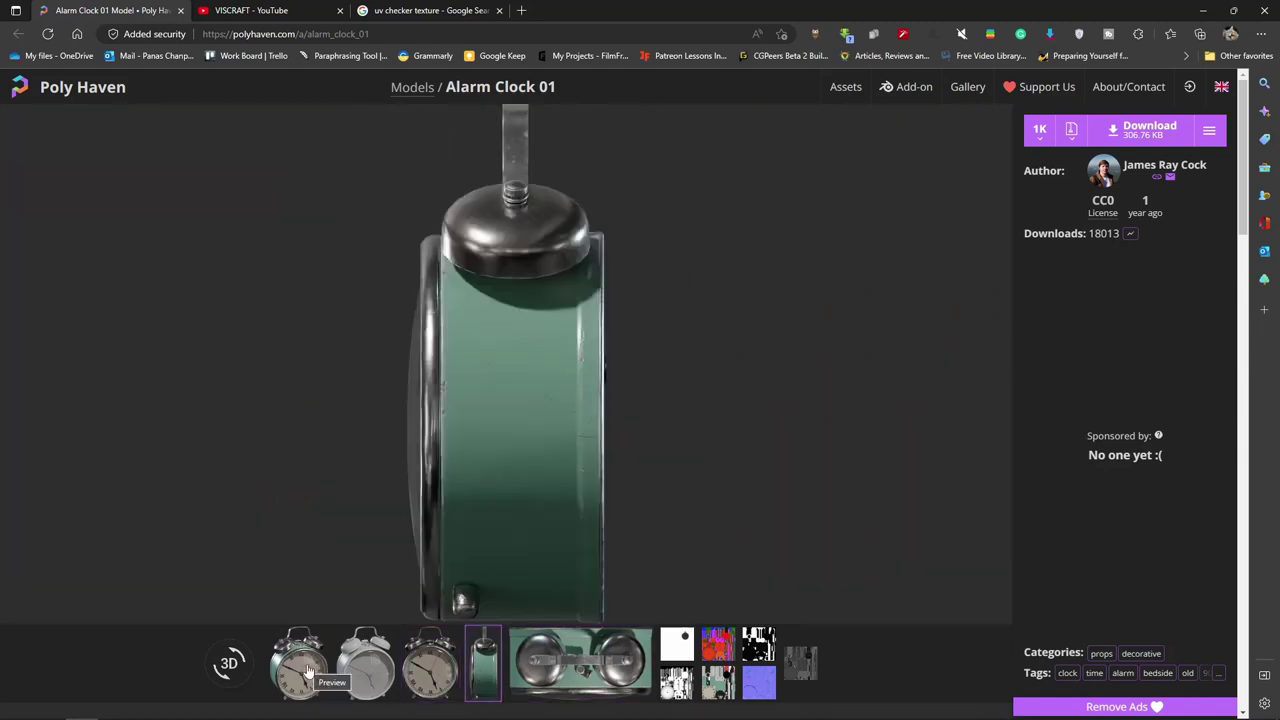
pyautogui.click(308, 670)
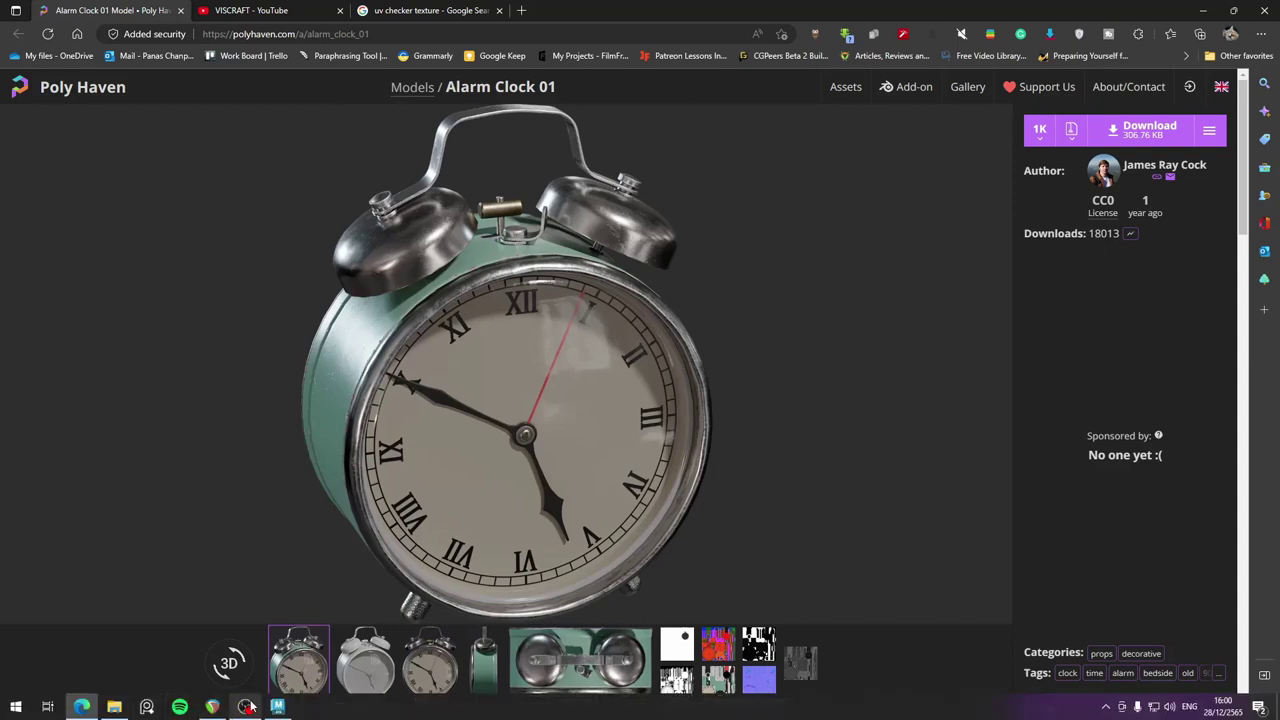
pyautogui.click(277, 707)
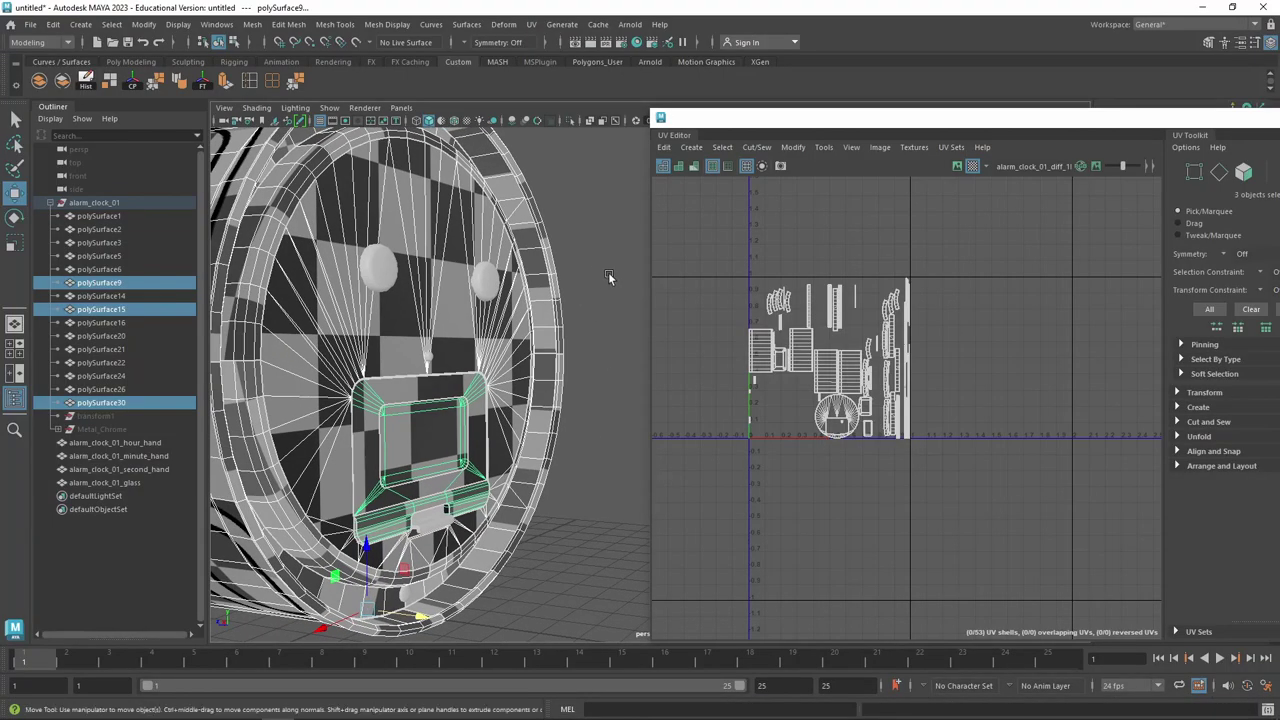
# Add polySurface14 to the body pieces, group them as Metal_Body, and hide the group
pyautogui.keyDown('shift'); pyautogui.click(428, 525); pyautogui.keyUp('shift')
pyautogui.moveTo(378, 300)
pyautogui.keyDown('alt'); pyautogui.mouseDown()
pyautogui.moveTo(421, 201)
pyautogui.moveTo(330, 236)
pyautogui.mouseUp(); pyautogui.keyUp('alt')
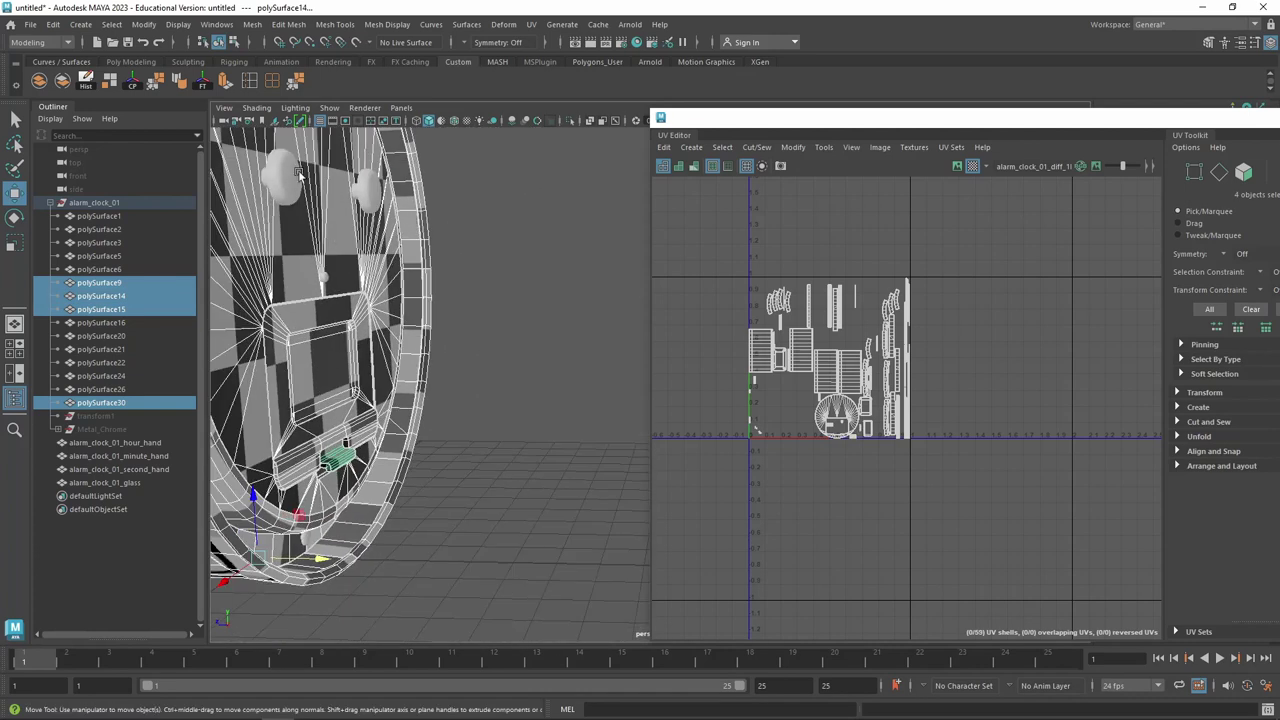
pyautogui.press('f')
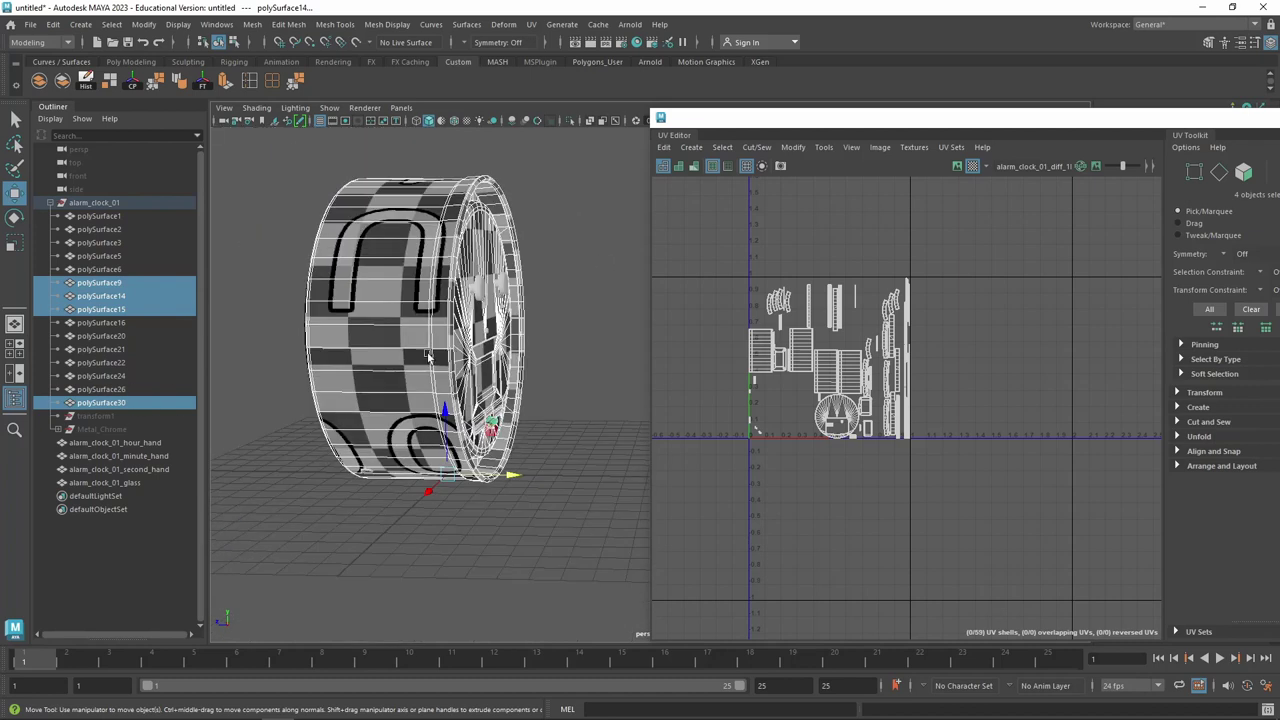
pyautogui.keyDown('alt'); pyautogui.moveTo(428, 355); pyautogui.dragTo(456, 360); pyautogui.keyUp('alt')
pyautogui.hotkey('ctrl', 'g')
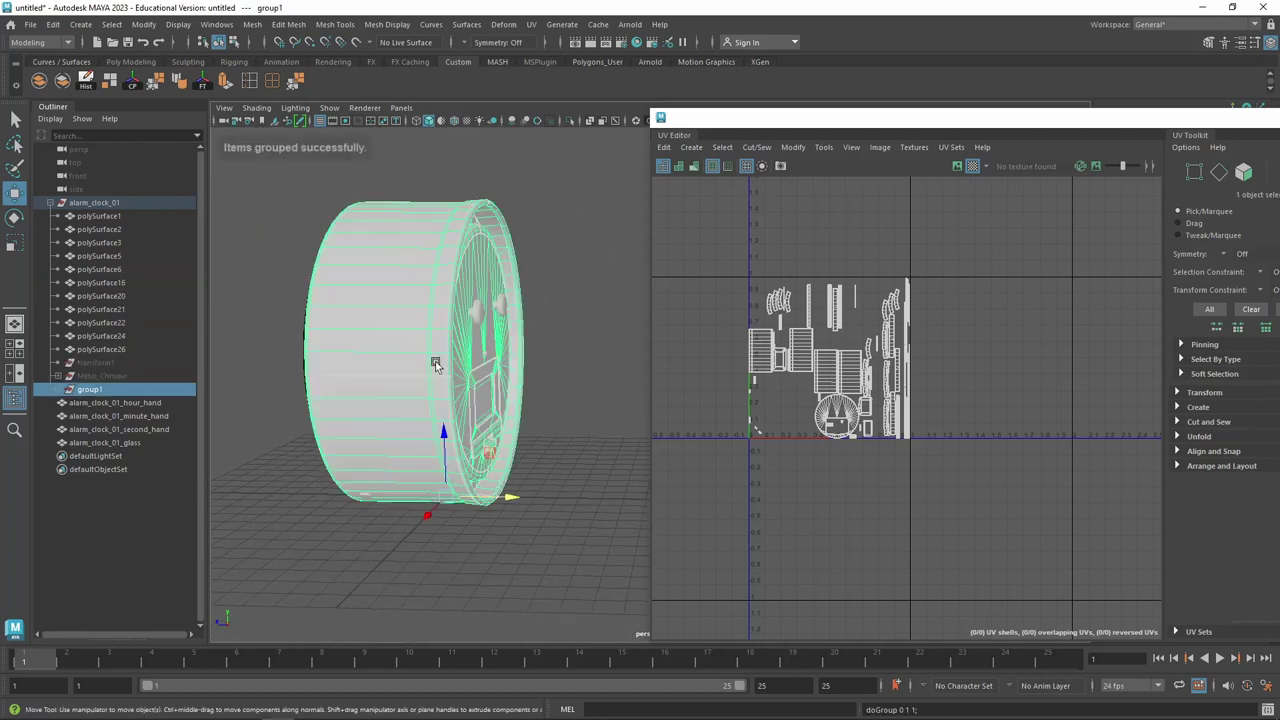
pyautogui.doubleClick(106, 391)
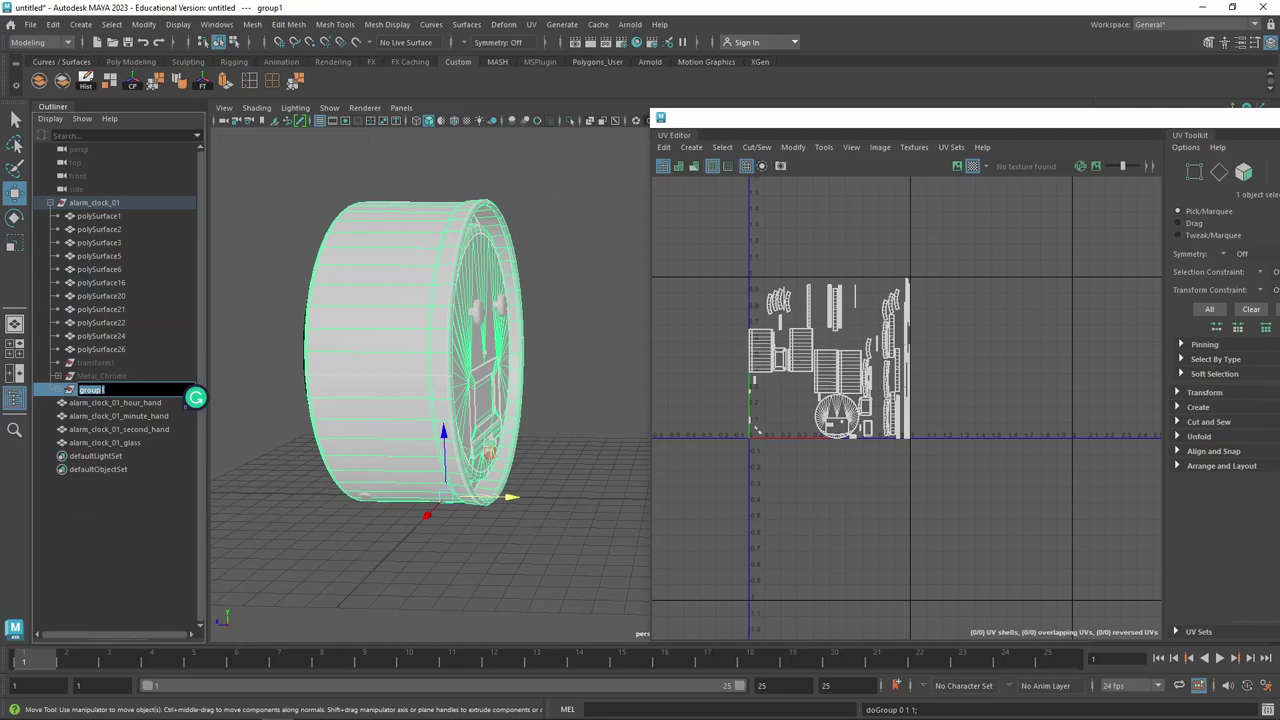
pyautogui.write('Metal_B')
pyautogui.write('ody')
pyautogui.press('Return')
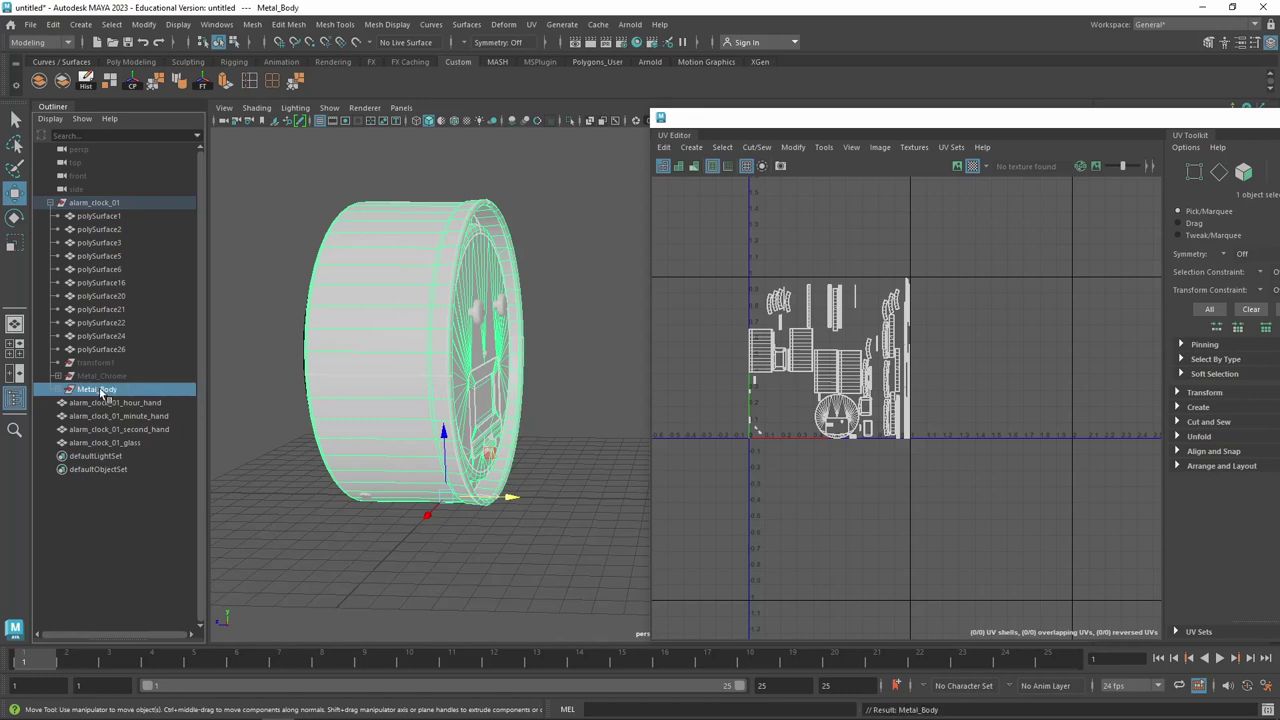
pyautogui.hotkey('ctrl', 'h')
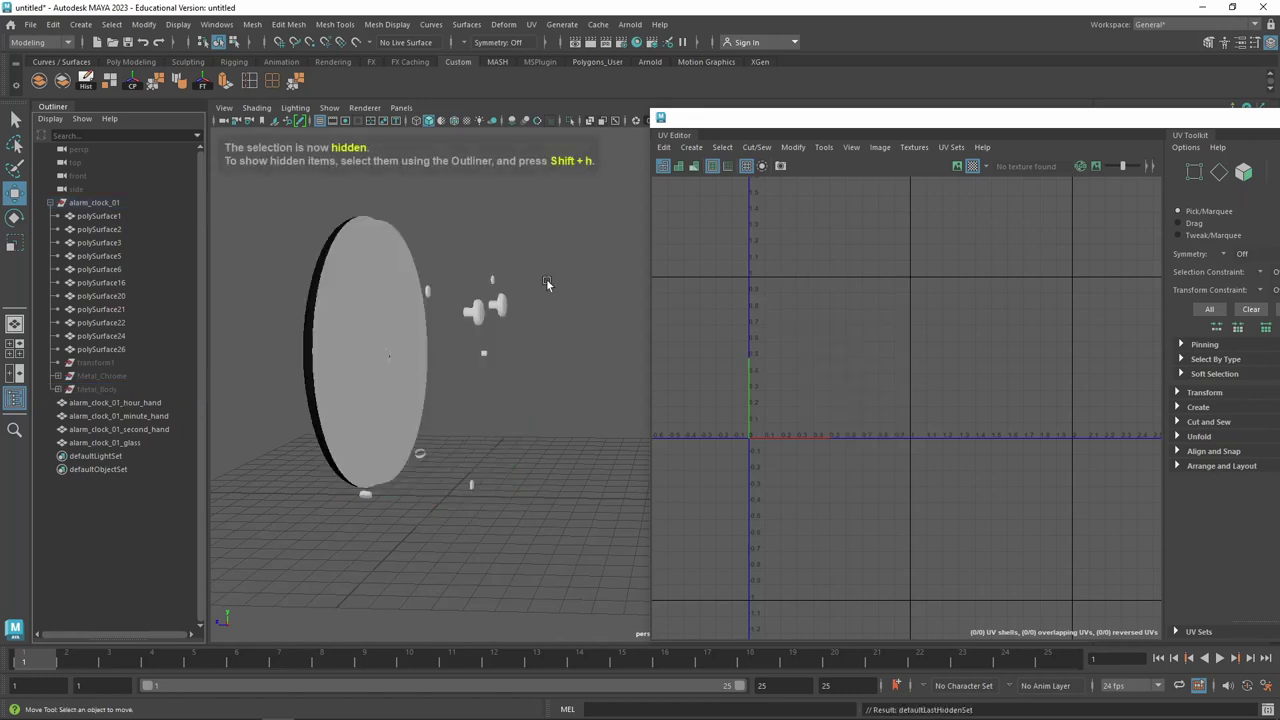
pyautogui.moveTo(517, 282)
pyautogui.keyDown('alt'); pyautogui.mouseDown()
pyautogui.moveTo(490, 275)
pyautogui.moveTo(533, 245)
pyautogui.mouseUp(); pyautogui.keyUp('alt')
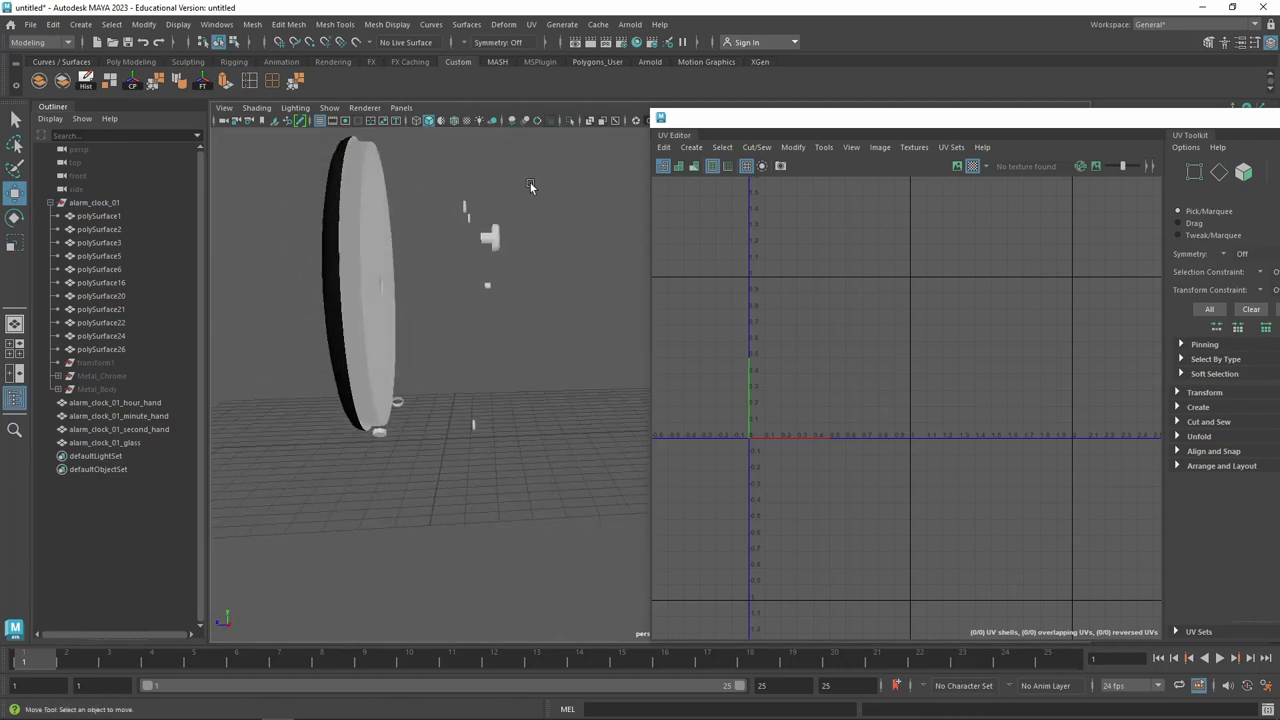
pyautogui.moveTo(532, 183); pyautogui.dragTo(452, 450)
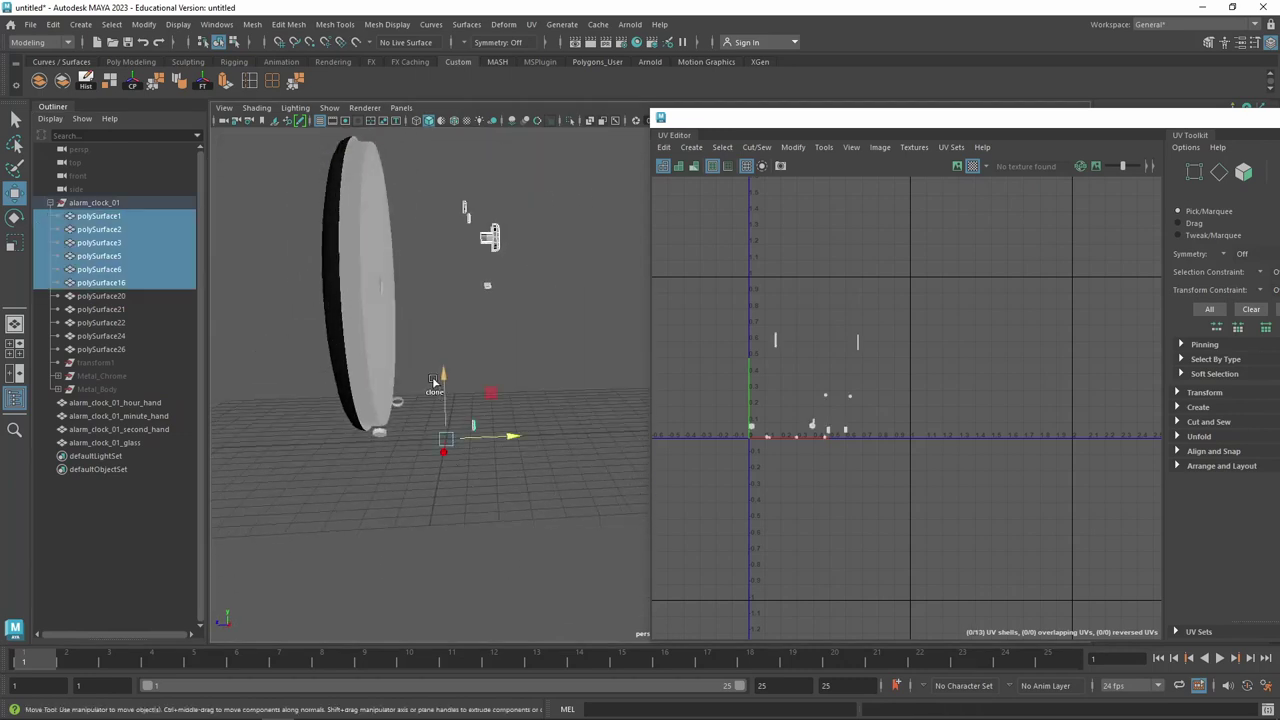
pyautogui.keyDown('shift'); pyautogui.click(388, 441); pyautogui.keyUp('shift')
pyautogui.keyDown('shift'); pyautogui.click(381, 435); pyautogui.keyUp('shift')
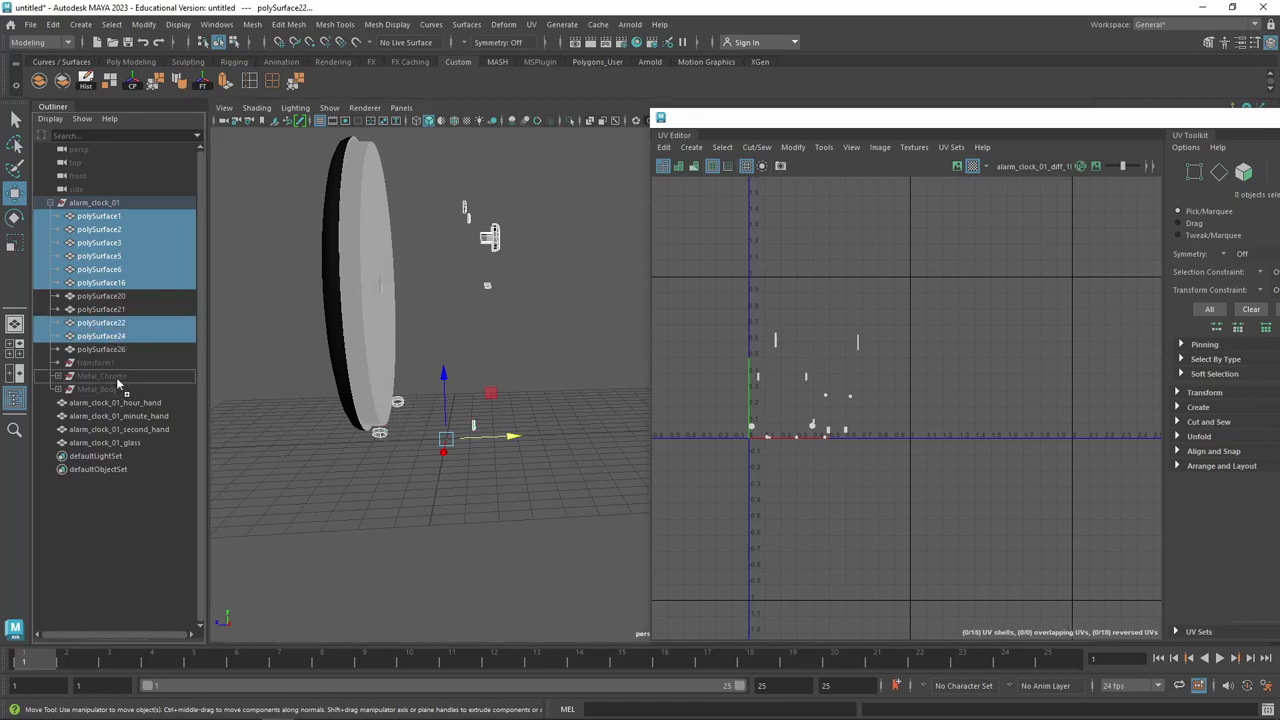
pyautogui.press('Delete')
pyautogui.click(458, 270)
pyautogui.keyDown('alt'); pyautogui.moveTo(460, 266); pyautogui.dragTo(449, 329); pyautogui.keyUp('alt')
pyautogui.moveTo(449, 329)
pyautogui.keyDown('alt'); pyautogui.mouseDown(button='right')
pyautogui.moveTo(491, 318)
pyautogui.moveTo(493, 336)
pyautogui.mouseUp(button='right'); pyautogui.keyUp('alt')
pyautogui.click(432, 328)
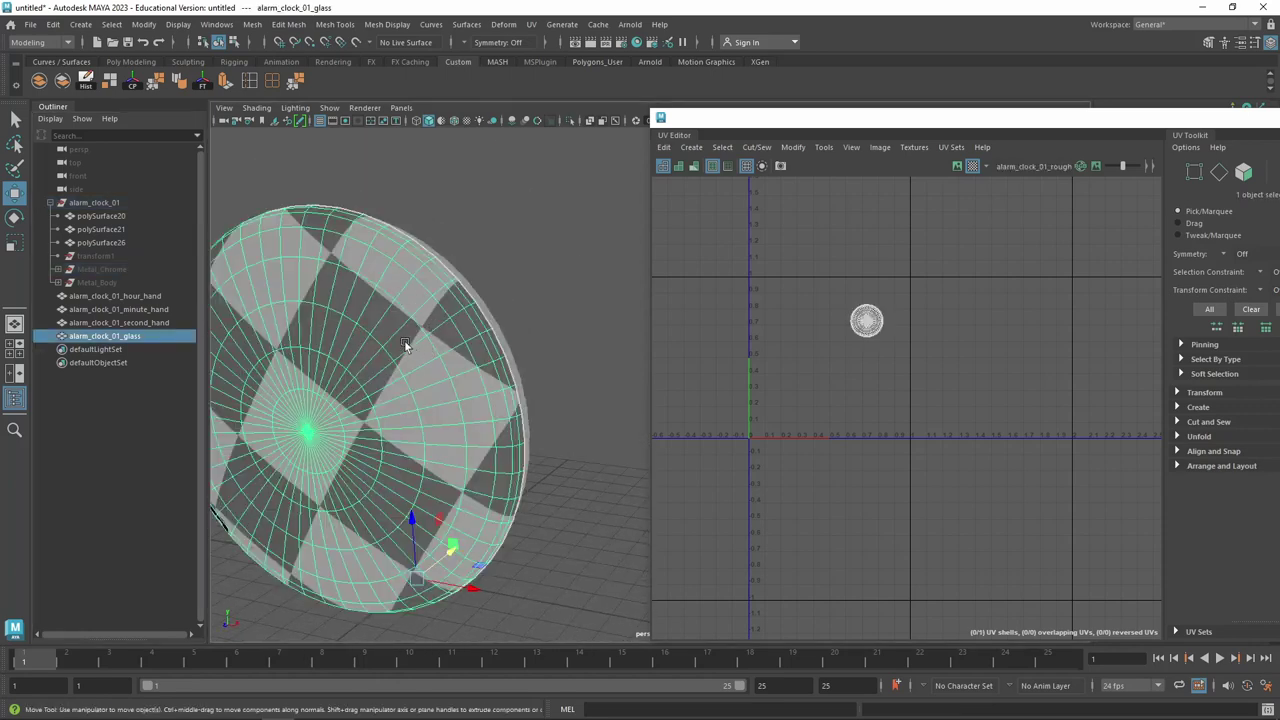
pyautogui.doubleClick(120, 337)
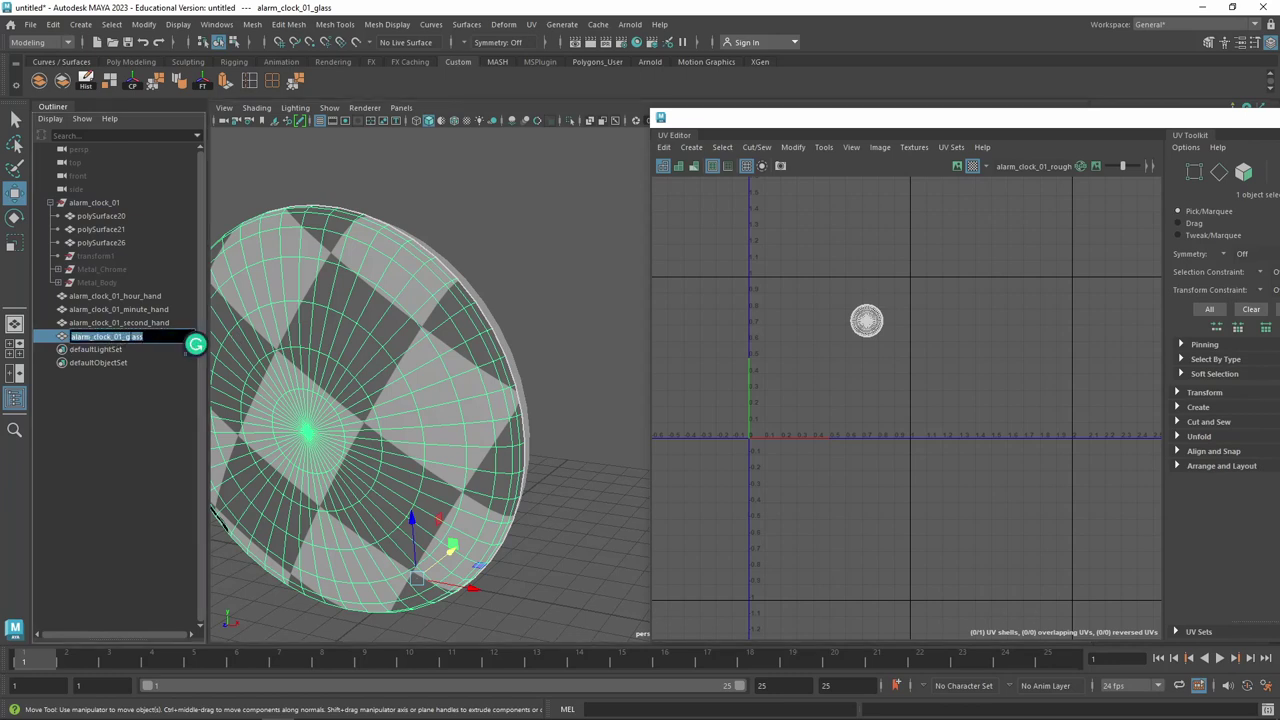
pyautogui.click(123, 339)
pyautogui.click(131, 324)
pyautogui.click(131, 336)
pyautogui.click(152, 323)
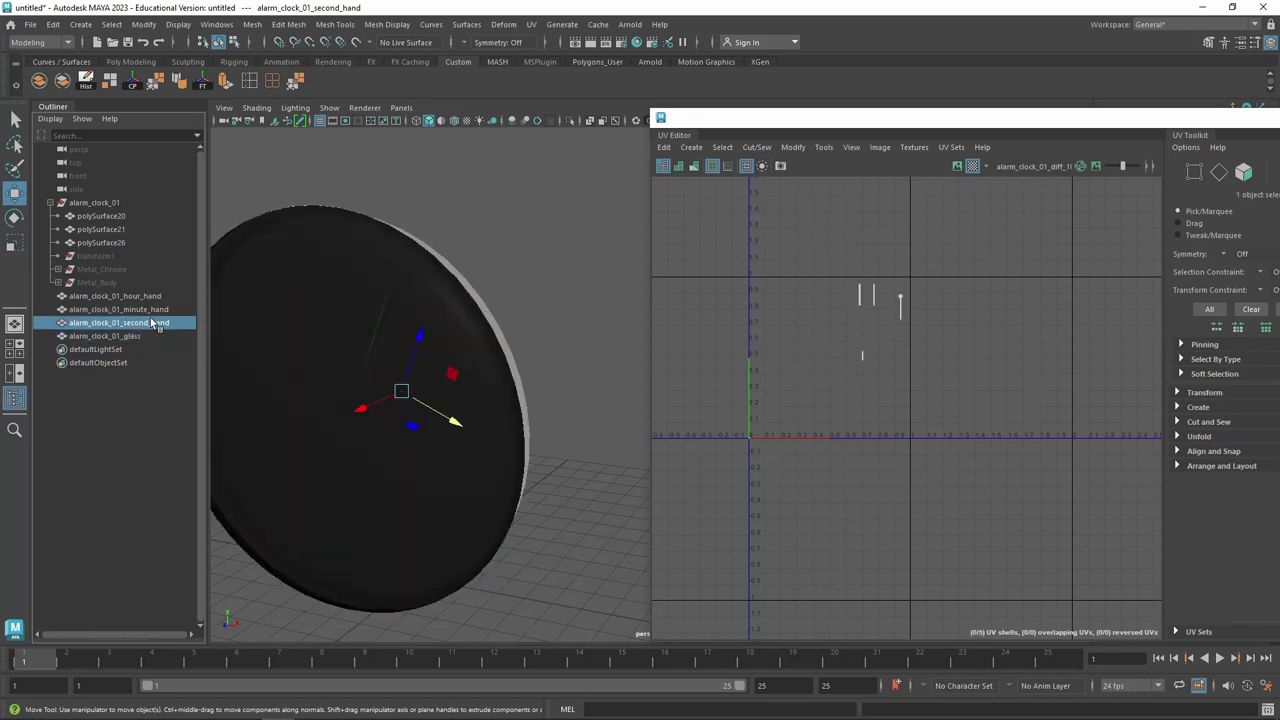
pyautogui.keyDown('alt'); pyautogui.moveTo(462, 302); pyautogui.dragTo(380, 262); pyautogui.keyUp('alt')
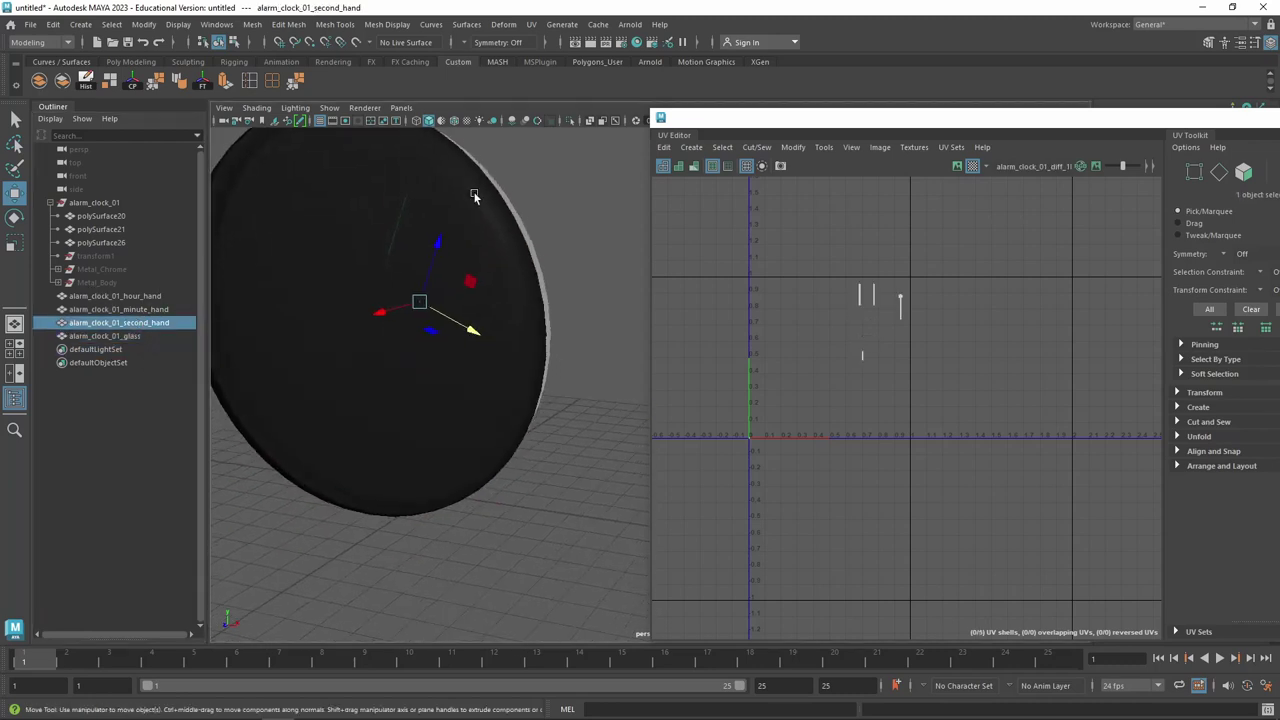
pyautogui.click(117, 217)
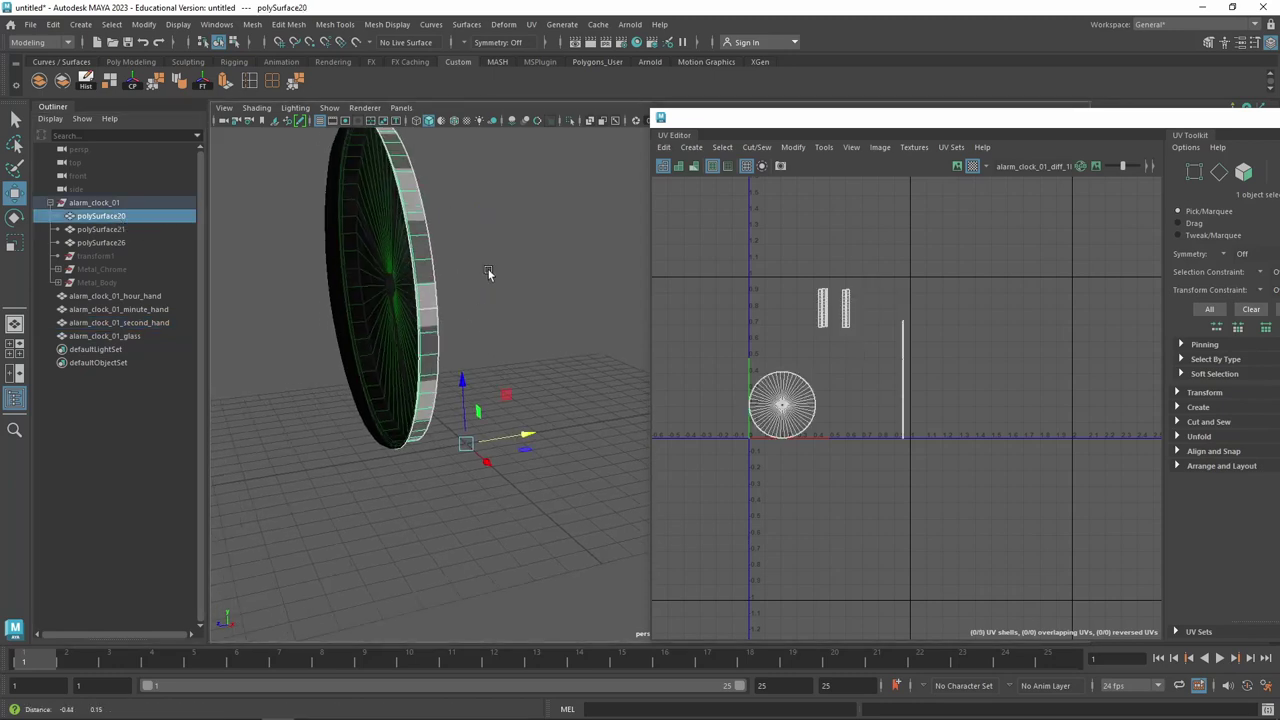
pyautogui.keyDown('alt'); pyautogui.moveTo(400, 285); pyautogui.dragTo(477, 292); pyautogui.keyUp('alt')
pyautogui.click(124, 230)
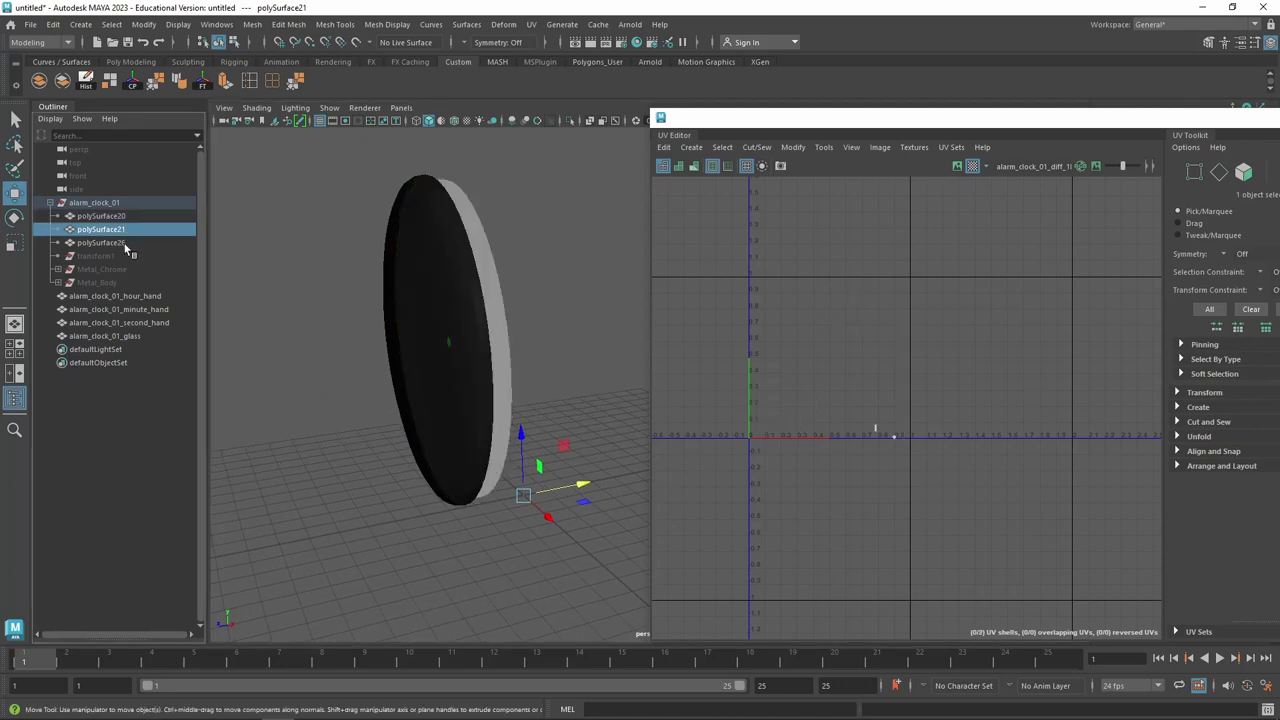
pyautogui.press('f')
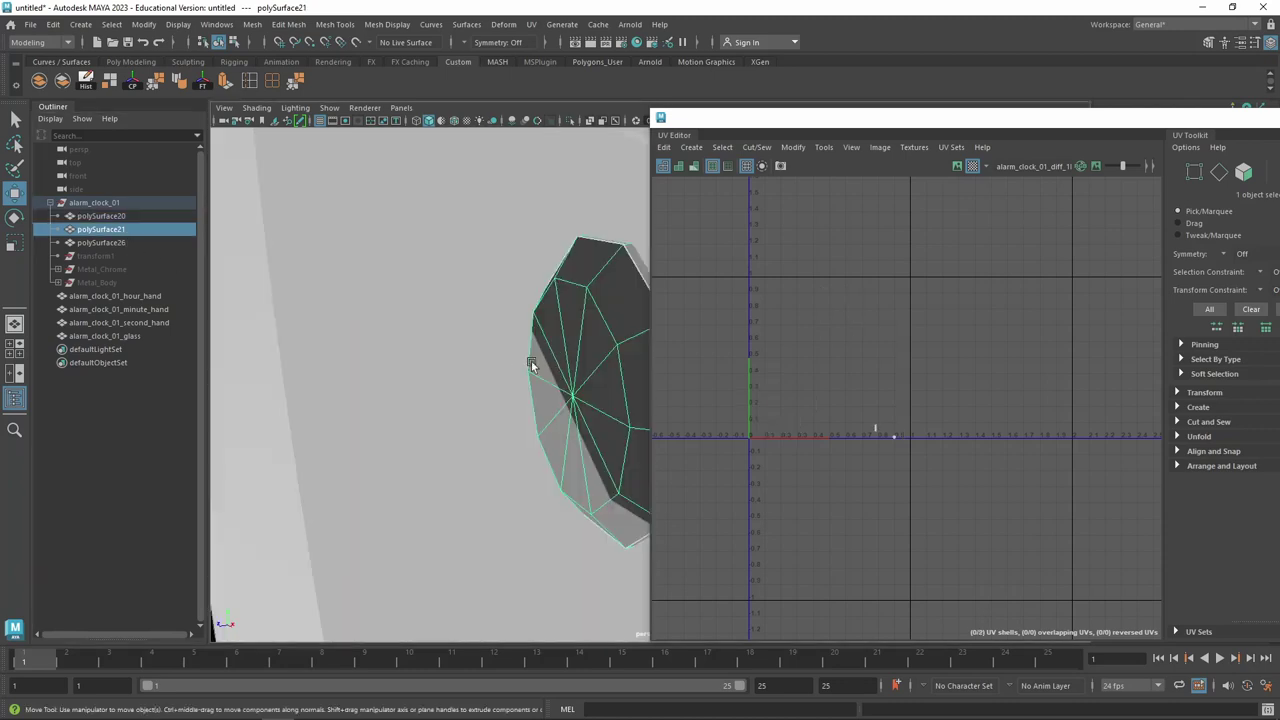
pyautogui.keyDown('alt'); pyautogui.moveTo(514, 363); pyautogui.dragTo(357, 366, button='right'); pyautogui.keyUp('alt')
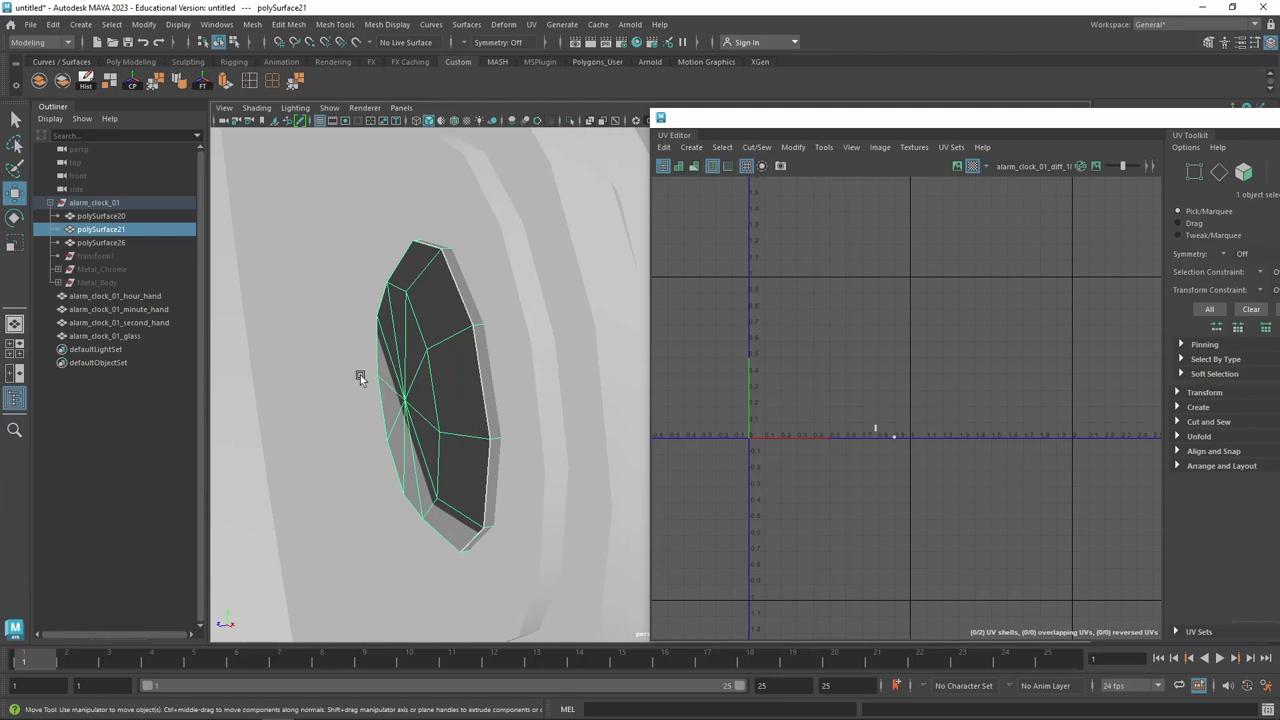
pyautogui.moveTo(360, 371)
pyautogui.keyDown('alt'); pyautogui.mouseDown()
pyautogui.moveTo(442, 372)
pyautogui.moveTo(352, 400)
pyautogui.moveTo(460, 423)
pyautogui.mouseUp(); pyautogui.keyUp('alt')
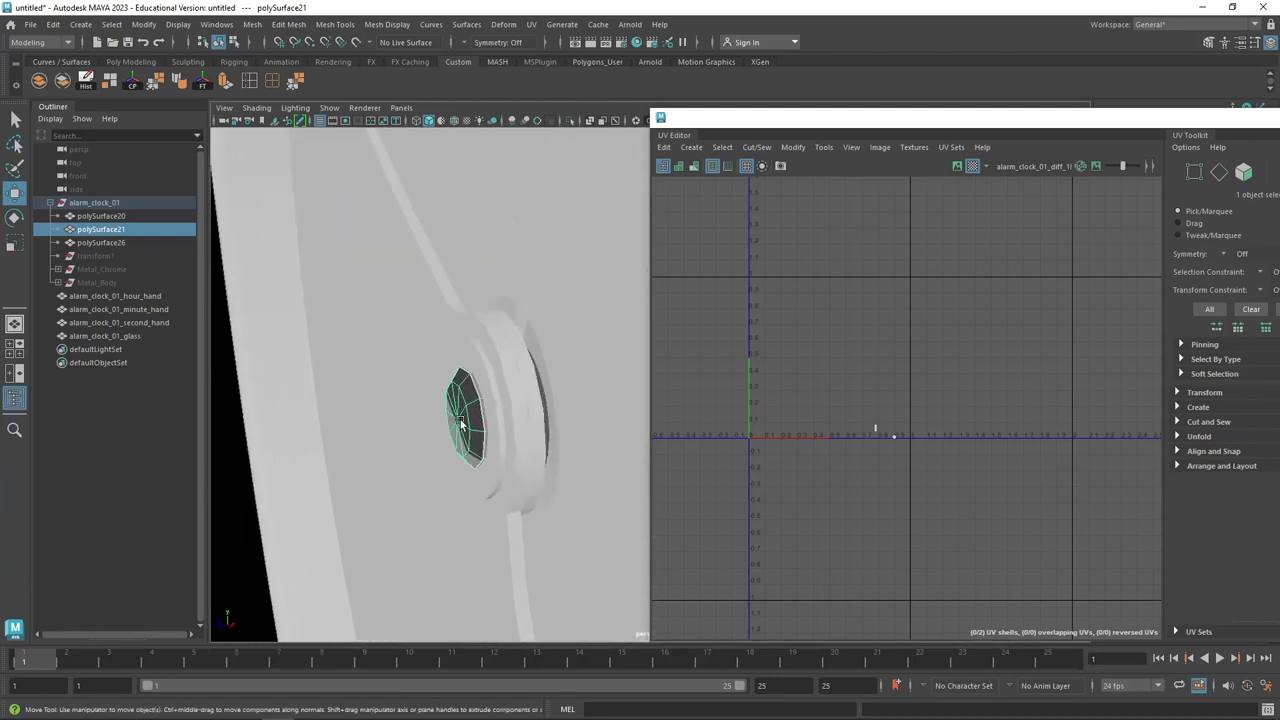
pyautogui.click(489, 361)
pyautogui.click(505, 360)
pyautogui.click(525, 360)
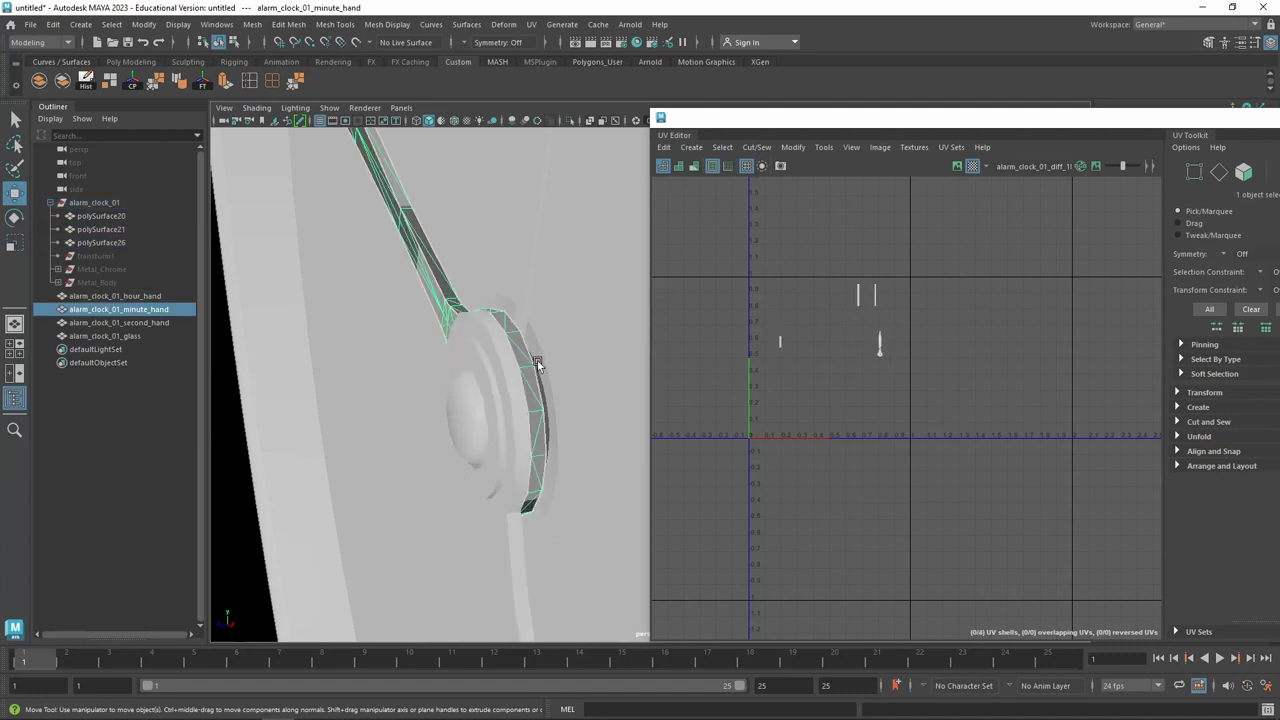
pyautogui.click(545, 364)
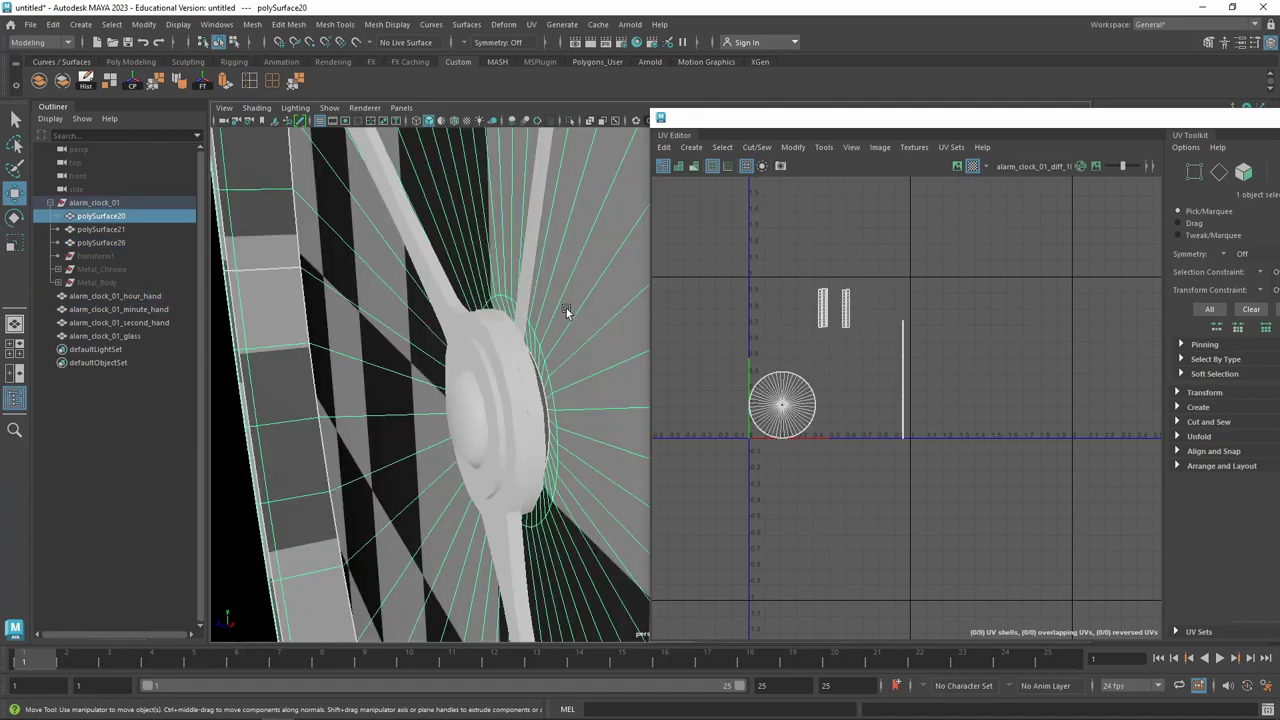
# Rename polySurface20 to Clock_Face, hide it, and orbit to view the remaining hands
pyautogui.doubleClick(100, 216)
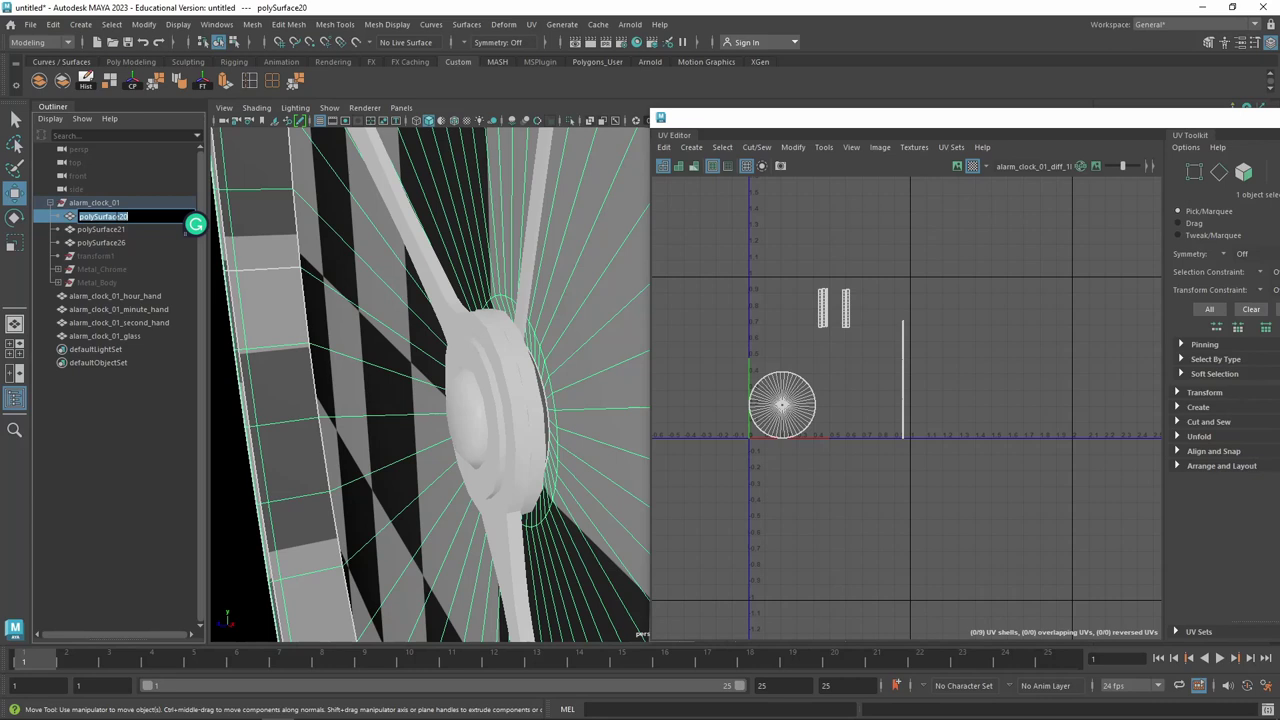
pyautogui.write('H')
pyautogui.write('lock')
pyautogui.write('_Face')
pyautogui.press('Return')
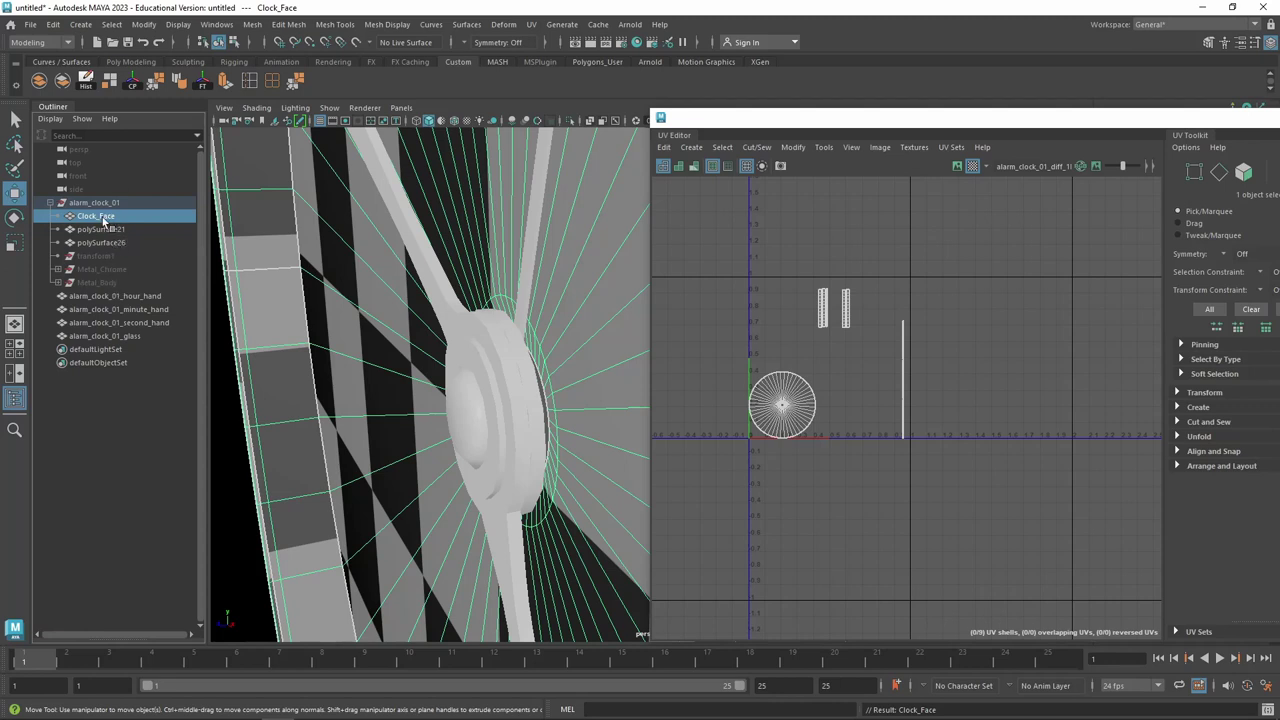
pyautogui.hotkey('ctrl', 'h')
pyautogui.scroll(5, 371, 380)
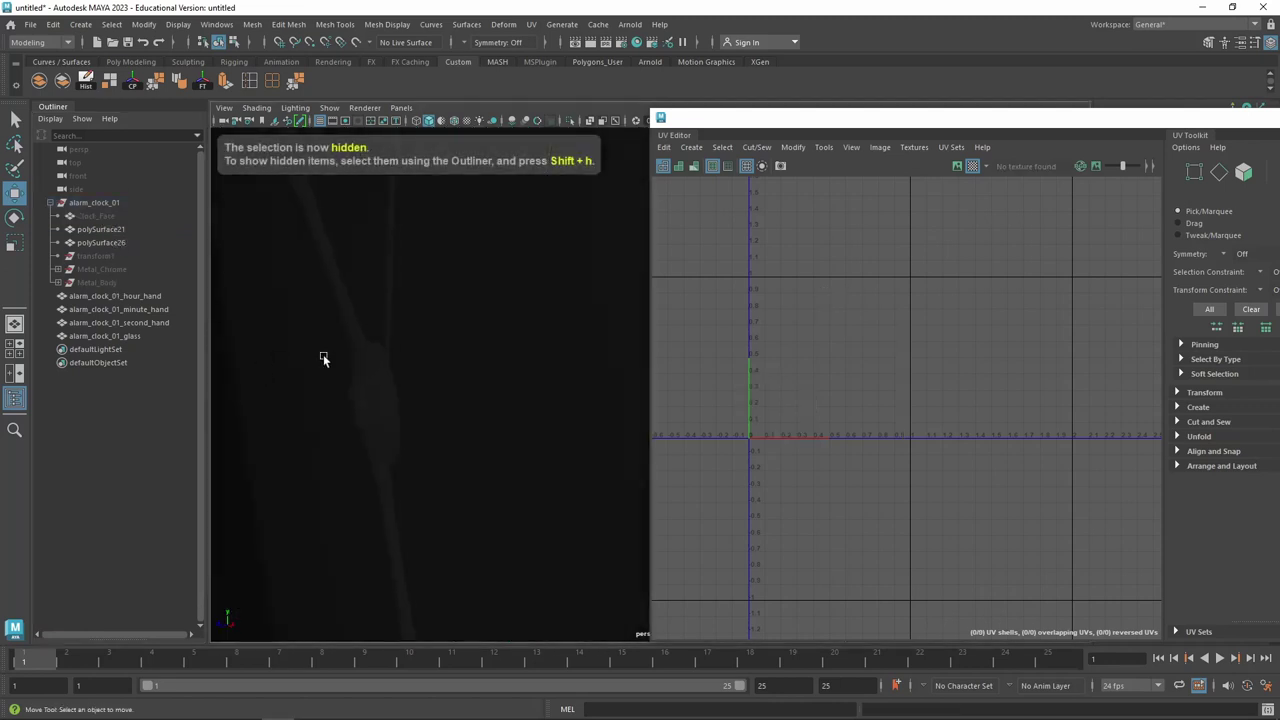
pyautogui.scroll(-5, 322, 358)
pyautogui.moveTo(437, 363)
pyautogui.keyDown('alt'); pyautogui.mouseDown()
pyautogui.moveTo(314, 355)
pyautogui.moveTo(391, 378)
pyautogui.moveTo(466, 377)
pyautogui.moveTo(363, 420)
pyautogui.mouseUp(); pyautogui.keyUp('alt')
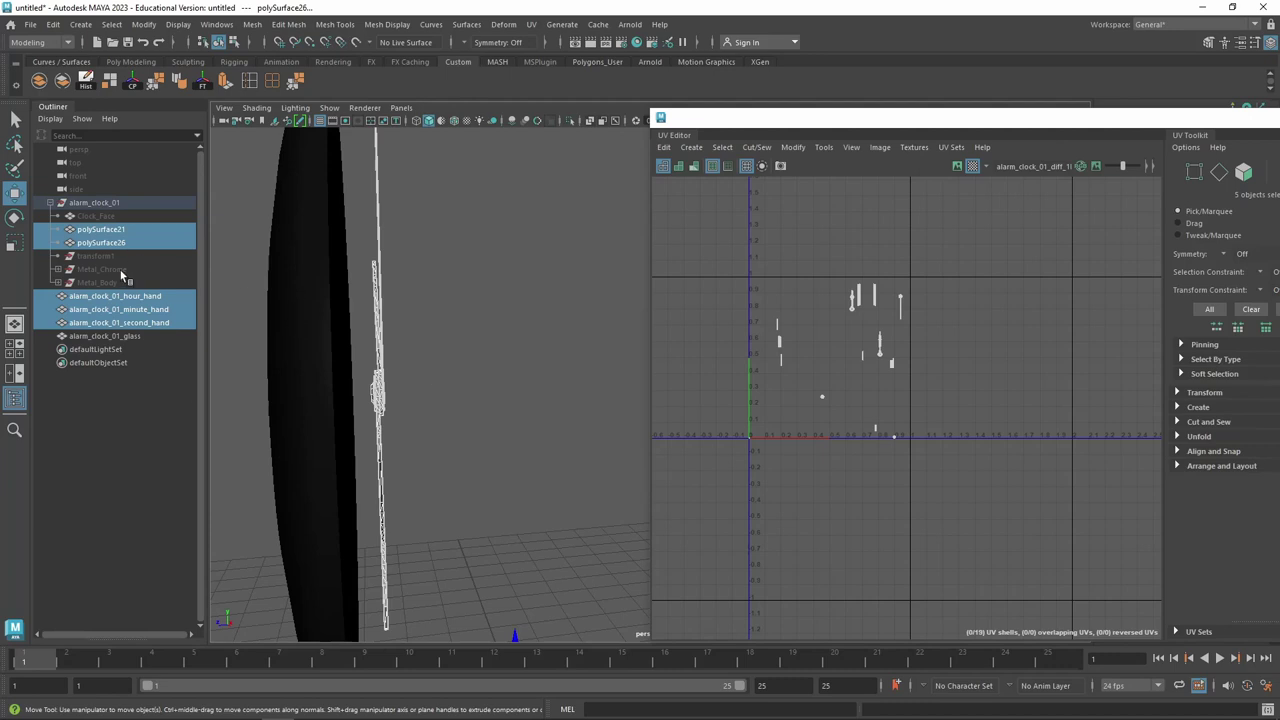
# Group the selected hand pieces as Clock_Arm and hide the group
pyautogui.hotkey('ctrl', 'g')
pyautogui.doubleClick(84, 285)
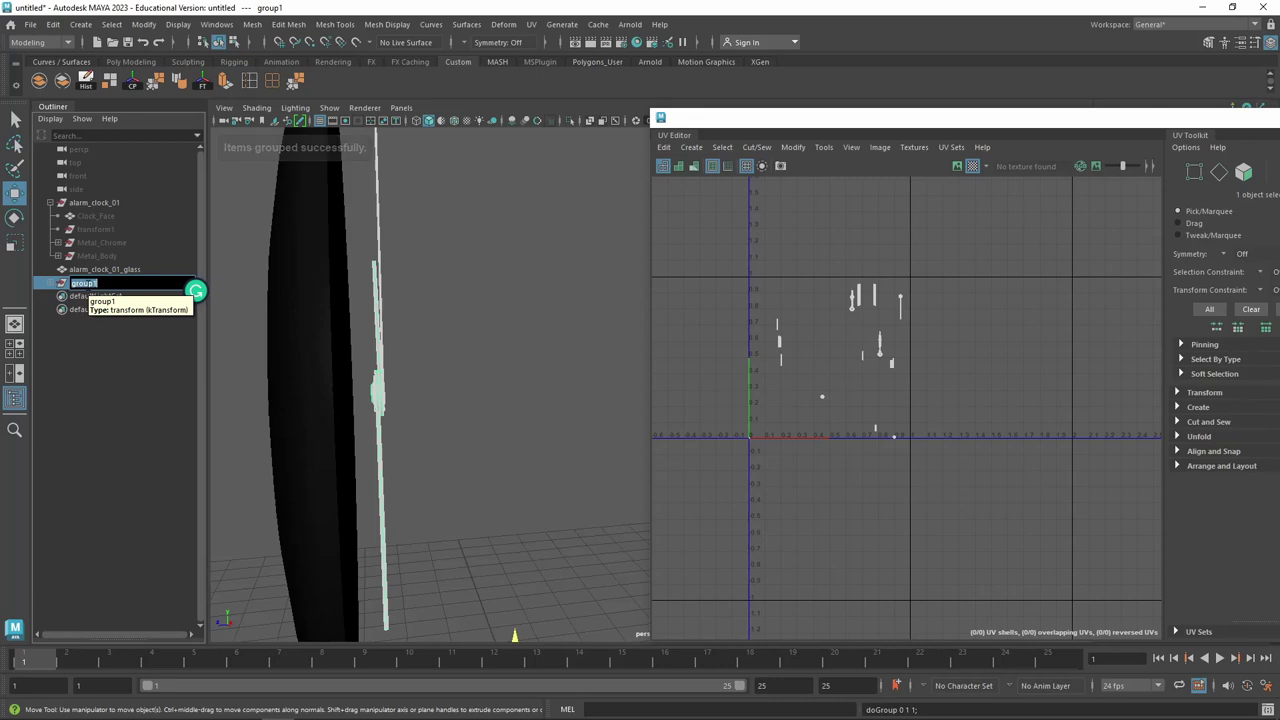
pyautogui.write('Clock_')
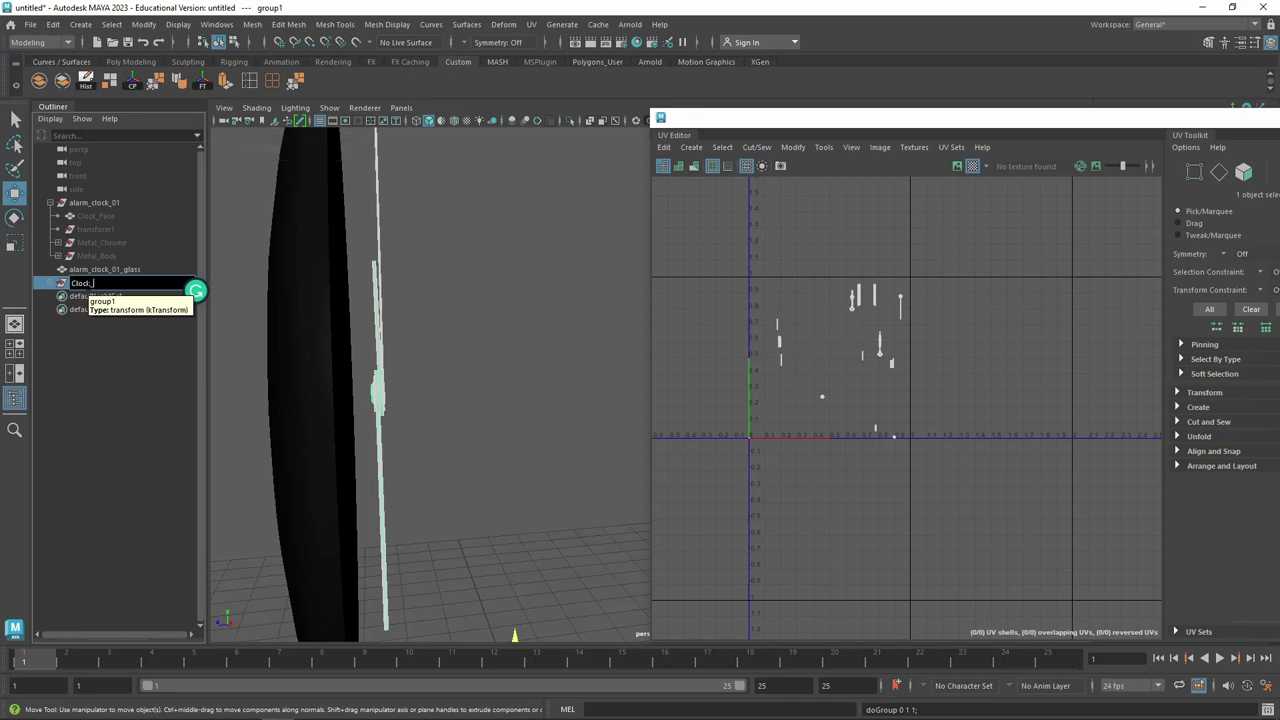
pyautogui.write('Arm')
pyautogui.press('Return')
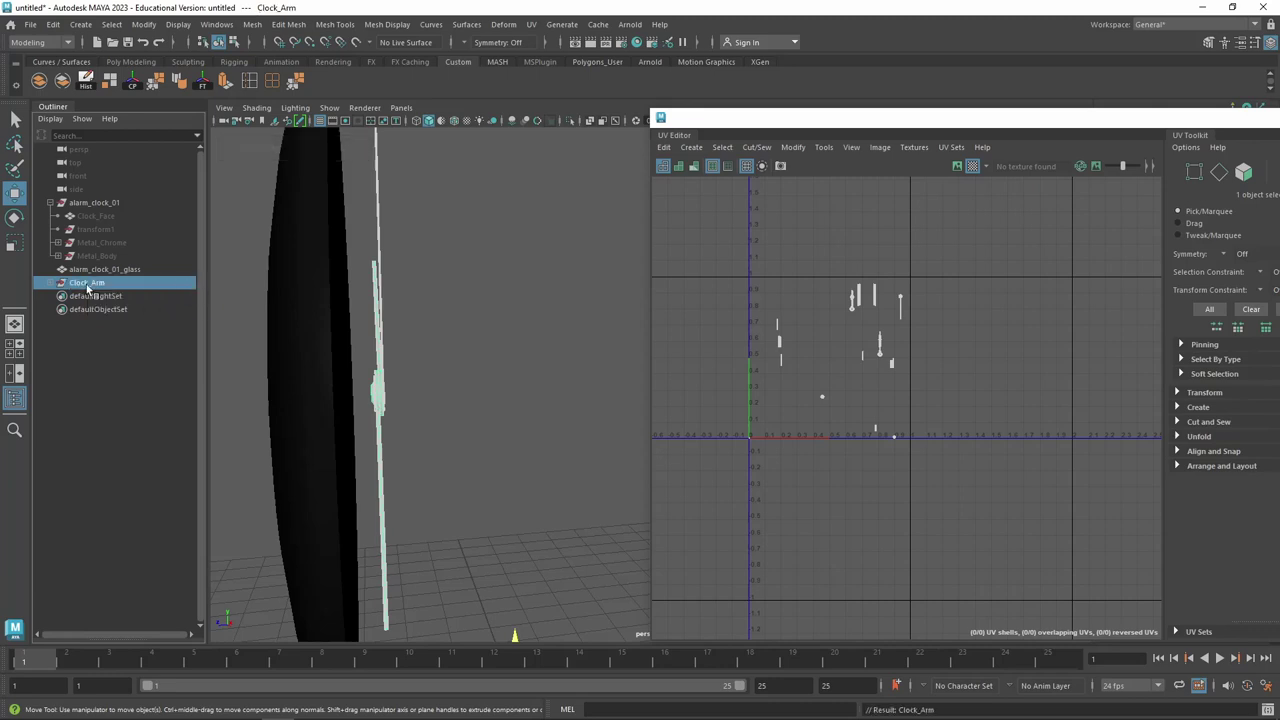
pyautogui.hotkey('ctrl', 'h')
# Rename the glass disc mesh alarm_clock_01_glass to Clock_Glass
pyautogui.press('f')
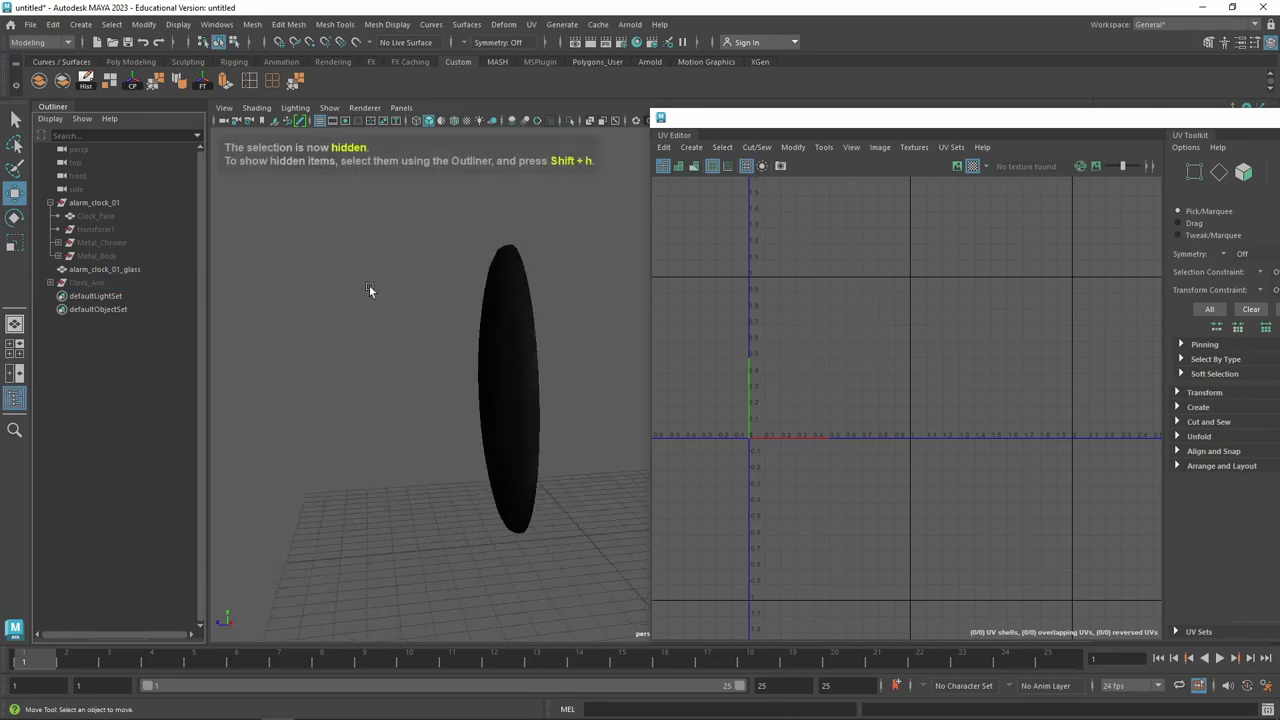
pyautogui.click(498, 332)
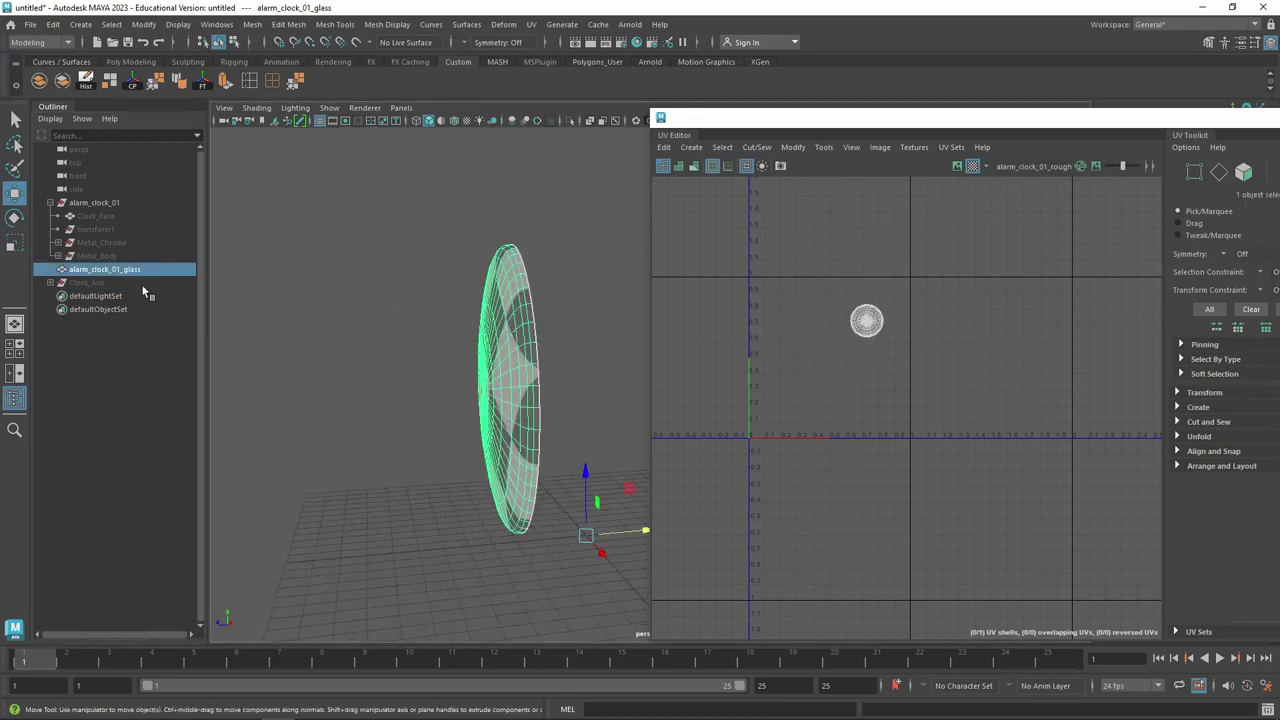
pyautogui.doubleClick(120, 269)
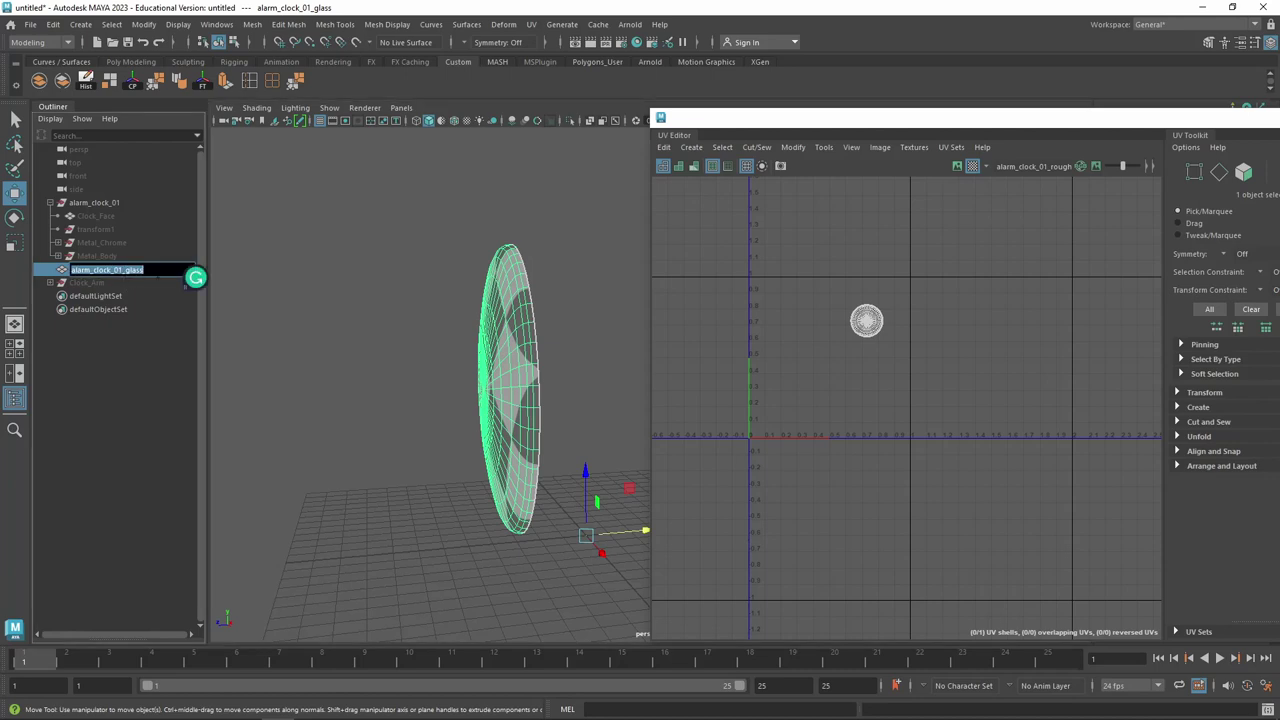
pyautogui.press('BackSpace')
pyautogui.write('Clock_')
pyautogui.write('Gla')
pyautogui.press('Return')
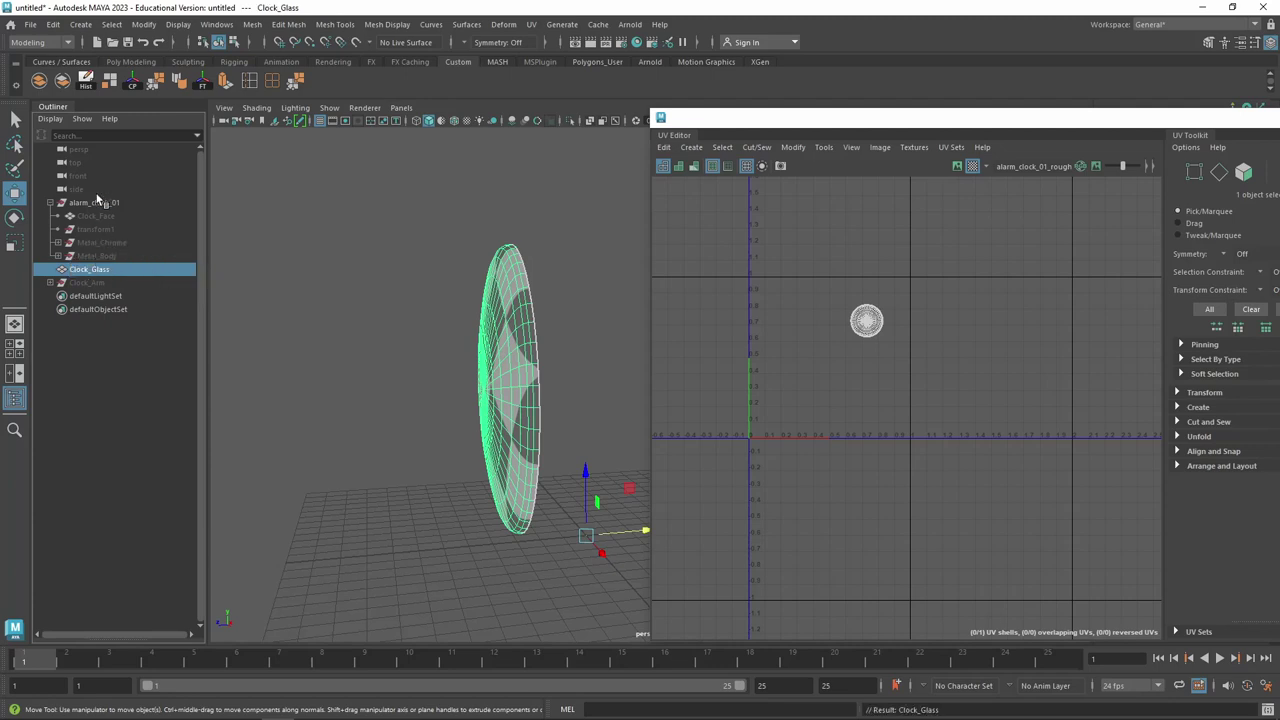
pyautogui.click(88, 284)
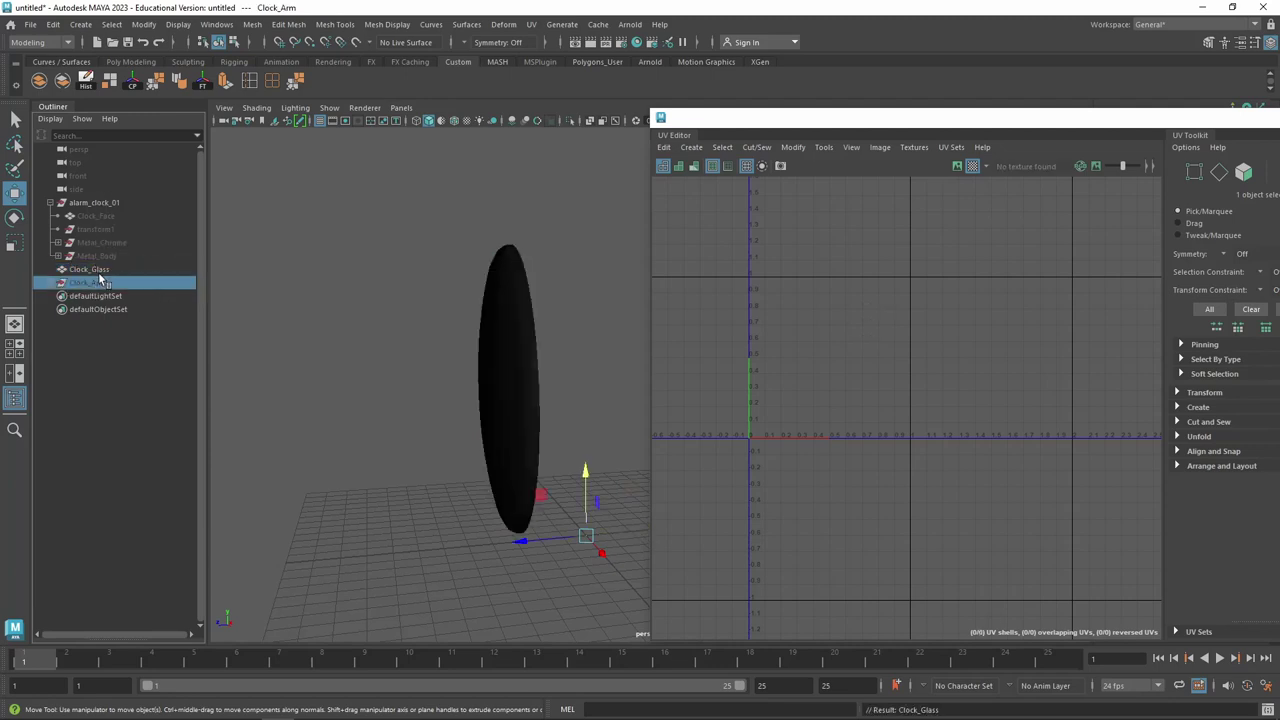
# Rename the alarm_clock_01 parent group to Clock
pyautogui.press('Return')
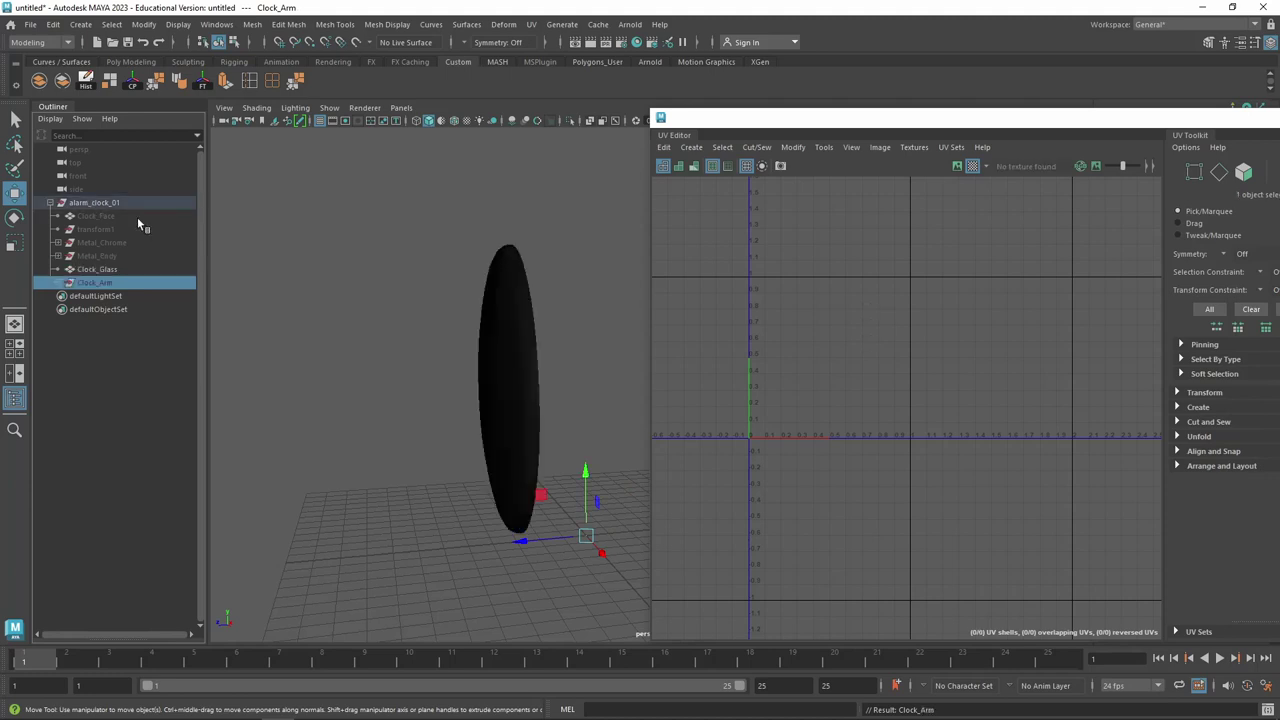
pyautogui.doubleClick(108, 204)
pyautogui.write('A')
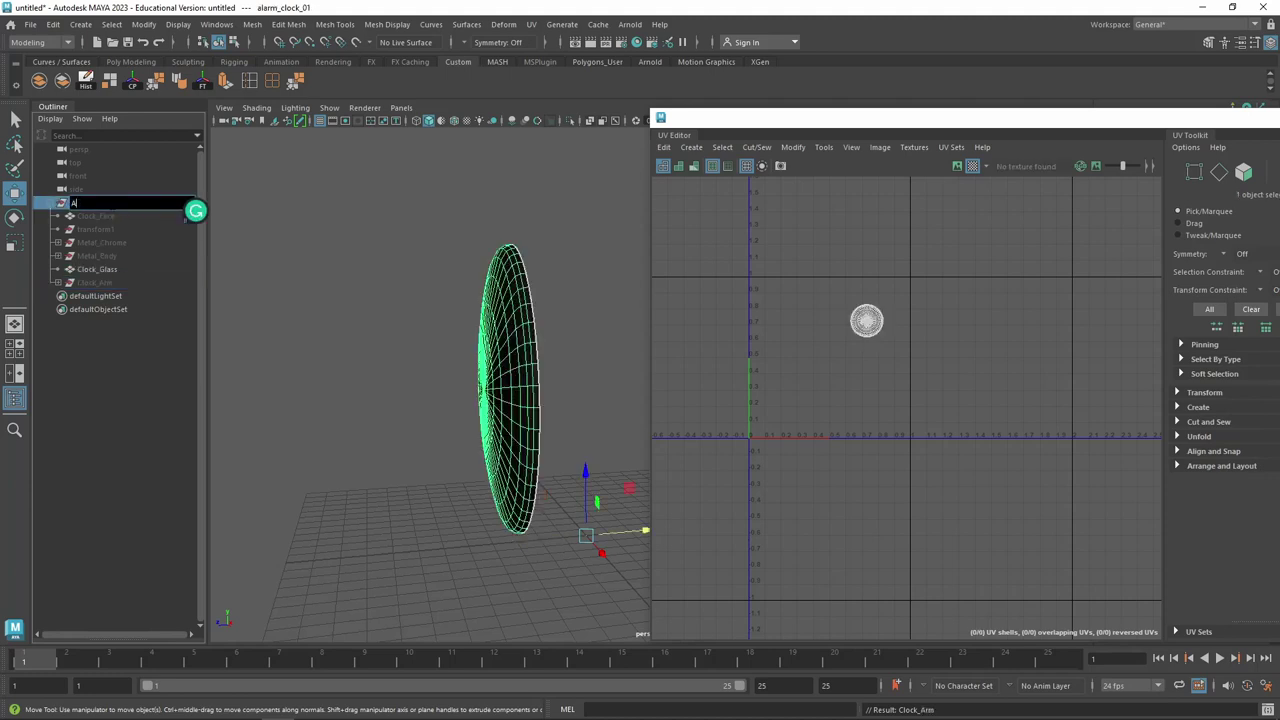
pyautogui.press('BackSpace')
pyautogui.write('Clock')
pyautogui.press('Return')
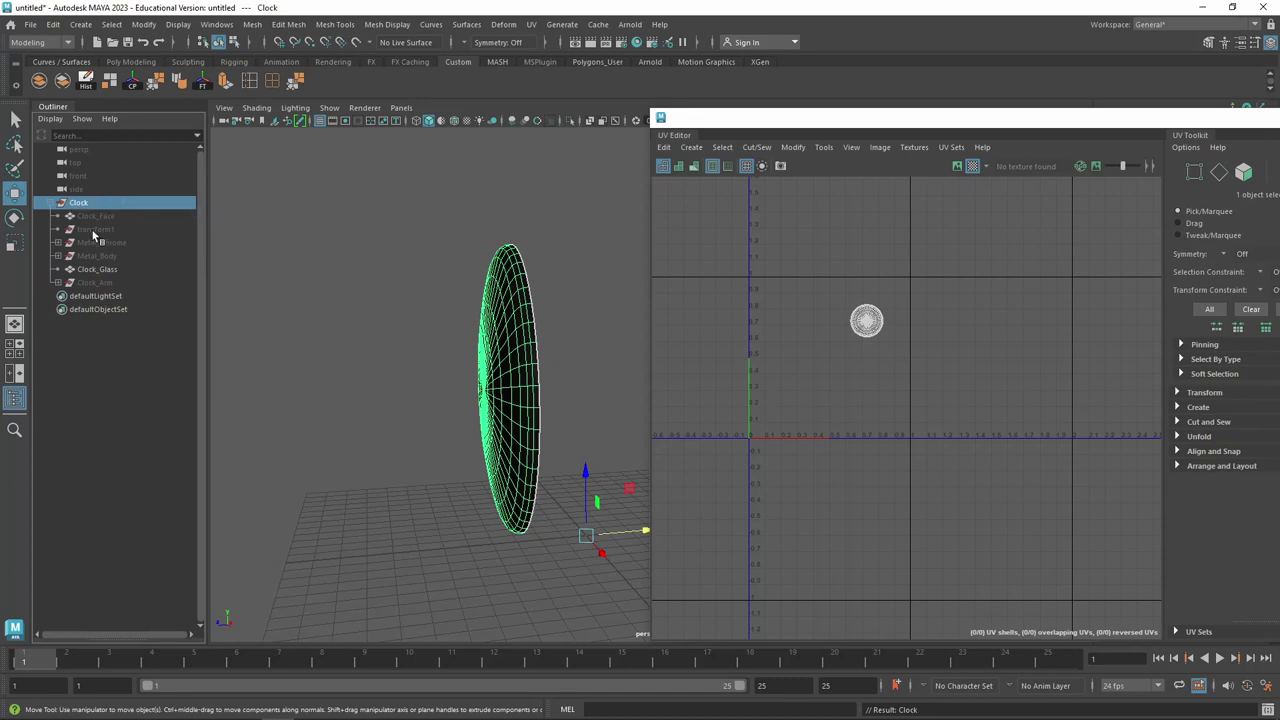
# Hide the Clock_Glass mesh
pyautogui.click(93, 232)
pyautogui.click(94, 204)
pyautogui.click(96, 269)
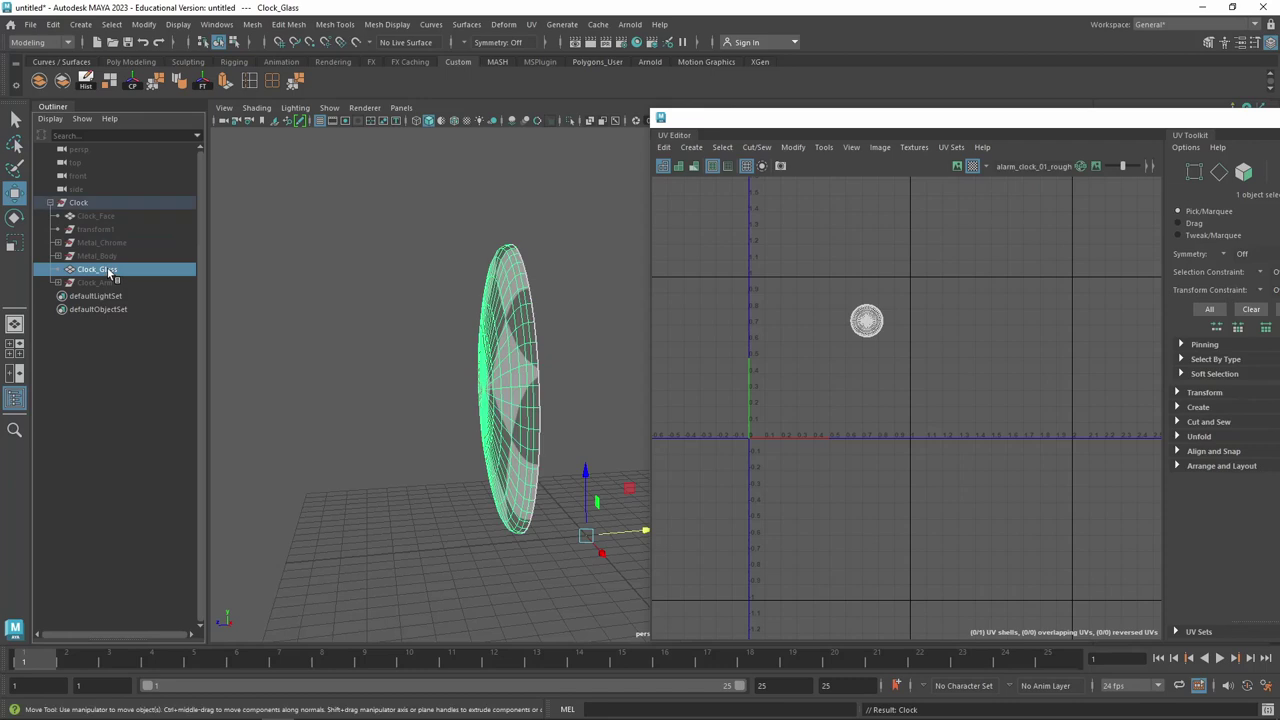
pyautogui.hotkey('ctrl', 'h')
# Delete construction history on all objects from Clock down to Clock_Arm
pyautogui.click(76, 283)
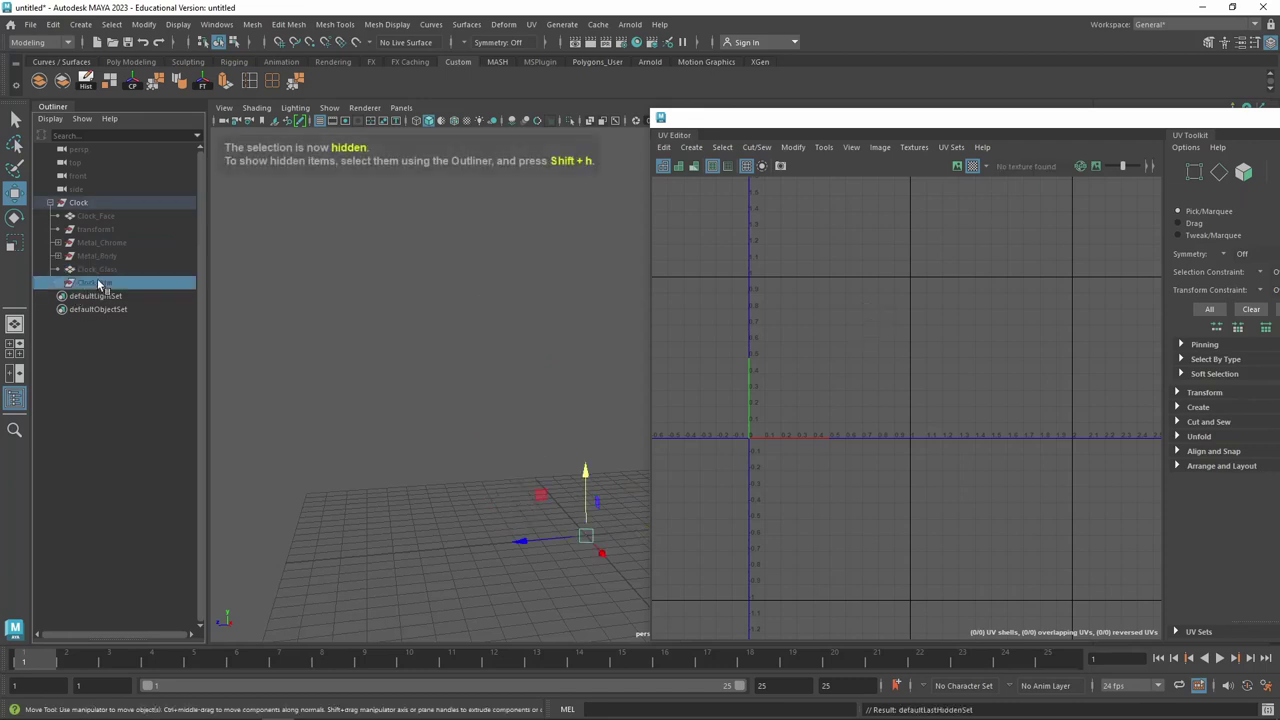
pyautogui.keyDown('shift'); pyautogui.click(92, 204); pyautogui.keyUp('shift')
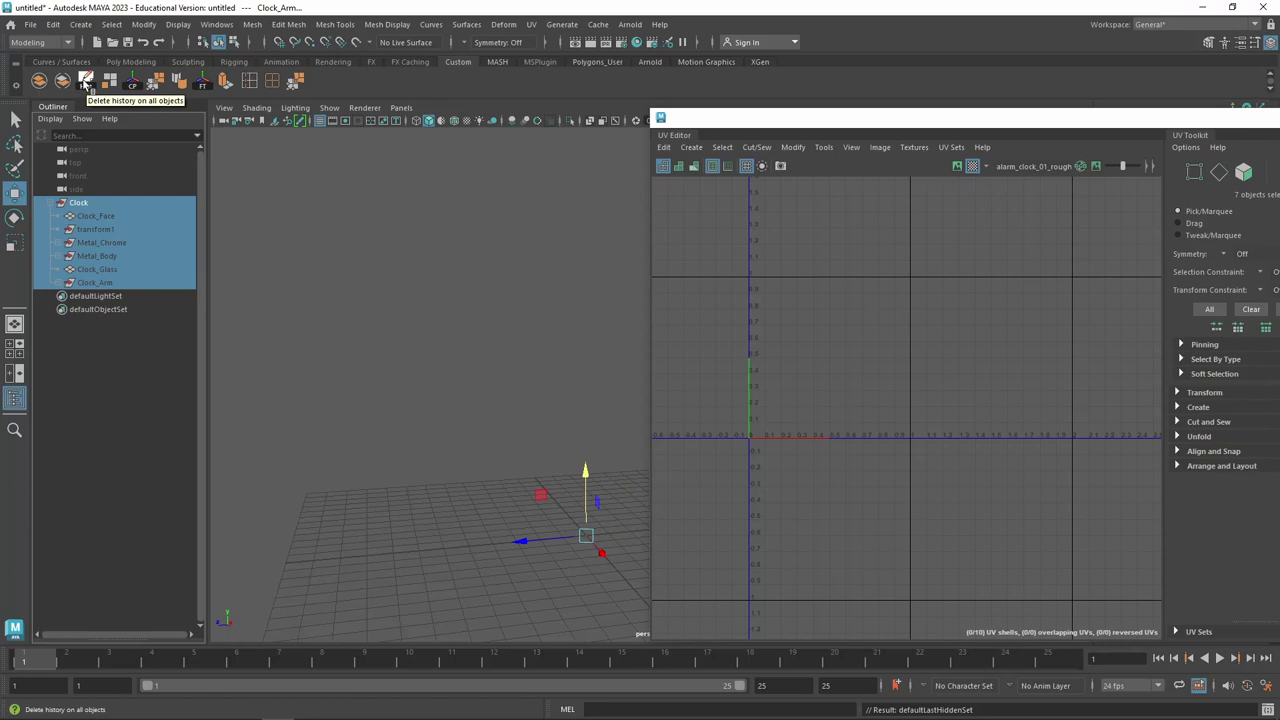
pyautogui.click(88, 84)
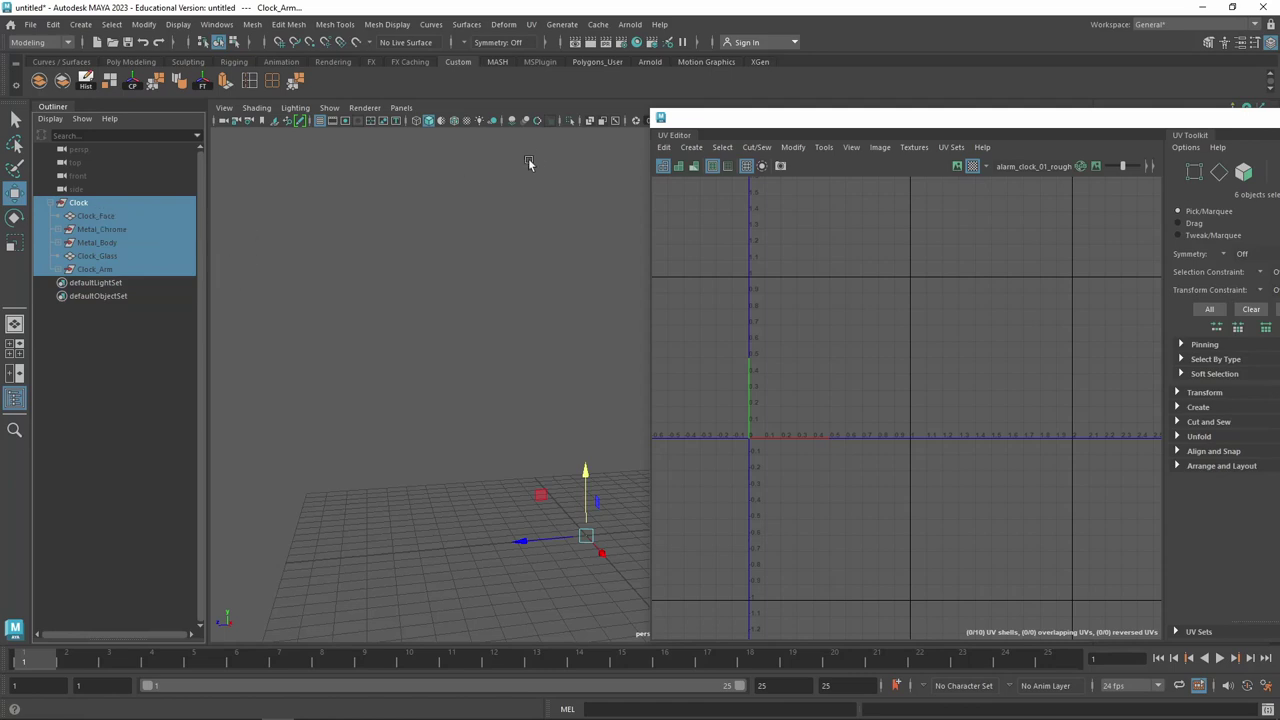
# Unhide all the clock meshes, frame the clock, and select only Clock_Face
pyautogui.click(103, 224)
pyautogui.keyDown('shift'); pyautogui.click(128, 270); pyautogui.keyUp('shift')
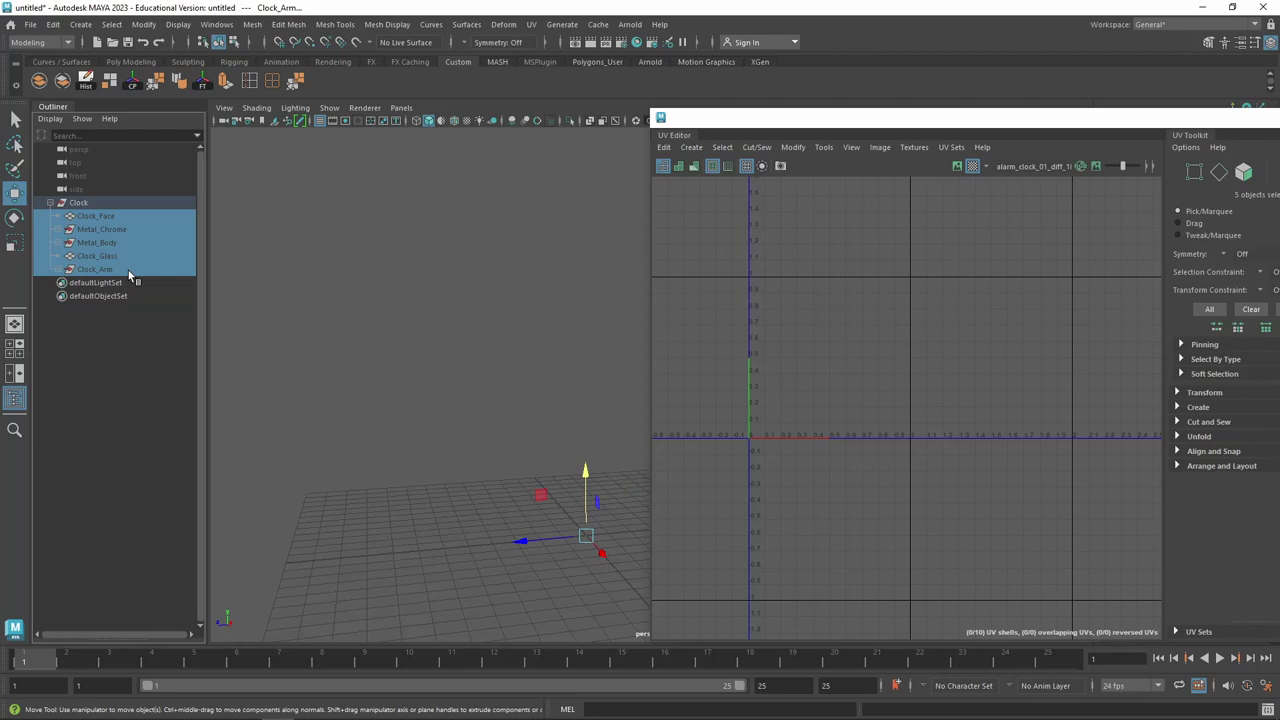
pyautogui.hotkey('shift', 'h')
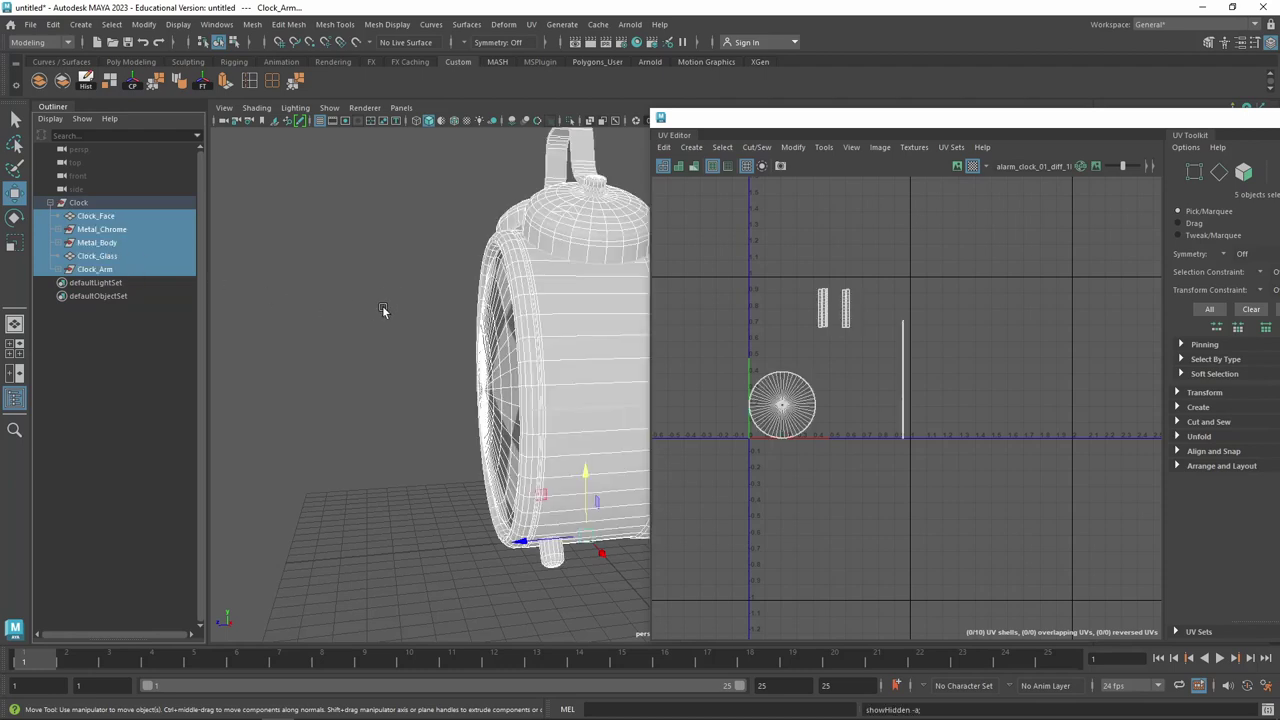
pyautogui.press('f')
pyautogui.keyDown('alt'); pyautogui.moveTo(257, 337); pyautogui.dragTo(457, 655); pyautogui.keyUp('alt')
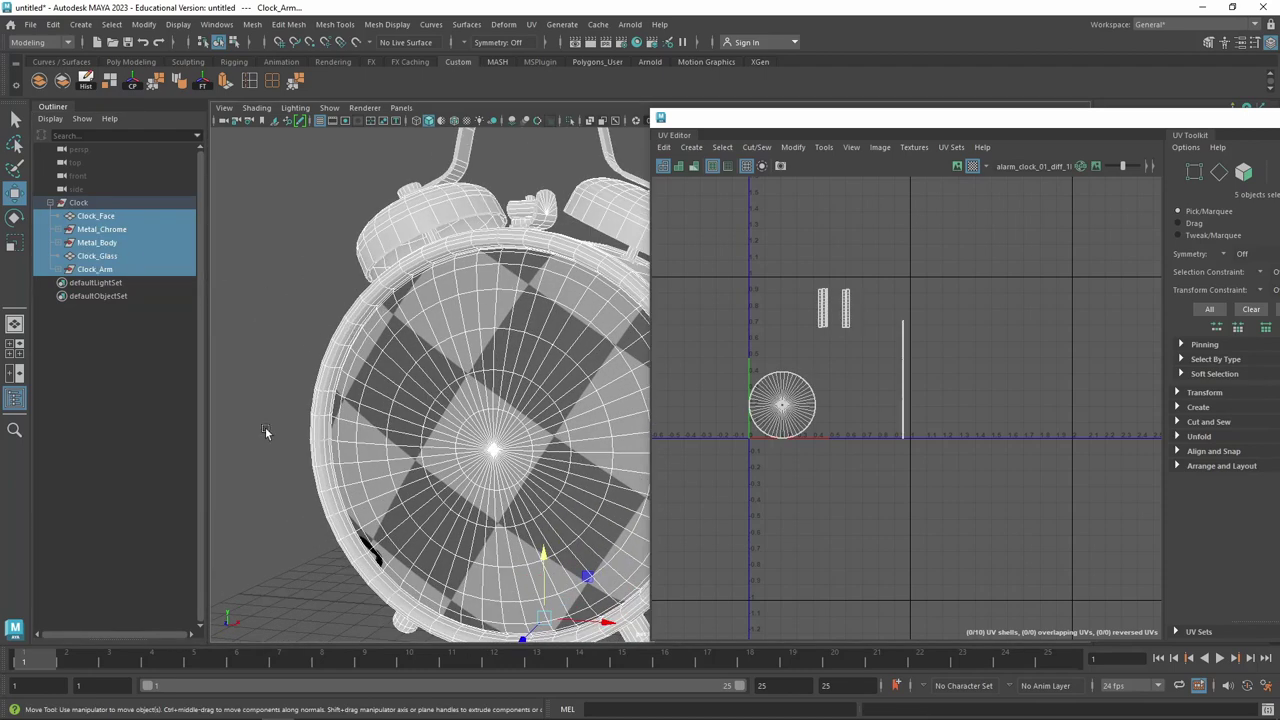
pyautogui.click(100, 216)
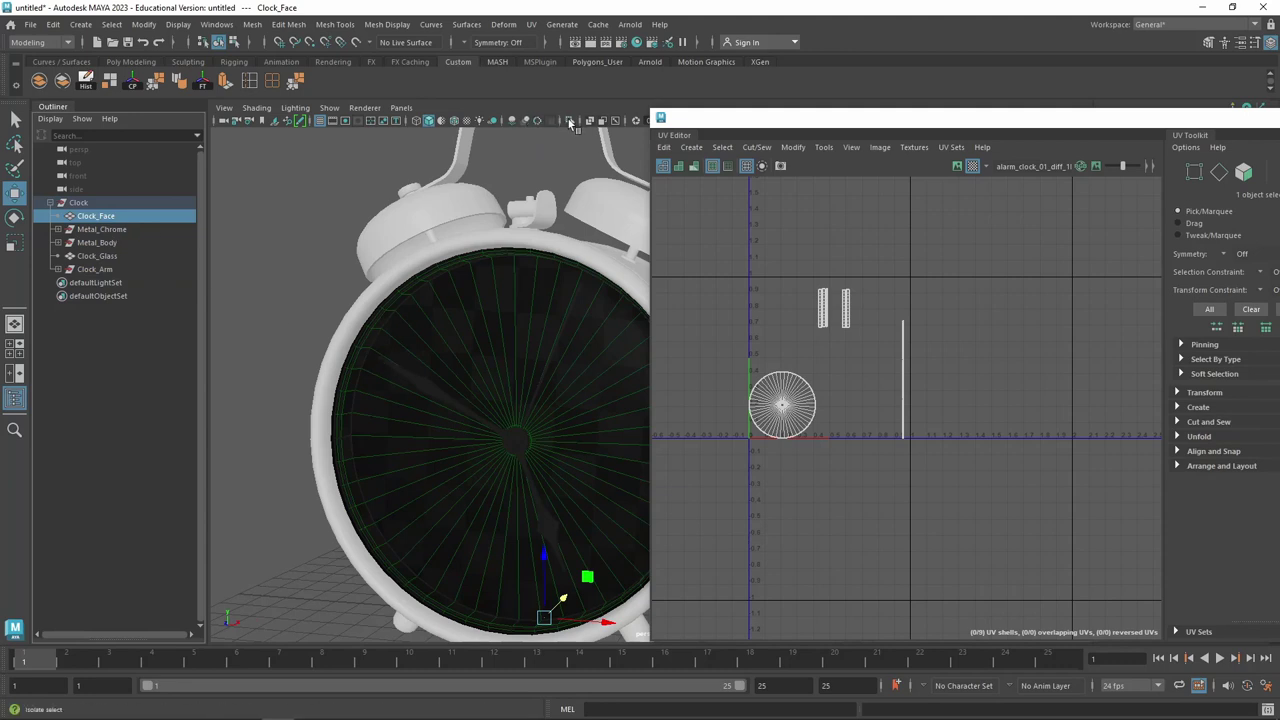
# Isolate Clock_Face in the viewport and frame the disc face-on
pyautogui.click(569, 120)
pyautogui.moveTo(504, 391)
pyautogui.keyDown('alt'); pyautogui.mouseDown(button='middle')
pyautogui.moveTo(337, 272)
pyautogui.moveTo(502, 321)
pyautogui.mouseUp(button='middle'); pyautogui.keyUp('alt')
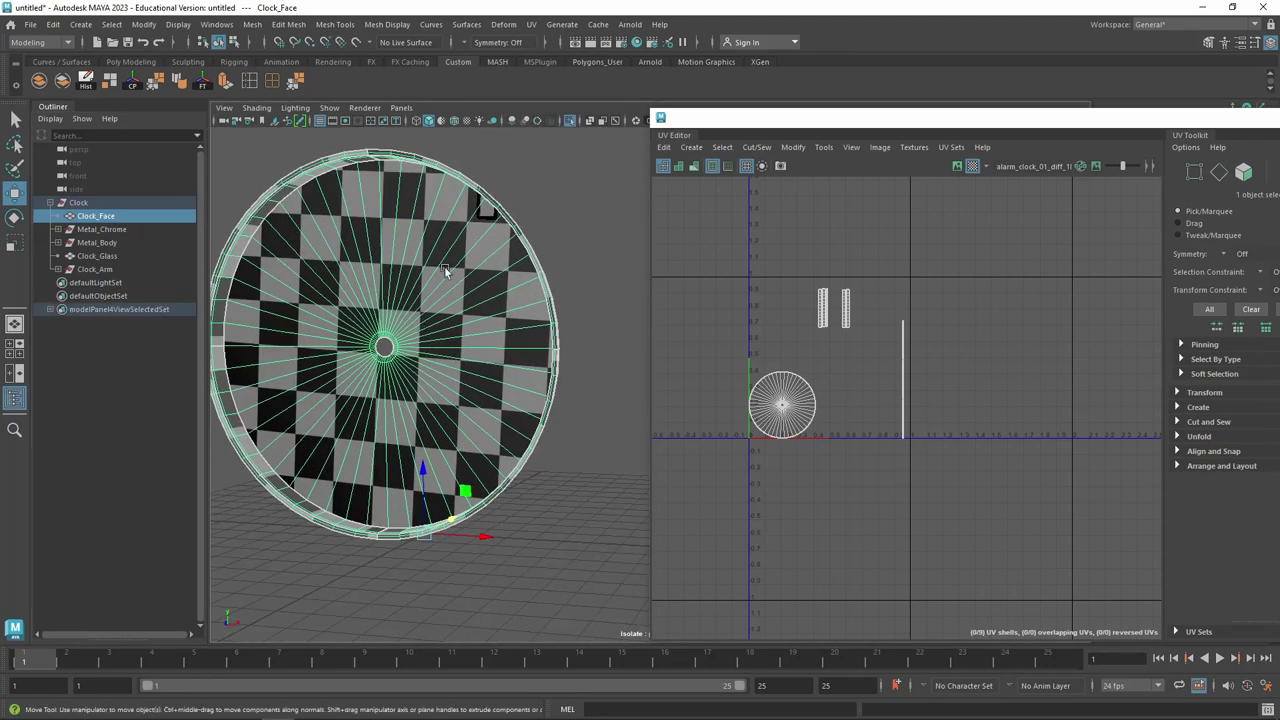
pyautogui.scroll(5, 444, 266)
pyautogui.moveTo(362, 286)
pyautogui.keyDown('alt'); pyautogui.mouseDown()
pyautogui.moveTo(623, 363)
pyautogui.moveTo(480, 342)
pyautogui.mouseUp(); pyautogui.keyUp('alt')
pyautogui.scroll(-5, 420, 358)
pyautogui.scroll(2, 452, 327)
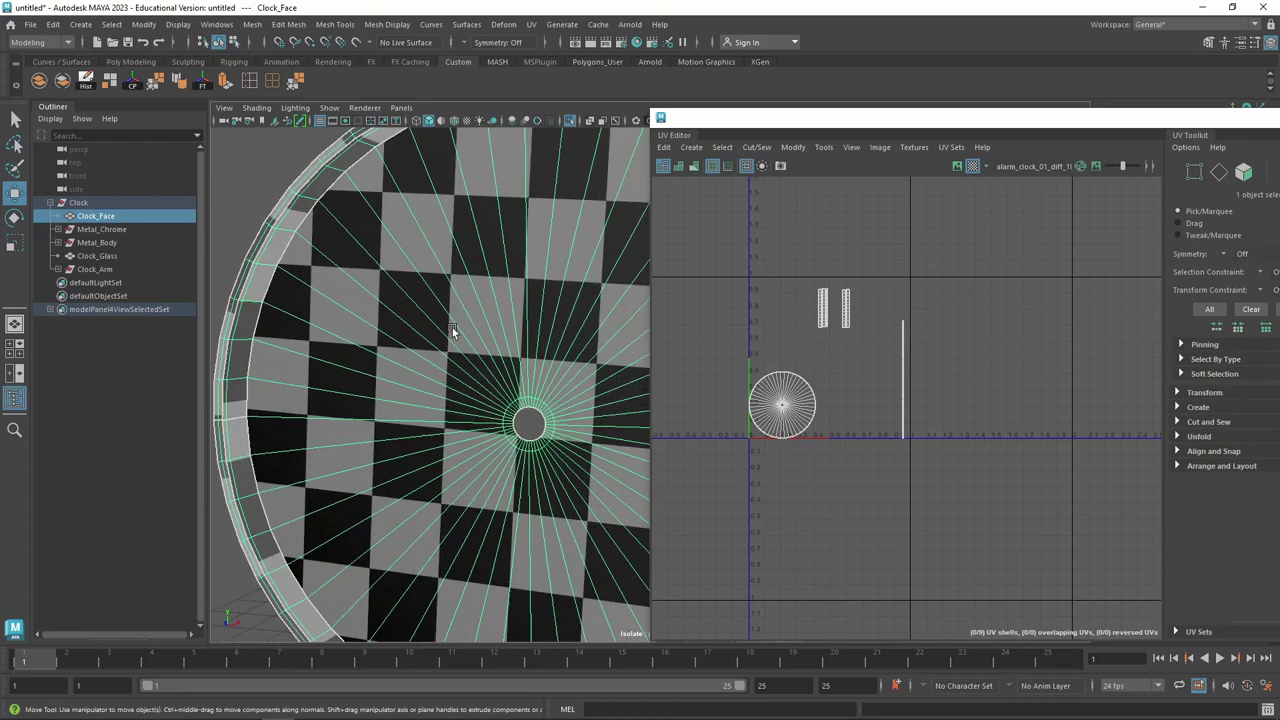
pyautogui.scroll(3, 452, 327)
pyautogui.click(533, 26)
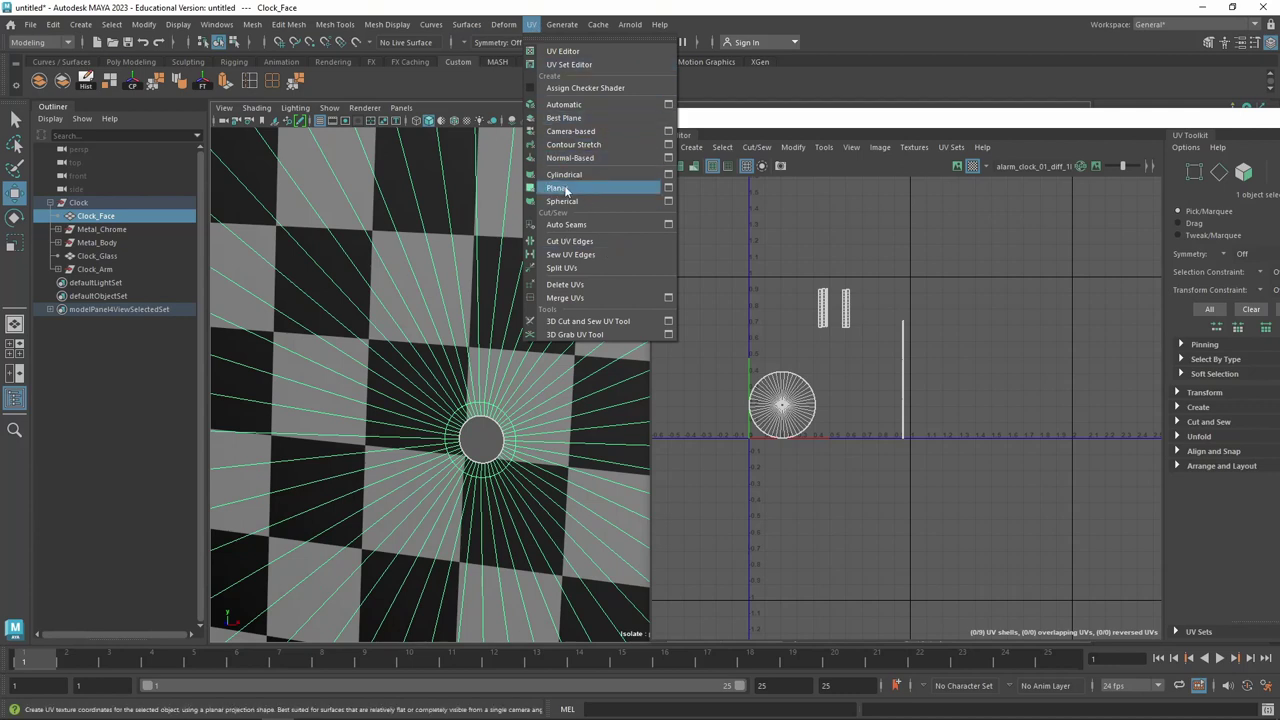
pyautogui.click(346, 263)
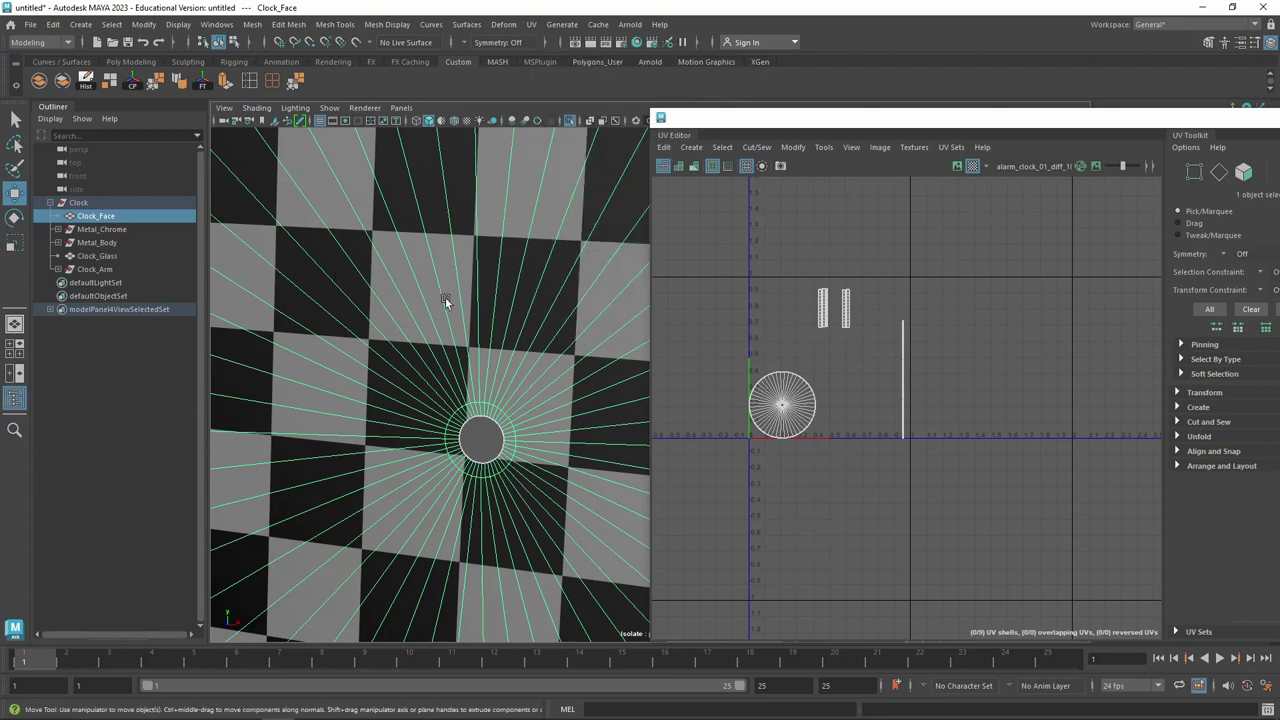
pyautogui.press('f')
pyautogui.moveTo(445, 297)
pyautogui.keyDown('alt'); pyautogui.mouseDown()
pyautogui.moveTo(444, 273)
pyautogui.moveTo(497, 245)
pyautogui.mouseUp(); pyautogui.keyUp('alt')
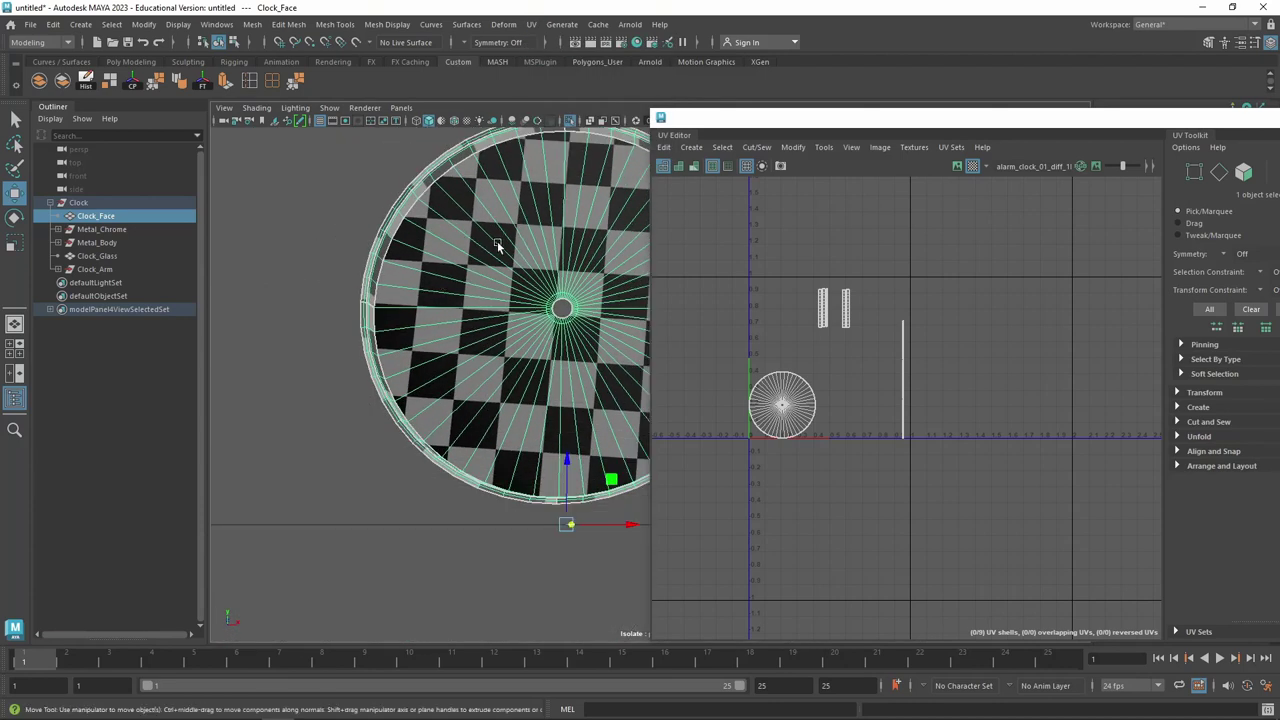
pyautogui.press('f')
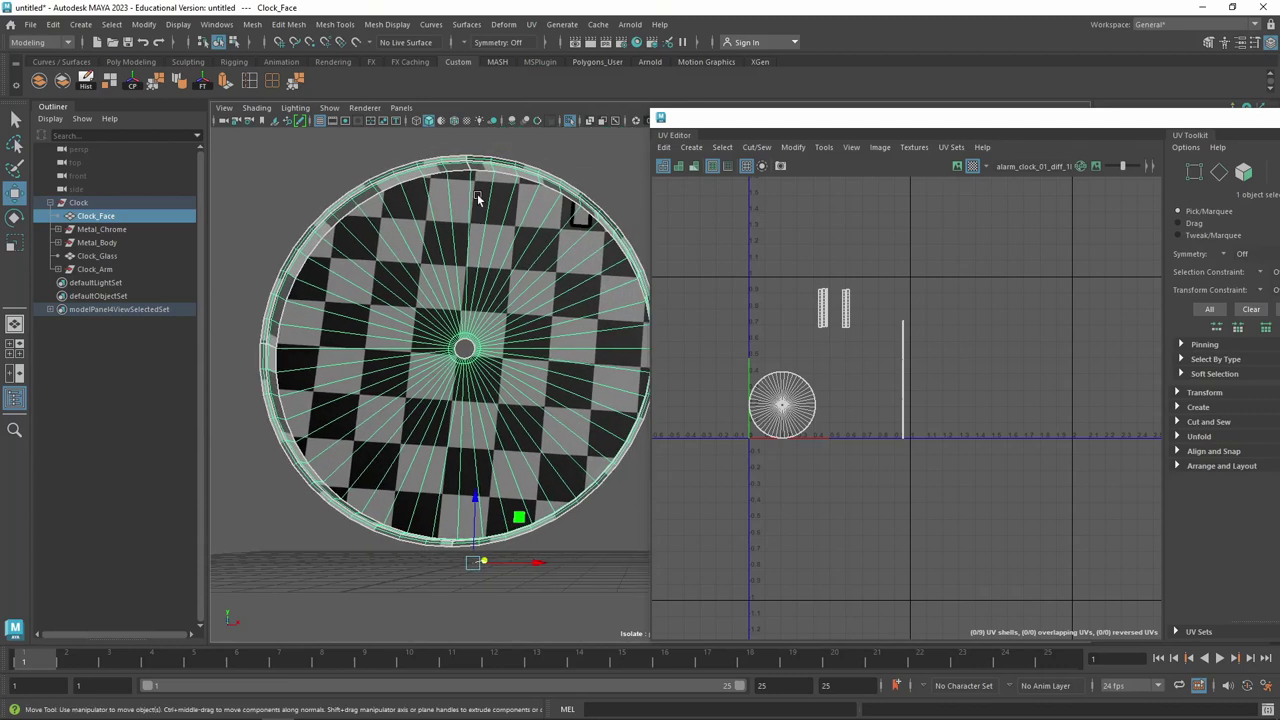
# Apply a Planar UV projection, then a Best Plane projection defined by a wedge face
pyautogui.click(531, 24)
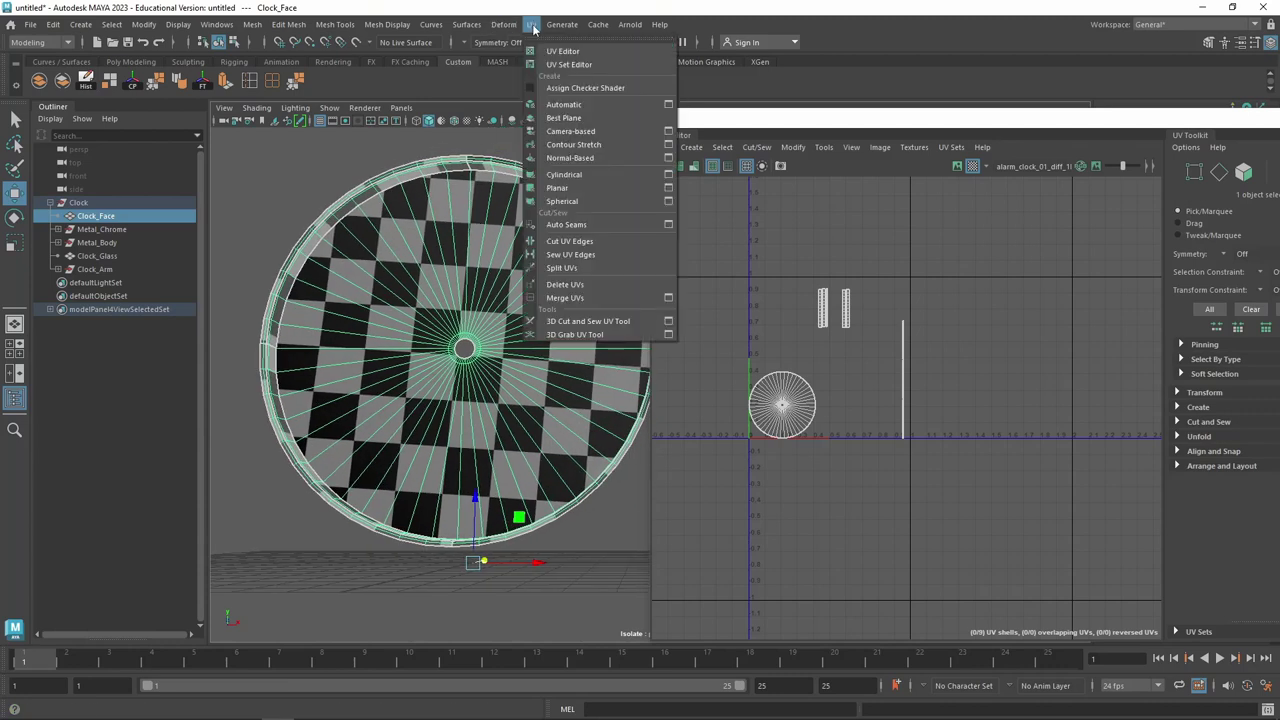
pyautogui.click(602, 188)
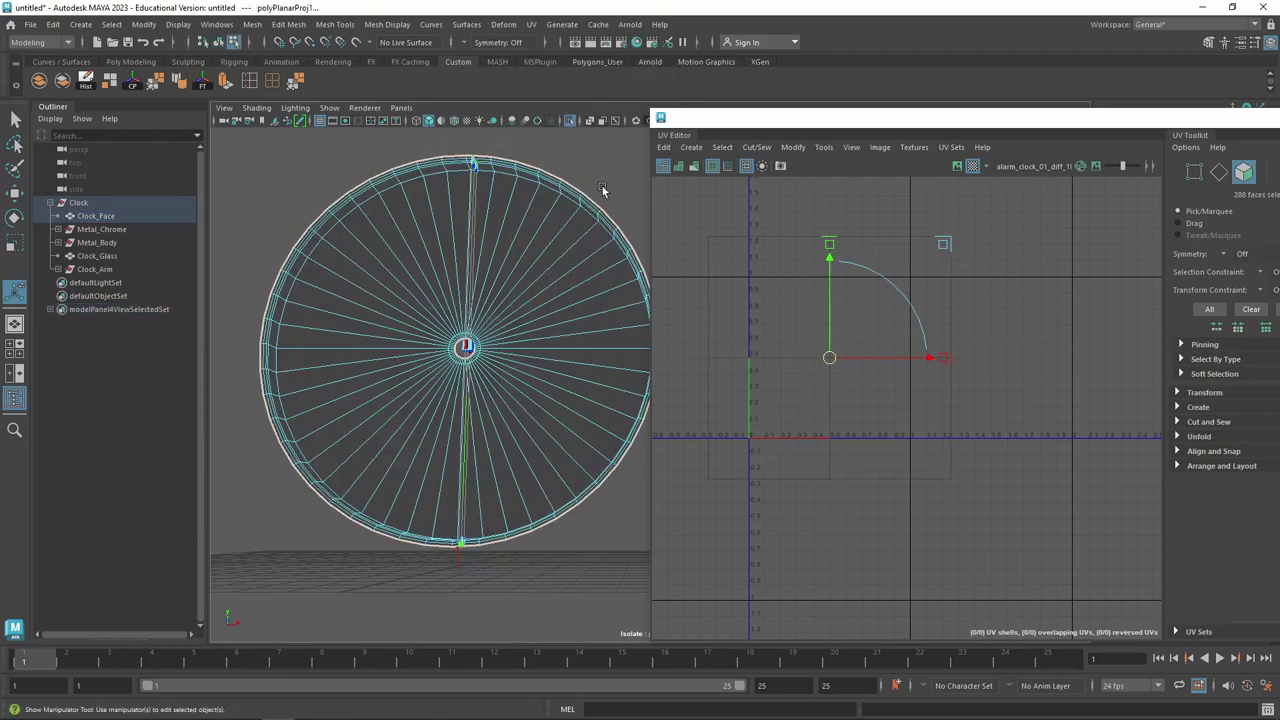
pyautogui.moveTo(567, 293)
pyautogui.keyDown('alt'); pyautogui.mouseDown()
pyautogui.moveTo(385, 340)
pyautogui.moveTo(551, 294)
pyautogui.mouseUp(); pyautogui.keyUp('alt')
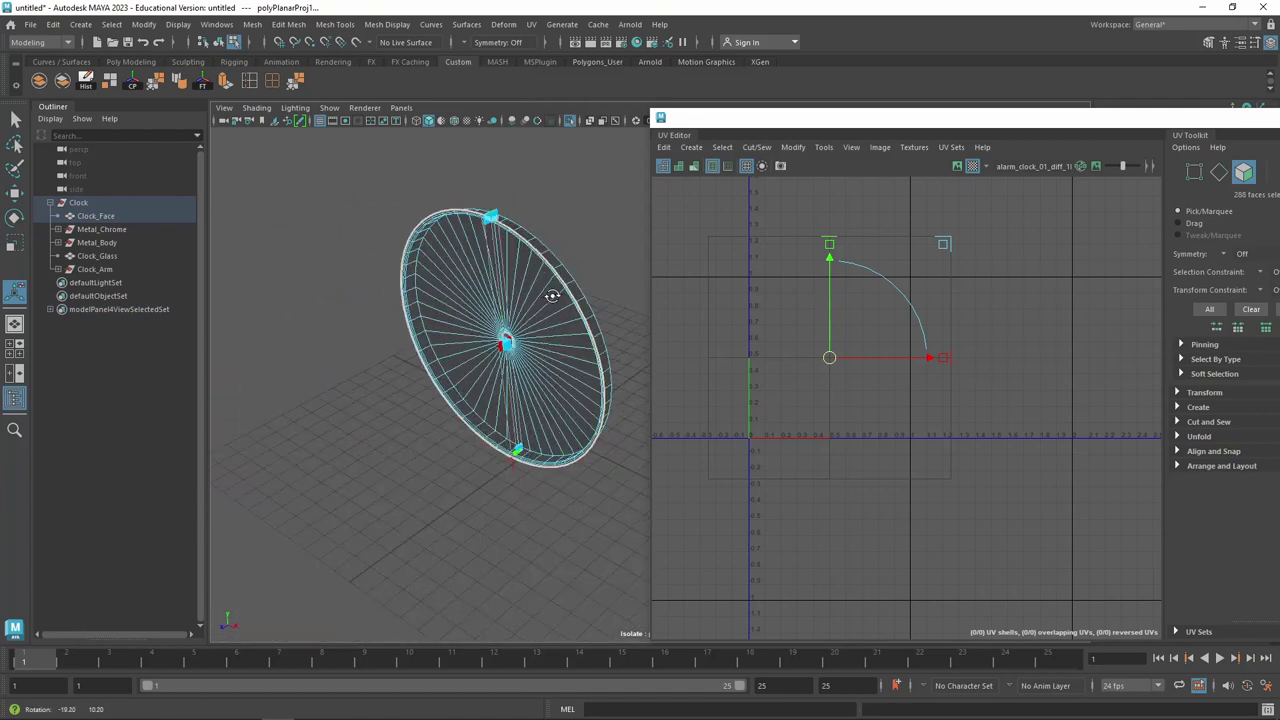
pyautogui.click(531, 24)
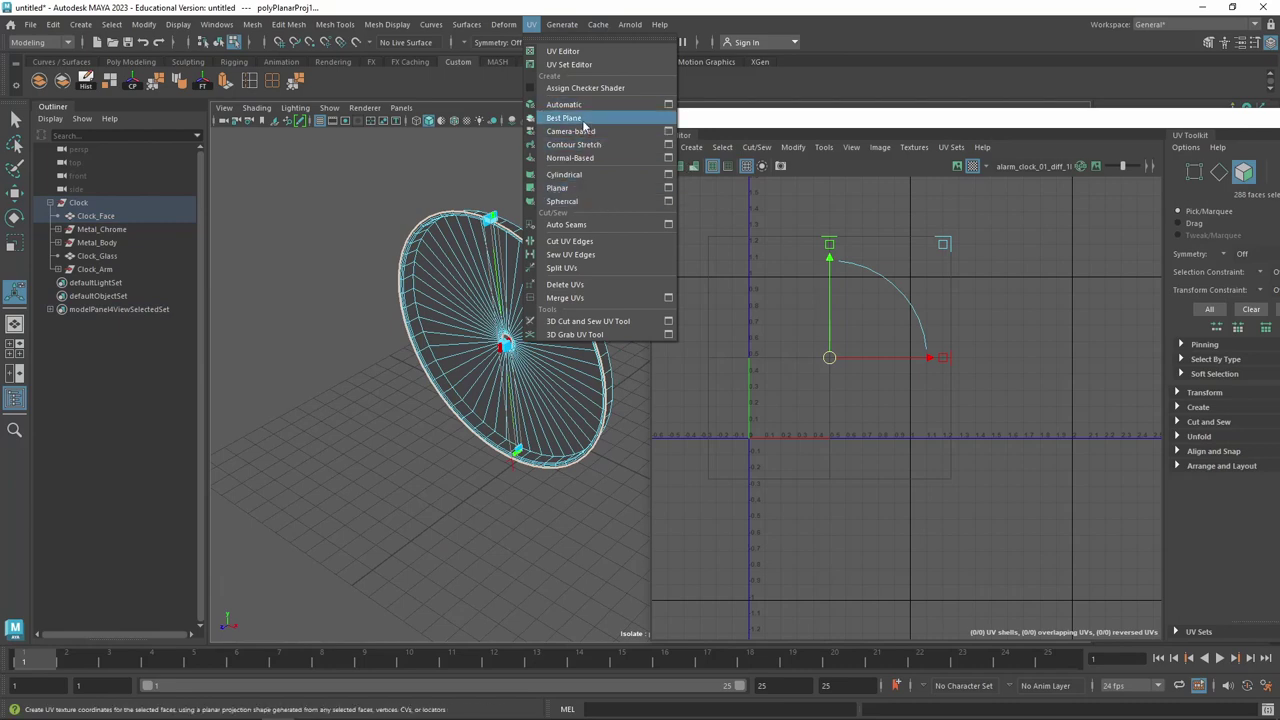
pyautogui.click(565, 118)
pyautogui.click(476, 258)
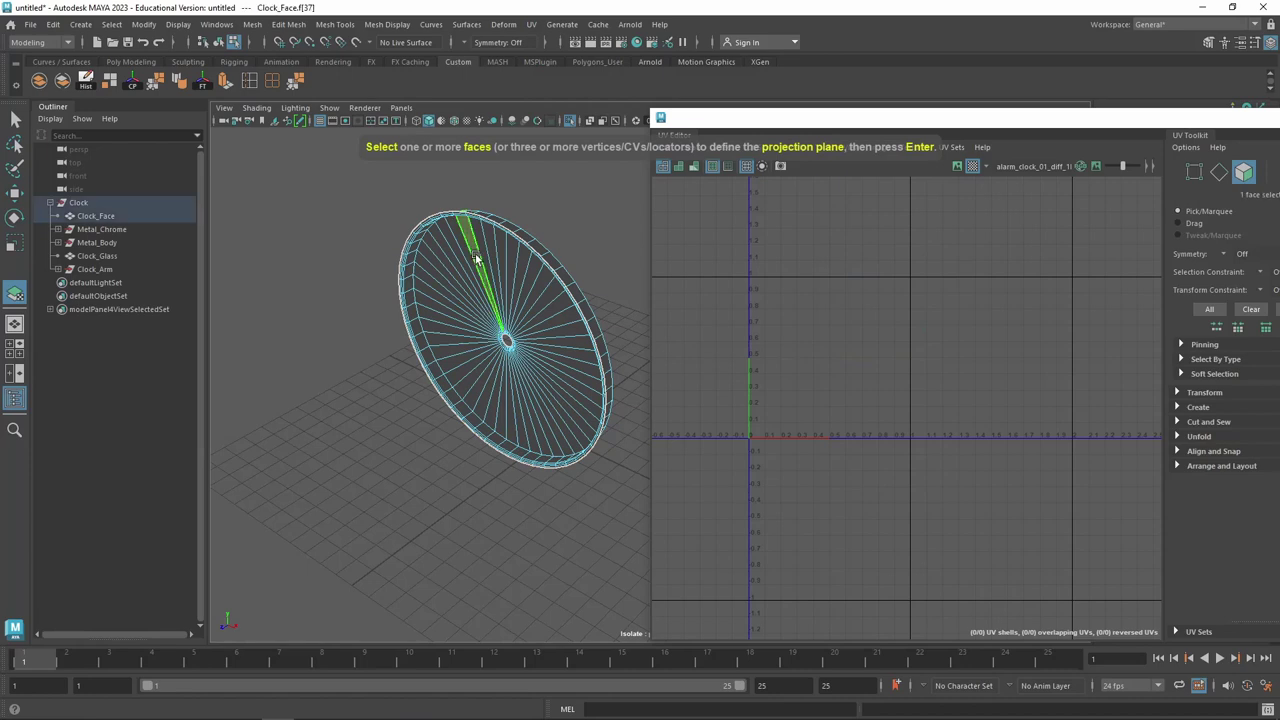
pyautogui.press('Return')
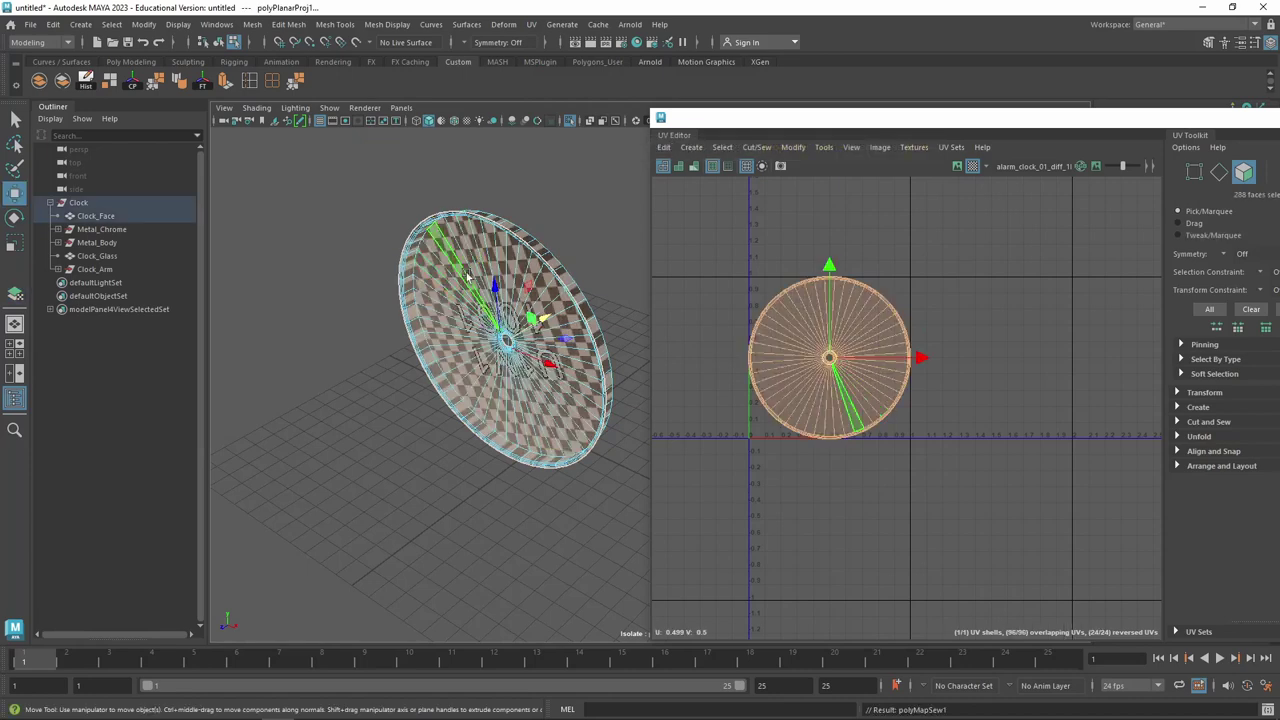
# Inspect wedge faces around the disc, then switch to Edge selection mode
pyautogui.scroll(3, 474, 240)
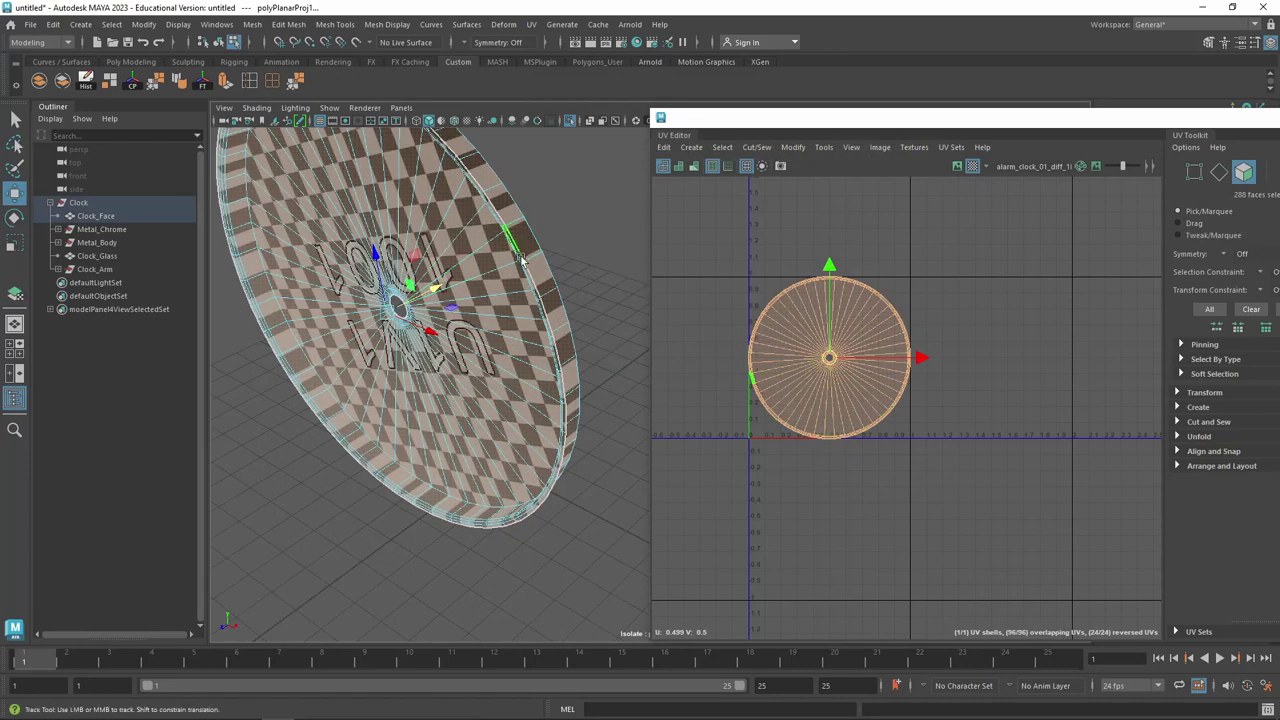
pyautogui.moveTo(474, 233)
pyautogui.keyDown('alt'); pyautogui.mouseDown()
pyautogui.moveTo(615, 265)
pyautogui.moveTo(420, 255)
pyautogui.mouseUp(); pyautogui.keyUp('alt')
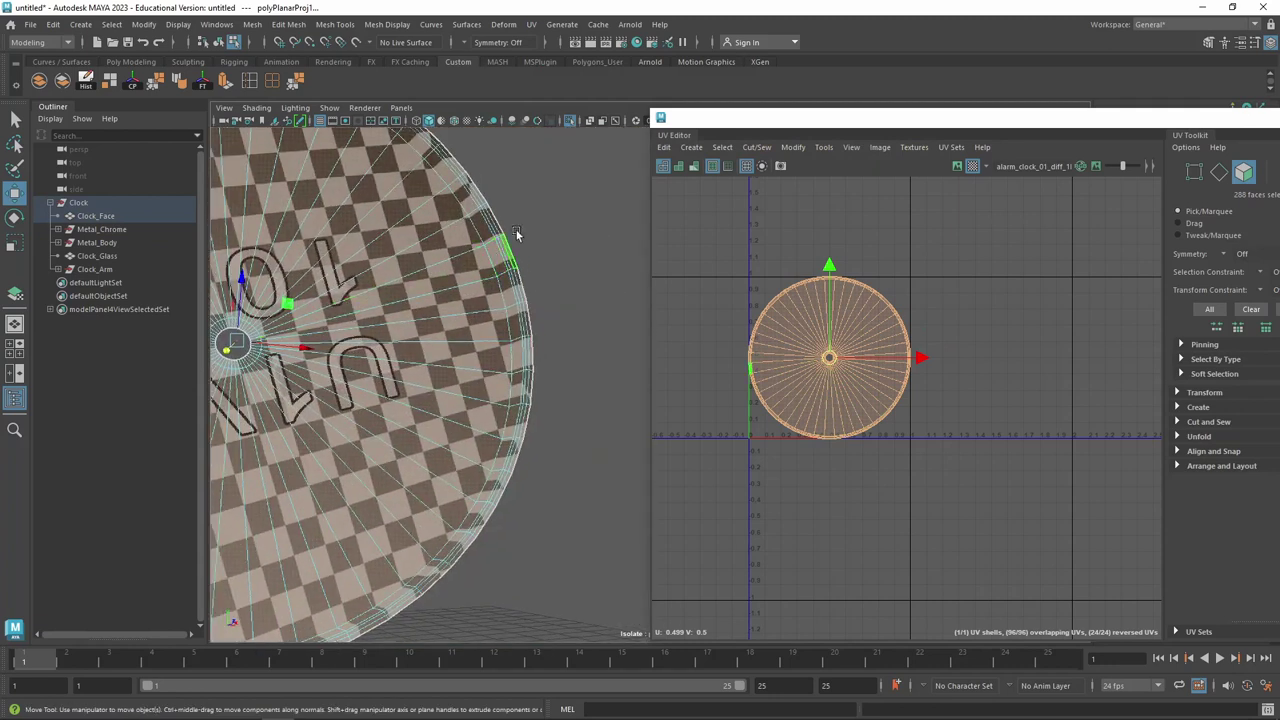
pyautogui.click(377, 245)
pyautogui.keyDown('alt'); pyautogui.moveTo(389, 247); pyautogui.dragTo(488, 283, button='right'); pyautogui.keyUp('alt')
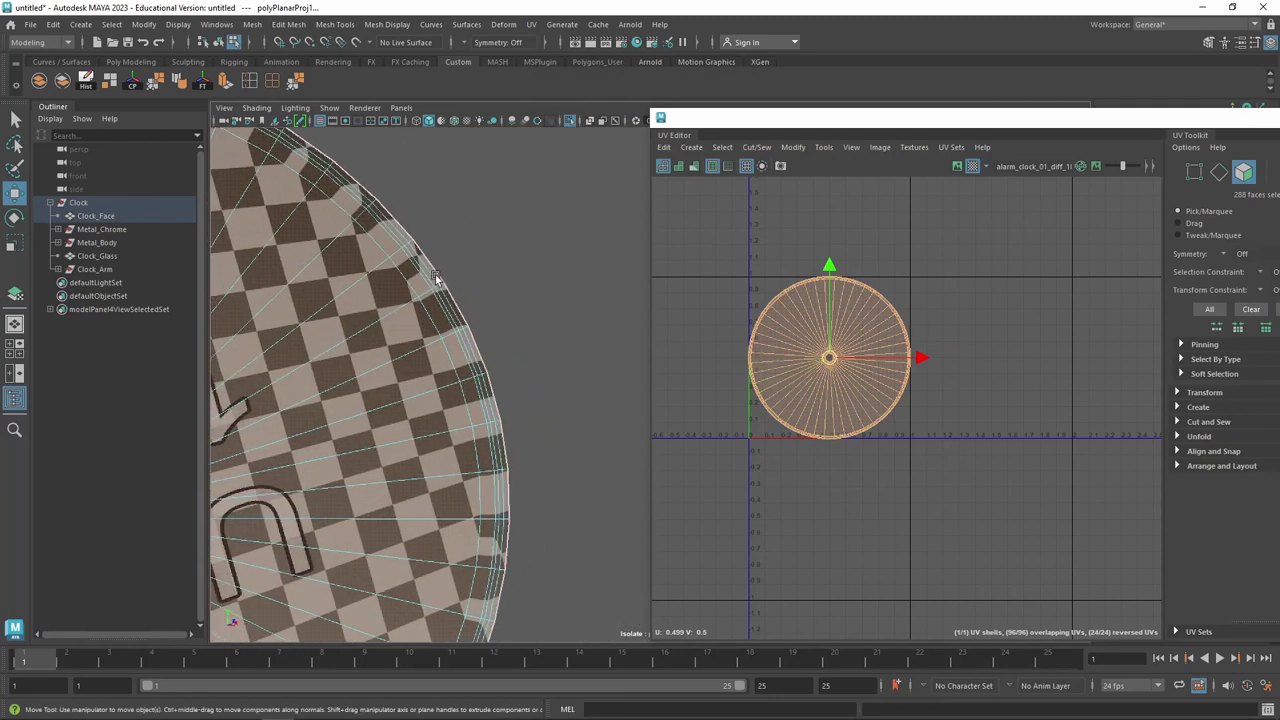
pyautogui.keyDown('alt'); pyautogui.moveTo(488, 283); pyautogui.dragTo(560, 175); pyautogui.keyUp('alt')
pyautogui.click(572, 160)
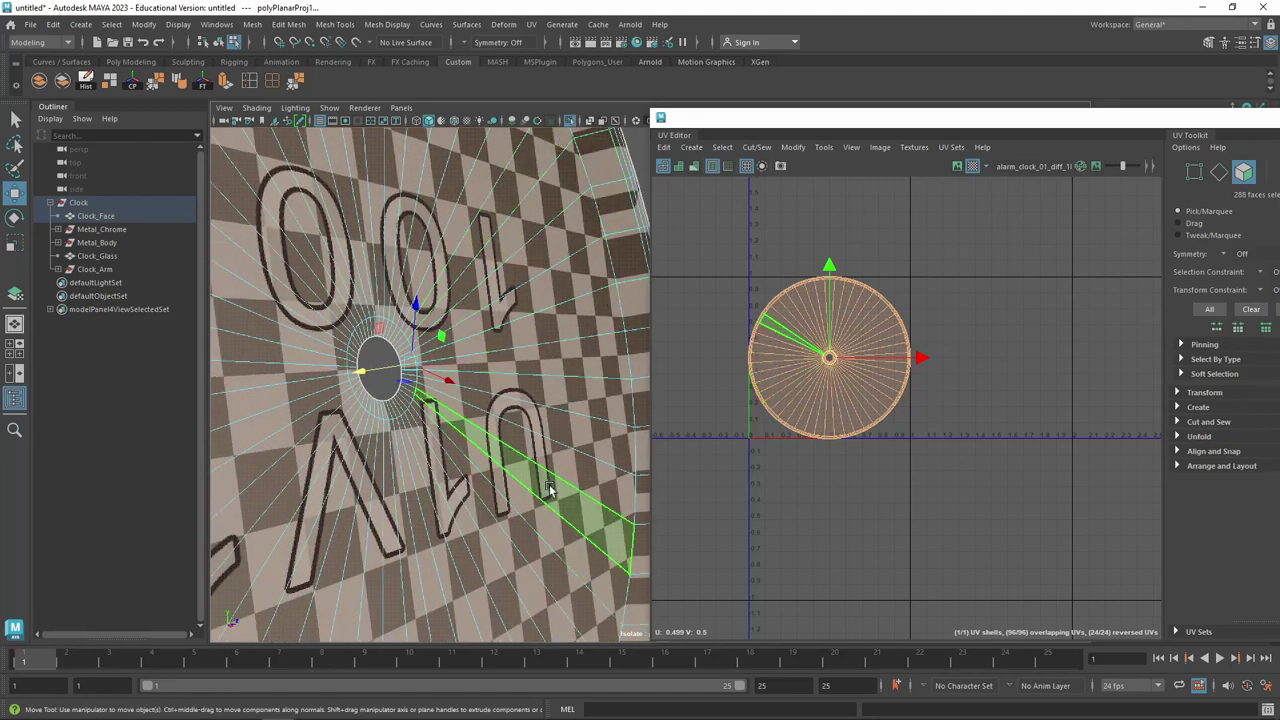
pyautogui.keyDown('alt'); pyautogui.moveTo(548, 490); pyautogui.dragTo(480, 357, button='right'); pyautogui.keyUp('alt')
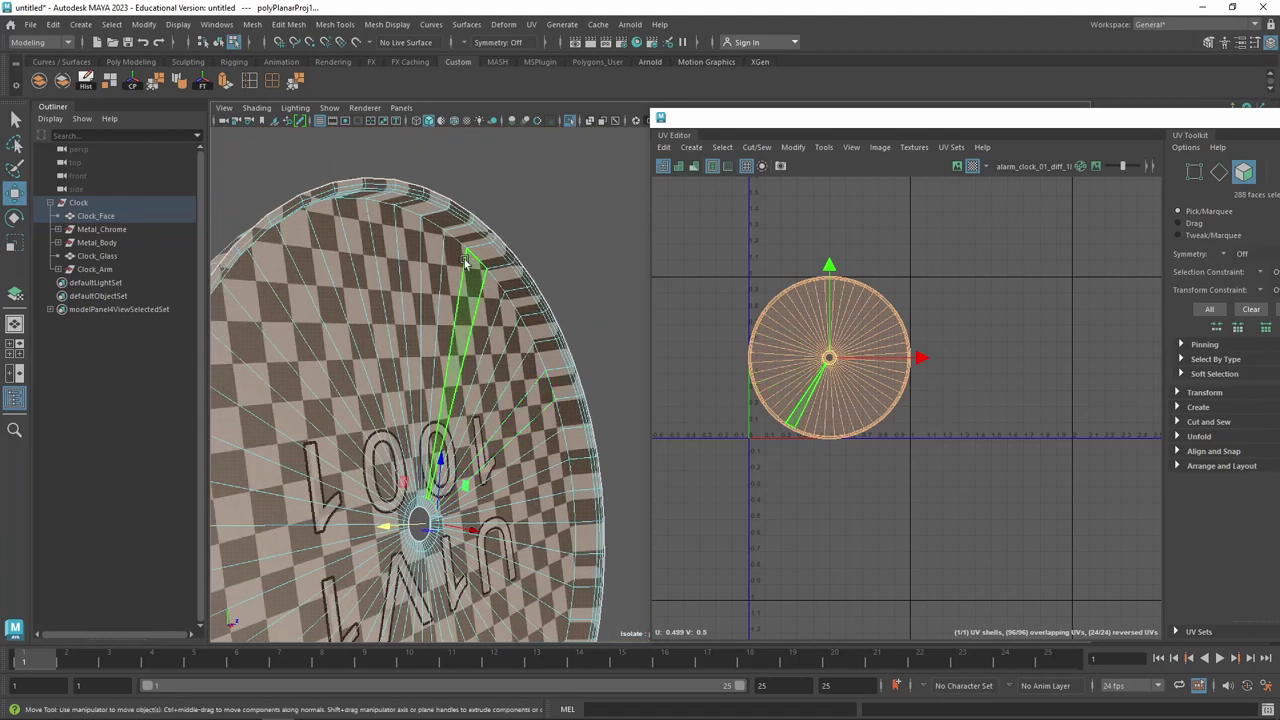
pyautogui.moveTo(455, 270)
pyautogui.keyDown('alt'); pyautogui.mouseDown()
pyautogui.moveTo(437, 265)
pyautogui.moveTo(460, 238)
pyautogui.mouseUp(); pyautogui.keyUp('alt')
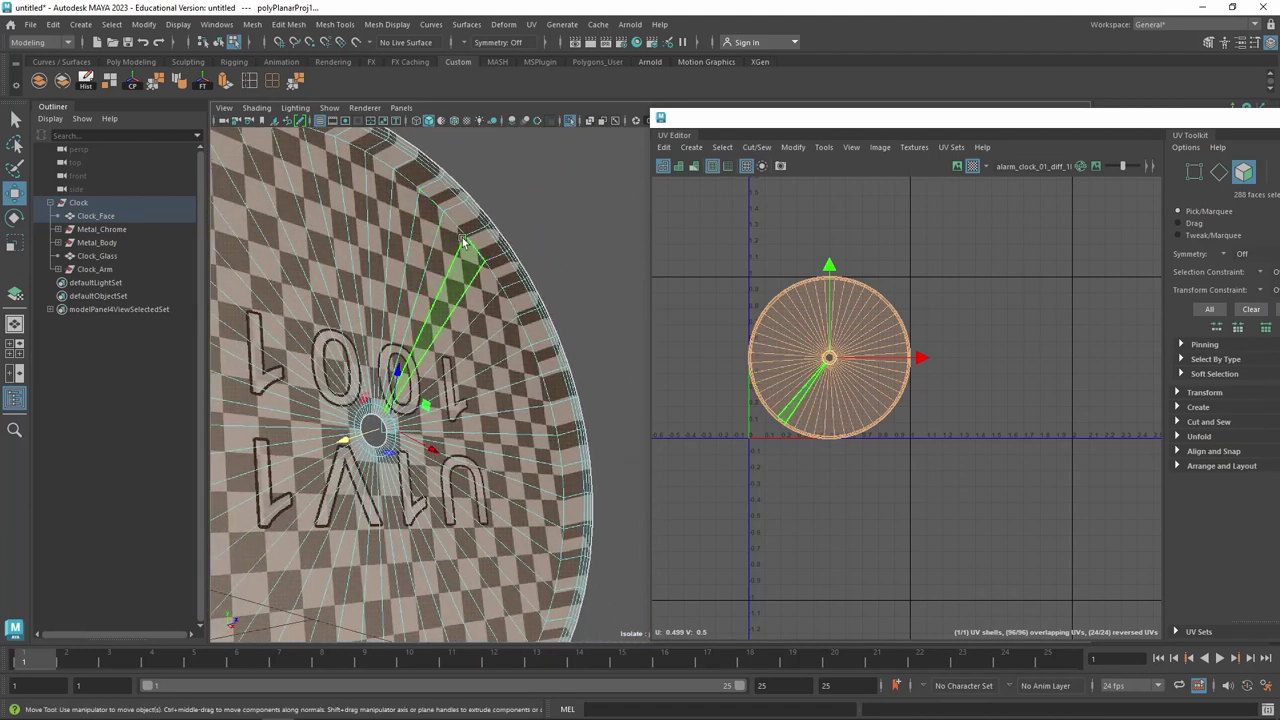
pyautogui.rightClick(460, 238)
pyautogui.click(460, 203)
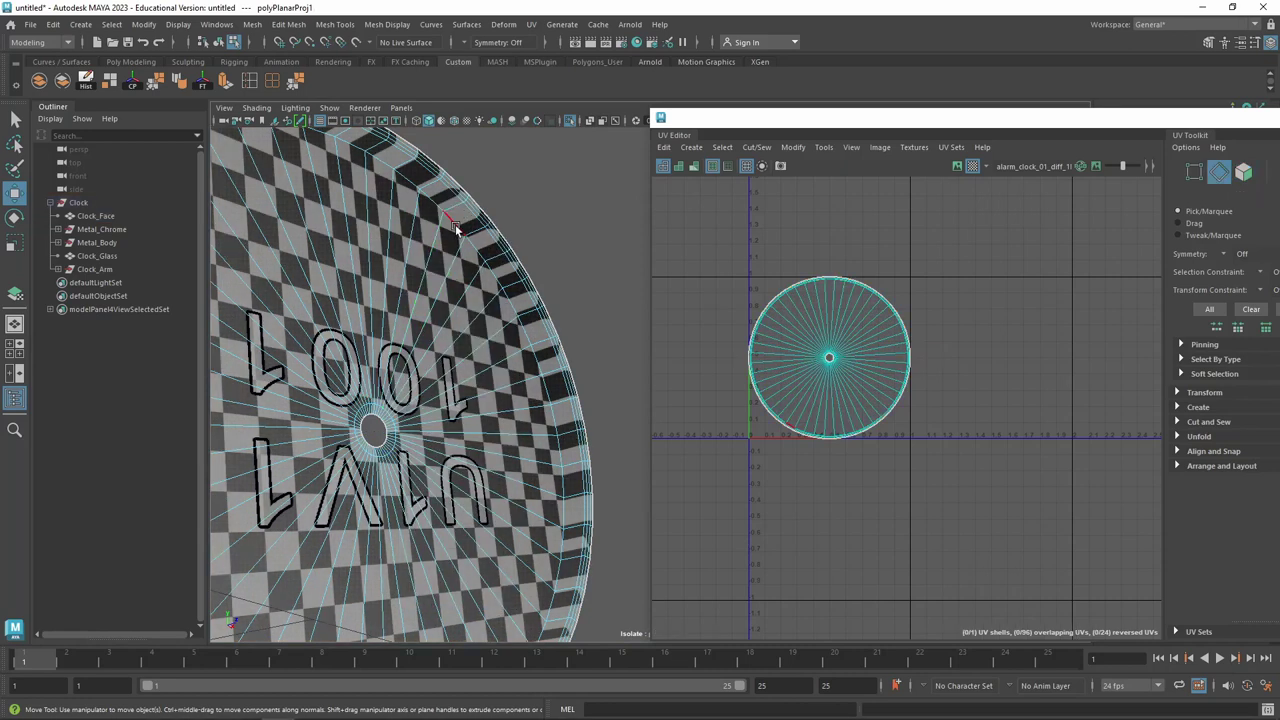
# Select the rim edge loop, enlarge the UV Editor, and expand the Cut and Sew tools
pyautogui.doubleClick(452, 222)
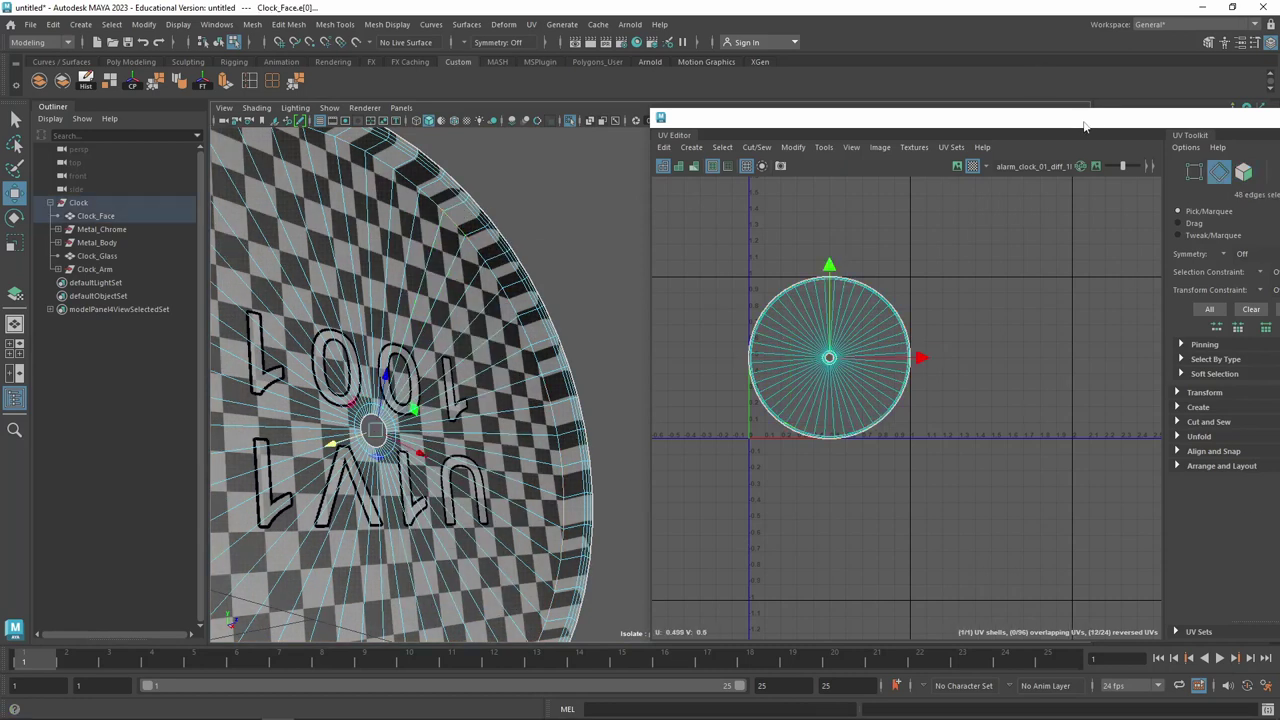
pyautogui.moveTo(1098, 117); pyautogui.dragTo(844, 69)
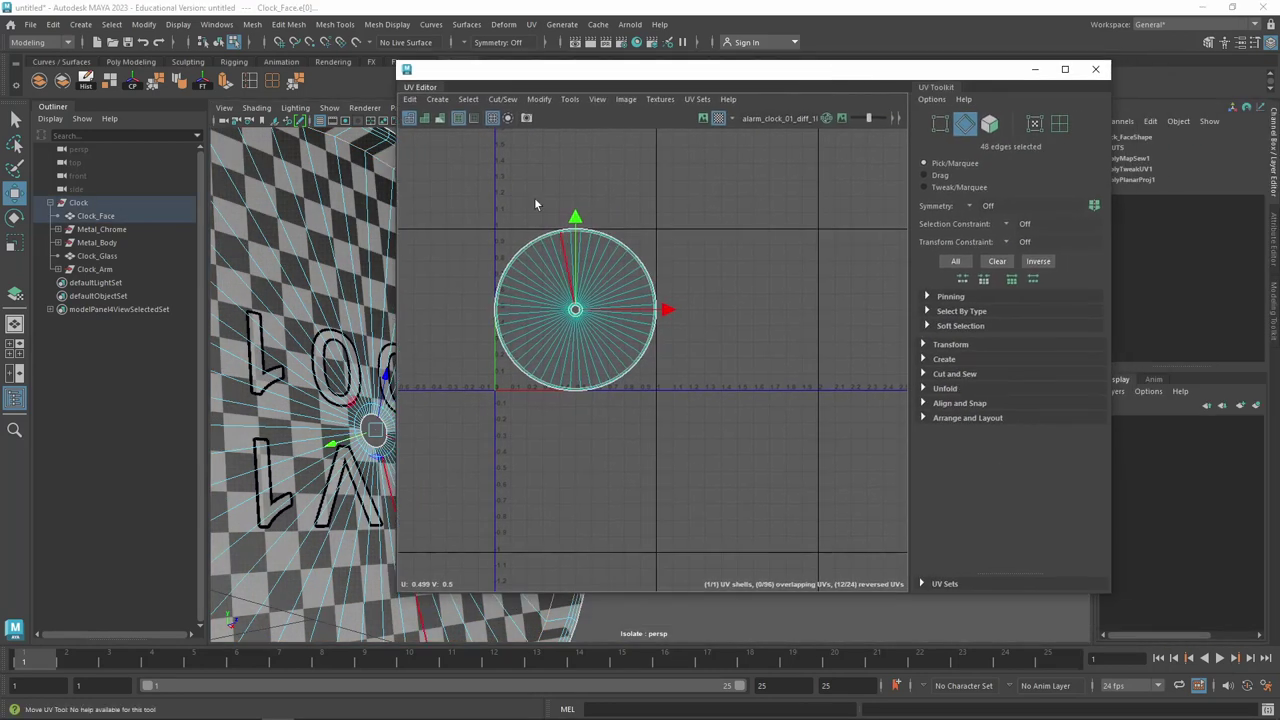
pyautogui.click(925, 374)
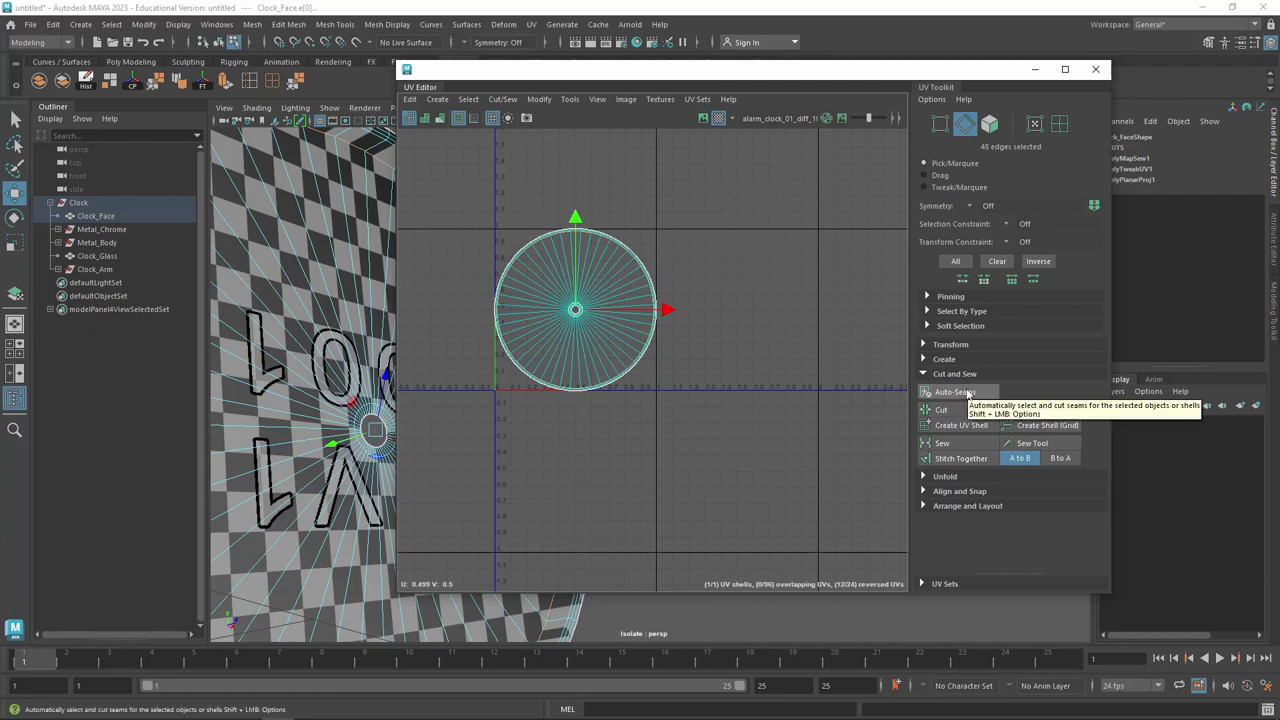
pyautogui.click(968, 395)
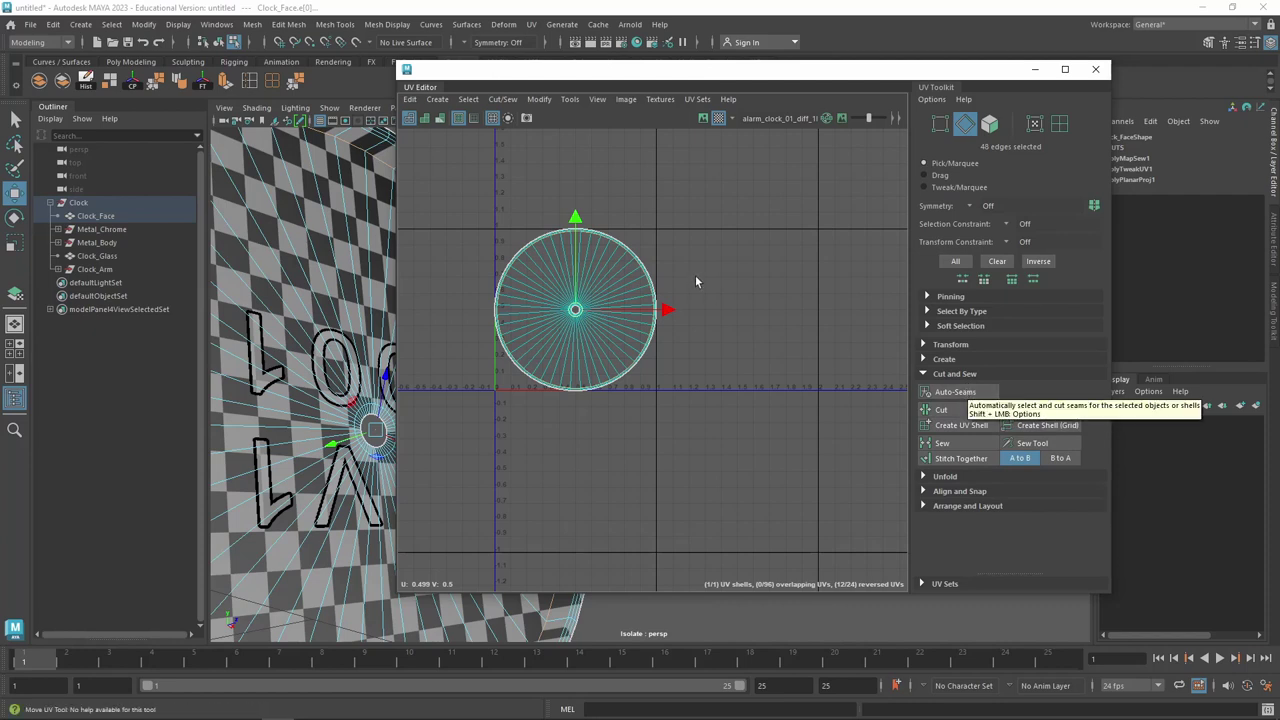
pyautogui.moveTo(631, 319); pyautogui.dragTo(572, 291, button='right')
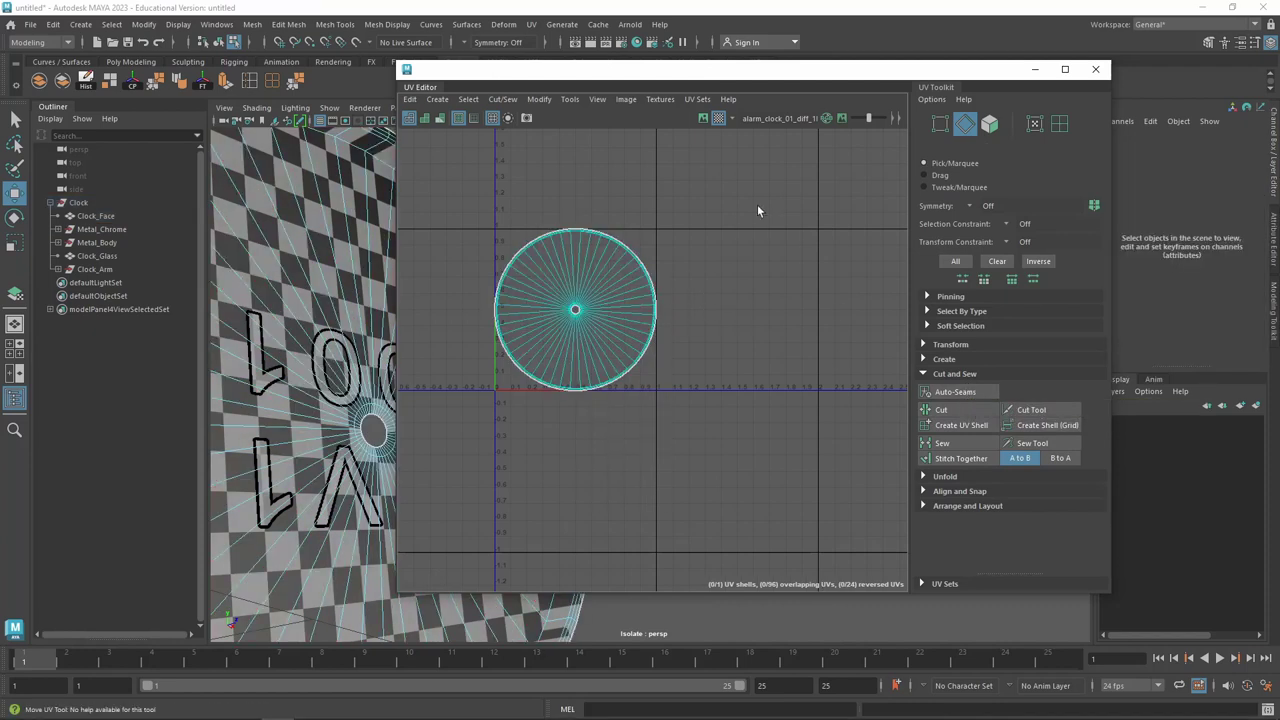
# Run Auto-Seams on the Clock_Face UV shell, then move the UV Editor right of the clock
pyautogui.moveTo(757, 209); pyautogui.dragTo(470, 410)
pyautogui.click(957, 392)
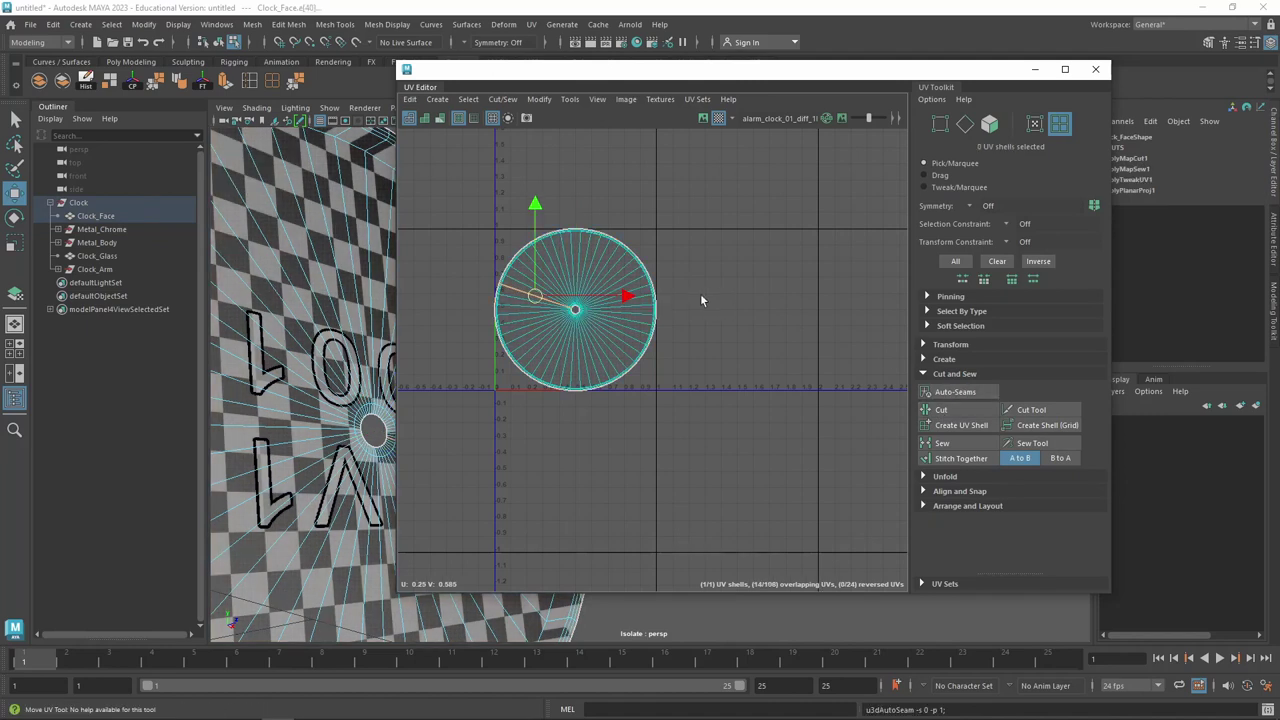
pyautogui.click(1035, 69)
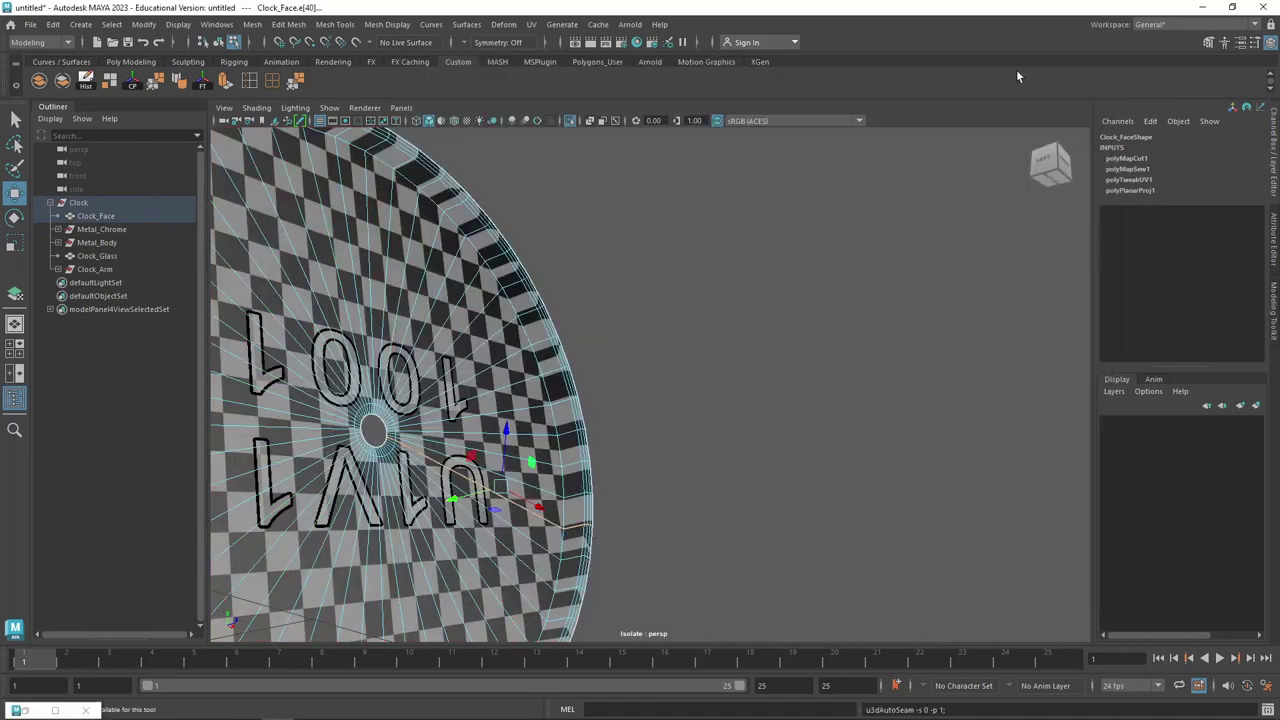
pyautogui.moveTo(540, 266)
pyautogui.keyDown('alt'); pyautogui.mouseDown()
pyautogui.moveTo(691, 337)
pyautogui.moveTo(615, 388)
pyautogui.mouseUp(); pyautogui.keyUp('alt')
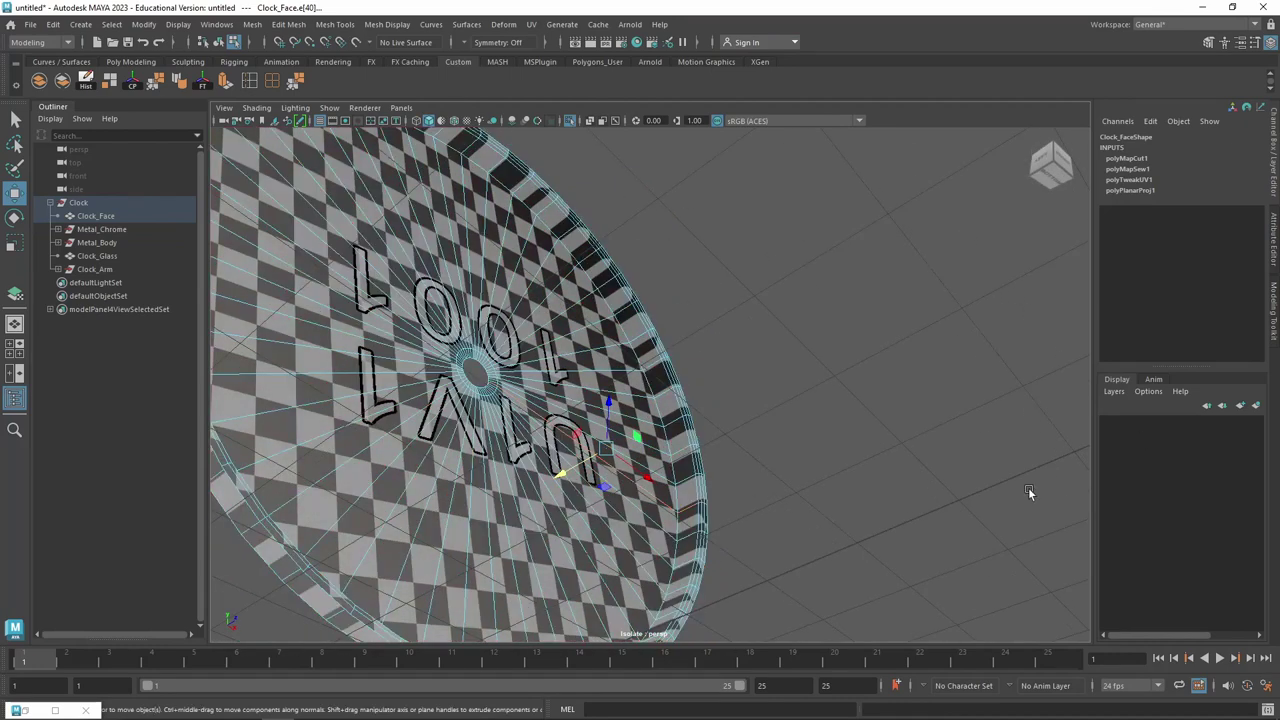
pyautogui.click(30, 709)
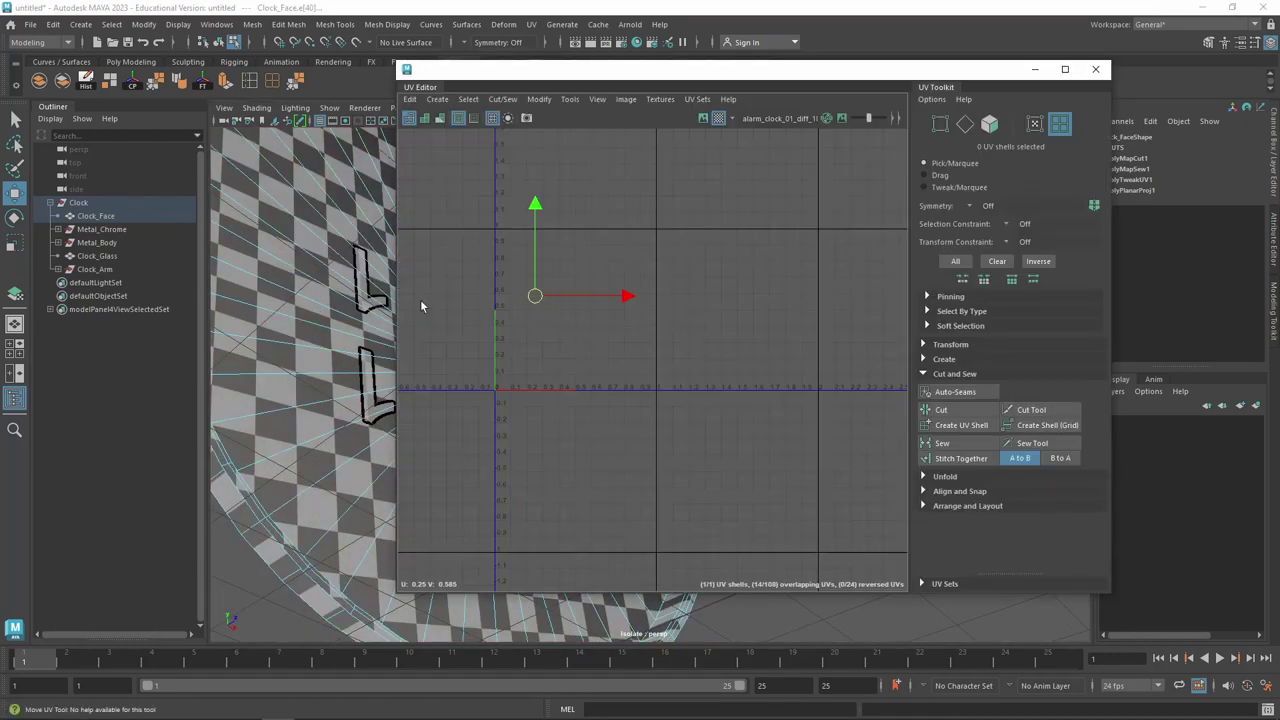
pyautogui.click(349, 268)
pyautogui.click(948, 392)
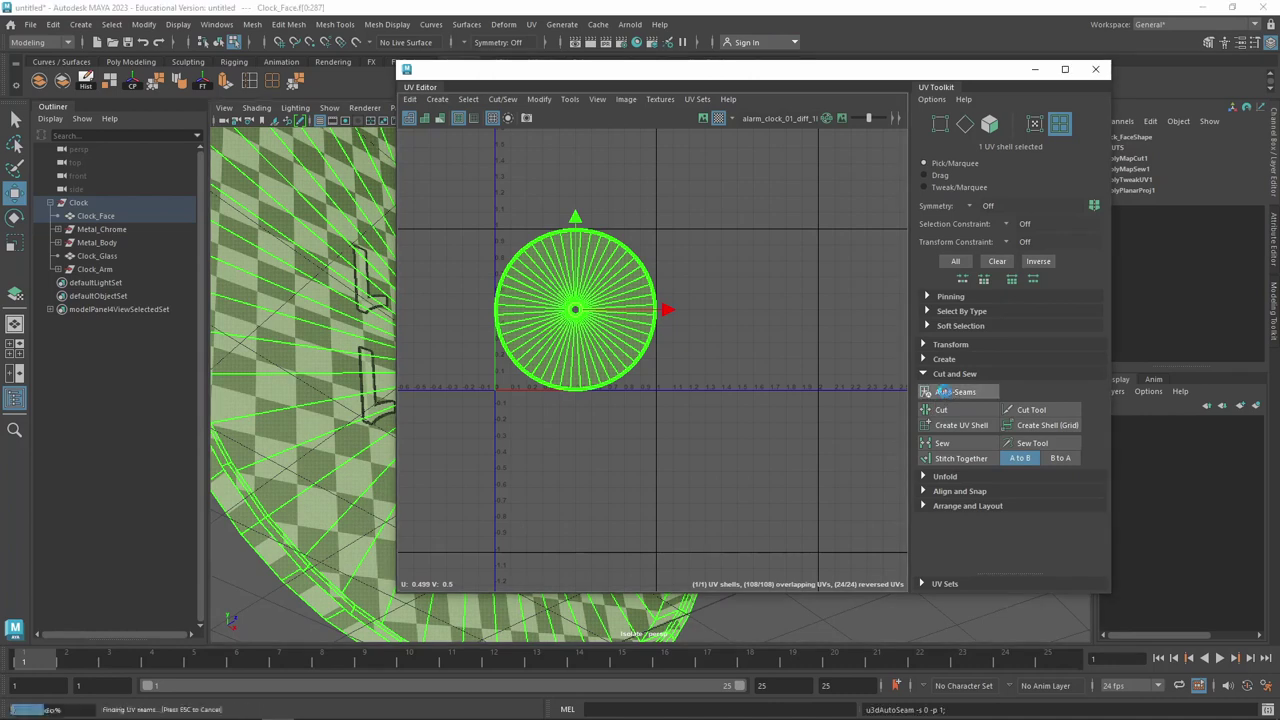
pyautogui.click(943, 411)
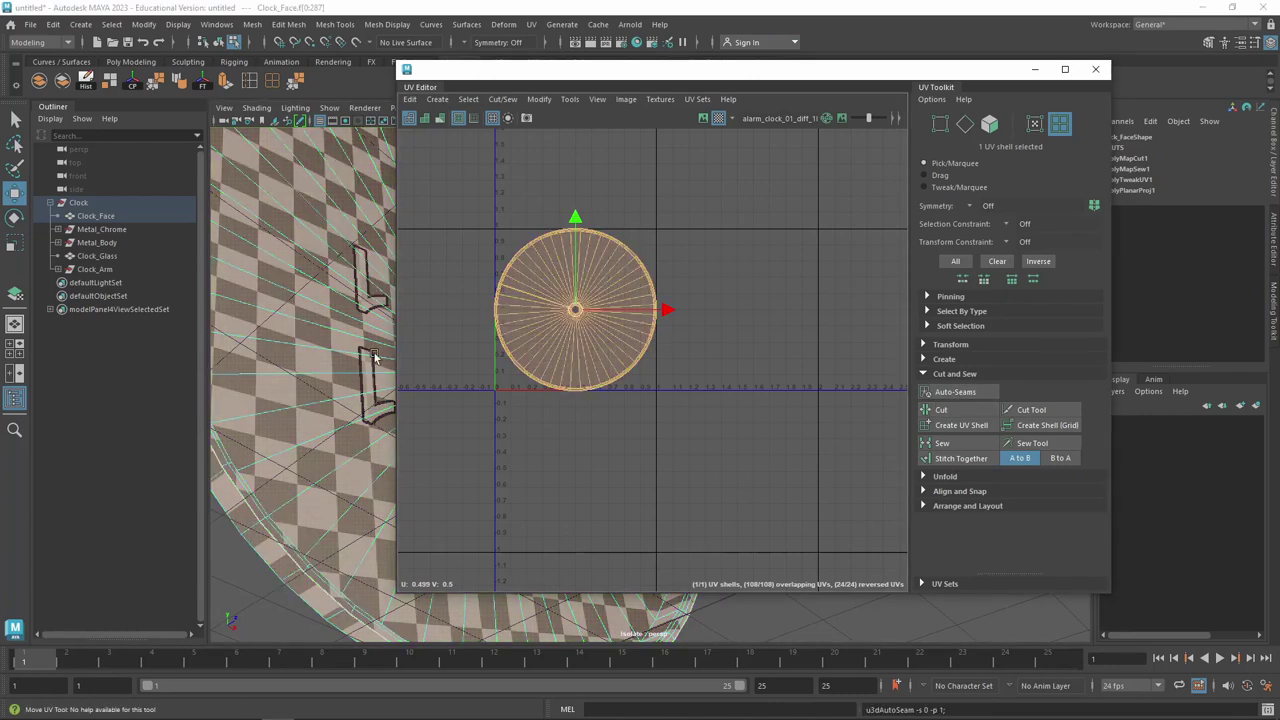
pyautogui.moveTo(862, 77); pyautogui.dragTo(1066, 80)
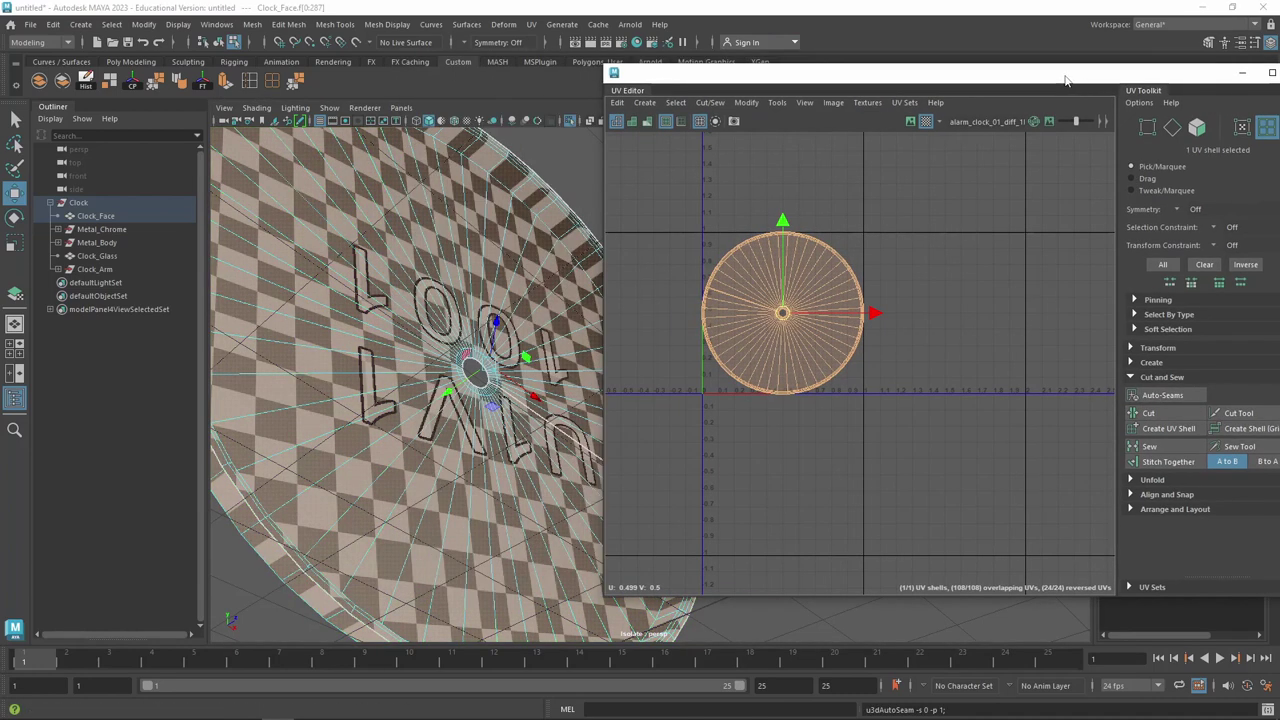
# Select the 48-edge rim loop, Cut it, and Create UV Shell to make 2 shells
pyautogui.rightClick(520, 214)
pyautogui.click(530, 186)
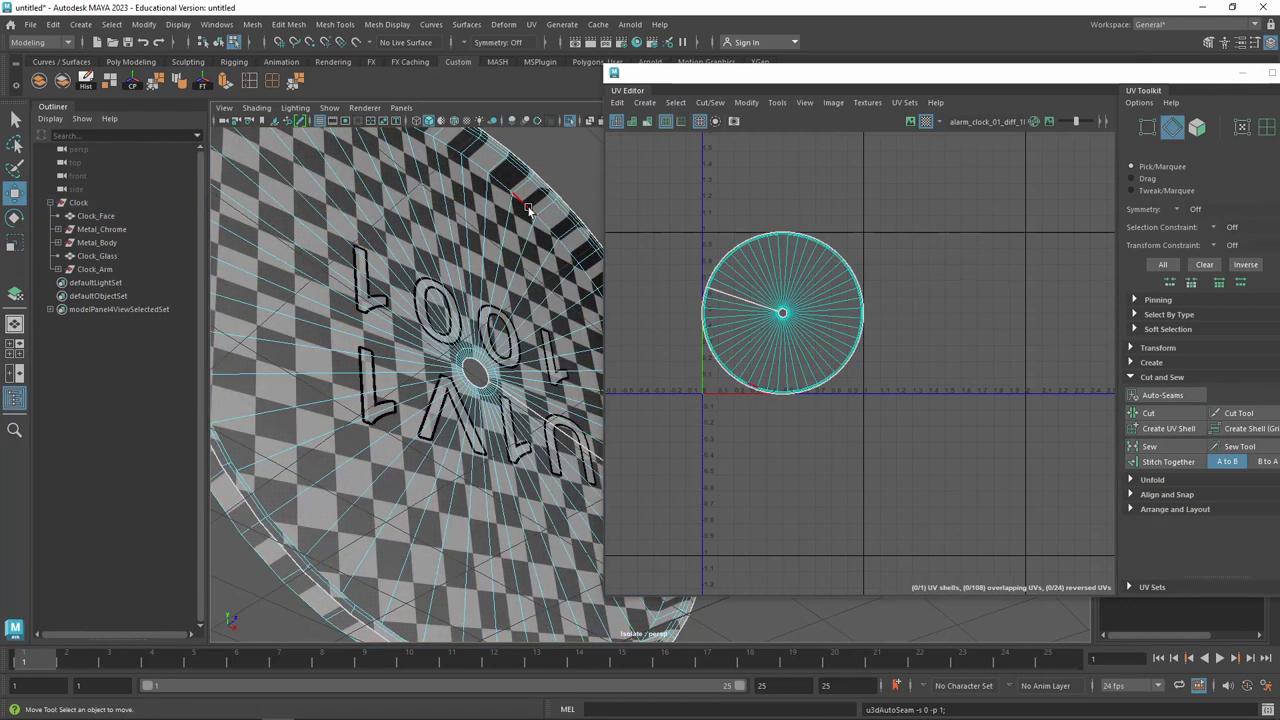
pyautogui.doubleClick(528, 210)
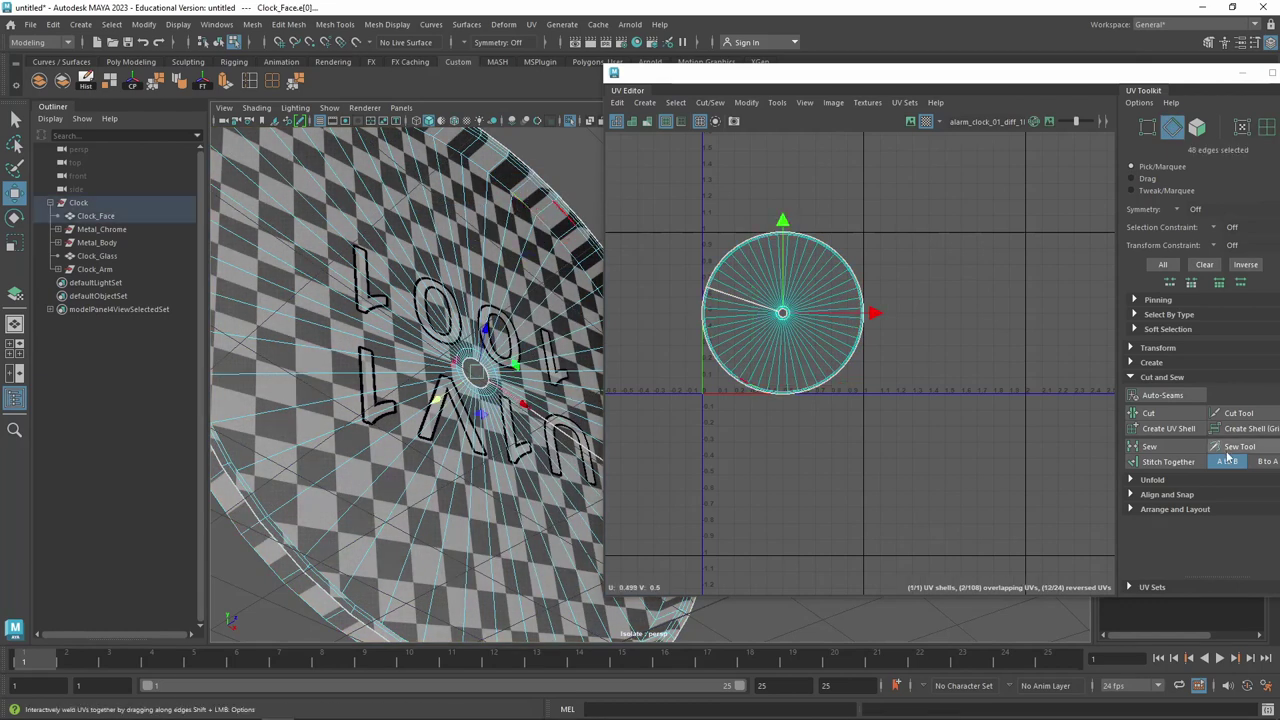
pyautogui.click(1153, 419)
pyautogui.moveTo(470, 330)
pyautogui.keyDown('alt'); pyautogui.mouseDown()
pyautogui.moveTo(411, 316)
pyautogui.moveTo(515, 275)
pyautogui.moveTo(570, 320)
pyautogui.mouseUp(); pyautogui.keyUp('alt')
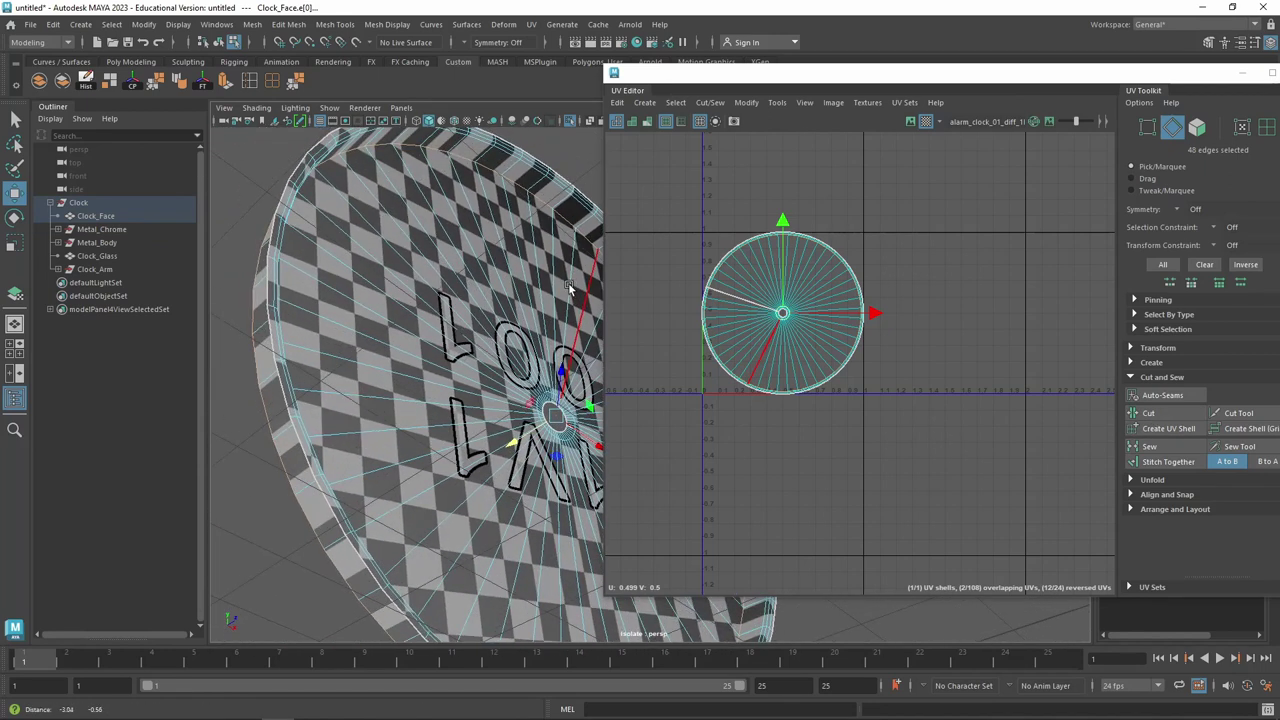
pyautogui.click(1165, 426)
pyautogui.moveTo(517, 260)
pyautogui.keyDown('alt'); pyautogui.mouseDown()
pyautogui.moveTo(483, 294)
pyautogui.moveTo(392, 292)
pyautogui.moveTo(399, 270)
pyautogui.moveTo(380, 337)
pyautogui.moveTo(351, 357)
pyautogui.moveTo(391, 294)
pyautogui.moveTo(343, 337)
pyautogui.mouseUp(); pyautogui.keyUp('alt')
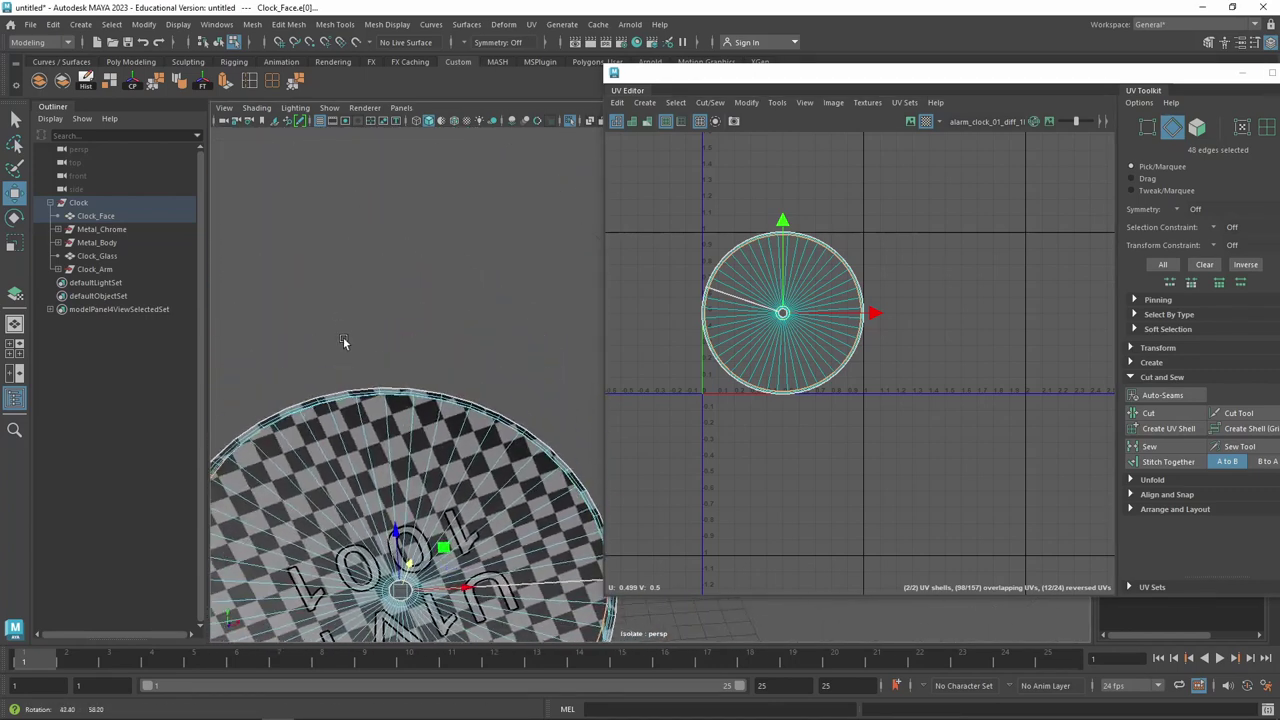
# Move the face disc shell far right and centre the rim ring shell on U=0
pyautogui.moveTo(764, 279); pyautogui.dragTo(722, 256, button='right')
pyautogui.click(758, 280)
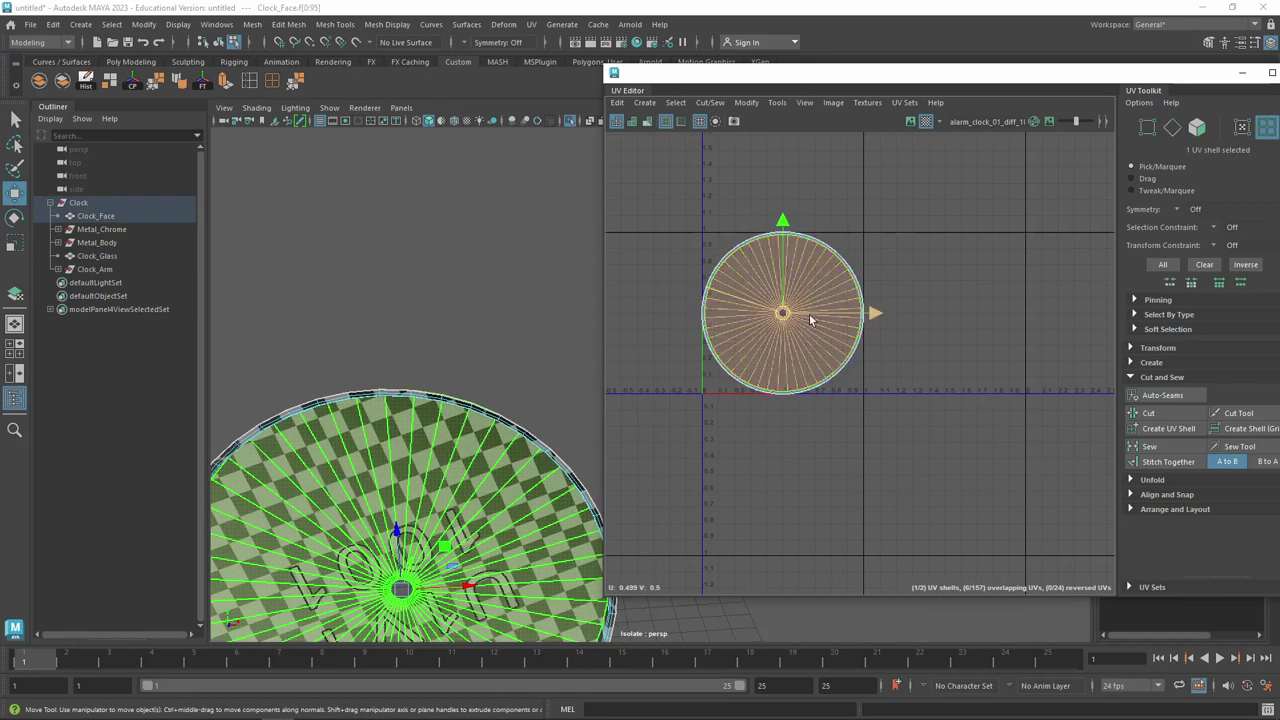
pyautogui.moveTo(790, 305); pyautogui.dragTo(1079, 283)
pyautogui.click(851, 289)
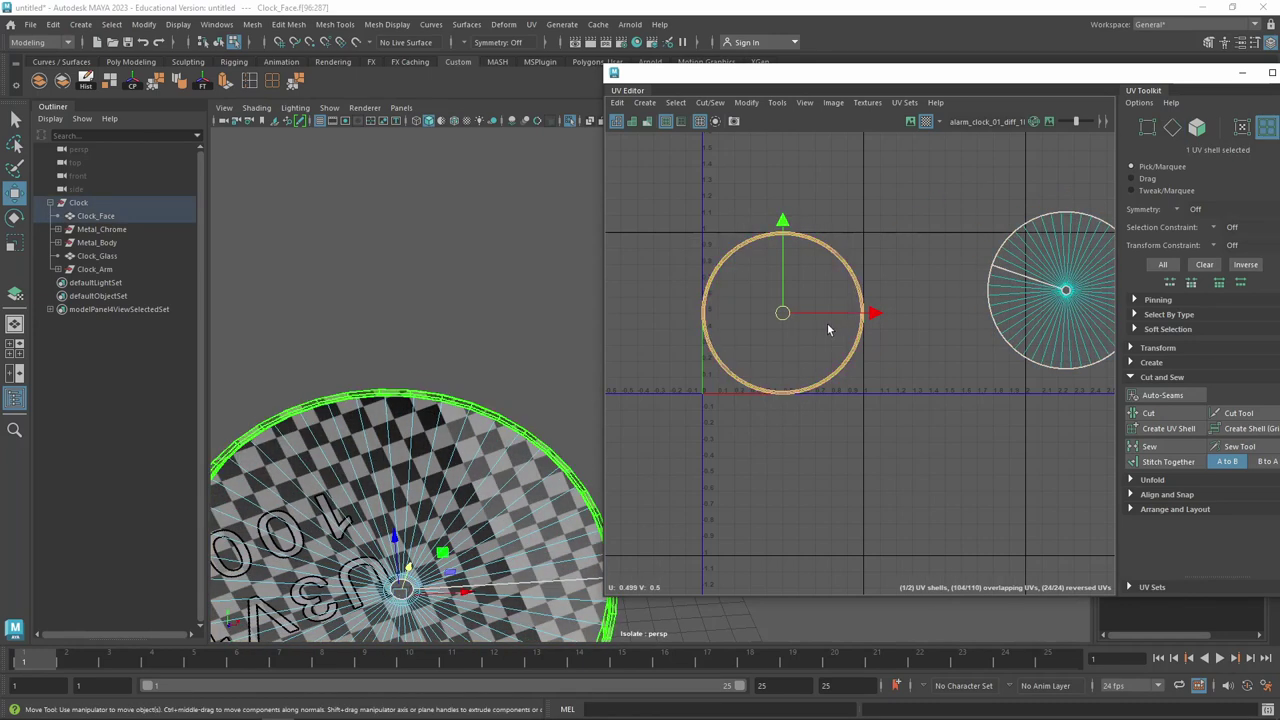
pyautogui.moveTo(875, 311); pyautogui.dragTo(800, 311)
pyautogui.click(897, 352)
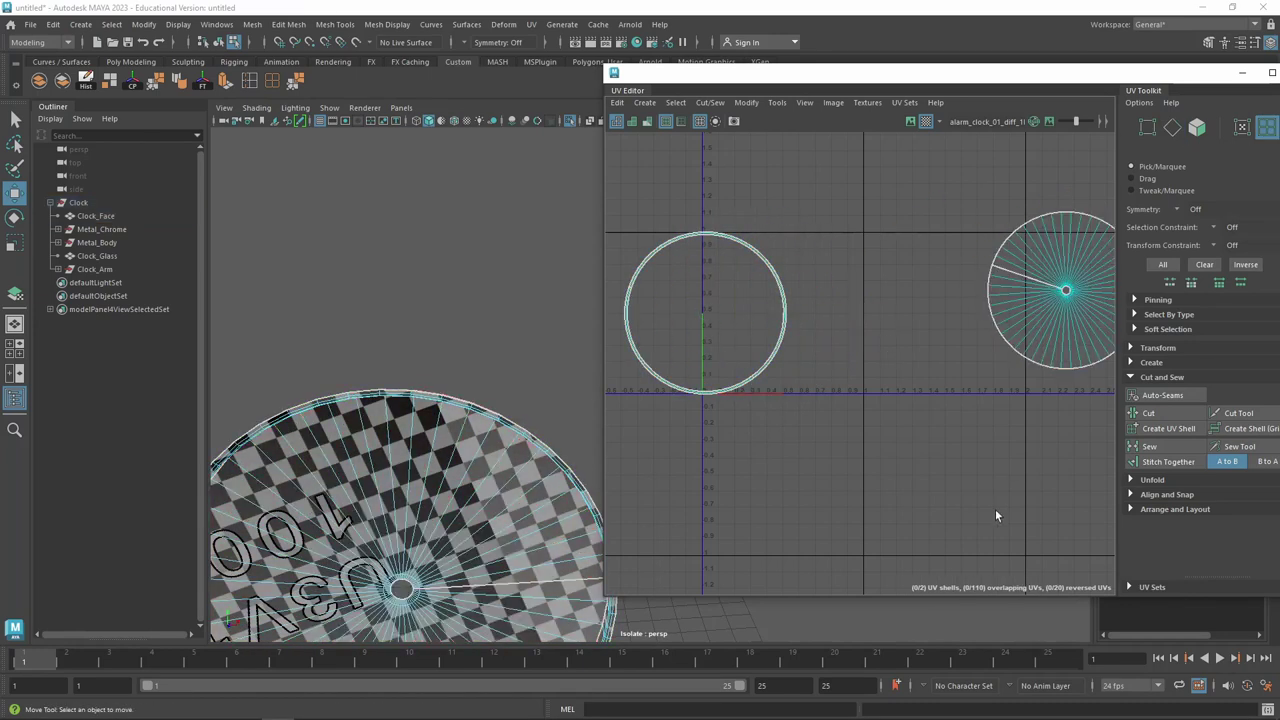
pyautogui.click(1073, 323)
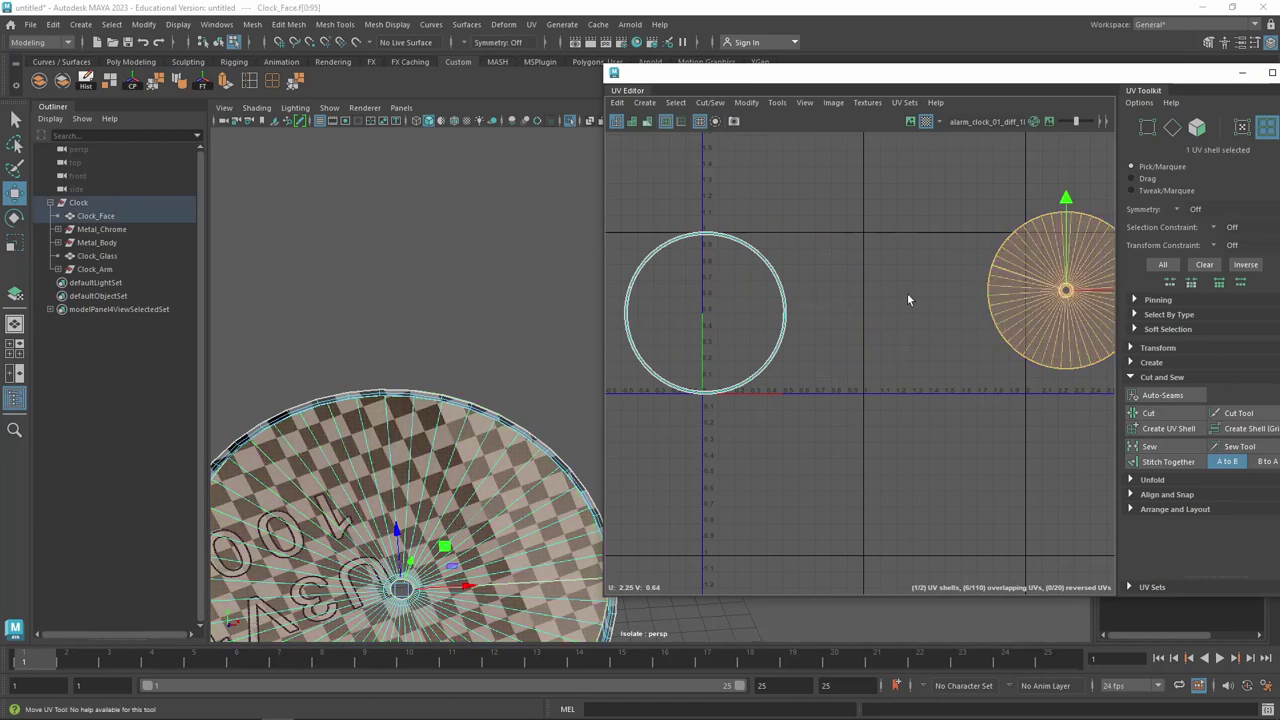
# Zoom the UV Editor onto the rim ring and turn the viewport to face the clock
pyautogui.keyDown('alt'); pyautogui.moveTo(824, 290); pyautogui.dragTo(874, 243, button='middle'); pyautogui.keyUp('alt')
pyautogui.scroll(3, 795, 224)
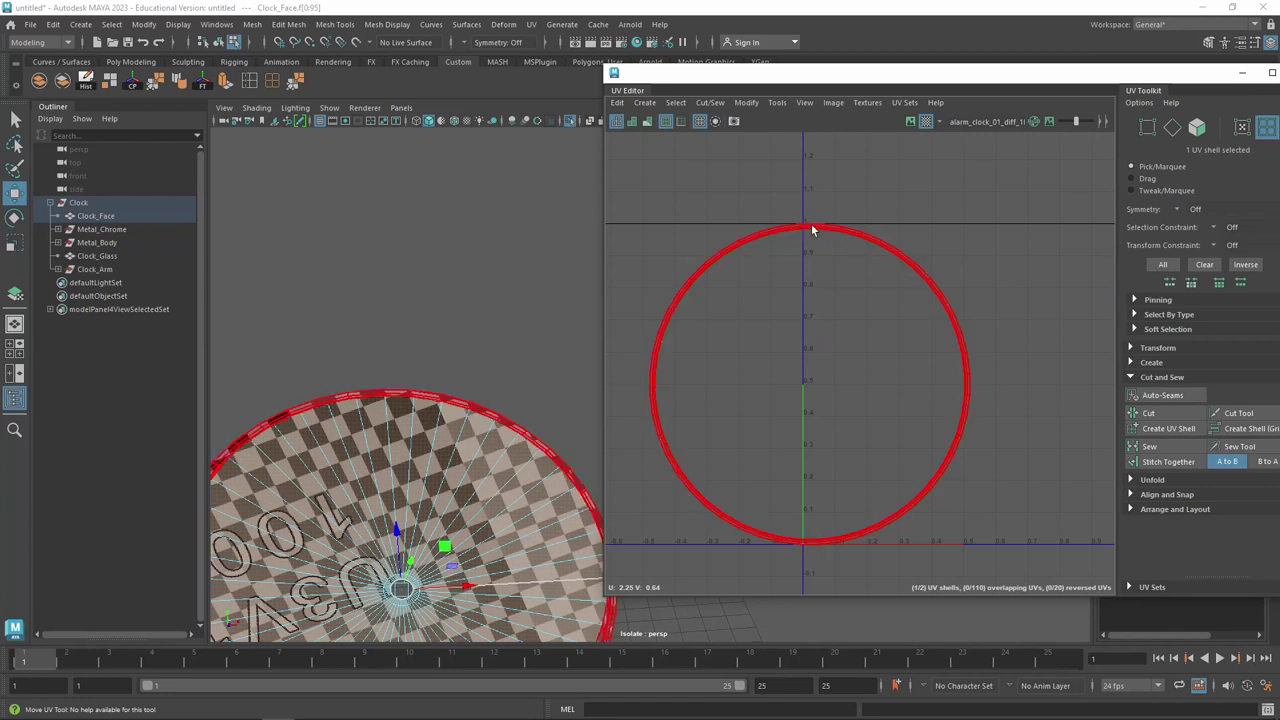
pyautogui.scroll(3, 866, 417)
pyautogui.scroll(2, 869, 371)
pyautogui.moveTo(466, 487)
pyautogui.keyDown('alt'); pyautogui.mouseDown()
pyautogui.moveTo(447, 389)
pyautogui.moveTo(529, 303)
pyautogui.mouseUp(); pyautogui.keyUp('alt')
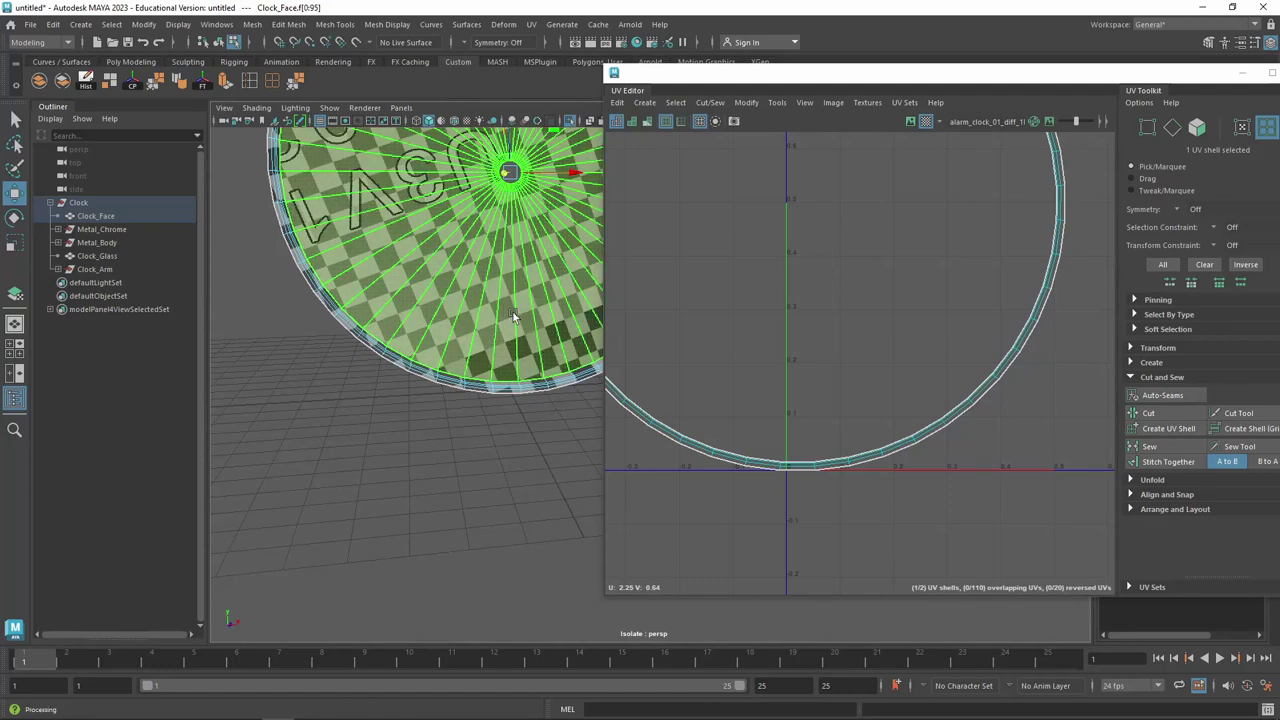
pyautogui.scroll(3, 450, 350)
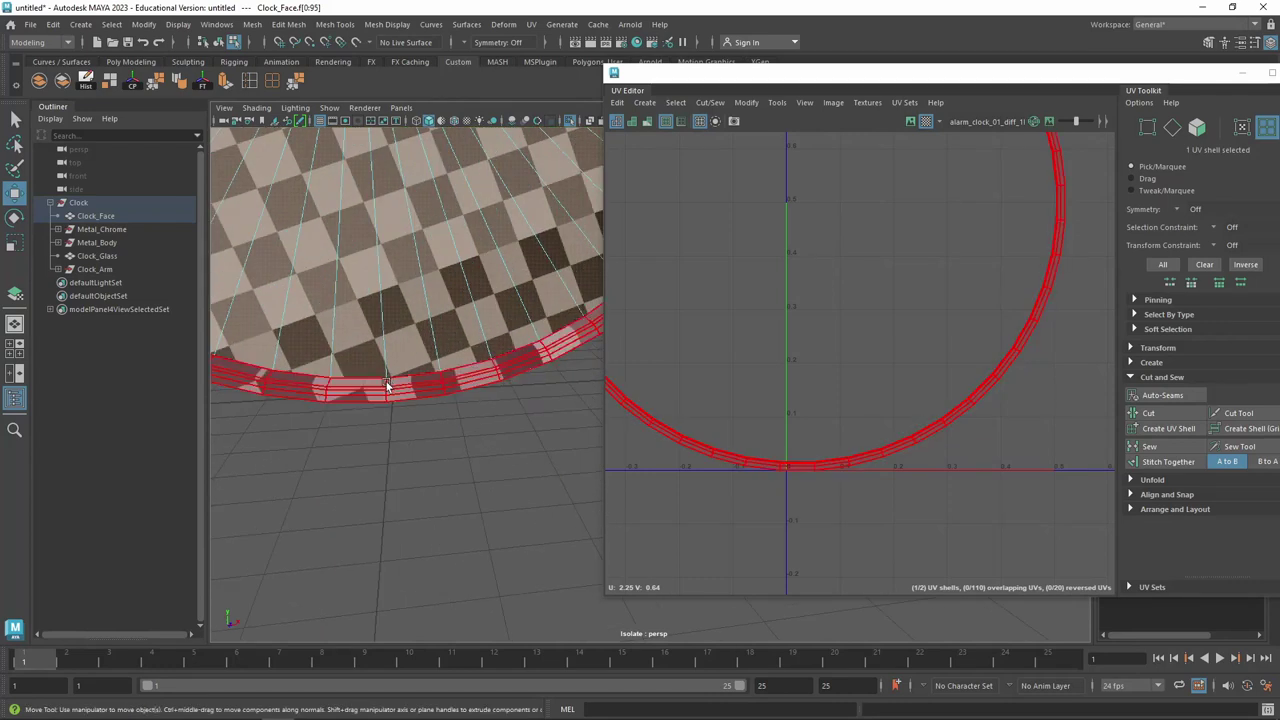
pyautogui.scroll(-2, 388, 385)
pyautogui.click(437, 357)
pyautogui.keyDown('alt'); pyautogui.moveTo(437, 357); pyautogui.dragTo(433, 548); pyautogui.keyUp('alt')
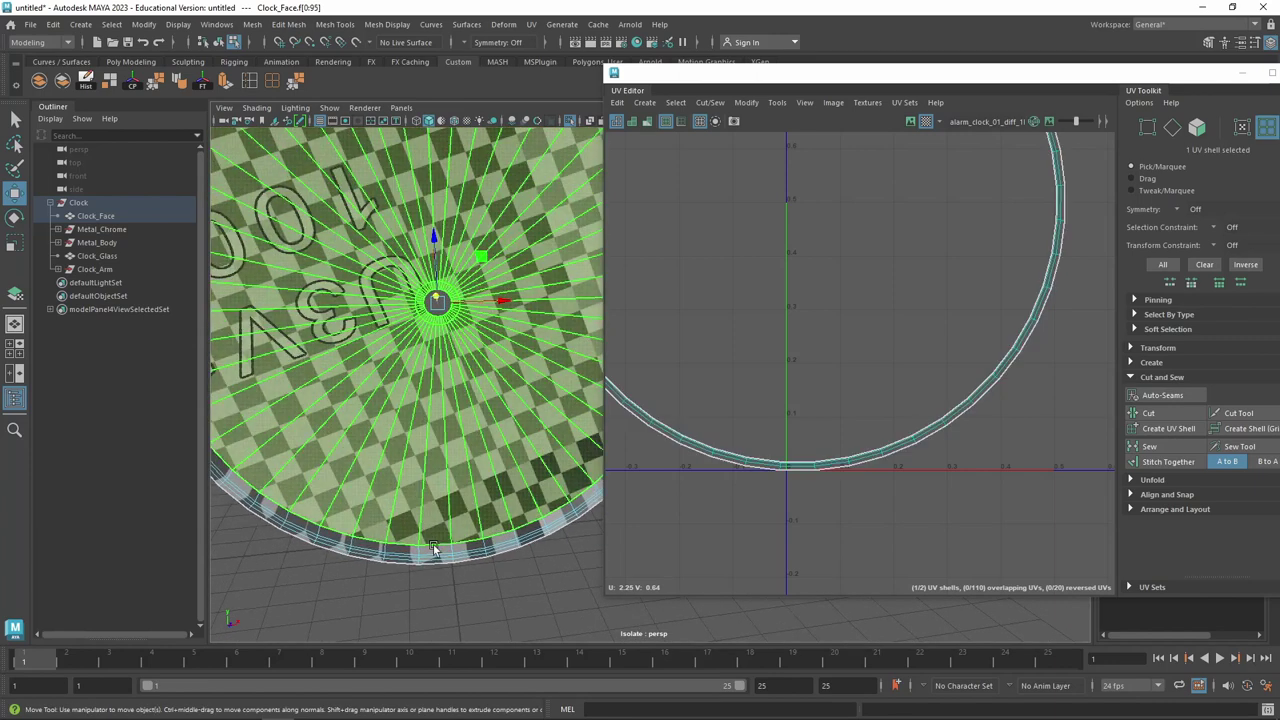
# In Edge mode, select a vertical edge loop on the rim, narrowed to the four edges crossing it
pyautogui.rightClick(447, 340)
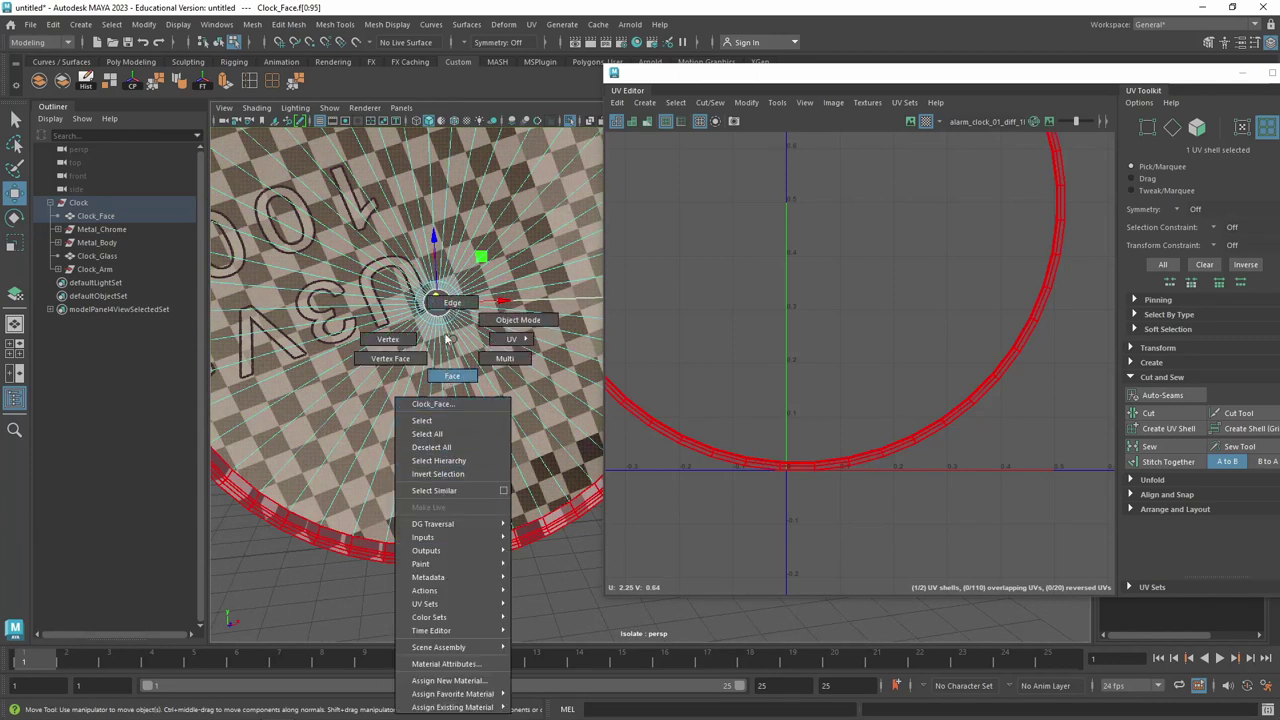
pyautogui.click(452, 302)
pyautogui.click(450, 553)
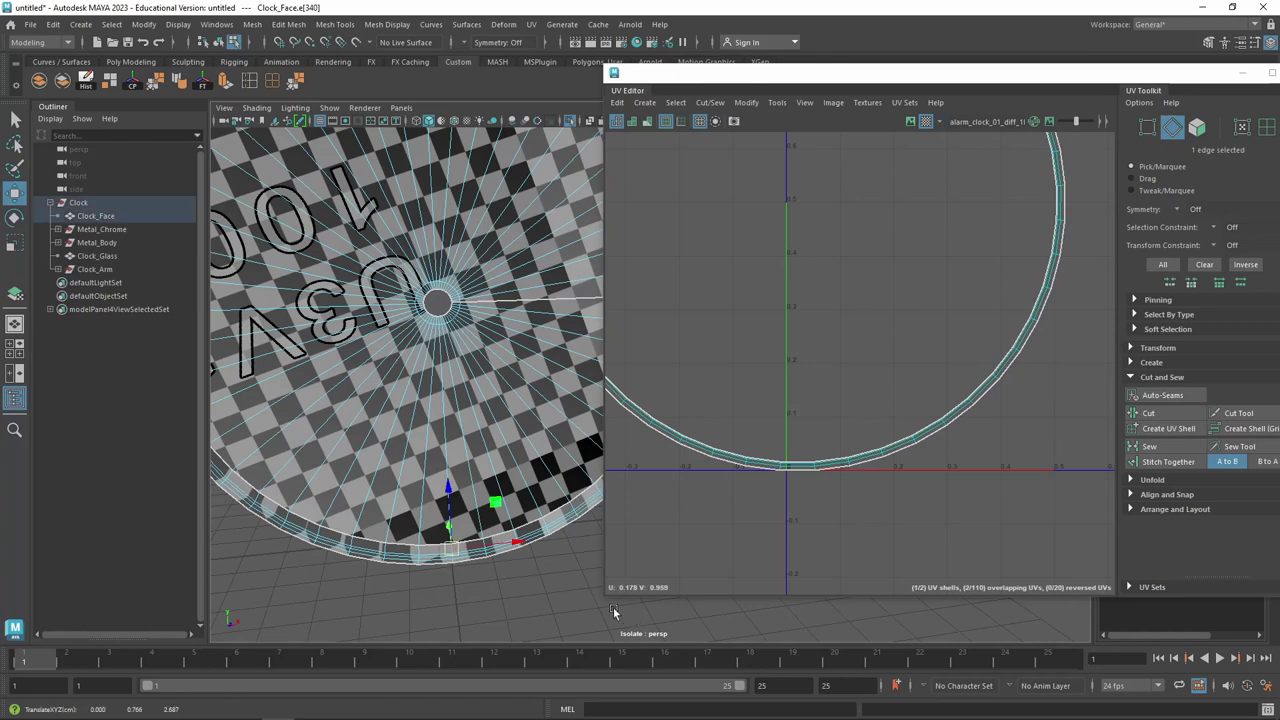
pyautogui.scroll(2, 482, 580)
pyautogui.scroll(3, 482, 580)
pyautogui.scroll(-2, 490, 535)
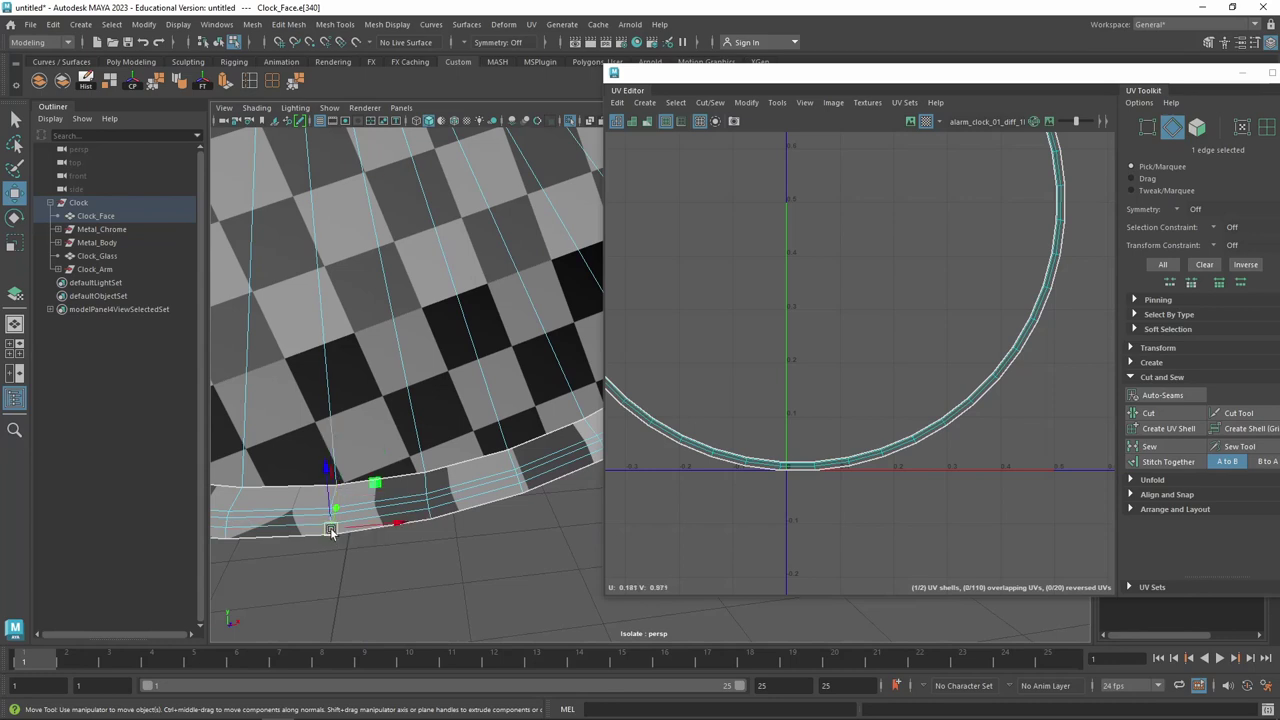
pyautogui.doubleClick(387, 425)
pyautogui.scroll(-2, 904, 371)
pyautogui.scroll(-2, 944, 376)
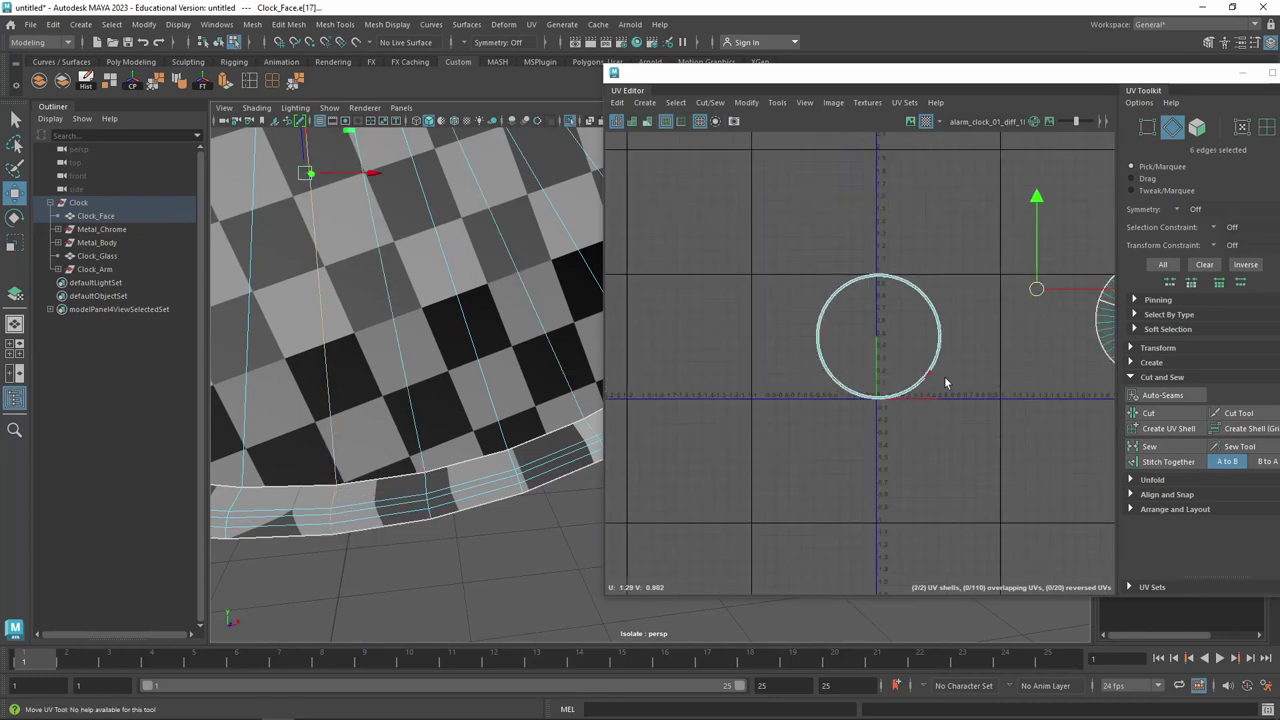
pyautogui.scroll(-1, 944, 376)
pyautogui.keyDown('alt'); pyautogui.moveTo(1049, 390); pyautogui.dragTo(886, 422, button='middle'); pyautogui.keyUp('alt')
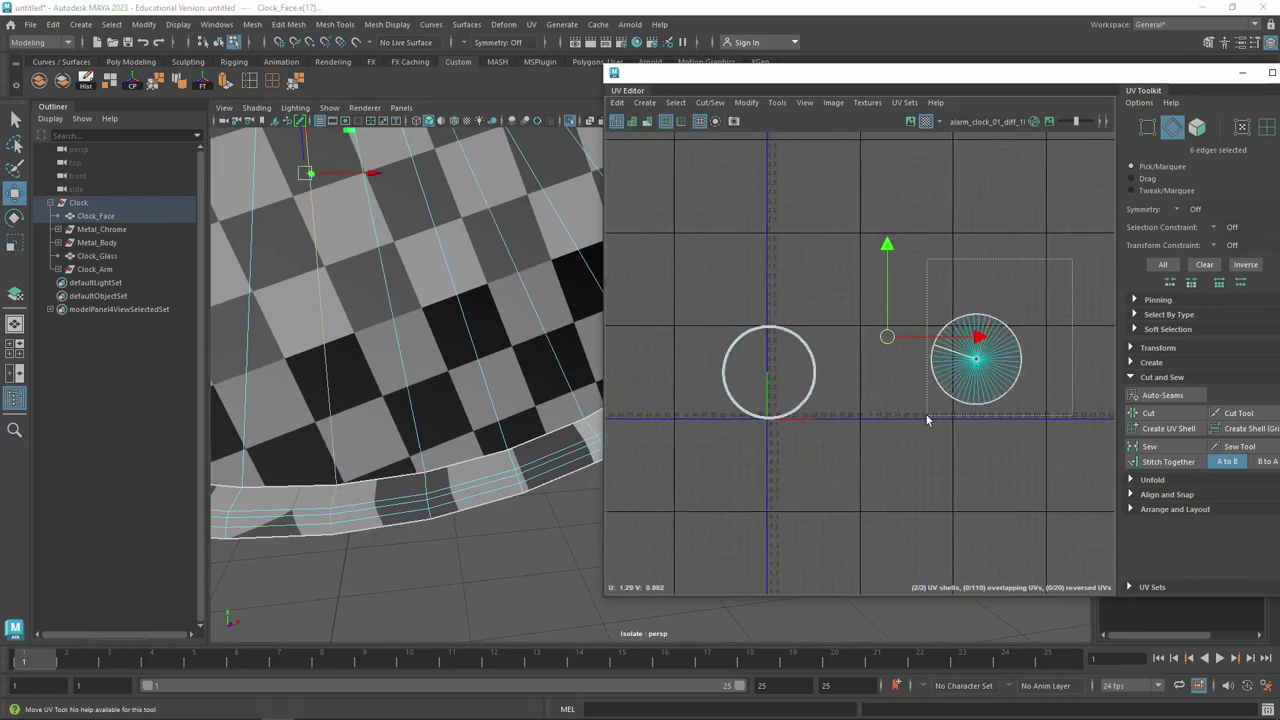
pyautogui.moveTo(895, 442); pyautogui.dragTo(892, 435)
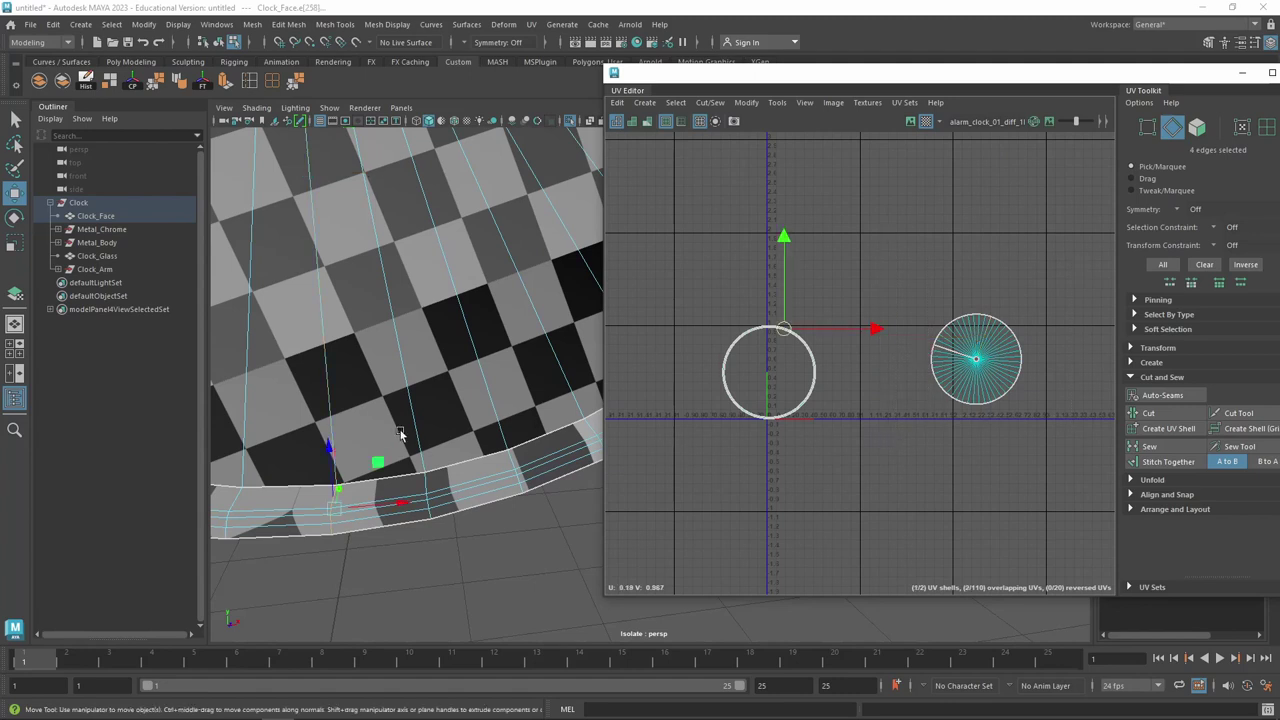
# Cut the rim UVs along those four edges, splitting Clock_Face into three UV shells
pyautogui.keyDown('alt'); pyautogui.moveTo(400, 433); pyautogui.dragTo(460, 420); pyautogui.keyUp('alt')
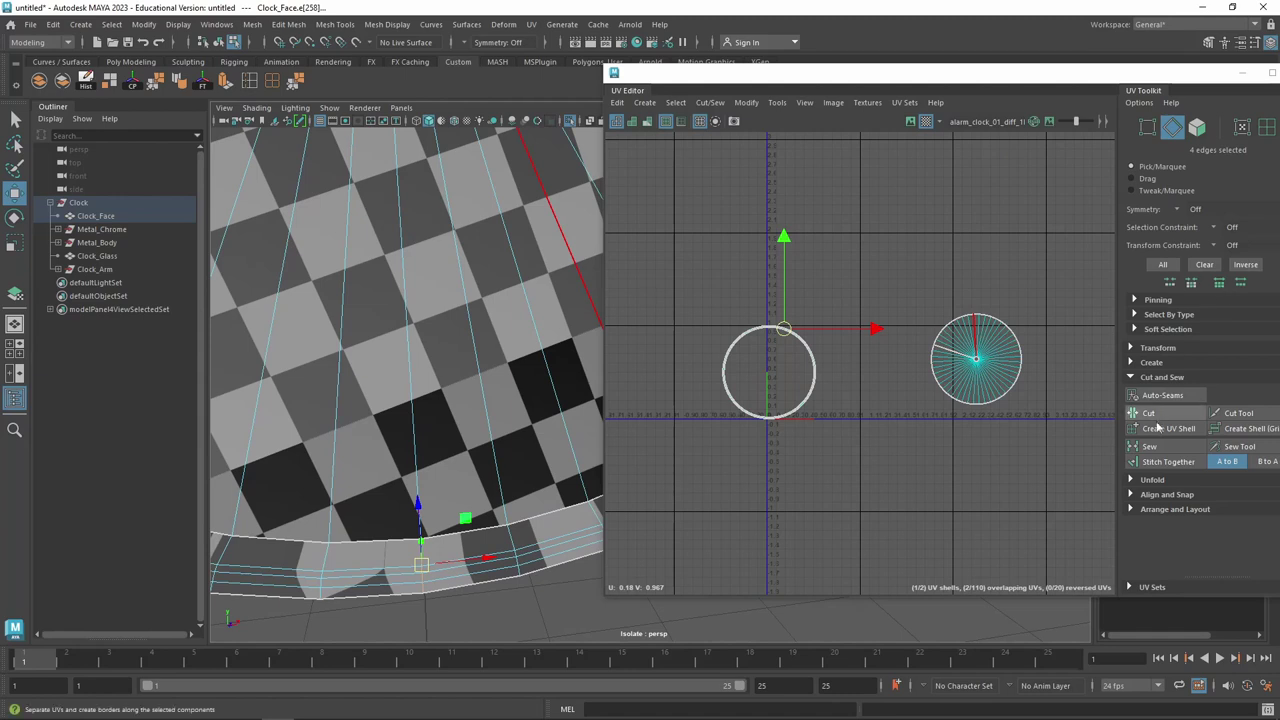
pyautogui.click(1157, 418)
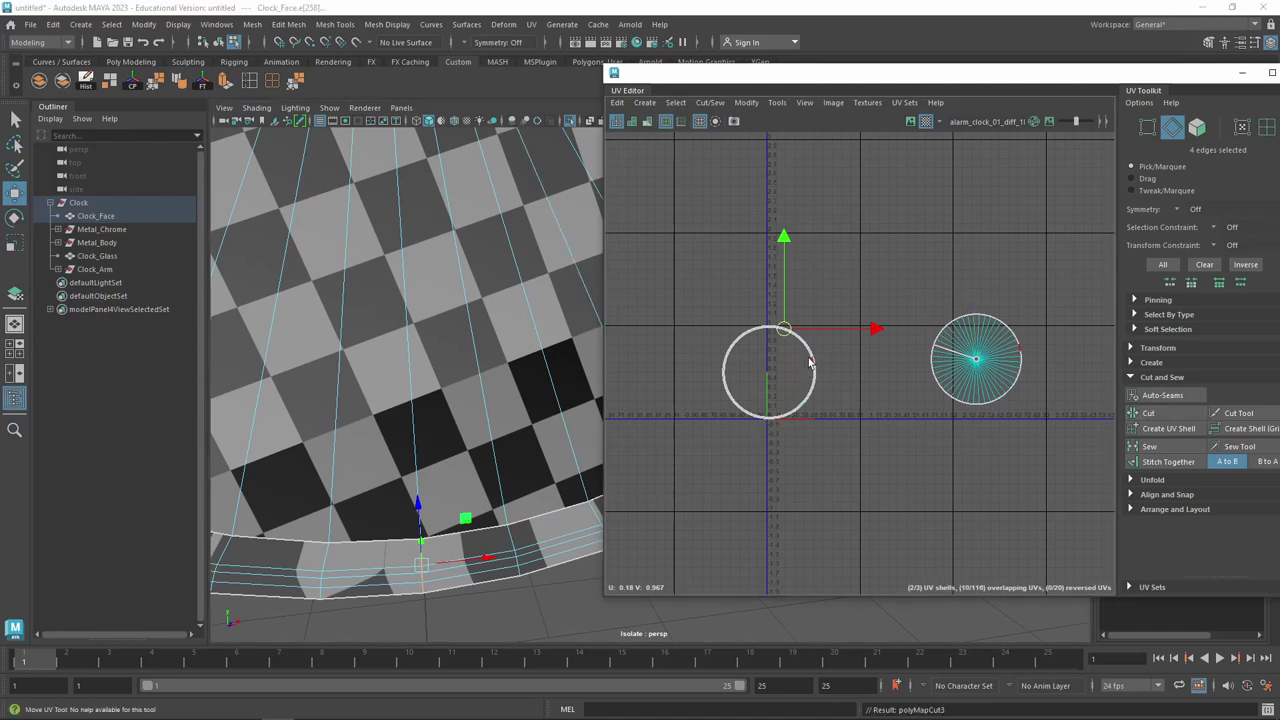
pyautogui.scroll(2, 790, 356)
pyautogui.scroll(3, 790, 356)
pyautogui.moveTo(751, 420)
pyautogui.keyDown('alt'); pyautogui.mouseDown(button='middle')
pyautogui.moveTo(797, 221)
pyautogui.moveTo(806, 366)
pyautogui.mouseUp(button='middle'); pyautogui.keyUp('alt')
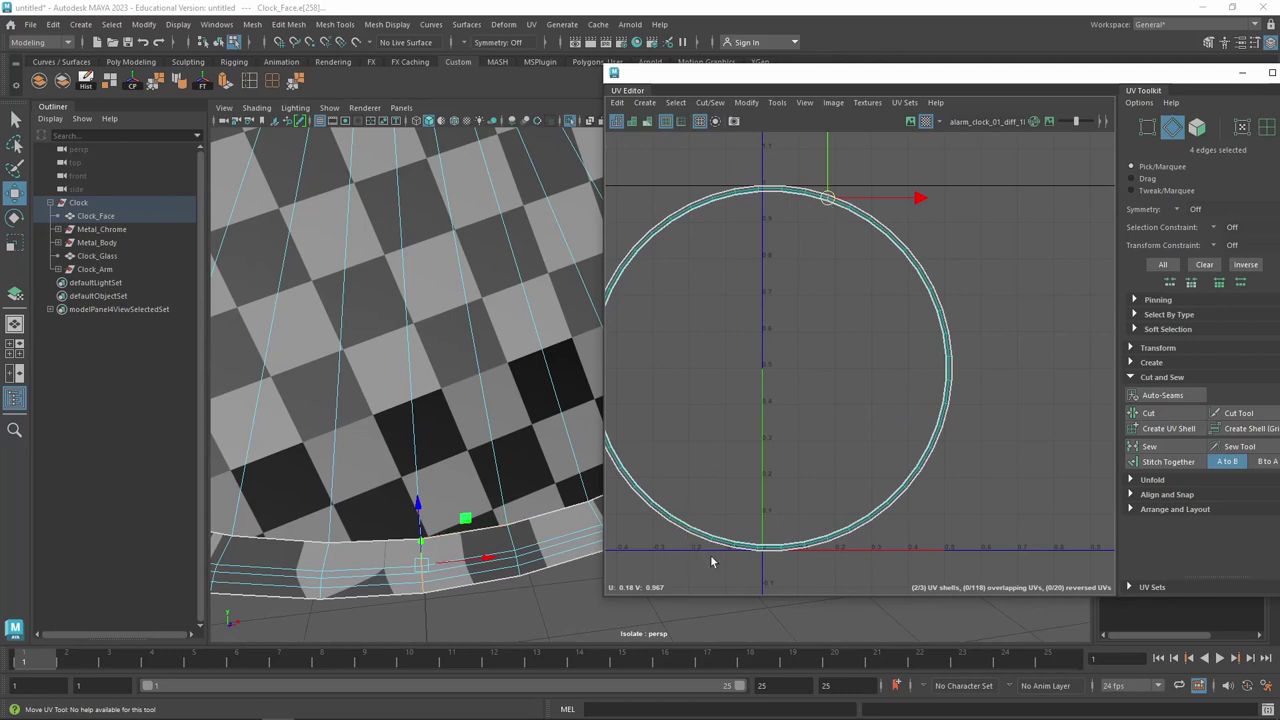
pyautogui.scroll(-3, 489, 359)
pyautogui.keyDown('alt'); pyautogui.moveTo(536, 303); pyautogui.dragTo(503, 492); pyautogui.keyUp('alt')
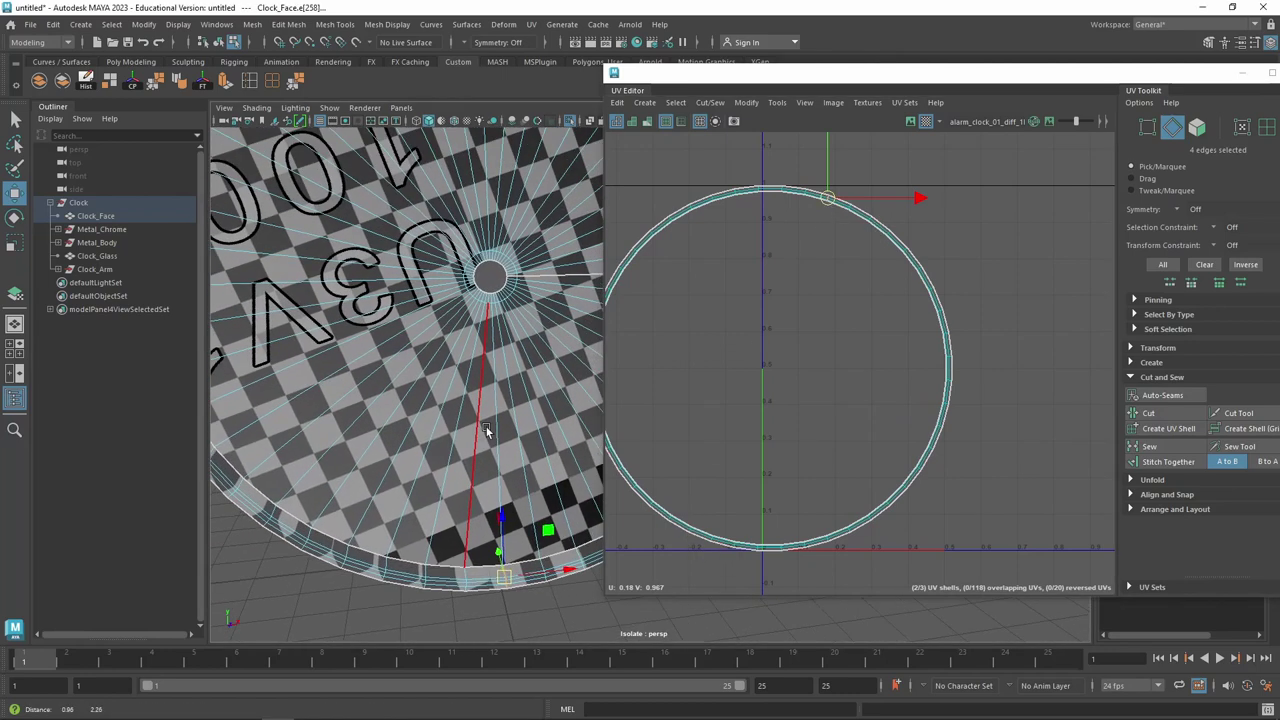
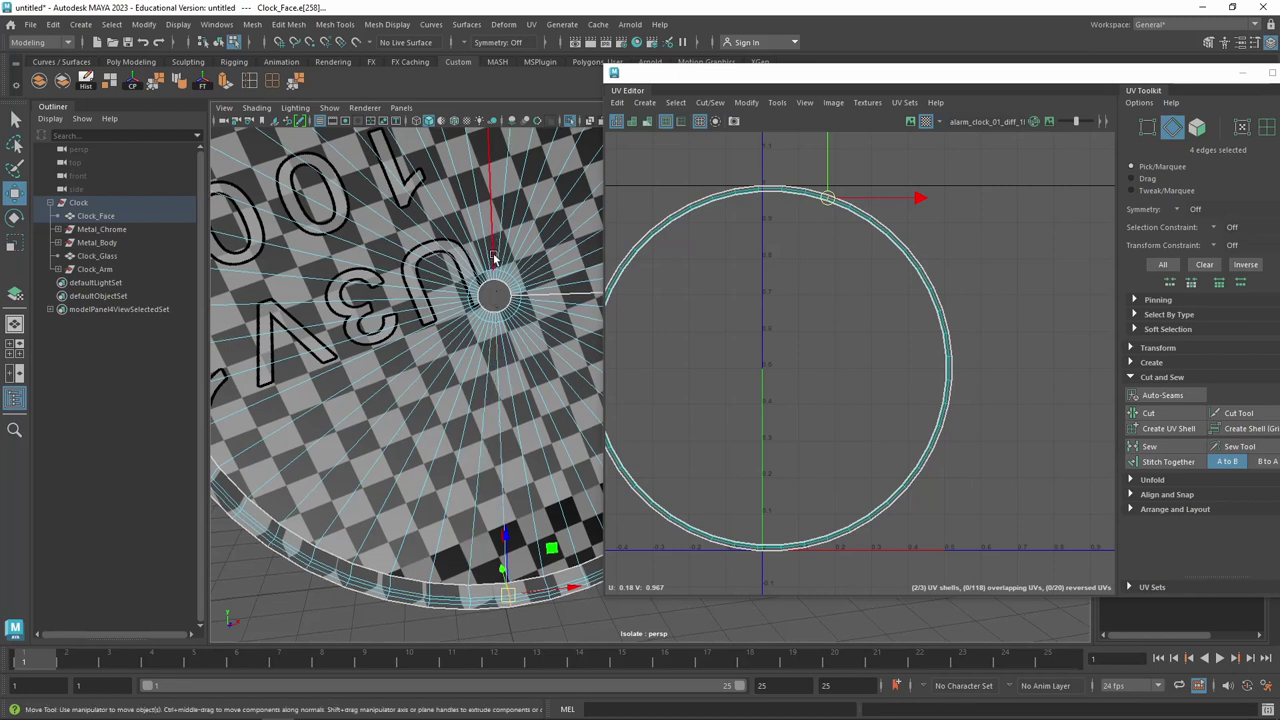
# Select edge loops on opposite sides of the clock face rim
pyautogui.keyDown('alt'); pyautogui.moveTo(494, 242); pyautogui.dragTo(487, 254); pyautogui.keyUp('alt')
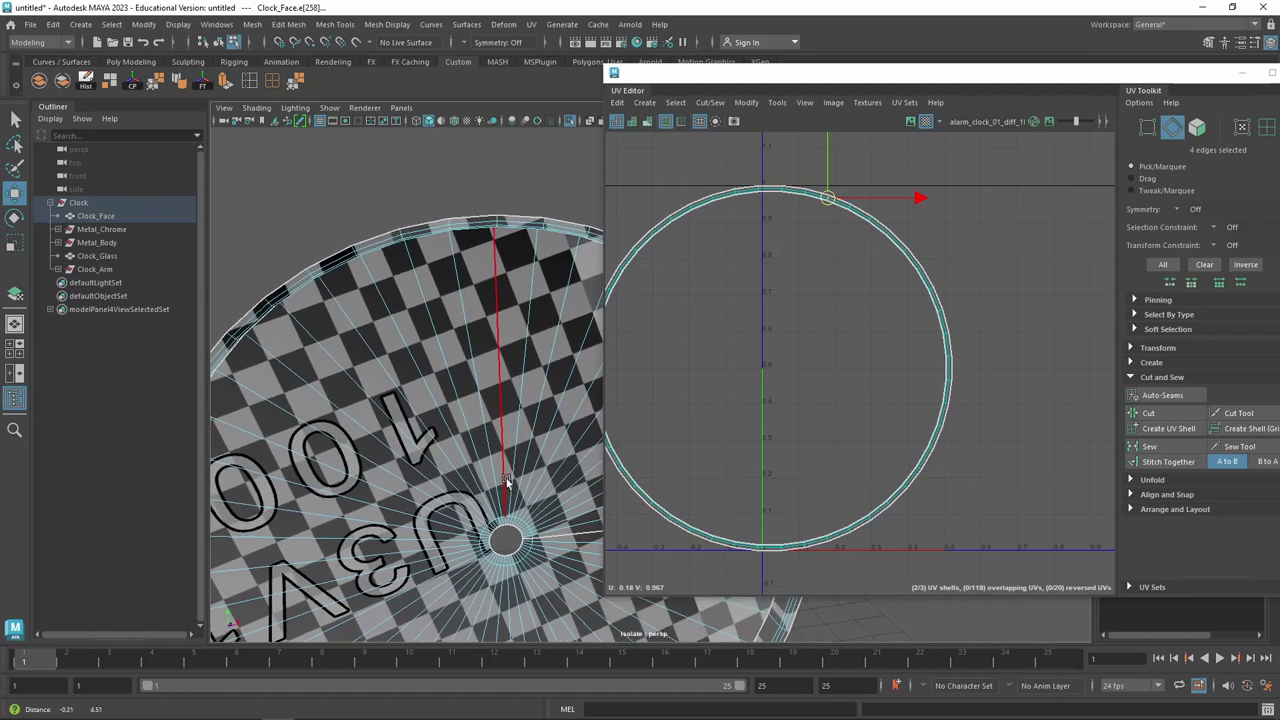
pyautogui.doubleClick(497, 224)
pyautogui.moveTo(497, 226)
pyautogui.keyDown('alt'); pyautogui.mouseDown()
pyautogui.moveTo(490, 276)
pyautogui.moveTo(513, 284)
pyautogui.mouseUp(); pyautogui.keyUp('alt')
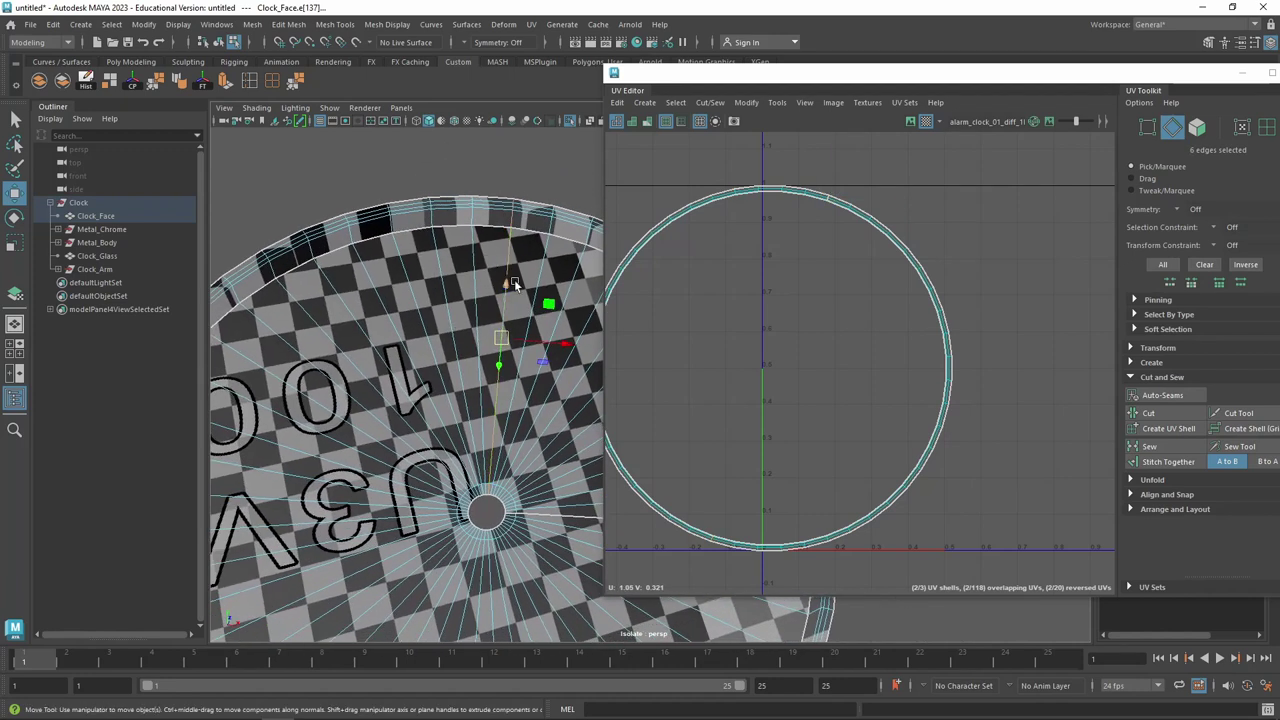
pyautogui.doubleClick(543, 282)
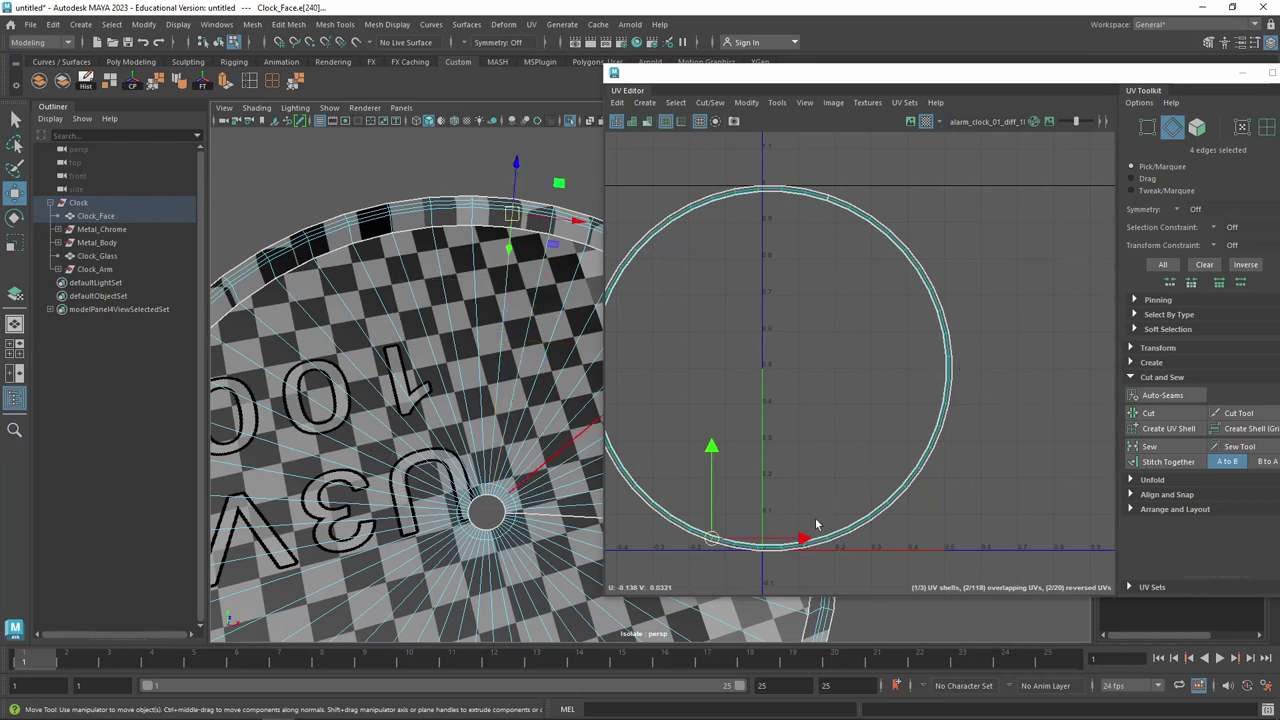
# Cut the rim UVs along those loops with Cut and Sew, then select the right-hand shell
pyautogui.keyDown('alt'); pyautogui.moveTo(846, 440); pyautogui.dragTo(862, 412, button='middle'); pyautogui.keyUp('alt')
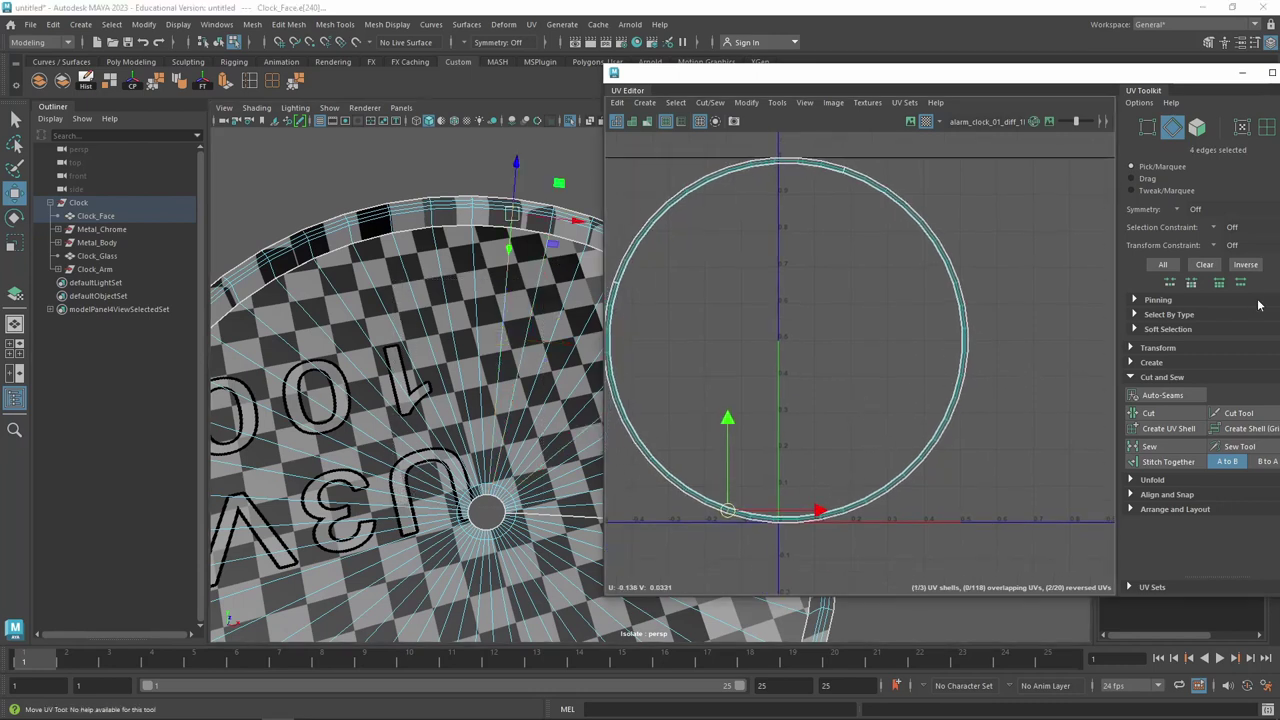
pyautogui.click(1141, 413)
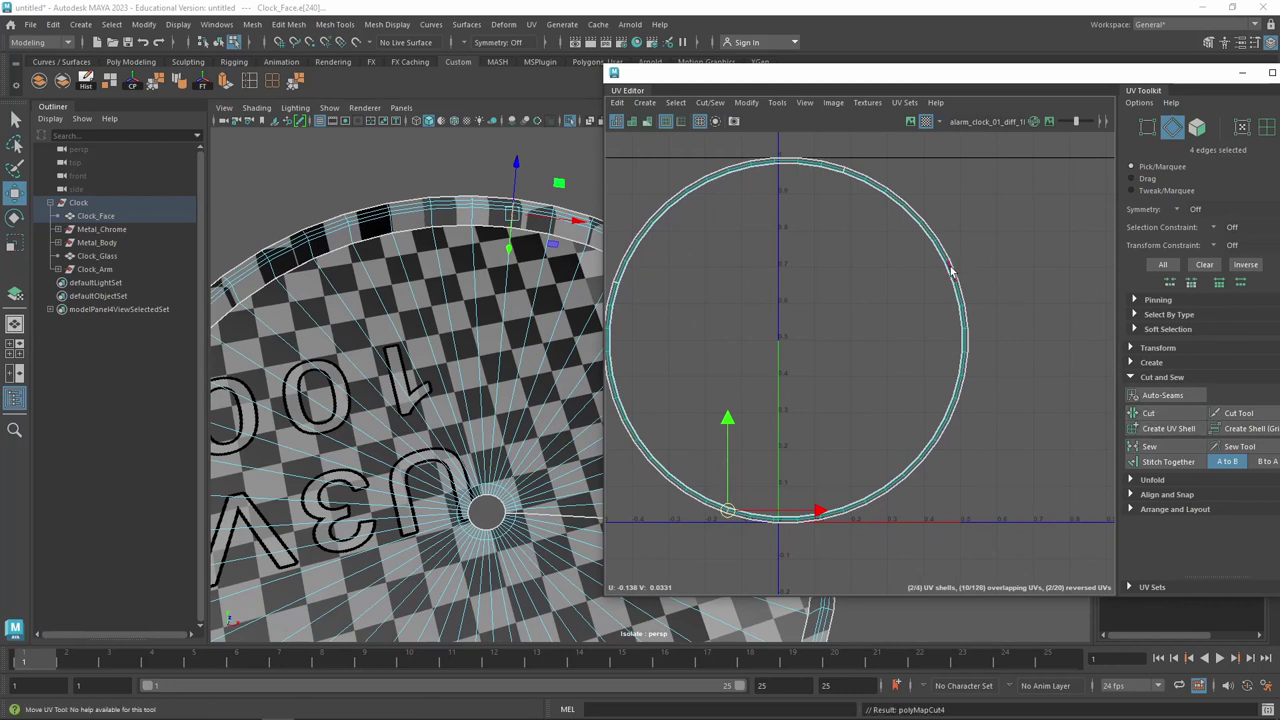
pyautogui.moveTo(951, 270); pyautogui.dragTo(972, 280, button='right')
pyautogui.click(960, 286)
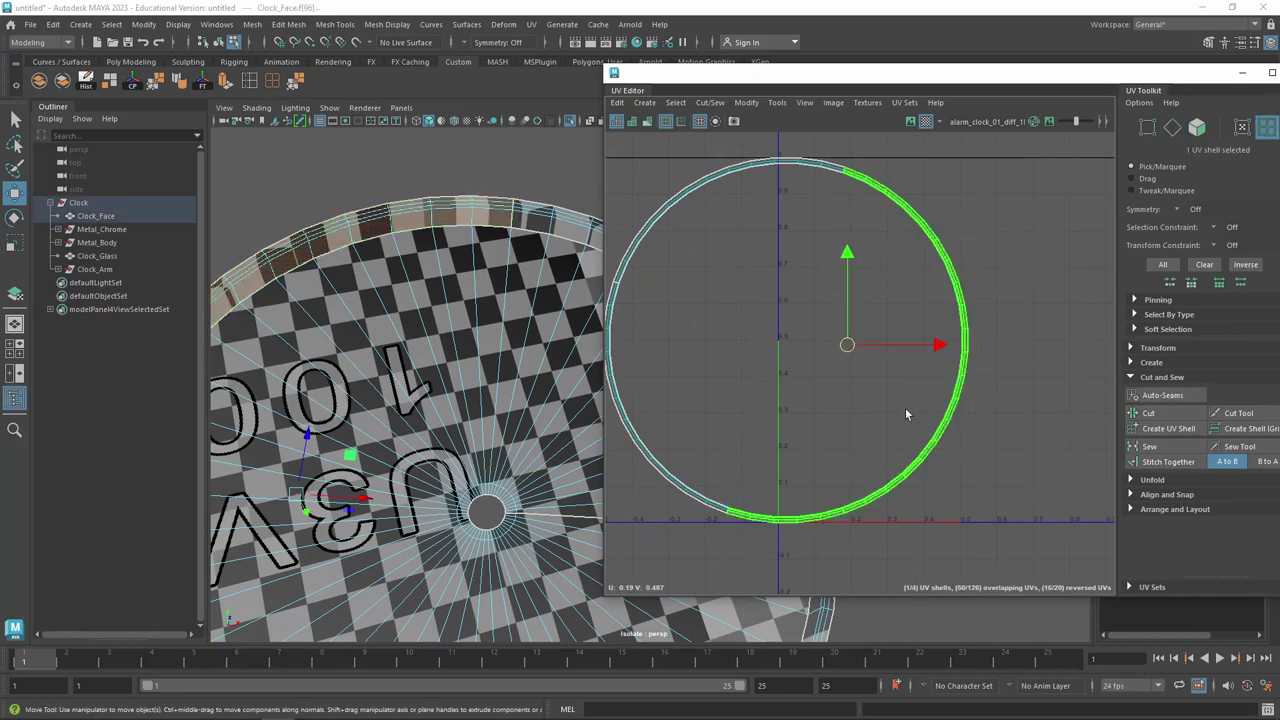
# Move the selected right rim shell away from the left half
pyautogui.moveTo(847, 345); pyautogui.dragTo(982, 367)
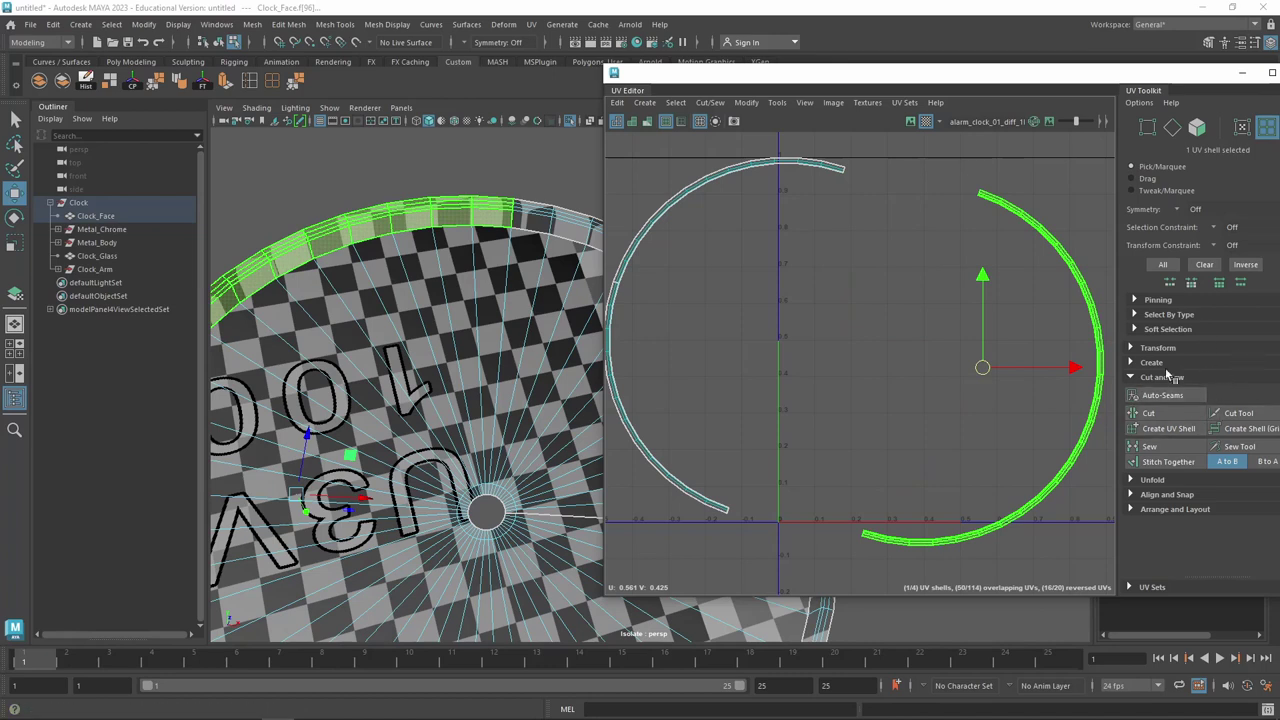
pyautogui.click(1161, 481)
pyautogui.hotkey('ctrl', 'F11')
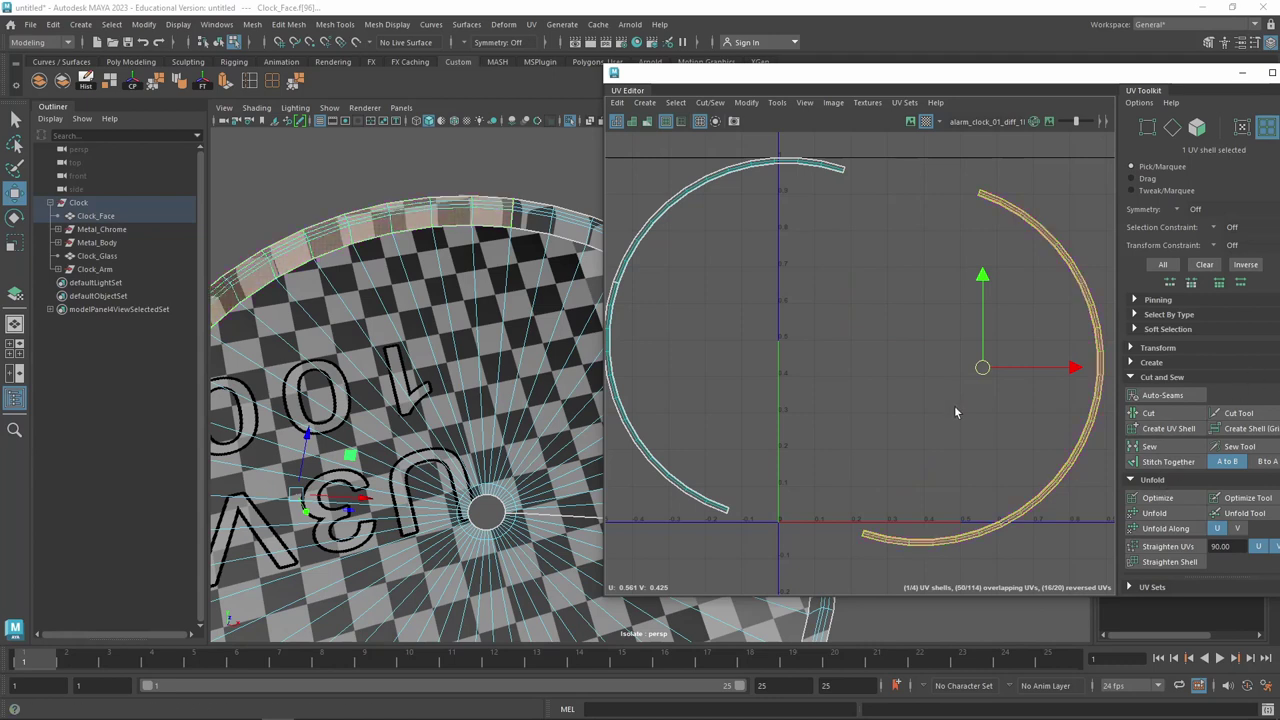
pyautogui.keyDown('alt'); pyautogui.moveTo(1037, 317); pyautogui.dragTo(851, 370, button='middle'); pyautogui.keyUp('alt')
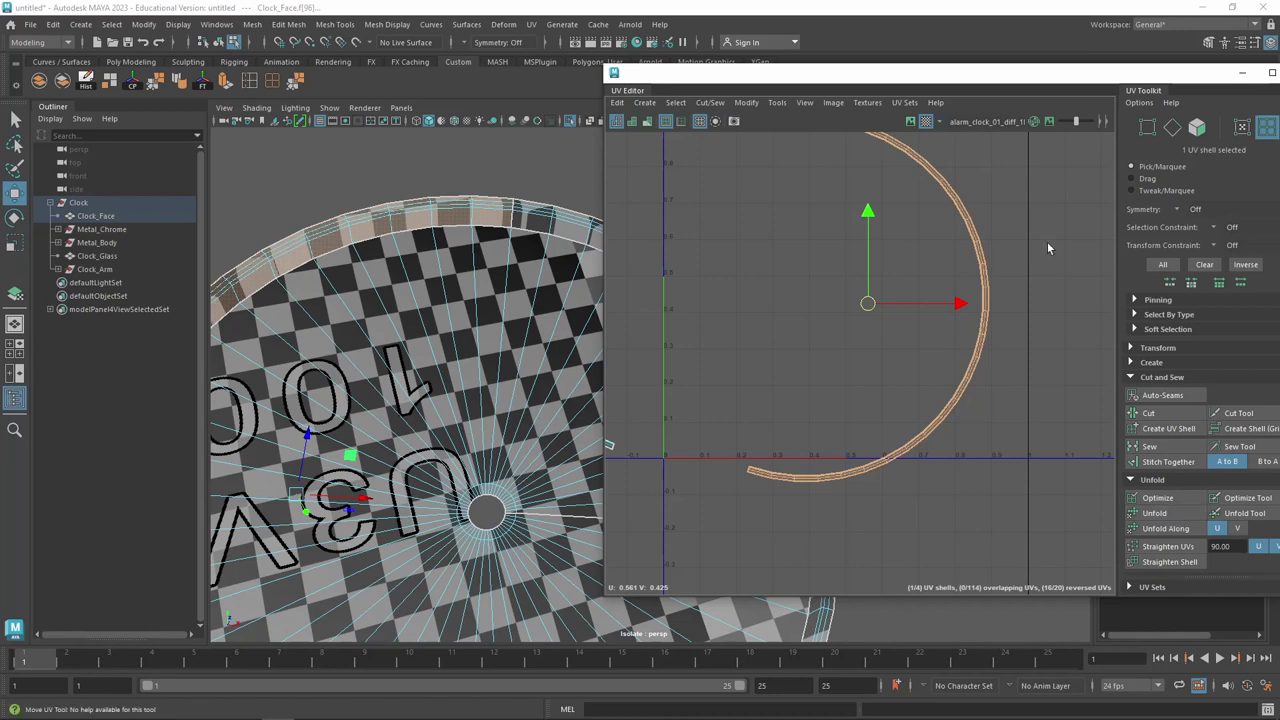
# Unfold the right rim shell into an even arc with no reversed UVs
pyautogui.scroll(-2, 1032, 244)
pyautogui.scroll(-1, 1046, 230)
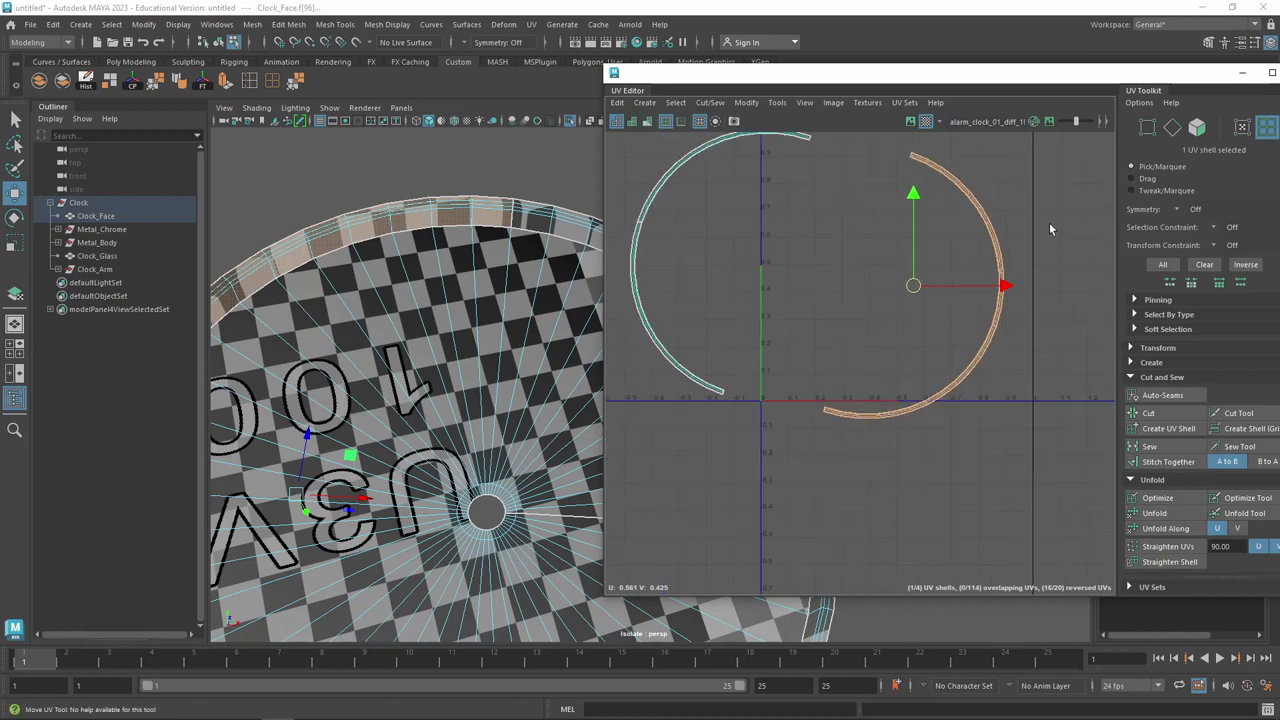
pyautogui.moveTo(1049, 222)
pyautogui.keyDown('alt'); pyautogui.mouseDown(button='middle')
pyautogui.moveTo(989, 278)
pyautogui.moveTo(987, 226)
pyautogui.mouseUp(button='middle'); pyautogui.keyUp('alt')
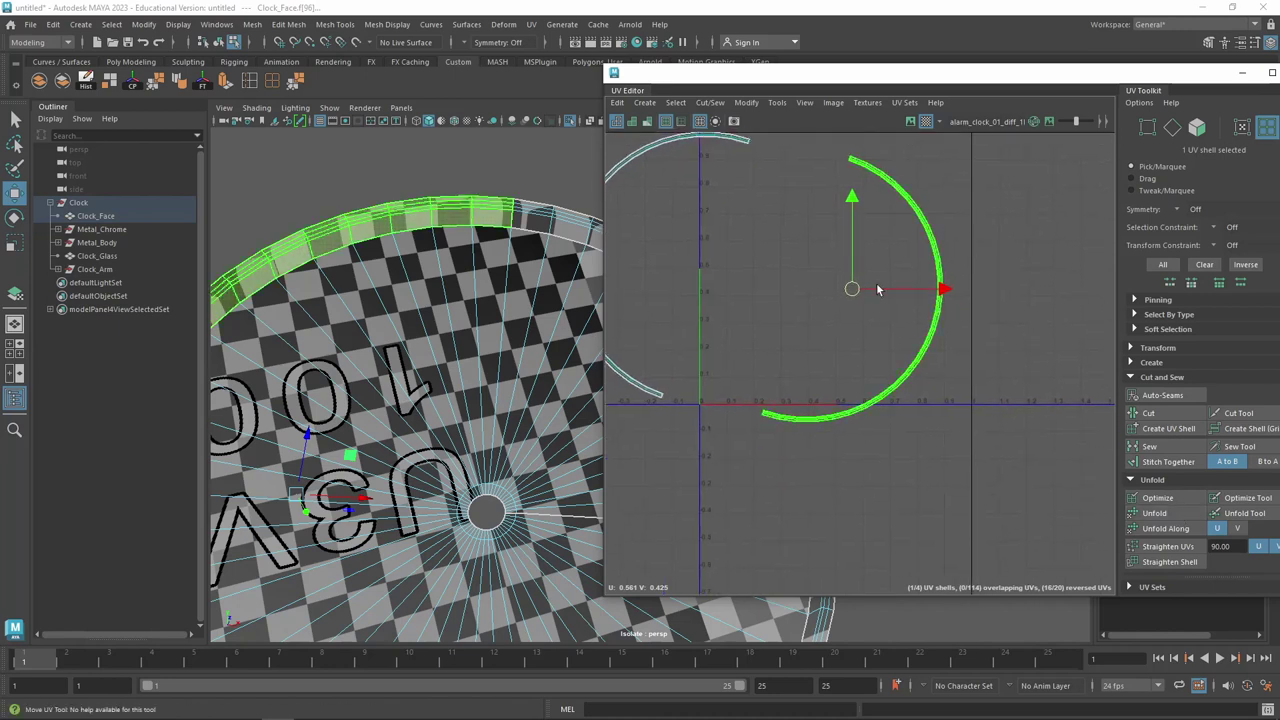
pyautogui.click(1164, 512)
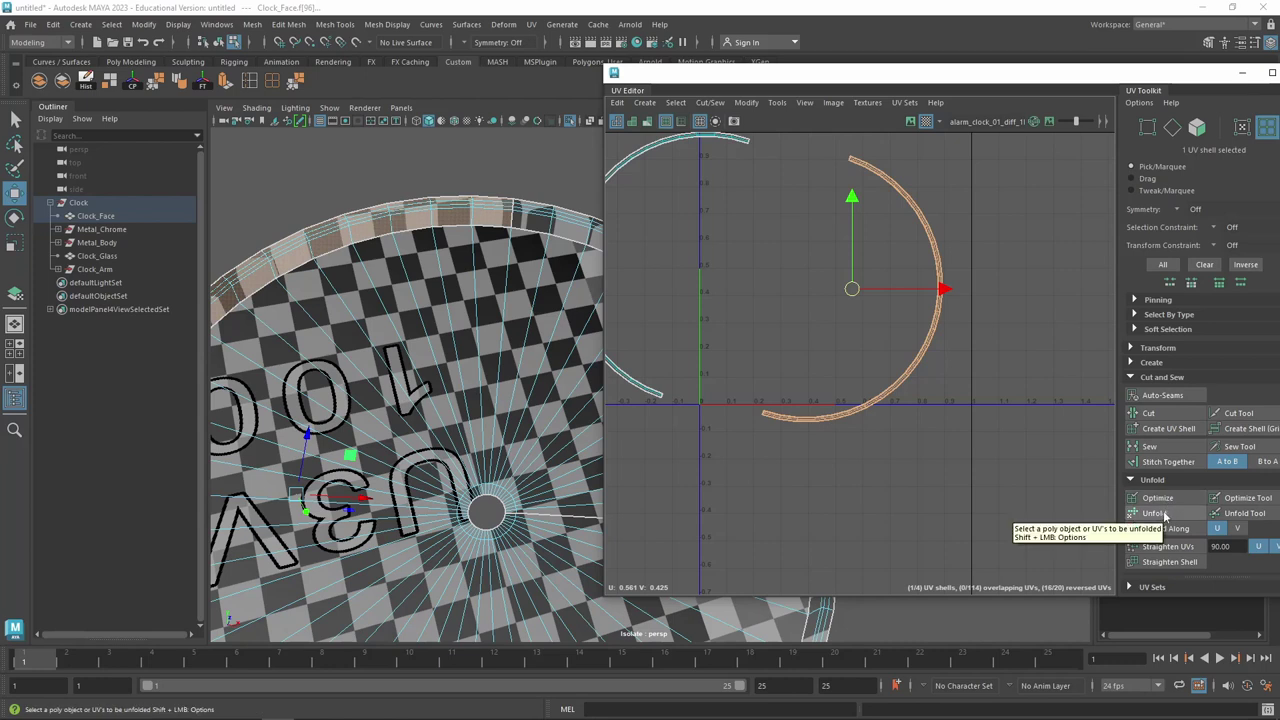
pyautogui.click(1164, 513)
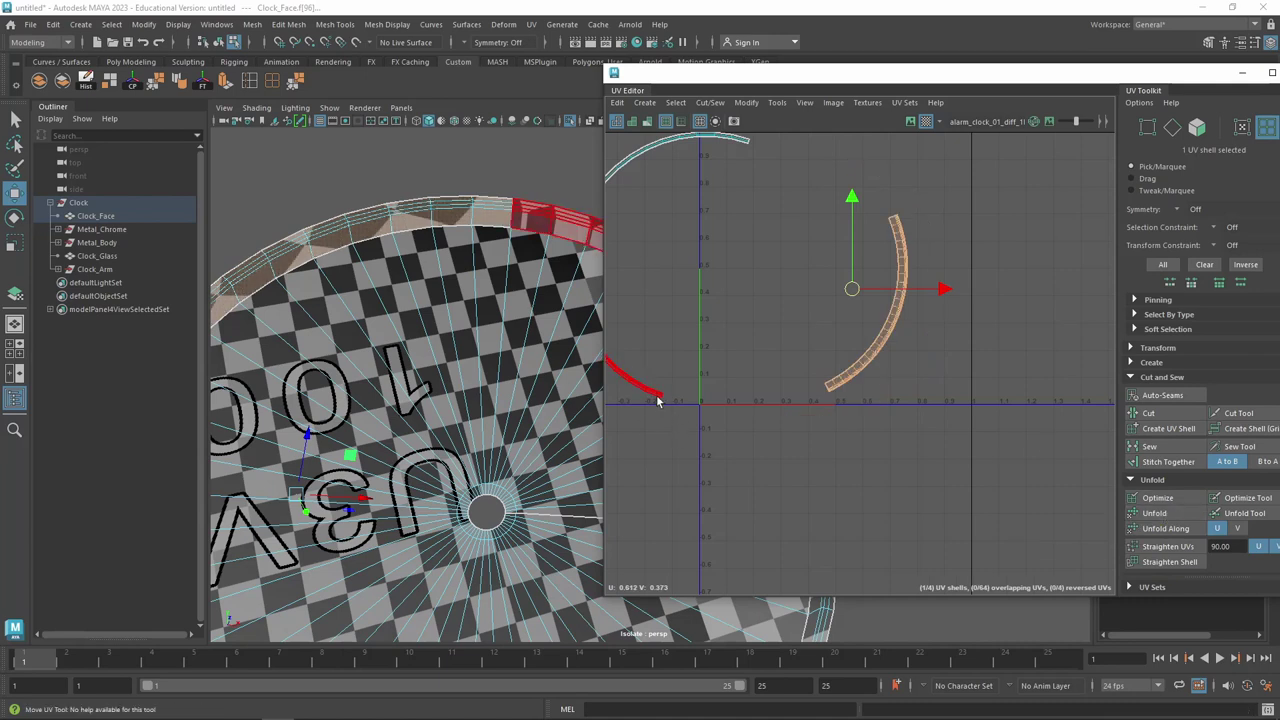
# Select the left rim shell and unfold it
pyautogui.click(657, 393)
pyautogui.click(1158, 514)
pyautogui.keyDown('alt'); pyautogui.moveTo(766, 243); pyautogui.dragTo(961, 324, button='middle'); pyautogui.keyUp('alt')
pyautogui.click(1187, 516)
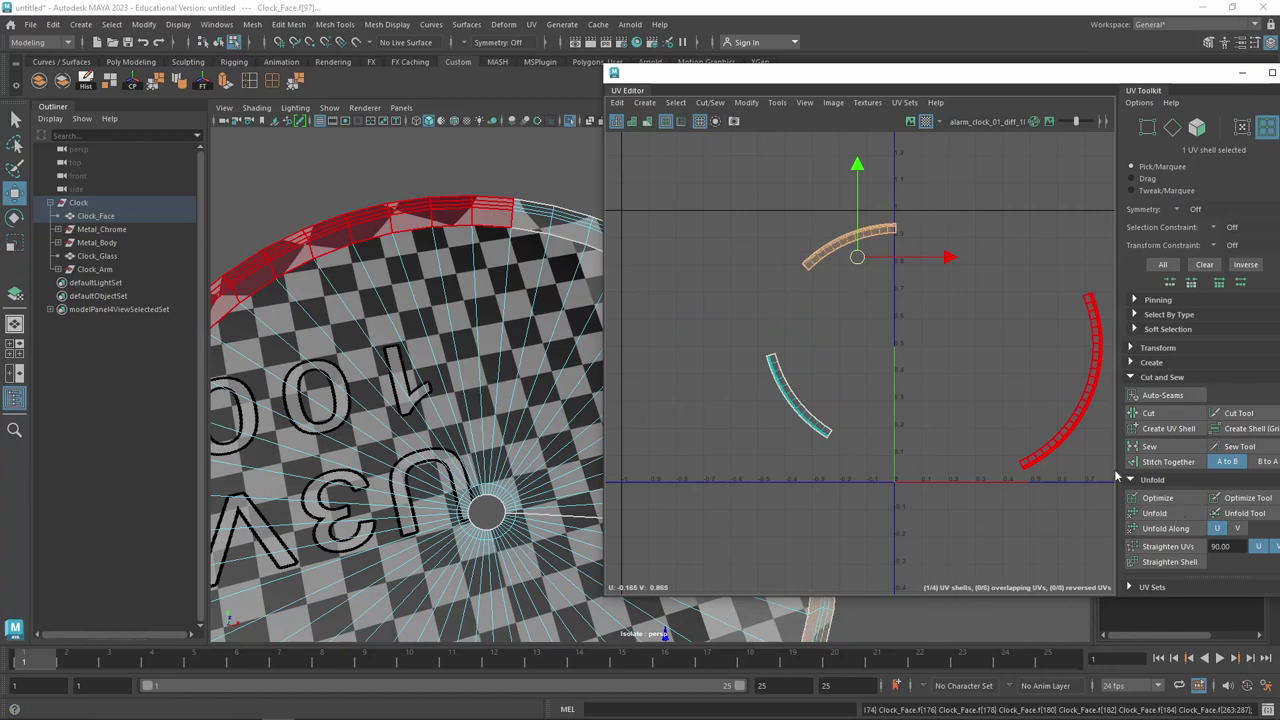
pyautogui.scroll(3, 786, 310)
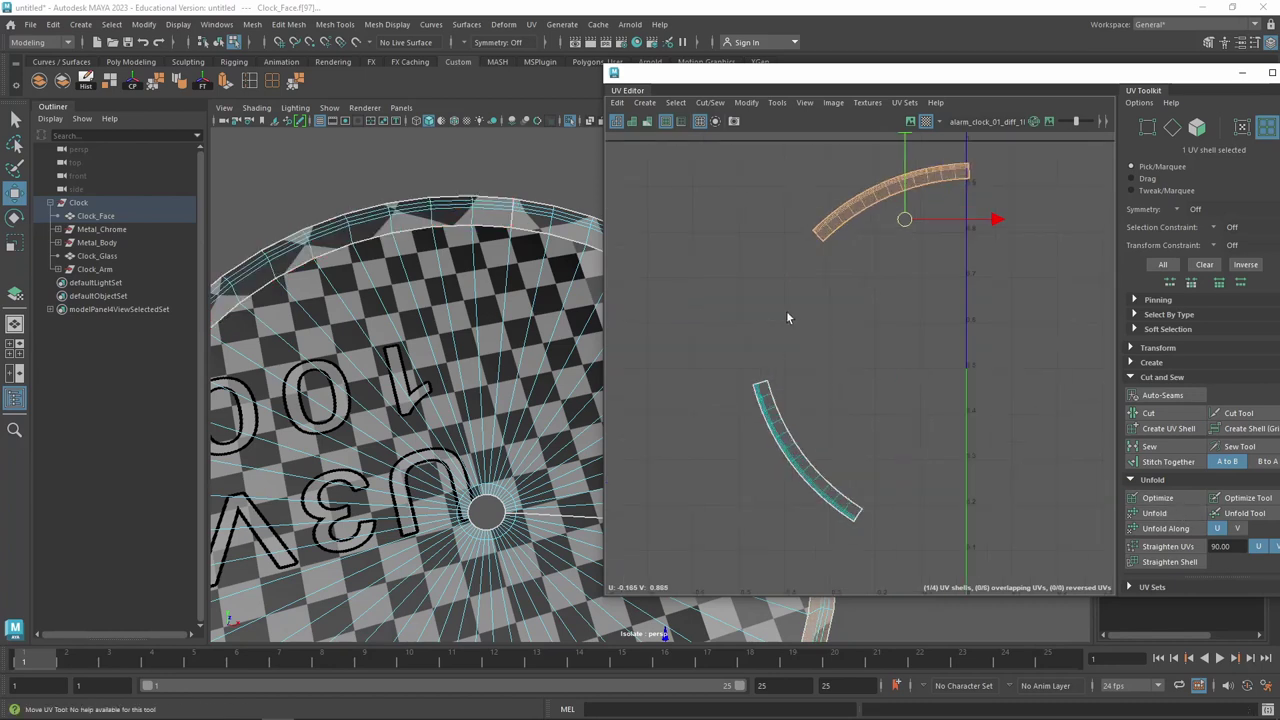
pyautogui.scroll(2, 812, 240)
# Select the border edges at the upper arc shell's end
pyautogui.moveTo(815, 225)
pyautogui.mouseDown(button='right')
pyautogui.moveTo(770, 209)
pyautogui.moveTo(815, 191)
pyautogui.mouseUp(button='right')
pyautogui.scroll(2, 805, 225)
pyautogui.moveTo(772, 167); pyautogui.dragTo(840, 226)
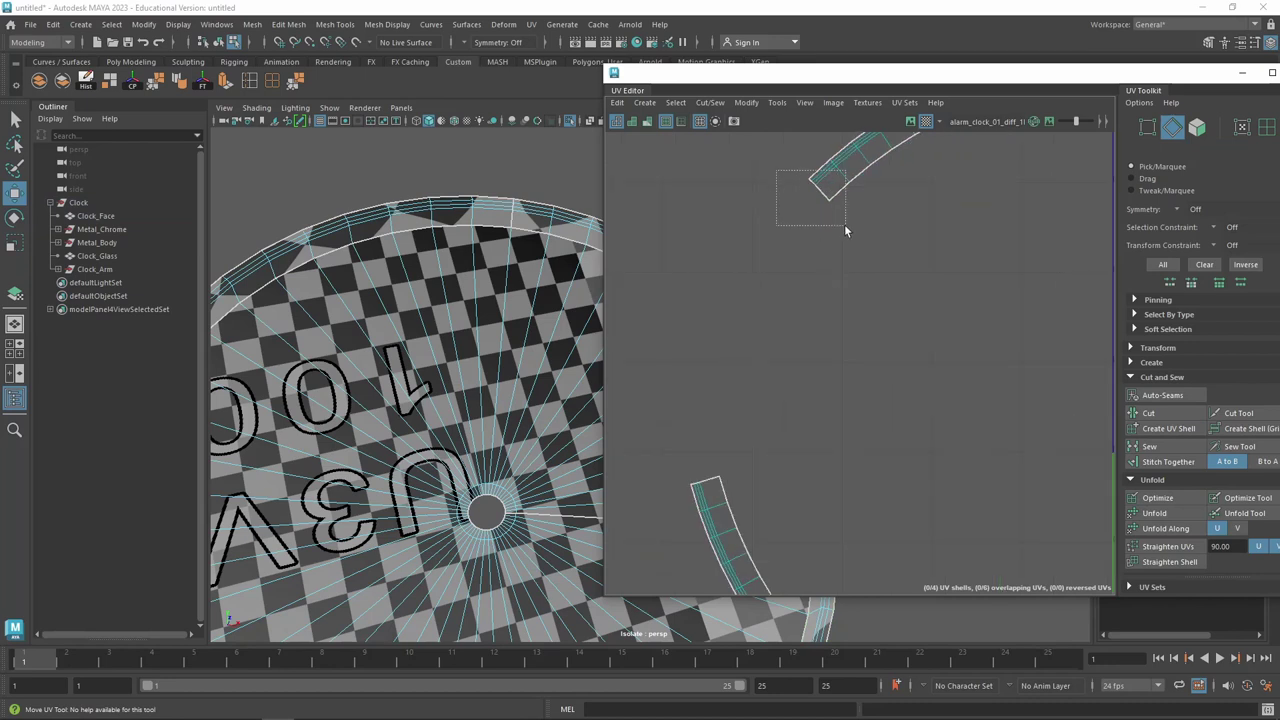
pyautogui.moveTo(772, 189); pyautogui.dragTo(757, 131, button='right')
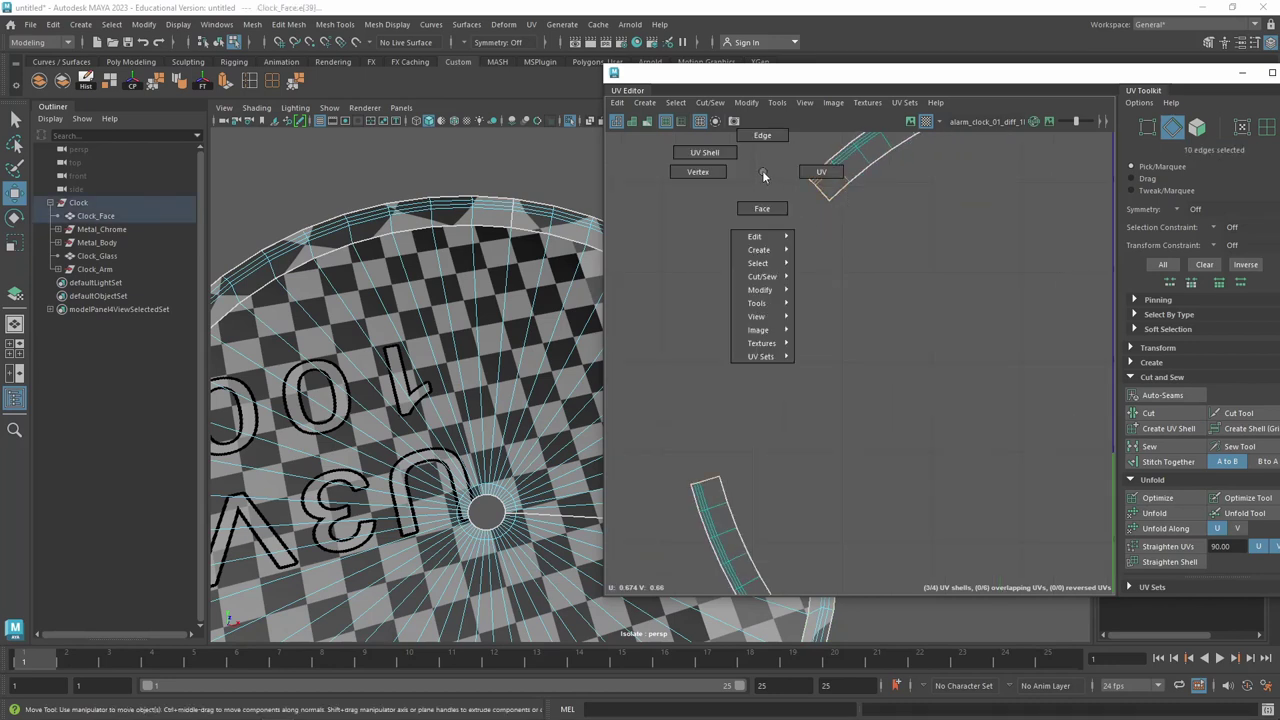
pyautogui.keyDown('alt'); pyautogui.moveTo(787, 158); pyautogui.dragTo(774, 278, button='middle'); pyautogui.keyUp('alt')
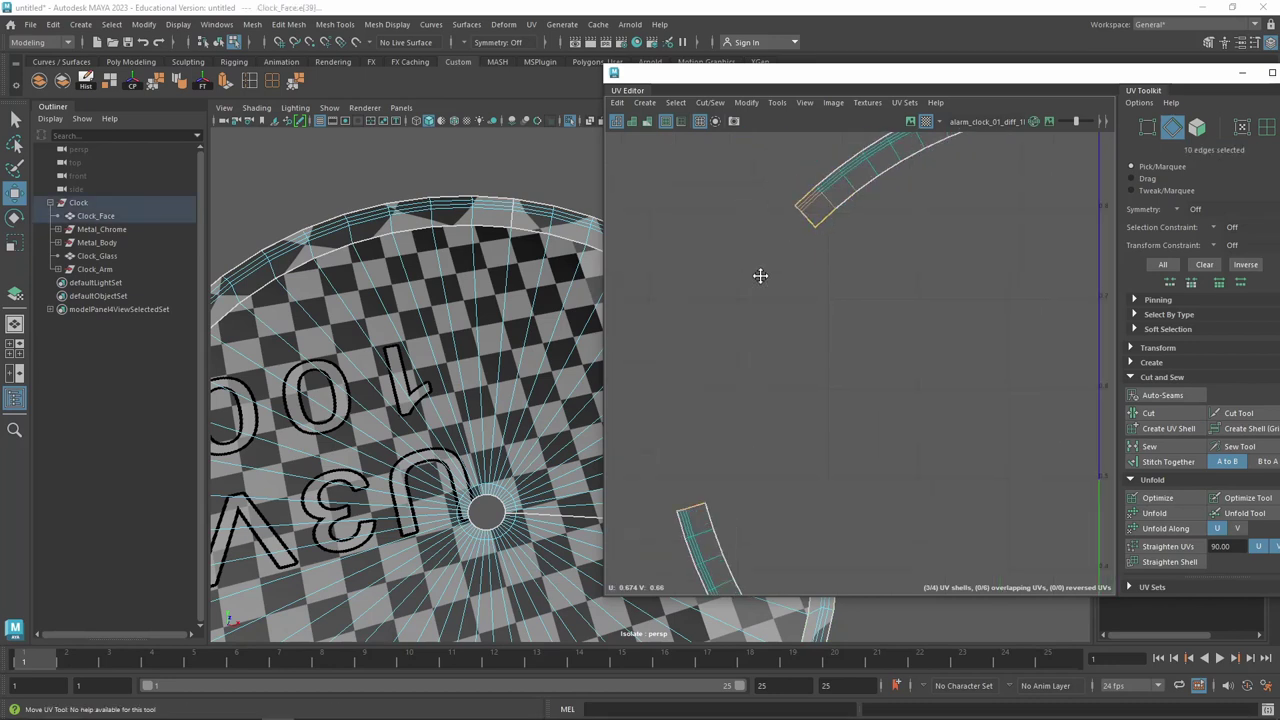
pyautogui.moveTo(810, 296); pyautogui.dragTo(812, 300)
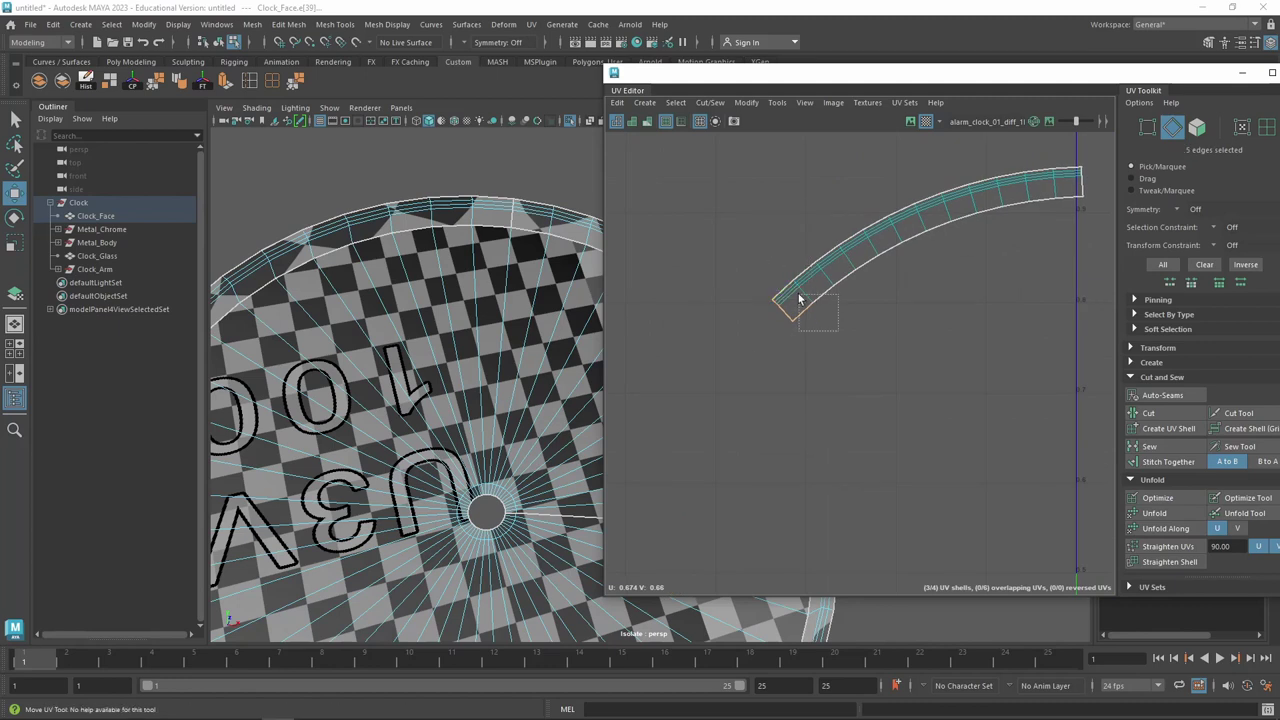
pyautogui.press('w')
# Select the matching border edges at the other shell's lower-left end
pyautogui.scroll(-1, 956, 437)
pyautogui.scroll(-1, 956, 437)
pyautogui.moveTo(1009, 394)
pyautogui.keyDown('alt'); pyautogui.mouseDown(button='middle')
pyautogui.moveTo(774, 231)
pyautogui.moveTo(703, 314)
pyautogui.moveTo(854, 349)
pyautogui.mouseUp(button='middle'); pyautogui.keyUp('alt')
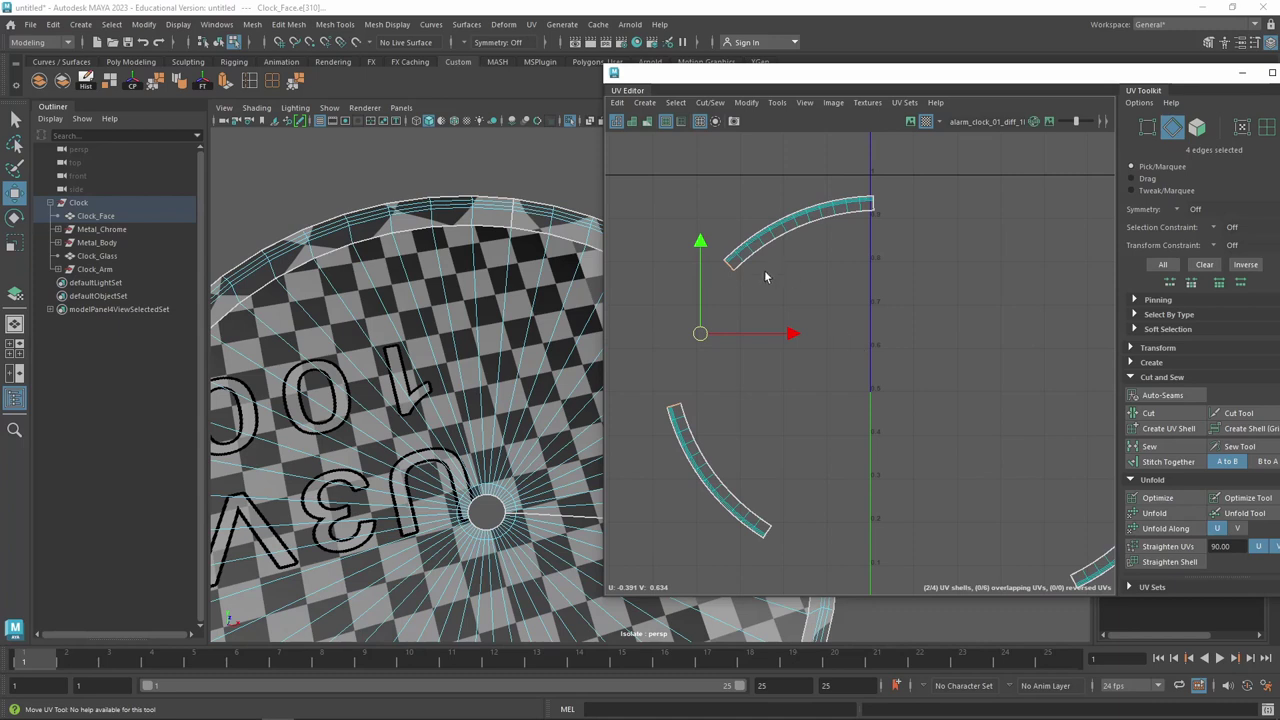
pyautogui.scroll(3, 765, 270)
pyautogui.moveTo(706, 279); pyautogui.dragTo(680, 240)
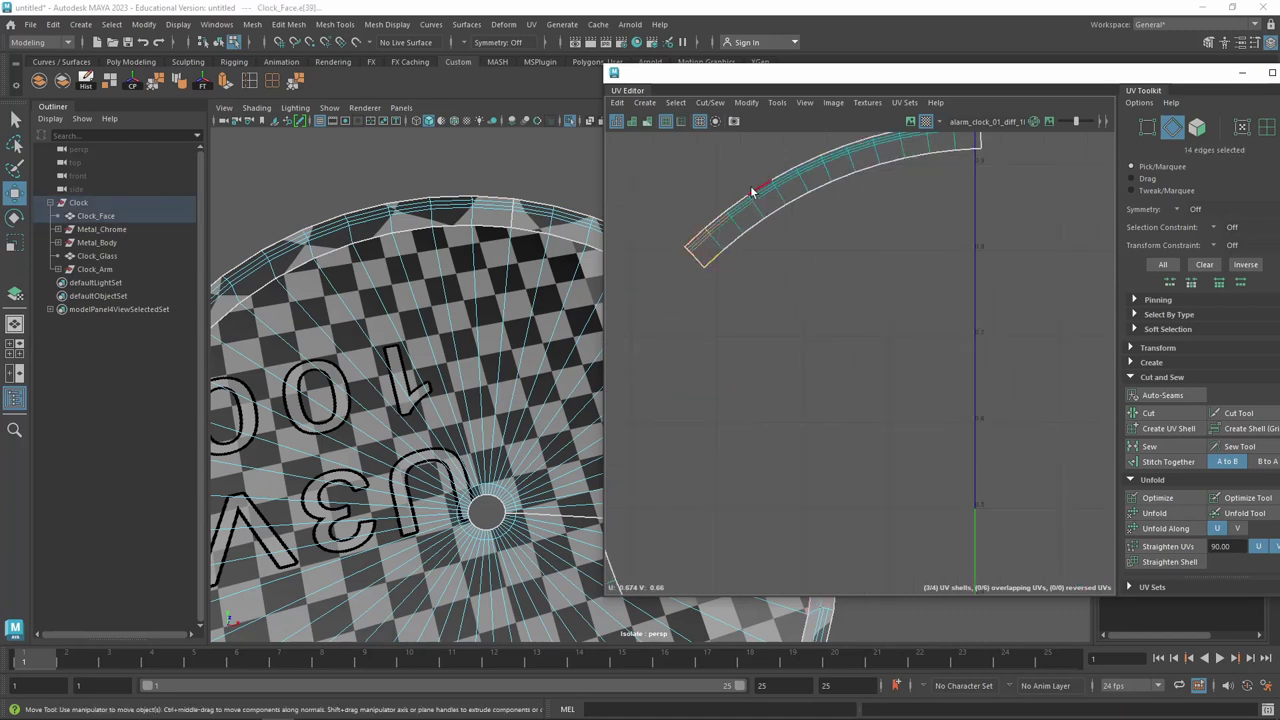
pyautogui.moveTo(747, 190)
pyautogui.mouseDown()
pyautogui.moveTo(693, 249)
pyautogui.moveTo(716, 266)
pyautogui.mouseUp()
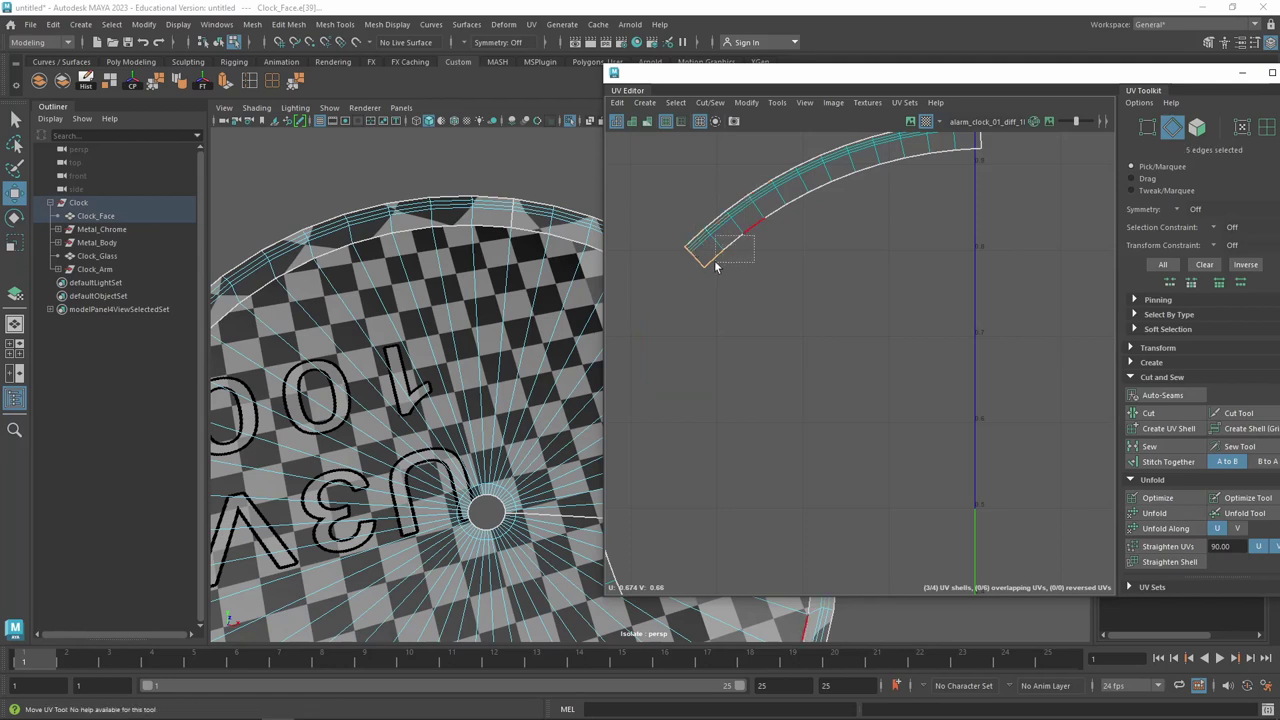
pyautogui.press('w')
pyautogui.moveTo(877, 392)
pyautogui.keyDown('alt'); pyautogui.mouseDown(button='middle')
pyautogui.moveTo(987, 294)
pyautogui.moveTo(886, 325)
pyautogui.mouseUp(button='middle'); pyautogui.keyUp('alt')
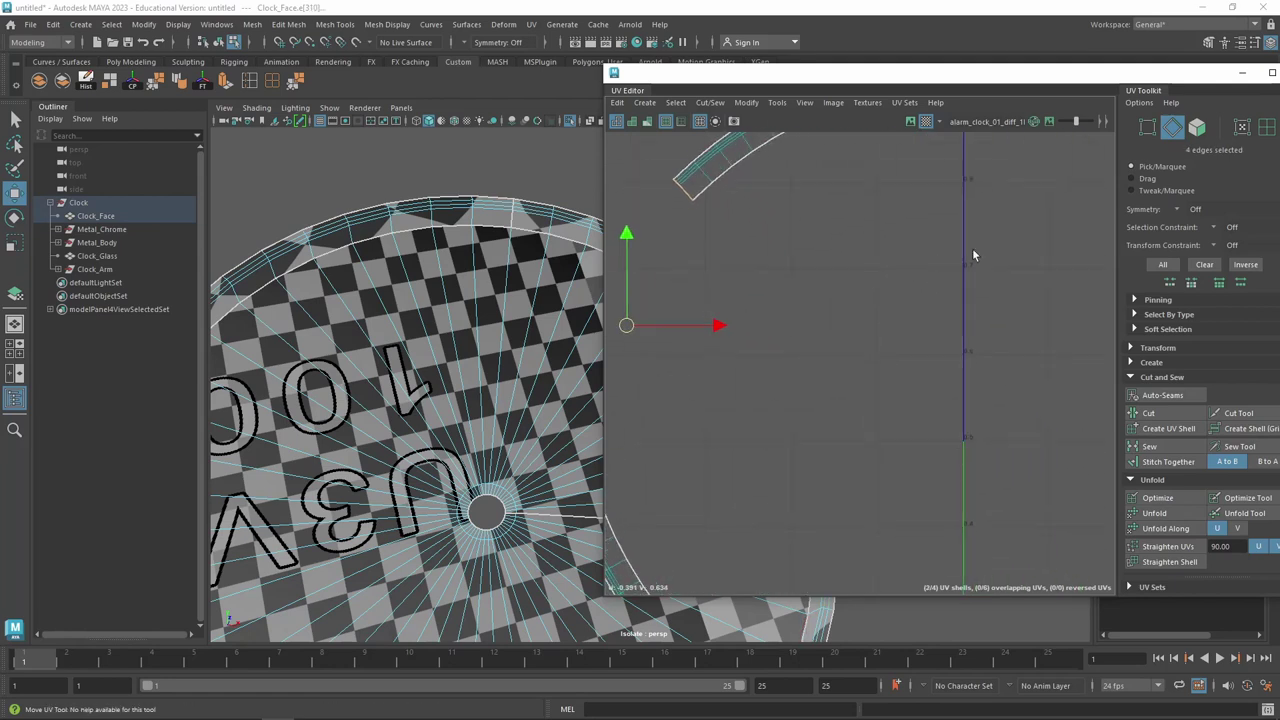
# Stitch the two arc shells together at the selected edges and unfold the joined strip
pyautogui.click(1168, 462)
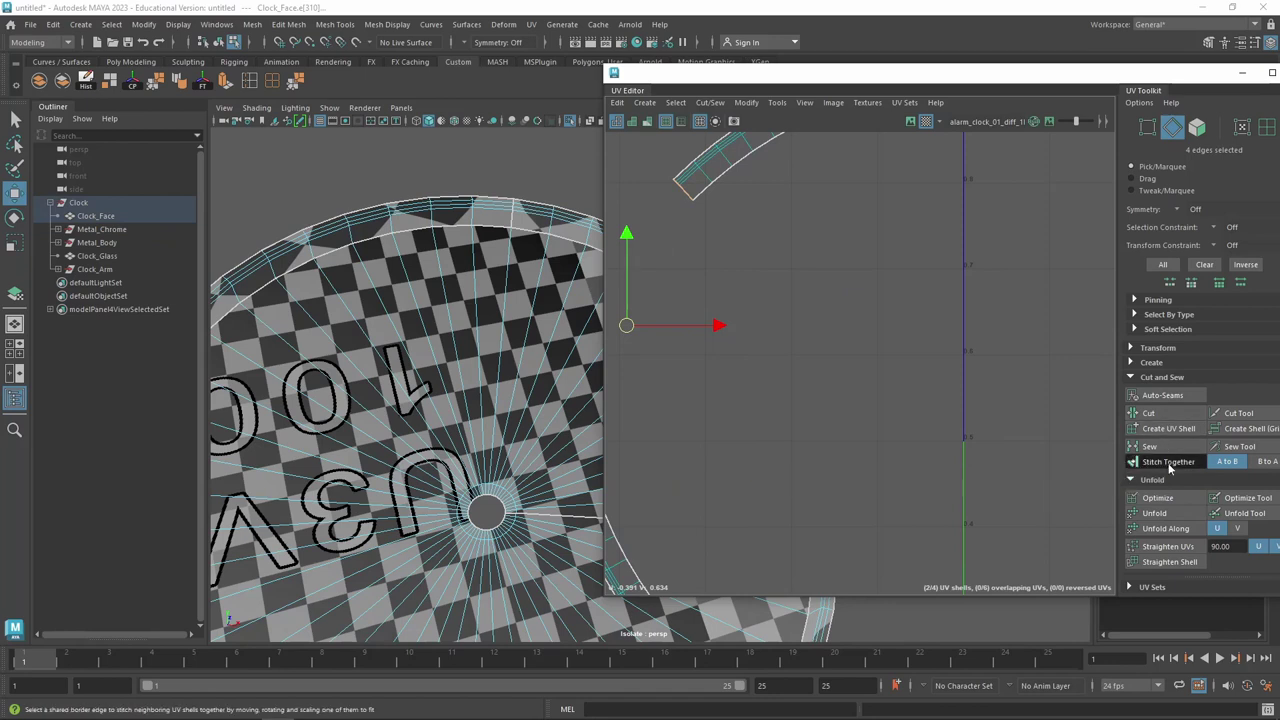
pyautogui.moveTo(848, 349)
pyautogui.keyDown('alt'); pyautogui.mouseDown(button='middle')
pyautogui.moveTo(1063, 308)
pyautogui.moveTo(1035, 319)
pyautogui.mouseUp(button='middle'); pyautogui.keyUp('alt')
pyautogui.moveTo(763, 346); pyautogui.dragTo(749, 351, button='right')
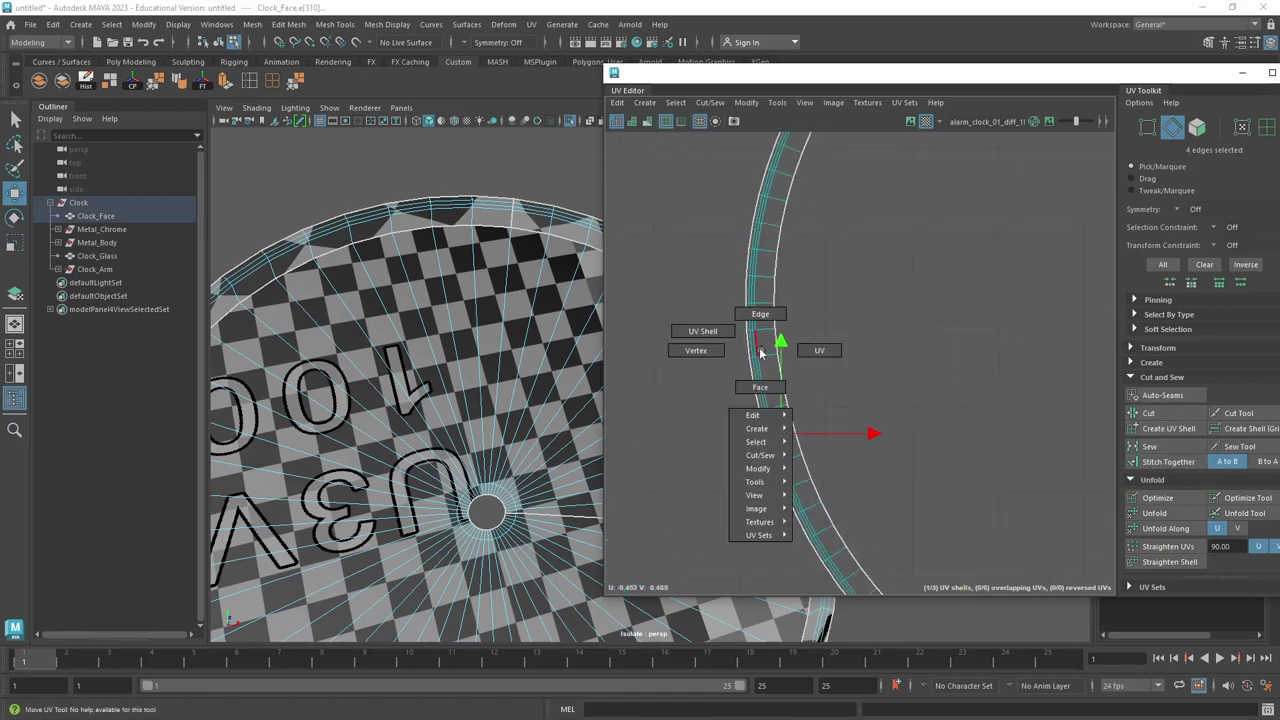
pyautogui.click(758, 355)
pyautogui.hotkey('ctrl', 'F10')
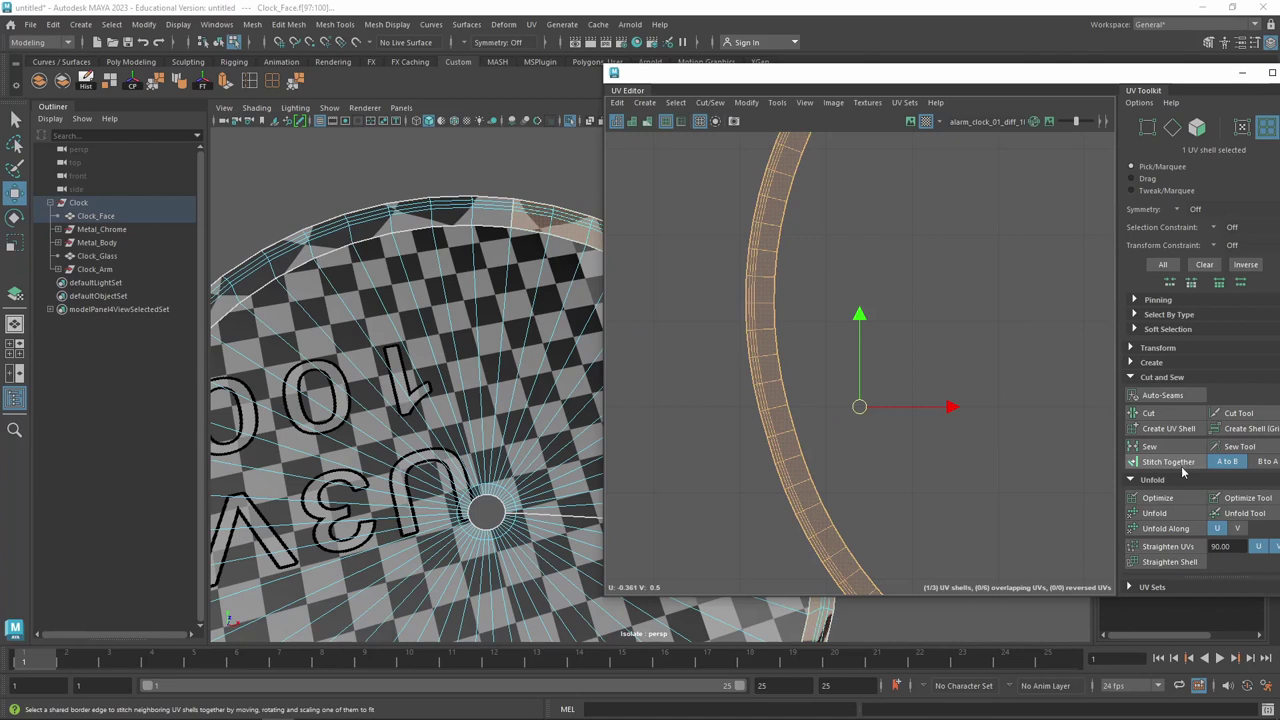
pyautogui.click(1160, 513)
# Select the right rim shell and zoom out to show the clock-face UVs
pyautogui.scroll(-3, 1085, 420)
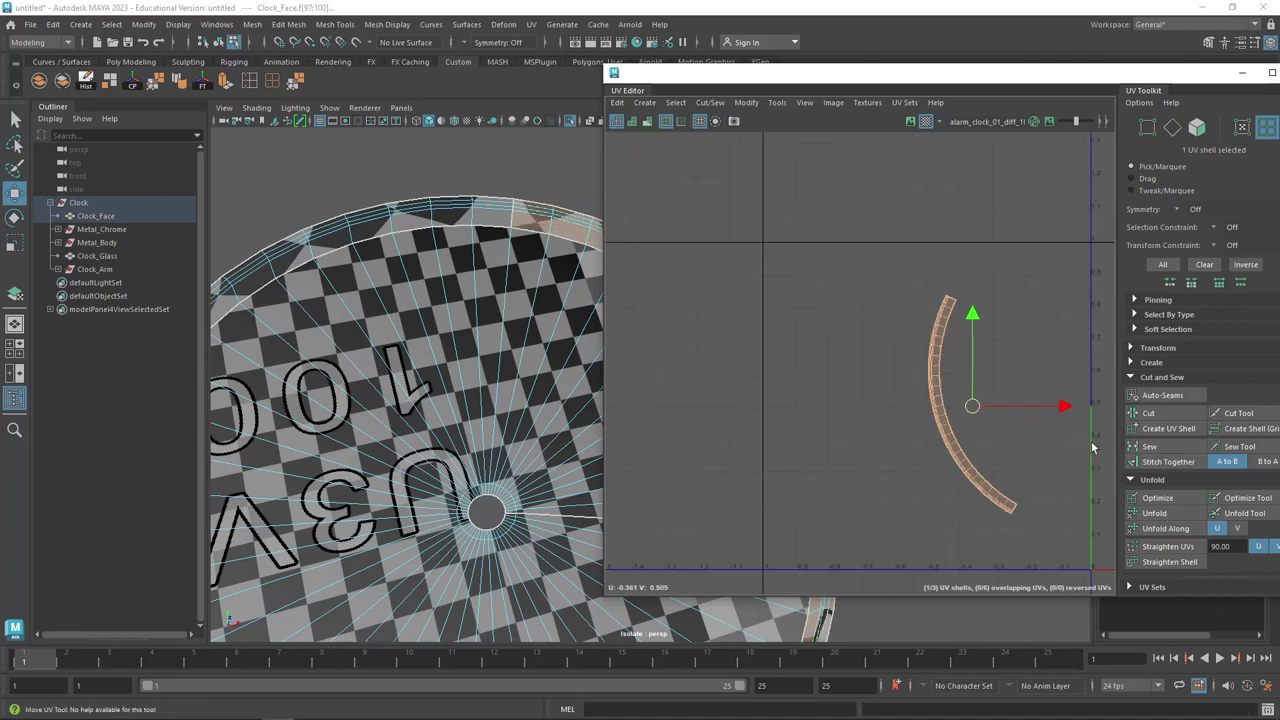
pyautogui.keyDown('alt'); pyautogui.moveTo(1092, 447); pyautogui.dragTo(803, 345, button='middle'); pyautogui.keyUp('alt')
pyautogui.click(1049, 357)
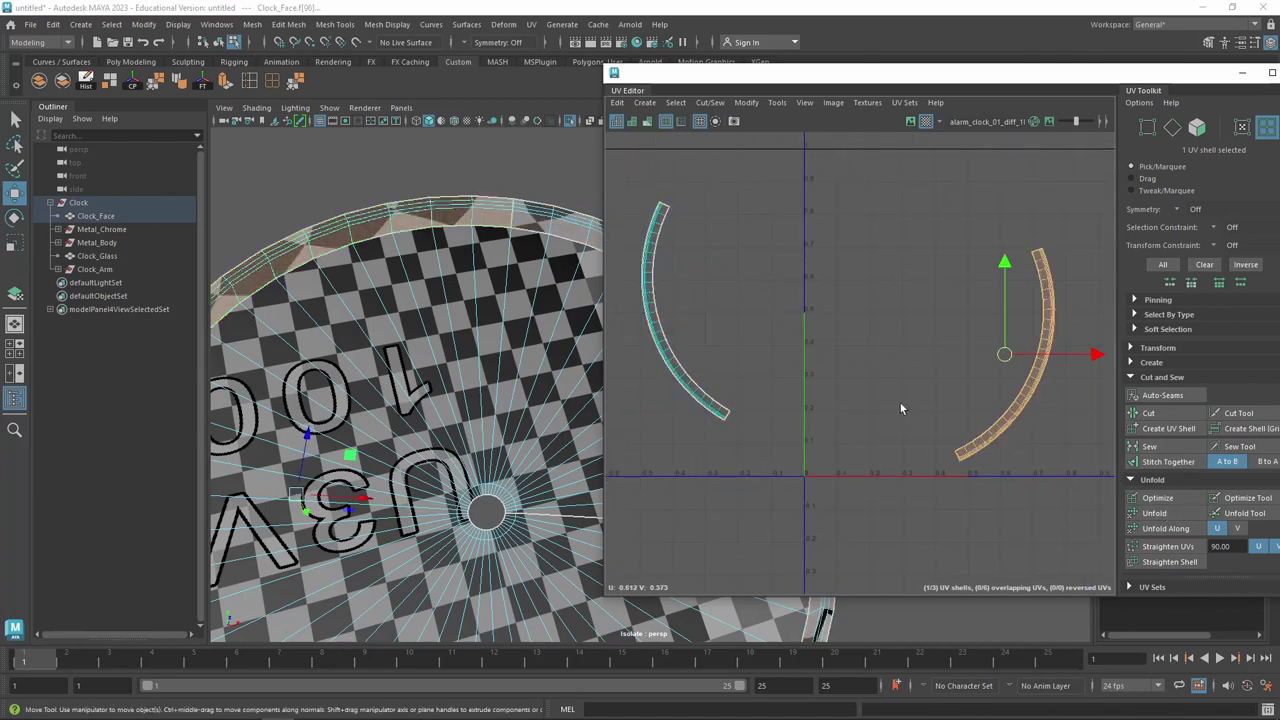
pyautogui.scroll(-3, 814, 334)
pyautogui.keyDown('alt'); pyautogui.moveTo(814, 334); pyautogui.dragTo(870, 380, button='middle'); pyautogui.keyUp('alt')
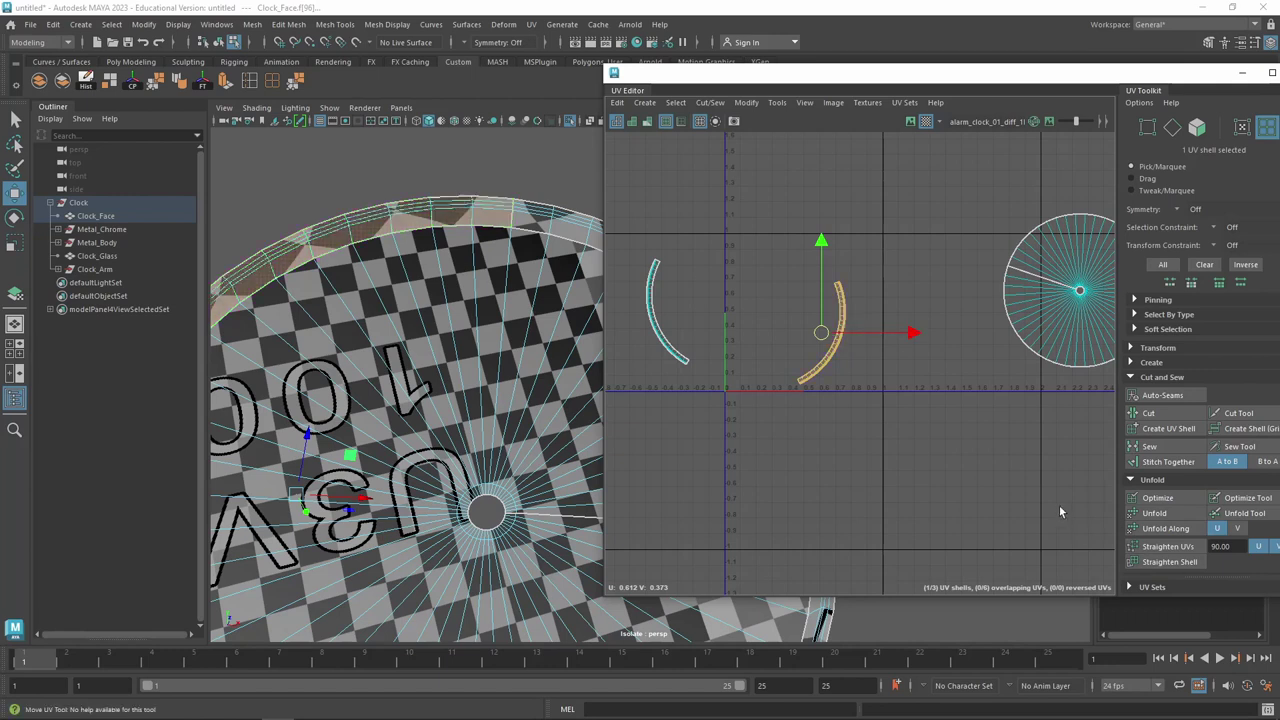
pyautogui.click(1166, 551)
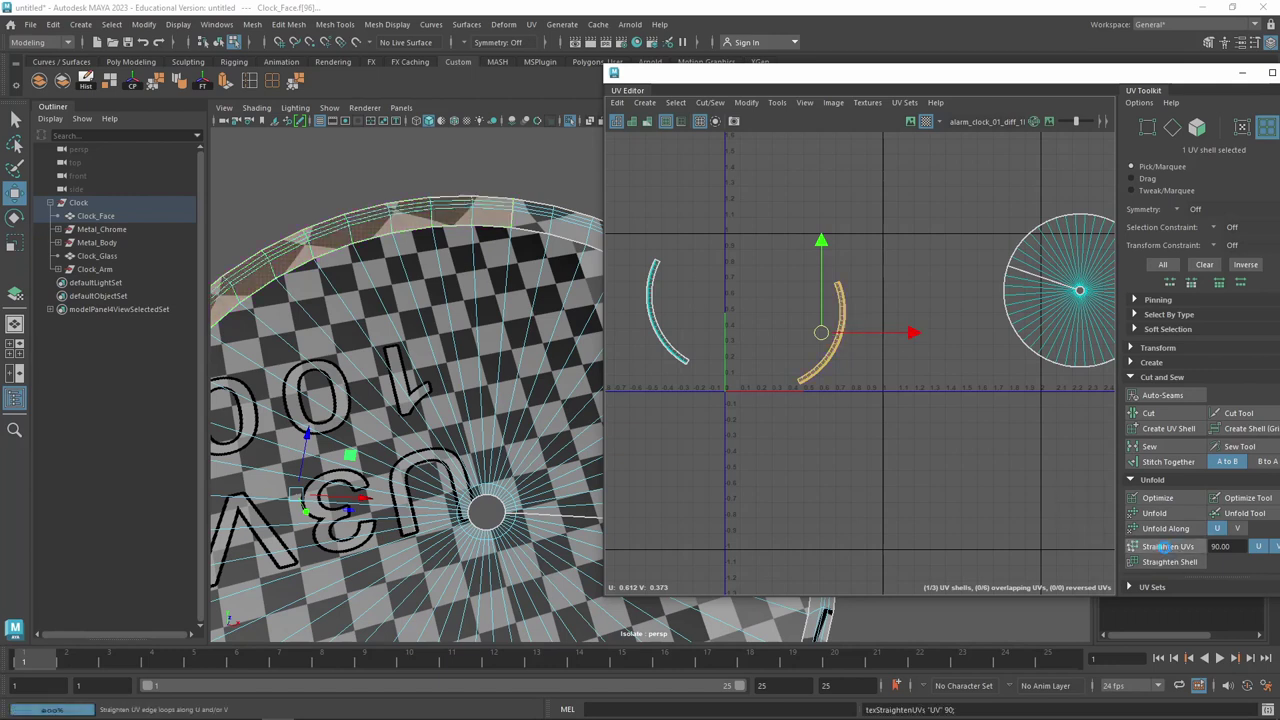
pyautogui.press('f')
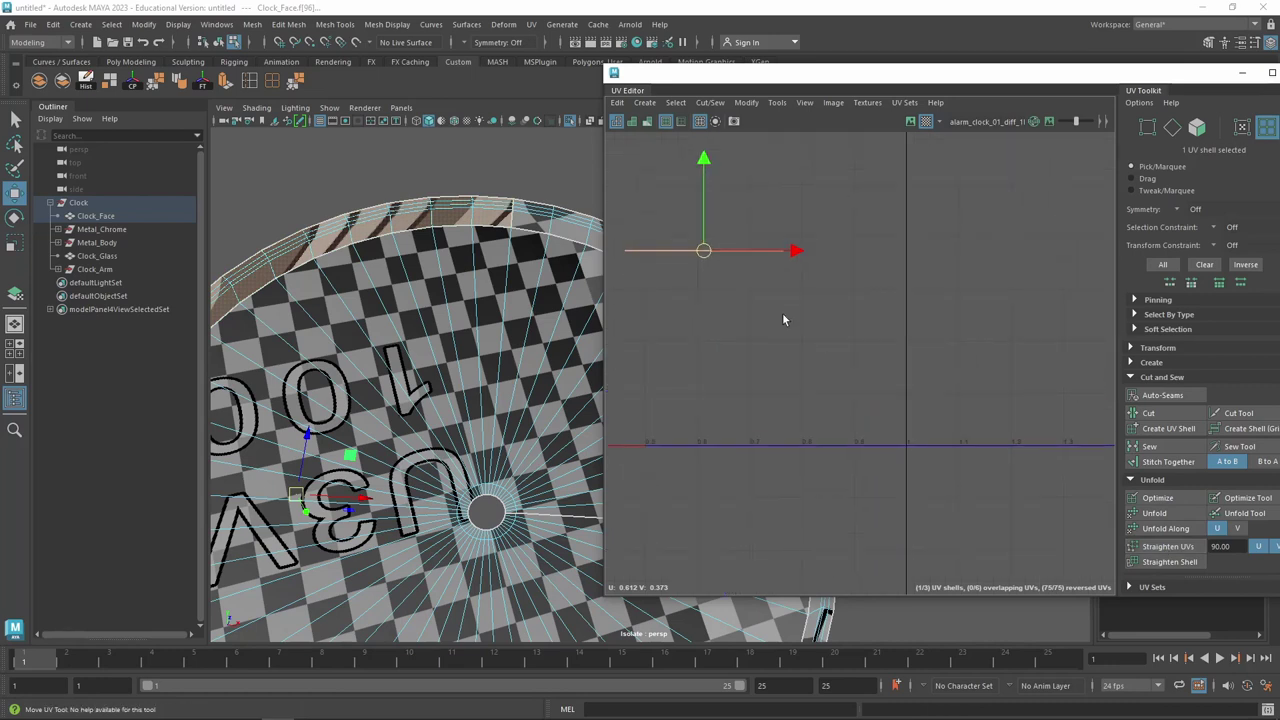
pyautogui.press('f')
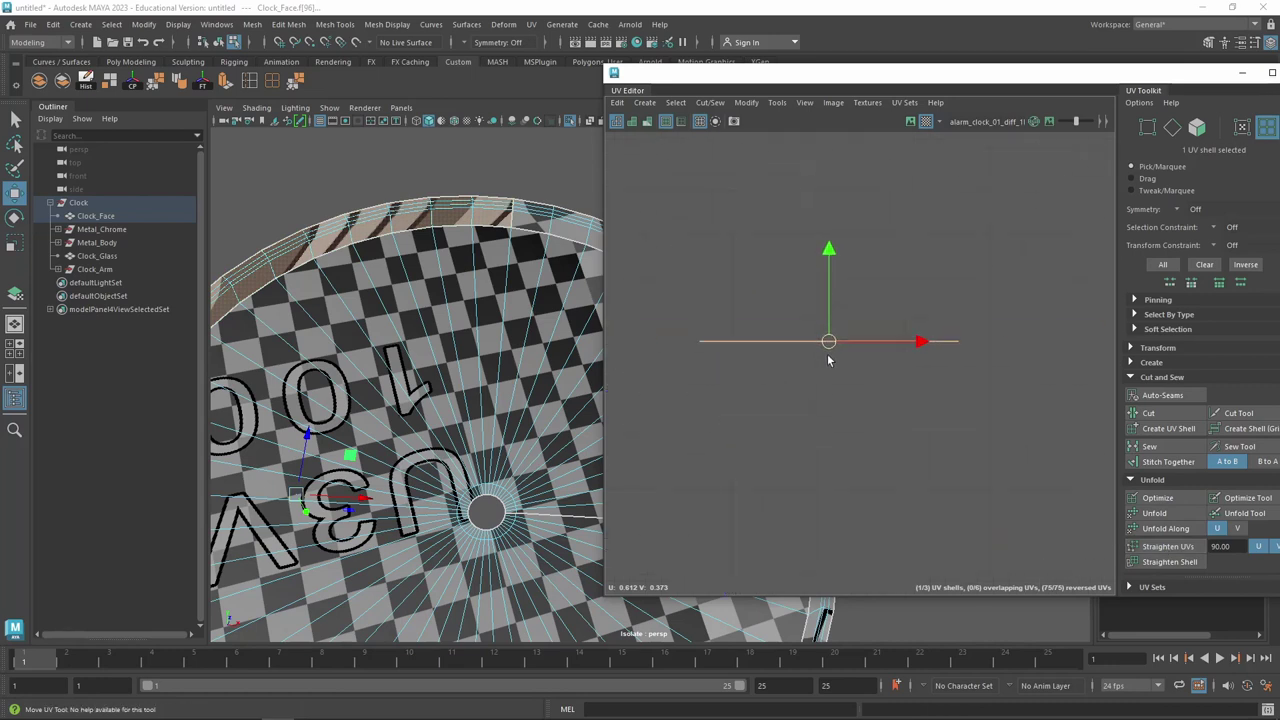
pyautogui.hotkey('ctrl', 'z')
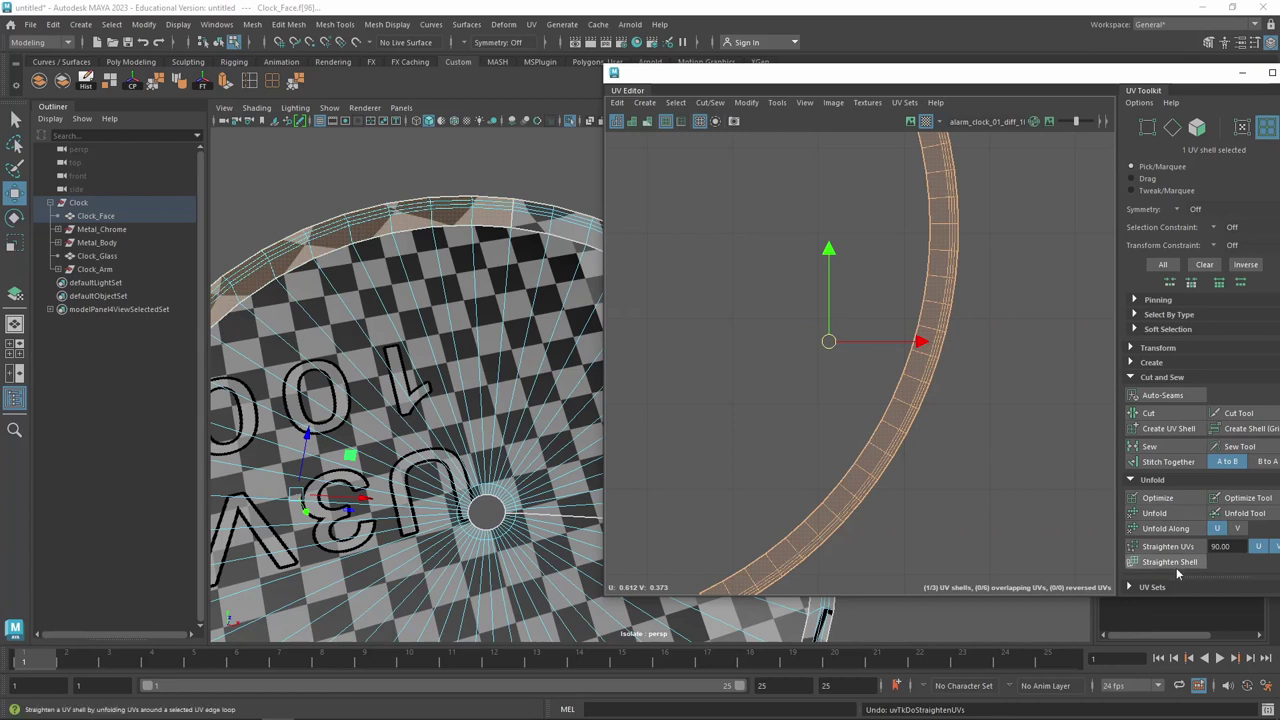
pyautogui.scroll(-1, 960, 423)
pyautogui.scroll(-4, 960, 423)
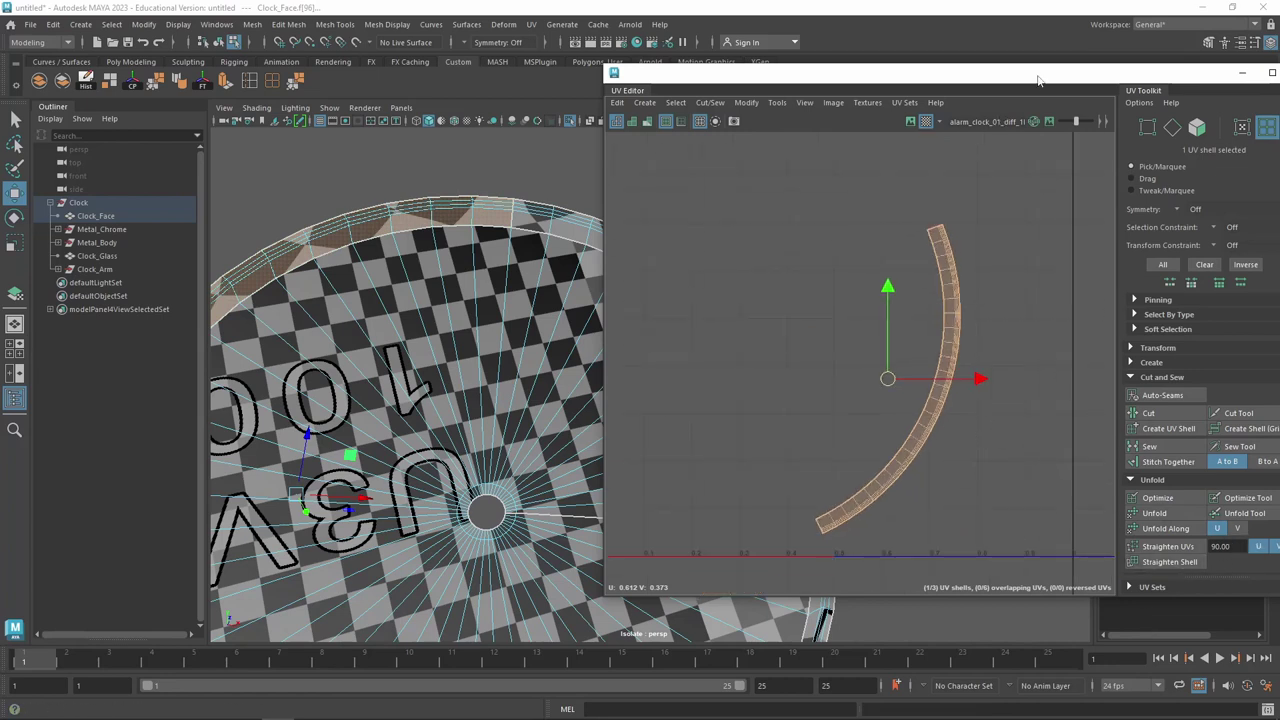
pyautogui.moveTo(1035, 72); pyautogui.dragTo(819, 61)
pyautogui.click(980, 555)
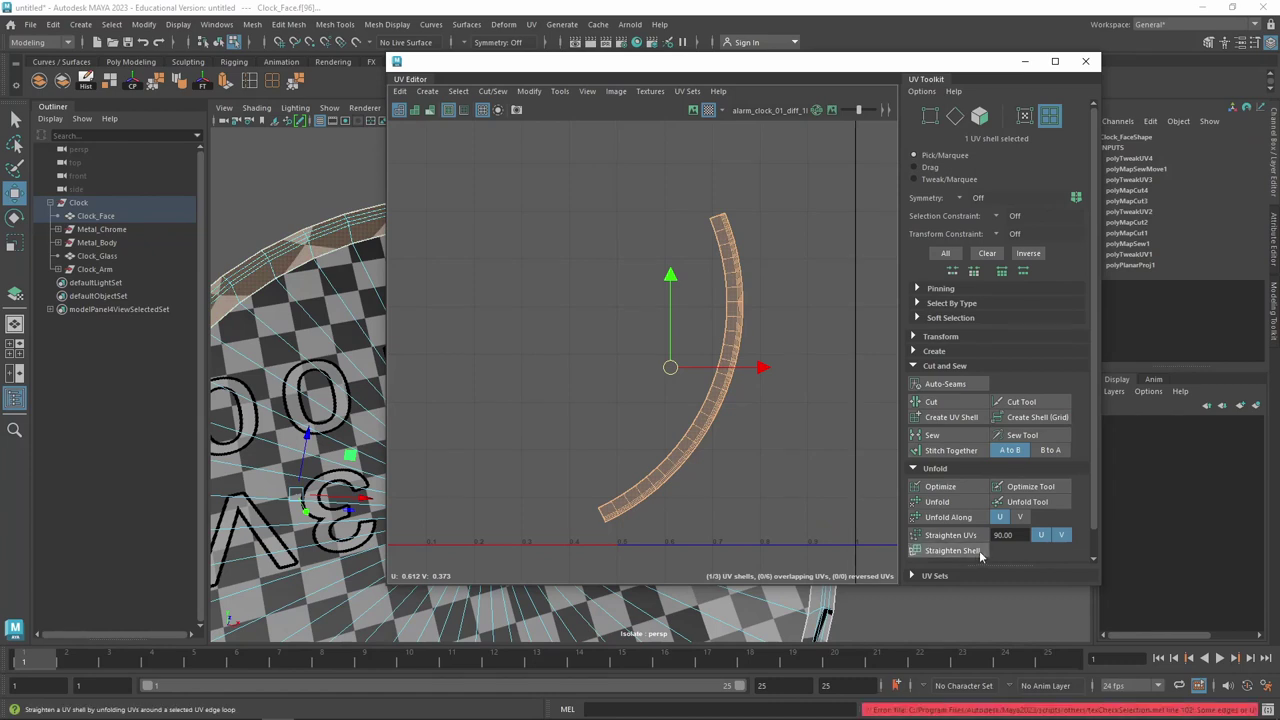
pyautogui.click(1041, 535)
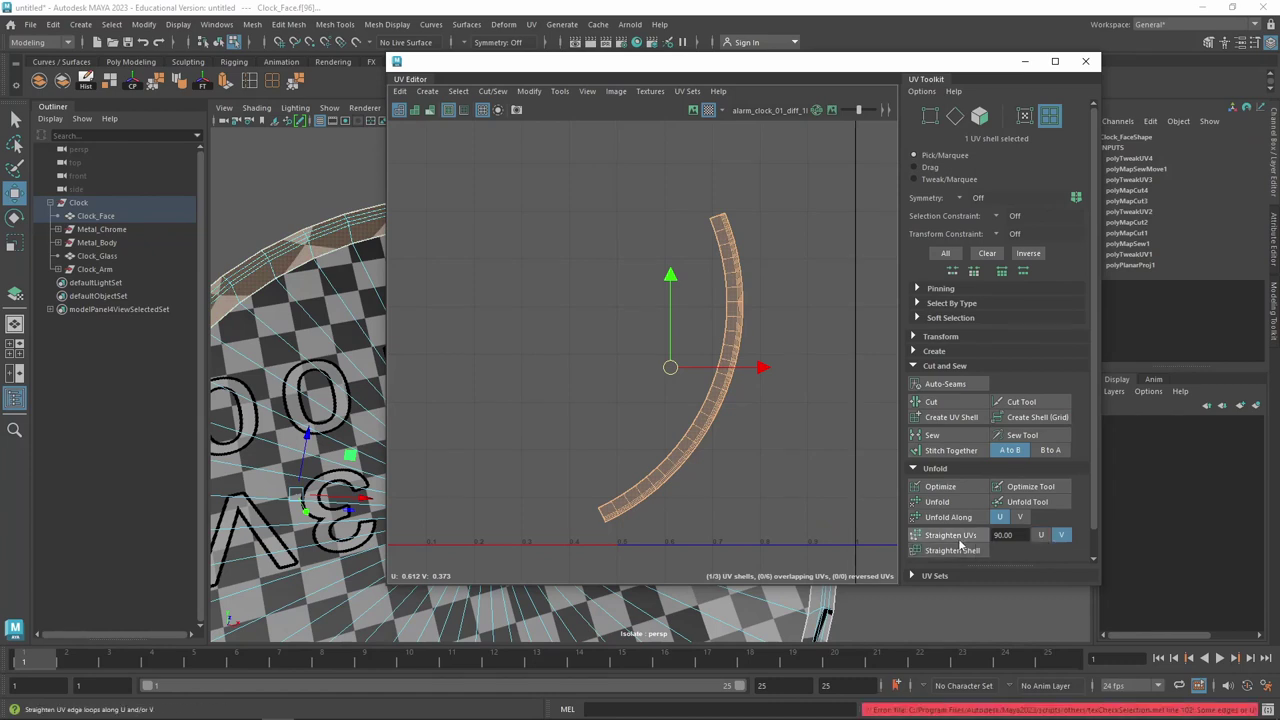
pyautogui.click(950, 535)
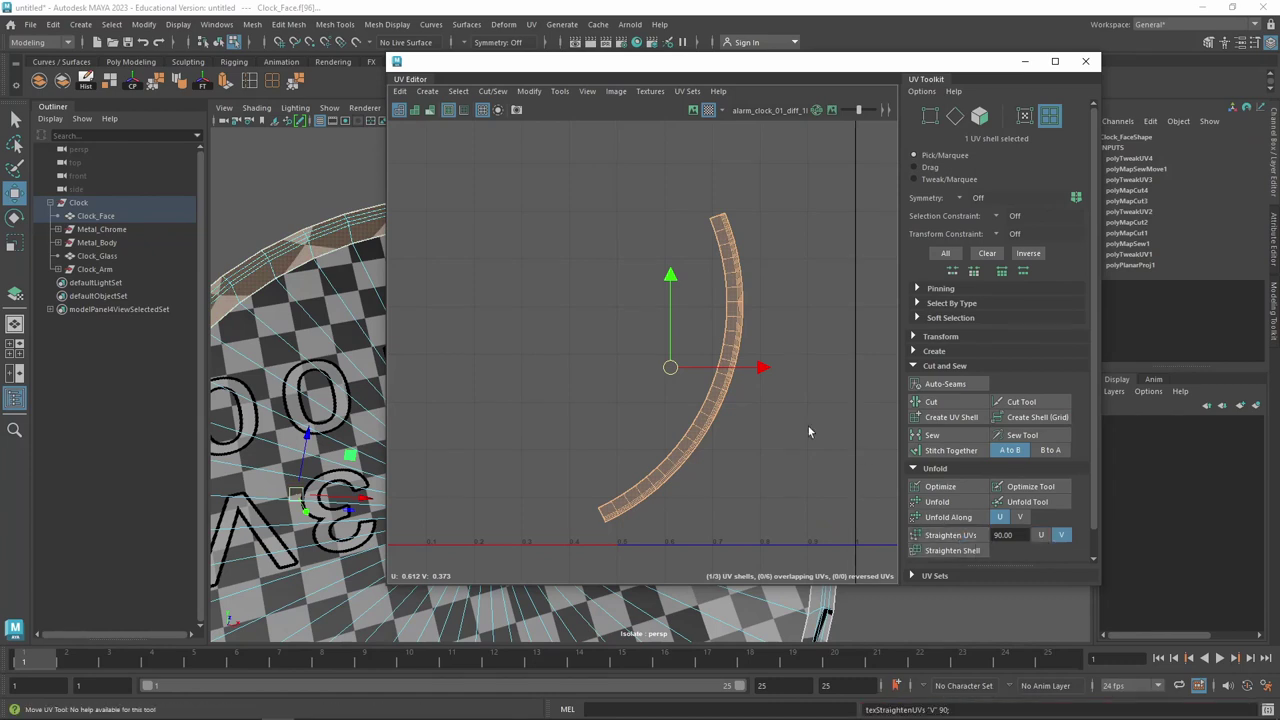
pyautogui.click(1041, 535)
pyautogui.click(1003, 535)
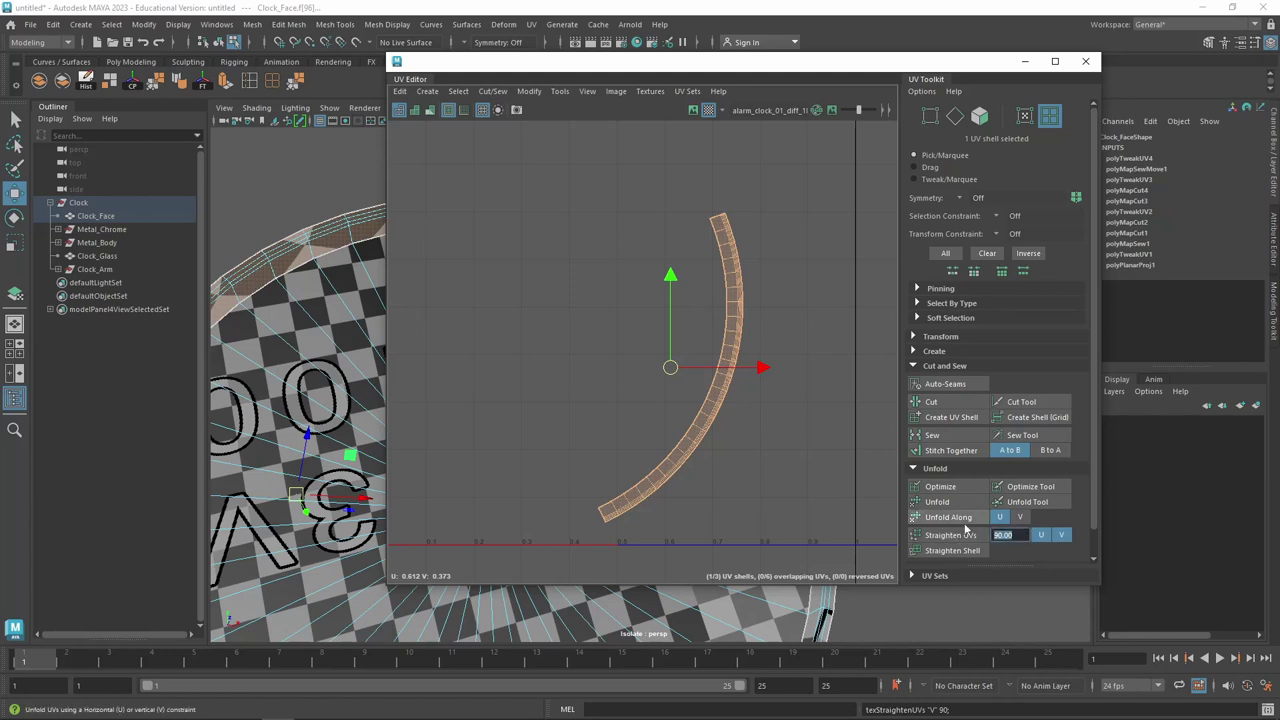
pyautogui.write('180')
pyautogui.click(950, 535)
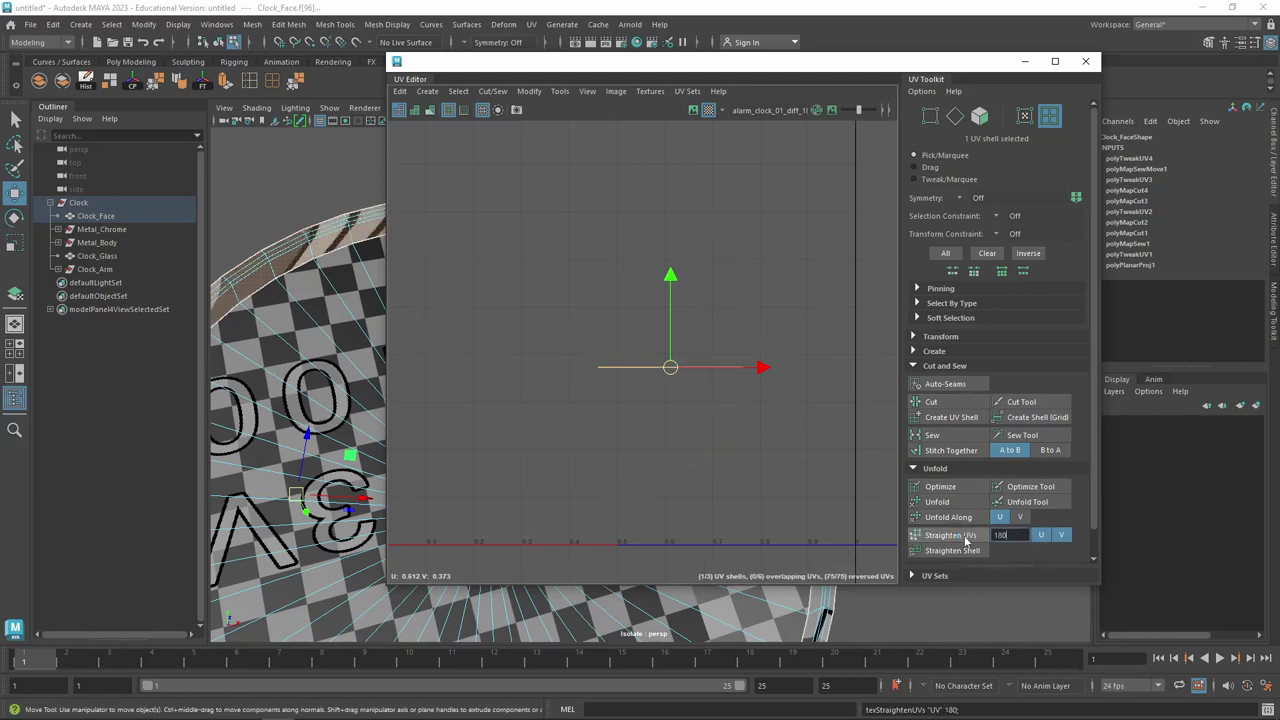
pyautogui.press('a')
pyautogui.hotkey('ctrl', 'z')
pyautogui.press('a')
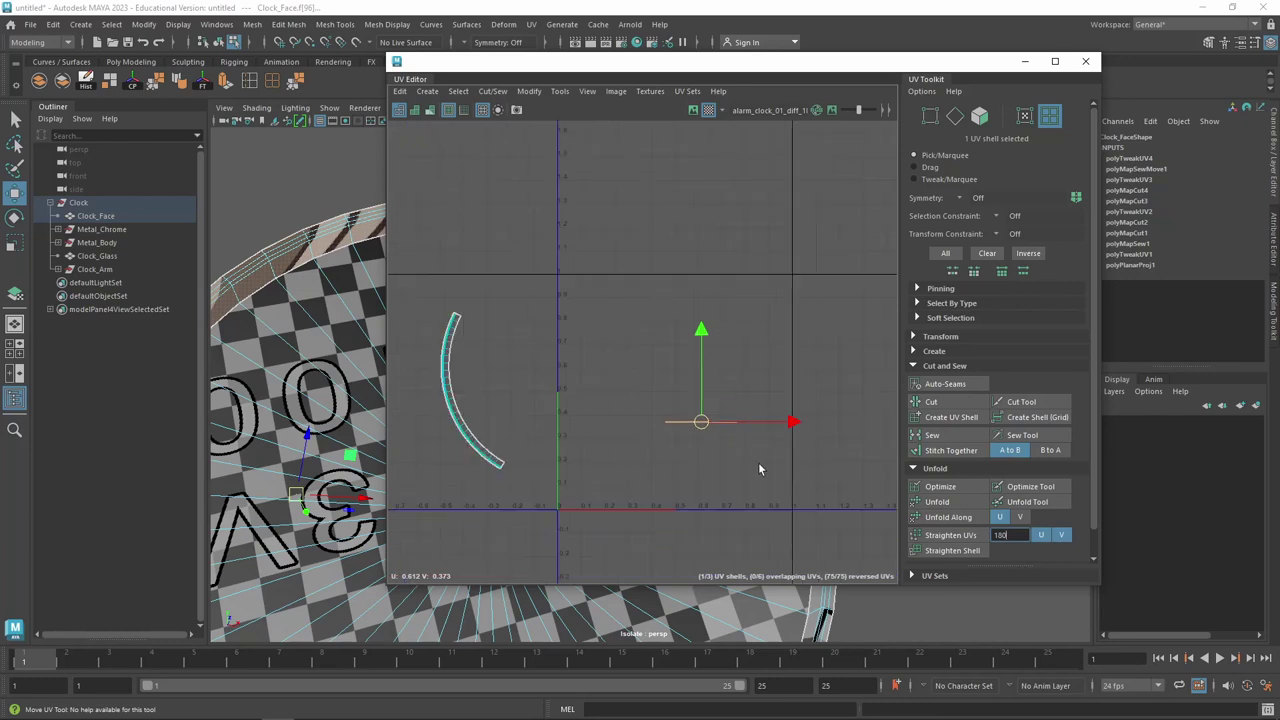
pyautogui.hotkey('ctrl', 'z')
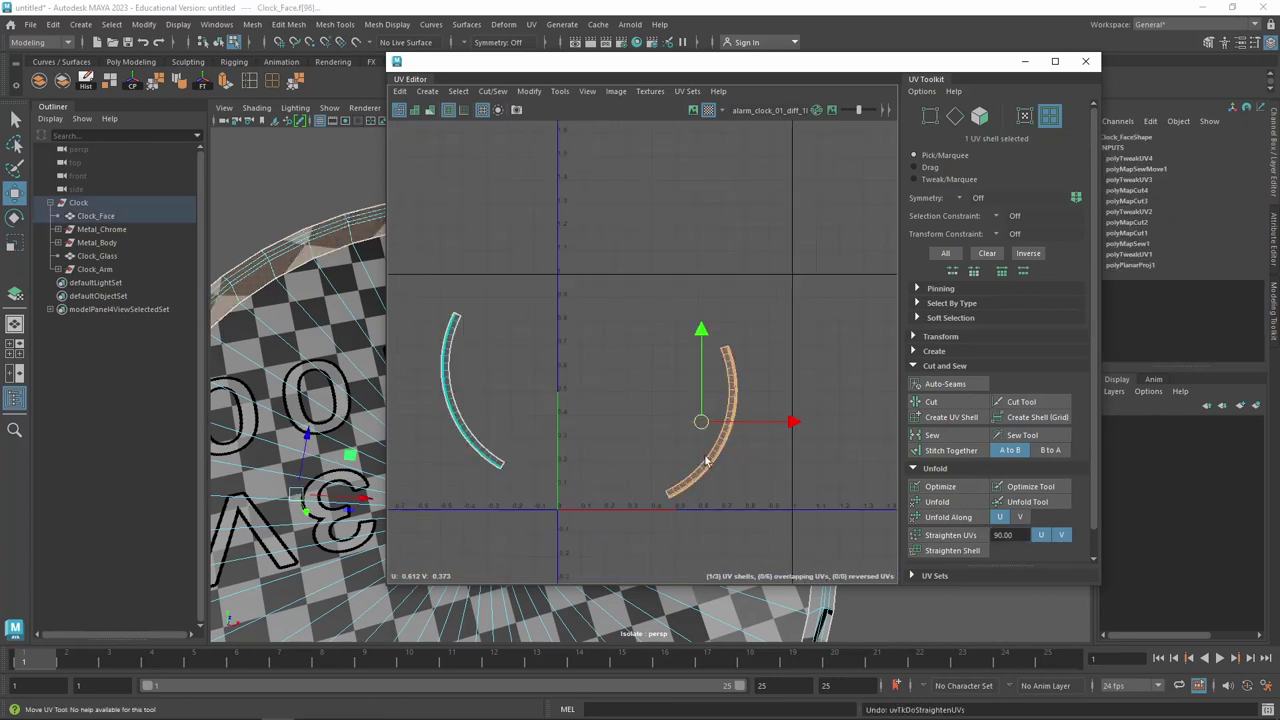
# Select all three shells, try and undo an automatic Layout, then open Layout UVs Options (Unfold3D, 512)
pyautogui.scroll(-3, 809, 363)
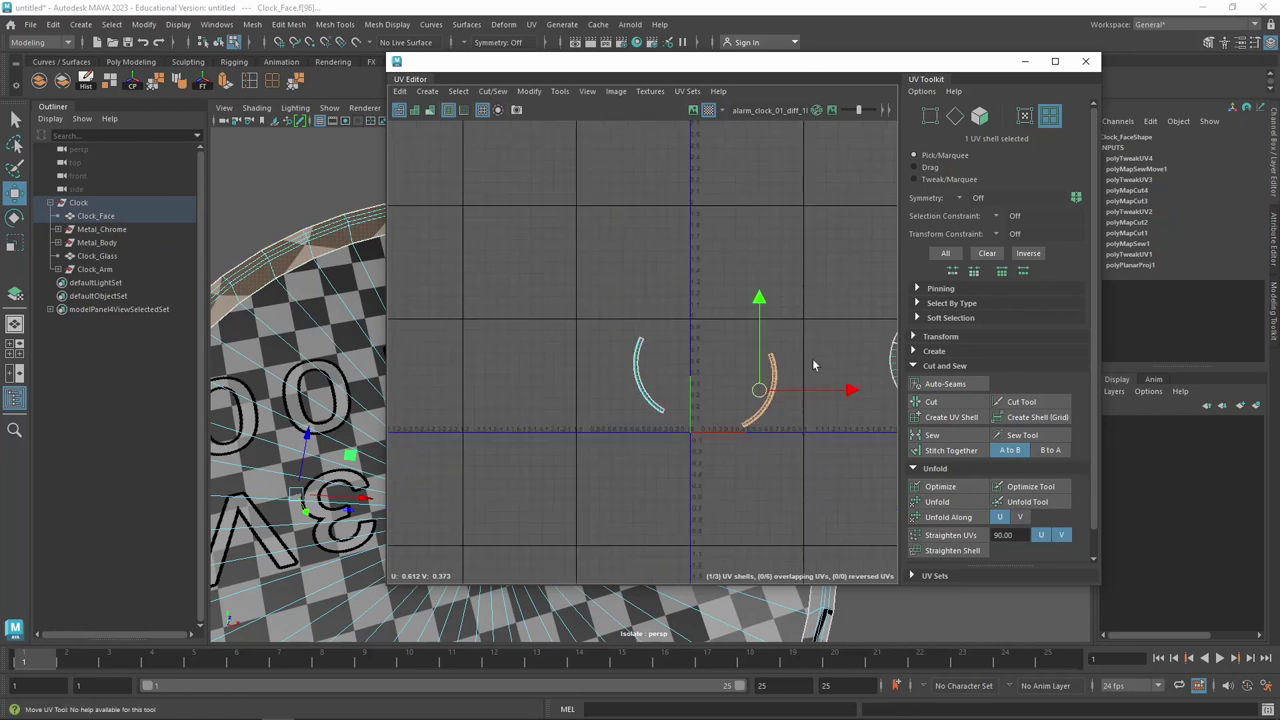
pyautogui.moveTo(874, 230); pyautogui.dragTo(460, 400)
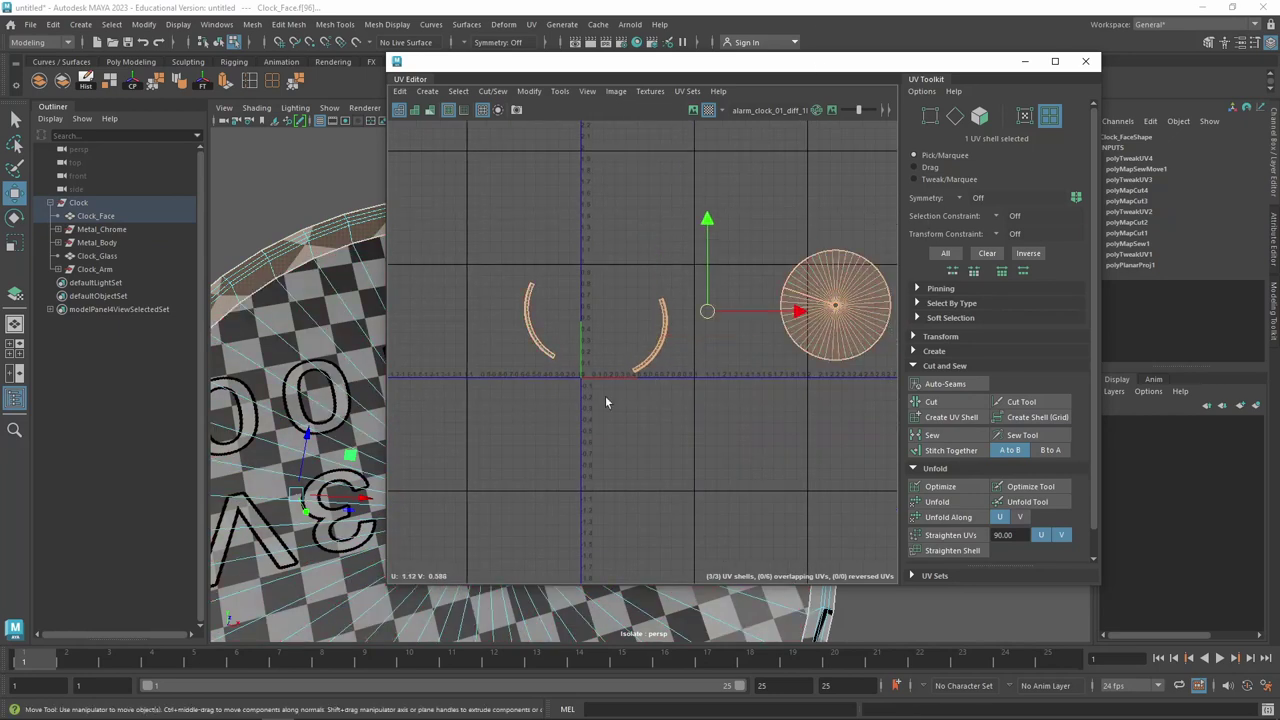
pyautogui.scroll(-1, 1030, 490)
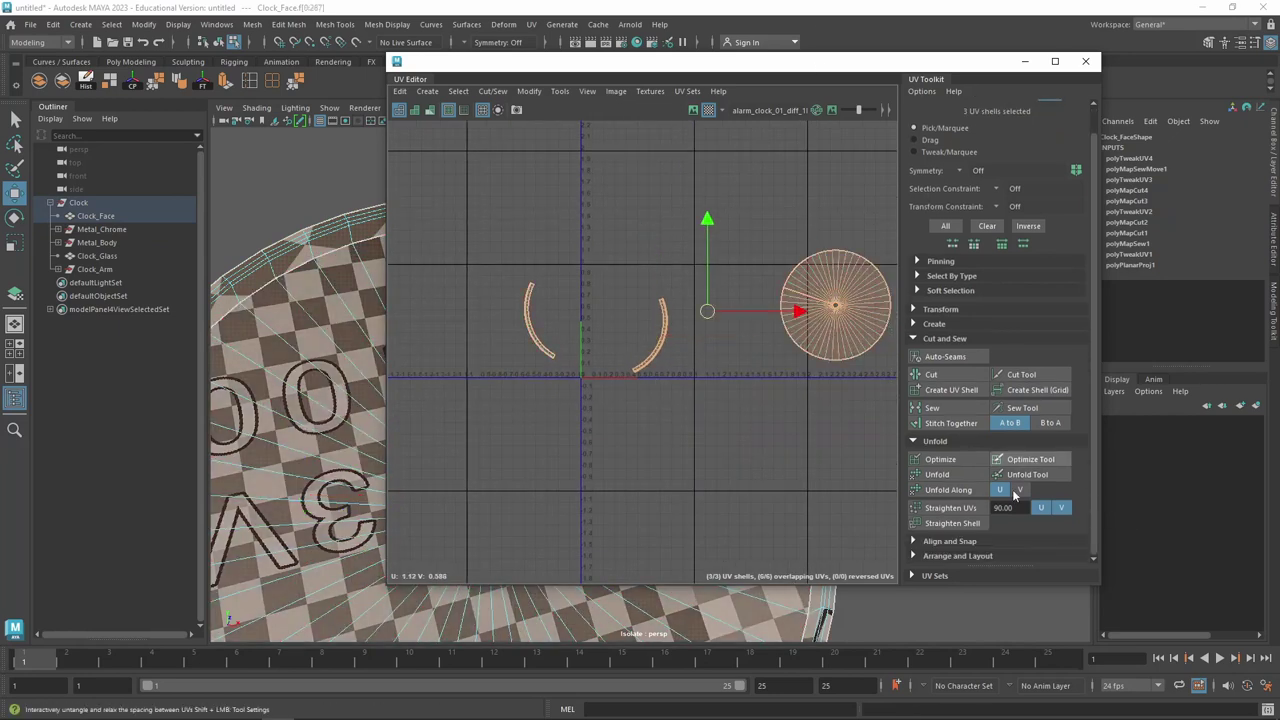
pyautogui.click(950, 556)
pyautogui.scroll(-3, 955, 545)
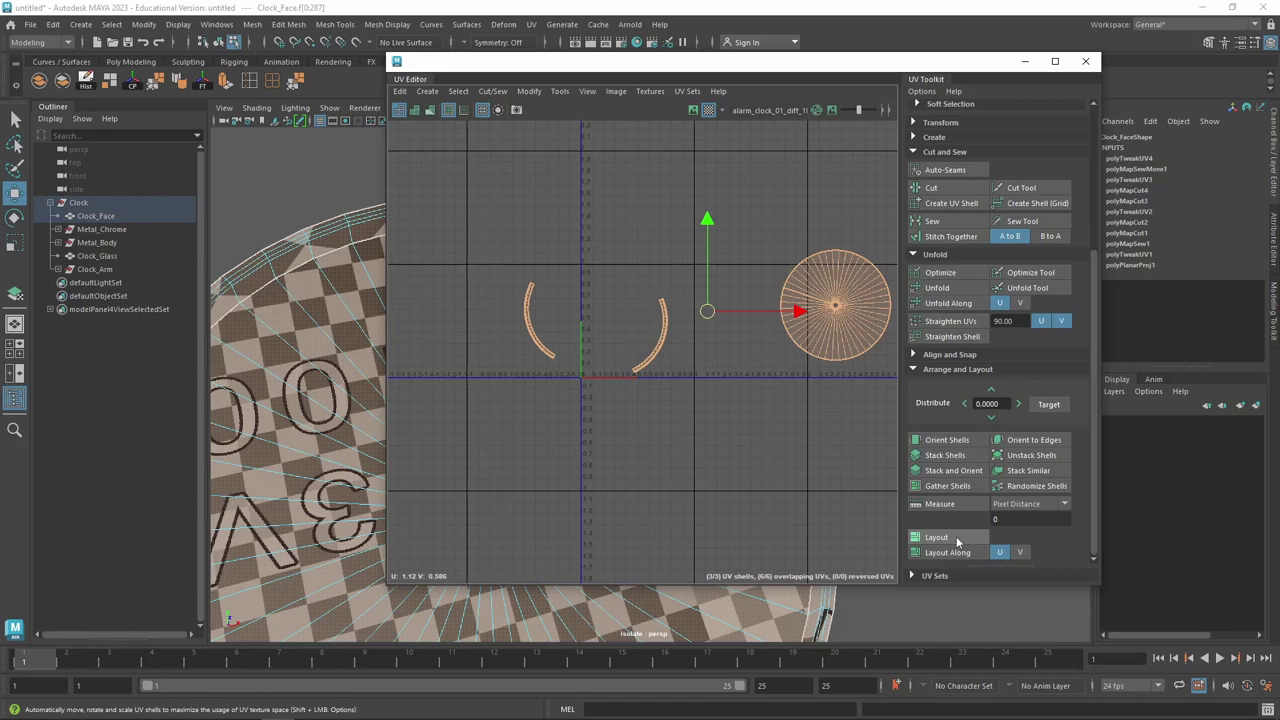
pyautogui.click(957, 540)
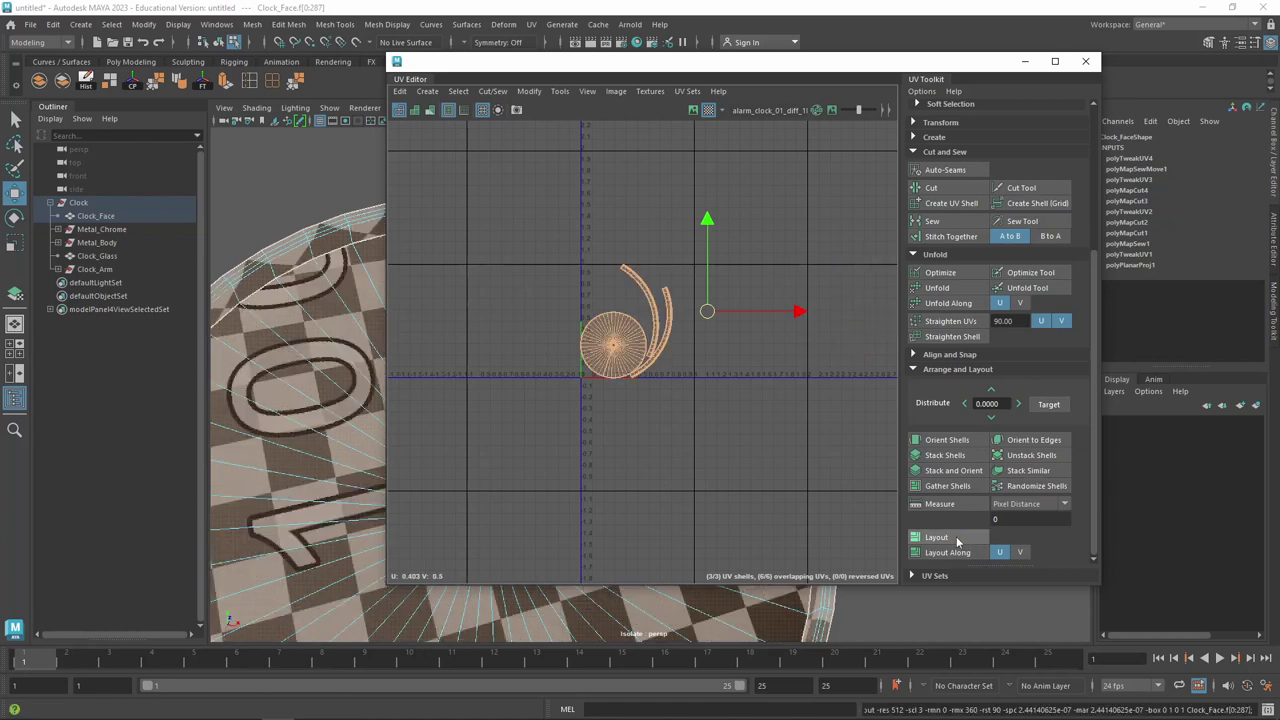
pyautogui.hotkey('ctrl', 'z')
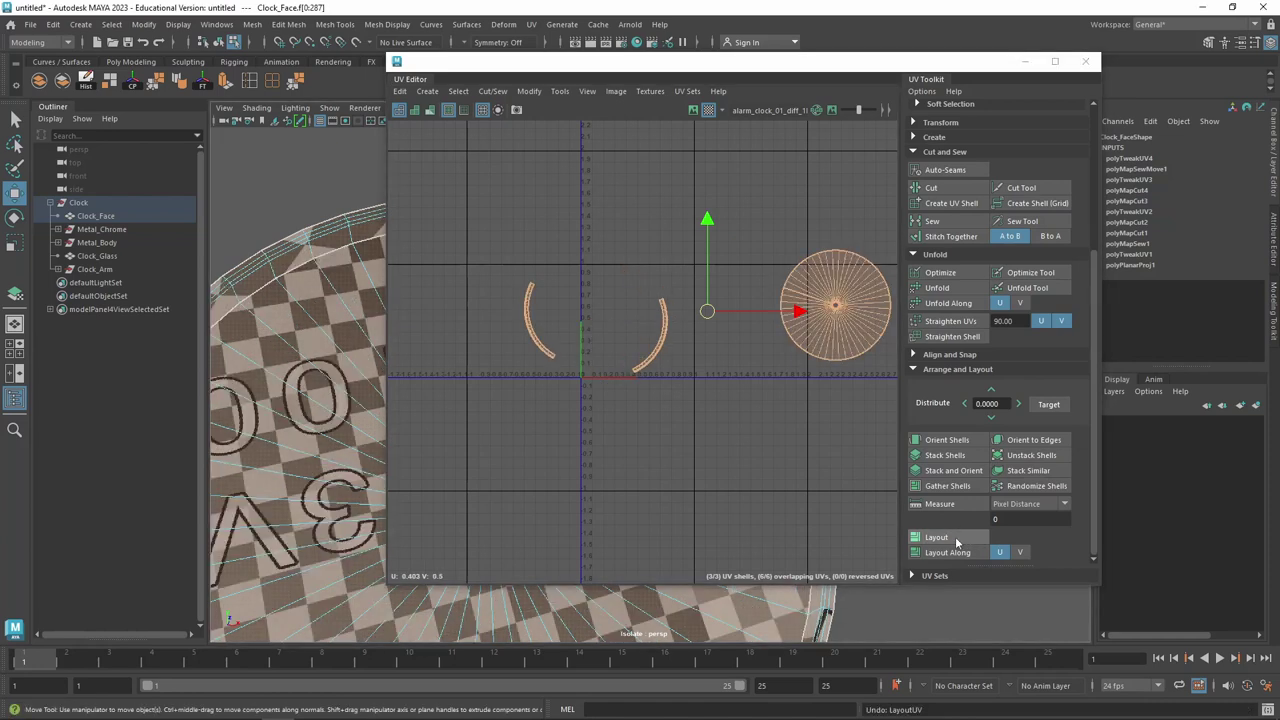
pyautogui.keyDown('shift'); pyautogui.click(957, 537); pyautogui.keyUp('shift')
pyautogui.moveTo(960, 134); pyautogui.dragTo(990, 87)
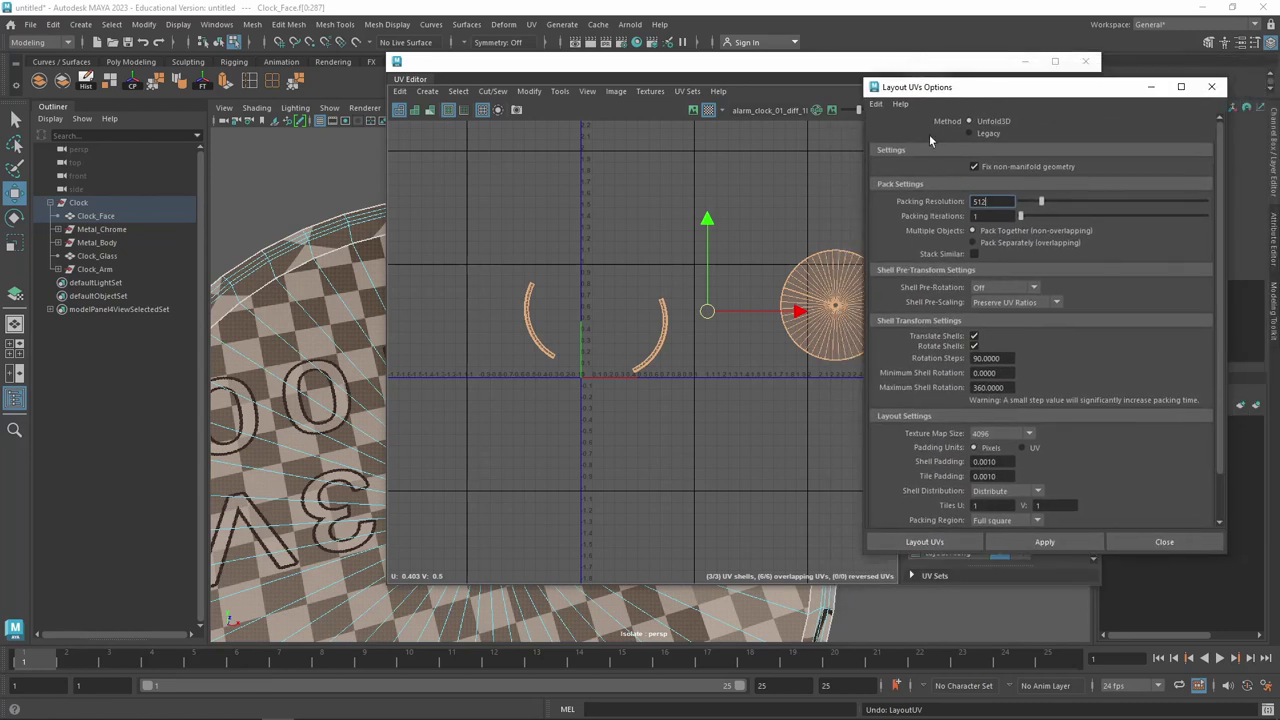
pyautogui.moveTo(953, 87); pyautogui.dragTo(991, 95)
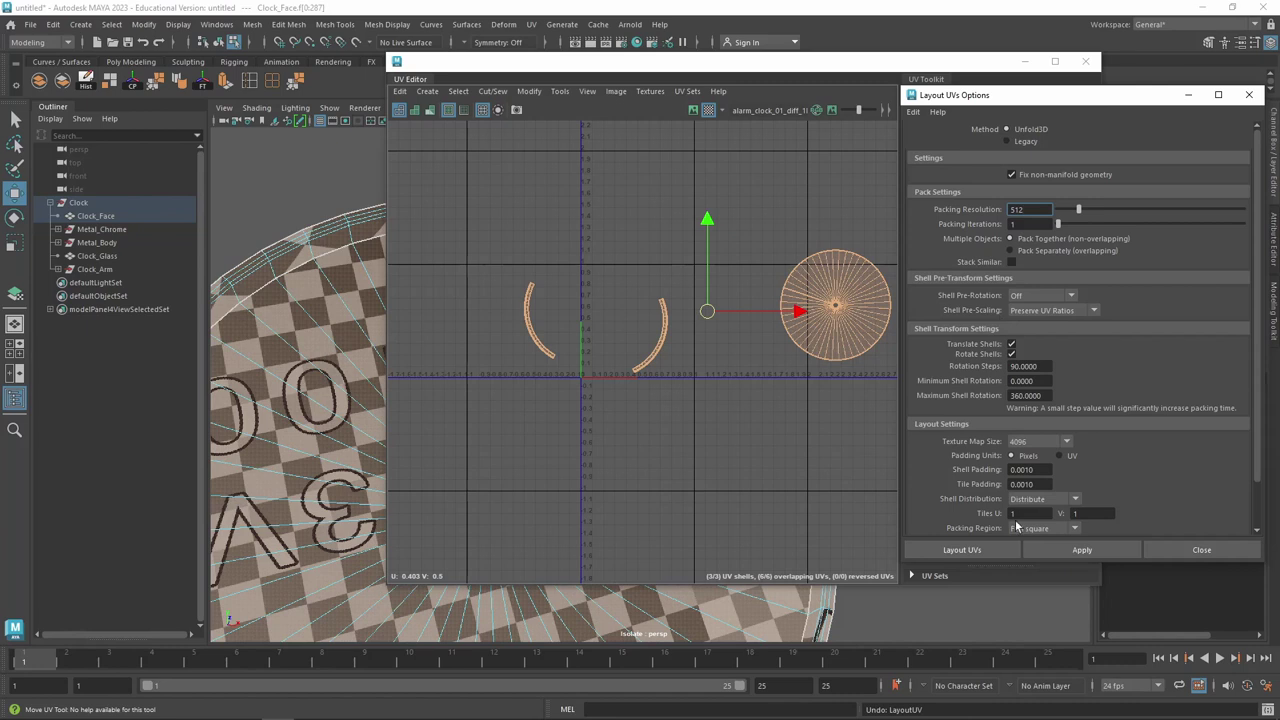
pyautogui.scroll(-2, 1145, 395)
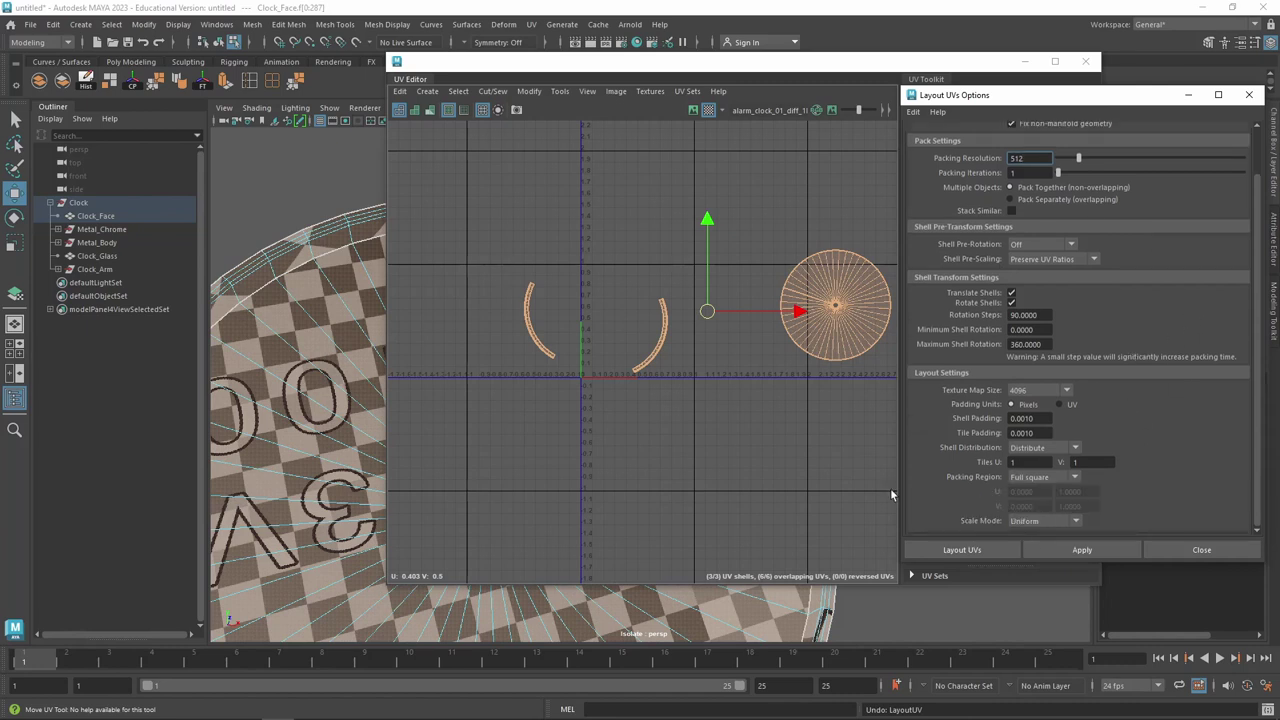
pyautogui.scroll(3, 696, 357)
pyautogui.scroll(1, 693, 349)
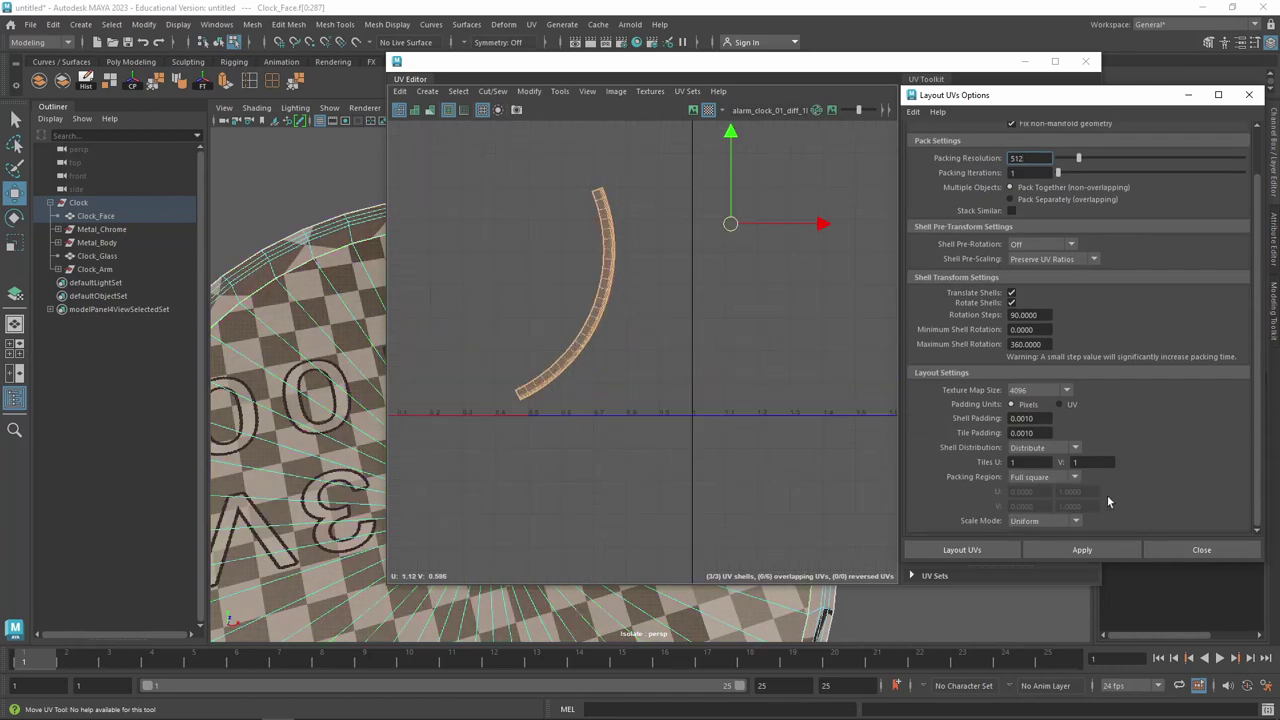
pyautogui.scroll(2, 1075, 430)
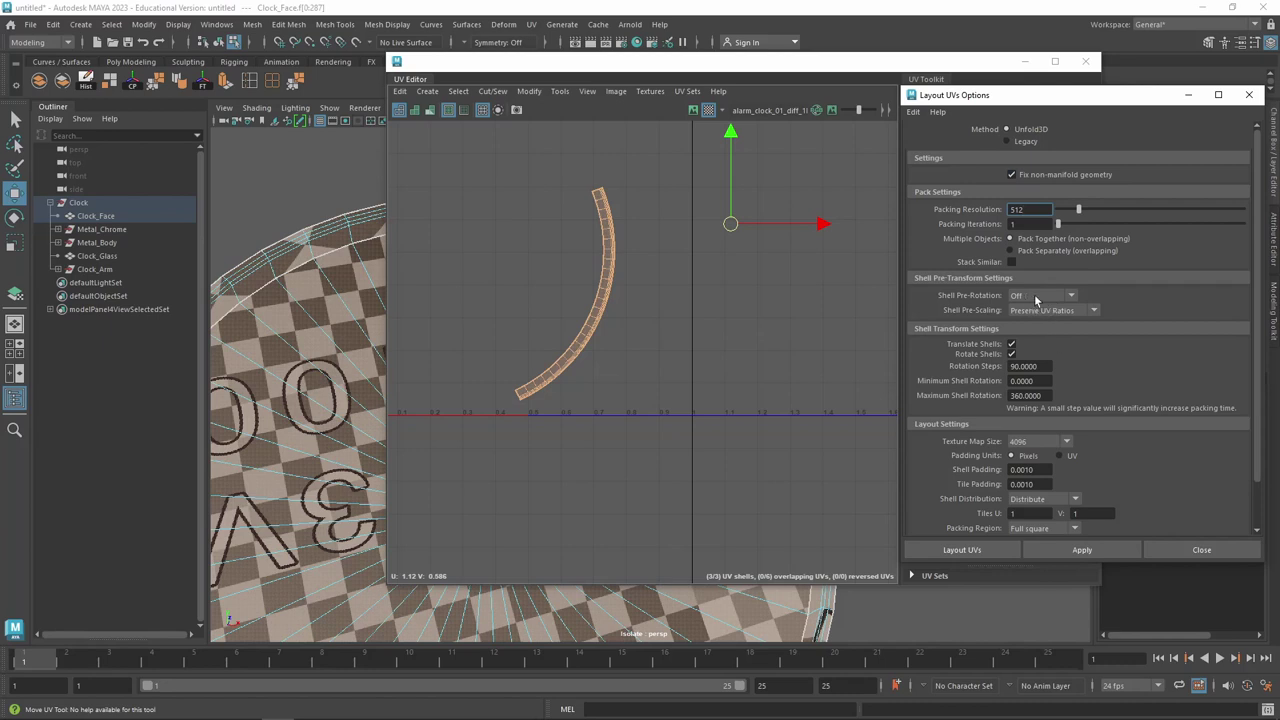
pyautogui.click(1040, 300)
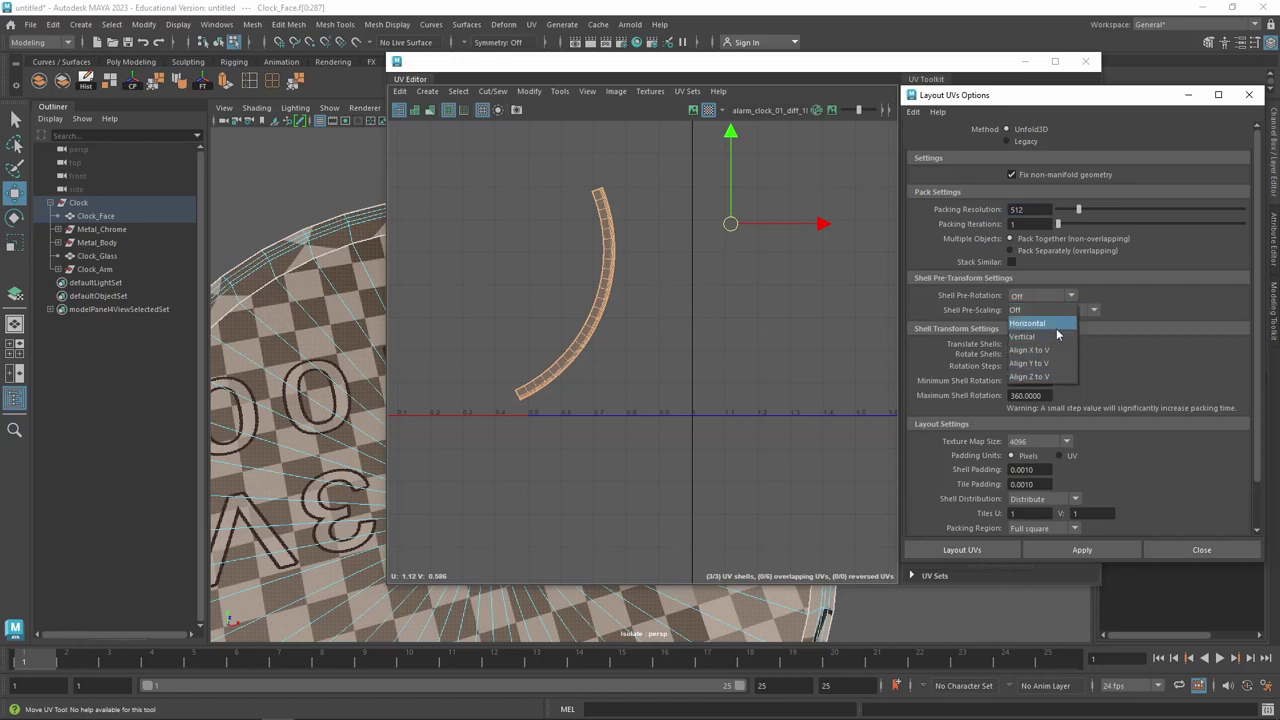
pyautogui.click(984, 316)
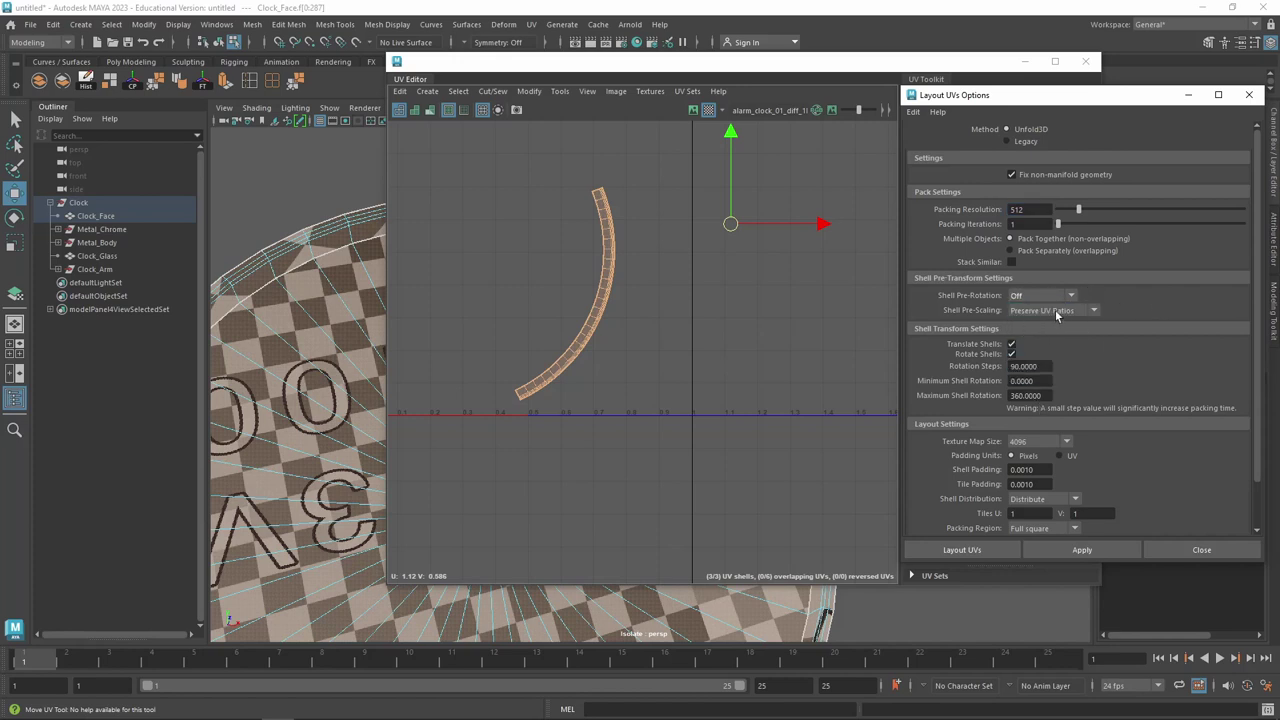
pyautogui.scroll(-3, 852, 315)
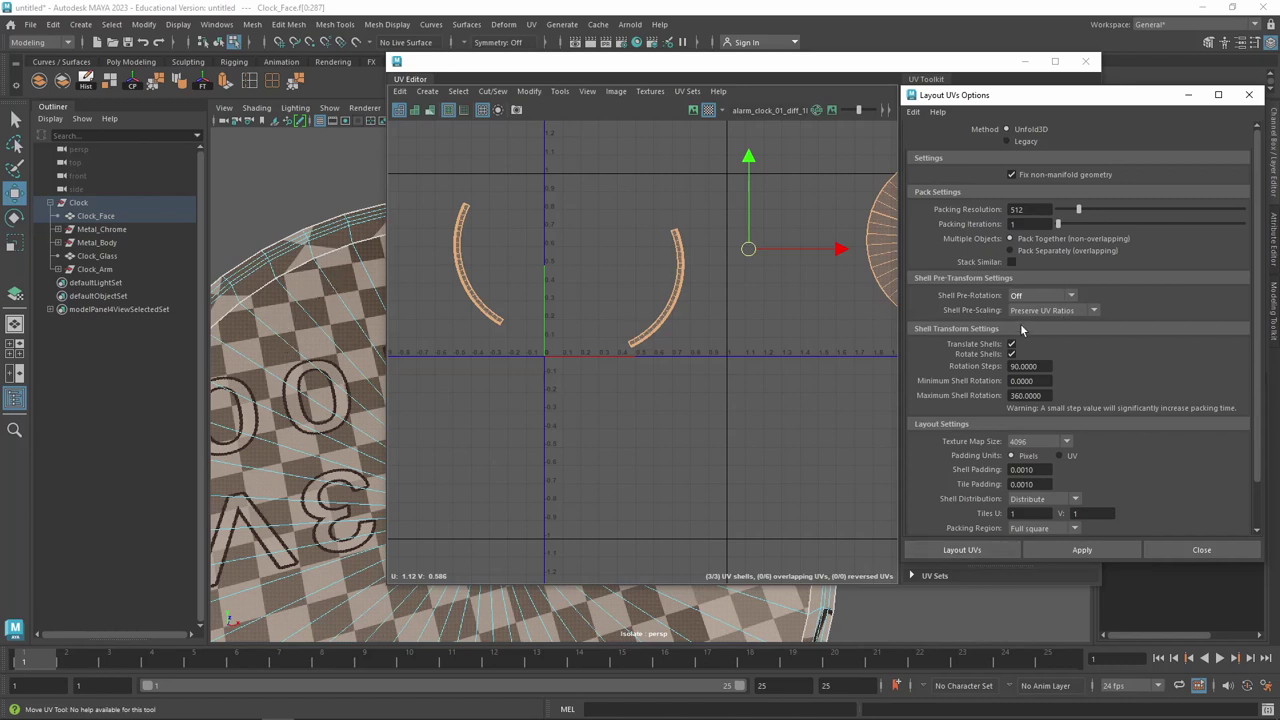
# Pack all shells into the 0-1 UV square and reselect the Clock_Face object
pyautogui.click(1064, 551)
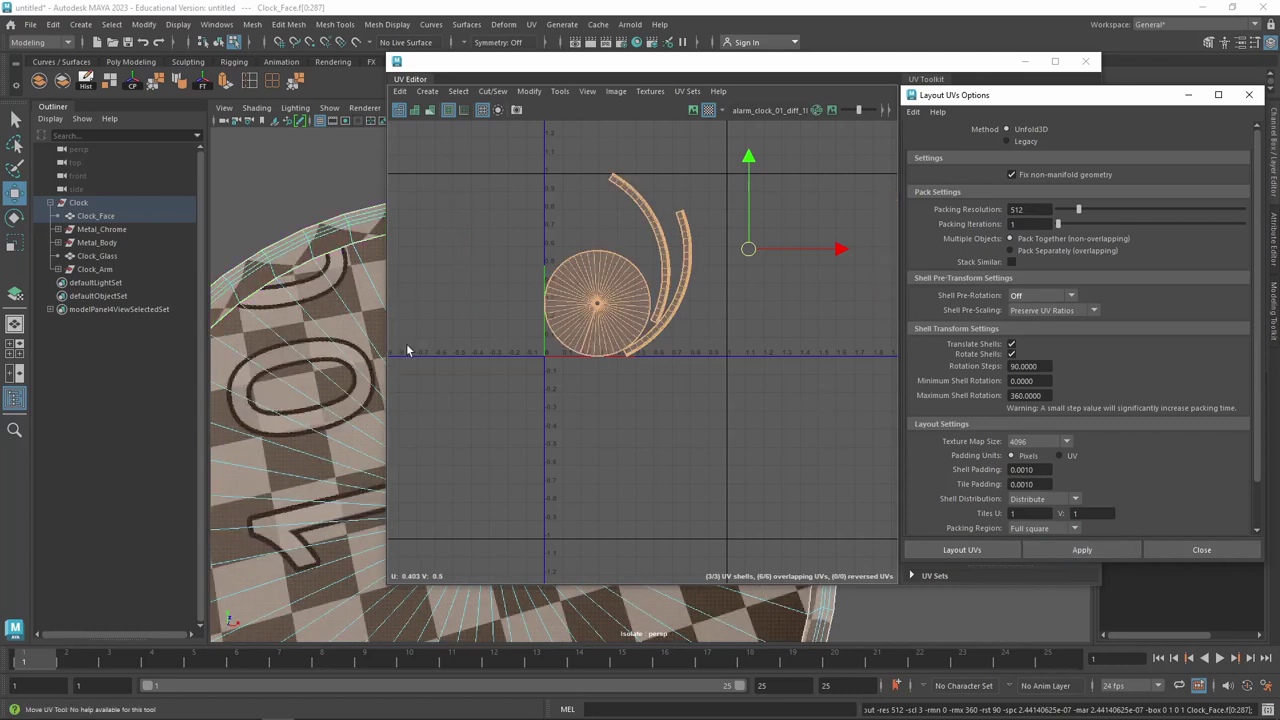
pyautogui.keyDown('alt'); pyautogui.moveTo(345, 270); pyautogui.dragTo(315, 215); pyautogui.keyUp('alt')
pyautogui.click(310, 210)
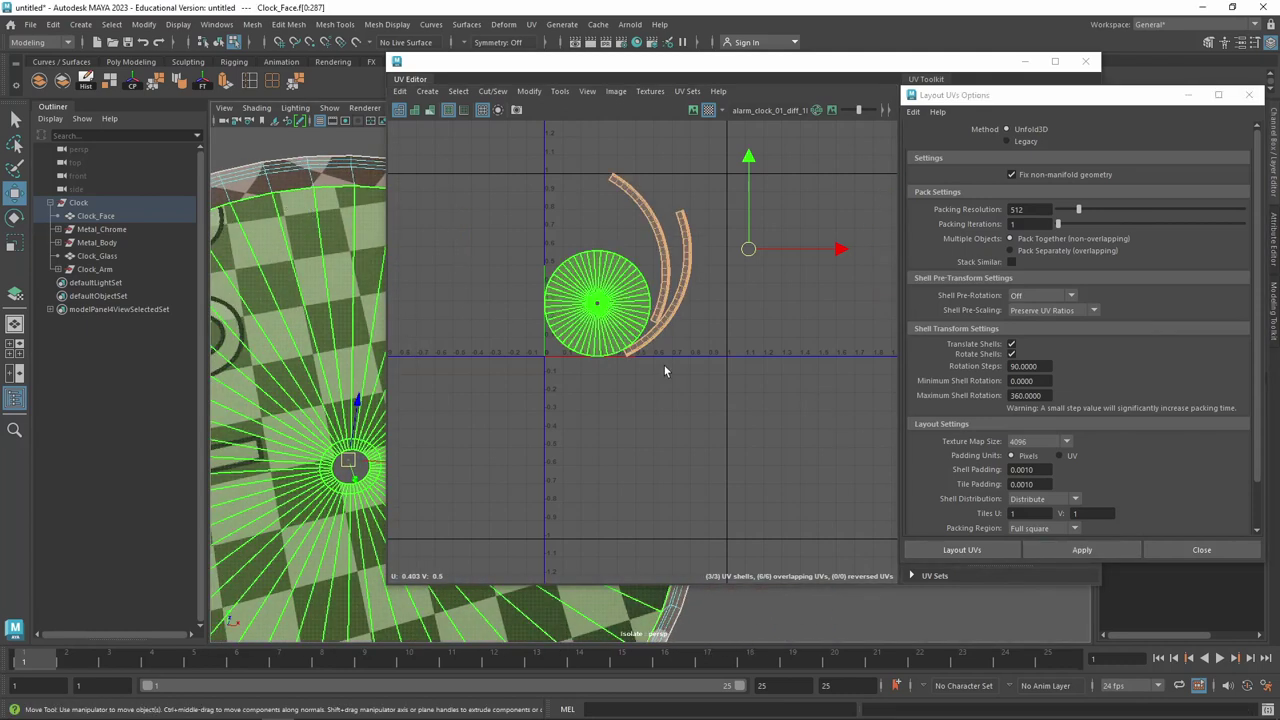
pyautogui.click(693, 240)
# Rotate and auto-orient the arc shells horizontally, then select all three shells
pyautogui.click(695, 252)
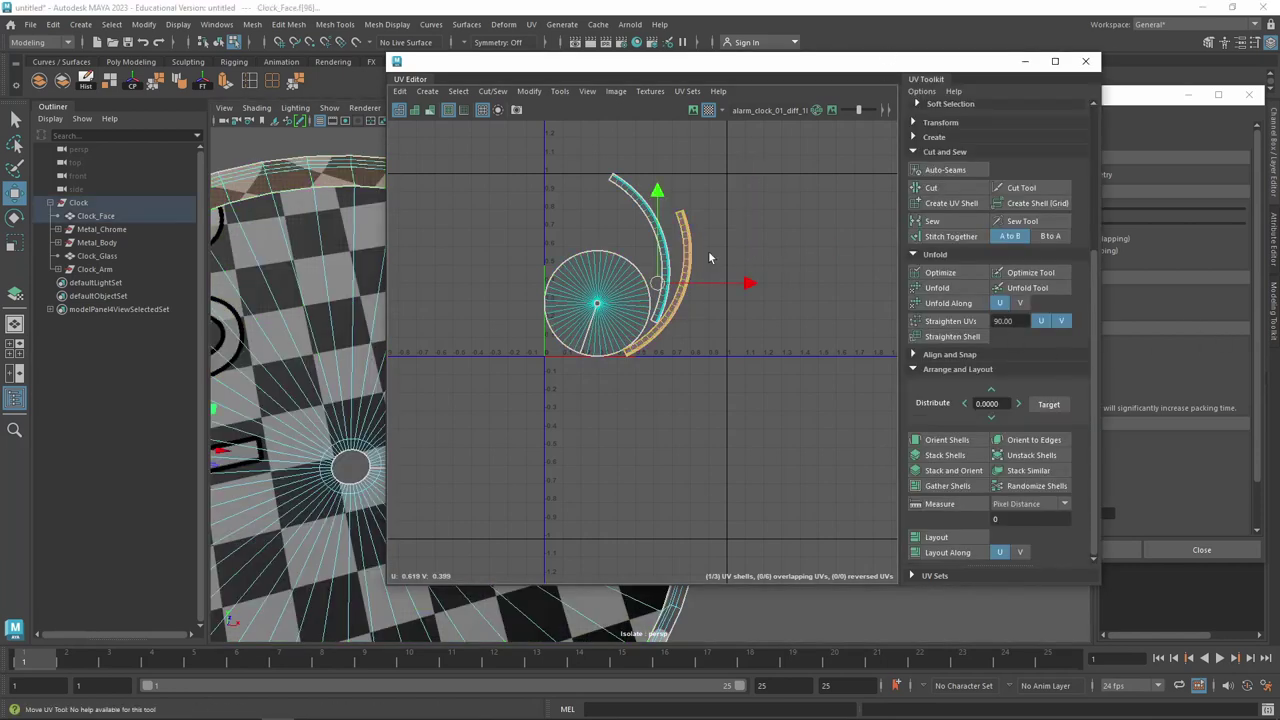
pyautogui.press('e')
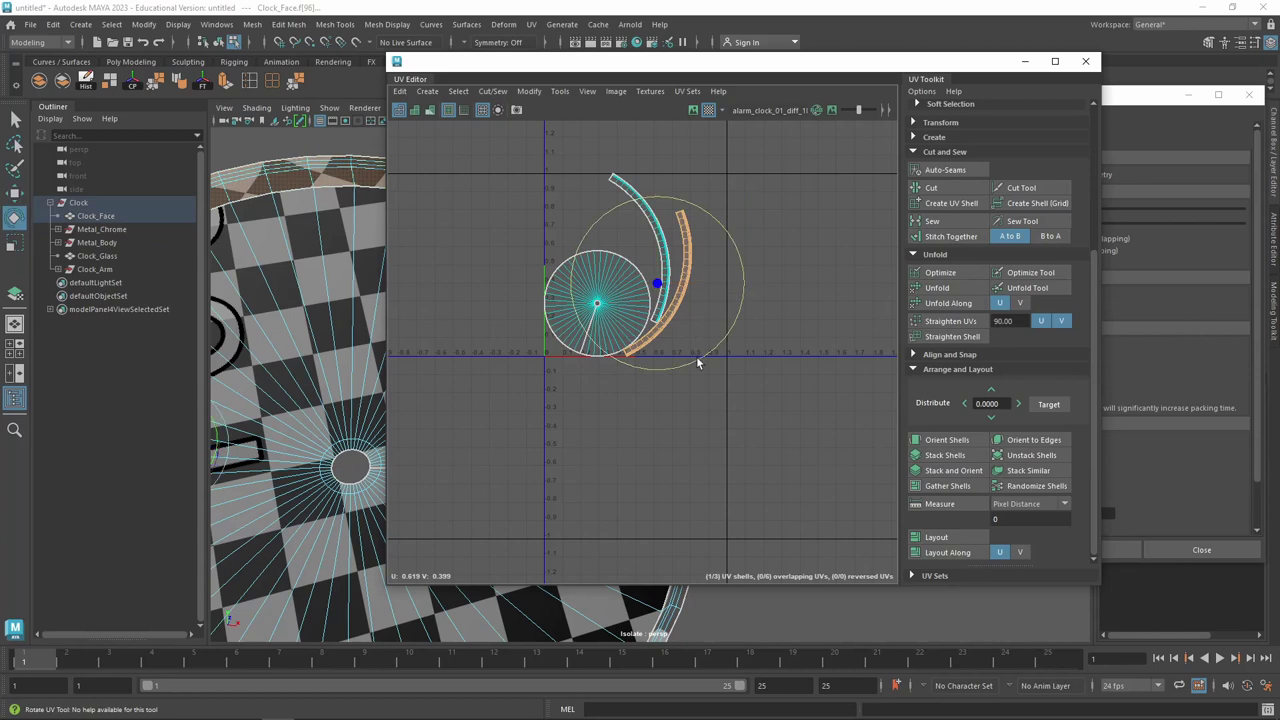
pyautogui.moveTo(686, 360)
pyautogui.mouseDown()
pyautogui.moveTo(733, 243)
pyautogui.moveTo(724, 228)
pyautogui.mouseUp()
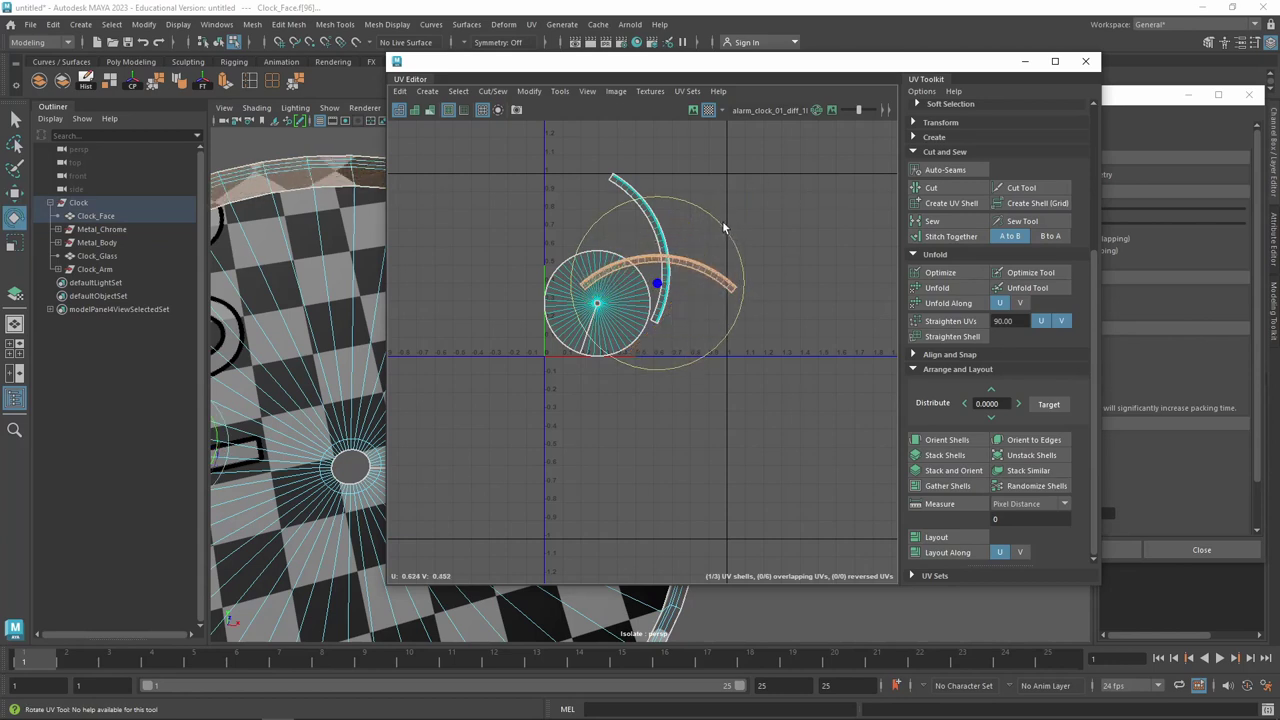
pyautogui.click(955, 442)
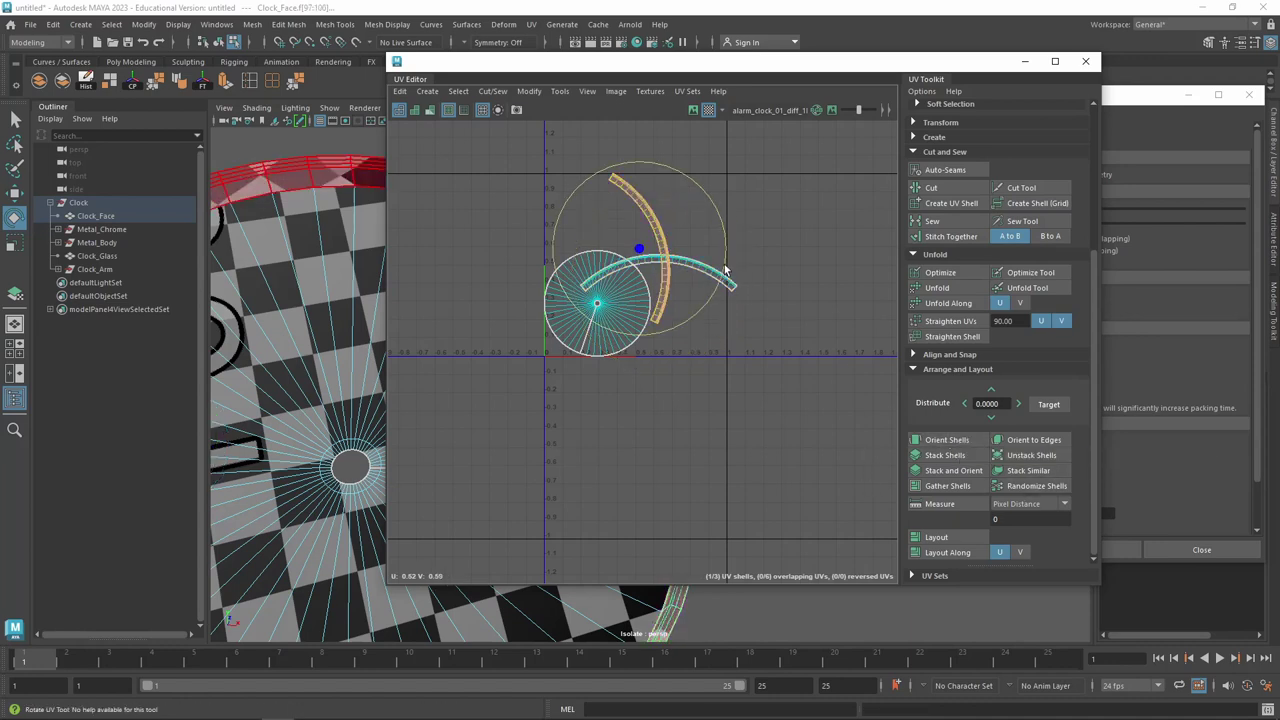
pyautogui.moveTo(724, 272); pyautogui.dragTo(632, 174)
pyautogui.click(946, 440)
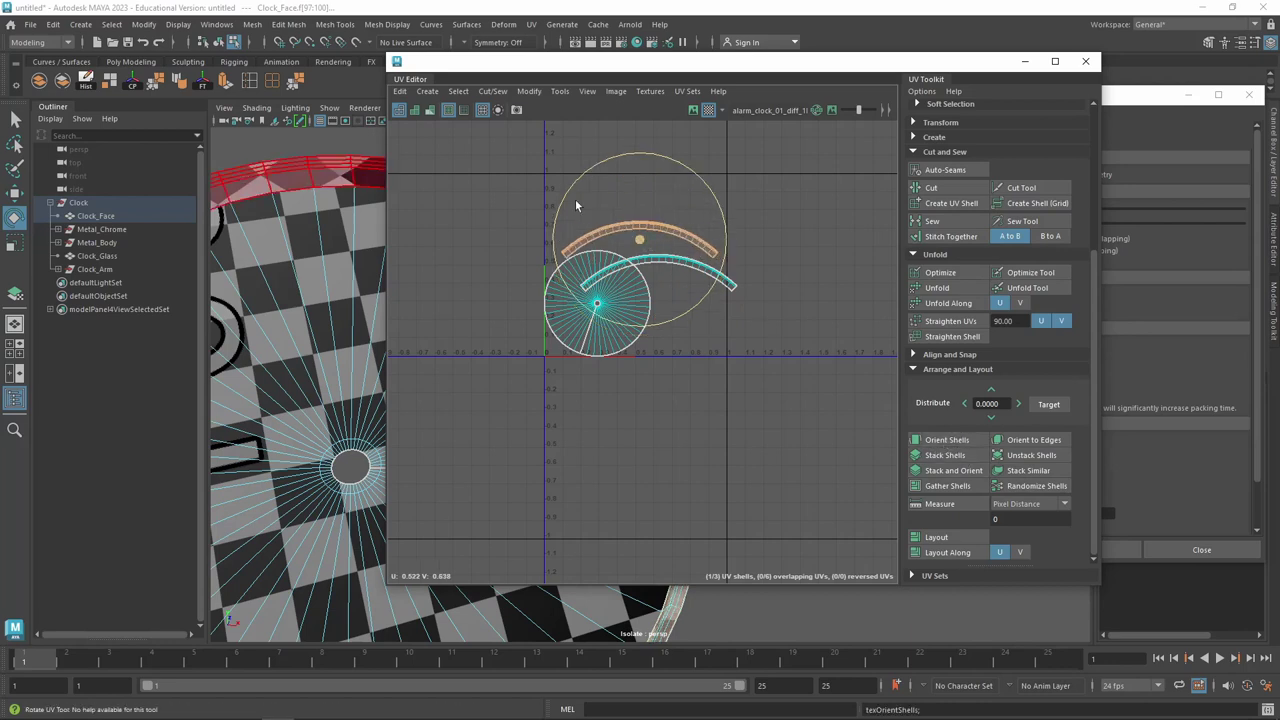
pyautogui.moveTo(762, 187); pyautogui.dragTo(540, 365)
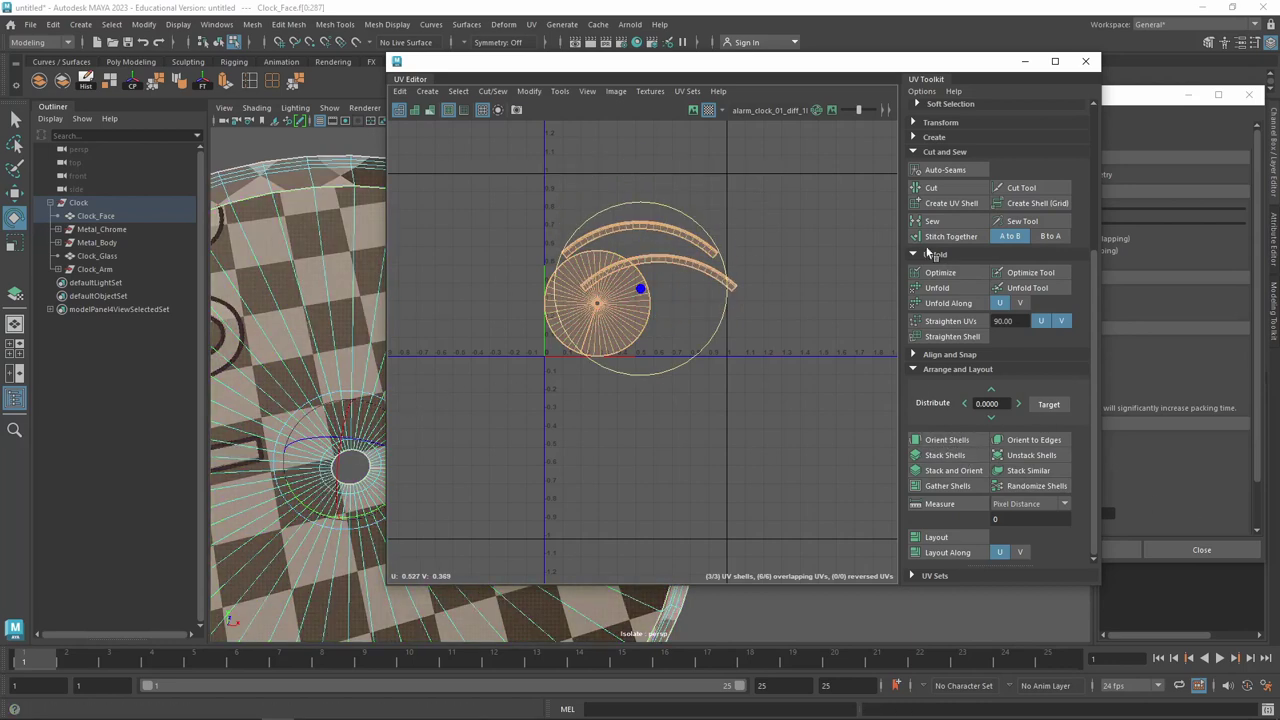
pyautogui.click(1180, 133)
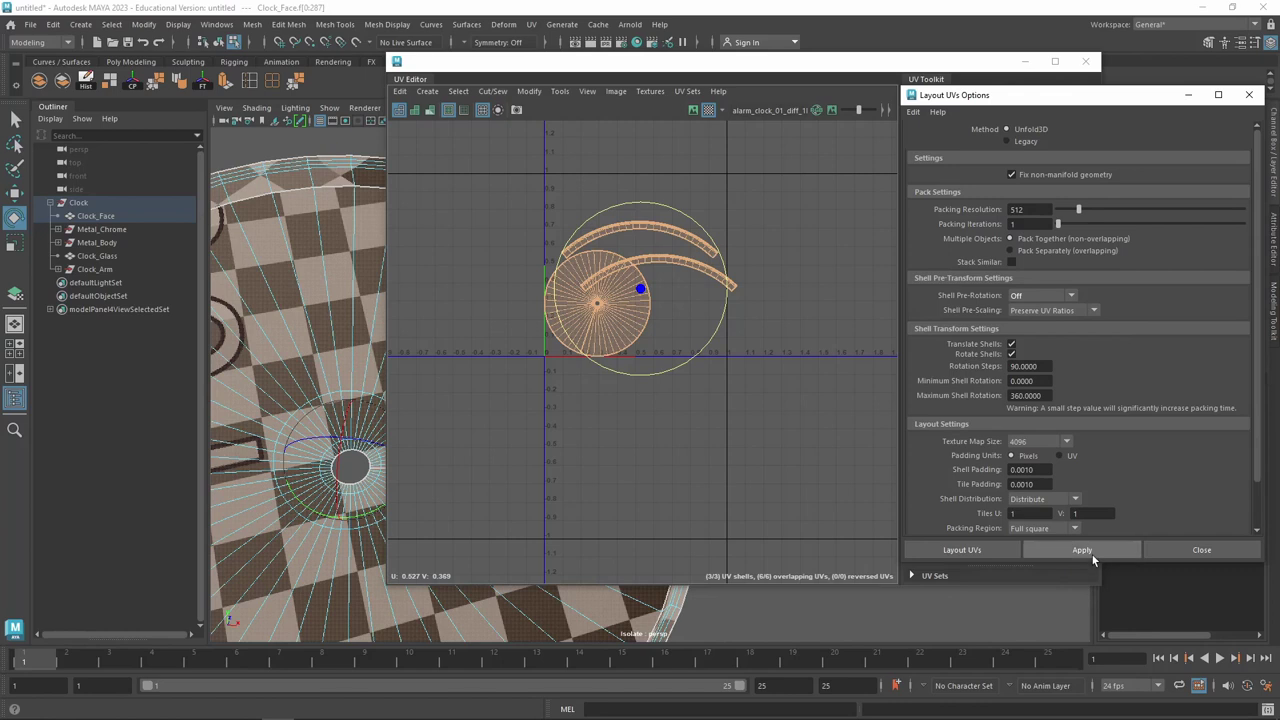
# Try the layout, undo it, and untick Rotate Shells
pyautogui.click(1048, 549)
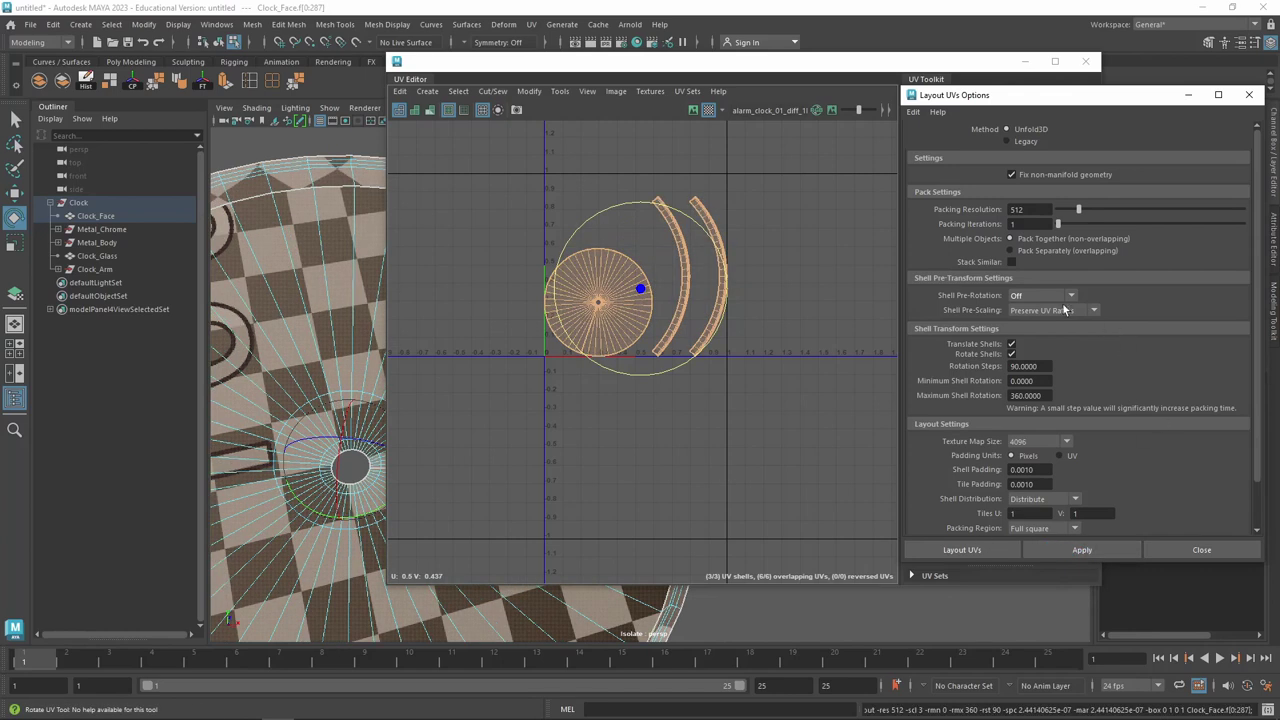
pyautogui.hotkey('ctrl', 'z')
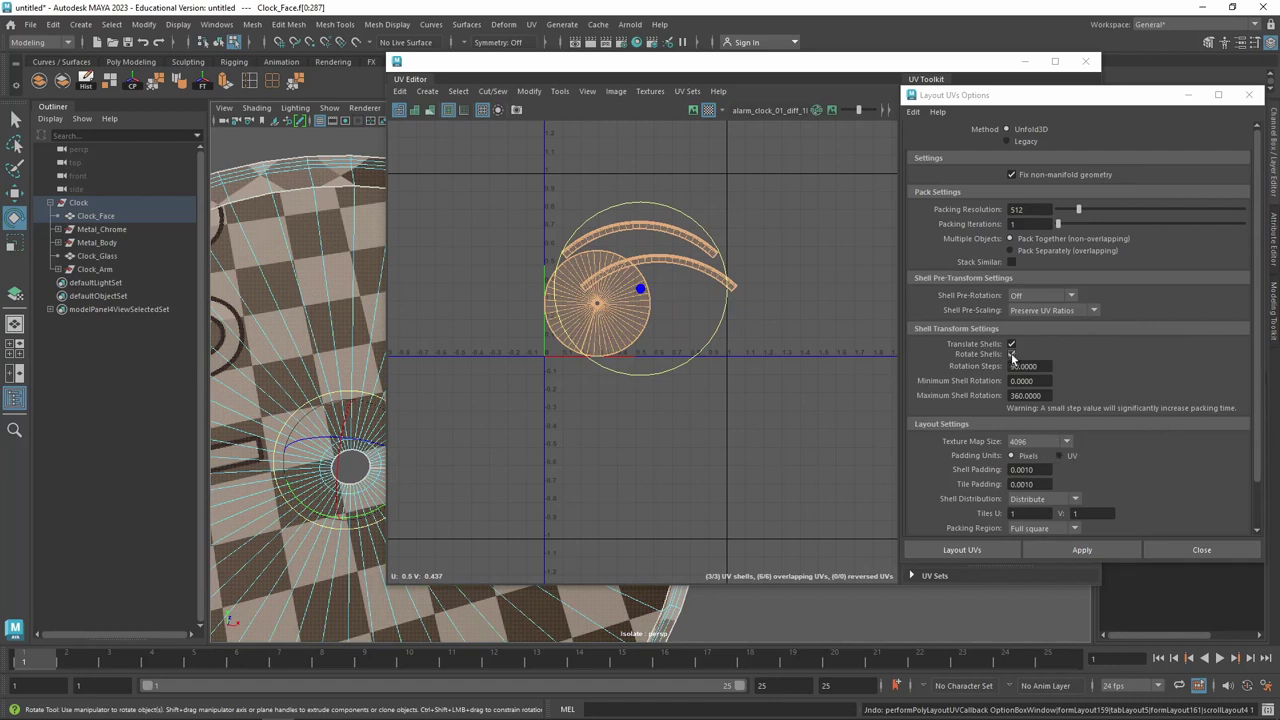
pyautogui.click(1011, 354)
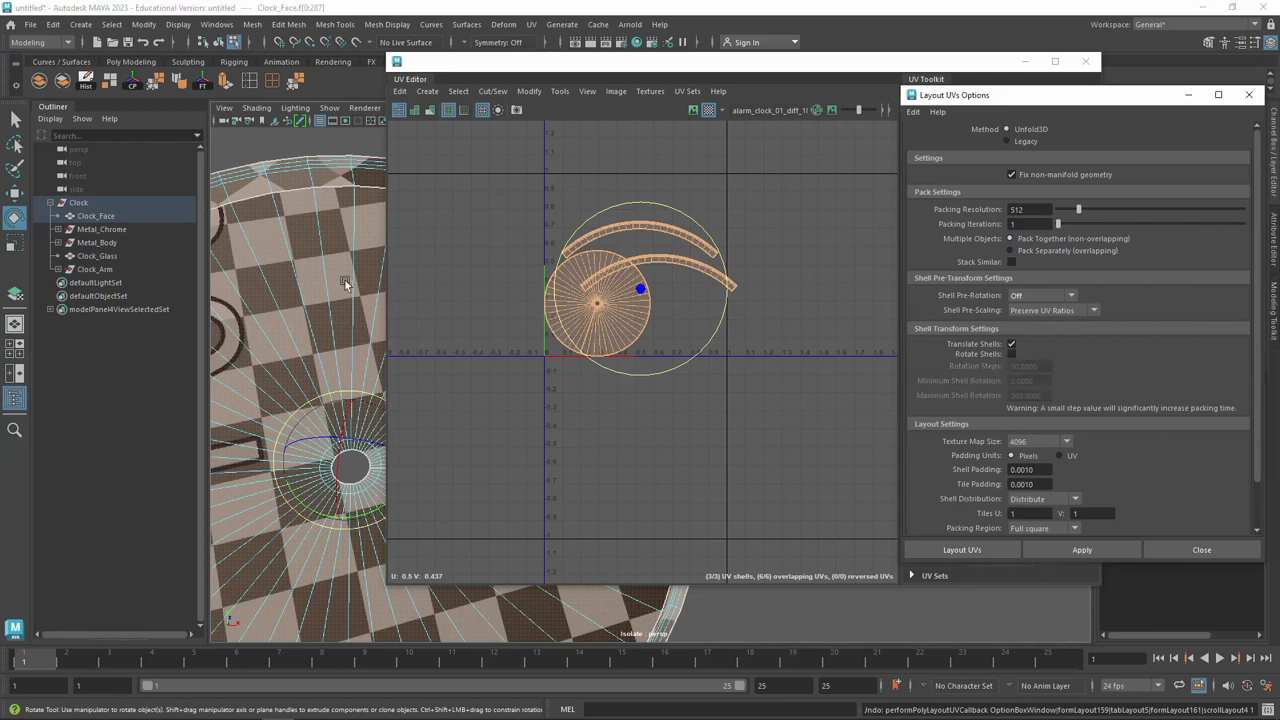
# Rotate the clock-face shell and auto-orient it so the numbers read upright
pyautogui.click(597, 300)
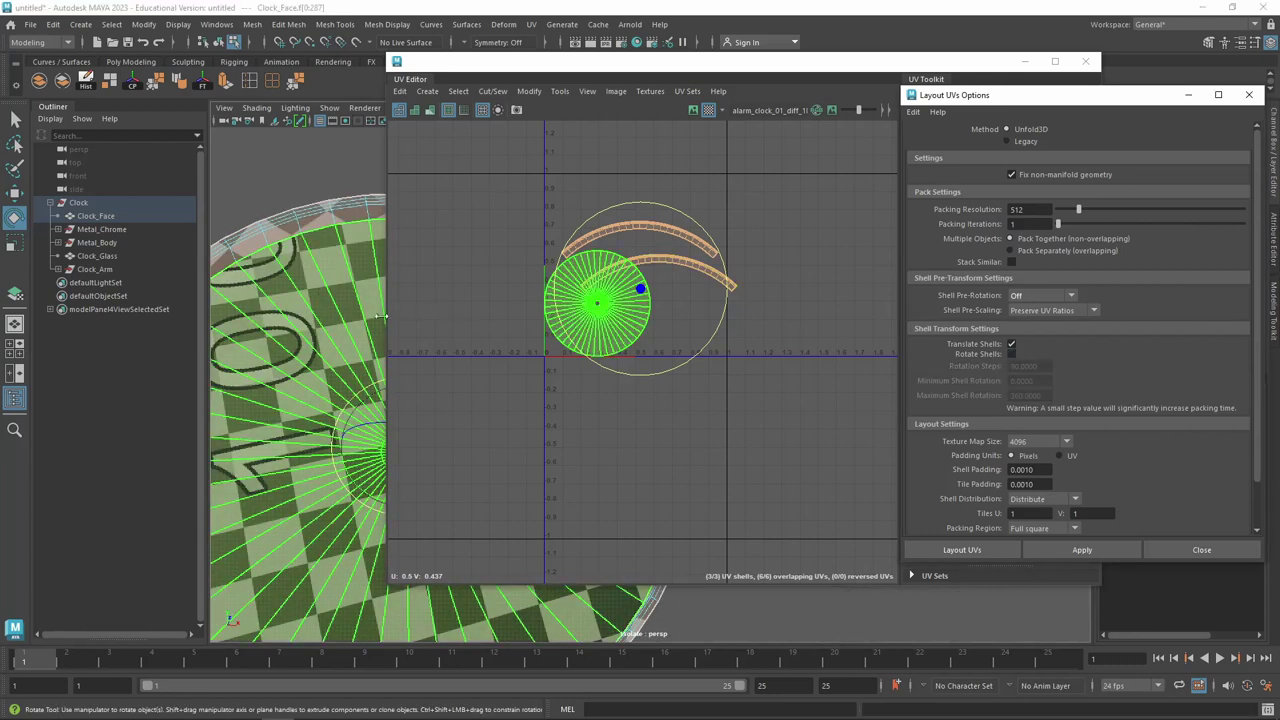
pyautogui.click(598, 322)
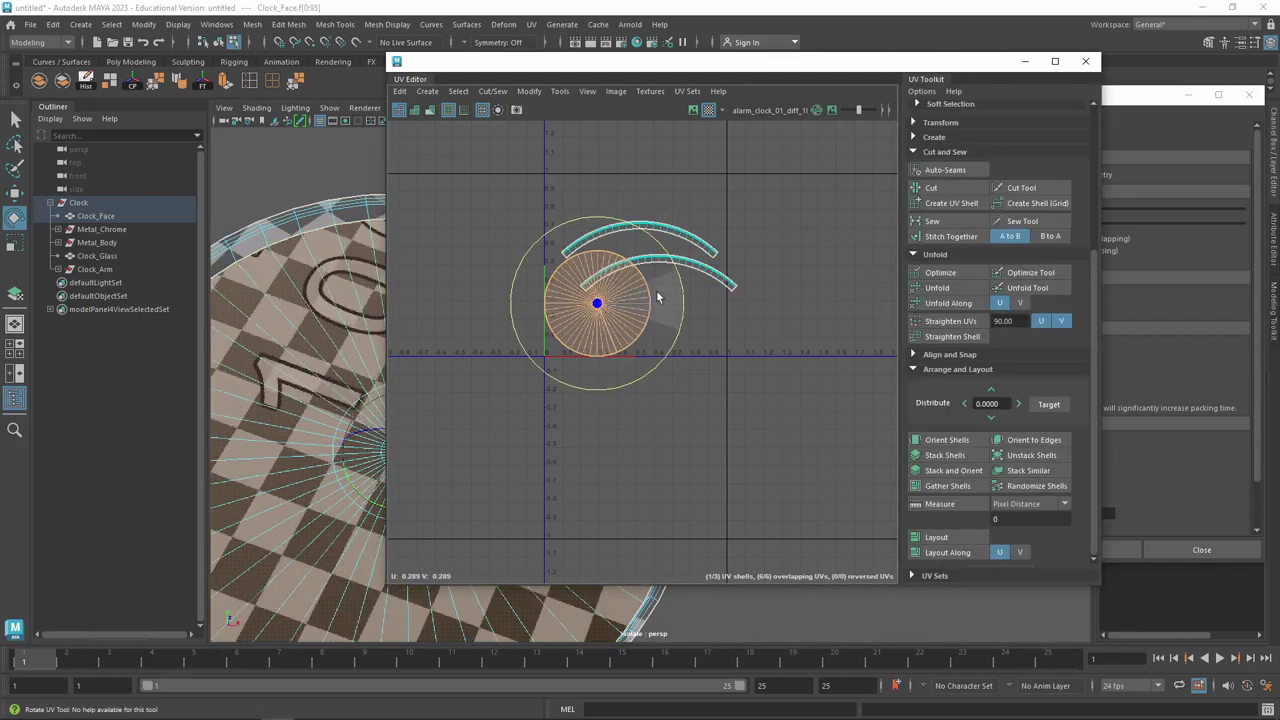
pyautogui.moveTo(657, 297)
pyautogui.mouseDown()
pyautogui.moveTo(634, 277)
pyautogui.moveTo(651, 291)
pyautogui.moveTo(714, 251)
pyautogui.moveTo(683, 323)
pyautogui.moveTo(590, 204)
pyautogui.moveTo(430, 230)
pyautogui.mouseUp()
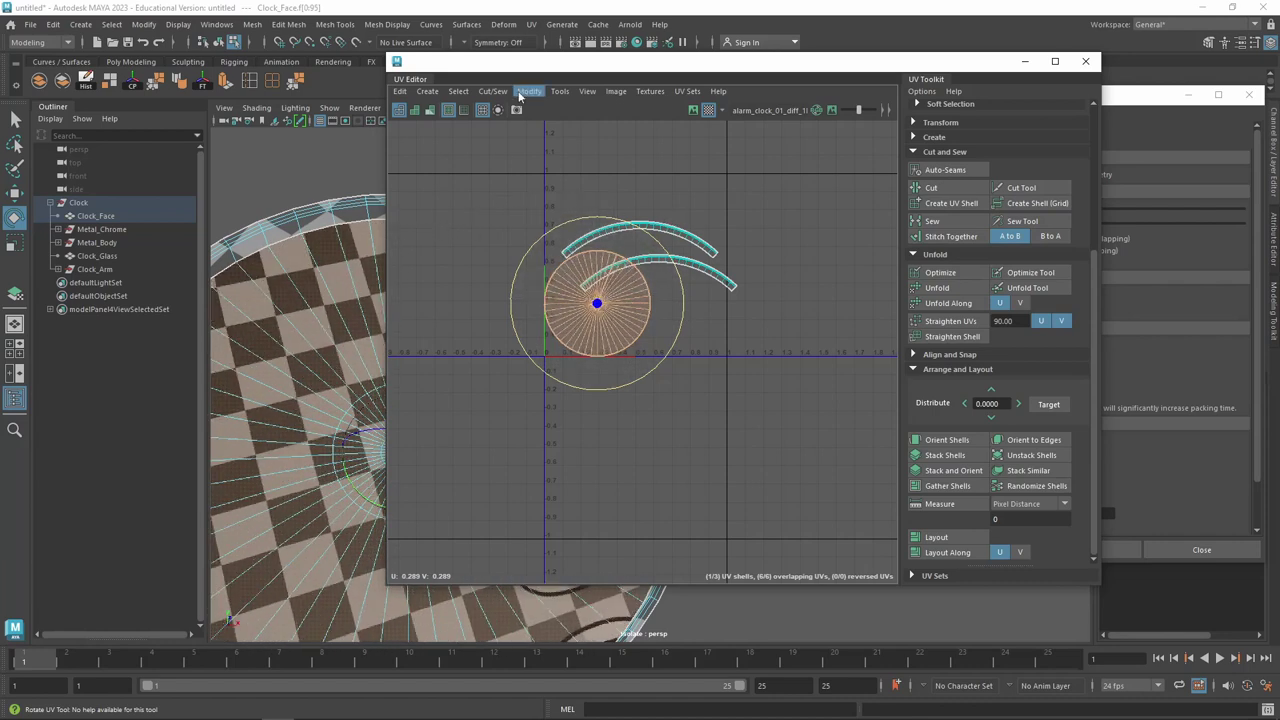
pyautogui.moveTo(617, 73); pyautogui.dragTo(847, 91)
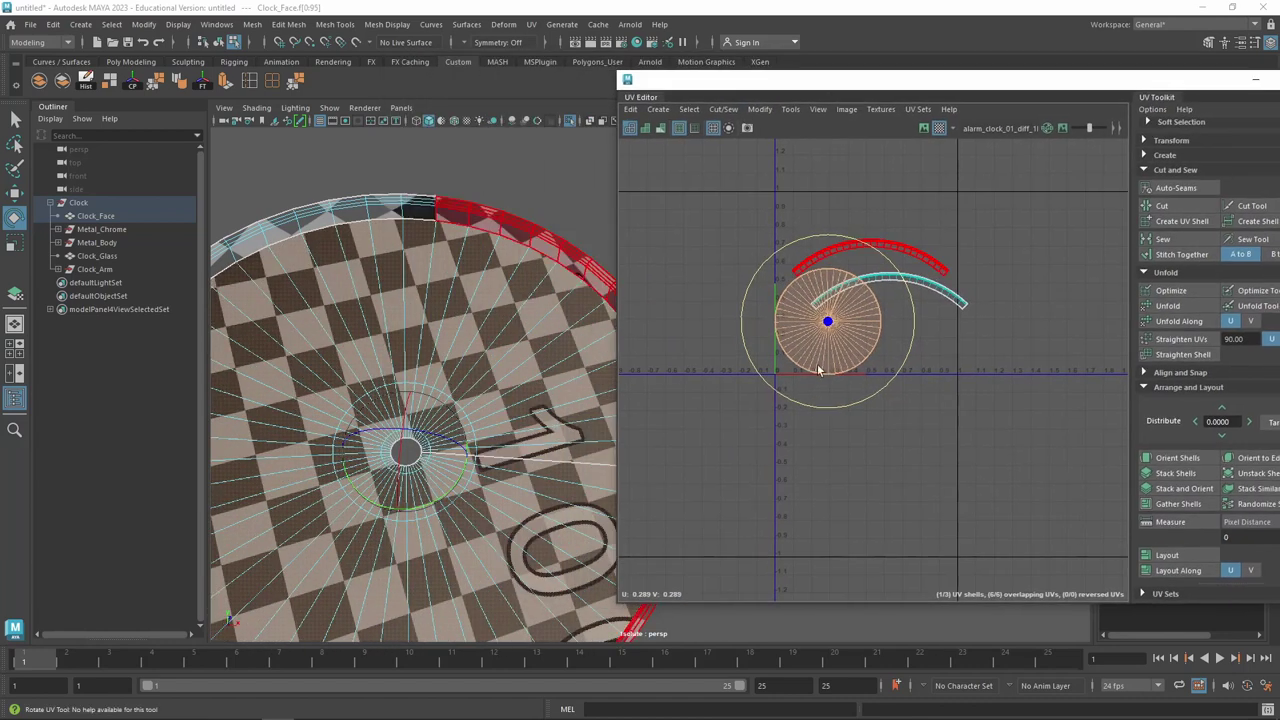
pyautogui.moveTo(928, 323); pyautogui.dragTo(787, 404)
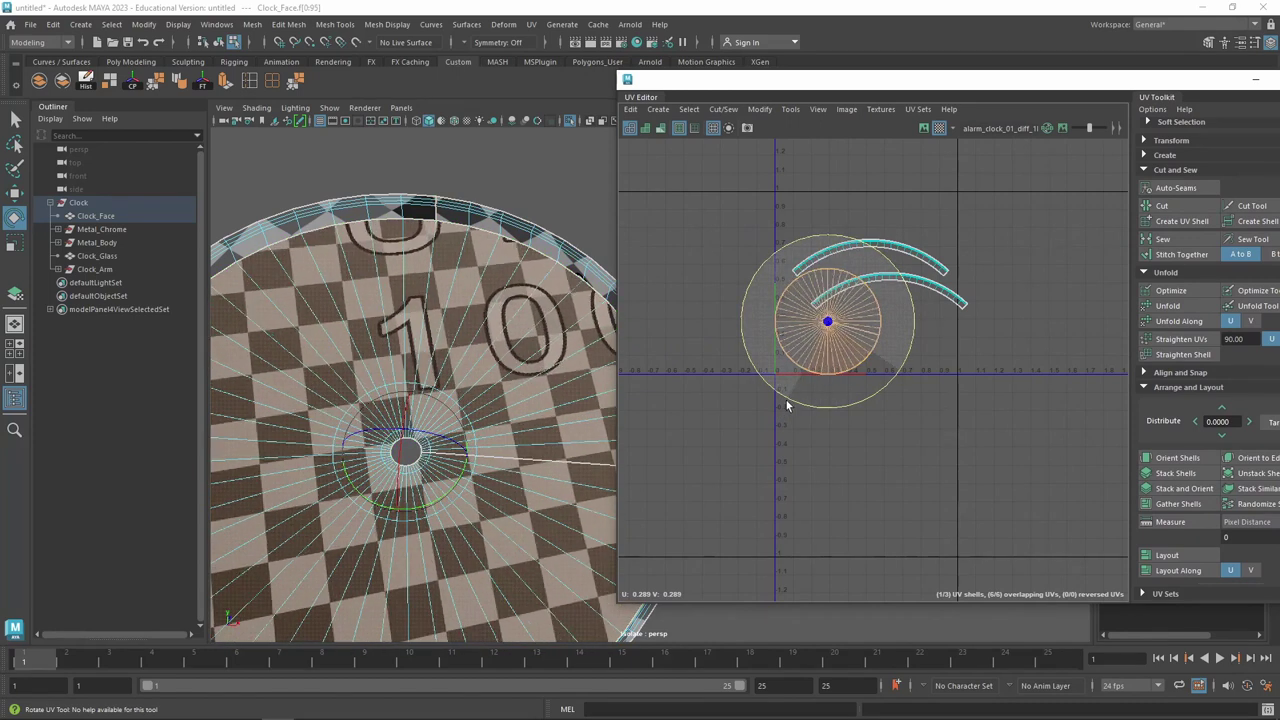
pyautogui.click(1177, 457)
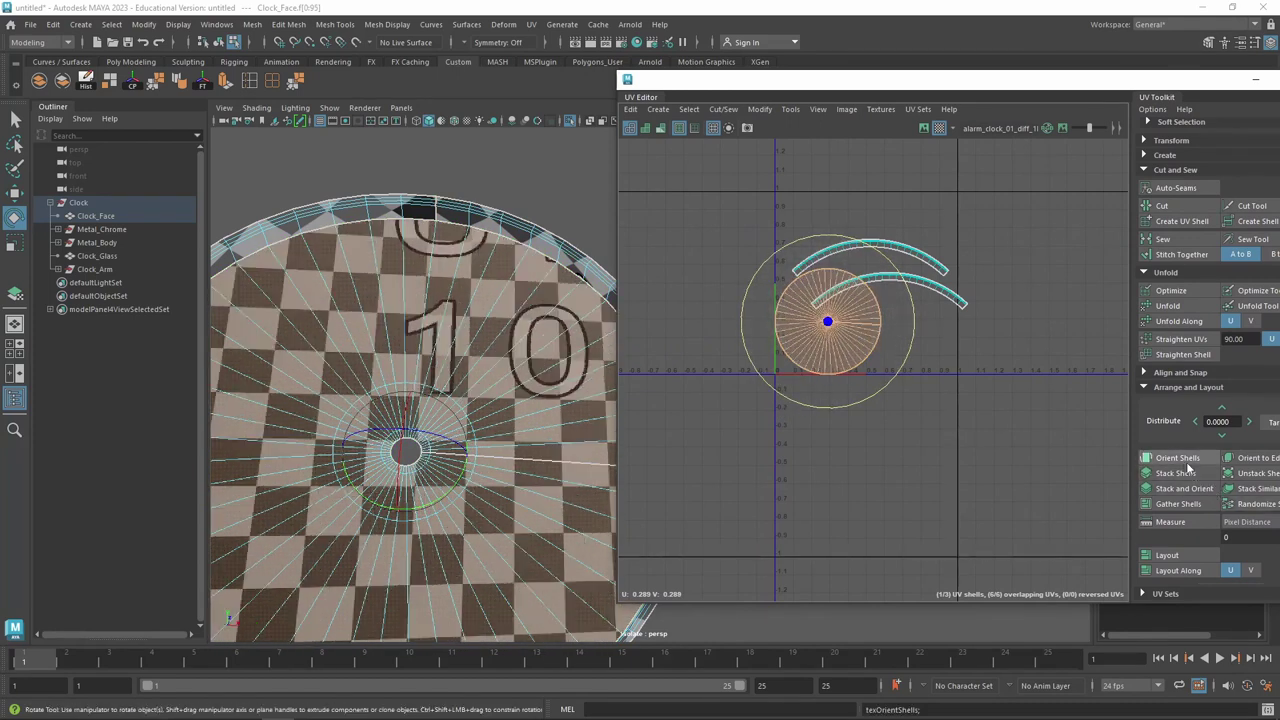
pyautogui.scroll(-5, 503, 357)
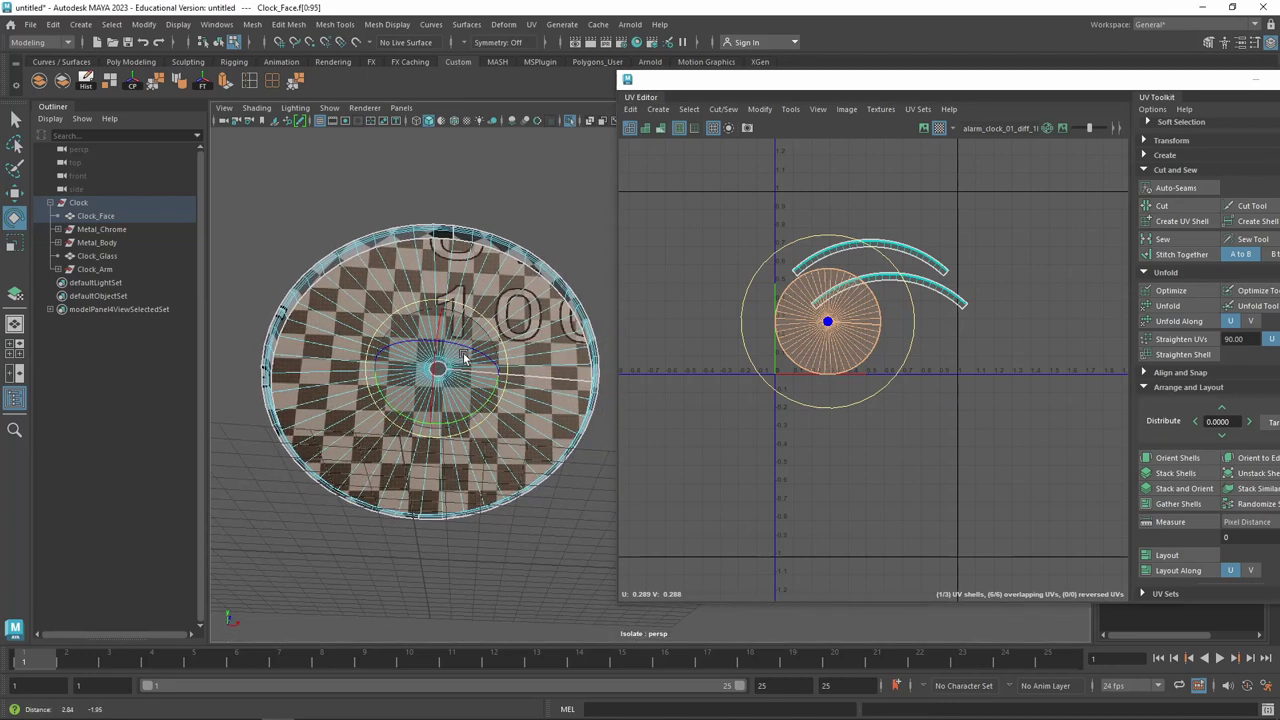
pyautogui.keyDown('alt'); pyautogui.moveTo(450, 400); pyautogui.dragTo(470, 380); pyautogui.keyUp('alt')
# Select all three shells and pack them with Layout, arcs upright beside the disc
pyautogui.click(805, 290)
pyautogui.moveTo(744, 408); pyautogui.dragTo(990, 208)
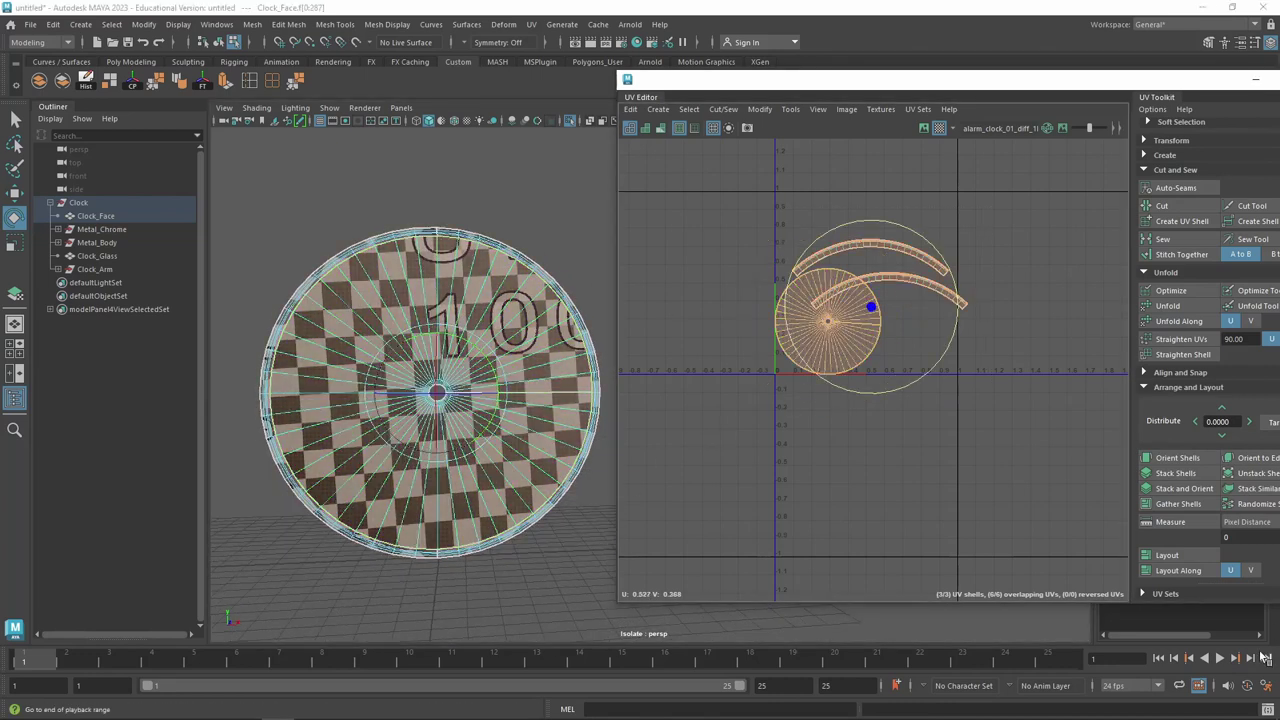
pyautogui.click(1193, 567)
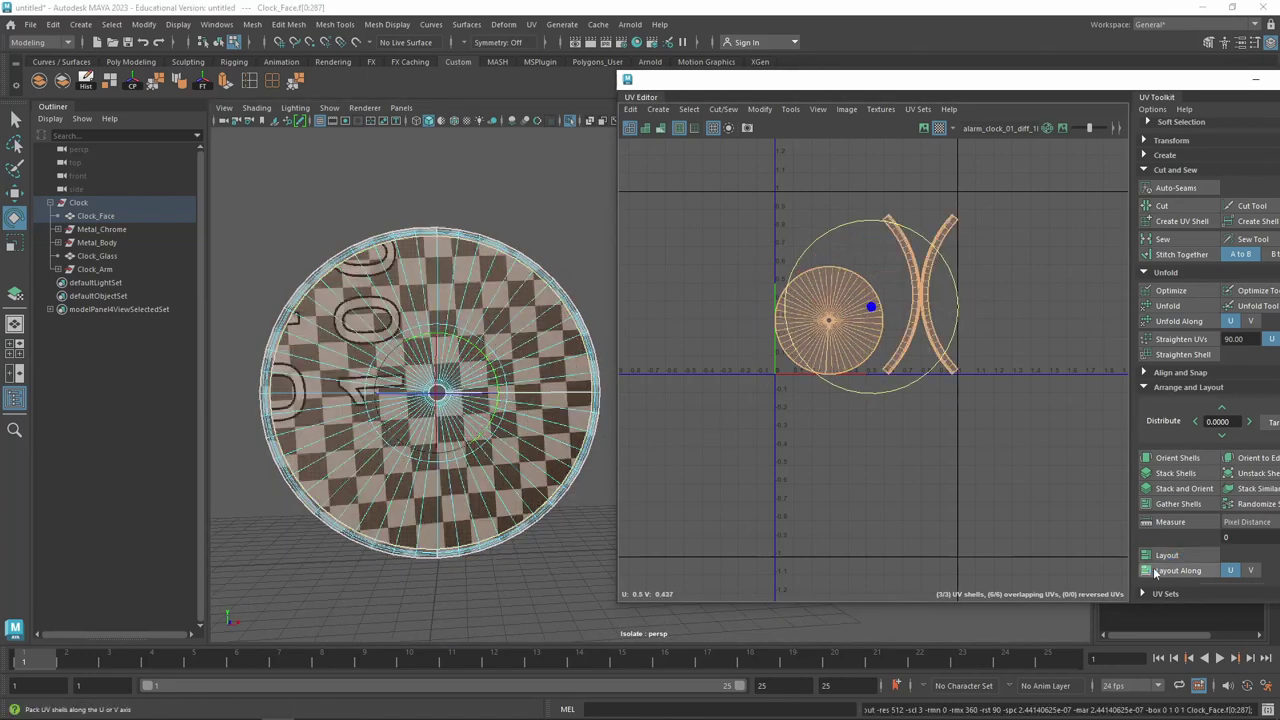
pyautogui.hotkey('ctrl', 'z')
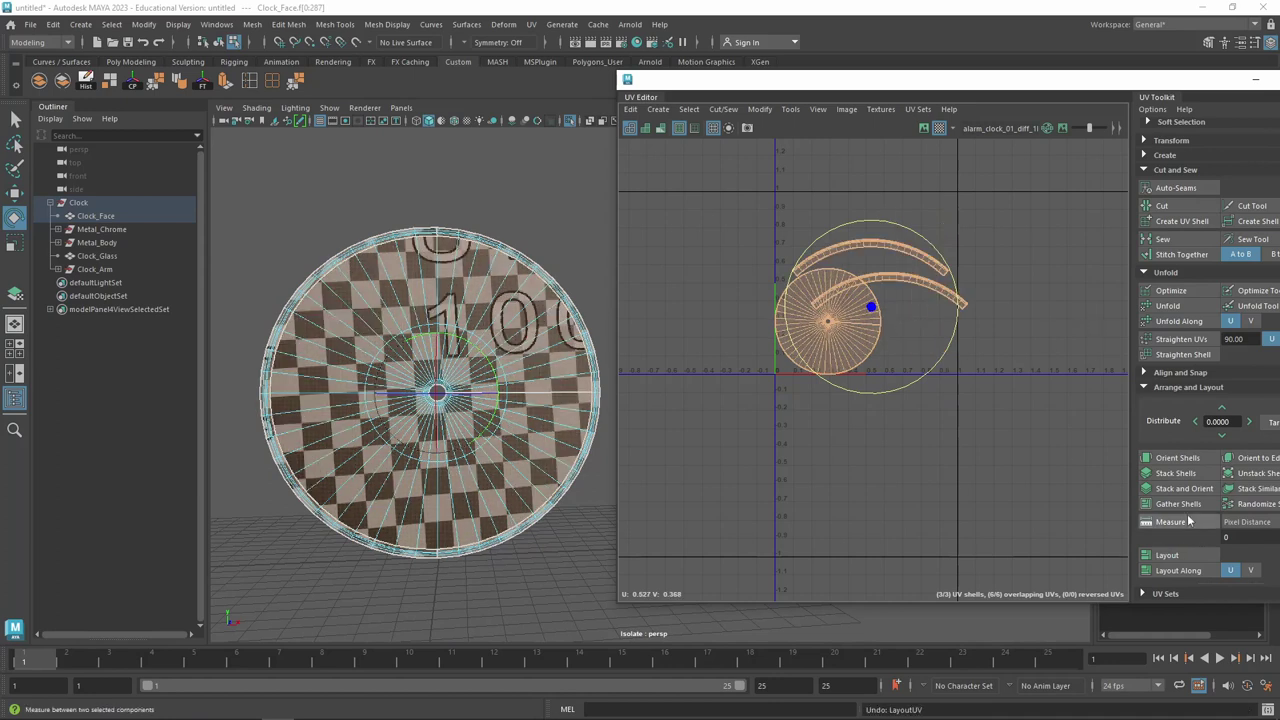
pyautogui.click(1186, 558)
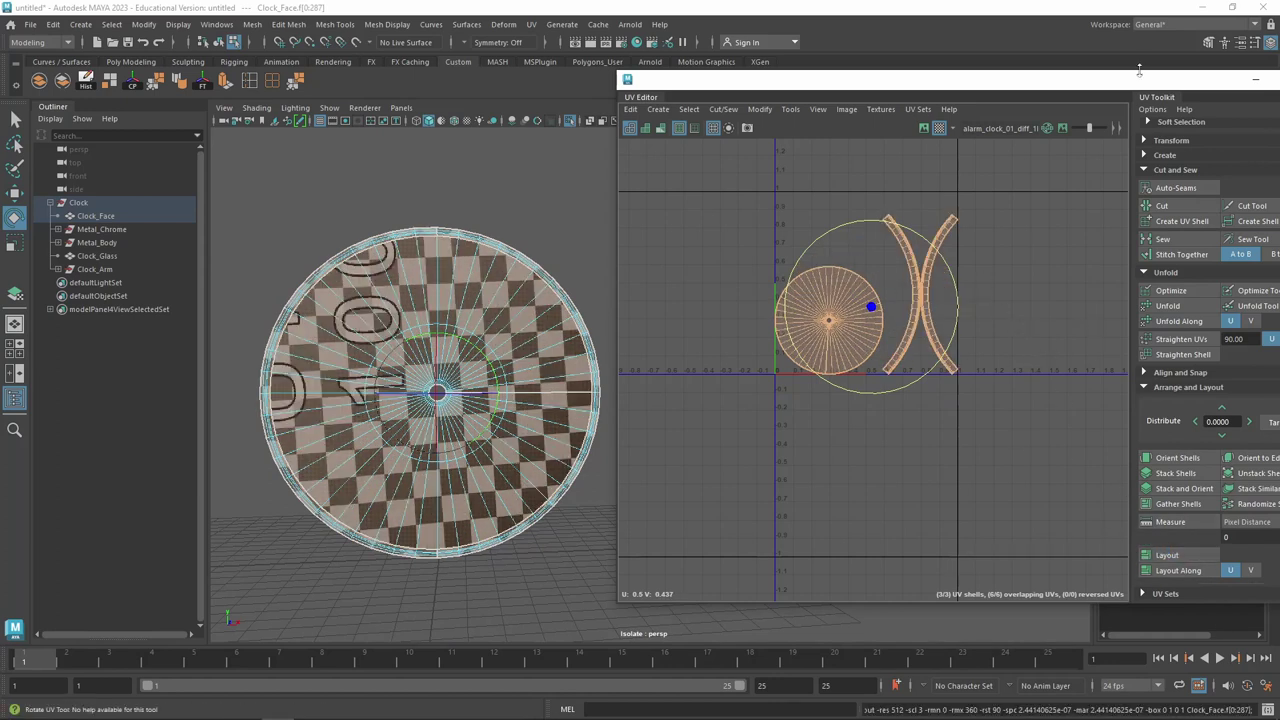
pyautogui.moveTo(1139, 70); pyautogui.dragTo(898, 54)
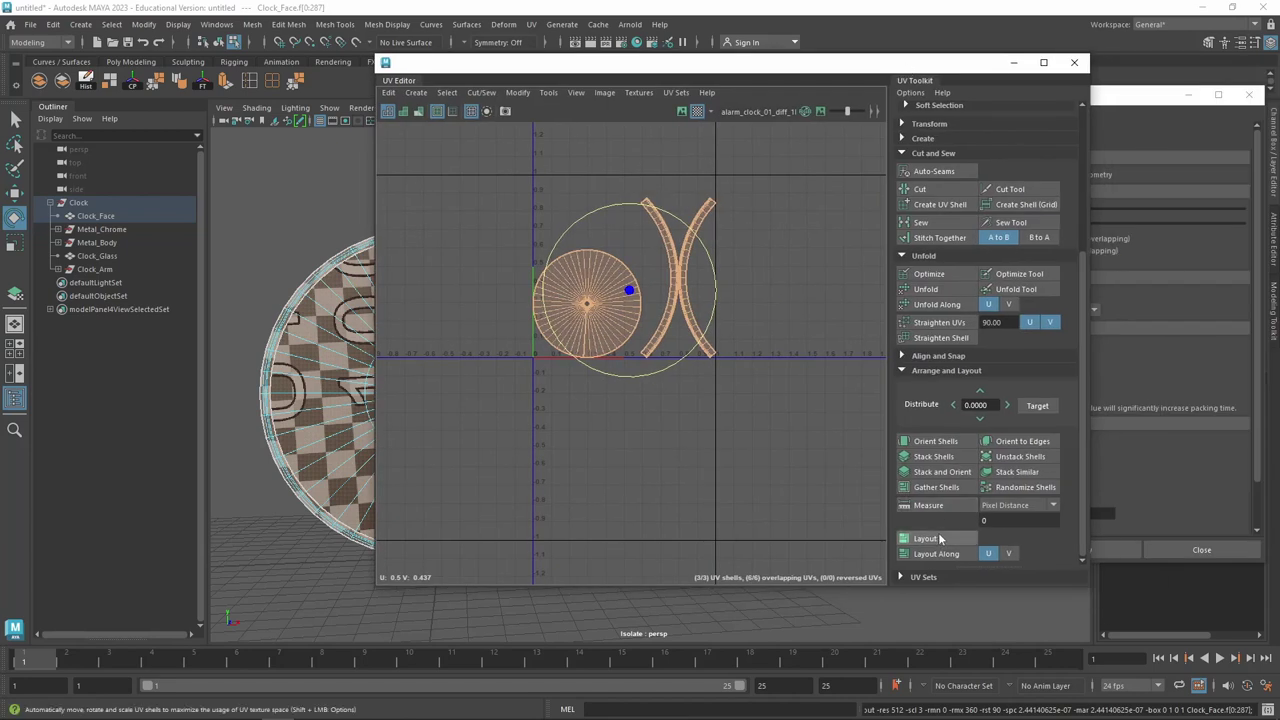
# Re-apply Layout with Rotate Shells unchecked, then inspect the circle shell and clear the selection
pyautogui.keyDown('shift'); pyautogui.click(940, 539); pyautogui.keyUp('shift')
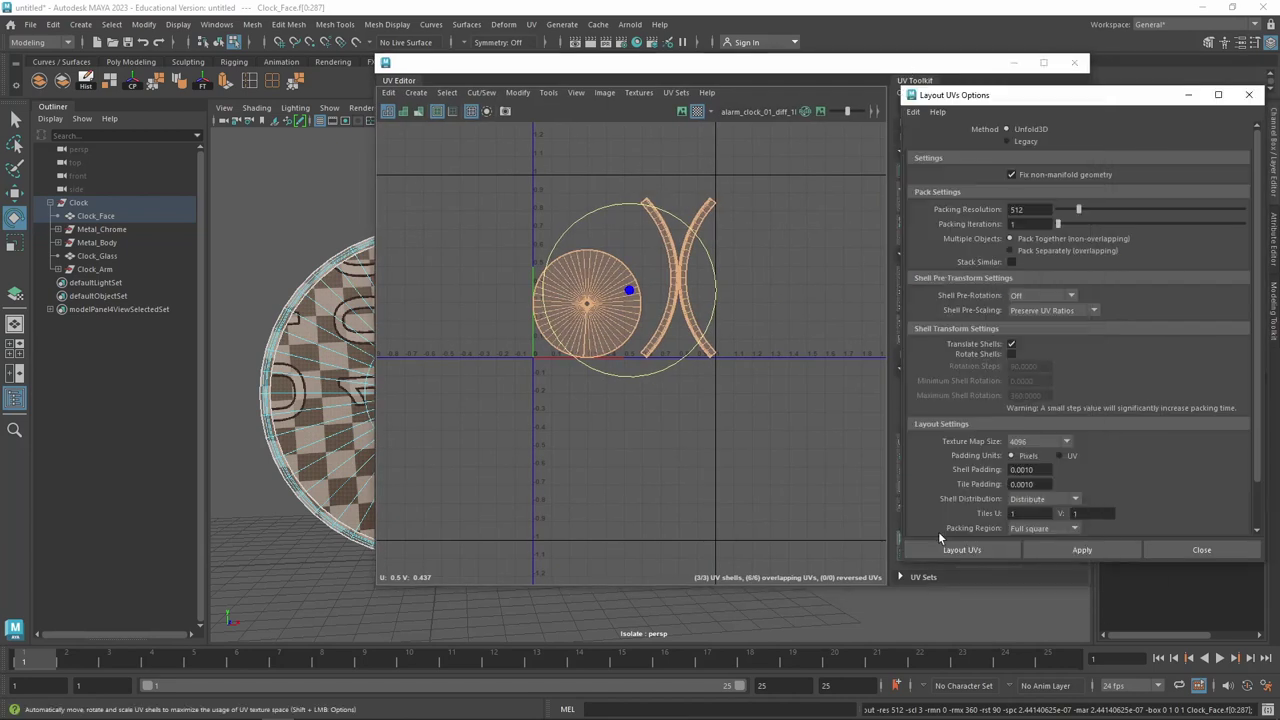
pyautogui.click(1012, 356)
pyautogui.click(828, 318)
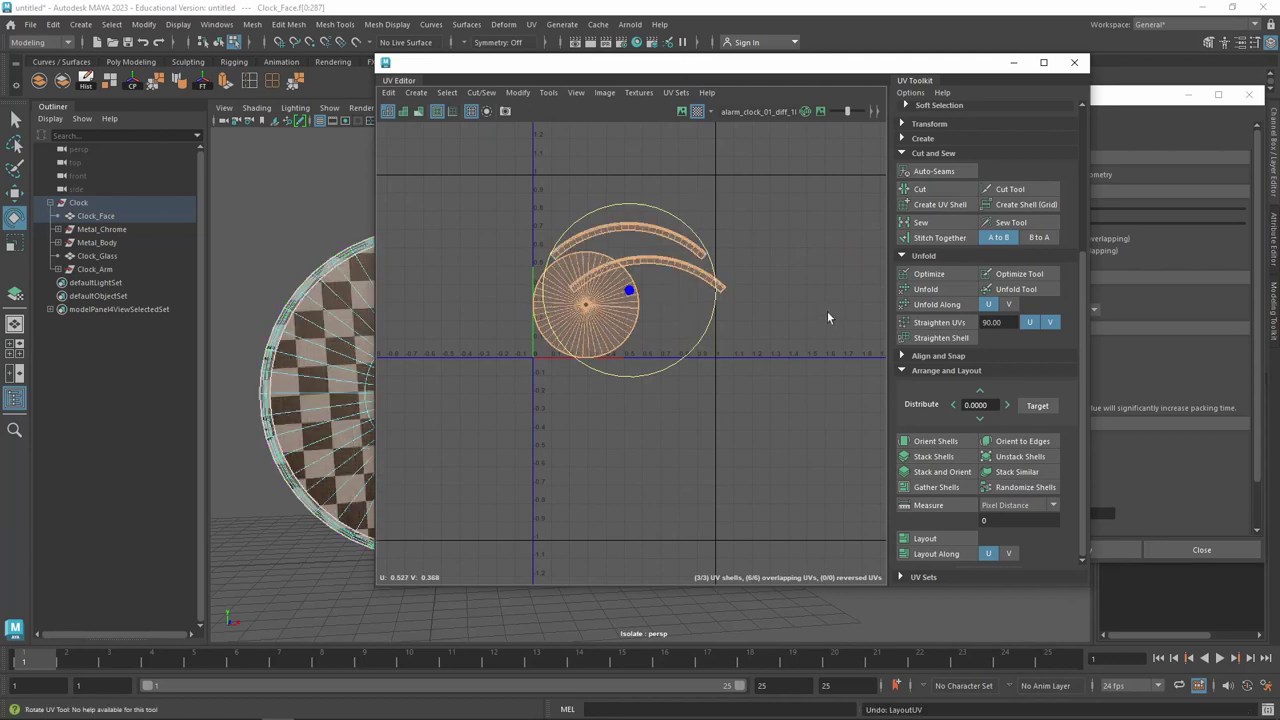
pyautogui.click(1120, 98)
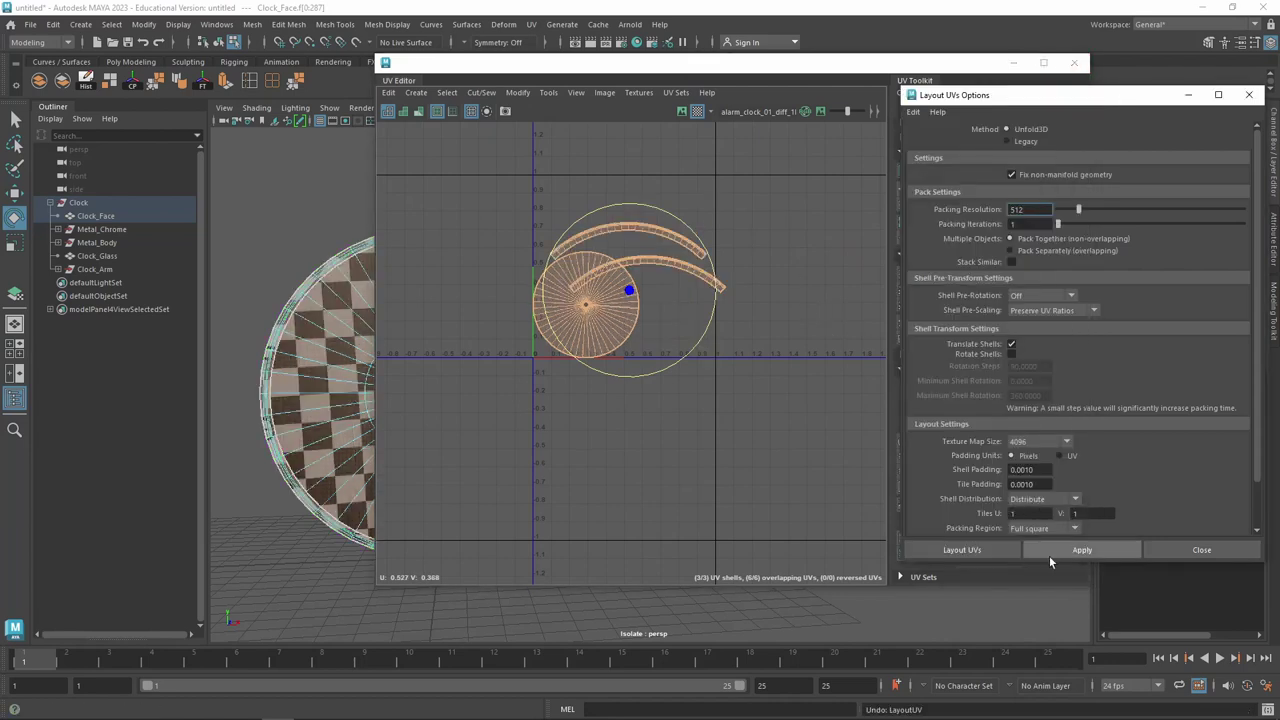
pyautogui.click(1062, 553)
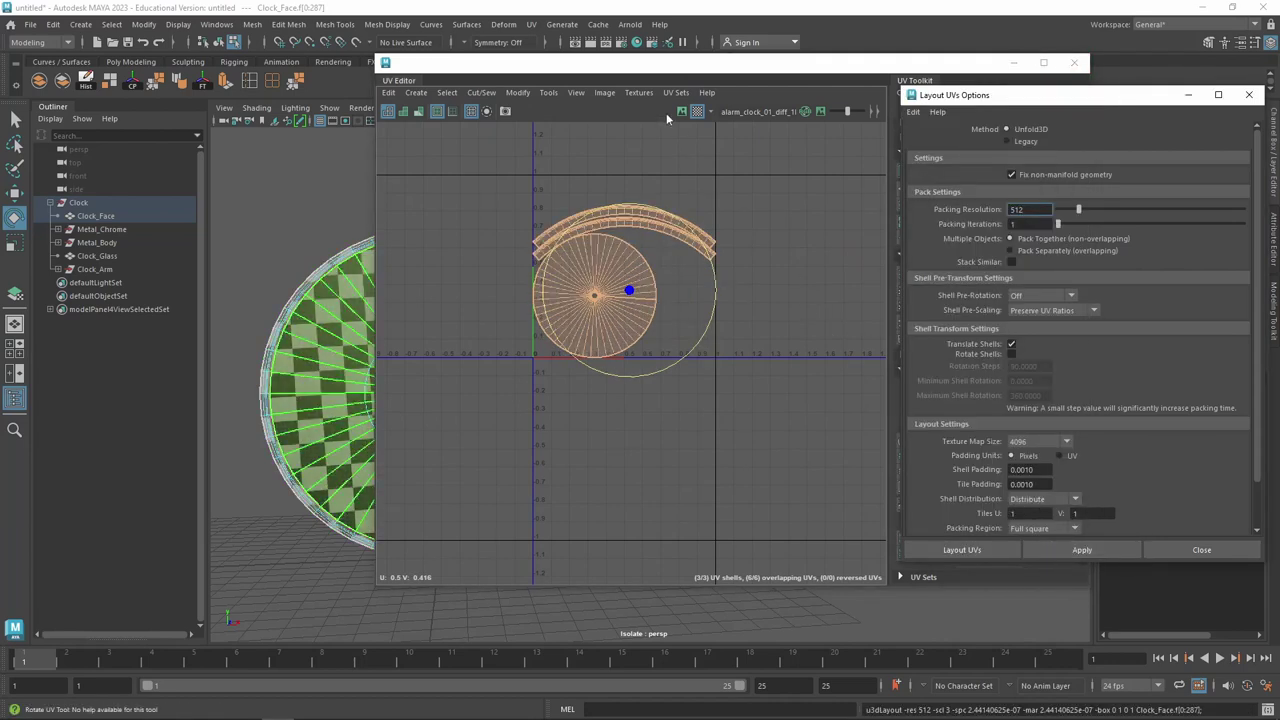
pyautogui.moveTo(647, 72); pyautogui.dragTo(809, 76)
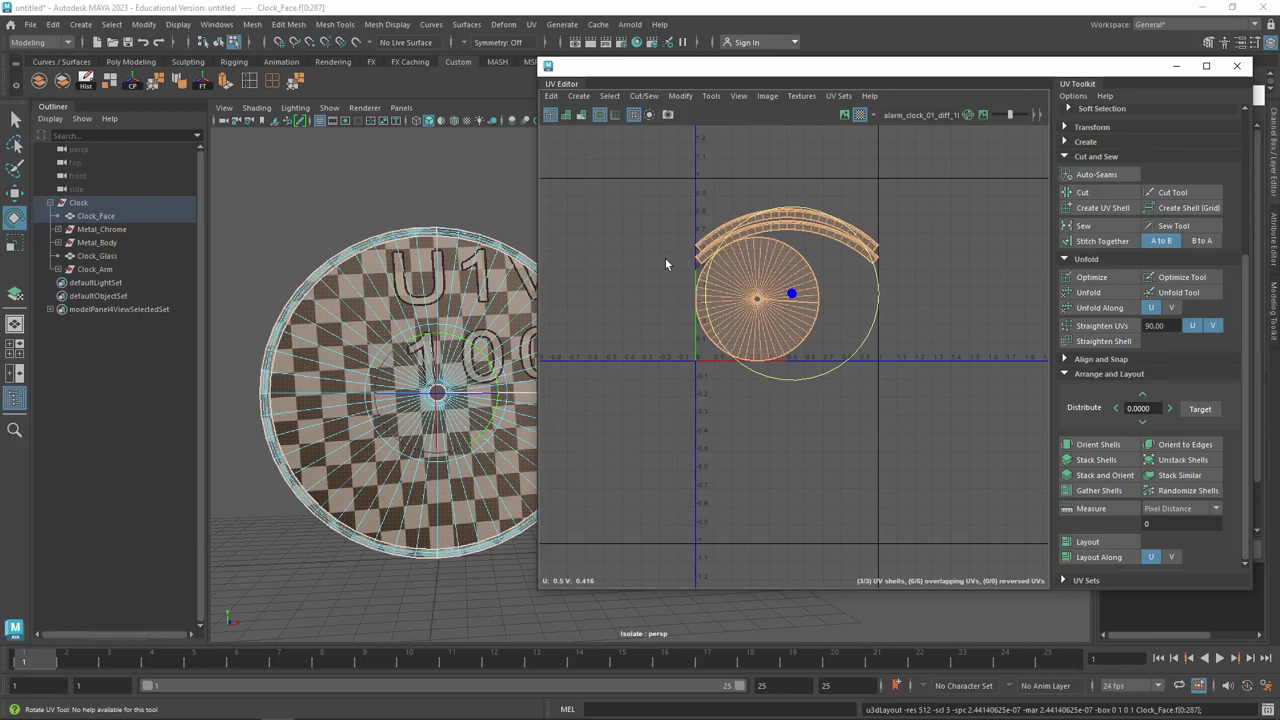
pyautogui.click(720, 263)
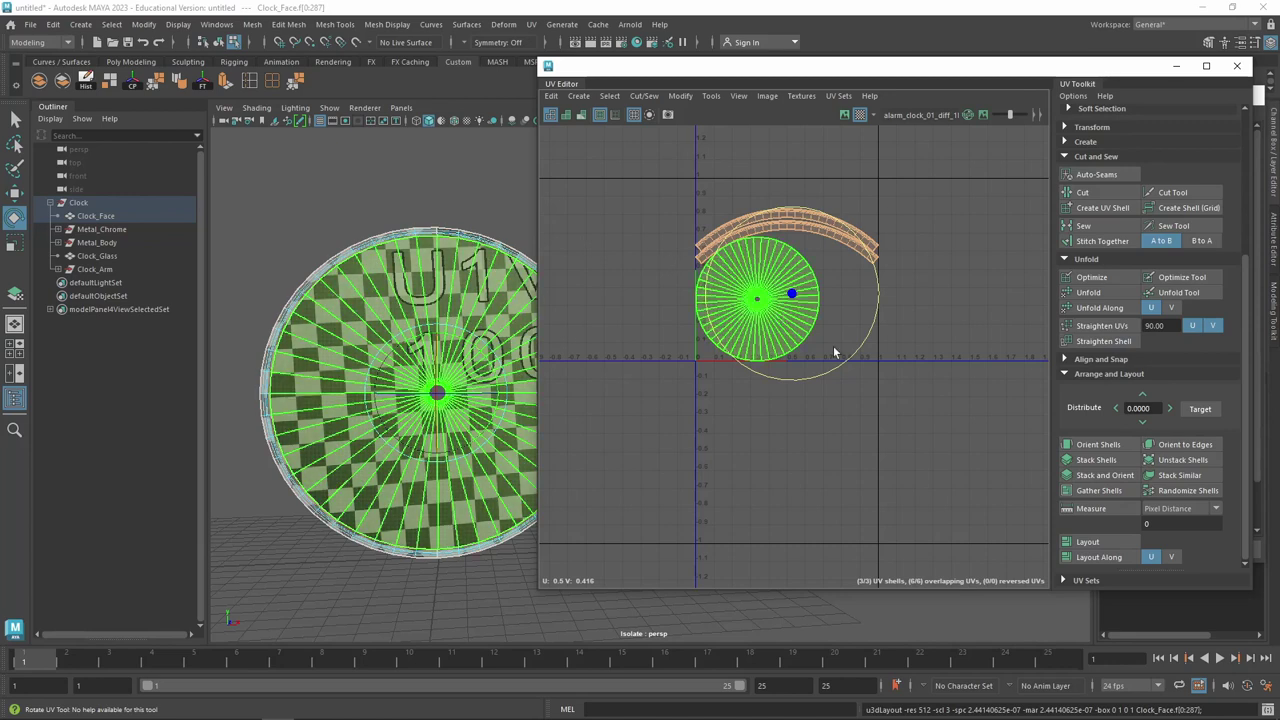
pyautogui.click(712, 189)
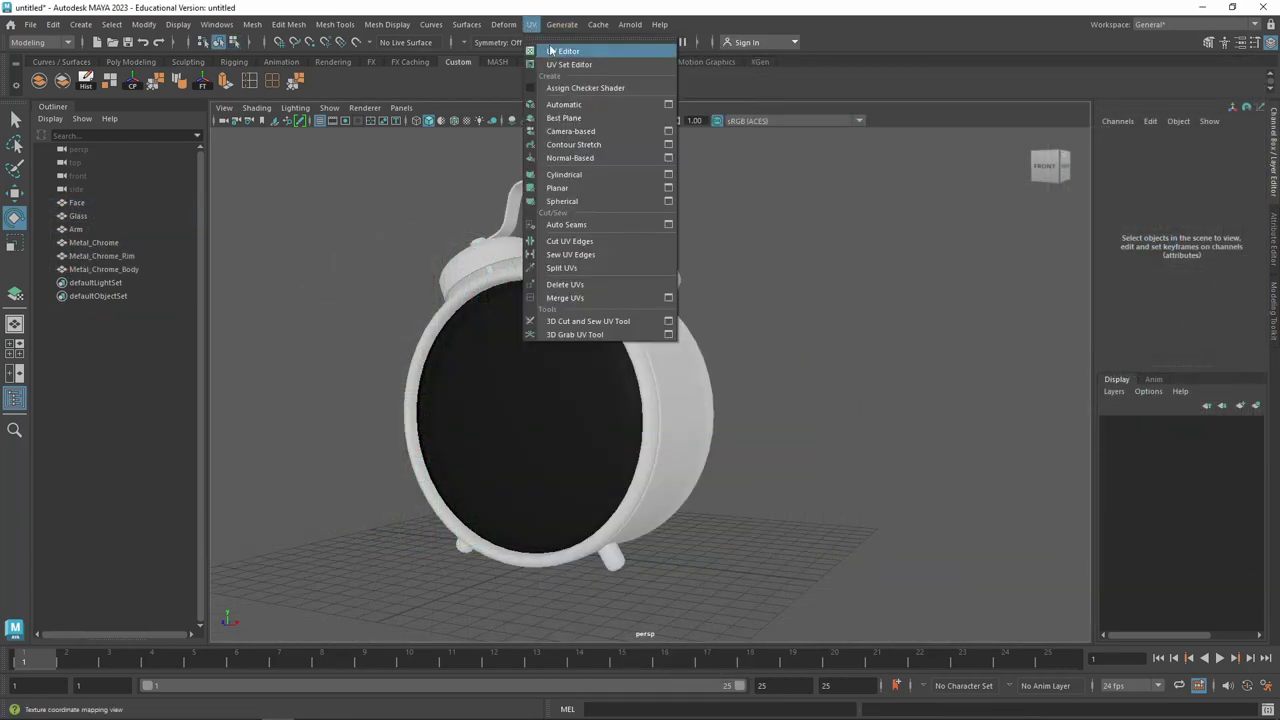
# Step through the UVs of Face, Glass, Arm, Metal_Chrome, Metal_Chrome_Rim and Metal_Chrome_Body
pyautogui.click(563, 51)
pyautogui.click(88, 202)
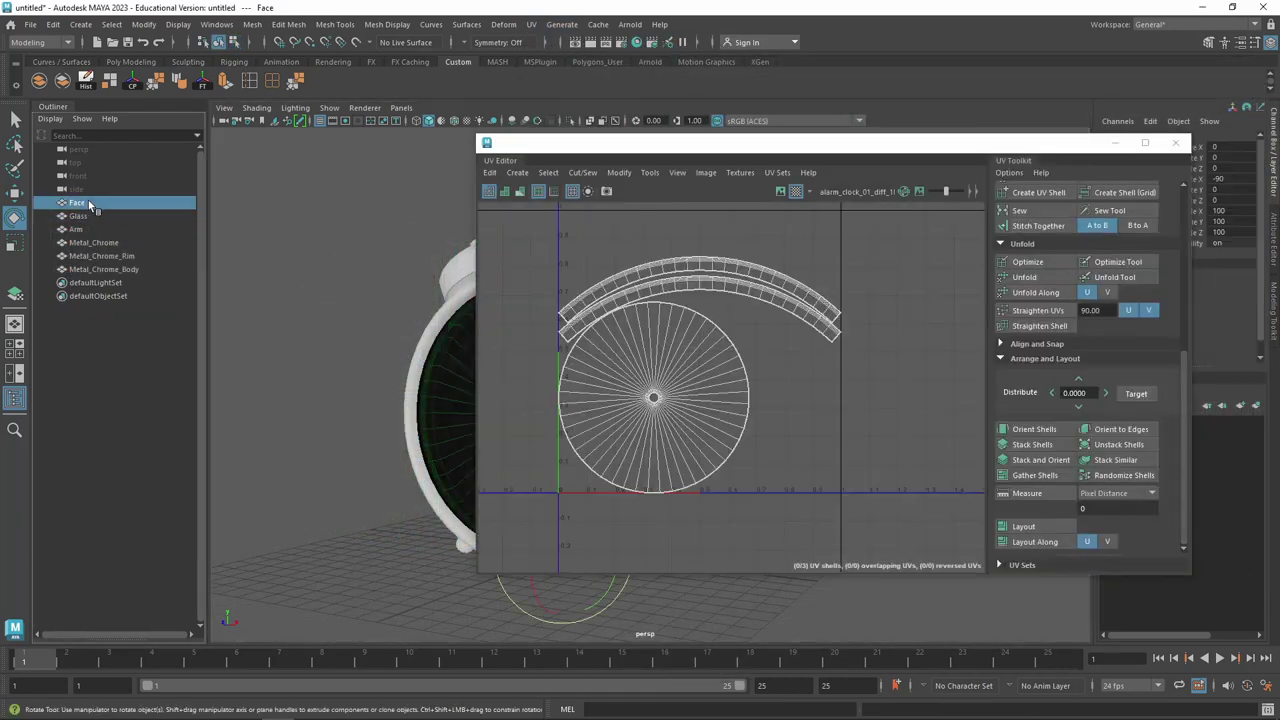
pyautogui.click(104, 217)
pyautogui.click(80, 229)
pyautogui.click(100, 242)
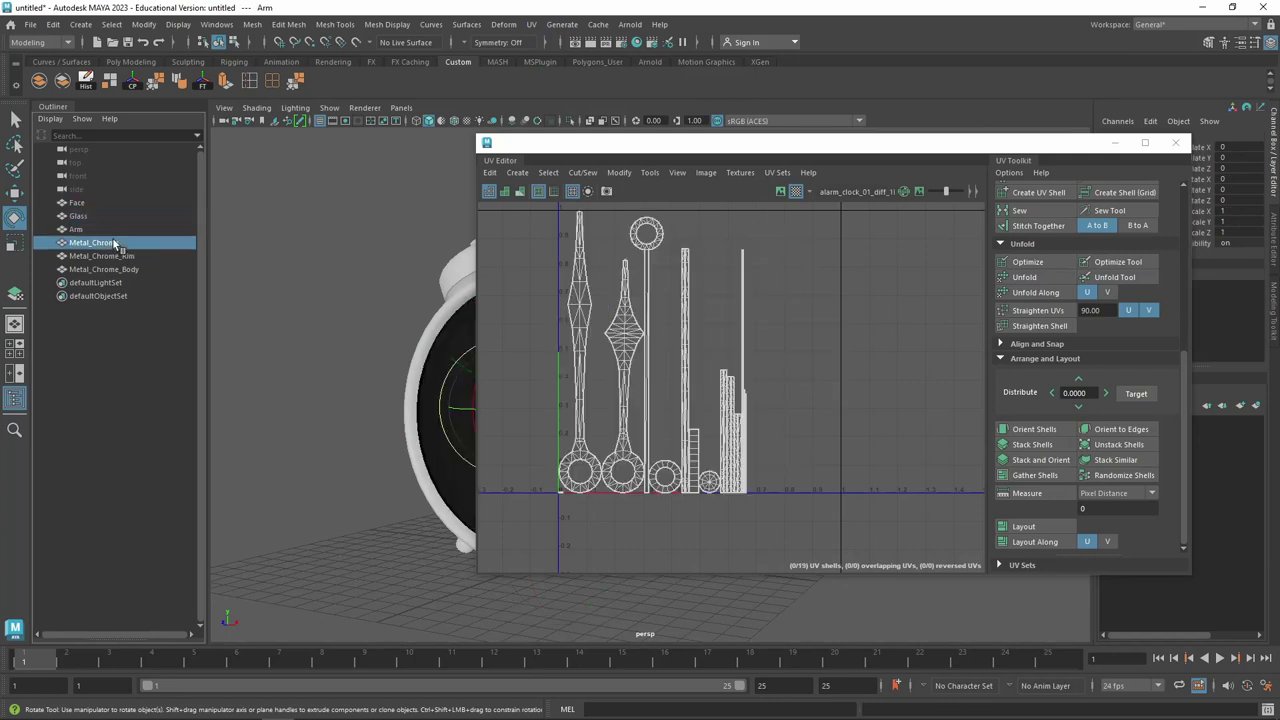
pyautogui.click(112, 256)
pyautogui.click(120, 269)
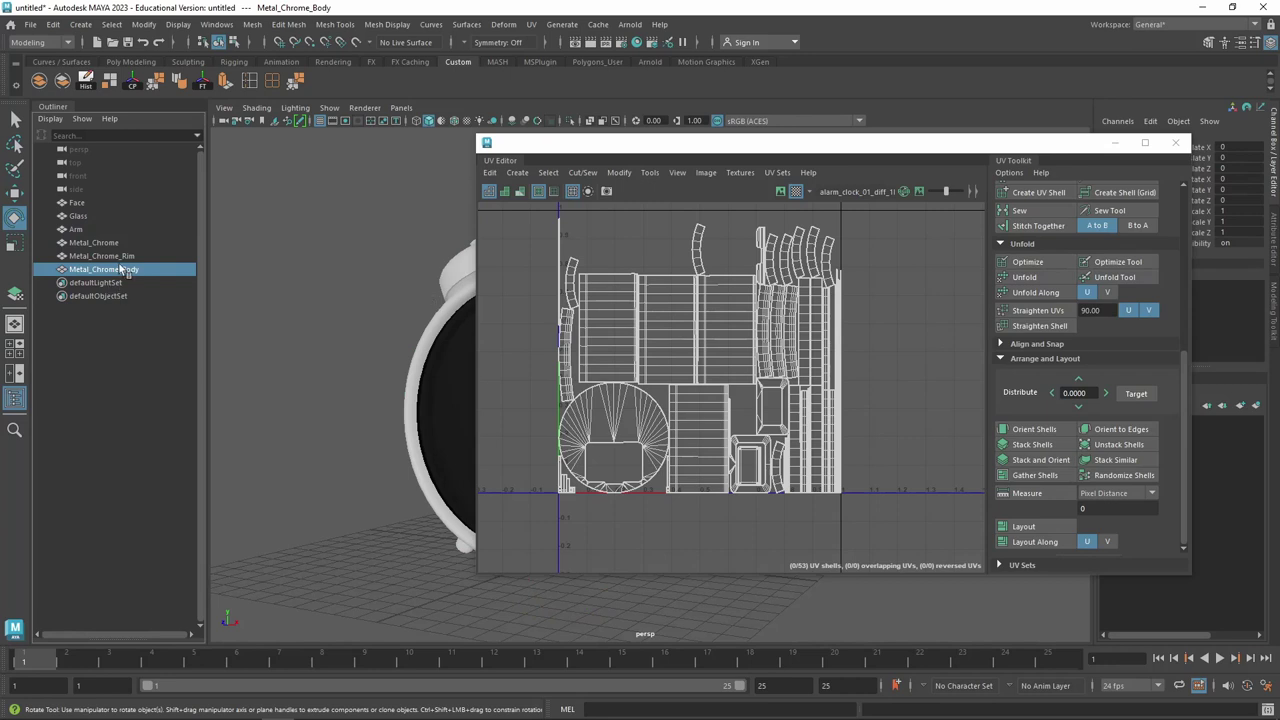
pyautogui.click(112, 256)
pyautogui.click(96, 204)
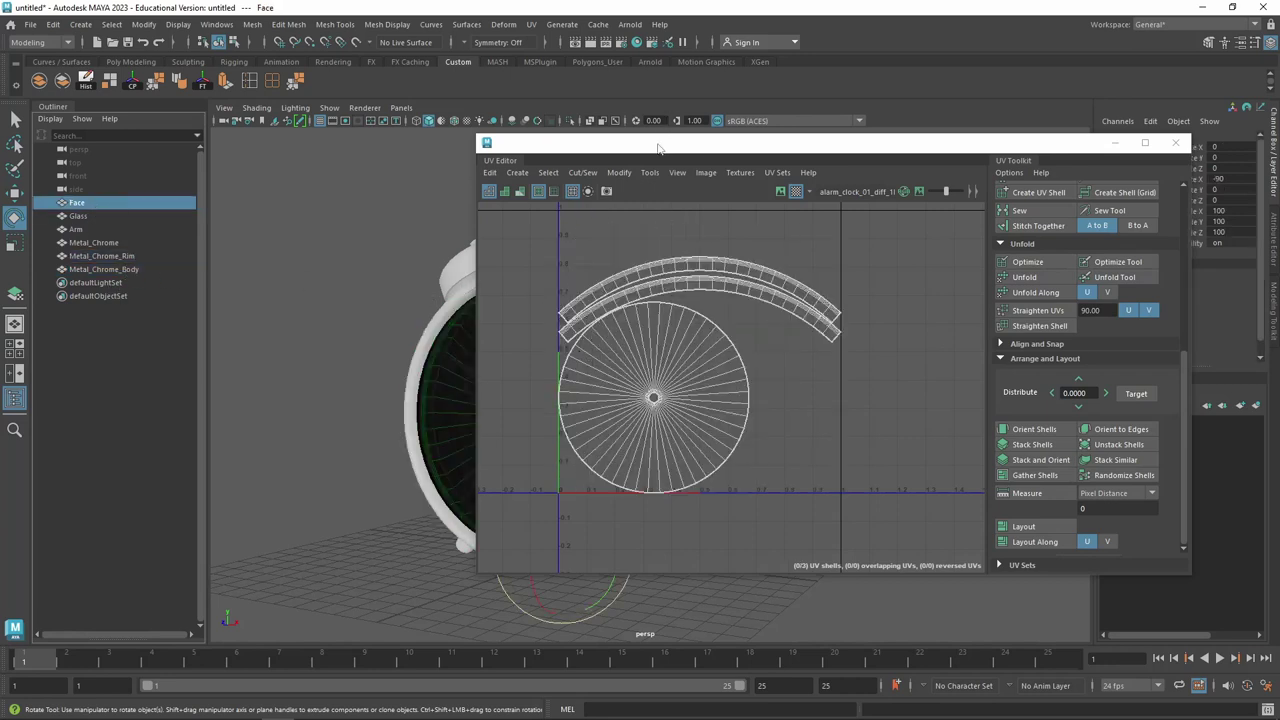
# Select all clock parts from Face to Metal_Chrome_Body and orbit around the clock
pyautogui.moveTo(658, 148); pyautogui.dragTo(760, 118)
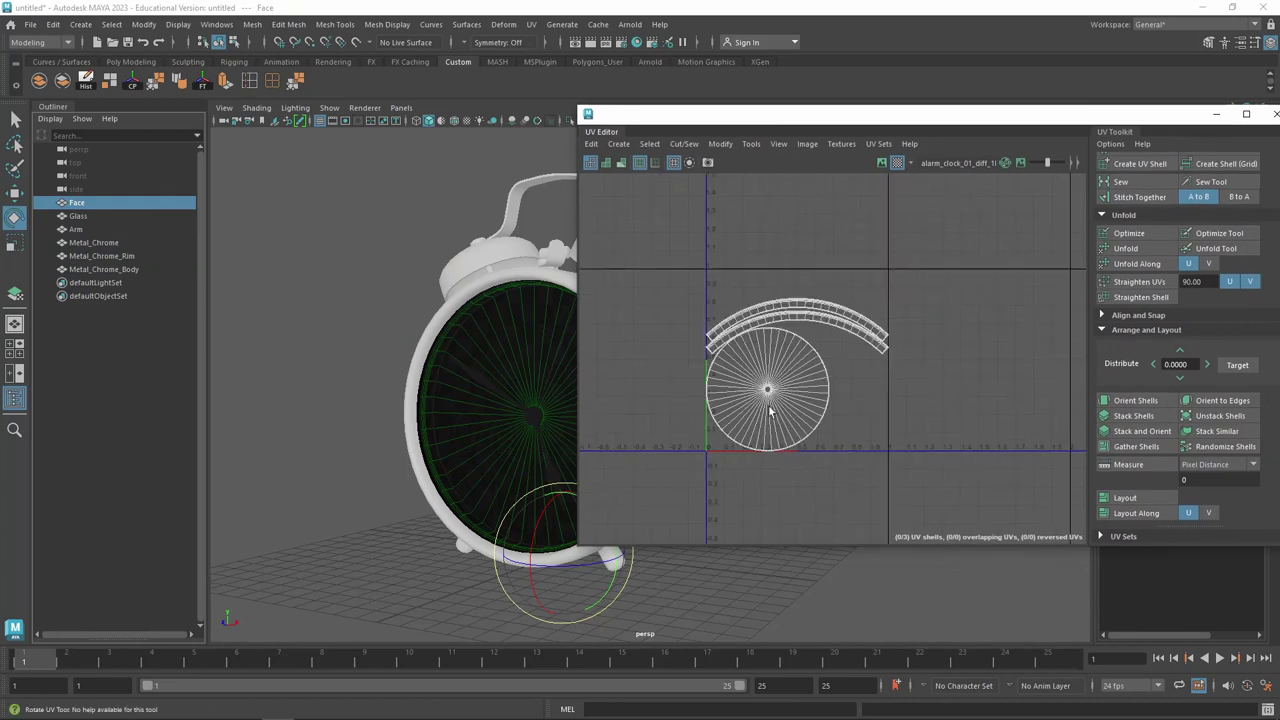
pyautogui.keyDown('shift'); pyautogui.click(124, 270); pyautogui.keyUp('shift')
pyautogui.keyDown('alt'); pyautogui.moveTo(517, 240); pyautogui.dragTo(399, 222); pyautogui.keyUp('alt')
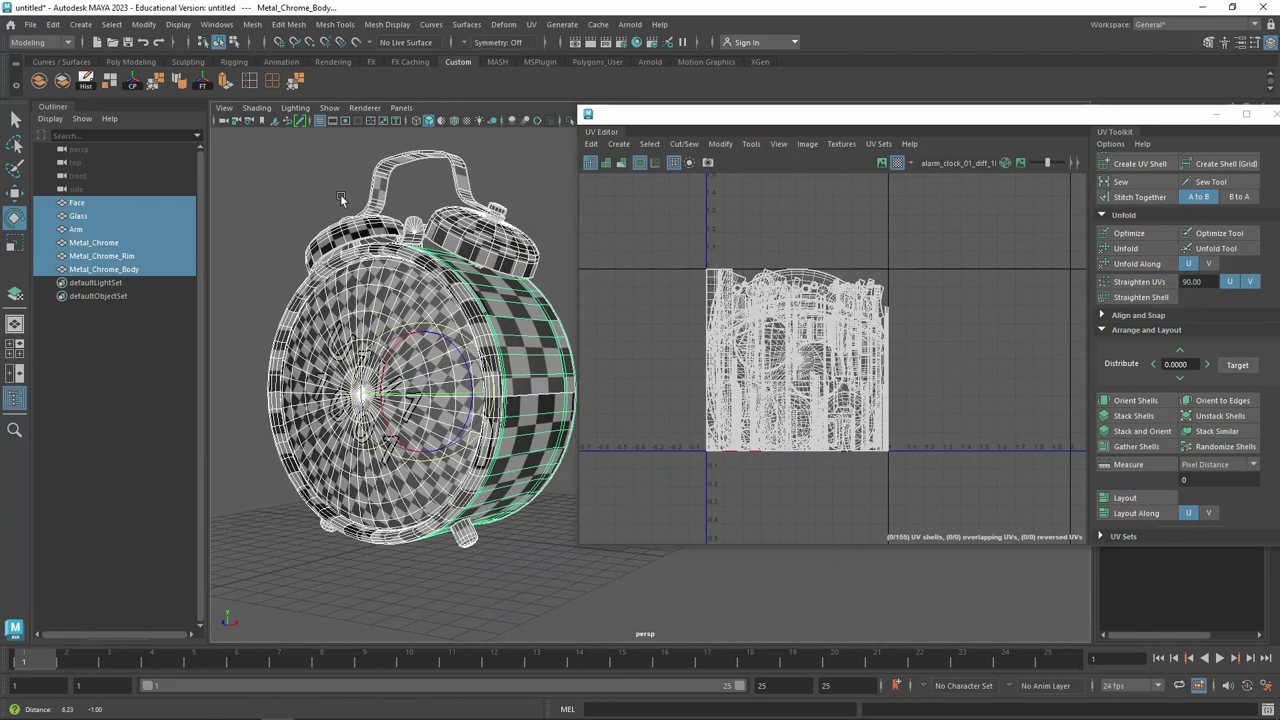
pyautogui.scroll(2, 508, 287)
pyautogui.scroll(2, 508, 287)
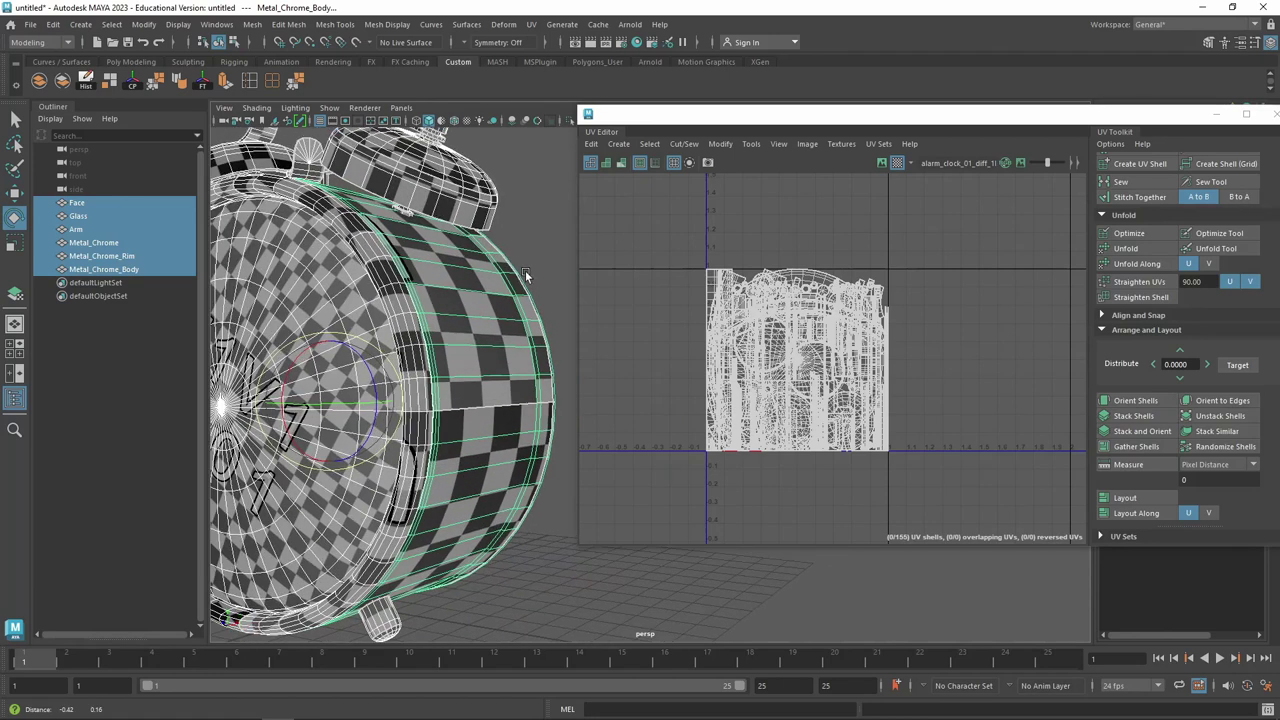
pyautogui.scroll(2, 522, 296)
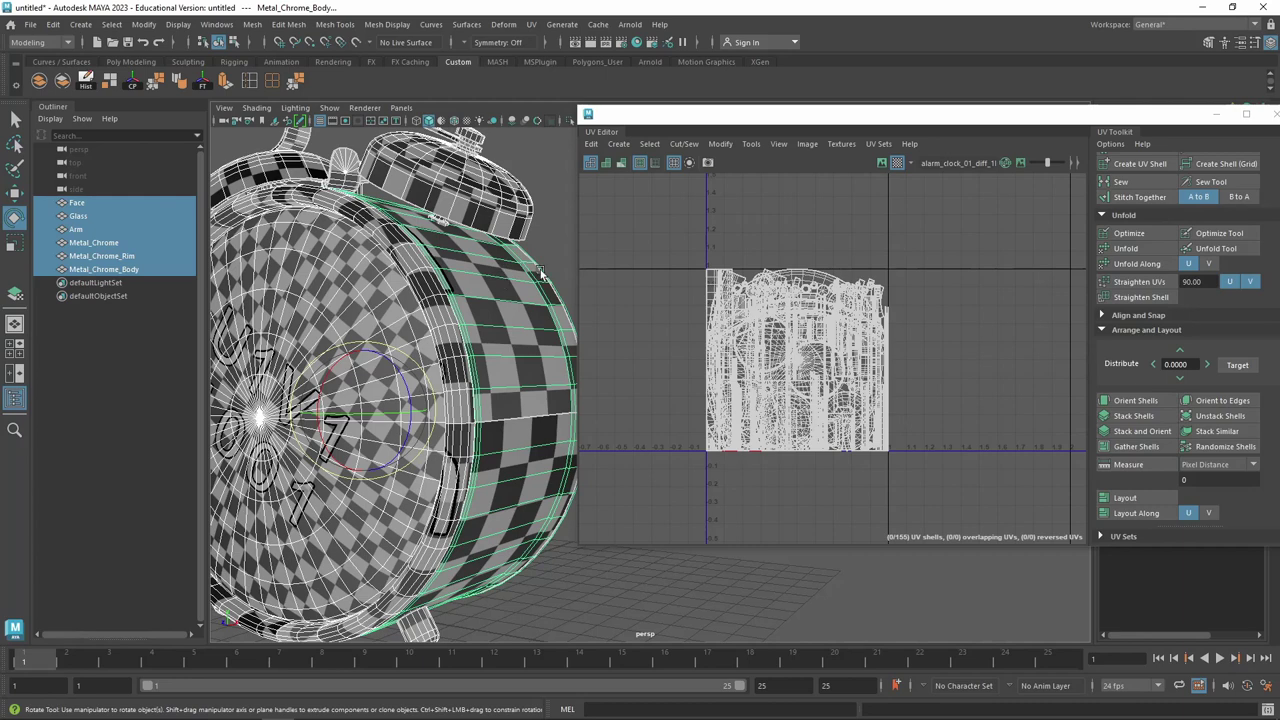
pyautogui.keyDown('alt'); pyautogui.moveTo(541, 274); pyautogui.dragTo(475, 277); pyautogui.keyUp('alt')
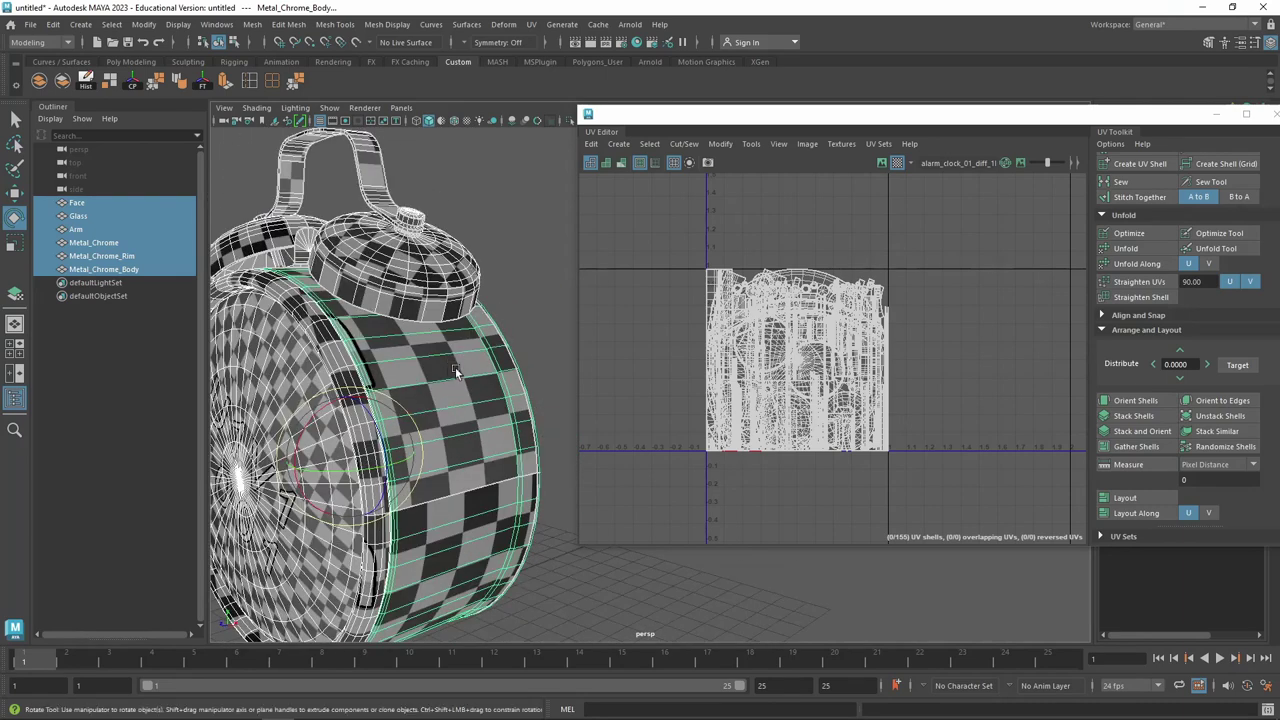
pyautogui.keyDown('alt'); pyautogui.moveTo(455, 367); pyautogui.dragTo(527, 293); pyautogui.keyUp('alt')
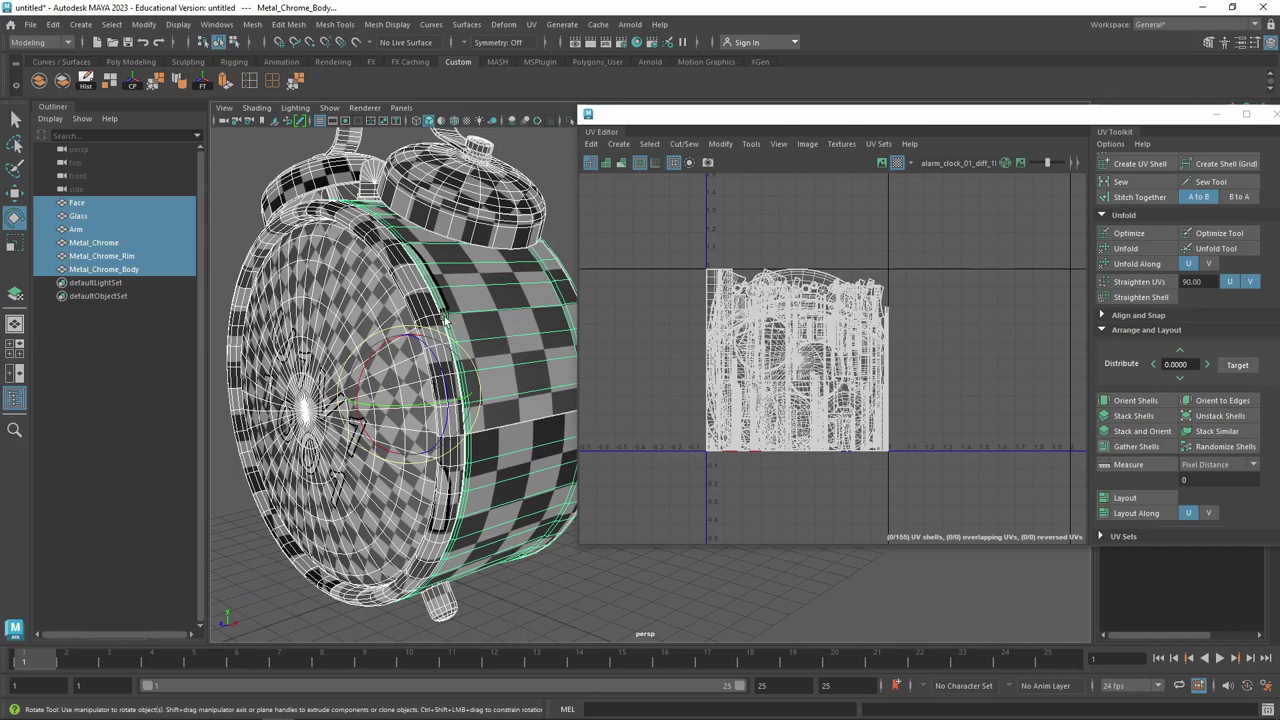
# Compare Metal_Chrome_Body and Metal_Chrome_Rim UV shells, ending on the Metal_Chrome bells
pyautogui.click(509, 295)
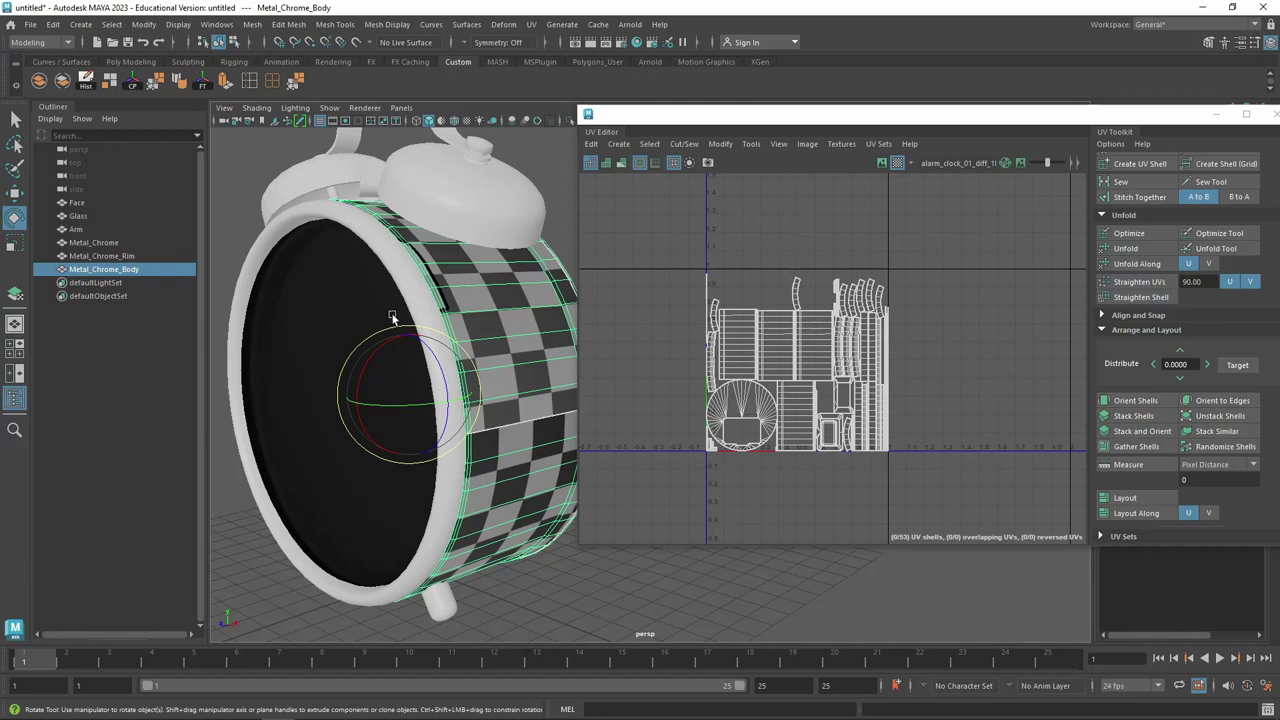
pyautogui.click(426, 311)
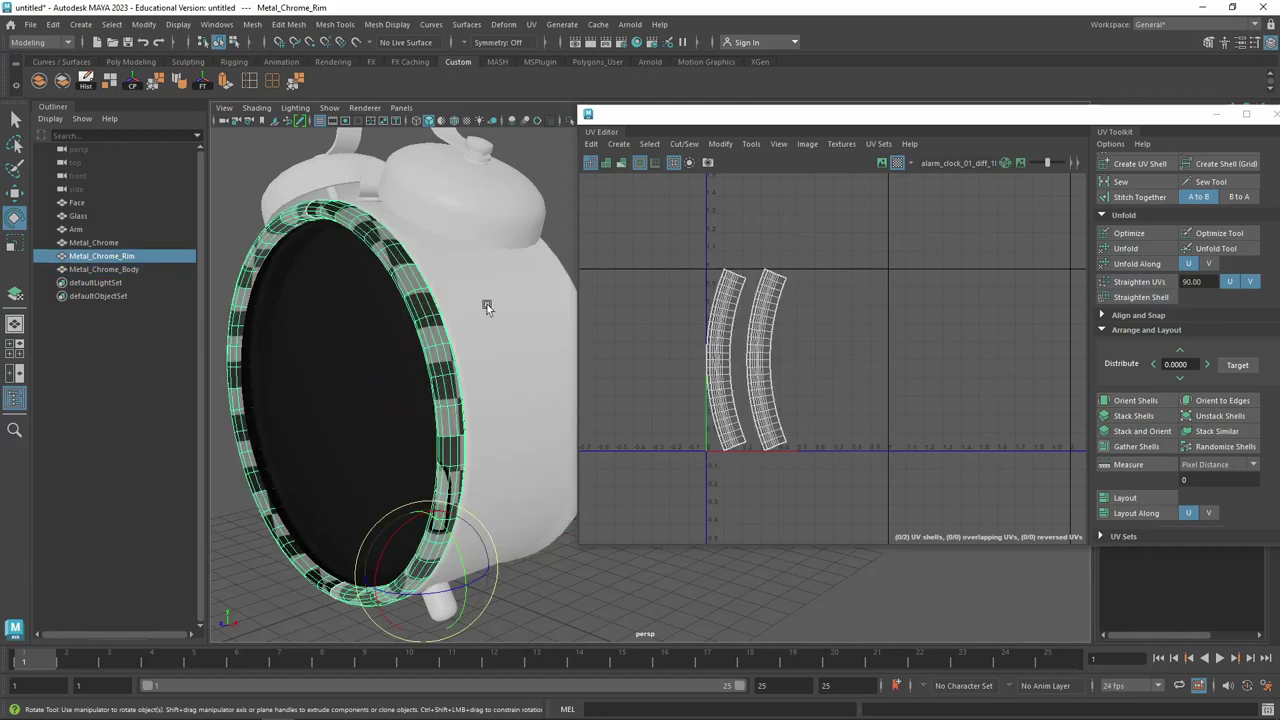
pyautogui.keyDown('shift'); pyautogui.click(482, 303); pyautogui.keyUp('shift')
pyautogui.keyDown('shift'); pyautogui.click(421, 302); pyautogui.keyUp('shift')
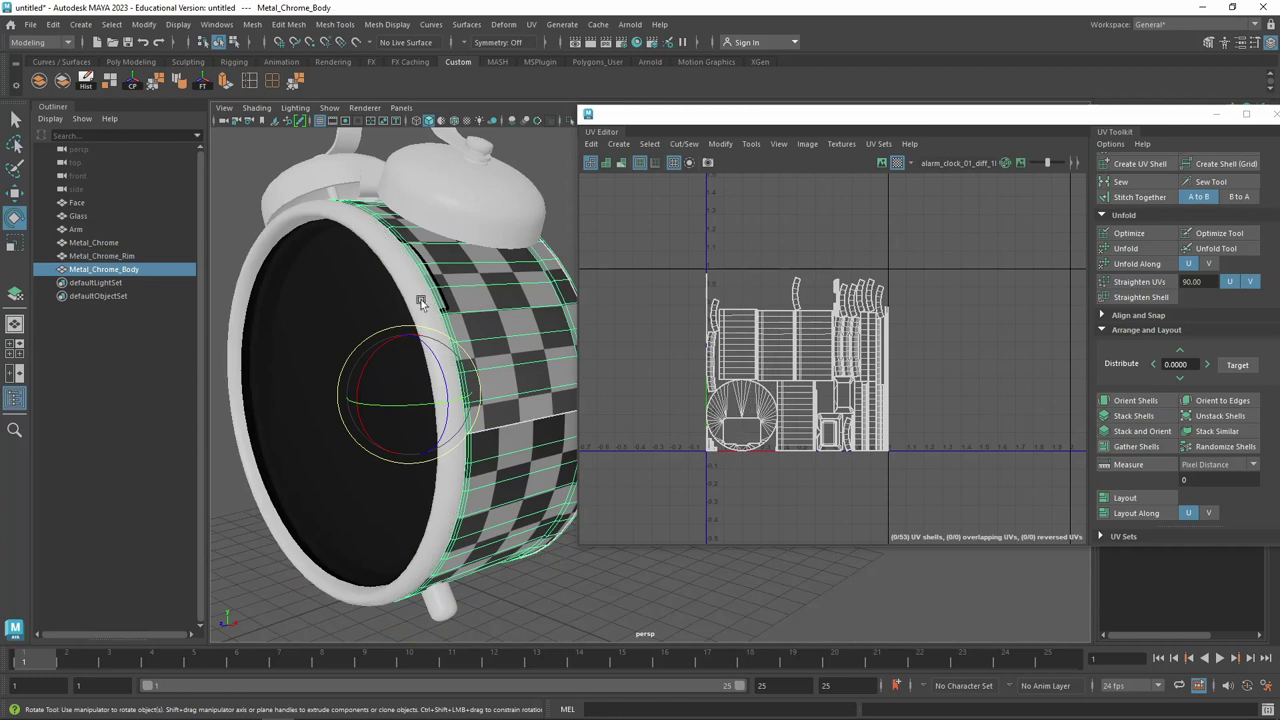
pyautogui.click(417, 302)
pyautogui.click(485, 306)
pyautogui.click(418, 306)
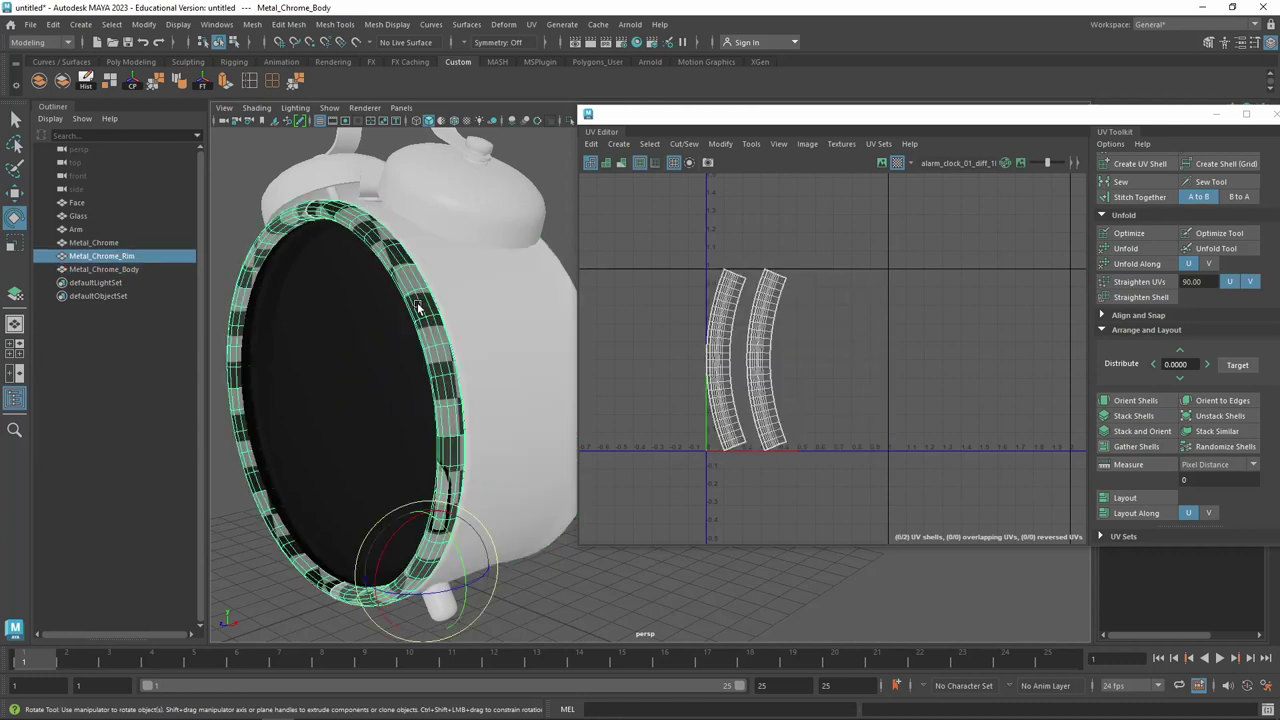
pyautogui.click(428, 316)
pyautogui.click(474, 320)
pyautogui.click(483, 311)
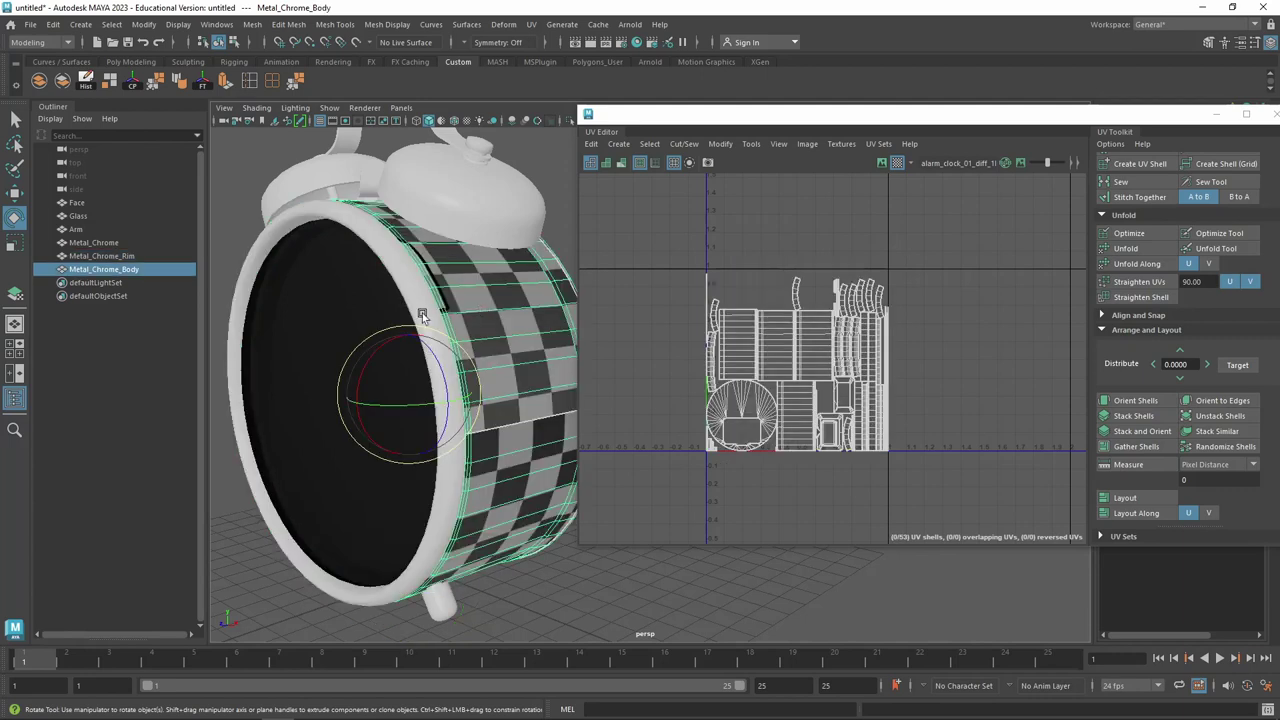
pyautogui.click(441, 315)
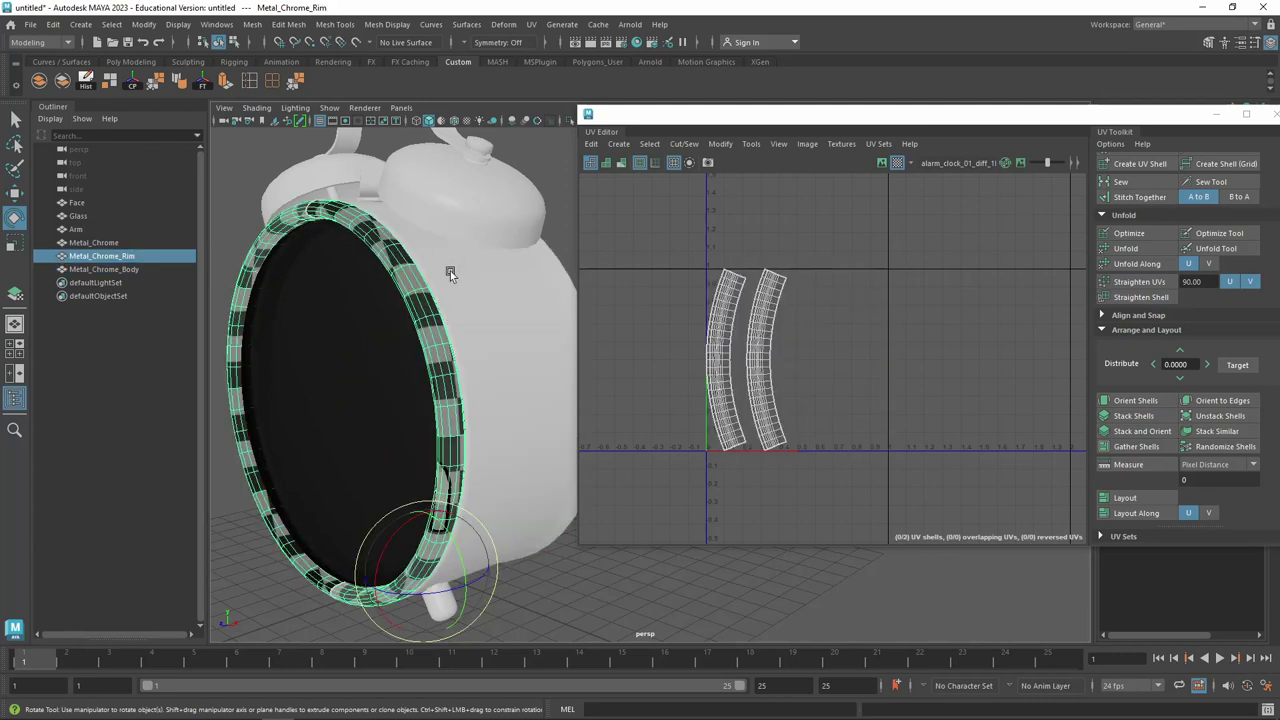
pyautogui.click(462, 245)
pyautogui.click(479, 204)
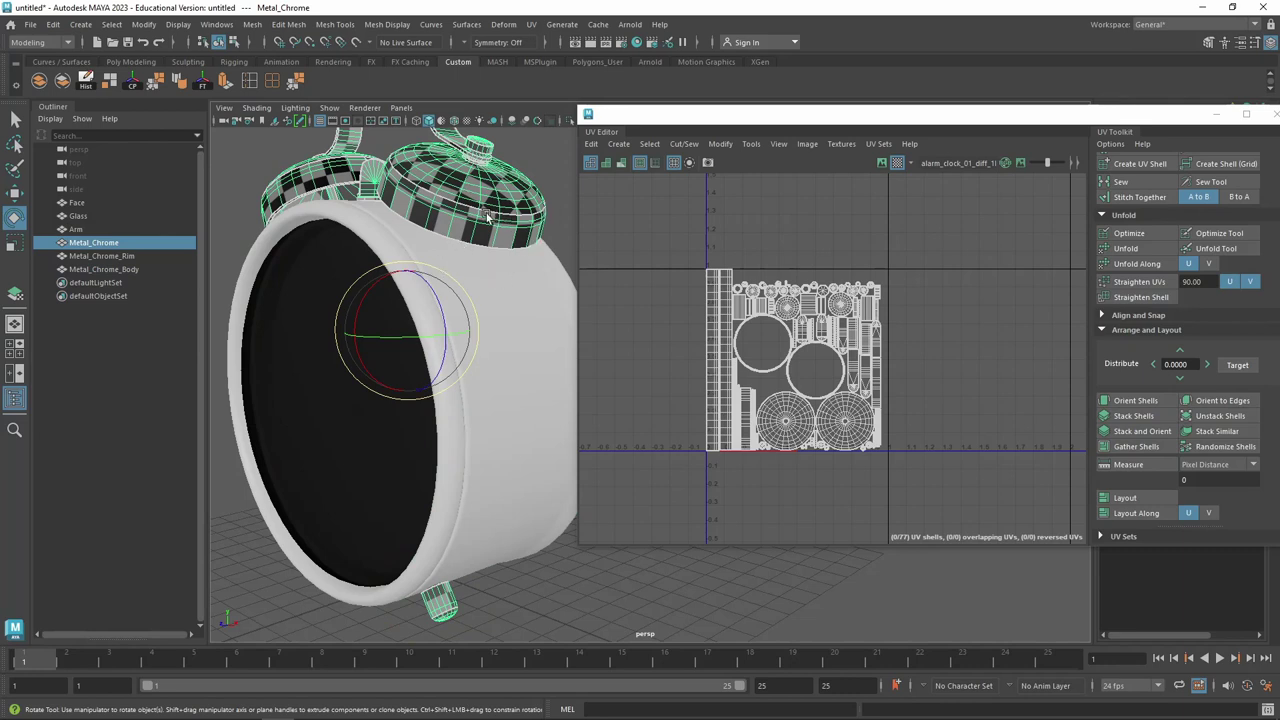
# Reselect the Metal_Chrome bells and select all 77 of their UV shells
pyautogui.keyDown('alt'); pyautogui.moveTo(494, 268); pyautogui.dragTo(460, 331); pyautogui.keyUp('alt')
pyautogui.click(460, 331)
pyautogui.click(460, 331)
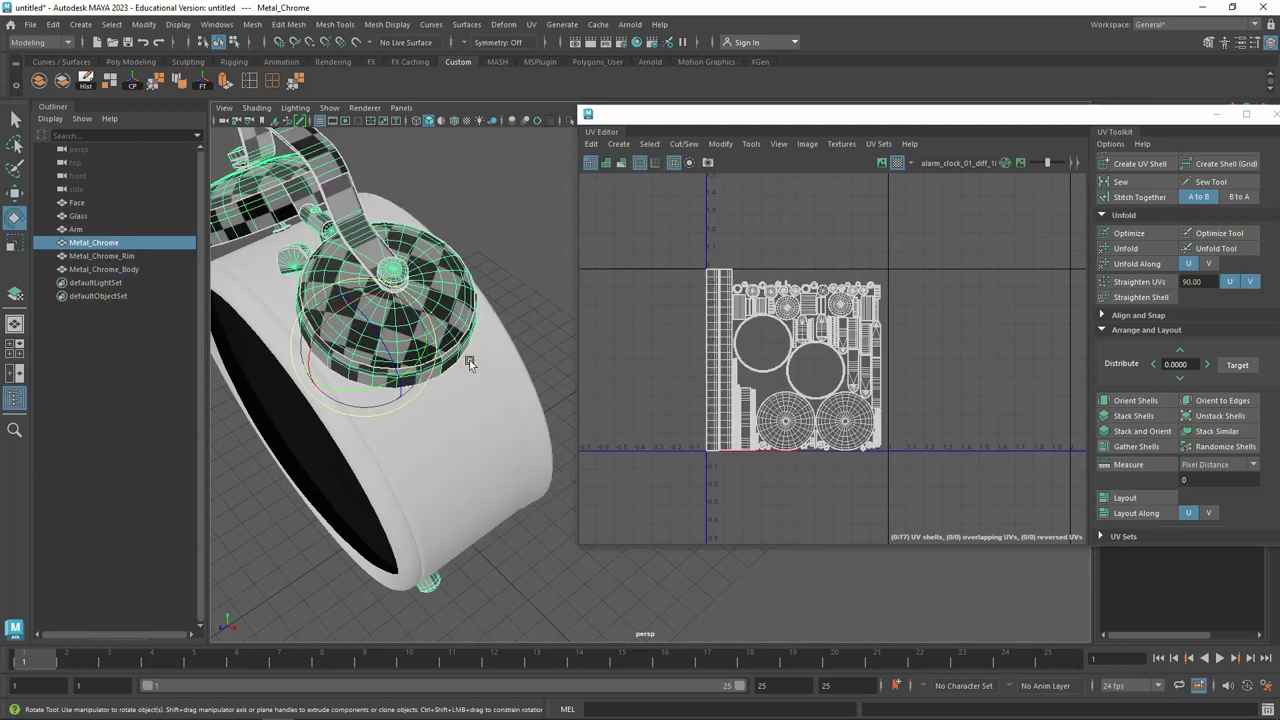
pyautogui.moveTo(443, 340)
pyautogui.keyDown('alt'); pyautogui.mouseDown()
pyautogui.moveTo(471, 296)
pyautogui.moveTo(493, 395)
pyautogui.mouseUp(); pyautogui.keyUp('alt')
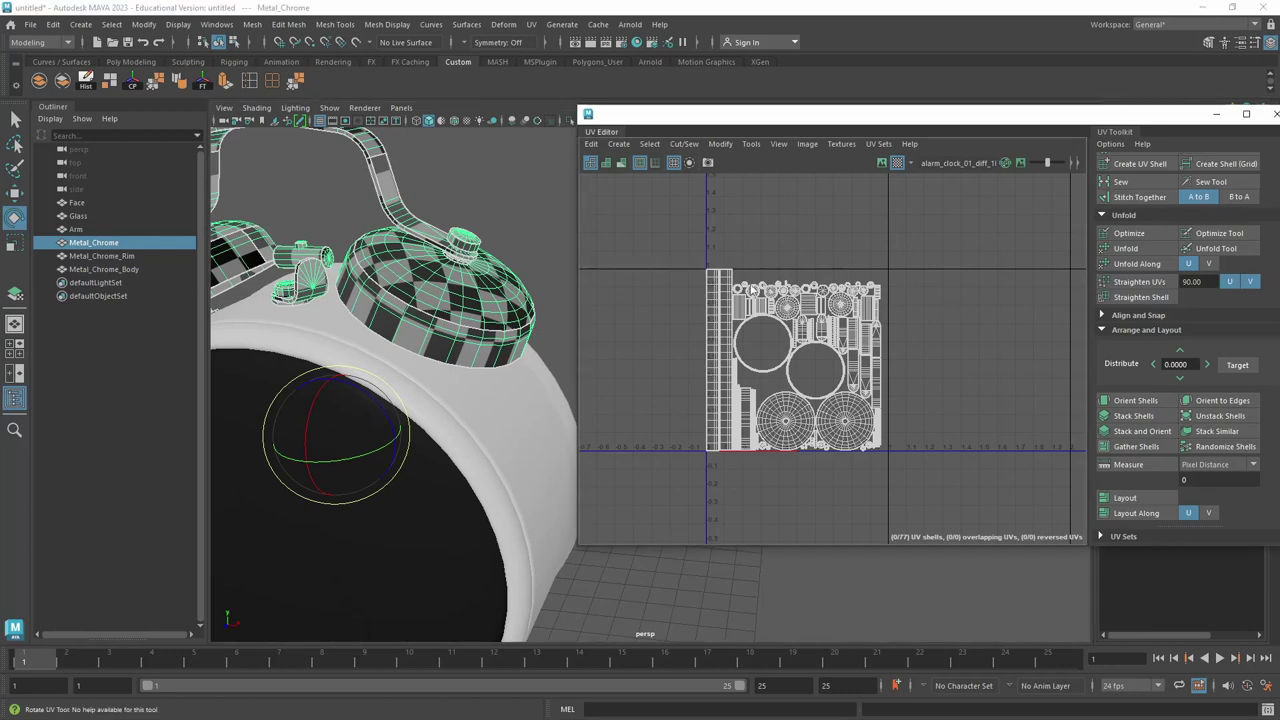
pyautogui.moveTo(838, 304); pyautogui.dragTo(958, 228, button='right')
pyautogui.moveTo(958, 228); pyautogui.dragTo(558, 510)
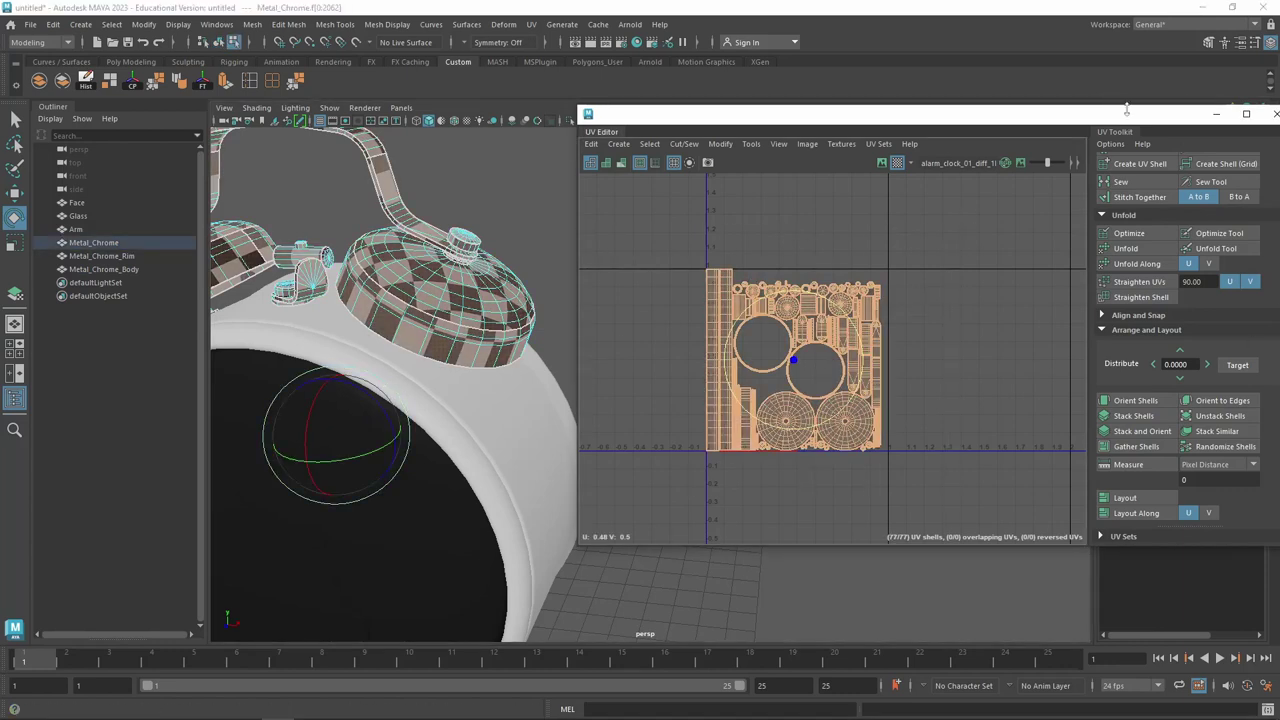
# Apply Layout with the Legacy method to repack the shells, then close the options
pyautogui.moveTo(1127, 110); pyautogui.dragTo(1066, 89)
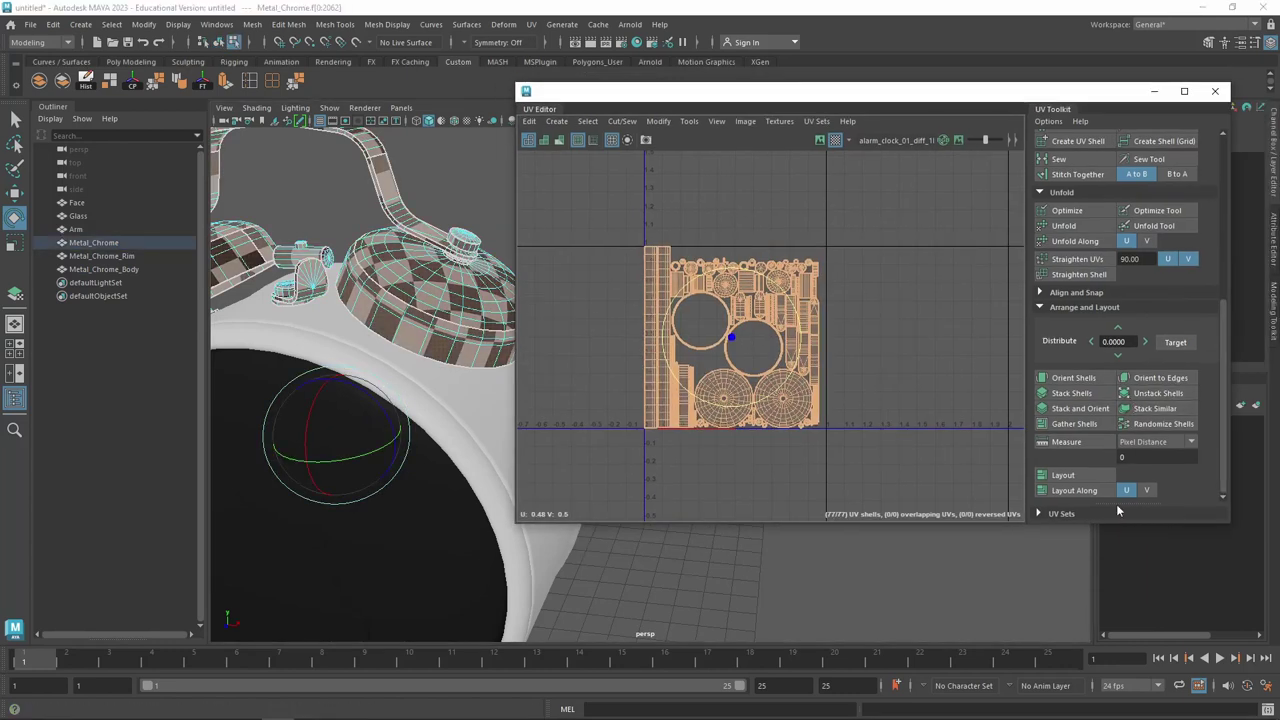
pyautogui.keyDown('shift'); pyautogui.click(1095, 475); pyautogui.keyUp('shift')
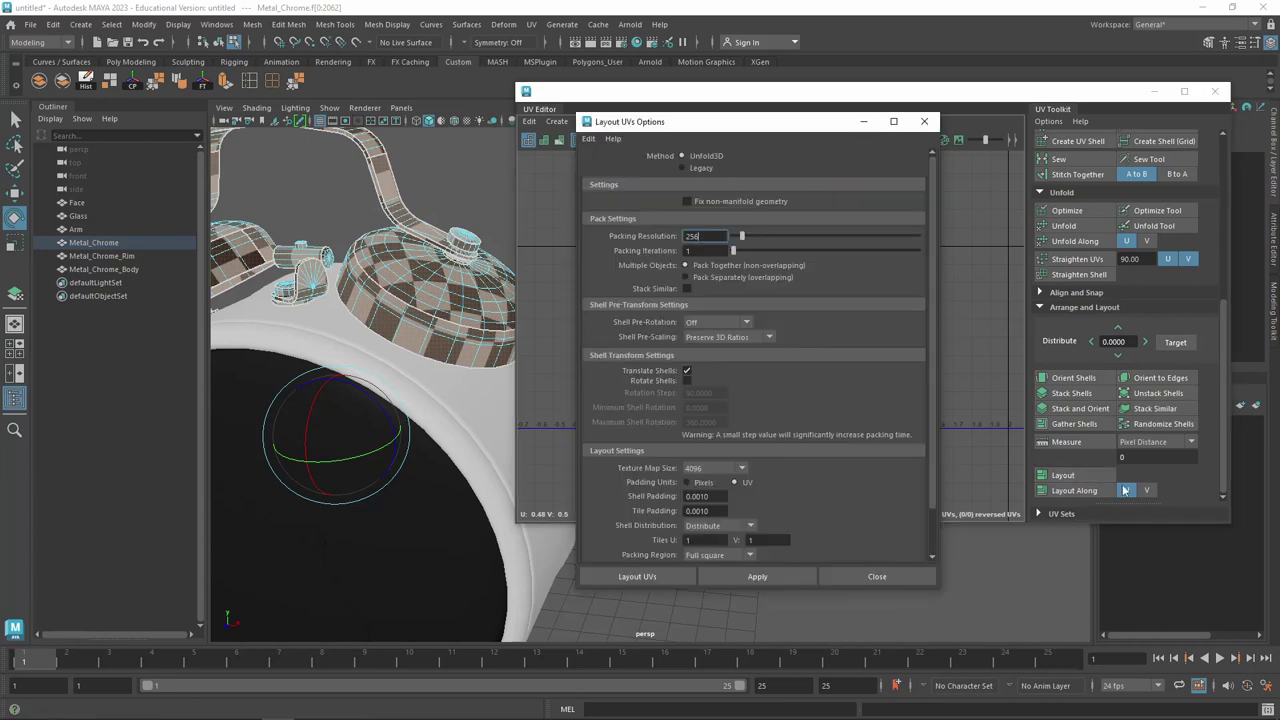
pyautogui.click(588, 138)
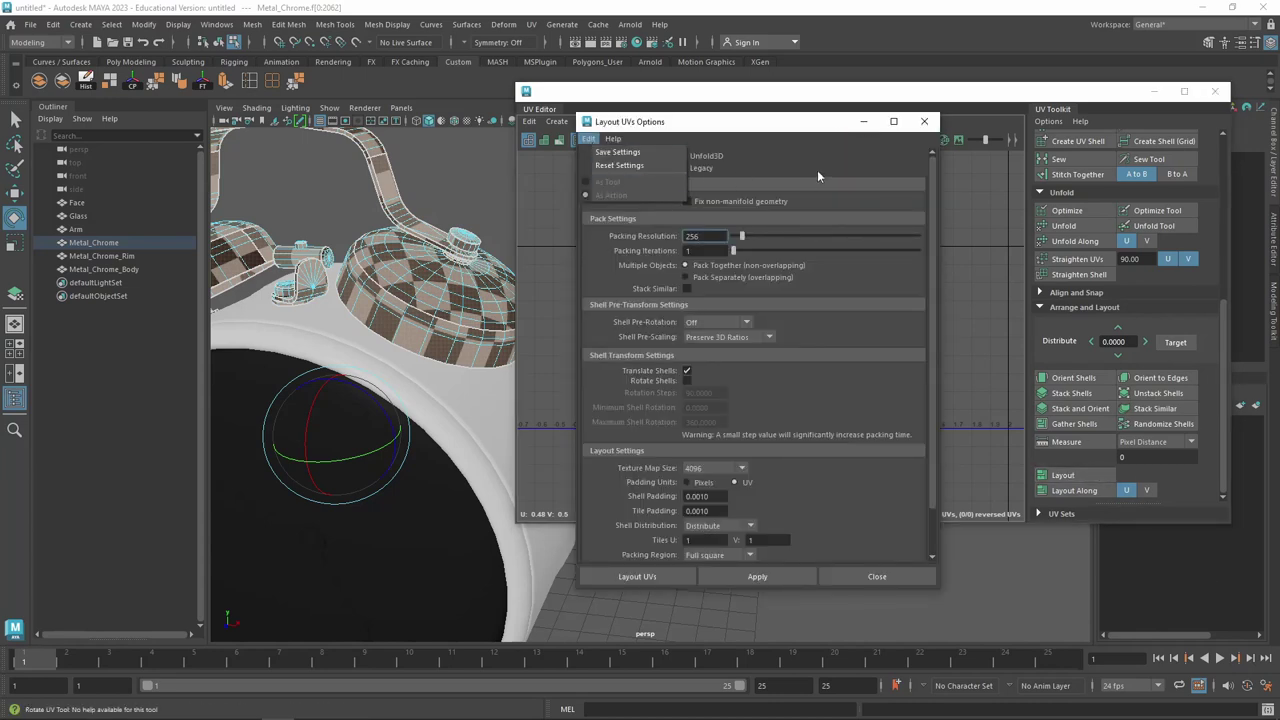
pyautogui.click(689, 168)
pyautogui.moveTo(812, 126); pyautogui.dragTo(1071, 130)
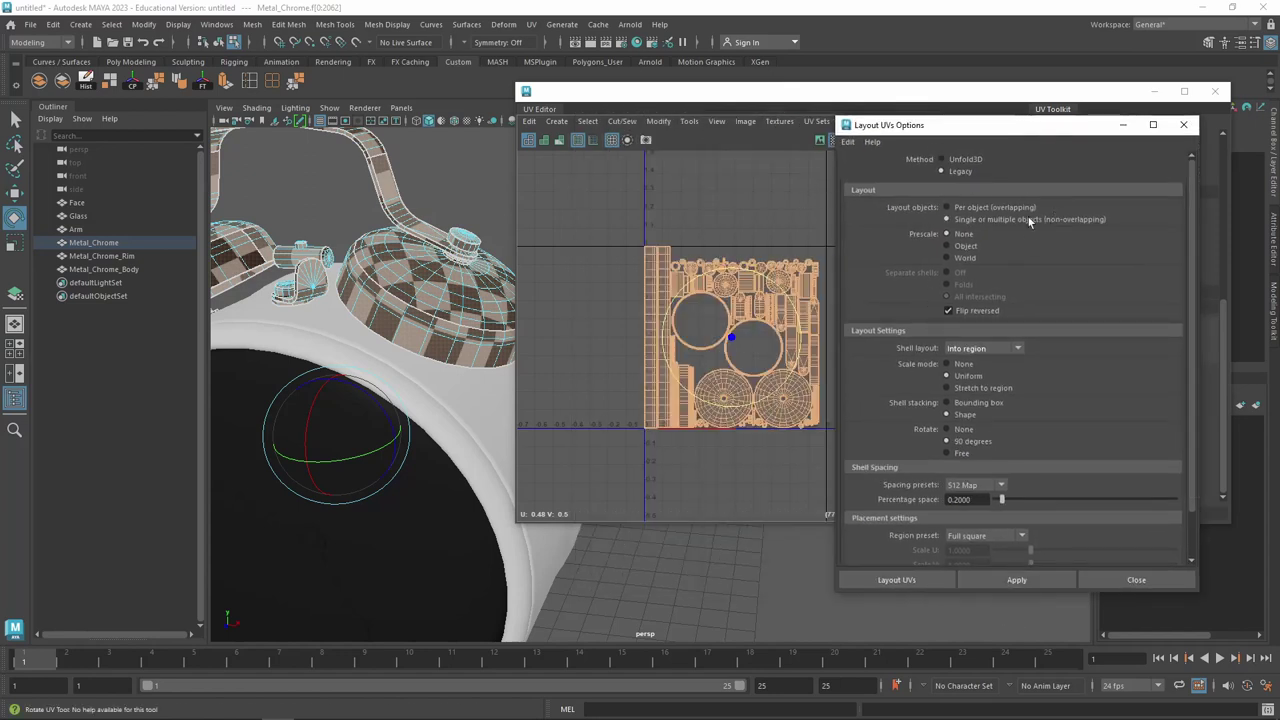
pyautogui.click(1039, 581)
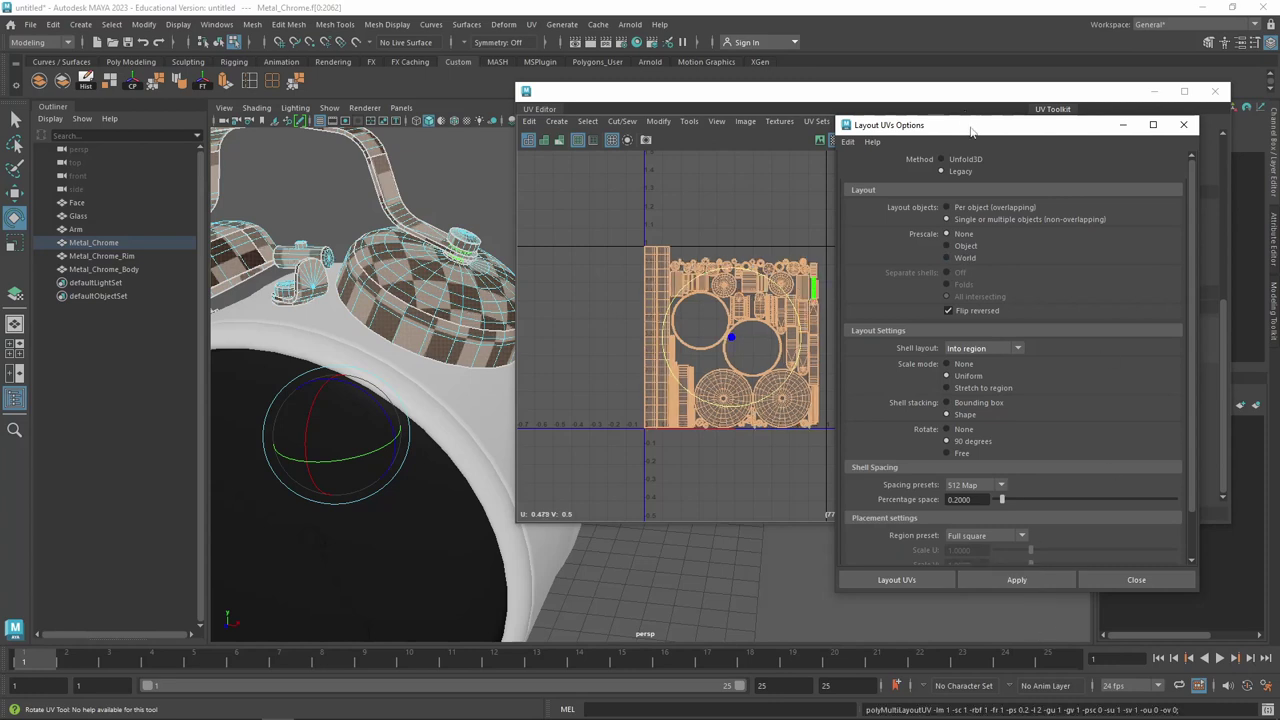
pyautogui.moveTo(970, 131); pyautogui.dragTo(906, 118)
pyautogui.scroll(-2, 958, 450)
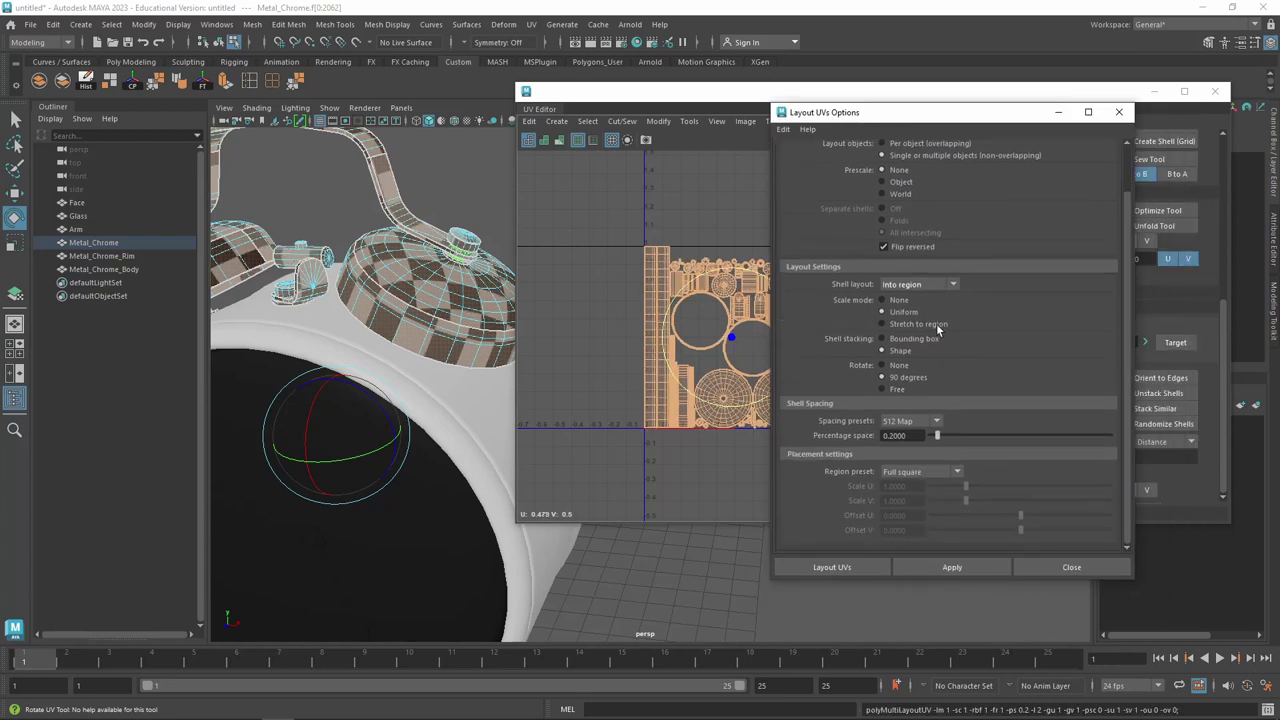
pyautogui.click(1119, 112)
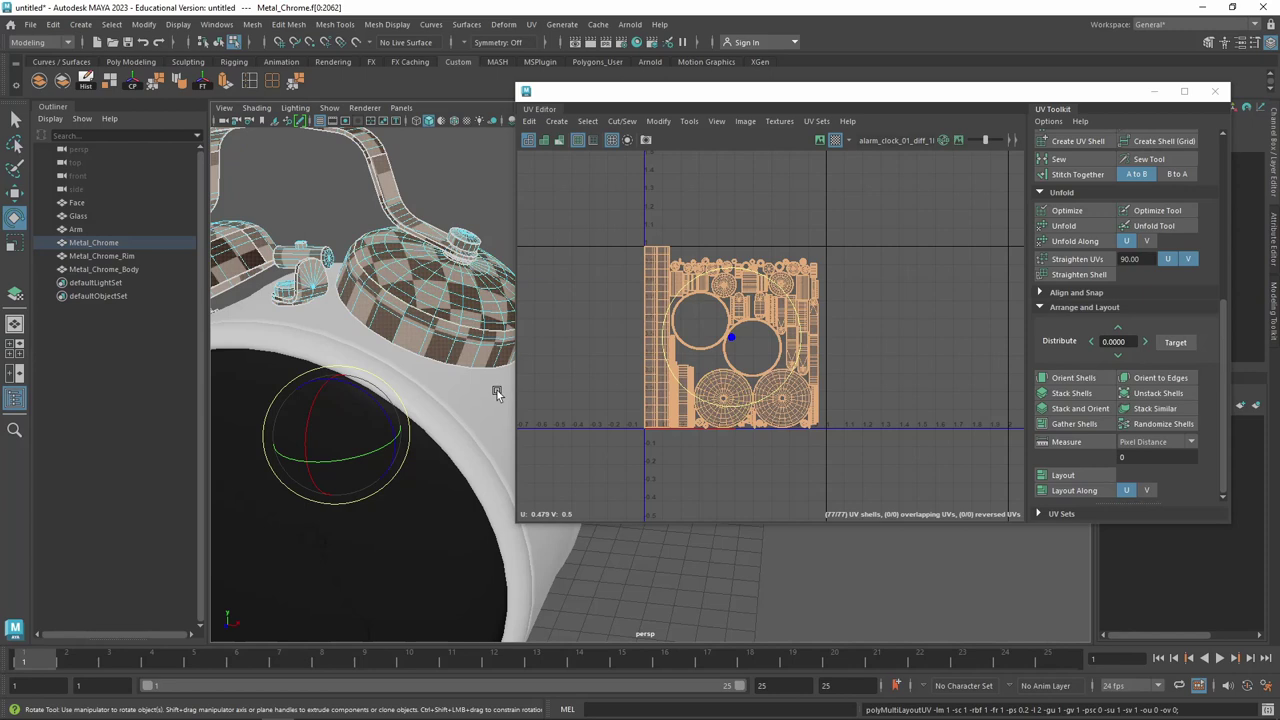
# Shrink the whole Metal_Chrome UV layout slightly around its centre
pyautogui.scroll(5, 1100, 300)
pyautogui.scroll(-1, 1100, 300)
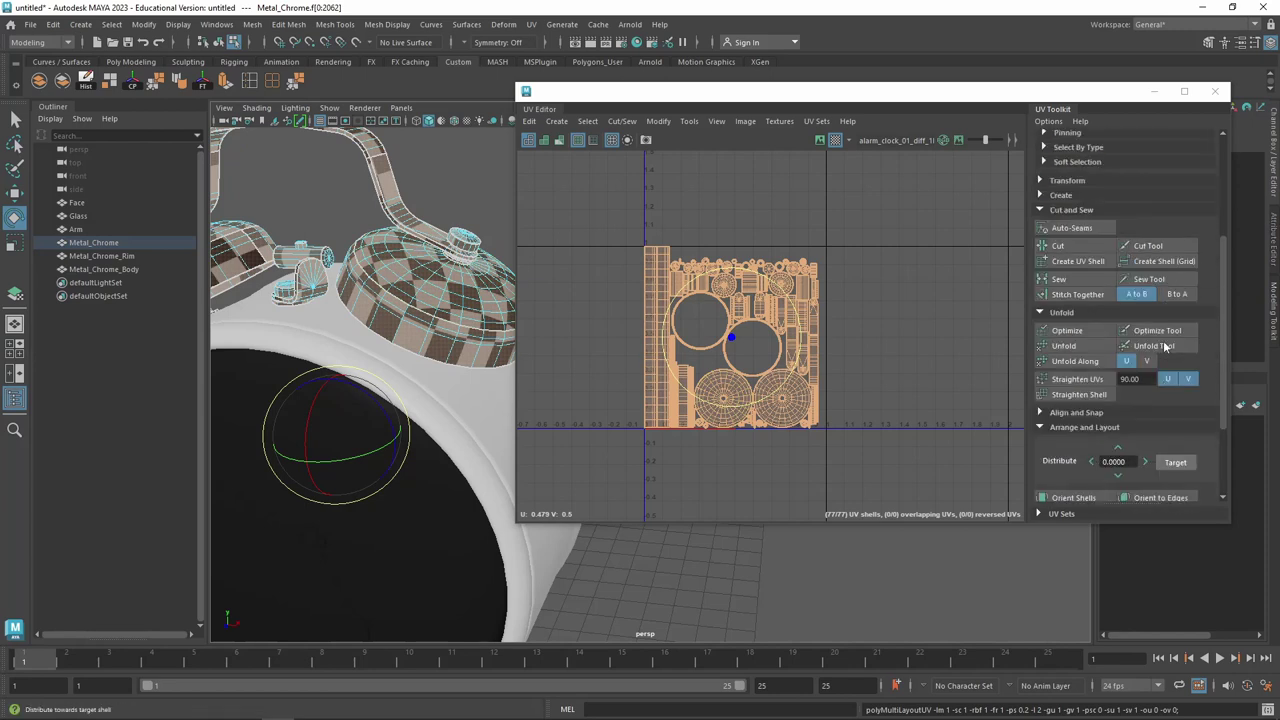
pyautogui.scroll(-1, 1100, 300)
pyautogui.press('r')
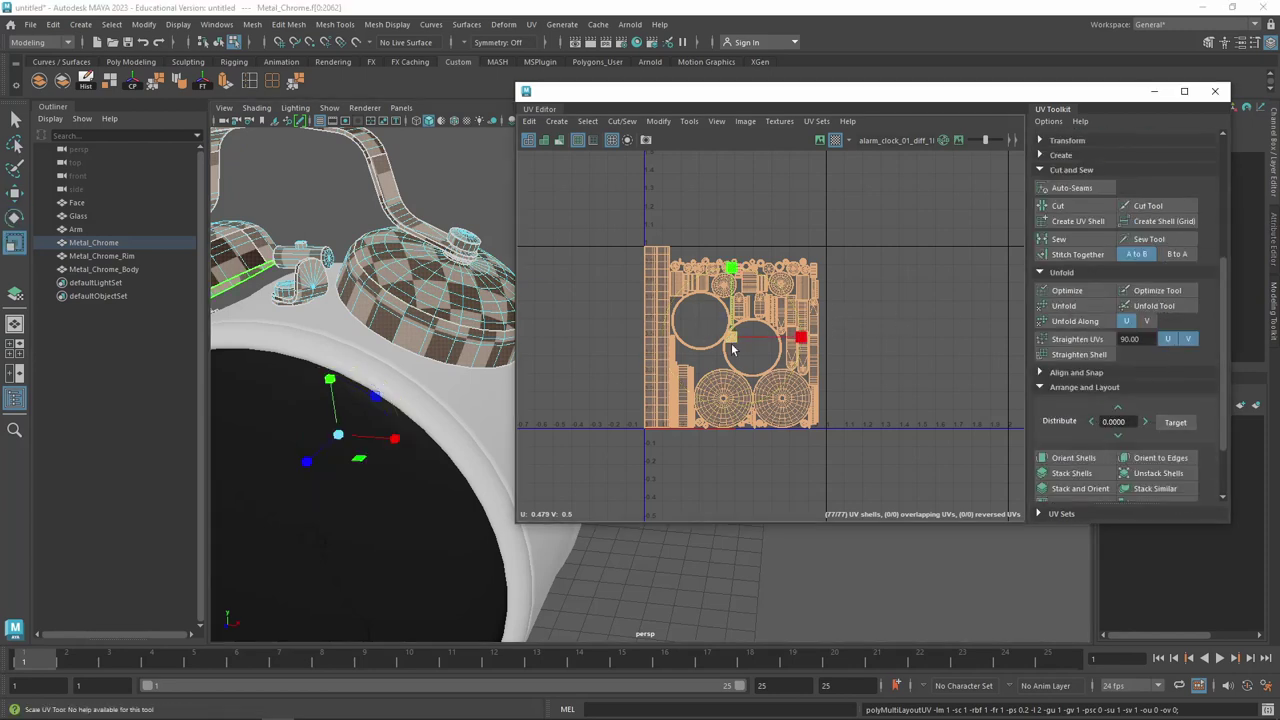
pyautogui.moveTo(734, 345); pyautogui.dragTo(722, 347)
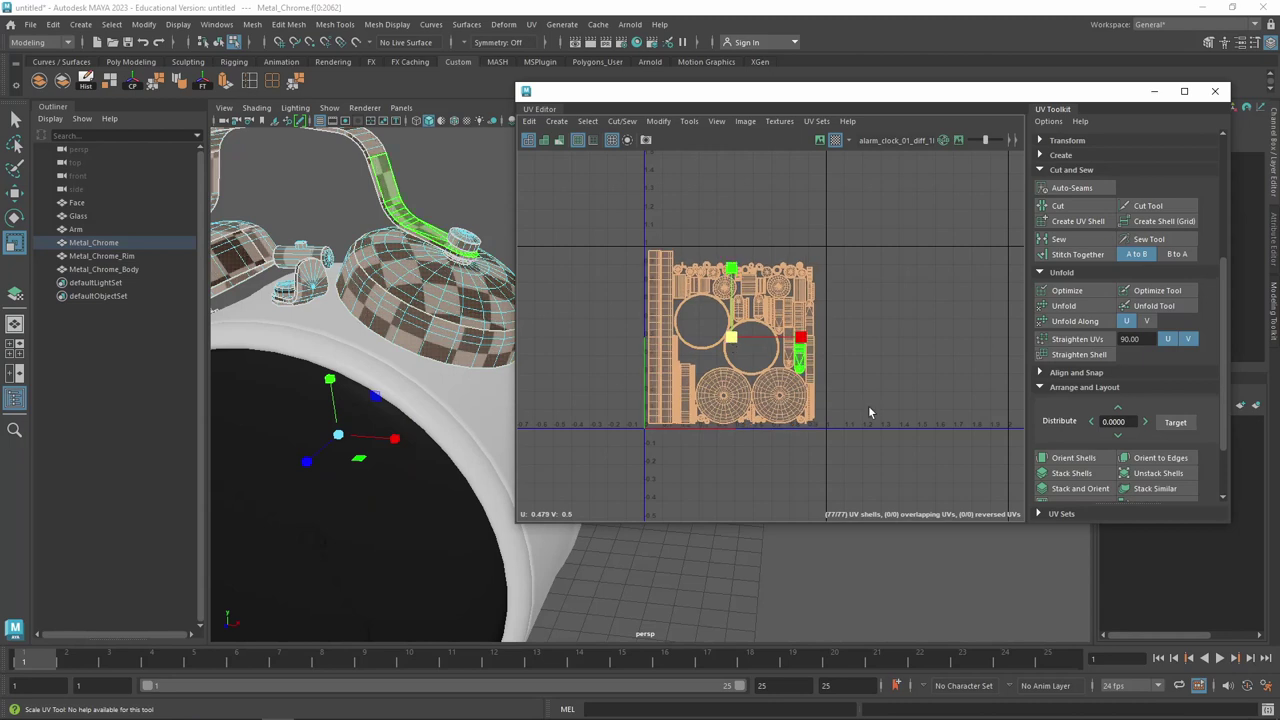
# Zoom in and inspect the thin strip, large circular and right ring UV shells
pyautogui.scroll(3, 806, 425)
pyautogui.scroll(2, 678, 441)
pyautogui.keyDown('alt'); pyautogui.moveTo(678, 441); pyautogui.dragTo(678, 396, button='middle'); pyautogui.keyUp('alt')
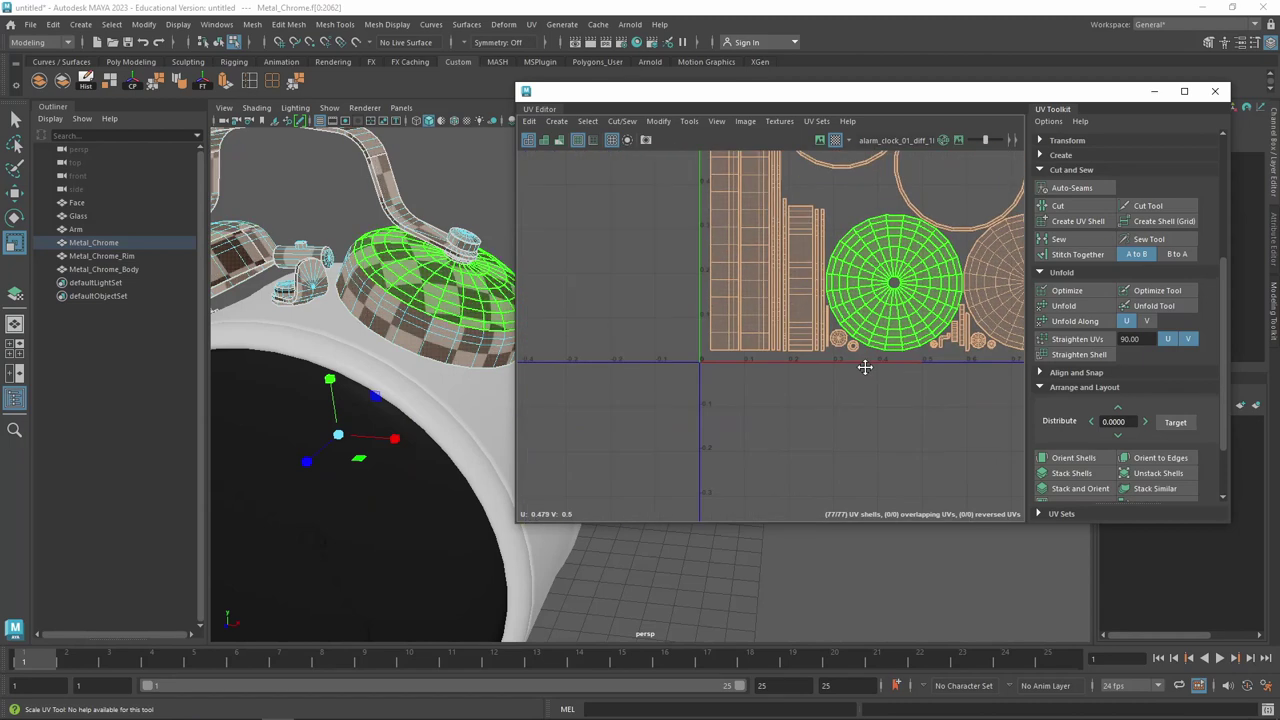
pyautogui.scroll(2, 690, 385)
pyautogui.moveTo(657, 343); pyautogui.dragTo(755, 300)
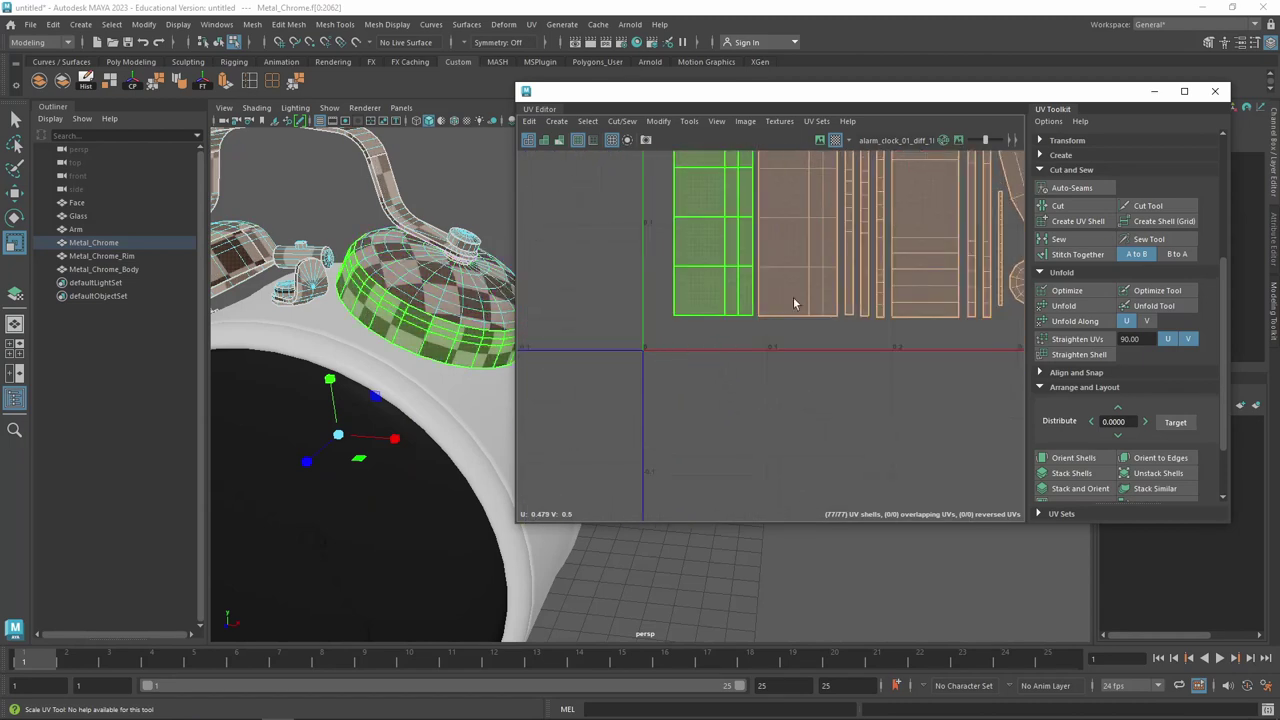
pyautogui.scroll(2, 708, 397)
pyautogui.scroll(1, 806, 472)
pyautogui.scroll(1, 806, 472)
pyautogui.click(900, 300)
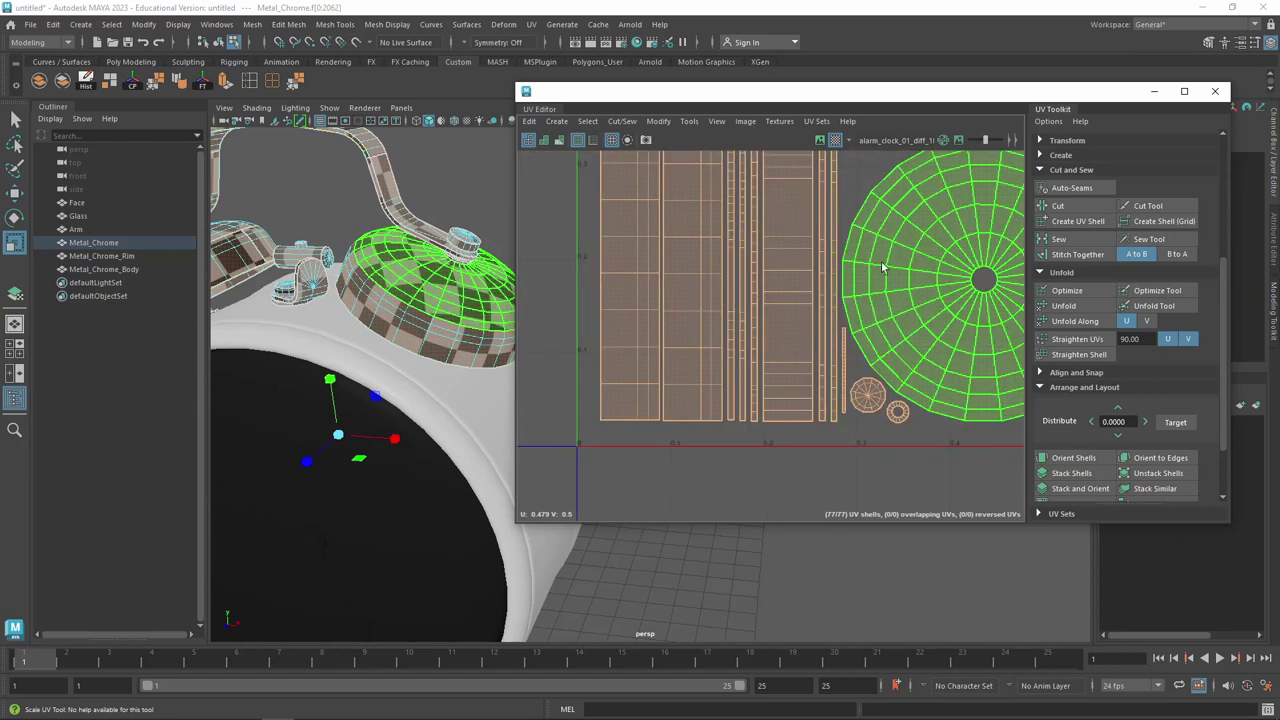
pyautogui.scroll(2, 848, 498)
pyautogui.scroll(1, 848, 498)
pyautogui.click(940, 250)
# Zoom out to the 0–1 tile and marquee-select all 77 Metal_Chrome UV shells
pyautogui.scroll(-1, 990, 250)
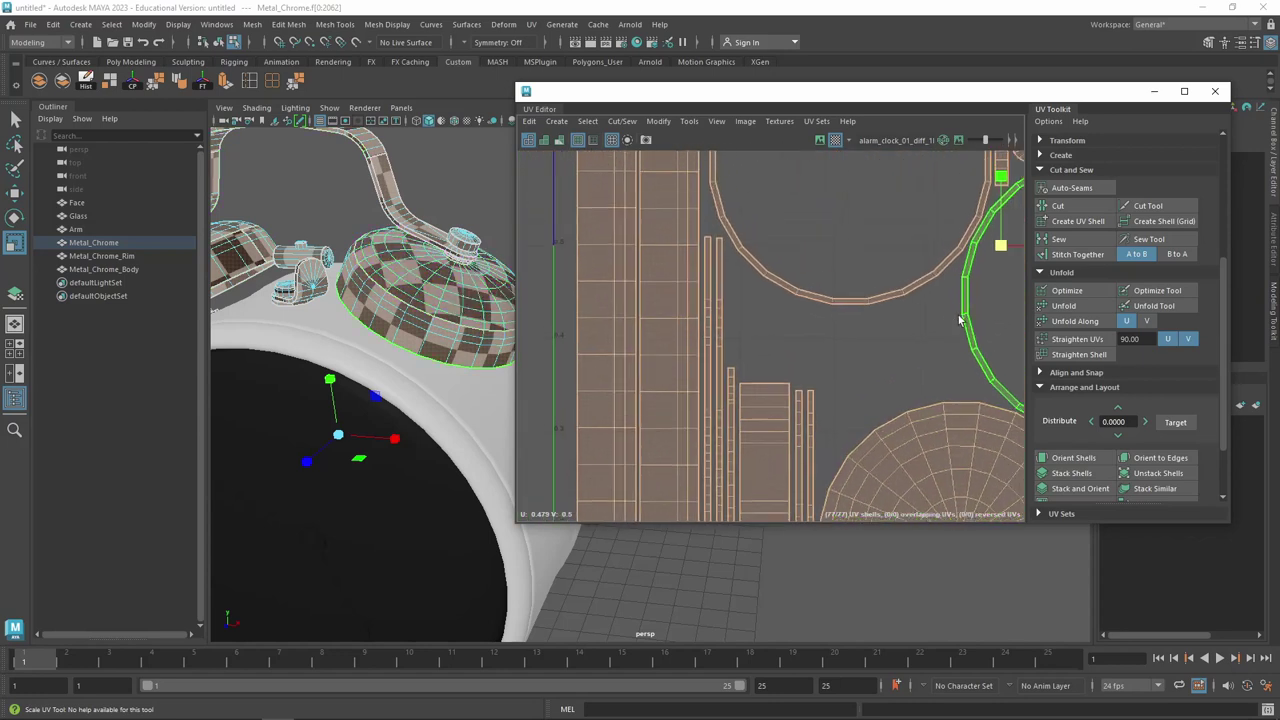
pyautogui.scroll(1, 999, 247)
pyautogui.scroll(1, 999, 247)
pyautogui.scroll(1, 1000, 246)
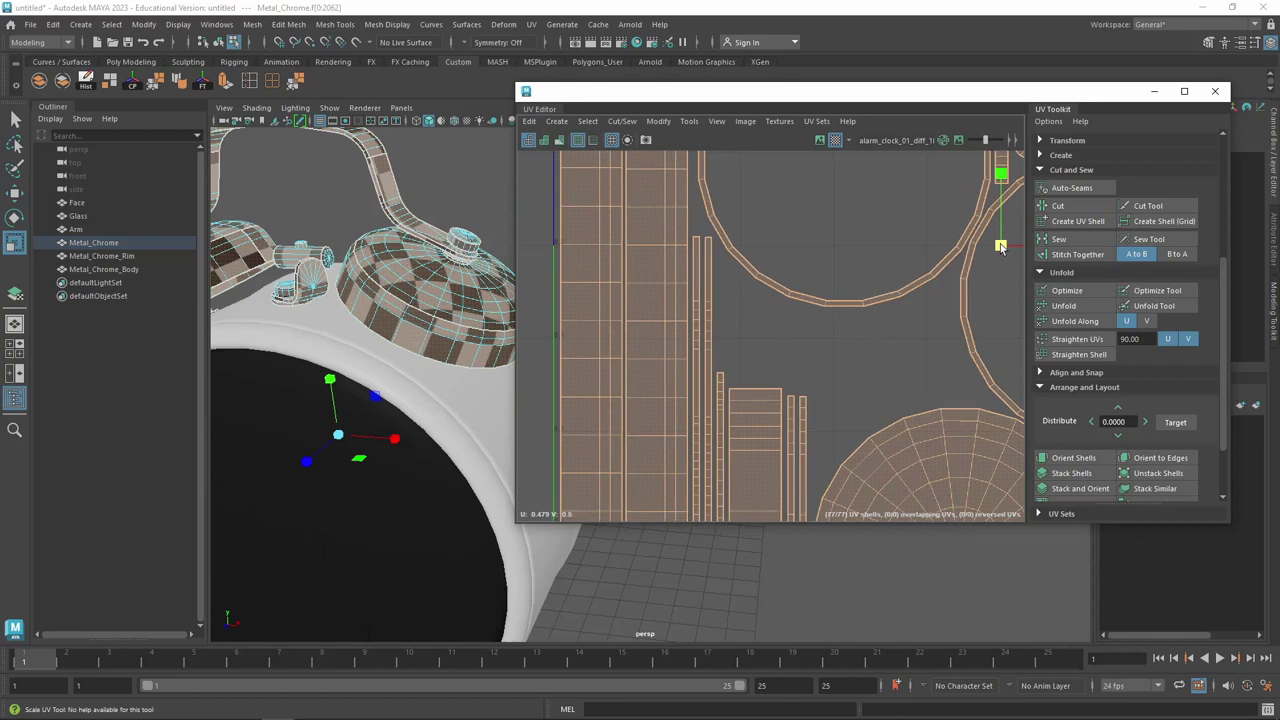
pyautogui.scroll(-1, 1000, 247)
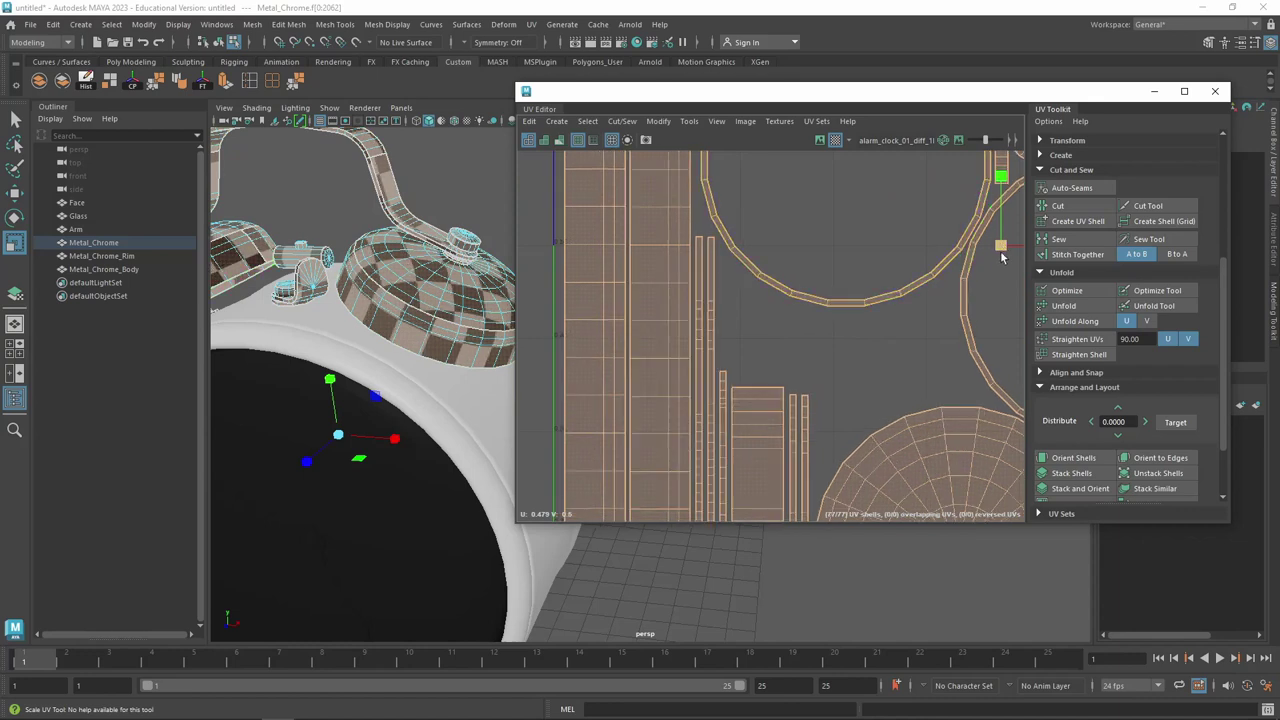
pyautogui.scroll(1, 1000, 247)
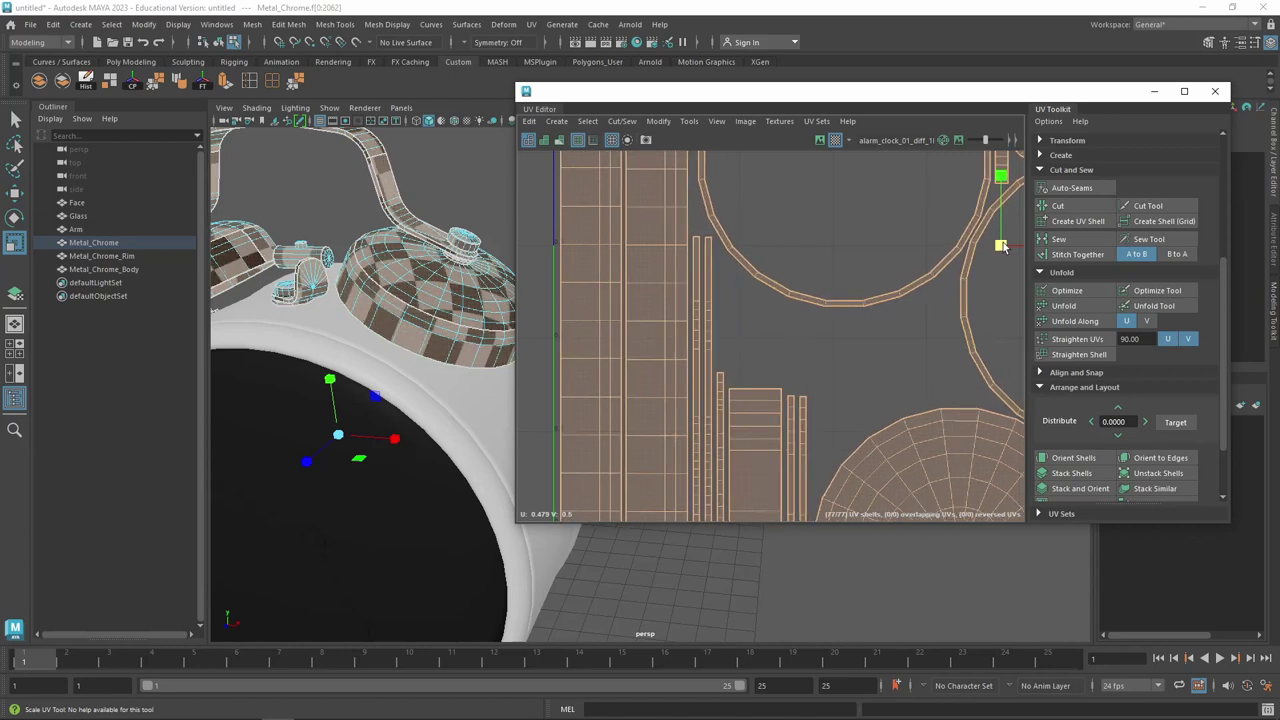
pyautogui.scroll(-2, 823, 309)
pyautogui.scroll(-2, 850, 320)
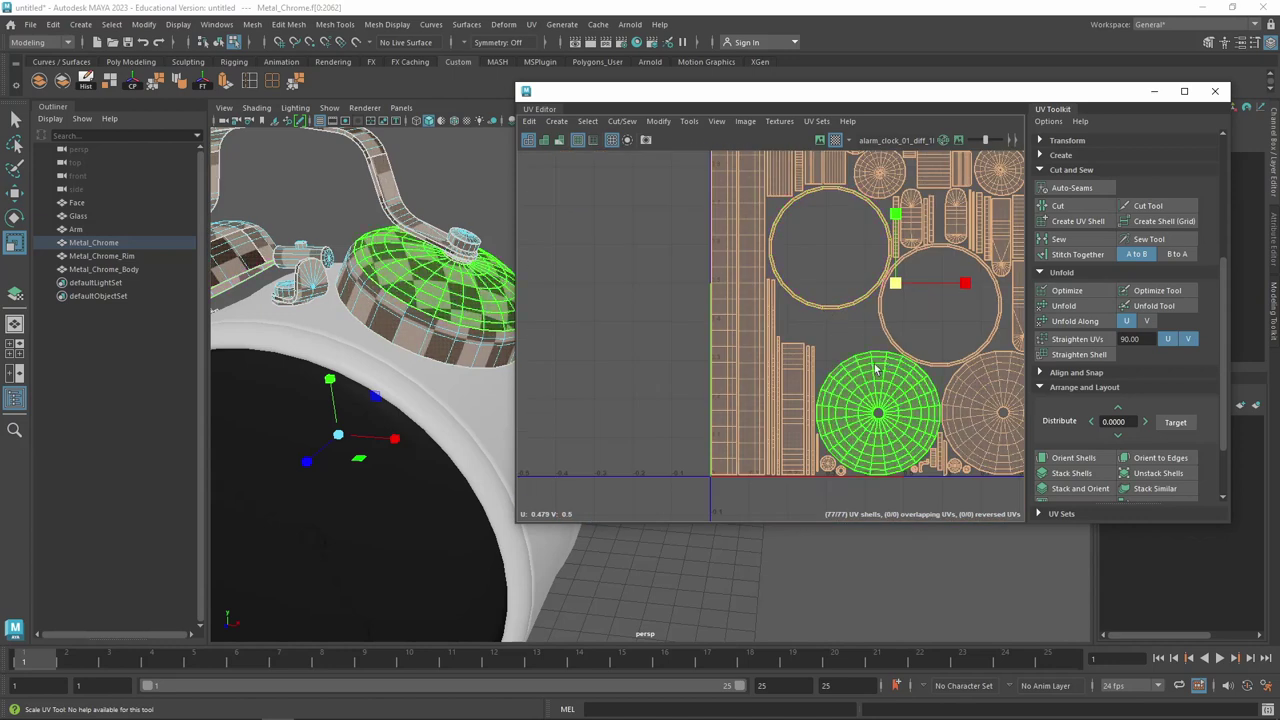
pyautogui.scroll(-2, 880, 380)
pyautogui.scroll(-1, 906, 445)
pyautogui.click(906, 445)
pyautogui.moveTo(986, 288); pyautogui.dragTo(680, 505)
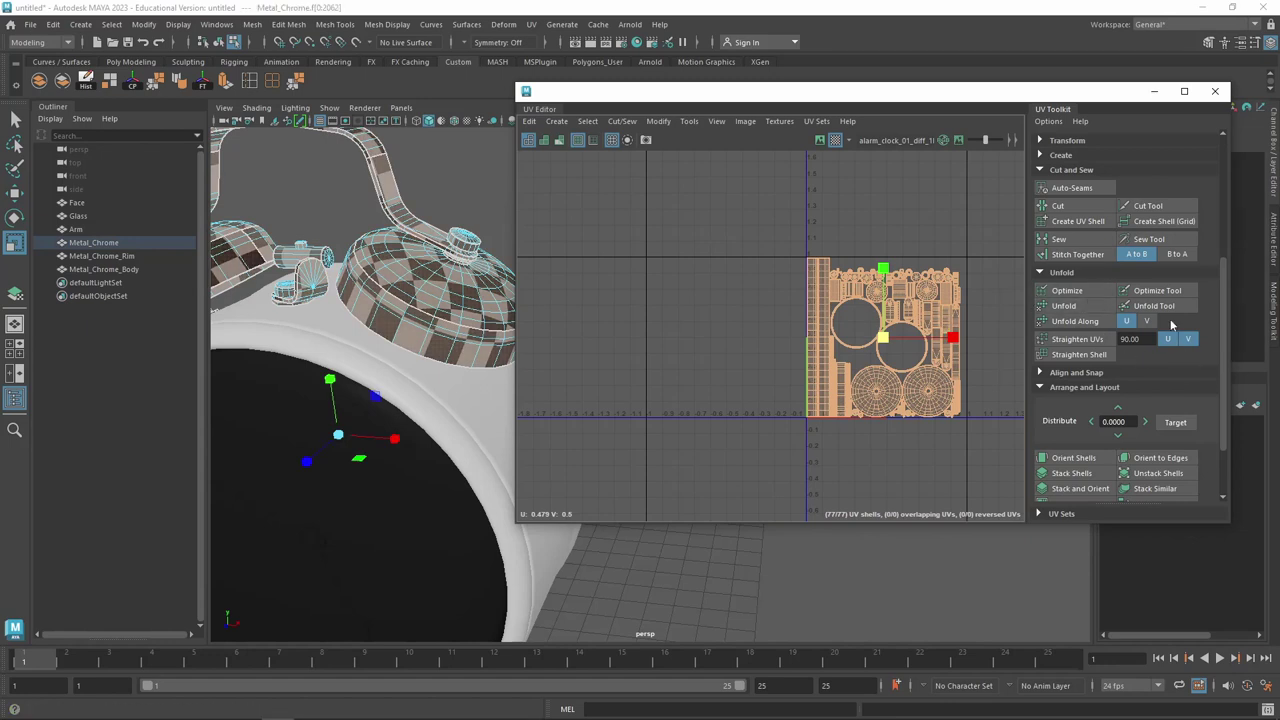
pyautogui.scroll(2, 1180, 340)
pyautogui.scroll(2, 1176, 320)
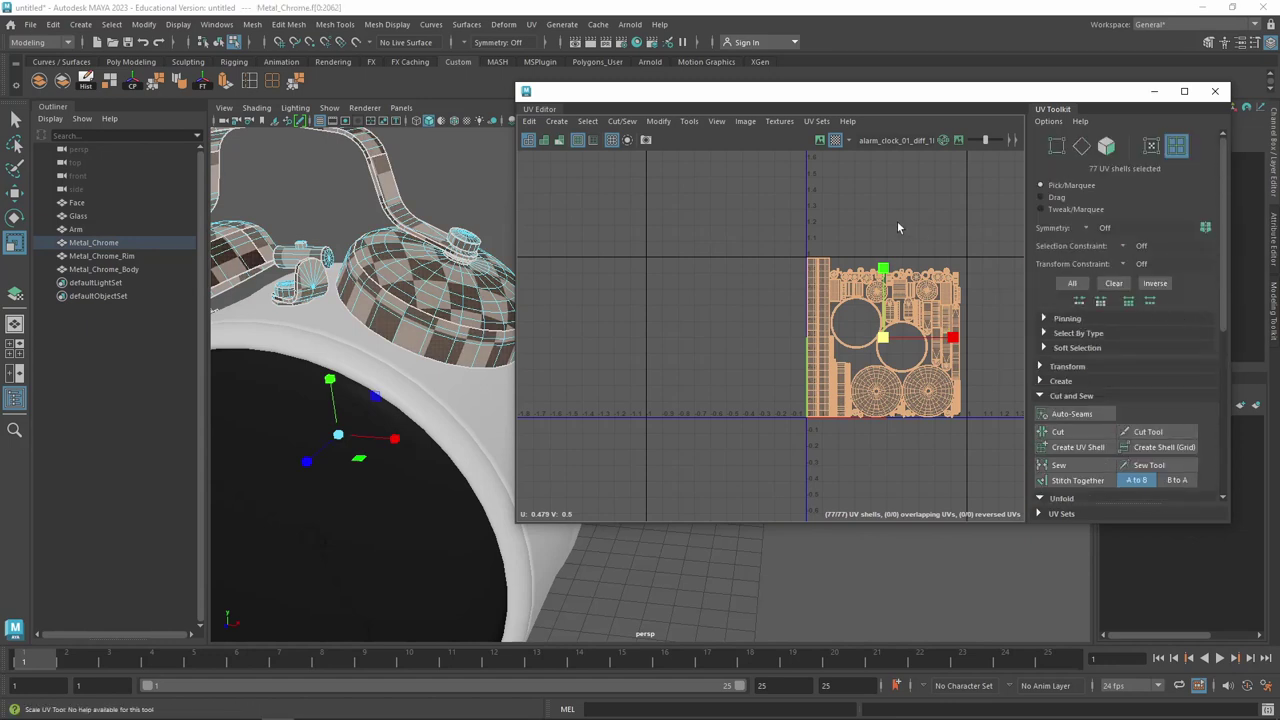
# Set the UV move step to 1.0 and move the Metal_Chrome UVs up one tile
pyautogui.keyDown('alt'); pyautogui.moveTo(970, 203); pyautogui.dragTo(910, 265, button='middle'); pyautogui.keyUp('alt')
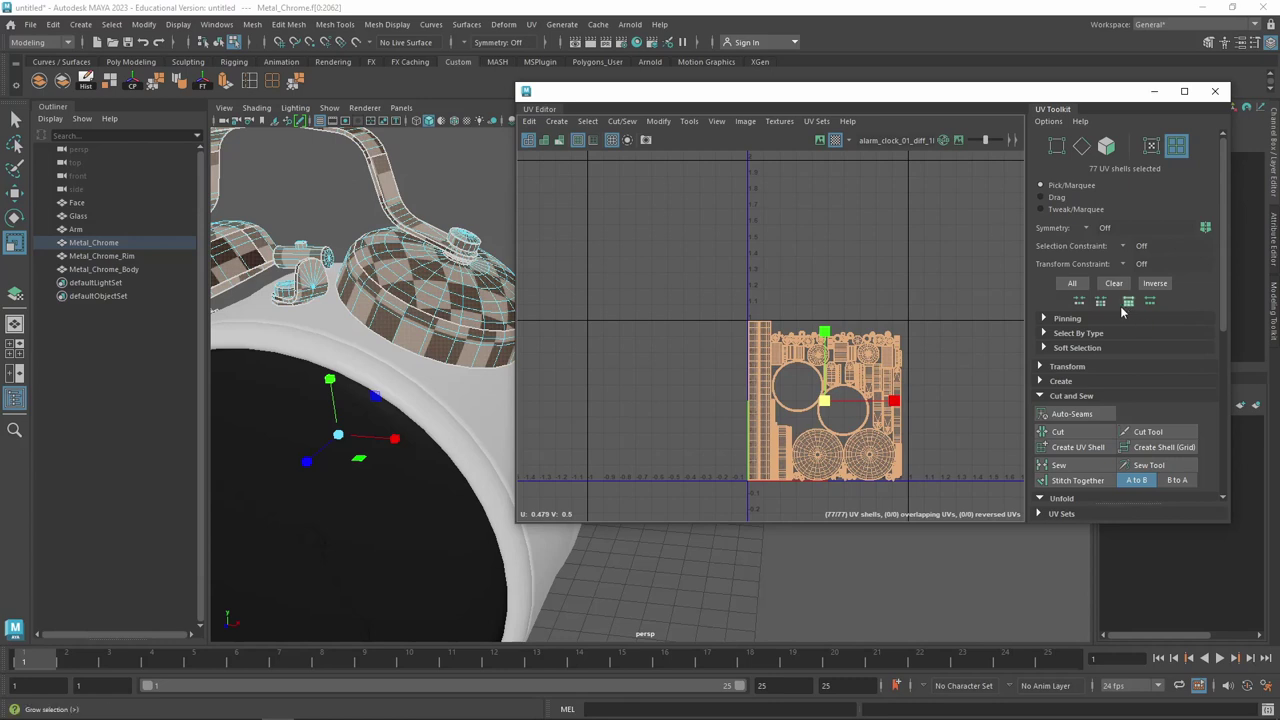
pyautogui.click(1040, 366)
pyautogui.scroll(-2, 1165, 396)
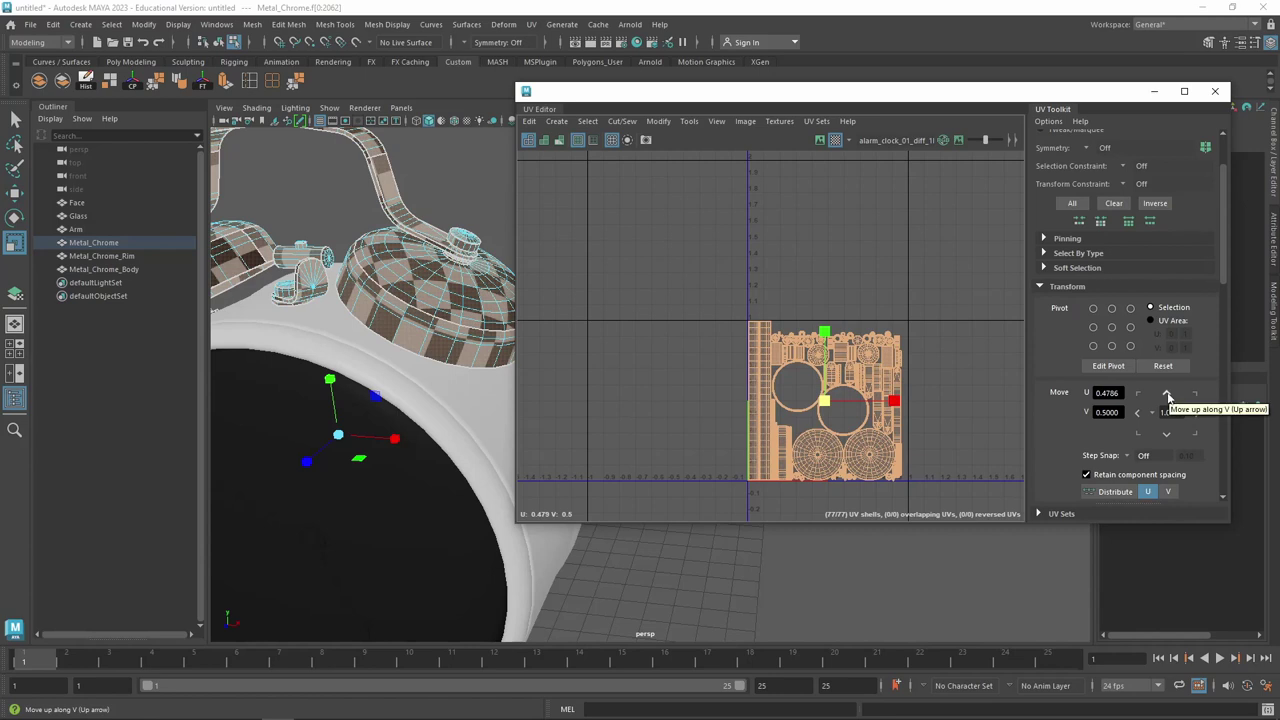
pyautogui.click(1150, 418)
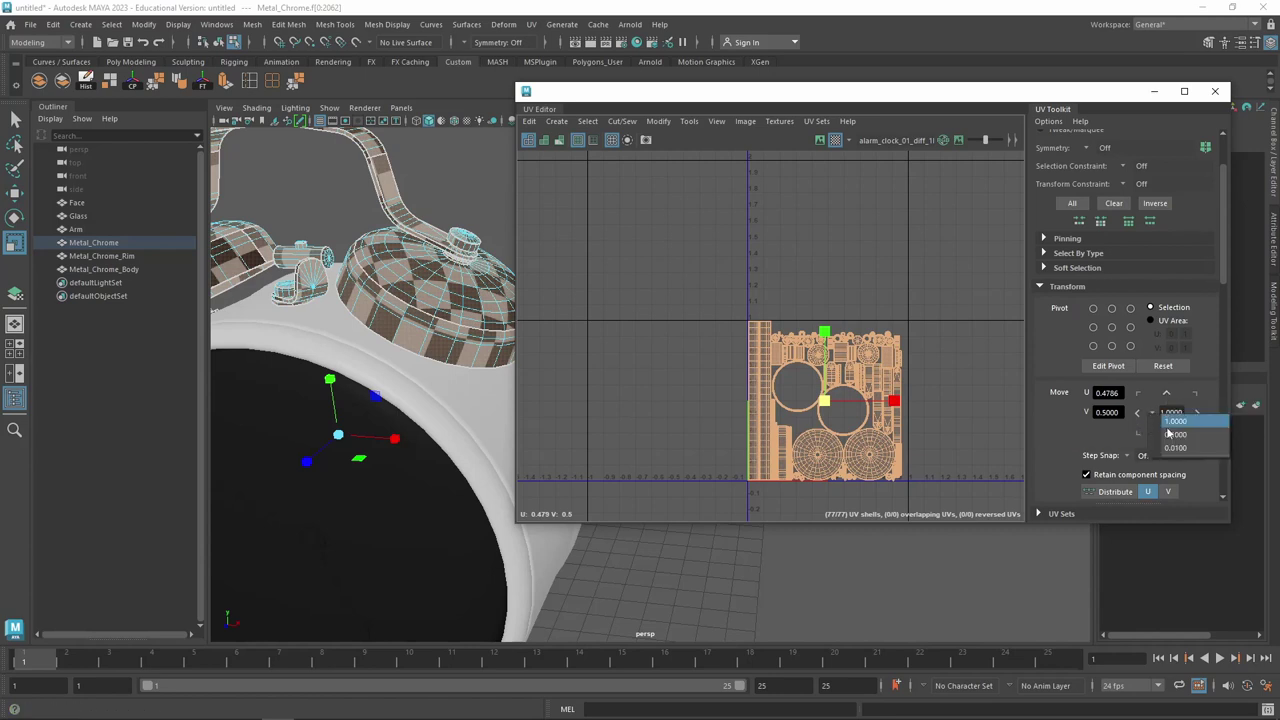
pyautogui.click(1176, 421)
pyautogui.click(1166, 392)
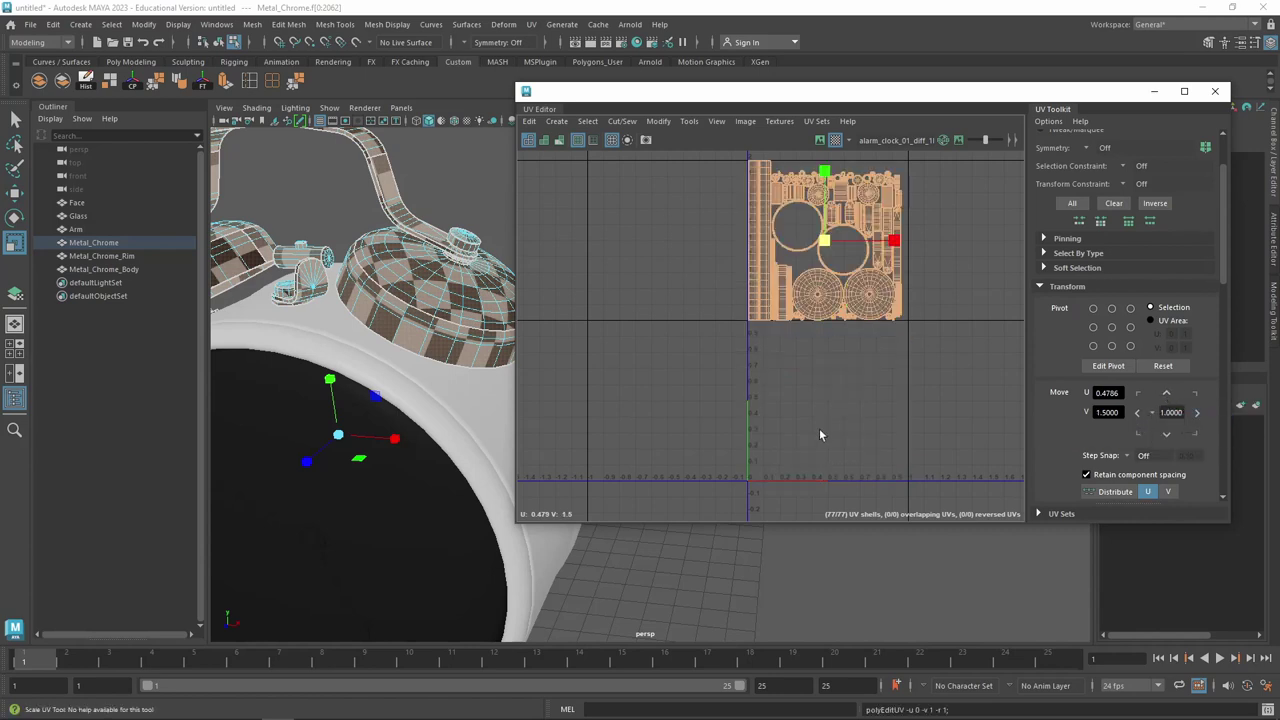
# Select both Metal_Chrome_Rim UV shells and move them one tile right
pyautogui.click(458, 262)
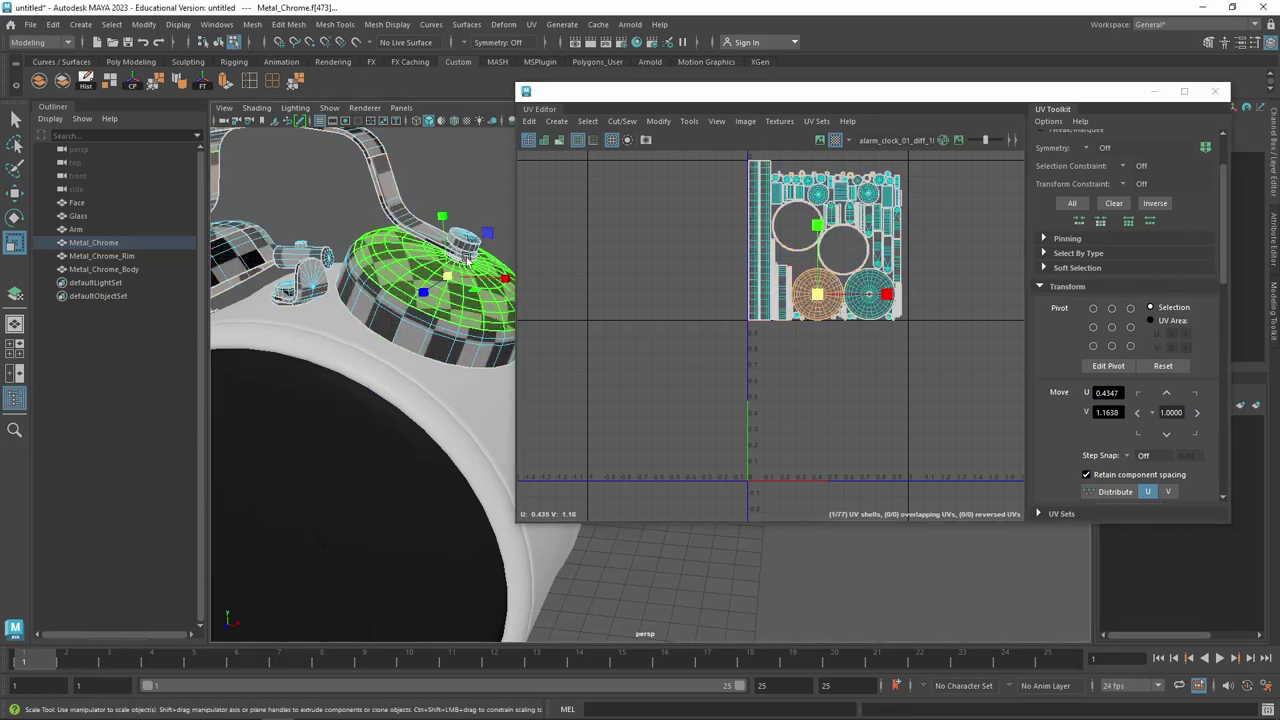
pyautogui.moveTo(452, 244); pyautogui.dragTo(487, 222, button='right')
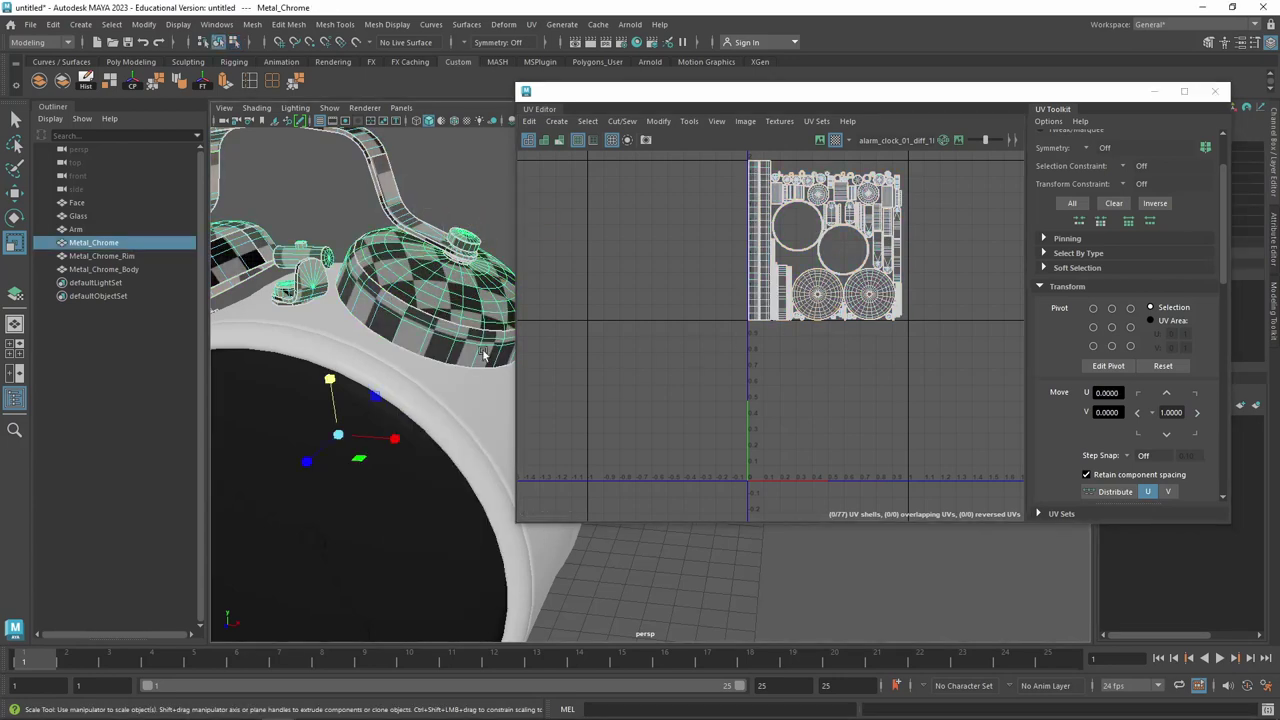
pyautogui.click(392, 372)
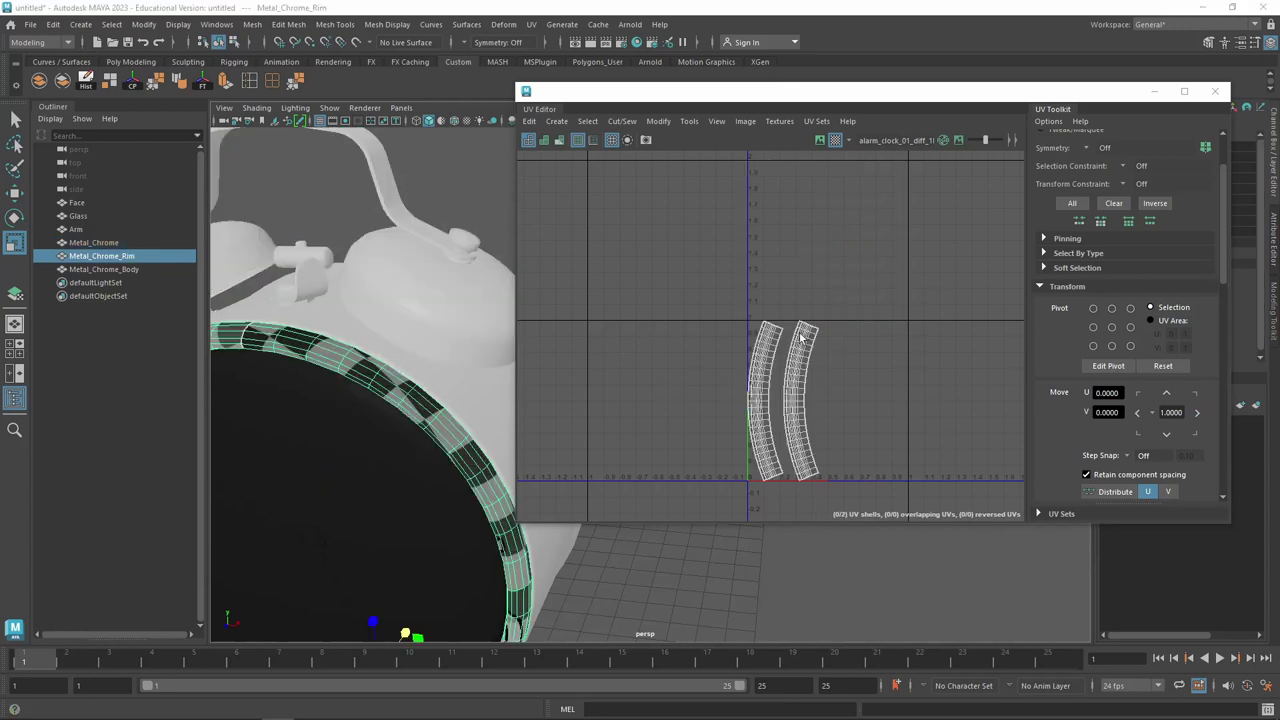
pyautogui.moveTo(795, 367); pyautogui.dragTo(680, 500, button='right')
pyautogui.moveTo(907, 263); pyautogui.dragTo(680, 500)
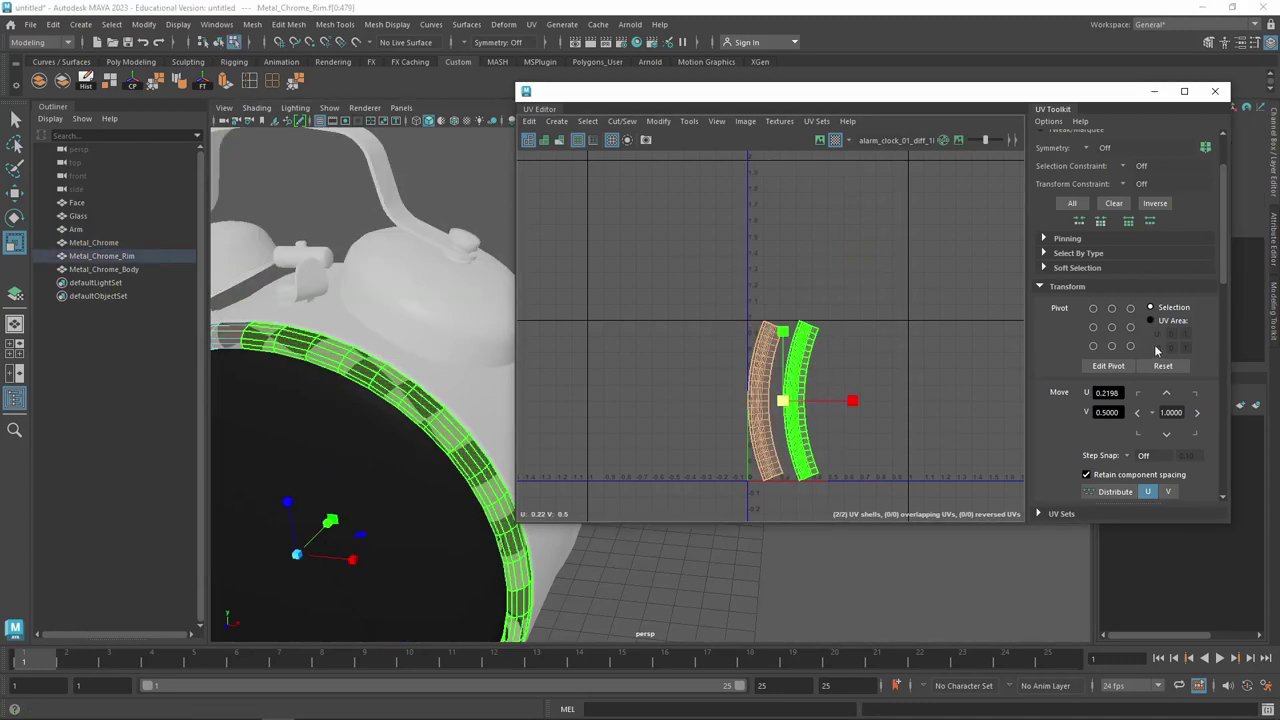
pyautogui.click(1197, 412)
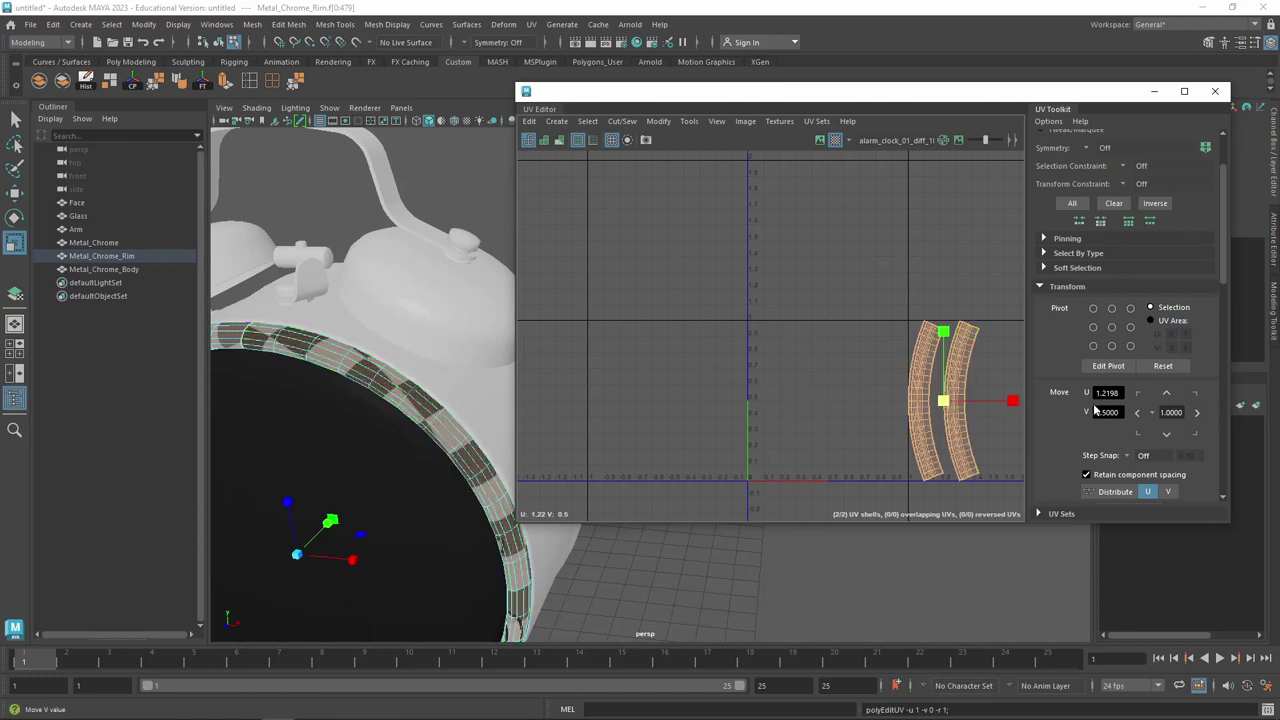
# Nudge the rim shells slightly further right with the Move tool
pyautogui.scroll(2, 937, 404)
pyautogui.click(942, 400)
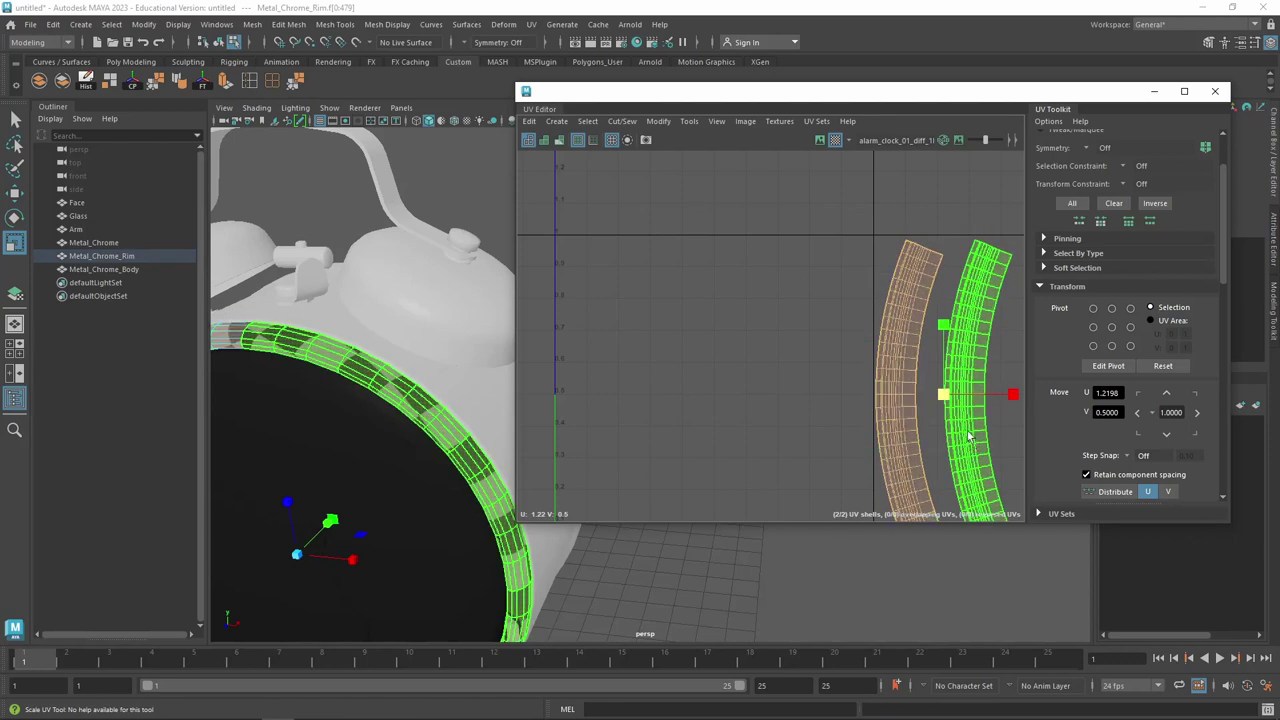
pyautogui.scroll(-3, 980, 408)
pyautogui.press('w')
pyautogui.moveTo(1015, 418); pyautogui.dragTo(1014, 418)
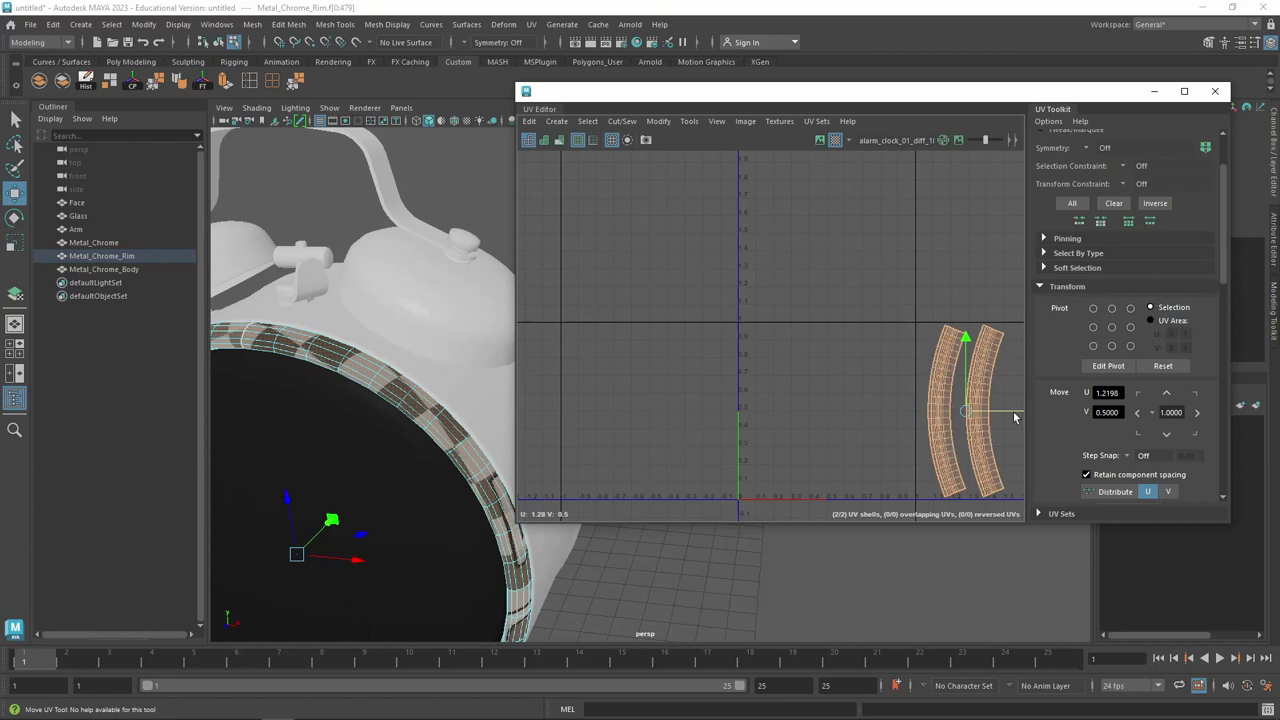
# Select one of the Metal_Chrome_Body UV shells
pyautogui.click(463, 393)
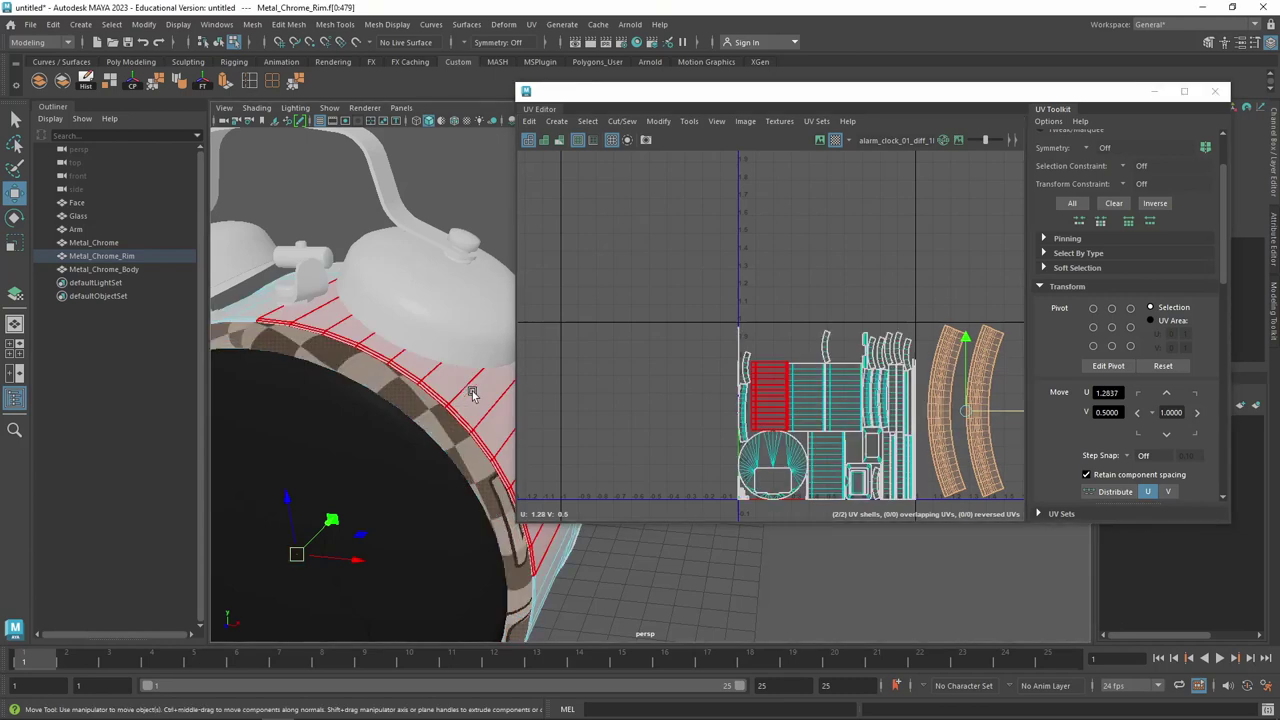
pyautogui.moveTo(835, 420); pyautogui.dragTo(920, 298, button='right')
pyautogui.moveTo(920, 298); pyautogui.dragTo(810, 514)
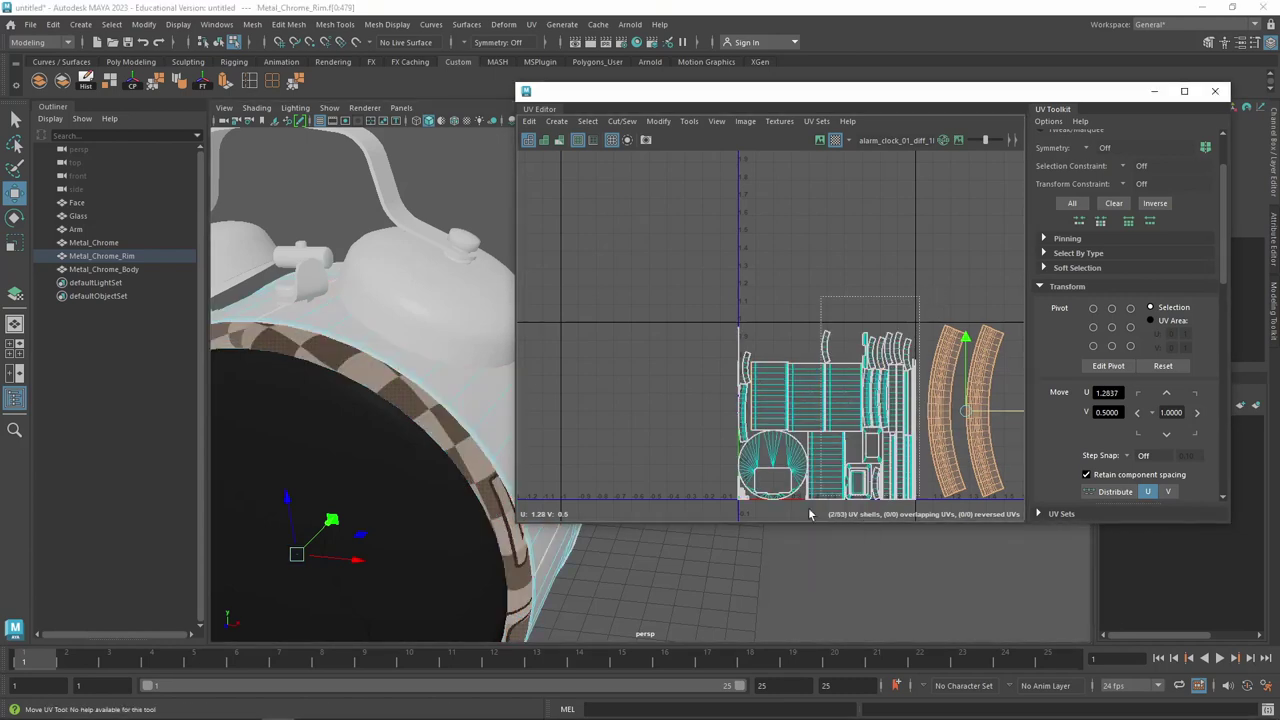
pyautogui.click(815, 400)
# Scale the selected Metal_Chrome_Body UV shell and bring the curved body shells into view
pyautogui.click(838, 392)
pyautogui.press('r')
pyautogui.scroll(3, 840, 408)
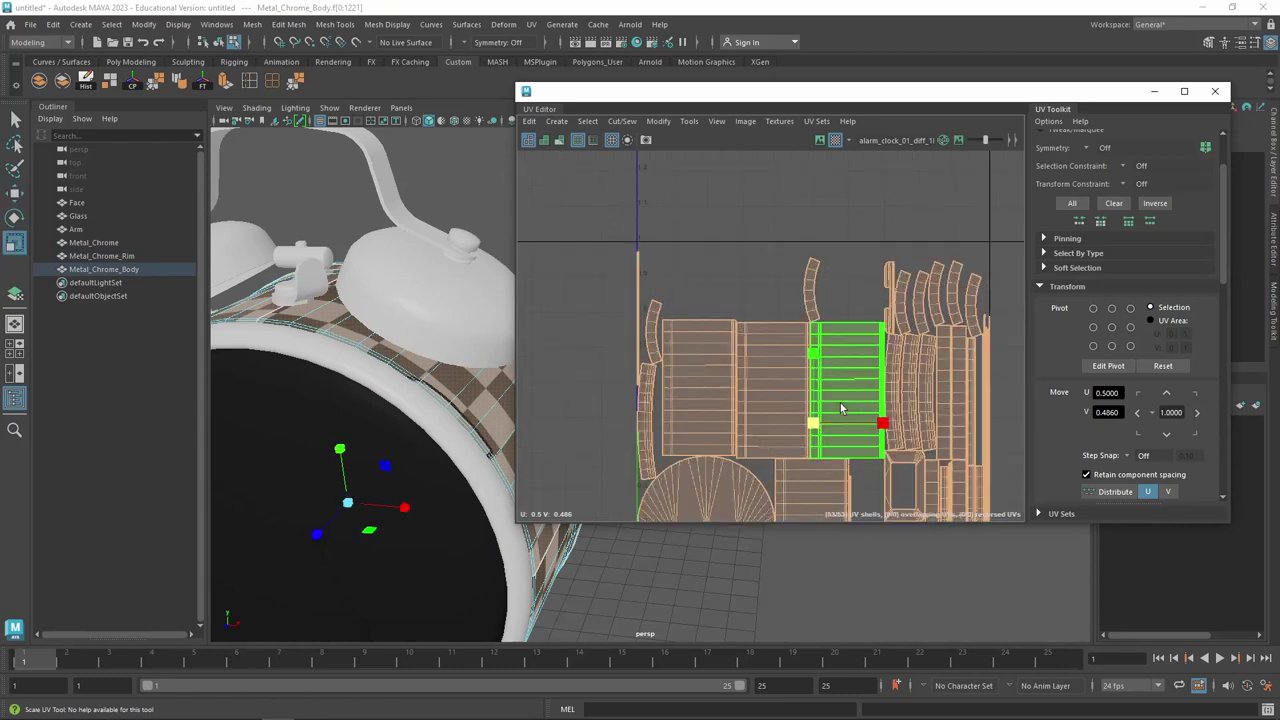
pyautogui.moveTo(812, 424); pyautogui.dragTo(812, 428)
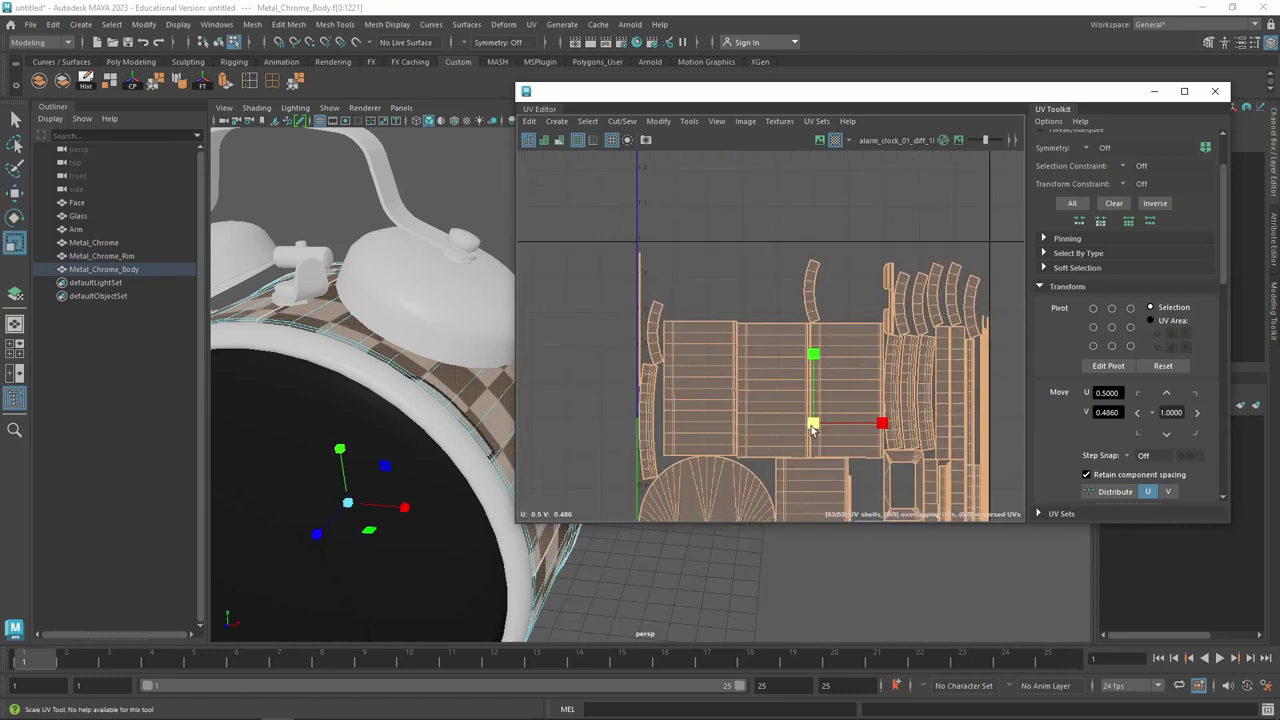
pyautogui.scroll(3, 937, 329)
pyautogui.moveTo(937, 329)
pyautogui.keyDown('alt'); pyautogui.mouseDown(button='middle')
pyautogui.moveTo(612, 325)
pyautogui.moveTo(720, 328)
pyautogui.mouseUp(button='middle'); pyautogui.keyUp('alt')
# Select the bezel faces and the Metal_Chrome bells object to locate their UVs
pyautogui.click(460, 340)
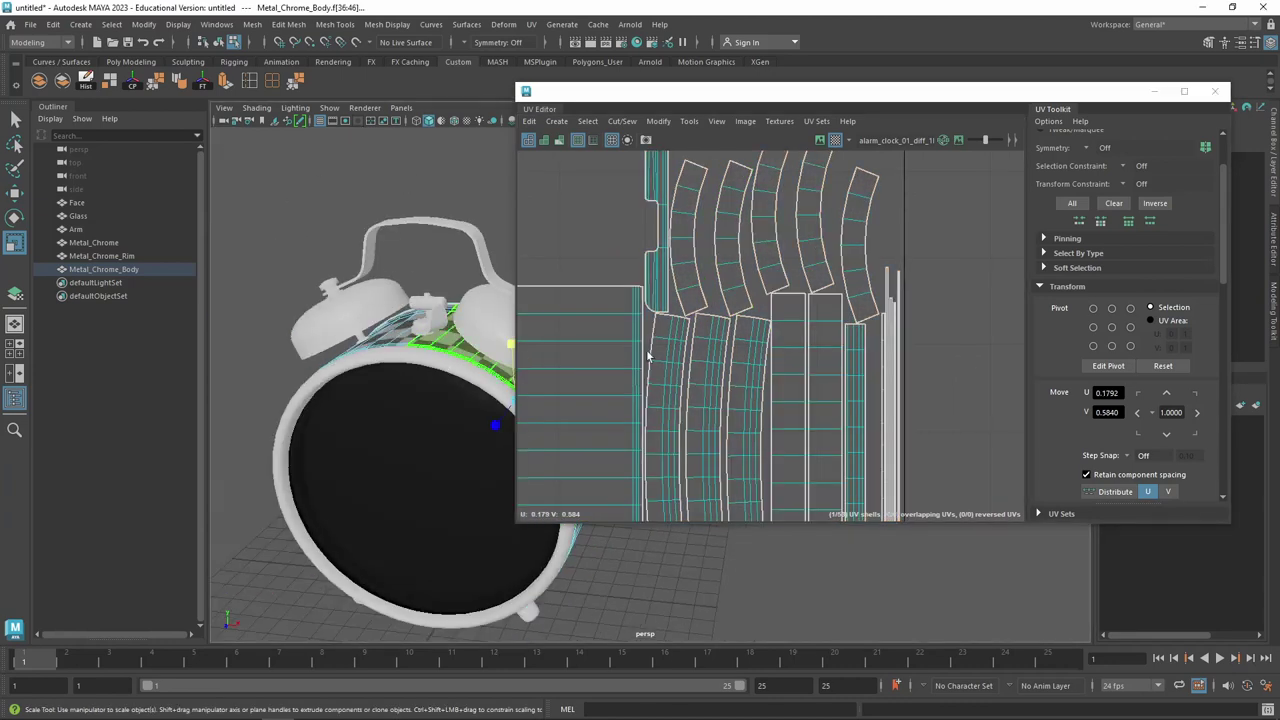
pyautogui.click(432, 335)
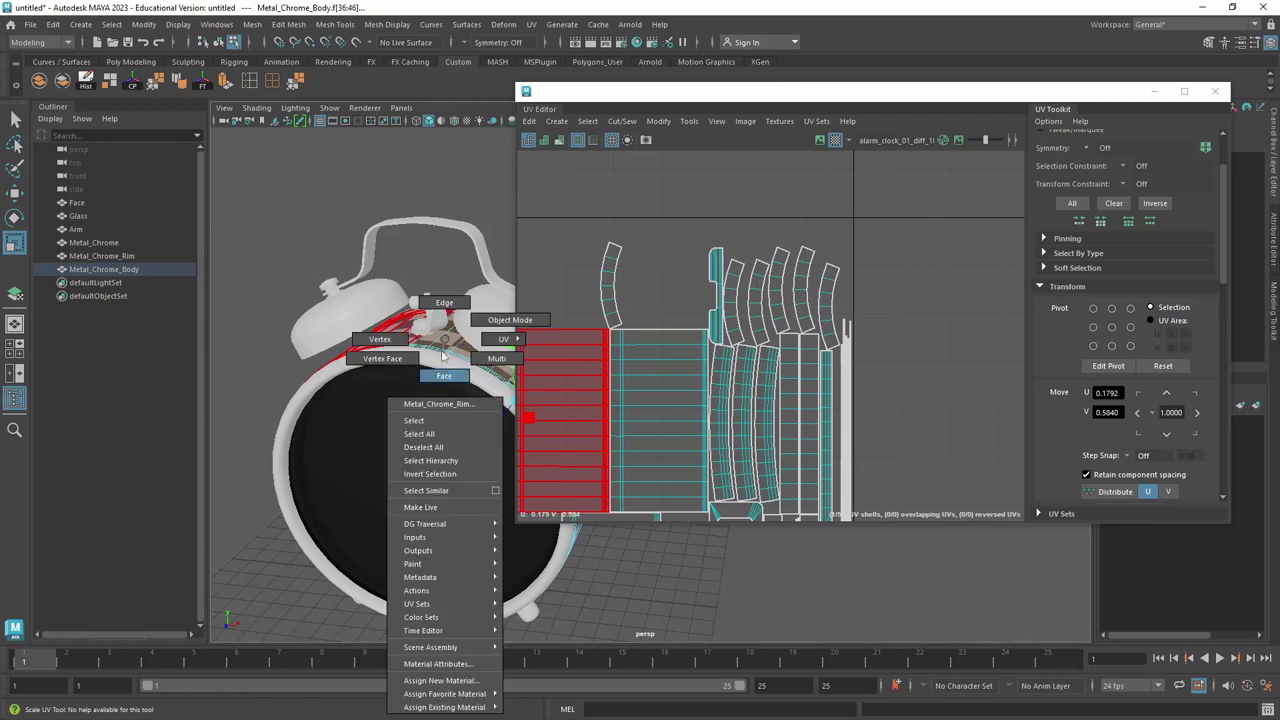
pyautogui.moveTo(441, 359); pyautogui.dragTo(440, 371, button='right')
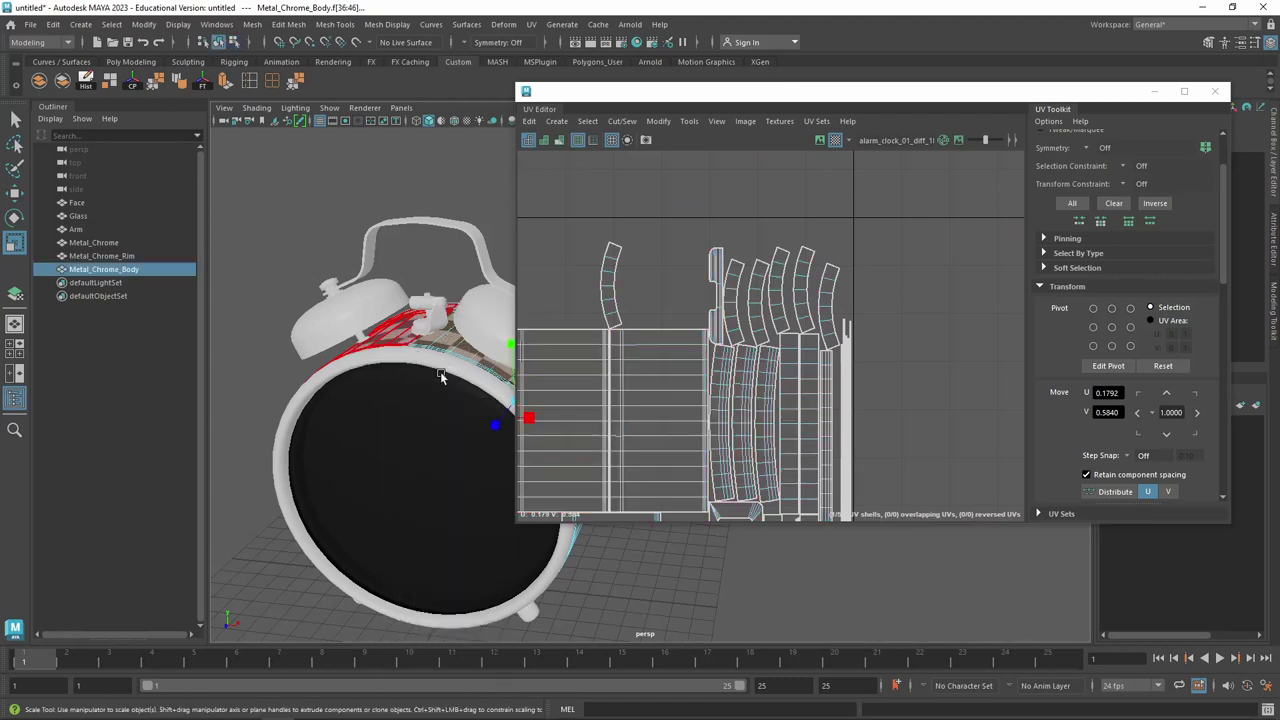
pyautogui.click(440, 320)
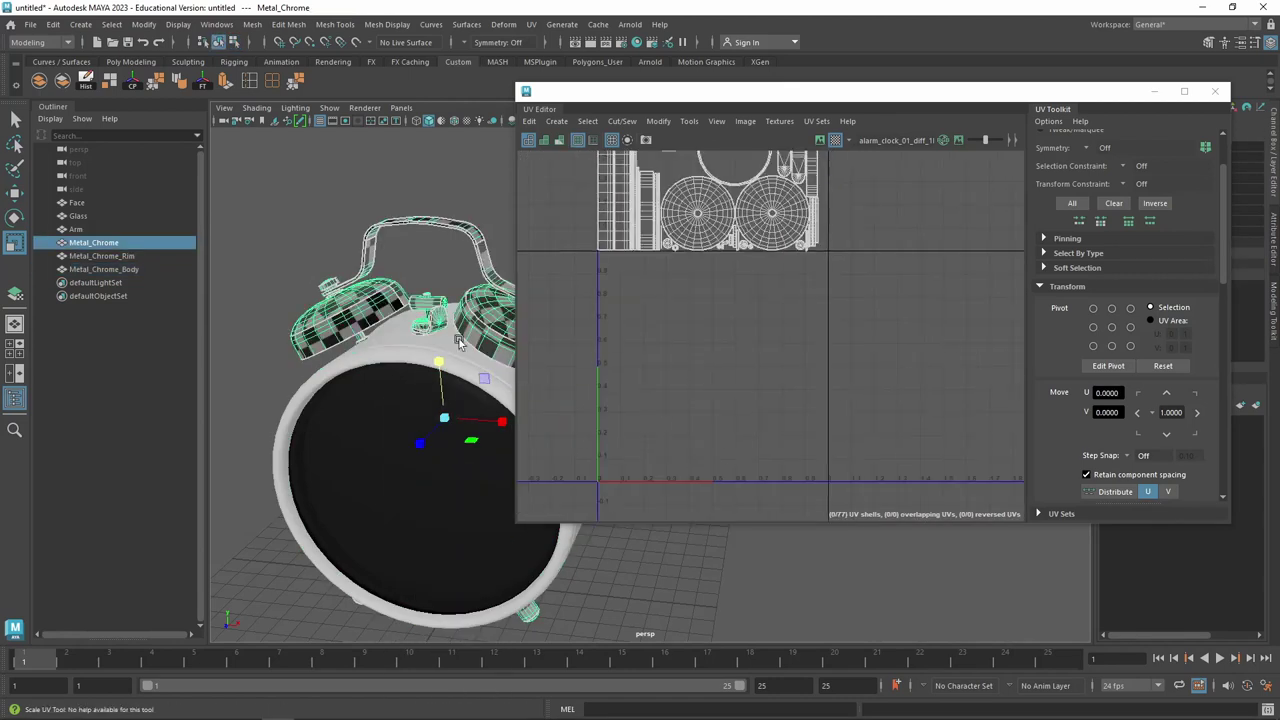
pyautogui.keyDown('alt'); pyautogui.moveTo(460, 343); pyautogui.dragTo(586, 415, button='middle'); pyautogui.keyUp('alt')
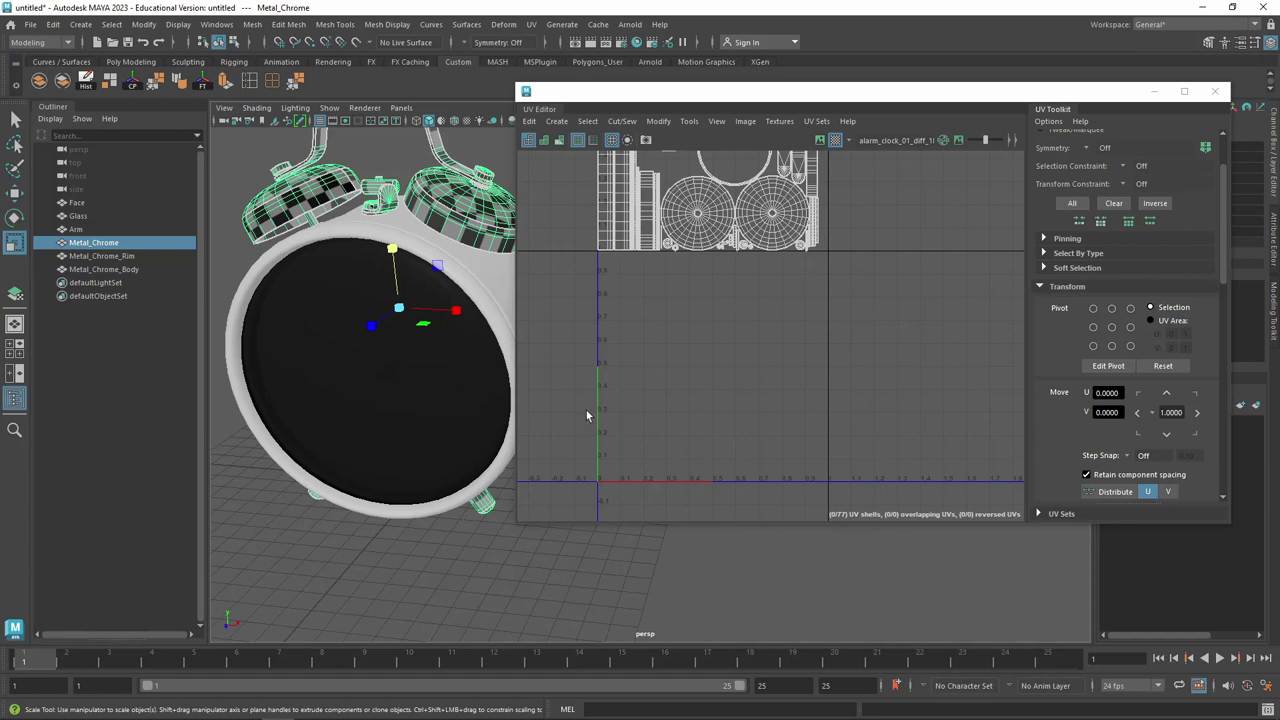
# Select the Arm object and all 19 of its UV shells
pyautogui.click(130, 269)
pyautogui.click(129, 248)
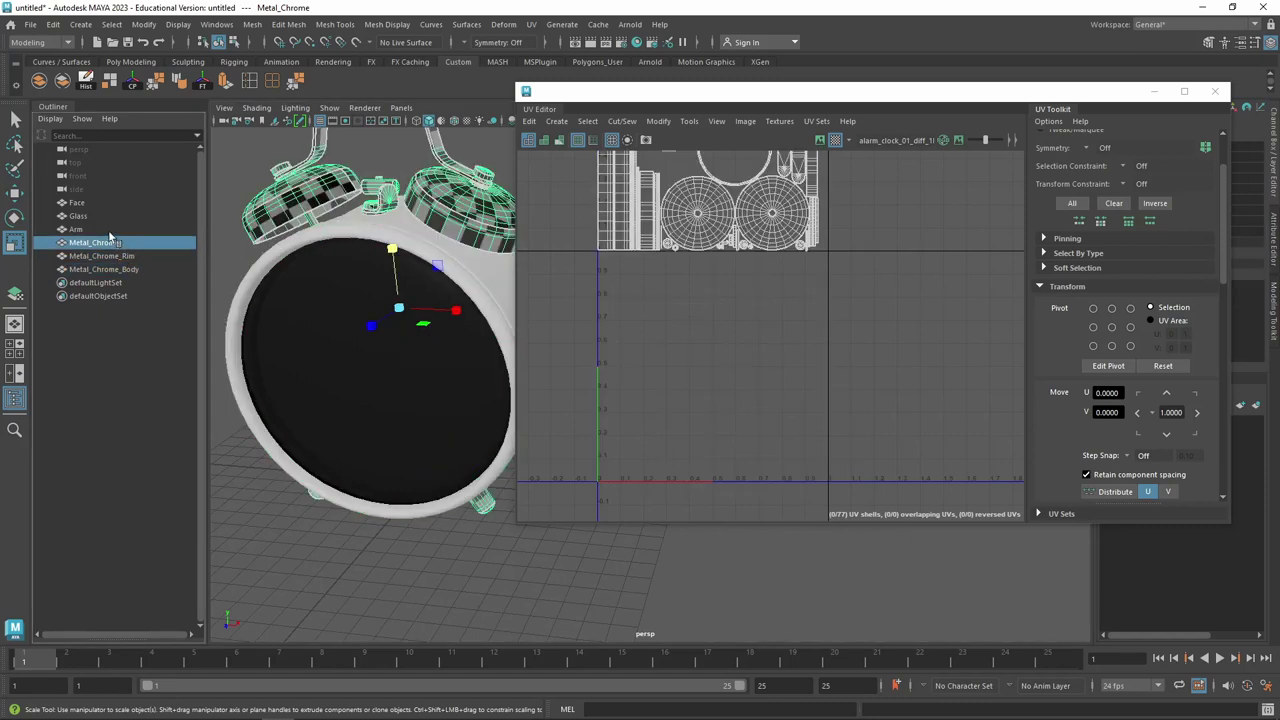
pyautogui.click(108, 230)
pyautogui.moveTo(663, 313); pyautogui.dragTo(600, 286, button='right')
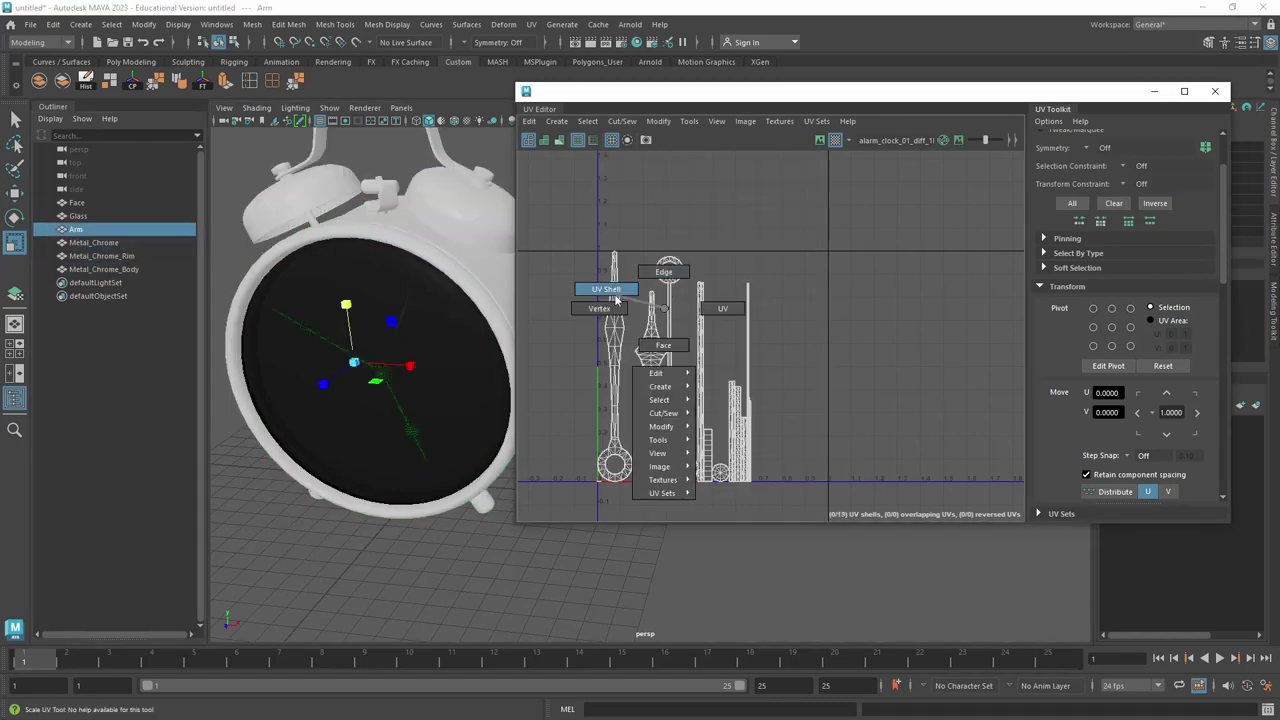
# Narrow the Arm shells horizontally and move the Arm UVs two tiles right
pyautogui.moveTo(740, 365); pyautogui.dragTo(674, 370)
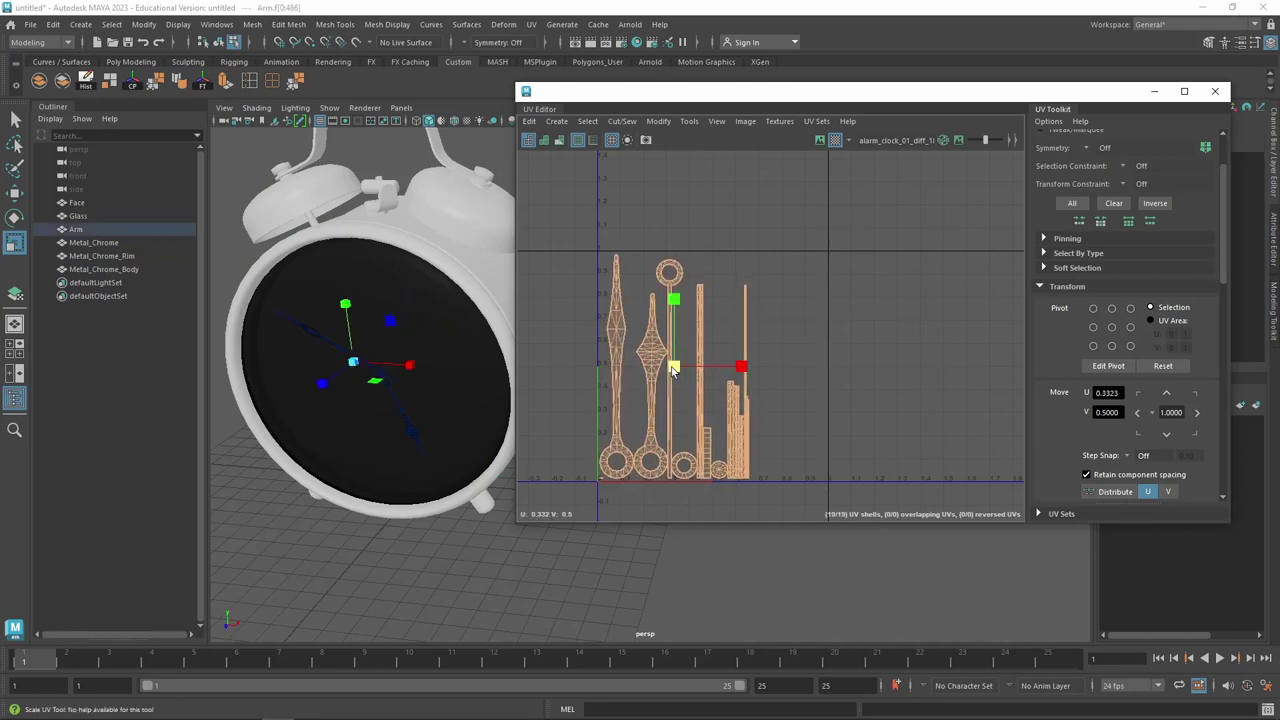
pyautogui.scroll(-3, 880, 345)
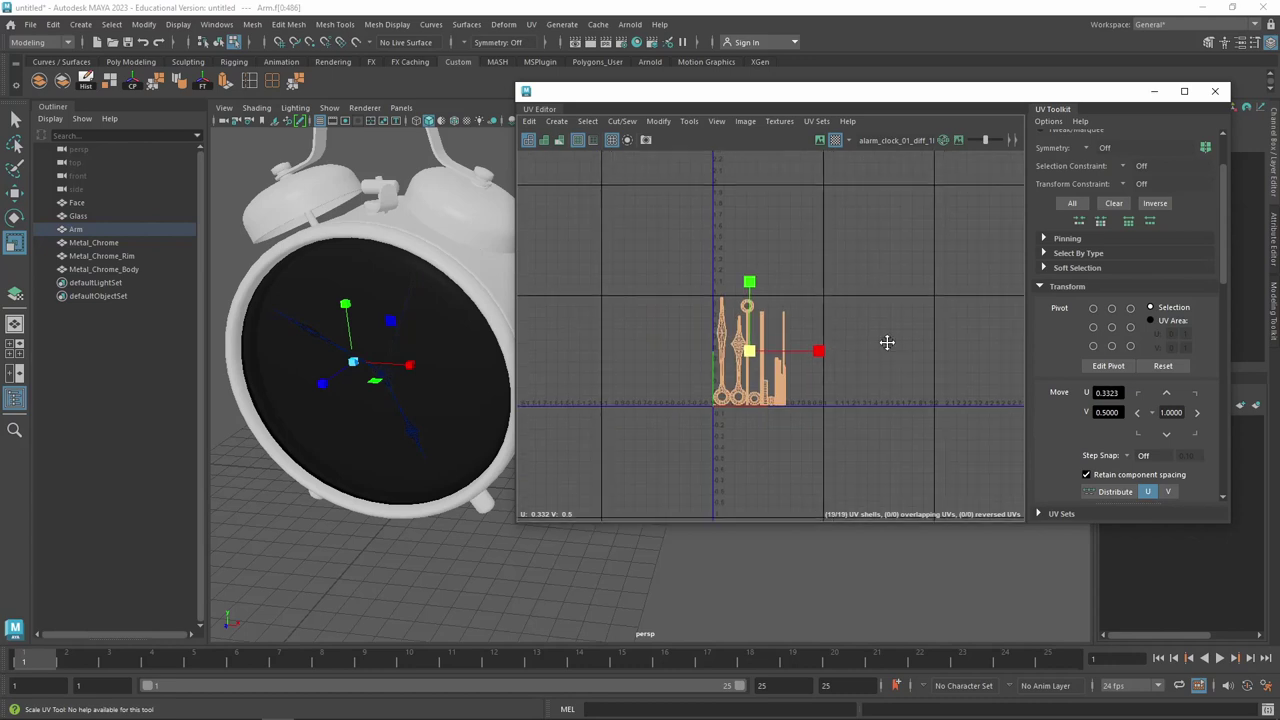
pyautogui.click(1196, 412)
pyautogui.click(1196, 412)
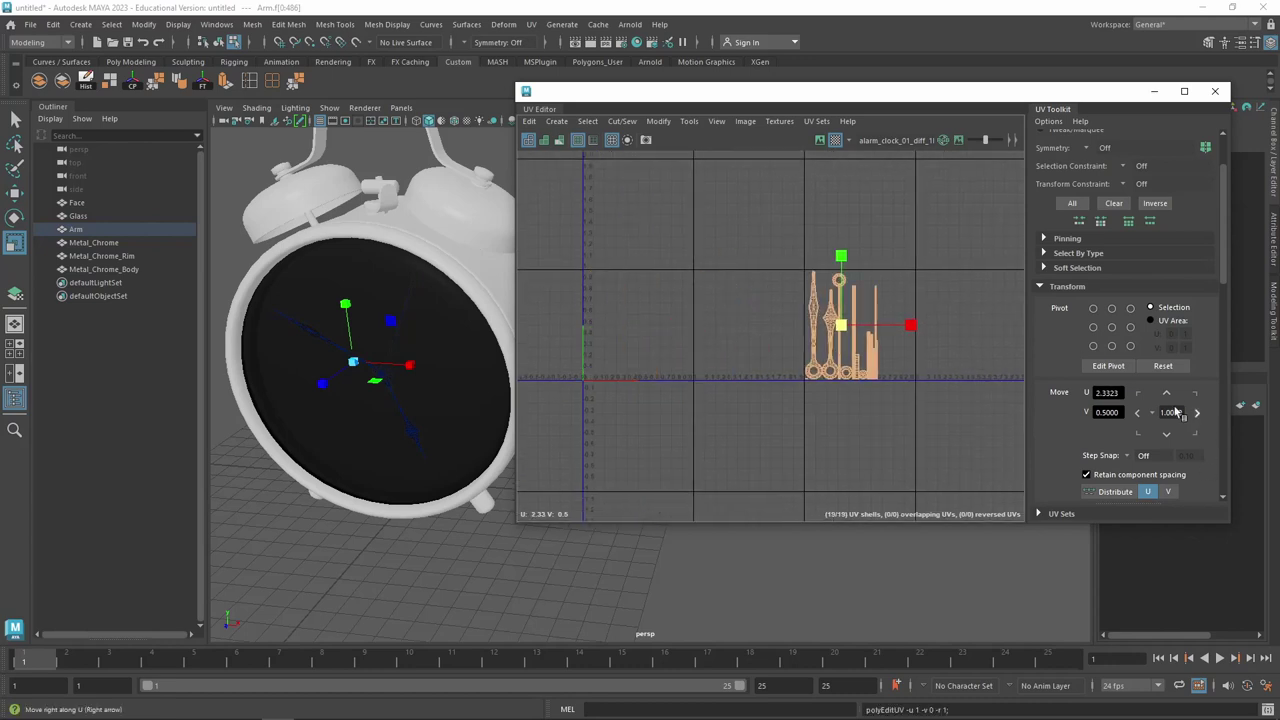
# Select the Glass UV shell and shift it three tiles right
pyautogui.click(100, 216)
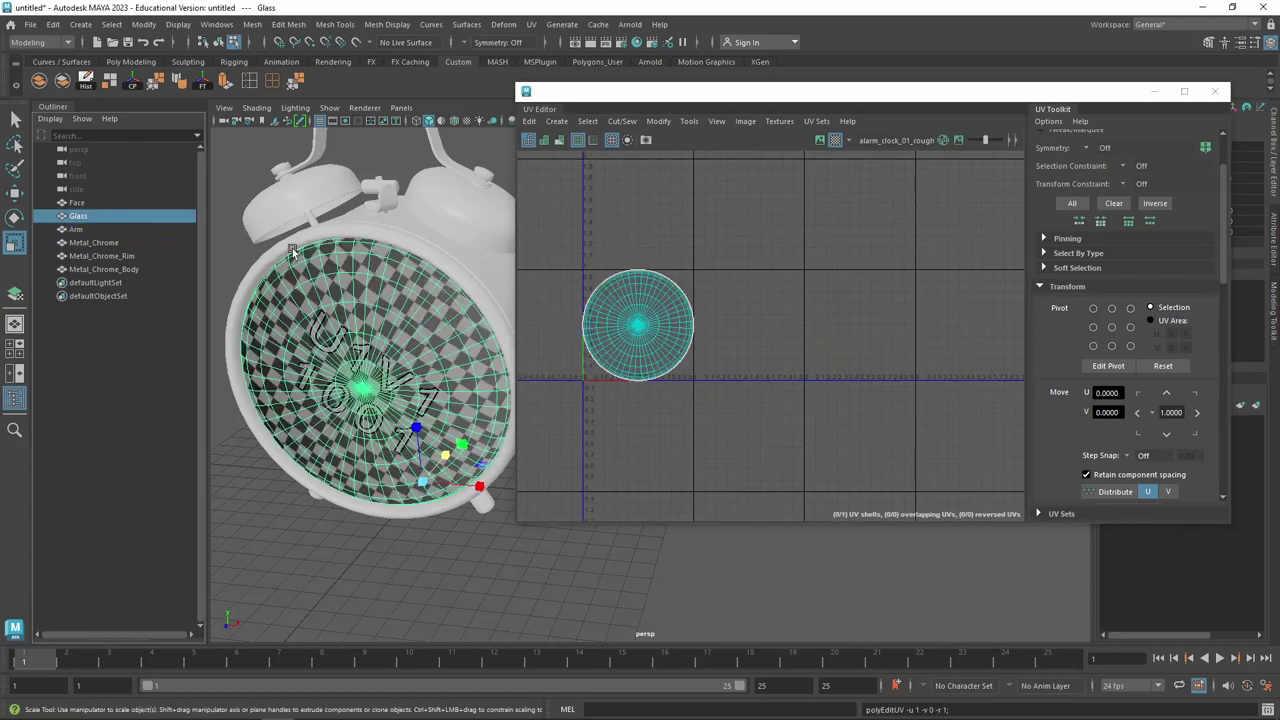
pyautogui.moveTo(636, 301); pyautogui.dragTo(603, 289, button='right')
pyautogui.click(641, 310)
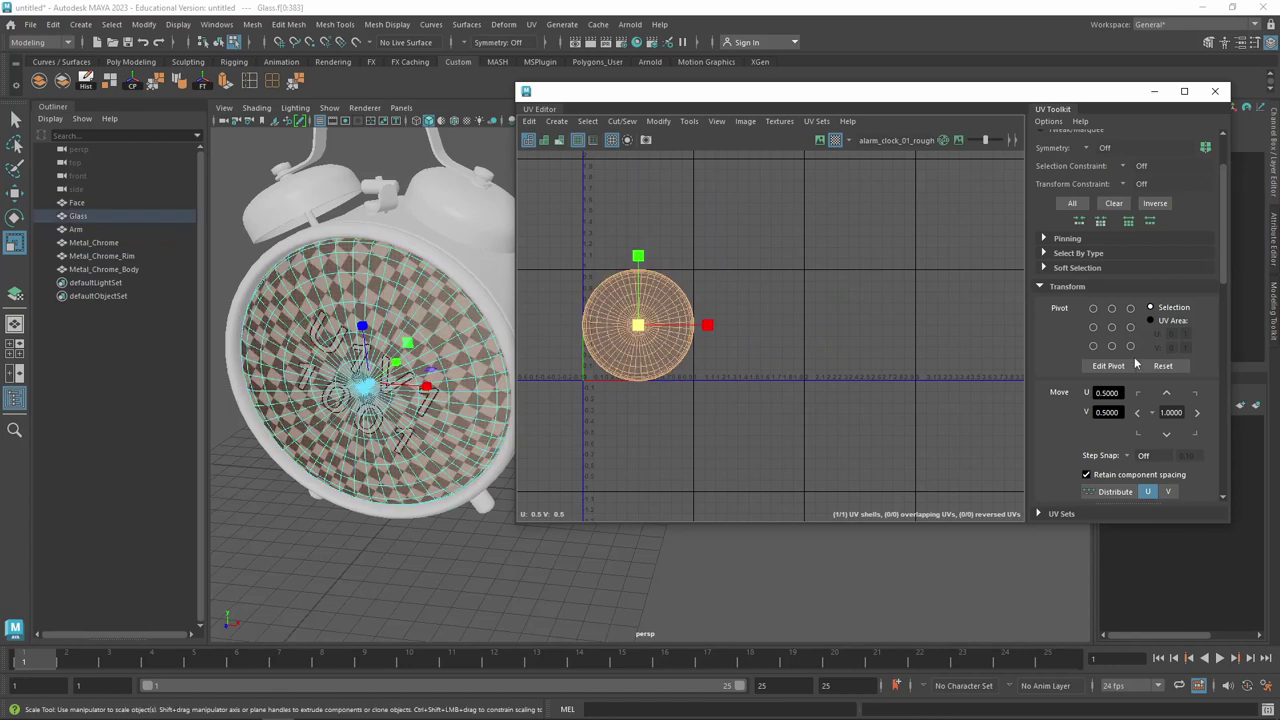
pyautogui.click(1198, 413)
pyautogui.click(1198, 413)
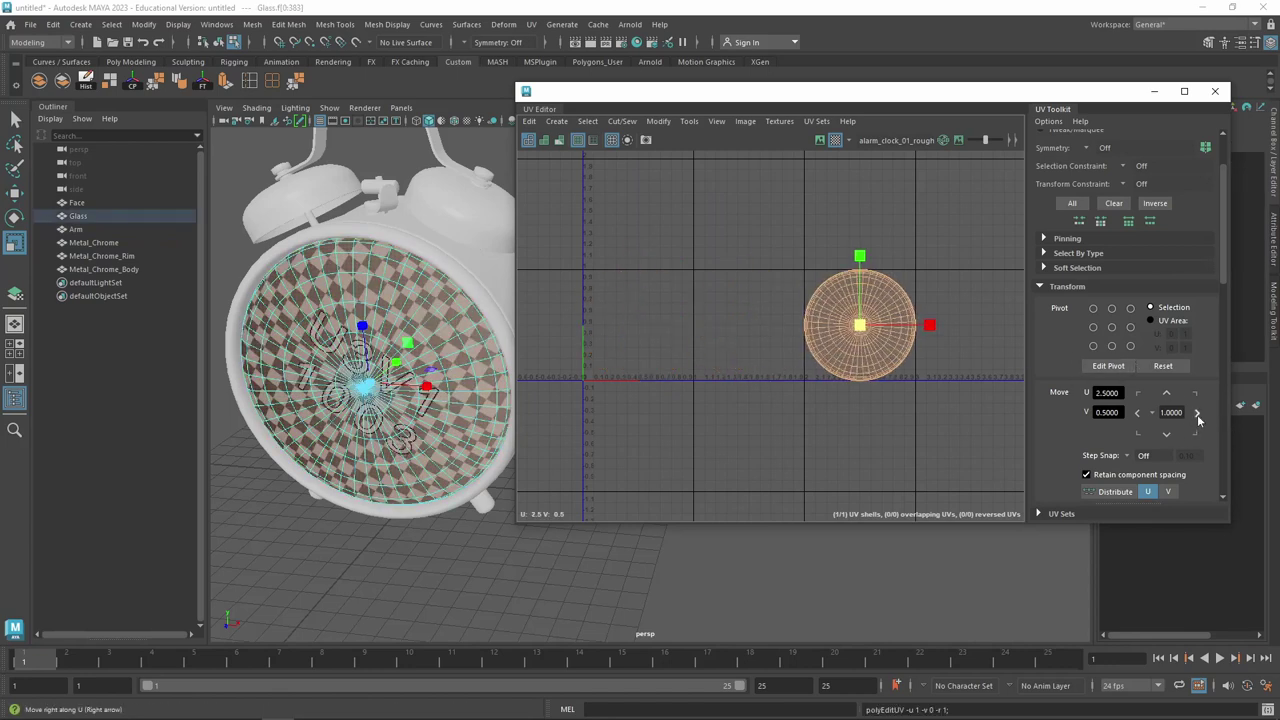
pyautogui.click(1197, 413)
pyautogui.click(980, 345)
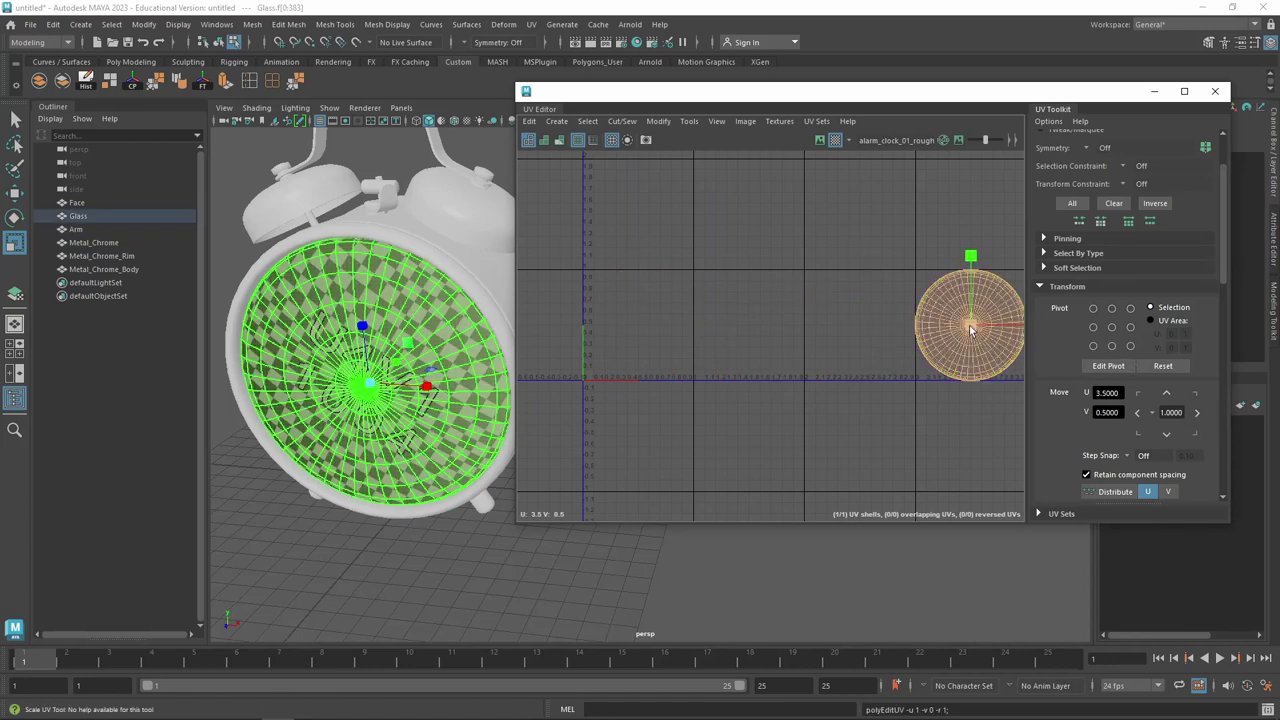
# Move all Face UV shells one tile up and one right, then select Metal_Chrome_Body through Face
pyautogui.click(110, 204)
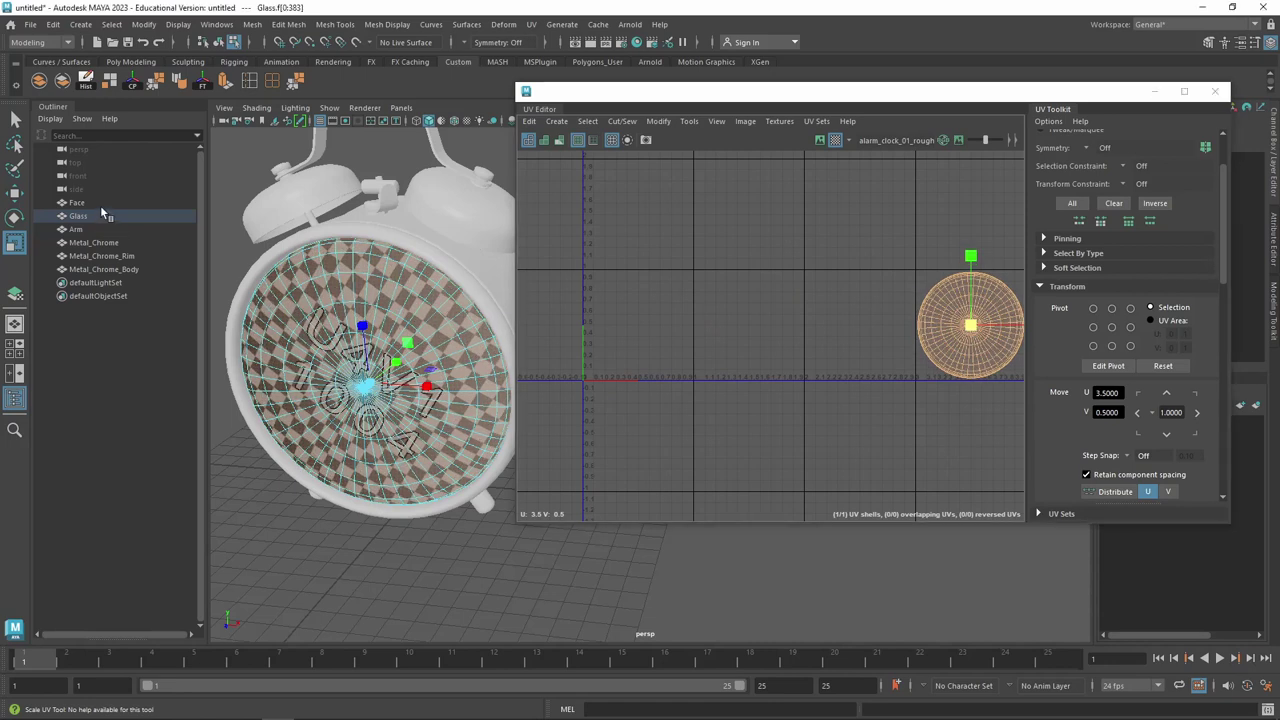
pyautogui.click(609, 413)
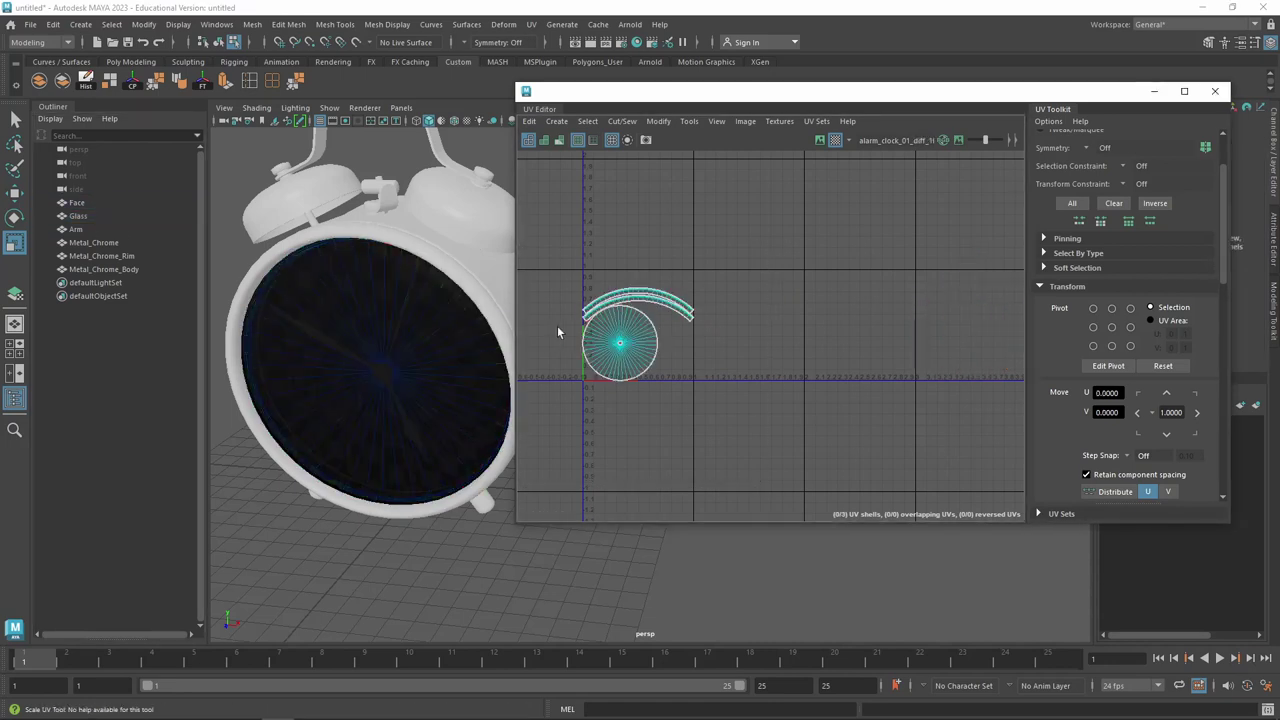
pyautogui.moveTo(614, 329); pyautogui.dragTo(737, 257, button='right')
pyautogui.moveTo(737, 257); pyautogui.dragTo(570, 395)
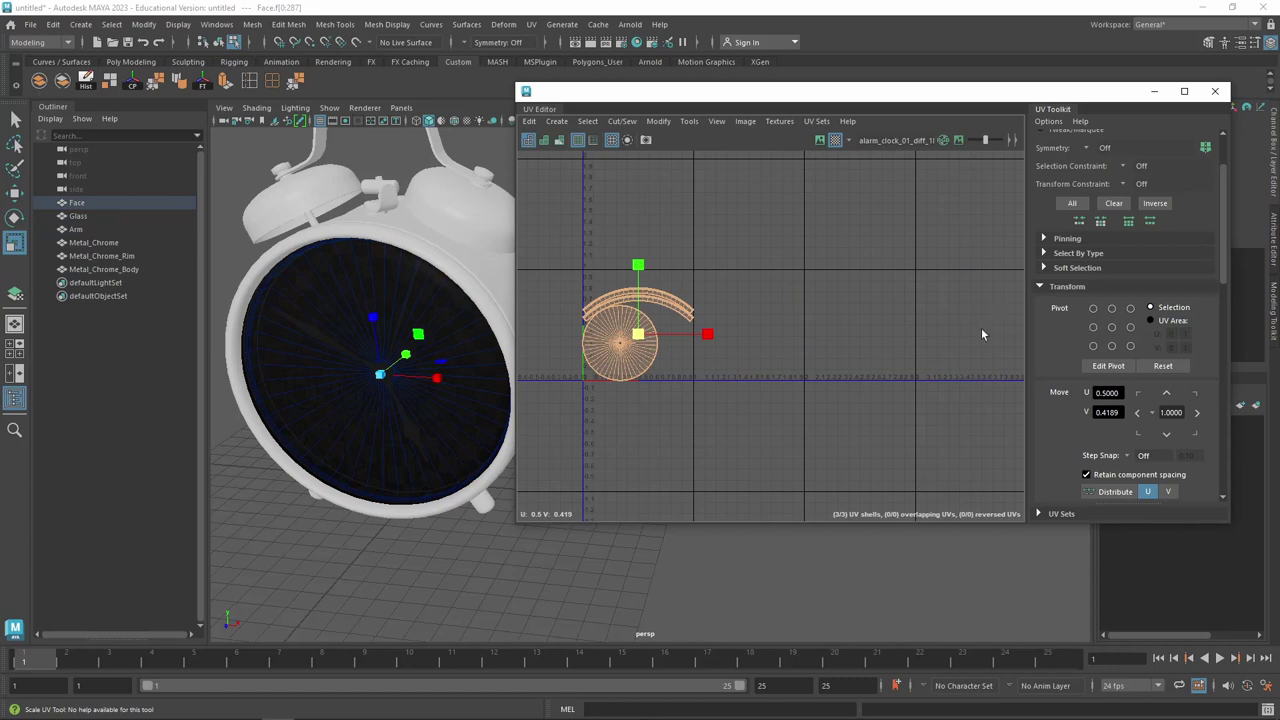
pyautogui.click(1168, 394)
pyautogui.click(1199, 420)
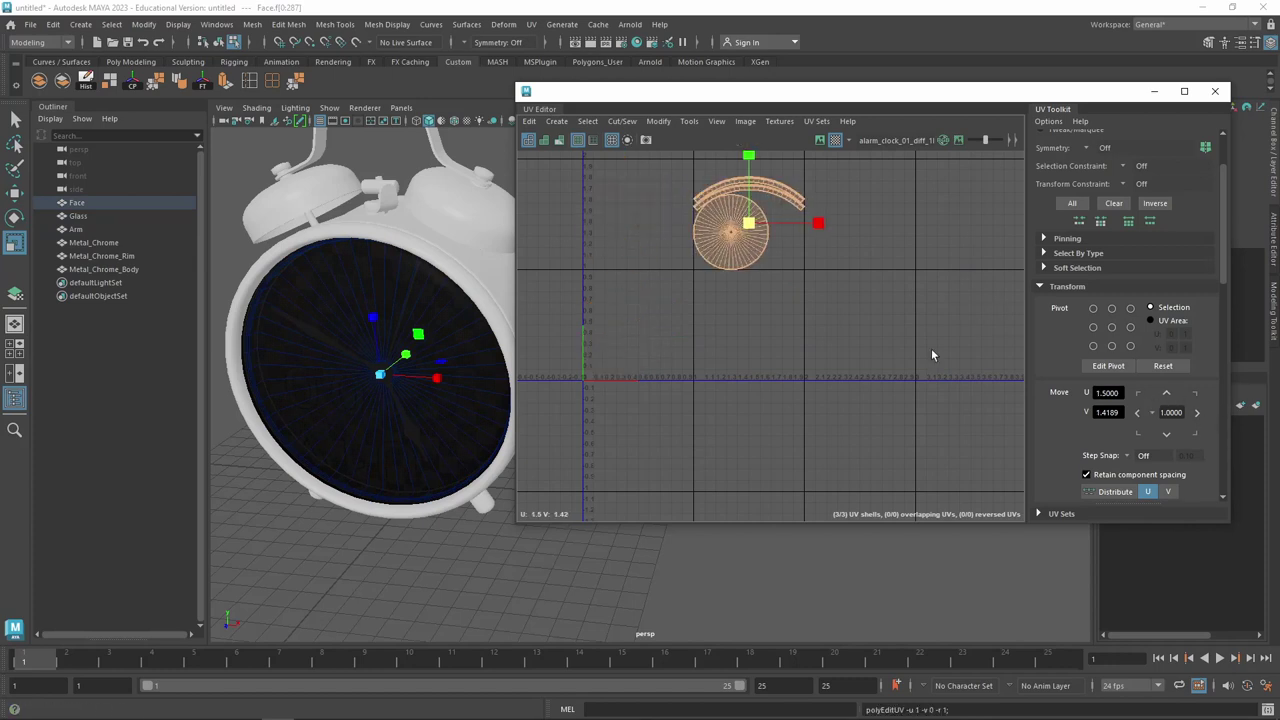
pyautogui.click(116, 270)
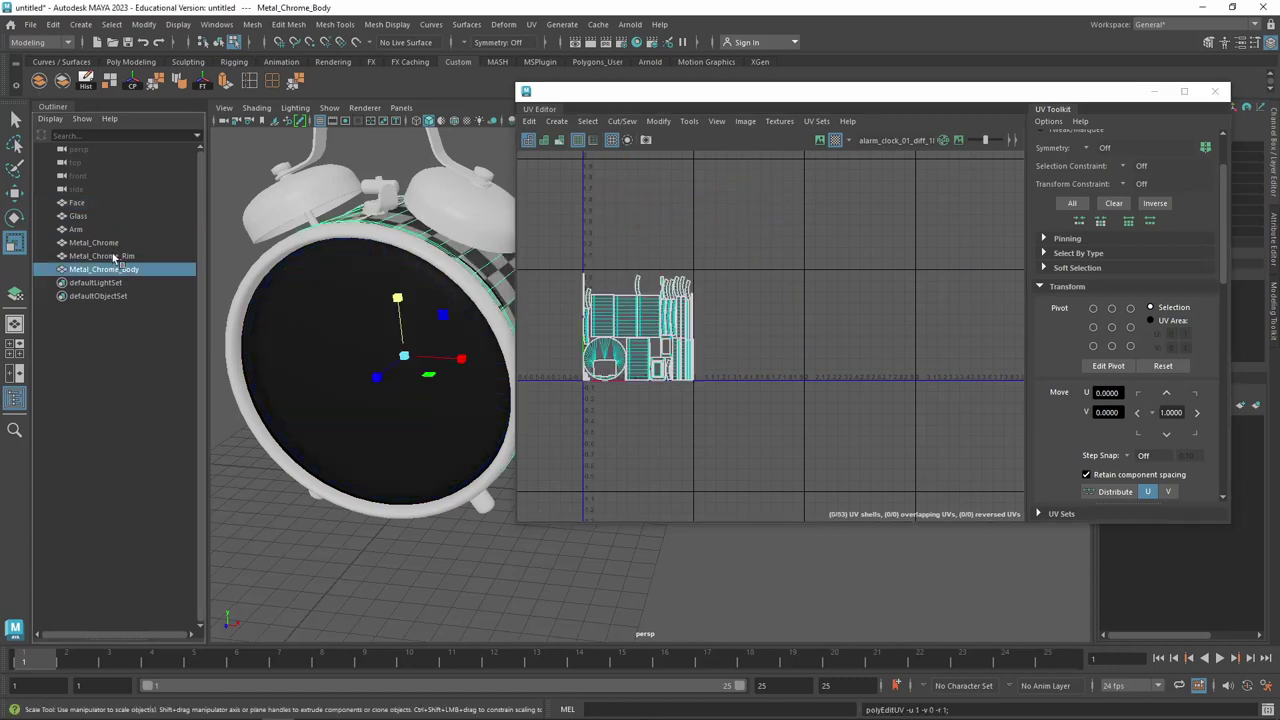
pyautogui.keyDown('shift'); pyautogui.click(95, 205); pyautogui.keyUp('shift')
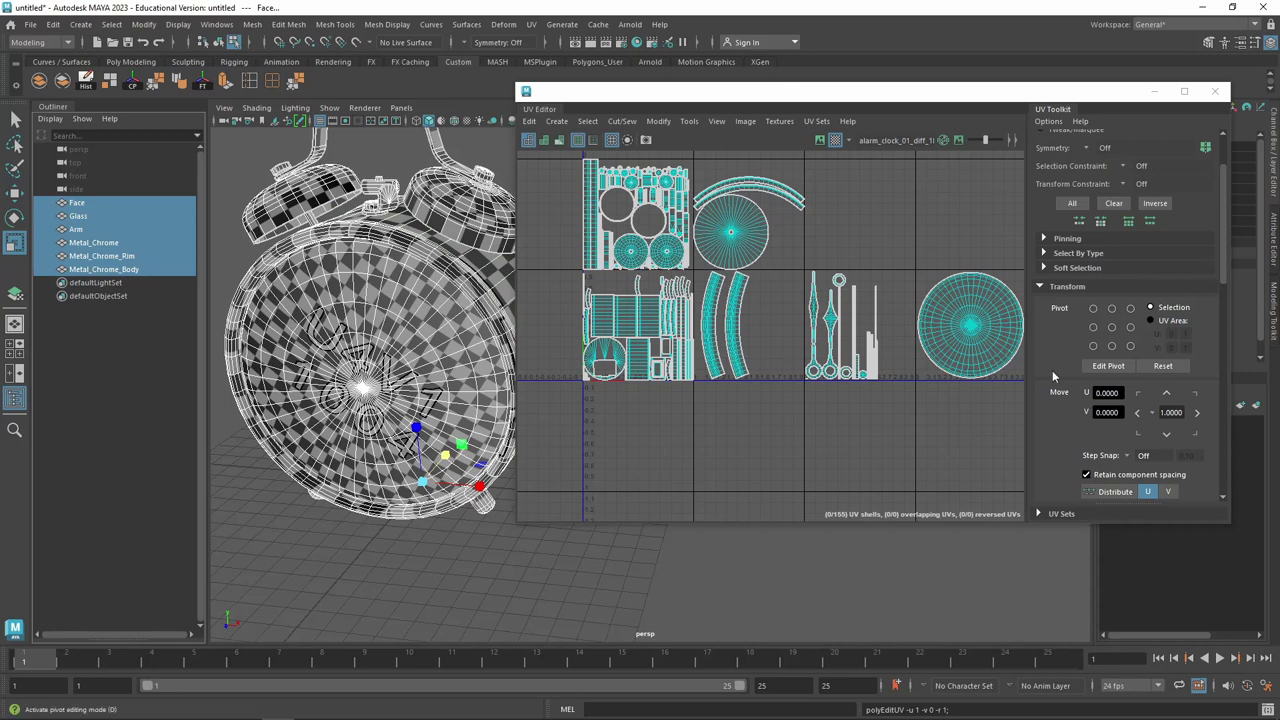
pyautogui.moveTo(797, 277)
pyautogui.keyDown('alt'); pyautogui.mouseDown(button='middle')
pyautogui.moveTo(769, 417)
pyautogui.moveTo(966, 380)
pyautogui.moveTo(694, 423)
pyautogui.moveTo(947, 368)
pyautogui.moveTo(868, 394)
pyautogui.mouseUp(button='middle'); pyautogui.keyUp('alt')
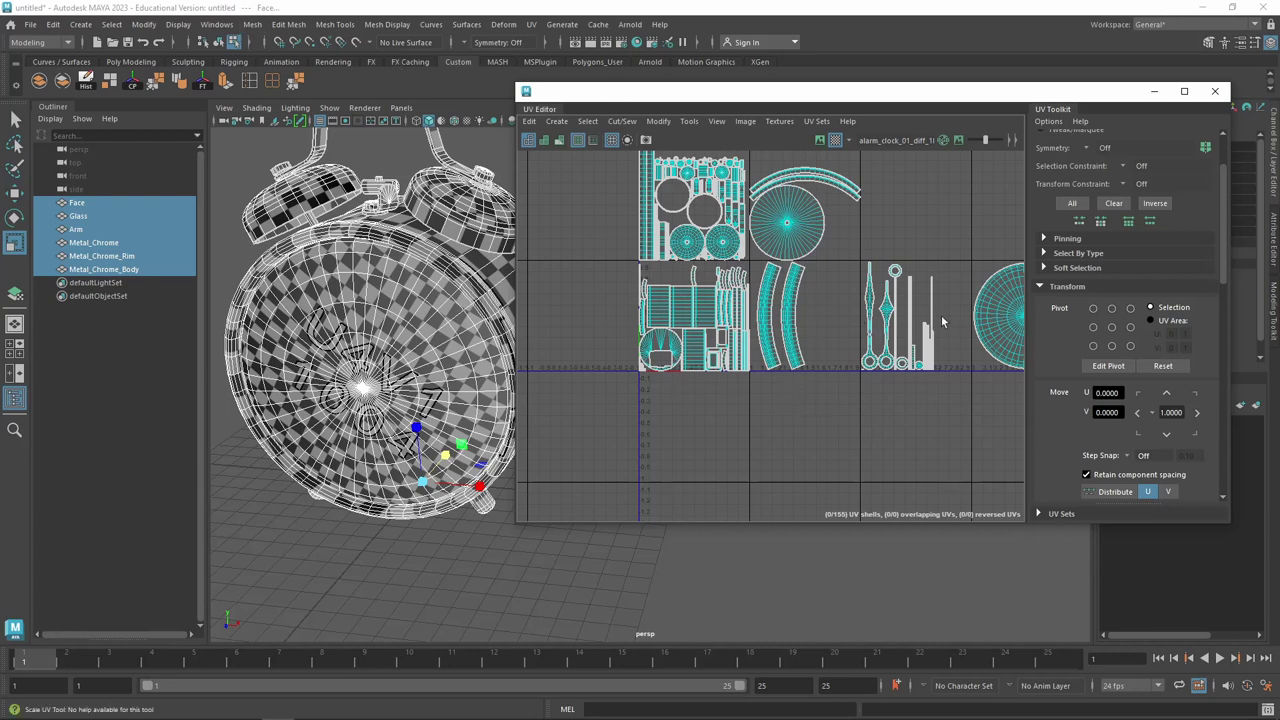
pyautogui.scroll(3, 836, 314)
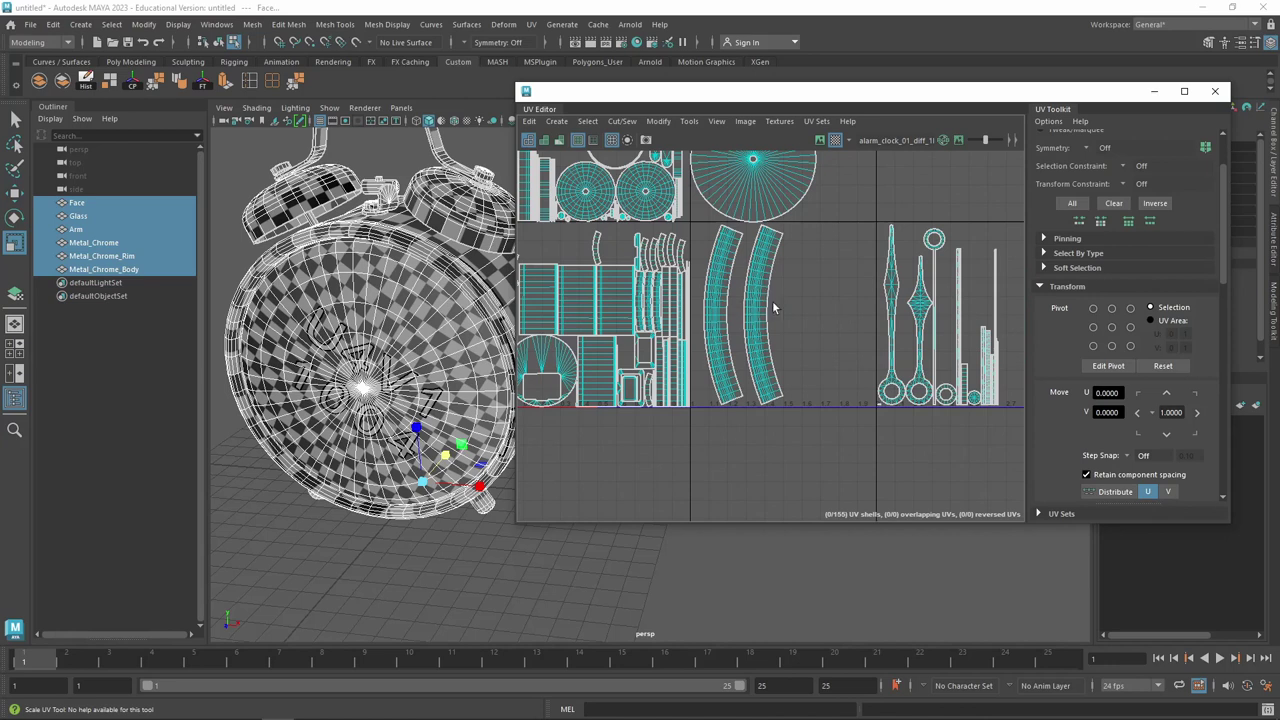
pyautogui.moveTo(766, 272); pyautogui.dragTo(786, 269, button='right')
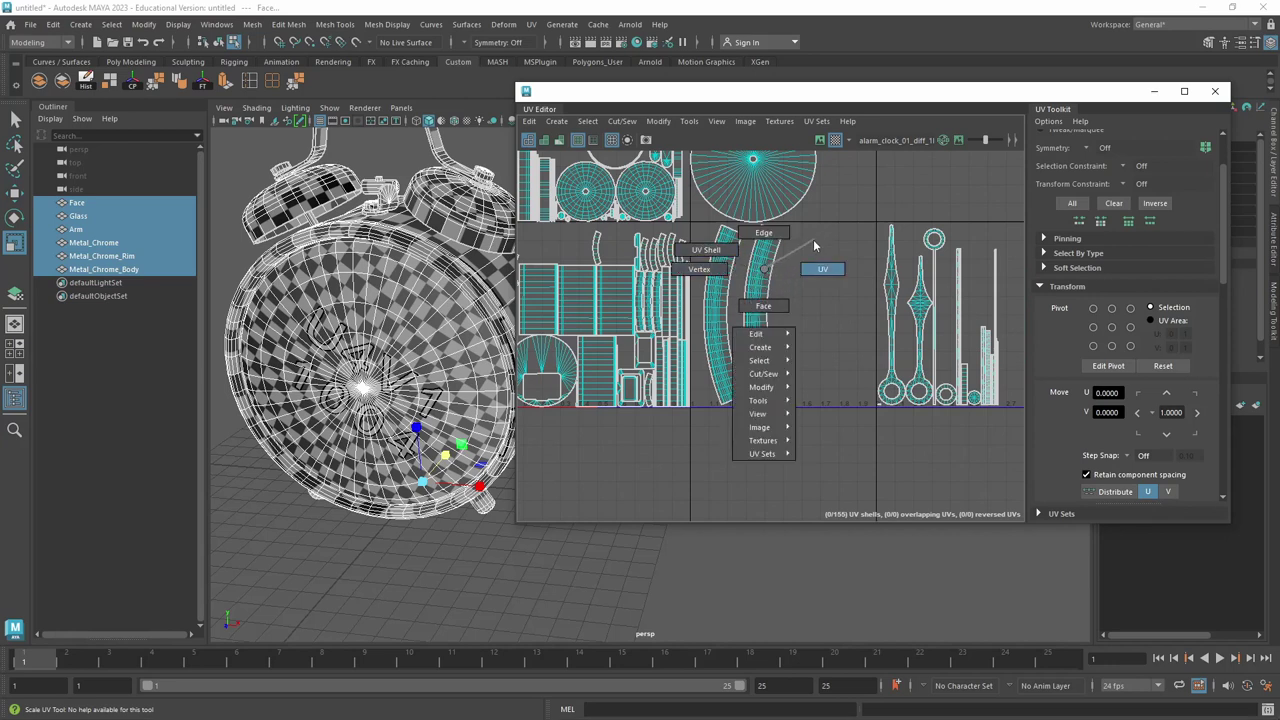
pyautogui.moveTo(814, 245); pyautogui.dragTo(814, 245, button='right')
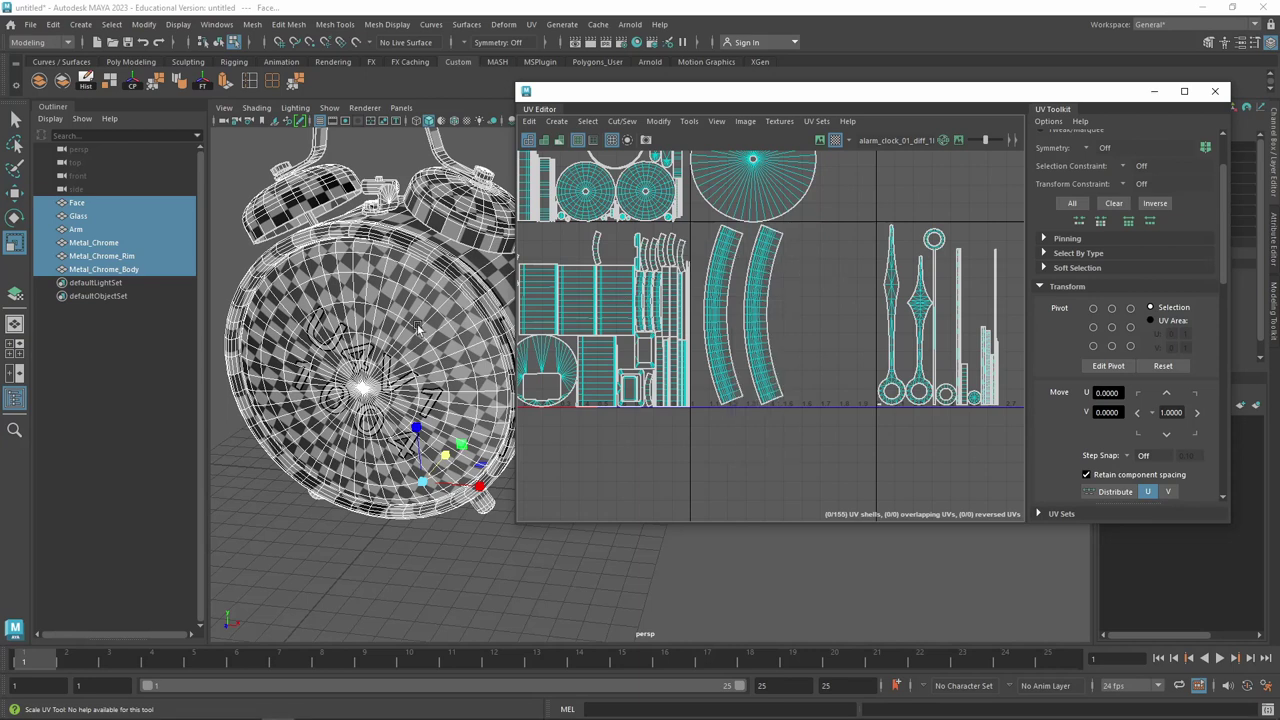
pyautogui.keyDown('alt'); pyautogui.moveTo(418, 327); pyautogui.dragTo(408, 340); pyautogui.keyUp('alt')
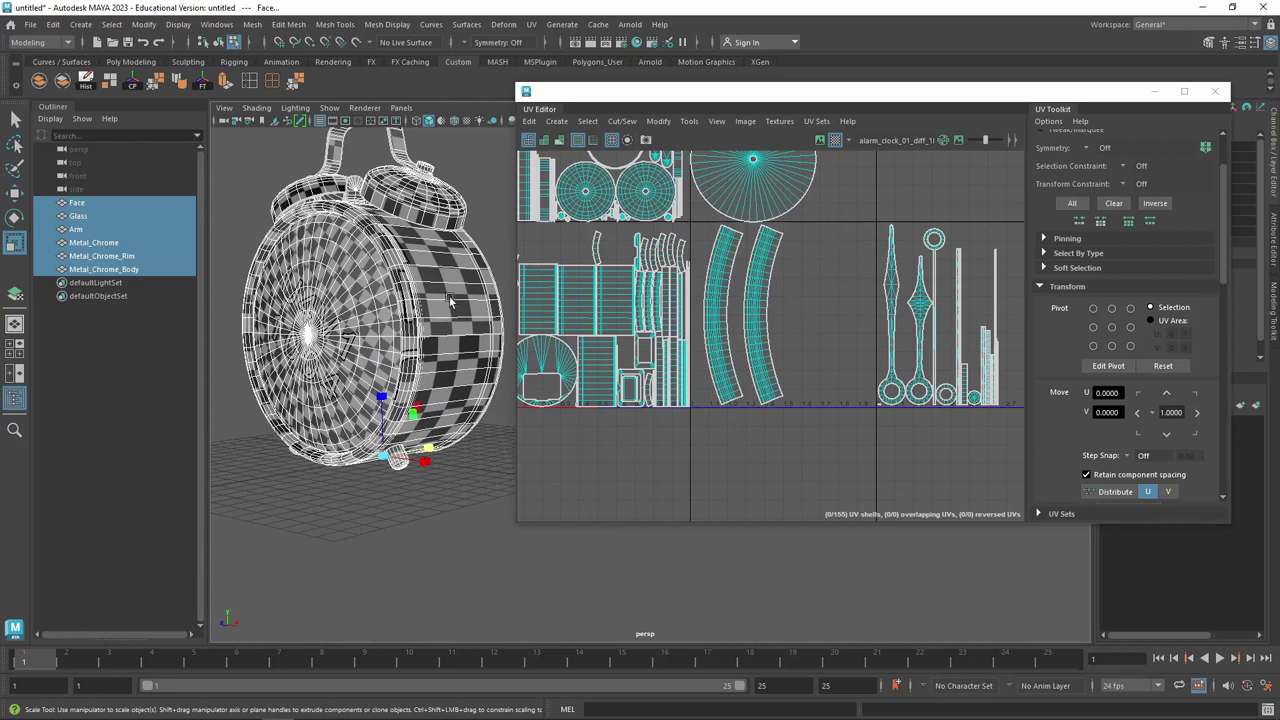
pyautogui.scroll(3, 795, 238)
pyautogui.scroll(3, 480, 400)
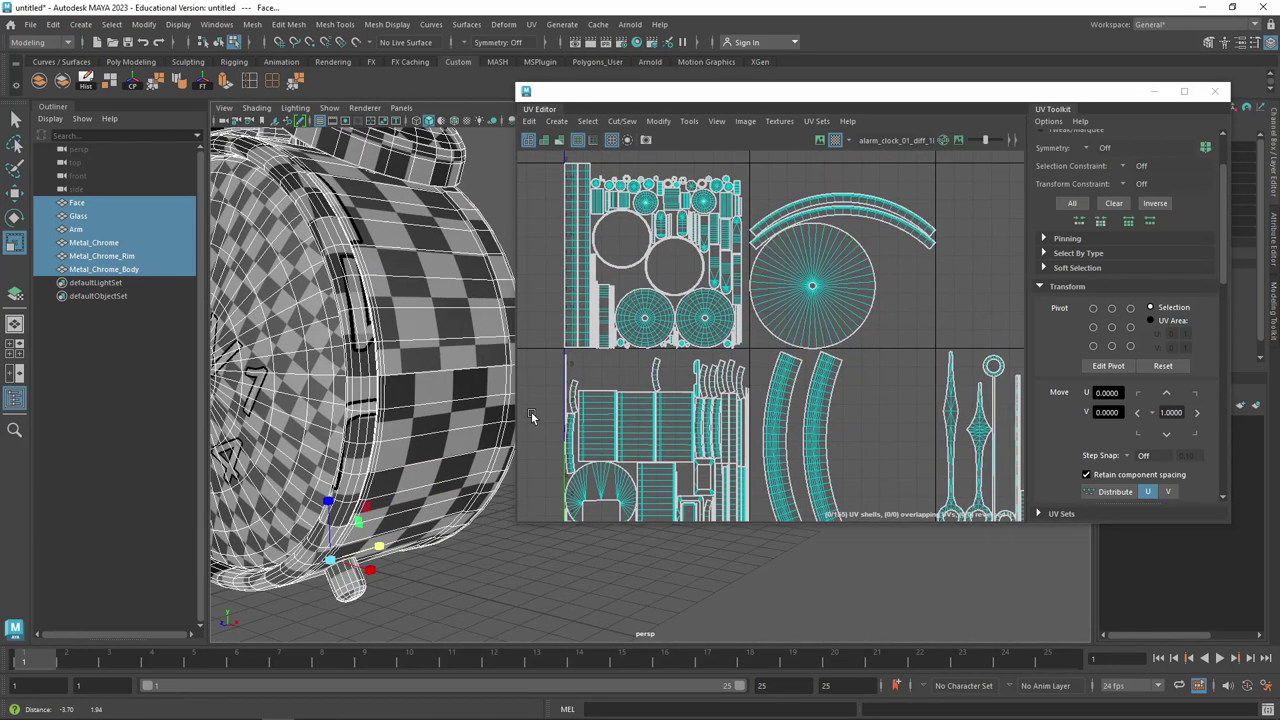
pyautogui.keyDown('alt'); pyautogui.moveTo(531, 416); pyautogui.dragTo(600, 400); pyautogui.keyUp('alt')
pyautogui.moveTo(810, 272); pyautogui.dragTo(765, 252, button='right')
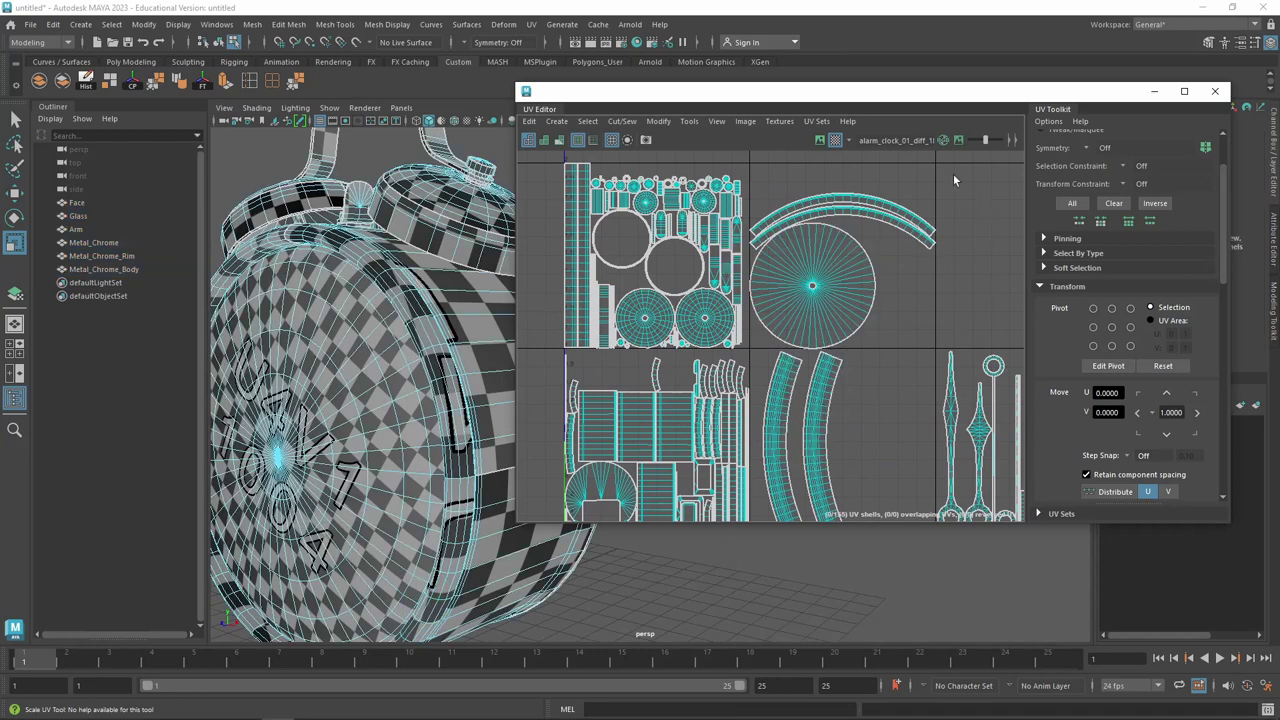
pyautogui.moveTo(953, 173); pyautogui.dragTo(762, 350)
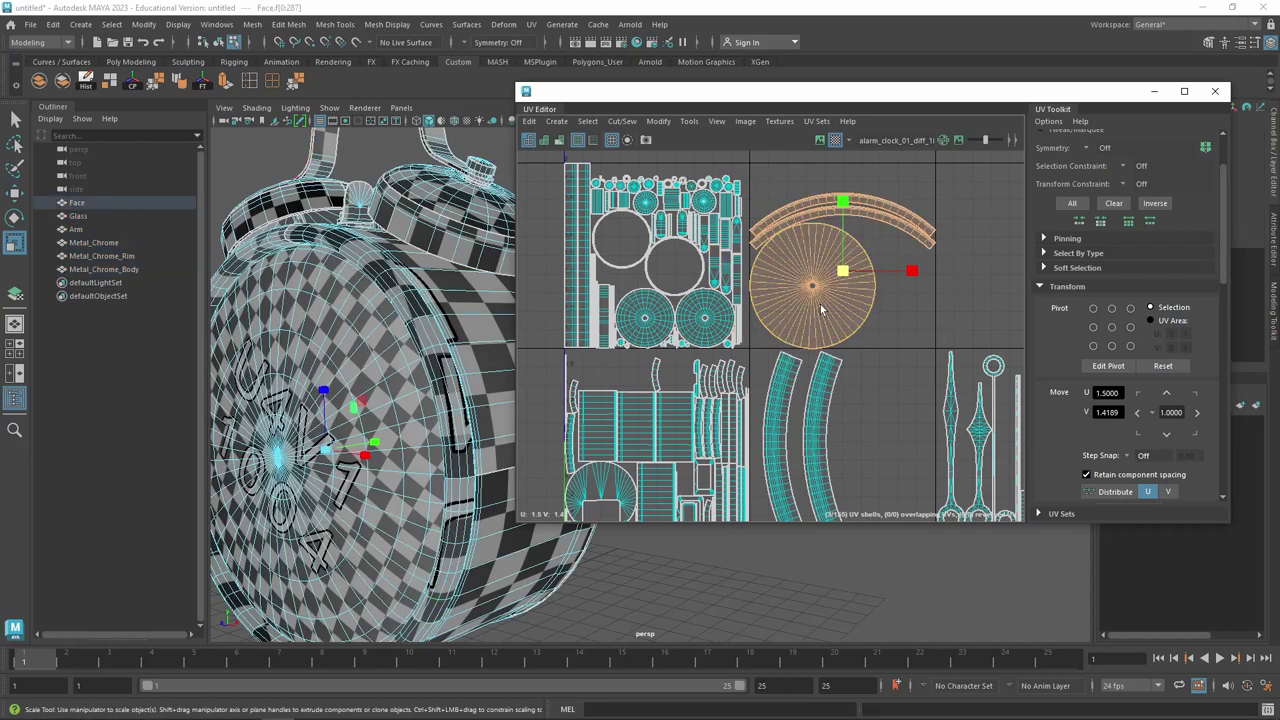
pyautogui.keyDown('alt'); pyautogui.moveTo(473, 375); pyautogui.dragTo(336, 255); pyautogui.keyUp('alt')
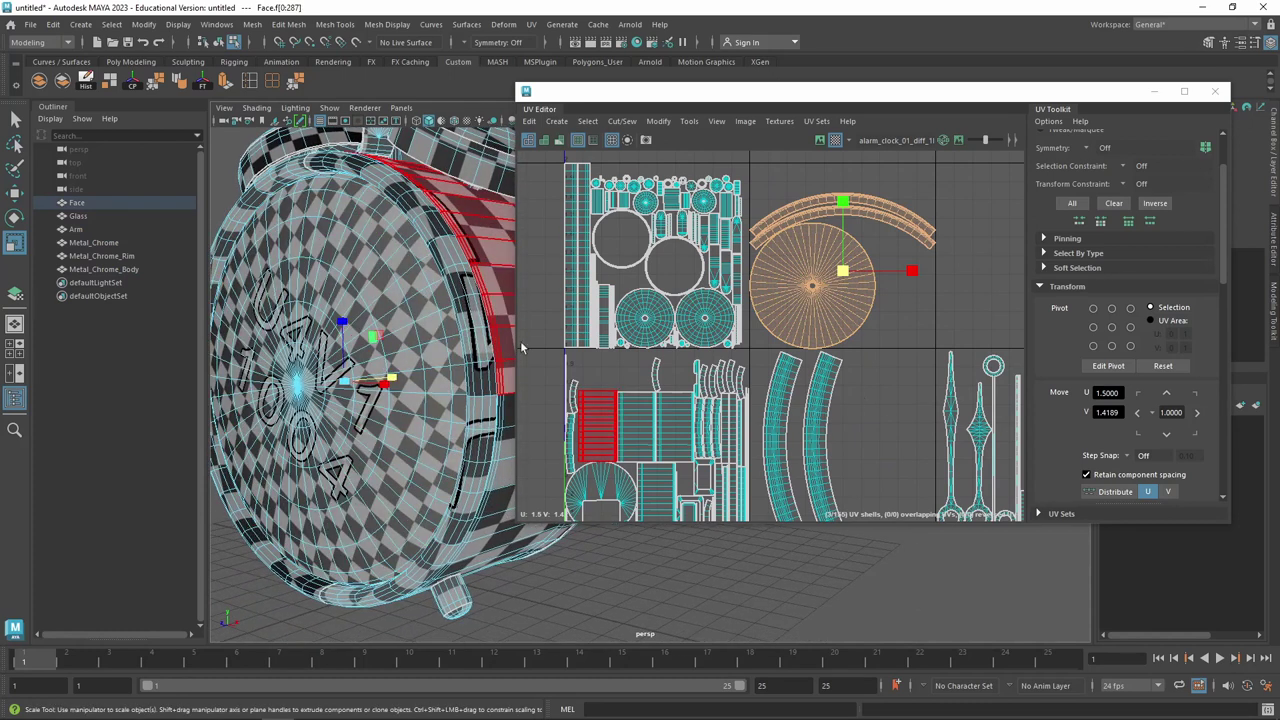
# Hide the Glass with Ctrl+H and select the Face through Metal_Chrome_Body meshes
pyautogui.click(89, 215)
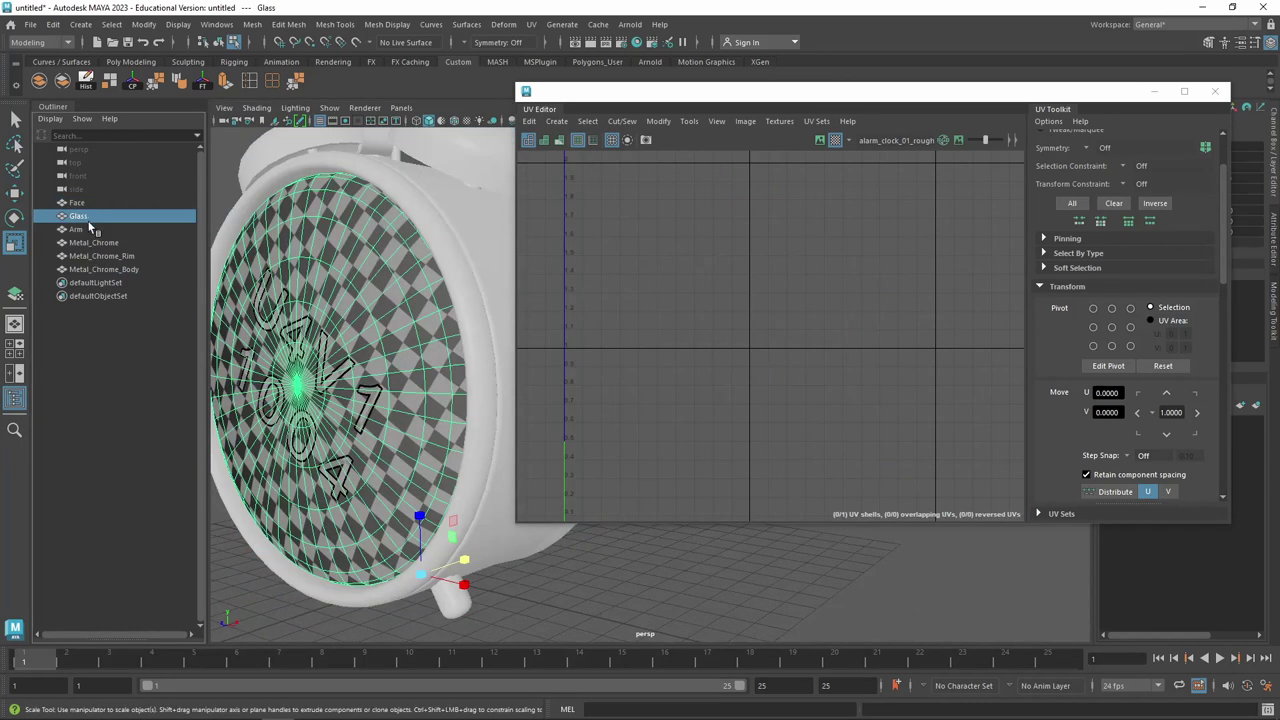
pyautogui.hotkey('ctrl', 'h')
pyautogui.click(90, 203)
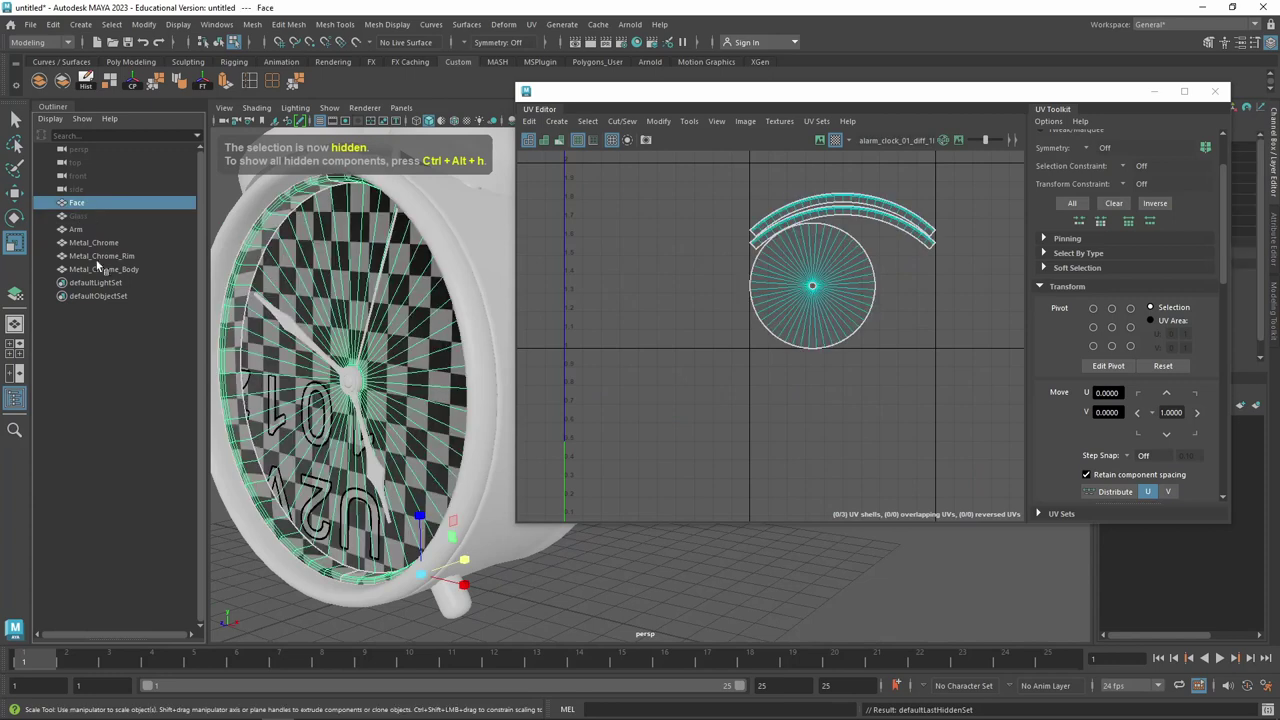
pyautogui.keyDown('shift'); pyautogui.click(104, 270); pyautogui.keyUp('shift')
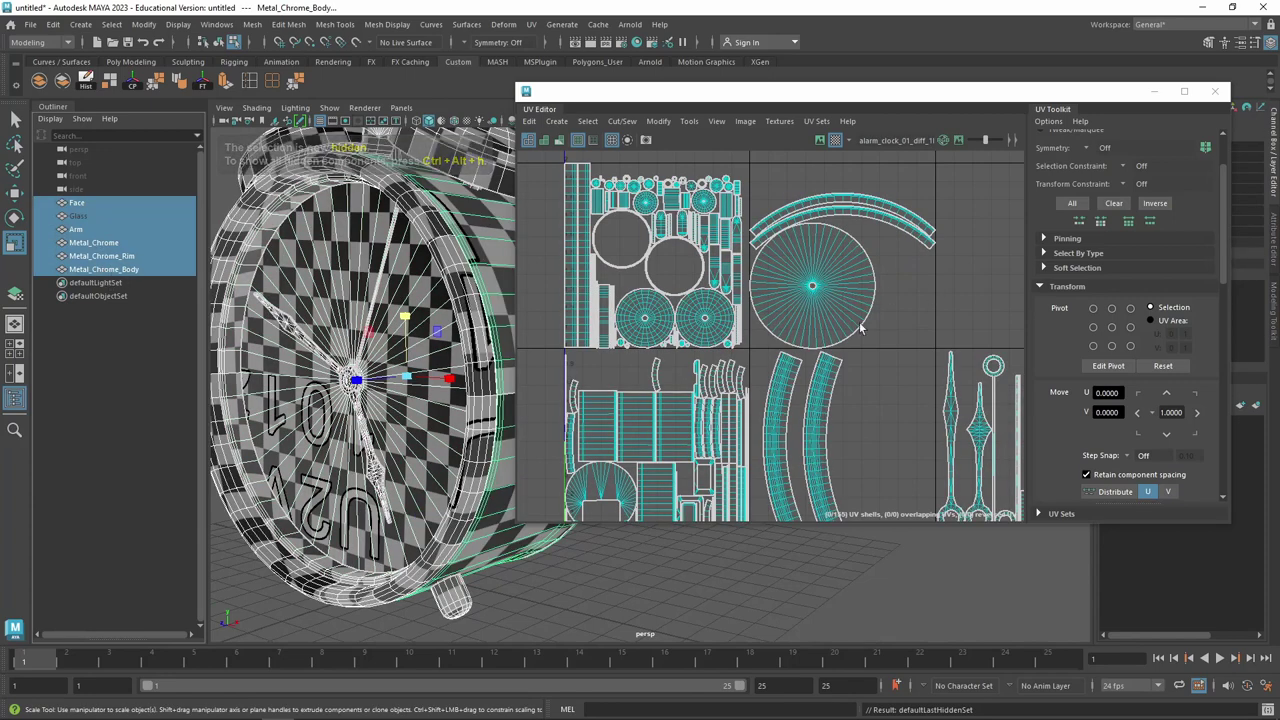
# Scale the round clock-face UV shell down around its centre
pyautogui.moveTo(852, 302); pyautogui.dragTo(790, 282, button='right')
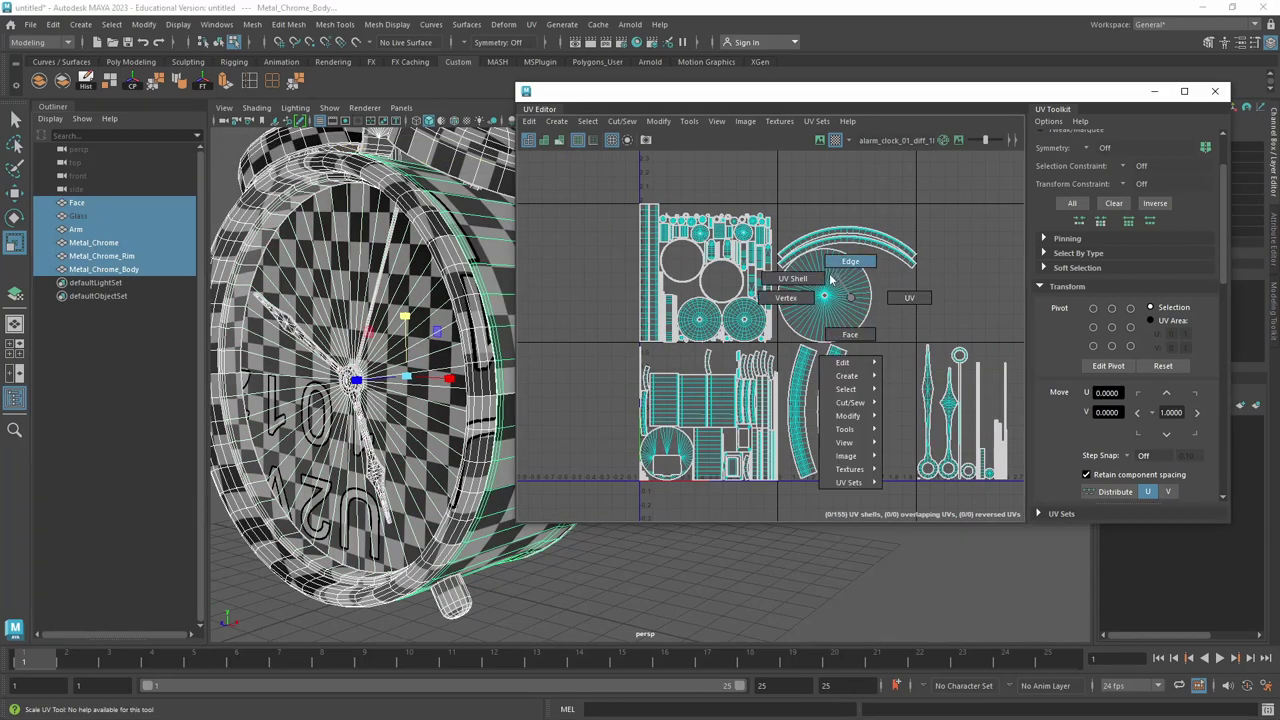
pyautogui.keyDown('alt'); pyautogui.moveTo(500, 290); pyautogui.dragTo(584, 280); pyautogui.keyUp('alt')
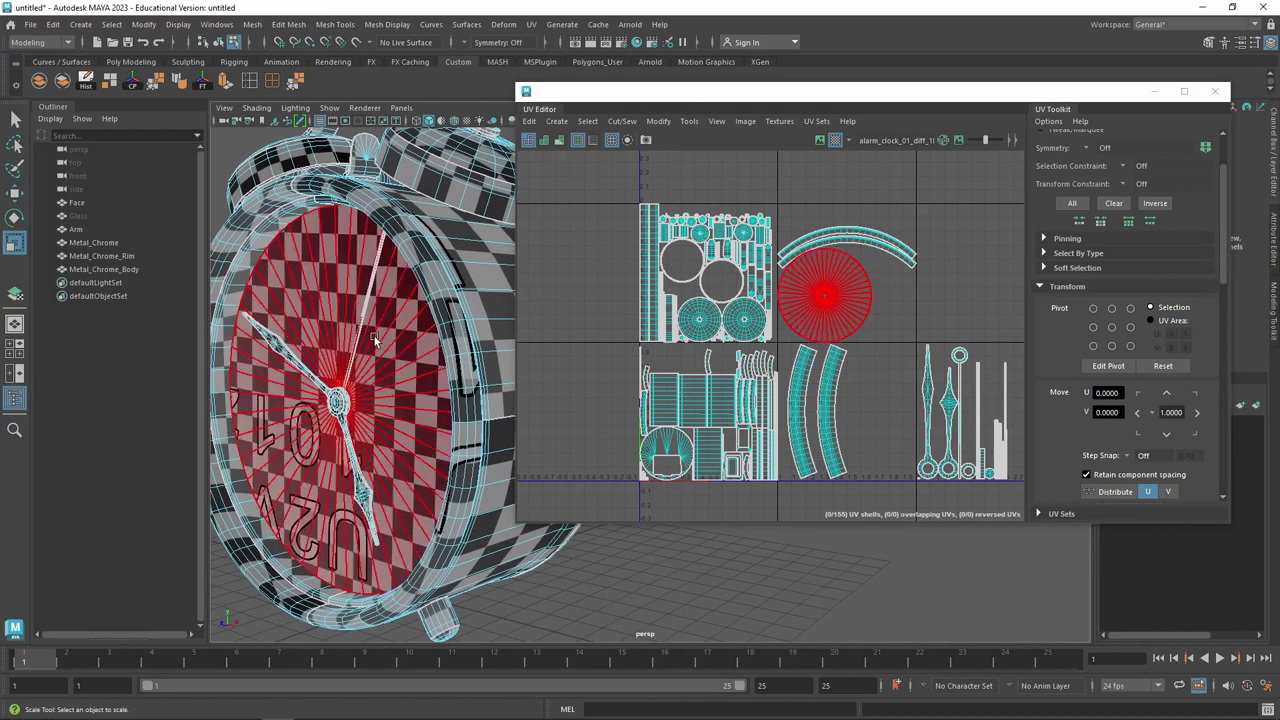
pyautogui.click(848, 290)
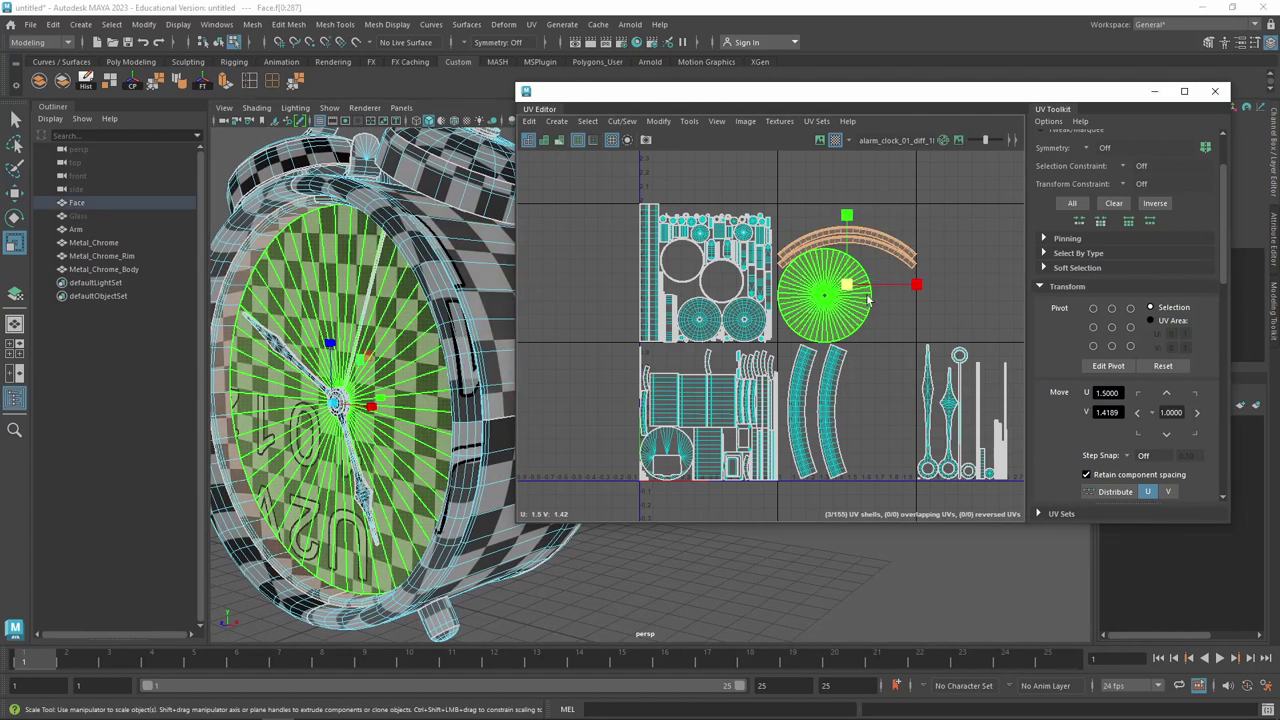
pyautogui.moveTo(852, 288); pyautogui.dragTo(826, 299)
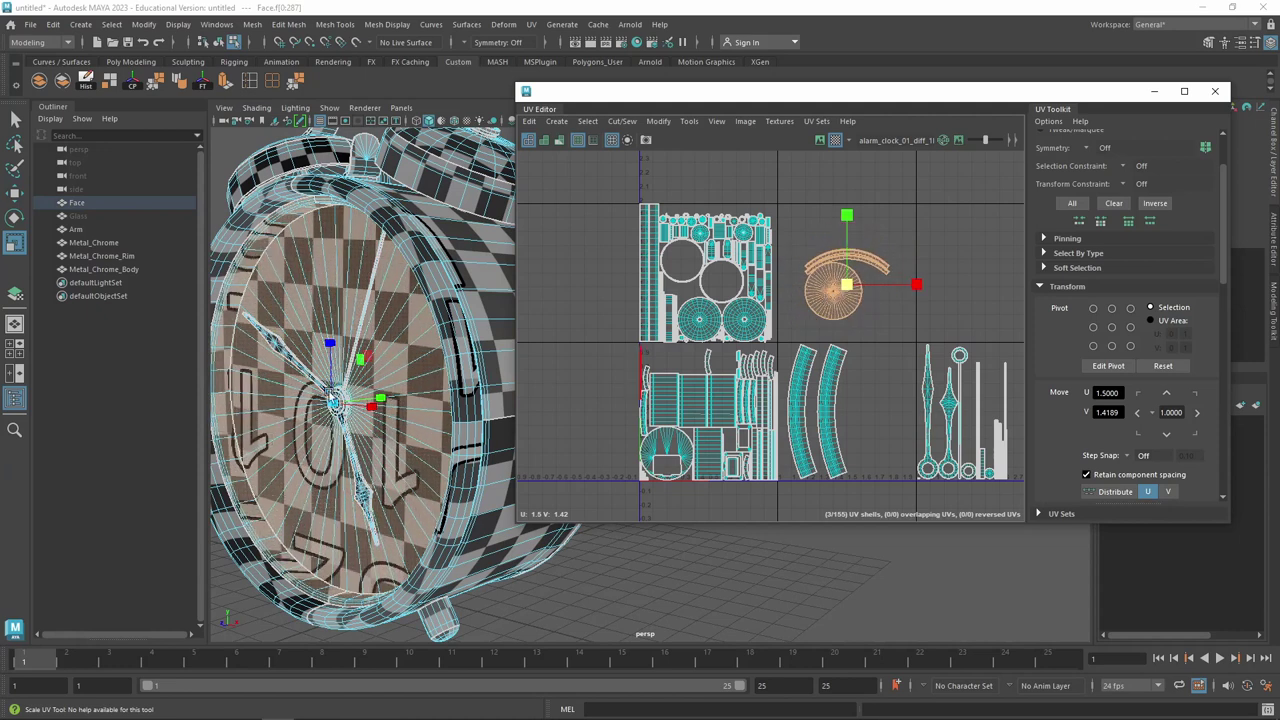
# Select the clock rim faces from a higher view, then undo the selection
pyautogui.moveTo(351, 353)
pyautogui.keyDown('alt'); pyautogui.mouseDown()
pyautogui.moveTo(344, 388)
pyautogui.moveTo(420, 300)
pyautogui.mouseUp(); pyautogui.keyUp('alt')
pyautogui.click(420, 290)
pyautogui.hotkey('ctrl', 'z')
pyautogui.hotkey('ctrl', 'z')
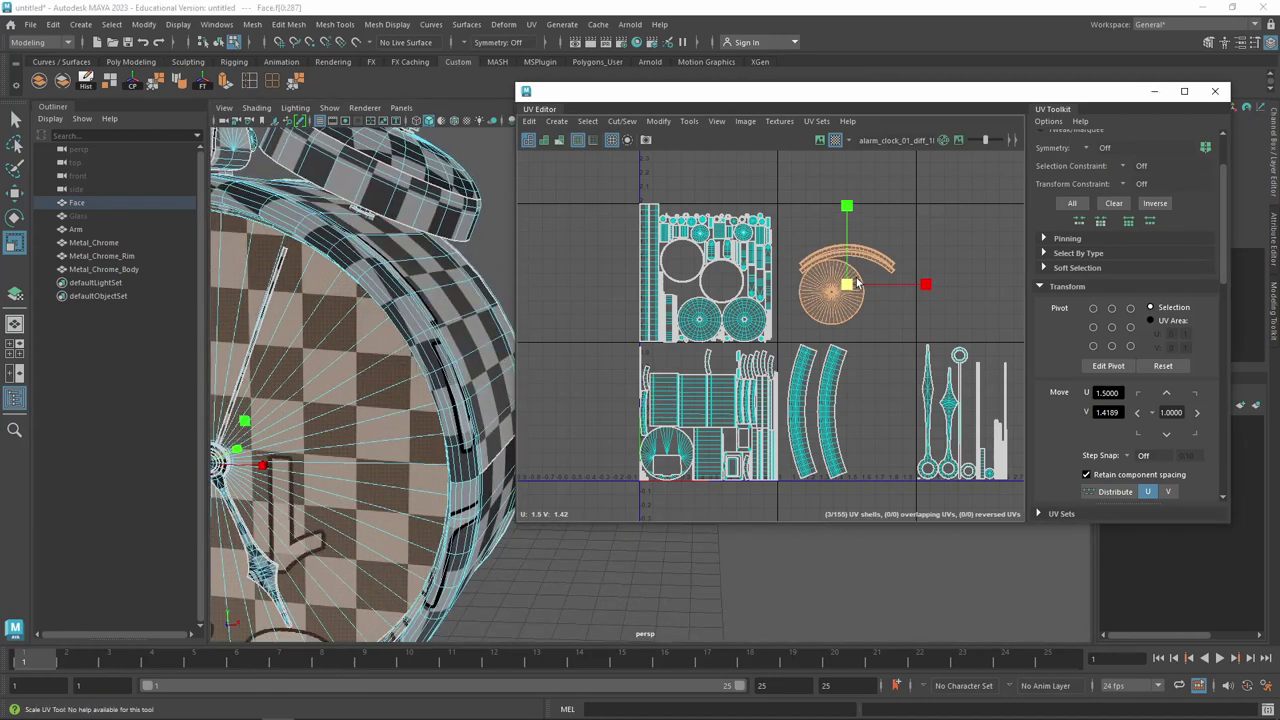
pyautogui.hotkey('ctrl', 'z')
pyautogui.moveTo(443, 270)
pyautogui.keyDown('alt'); pyautogui.mouseDown()
pyautogui.moveTo(411, 300)
pyautogui.moveTo(357, 292)
pyautogui.moveTo(375, 290)
pyautogui.mouseUp(); pyautogui.keyUp('alt')
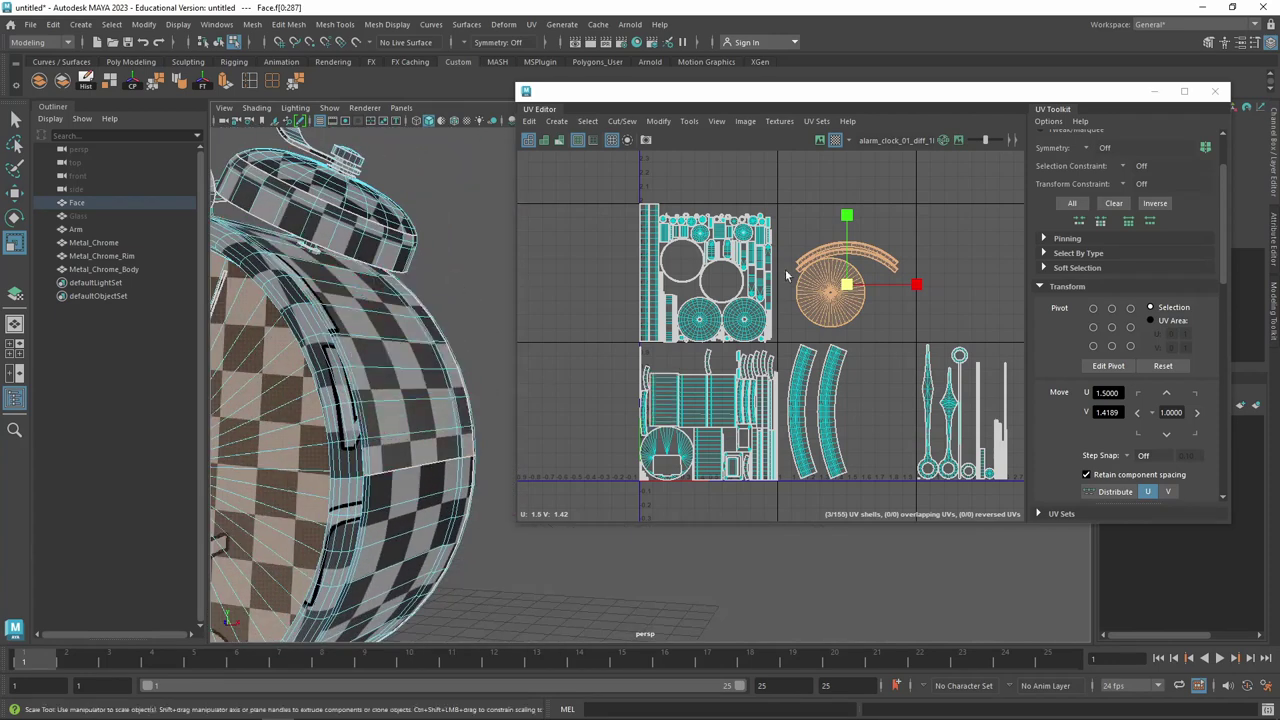
# Select the clock hands' UV shells and scale them down into a small cluster
pyautogui.keyDown('alt'); pyautogui.moveTo(889, 371); pyautogui.dragTo(791, 285, button='middle'); pyautogui.keyUp('alt')
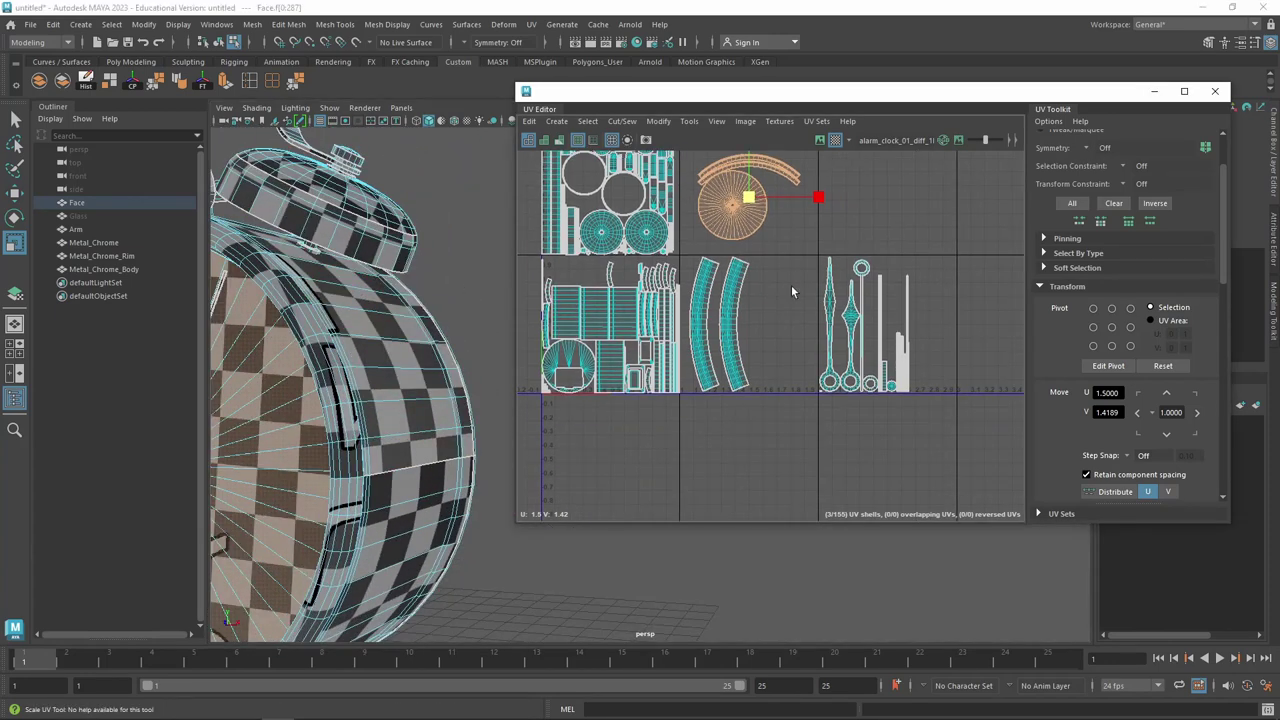
pyautogui.keyDown('alt'); pyautogui.moveTo(348, 338); pyautogui.dragTo(355, 343); pyautogui.keyUp('alt')
pyautogui.click(355, 343)
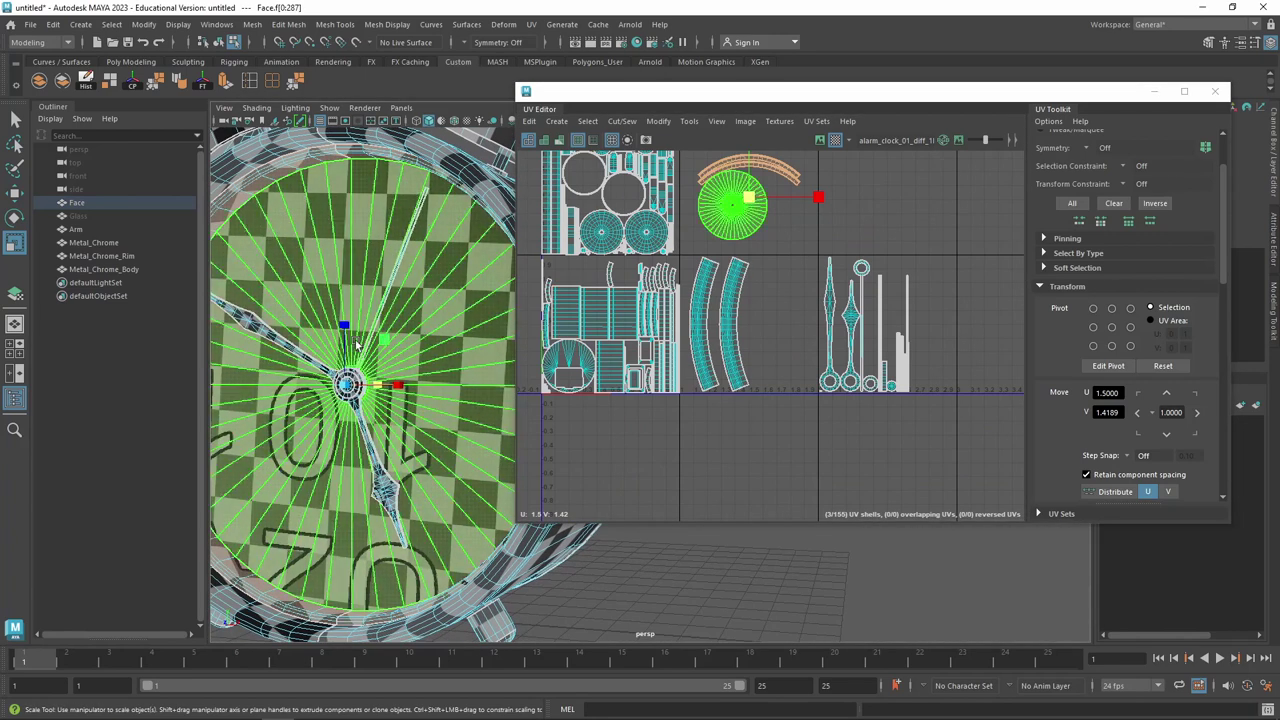
pyautogui.click(850, 320)
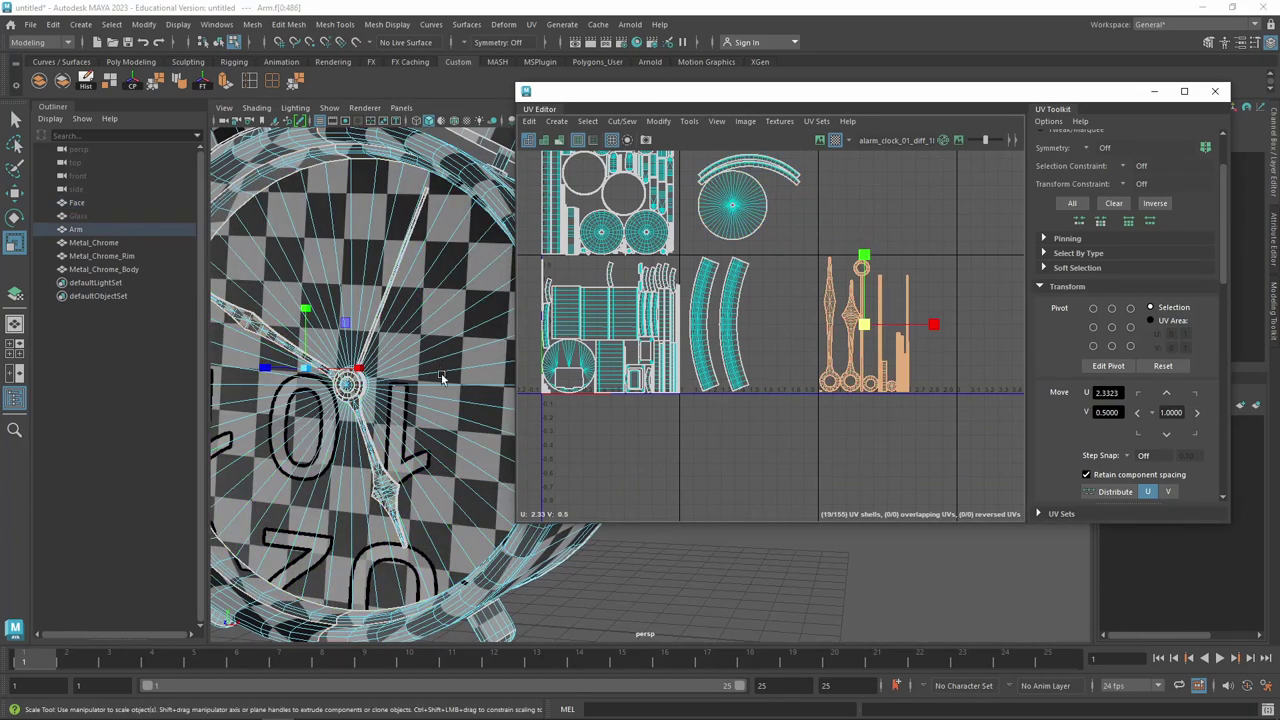
pyautogui.keyDown('alt'); pyautogui.moveTo(436, 446); pyautogui.dragTo(399, 325); pyautogui.keyUp('alt')
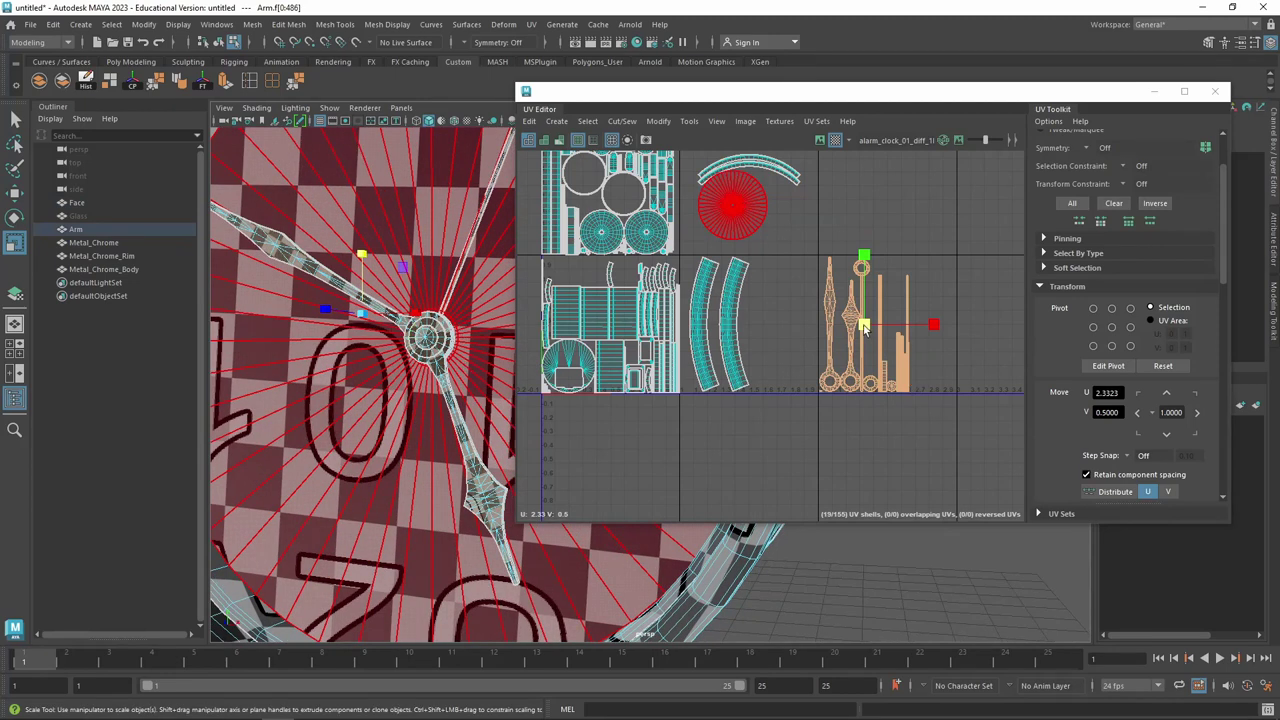
pyautogui.moveTo(865, 328)
pyautogui.mouseDown()
pyautogui.moveTo(906, 320)
pyautogui.moveTo(814, 343)
pyautogui.mouseUp()
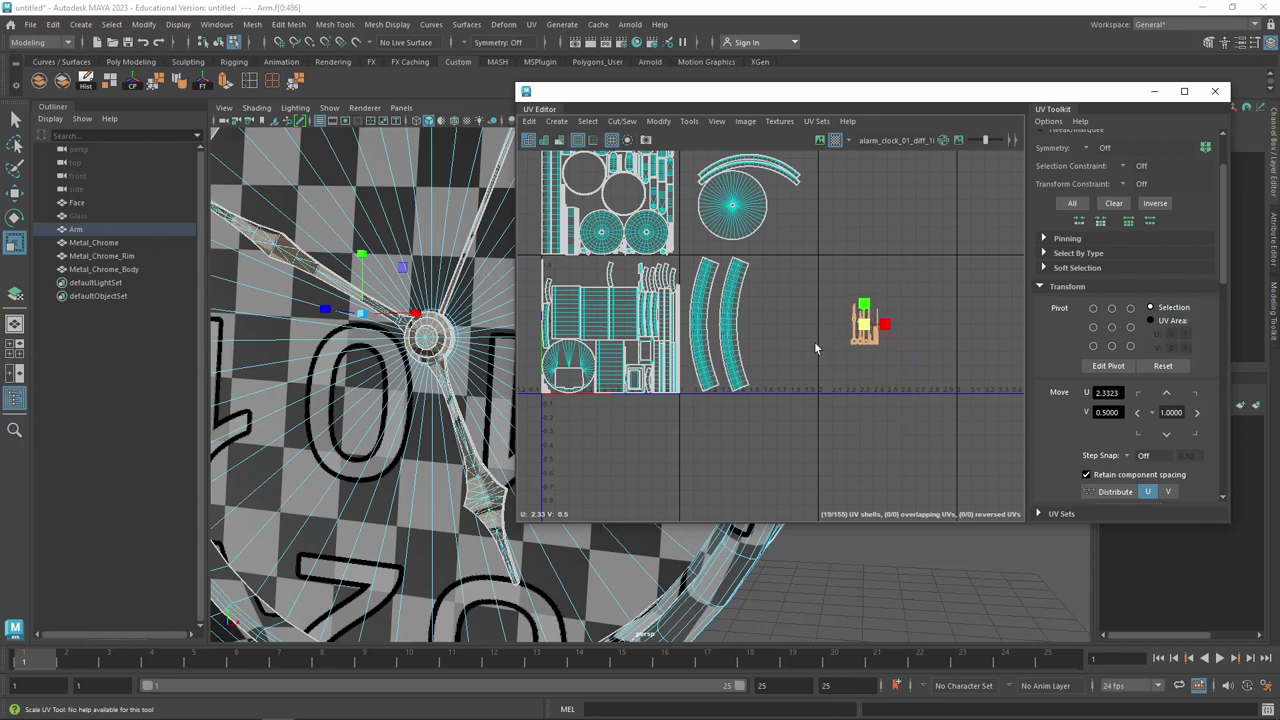
pyautogui.moveTo(814, 343); pyautogui.dragTo(815, 339)
# Reframe the UV tiles and box-select the shell block in the upper-left tile
pyautogui.keyDown('alt'); pyautogui.moveTo(864, 208); pyautogui.dragTo(957, 266, button='middle'); pyautogui.keyUp('alt')
pyautogui.scroll(-5, 455, 262)
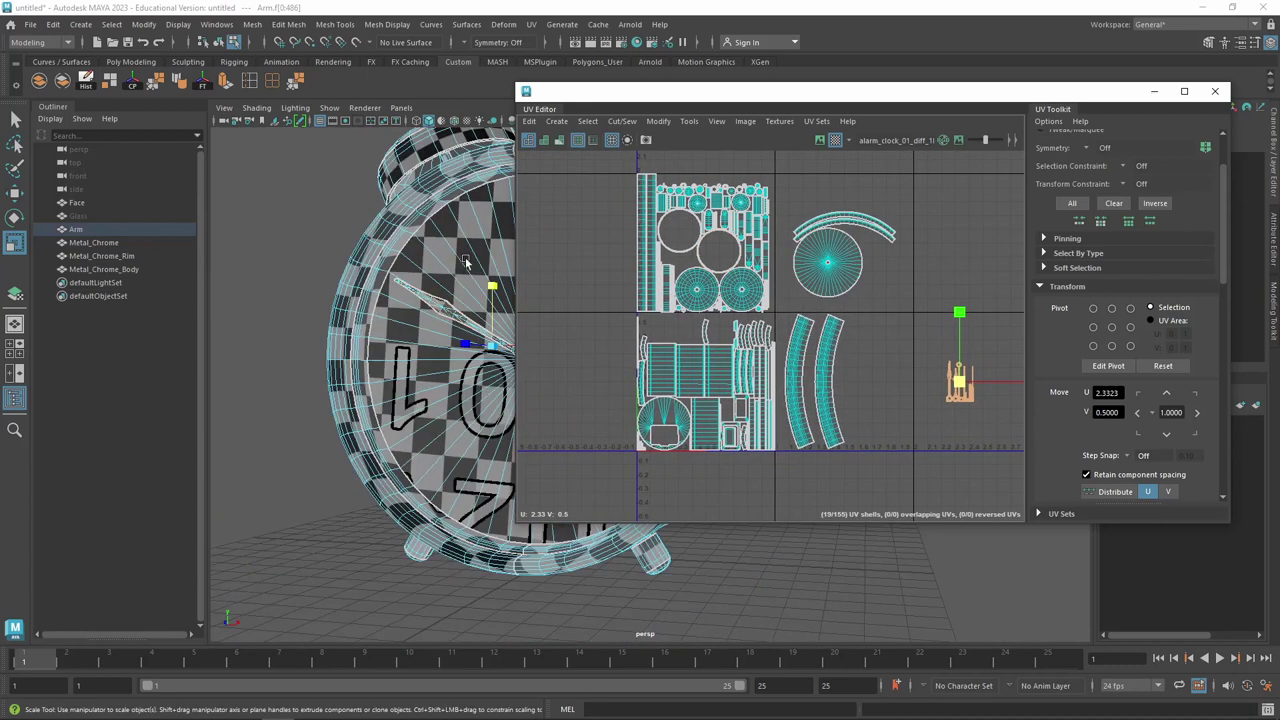
pyautogui.keyDown('alt'); pyautogui.moveTo(812, 182); pyautogui.dragTo(765, 224, button='middle'); pyautogui.keyUp('alt')
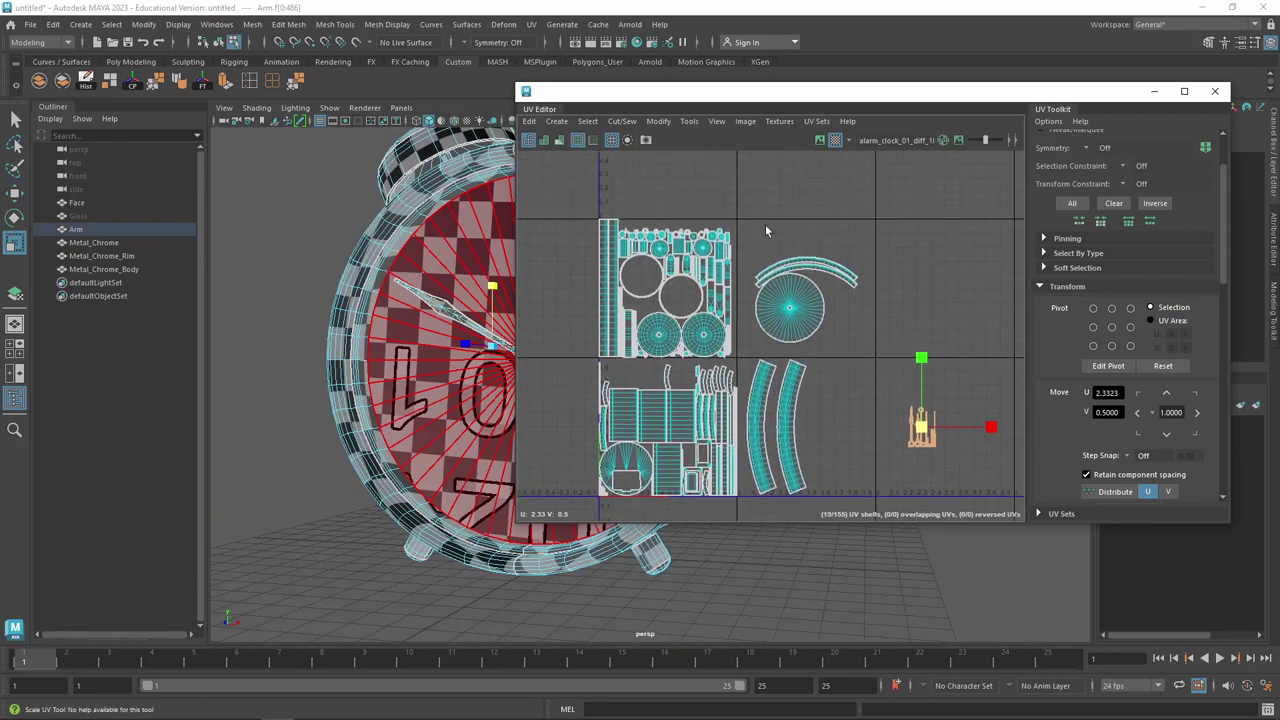
pyautogui.moveTo(690, 310); pyautogui.dragTo(576, 366)
# Scale the 77 Metal_Chrome UV shells into a smaller block and move it lower-left
pyautogui.keyDown('alt'); pyautogui.moveTo(440, 320); pyautogui.dragTo(481, 258); pyautogui.keyUp('alt')
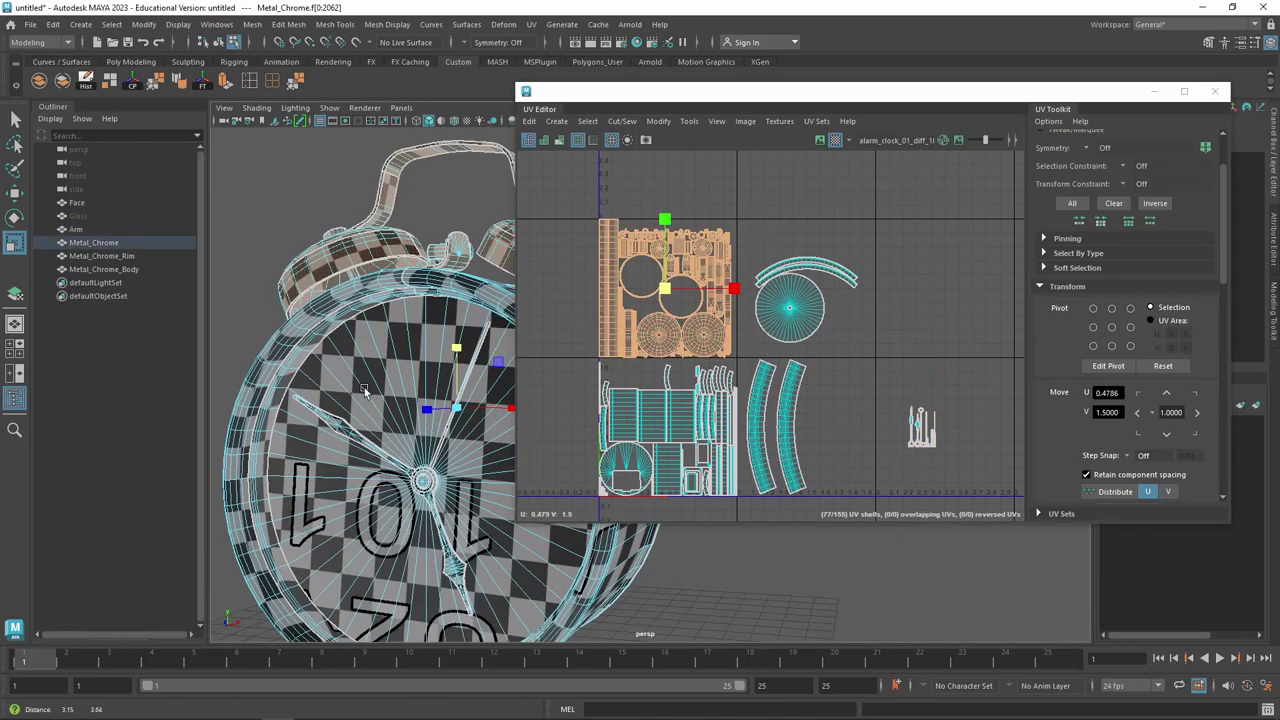
pyautogui.keyDown('alt'); pyautogui.moveTo(420, 320); pyautogui.dragTo(520, 310); pyautogui.keyUp('alt')
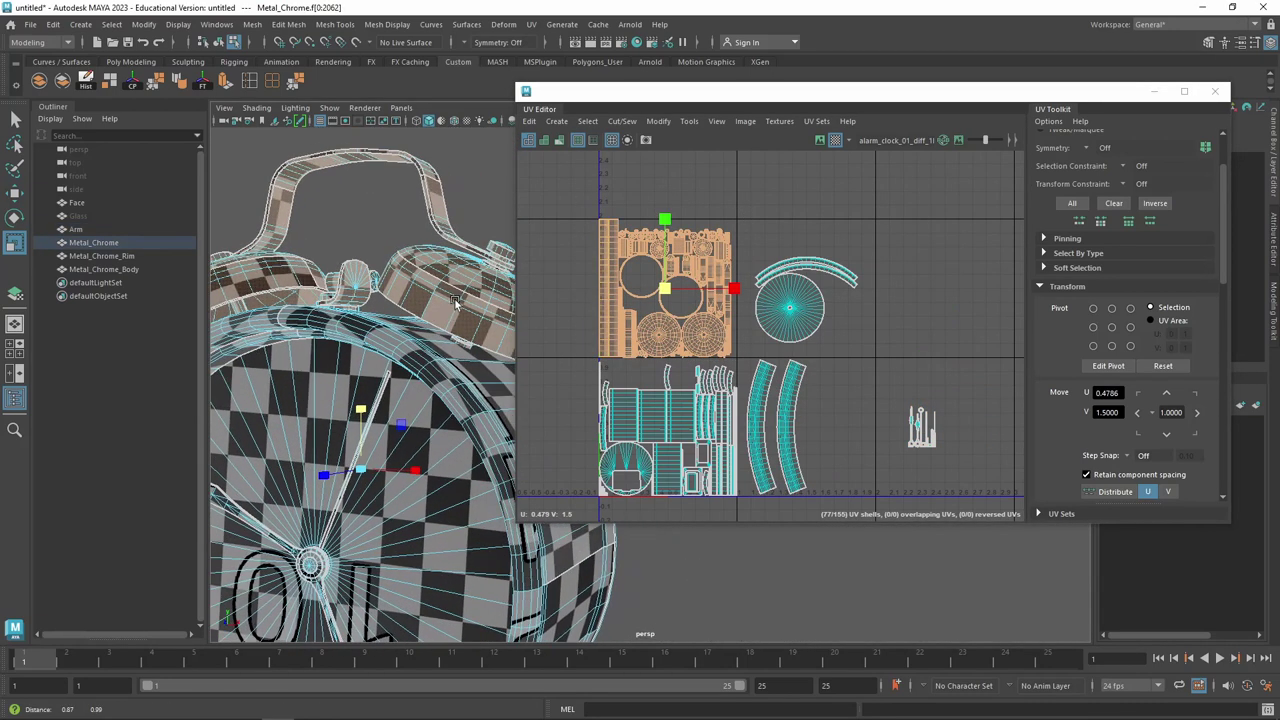
pyautogui.moveTo(663, 298); pyautogui.dragTo(635, 306)
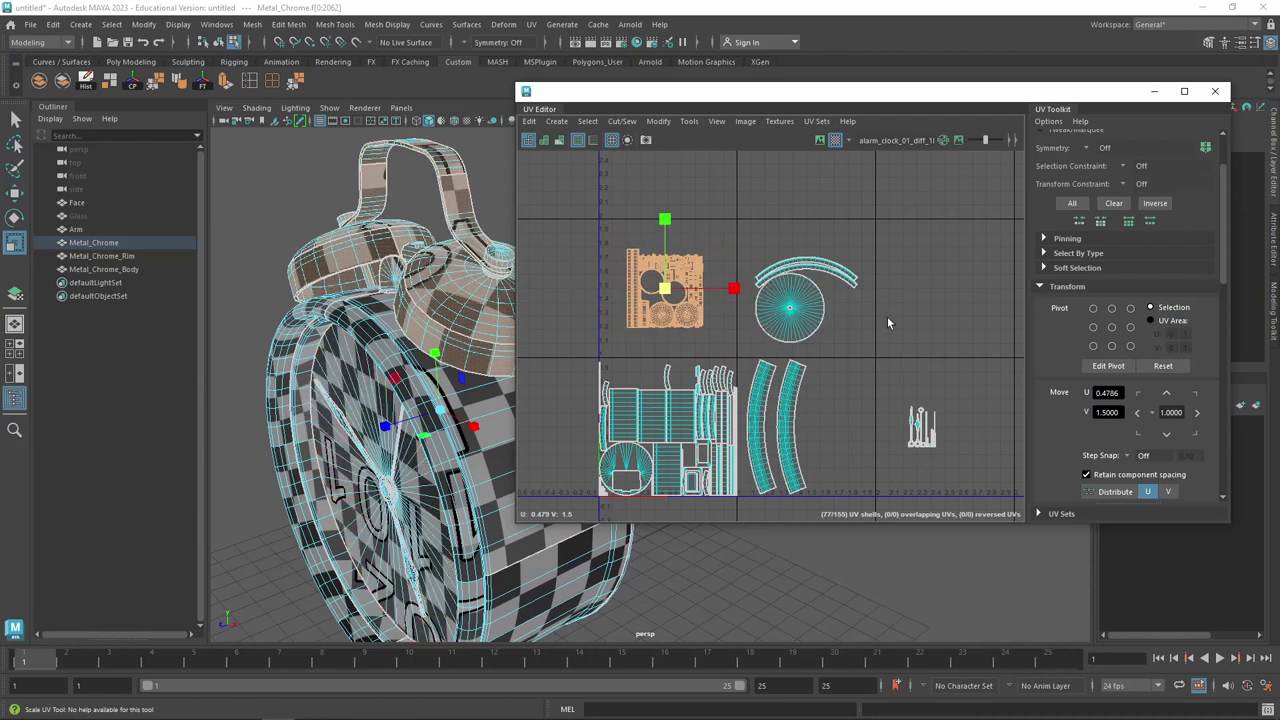
pyautogui.press('w')
pyautogui.moveTo(669, 296); pyautogui.dragTo(645, 320)
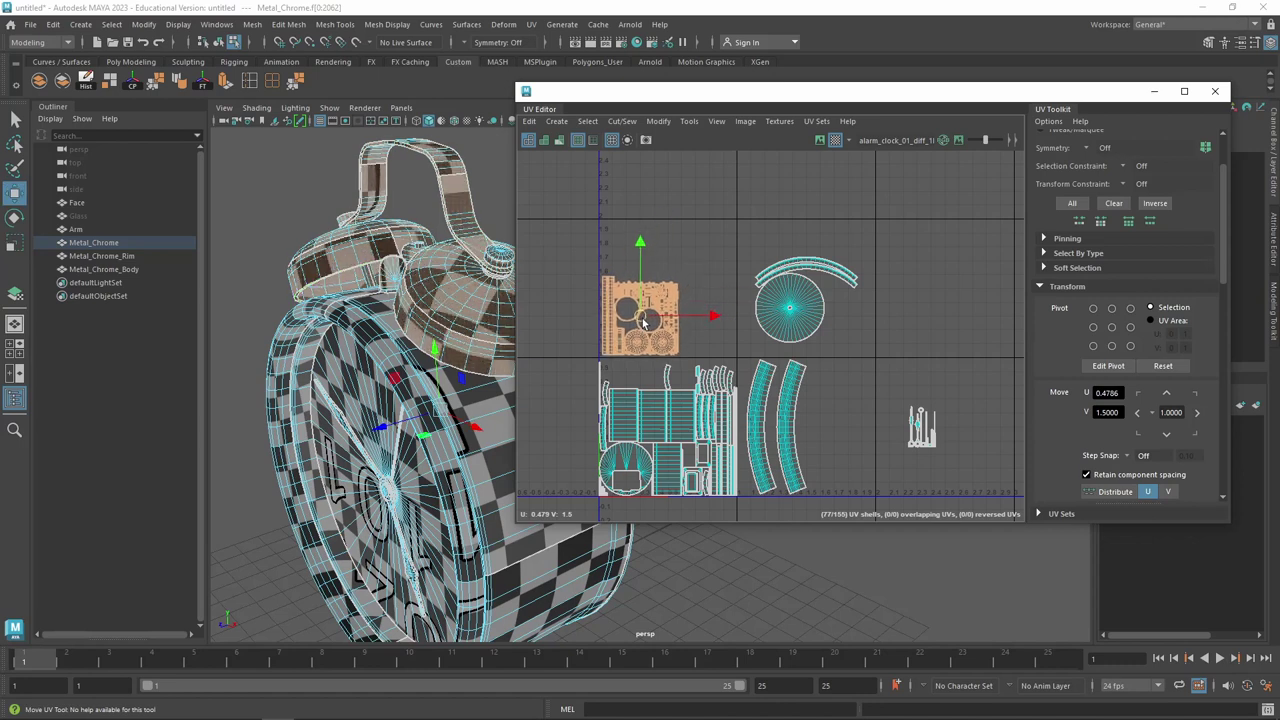
# Move the hands' cluster and dial-ring arc into the upper-left tile, rotating the arc 90°
pyautogui.click(921, 425)
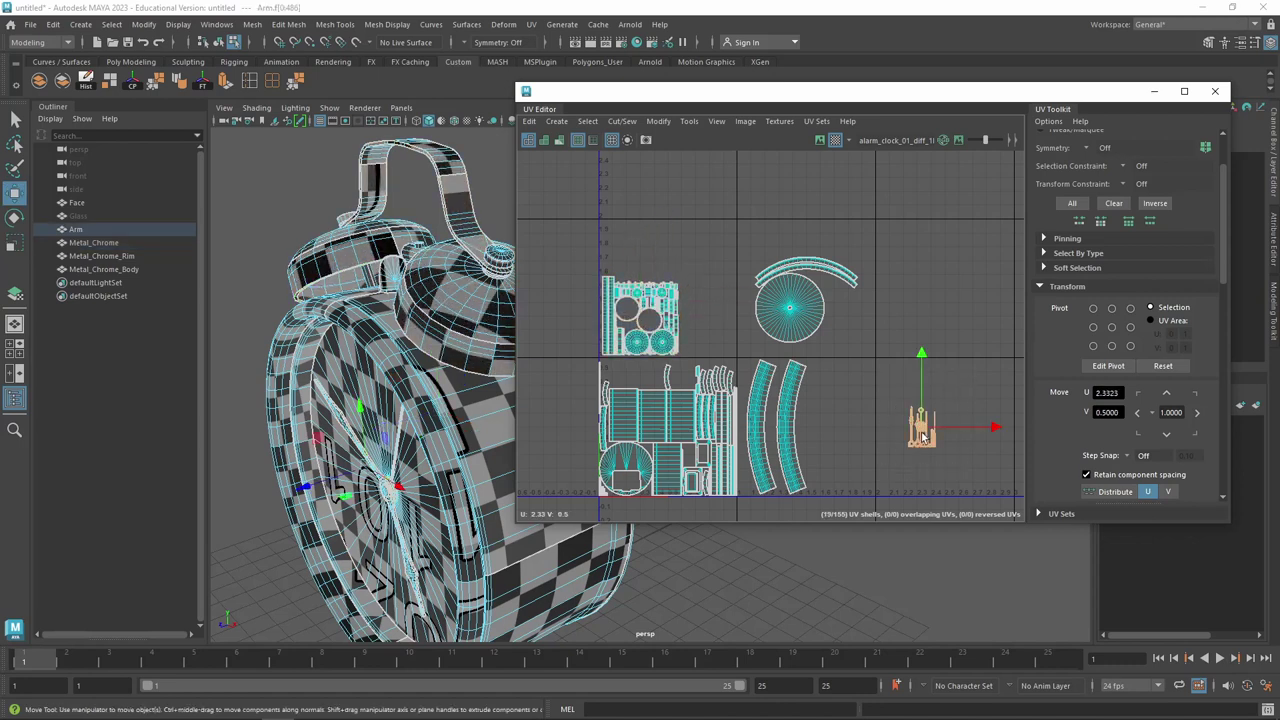
pyautogui.moveTo(921, 425); pyautogui.dragTo(622, 258)
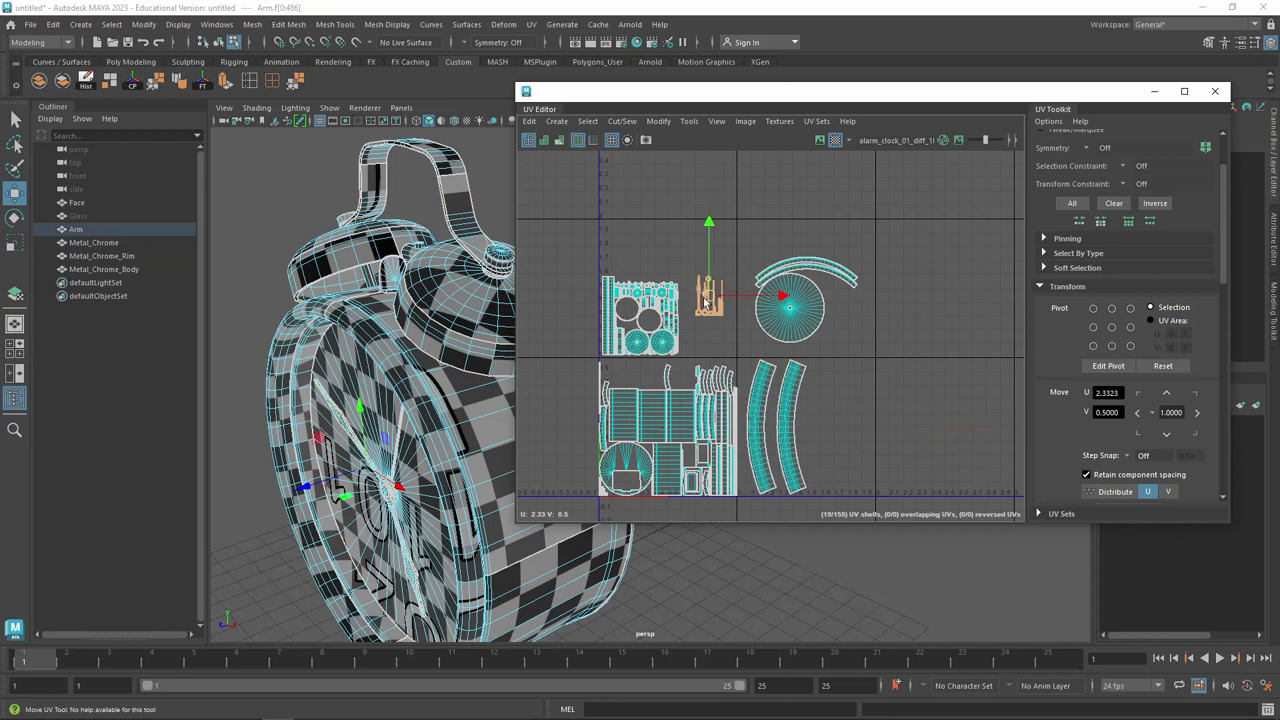
pyautogui.click(853, 274)
pyautogui.moveTo(806, 274); pyautogui.dragTo(693, 256)
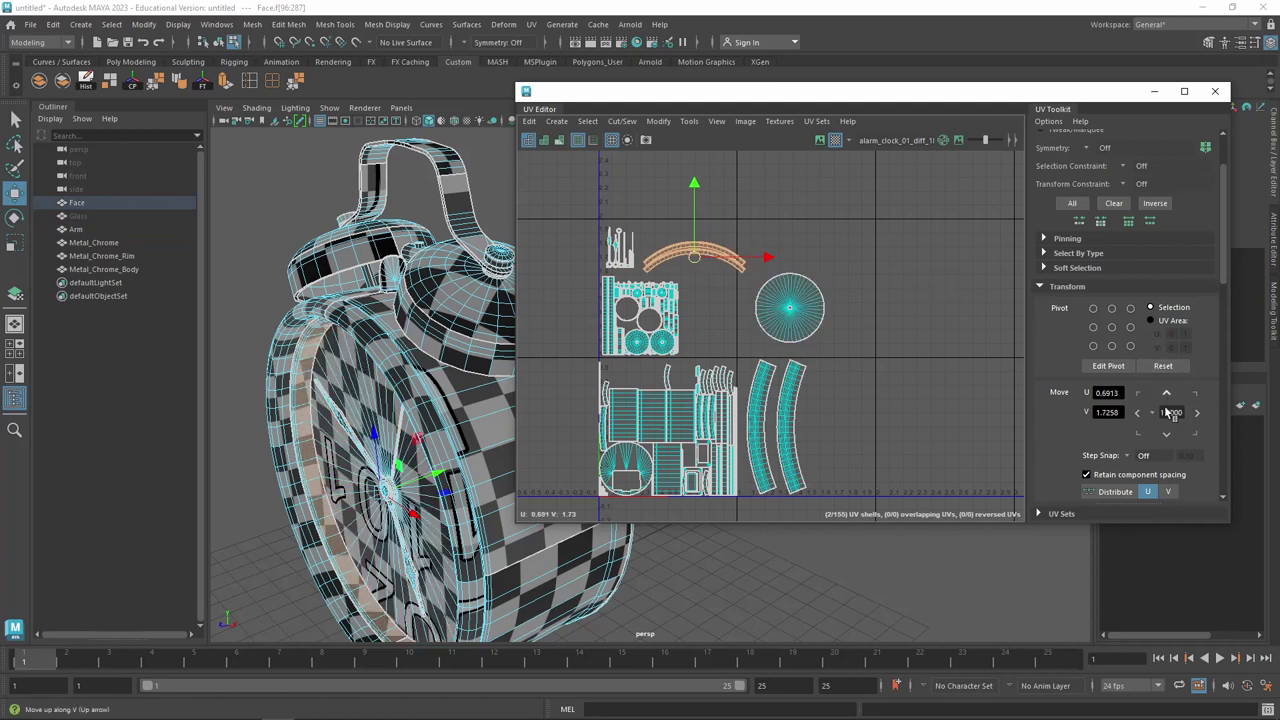
pyautogui.scroll(-2, 1186, 430)
pyautogui.scroll(-1, 1180, 425)
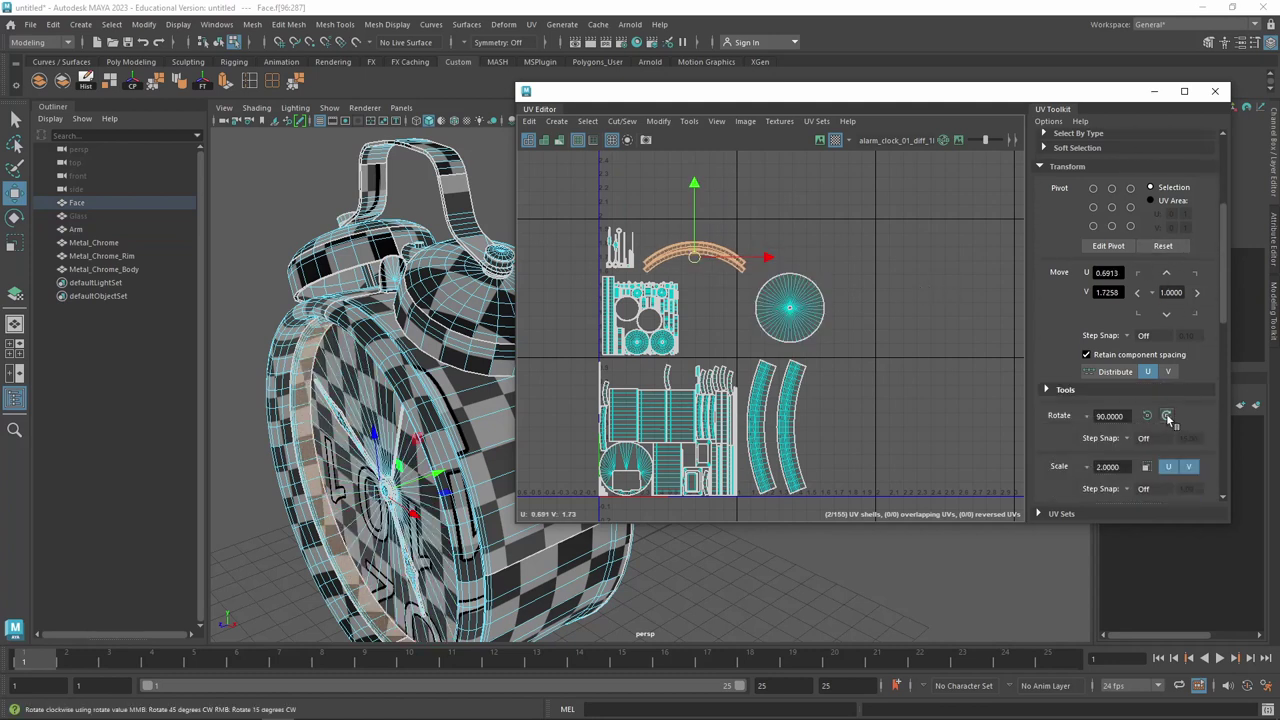
pyautogui.click(1167, 418)
pyautogui.moveTo(696, 290); pyautogui.dragTo(705, 312)
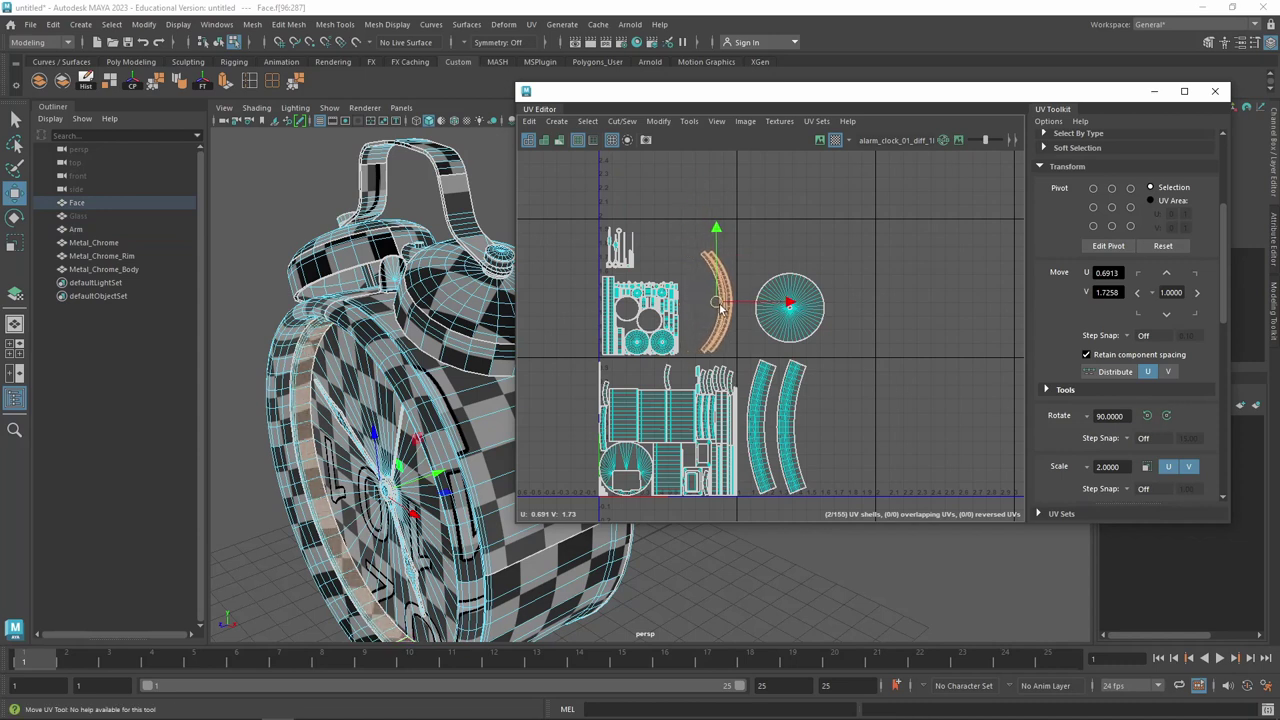
# Move the clock-face circle shell into the upper-left tile and fine-tune its position
pyautogui.click(805, 314)
pyautogui.moveTo(792, 309)
pyautogui.mouseDown()
pyautogui.moveTo(685, 260)
pyautogui.moveTo(703, 257)
pyautogui.mouseUp()
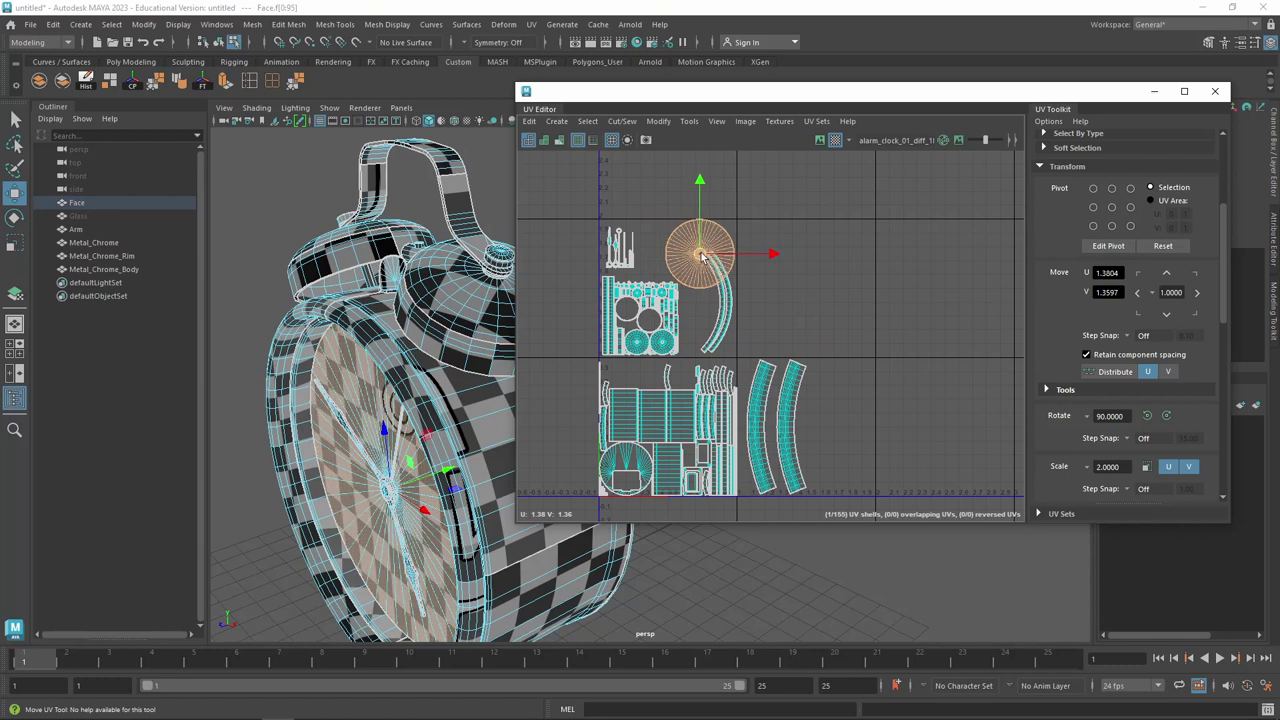
pyautogui.scroll(2, 788, 278)
pyautogui.keyDown('alt'); pyautogui.moveTo(708, 288); pyautogui.dragTo(929, 306, button='middle'); pyautogui.keyUp('alt')
pyautogui.scroll(1, 929, 306)
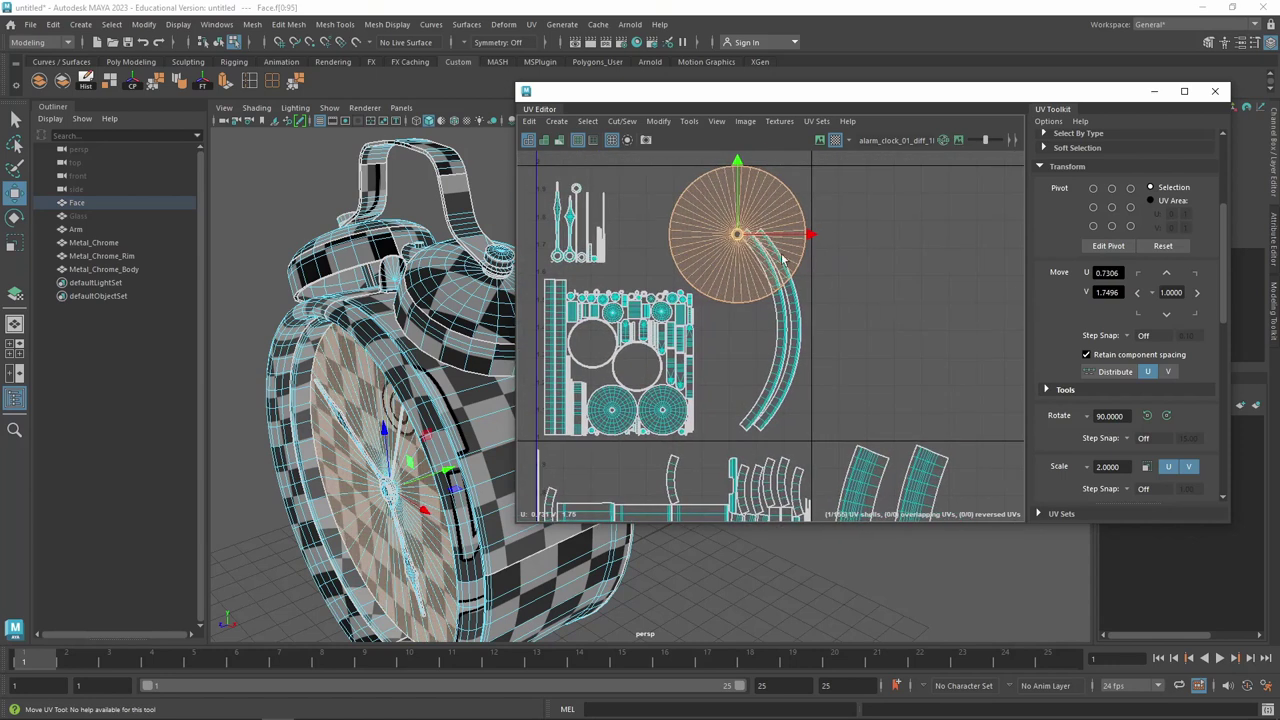
pyautogui.click(769, 262)
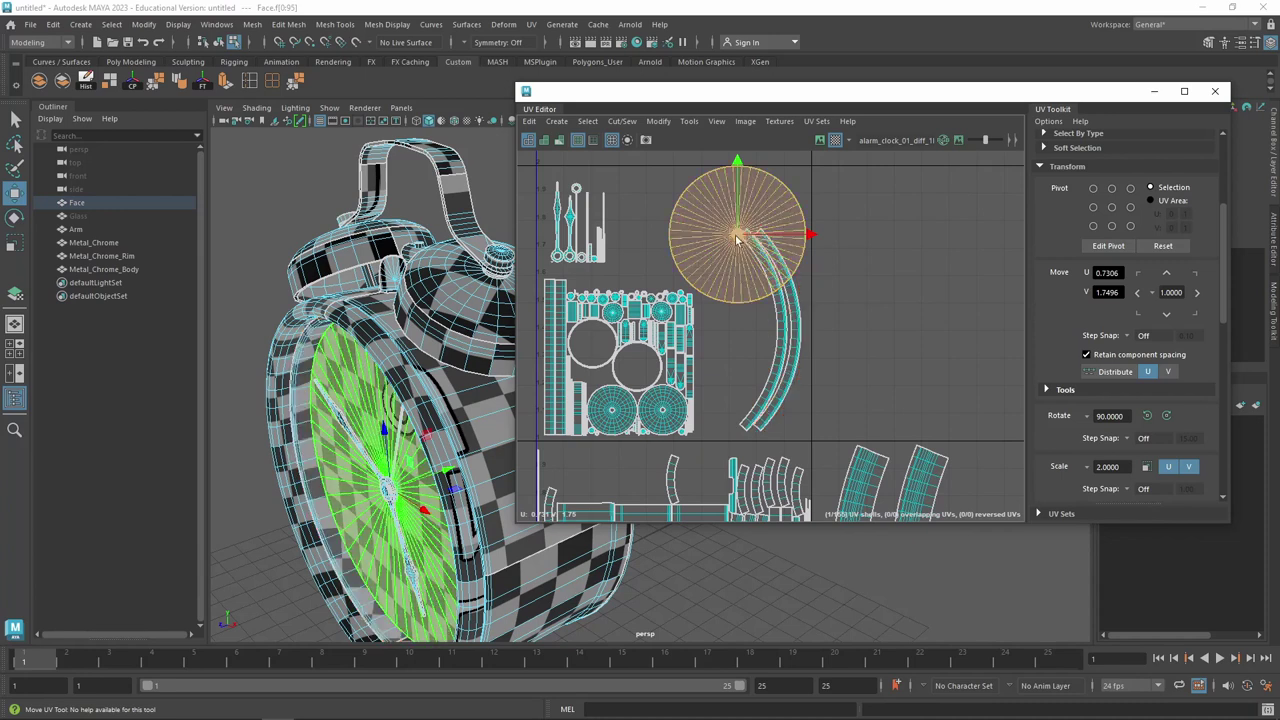
pyautogui.moveTo(740, 236); pyautogui.dragTo(743, 246)
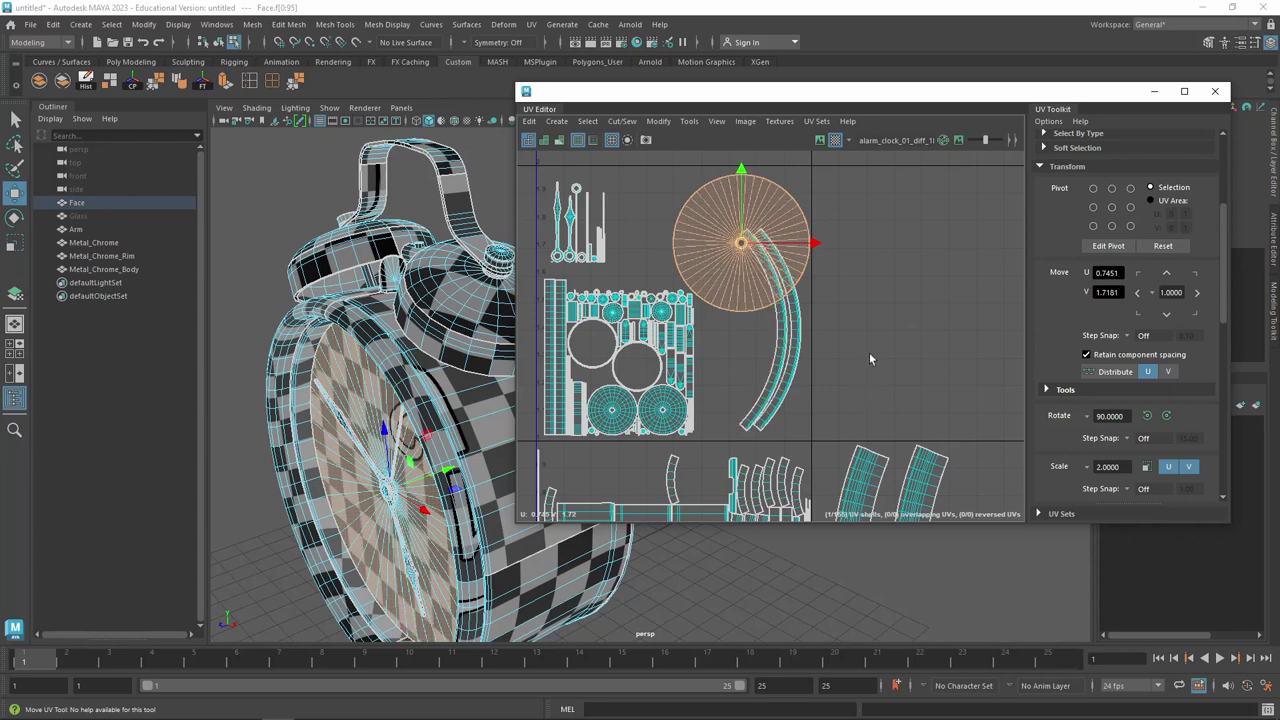
# Place the arc horizontally on the tile's left side, then box-select all upper-left shells
pyautogui.click(785, 330)
pyautogui.moveTo(778, 340); pyautogui.dragTo(623, 270)
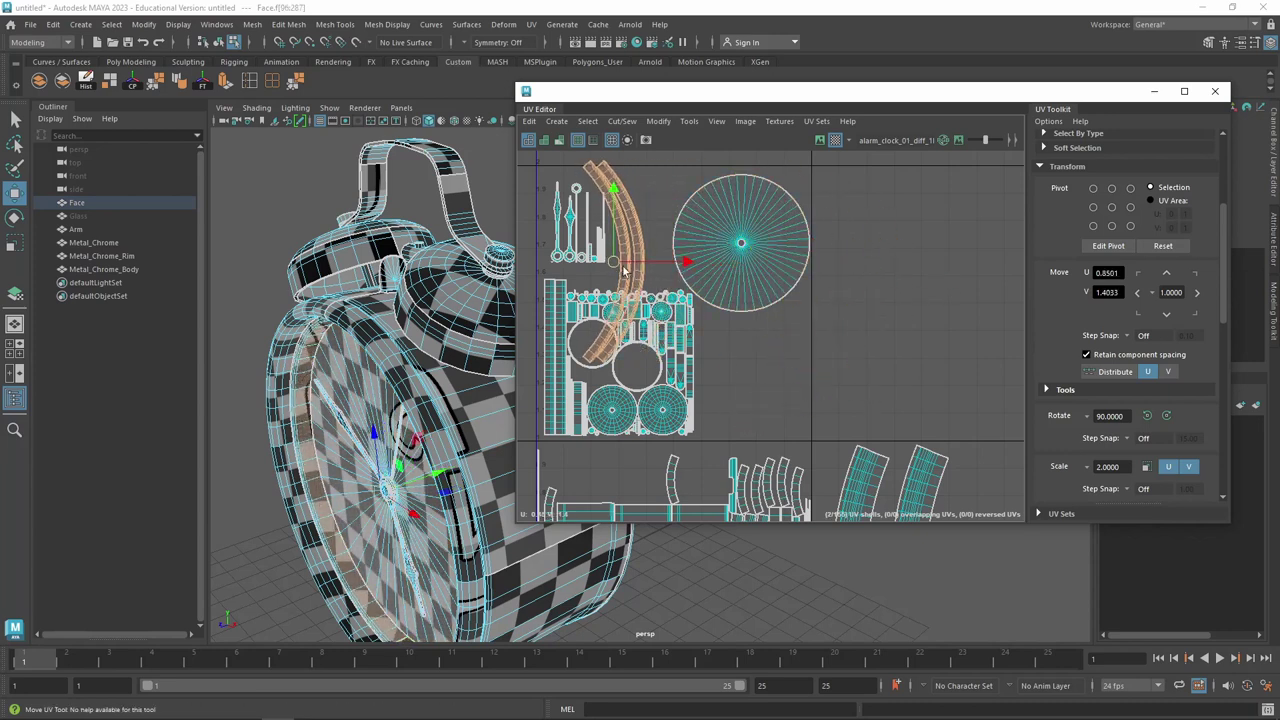
pyautogui.press('e')
pyautogui.moveTo(694, 304)
pyautogui.mouseDown()
pyautogui.moveTo(703, 275)
pyautogui.moveTo(650, 190)
pyautogui.mouseUp()
pyautogui.press('w')
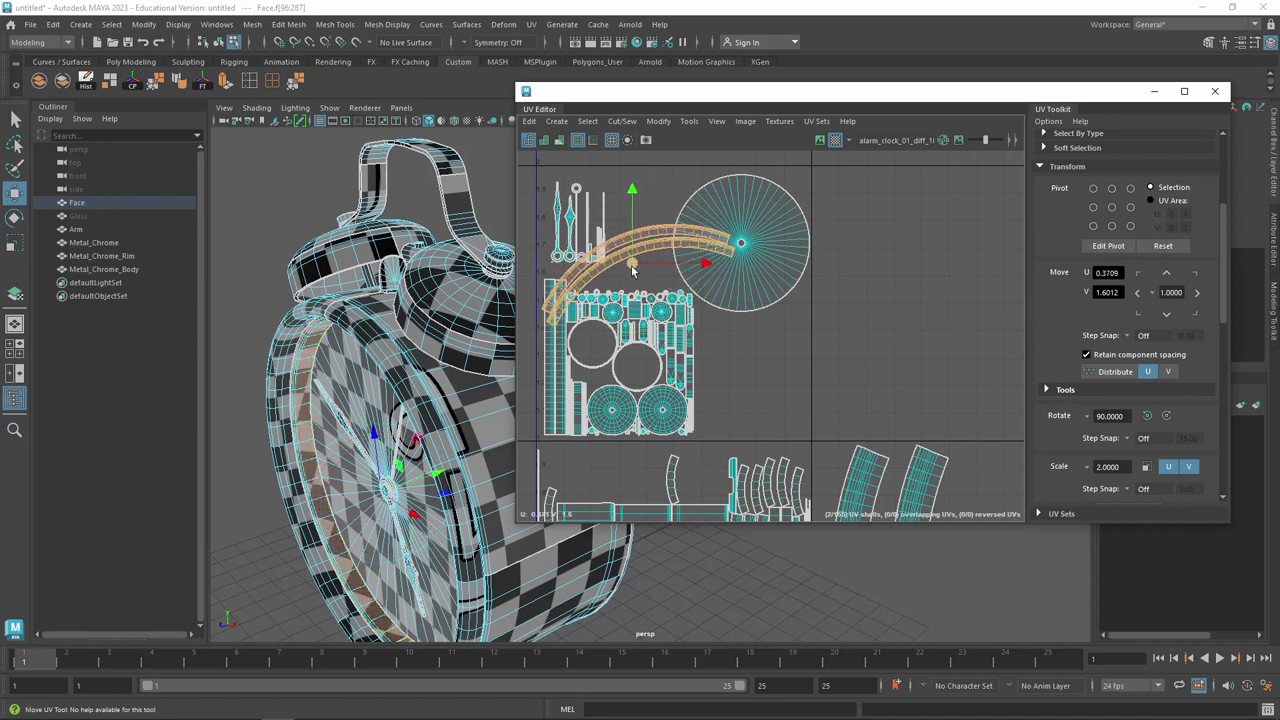
pyautogui.moveTo(631, 265); pyautogui.dragTo(632, 211)
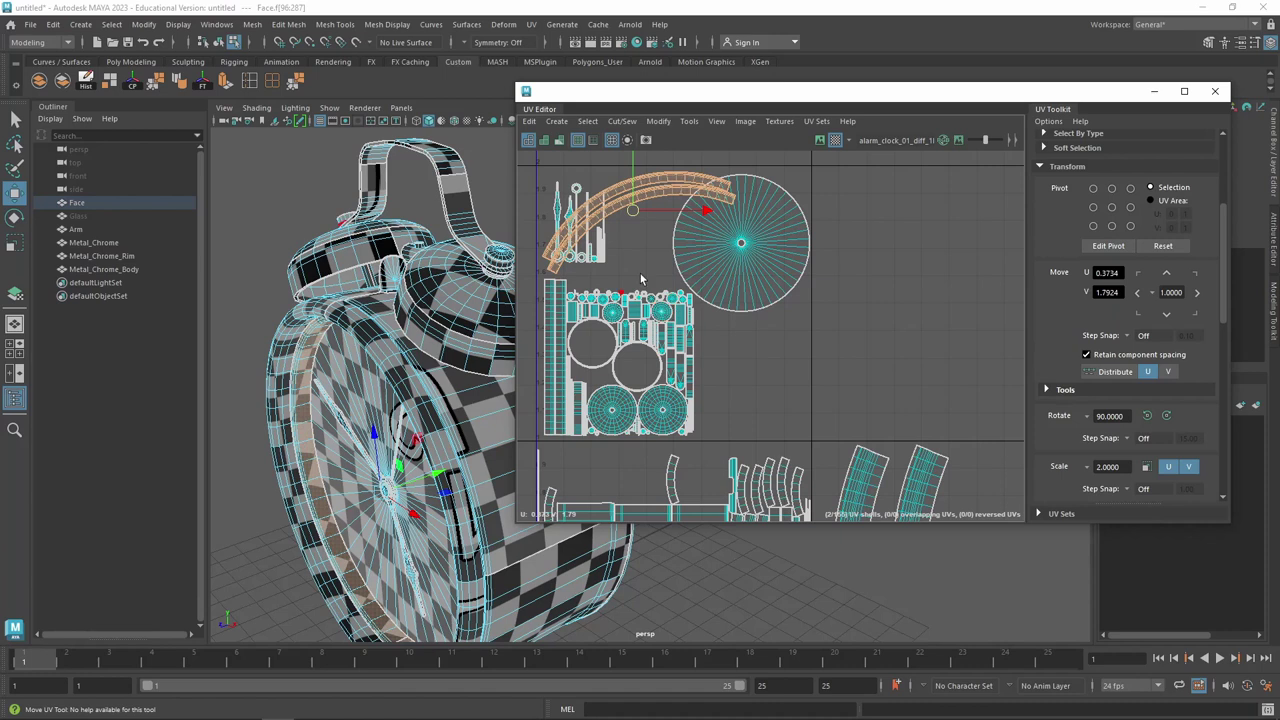
pyautogui.hotkey('ctrl', 'z')
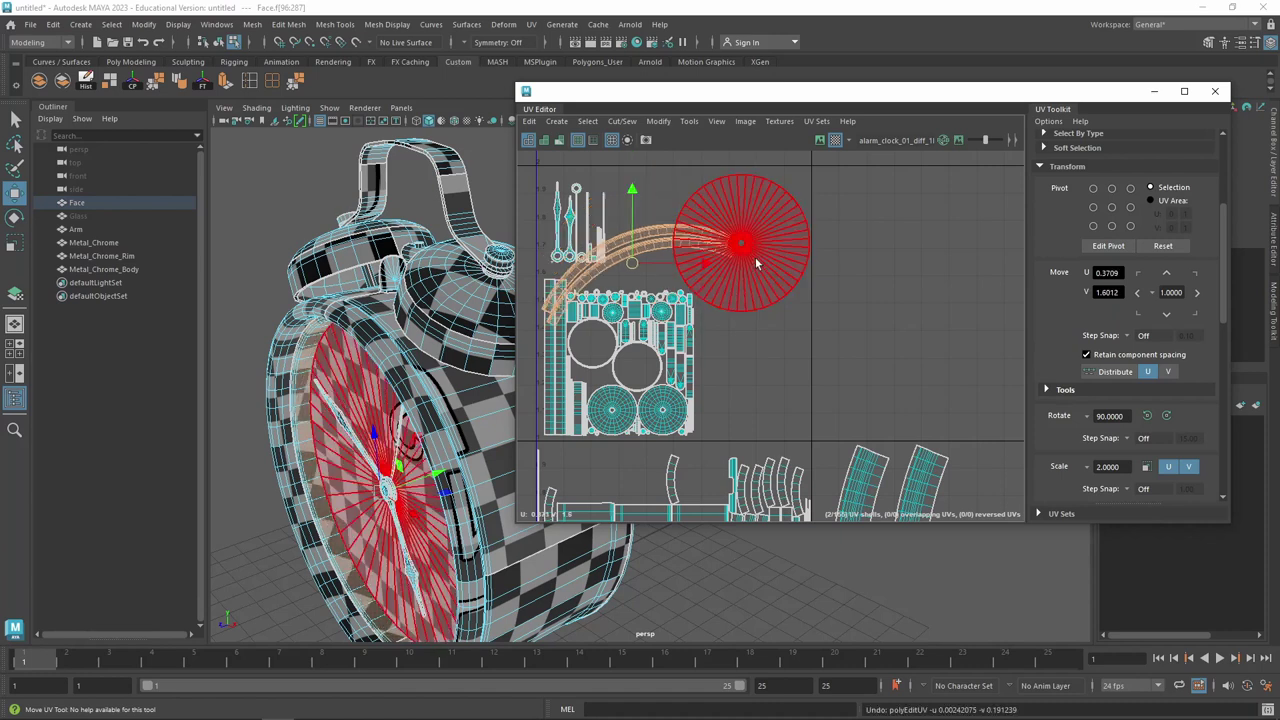
pyautogui.scroll(-2, 763, 311)
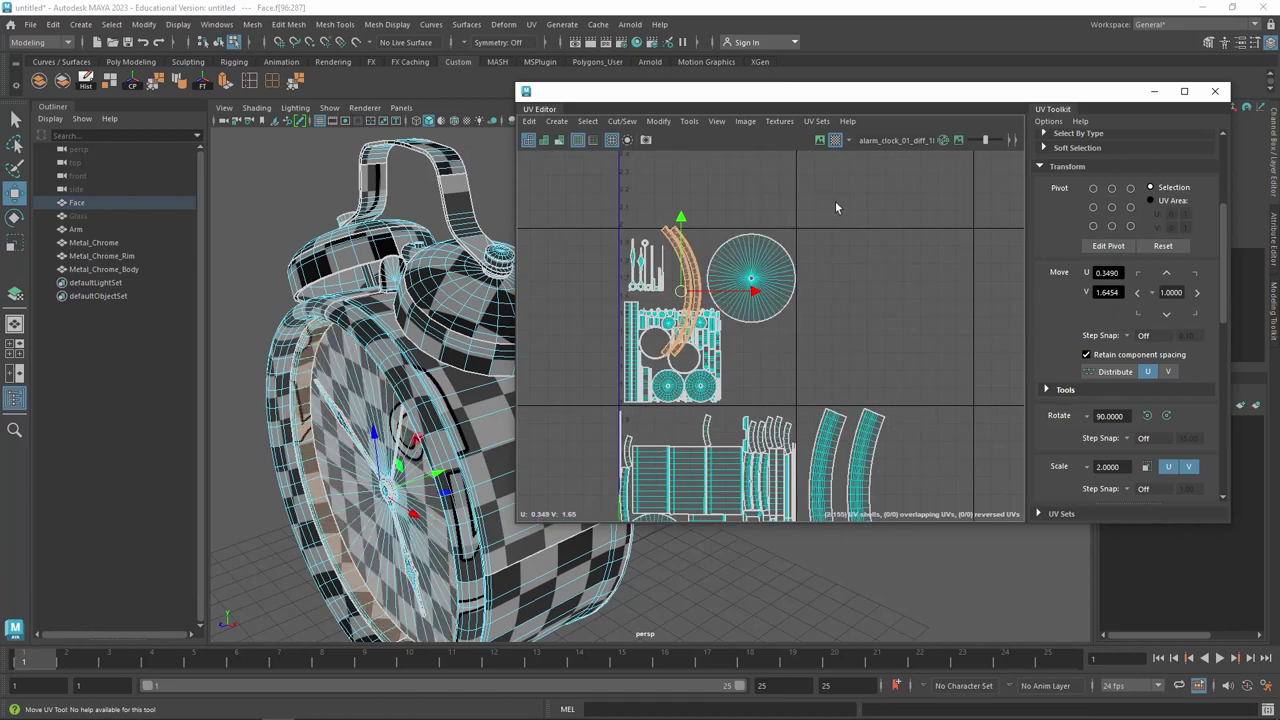
pyautogui.moveTo(822, 194); pyautogui.dragTo(590, 408)
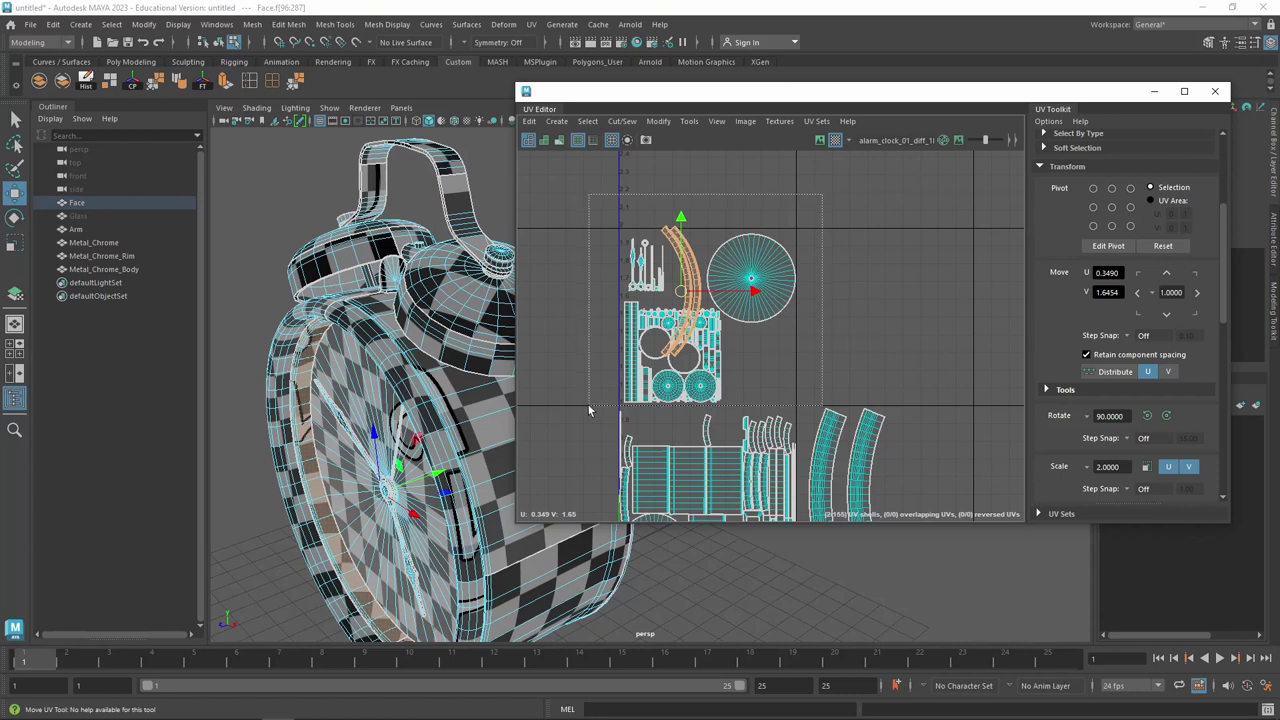
# Re-lay out the UV shells in Layout UVs using the 2048 Map spacing preset
pyautogui.scroll(-3, 1093, 441)
pyautogui.scroll(-3, 1093, 441)
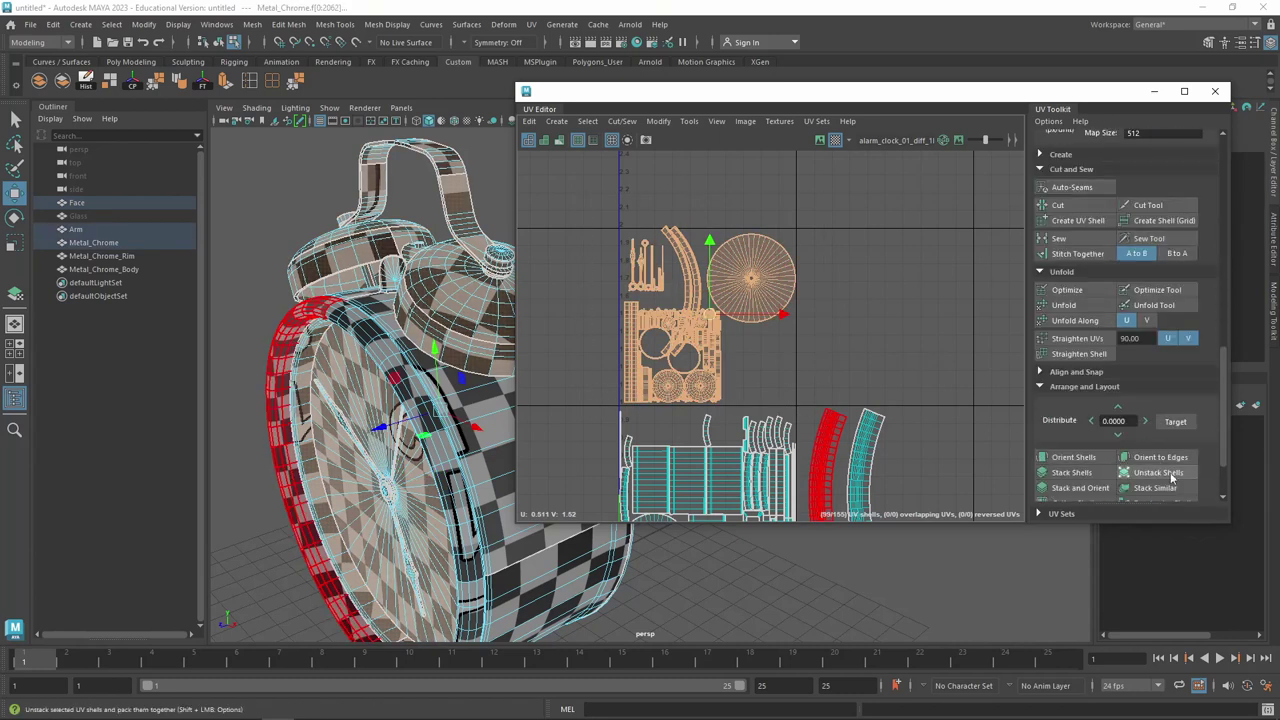
pyautogui.scroll(-3, 1093, 441)
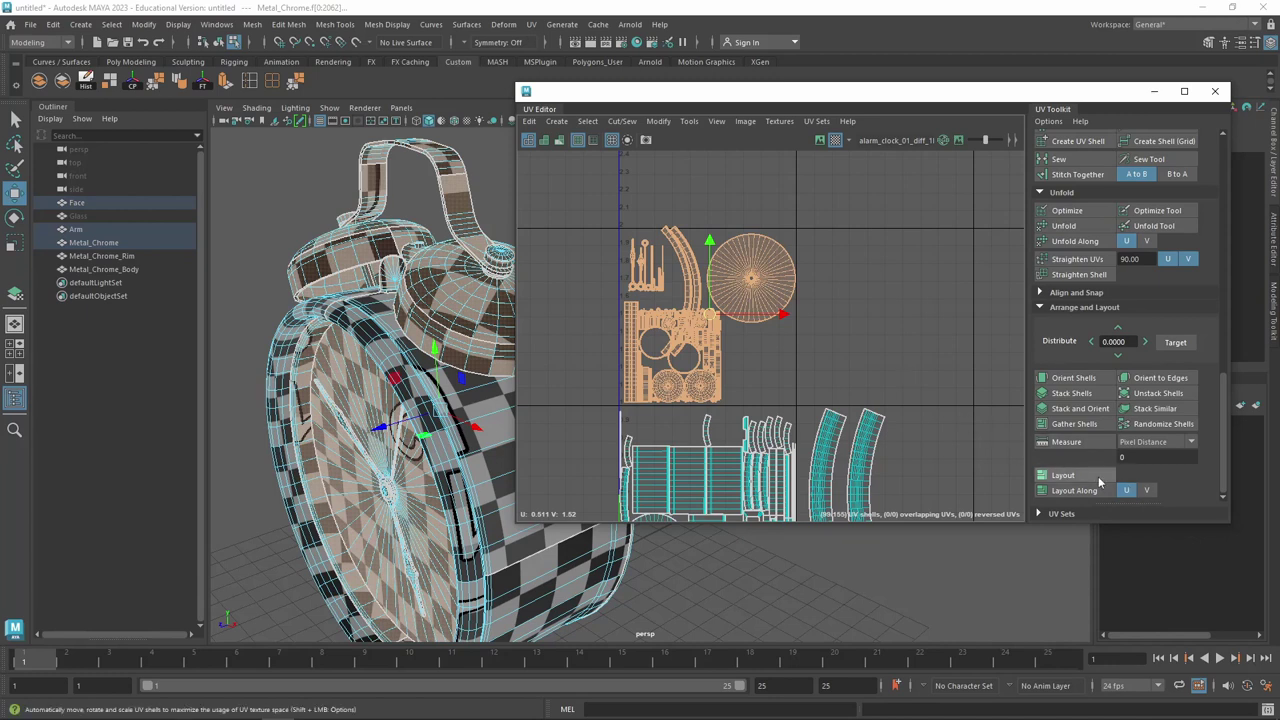
pyautogui.keyDown('shift'); pyautogui.click(1109, 482); pyautogui.keyUp('shift')
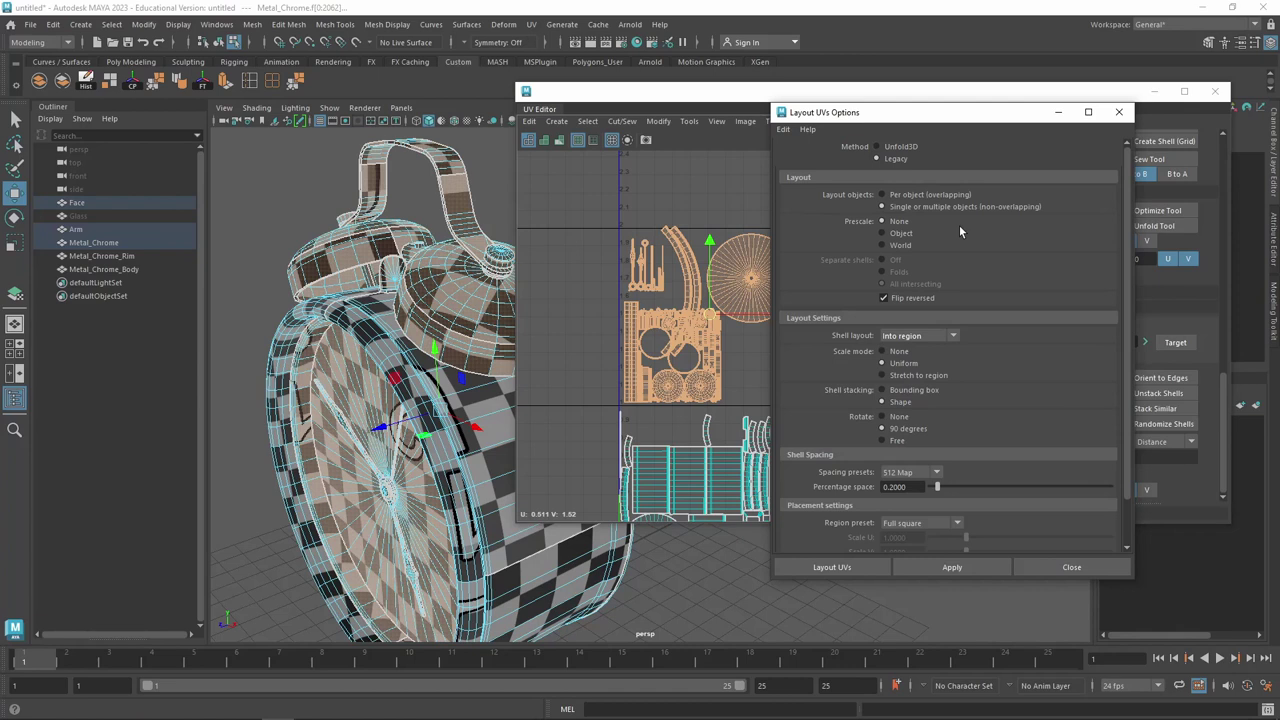
pyautogui.click(937, 337)
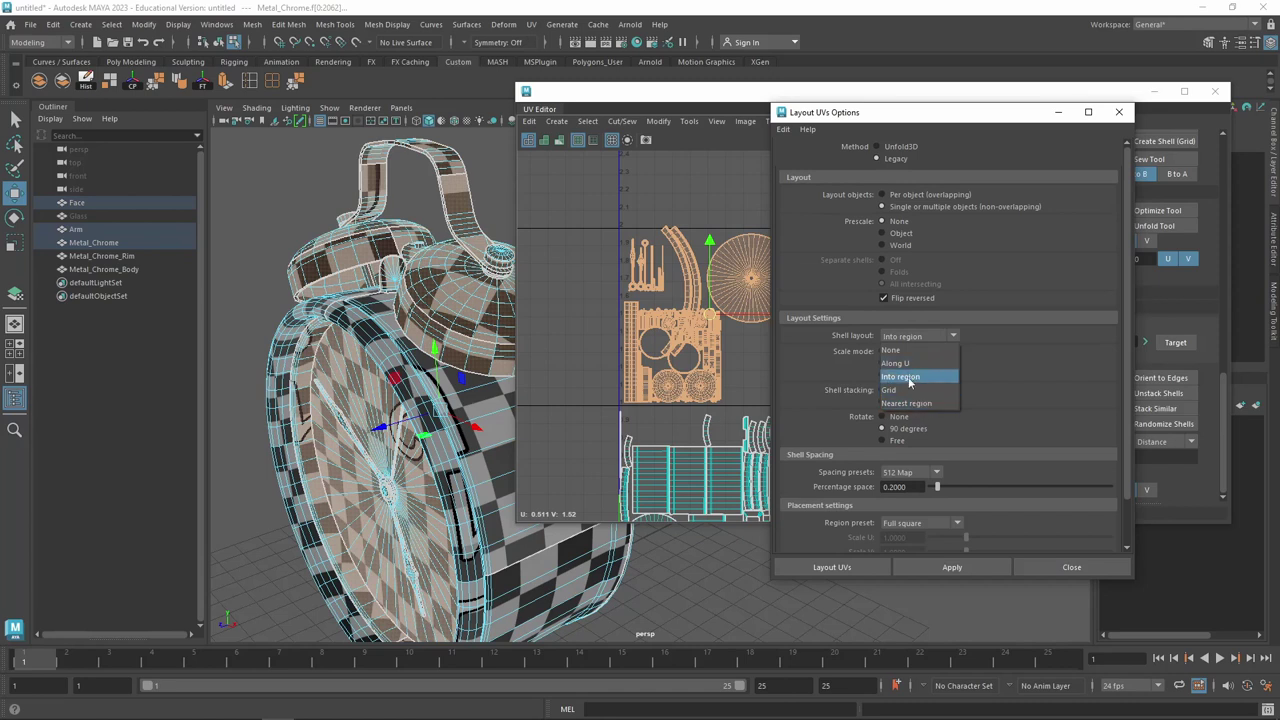
pyautogui.click(921, 377)
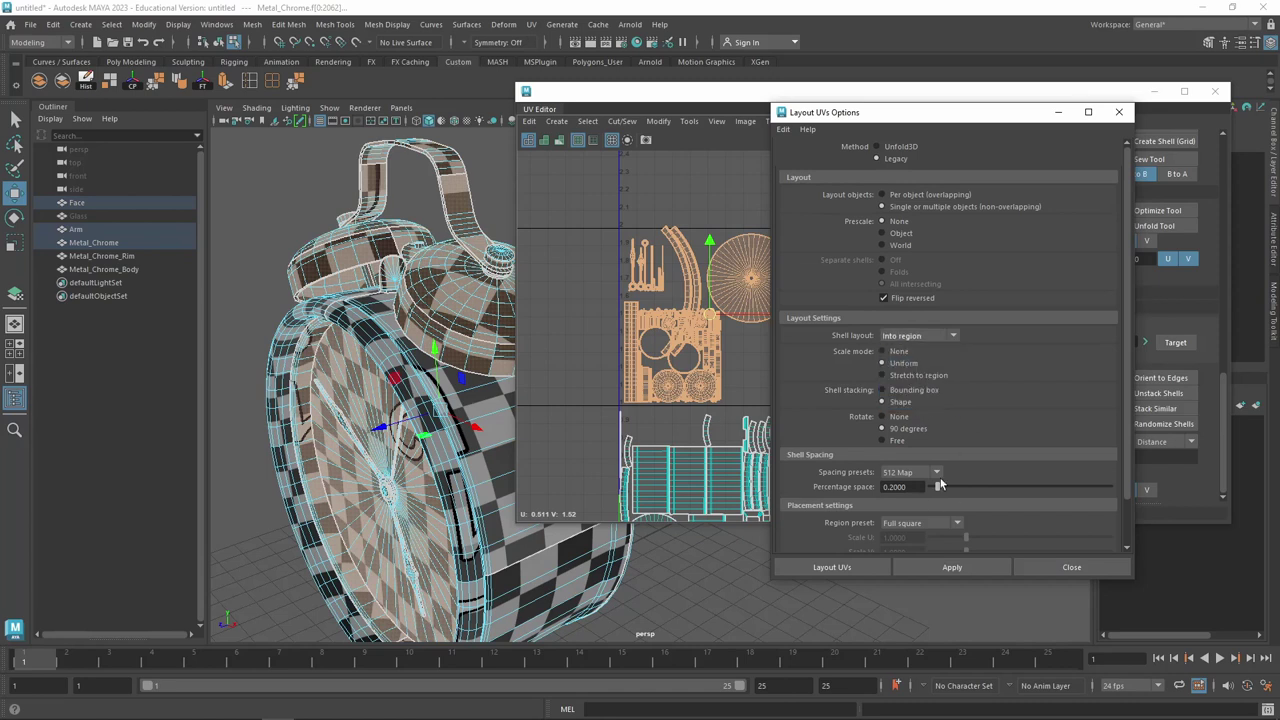
pyautogui.click(916, 474)
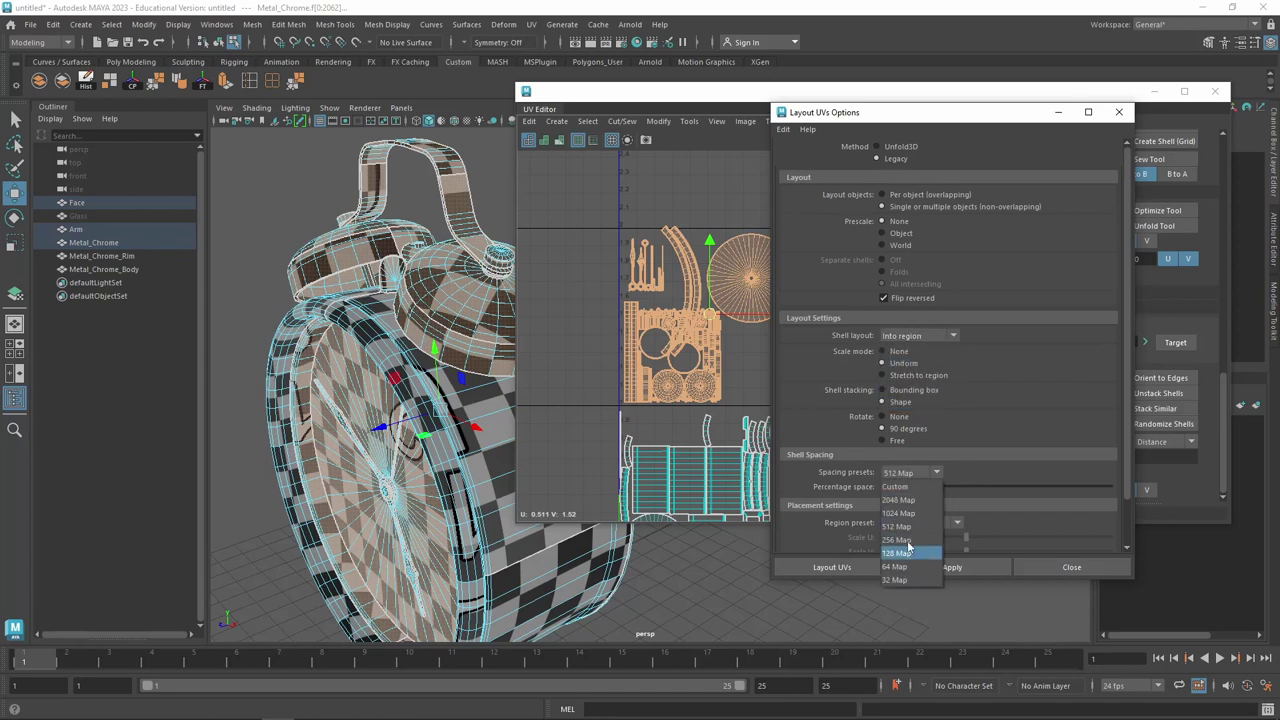
pyautogui.click(900, 499)
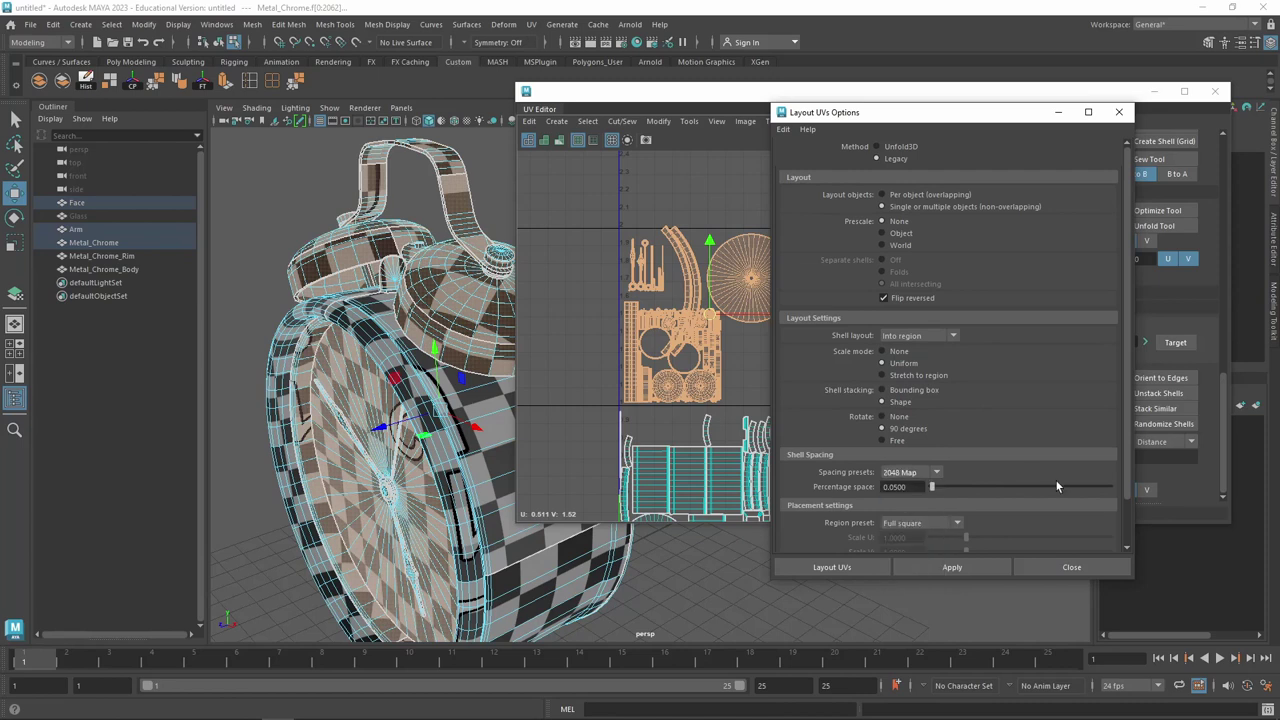
pyautogui.click(937, 566)
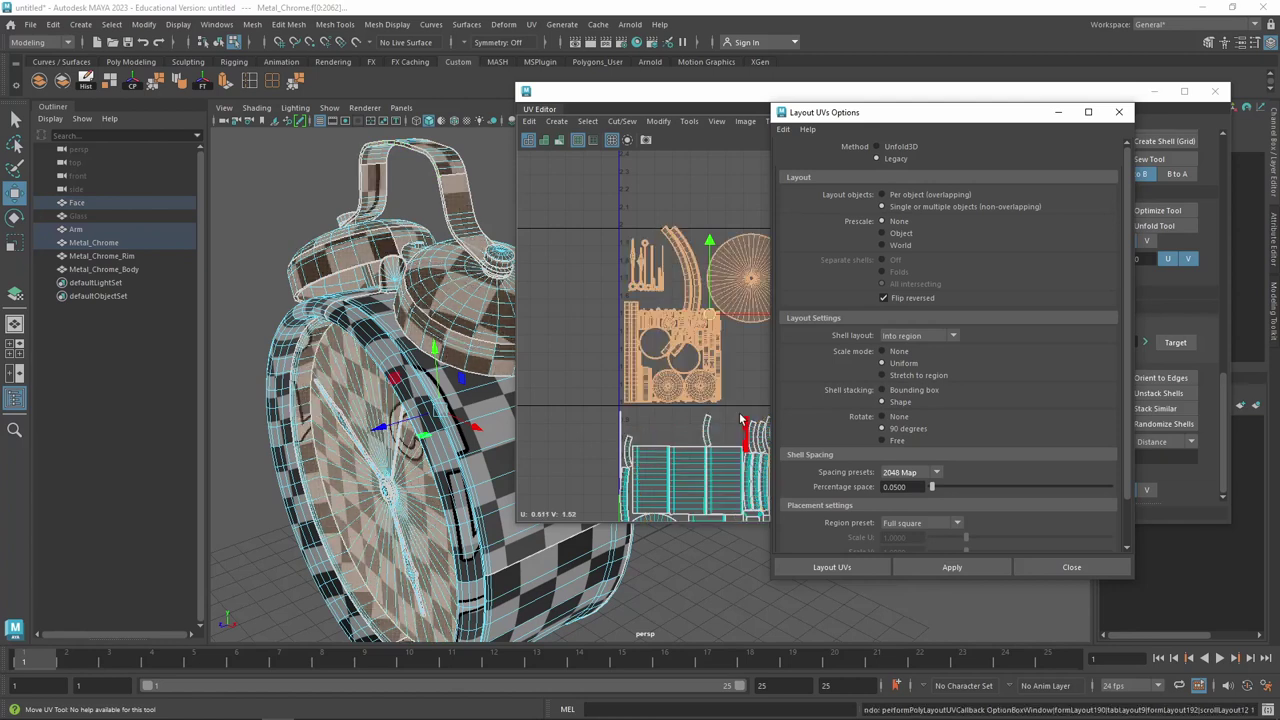
# Switch shell layout to Nearest region, re-apply, and deselect the clock-face shell
pyautogui.click(934, 337)
pyautogui.click(1030, 331)
pyautogui.click(950, 338)
pyautogui.click(922, 403)
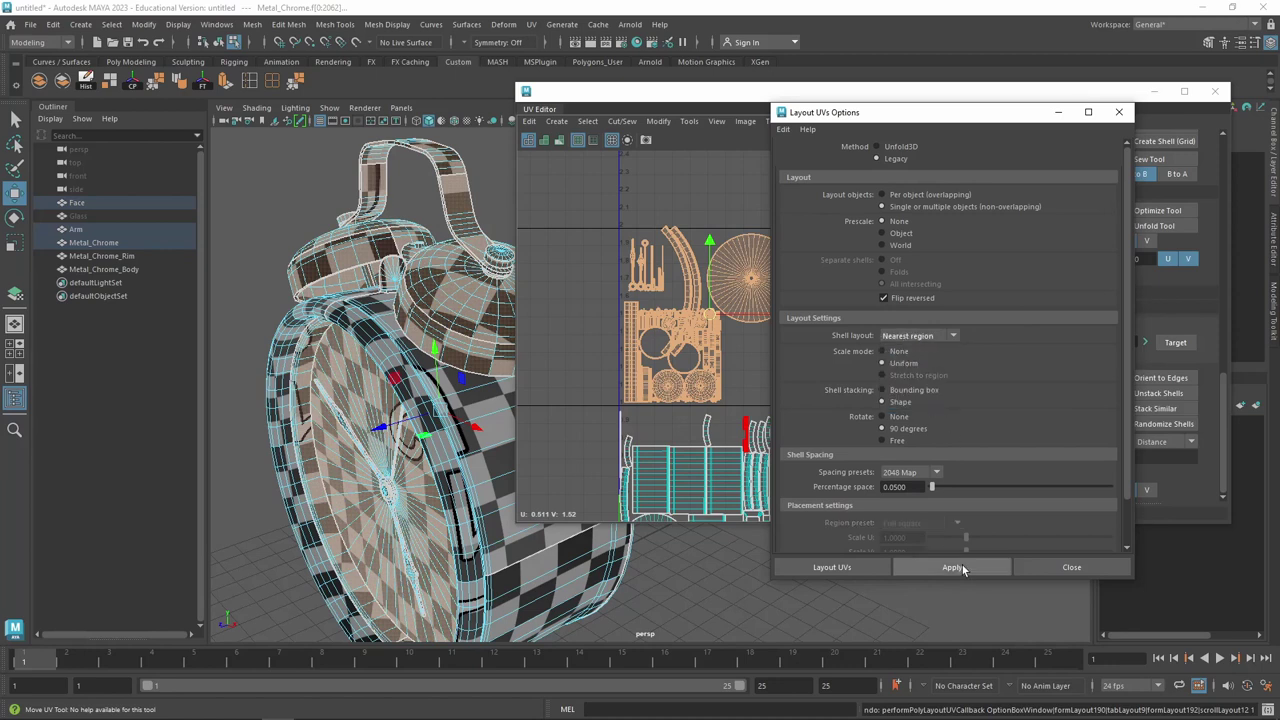
pyautogui.click(952, 567)
pyautogui.click(737, 296)
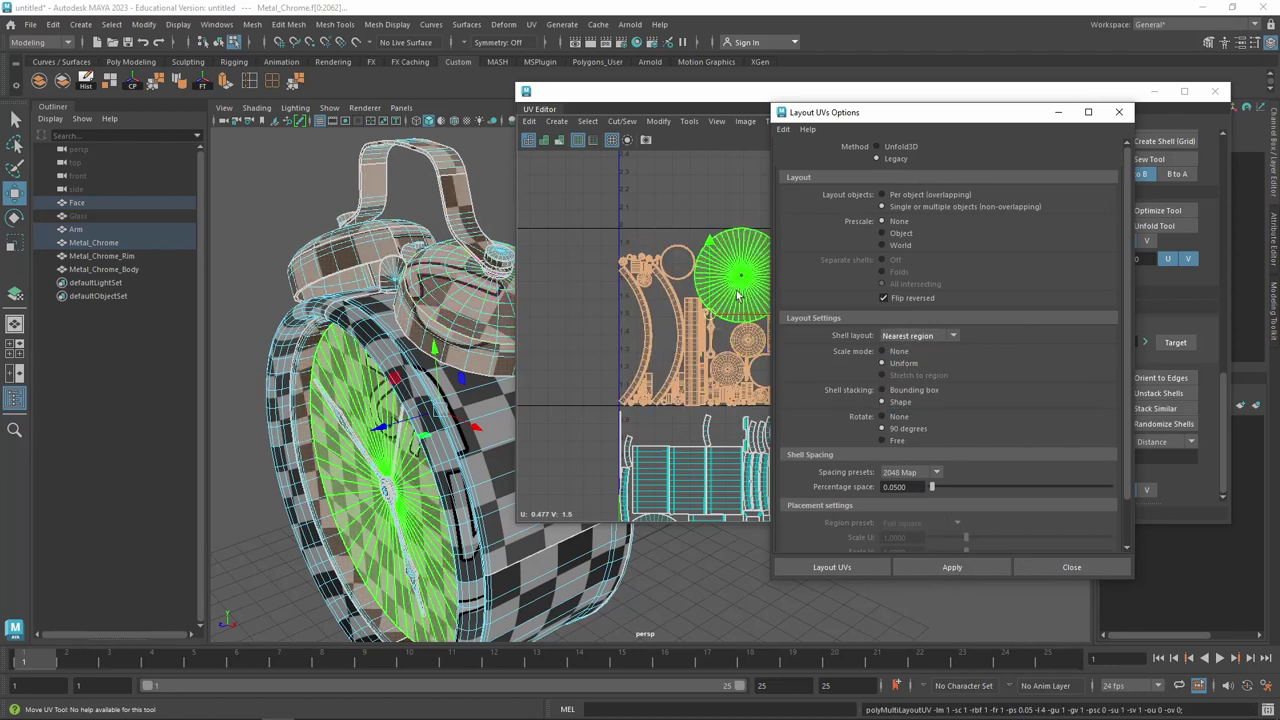
pyautogui.click(700, 298)
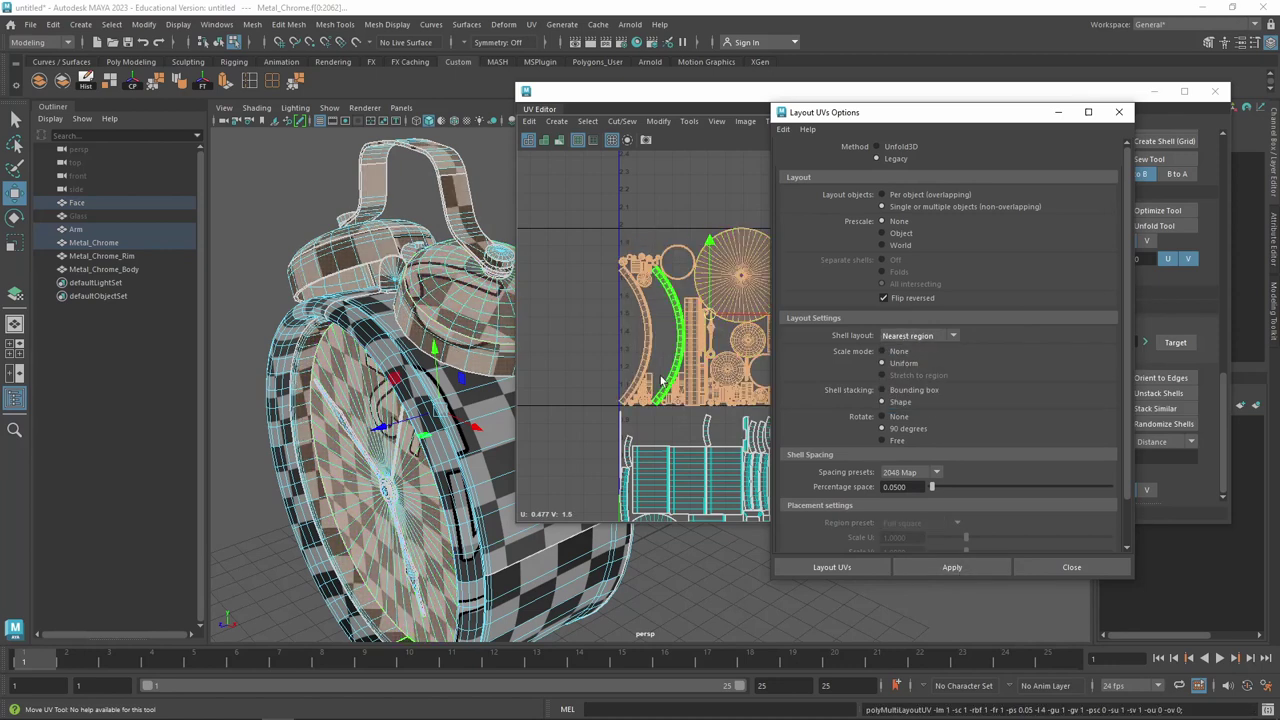
# Select both curved chrome rim UV shells in the UV Editor
pyautogui.moveTo(408, 287)
pyautogui.keyDown('alt'); pyautogui.mouseDown()
pyautogui.moveTo(490, 228)
pyautogui.moveTo(499, 202)
pyautogui.moveTo(505, 218)
pyautogui.moveTo(476, 225)
pyautogui.moveTo(433, 272)
pyautogui.moveTo(445, 268)
pyautogui.mouseUp(); pyautogui.keyUp('alt')
pyautogui.click(430, 265)
pyautogui.click(480, 260)
pyautogui.click(723, 203)
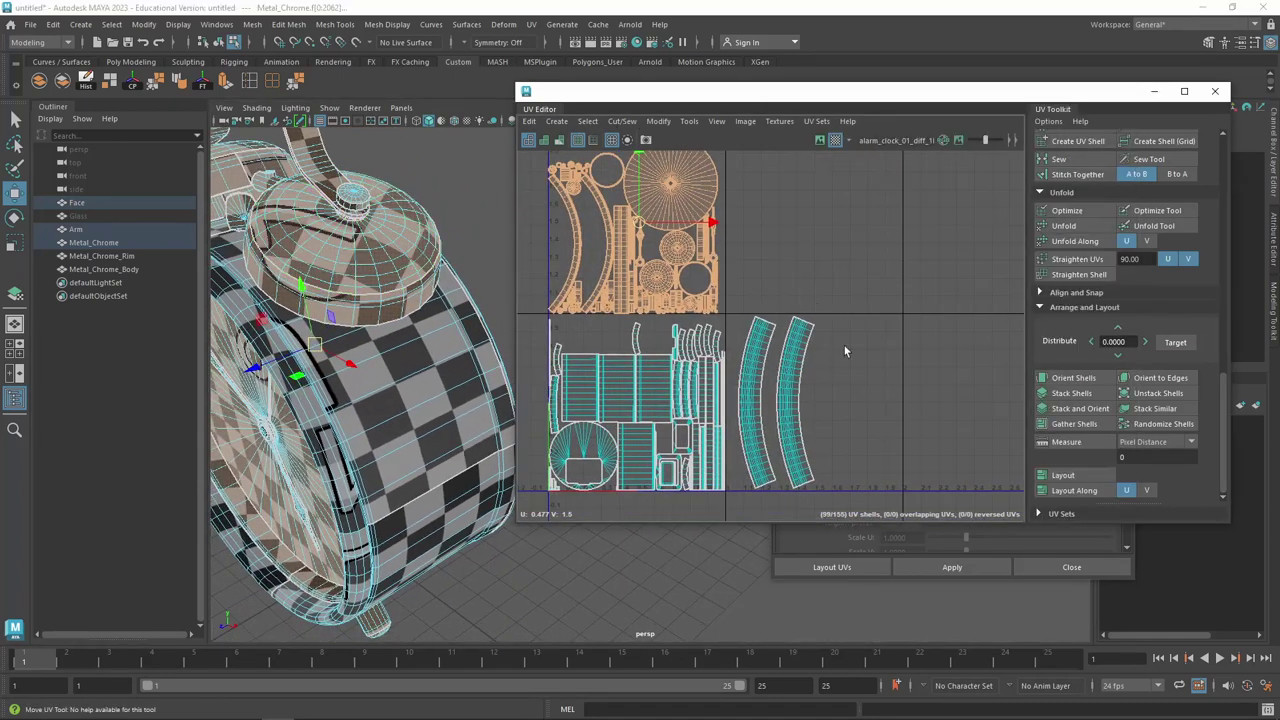
pyautogui.click(762, 372)
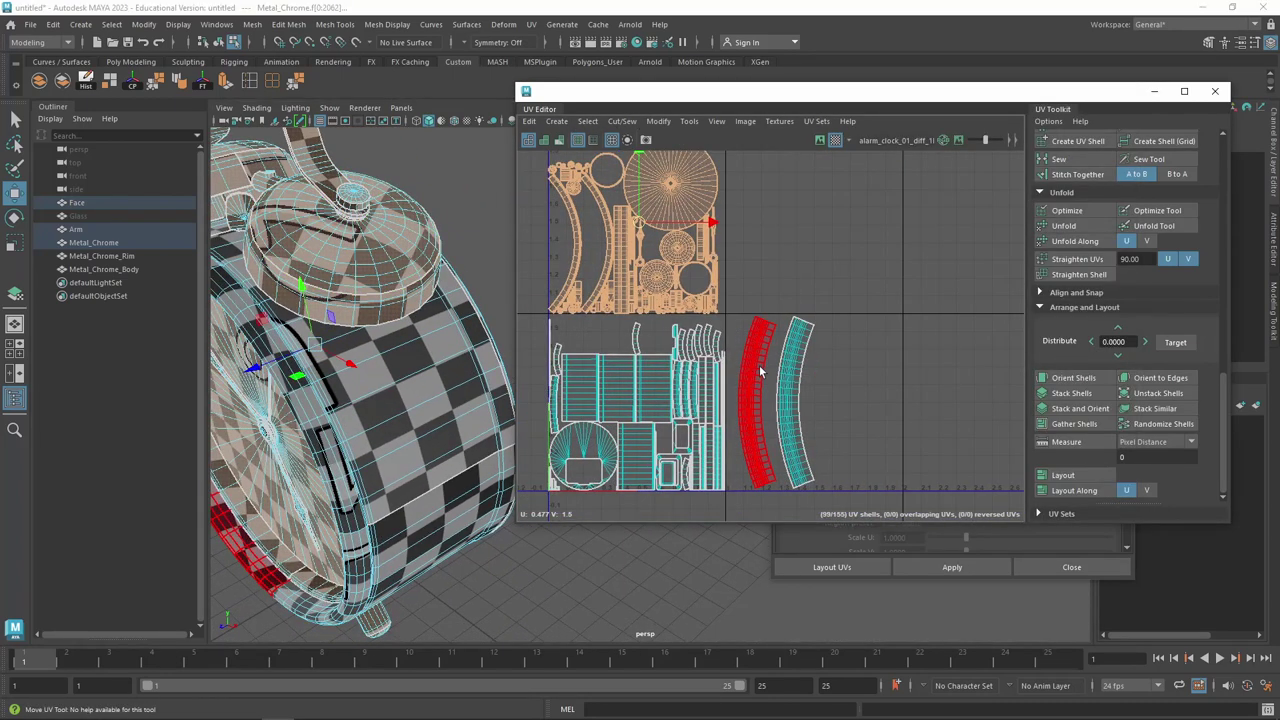
pyautogui.click(760, 372)
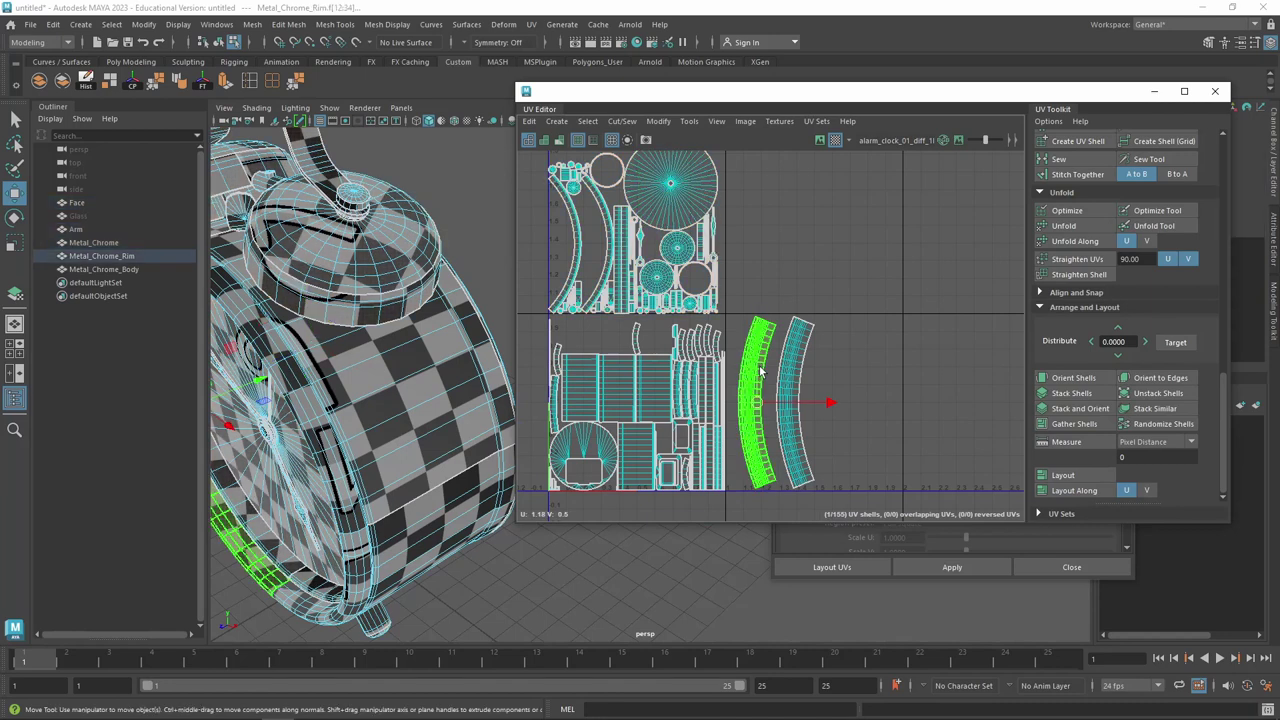
pyautogui.click(783, 374)
pyautogui.click(799, 352)
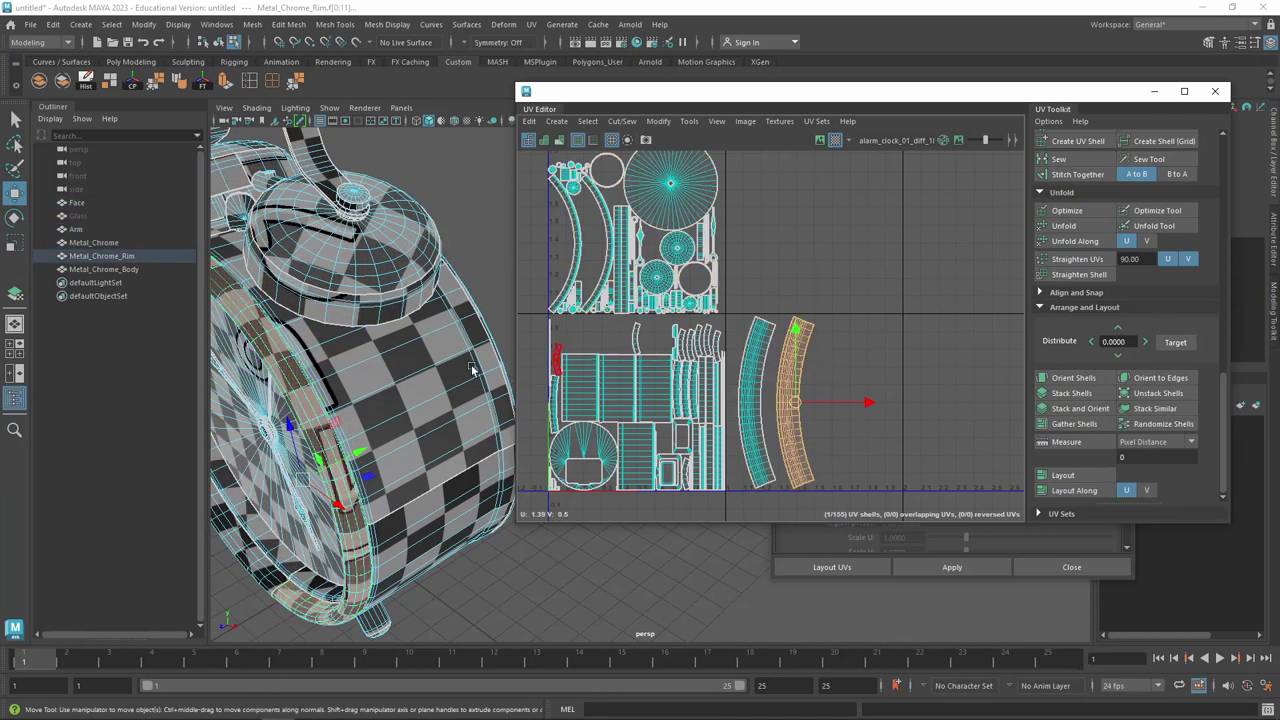
pyautogui.moveTo(475, 370)
pyautogui.keyDown('alt'); pyautogui.mouseDown()
pyautogui.moveTo(511, 318)
pyautogui.moveTo(494, 275)
pyautogui.moveTo(632, 275)
pyautogui.mouseUp(); pyautogui.keyUp('alt')
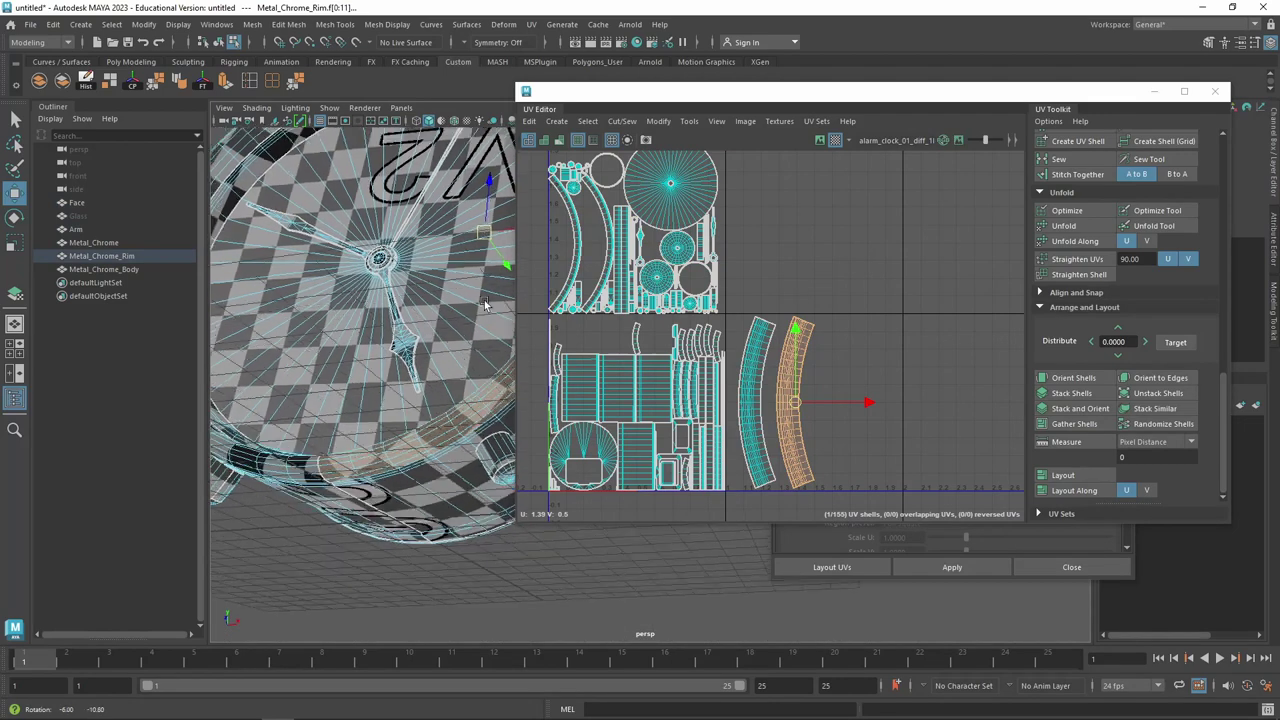
pyautogui.keyDown('alt'); pyautogui.moveTo(705, 258); pyautogui.dragTo(743, 315, button='middle'); pyautogui.keyUp('alt')
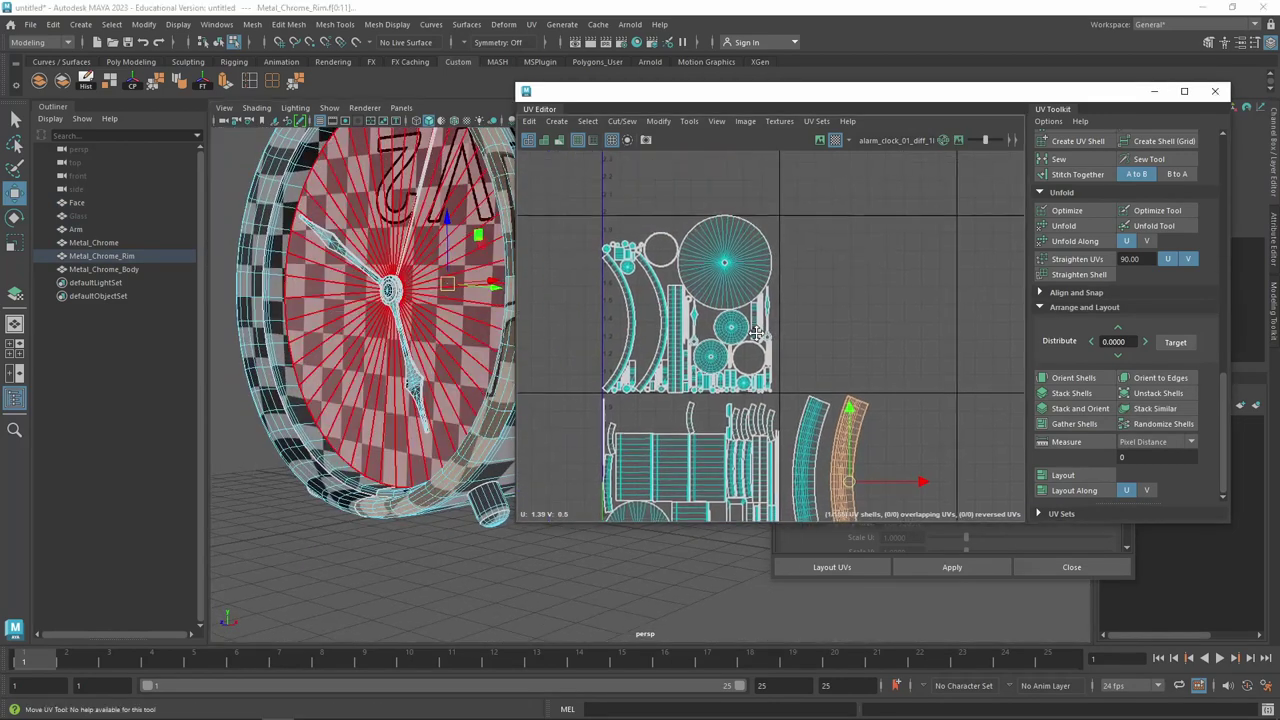
pyautogui.moveTo(470, 345)
pyautogui.keyDown('alt'); pyautogui.mouseDown()
pyautogui.moveTo(410, 283)
pyautogui.moveTo(462, 320)
pyautogui.mouseUp(); pyautogui.keyUp('alt')
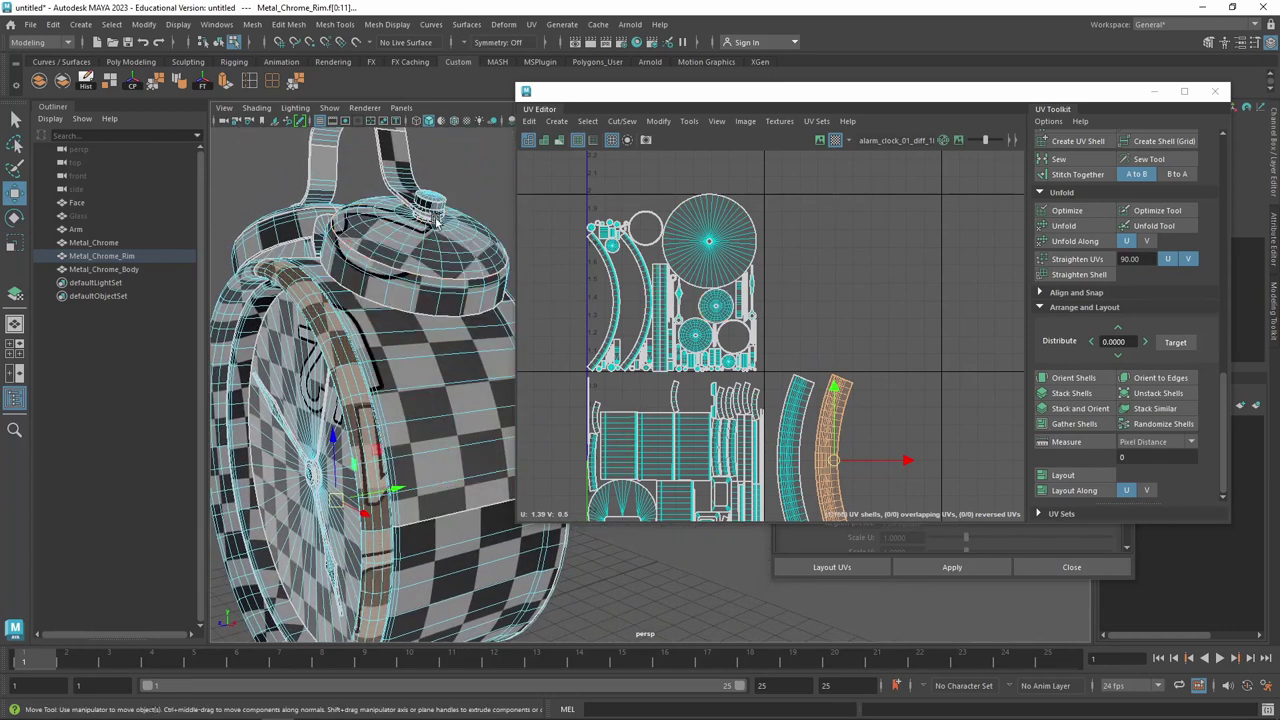
pyautogui.keyDown('alt'); pyautogui.moveTo(879, 426); pyautogui.dragTo(857, 286, button='middle'); pyautogui.keyUp('alt')
pyautogui.keyDown('shift'); pyautogui.click(759, 400); pyautogui.keyUp('shift')
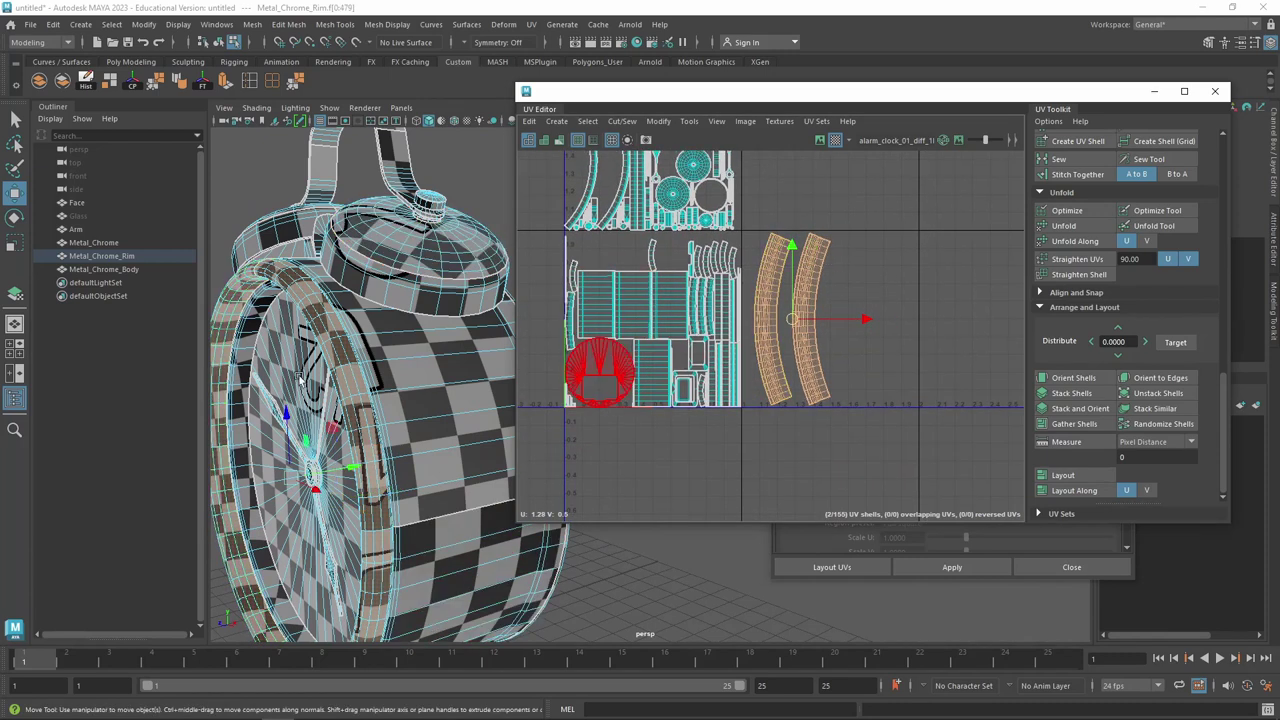
pyautogui.keyDown('alt'); pyautogui.moveTo(298, 378); pyautogui.dragTo(497, 344); pyautogui.keyUp('alt')
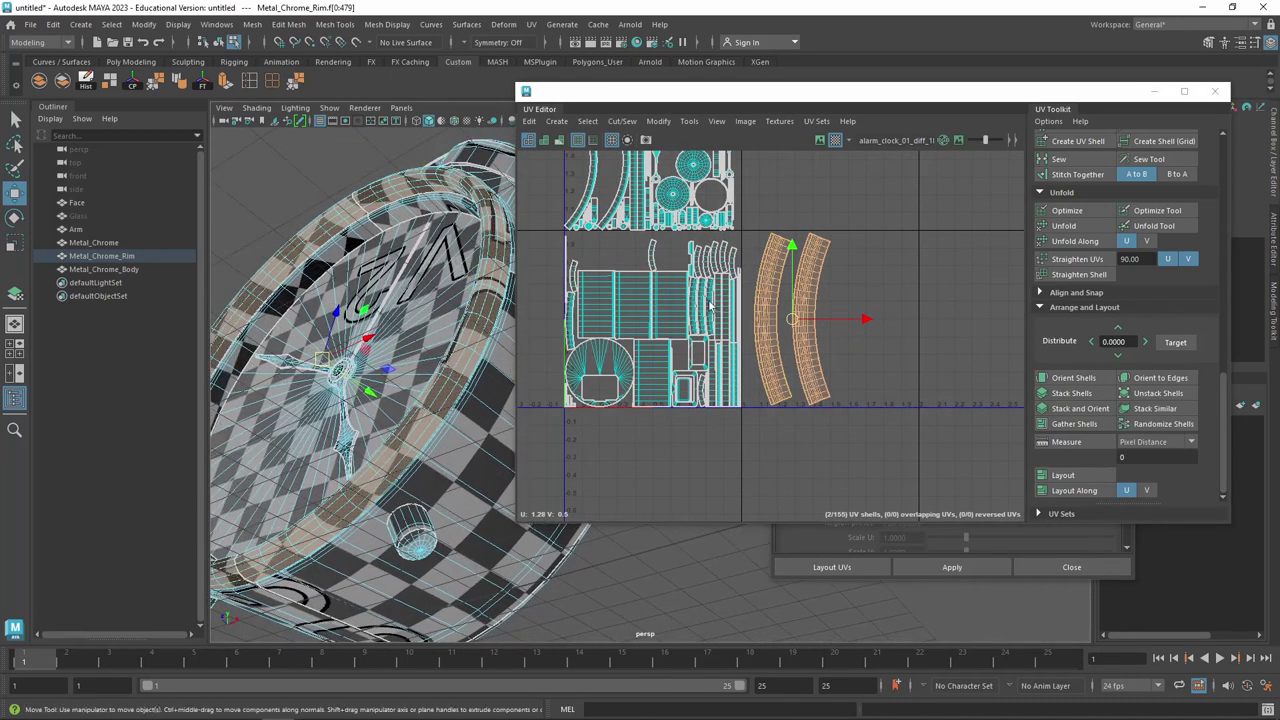
# Scale the rim shells slightly narrower and nudge them left and up
pyautogui.press('r')
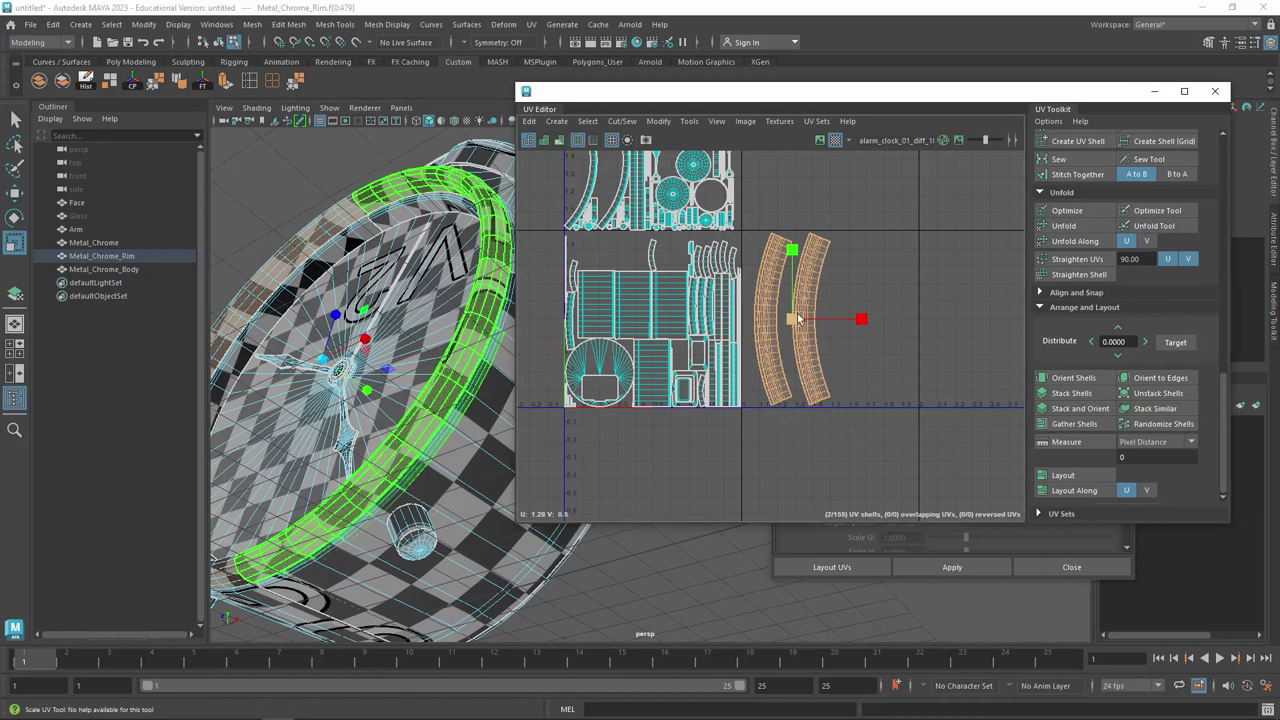
pyautogui.moveTo(797, 323); pyautogui.dragTo(791, 325)
pyautogui.moveTo(873, 222)
pyautogui.keyDown('alt'); pyautogui.mouseDown(button='middle')
pyautogui.moveTo(903, 363)
pyautogui.moveTo(863, 429)
pyautogui.mouseUp(button='middle'); pyautogui.keyUp('alt')
pyautogui.press('w')
pyautogui.moveTo(827, 440); pyautogui.dragTo(815, 416)
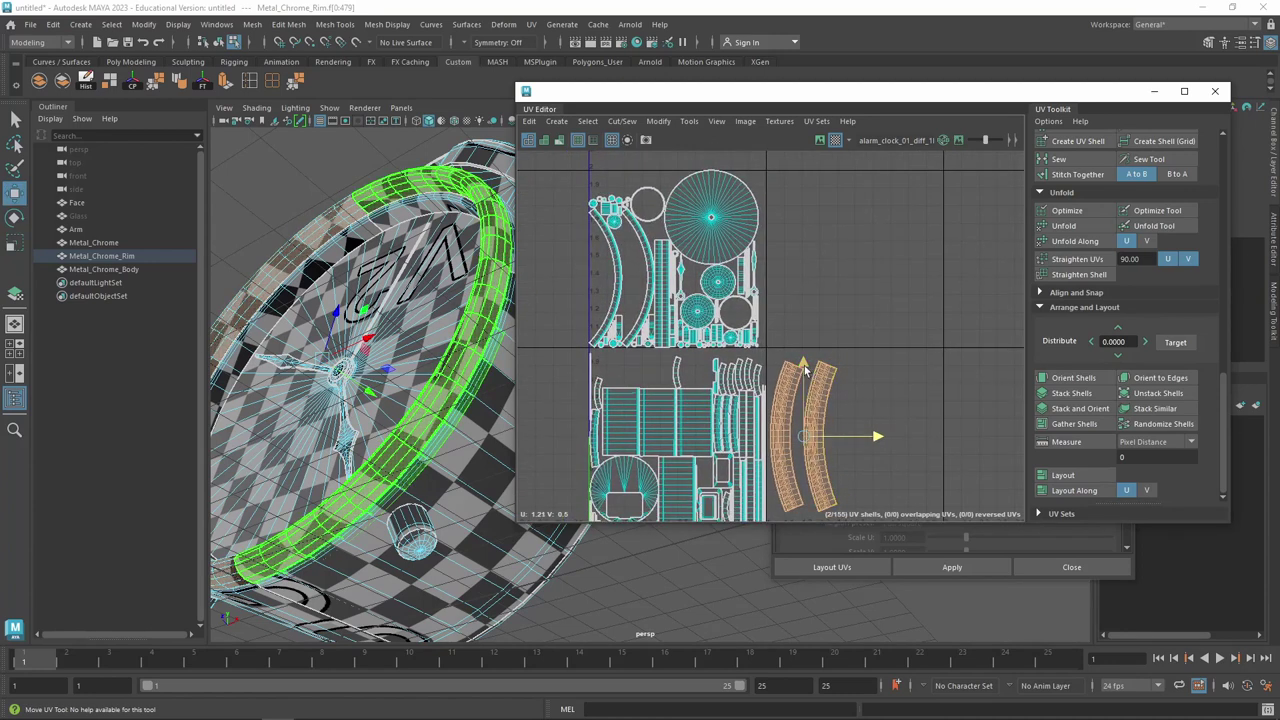
pyautogui.moveTo(804, 367); pyautogui.dragTo(803, 355)
# Reposition the right rim shell beside the left one, then deselect the rims
pyautogui.click(877, 423)
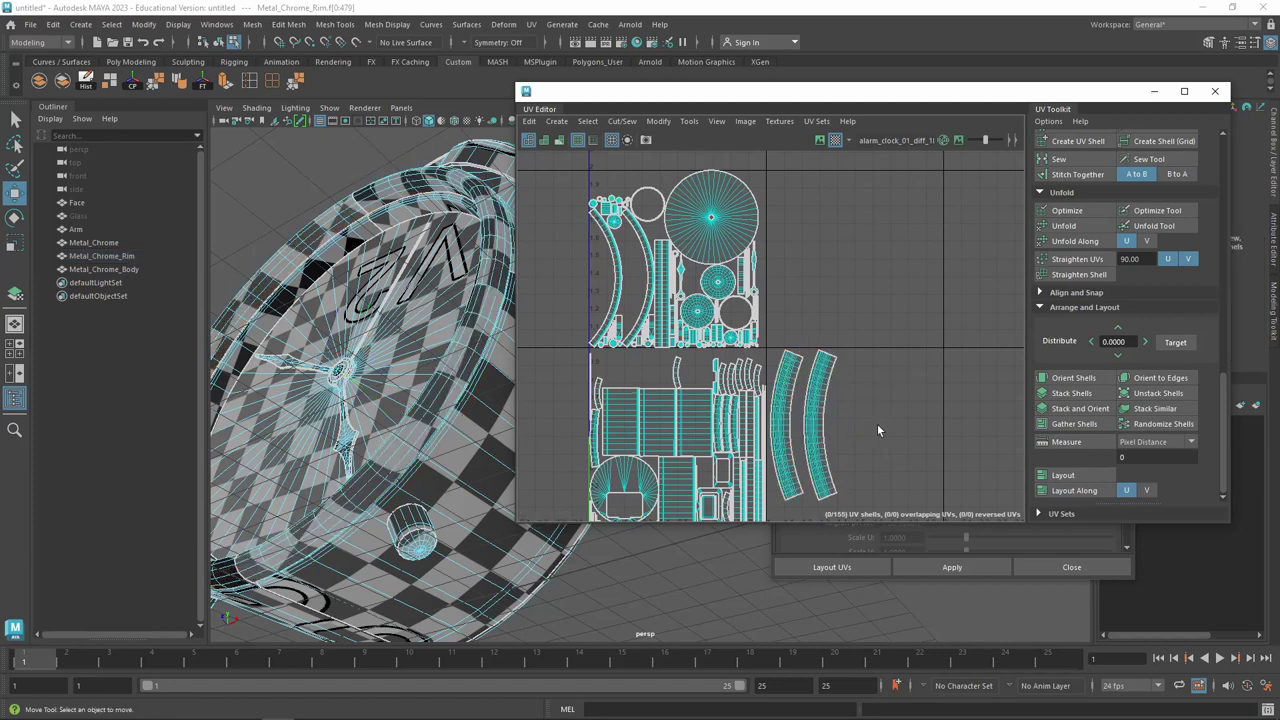
pyautogui.moveTo(877, 423); pyautogui.dragTo(815, 440)
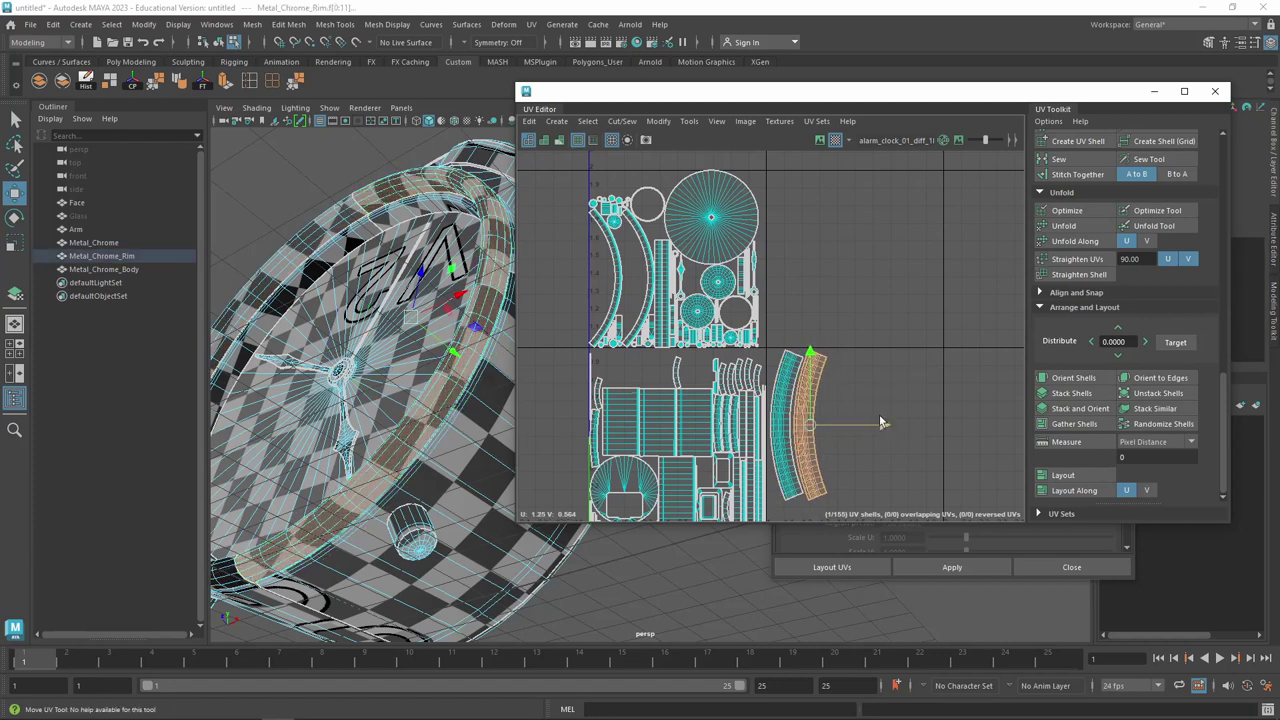
pyautogui.moveTo(892, 298); pyautogui.dragTo(778, 474)
pyautogui.keyDown('alt'); pyautogui.moveTo(858, 460); pyautogui.dragTo(844, 310, button='middle'); pyautogui.keyUp('alt')
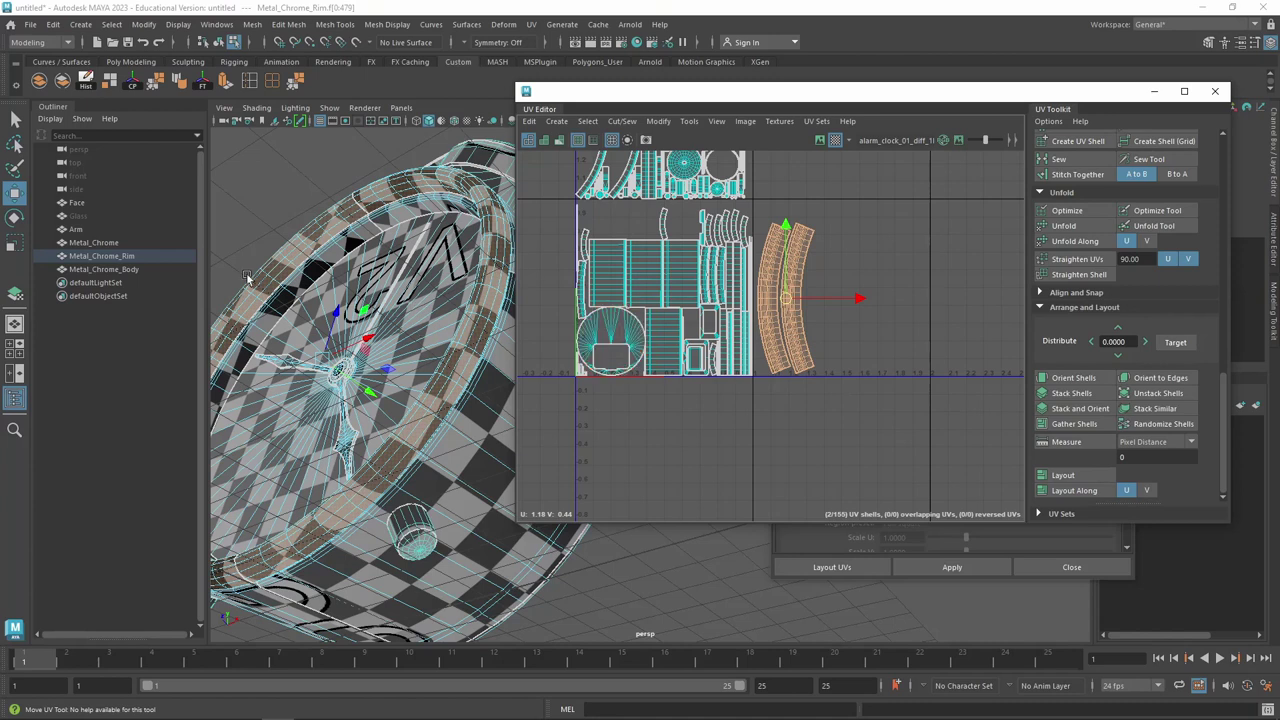
pyautogui.moveTo(322, 346)
pyautogui.keyDown('alt'); pyautogui.mouseDown()
pyautogui.moveTo(339, 241)
pyautogui.moveTo(440, 240)
pyautogui.mouseUp(); pyautogui.keyUp('alt')
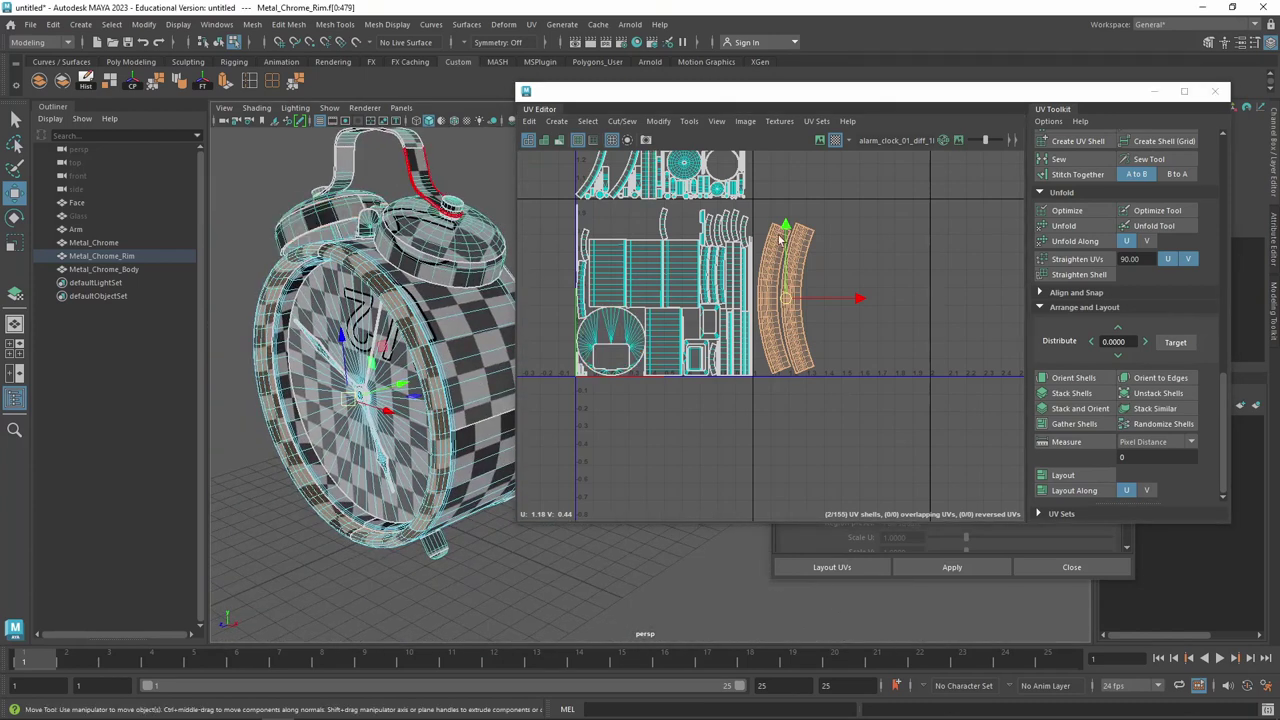
pyautogui.click(829, 229)
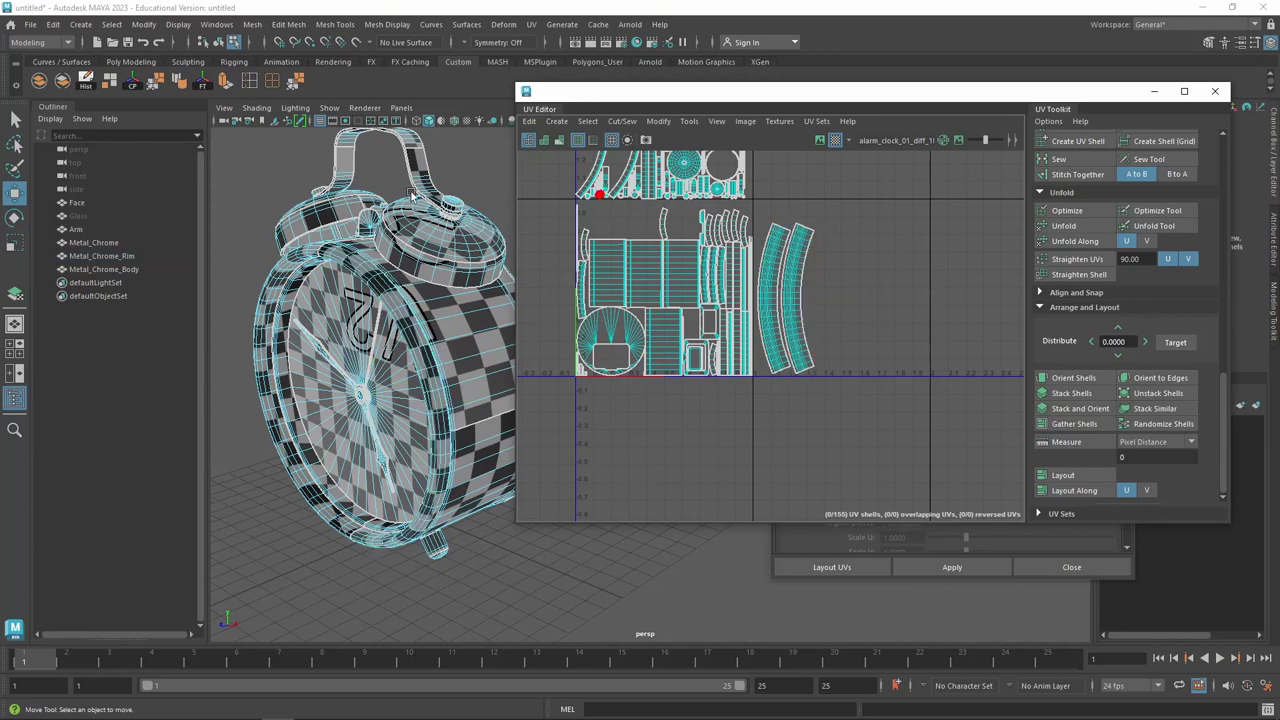
pyautogui.moveTo(390, 187)
pyautogui.keyDown('alt'); pyautogui.mouseDown()
pyautogui.moveTo(322, 272)
pyautogui.moveTo(48, 262)
pyautogui.mouseUp(); pyautogui.keyUp('alt')
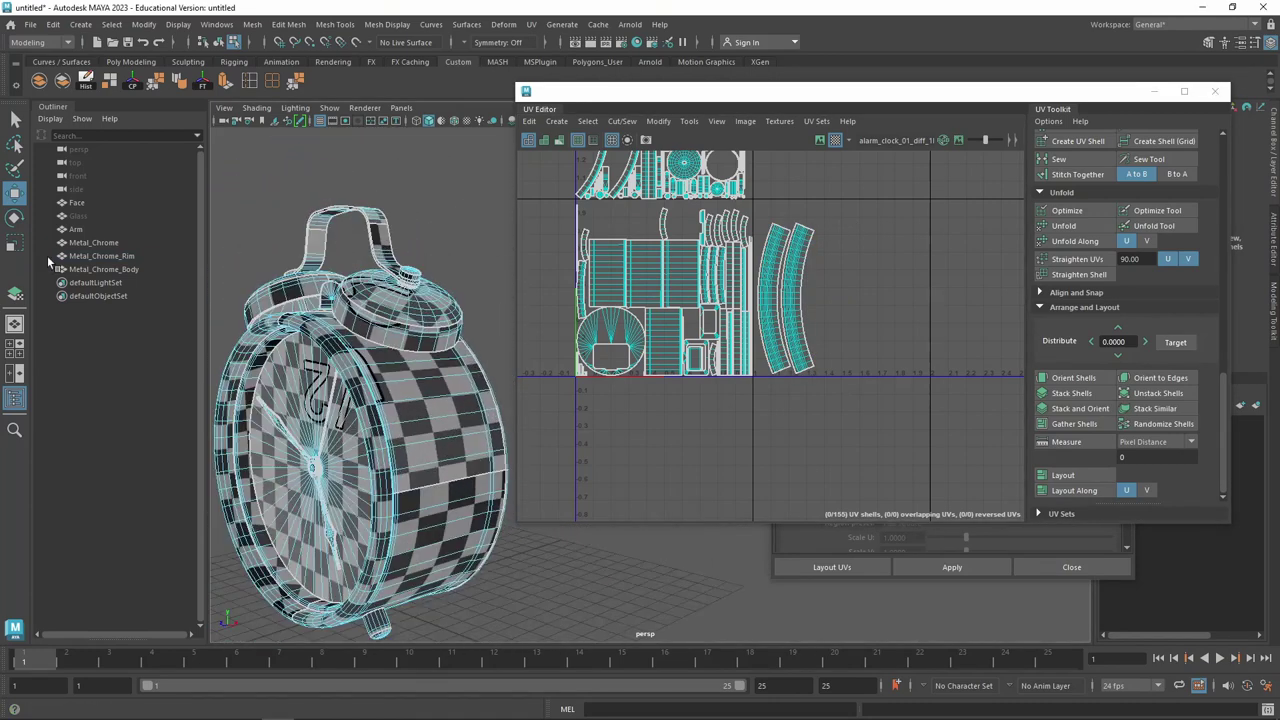
# Select the Face through Metal_Chrome_Body objects and pick the circular Glass UV shell
pyautogui.click(89, 215)
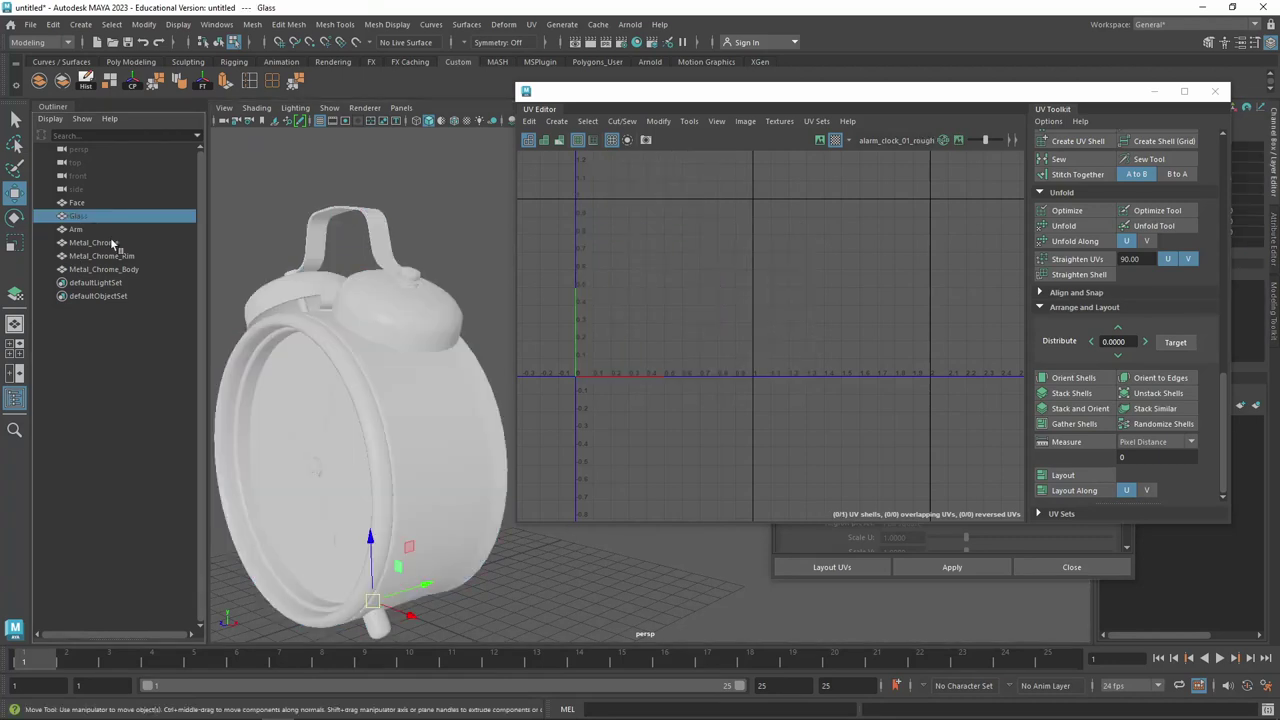
pyautogui.click(116, 270)
pyautogui.click(88, 216)
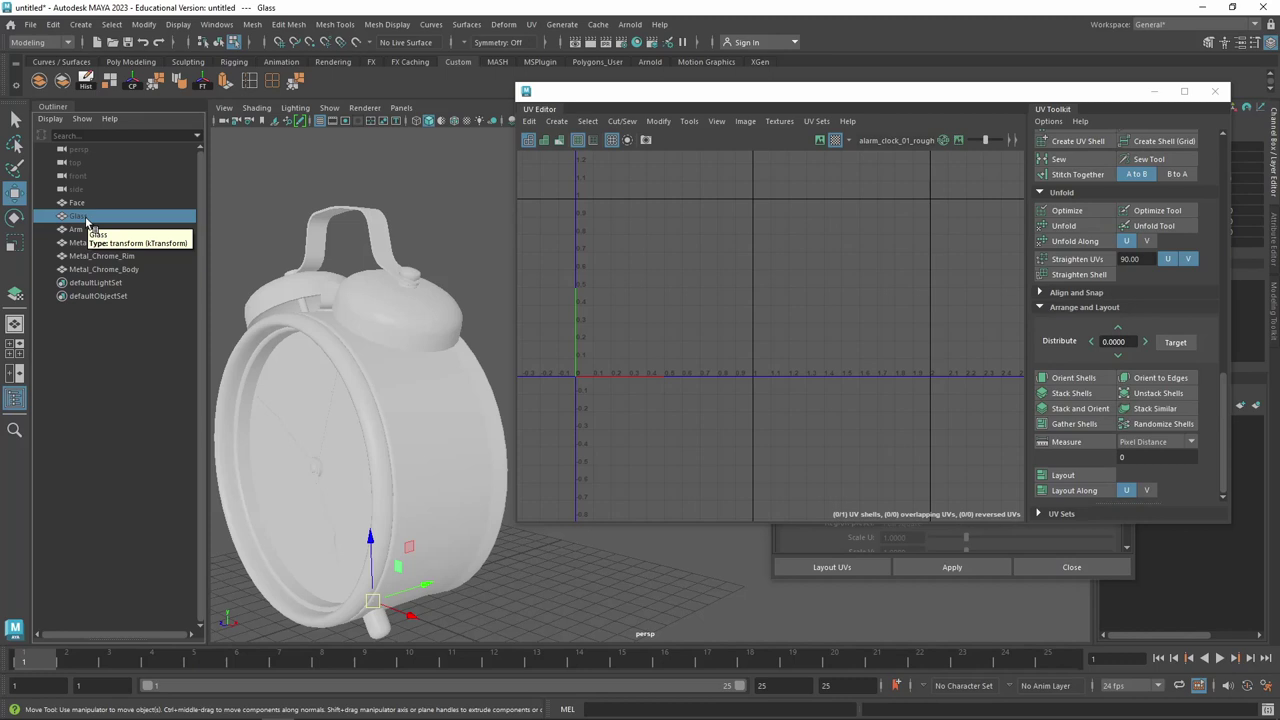
pyautogui.click(302, 373)
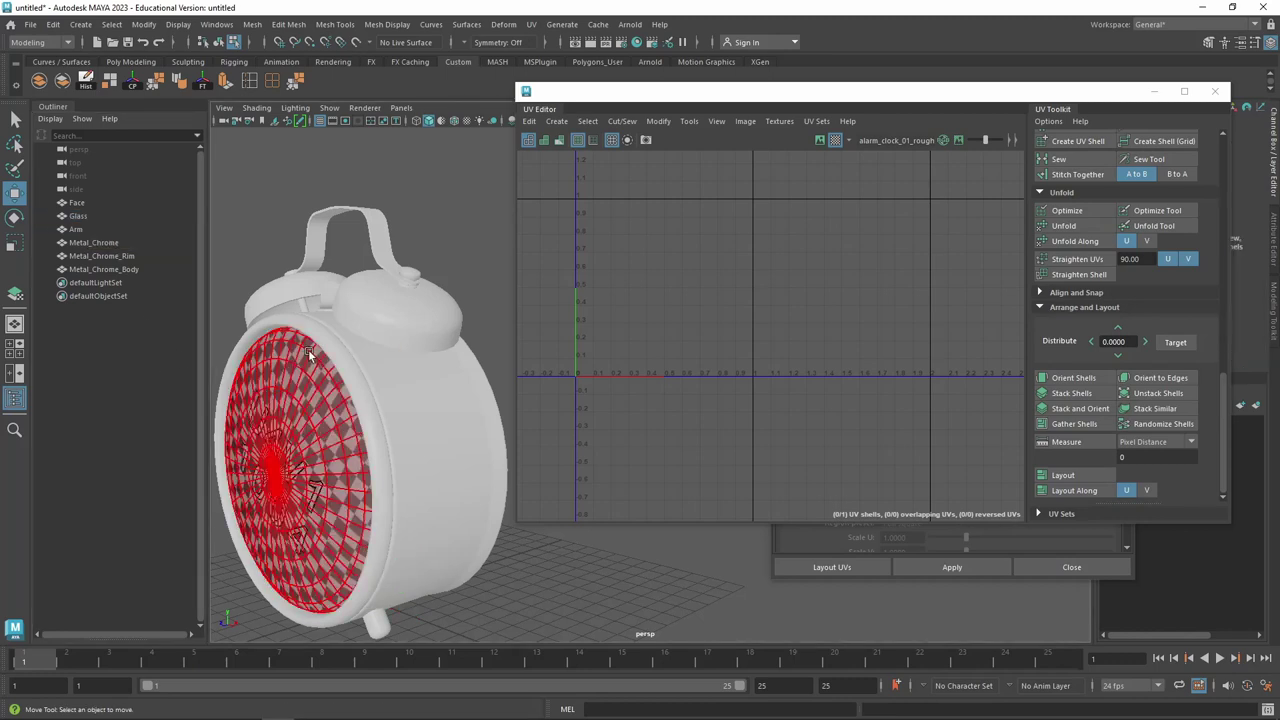
pyautogui.click(290, 369)
pyautogui.click(104, 269)
pyautogui.keyDown('shift'); pyautogui.click(82, 202); pyautogui.keyUp('shift')
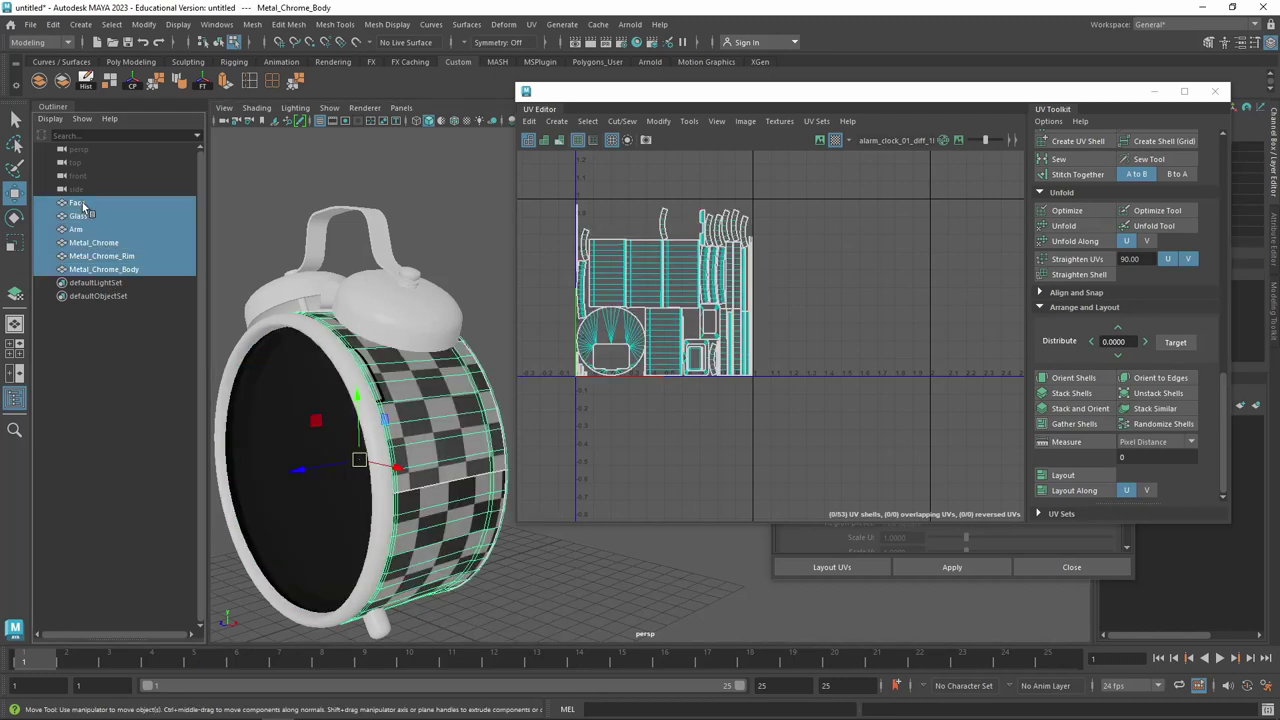
pyautogui.keyDown('alt'); pyautogui.moveTo(831, 254); pyautogui.dragTo(628, 275, button='middle'); pyautogui.keyUp('alt')
pyautogui.scroll(-2, 628, 275)
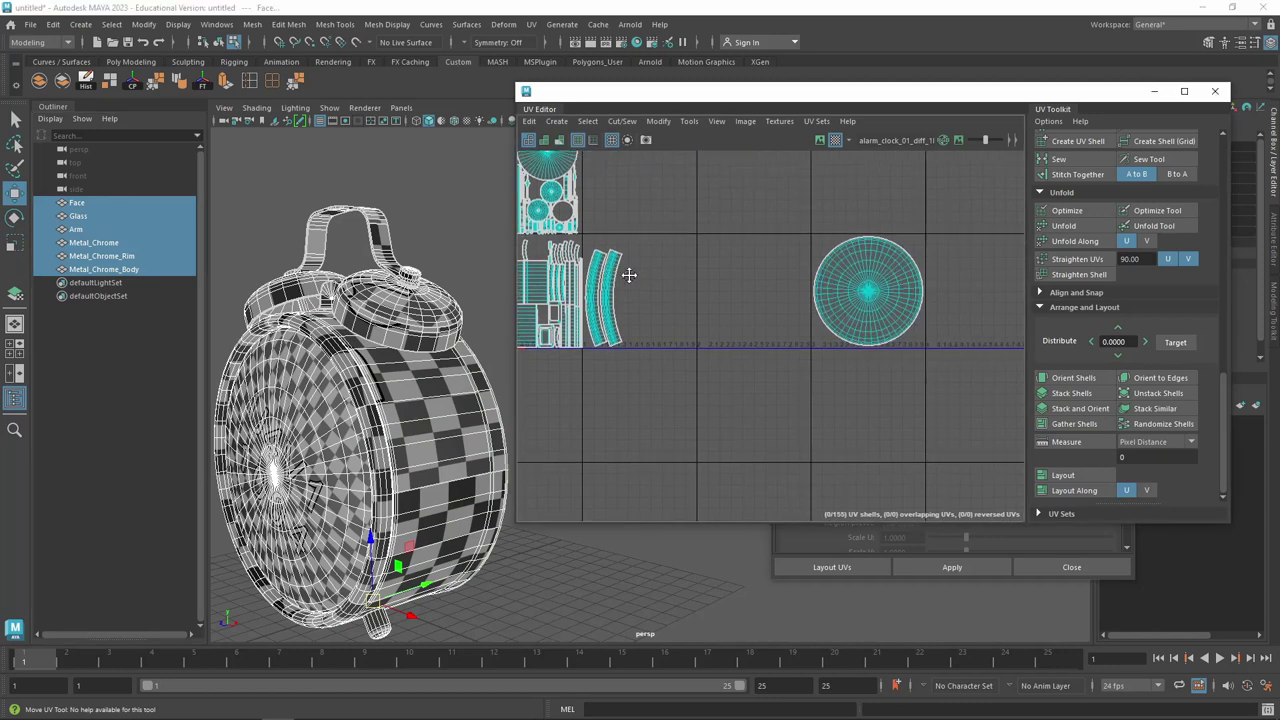
pyautogui.moveTo(871, 287); pyautogui.dragTo(884, 300, button='right')
pyautogui.click(886, 286)
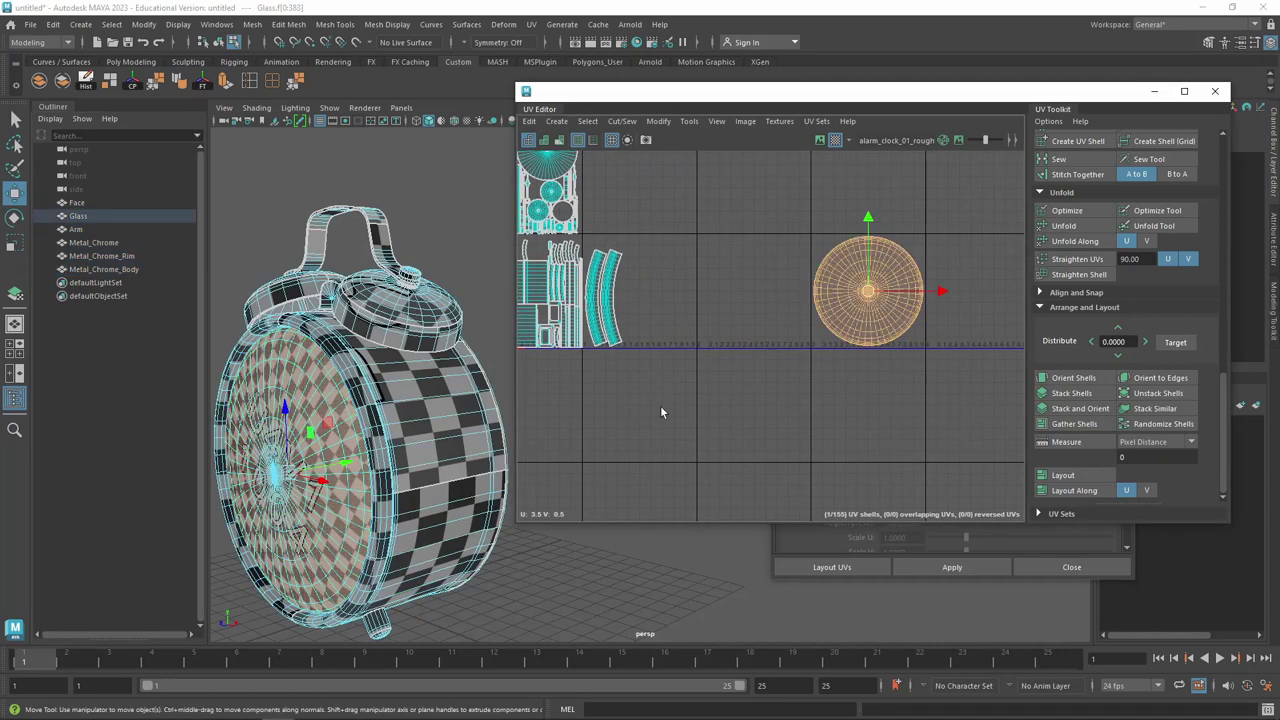
# Scale the Glass shell down and move it next to the arc shells
pyautogui.keyDown('alt'); pyautogui.moveTo(405, 330); pyautogui.dragTo(480, 325); pyautogui.keyUp('alt')
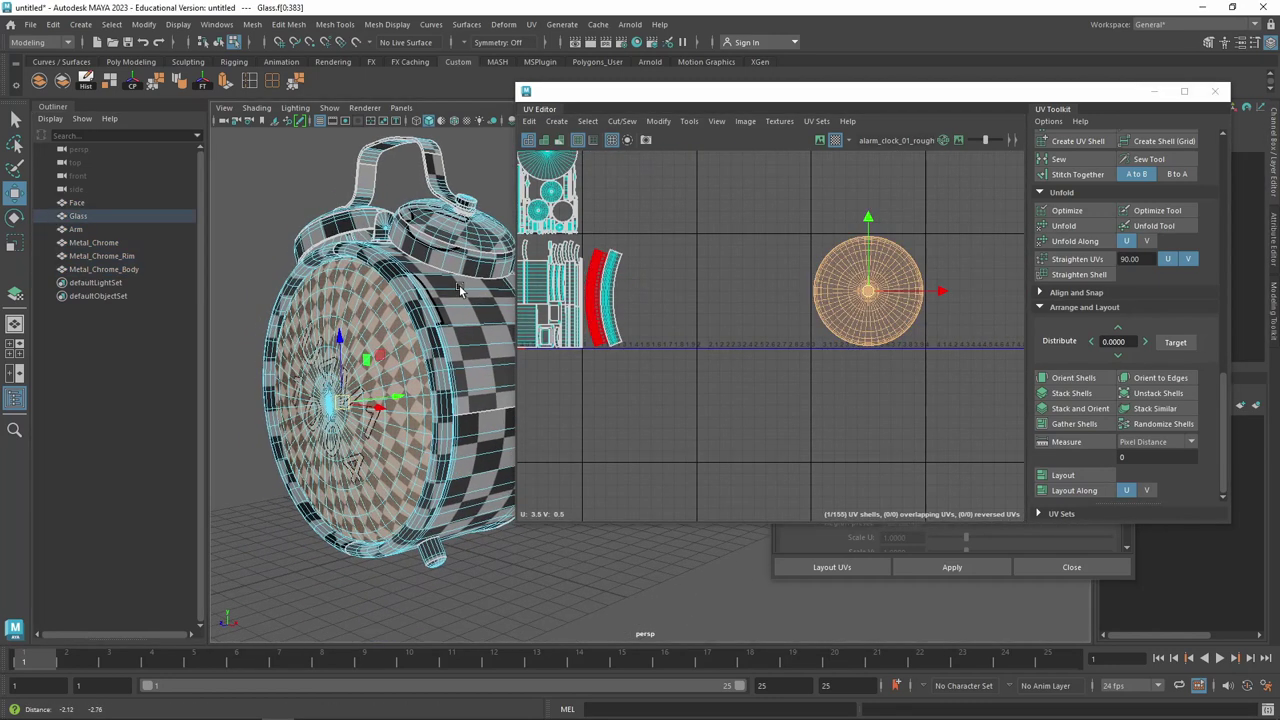
pyautogui.press('r')
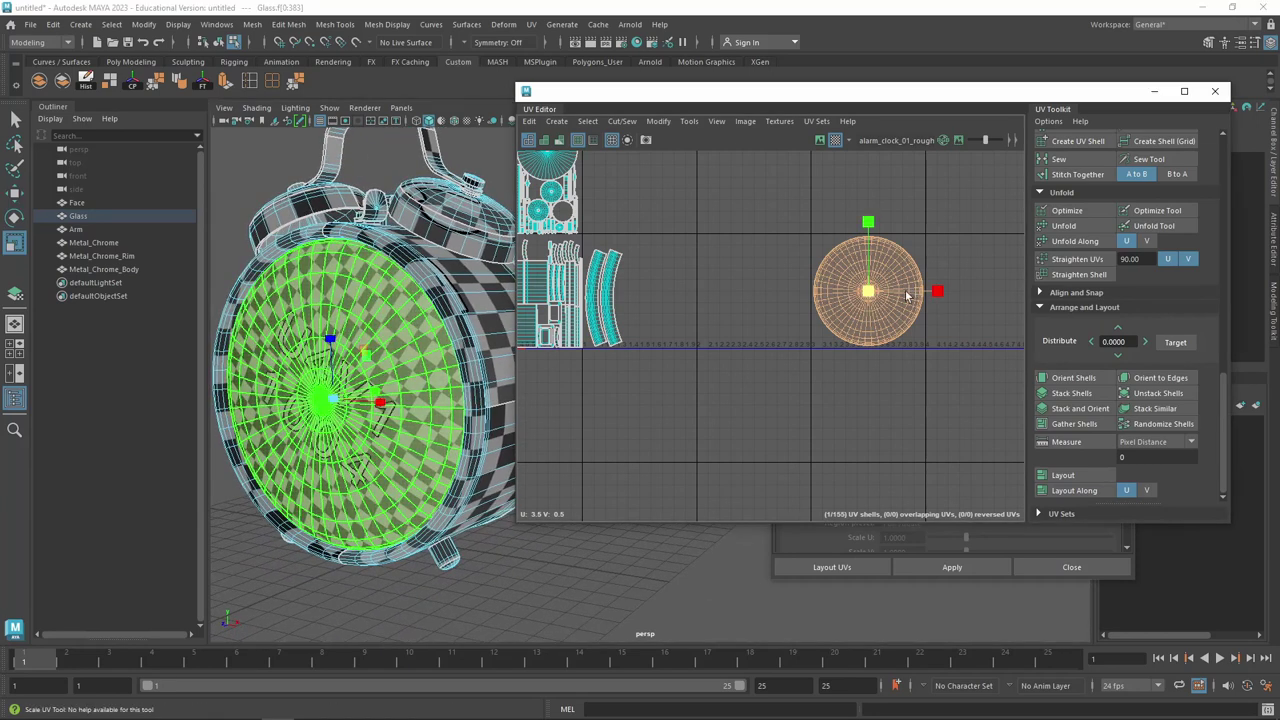
pyautogui.moveTo(868, 296); pyautogui.dragTo(843, 309)
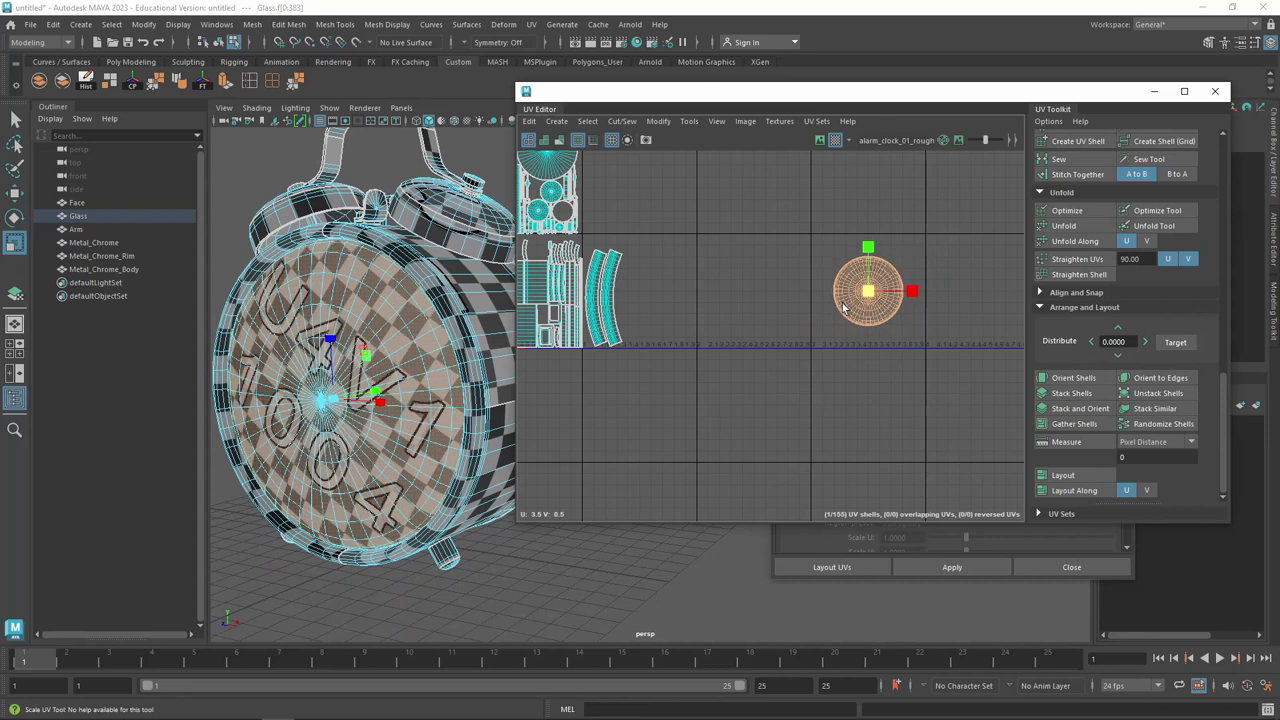
pyautogui.press('w')
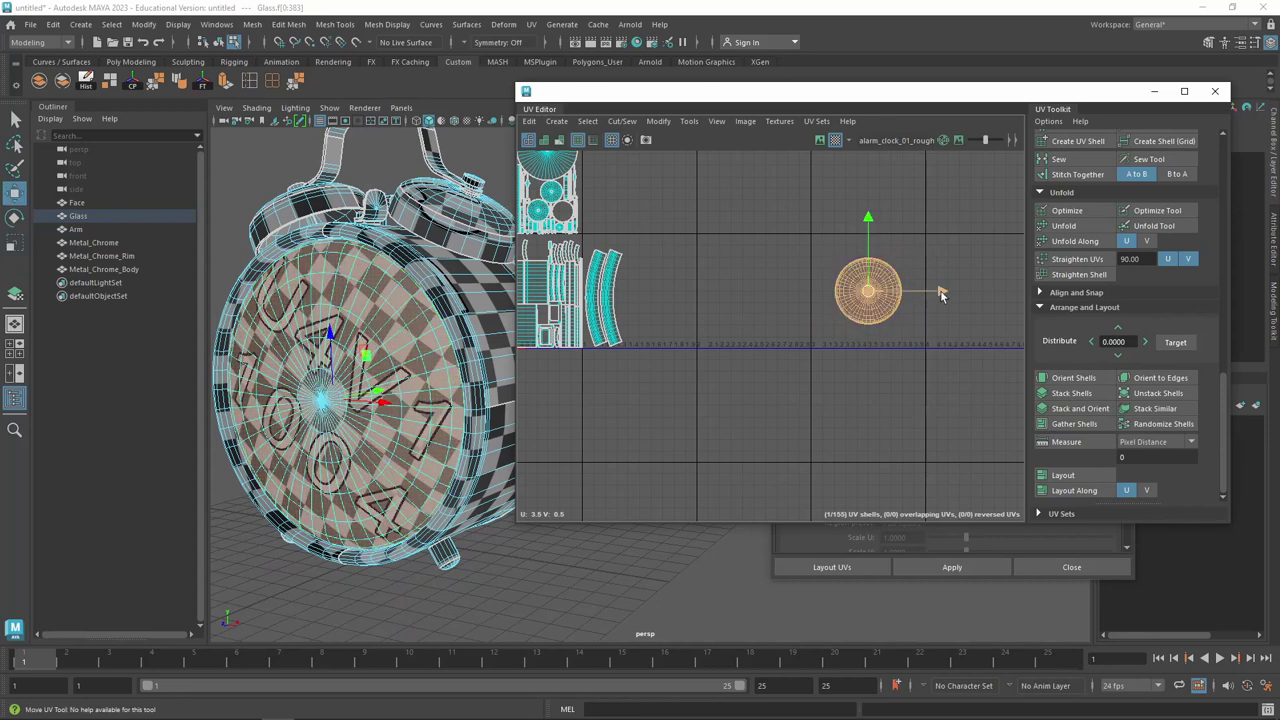
pyautogui.moveTo(937, 288); pyautogui.dragTo(728, 311)
pyautogui.moveTo(660, 222); pyautogui.dragTo(653, 229)
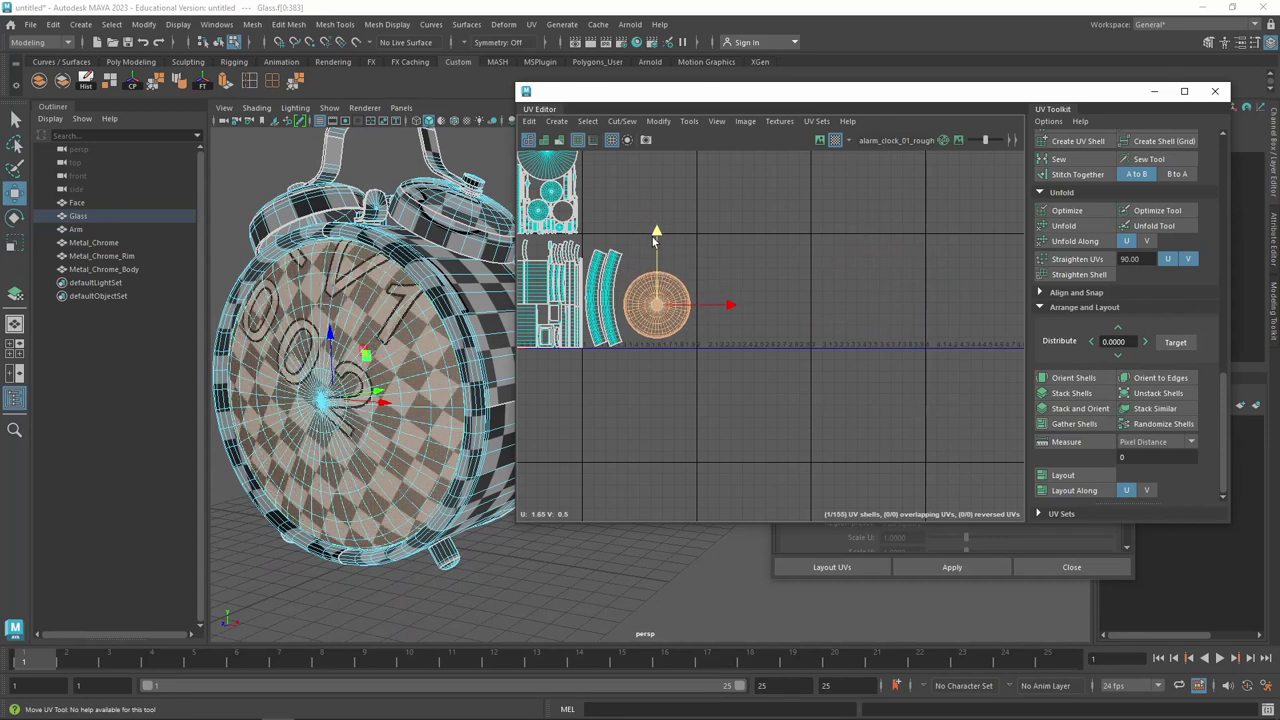
pyautogui.moveTo(731, 298); pyautogui.dragTo(726, 298)
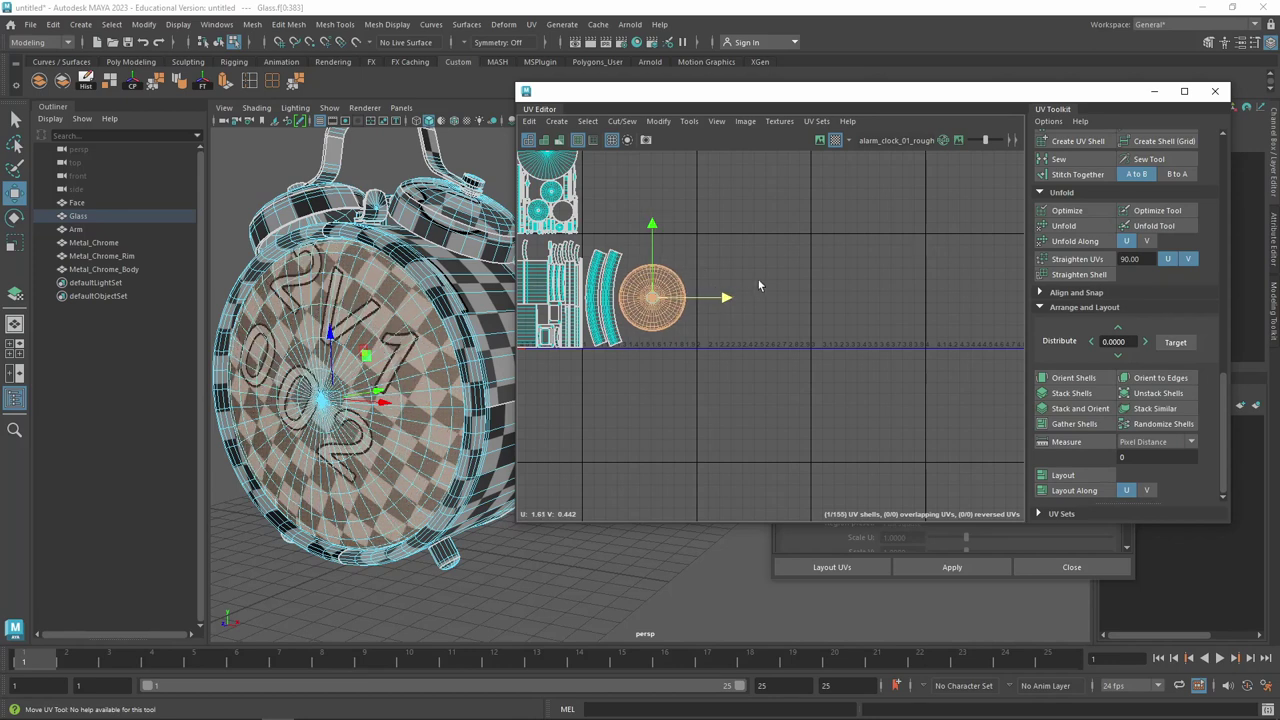
# Marquee-select the clock face UV shells in the top-left tile
pyautogui.keyDown('alt'); pyautogui.moveTo(758, 286); pyautogui.dragTo(837, 283, button='middle'); pyautogui.keyUp('alt')
pyautogui.moveTo(720, 336)
pyautogui.keyDown('alt'); pyautogui.mouseDown(button='middle')
pyautogui.moveTo(776, 425)
pyautogui.moveTo(762, 429)
pyautogui.mouseUp(button='middle'); pyautogui.keyUp('alt')
pyautogui.moveTo(672, 212); pyautogui.dragTo(520, 300)
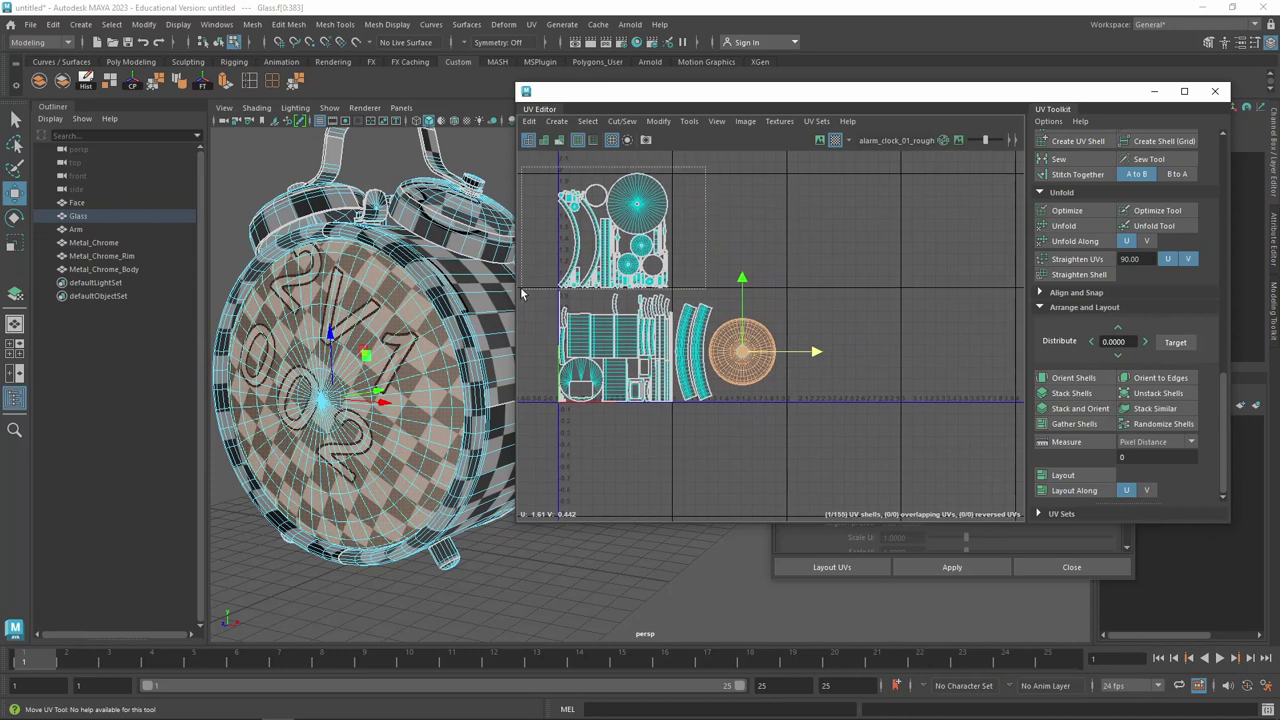
# Shift the face shells two tiles right and one tile down, then clear the selection
pyautogui.scroll(5, 1188, 366)
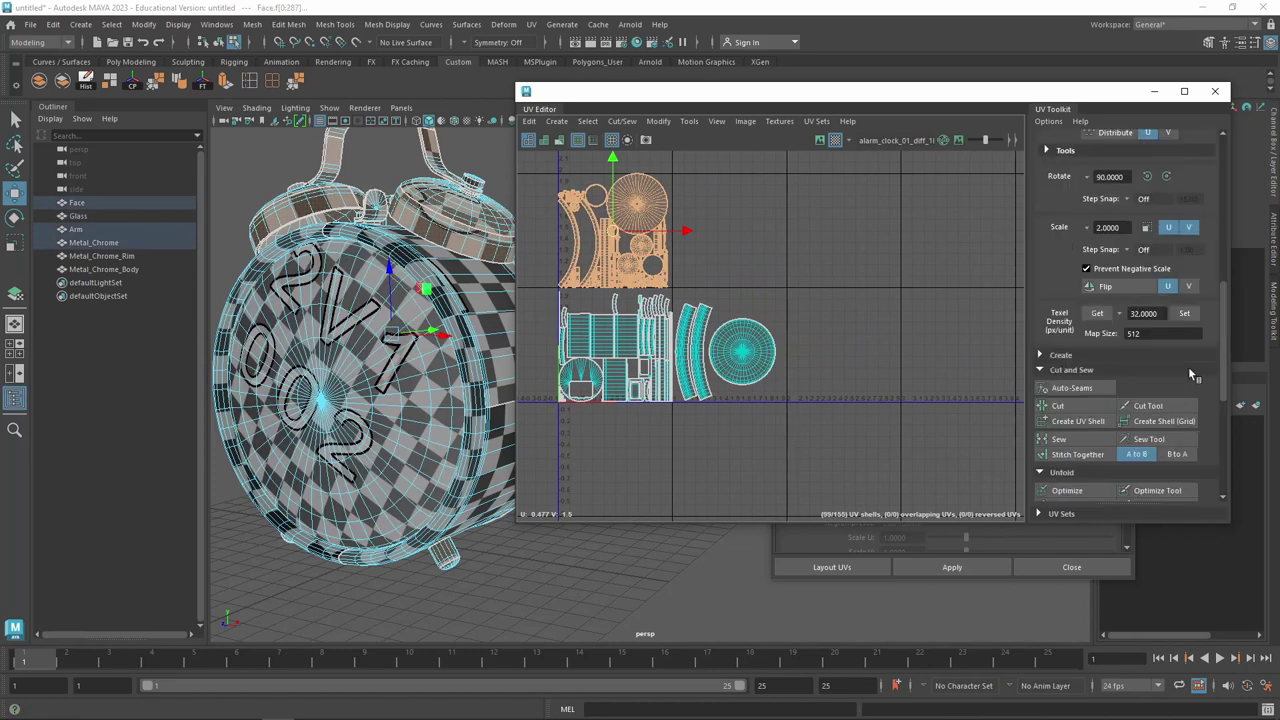
pyautogui.scroll(5, 1184, 272)
pyautogui.click(1198, 253)
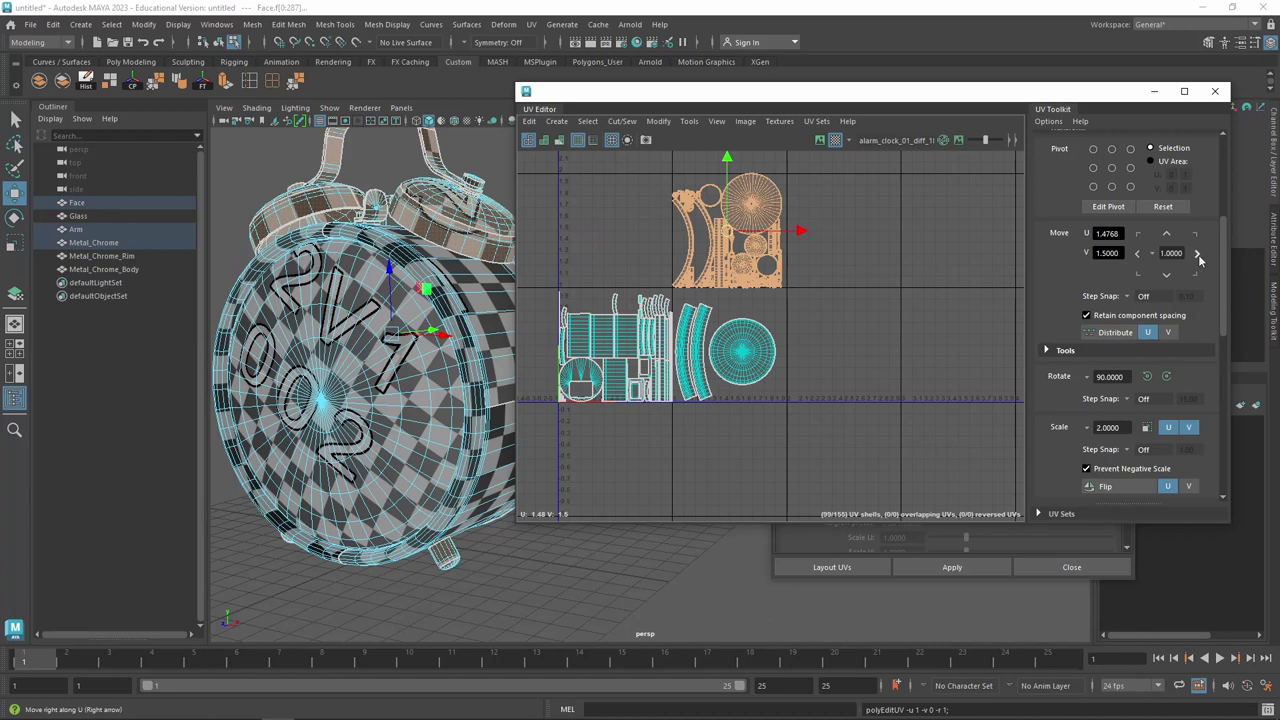
pyautogui.click(1198, 254)
pyautogui.click(1165, 275)
pyautogui.click(988, 270)
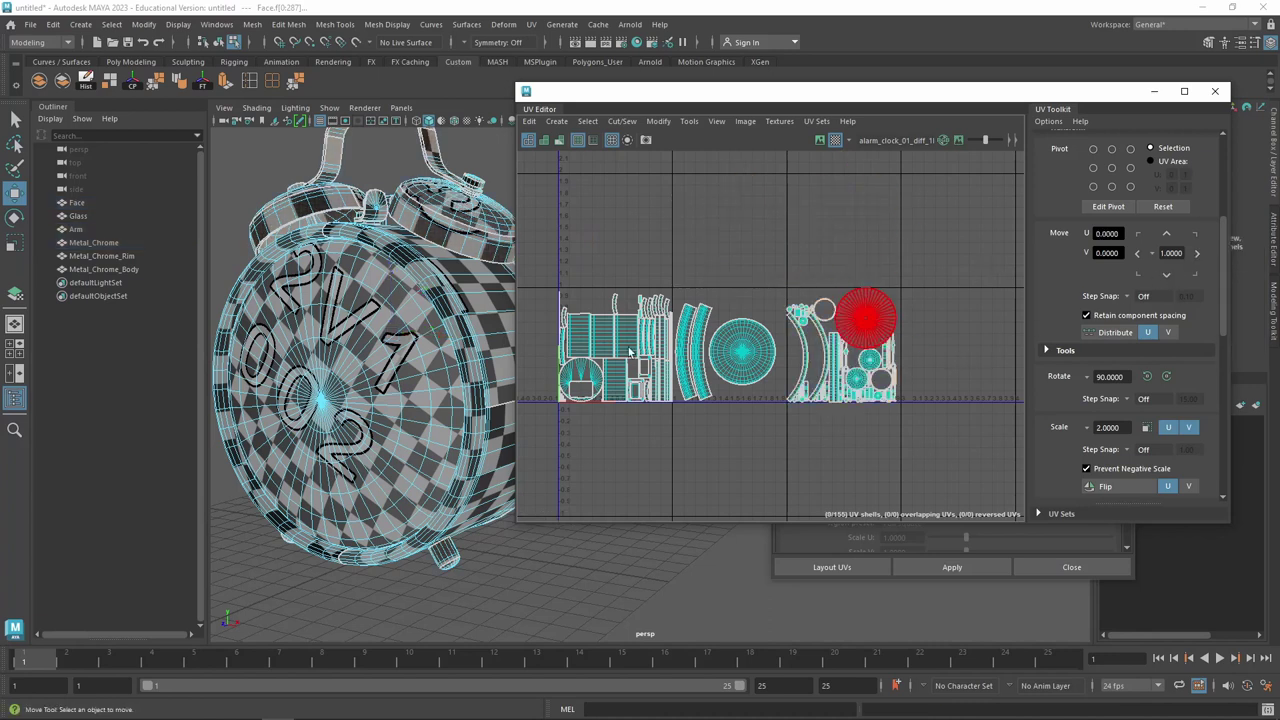
pyautogui.keyDown('alt'); pyautogui.moveTo(460, 350); pyautogui.dragTo(385, 355); pyautogui.keyUp('alt')
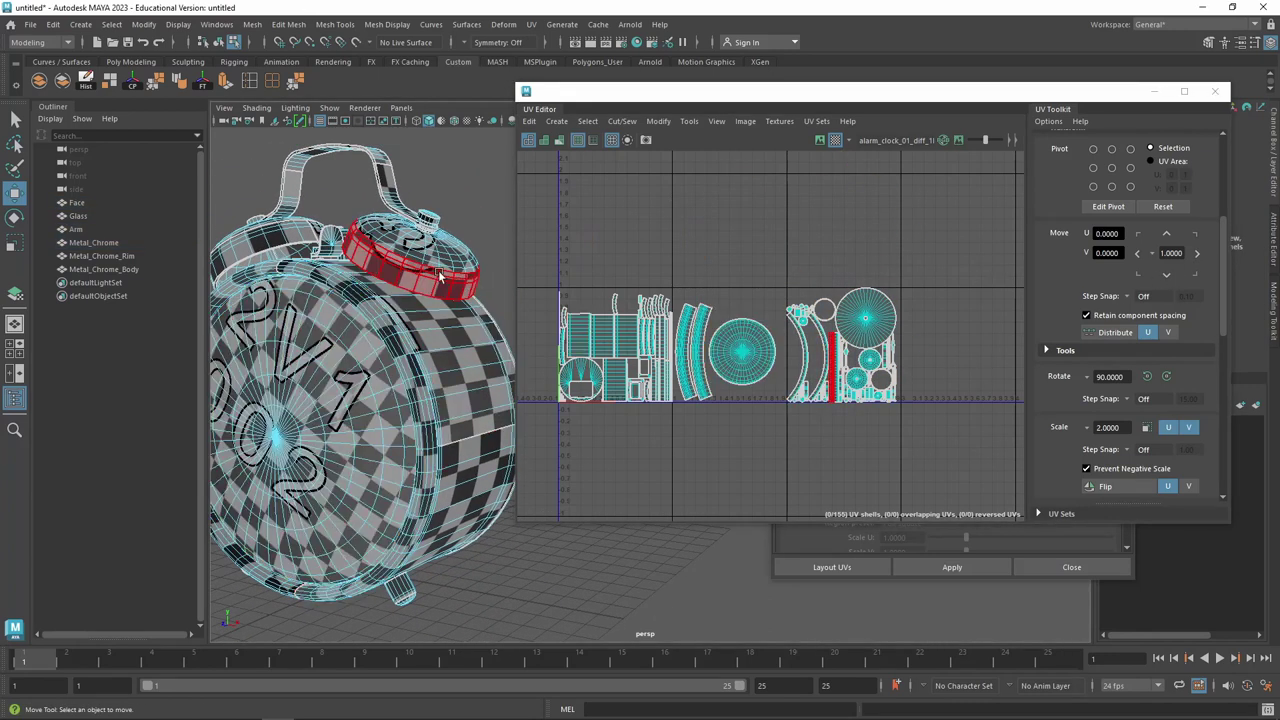
pyautogui.scroll(5, 380, 275)
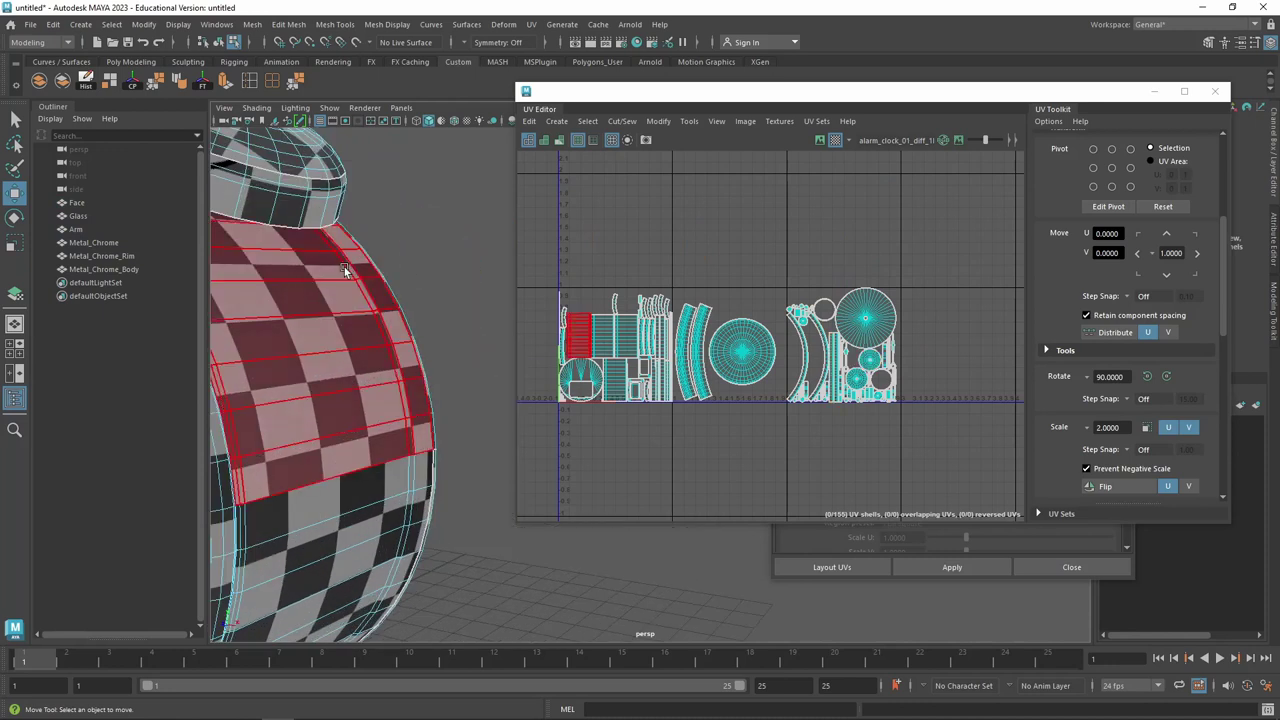
pyautogui.keyDown('alt'); pyautogui.moveTo(341, 272); pyautogui.dragTo(445, 275); pyautogui.keyUp('alt')
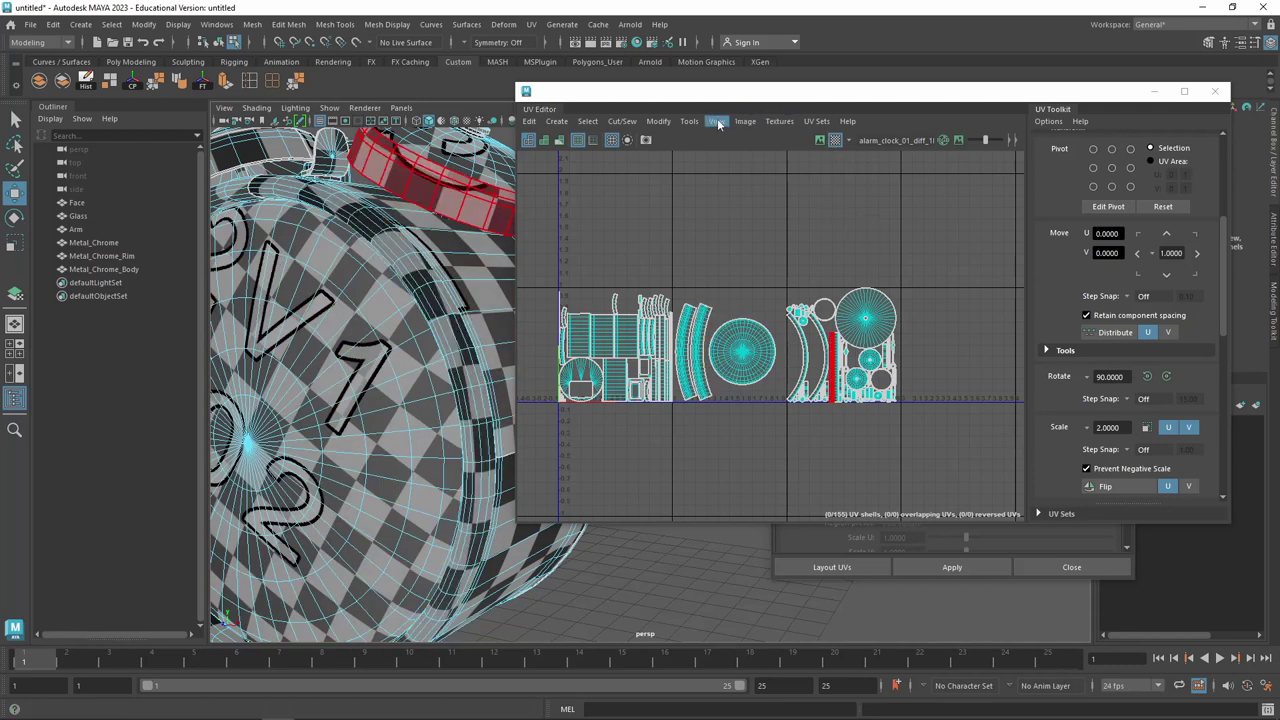
# Turn off the checker texture and display the UV shells shaded
pyautogui.click(835, 140)
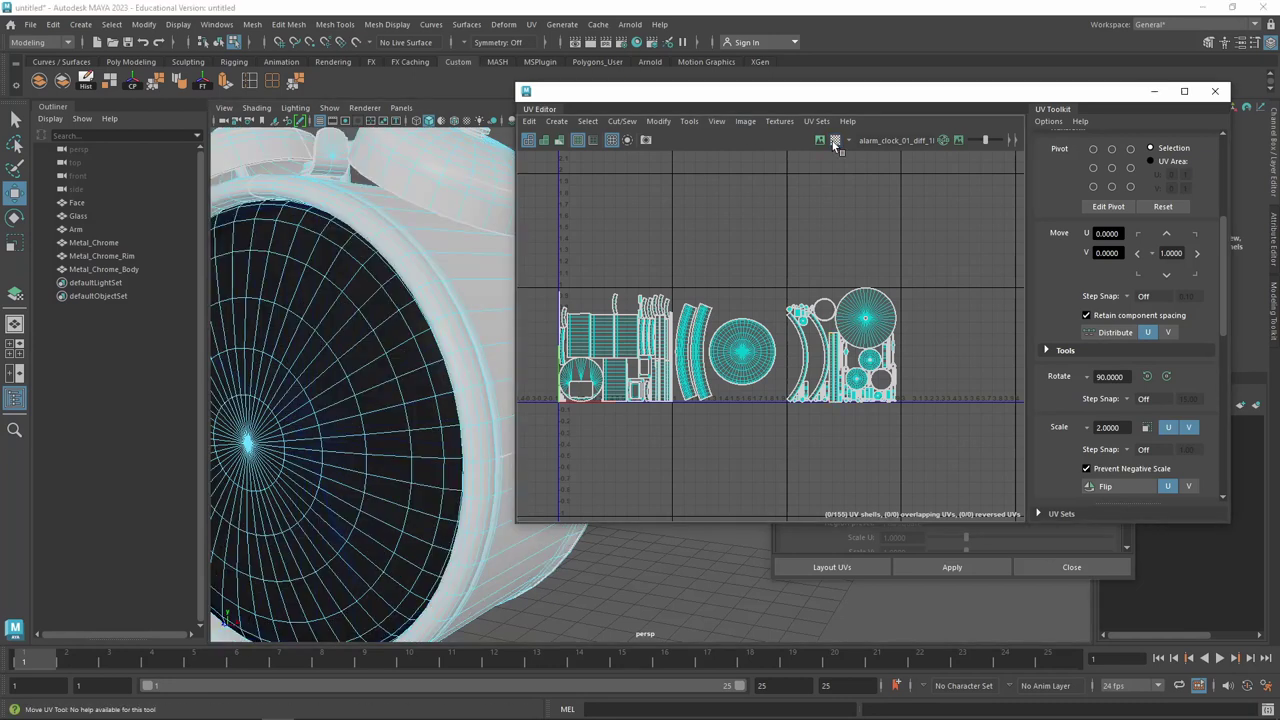
pyautogui.click(717, 121)
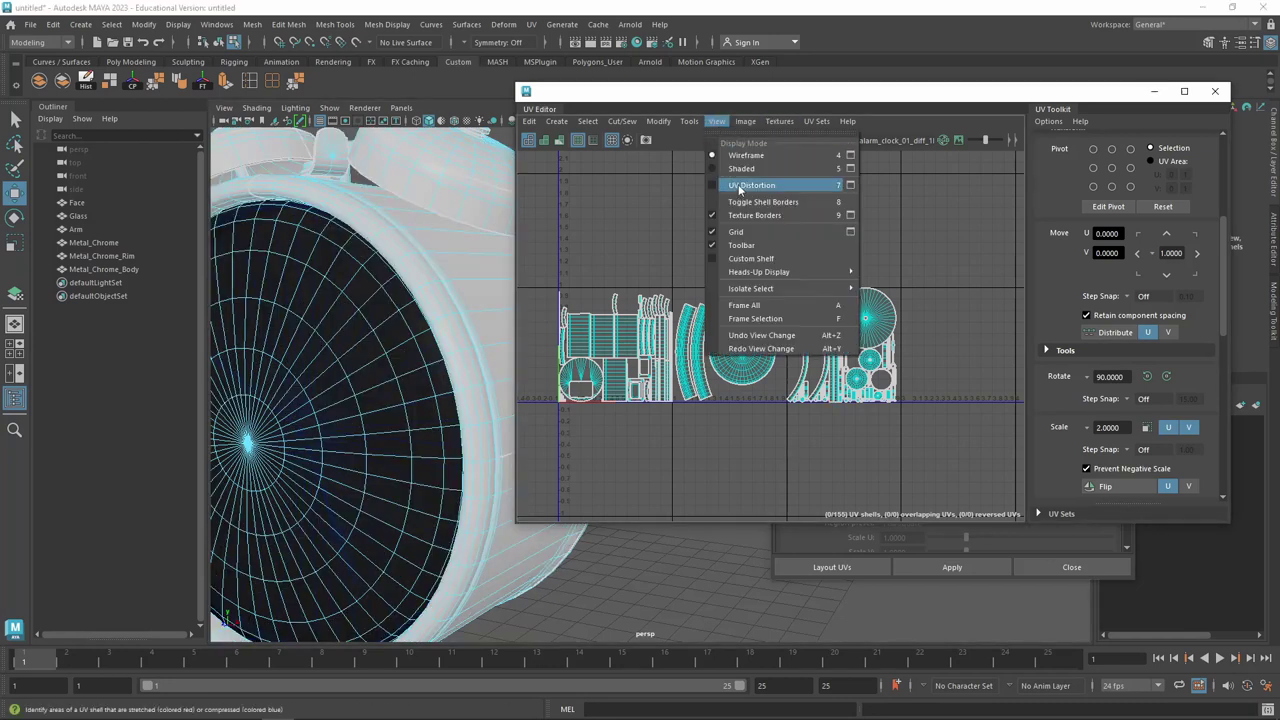
pyautogui.click(785, 189)
# Select the round and thin strip shells to locate them on the model
pyautogui.scroll(2, 973, 346)
pyautogui.scroll(2, 938, 373)
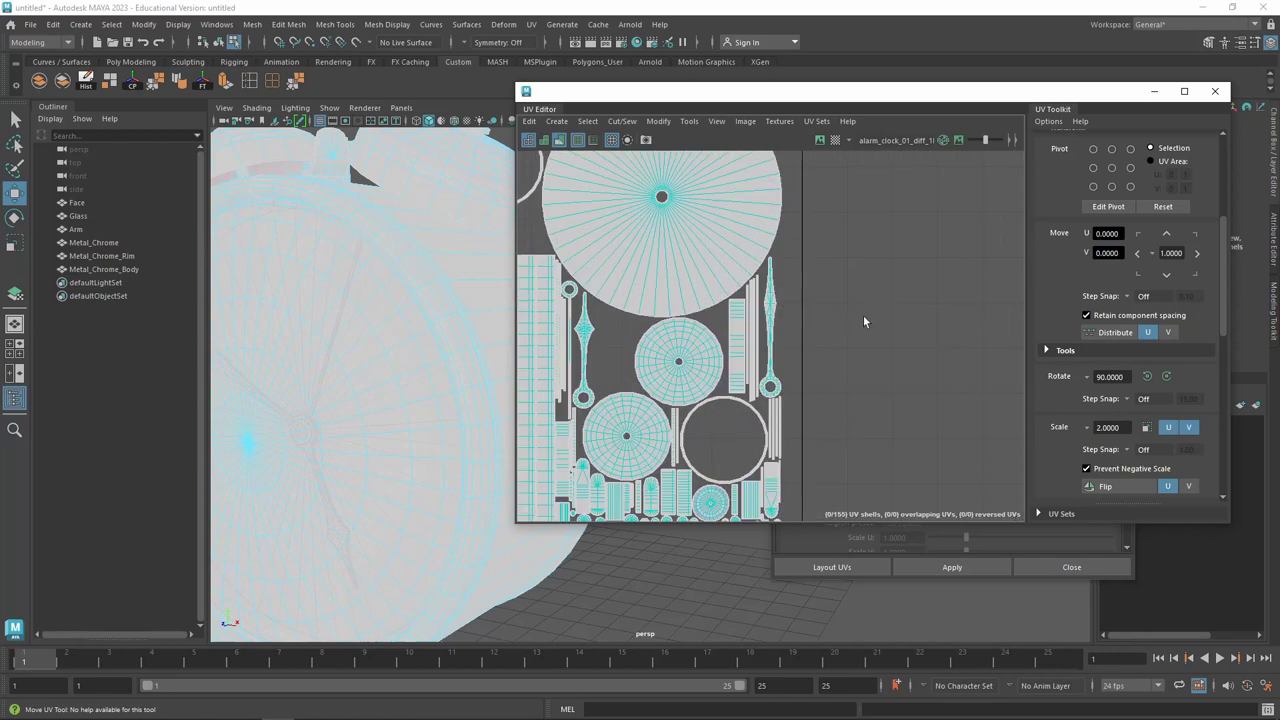
pyautogui.scroll(2, 826, 342)
pyautogui.scroll(3, 592, 290)
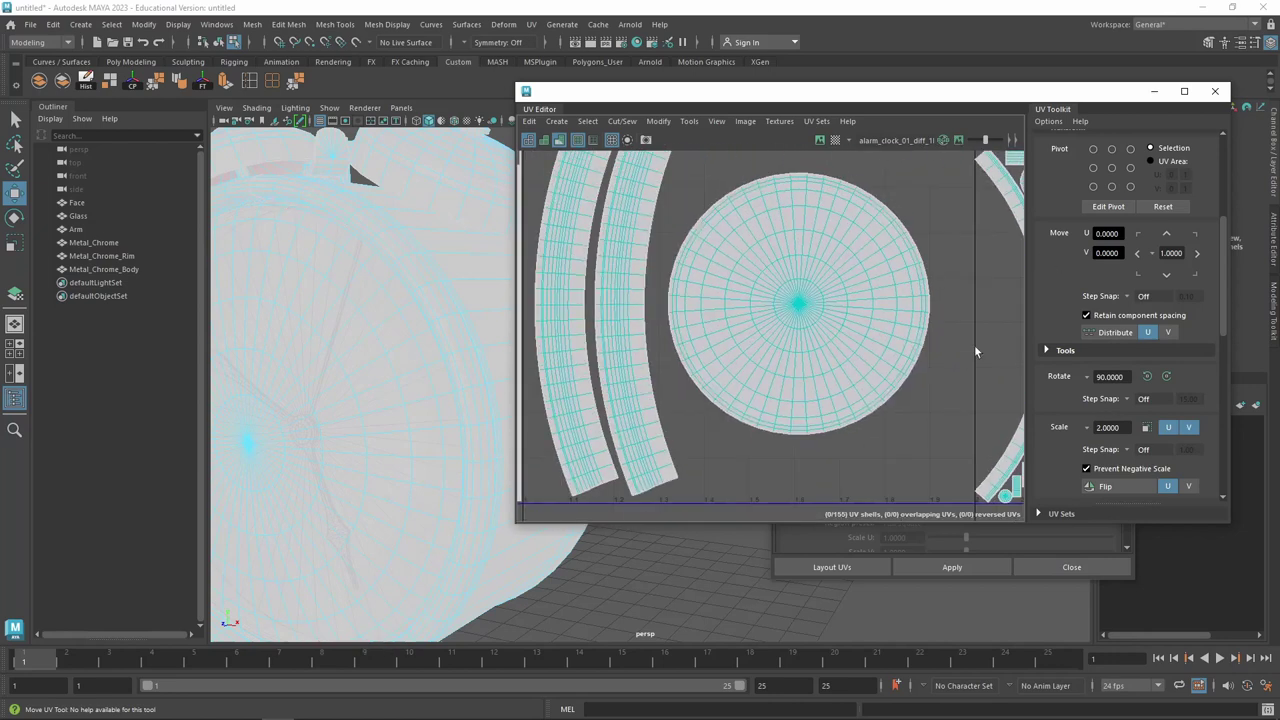
pyautogui.click(682, 352)
pyautogui.click(729, 443)
pyautogui.scroll(-3, 809, 325)
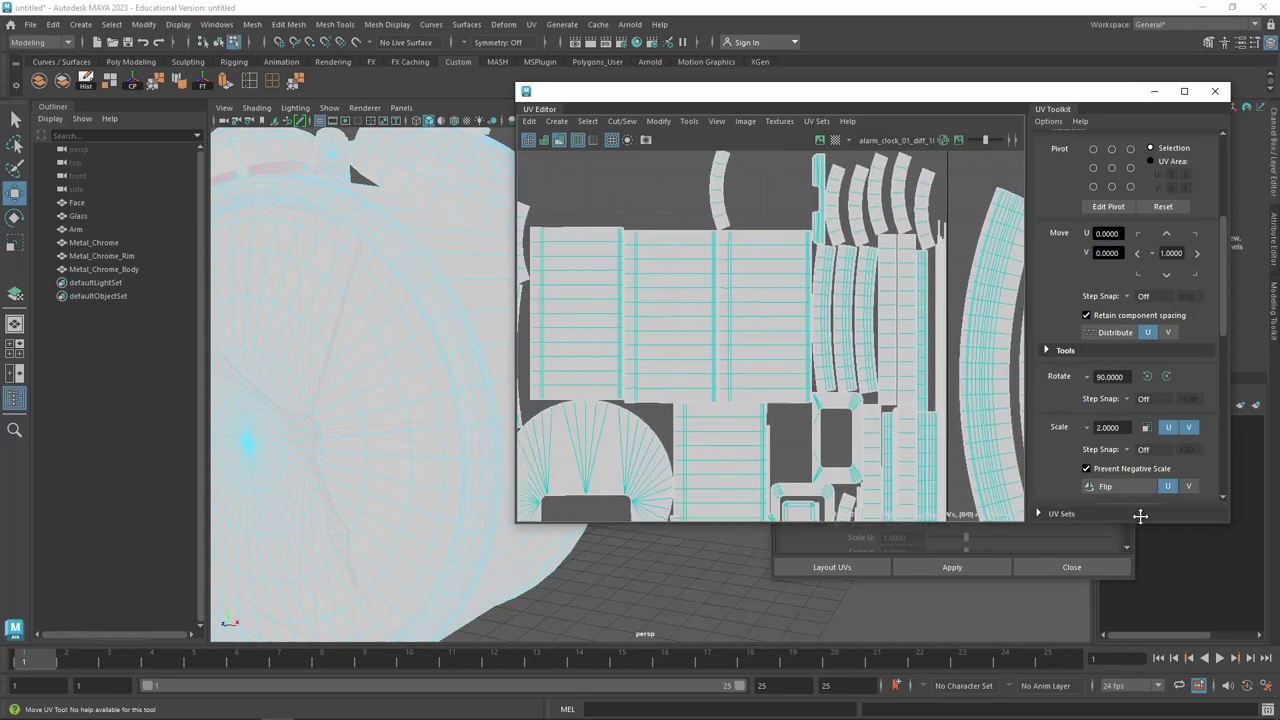
pyautogui.click(914, 300)
pyautogui.scroll(-5, 914, 300)
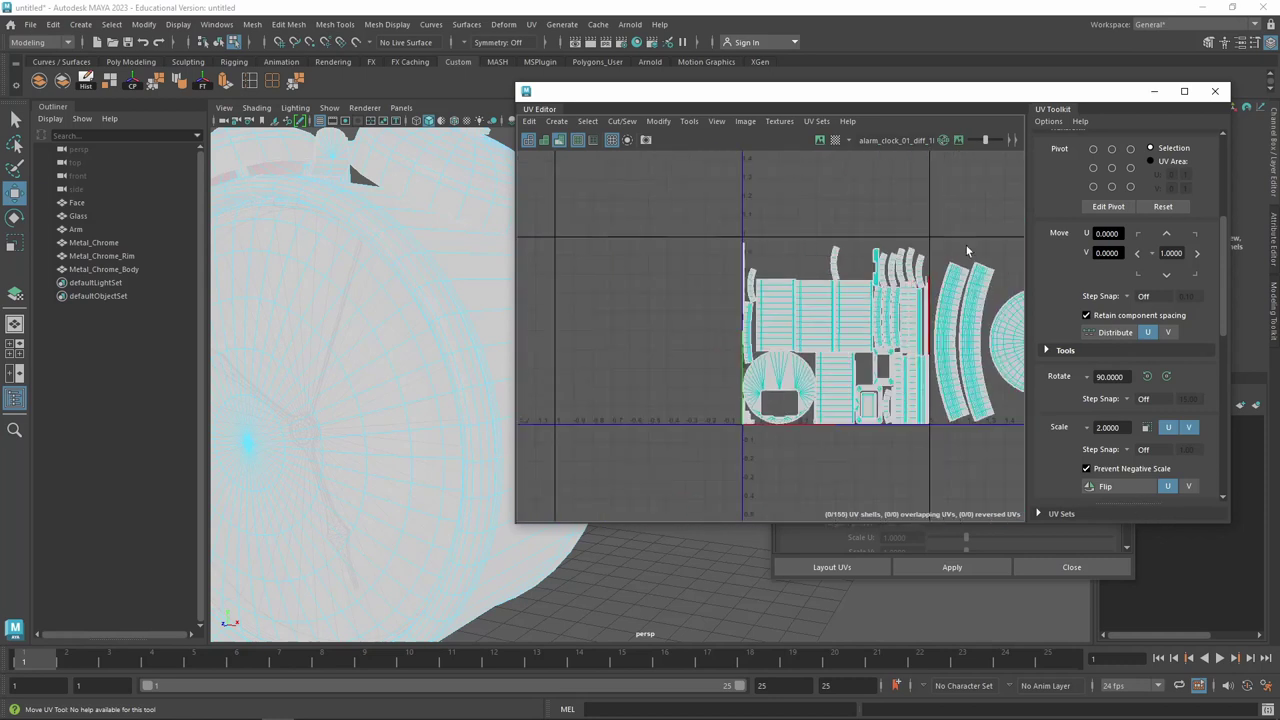
pyautogui.scroll(2, 966, 245)
pyautogui.moveTo(966, 245)
pyautogui.keyDown('alt'); pyautogui.mouseDown(button='middle')
pyautogui.moveTo(596, 201)
pyautogui.moveTo(608, 205)
pyautogui.mouseUp(button='middle'); pyautogui.keyUp('alt')
pyautogui.click(705, 255)
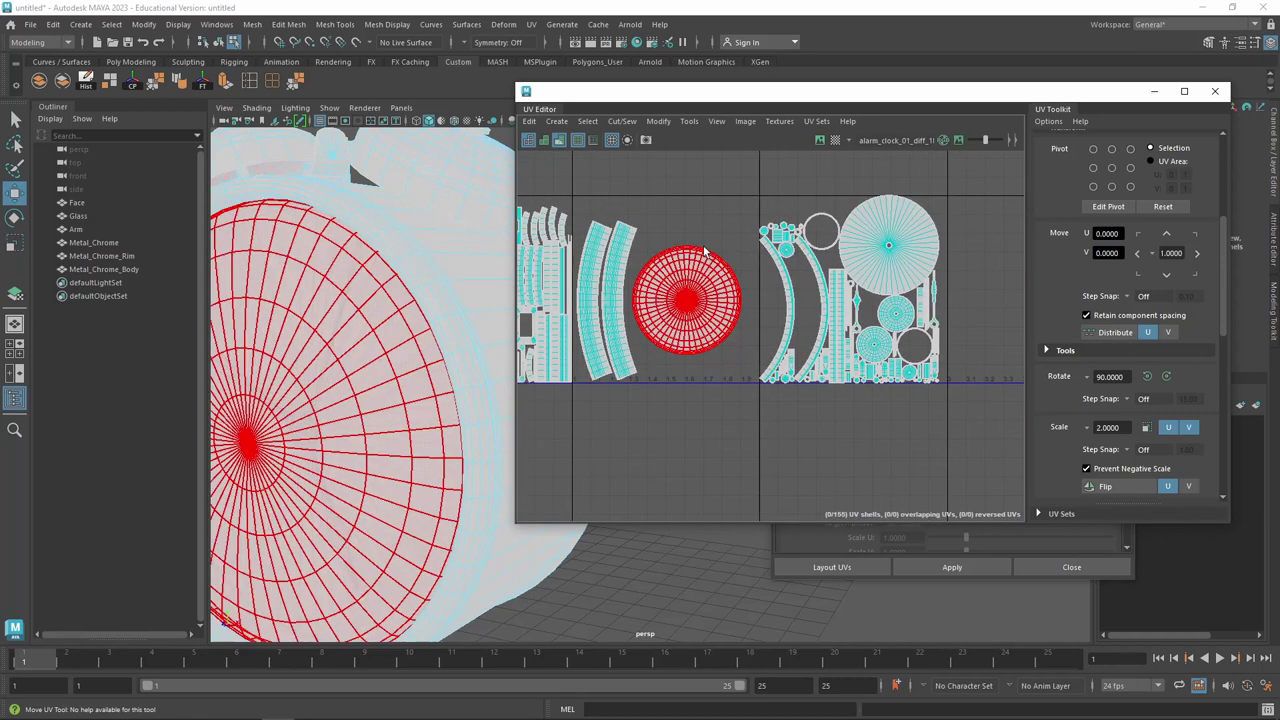
pyautogui.click(832, 322)
pyautogui.scroll(3, 832, 322)
pyautogui.click(786, 262)
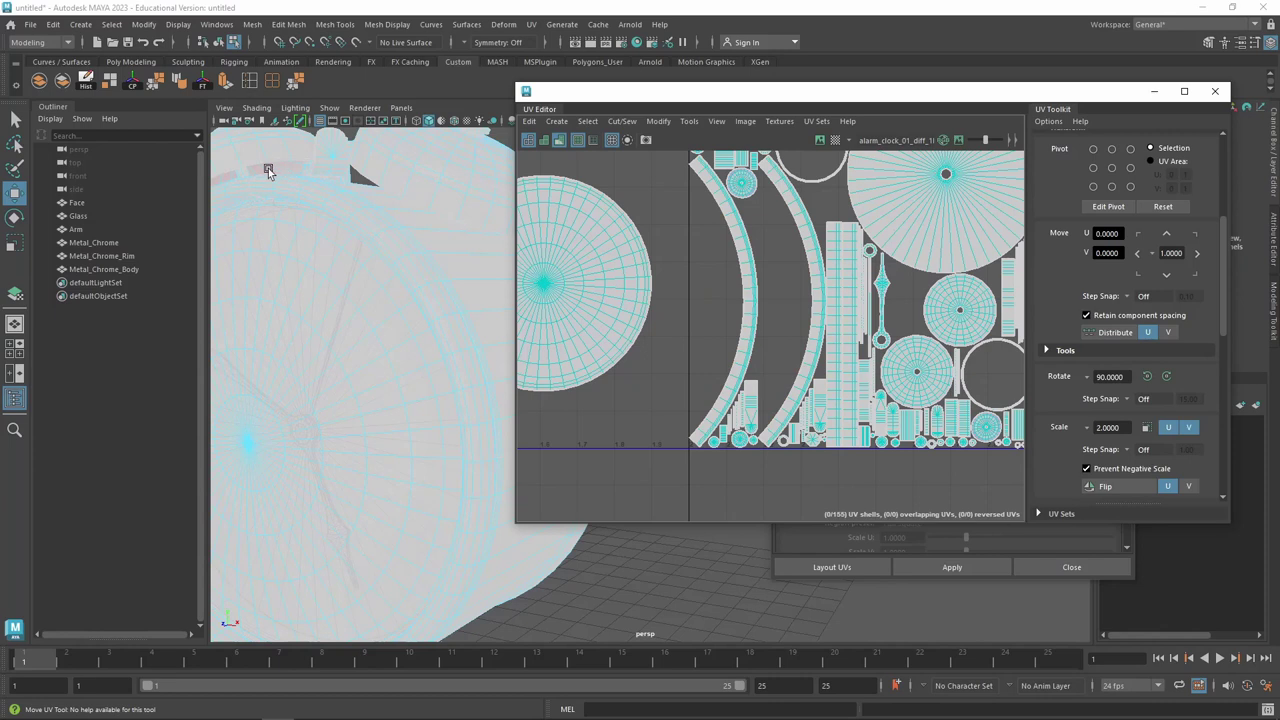
# Inspect the circular, strip and arc shells, then bring up the display modes
pyautogui.click(940, 375)
pyautogui.click(966, 380)
pyautogui.click(600, 360)
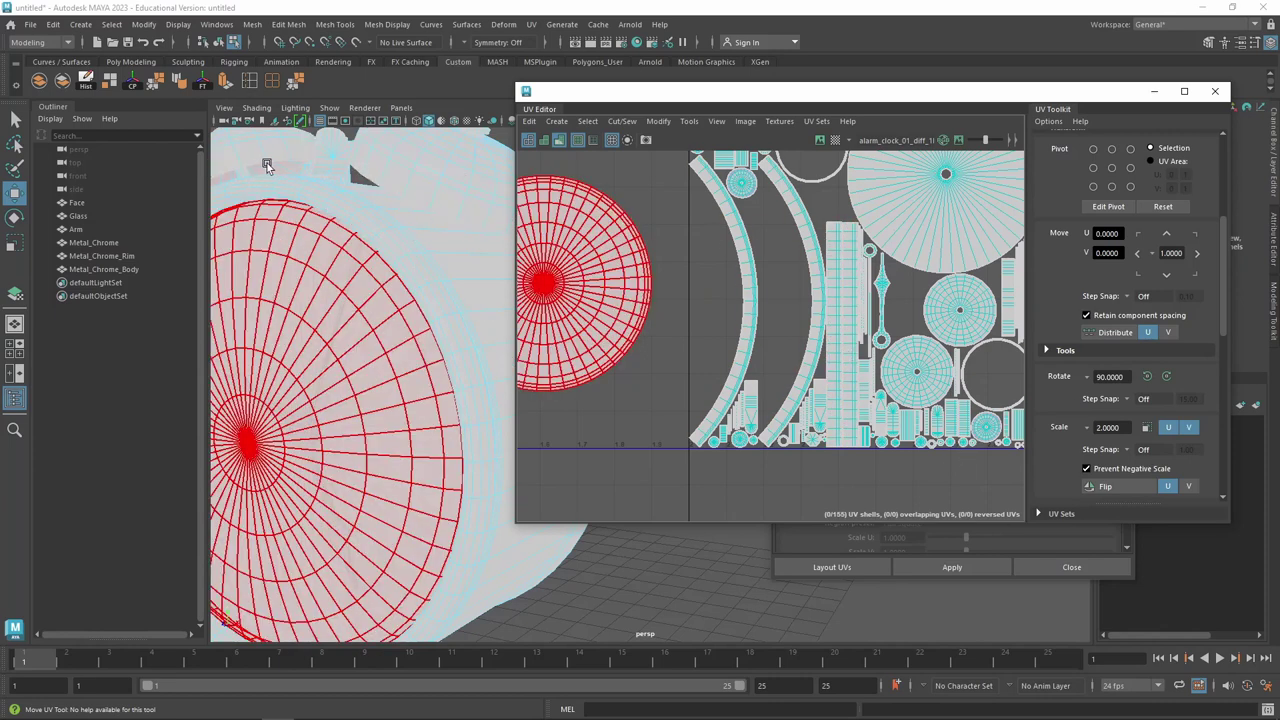
pyautogui.click(852, 360)
pyautogui.click(805, 370)
pyautogui.scroll(-2, 800, 372)
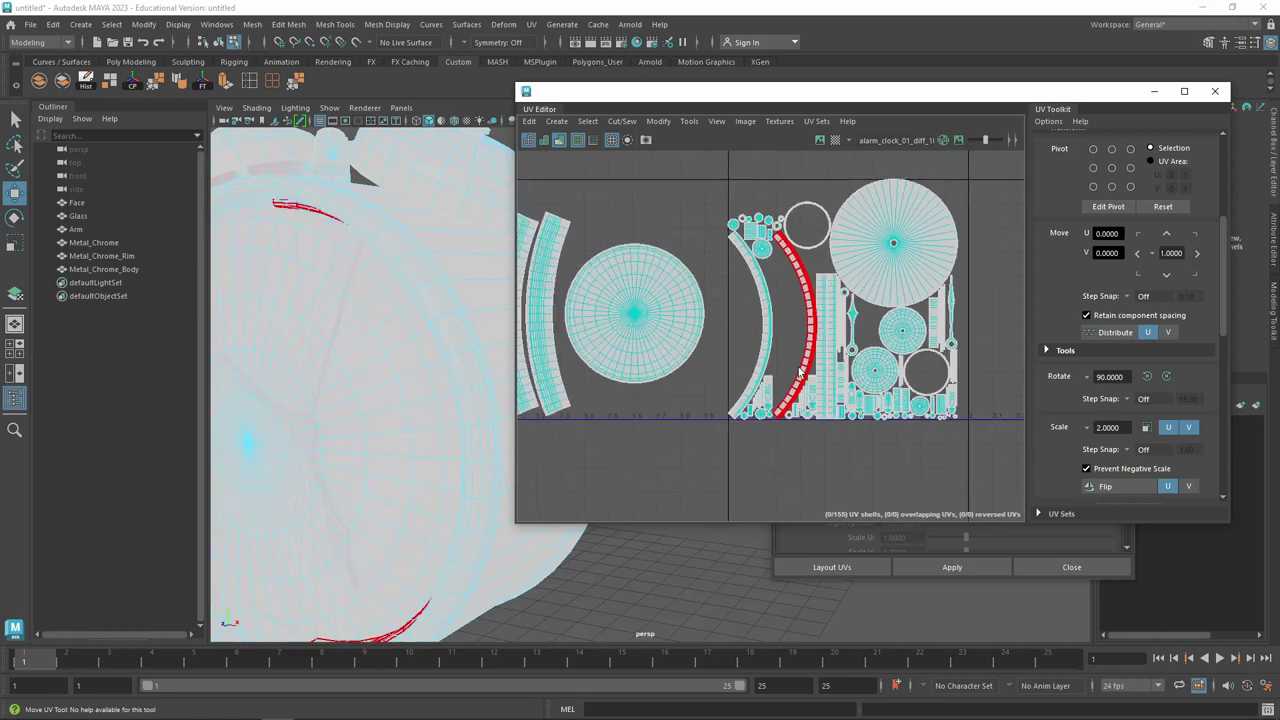
pyautogui.scroll(-2, 800, 371)
pyautogui.click(720, 335)
pyautogui.click(406, 215)
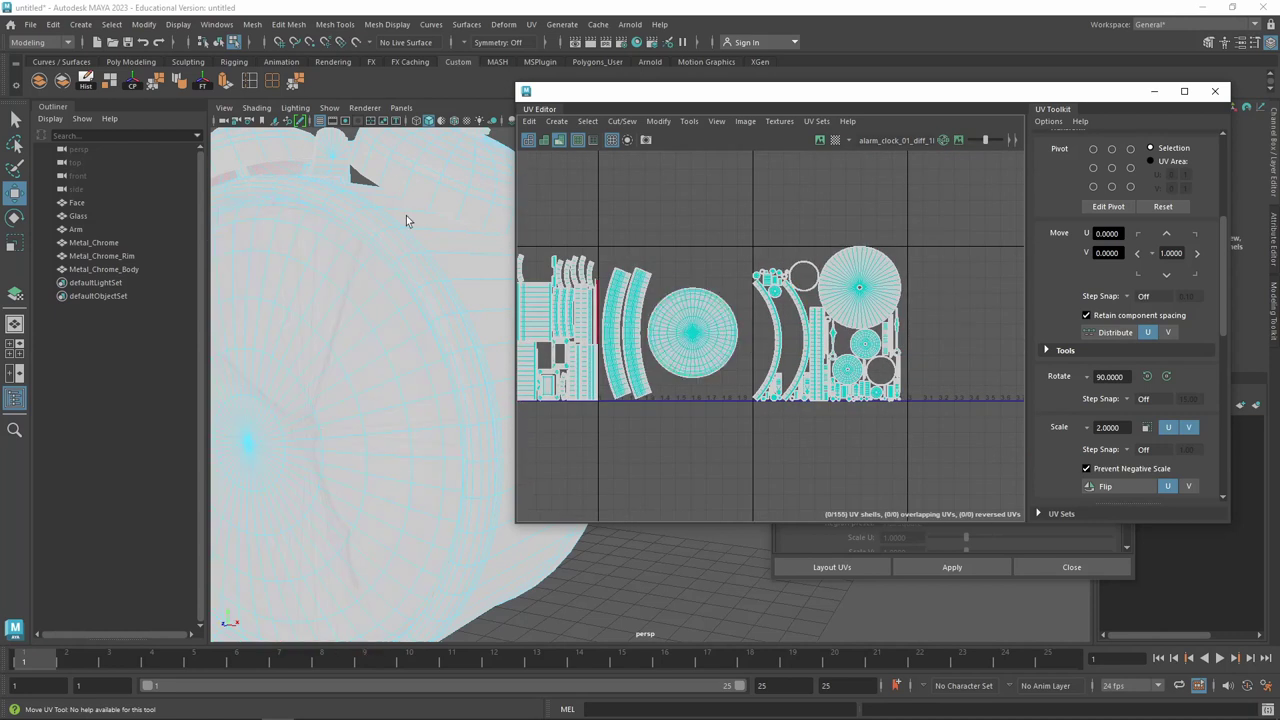
pyautogui.click(258, 175)
pyautogui.click(762, 392)
pyautogui.click(646, 395)
pyautogui.keyDown('alt'); pyautogui.moveTo(646, 395); pyautogui.dragTo(715, 362, button='middle'); pyautogui.keyUp('alt')
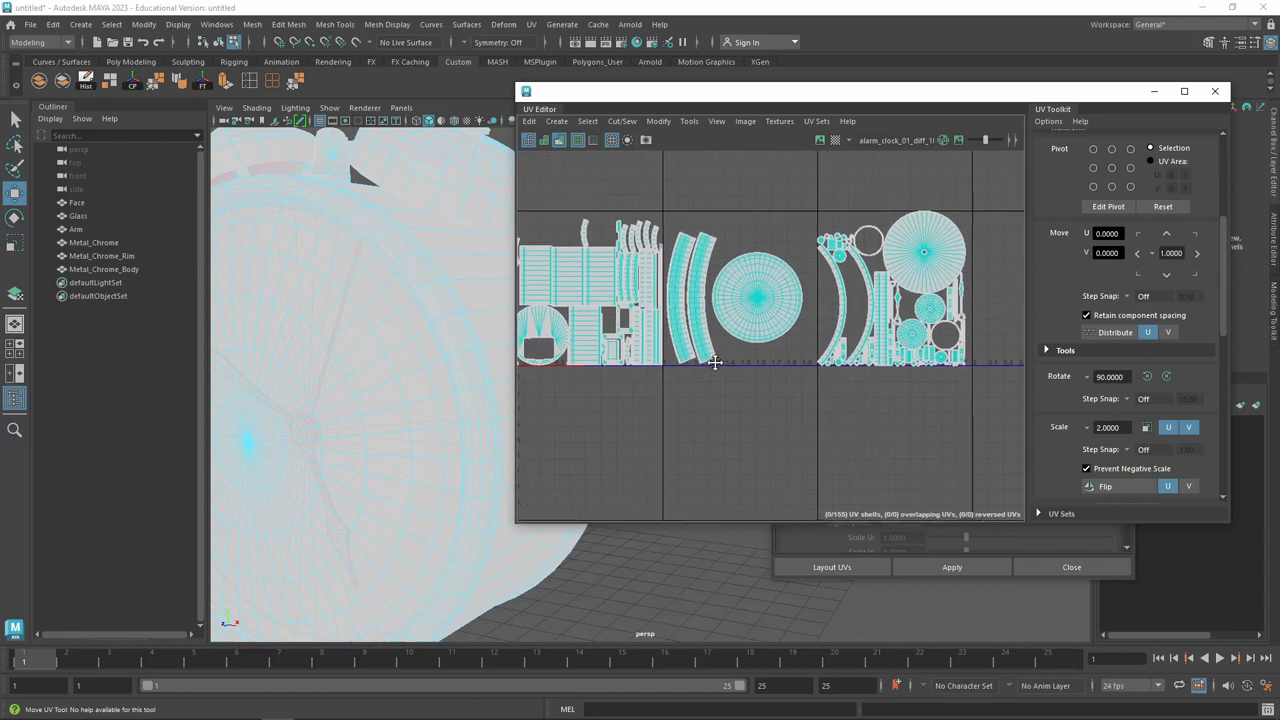
pyautogui.click(716, 121)
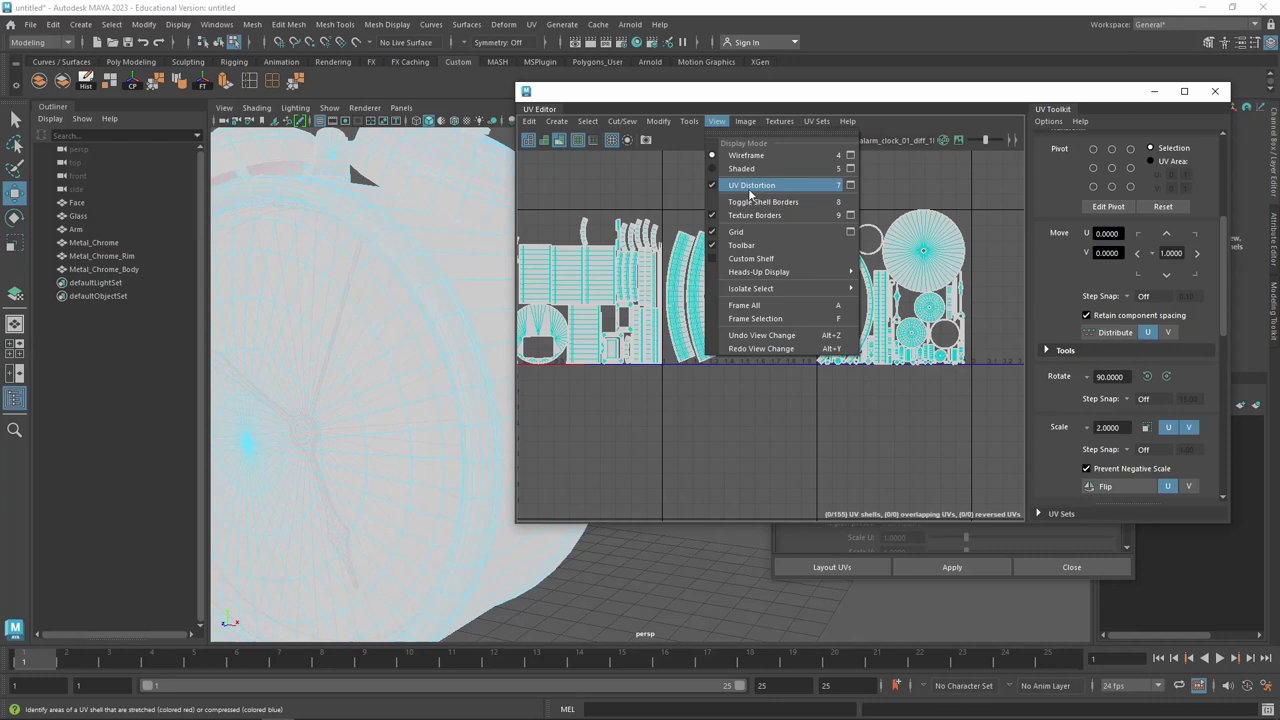
# Turn off the UV Distortion shading in the UV Editor
pyautogui.click(751, 188)
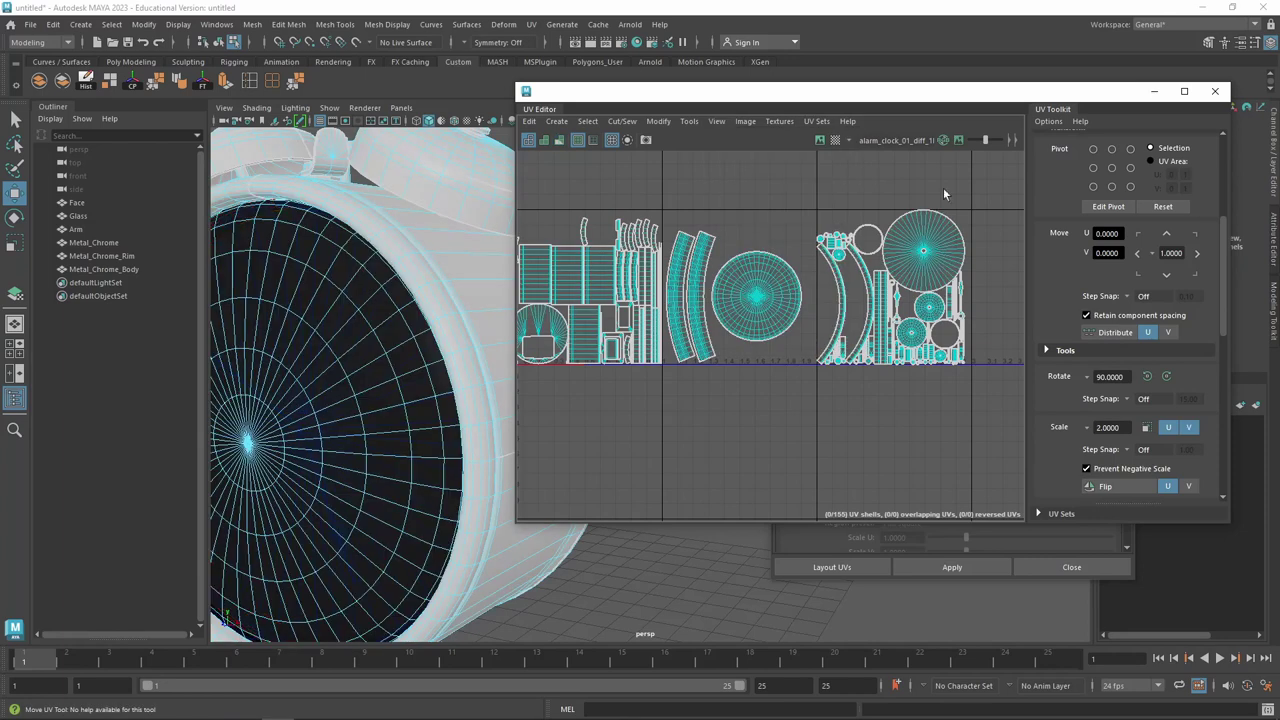
pyautogui.scroll(-3, 943, 187)
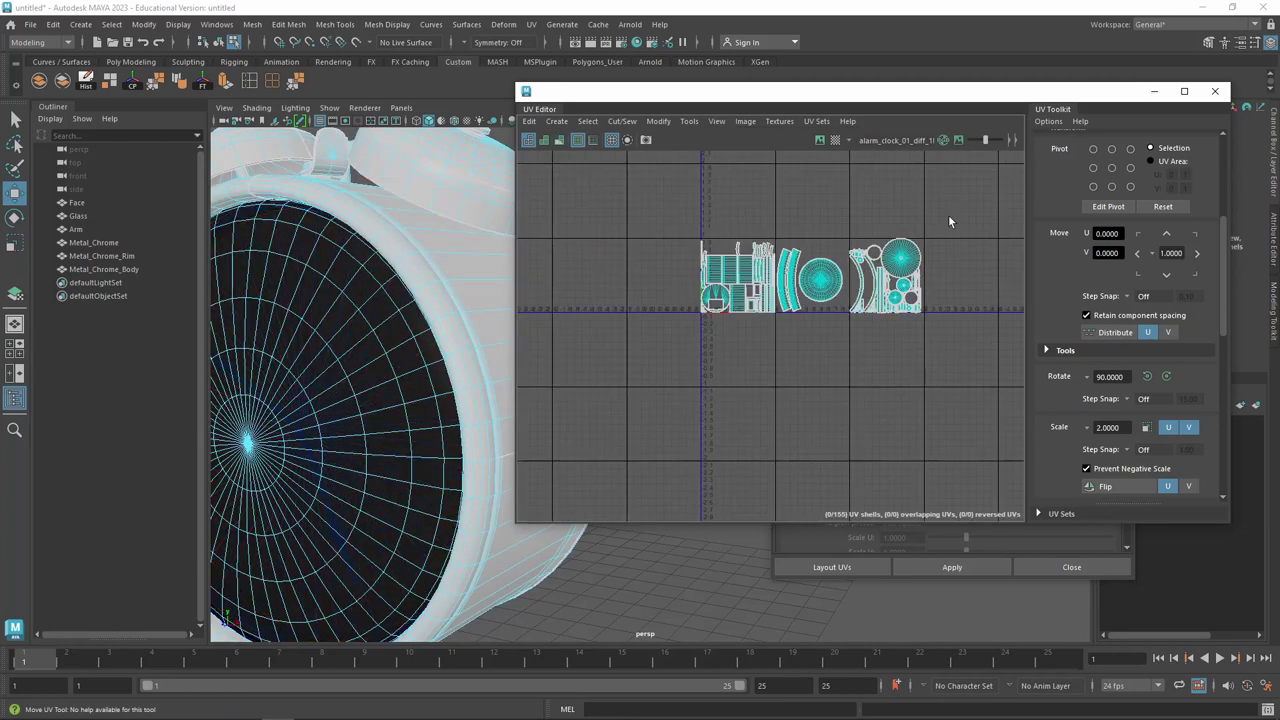
pyautogui.scroll(3, 840, 308)
pyautogui.scroll(2, 842, 340)
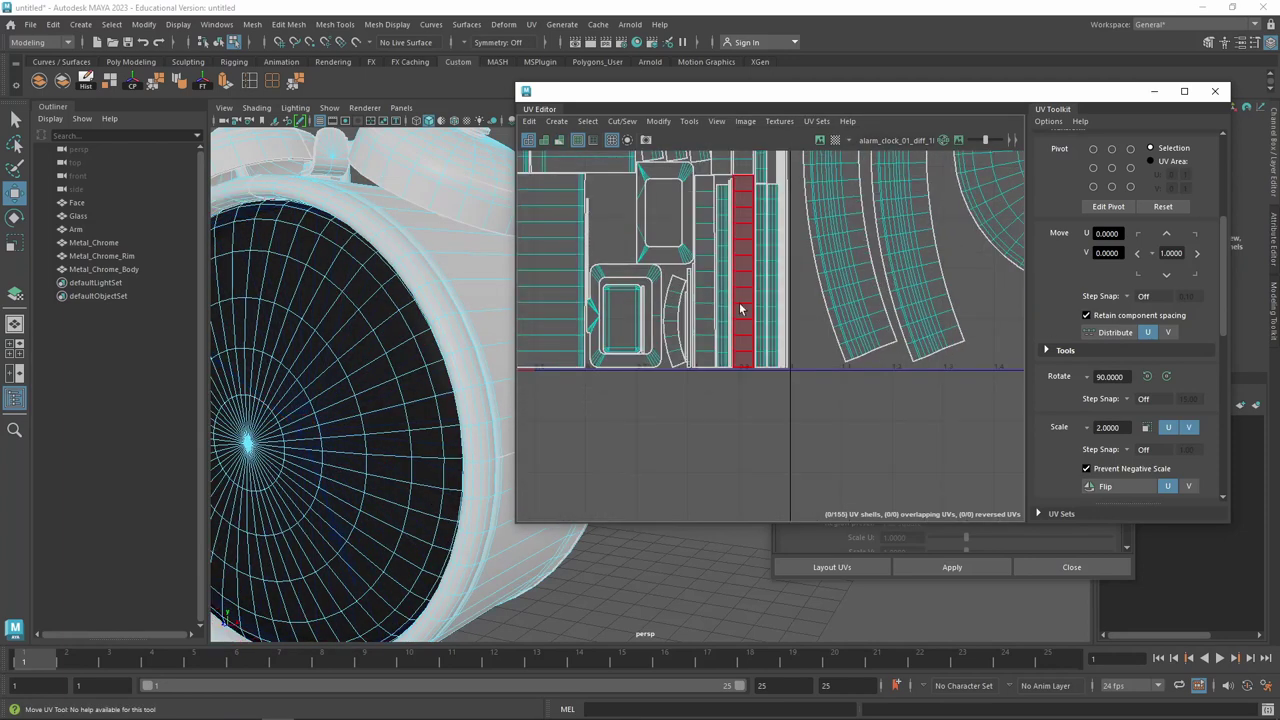
pyautogui.scroll(2, 849, 413)
# Inspect all the clock's curved and circular UV shells, then pick Face in the Outliner
pyautogui.keyDown('alt'); pyautogui.moveTo(849, 413); pyautogui.dragTo(566, 357, button='middle'); pyautogui.keyUp('alt')
pyautogui.scroll(-2, 860, 354)
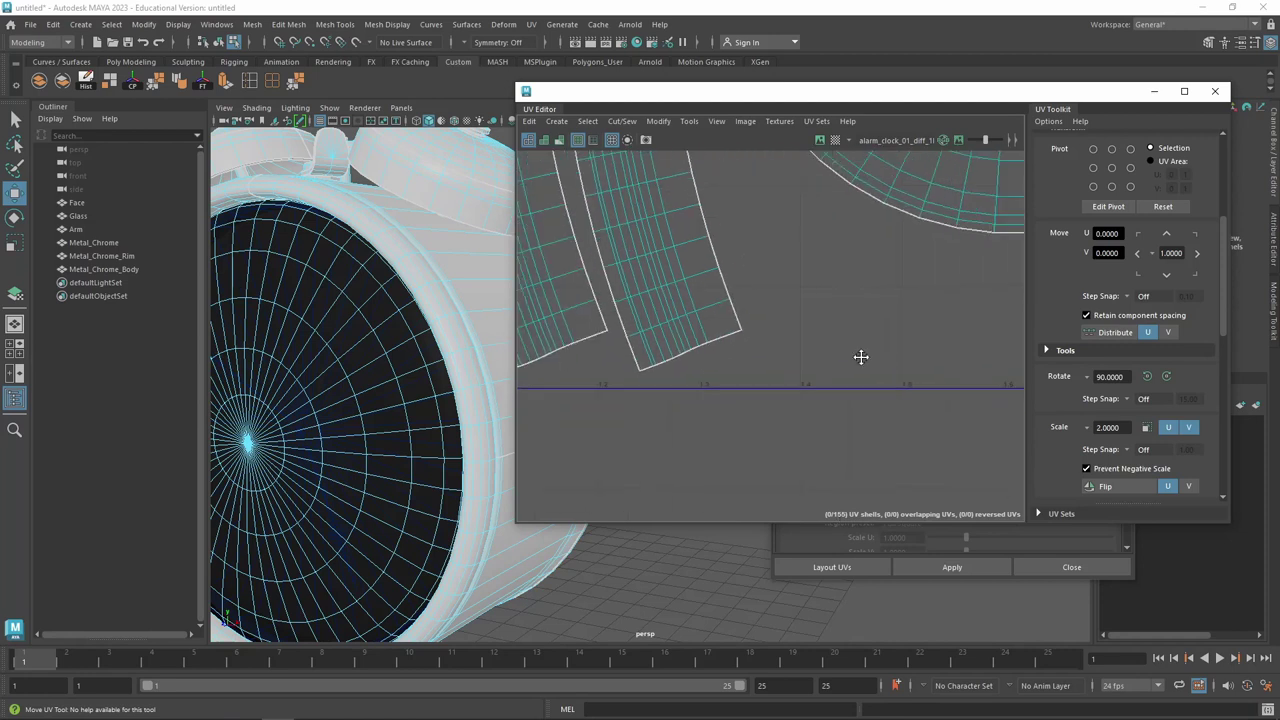
pyautogui.scroll(-3, 850, 354)
pyautogui.moveTo(808, 366)
pyautogui.keyDown('alt'); pyautogui.mouseDown(button='middle')
pyautogui.moveTo(894, 357)
pyautogui.moveTo(605, 366)
pyautogui.mouseUp(button='middle'); pyautogui.keyUp('alt')
pyautogui.scroll(-1, 601, 365)
pyautogui.scroll(2, 847, 399)
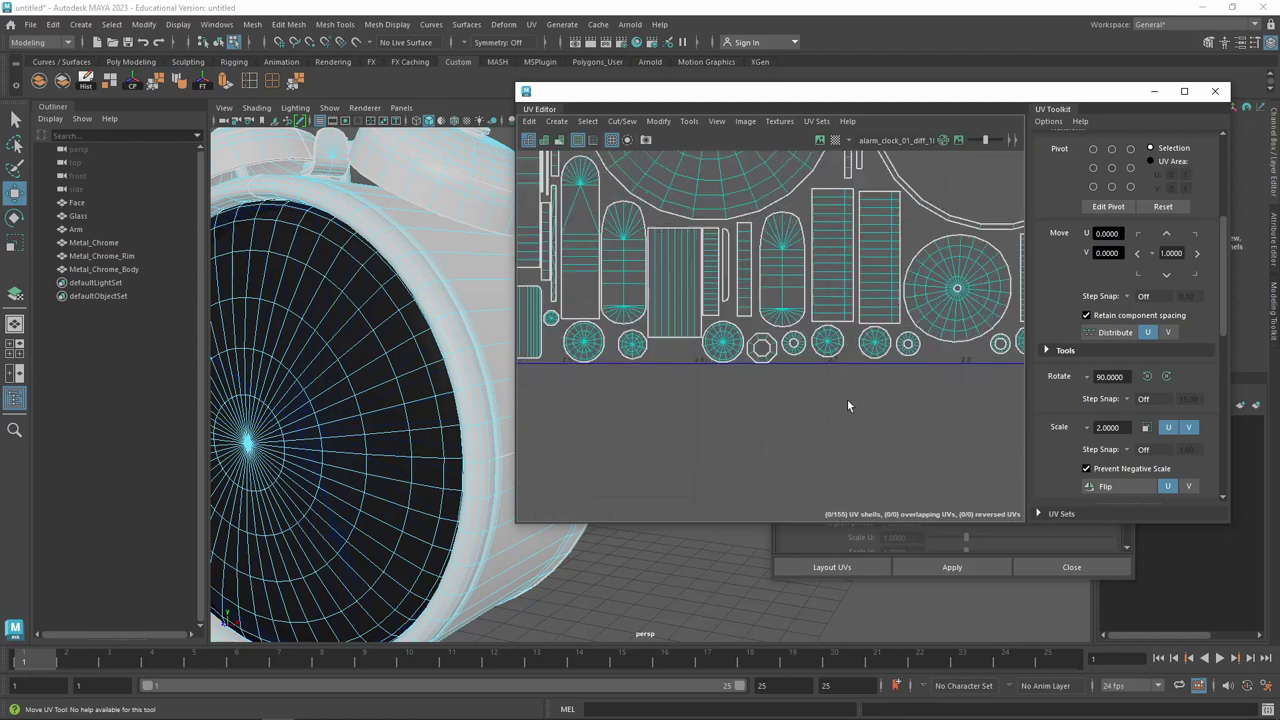
pyautogui.scroll(2, 840, 391)
pyautogui.scroll(2, 805, 380)
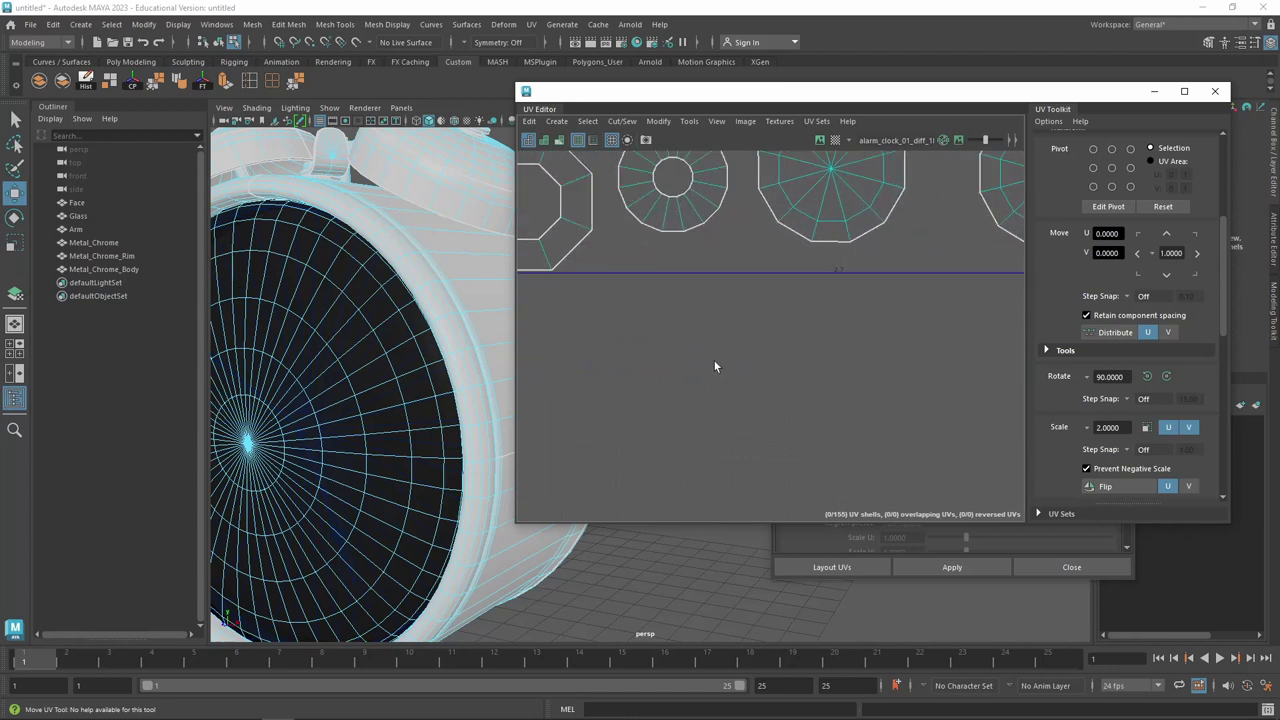
pyautogui.scroll(-2, 718, 355)
pyautogui.scroll(1, 724, 350)
pyautogui.scroll(1, 700, 365)
pyautogui.keyDown('alt'); pyautogui.moveTo(675, 380); pyautogui.dragTo(771, 377, button='middle'); pyautogui.keyUp('alt')
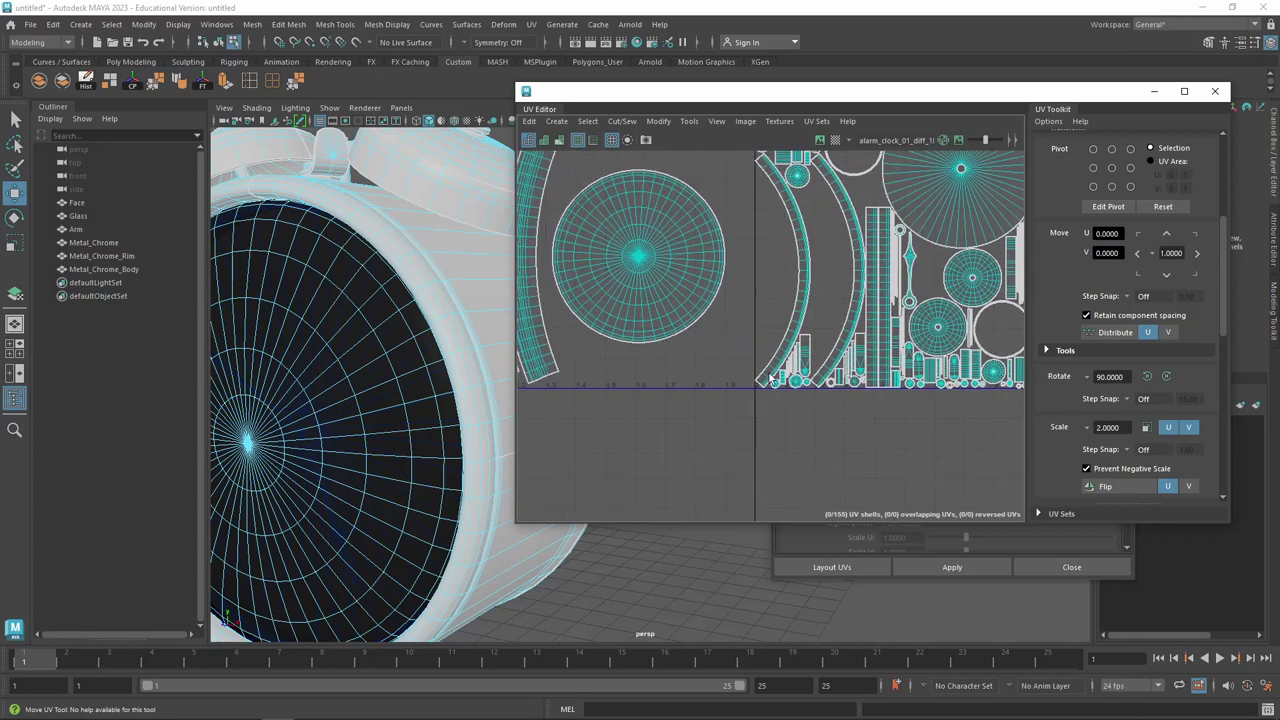
pyautogui.scroll(-5, 760, 370)
pyautogui.keyDown('alt'); pyautogui.moveTo(700, 252); pyautogui.dragTo(791, 233, button='middle'); pyautogui.keyUp('alt')
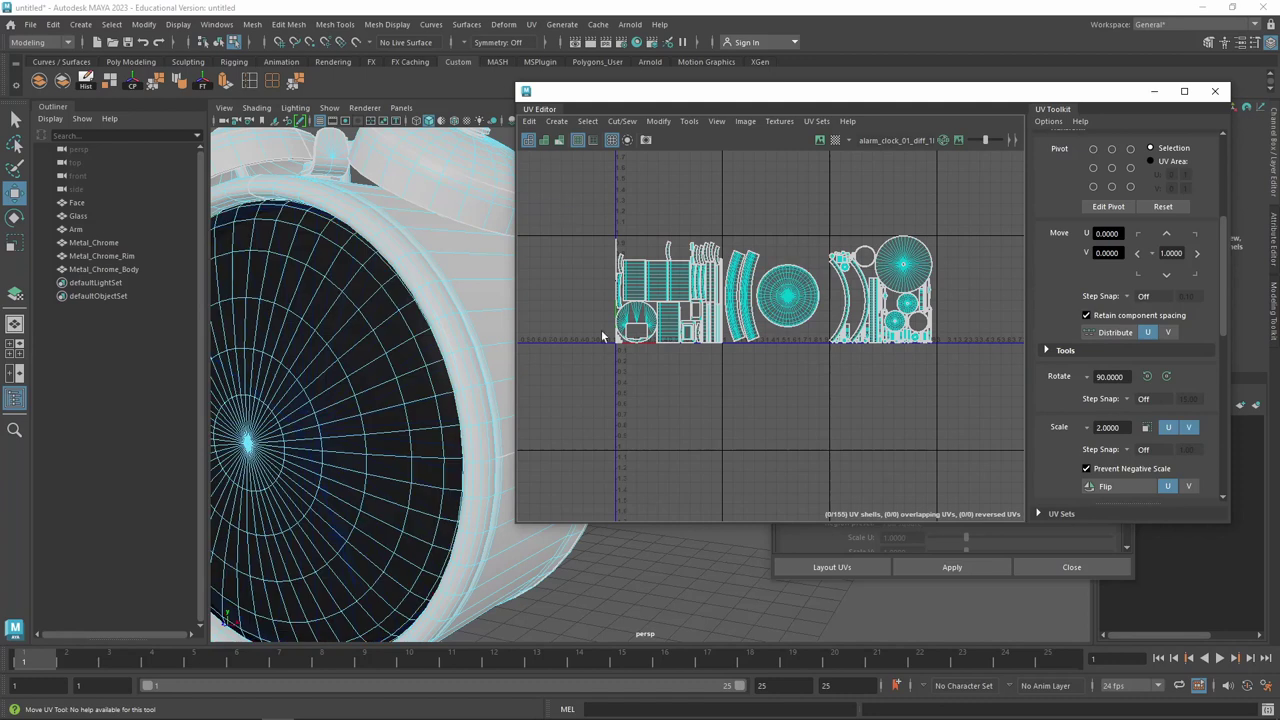
pyautogui.click(93, 202)
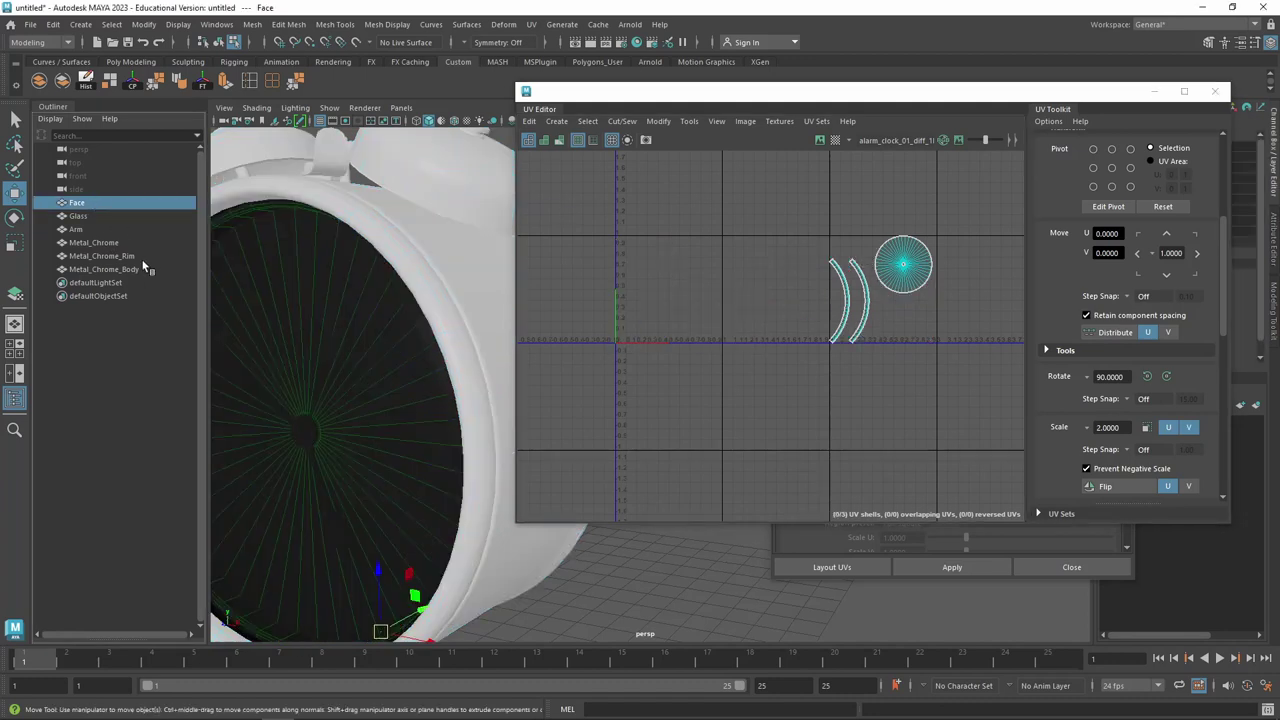
# Select only the Face object and close the UV Editor
pyautogui.keyDown('shift'); pyautogui.click(153, 268); pyautogui.keyUp('shift')
pyautogui.click(115, 204)
pyautogui.click(1215, 91)
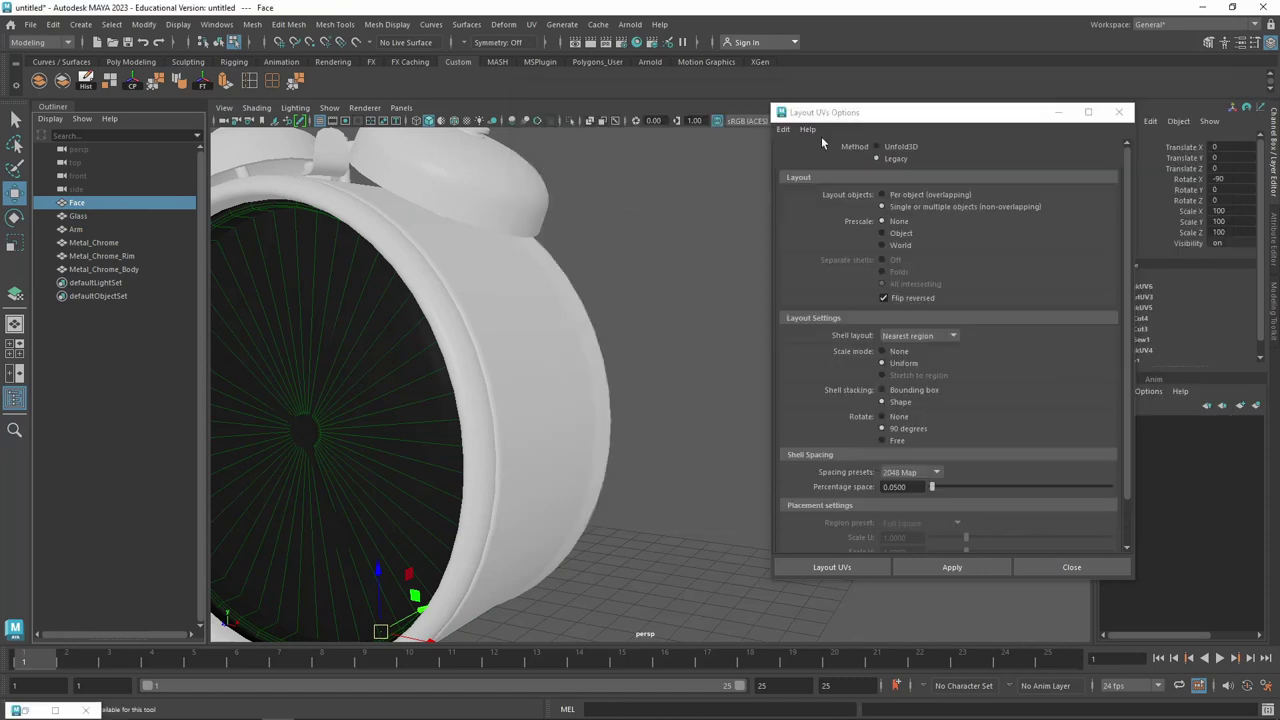
# Frame the clock with F, select Glass, and bring up its material context menu
pyautogui.press('f')
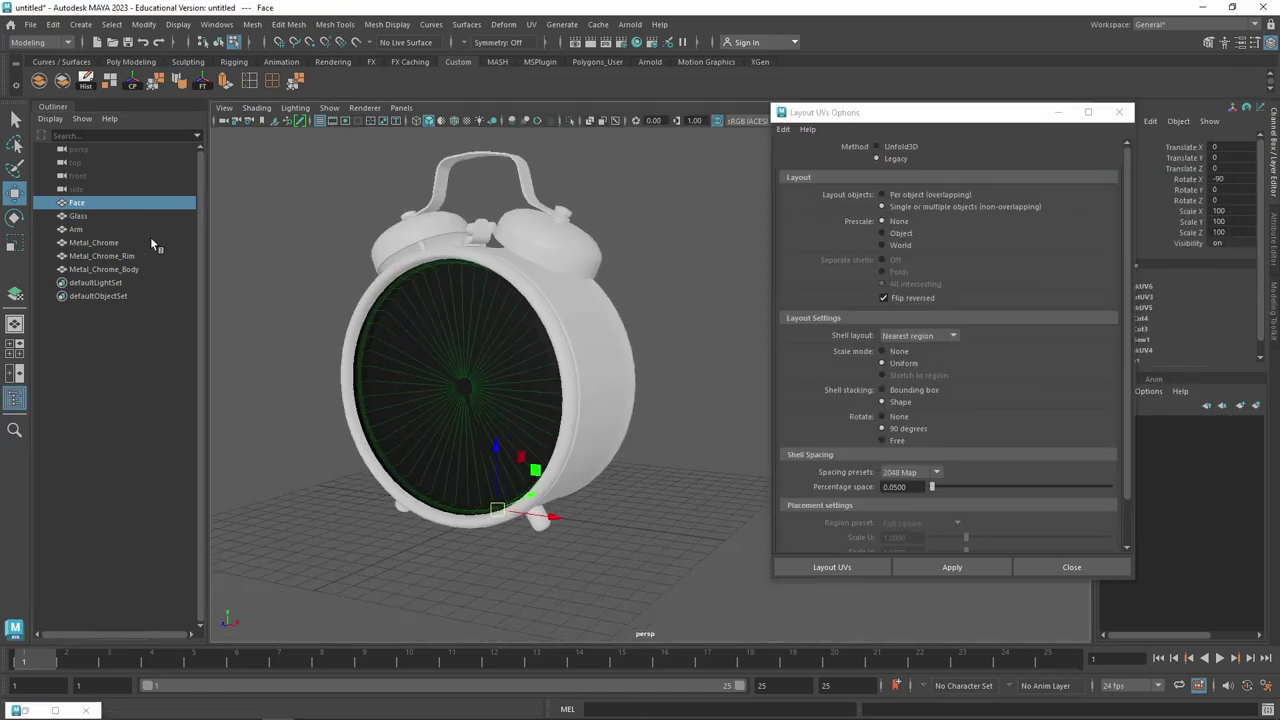
pyautogui.click(82, 216)
pyautogui.rightClick(502, 328)
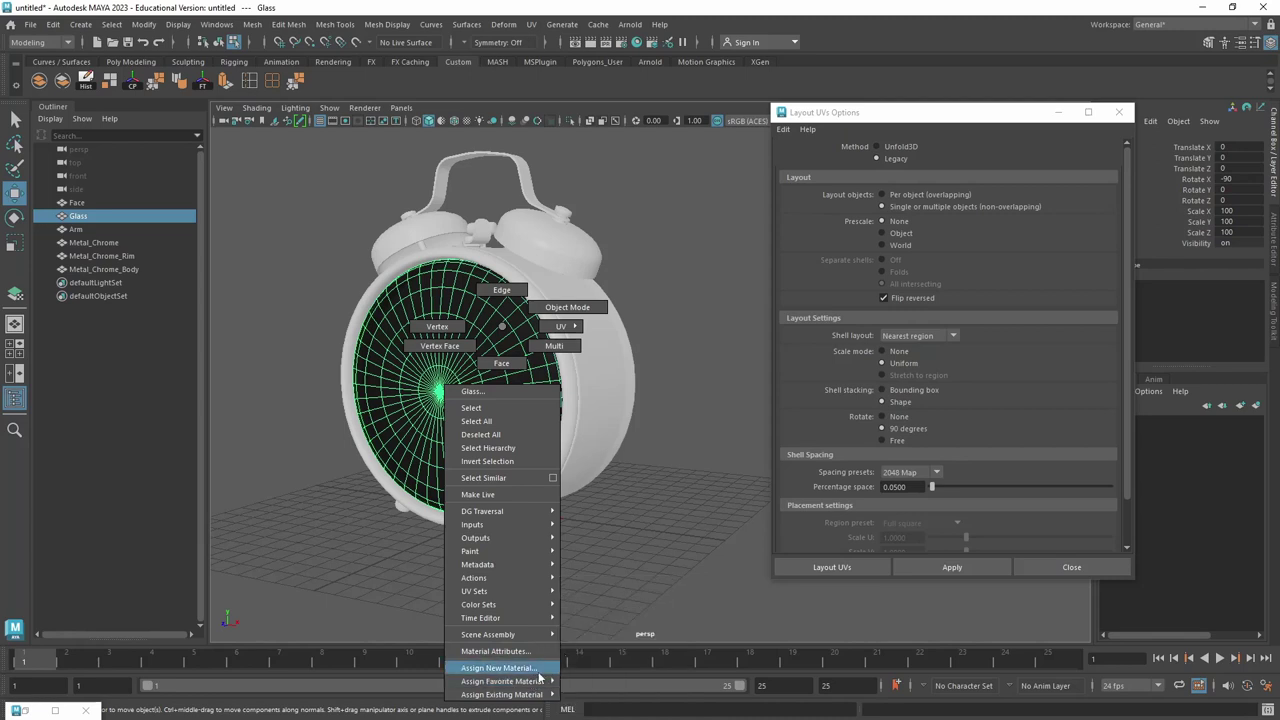
# Assign a new Lambert to Glass and rename the material Glass_m
pyautogui.click(590, 610)
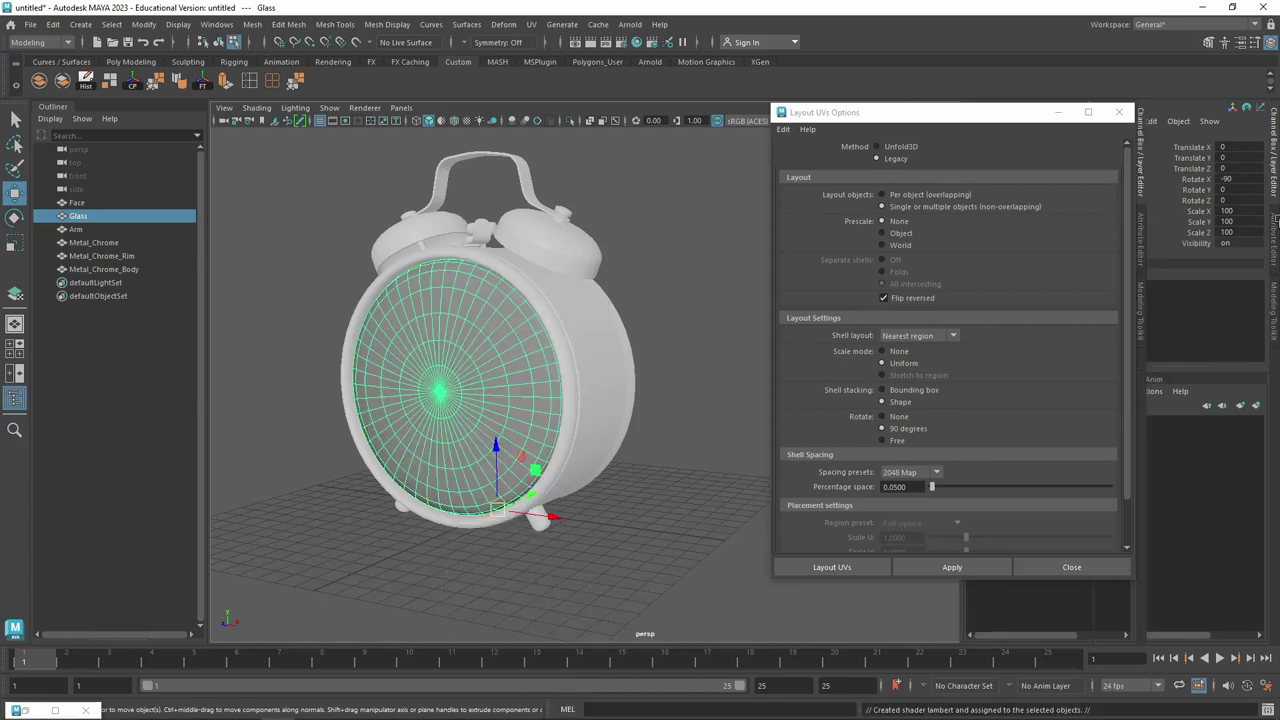
pyautogui.click(1118, 113)
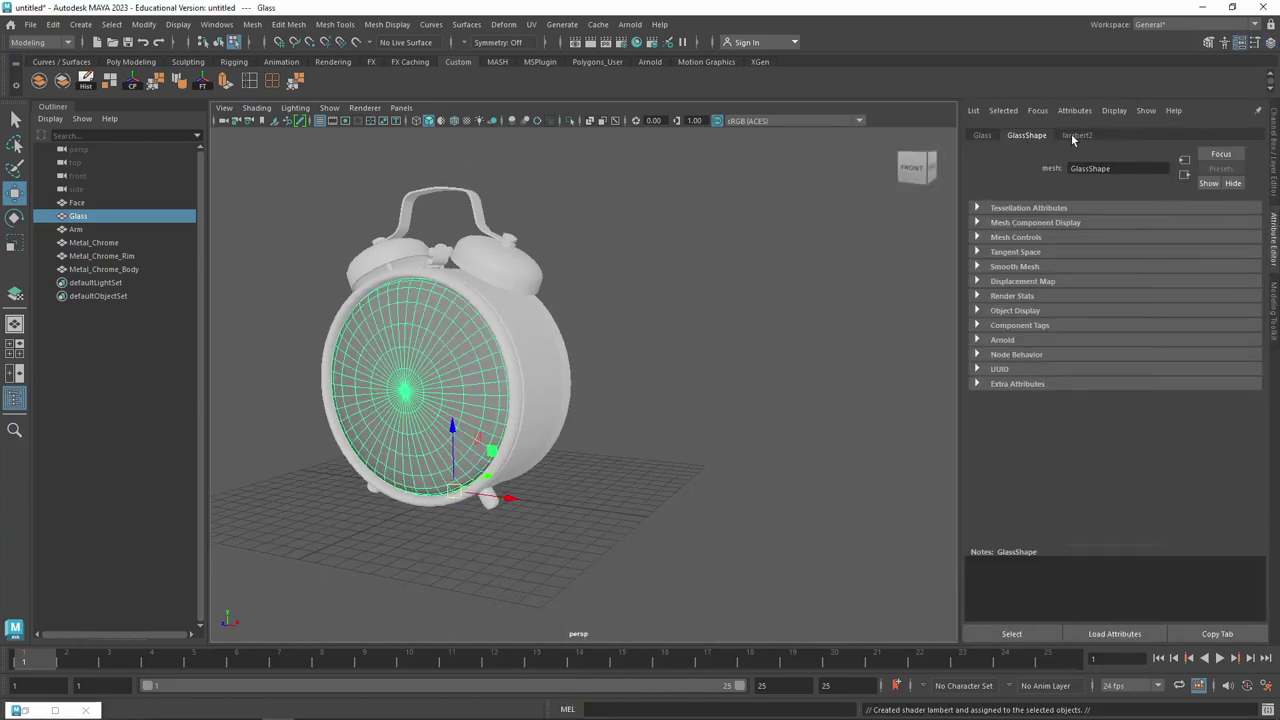
pyautogui.click(1075, 135)
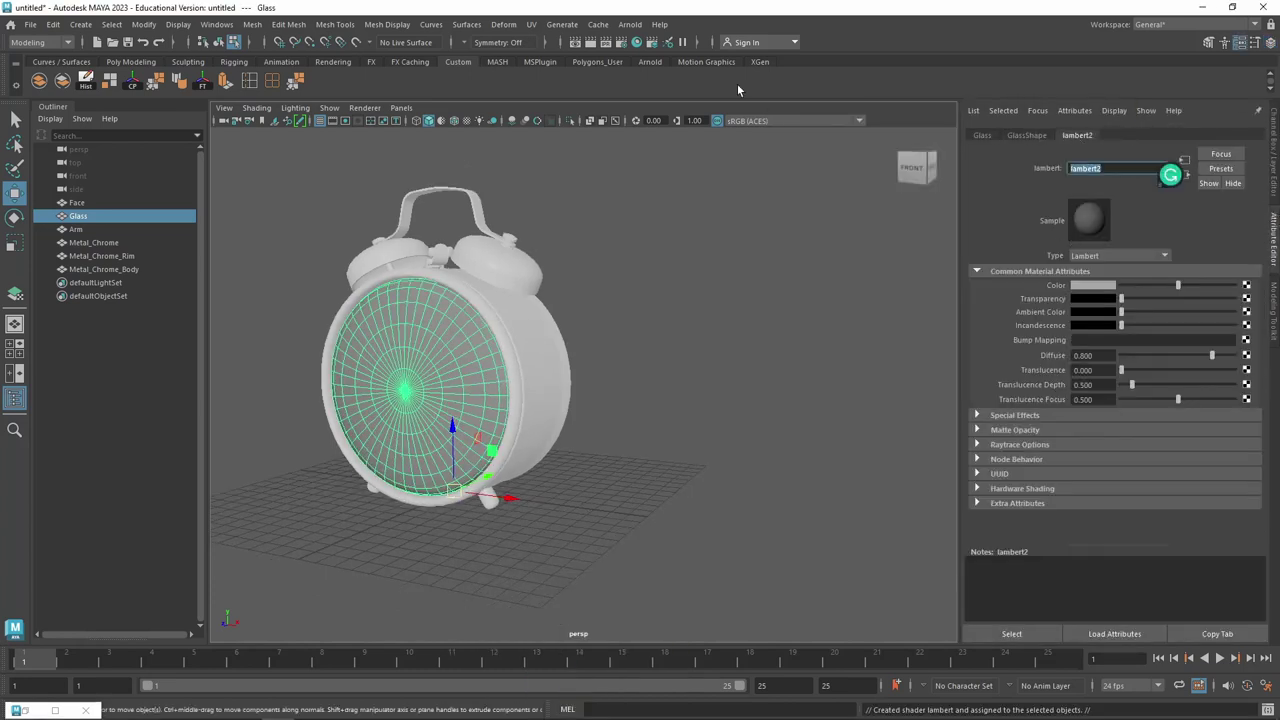
pyautogui.write('Glass_')
pyautogui.write('m')
pyautogui.press('Return')
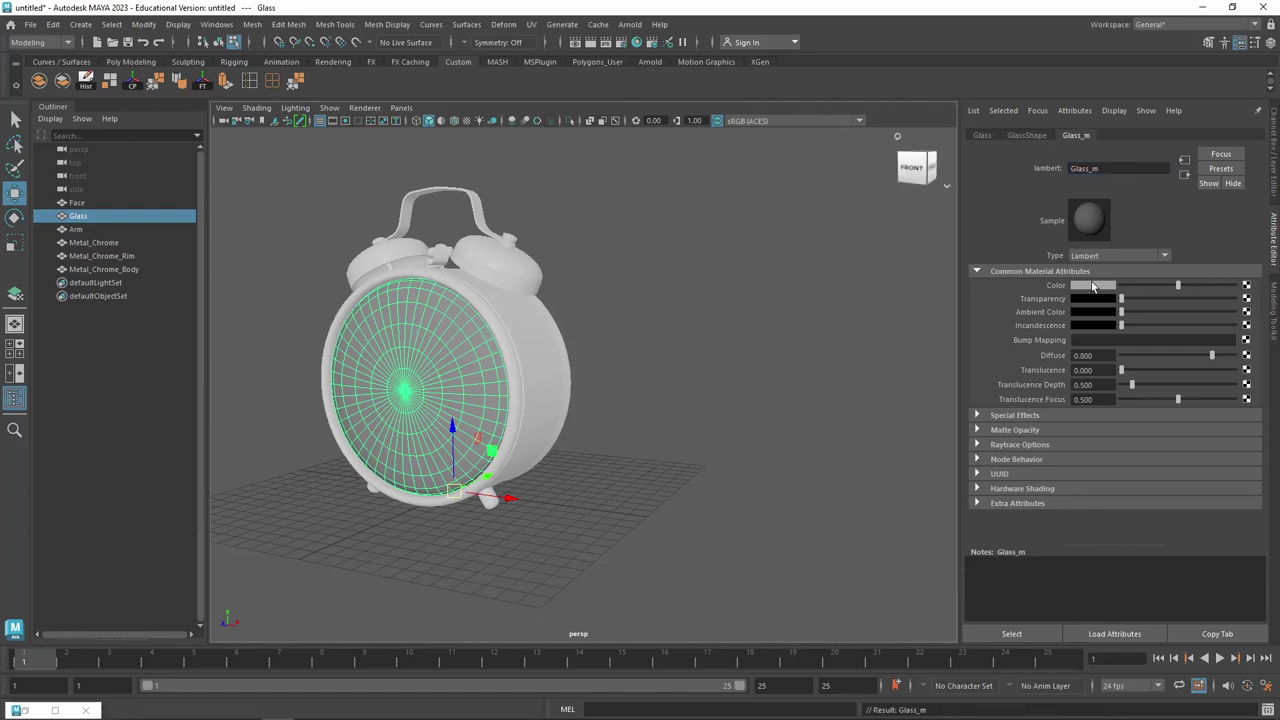
# Set the Glass_m colour to red, then hide the Glass object
pyautogui.click(1094, 286)
pyautogui.click(1036, 250)
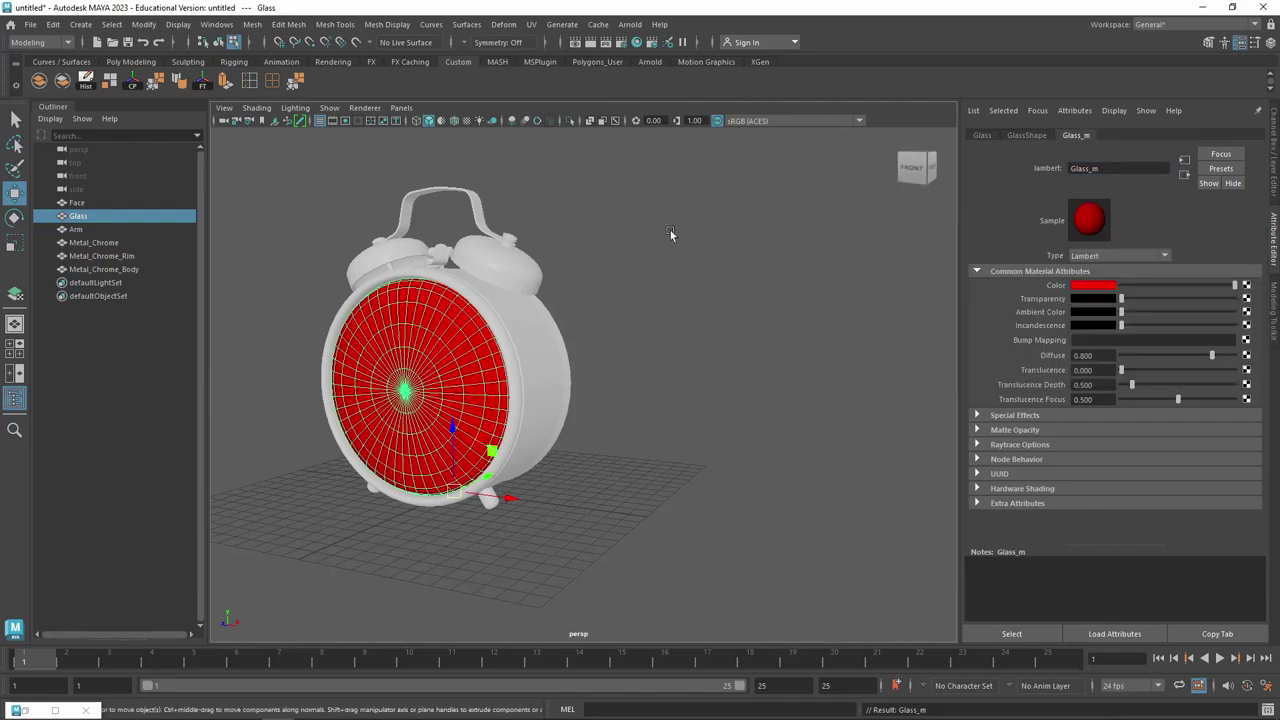
pyautogui.click(677, 234)
pyautogui.click(97, 215)
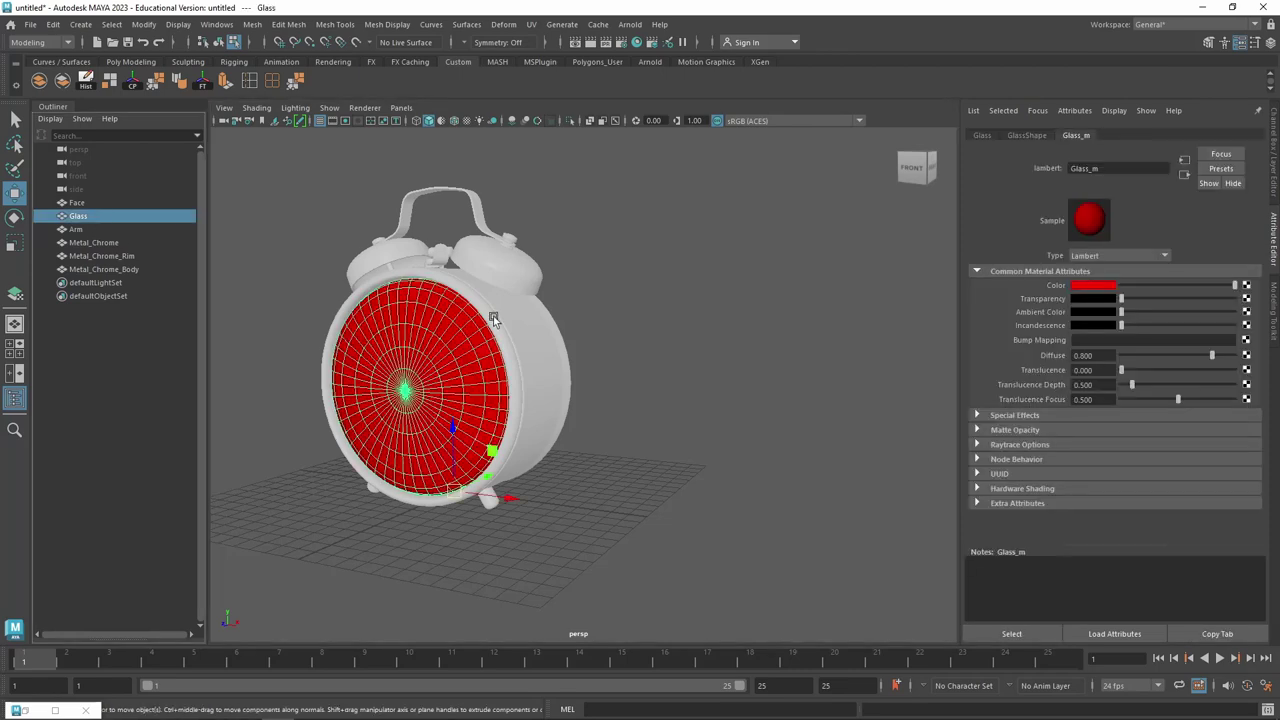
pyautogui.hotkey('ctrl', 'h')
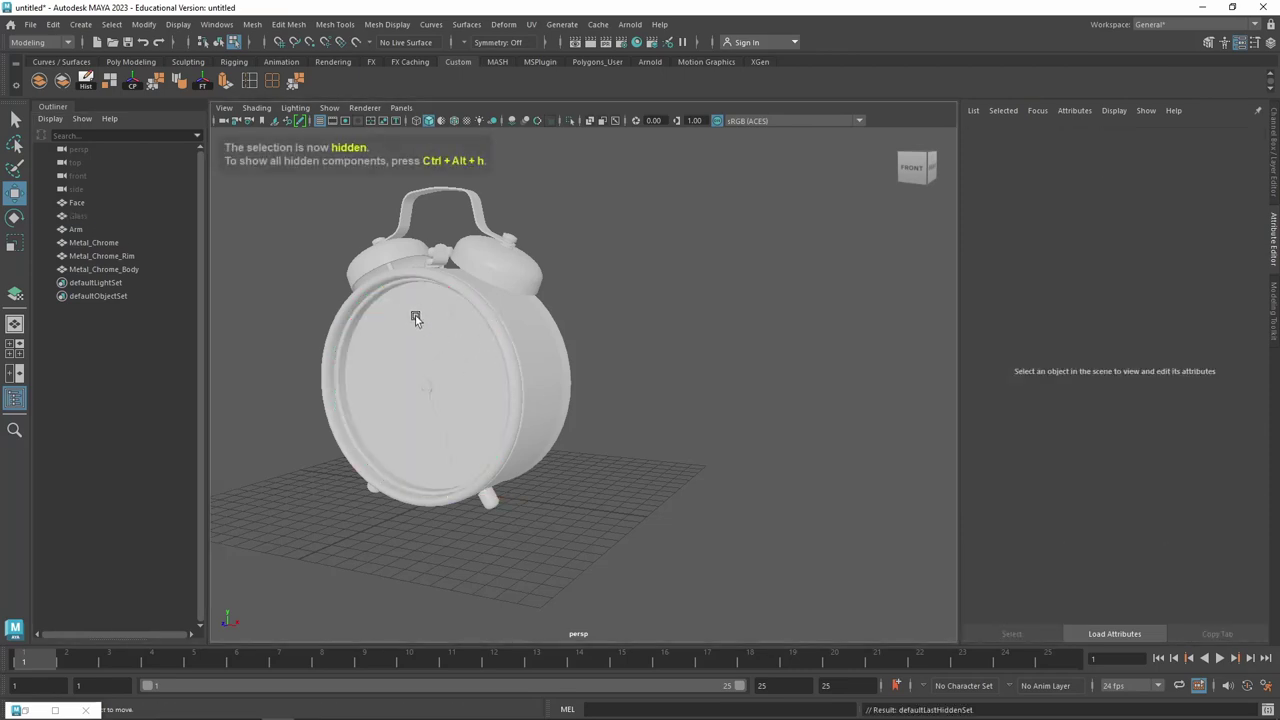
# Give Face a yellow Lambert material and hide it
pyautogui.click(93, 203)
pyautogui.rightClick(421, 309)
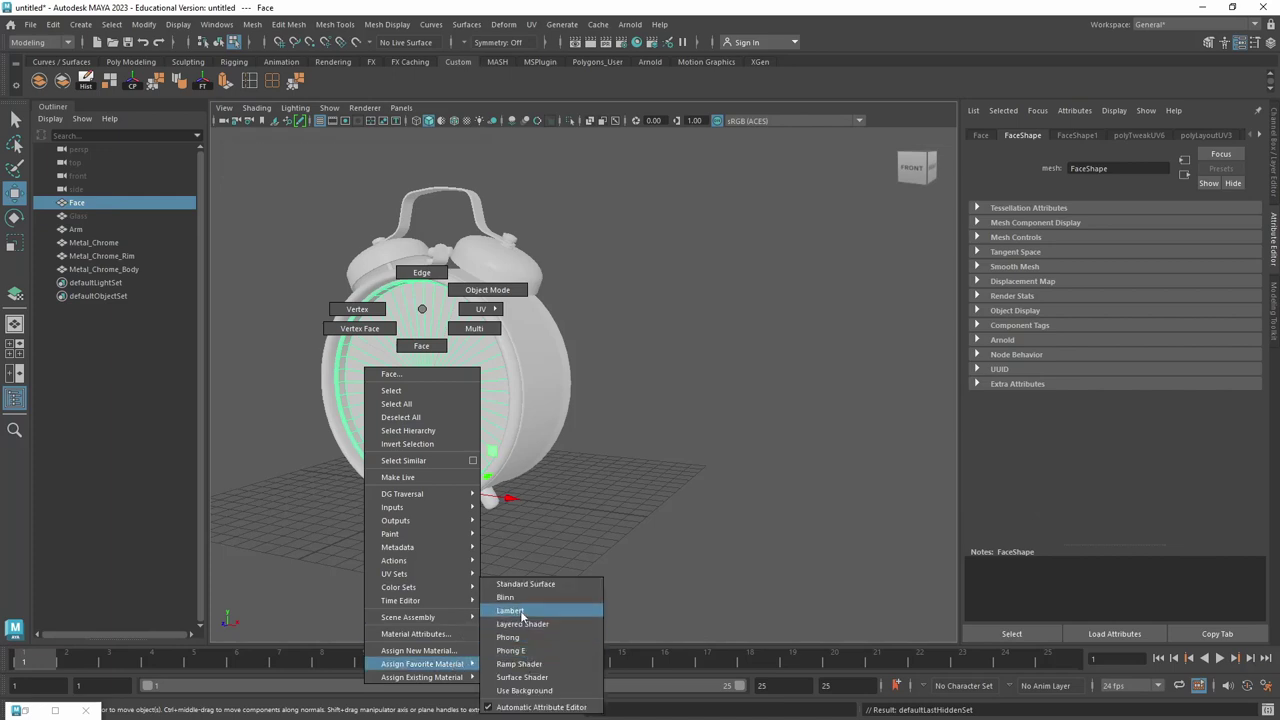
pyautogui.click(510, 610)
pyautogui.click(1090, 286)
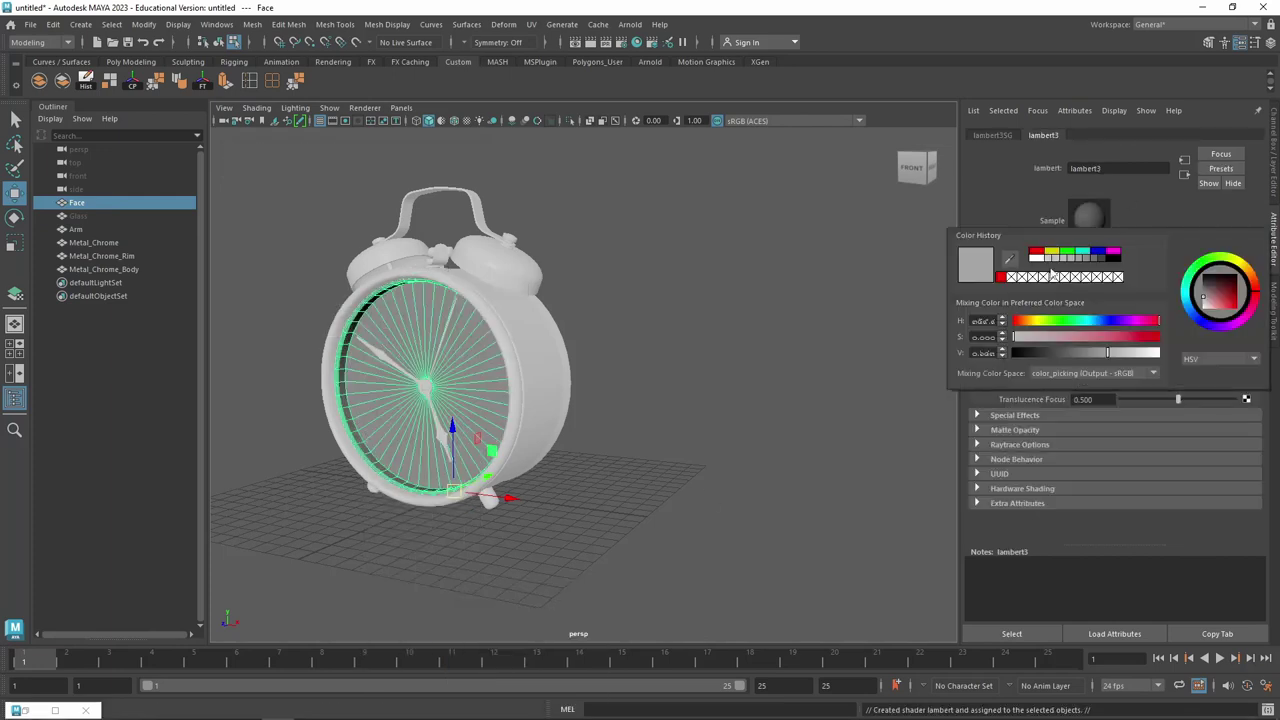
pyautogui.click(1048, 252)
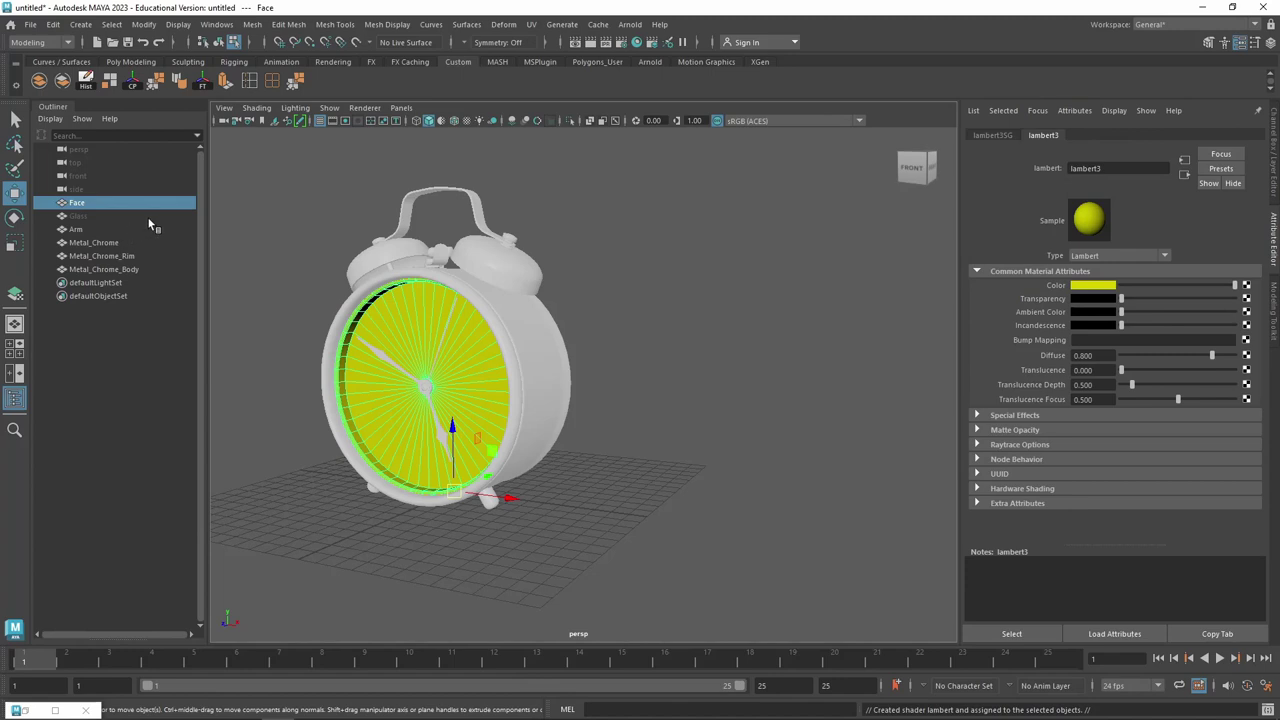
pyautogui.hotkey('ctrl', 'h')
# Give Arm a bright green Lambert named Arm1, then reselect Face
pyautogui.click(80, 229)
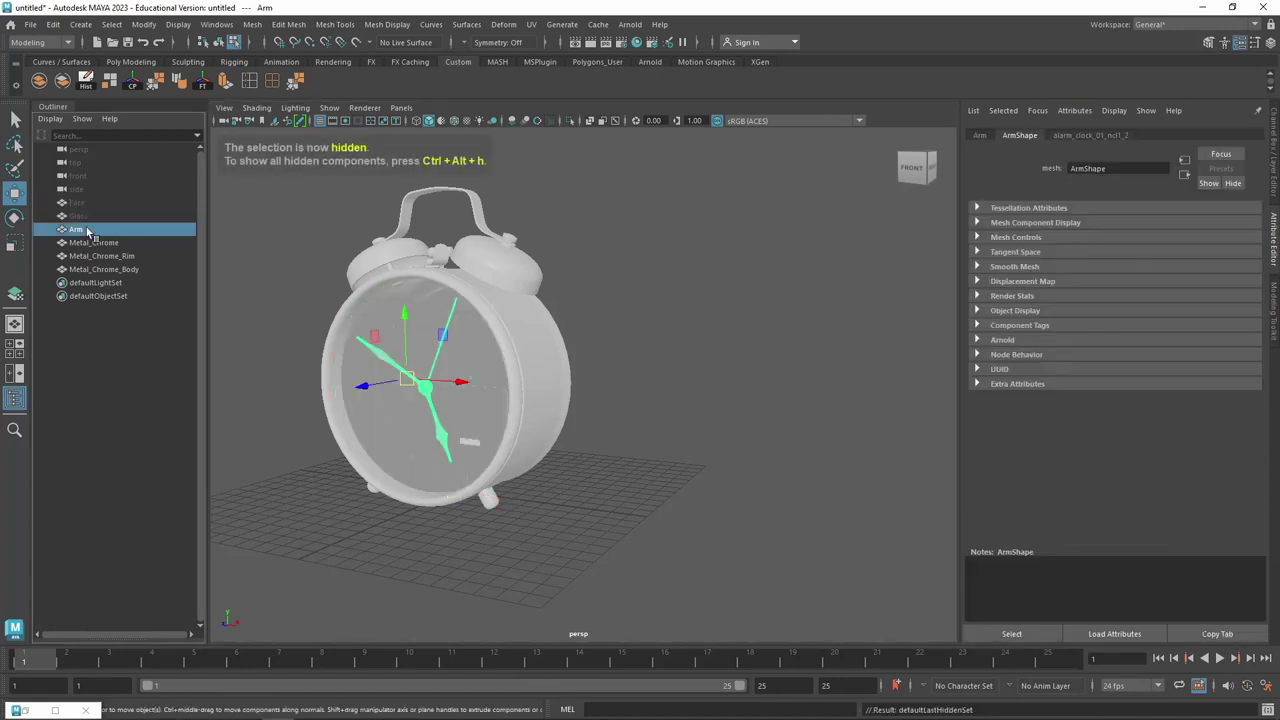
pyautogui.moveTo(420, 339); pyautogui.dragTo(489, 637, button='right')
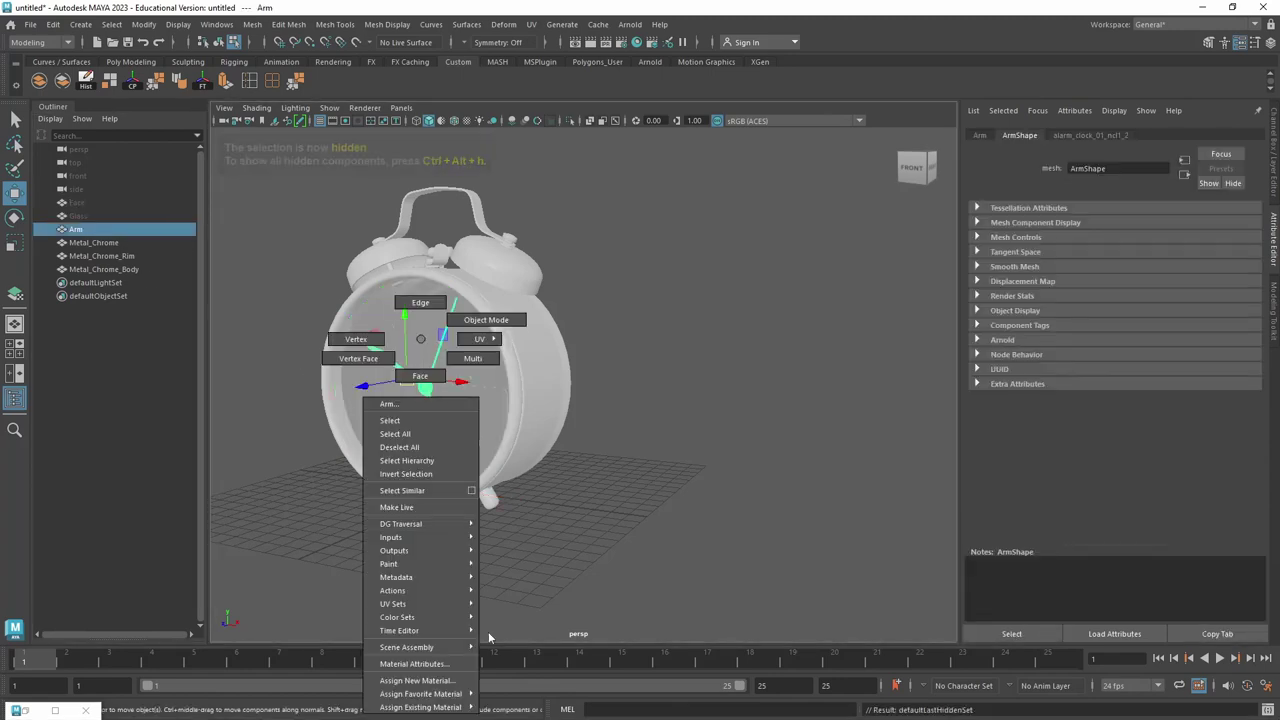
pyautogui.moveTo(420, 694)
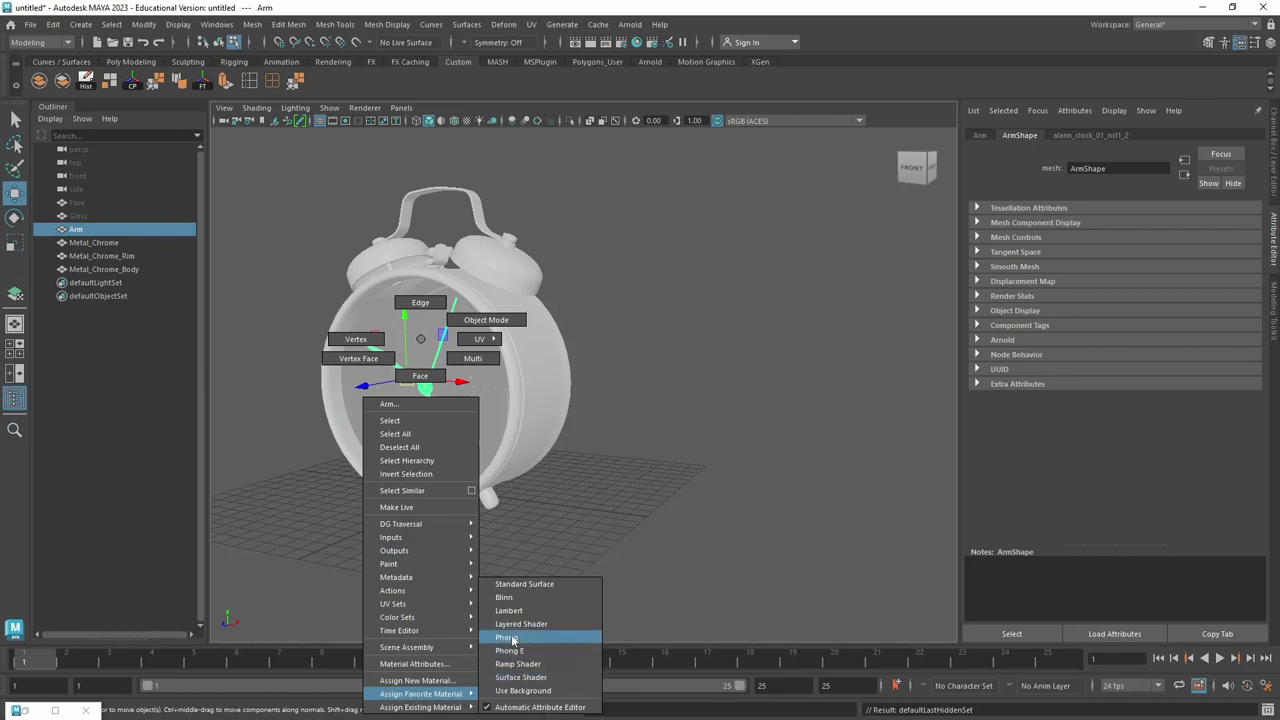
pyautogui.click(508, 610)
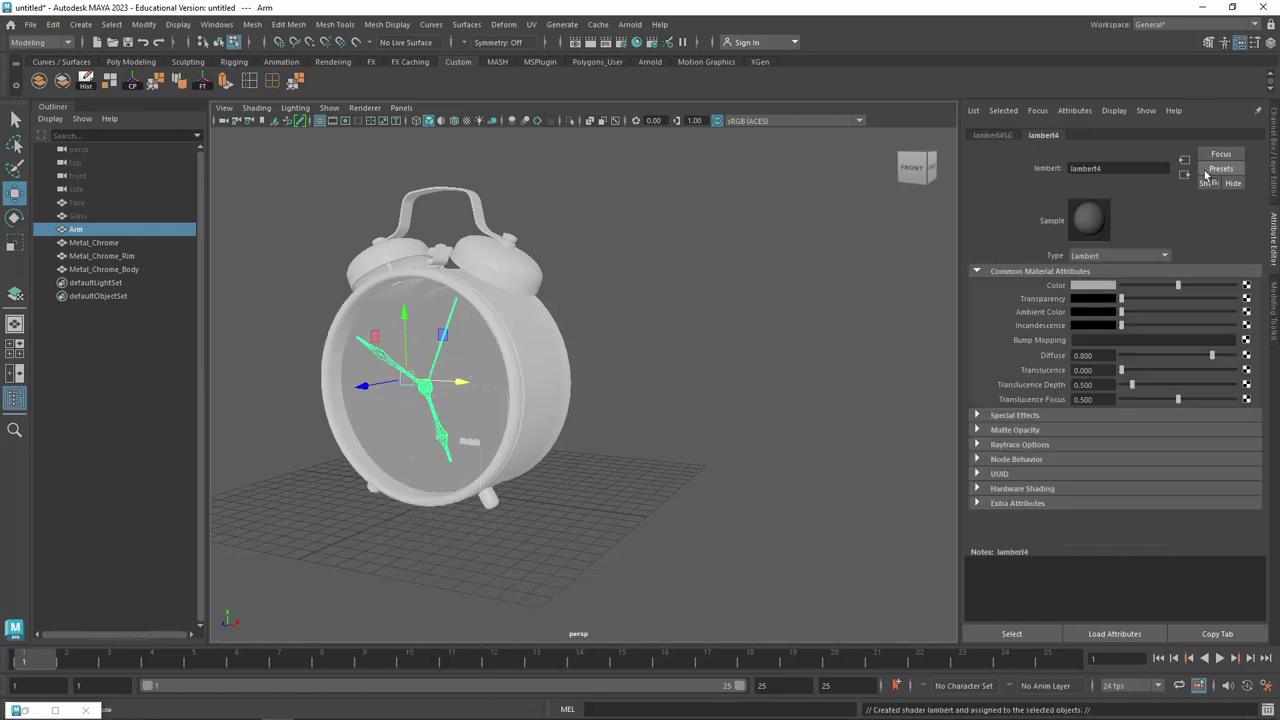
pyautogui.click(1102, 285)
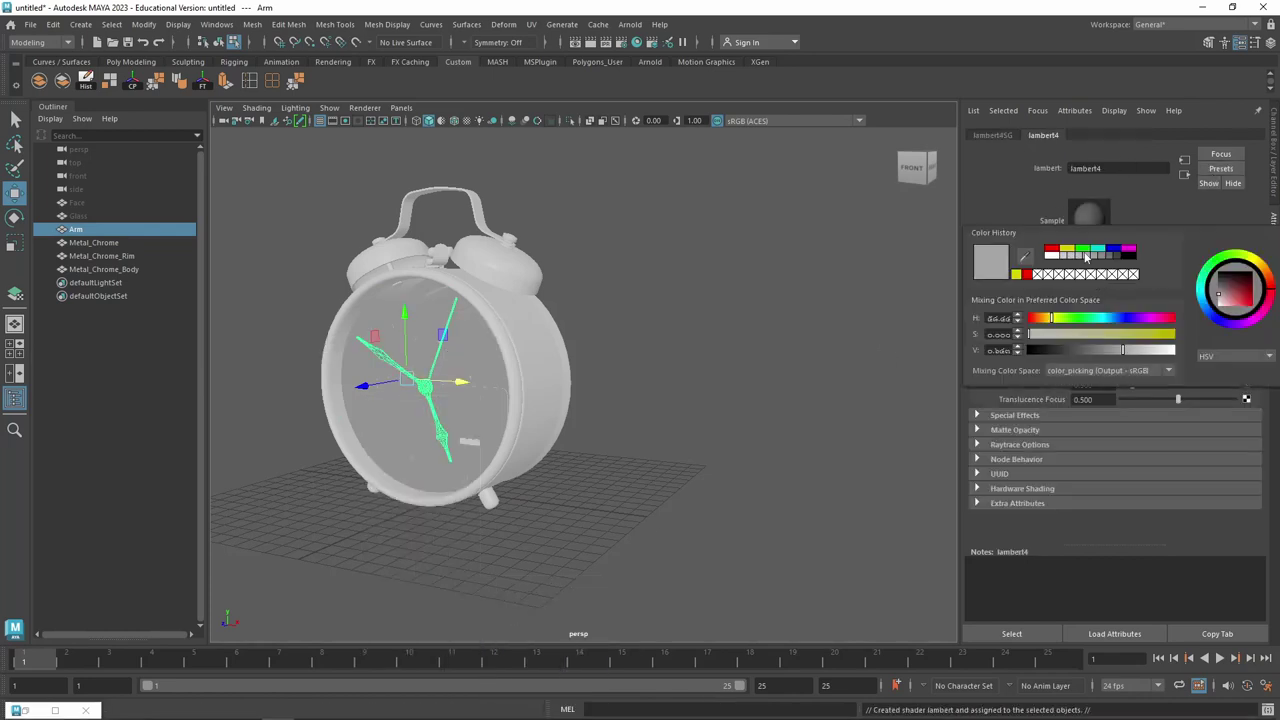
pyautogui.click(1085, 248)
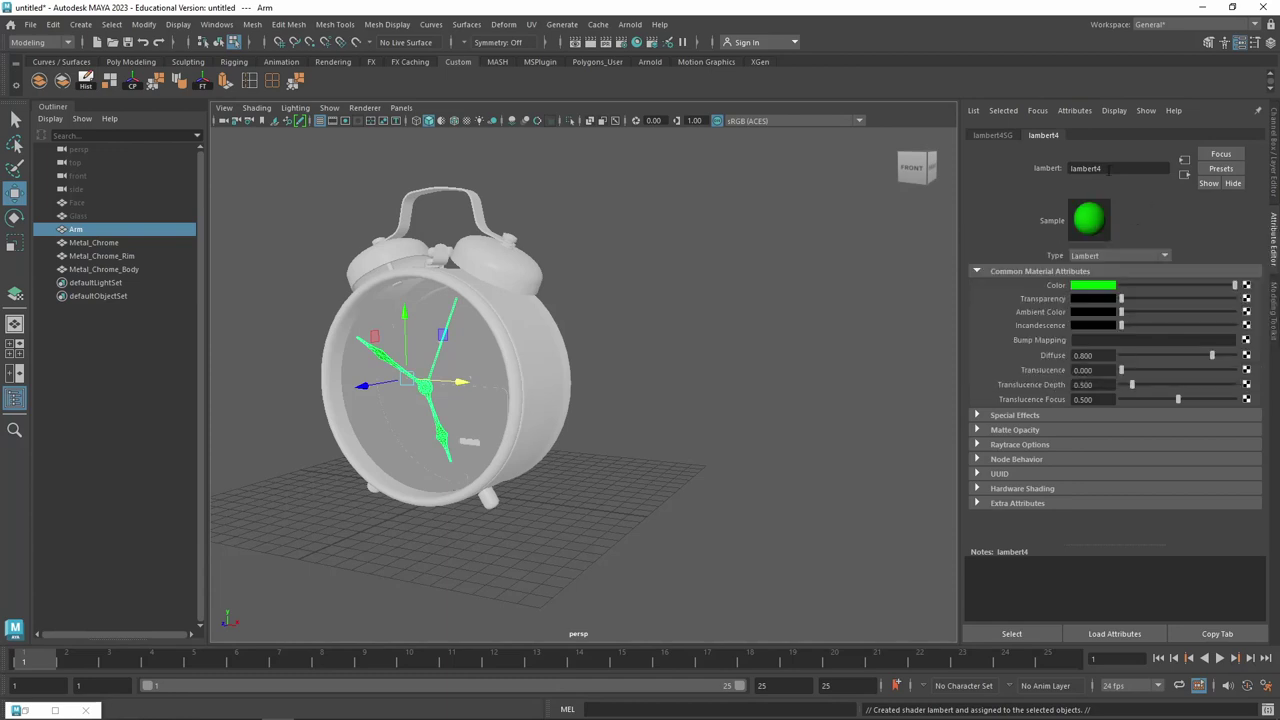
pyautogui.click(1110, 168)
pyautogui.write('Arm')
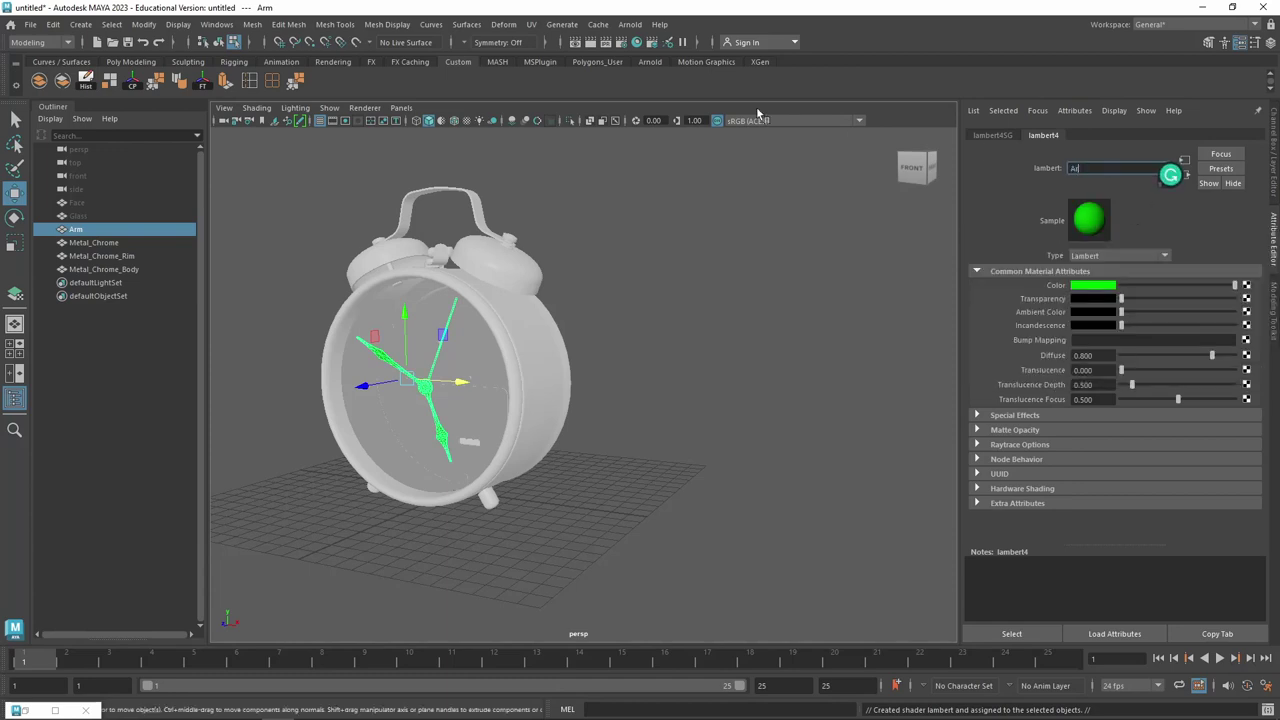
pyautogui.press('Return')
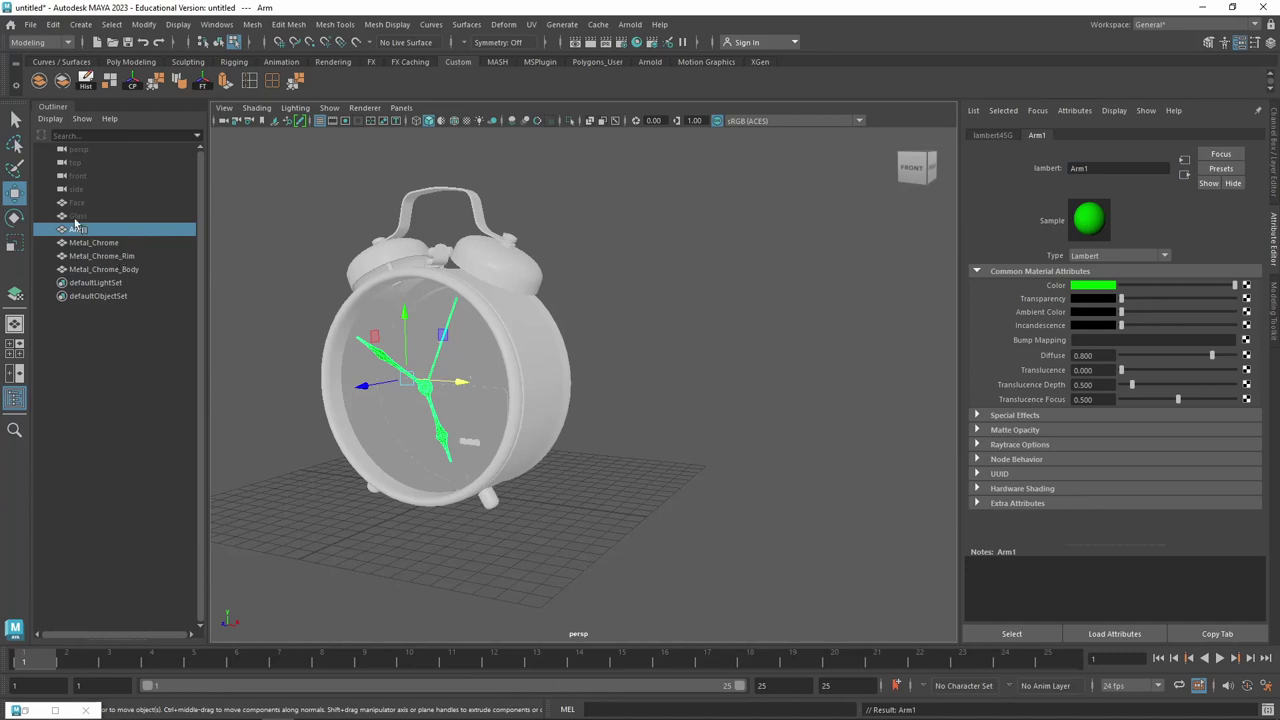
pyautogui.click(80, 216)
pyautogui.click(81, 202)
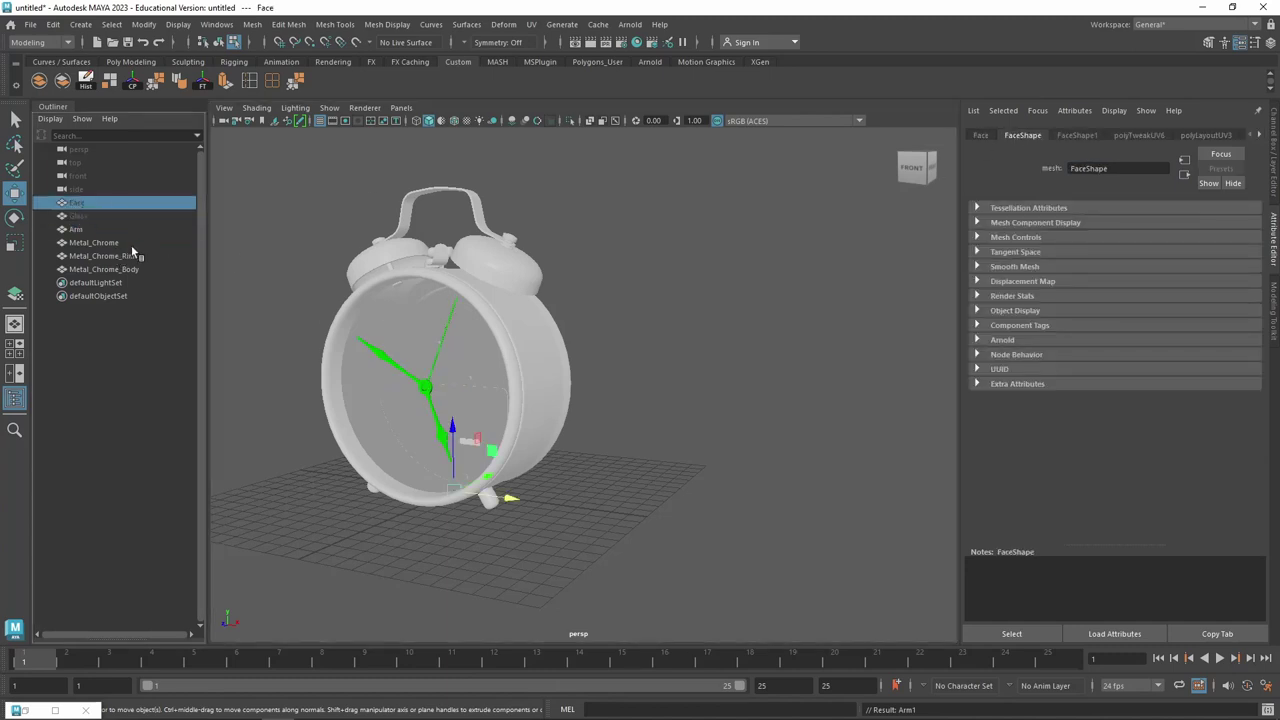
# Unhide Face, return to Object Mode and delete its construction history
pyautogui.hotkey('shift', 'h')
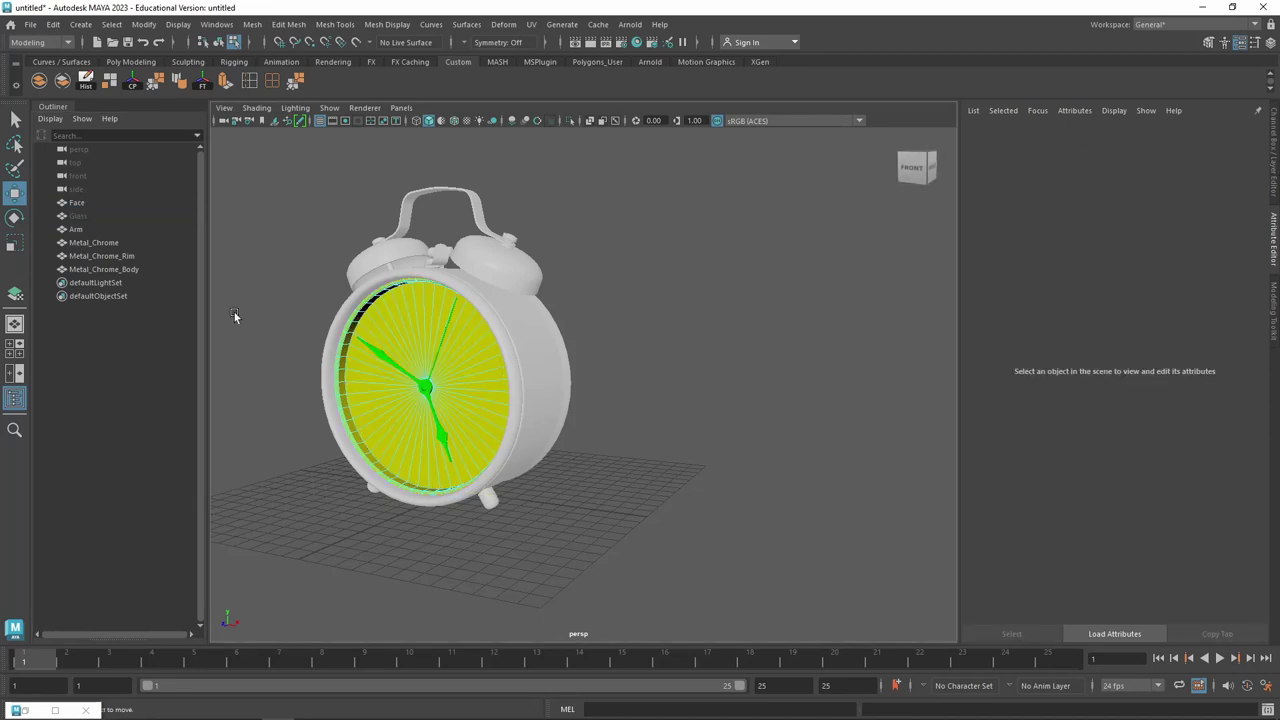
pyautogui.rightClick(401, 306)
pyautogui.click(421, 291)
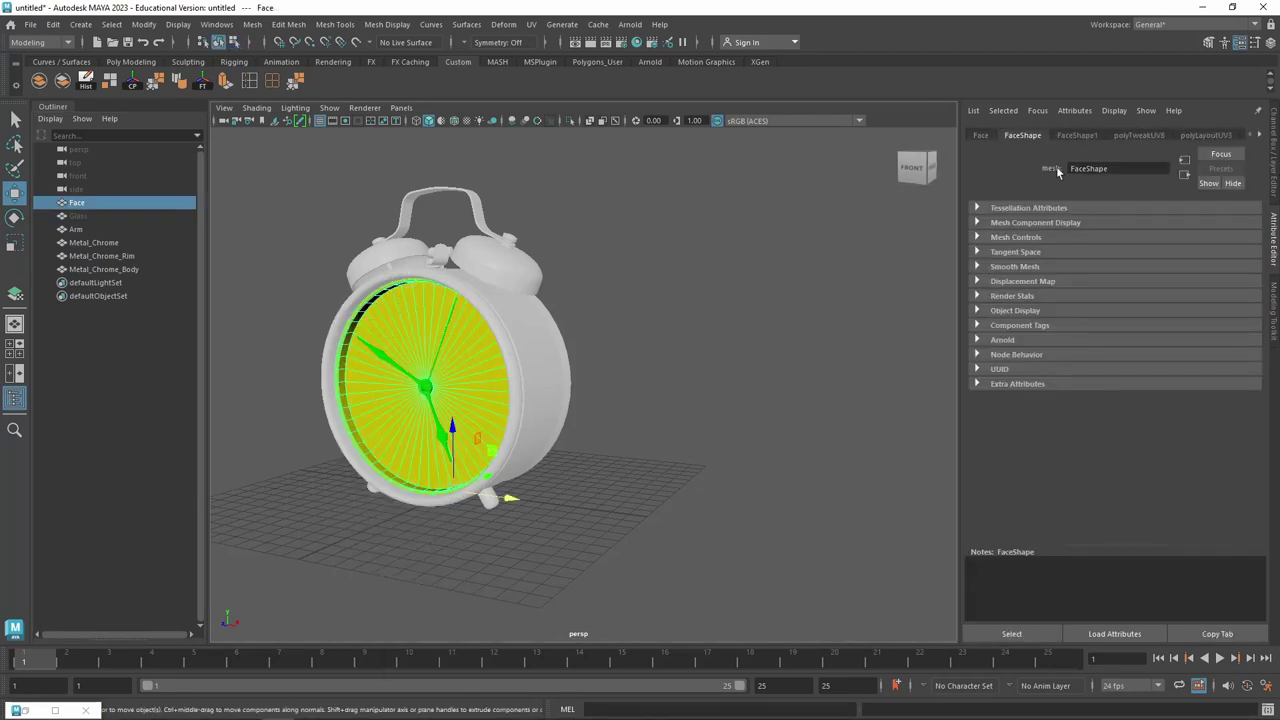
pyautogui.click(86, 78)
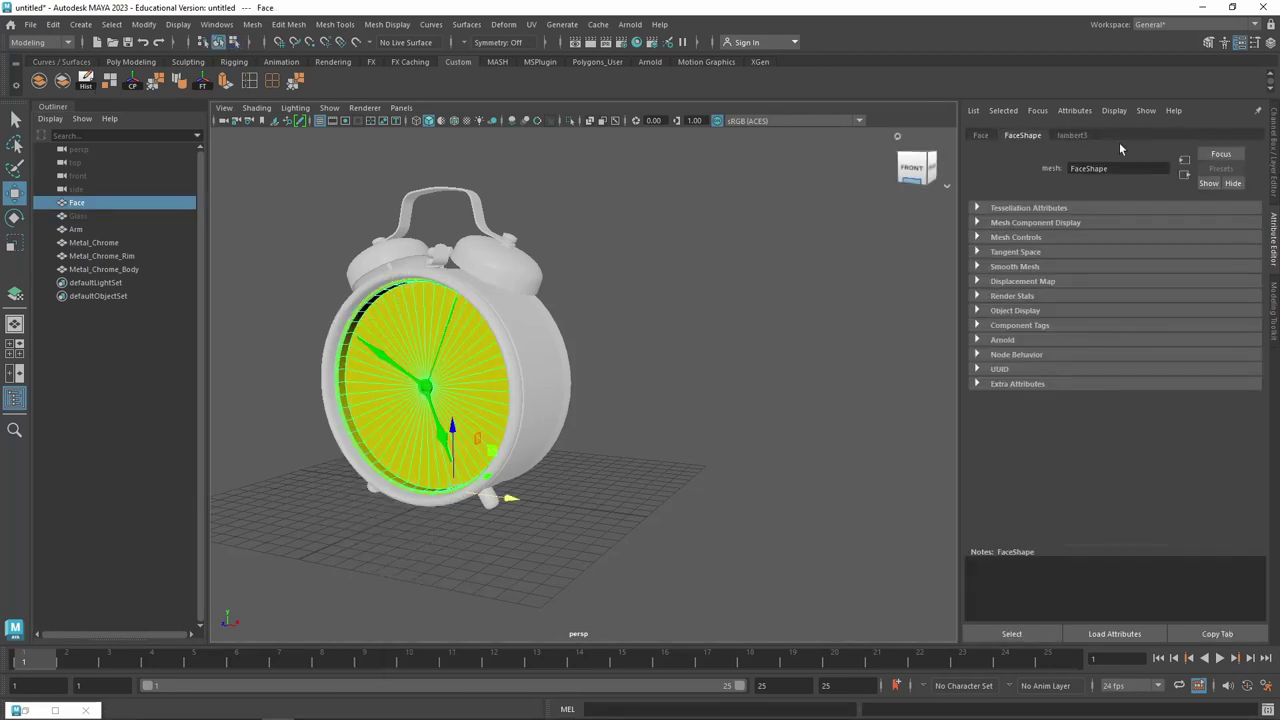
# Rename Face's yellow Lambert material to Face_m
pyautogui.click(1071, 135)
pyautogui.doubleClick(1125, 168)
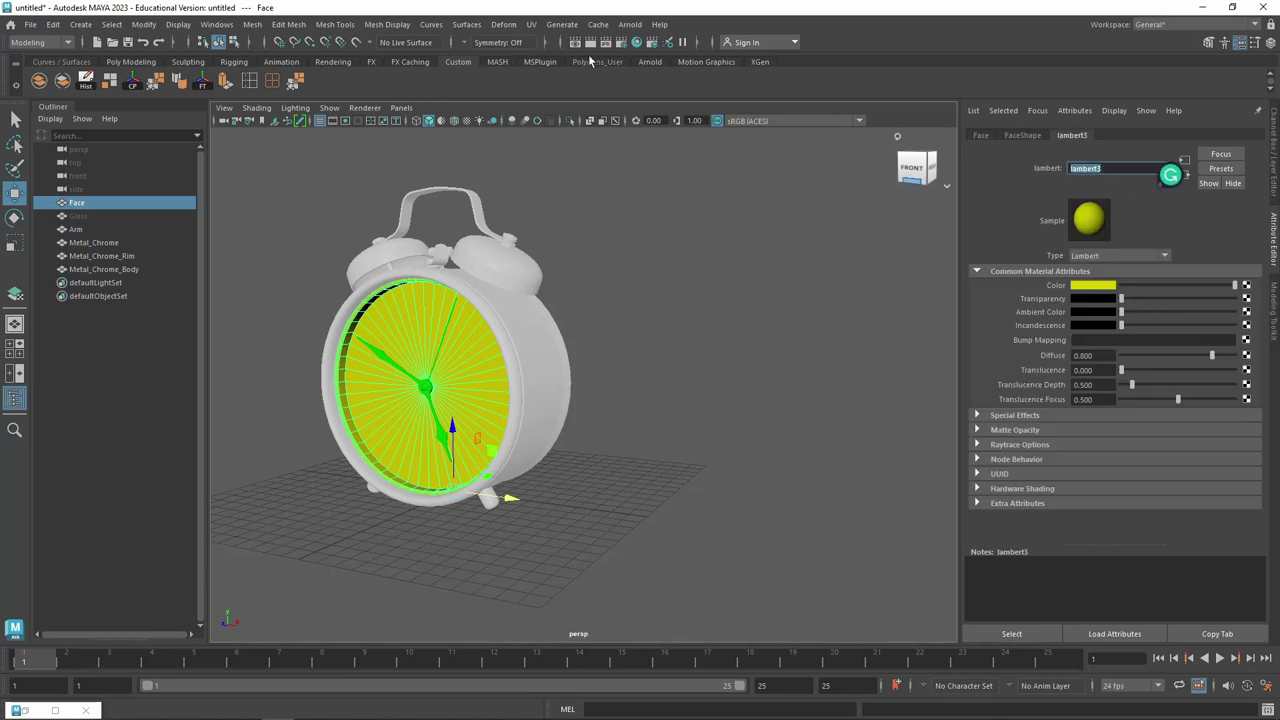
pyautogui.write('Face_m')
pyautogui.press('Return')
# Rename the Arm material from Arm1 to Arm_m, then select Metal_Chrome
pyautogui.click(84, 216)
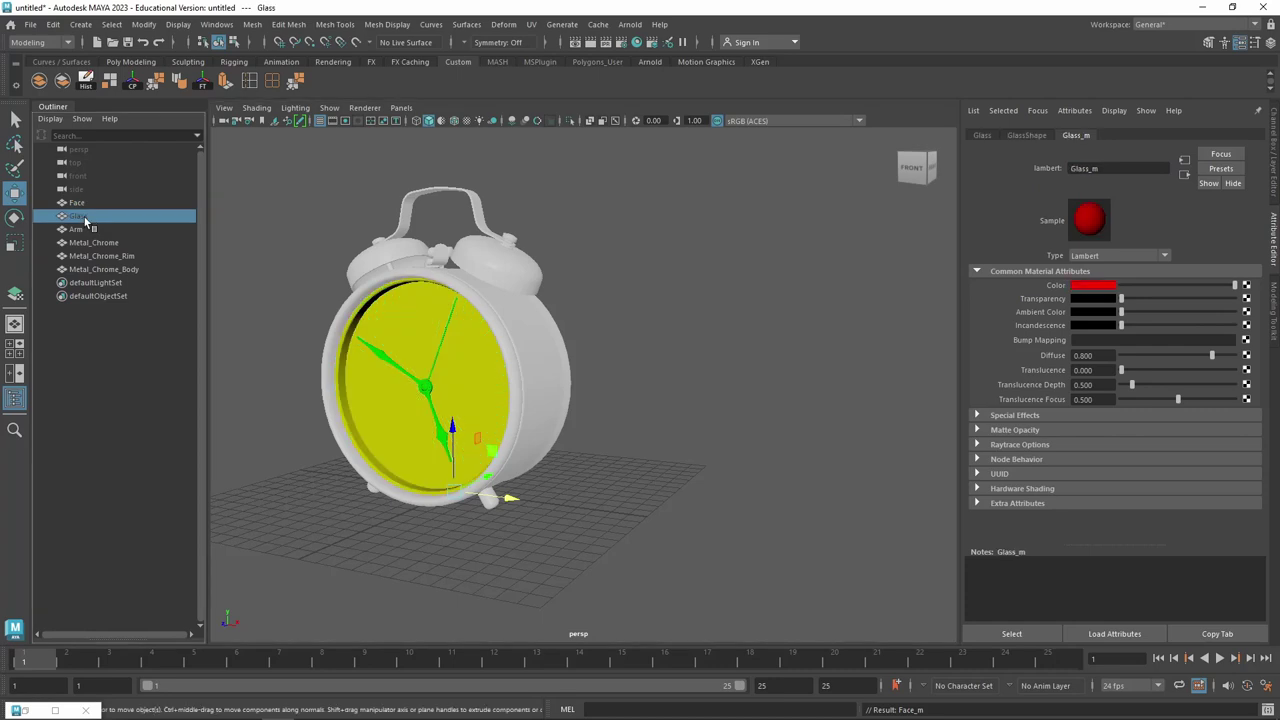
pyautogui.click(88, 230)
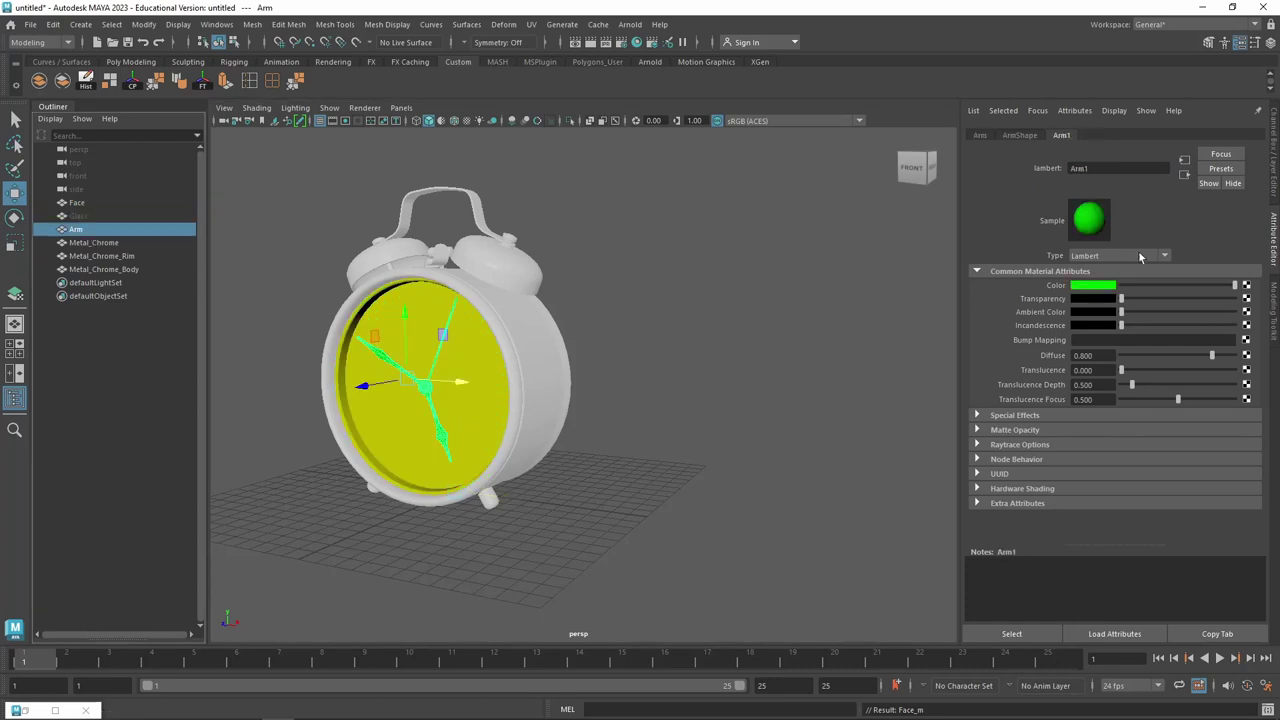
pyautogui.click(1105, 168)
pyautogui.press('BackSpace')
pyautogui.write('_m')
pyautogui.press('Return')
pyautogui.click(94, 243)
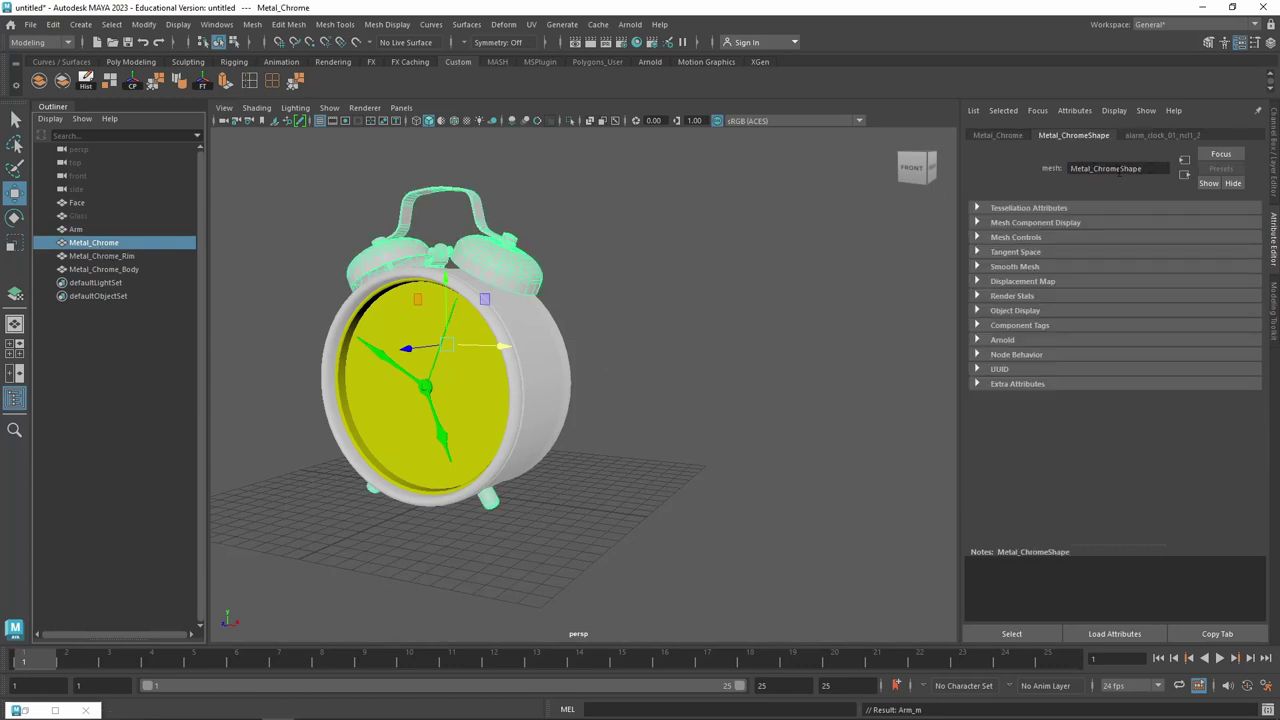
# Copy 'Metal_Chrome' from the mesh name and assign Metal_Chrome a new Lambert
pyautogui.click(1117, 169)
pyautogui.moveTo(1117, 169); pyautogui.dragTo(1008, 158)
pyautogui.hotkey('ctrl', 'c')
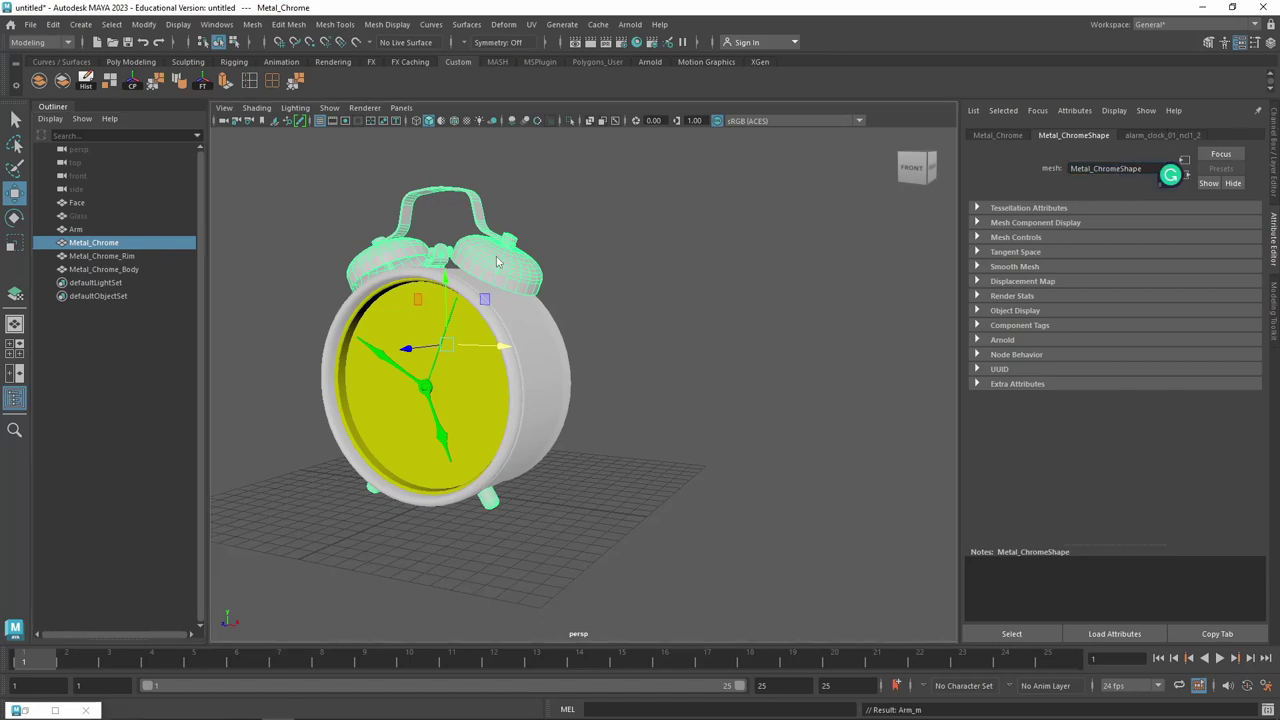
pyautogui.moveTo(496, 256); pyautogui.dragTo(519, 624, button='right')
pyautogui.click(583, 611)
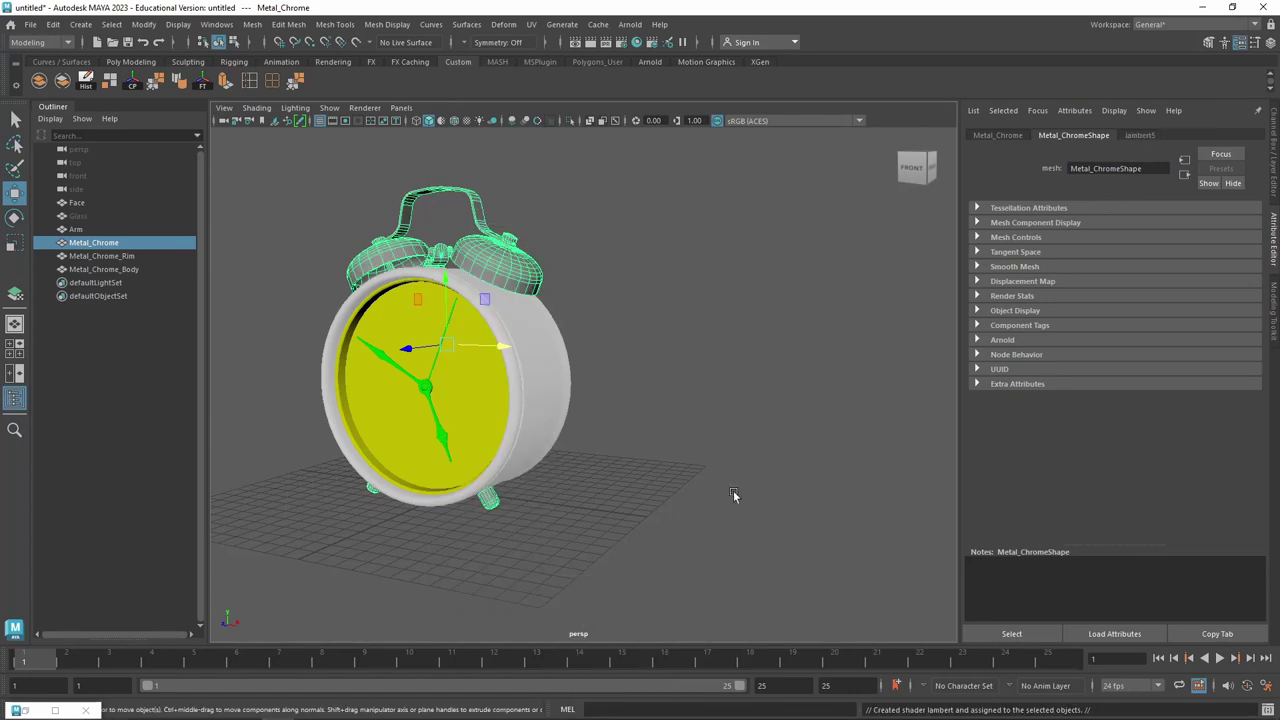
# Make the new material cyan and name it Metal_Chrome_m
pyautogui.click(1105, 287)
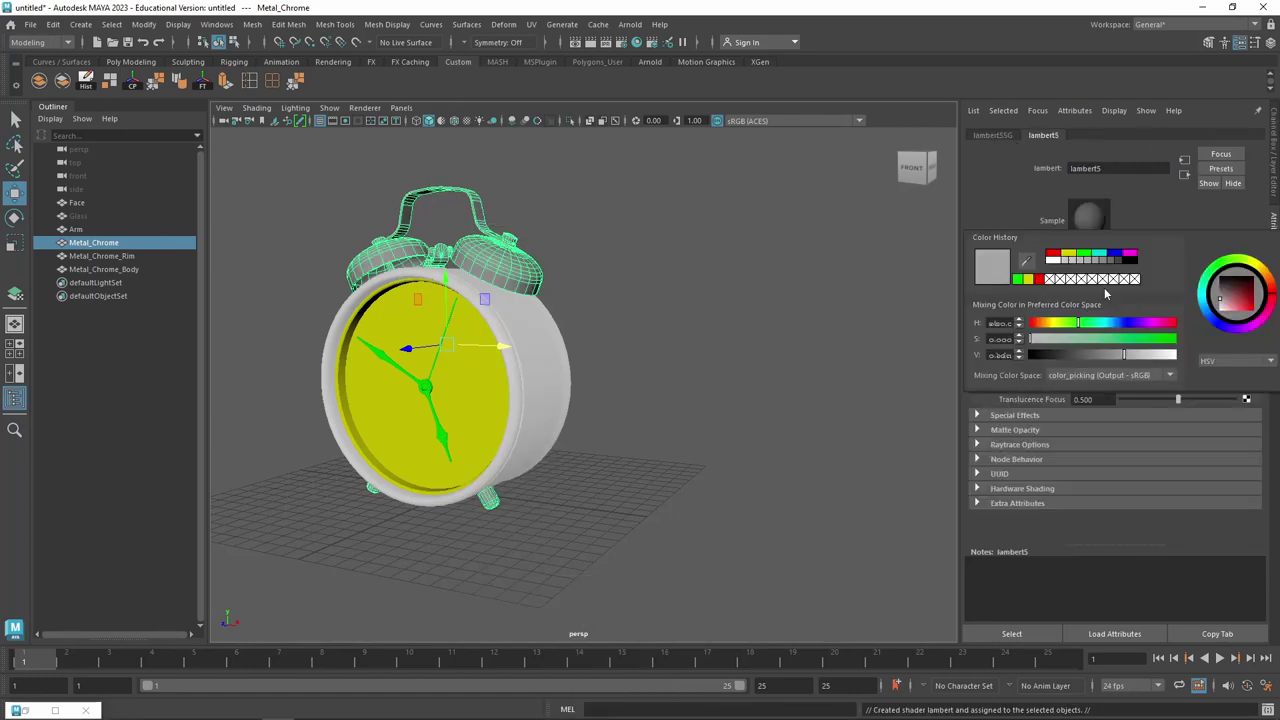
pyautogui.click(1098, 255)
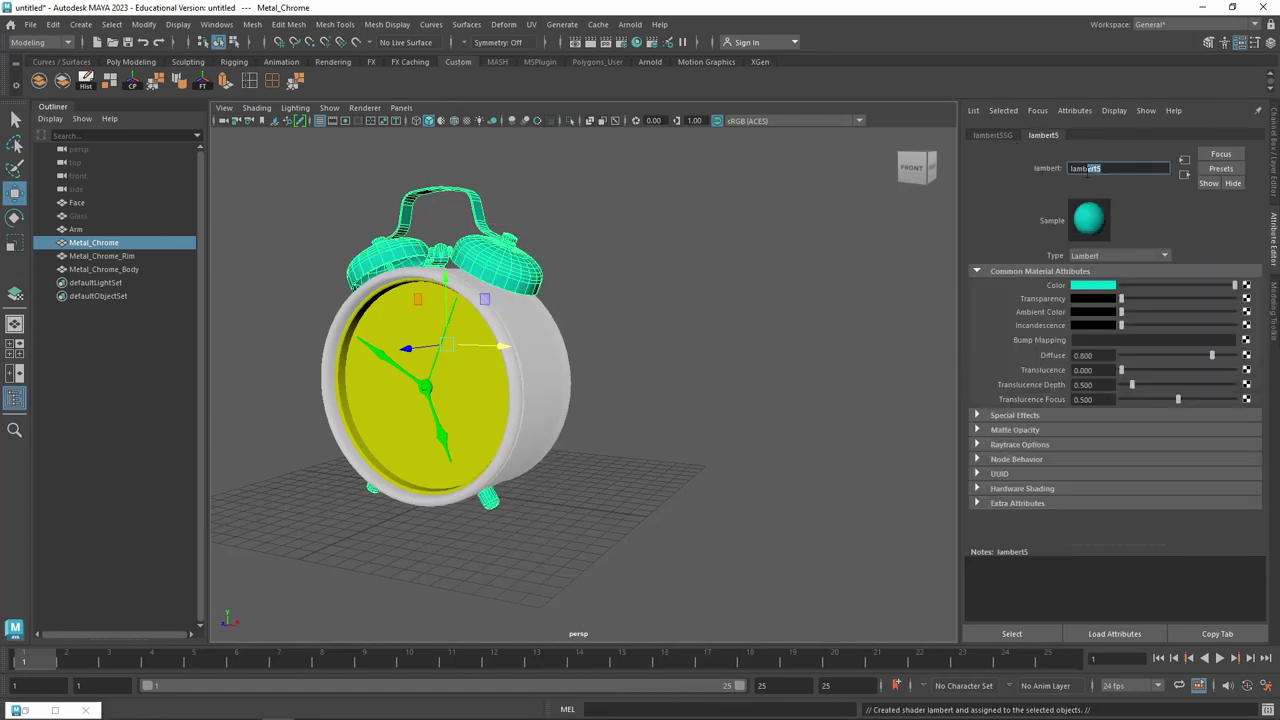
pyautogui.hotkey('ctrl', 'v')
pyautogui.write('m')
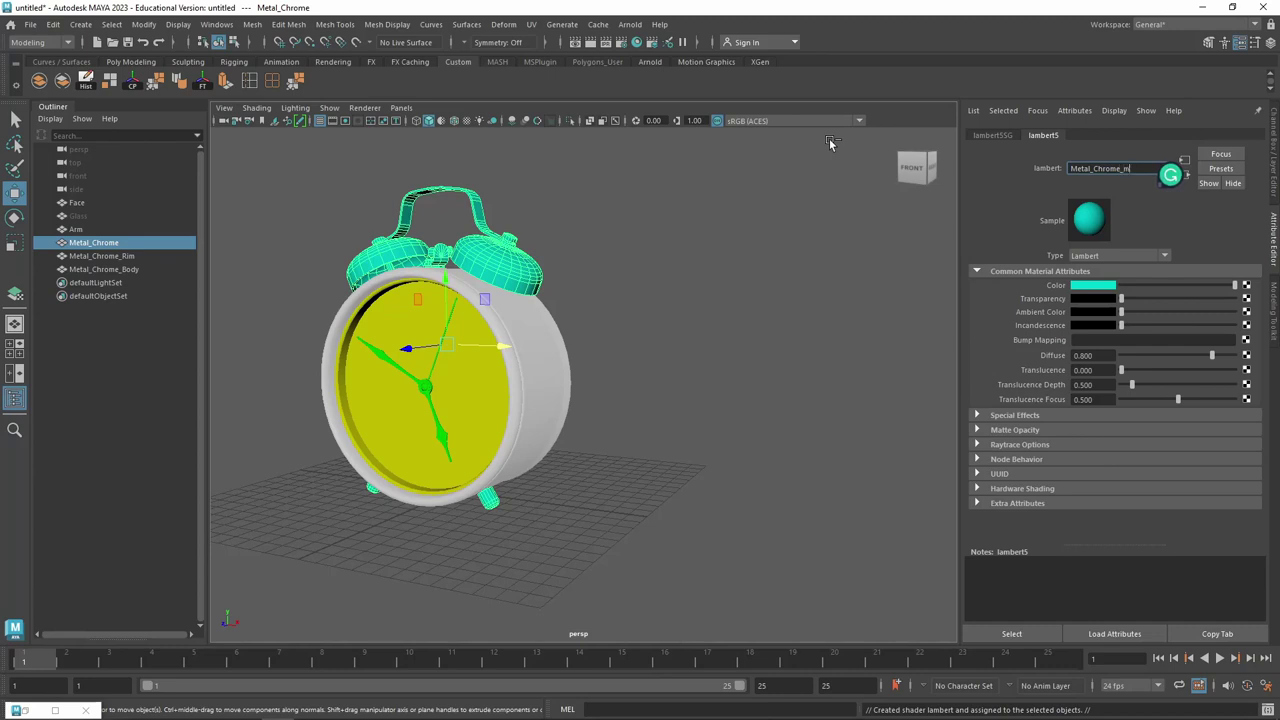
pyautogui.press('Return')
pyautogui.click(114, 258)
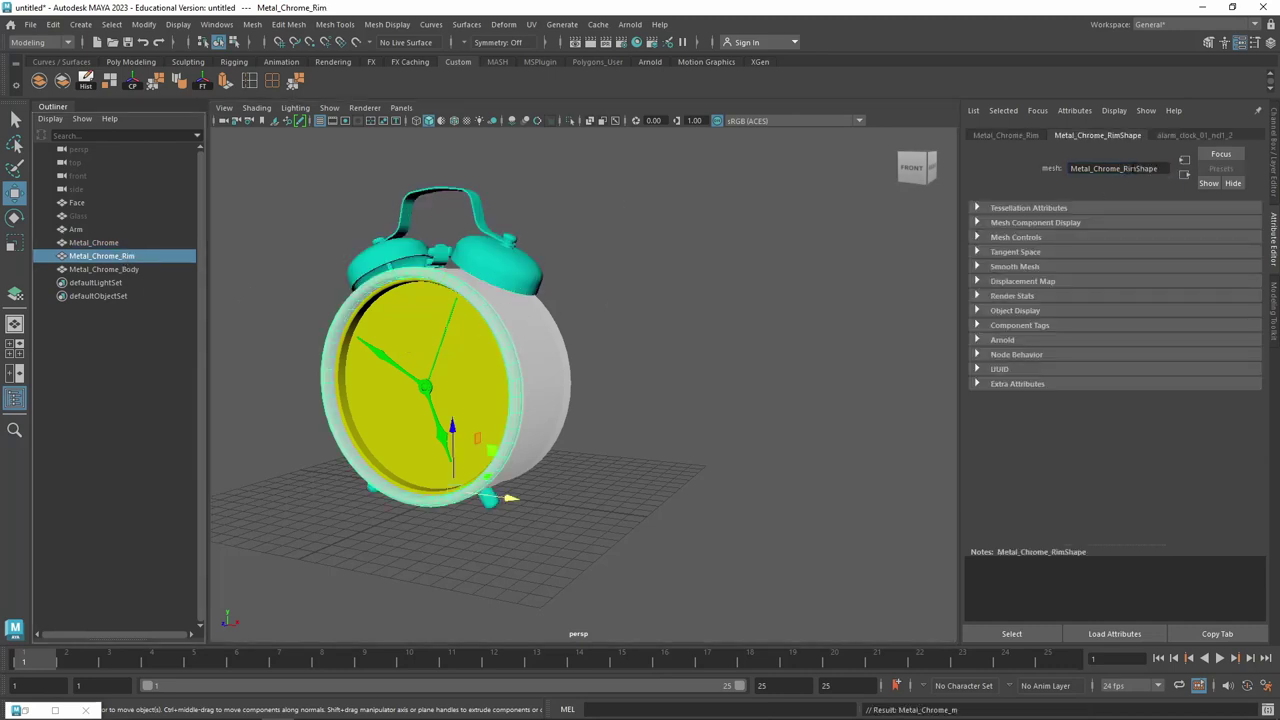
# Give Metal_Chrome_Rim a new blue Lambert named Metal_Chrome_Rim_m
pyautogui.moveTo(1070, 168); pyautogui.dragTo(1138, 168)
pyautogui.hotkey('ctrl', 'c')
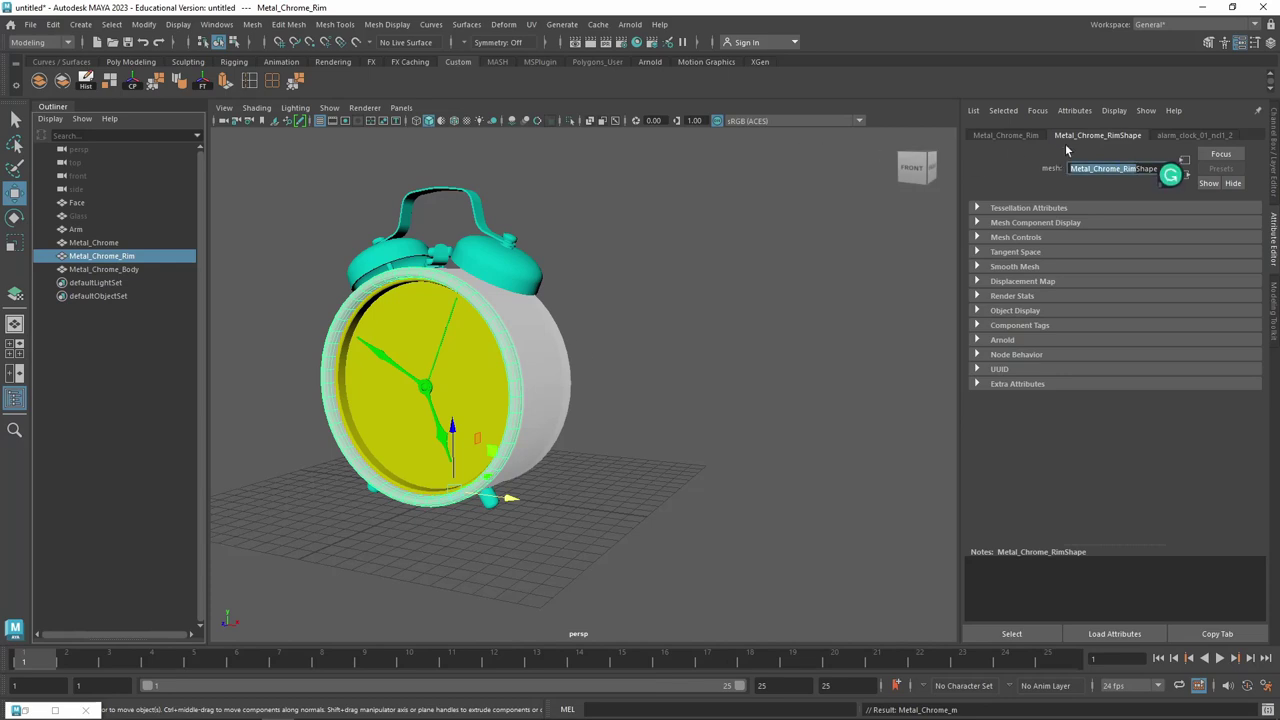
pyautogui.rightClick(511, 339)
pyautogui.moveTo(511, 694)
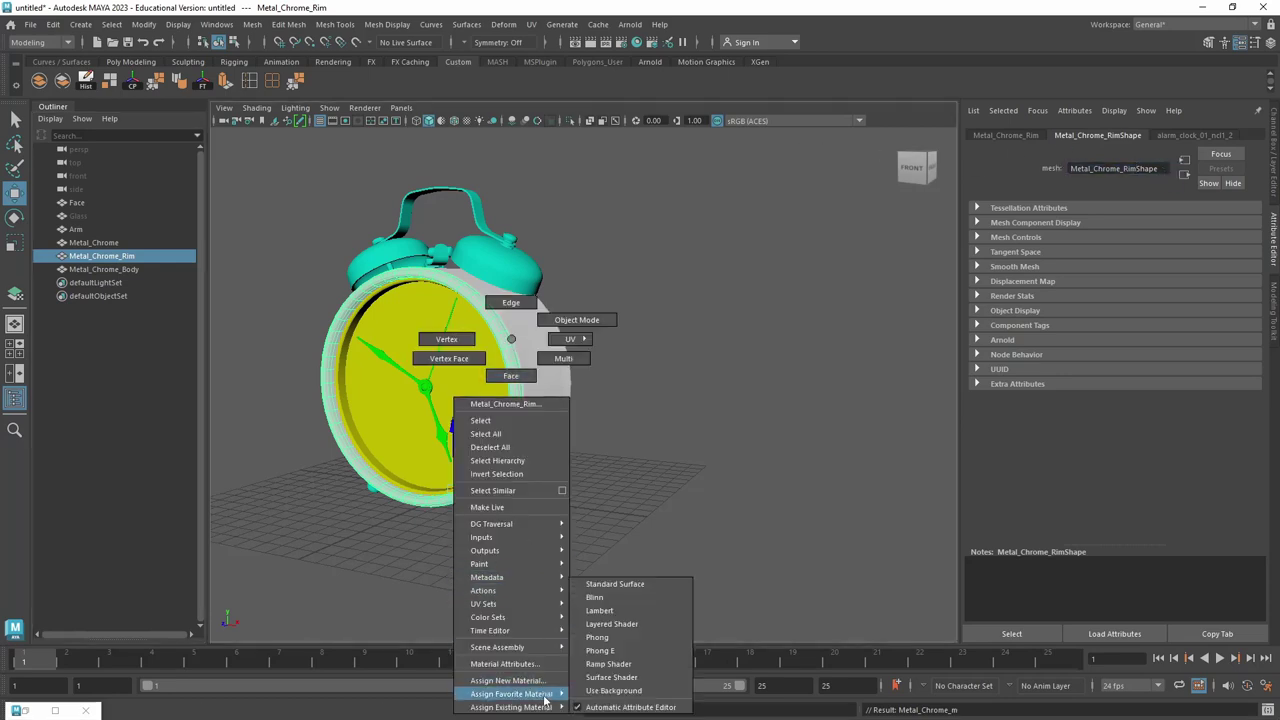
pyautogui.click(600, 610)
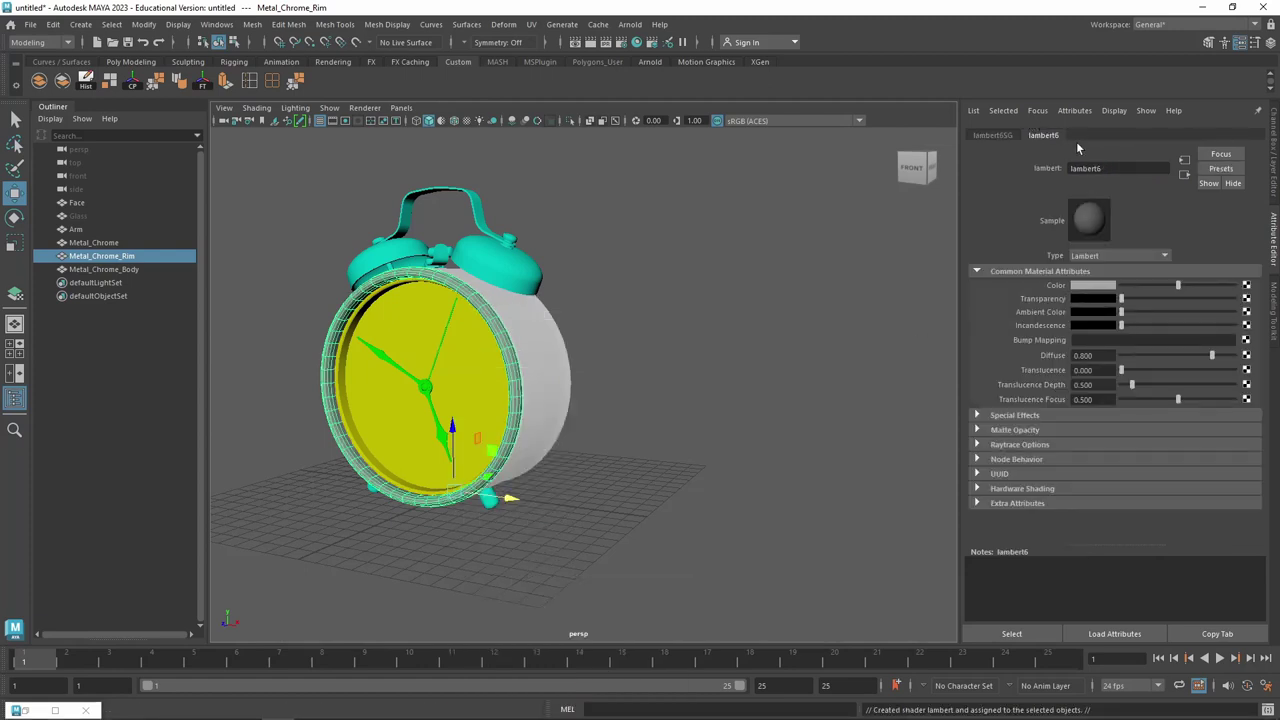
pyautogui.click(1101, 287)
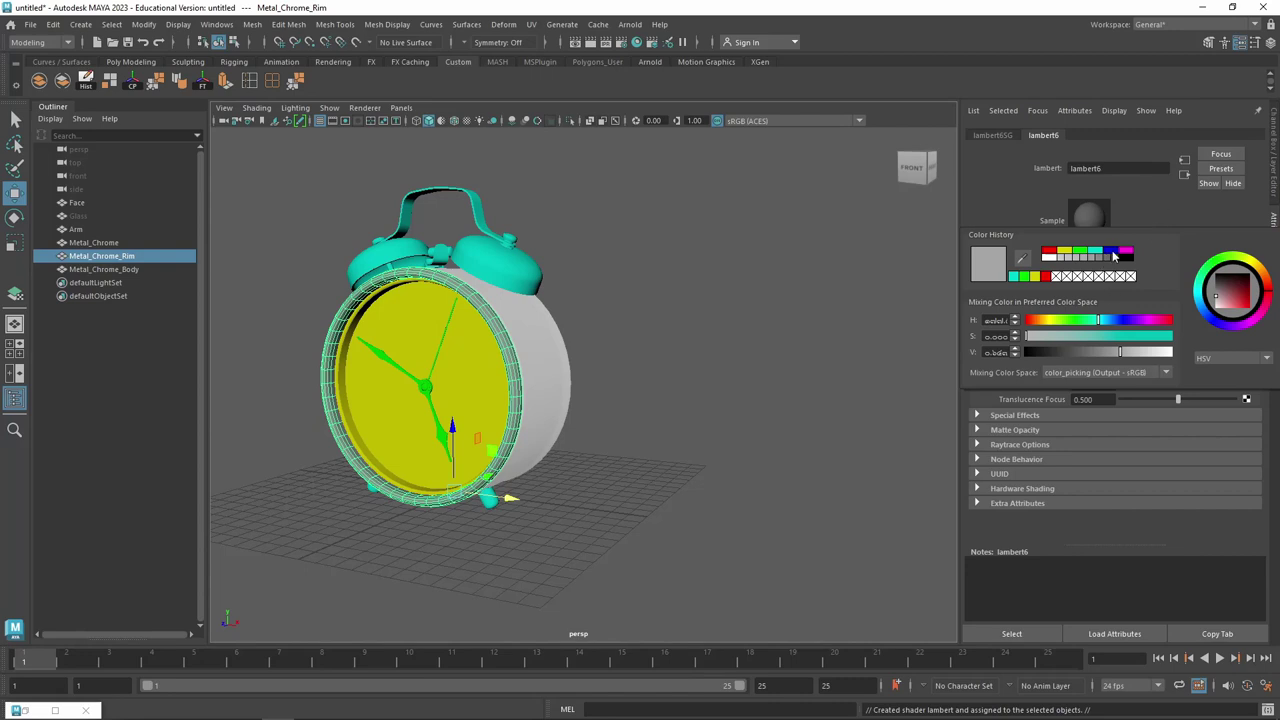
pyautogui.click(1115, 255)
pyautogui.doubleClick(1085, 168)
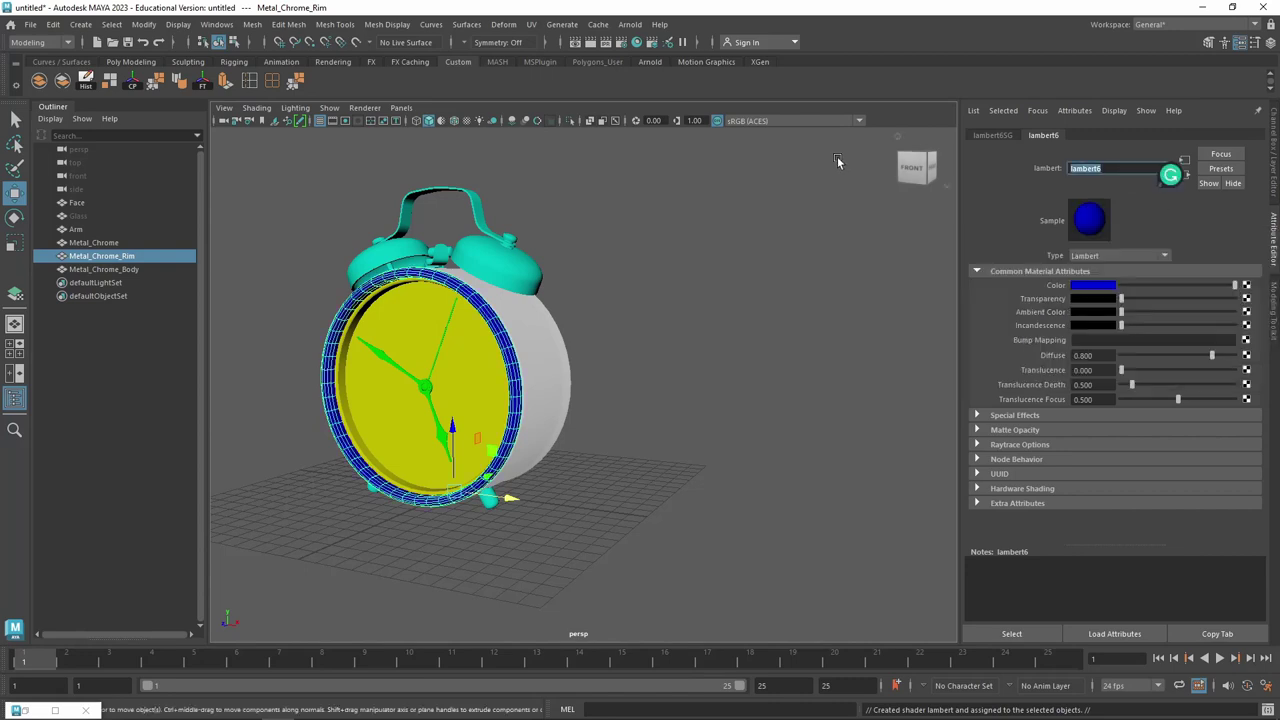
pyautogui.hotkey('ctrl', 'v')
pyautogui.write('_Rim')
pyautogui.press('Return')
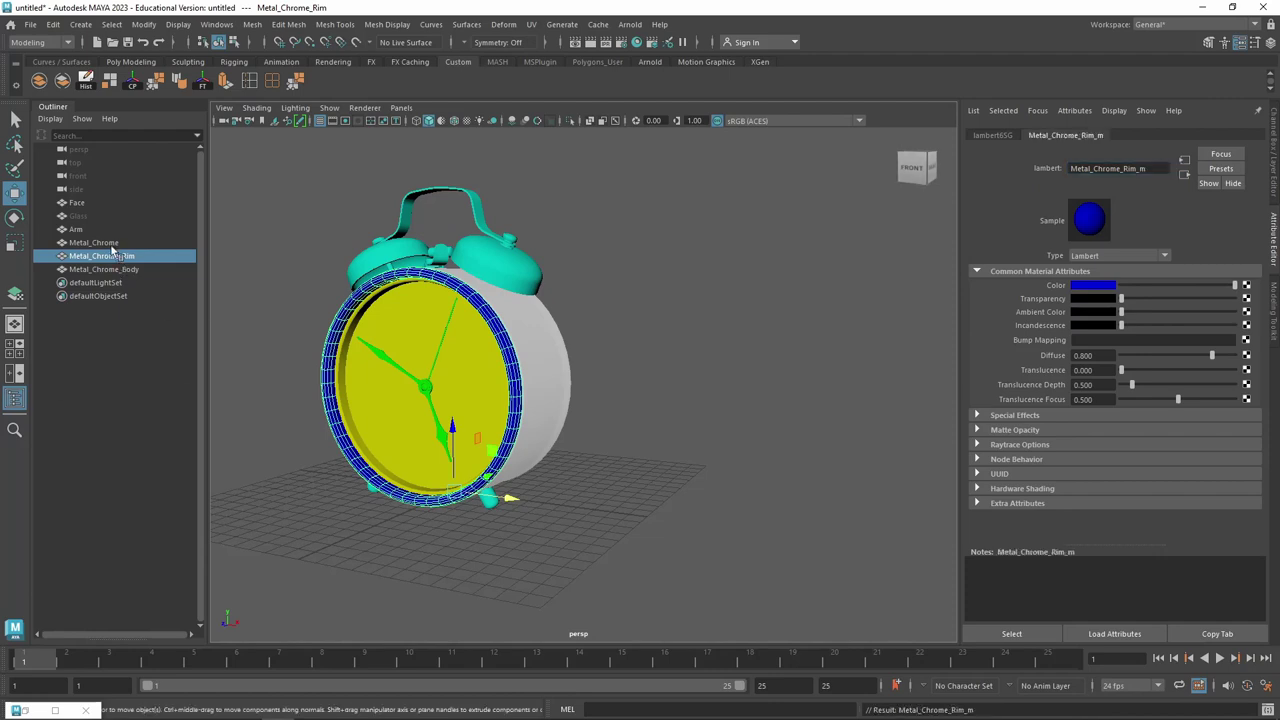
# Select Face through Metal_Chrome_Rim in the Outliner and hide them with Ctrl+H
pyautogui.click(108, 254)
pyautogui.click(108, 243)
pyautogui.click(110, 256)
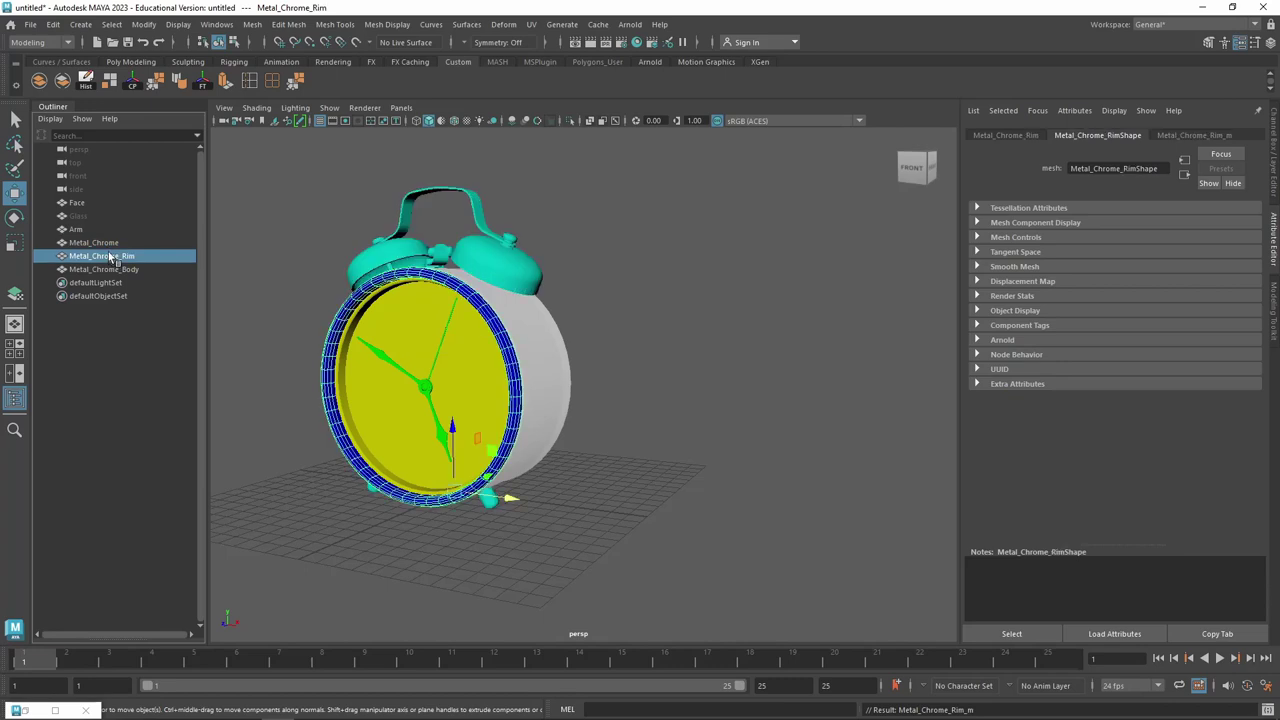
pyautogui.keyDown('shift'); pyautogui.click(86, 206); pyautogui.keyUp('shift')
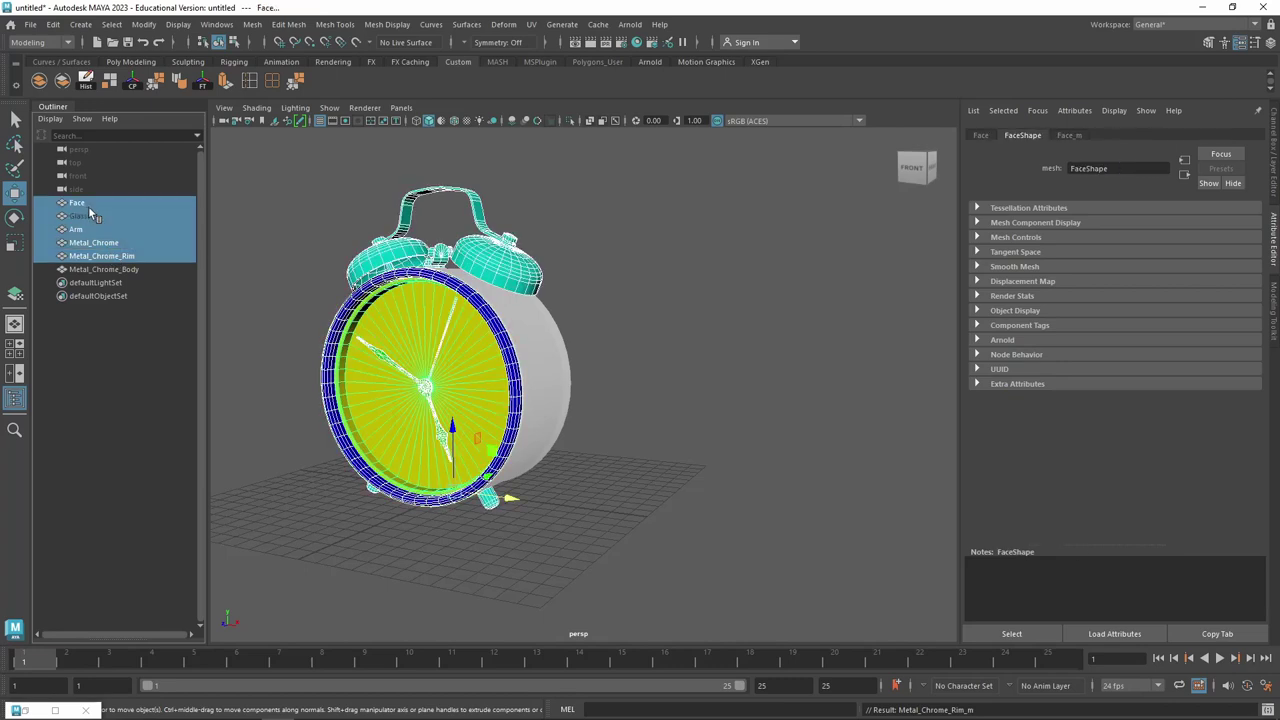
pyautogui.hotkey('ctrl', 'h')
# Assign Metal_Chrome_Body a new magenta Lambert material
pyautogui.click(103, 270)
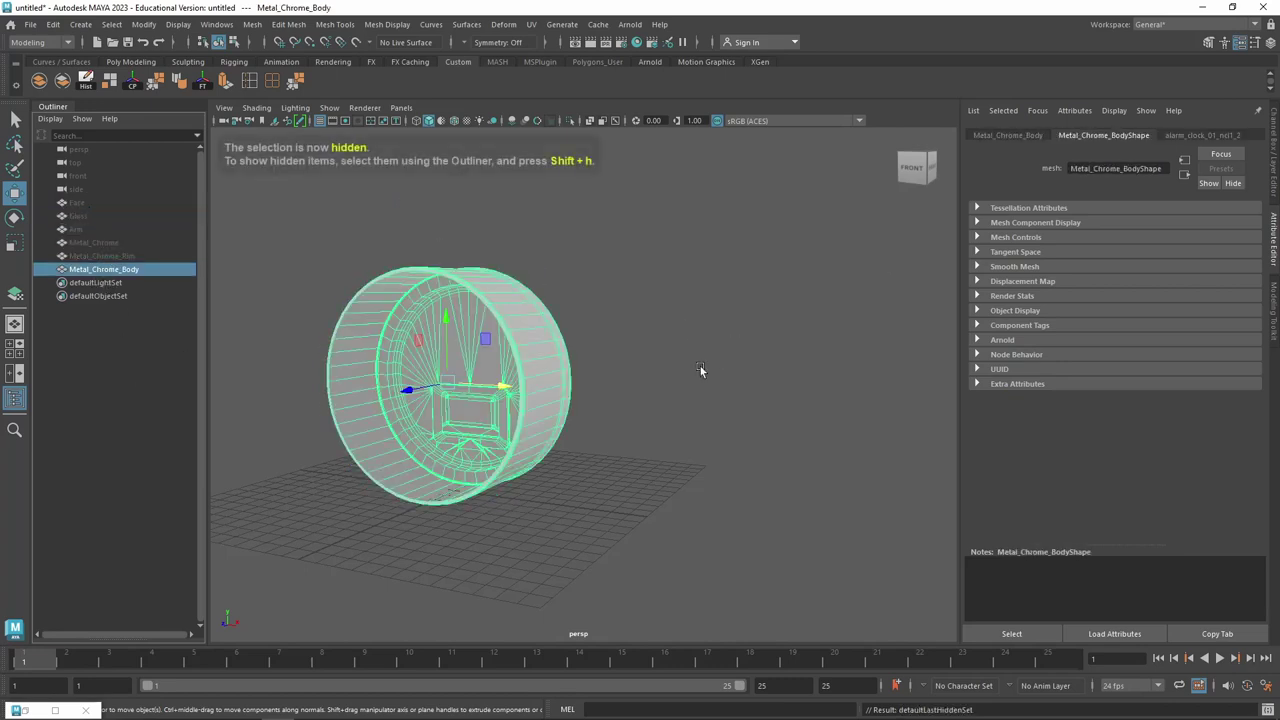
pyautogui.doubleClick(1140, 169)
pyautogui.hotkey('ctrl', 'c')
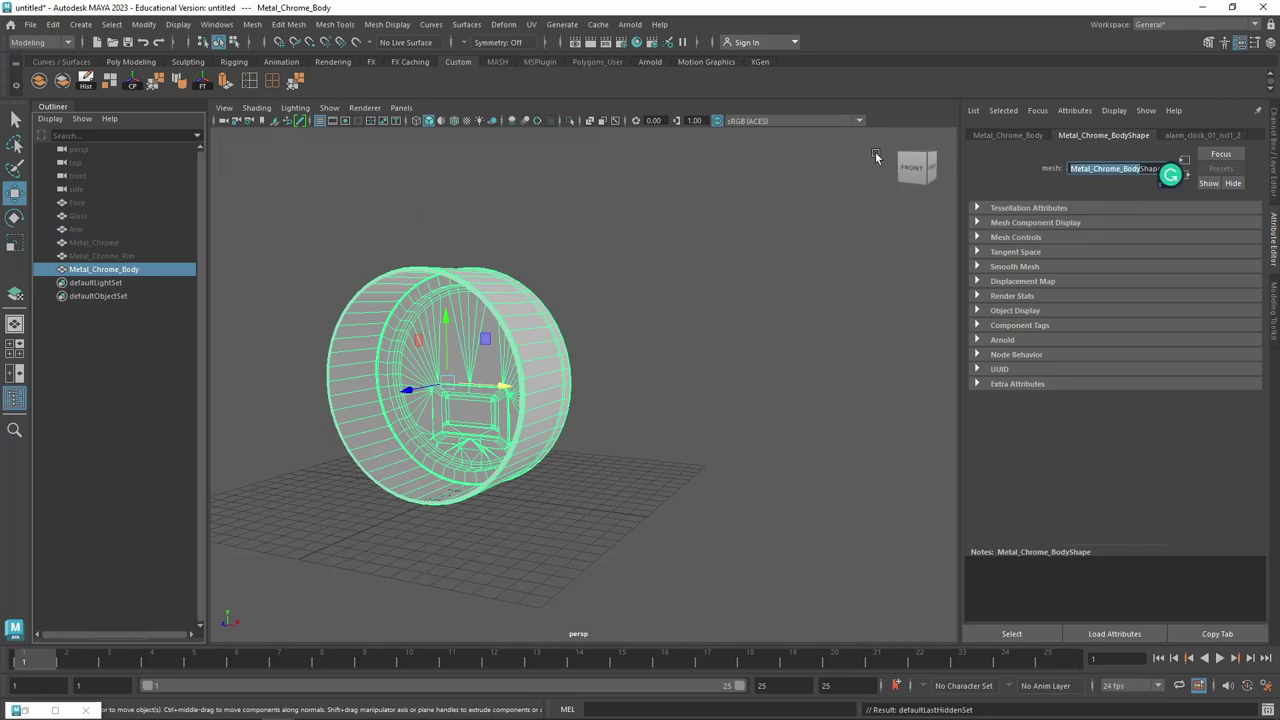
pyautogui.rightClick(533, 317)
pyautogui.moveTo(533, 671)
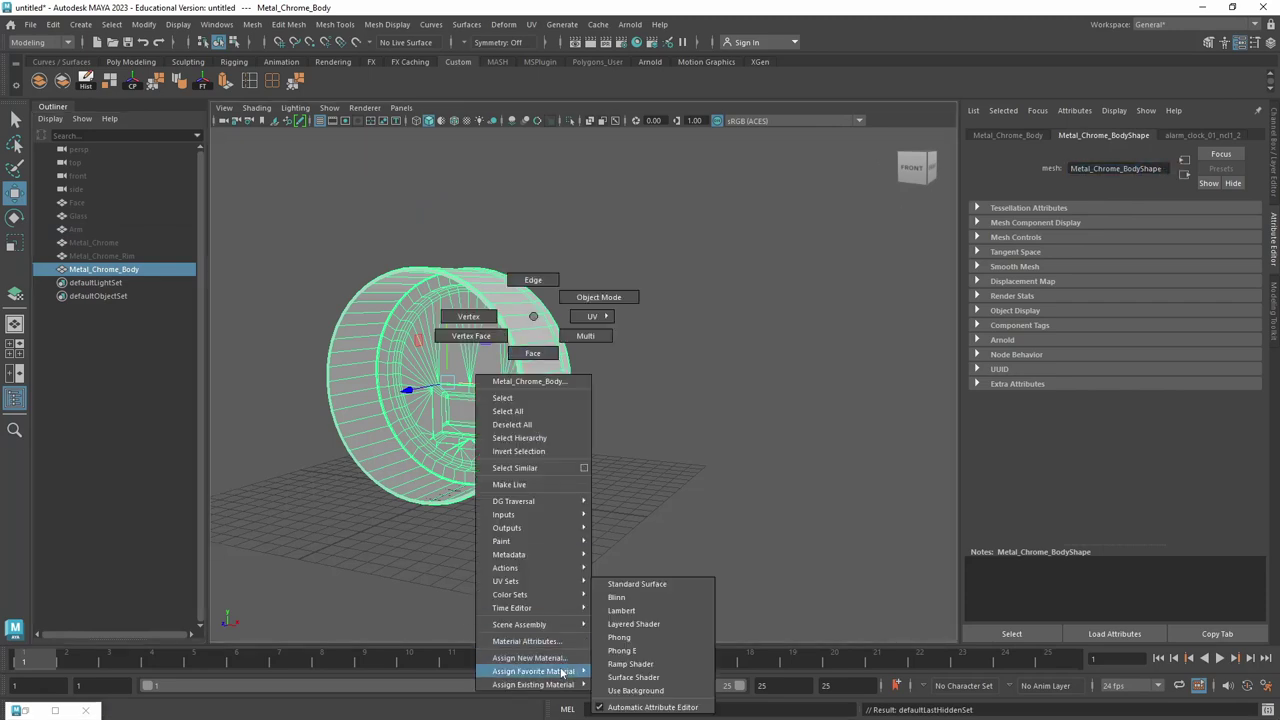
pyautogui.click(621, 610)
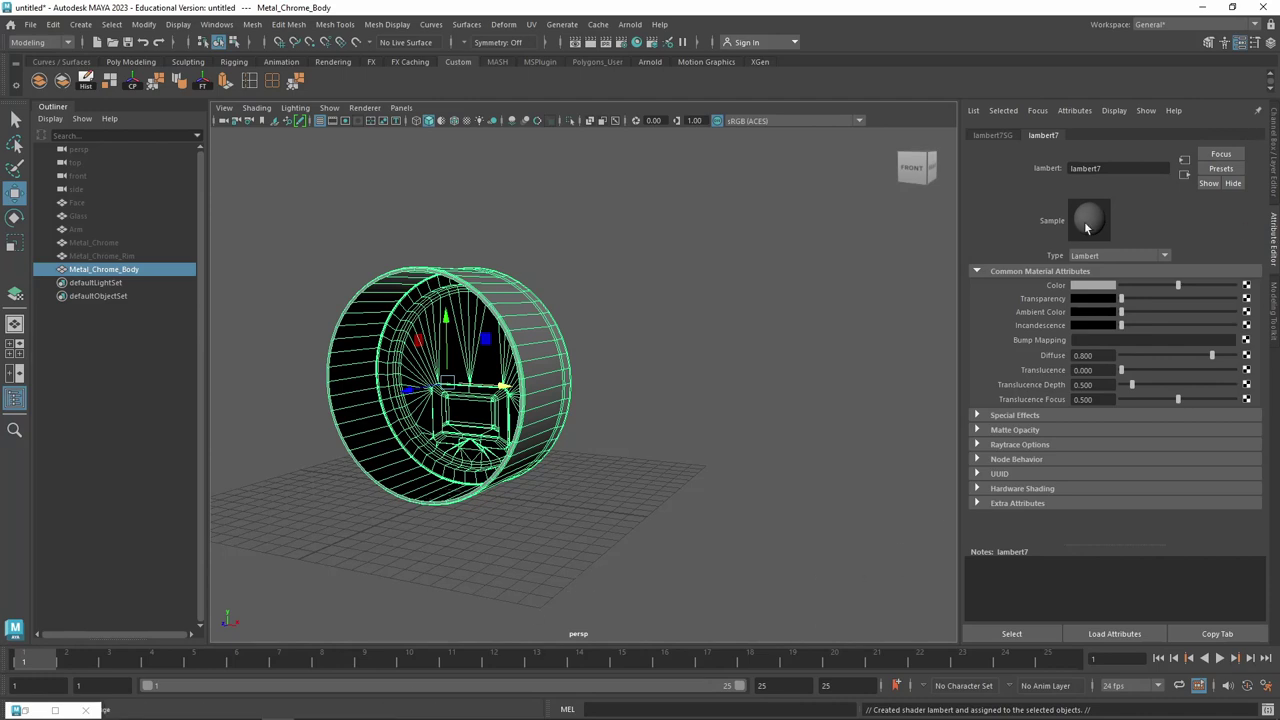
pyautogui.click(1104, 287)
pyautogui.click(1131, 254)
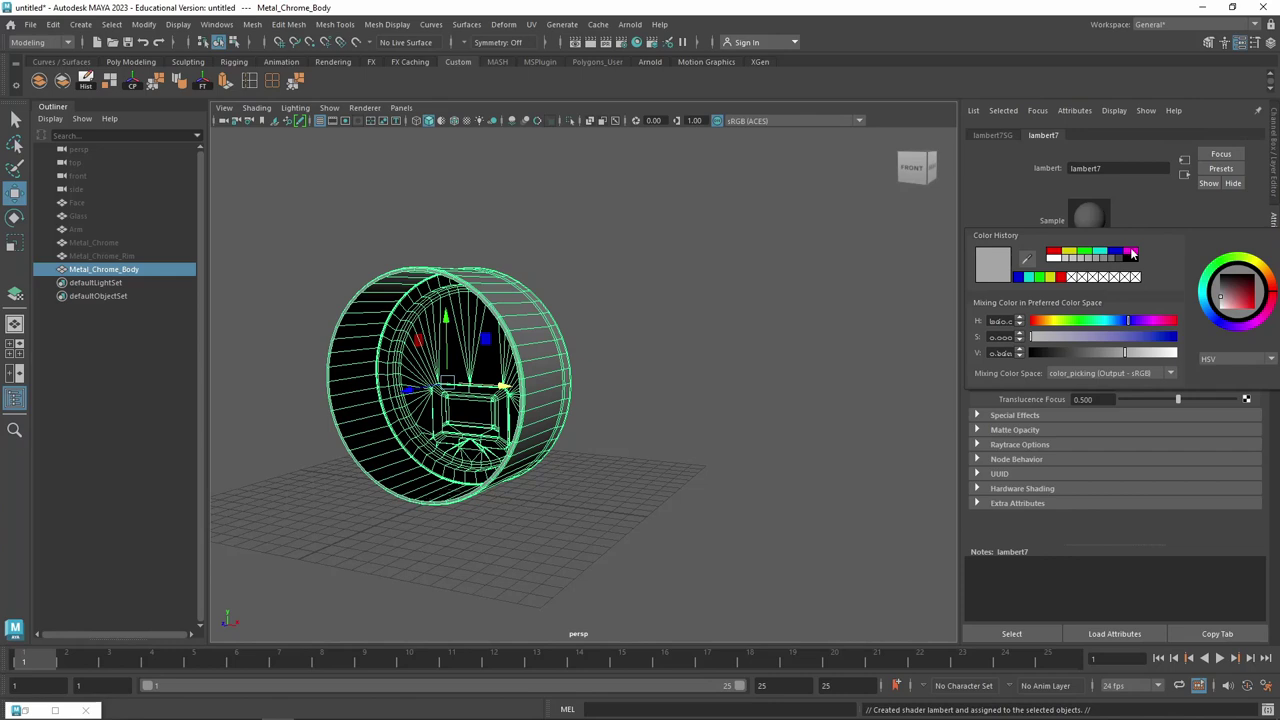
# Name the body material Metal_Chrome_Body_m and orbit to check the body's colour
pyautogui.click(700, 298)
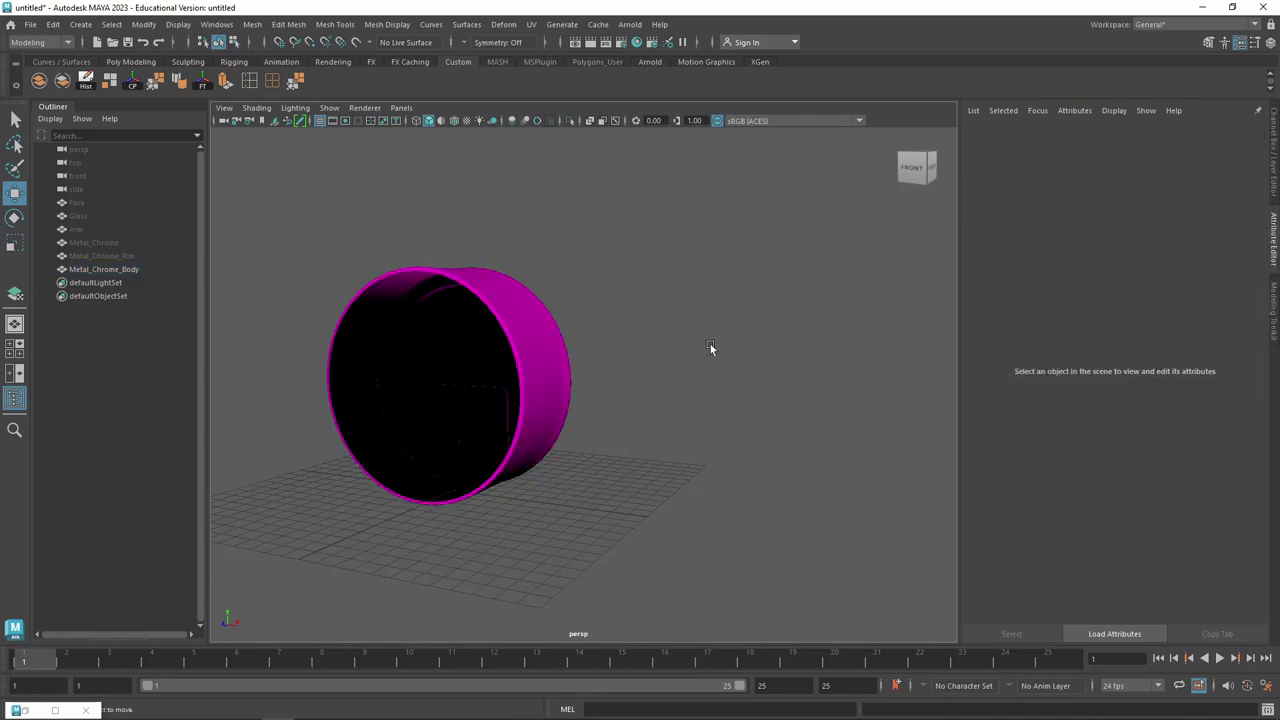
pyautogui.moveTo(710, 347)
pyautogui.keyDown('alt'); pyautogui.mouseDown()
pyautogui.moveTo(808, 266)
pyautogui.moveTo(617, 280)
pyautogui.moveTo(694, 306)
pyautogui.moveTo(714, 293)
pyautogui.mouseUp(); pyautogui.keyUp('alt')
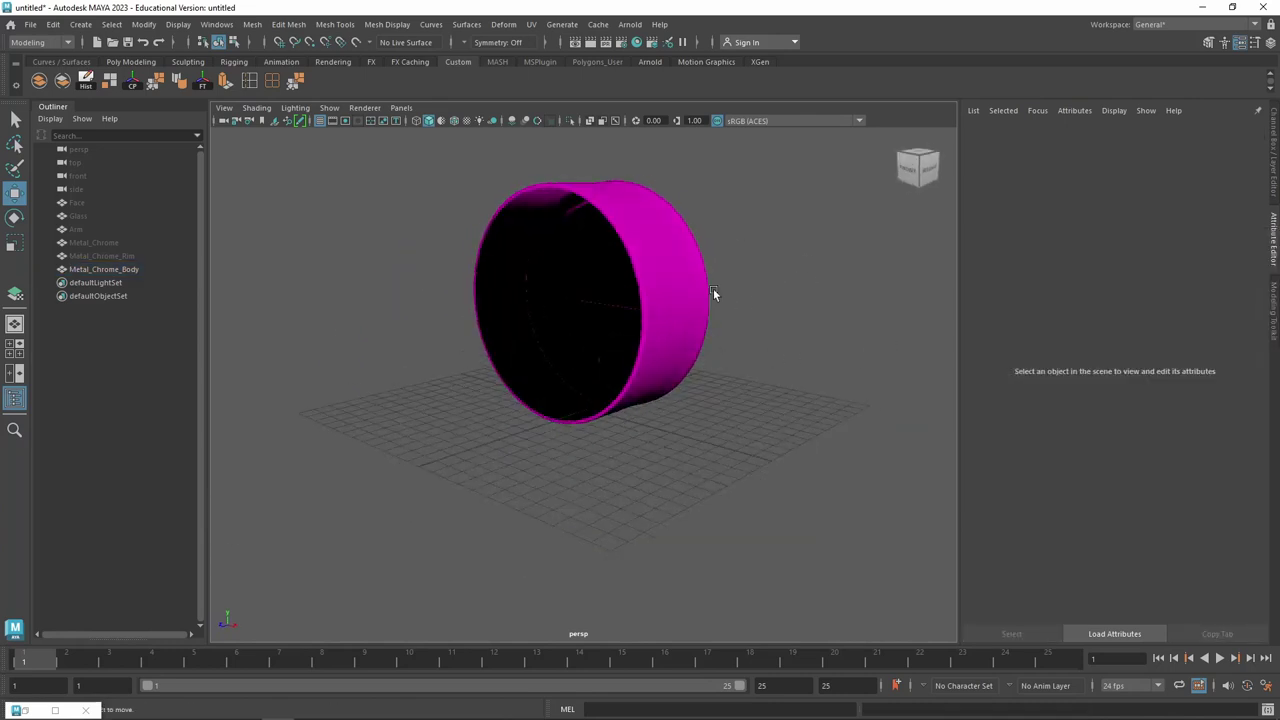
pyautogui.click(714, 293)
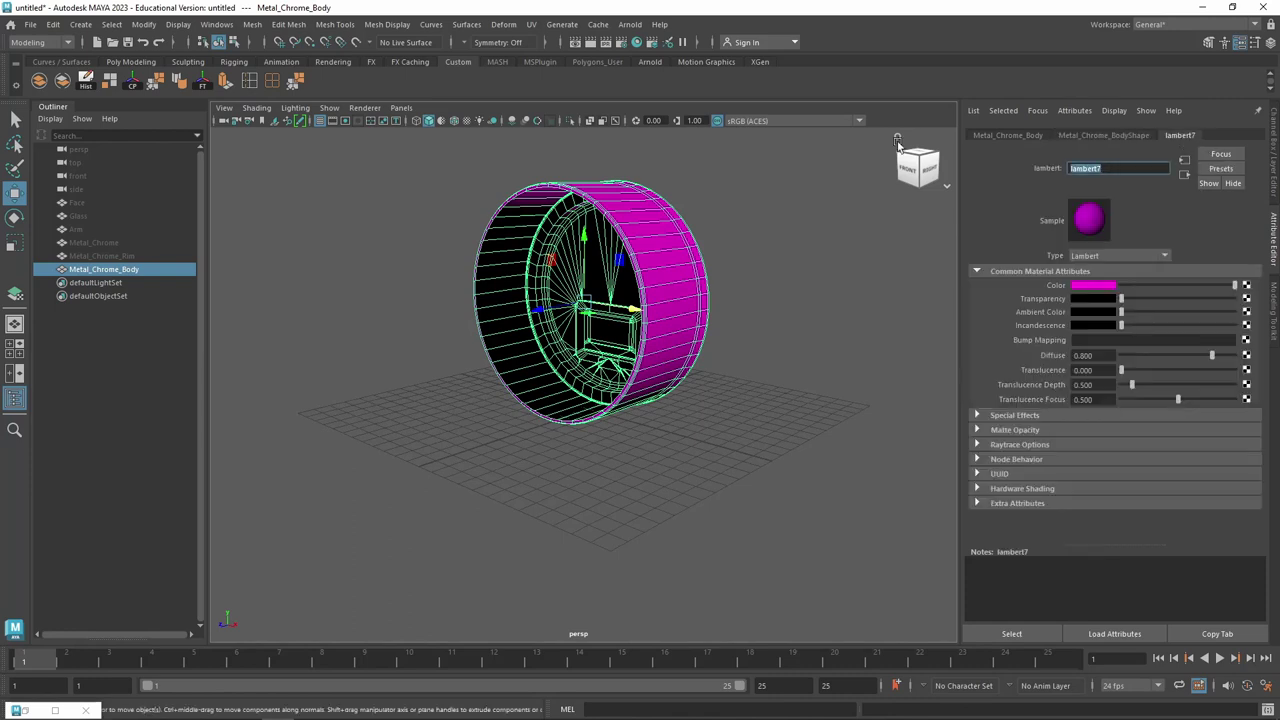
pyautogui.hotkey('ctrl', 'v')
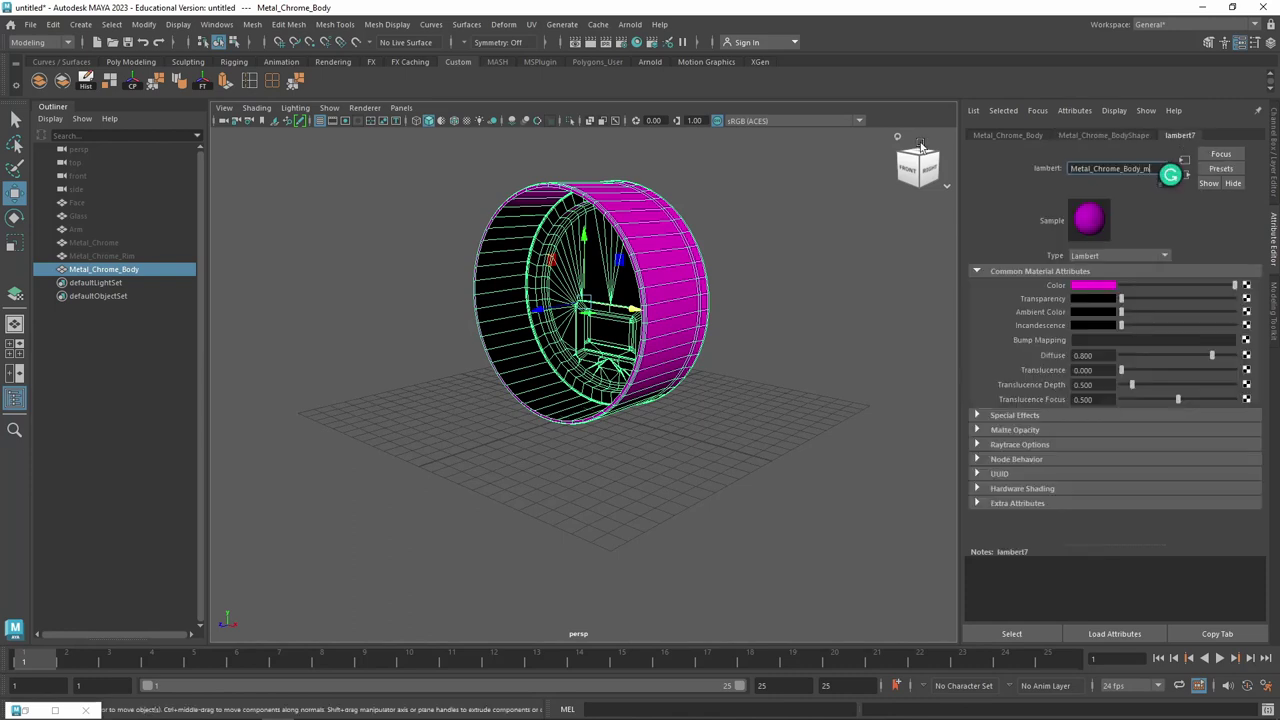
pyautogui.click(838, 293)
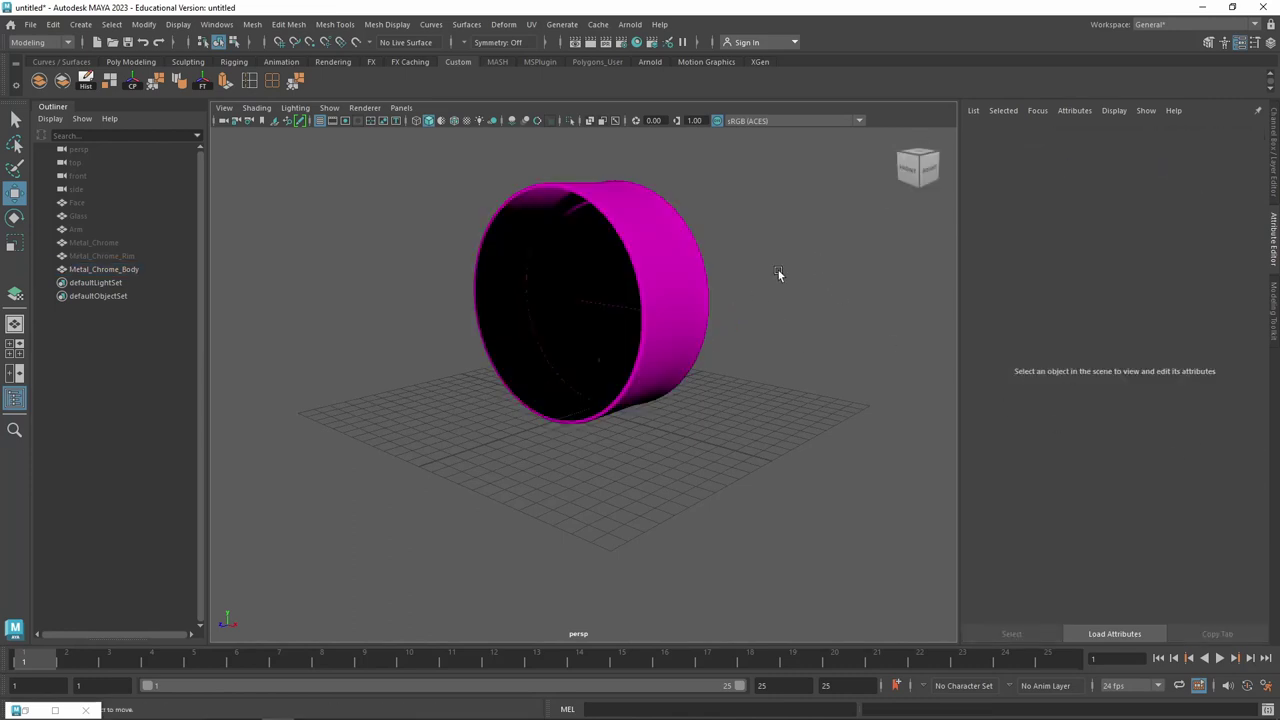
pyautogui.click(685, 281)
pyautogui.moveTo(685, 281)
pyautogui.keyDown('alt'); pyautogui.mouseDown()
pyautogui.moveTo(800, 303)
pyautogui.moveTo(725, 325)
pyautogui.moveTo(634, 265)
pyautogui.moveTo(788, 298)
pyautogui.mouseUp(); pyautogui.keyUp('alt')
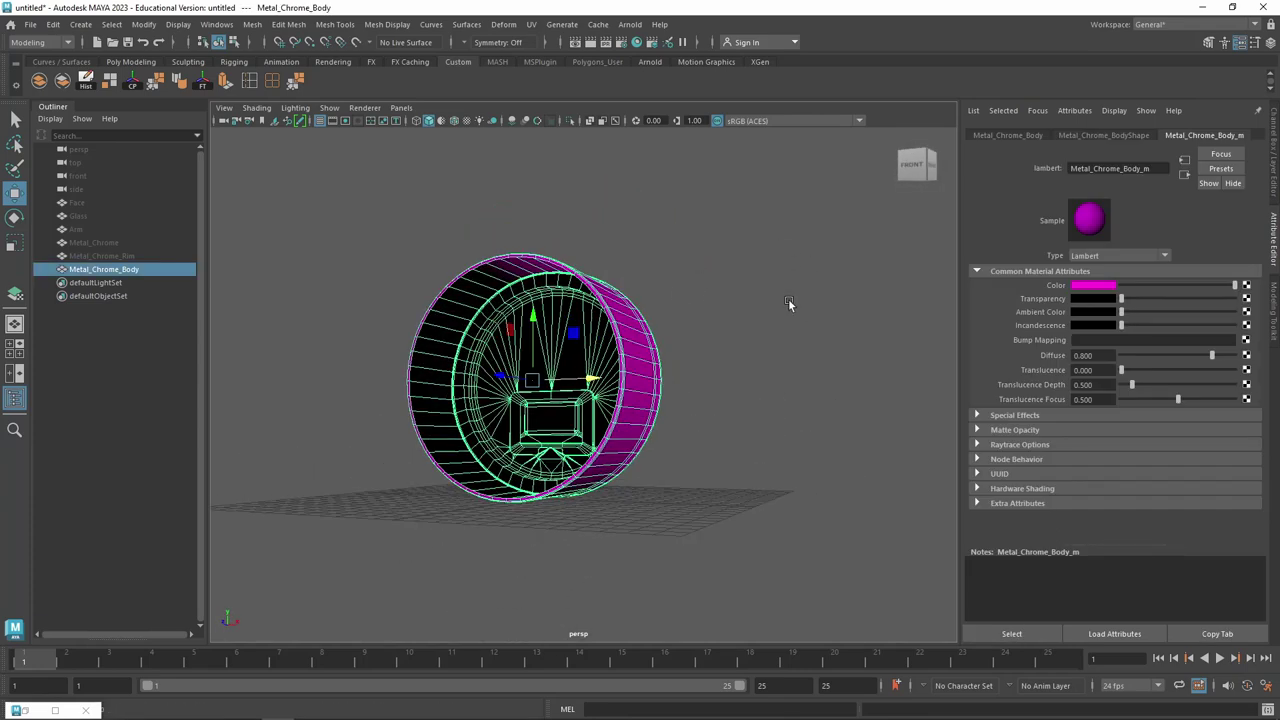
# Select Face through Metal_Chrome_Body, switch to shaded view (5), and deselect
pyautogui.keyDown('shift'); pyautogui.click(88, 204); pyautogui.keyUp('shift')
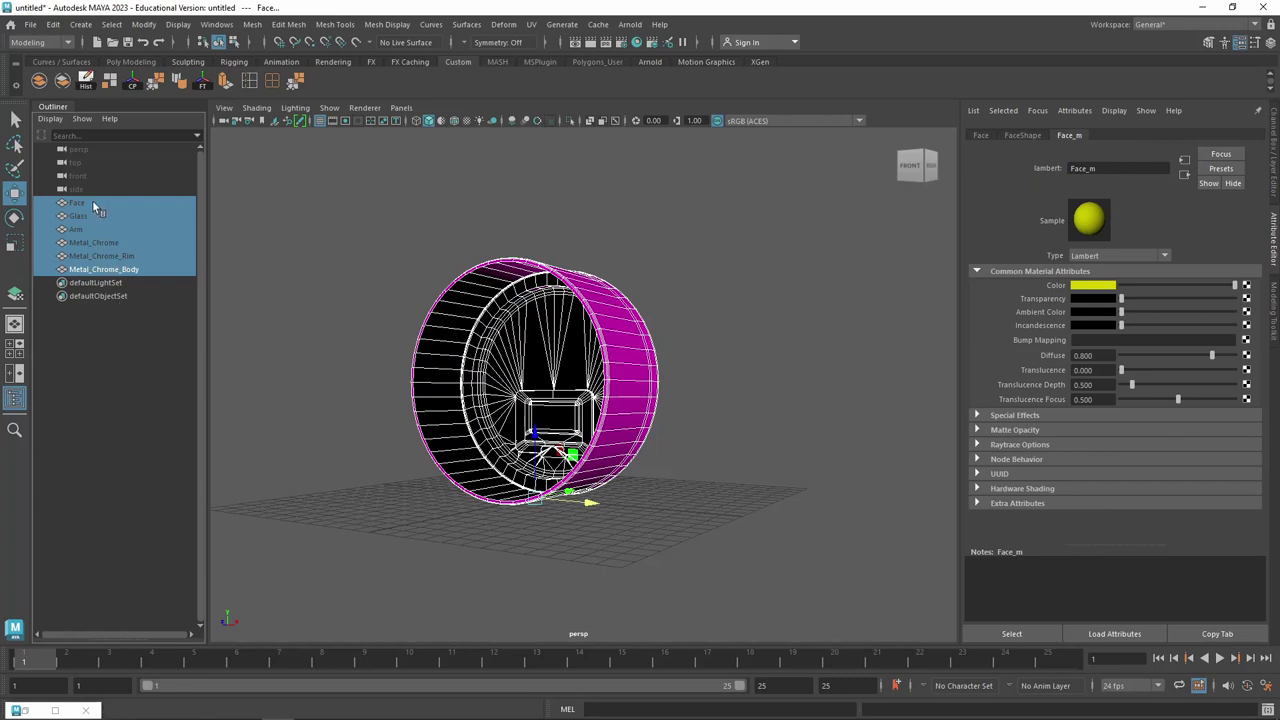
pyautogui.press('5')
pyautogui.click(303, 309)
pyautogui.moveTo(733, 325)
pyautogui.keyDown('alt'); pyautogui.mouseDown()
pyautogui.moveTo(513, 284)
pyautogui.moveTo(600, 300)
pyautogui.moveTo(691, 266)
pyautogui.moveTo(581, 234)
pyautogui.mouseUp(); pyautogui.keyUp('alt')
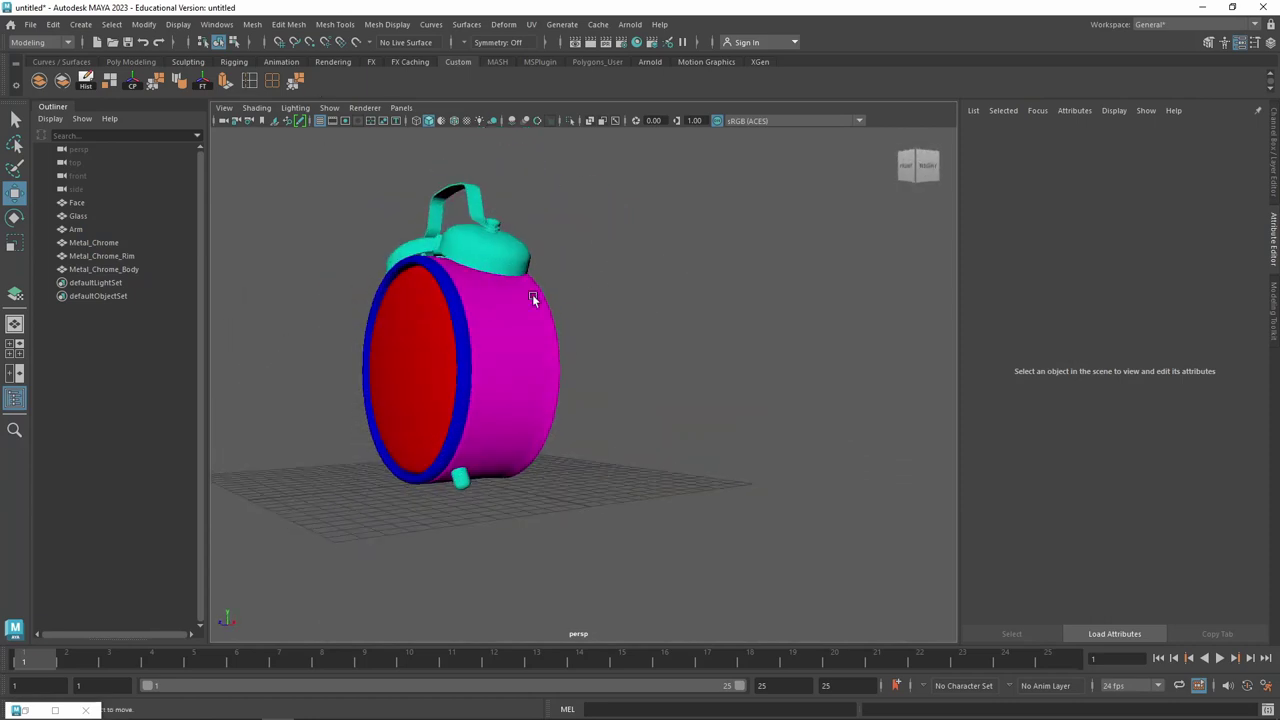
# Open the Hypershade from Windows > Rendering Editors
pyautogui.moveTo(531, 297)
pyautogui.keyDown('alt'); pyautogui.mouseDown()
pyautogui.moveTo(657, 289)
pyautogui.moveTo(666, 309)
pyautogui.mouseUp(); pyautogui.keyUp('alt')
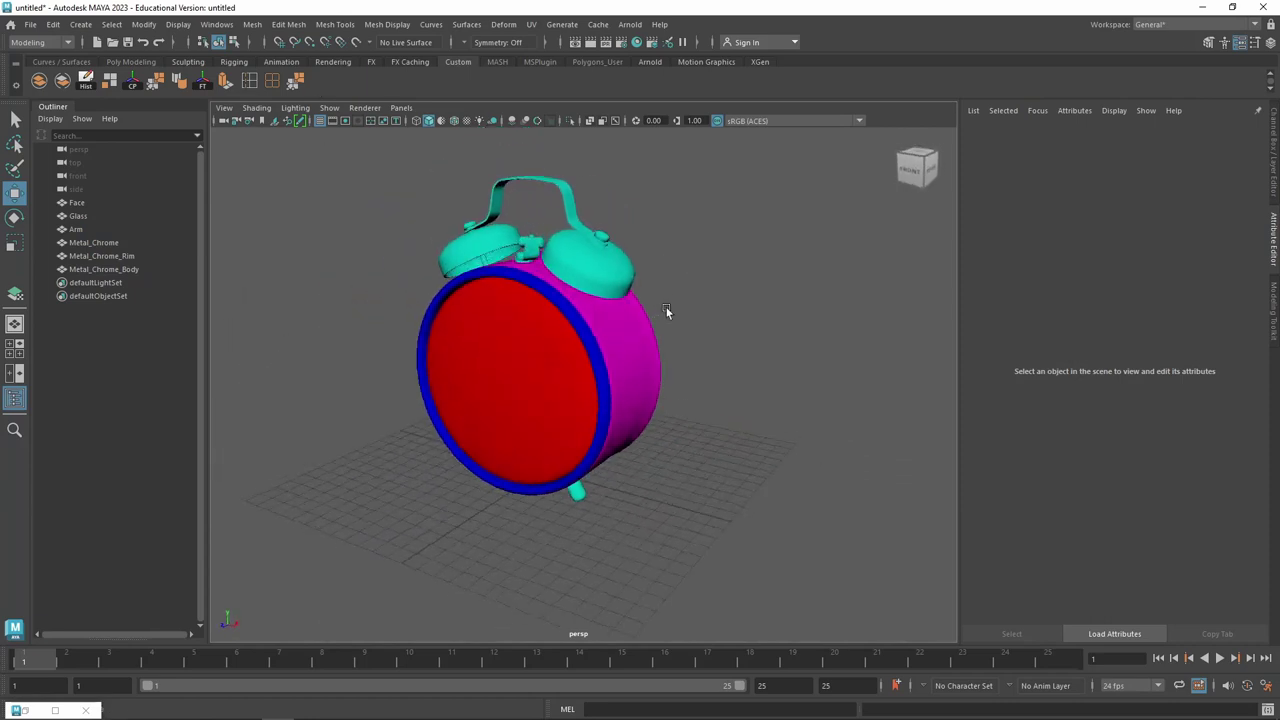
pyautogui.click(252, 24)
pyautogui.moveTo(216, 24)
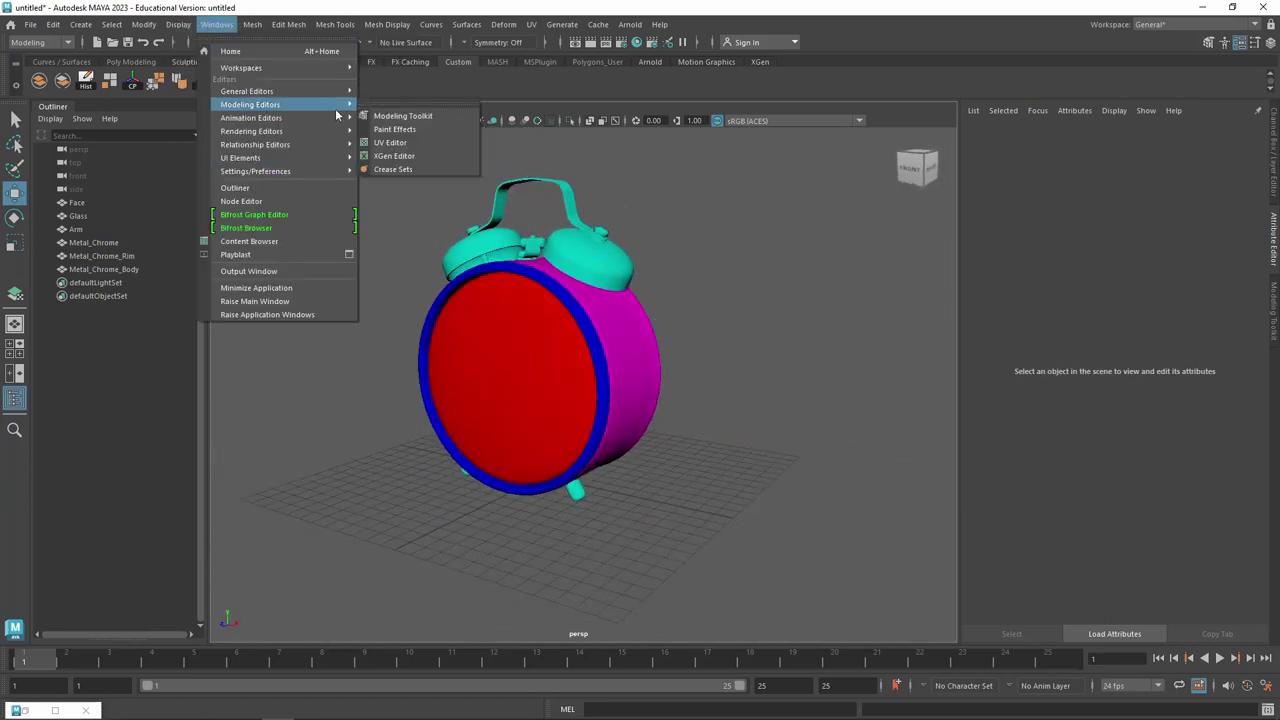
pyautogui.moveTo(252, 131)
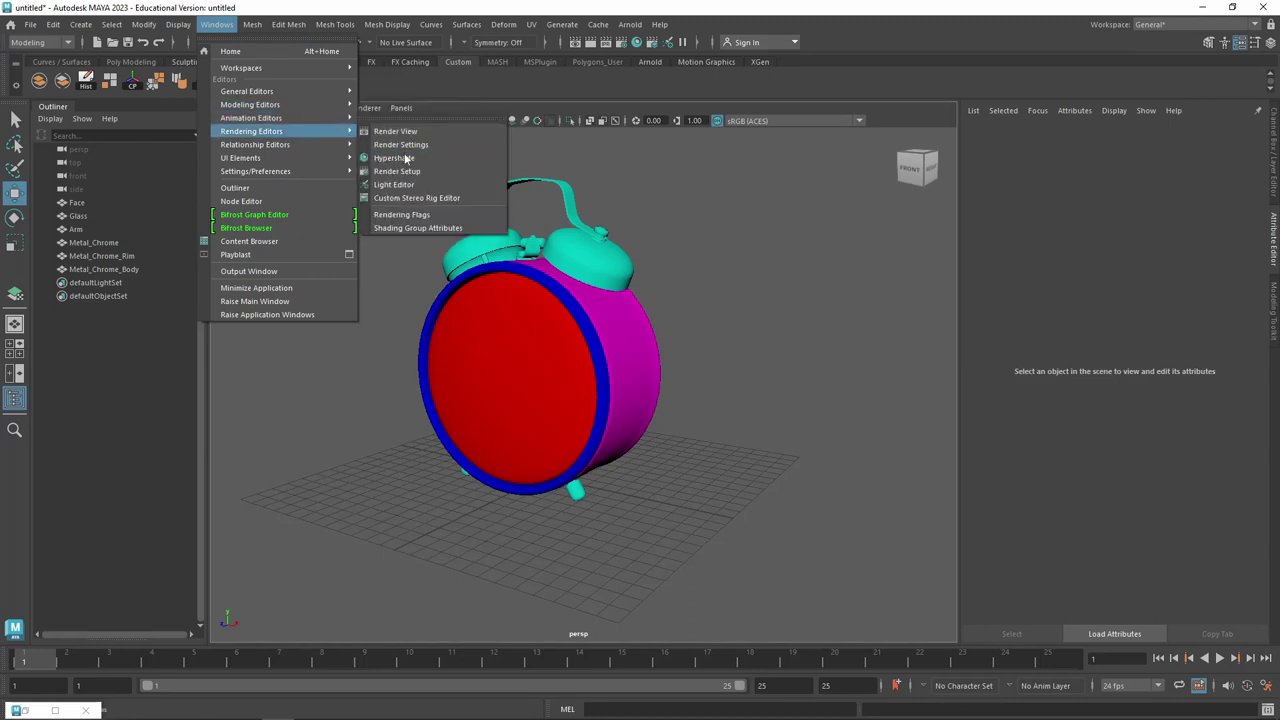
pyautogui.click(395, 158)
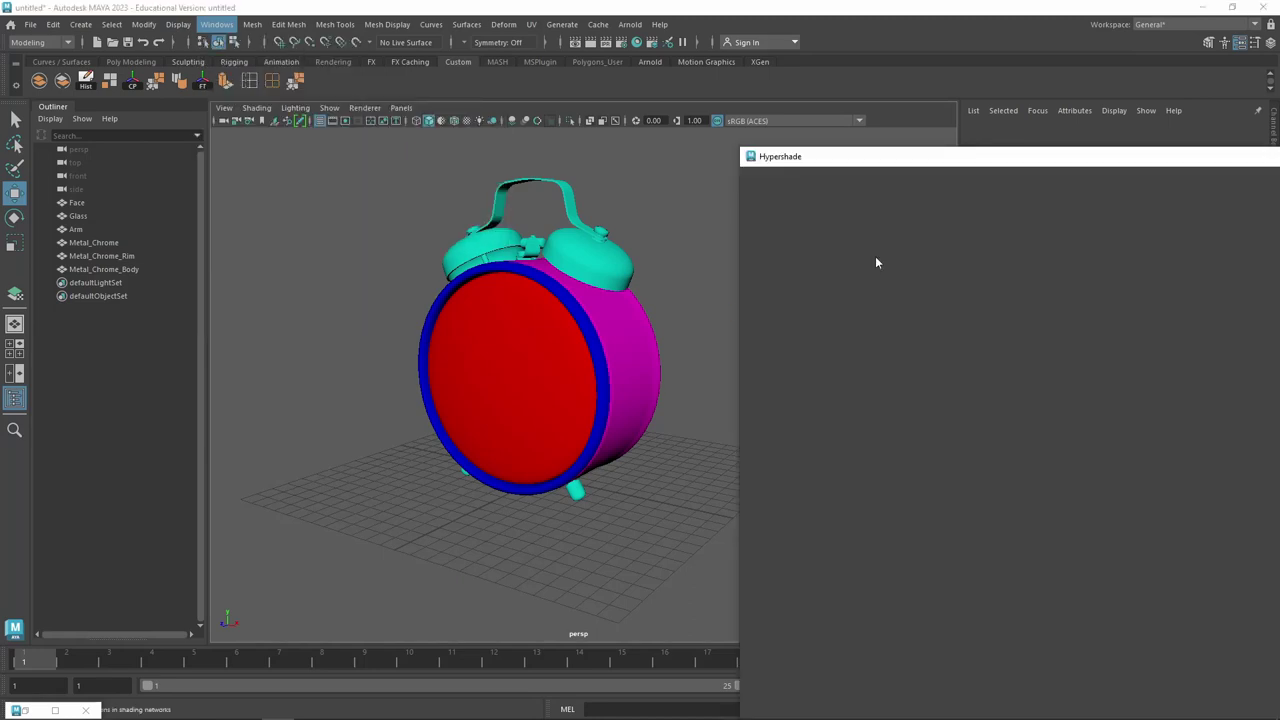
pyautogui.moveTo(794, 154)
pyautogui.mouseDown()
pyautogui.moveTo(591, 97)
pyautogui.moveTo(673, 195)
pyautogui.mouseUp()
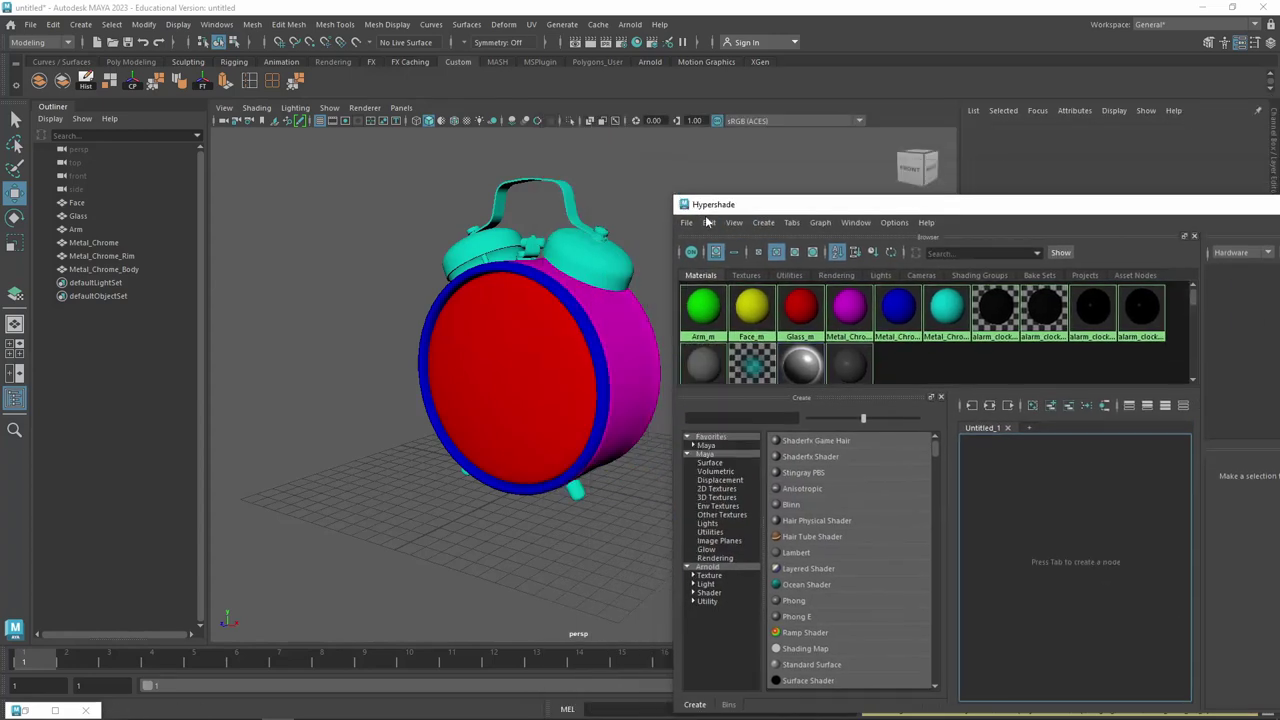
# Run Edit > Delete Unused Nodes and close the Hypershade
pyautogui.click(708, 222)
pyautogui.click(775, 262)
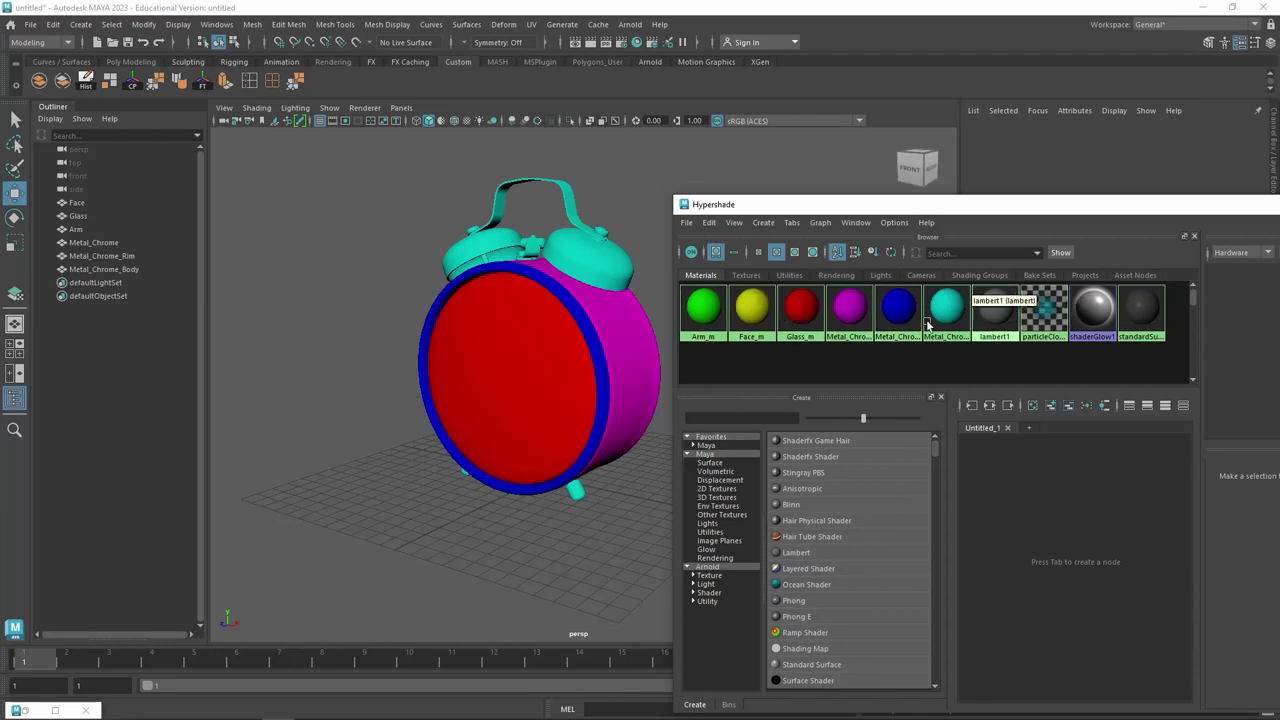
pyautogui.moveTo(1164, 216); pyautogui.dragTo(840, 170)
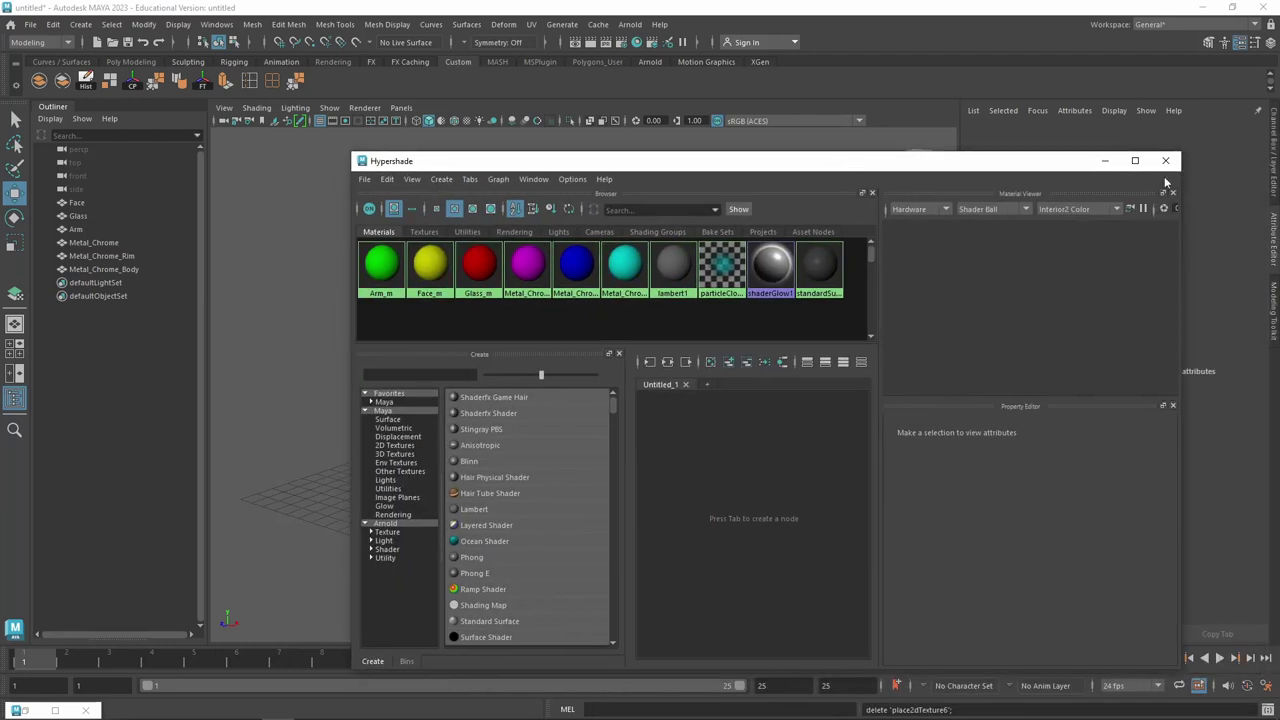
pyautogui.click(910, 247)
pyautogui.moveTo(717, 337)
pyautogui.keyDown('alt'); pyautogui.mouseDown()
pyautogui.moveTo(746, 329)
pyautogui.moveTo(574, 297)
pyautogui.moveTo(771, 317)
pyautogui.mouseUp(); pyautogui.keyUp('alt')
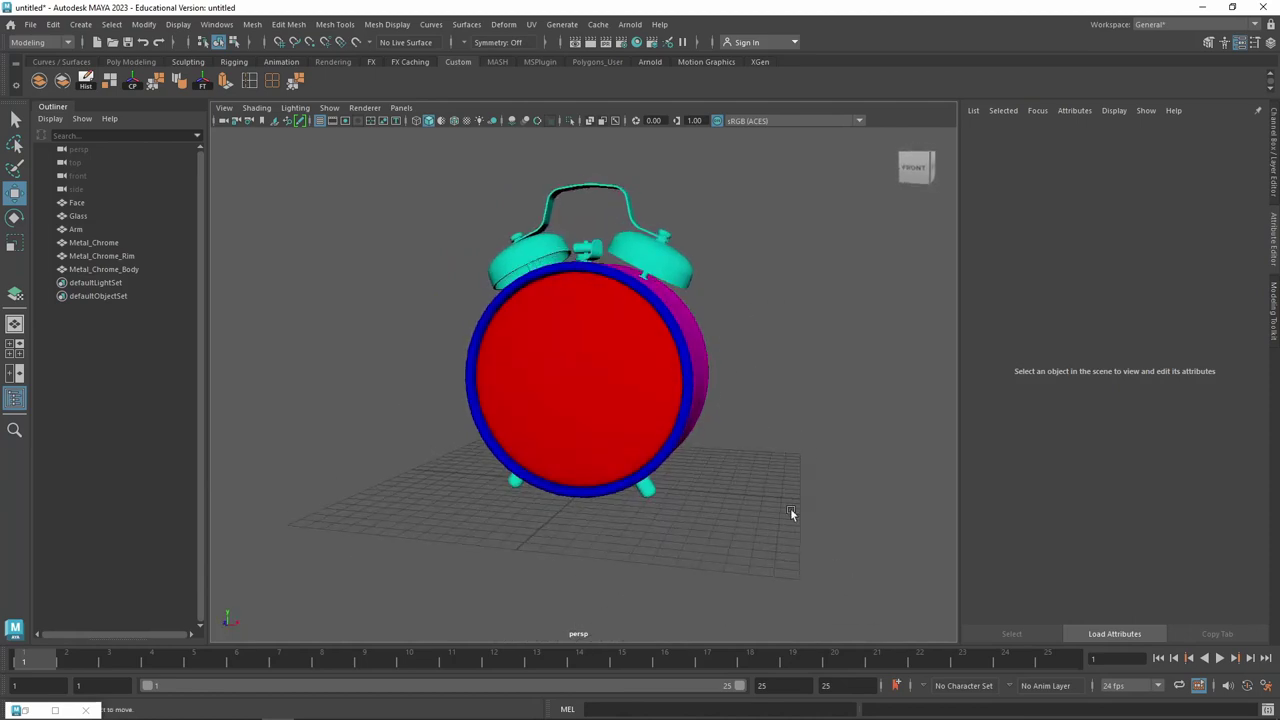
# Check the cyan Metal_Chrome and magenta body, then marquee-select the entire clock
pyautogui.moveTo(791, 514)
pyautogui.keyDown('alt'); pyautogui.mouseDown()
pyautogui.moveTo(657, 477)
pyautogui.moveTo(711, 457)
pyautogui.moveTo(766, 477)
pyautogui.moveTo(739, 463)
pyautogui.mouseUp(); pyautogui.keyUp('alt')
pyautogui.scroll(2, 660, 470)
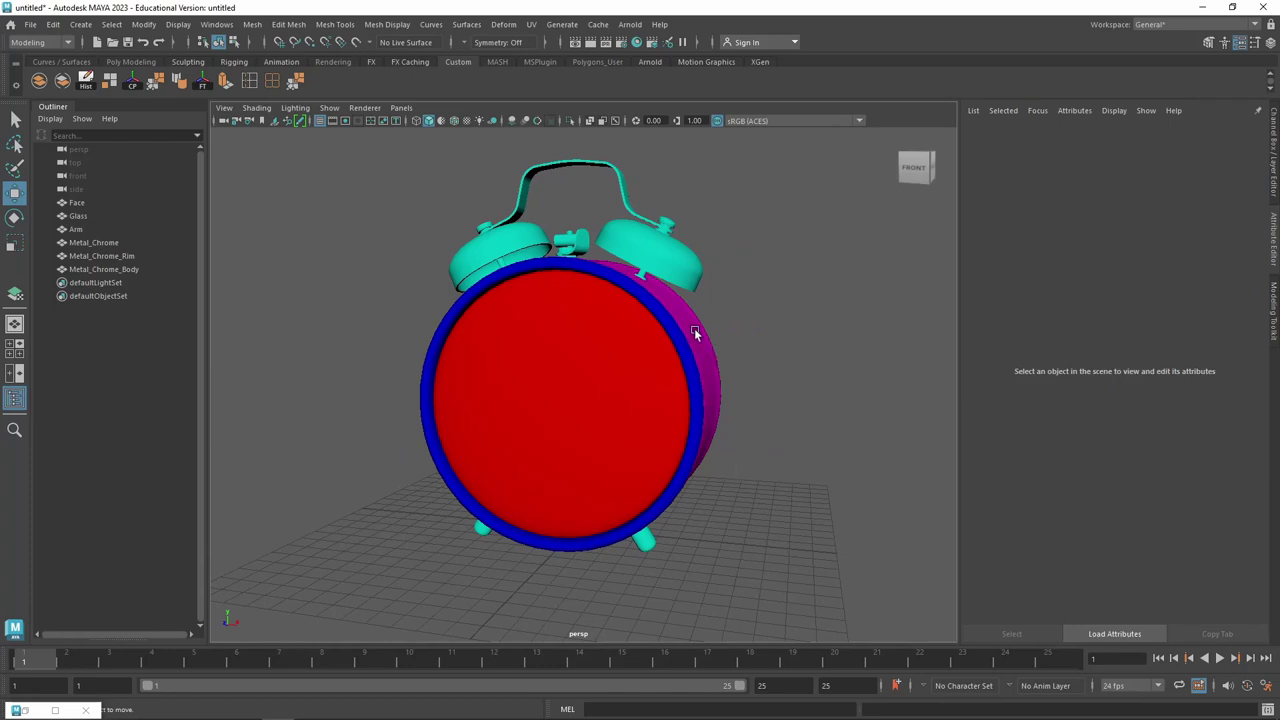
pyautogui.click(638, 226)
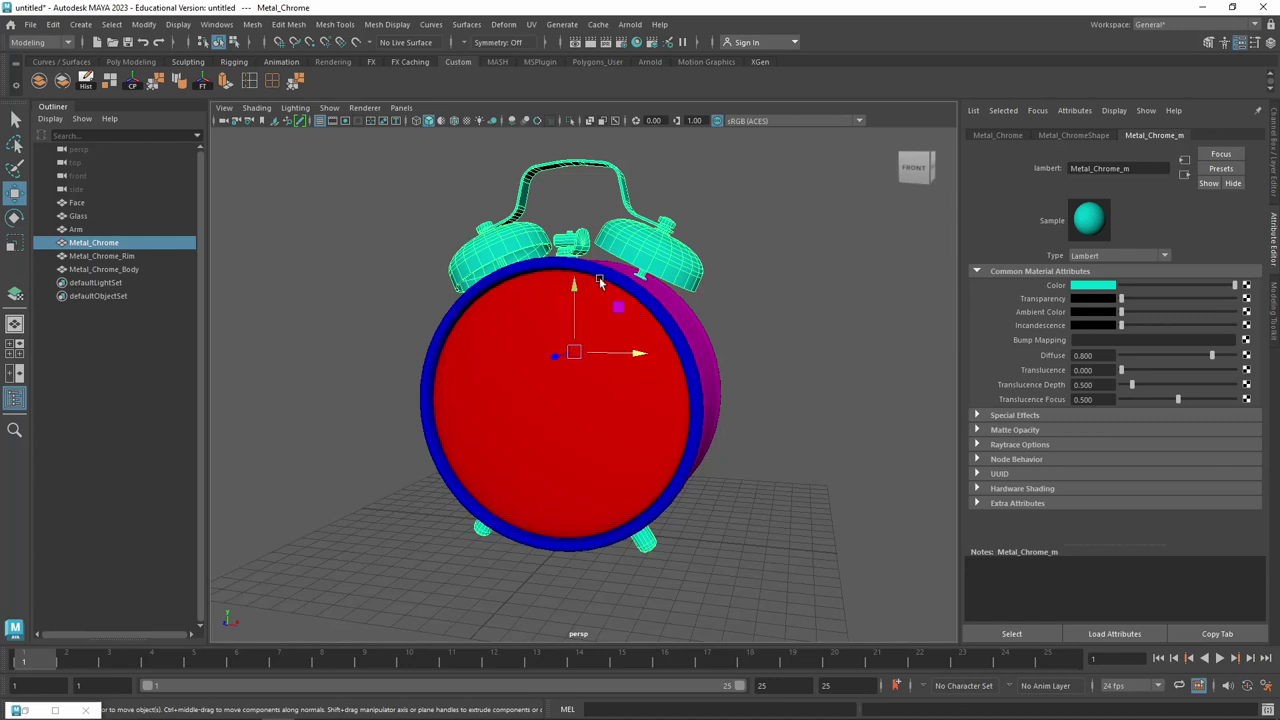
pyautogui.click(685, 319)
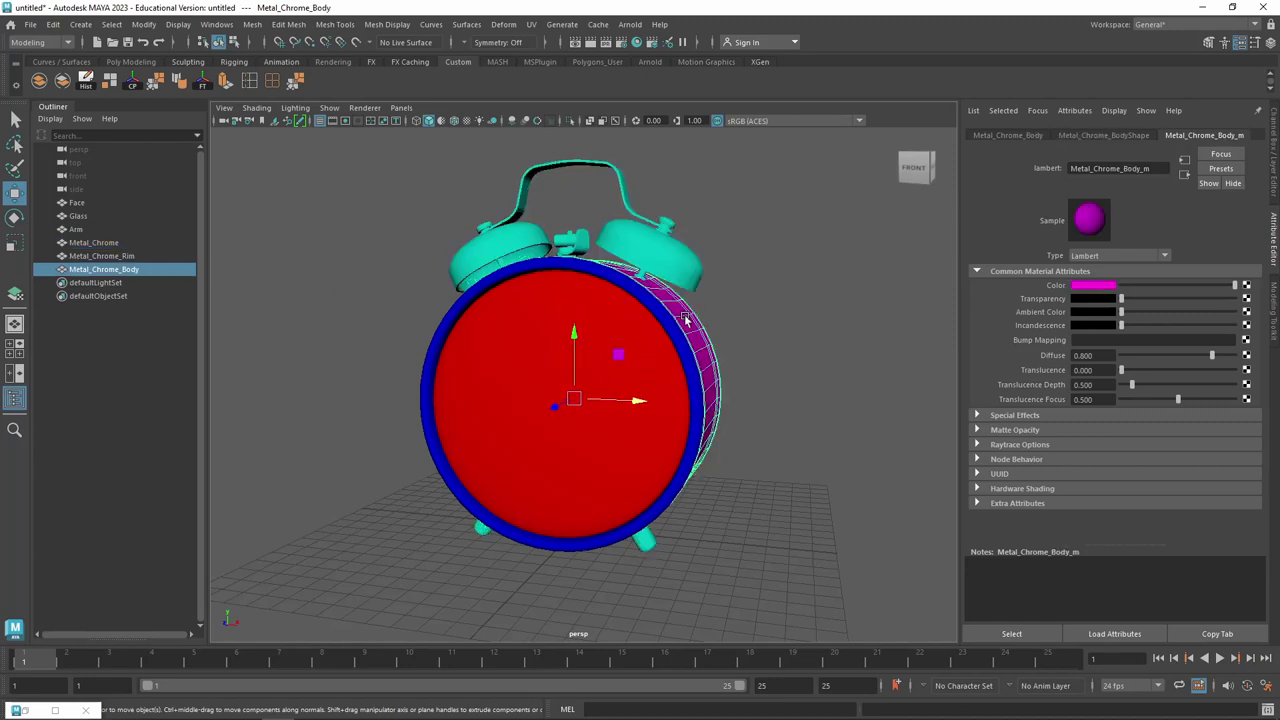
pyautogui.moveTo(768, 156); pyautogui.dragTo(410, 586)
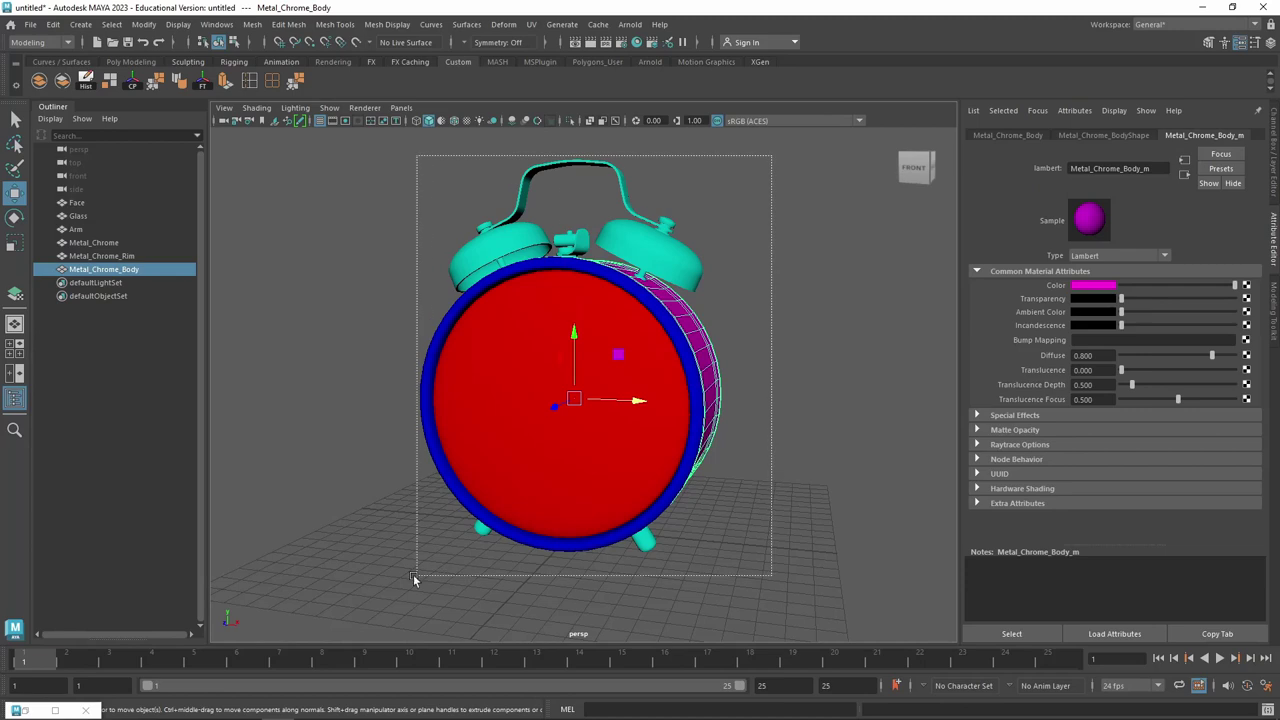
pyautogui.click(531, 24)
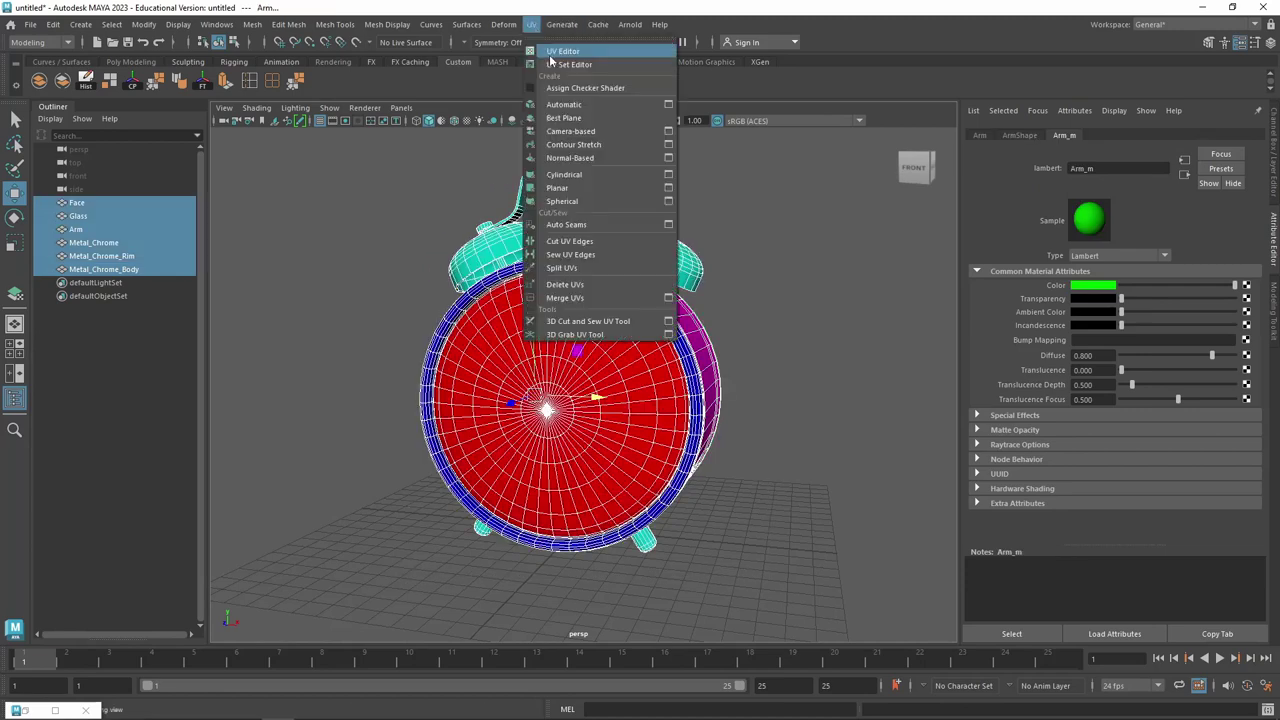
pyautogui.click(560, 48)
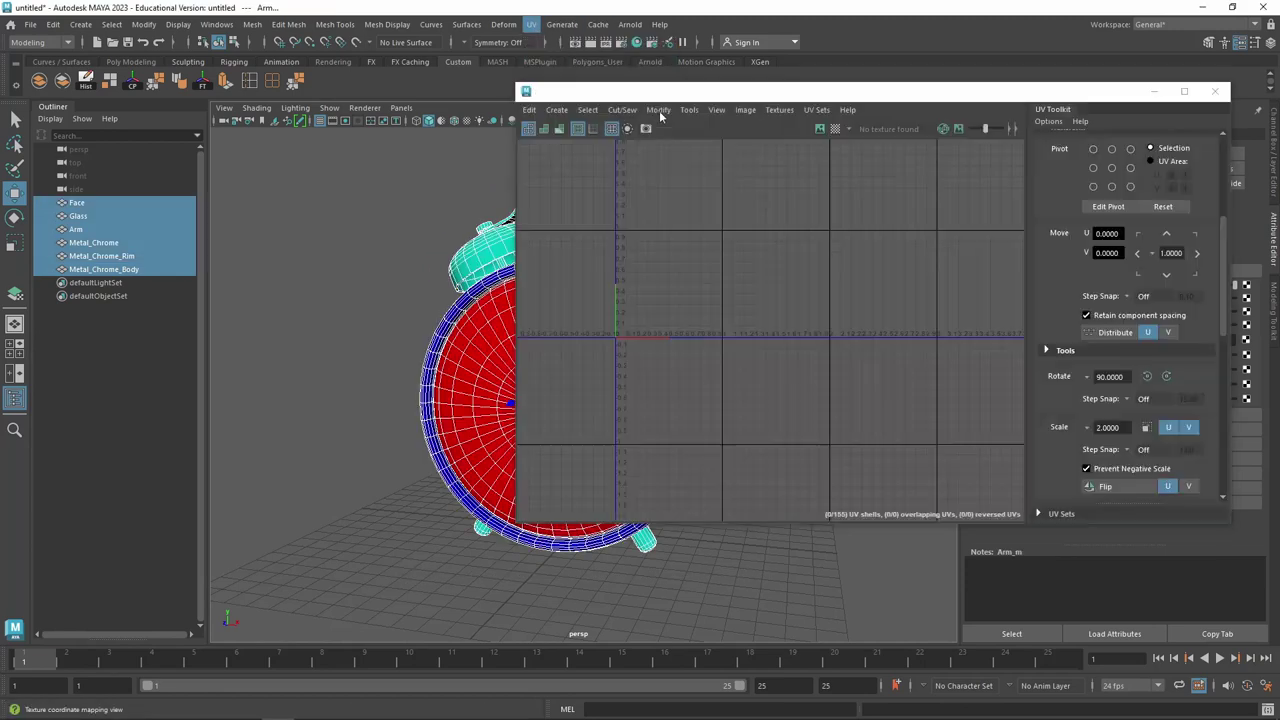
pyautogui.click(474, 250)
pyautogui.moveTo(410, 269)
pyautogui.keyDown('alt'); pyautogui.mouseDown()
pyautogui.moveTo(320, 280)
pyautogui.moveTo(494, 234)
pyautogui.mouseUp(); pyautogui.keyUp('alt')
pyautogui.keyDown('alt'); pyautogui.moveTo(503, 229); pyautogui.dragTo(415, 210, button='middle'); pyautogui.keyUp('alt')
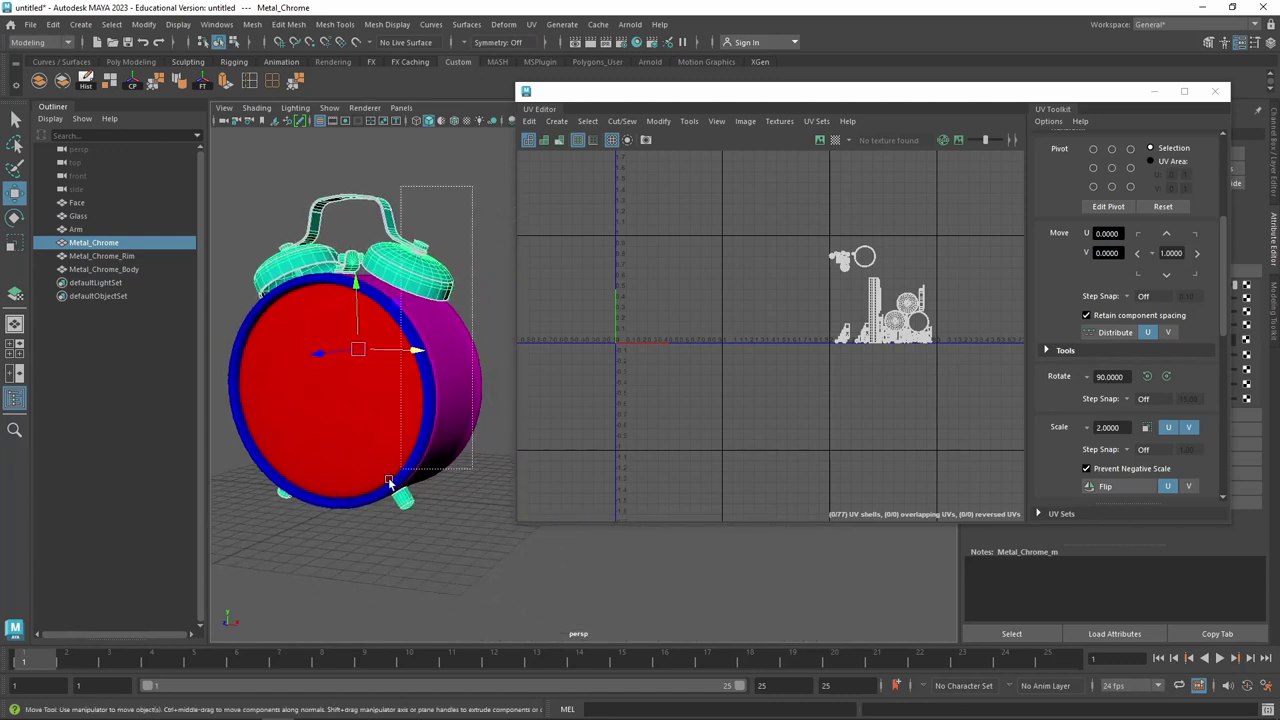
pyautogui.moveTo(220, 180); pyautogui.dragTo(490, 560)
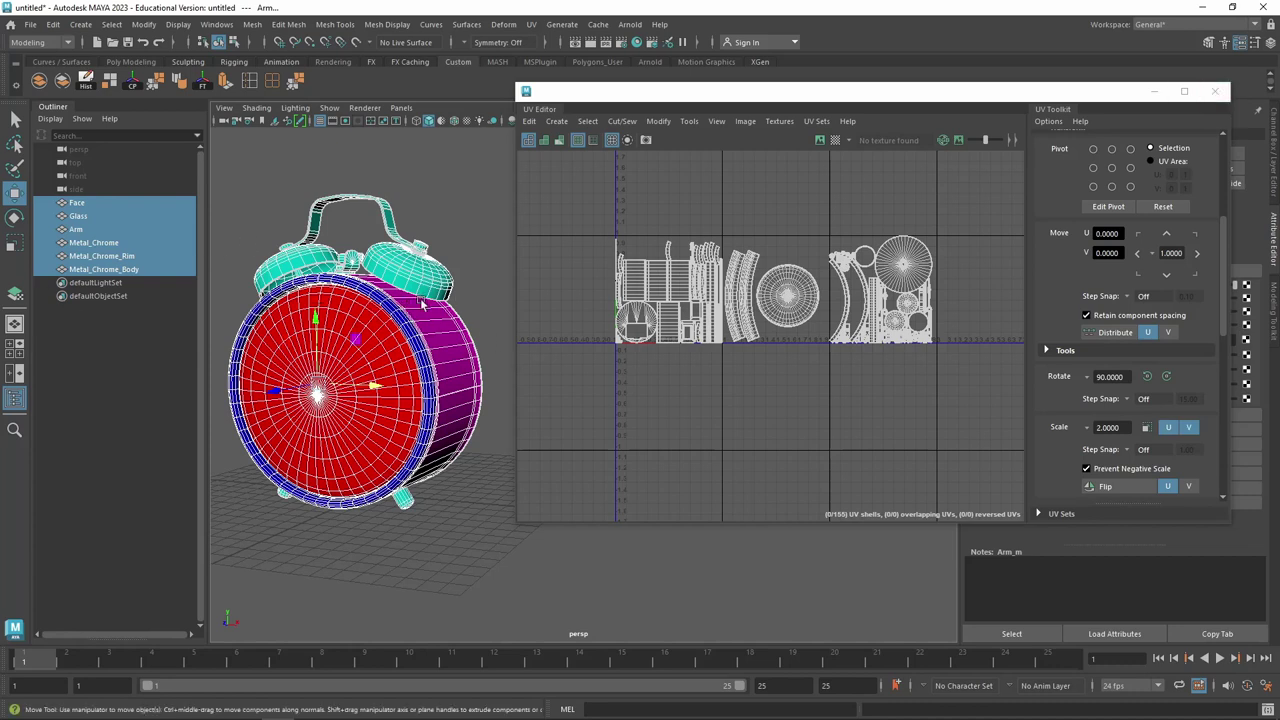
pyautogui.click(1215, 91)
pyautogui.moveTo(527, 278)
pyautogui.keyDown('alt'); pyautogui.mouseDown()
pyautogui.moveTo(762, 326)
pyautogui.moveTo(680, 286)
pyautogui.moveTo(768, 320)
pyautogui.moveTo(776, 347)
pyautogui.moveTo(686, 347)
pyautogui.moveTo(754, 347)
pyautogui.mouseUp(); pyautogui.keyUp('alt')
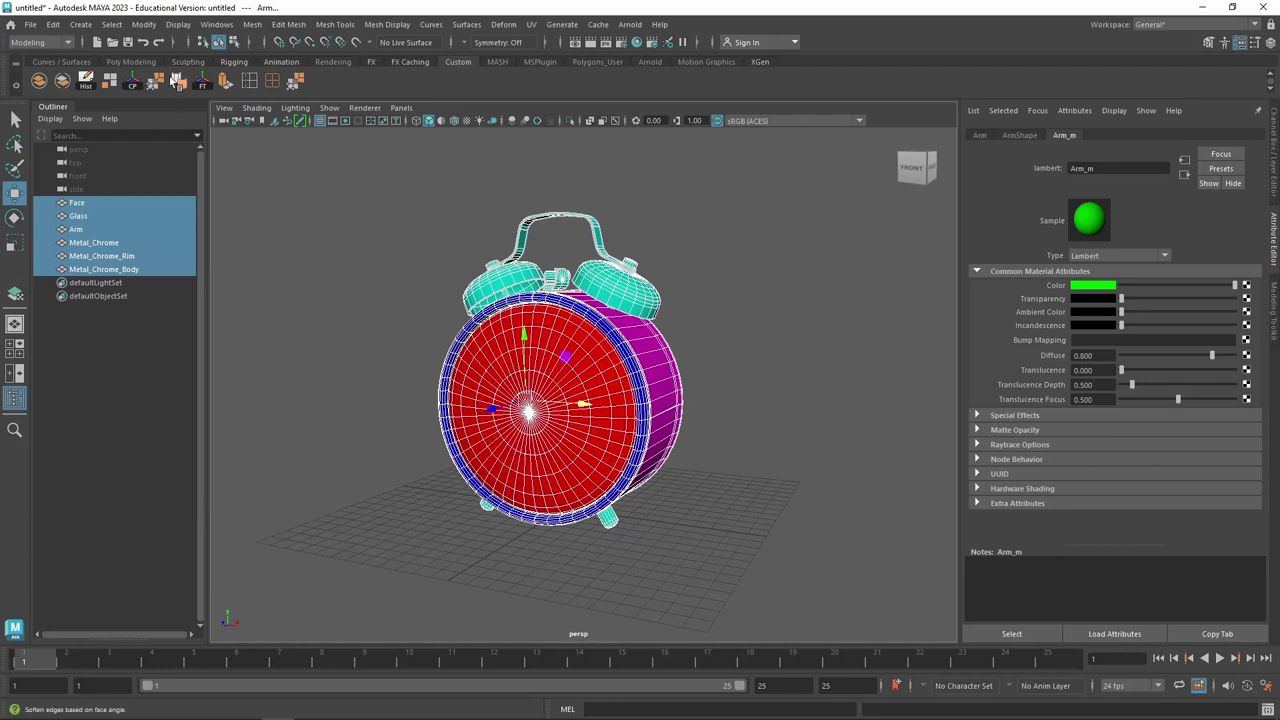
# Save the scene with Save Scene As under the file name Clock (Clock.mb)
pyautogui.click(30, 24)
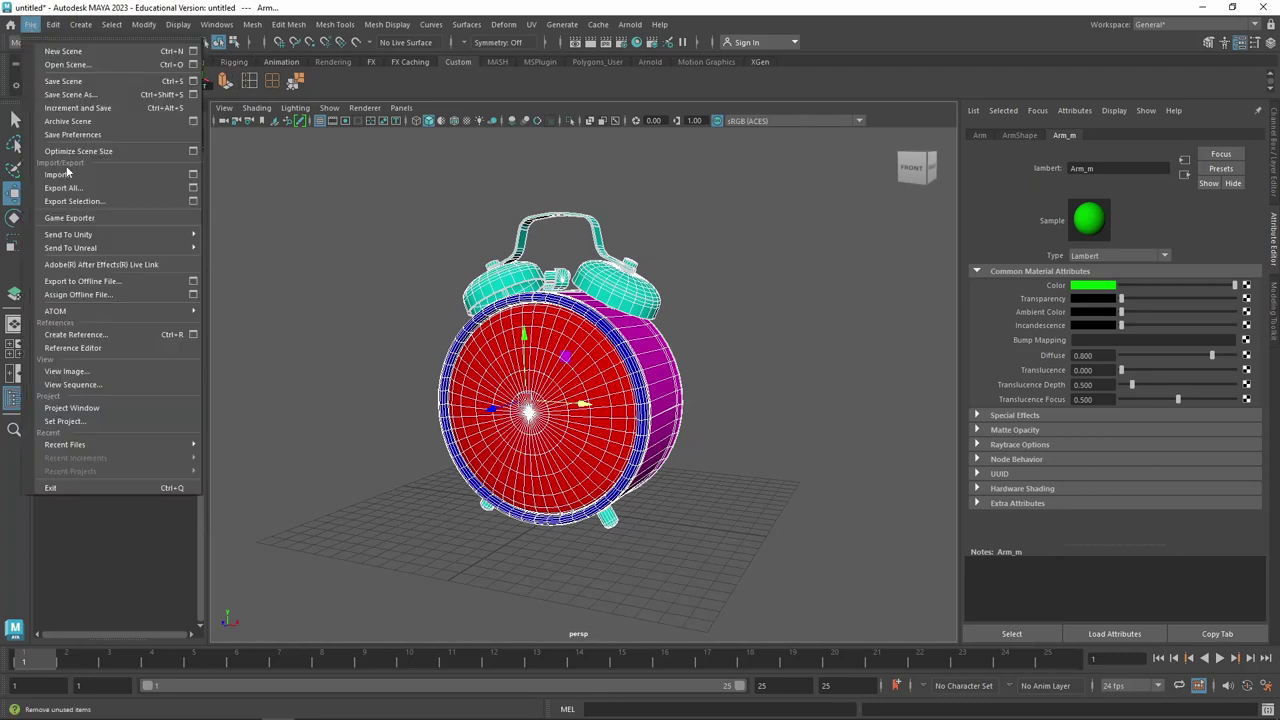
pyautogui.click(80, 107)
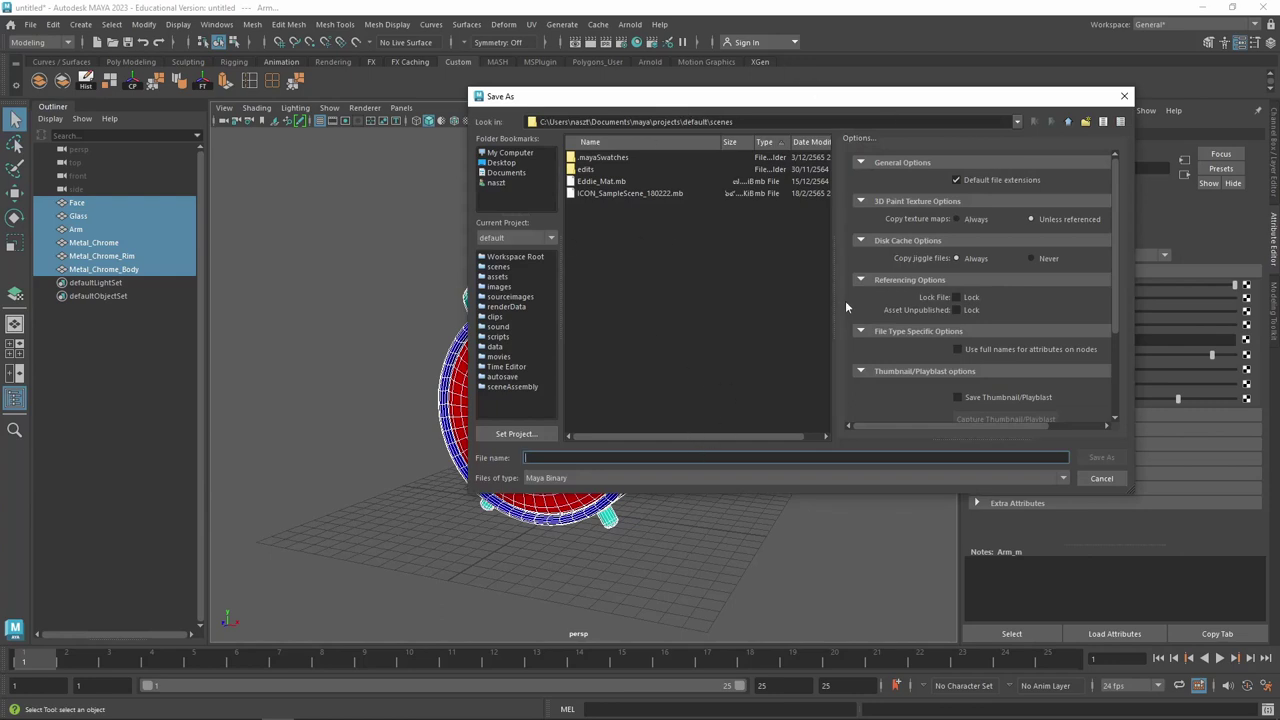
pyautogui.write('c')
pyautogui.press('BackSpace')
pyautogui.write('ck')
pyautogui.click(1110, 461)
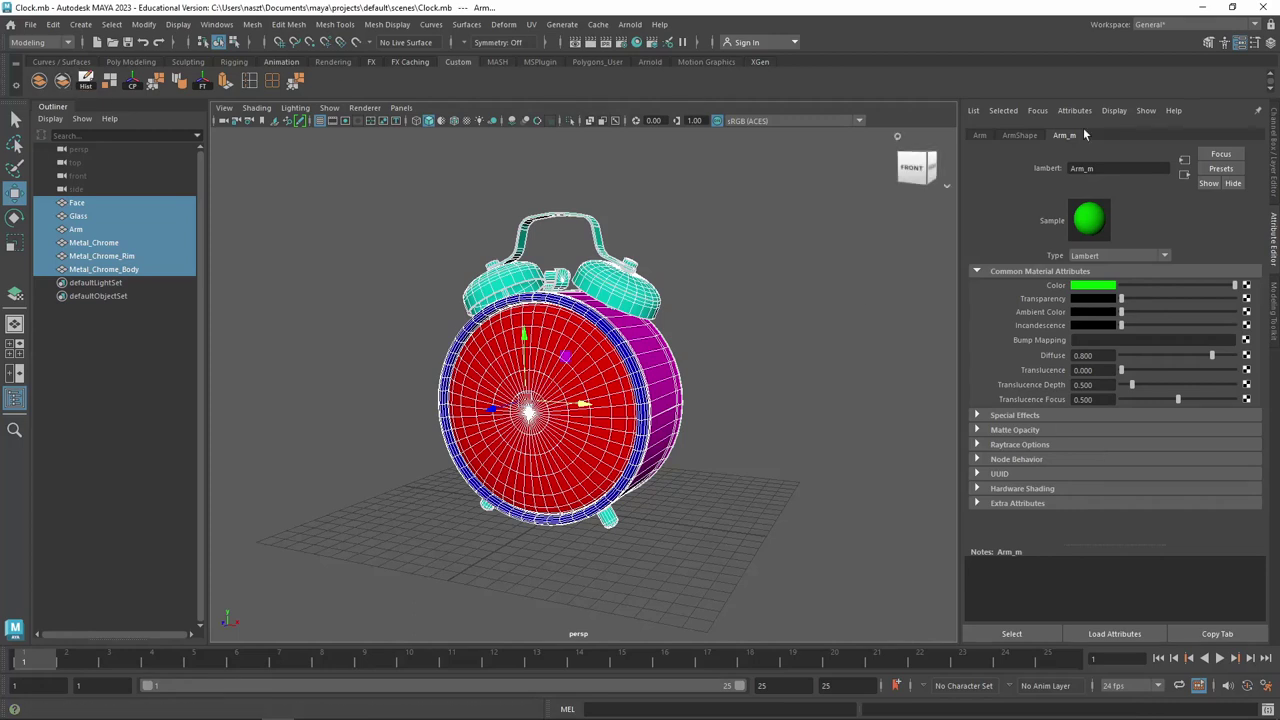
# Freeze the clock parts' transforms, group them and rename the group Clock_Original
pyautogui.click(204, 84)
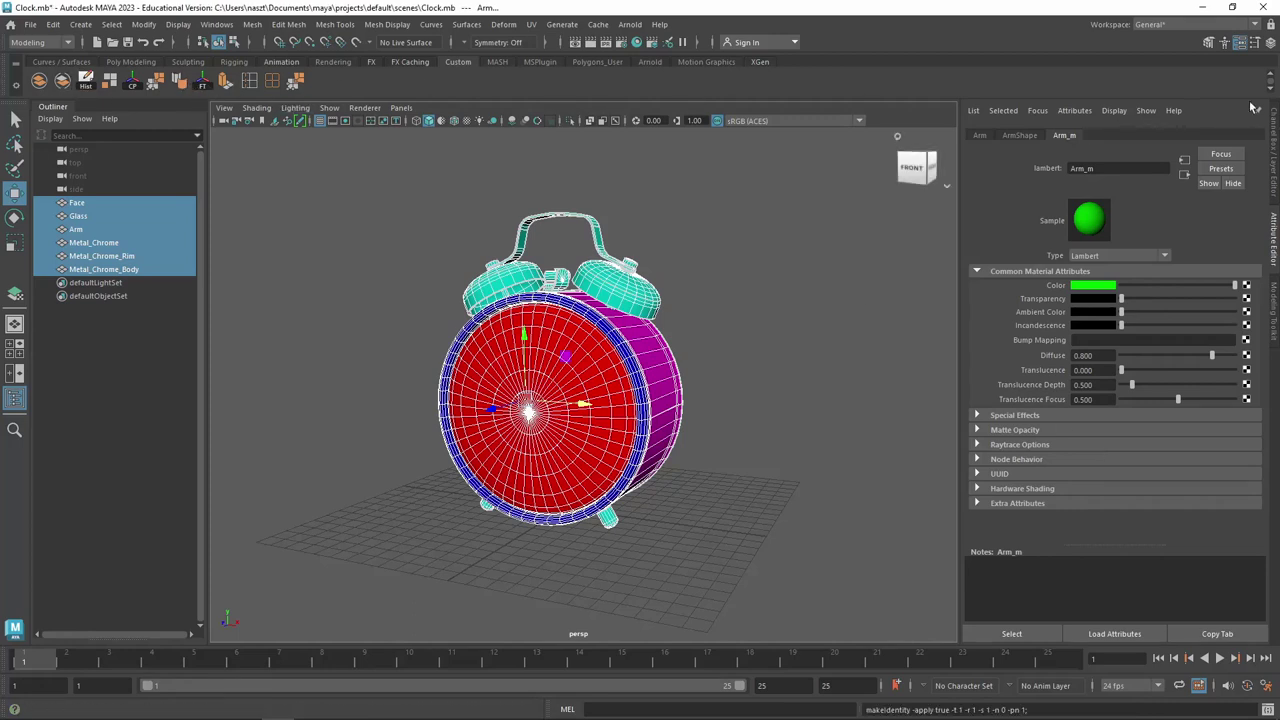
pyautogui.click(1275, 135)
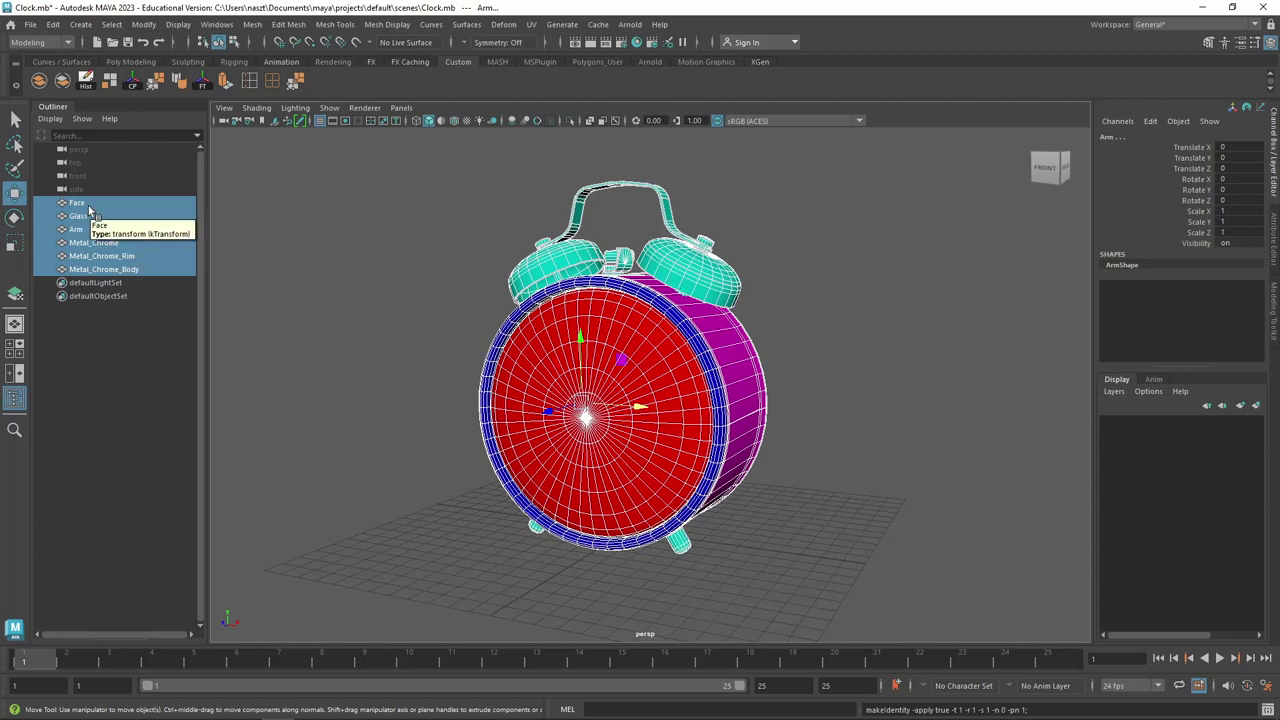
pyautogui.hotkey('ctrl', 'g')
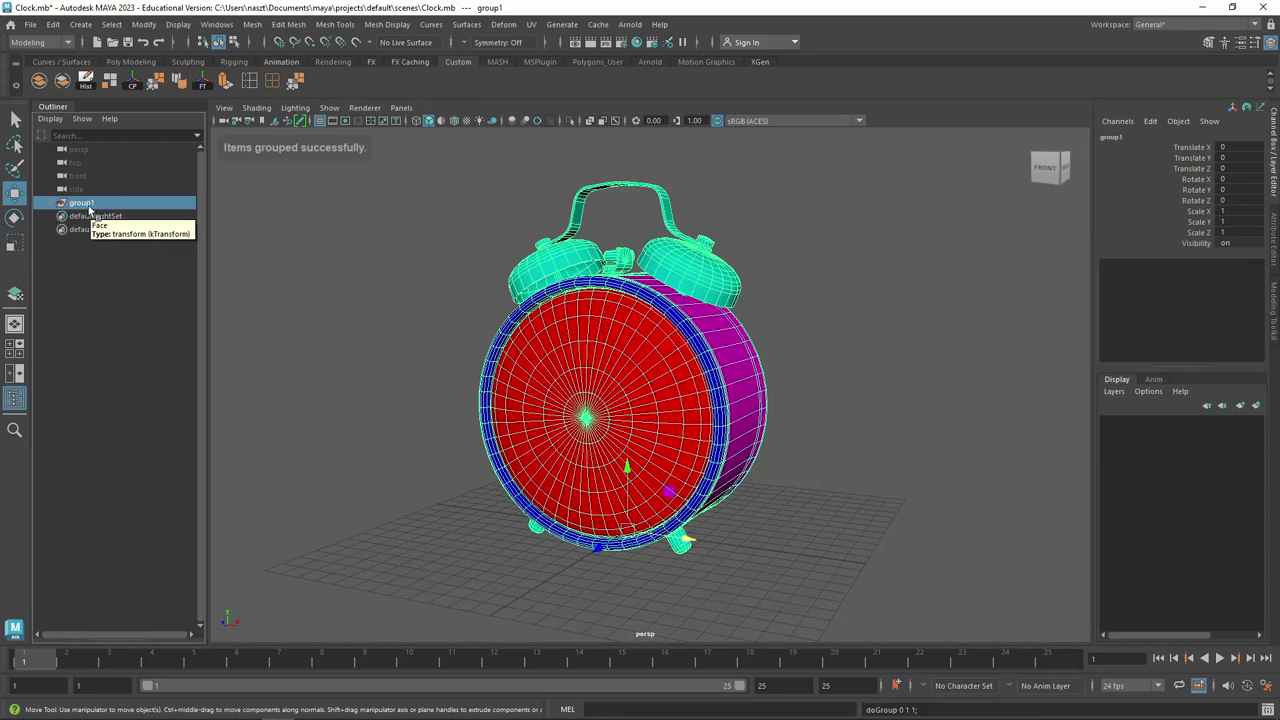
pyautogui.doubleClick(84, 203)
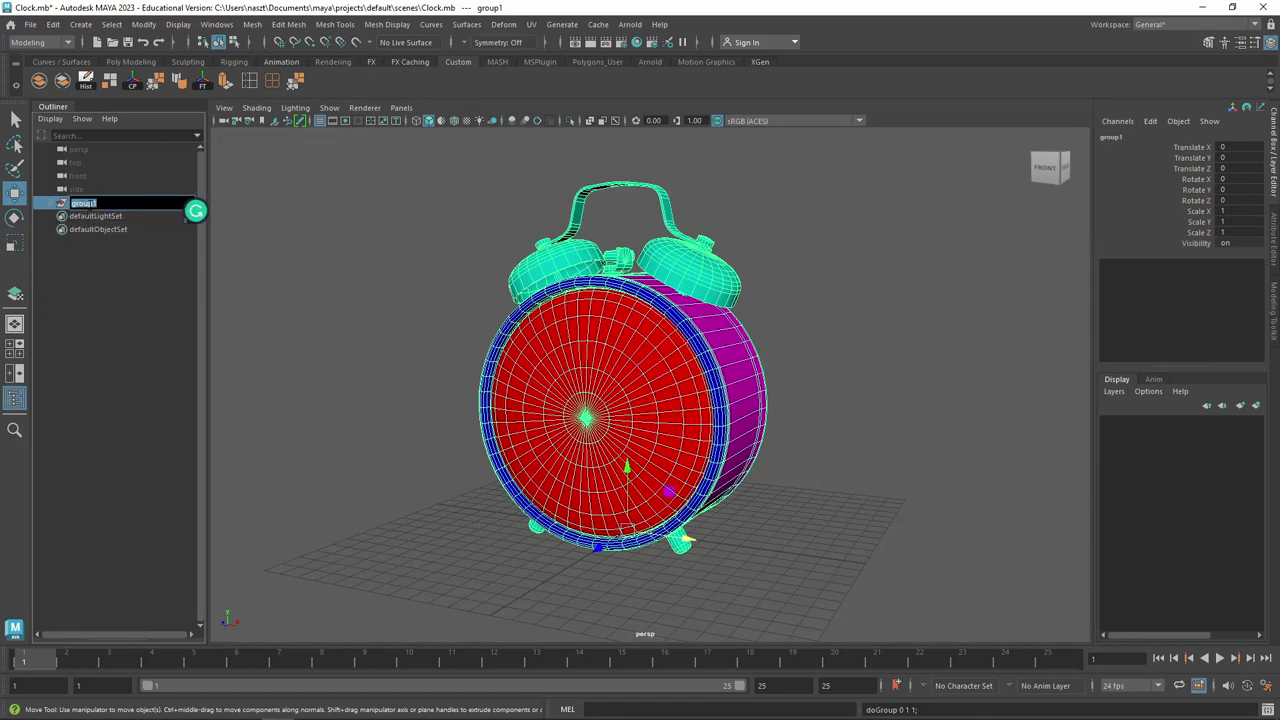
pyautogui.write('Clock_Ori')
pyautogui.write('ock')
pyautogui.write('O')
pyautogui.write('l')
pyautogui.press('Return')
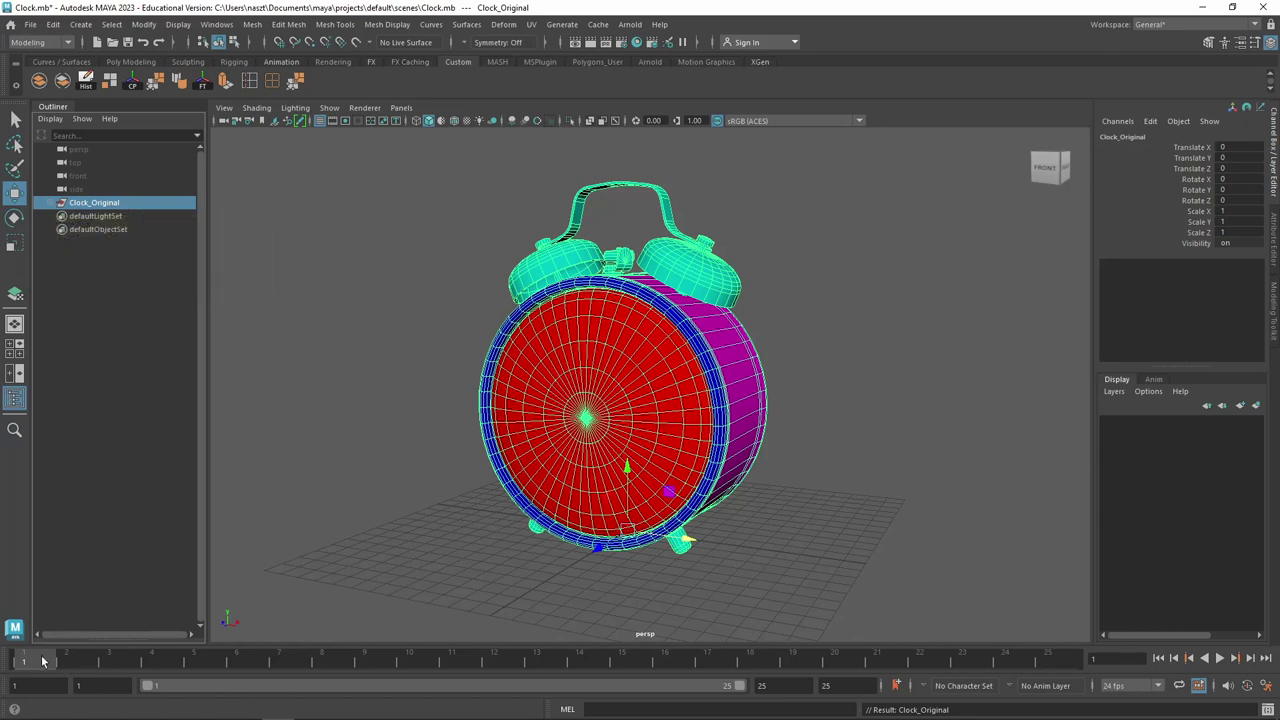
# Key Clock_Original at frames 1 and 25, then pull the bells, handle and feet out along Z
pyautogui.press('s')
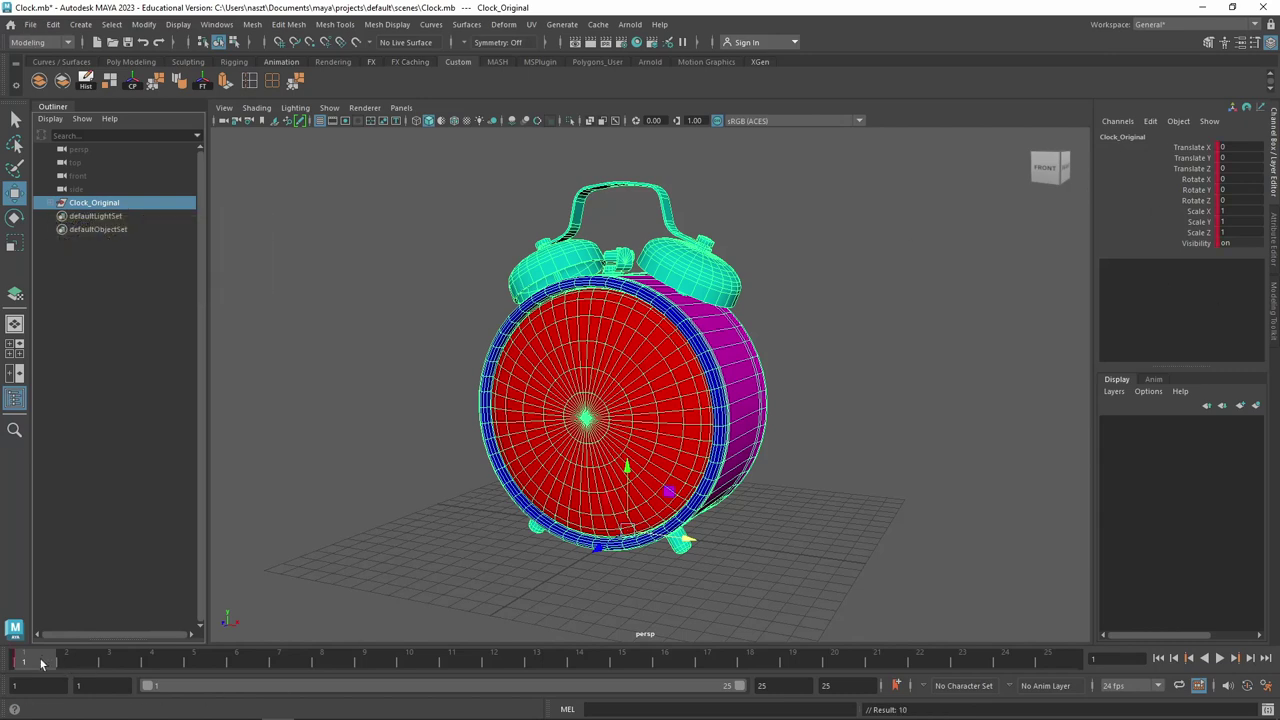
pyautogui.click(1047, 663)
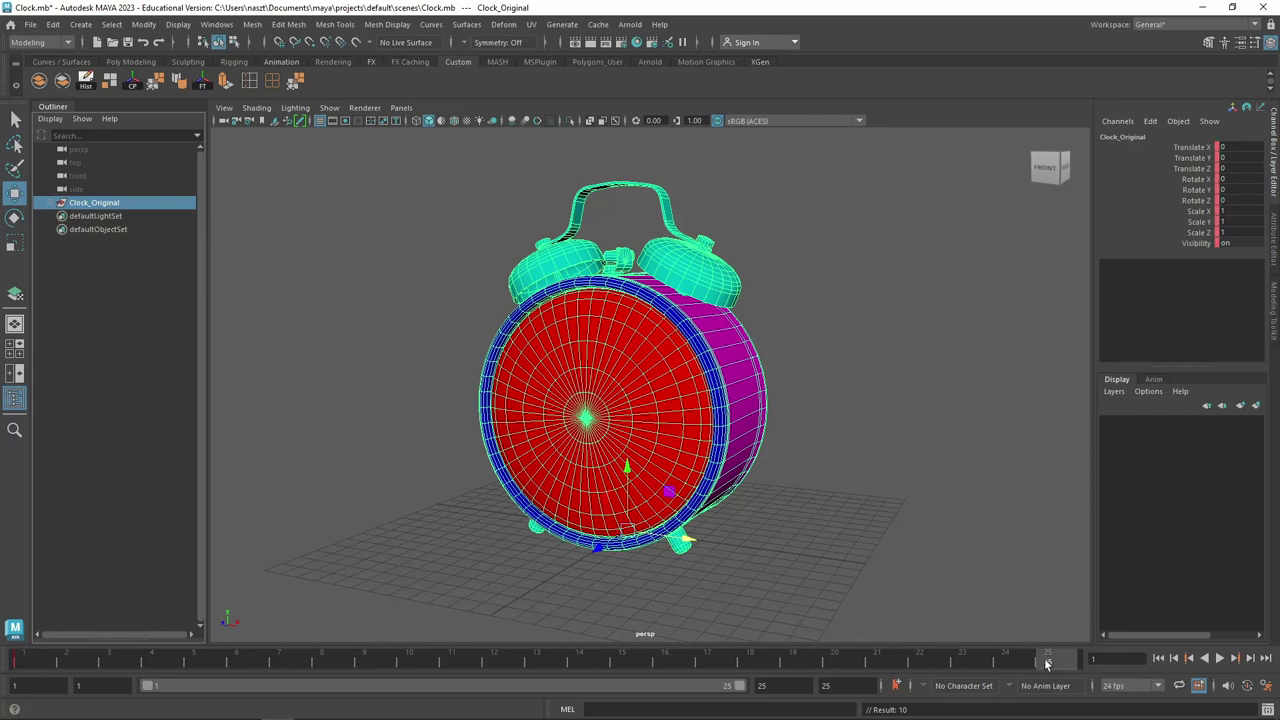
pyautogui.press('s')
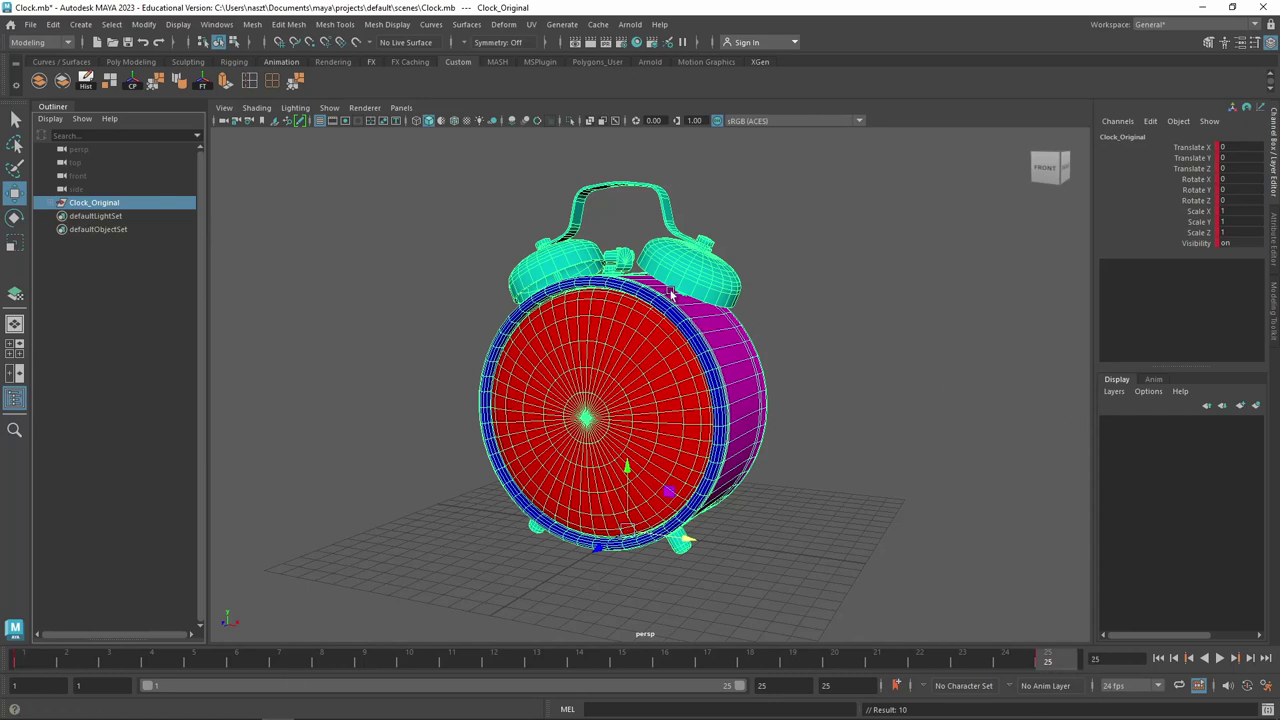
pyautogui.click(625, 246)
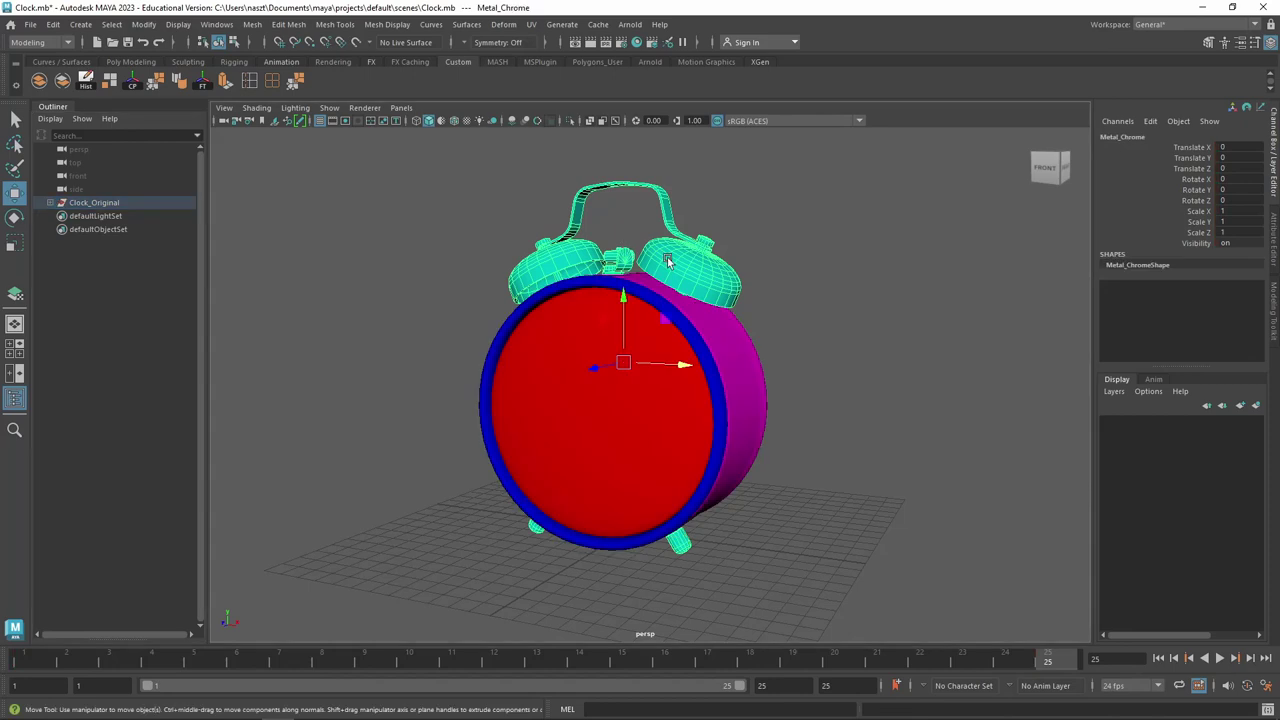
pyautogui.moveTo(625, 296)
pyautogui.mouseDown()
pyautogui.moveTo(632, 91)
pyautogui.moveTo(678, 280)
pyautogui.mouseUp()
pyautogui.scroll(-2, 678, 282)
pyautogui.keyDown('alt'); pyautogui.moveTo(660, 236); pyautogui.dragTo(623, 286); pyautogui.keyUp('alt')
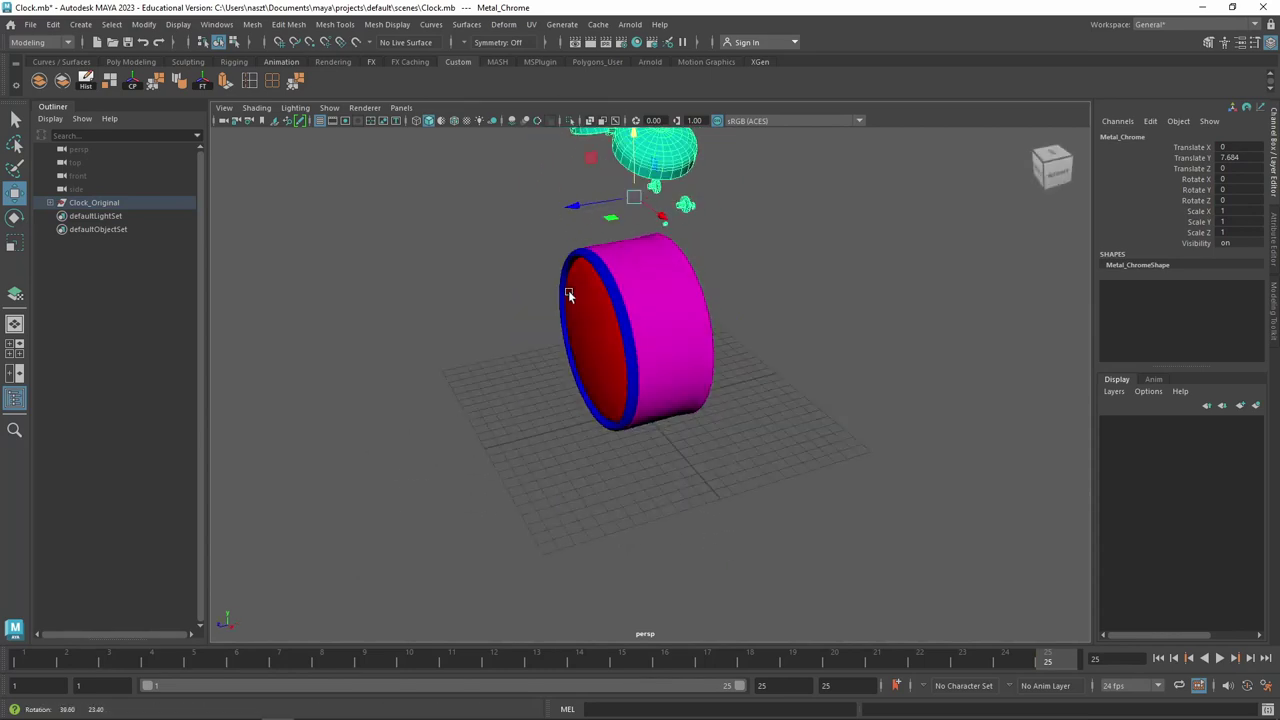
pyautogui.hotkey('ctrl', 'z')
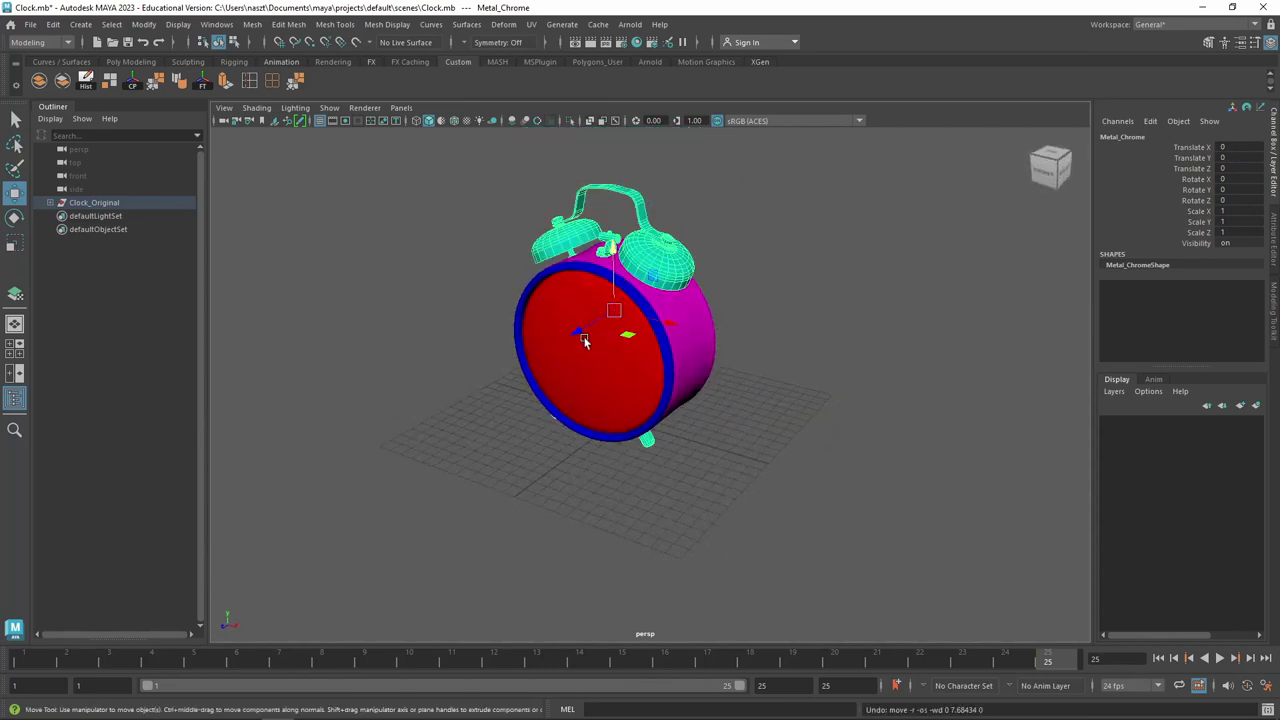
pyautogui.moveTo(578, 330)
pyautogui.mouseDown()
pyautogui.moveTo(748, 300)
pyautogui.moveTo(858, 304)
pyautogui.moveTo(686, 337)
pyautogui.mouseUp()
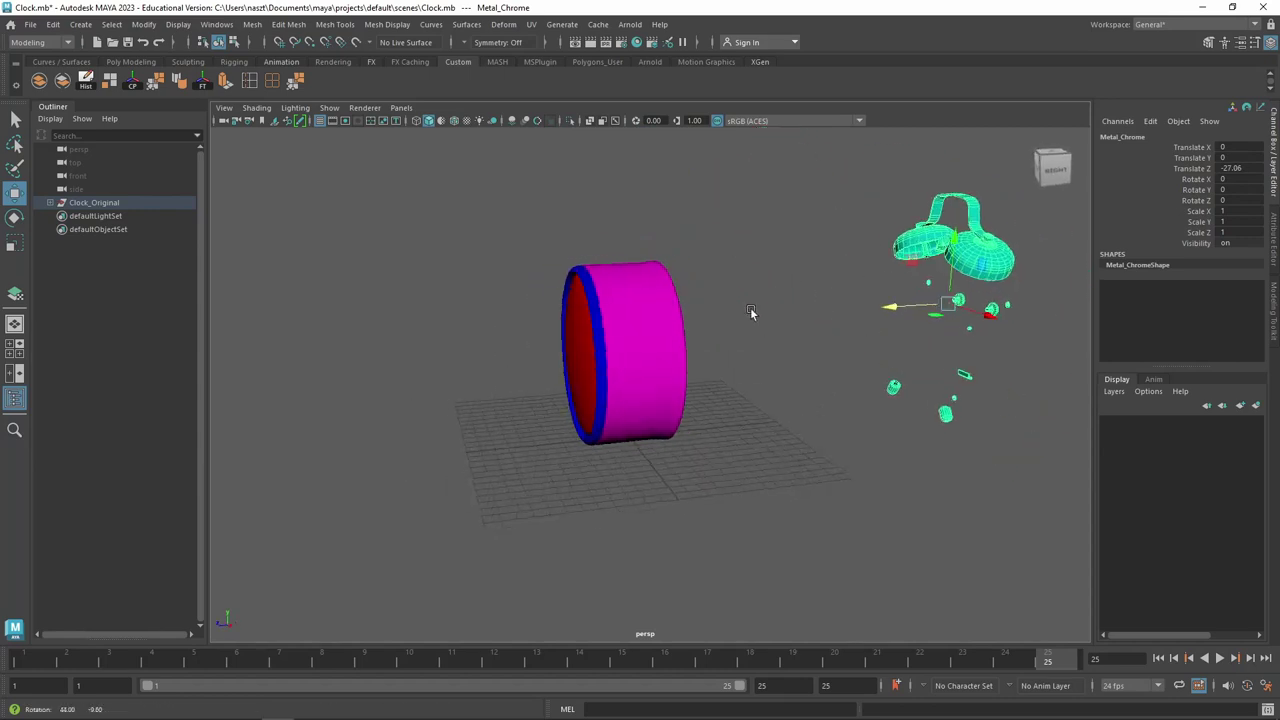
# Slide the clock body back and the blue rim and glass forward along Z, away from the face
pyautogui.click(677, 333)
pyautogui.moveTo(559, 361); pyautogui.dragTo(703, 346)
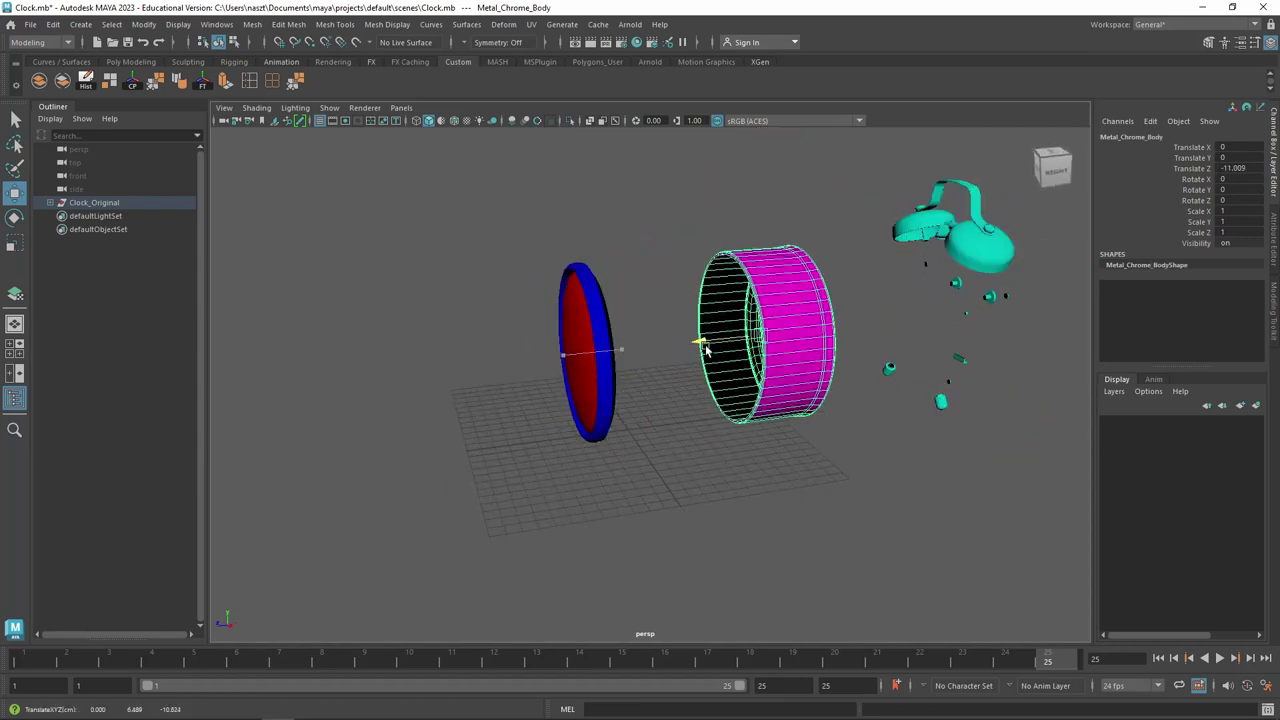
pyautogui.click(605, 318)
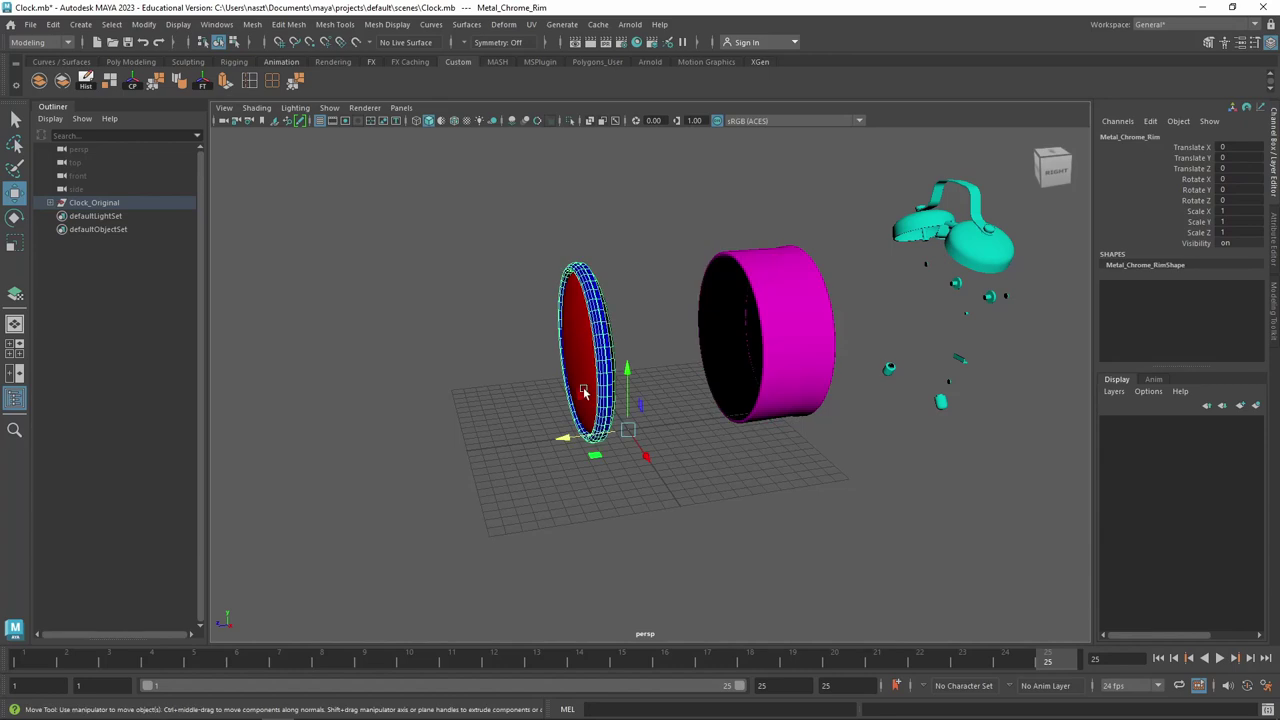
pyautogui.moveTo(565, 442); pyautogui.dragTo(425, 455)
pyautogui.click(558, 348)
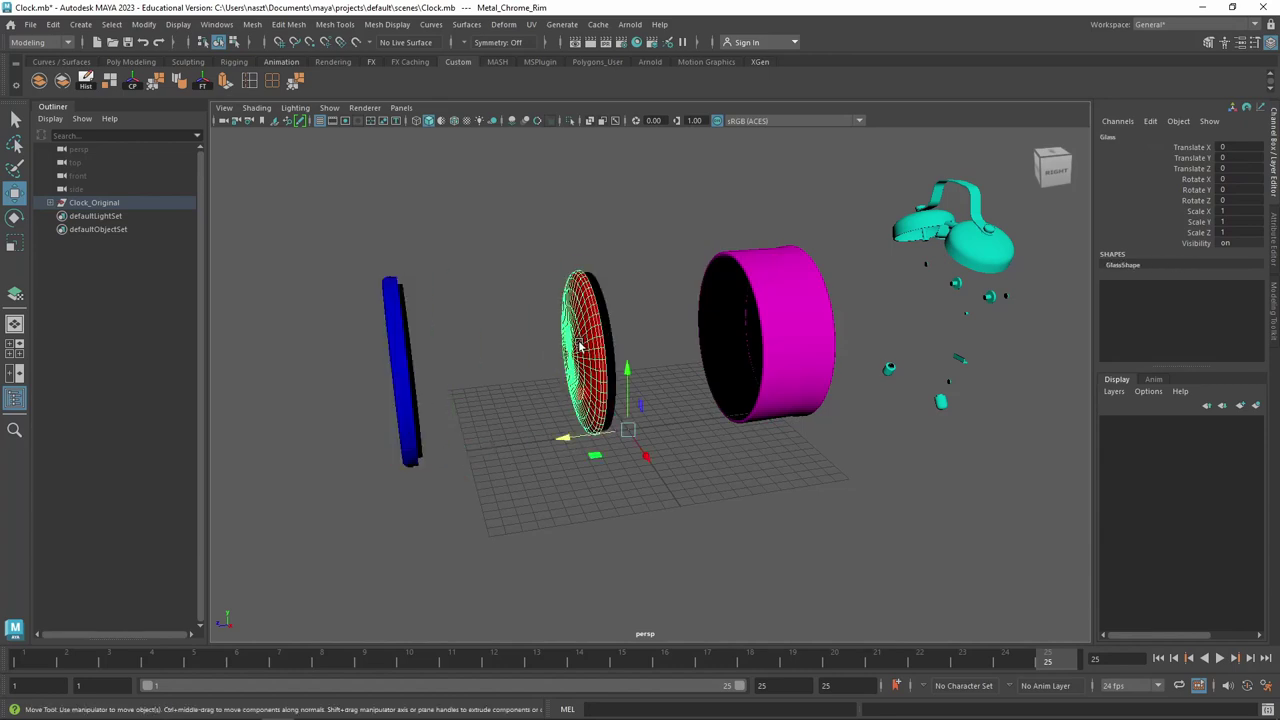
pyautogui.moveTo(572, 444)
pyautogui.mouseDown()
pyautogui.moveTo(520, 432)
pyautogui.moveTo(640, 416)
pyautogui.mouseUp()
pyautogui.click(595, 360)
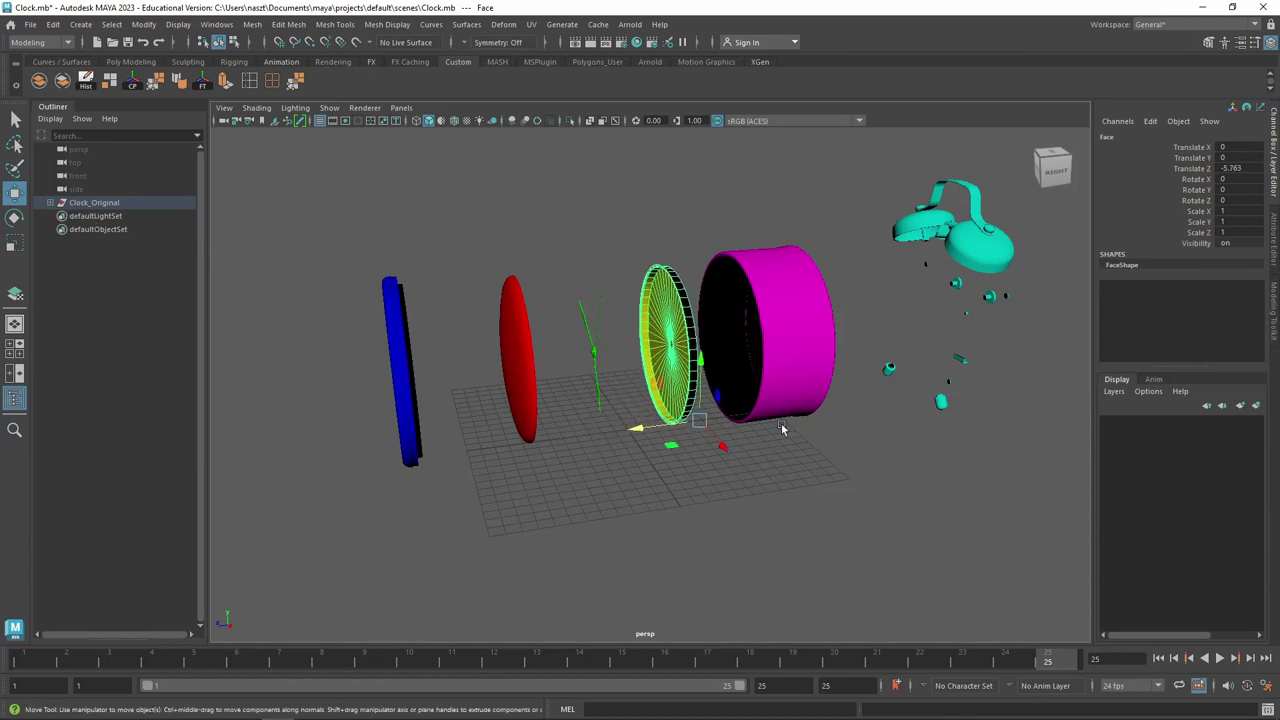
pyautogui.click(871, 467)
# In the right-side view, push the bell group further out along Z
pyautogui.keyDown('alt'); pyautogui.moveTo(871, 460); pyautogui.dragTo(801, 402, button='middle'); pyautogui.keyUp('alt')
pyautogui.click(1052, 168)
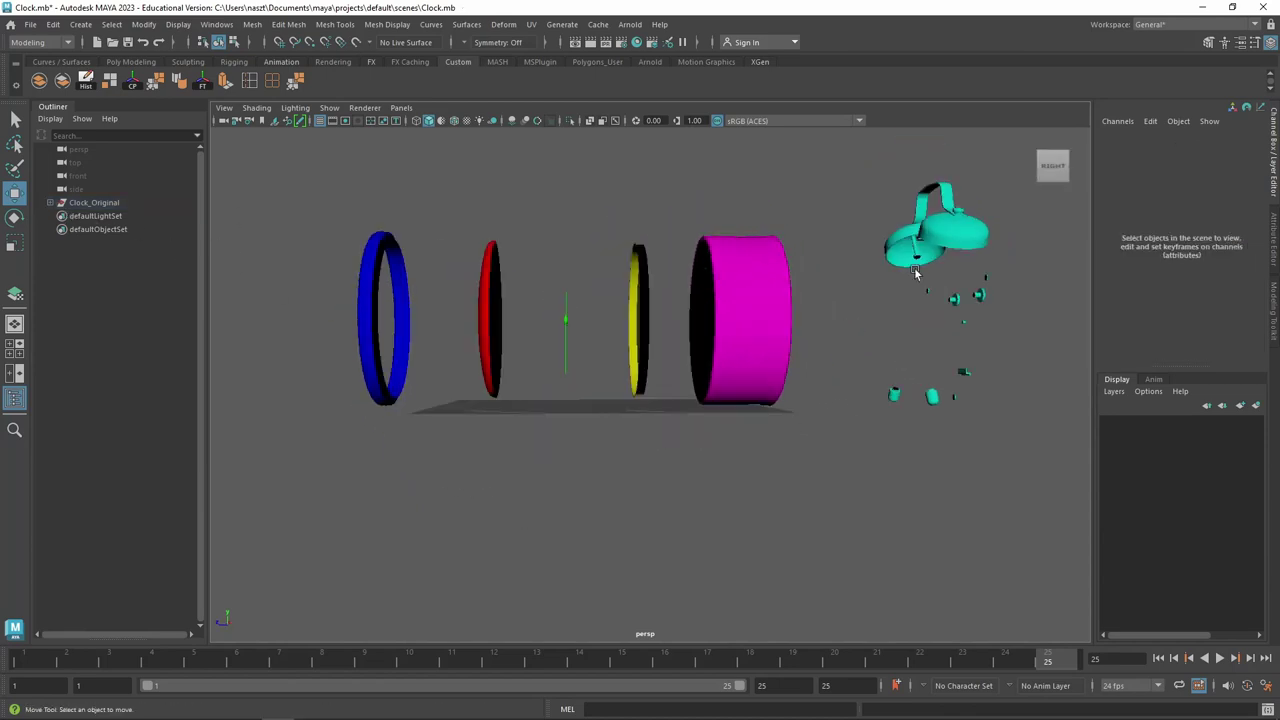
pyautogui.click(925, 205)
pyautogui.moveTo(872, 294); pyautogui.dragTo(812, 298)
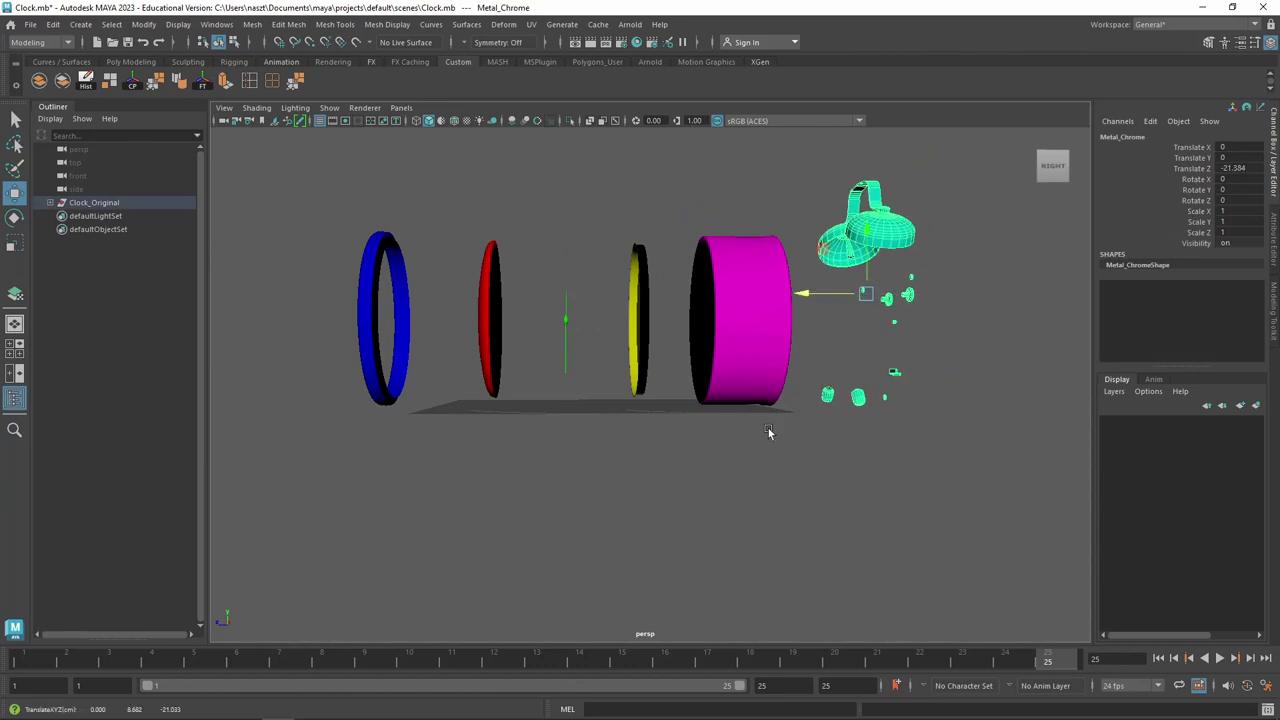
# Orbit and zoom around the exploded clock, framing the bell group to inspect the spread
pyautogui.click(644, 434)
pyautogui.moveTo(644, 434)
pyautogui.keyDown('alt'); pyautogui.mouseDown()
pyautogui.moveTo(778, 383)
pyautogui.moveTo(644, 307)
pyautogui.mouseUp(); pyautogui.keyUp('alt')
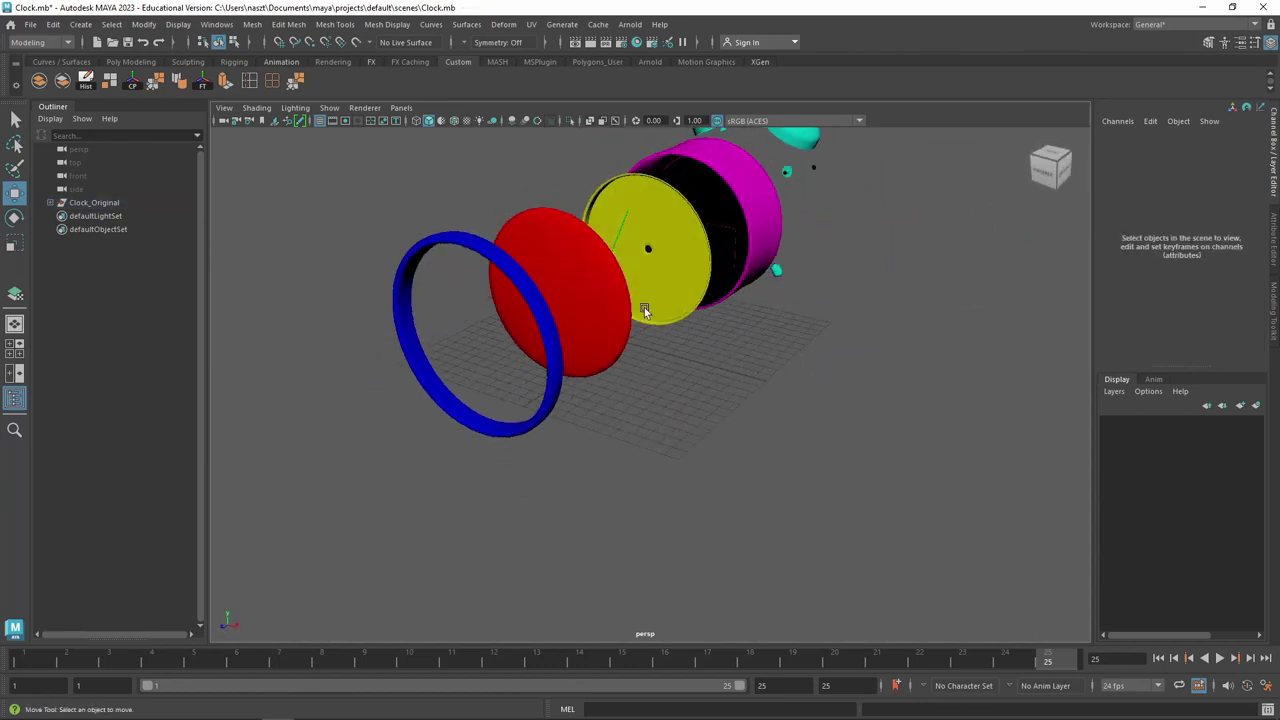
pyautogui.keyDown('alt'); pyautogui.moveTo(644, 307); pyautogui.dragTo(677, 545, button='right'); pyautogui.keyUp('alt')
pyautogui.keyDown('alt'); pyautogui.moveTo(704, 317); pyautogui.dragTo(765, 357, button='right'); pyautogui.keyUp('alt')
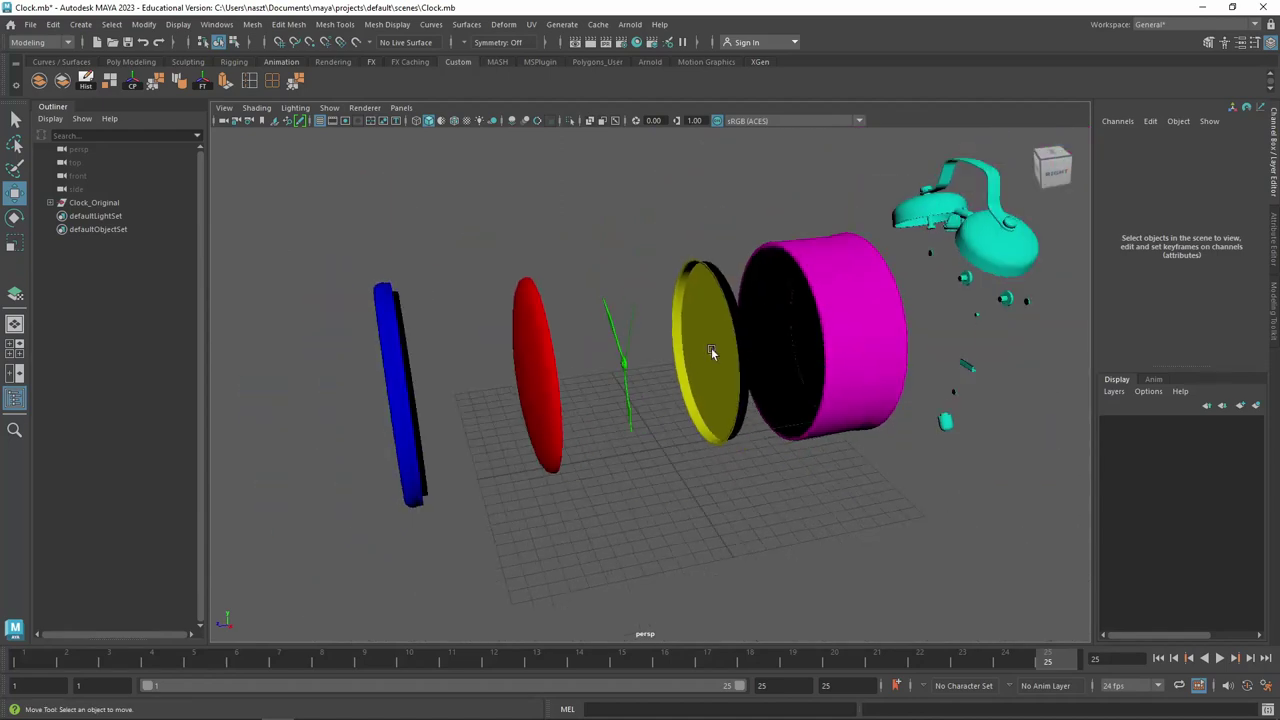
pyautogui.keyDown('alt'); pyautogui.moveTo(711, 351); pyautogui.dragTo(491, 318); pyautogui.keyUp('alt')
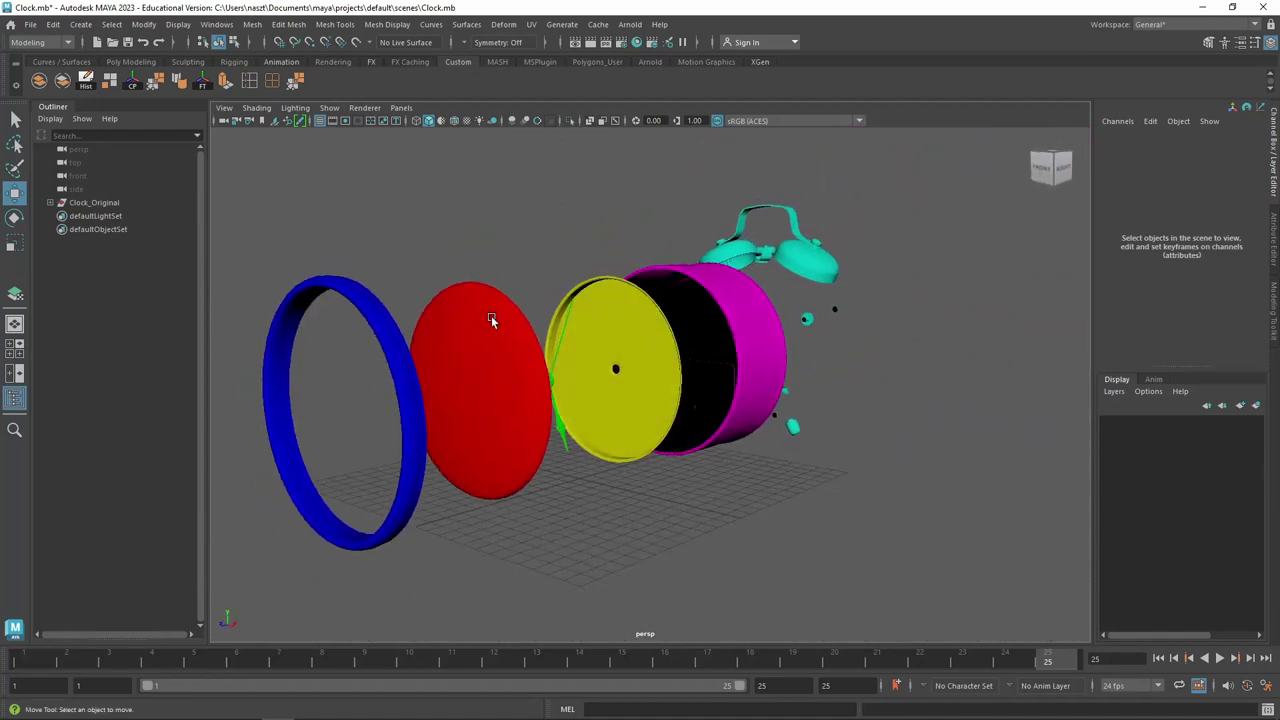
pyautogui.keyDown('alt'); pyautogui.moveTo(853, 307); pyautogui.dragTo(828, 283); pyautogui.keyUp('alt')
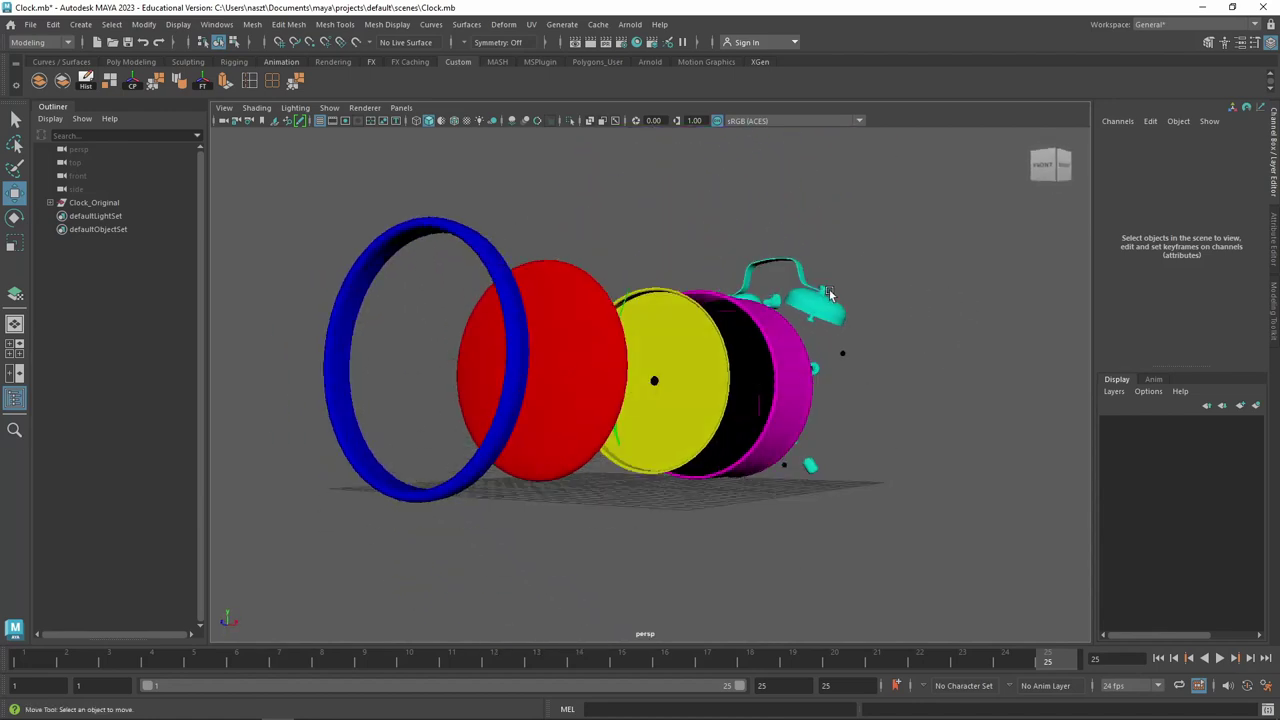
pyautogui.click(829, 293)
pyautogui.press('f')
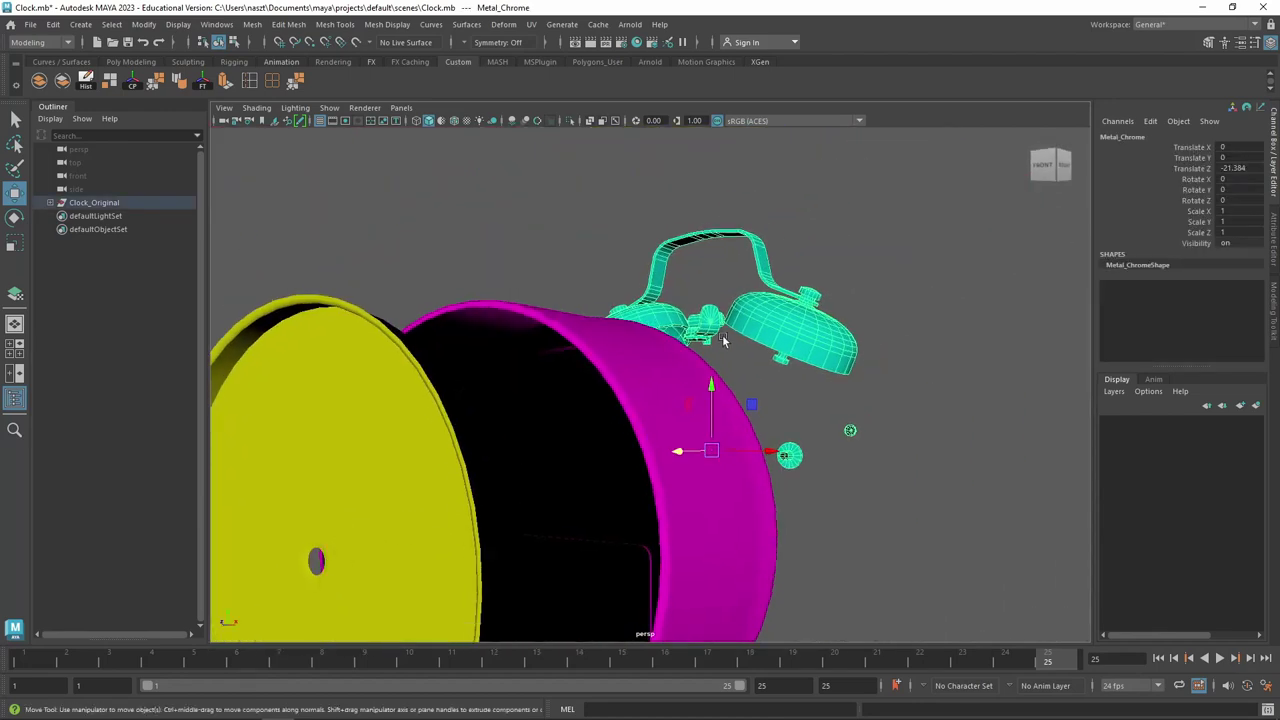
pyautogui.moveTo(724, 341)
pyautogui.keyDown('alt'); pyautogui.mouseDown()
pyautogui.moveTo(498, 422)
pyautogui.moveTo(561, 396)
pyautogui.moveTo(686, 281)
pyautogui.mouseUp(); pyautogui.keyUp('alt')
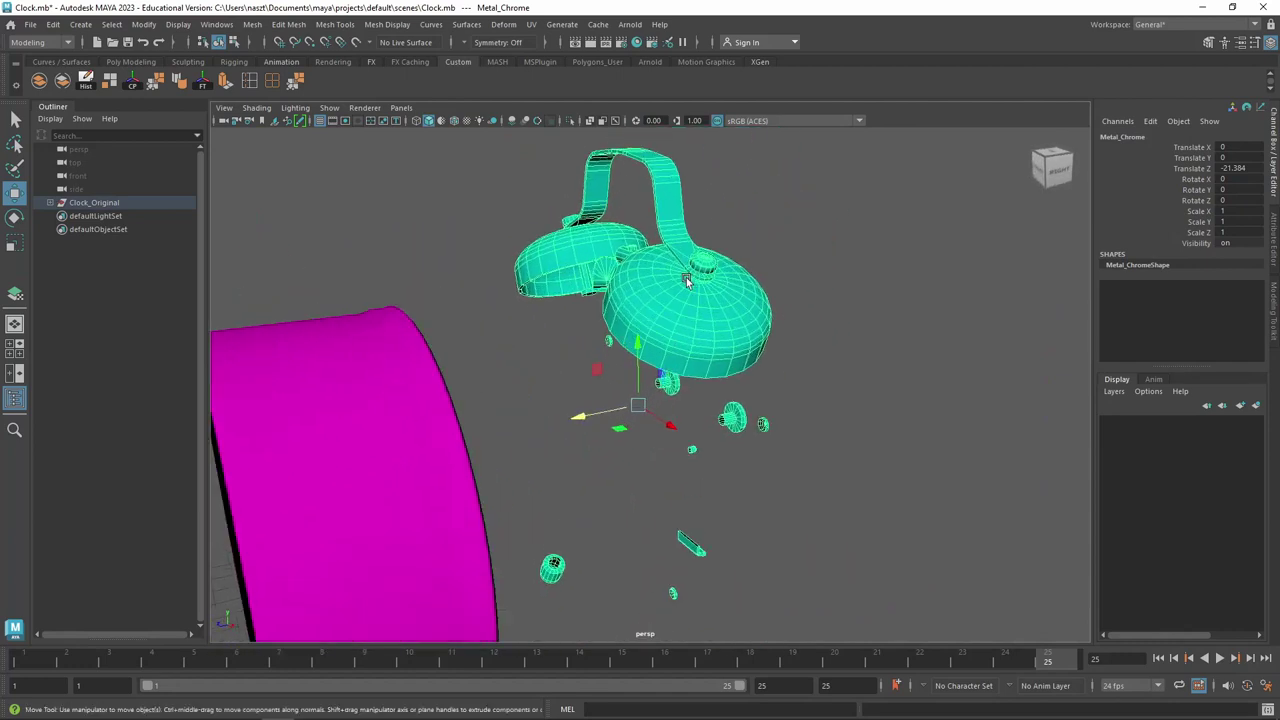
pyautogui.scroll(2, 686, 281)
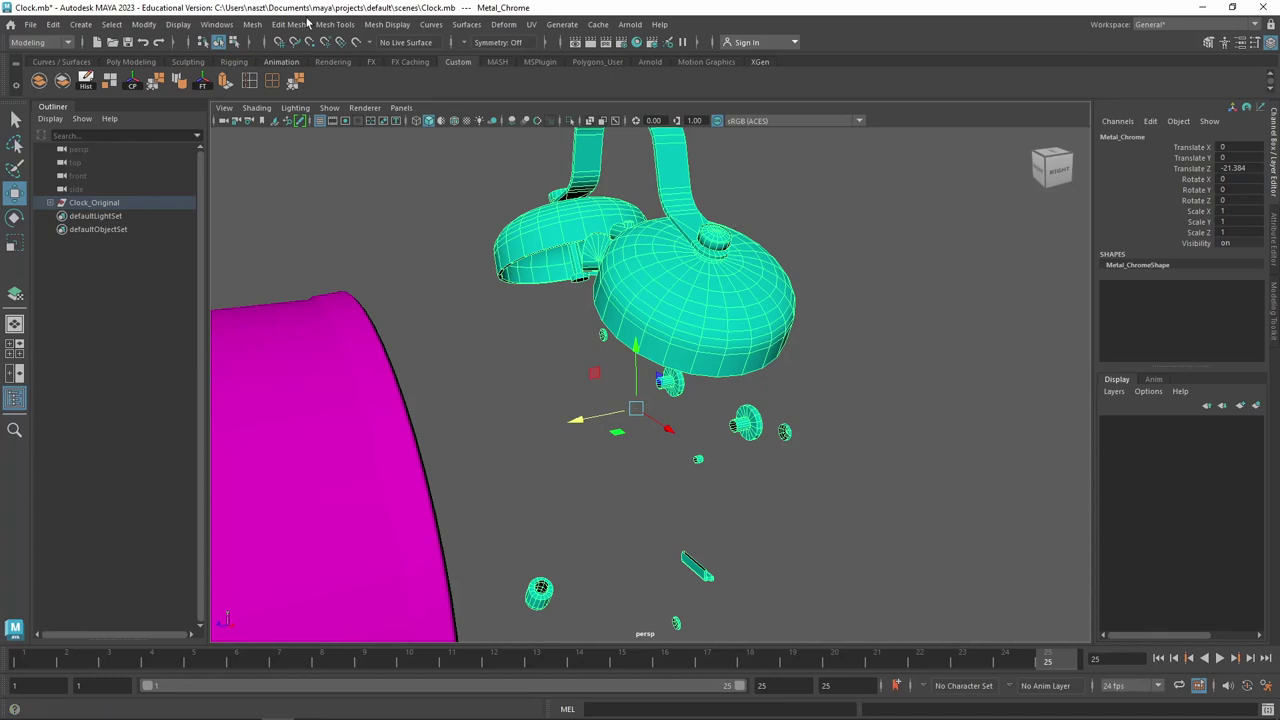
pyautogui.click(243, 26)
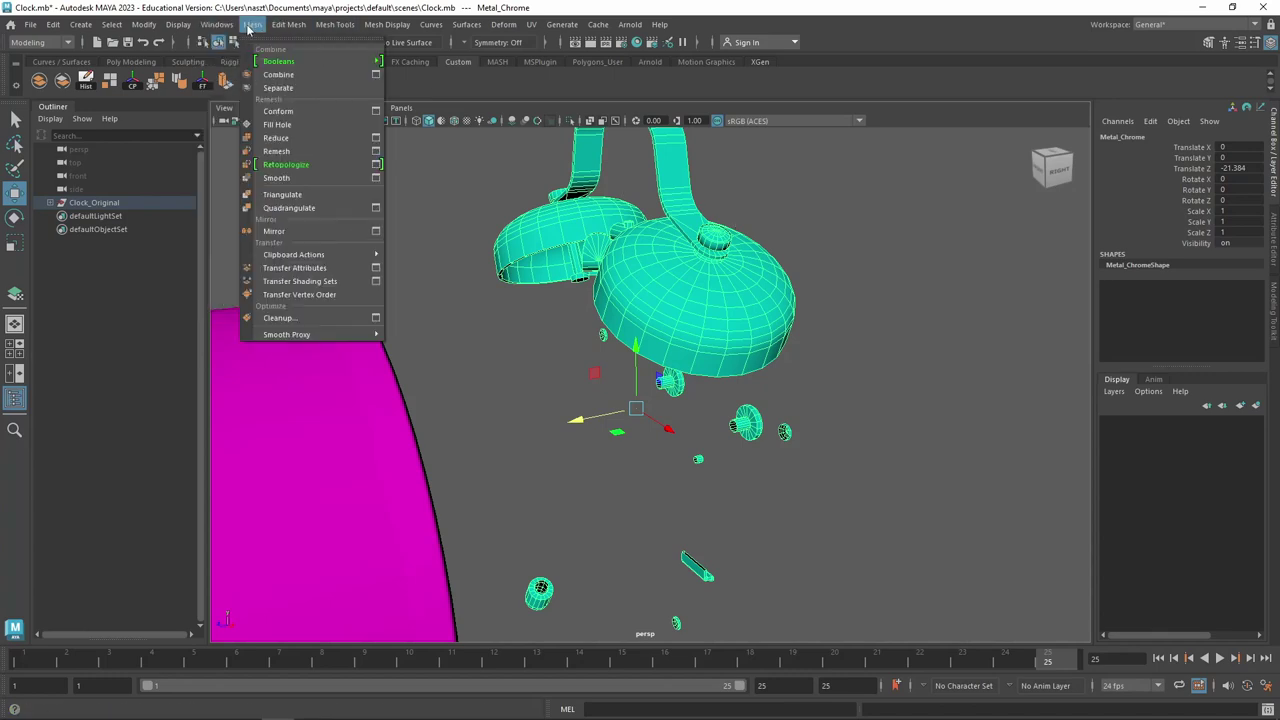
pyautogui.click(278, 88)
pyautogui.click(727, 321)
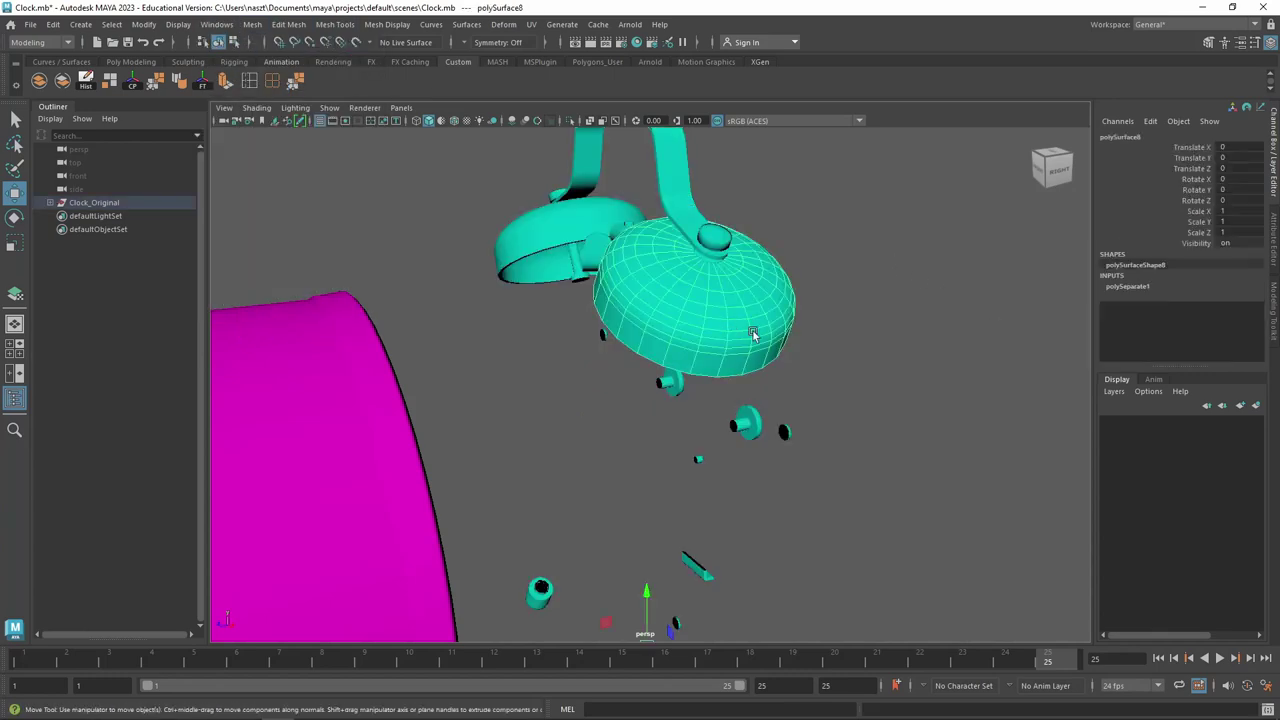
pyautogui.keyDown('alt'); pyautogui.moveTo(753, 335); pyautogui.dragTo(760, 316); pyautogui.keyUp('alt')
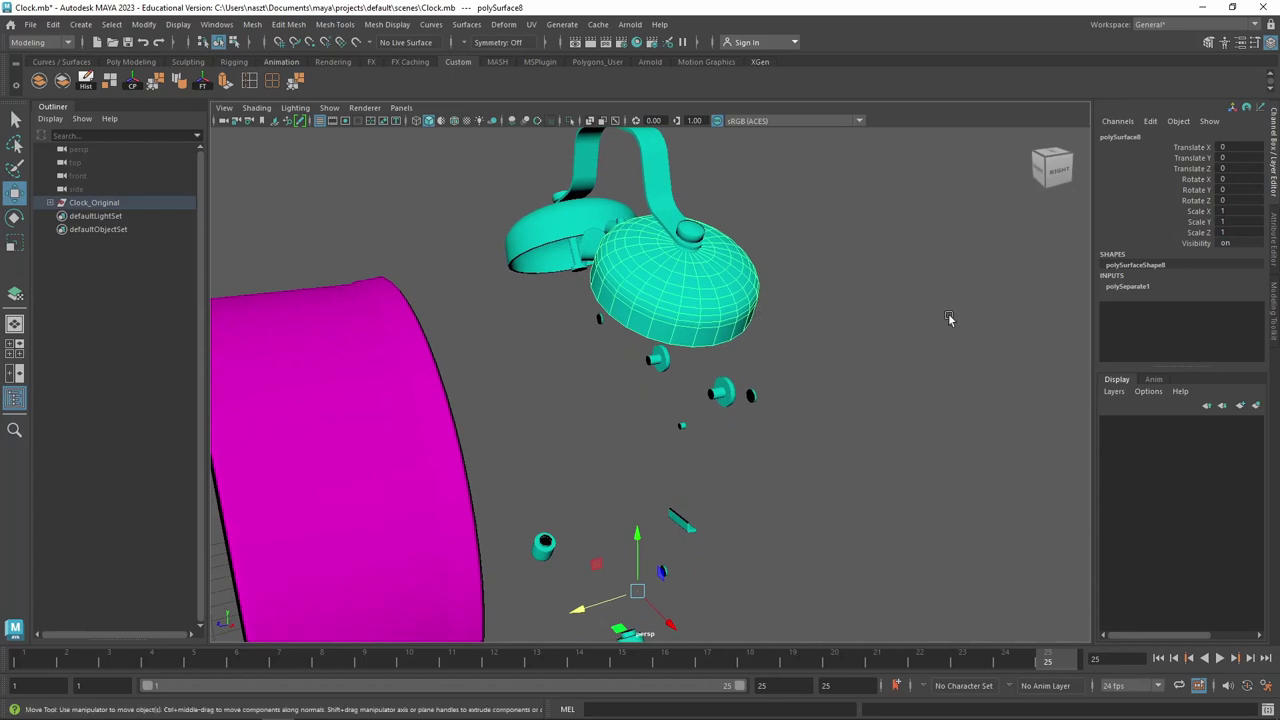
pyautogui.click(949, 318)
pyautogui.moveTo(682, 270)
pyautogui.keyDown('alt'); pyautogui.mouseDown()
pyautogui.moveTo(740, 391)
pyautogui.moveTo(737, 320)
pyautogui.moveTo(797, 263)
pyautogui.moveTo(643, 606)
pyautogui.mouseUp(); pyautogui.keyUp('alt')
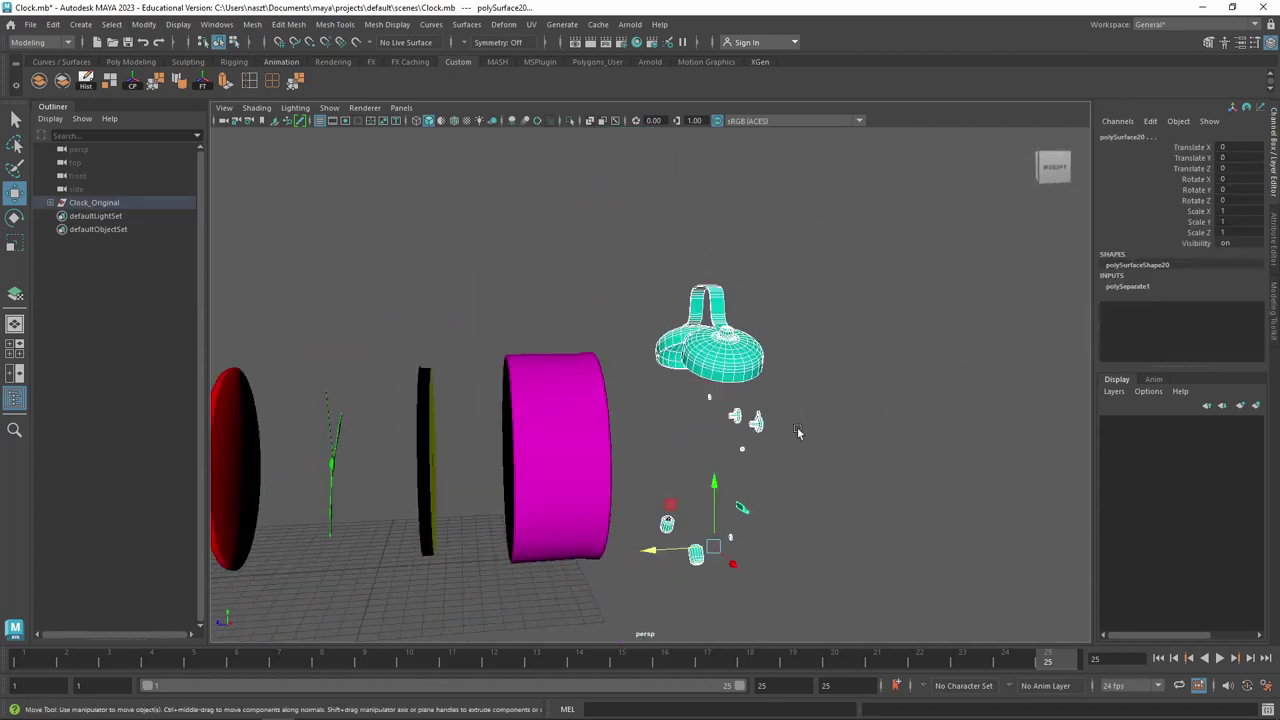
pyautogui.click(25, 662)
pyautogui.press('s')
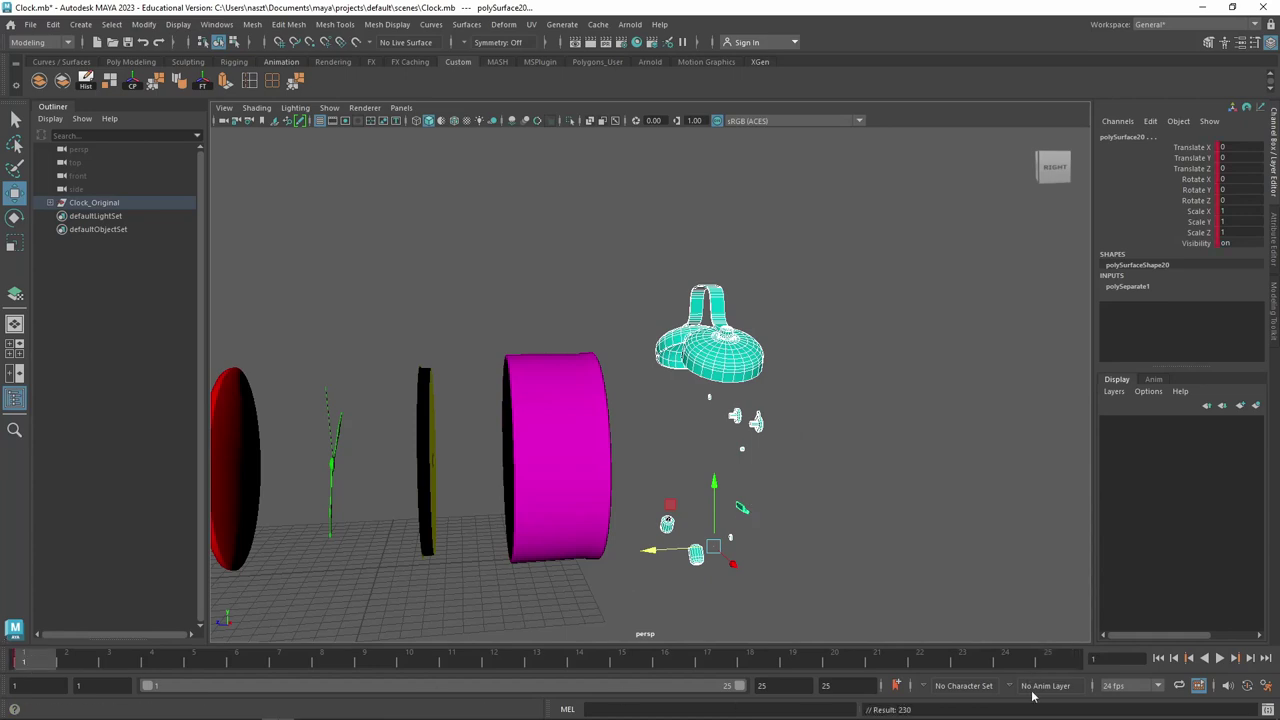
pyautogui.click(1047, 660)
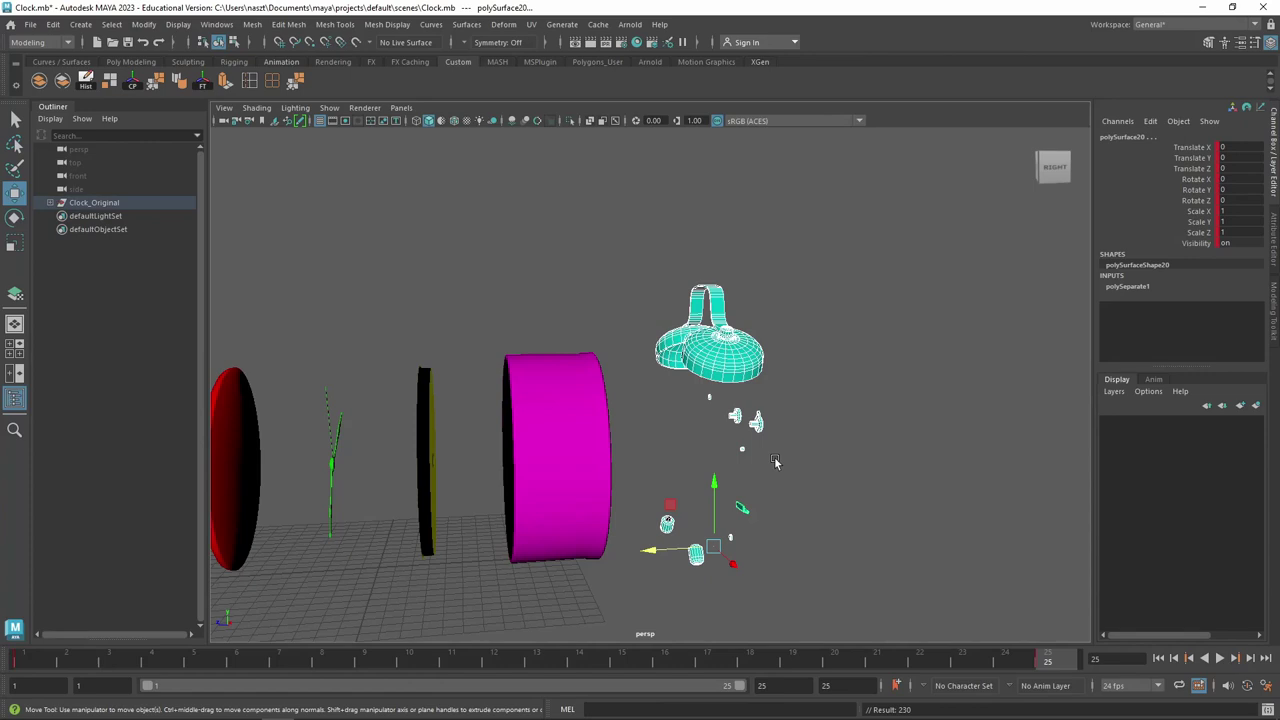
pyautogui.click(37, 662)
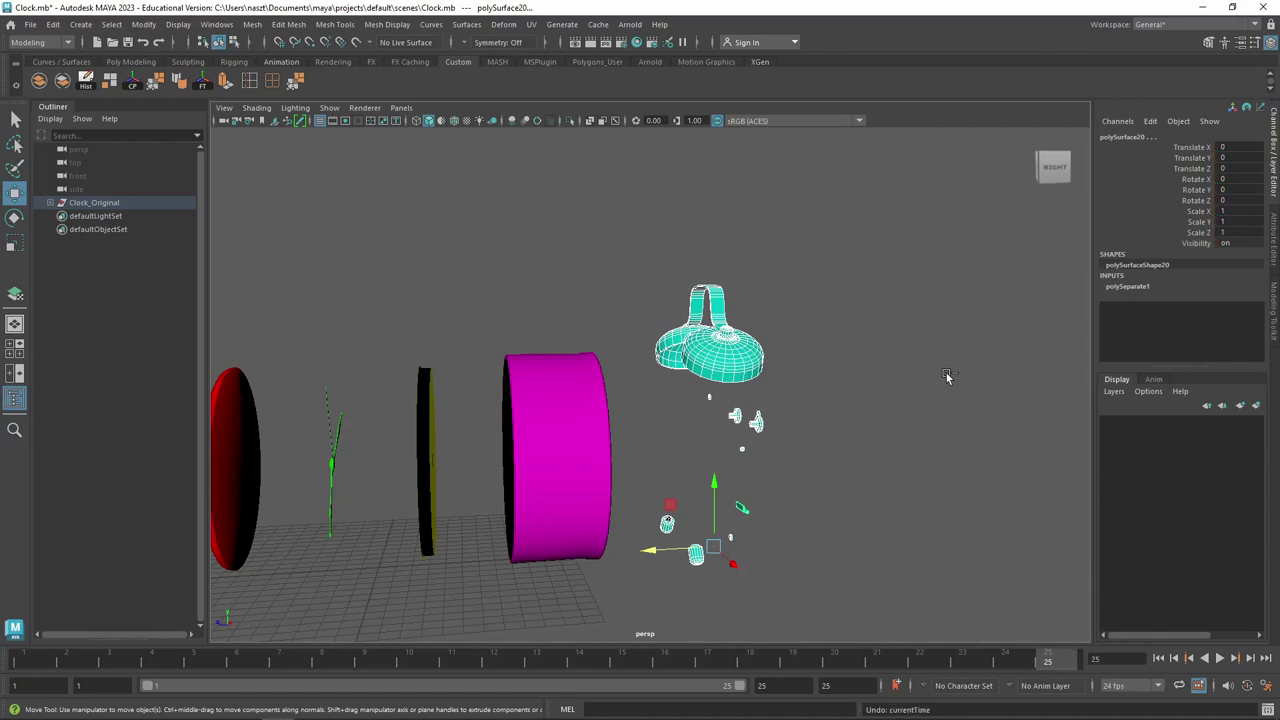
pyautogui.click(946, 375)
pyautogui.hotkey('ctrl', 'z')
pyautogui.click(681, 303)
pyautogui.hotkey('ctrl', 'z')
pyautogui.hotkey('ctrl', 'z')
pyautogui.hotkey('ctrl', 'z')
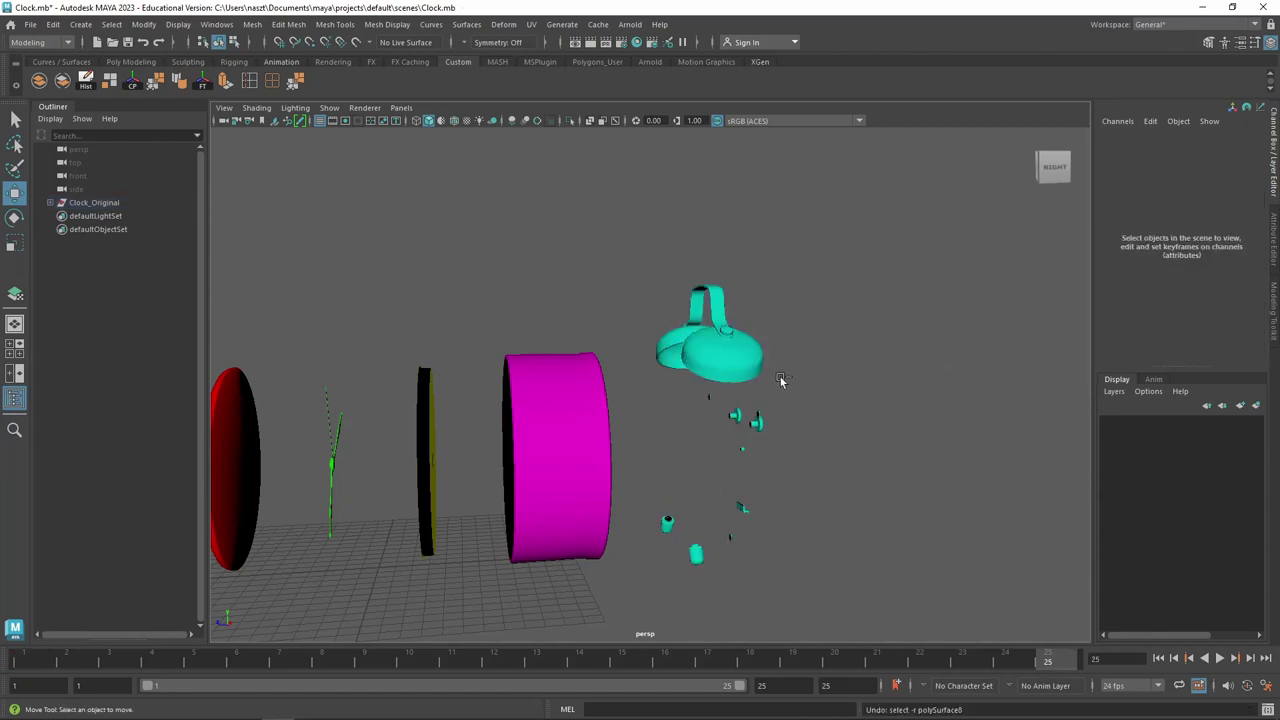
pyautogui.hotkey('ctrl', 'z')
pyautogui.click(780, 380)
pyautogui.click(717, 368)
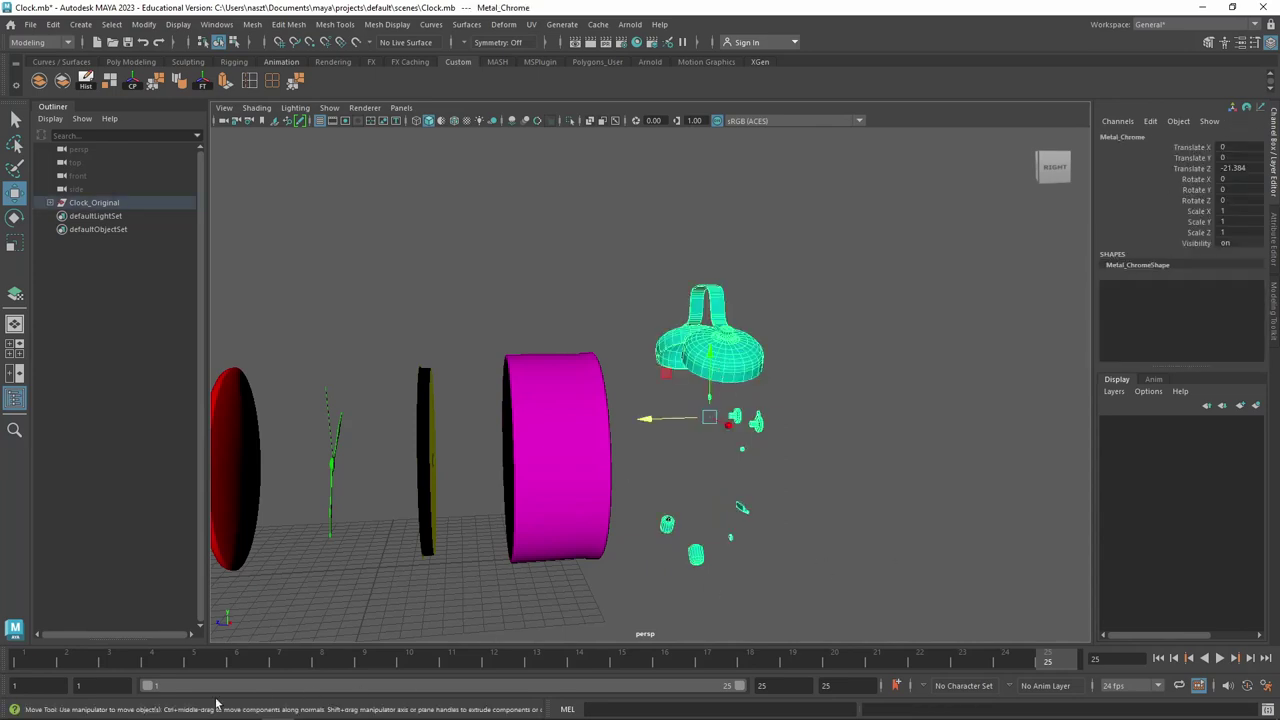
# At frame 1, reset the selected group's Translate Z to 0
pyautogui.click(28, 664)
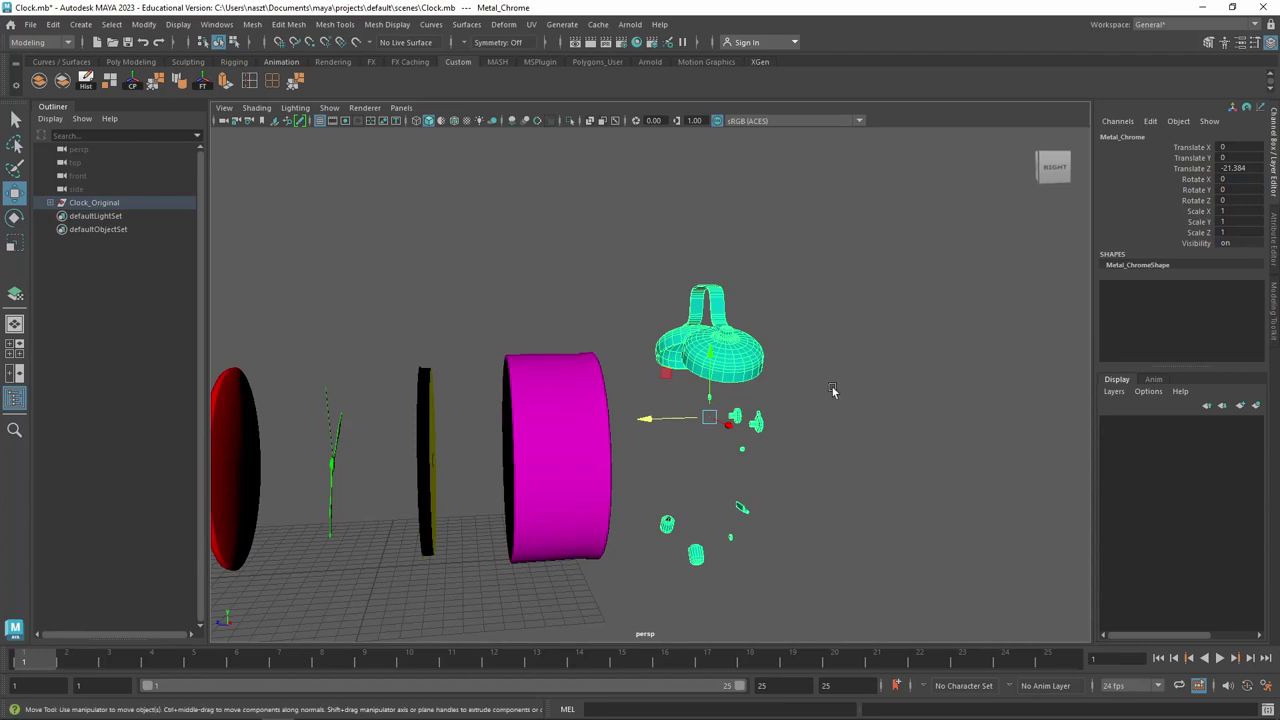
pyautogui.doubleClick(1238, 169)
pyautogui.press('Return')
pyautogui.keyDown('alt'); pyautogui.moveTo(733, 407); pyautogui.dragTo(707, 524); pyautogui.keyUp('alt')
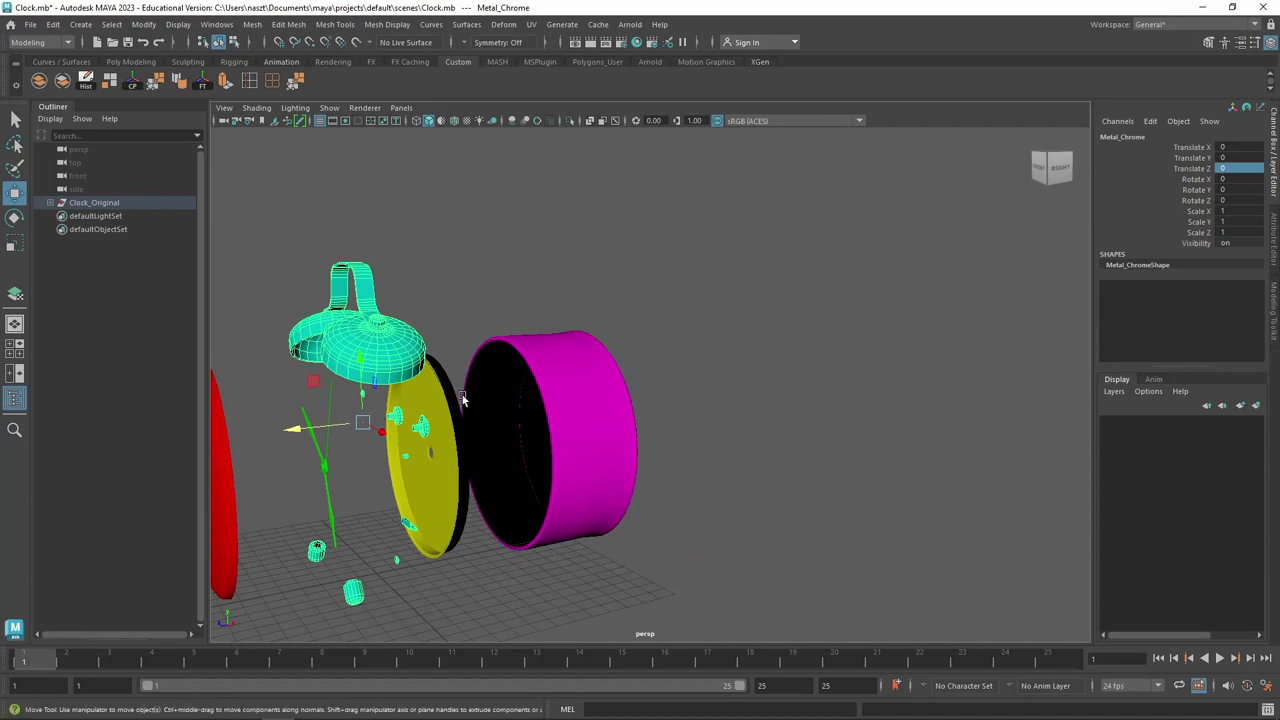
pyautogui.keyDown('alt'); pyautogui.moveTo(528, 317); pyautogui.dragTo(634, 220); pyautogui.keyUp('alt')
# At frame 25, check the rim (Z 12.645), Glass (4.665), body (-11.009), Arm and bell channels
pyautogui.click(638, 347)
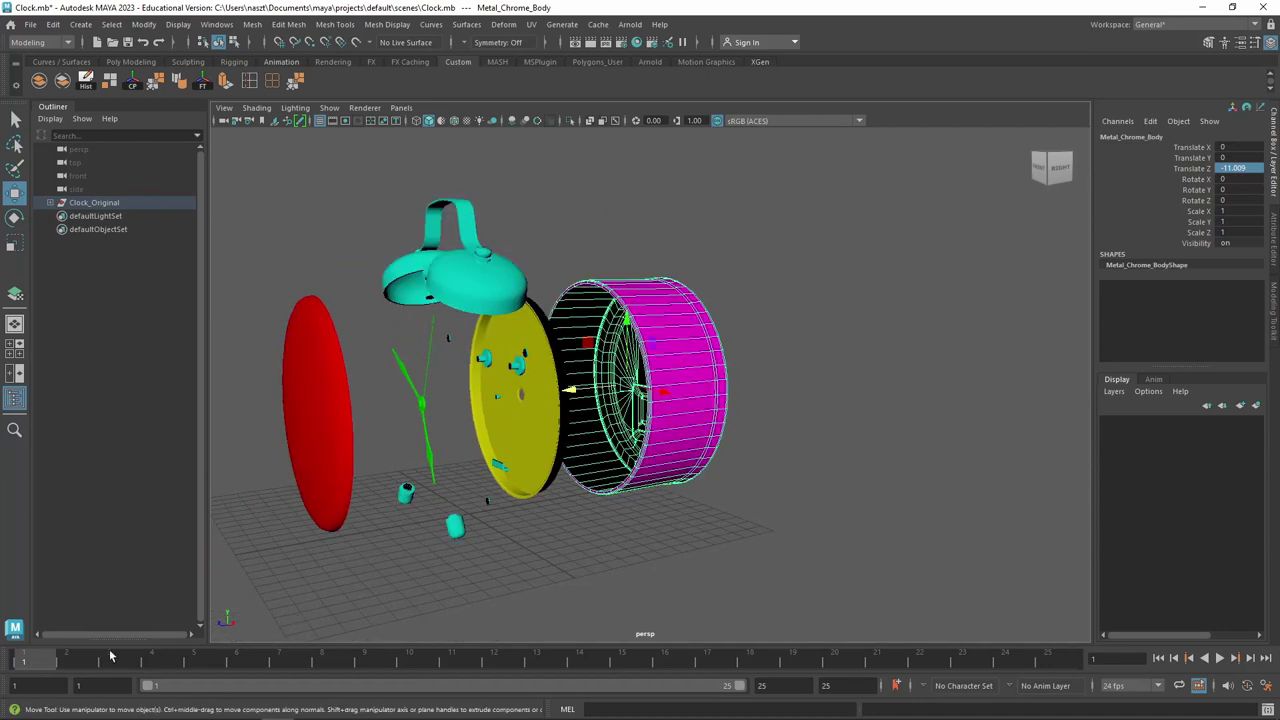
pyautogui.scroll(-3, 650, 432)
pyautogui.keyDown('alt'); pyautogui.moveTo(420, 390); pyautogui.dragTo(457, 386); pyautogui.keyUp('alt')
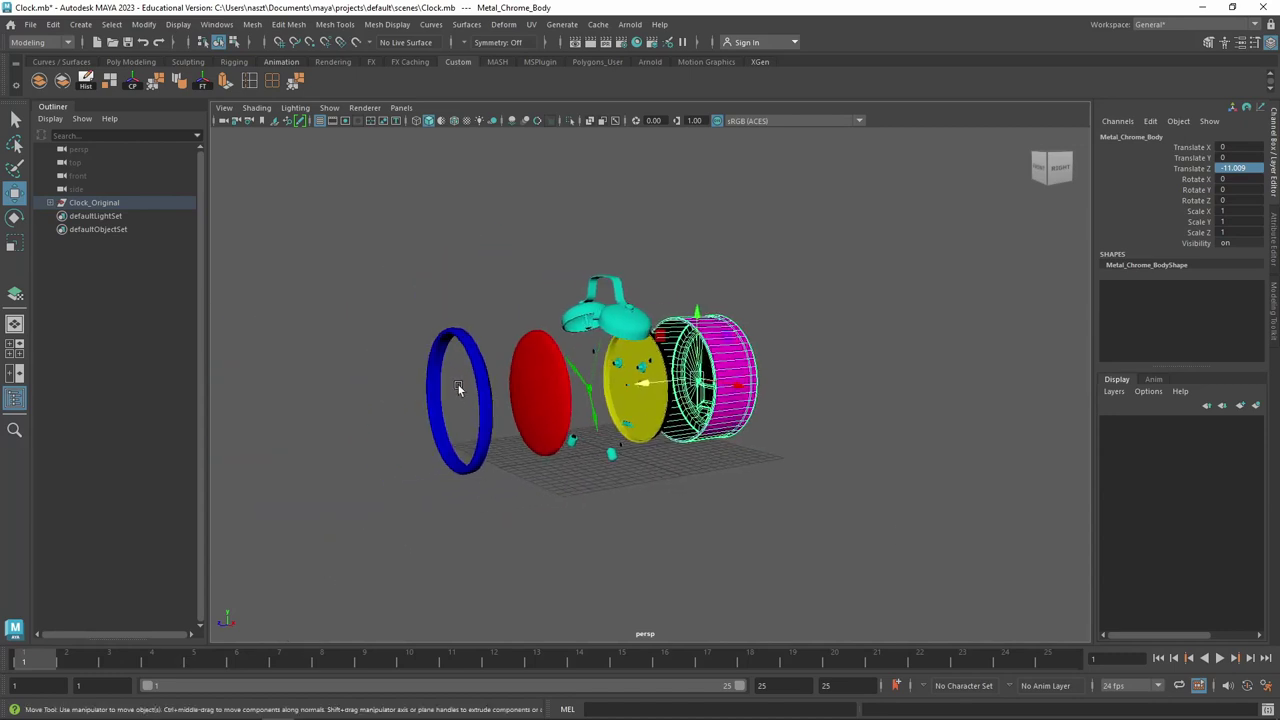
pyautogui.click(487, 395)
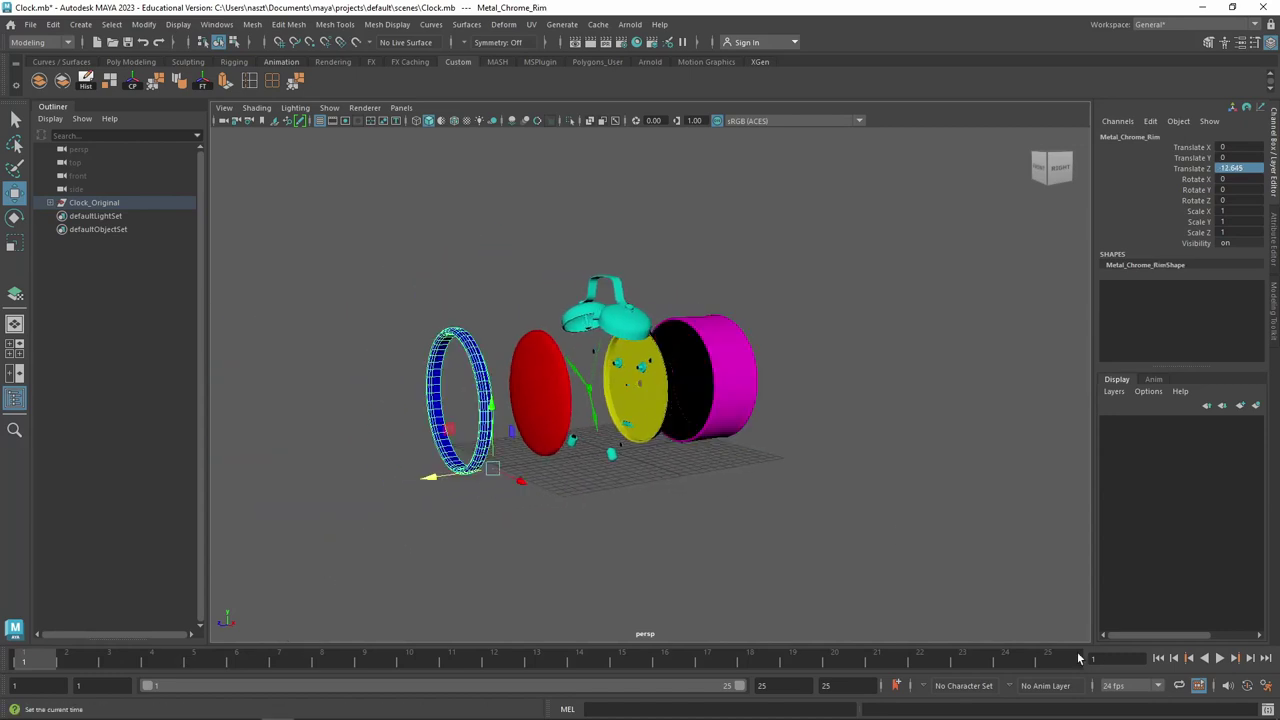
pyautogui.press('.')
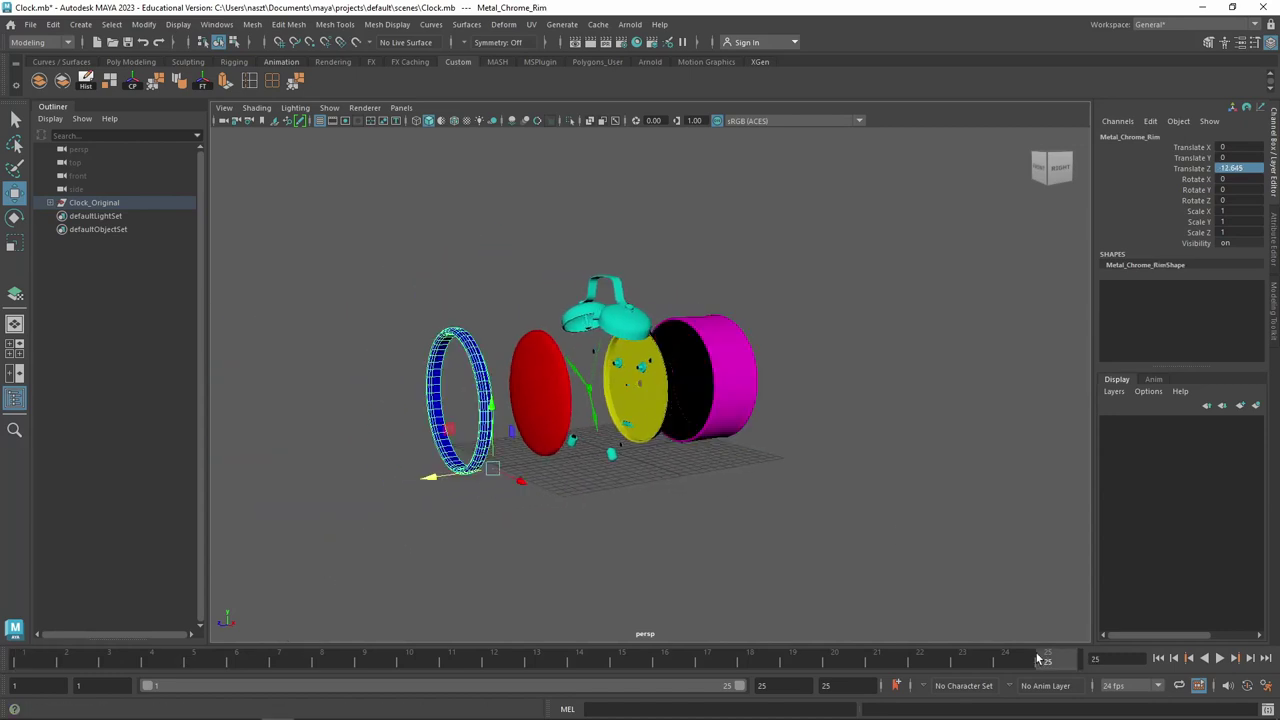
pyautogui.click(709, 363)
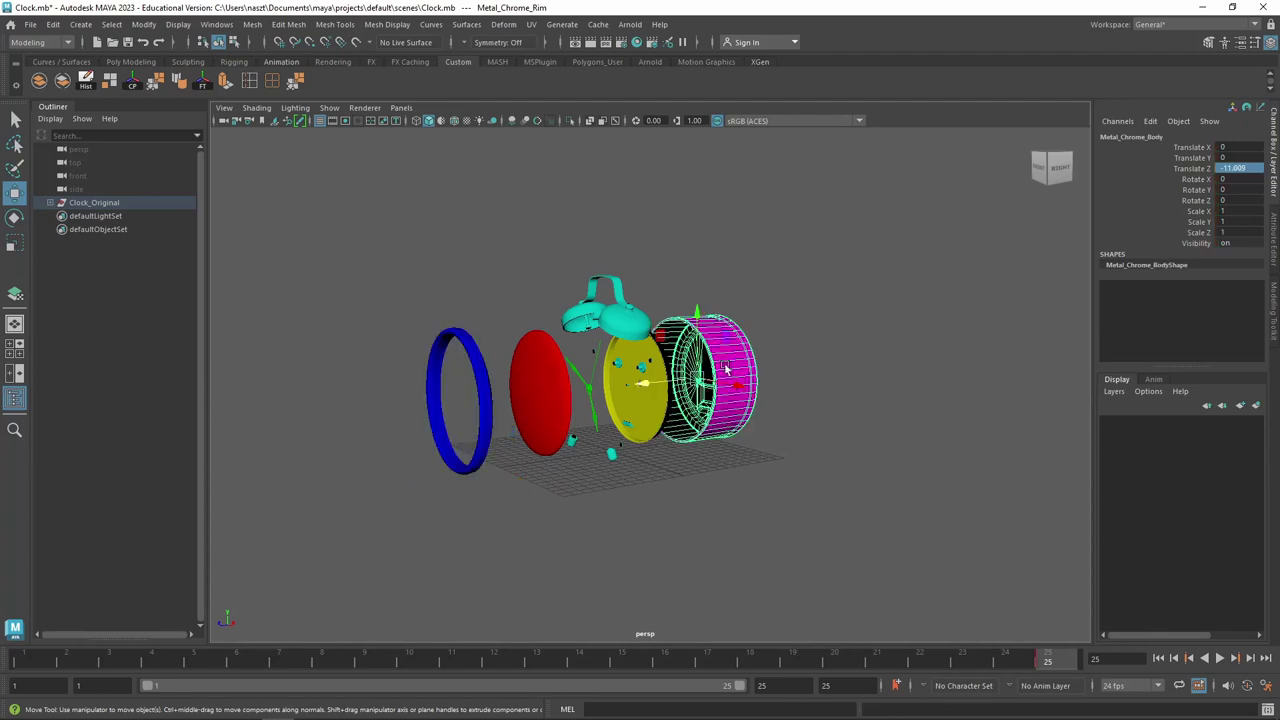
pyautogui.click(532, 405)
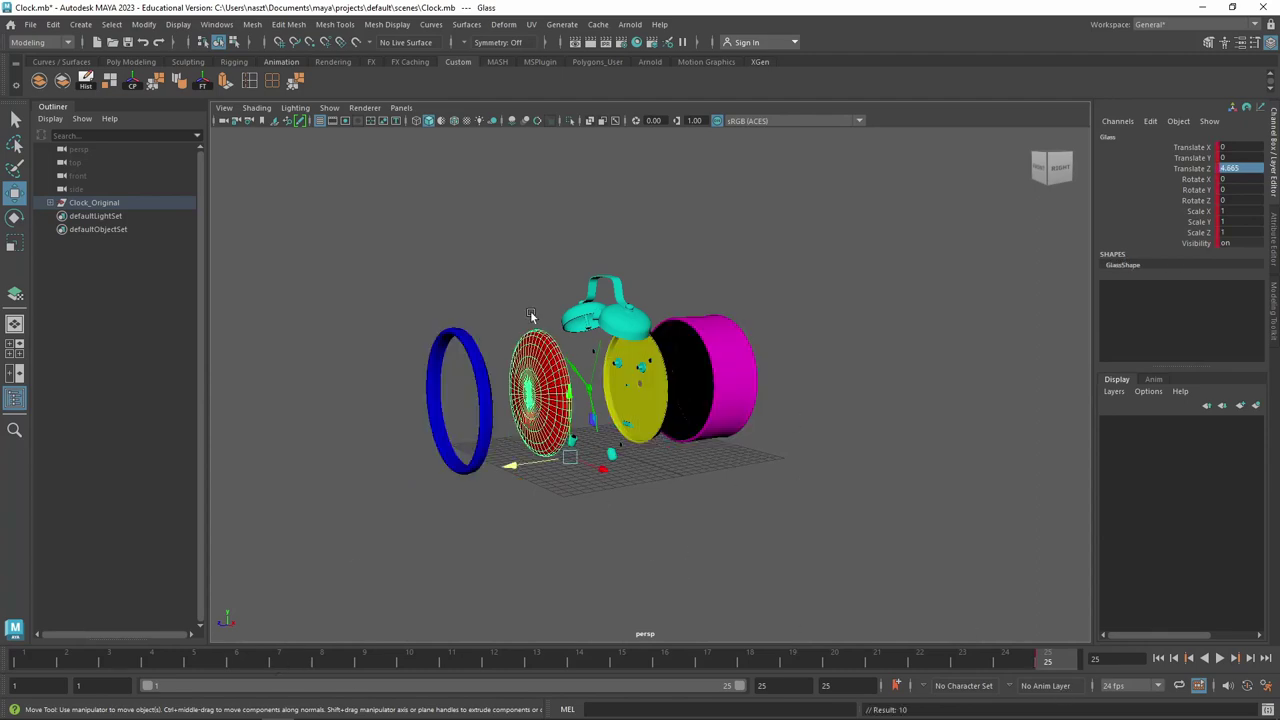
pyautogui.click(594, 370)
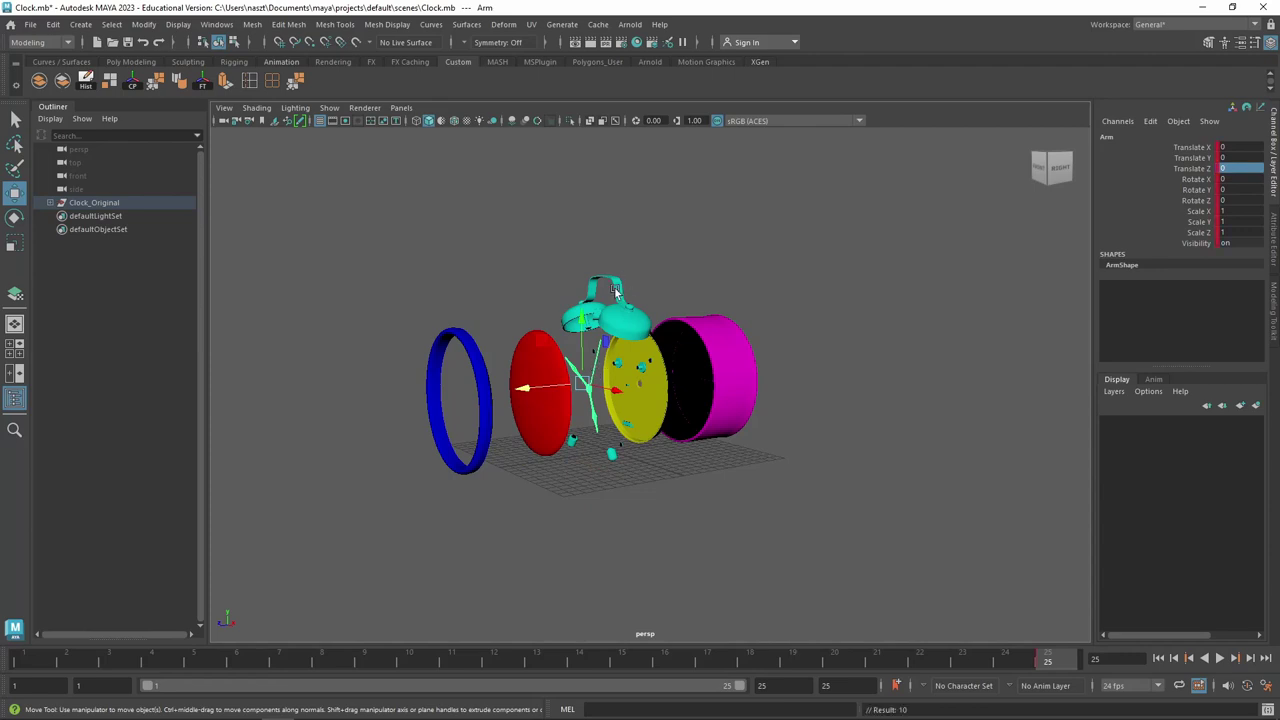
pyautogui.click(606, 316)
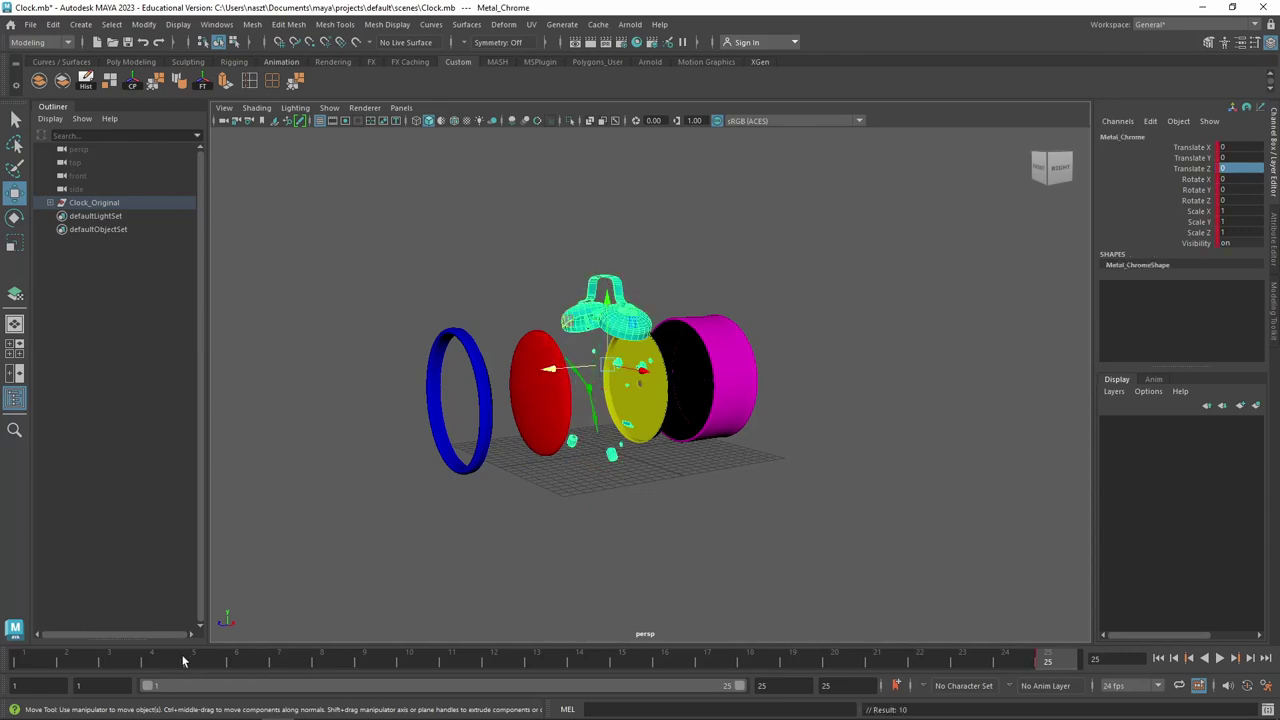
# Set the blue rim's Translate Z to 0
pyautogui.click(470, 406)
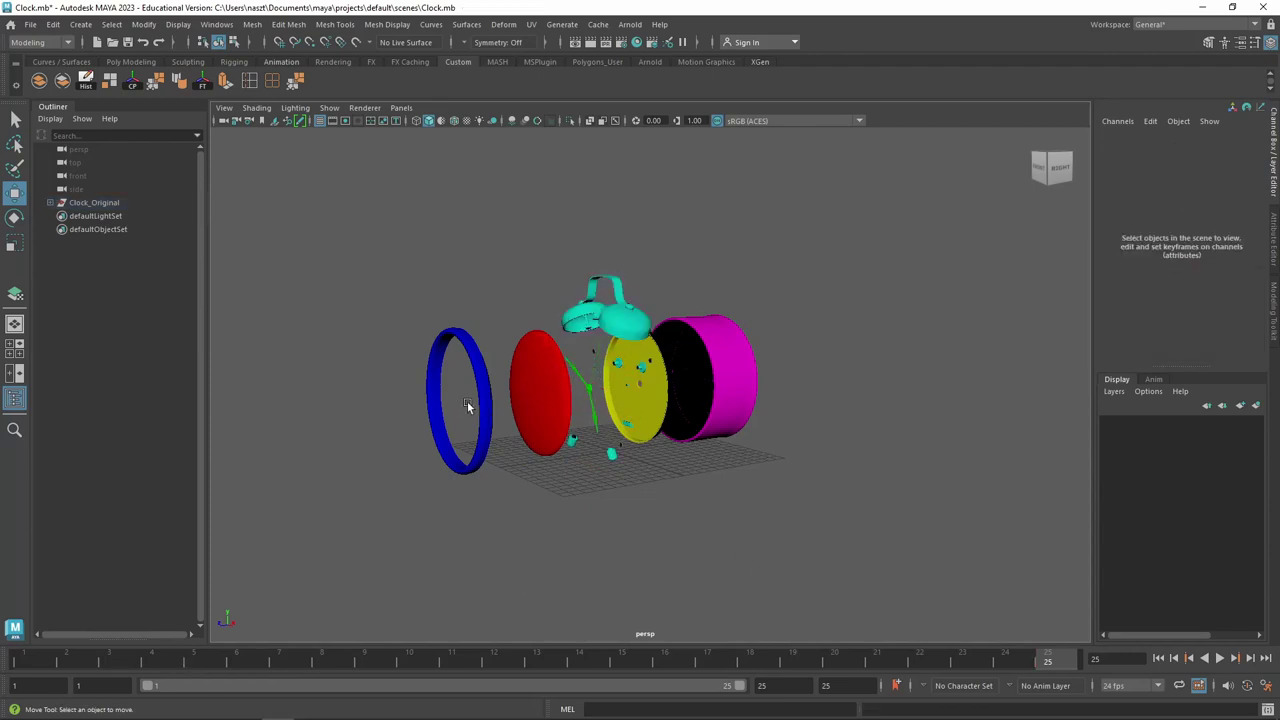
pyautogui.click(480, 408)
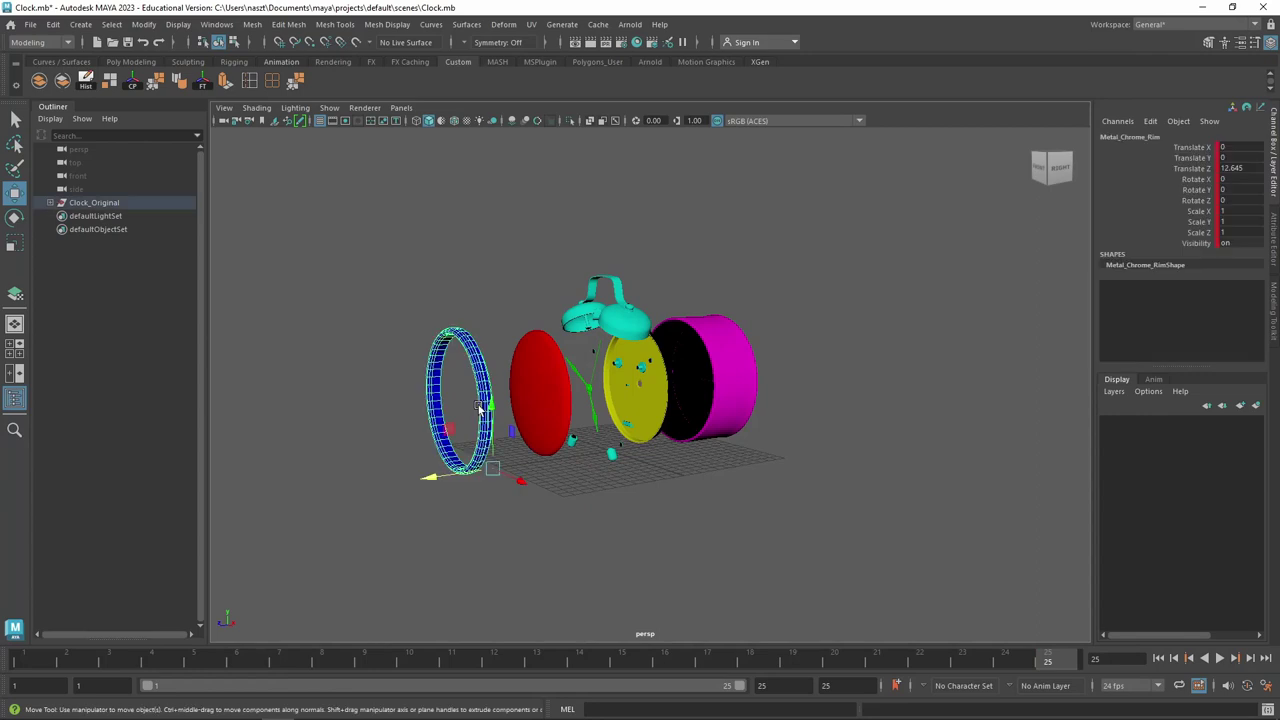
pyautogui.doubleClick(1246, 169)
pyautogui.write('0')
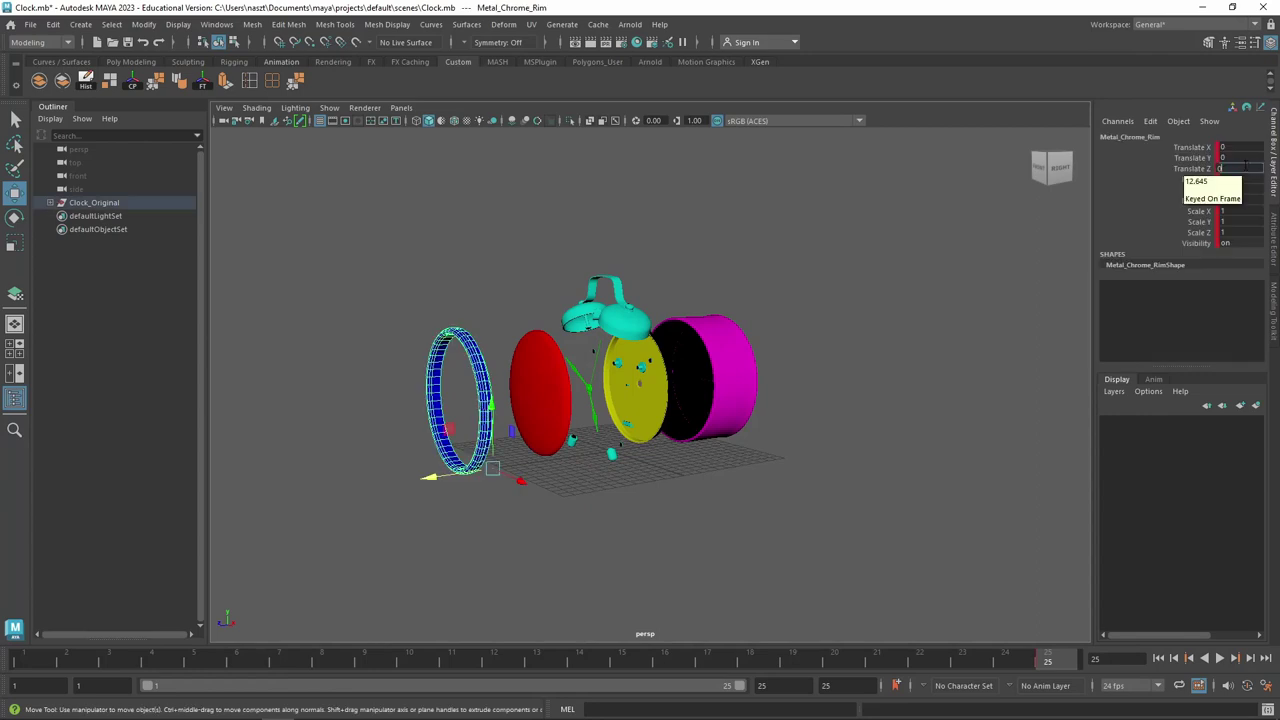
pyautogui.press('Return')
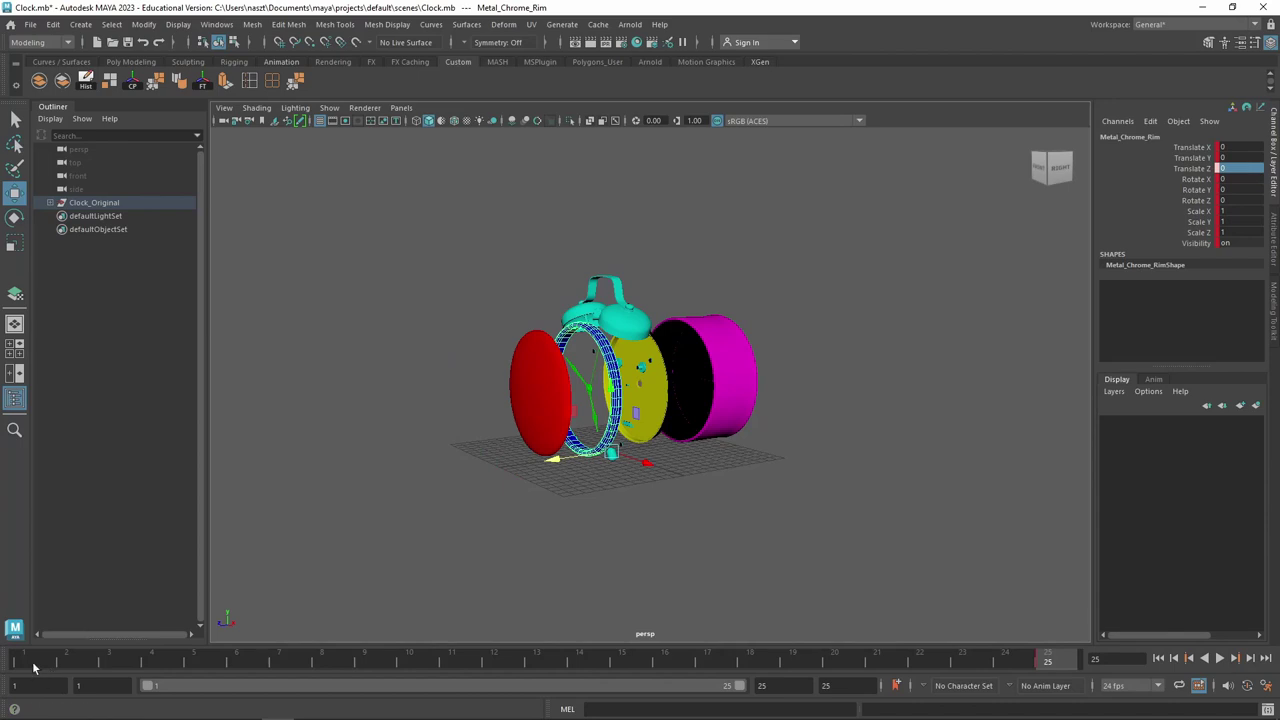
# At frame 1, set Translate Z to 0 for the Glass and the Face
pyautogui.click(38, 664)
pyautogui.click(568, 372)
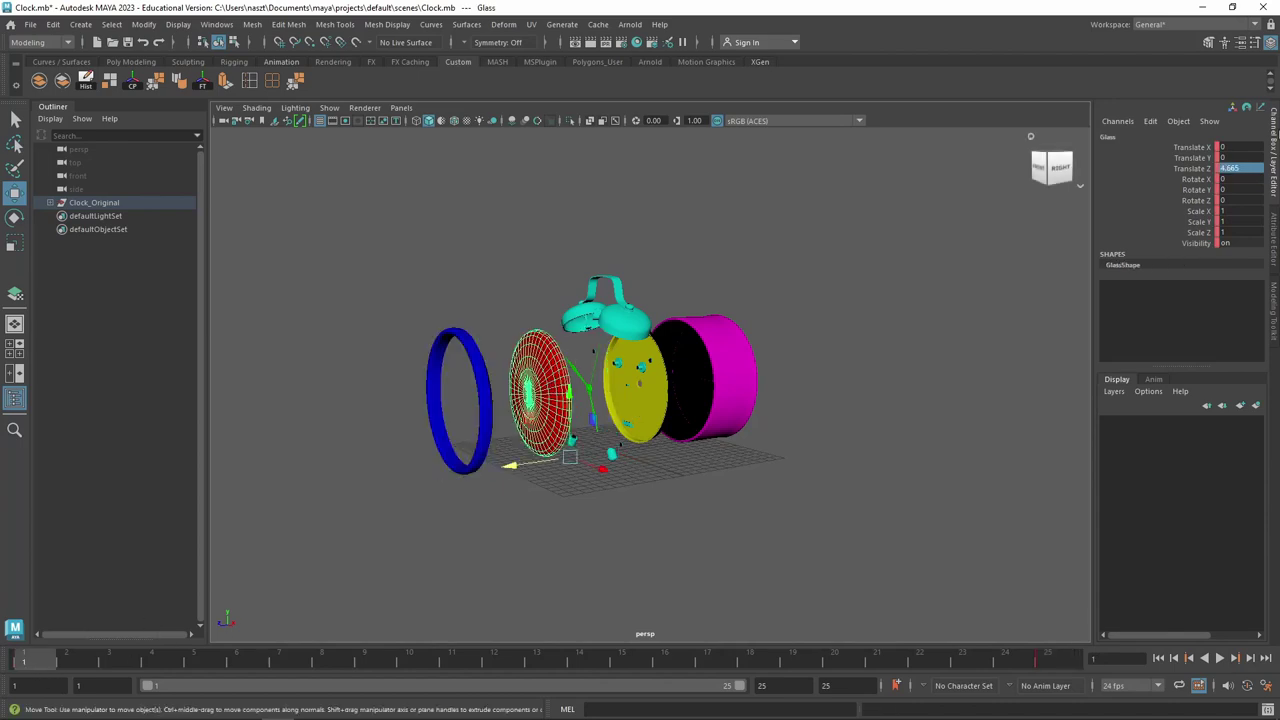
pyautogui.click(1253, 170)
pyautogui.write('0')
pyautogui.press('Return')
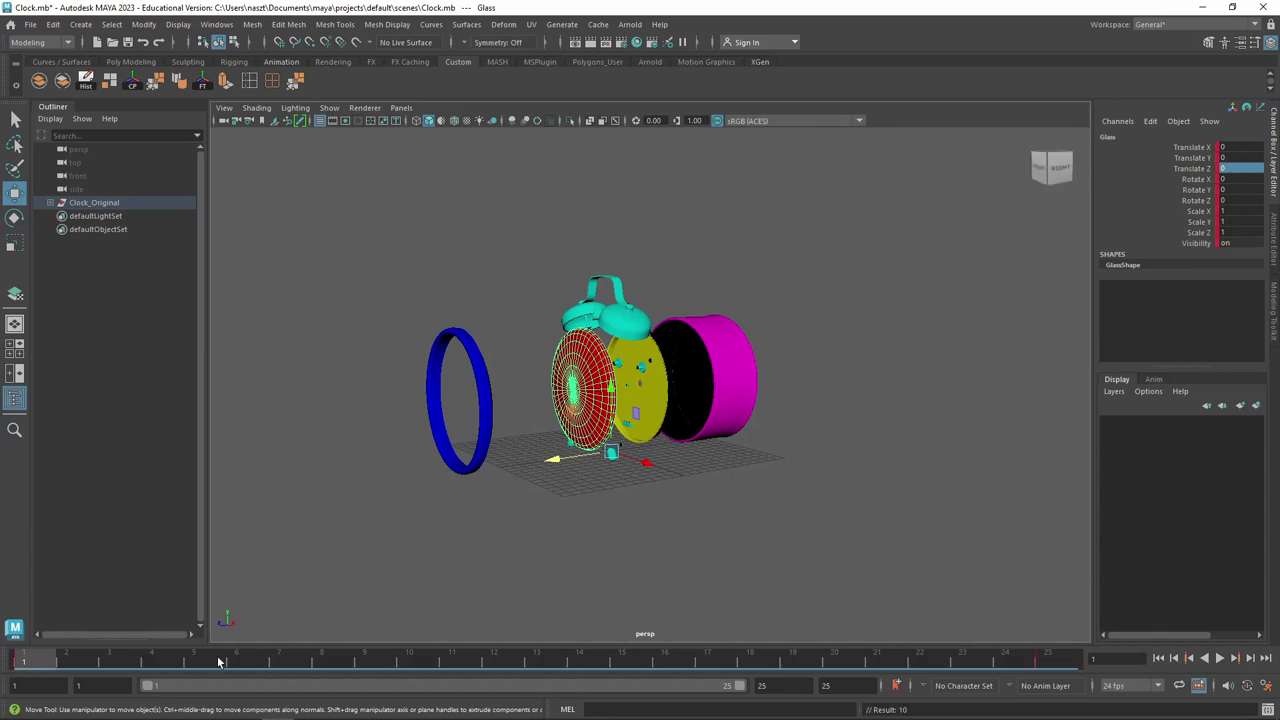
pyautogui.click(650, 385)
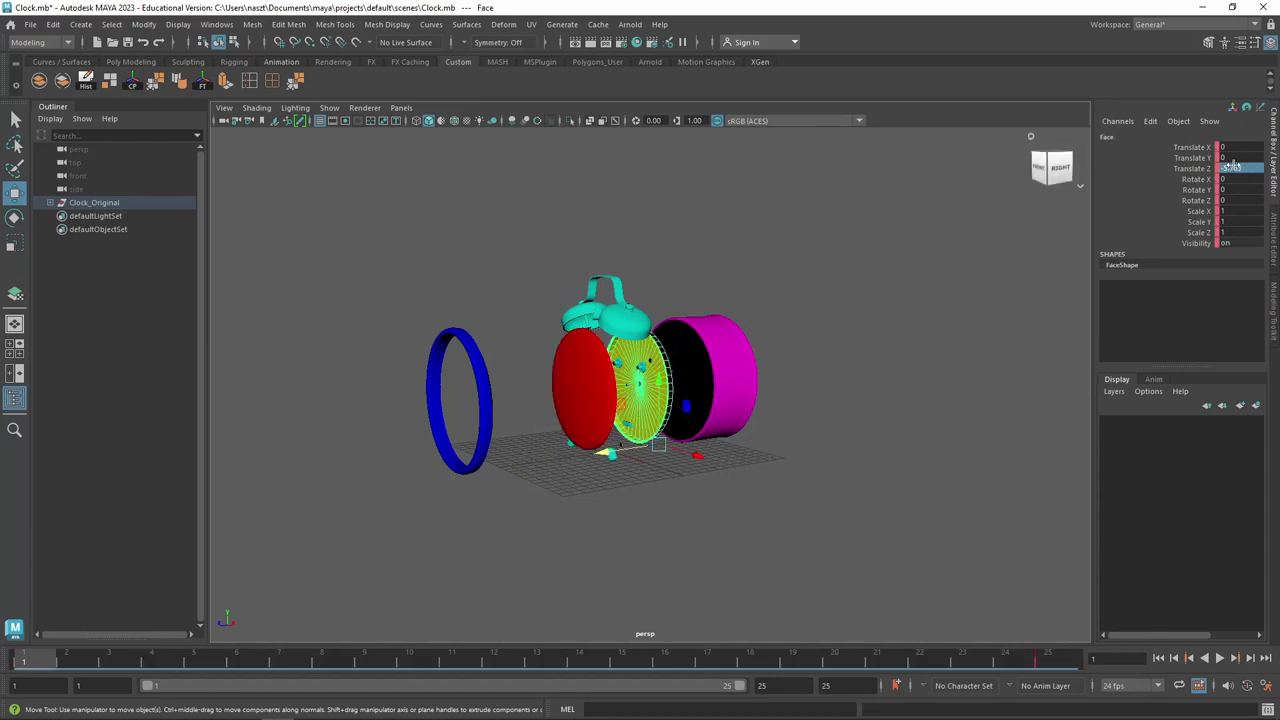
pyautogui.write('0')
pyautogui.press('Return')
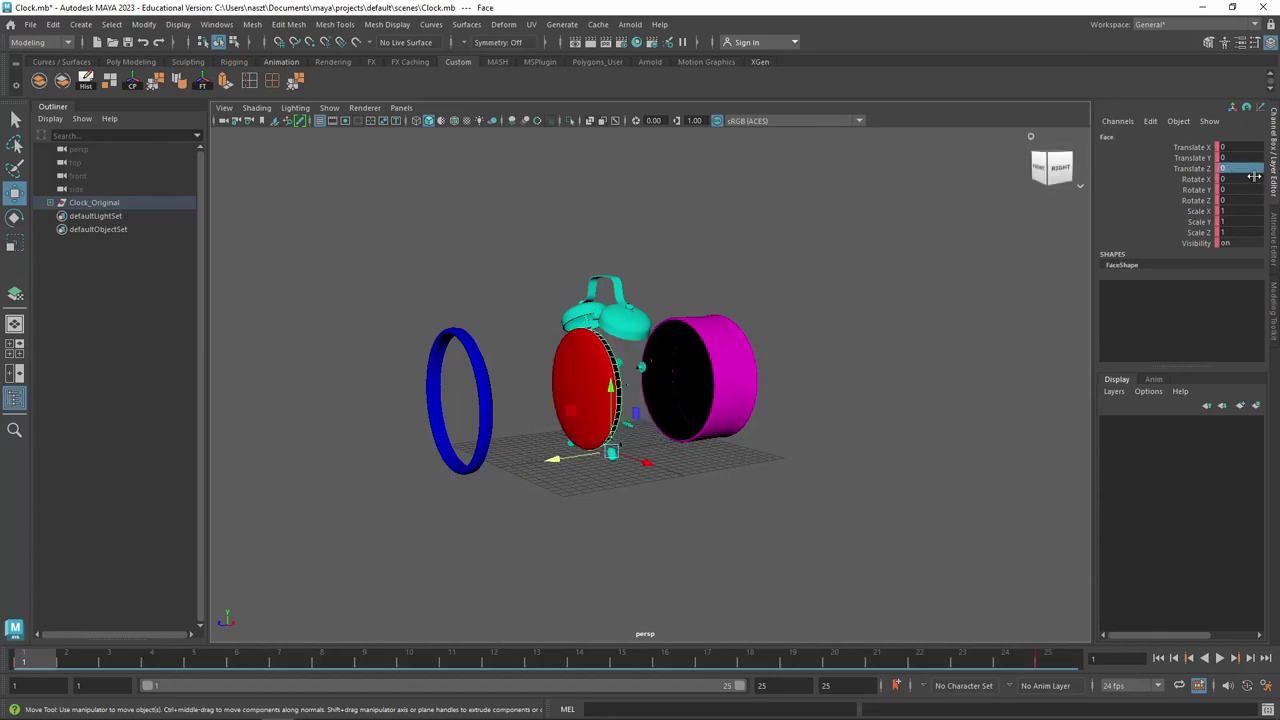
# Set Translate Z to 0 for Metal_Chrome_Body and Metal_Chrome_Rim, then select Metal_Chrome
pyautogui.click(724, 396)
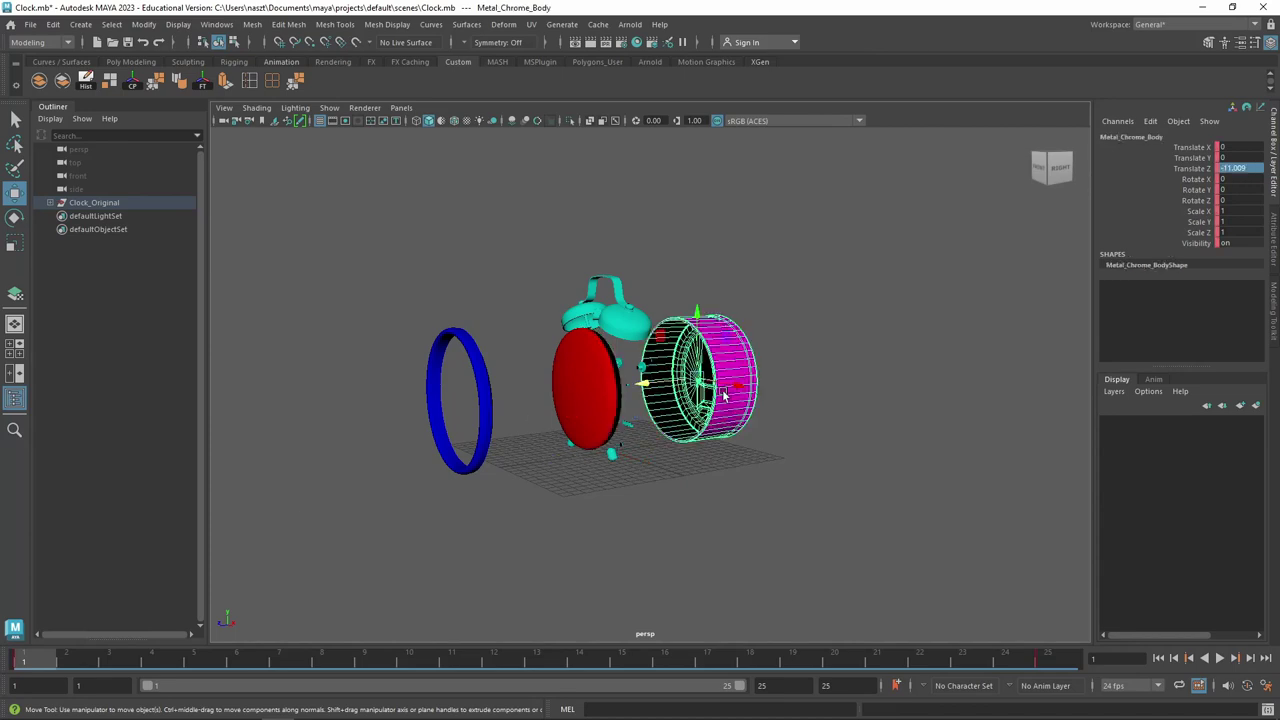
pyautogui.click(1240, 168)
pyautogui.write('0')
pyautogui.press('Return')
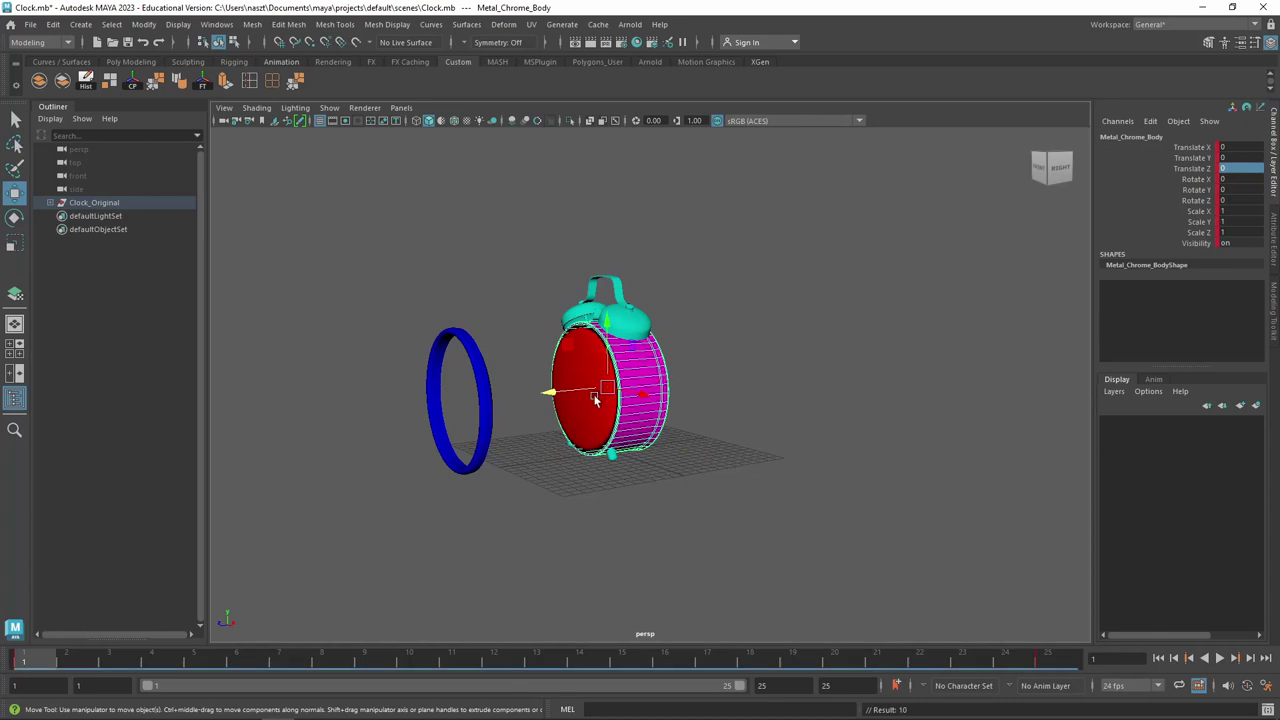
pyautogui.click(491, 405)
pyautogui.click(1242, 168)
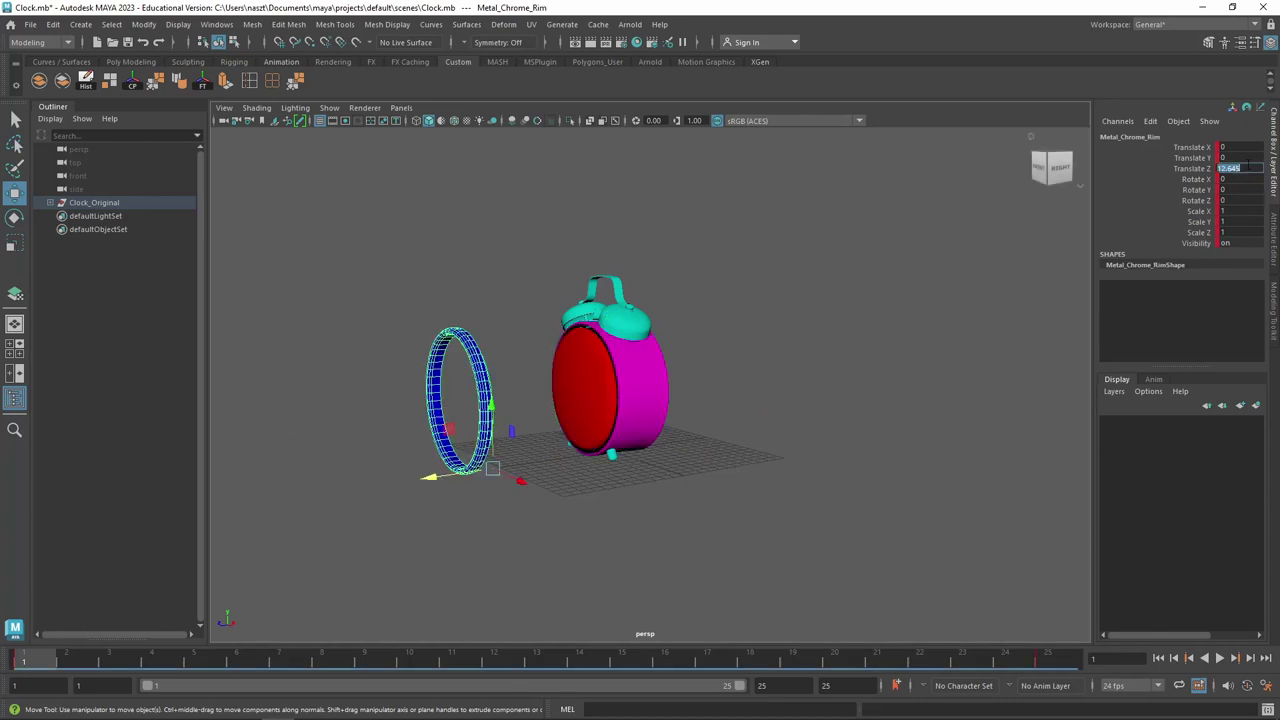
pyautogui.write('0')
pyautogui.press('Return')
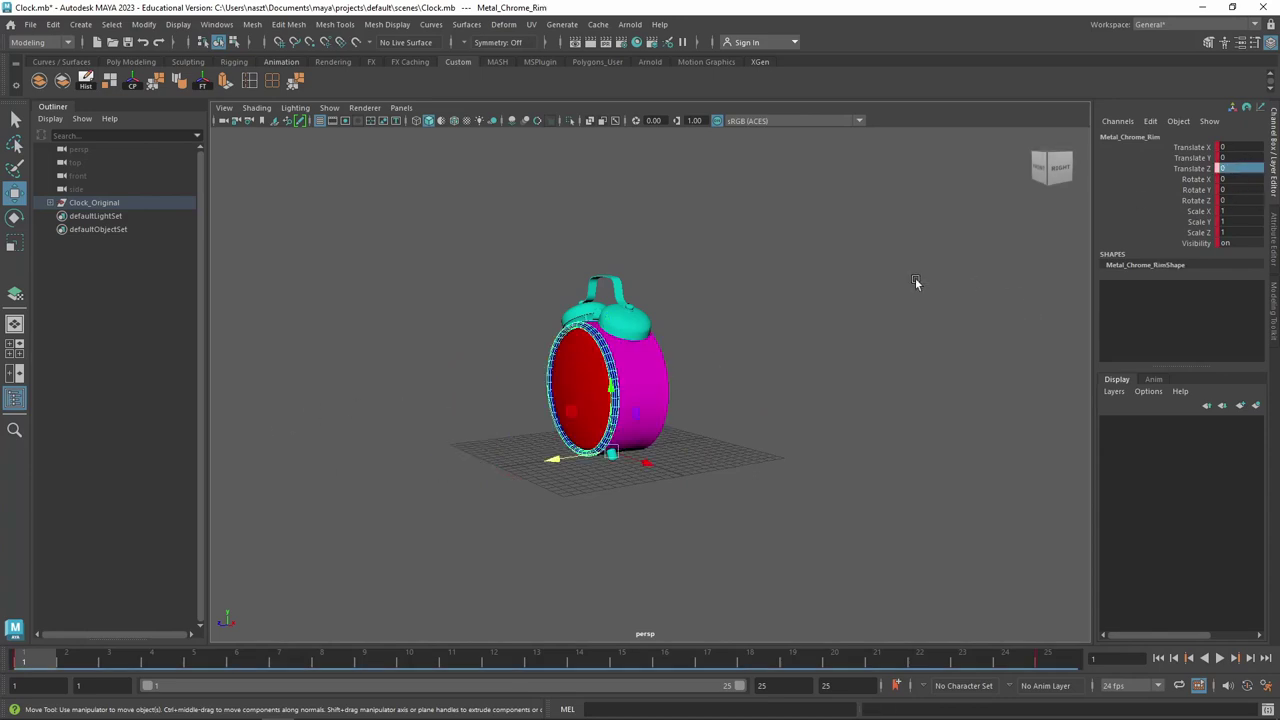
pyautogui.click(643, 318)
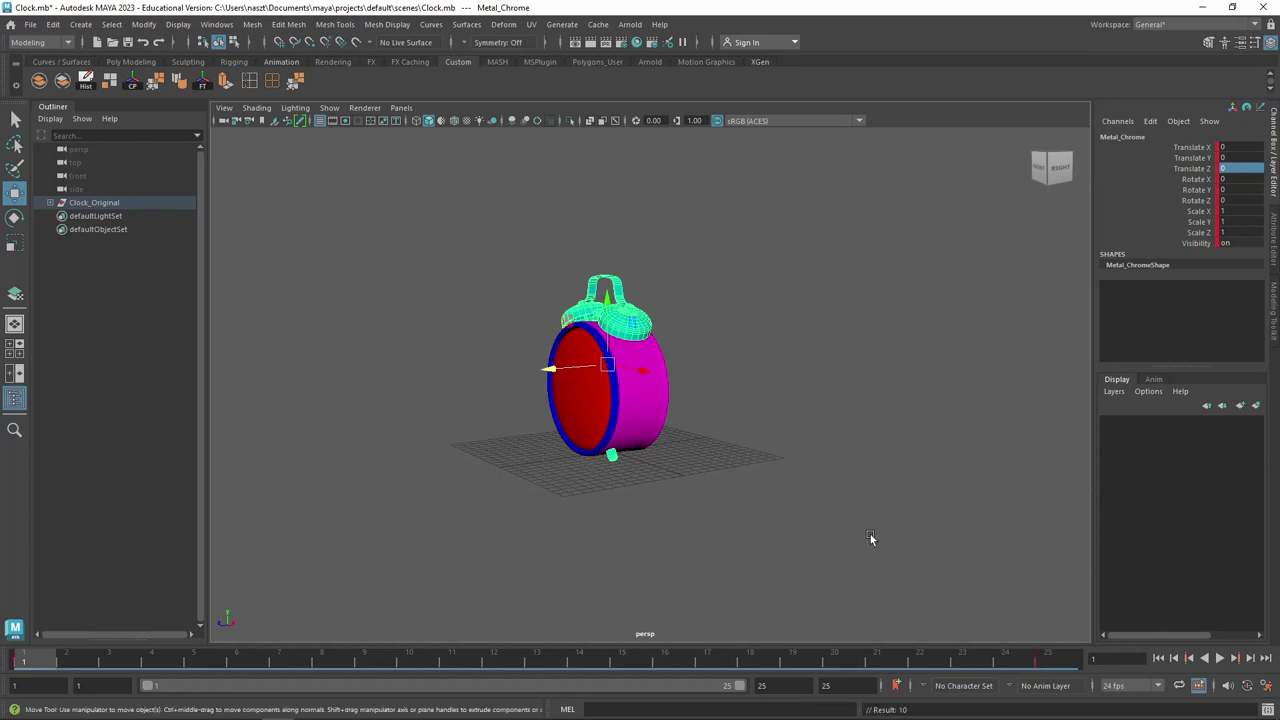
# Play back the explosion, expand Clock_Original and go to frame 25
pyautogui.hotkey('alt', 'v')
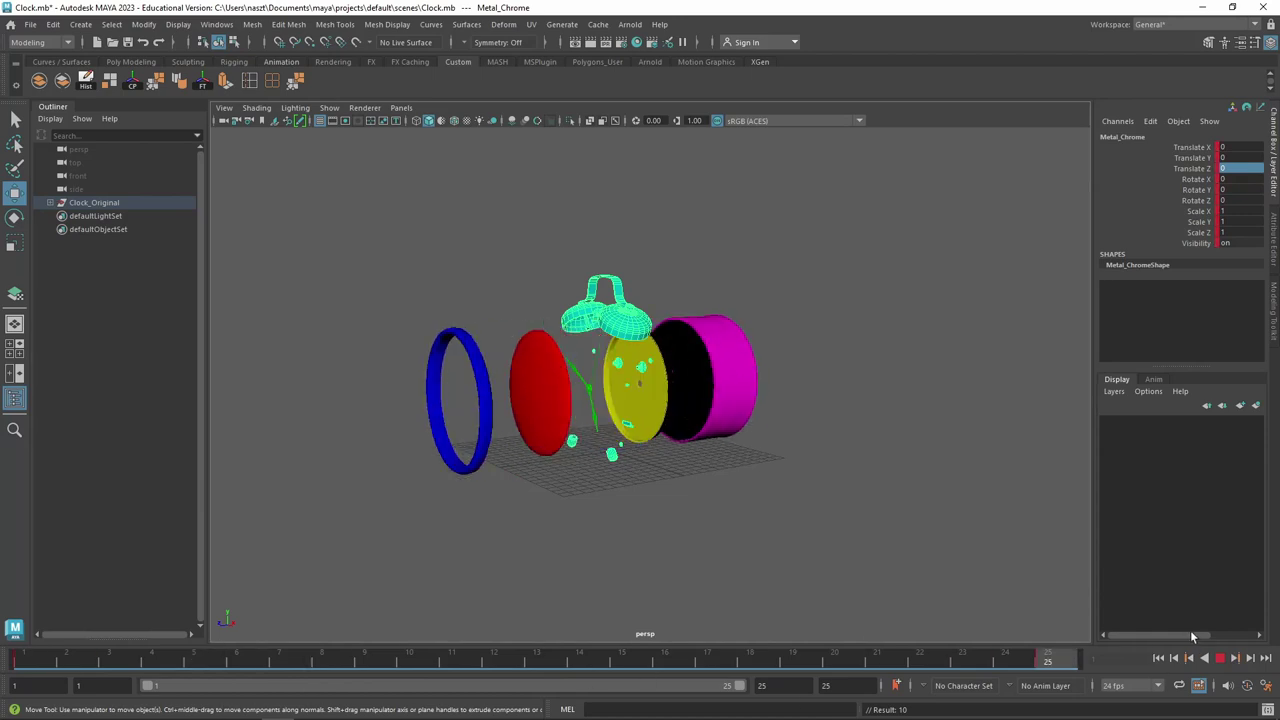
pyautogui.hotkey('alt', 'v')
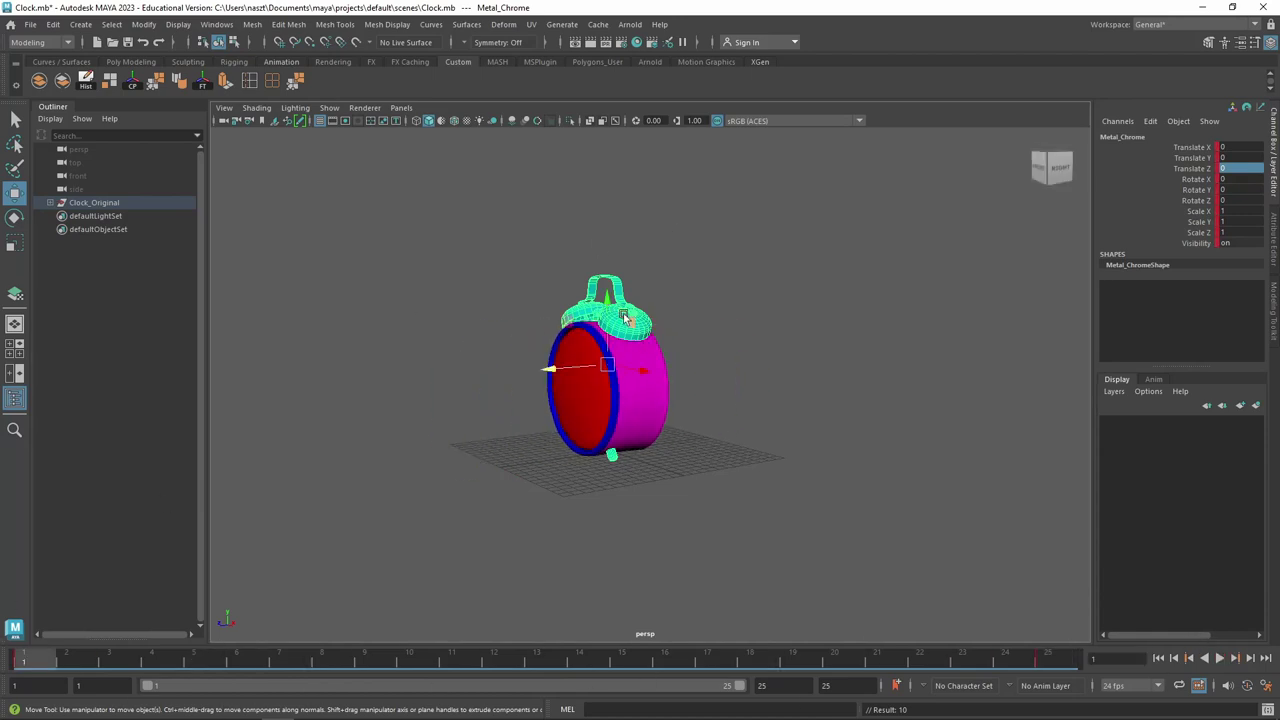
pyautogui.click(50, 202)
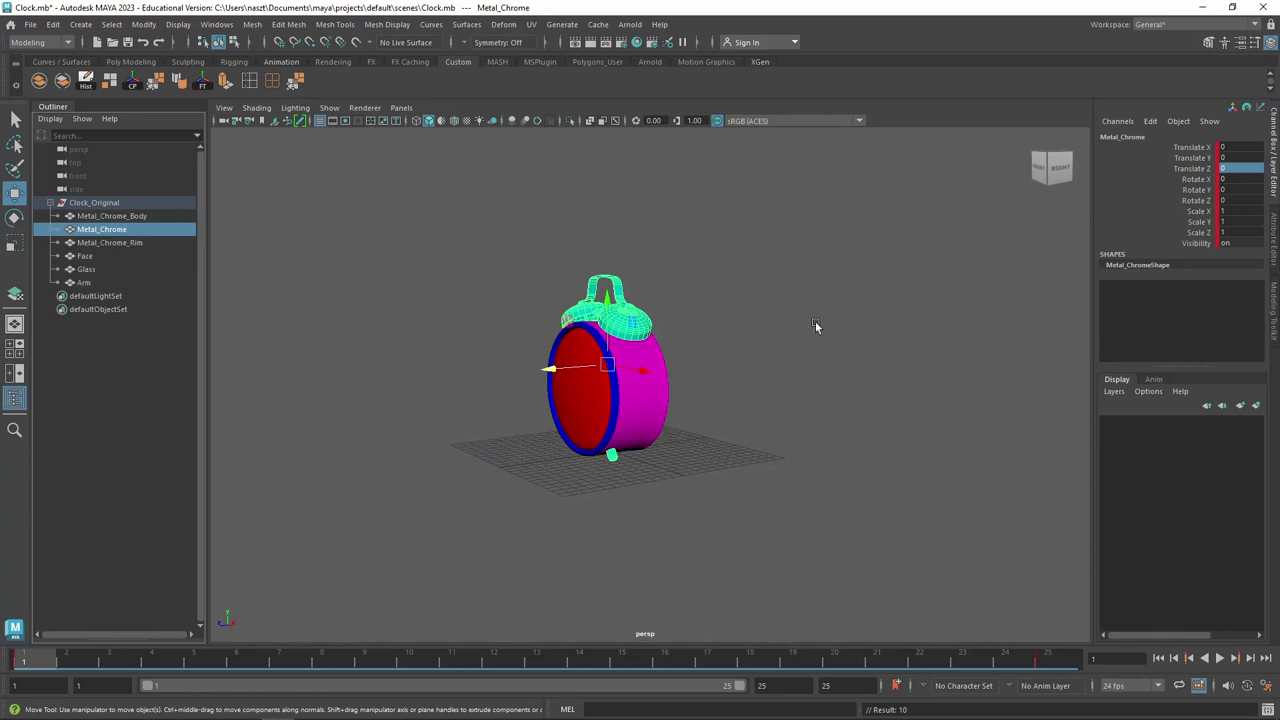
pyautogui.click(1082, 660)
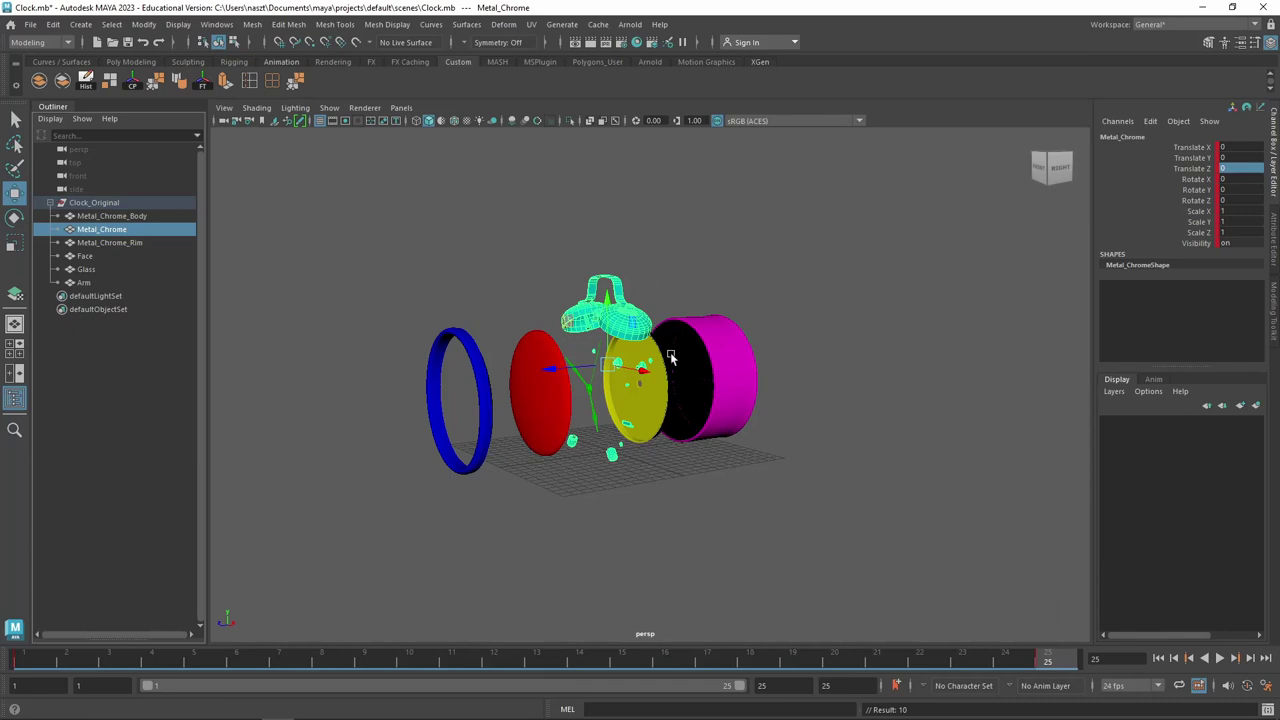
pyautogui.scroll(5, 660, 345)
pyautogui.scroll(-3, 639, 328)
pyautogui.moveTo(639, 328)
pyautogui.keyDown('alt'); pyautogui.mouseDown()
pyautogui.moveTo(725, 296)
pyautogui.moveTo(587, 408)
pyautogui.moveTo(530, 330)
pyautogui.mouseUp(); pyautogui.keyUp('alt')
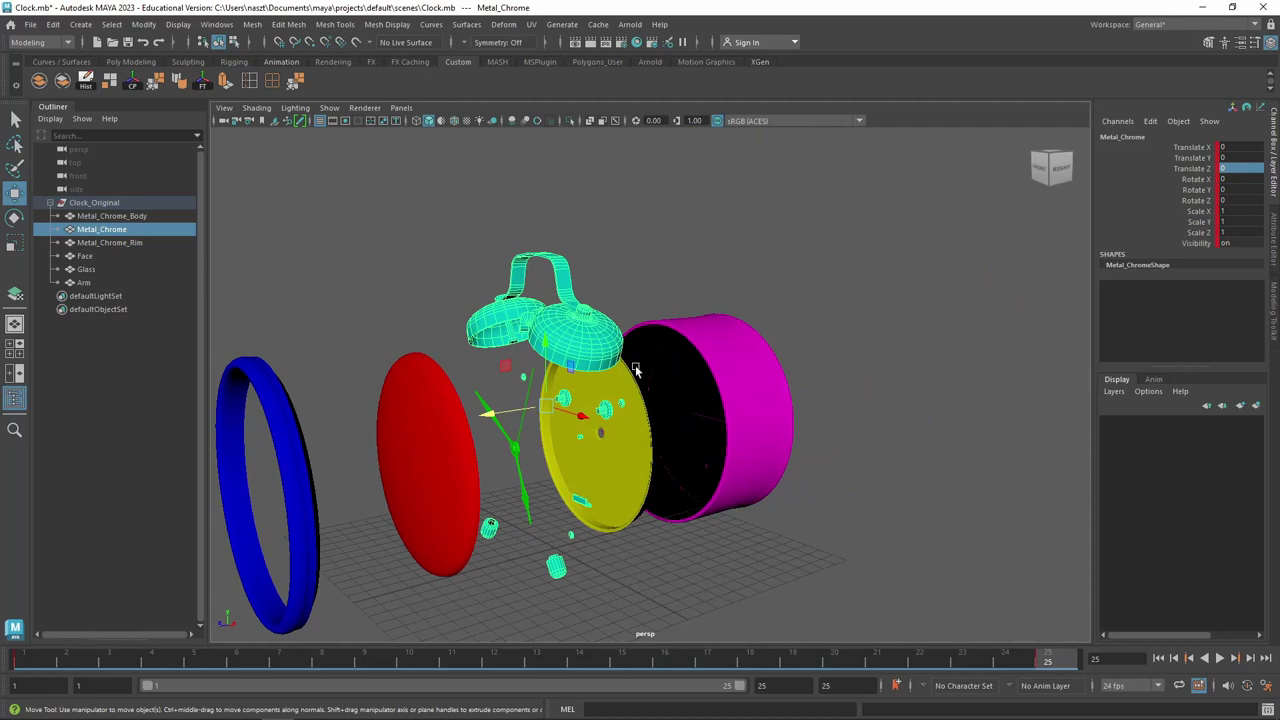
# At frame 25, push the Metal_Chrome bells further out along Z, key them, and return to frame 1
pyautogui.click(252, 24)
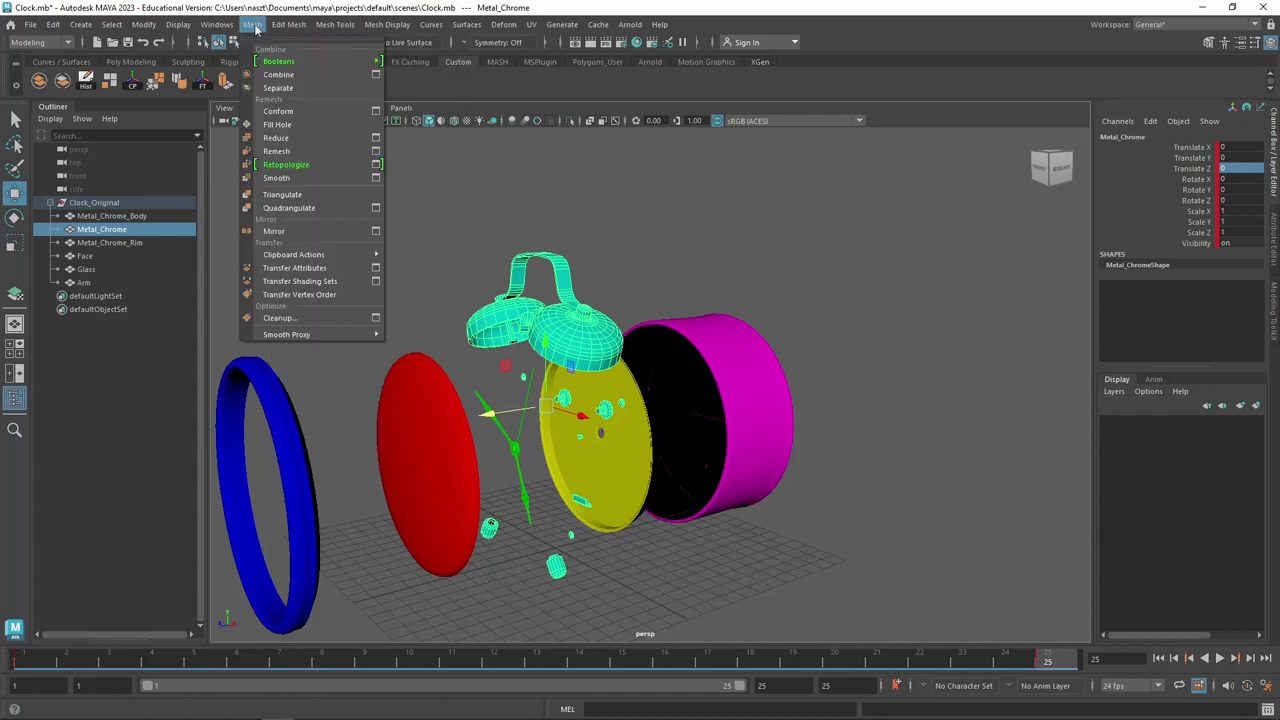
pyautogui.moveTo(574, 231)
pyautogui.keyDown('alt'); pyautogui.mouseDown()
pyautogui.moveTo(539, 247)
pyautogui.moveTo(587, 240)
pyautogui.mouseUp(); pyautogui.keyUp('alt')
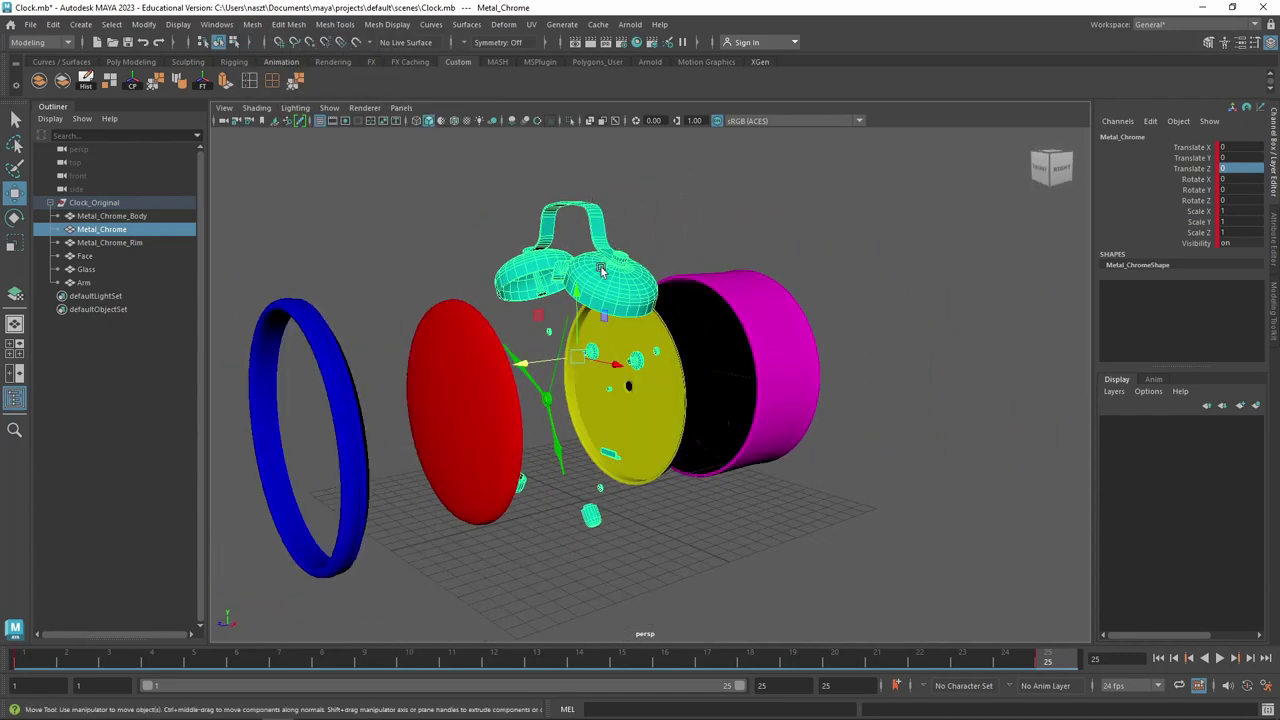
pyautogui.click(33, 666)
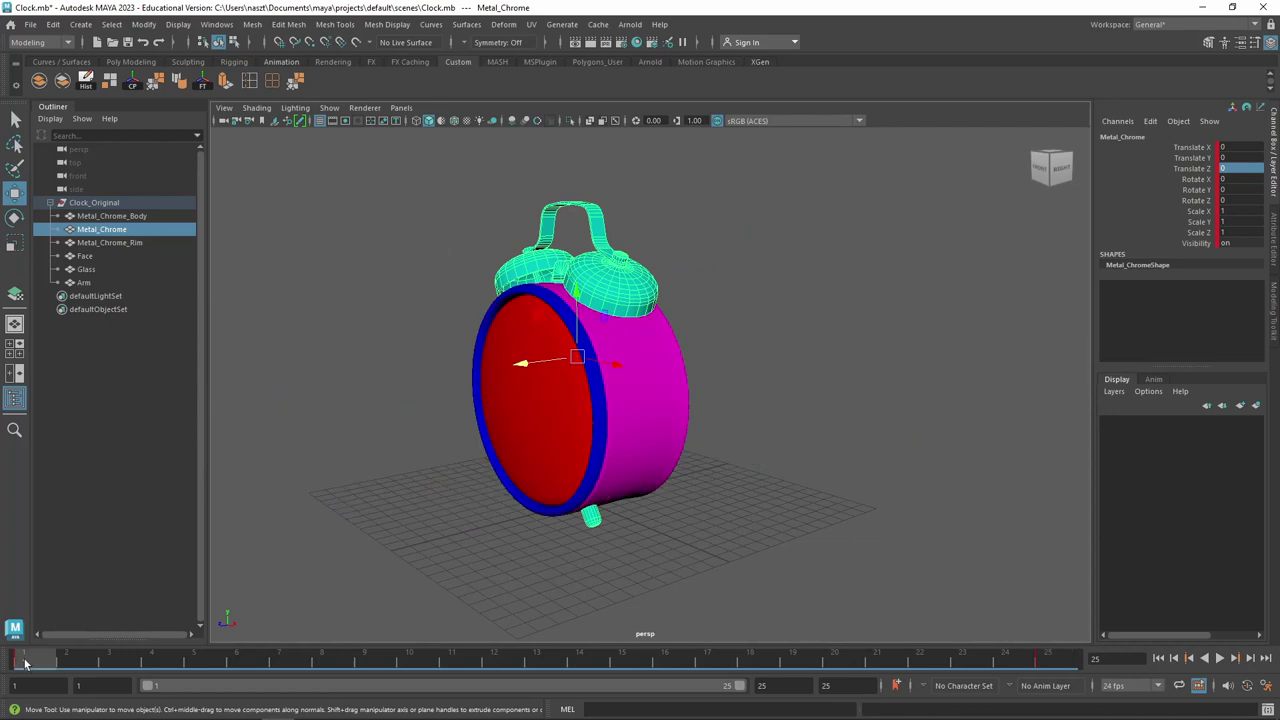
pyautogui.moveTo(25, 663); pyautogui.dragTo(1047, 662)
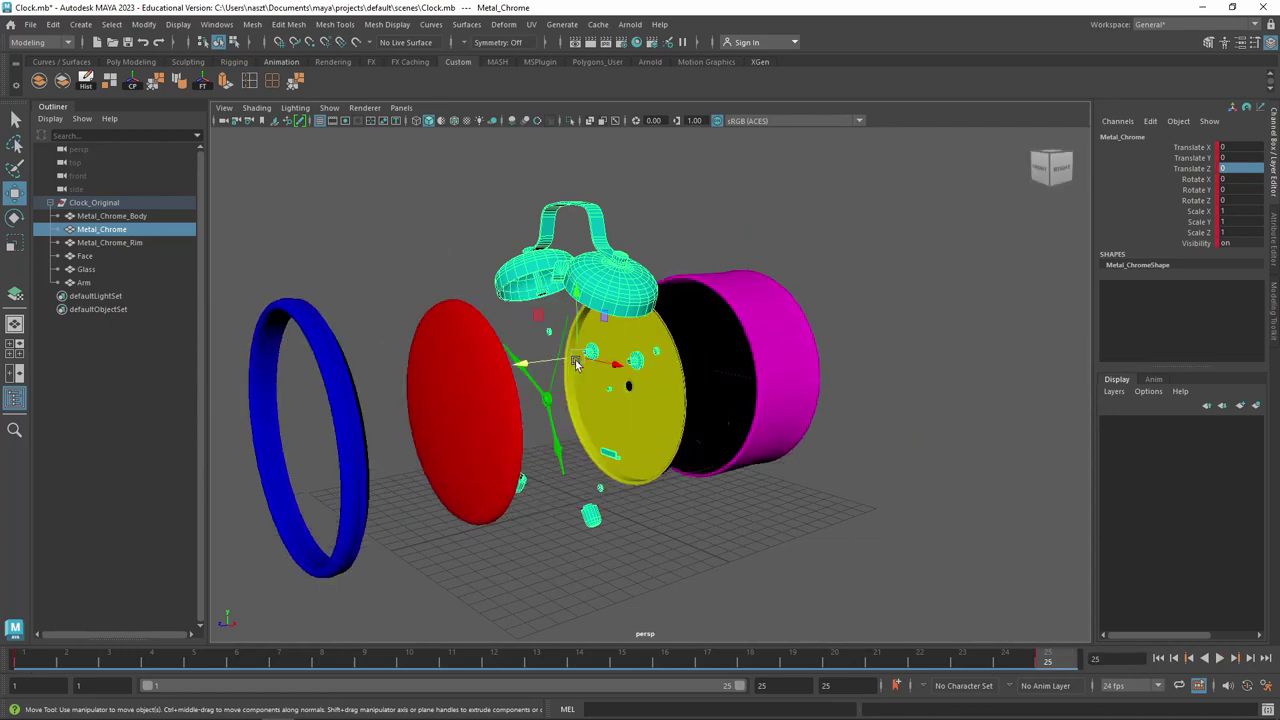
pyautogui.scroll(-3, 533, 371)
pyautogui.moveTo(533, 371); pyautogui.dragTo(800, 398)
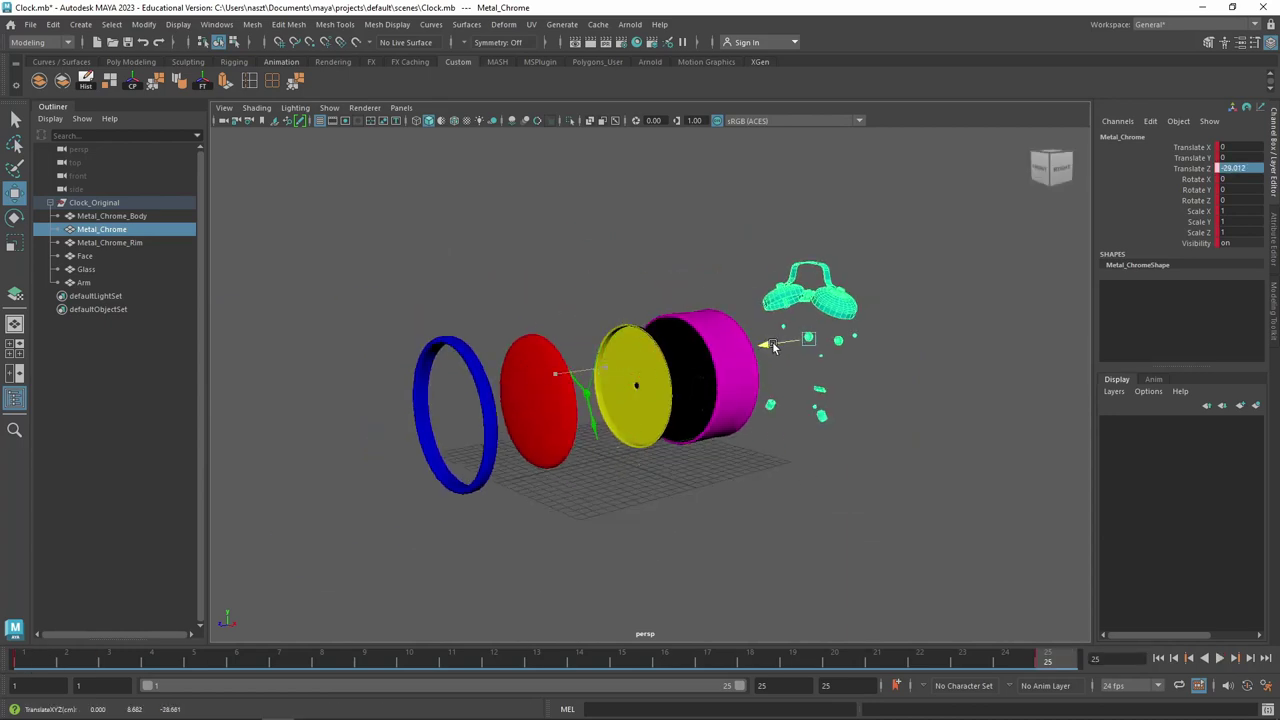
pyautogui.press('s')
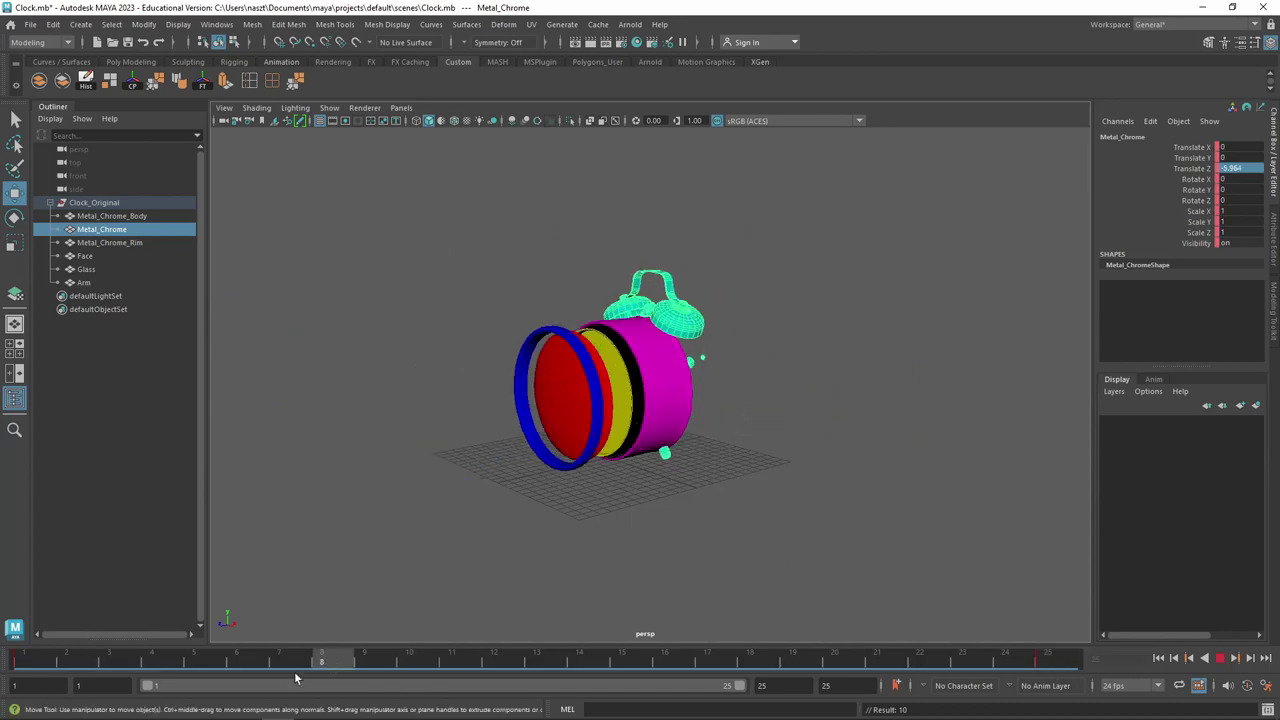
pyautogui.hotkey('alt', 'v')
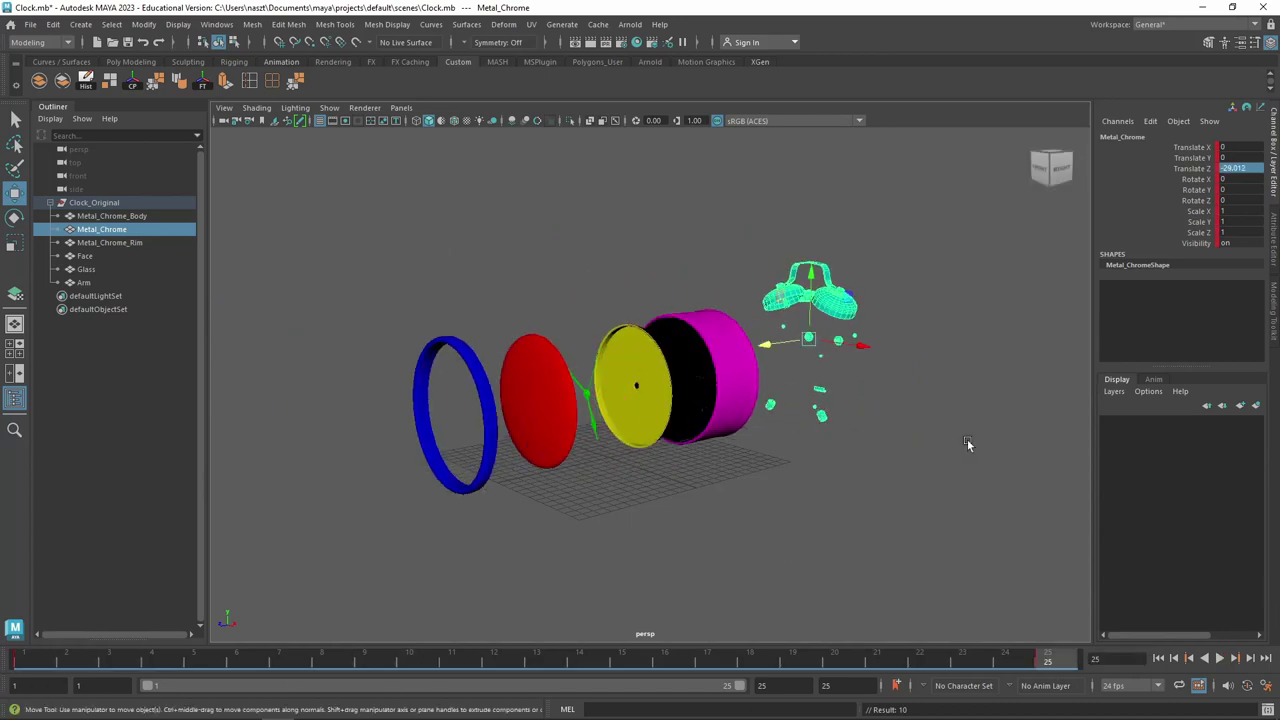
pyautogui.moveTo(969, 443)
pyautogui.keyDown('alt'); pyautogui.mouseDown()
pyautogui.moveTo(871, 357)
pyautogui.moveTo(766, 363)
pyautogui.moveTo(814, 366)
pyautogui.moveTo(915, 318)
pyautogui.moveTo(882, 312)
pyautogui.moveTo(898, 323)
pyautogui.mouseUp(); pyautogui.keyUp('alt')
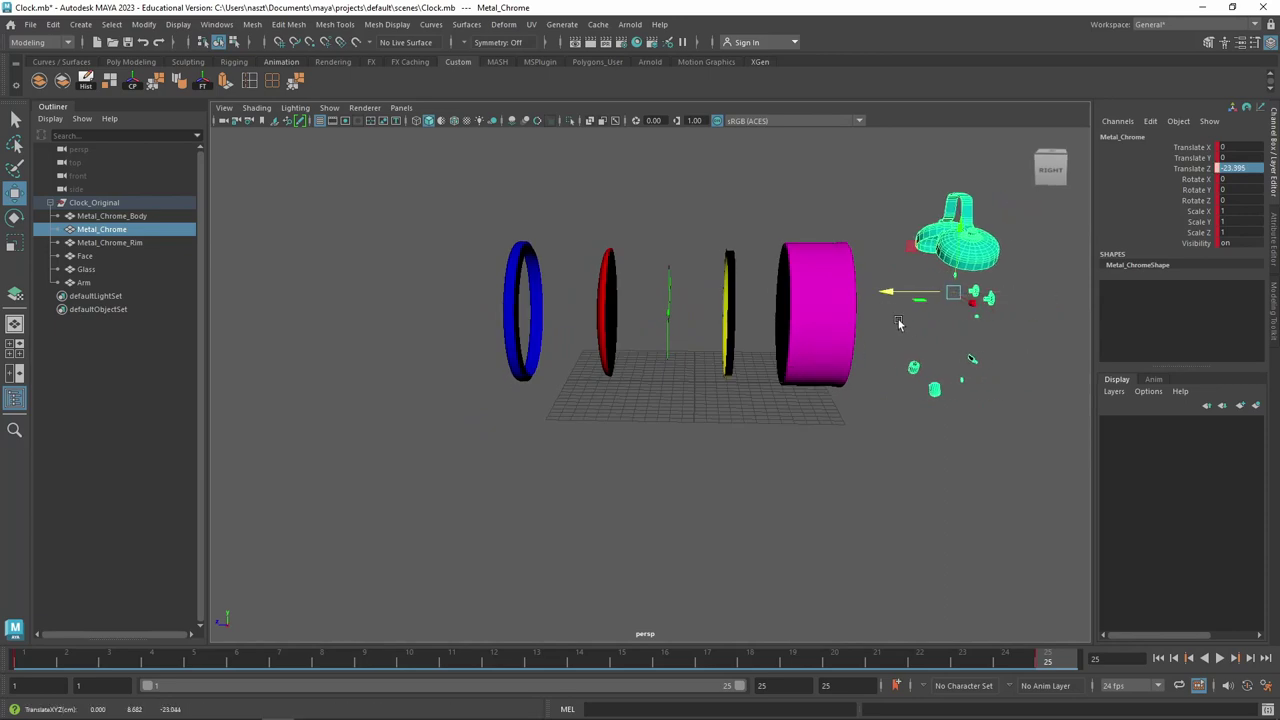
pyautogui.press('s')
pyautogui.click(24, 660)
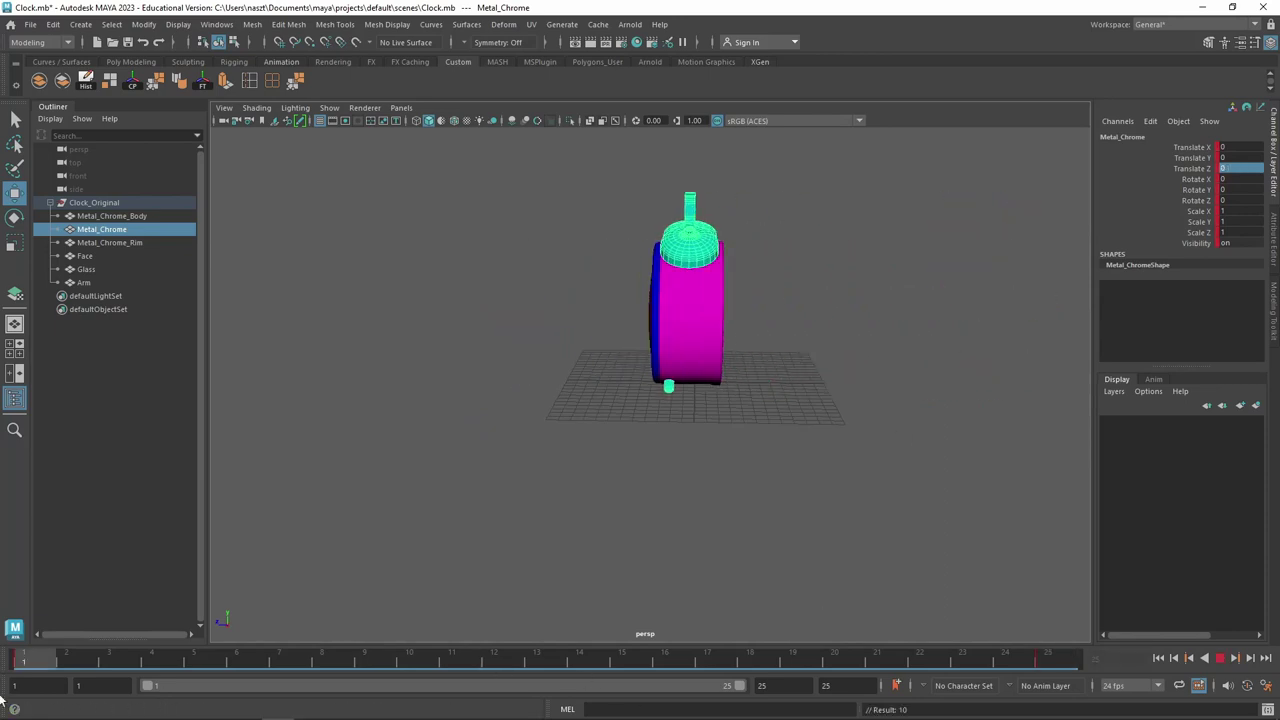
# Select the whole Clock_Original group and duplicate it with Ctrl+D
pyautogui.keyDown('alt'); pyautogui.moveTo(461, 391); pyautogui.dragTo(600, 400); pyautogui.keyUp('alt')
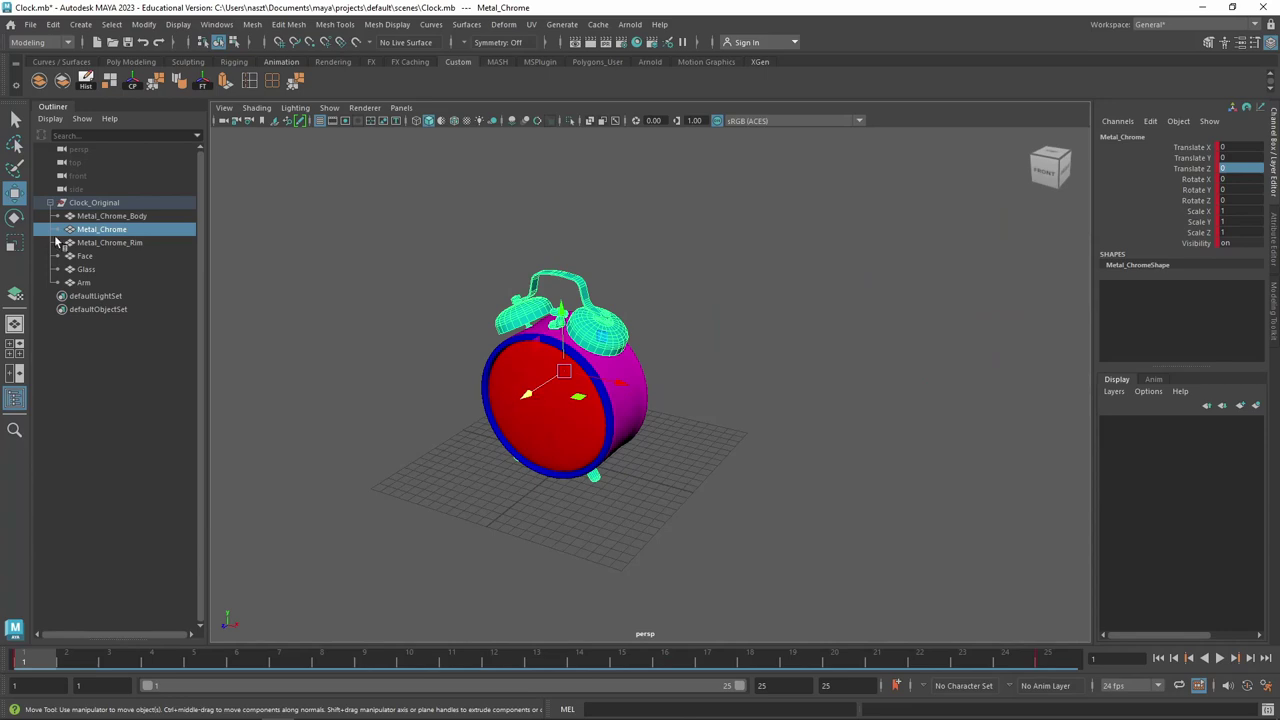
pyautogui.click(50, 202)
pyautogui.scroll(2, 655, 357)
pyautogui.scroll(2, 637, 360)
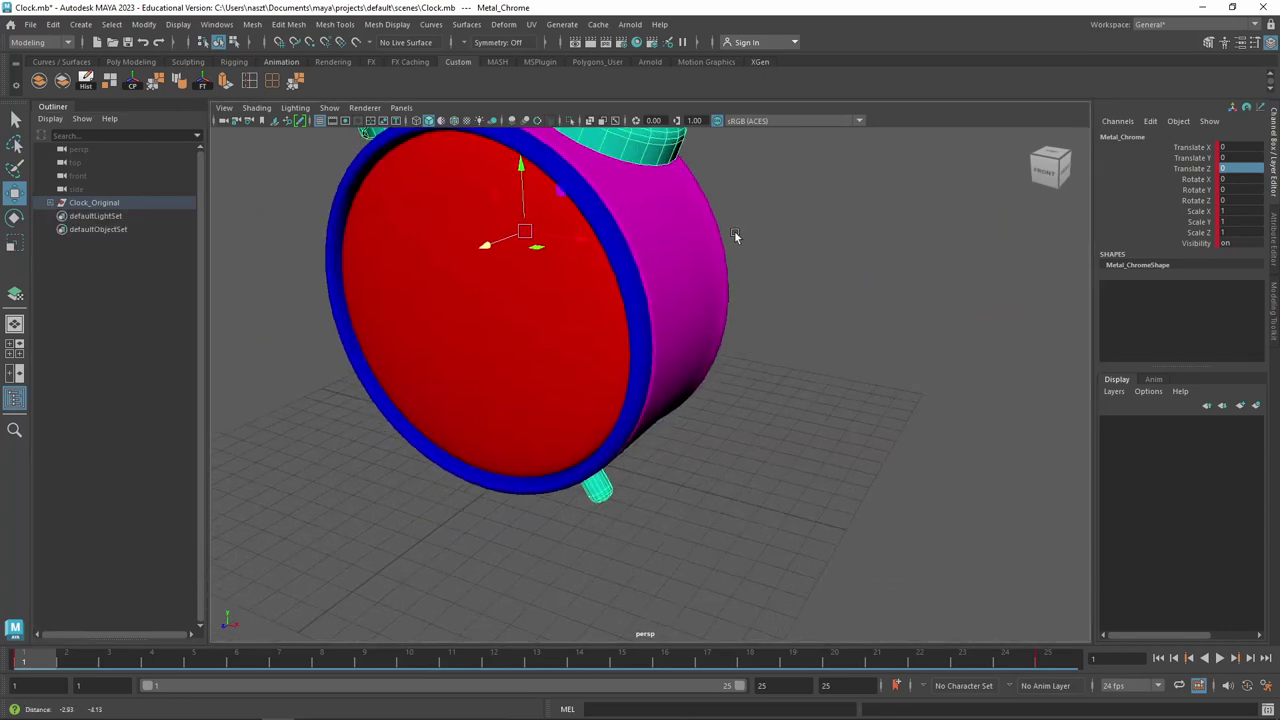
pyautogui.scroll(2, 700, 265)
pyautogui.scroll(2, 660, 290)
pyautogui.click(657, 287)
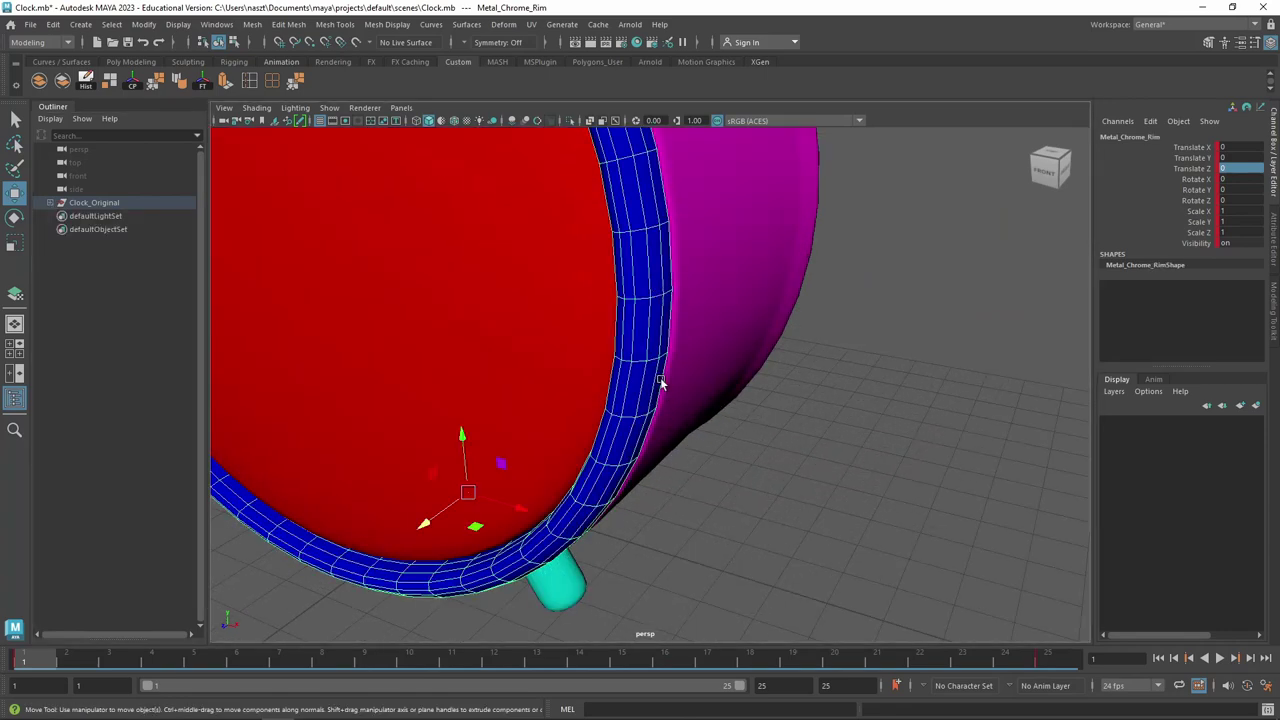
pyautogui.scroll(-2, 678, 325)
pyautogui.click(692, 249)
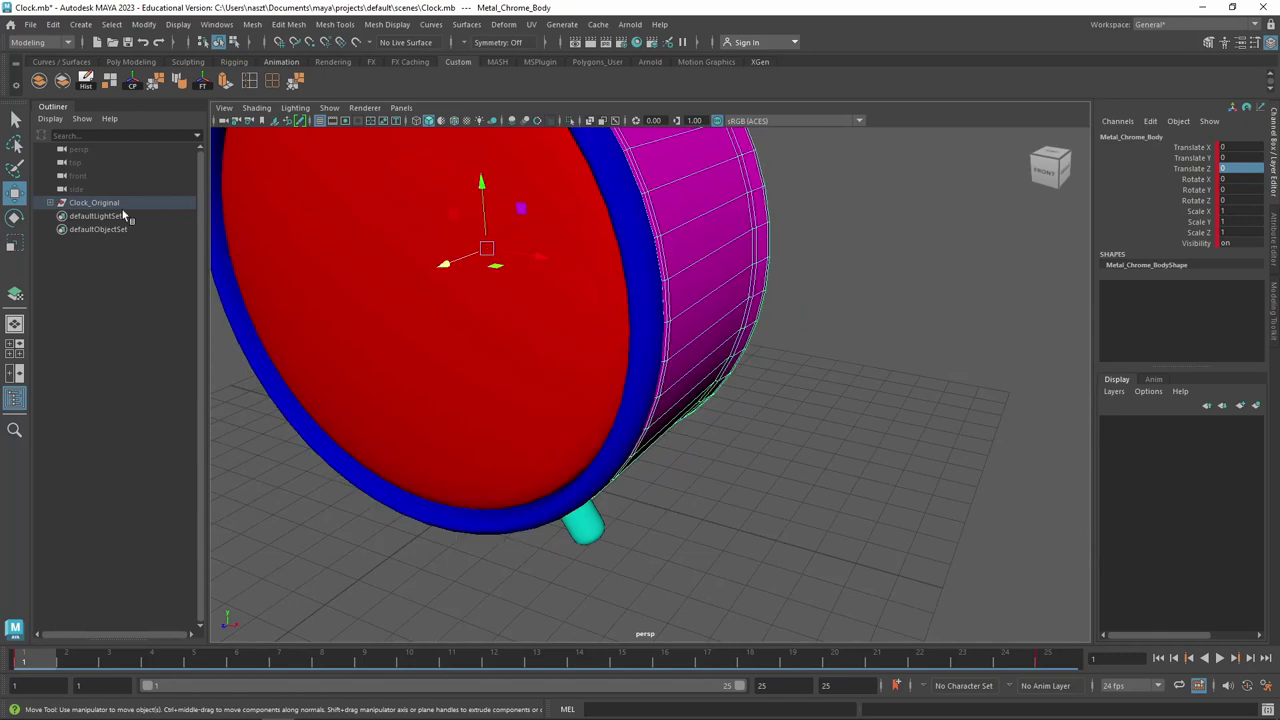
pyautogui.click(89, 204)
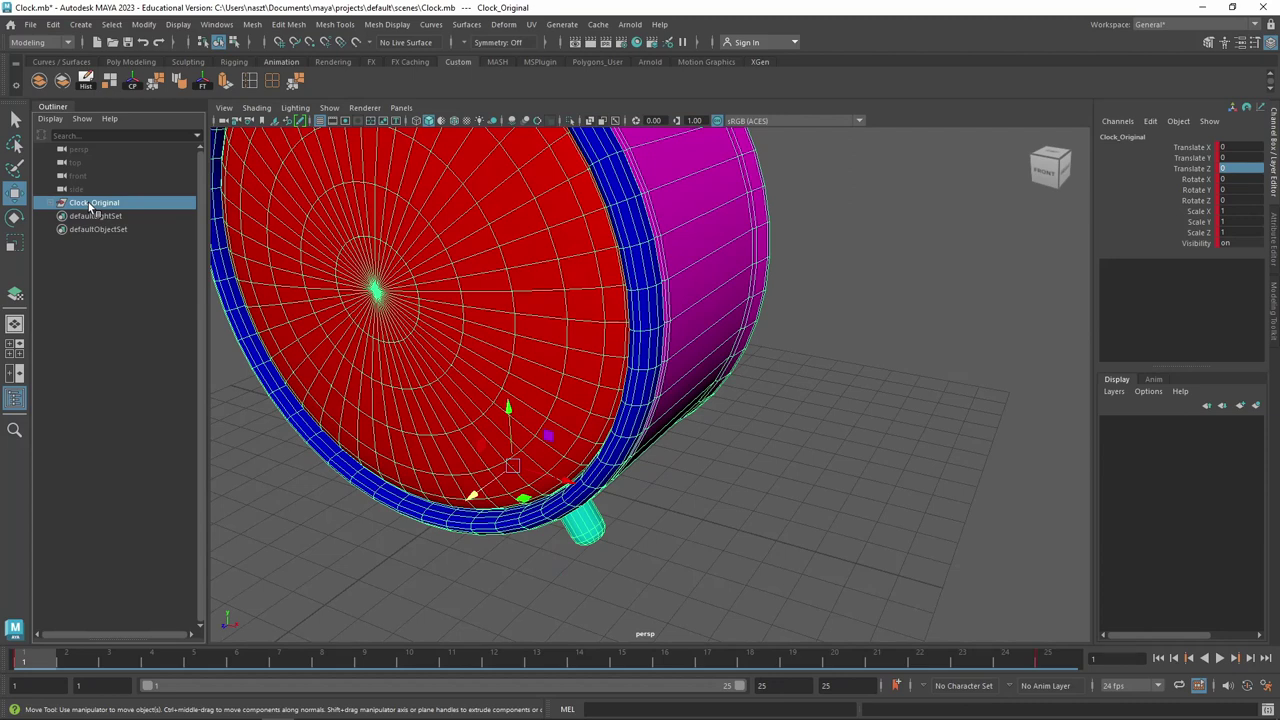
pyautogui.hotkey('ctrl', 'd')
# Rename the duplicate group Clock_HIGH and the original group Clock_LOW
pyautogui.doubleClick(97, 216)
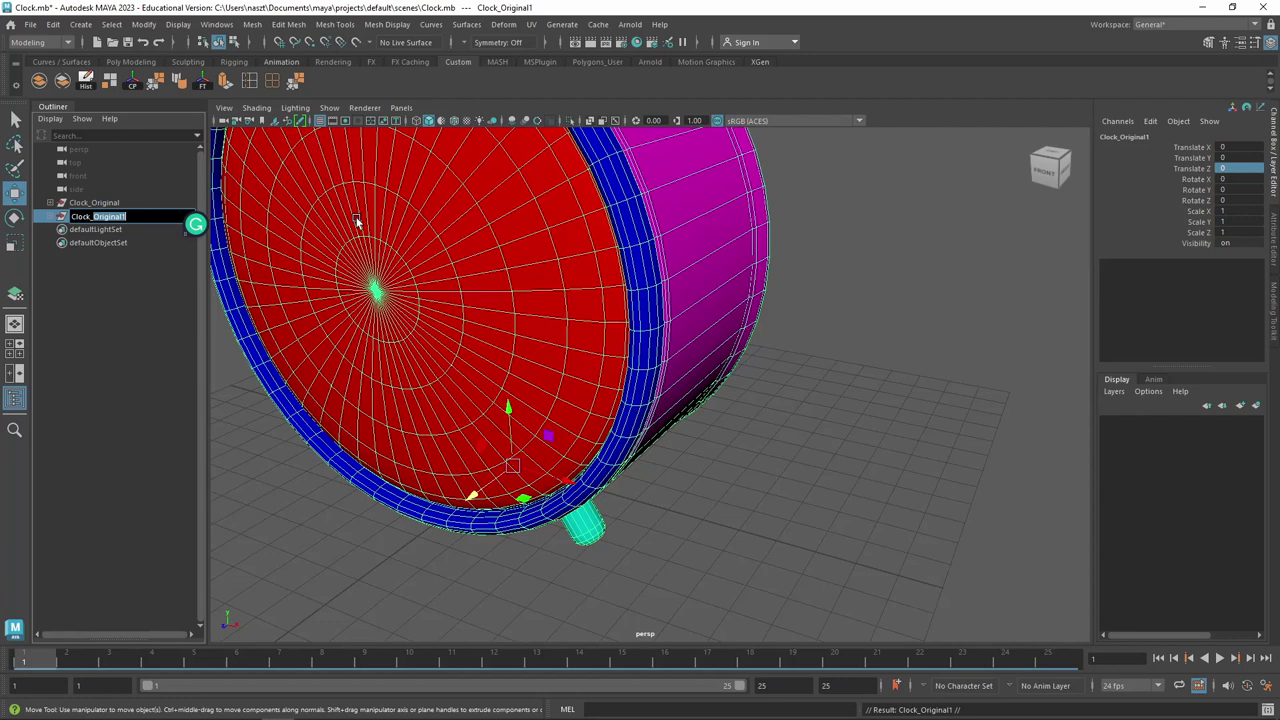
pyautogui.write('Hi')
pyautogui.press('Return')
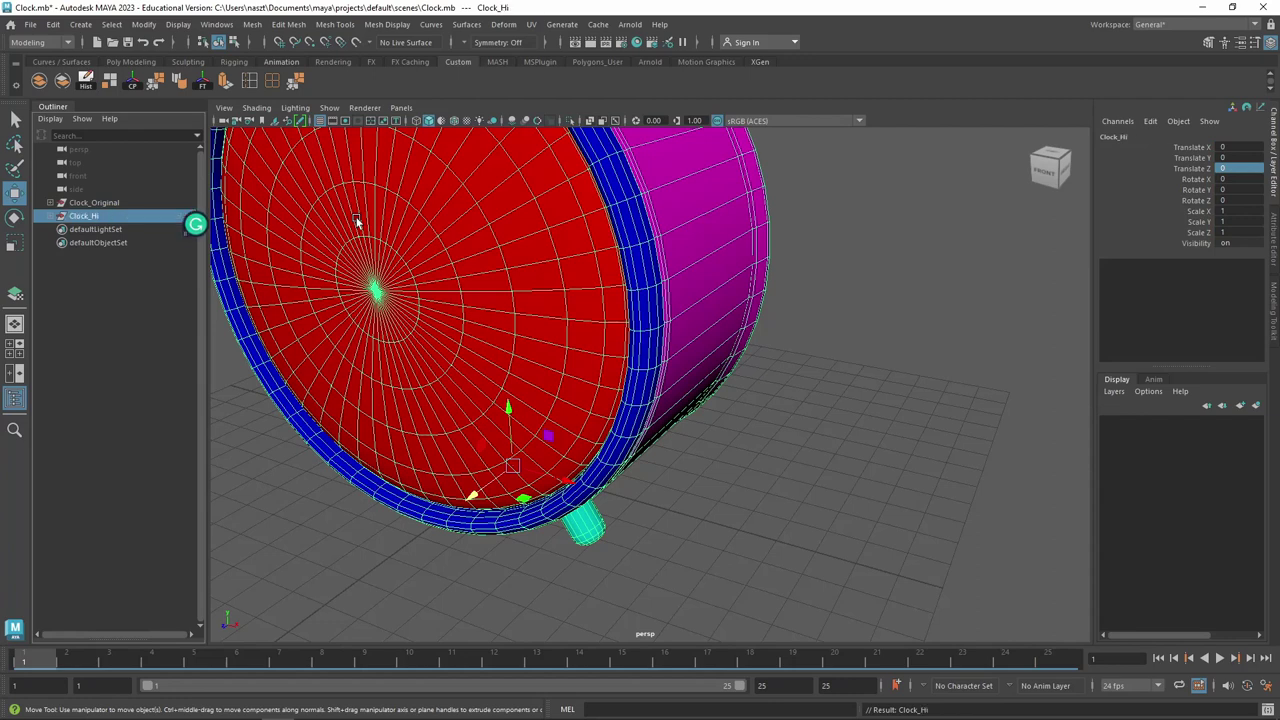
pyautogui.press('f')
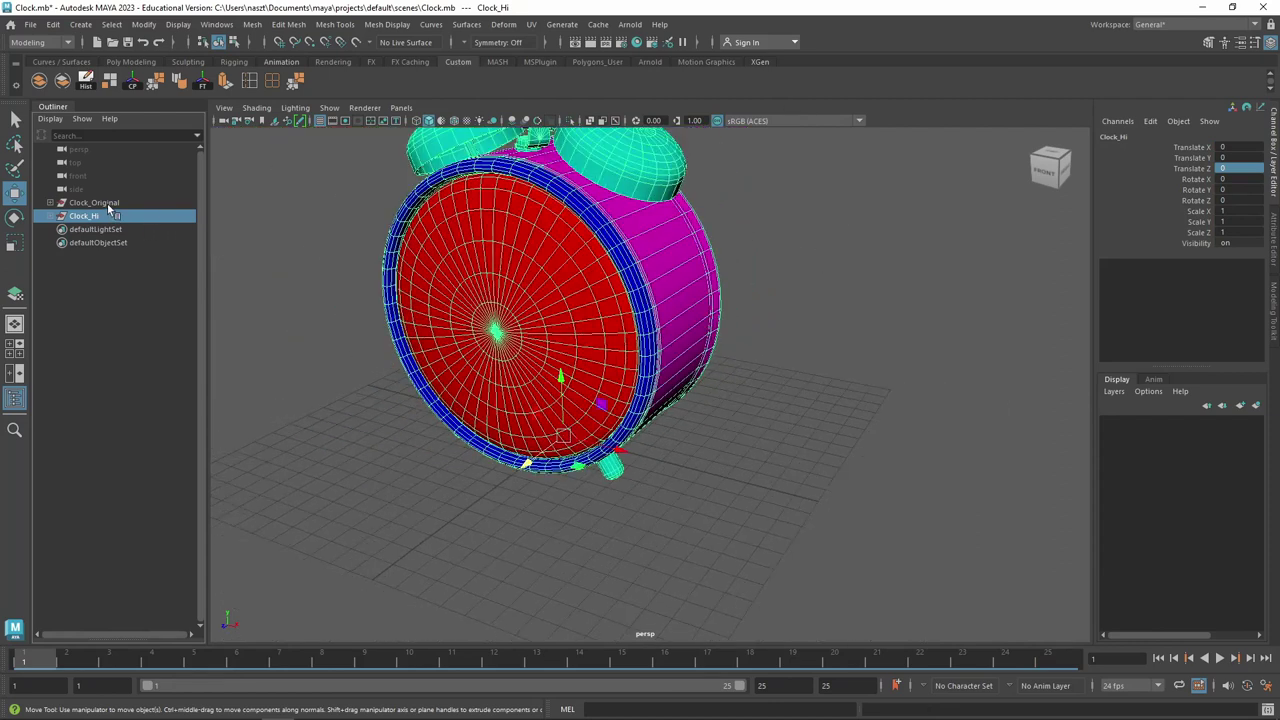
pyautogui.doubleClick(95, 202)
pyautogui.doubleClick(105, 203)
pyautogui.write('LOW')
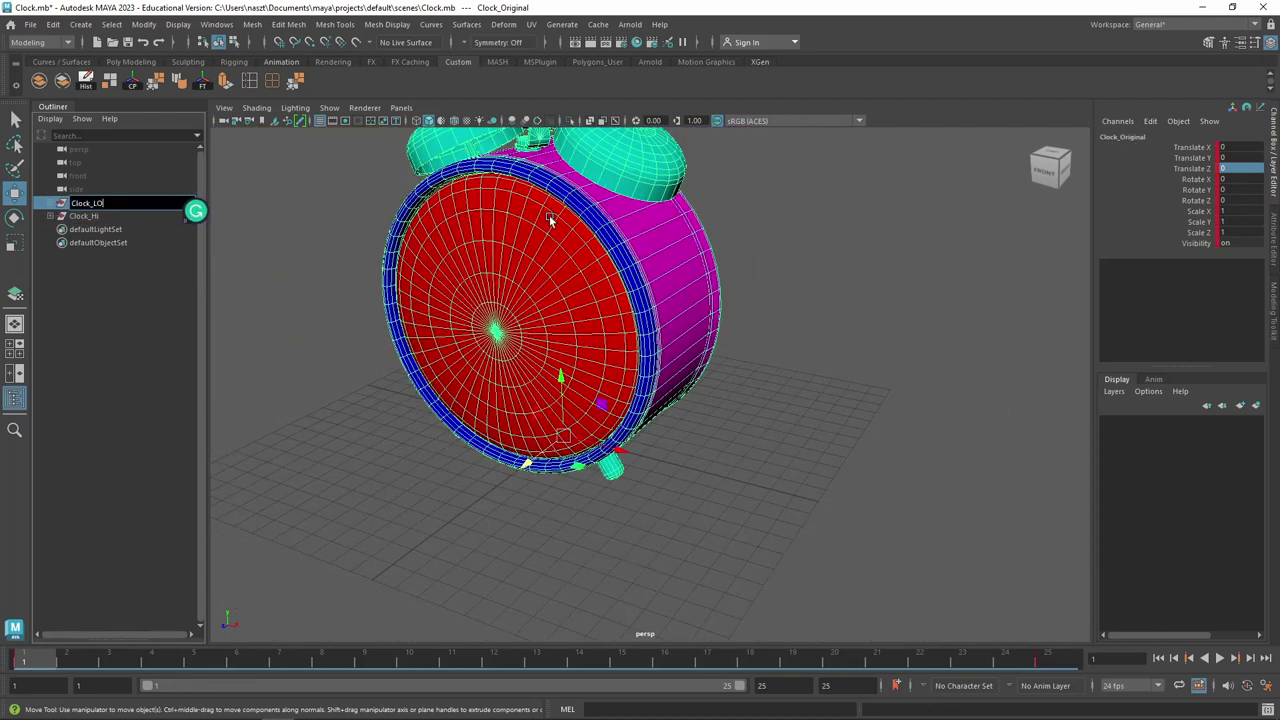
pyautogui.press('Return')
pyautogui.doubleClick(139, 218)
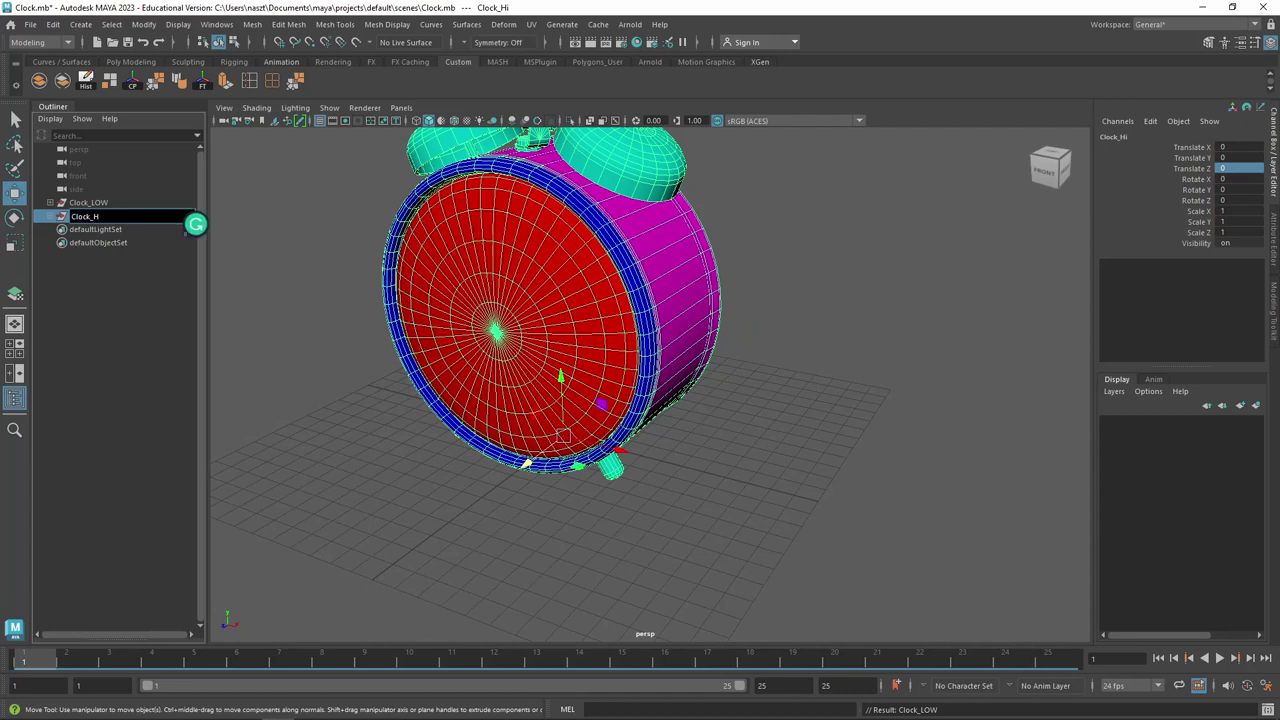
pyautogui.press('Return')
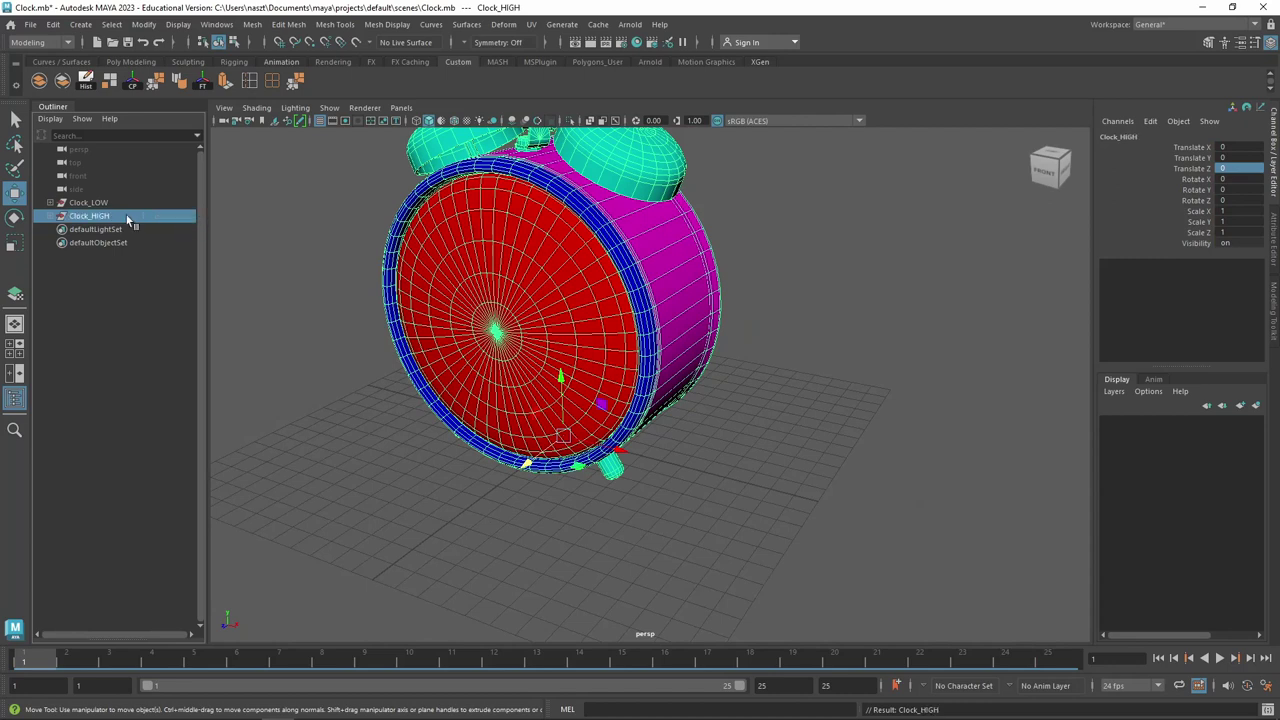
# Check Clock_HIGH's parts and animation, remove the copy from the Outliner, and select Clock_LOW
pyautogui.click(50, 216)
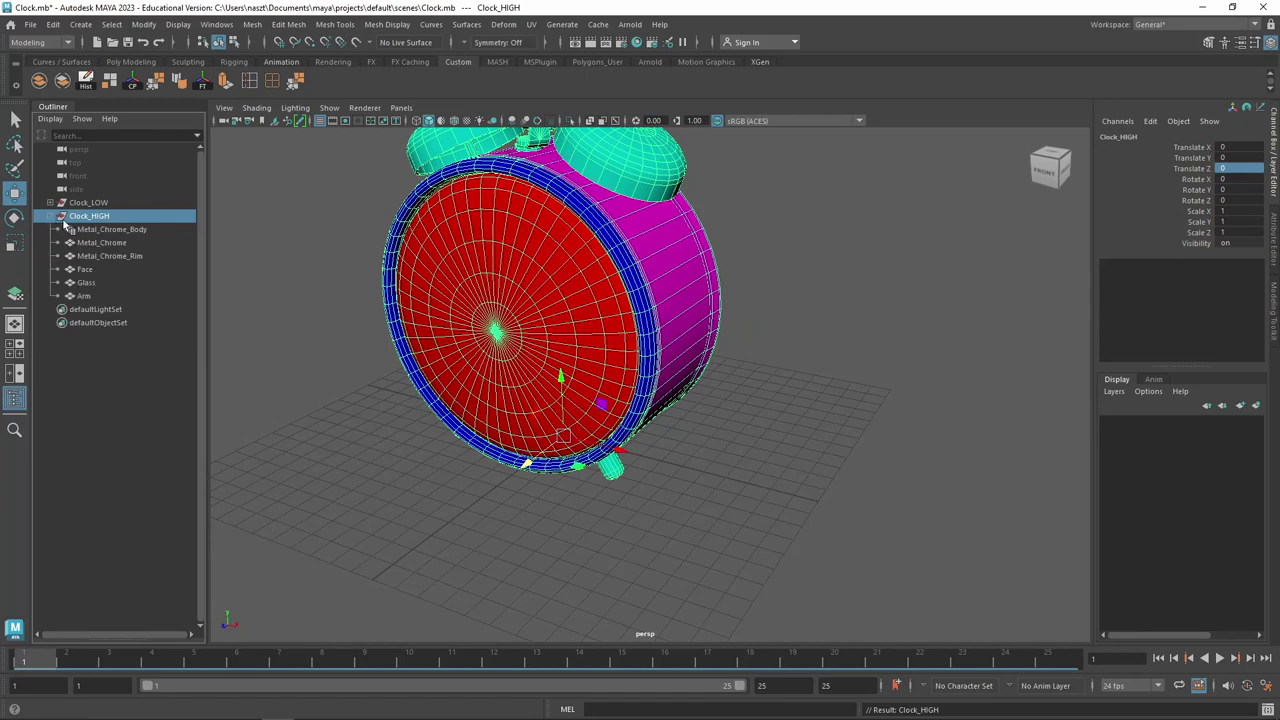
pyautogui.click(121, 230)
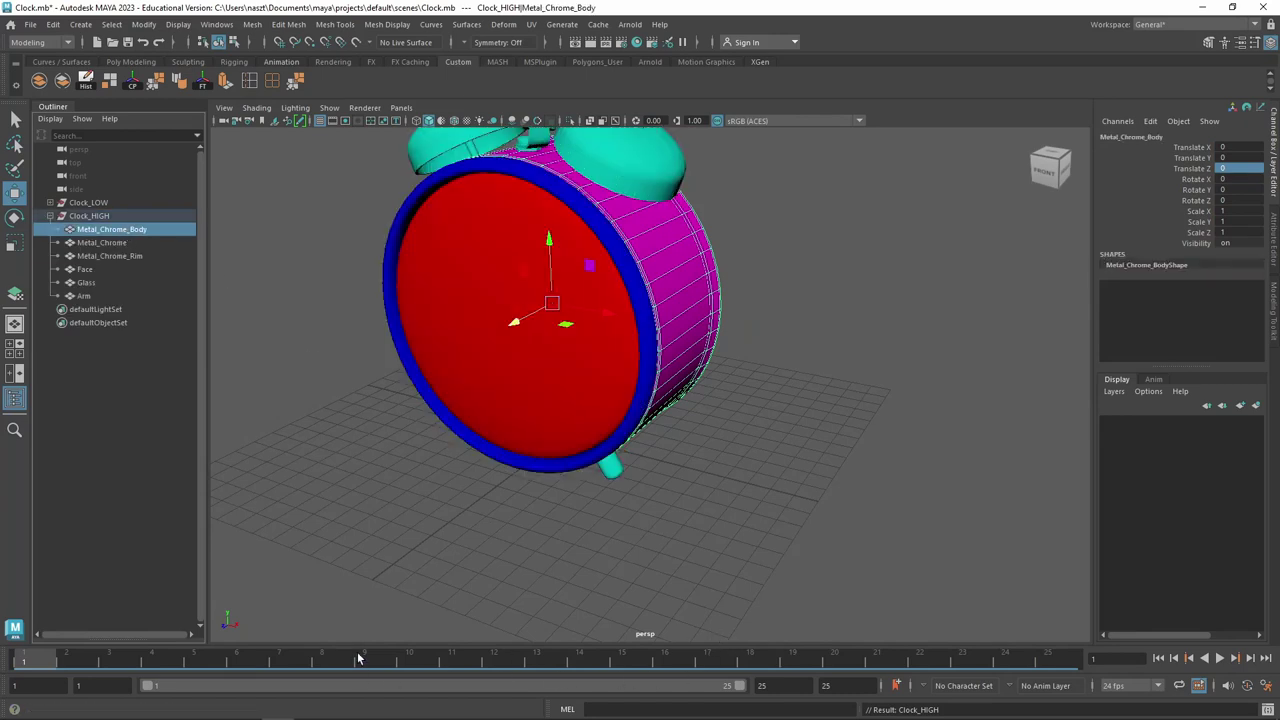
pyautogui.moveTo(358, 658); pyautogui.dragTo(66, 660)
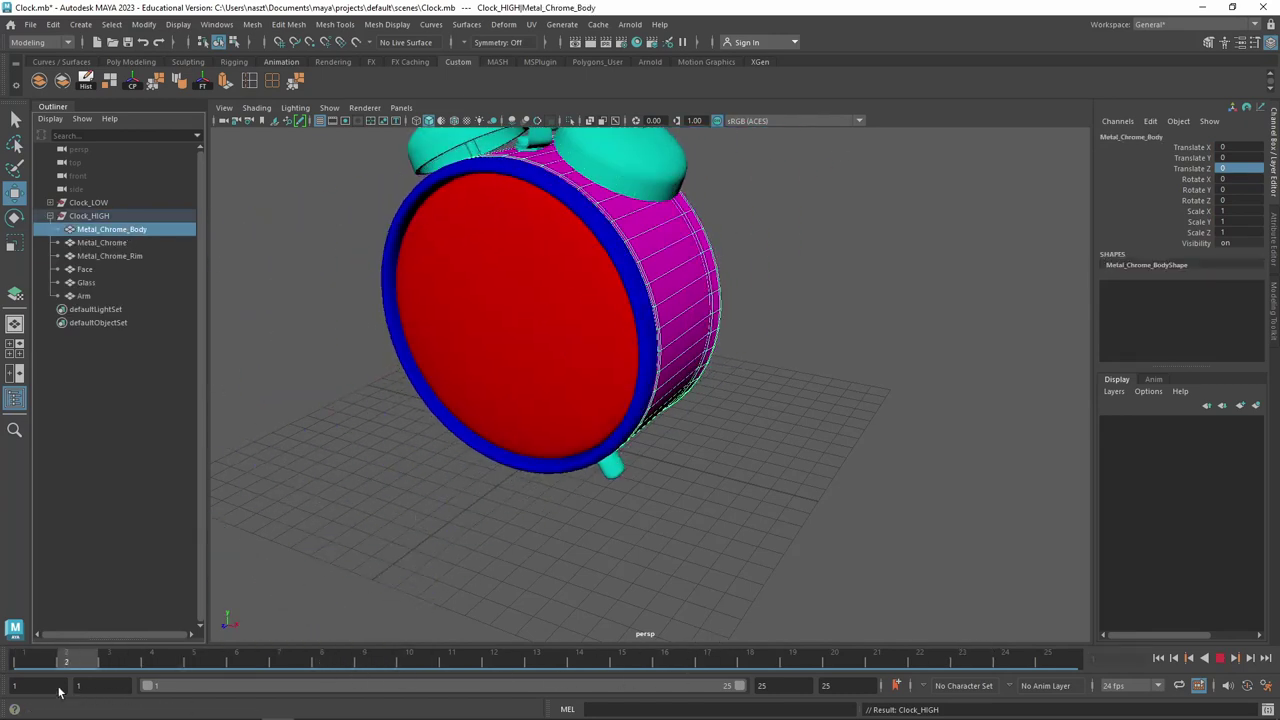
pyautogui.press('Escape')
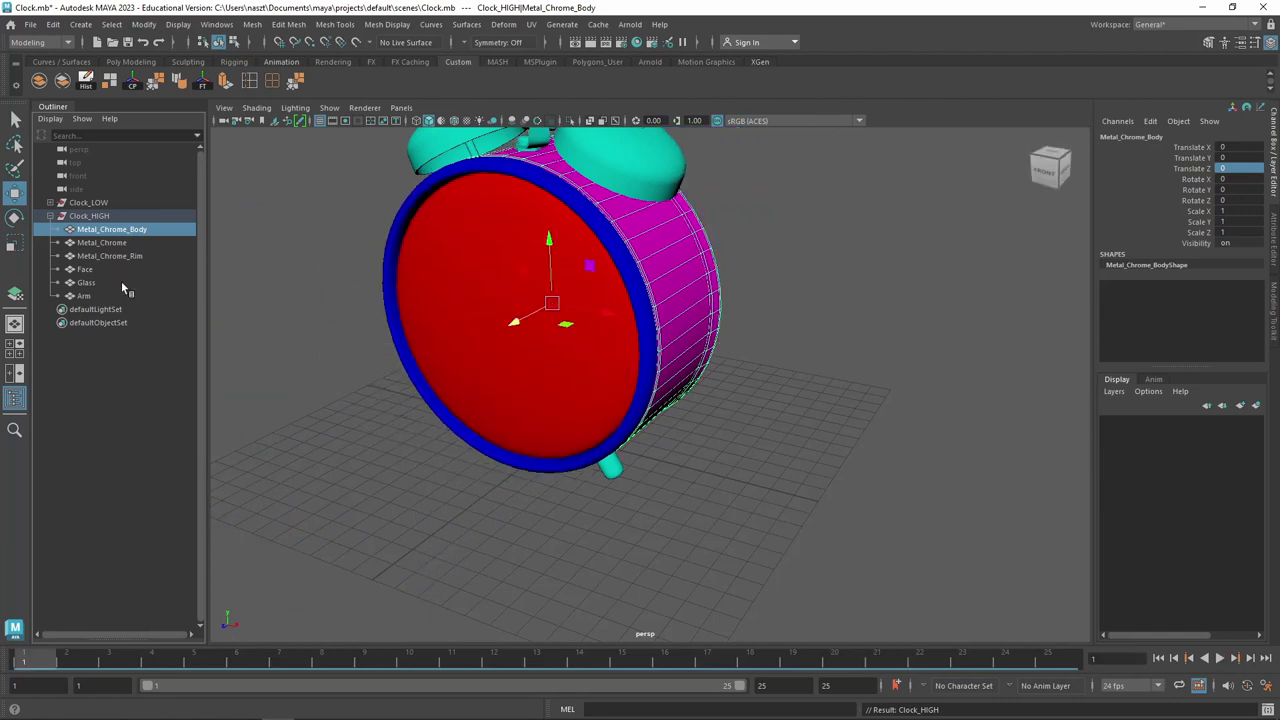
pyautogui.click(118, 216)
pyautogui.click(126, 242)
pyautogui.click(133, 229)
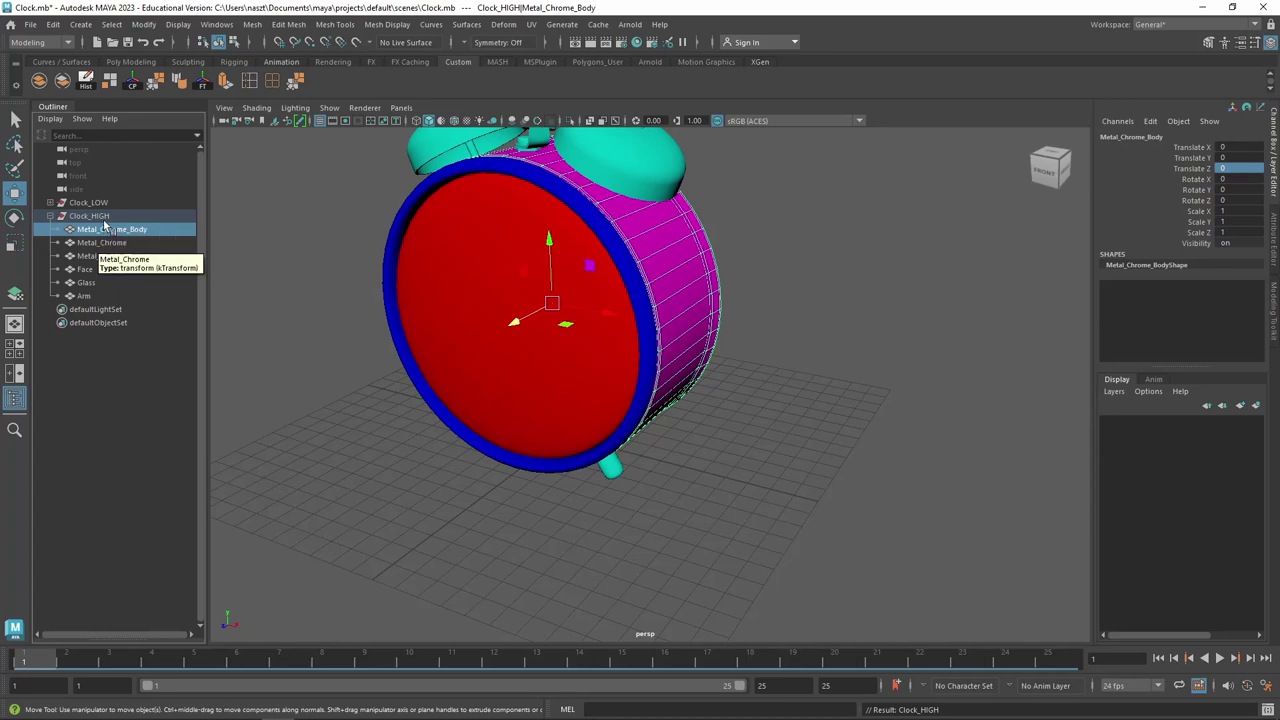
pyautogui.click(108, 221)
pyautogui.moveTo(108, 218); pyautogui.dragTo(98, 204, button='middle')
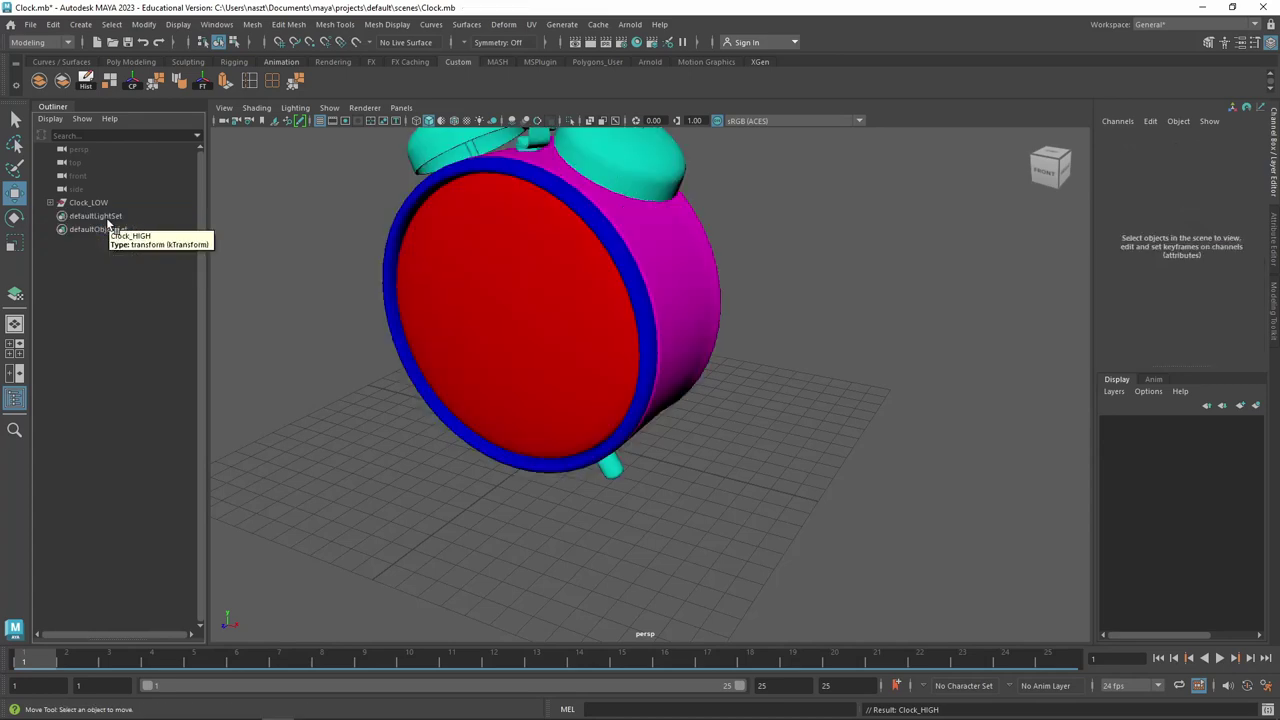
pyautogui.click(96, 204)
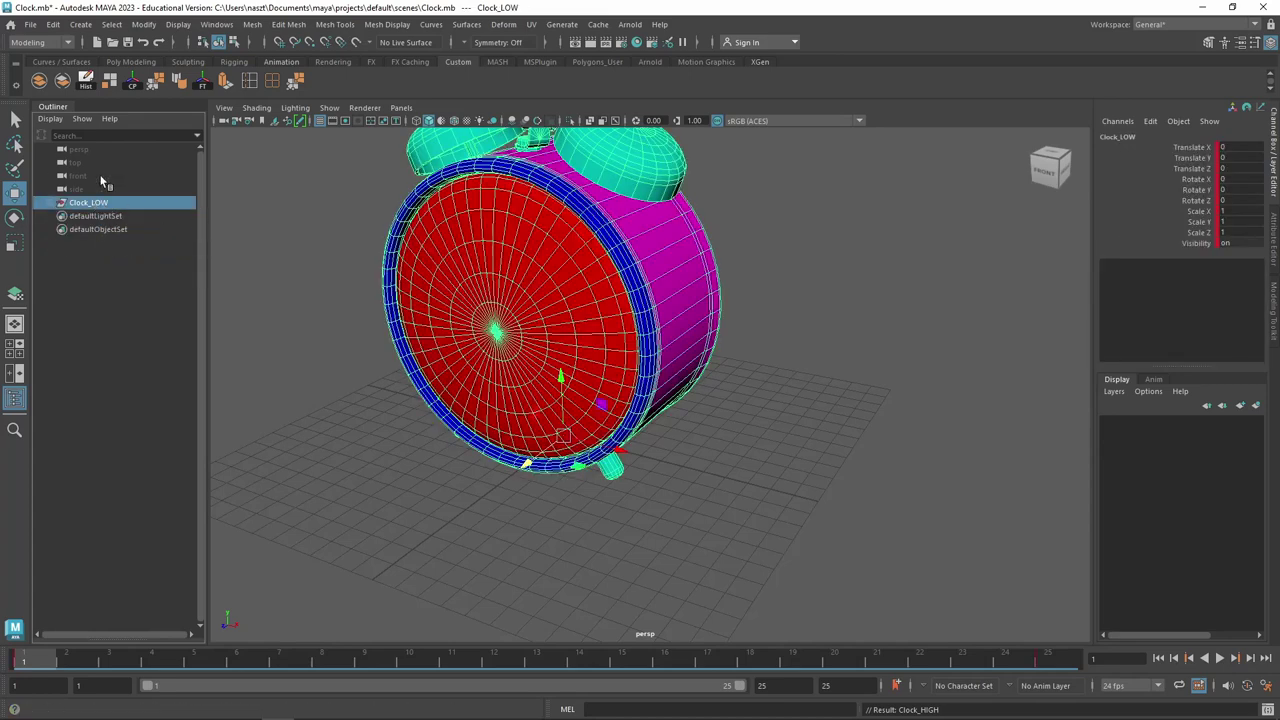
# Duplicate the six Clock_LOW parts individually, then undo that duplication
pyautogui.click(50, 203)
pyautogui.click(112, 216)
pyautogui.keyDown('shift'); pyautogui.click(86, 283); pyautogui.keyUp('shift')
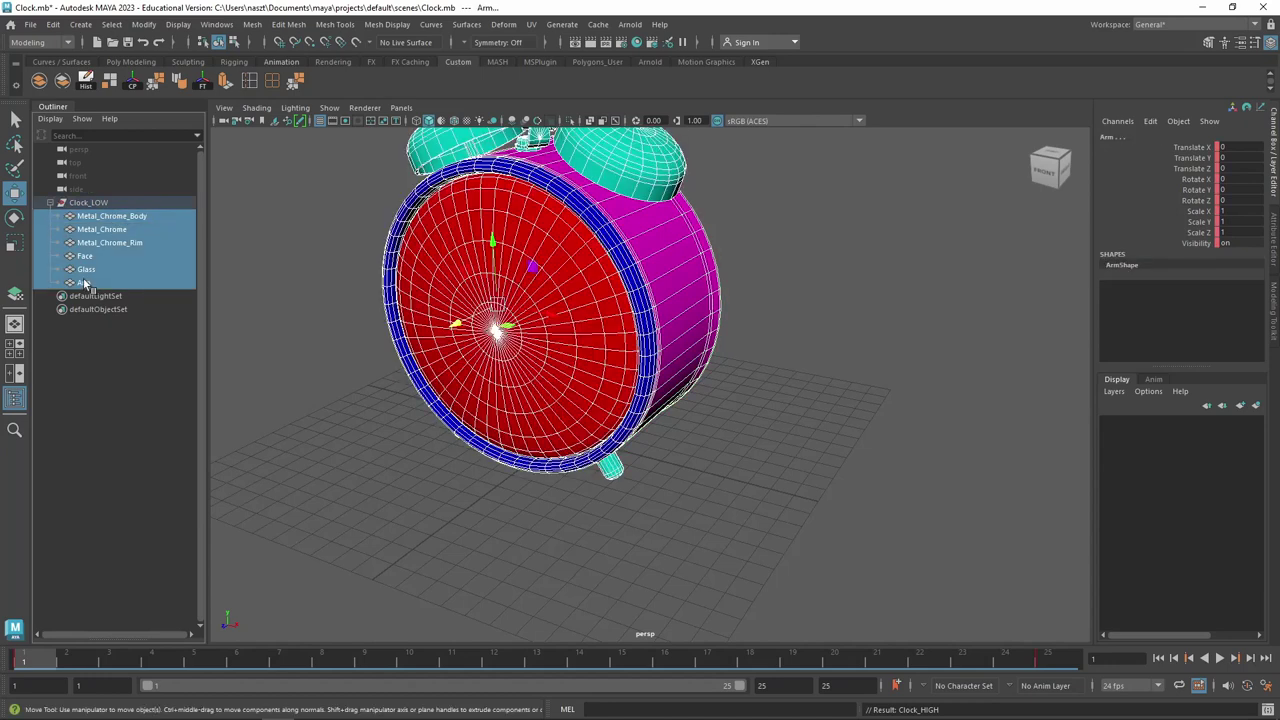
pyautogui.hotkey('ctrl', 'd')
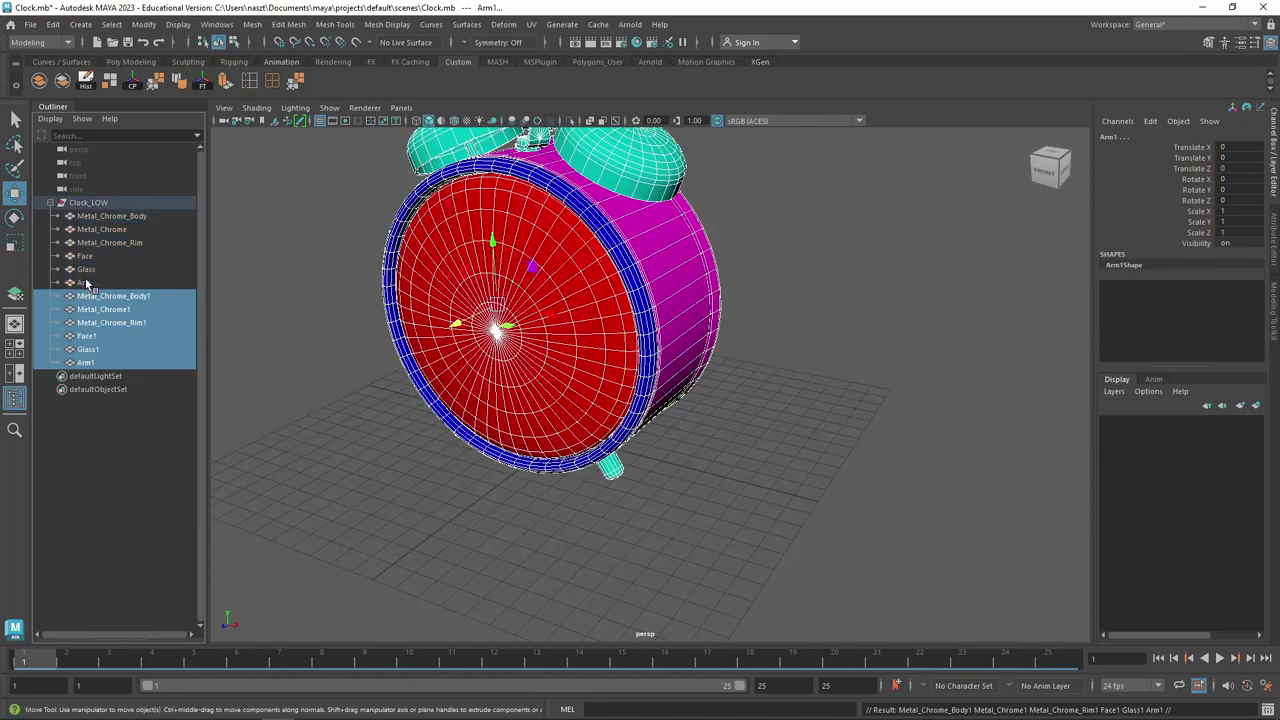
pyautogui.hotkey('ctrl', 'z')
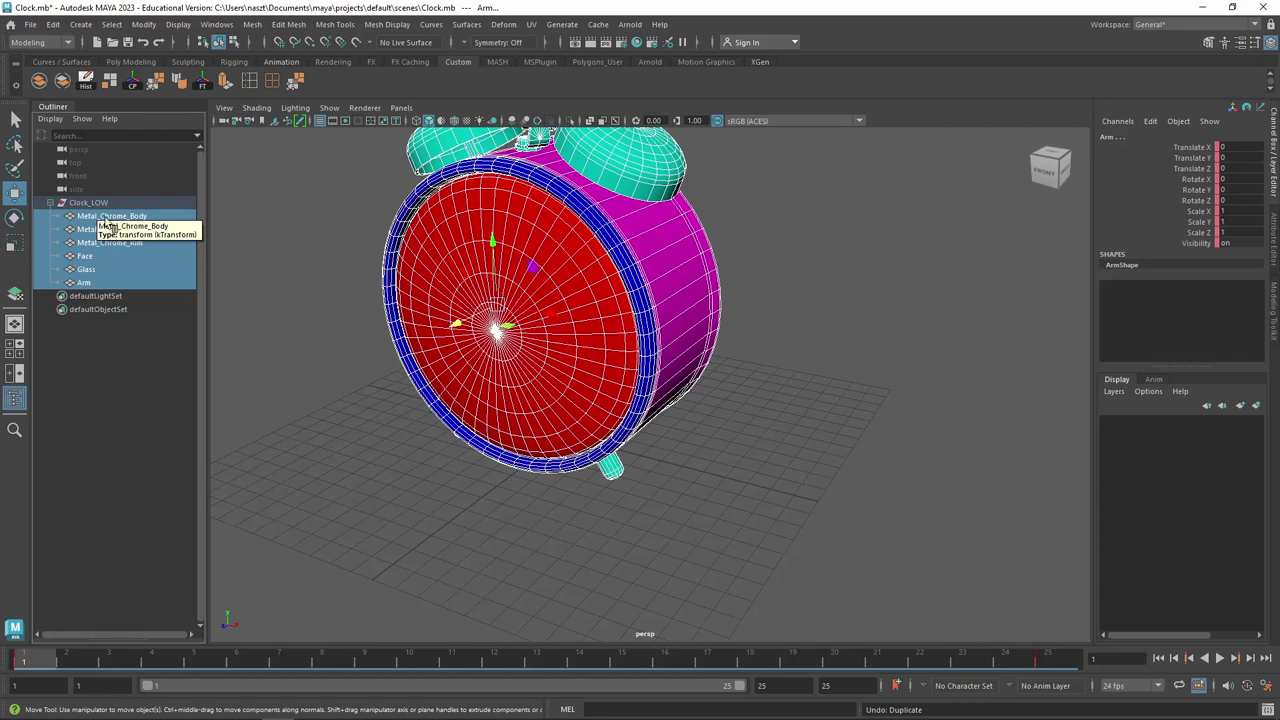
# Duplicate the whole Clock_LOW group into Clock_LOW1 and check its six copied parts
pyautogui.click(91, 217)
pyautogui.click(95, 203)
pyautogui.hotkey('ctrl', 'd')
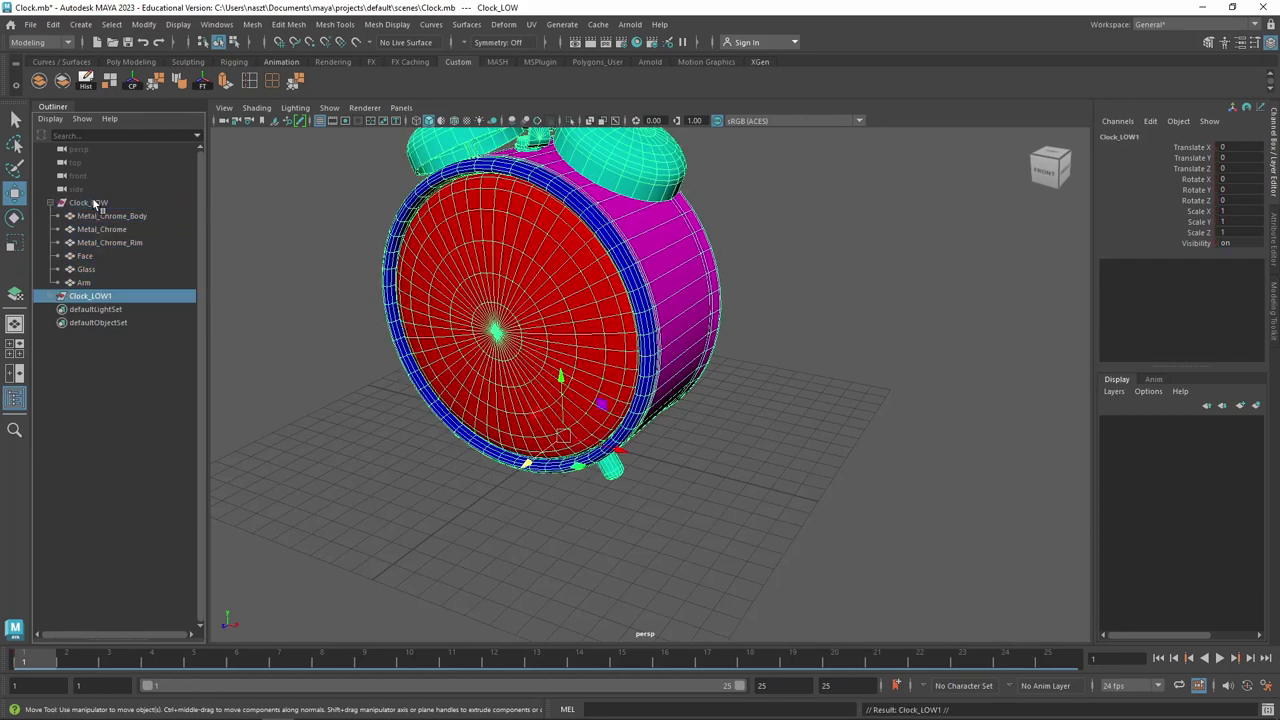
pyautogui.click(50, 296)
pyautogui.click(100, 309)
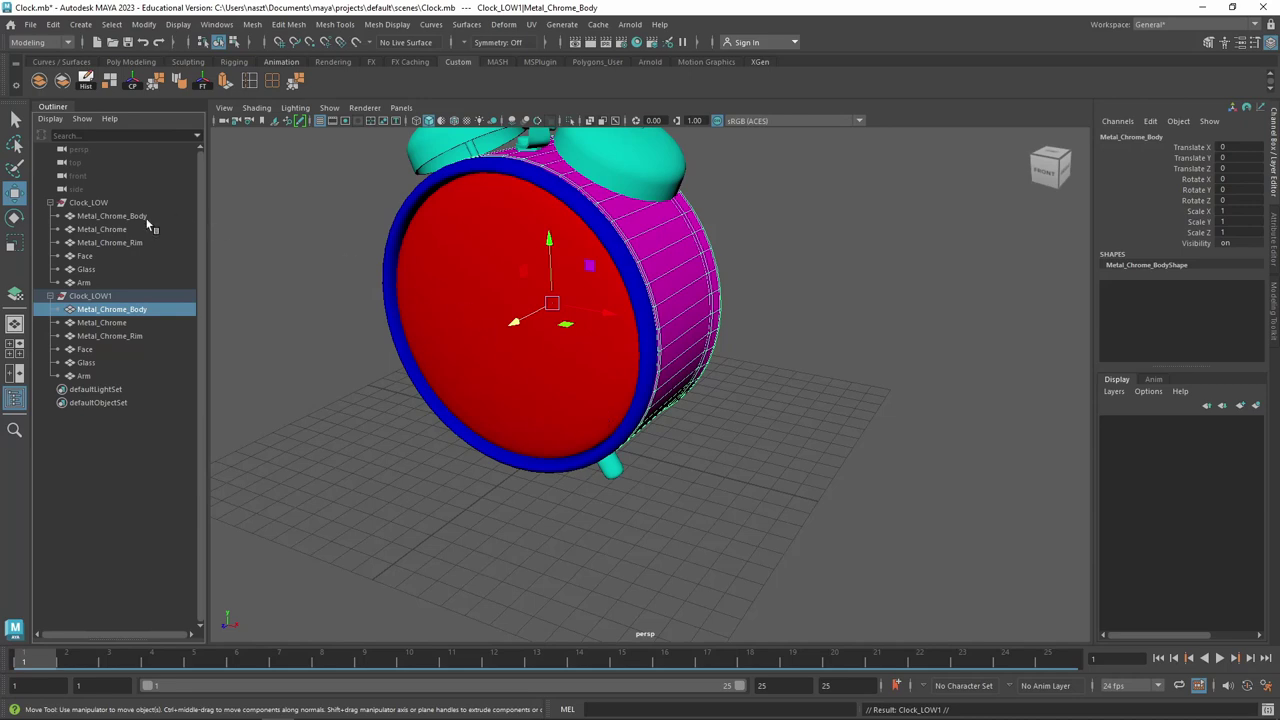
pyautogui.keyDown('shift'); pyautogui.click(103, 376); pyautogui.keyUp('shift')
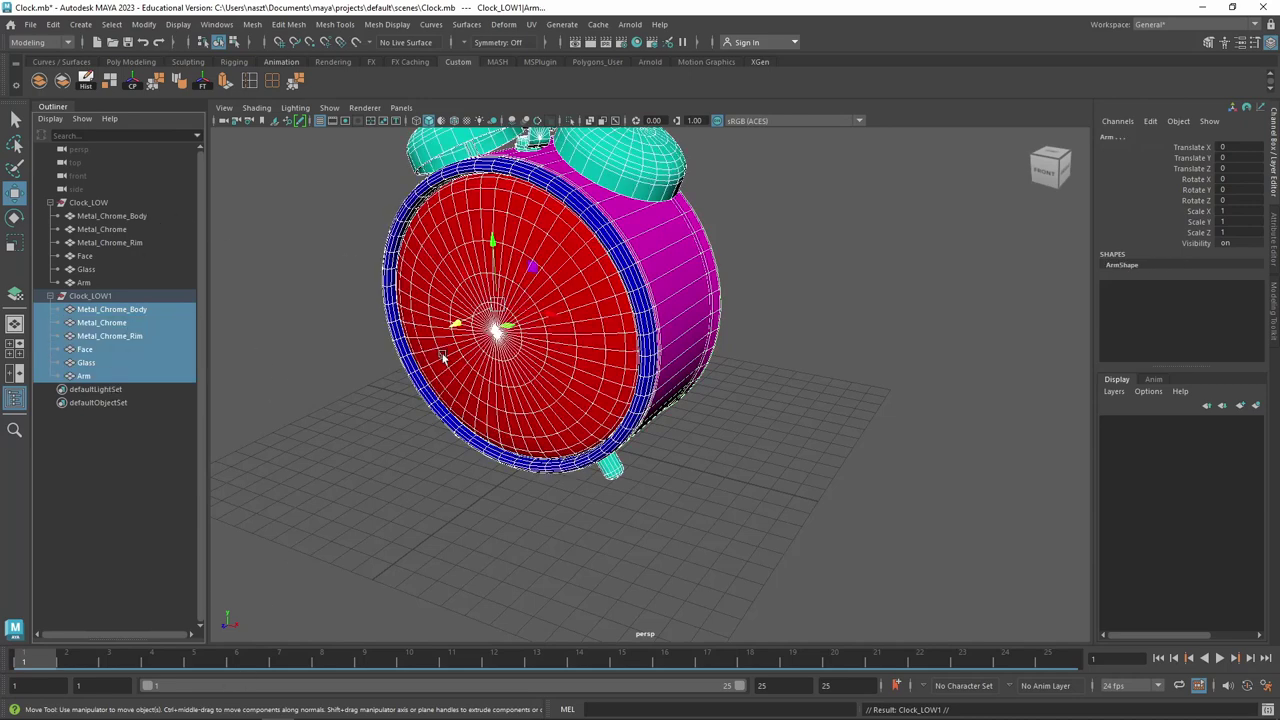
pyautogui.click(112, 313)
pyautogui.click(127, 217)
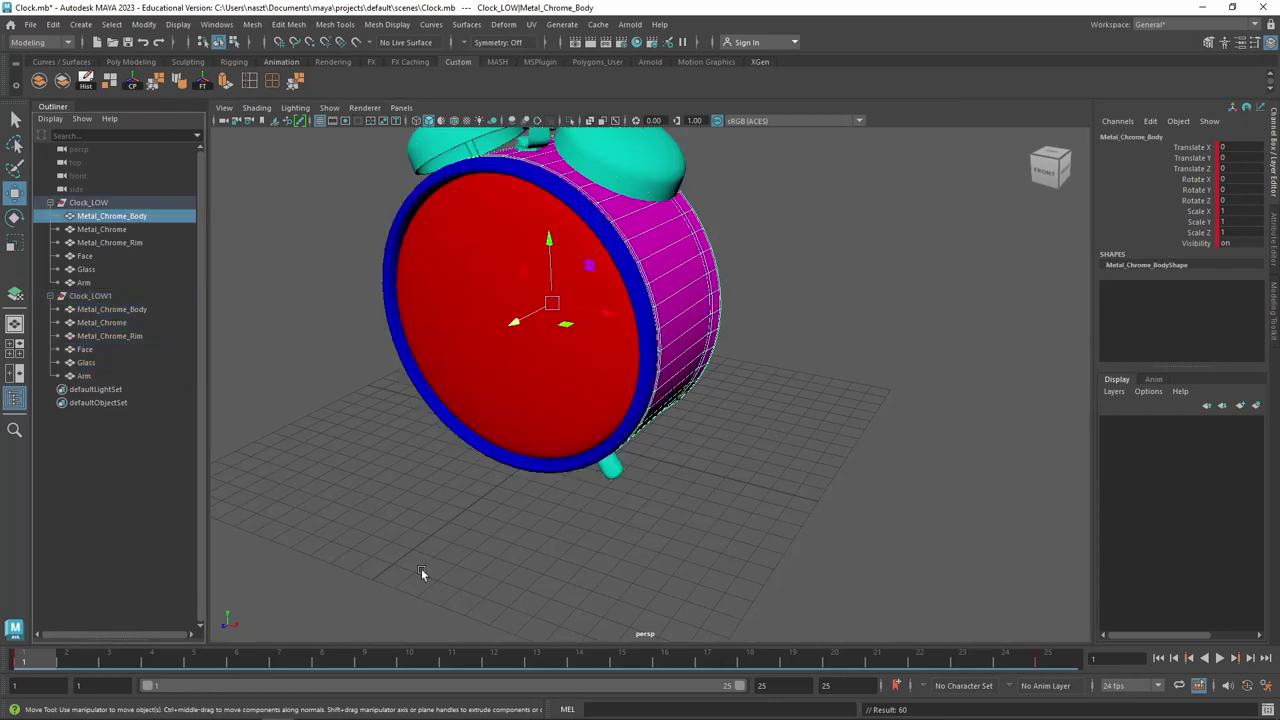
# At frame 25, give the copy's Metal_Chrome_Body the original body's Translate Z of -11.009
pyautogui.click(1040, 660)
pyautogui.scroll(-2, 709, 430)
pyautogui.scroll(-2, 709, 430)
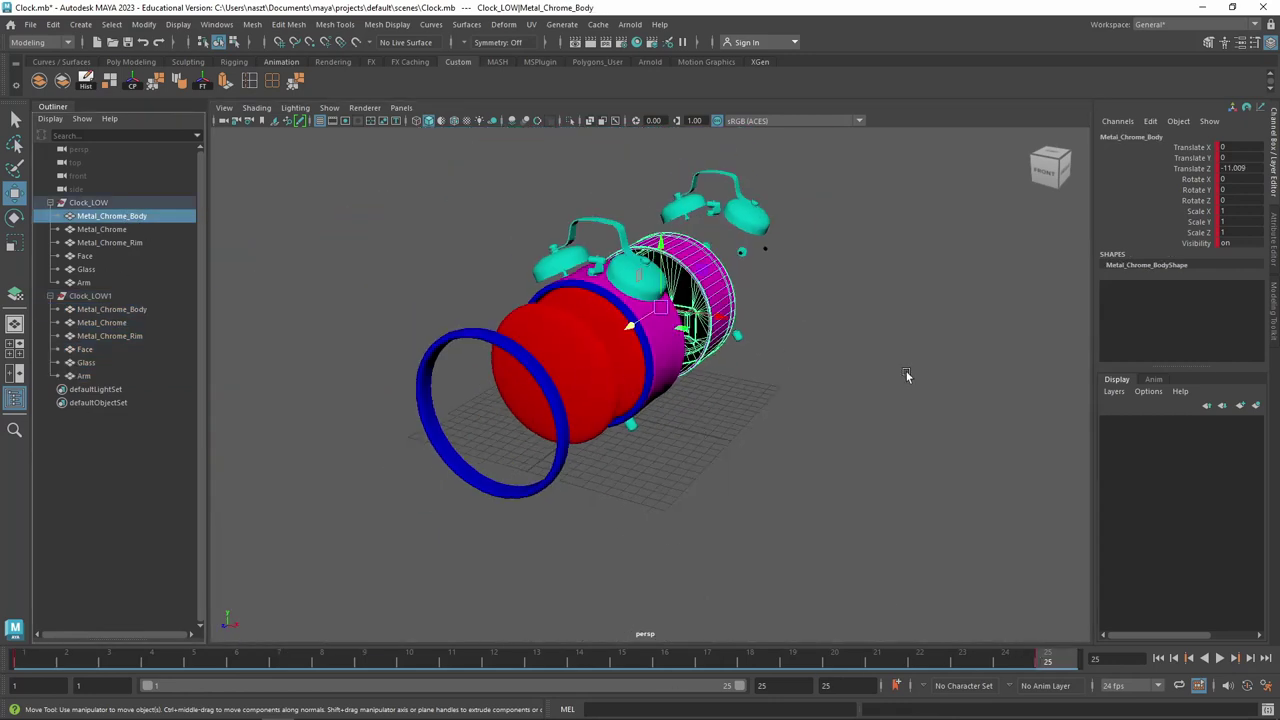
pyautogui.doubleClick(1245, 168)
pyautogui.click(111, 309)
pyautogui.doubleClick(1228, 168)
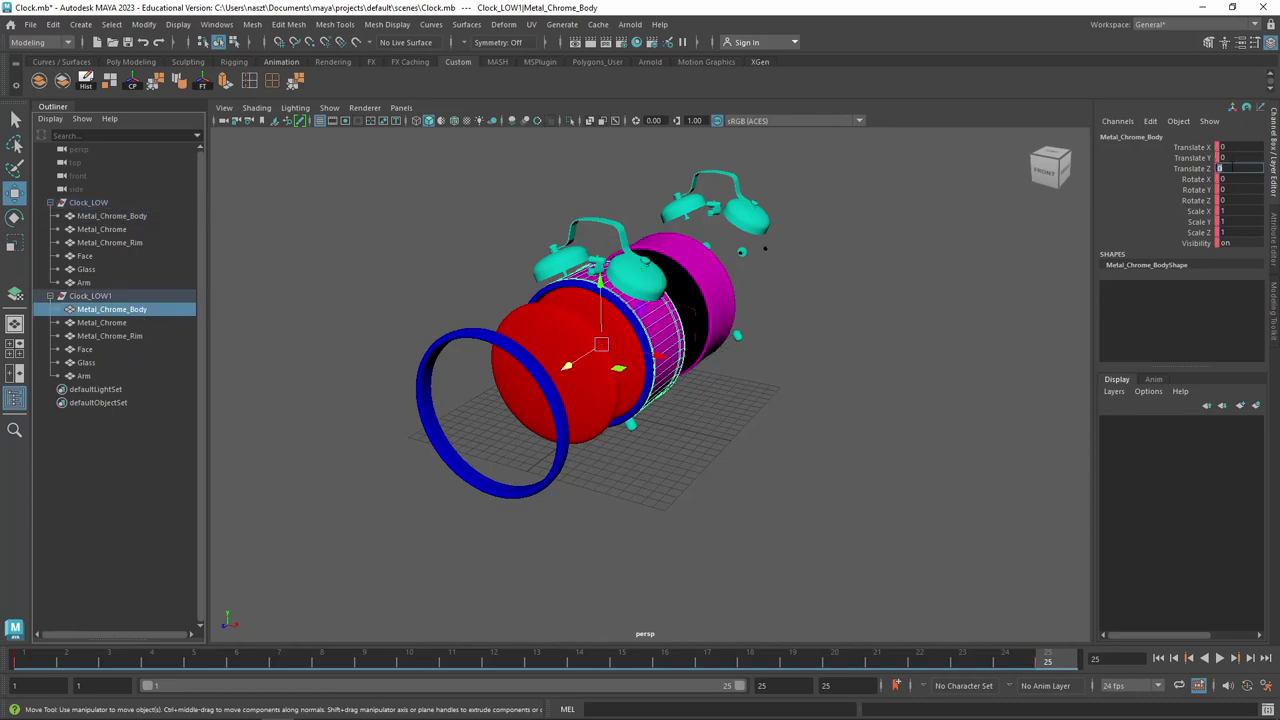
pyautogui.write('-11.009')
pyautogui.press('Return')
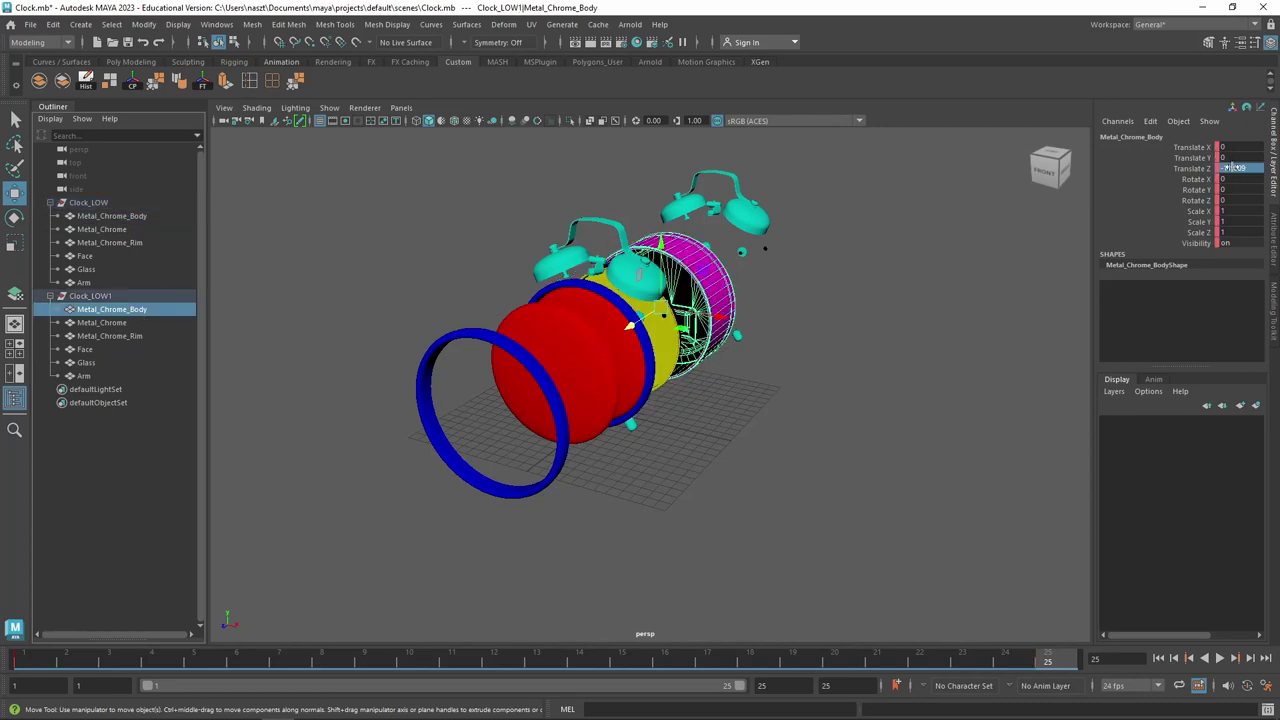
pyautogui.keyDown('alt'); pyautogui.moveTo(918, 254); pyautogui.dragTo(1126, 171); pyautogui.keyUp('alt')
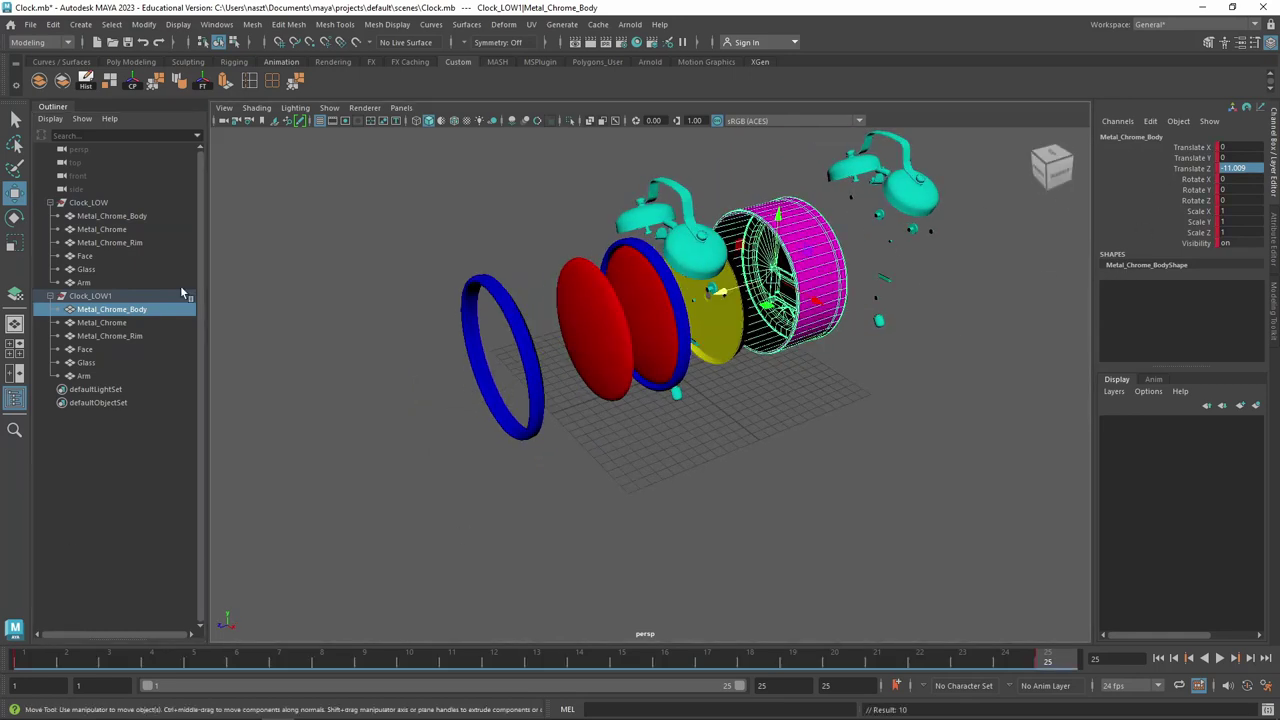
# Copy the original Metal_Chrome's Z offset onto the copy's Metal_Chrome part
pyautogui.click(126, 234)
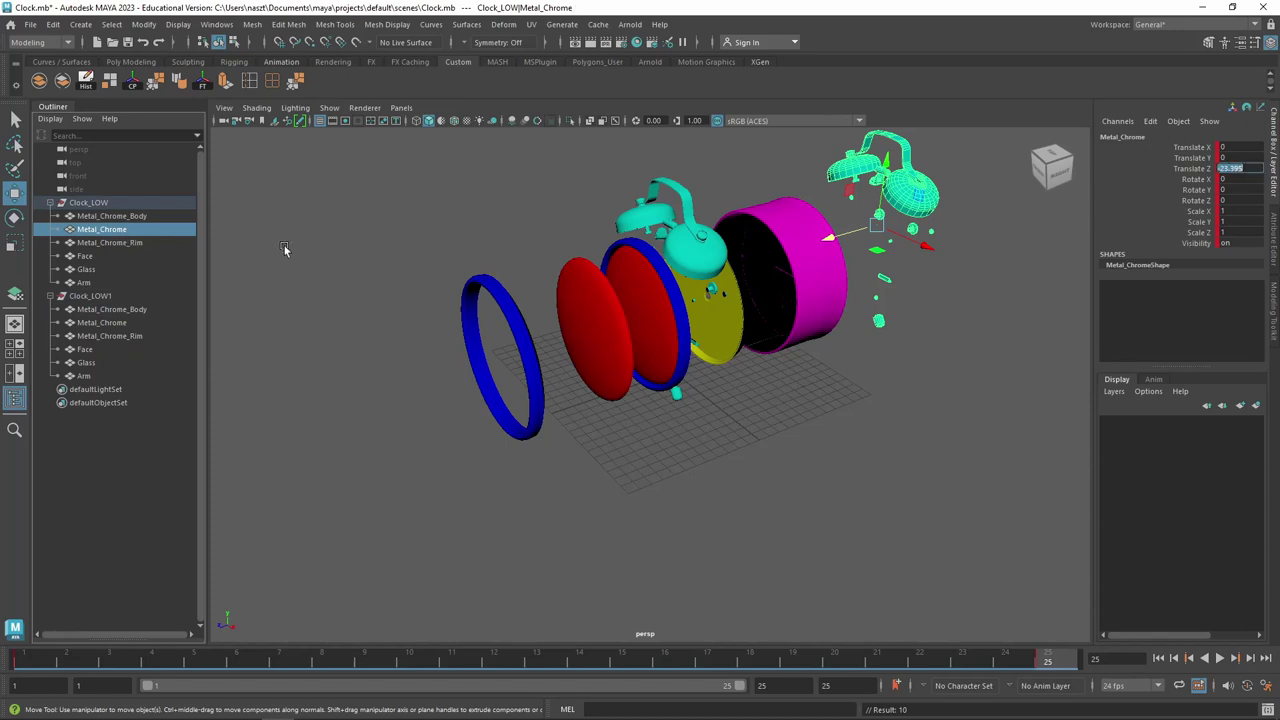
pyautogui.click(140, 322)
pyautogui.click(1230, 169)
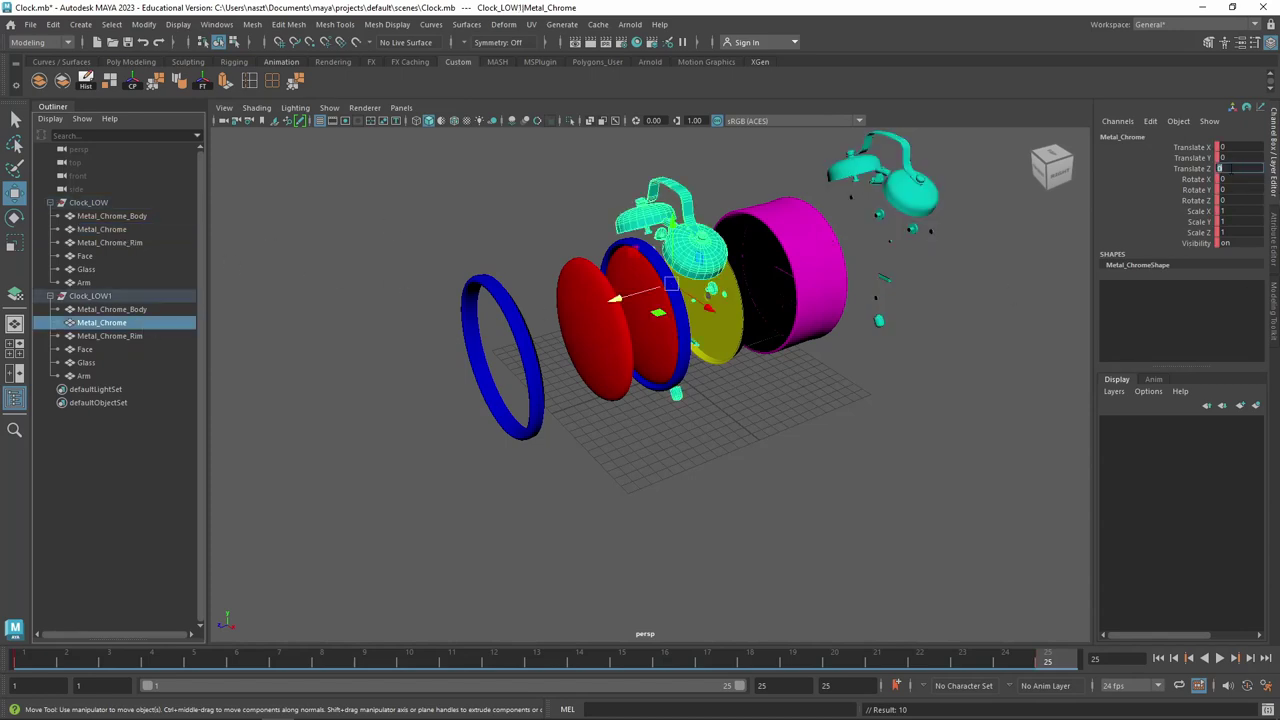
pyautogui.write('-23.395')
pyautogui.press('Return')
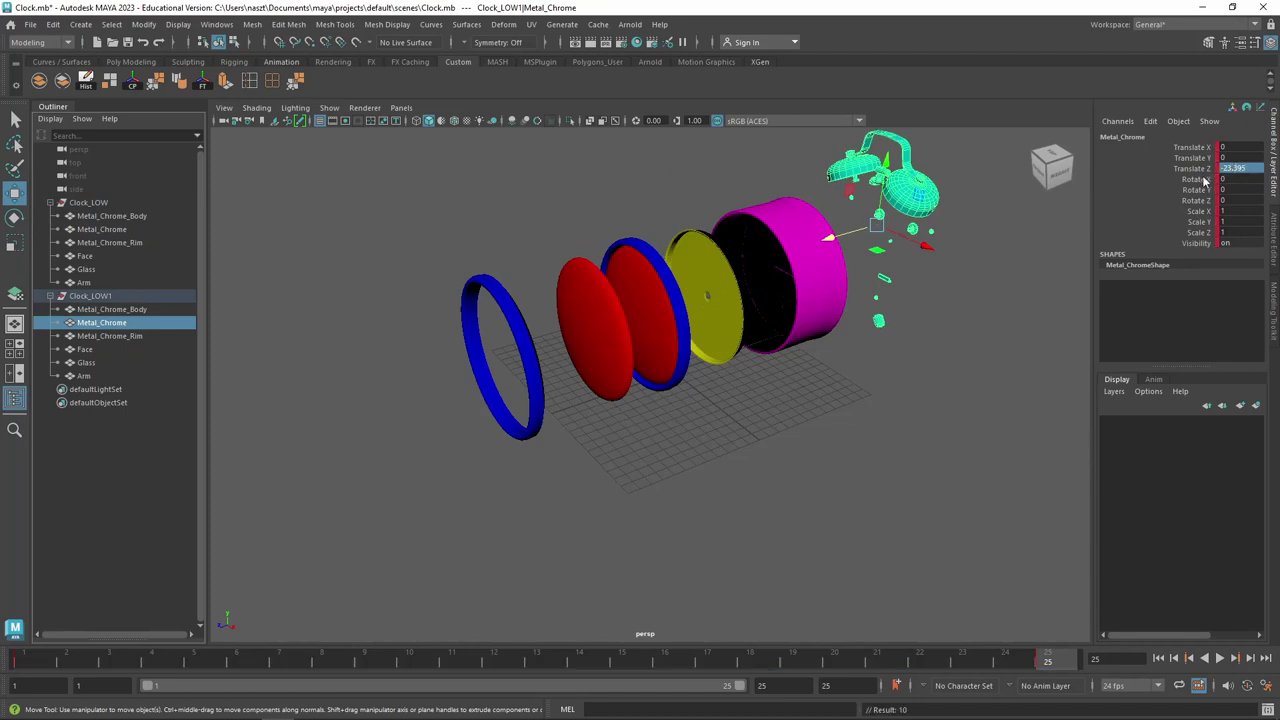
# Give the copied Metal_Chrome_Rim the original rim's Translate Z of 12.645
pyautogui.click(132, 336)
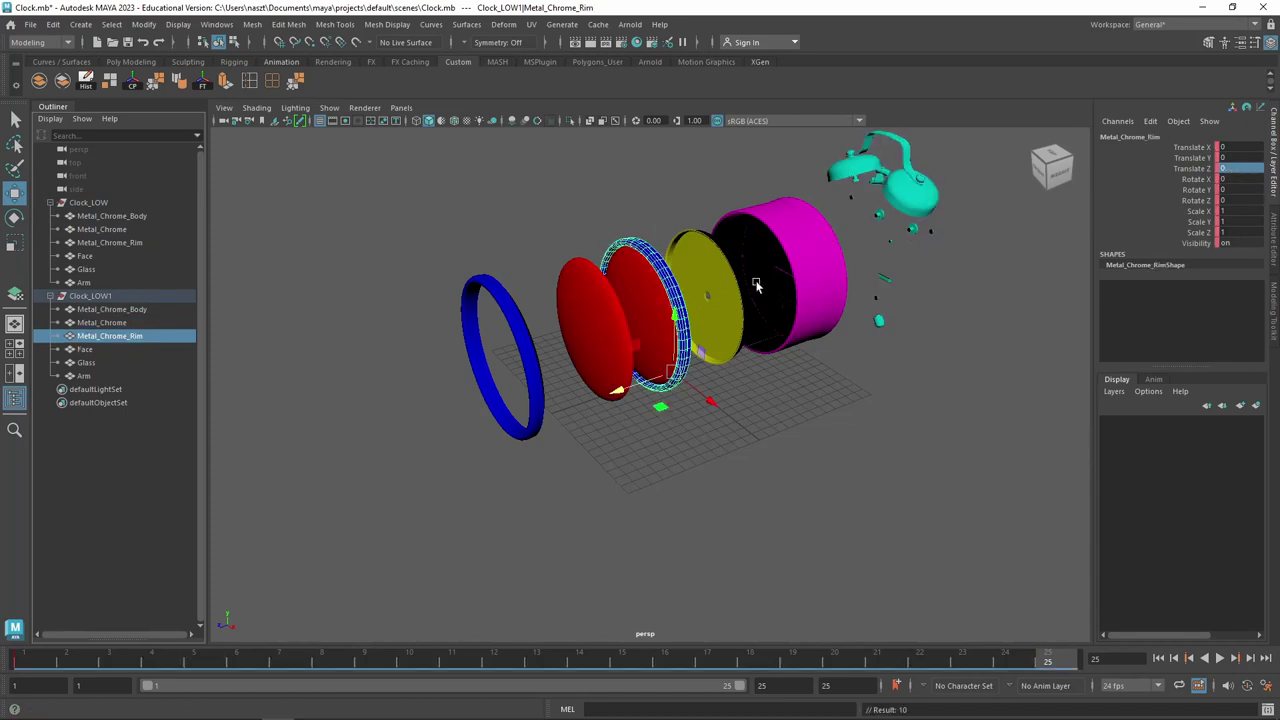
pyautogui.click(110, 243)
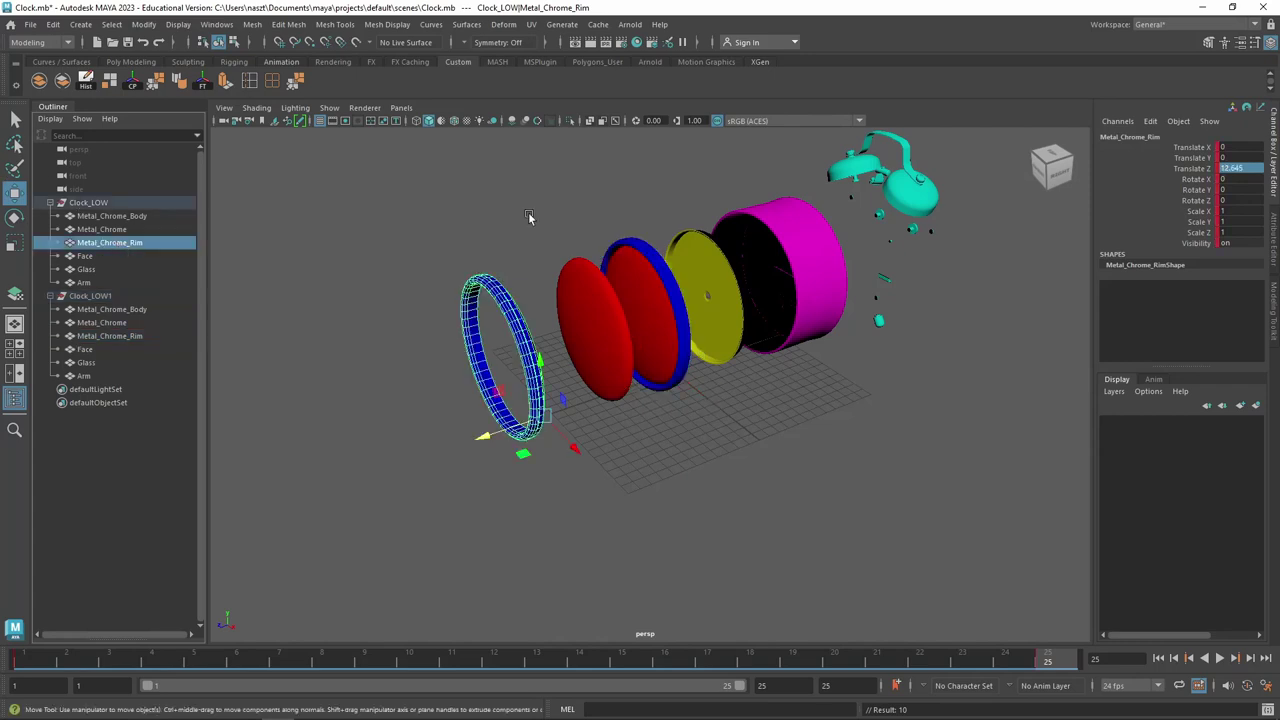
pyautogui.doubleClick(1237, 169)
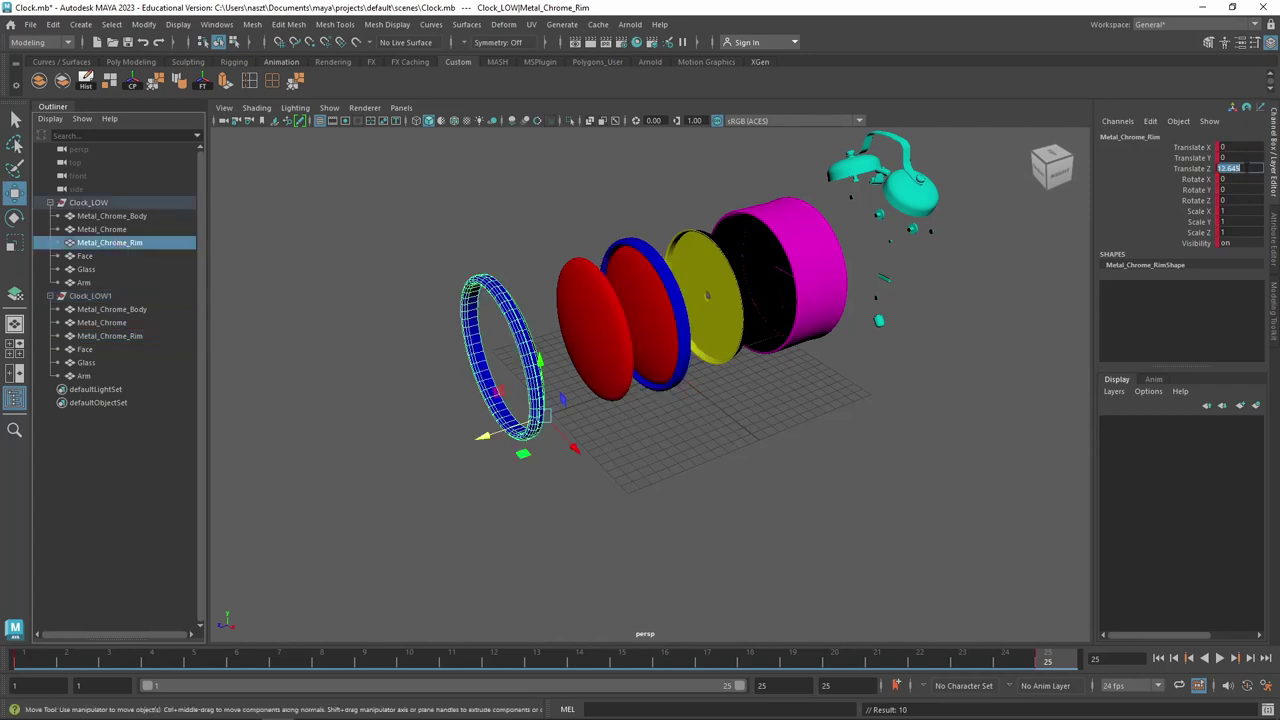
pyautogui.click(138, 337)
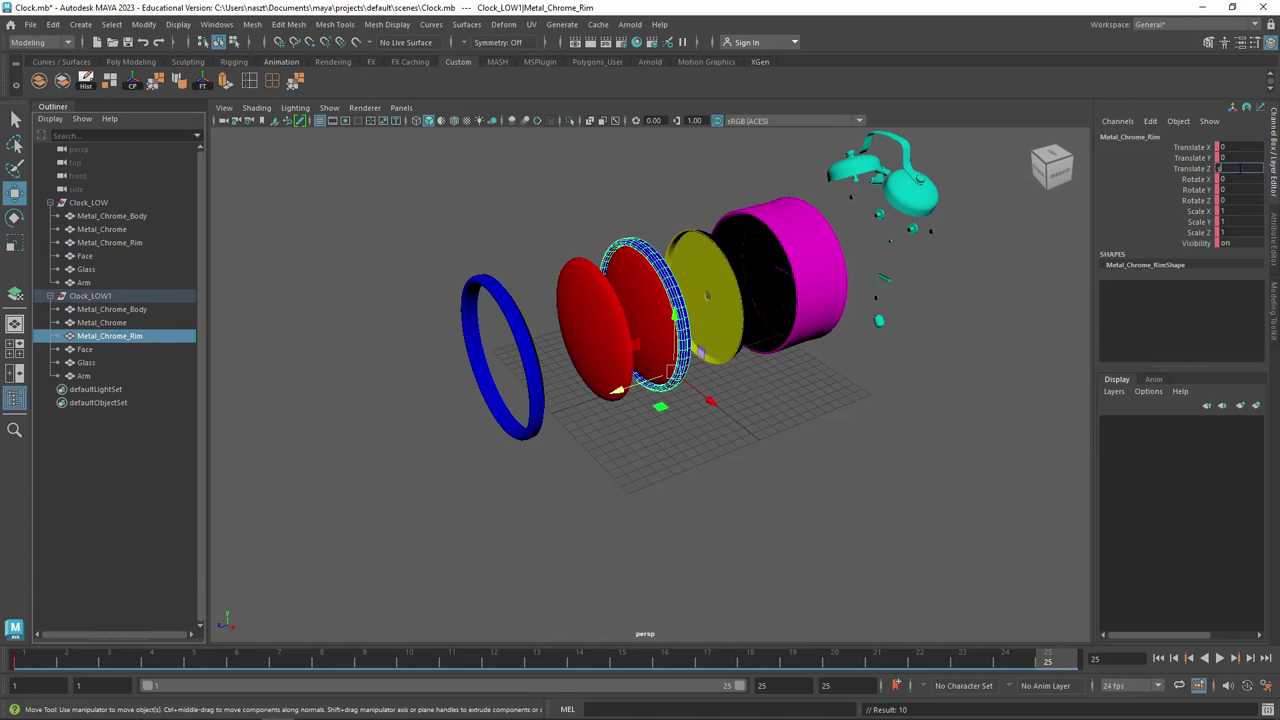
pyautogui.write('12.645')
pyautogui.press('Return')
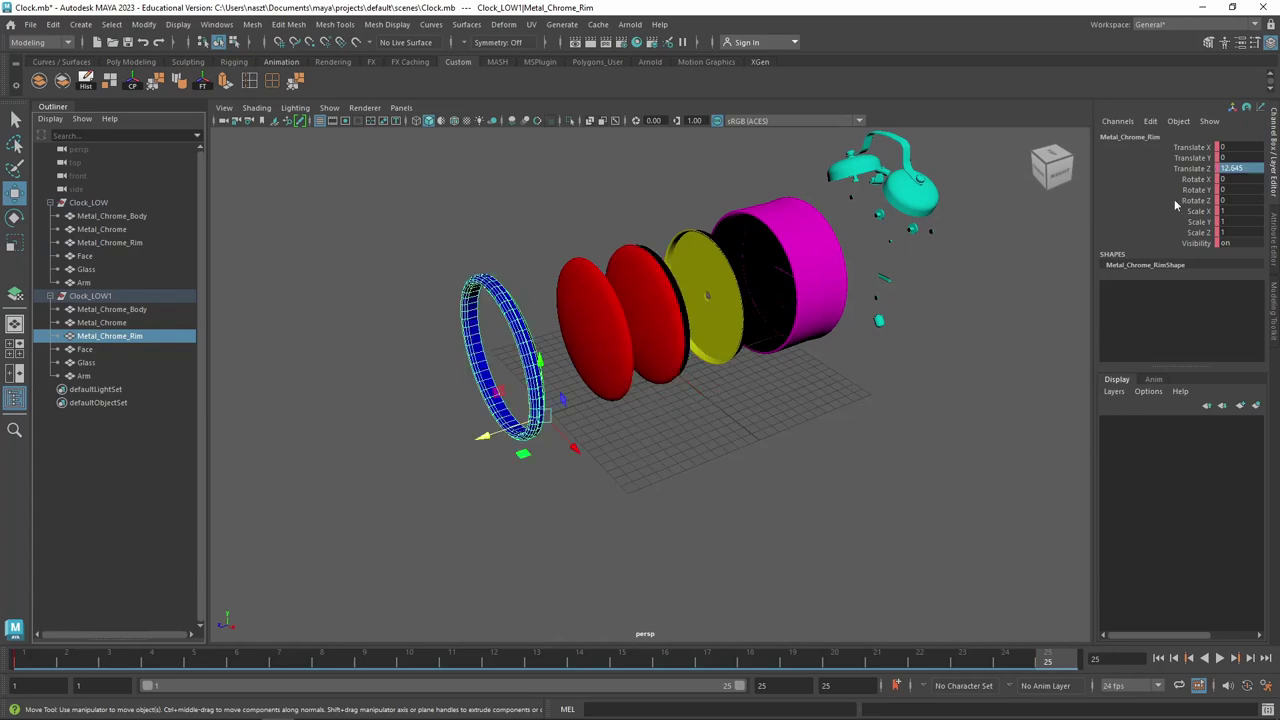
# Paste the original Face's Translate Z of -5.763 into the copied Face
pyautogui.click(110, 258)
pyautogui.doubleClick(1236, 167)
pyautogui.hotkey('ctrl', 'c')
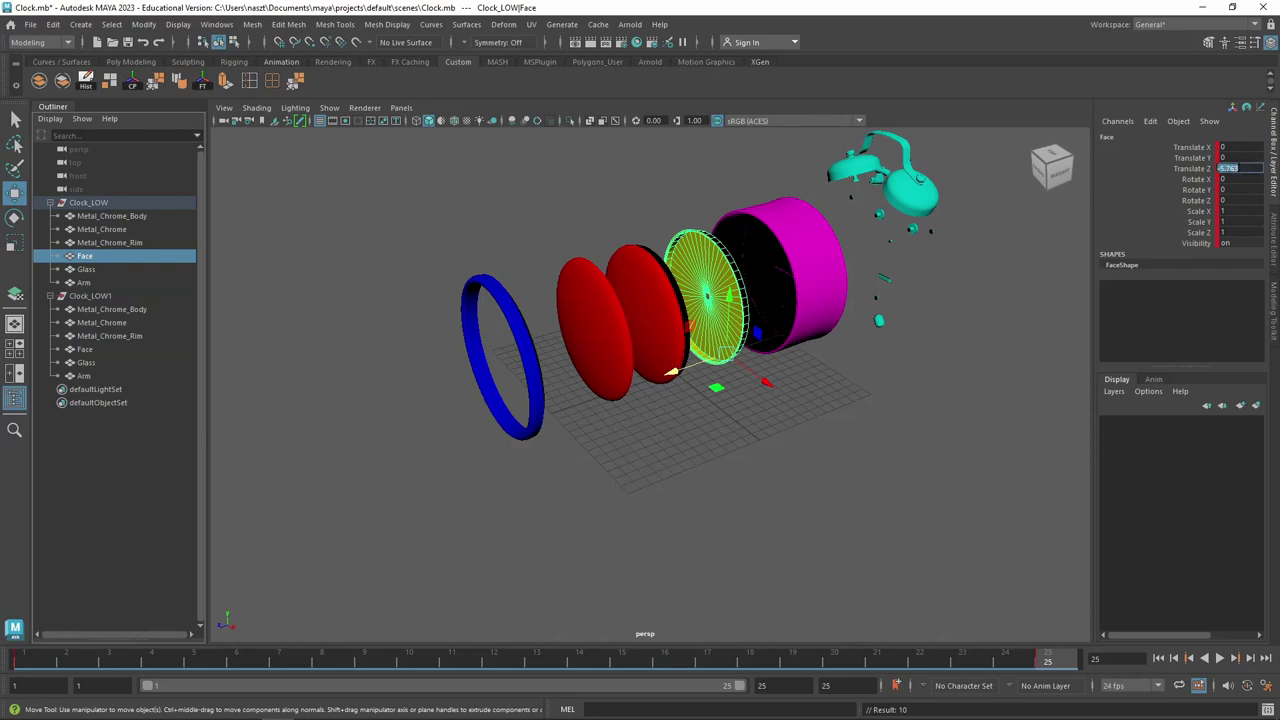
pyautogui.click(106, 351)
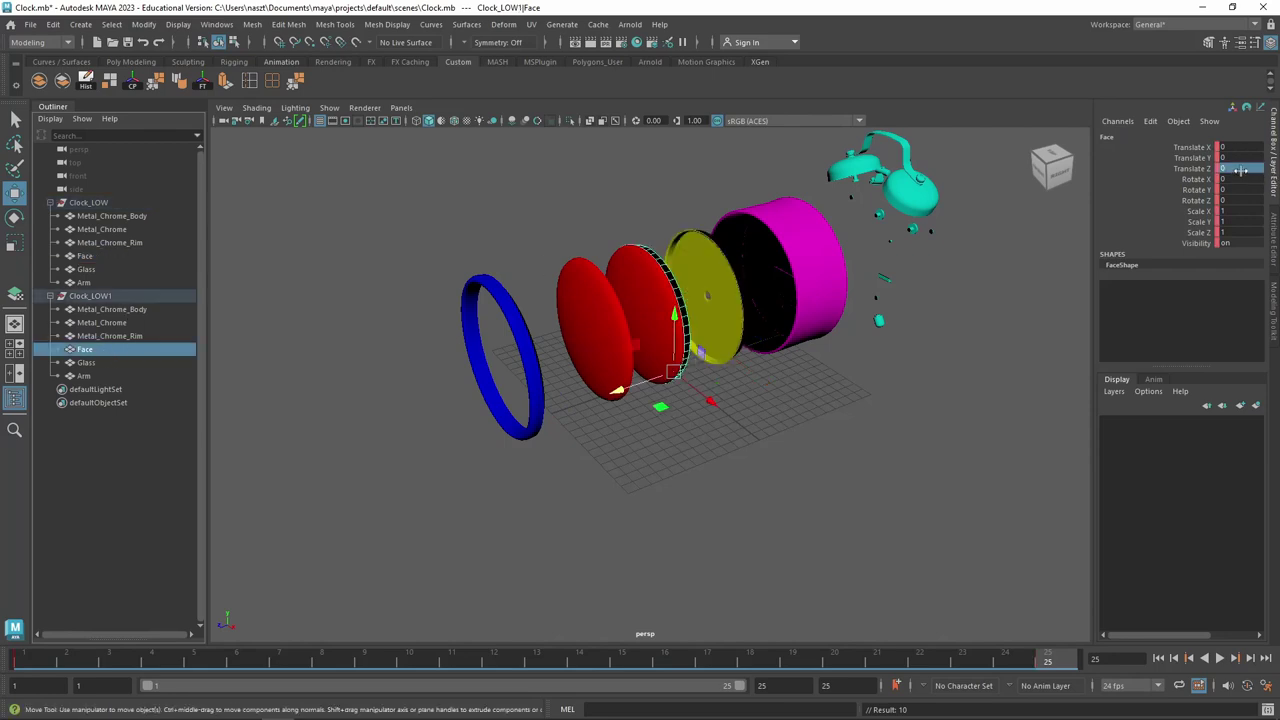
pyautogui.hotkey('ctrl', 'v')
pyautogui.press('Return')
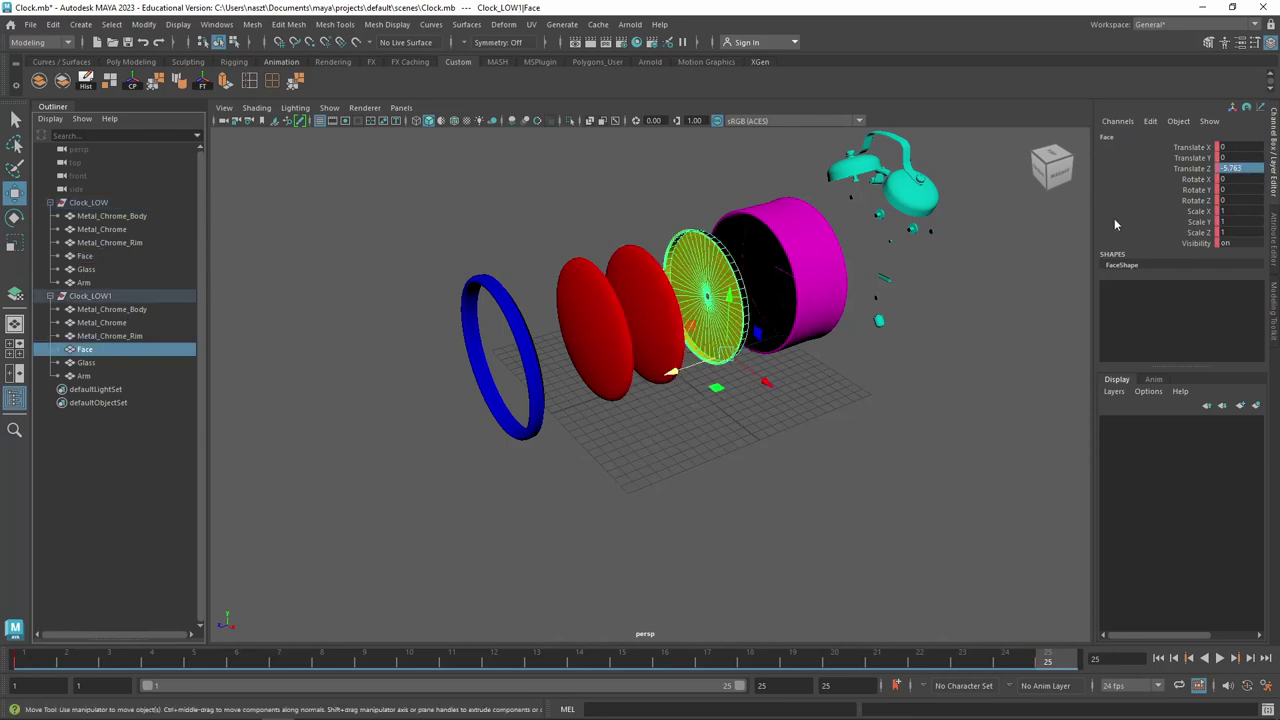
pyautogui.click(1192, 169)
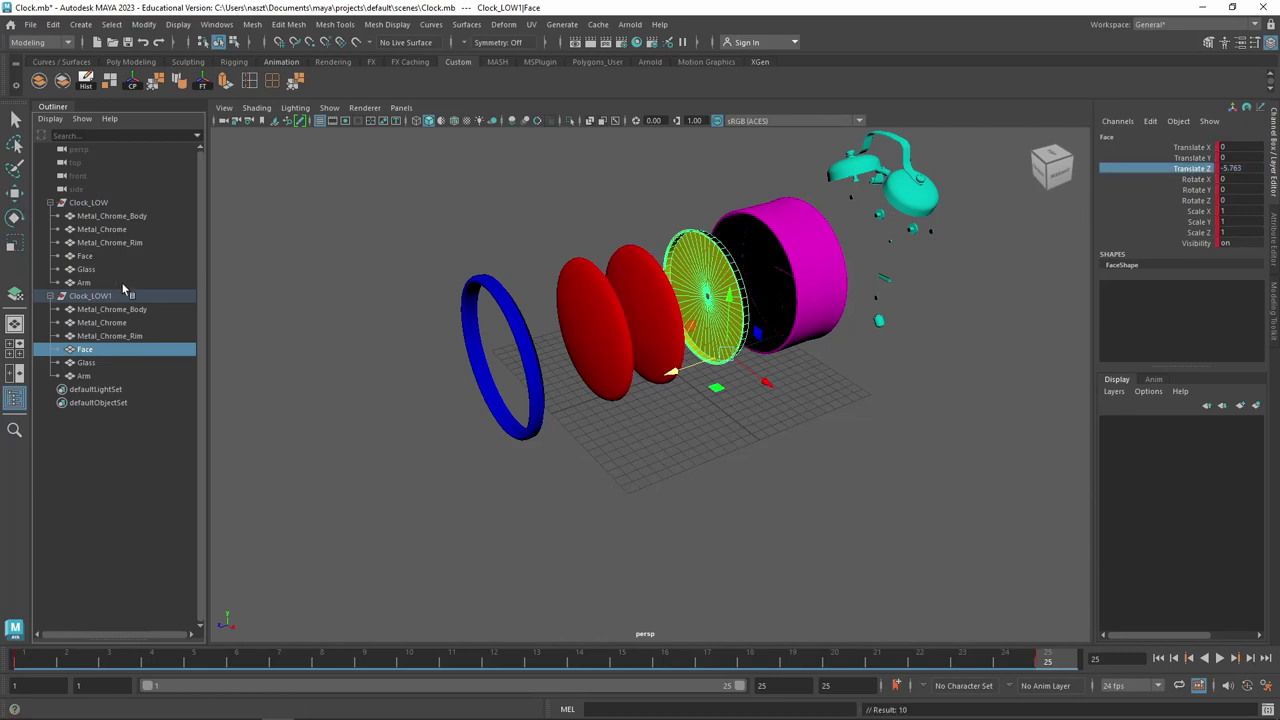
# Give the copied Glass a Translate Z of 4.665, then edit the copied Arm's Z value
pyautogui.click(87, 270)
pyautogui.doubleClick(1243, 170)
pyautogui.hotkey('ctrl', 'c')
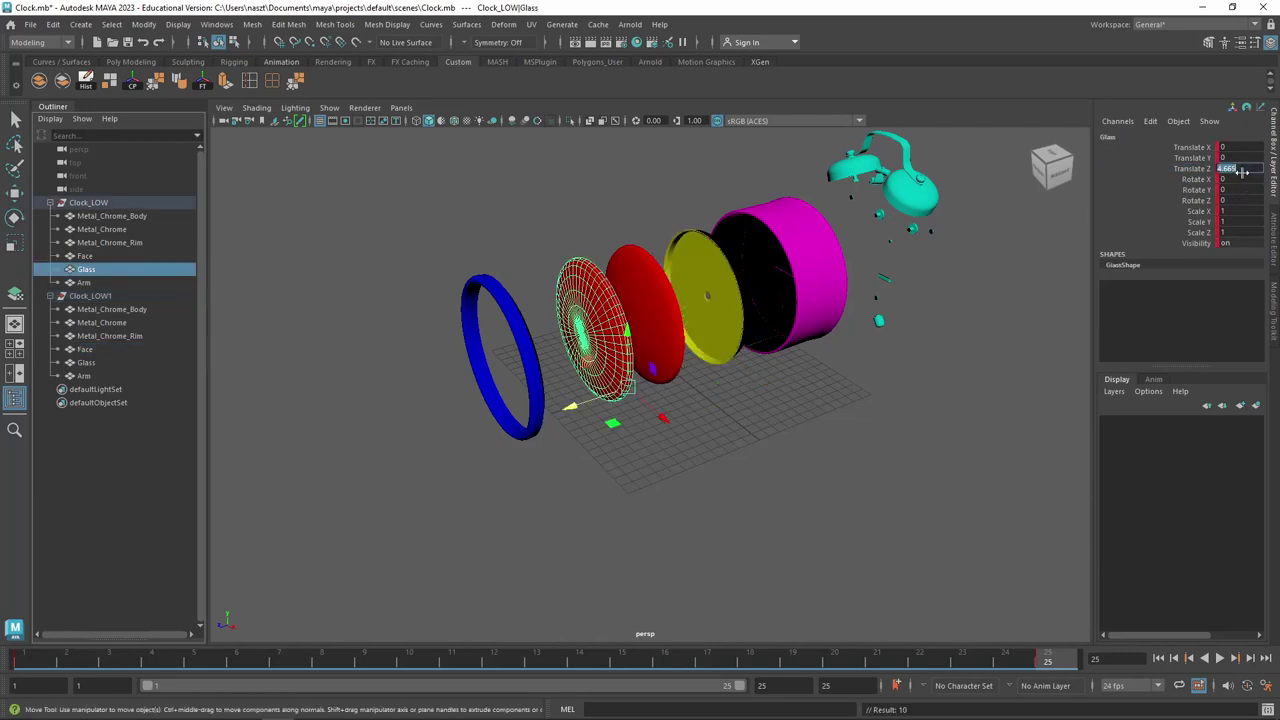
pyautogui.click(100, 362)
pyautogui.doubleClick(1233, 170)
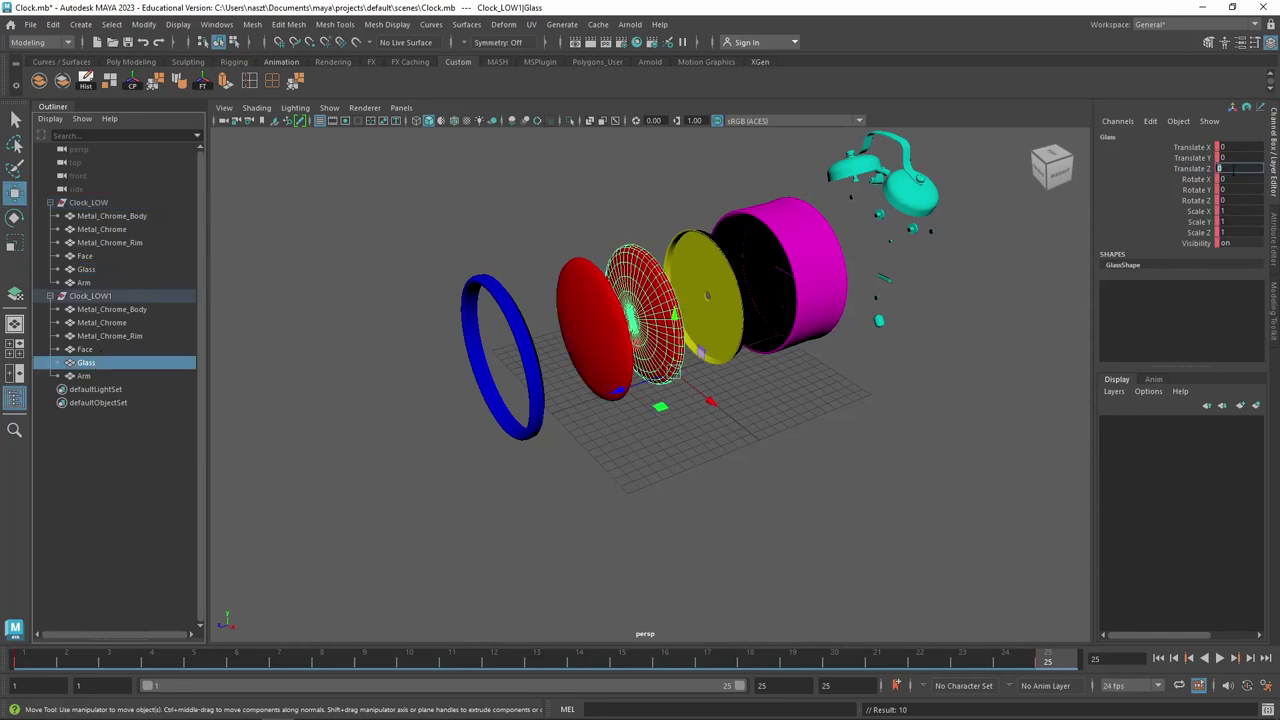
pyautogui.hotkey('ctrl', 'v')
pyautogui.press('Return')
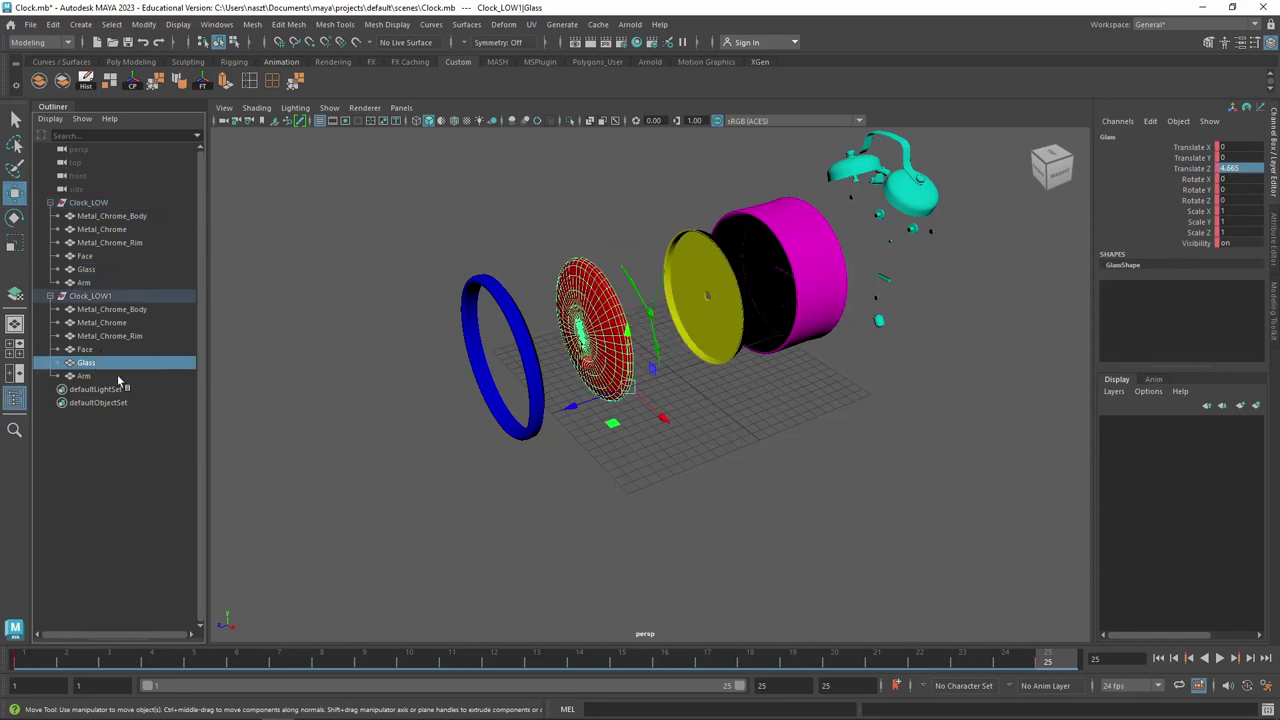
pyautogui.click(120, 377)
pyautogui.doubleClick(1222, 168)
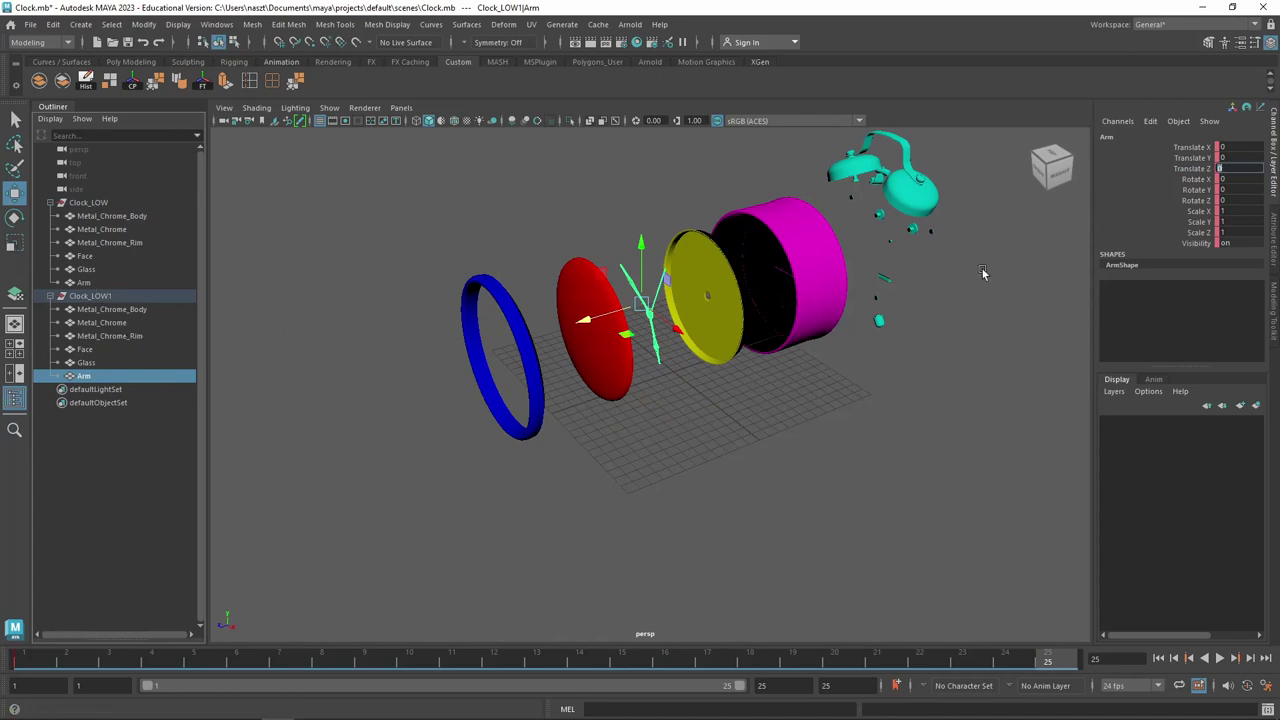
# Play the explode animation from the first frame and stop it at frame 25
pyautogui.click(38, 656)
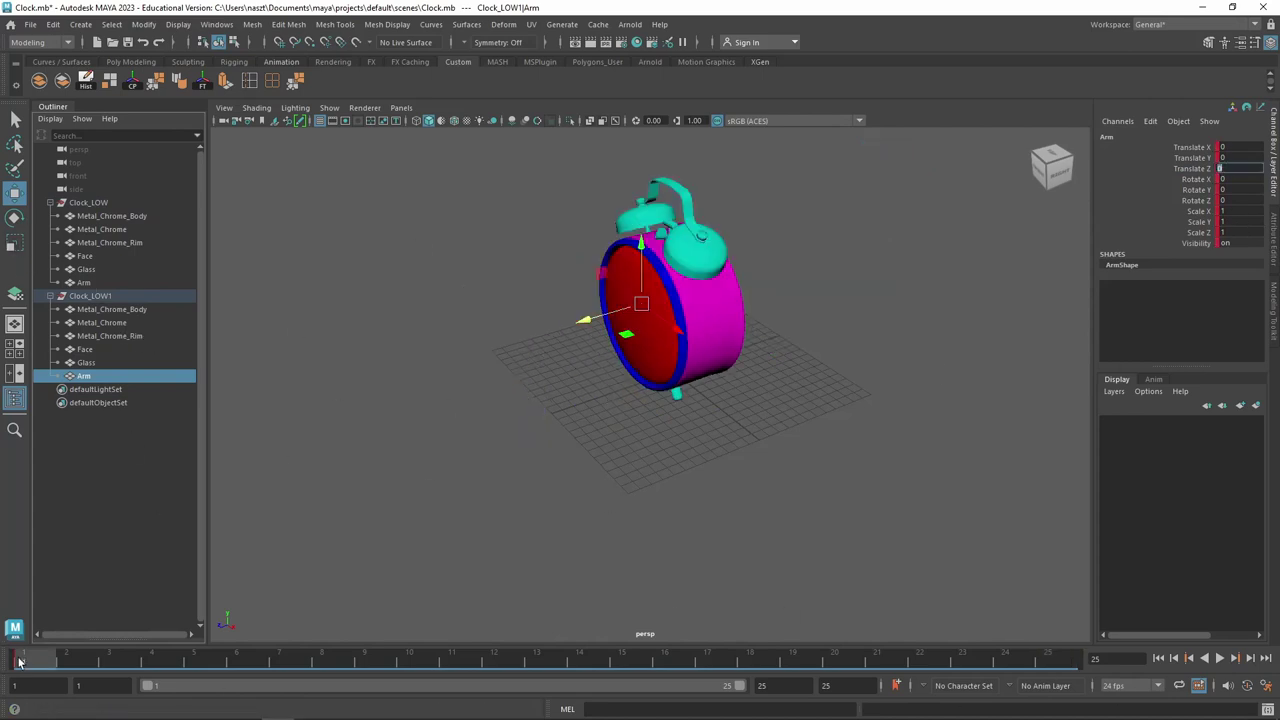
pyautogui.hotkey('alt', 'v')
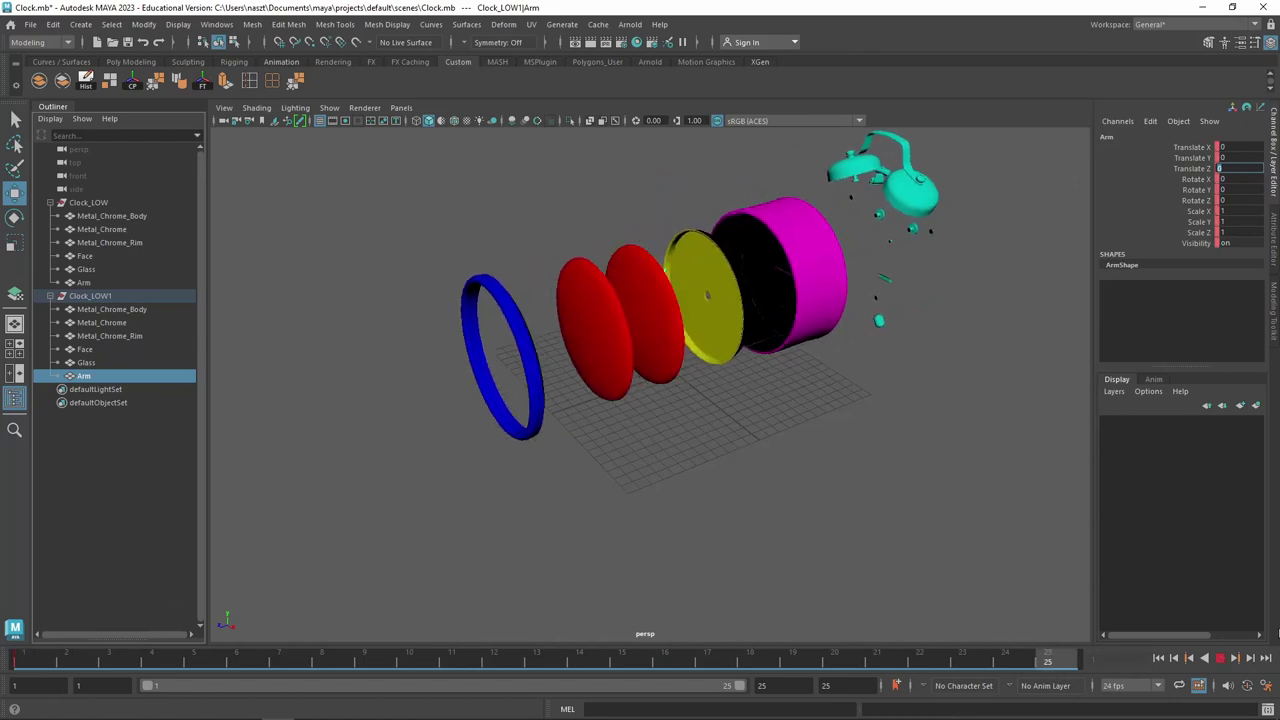
pyautogui.press('Escape')
pyautogui.click(668, 348)
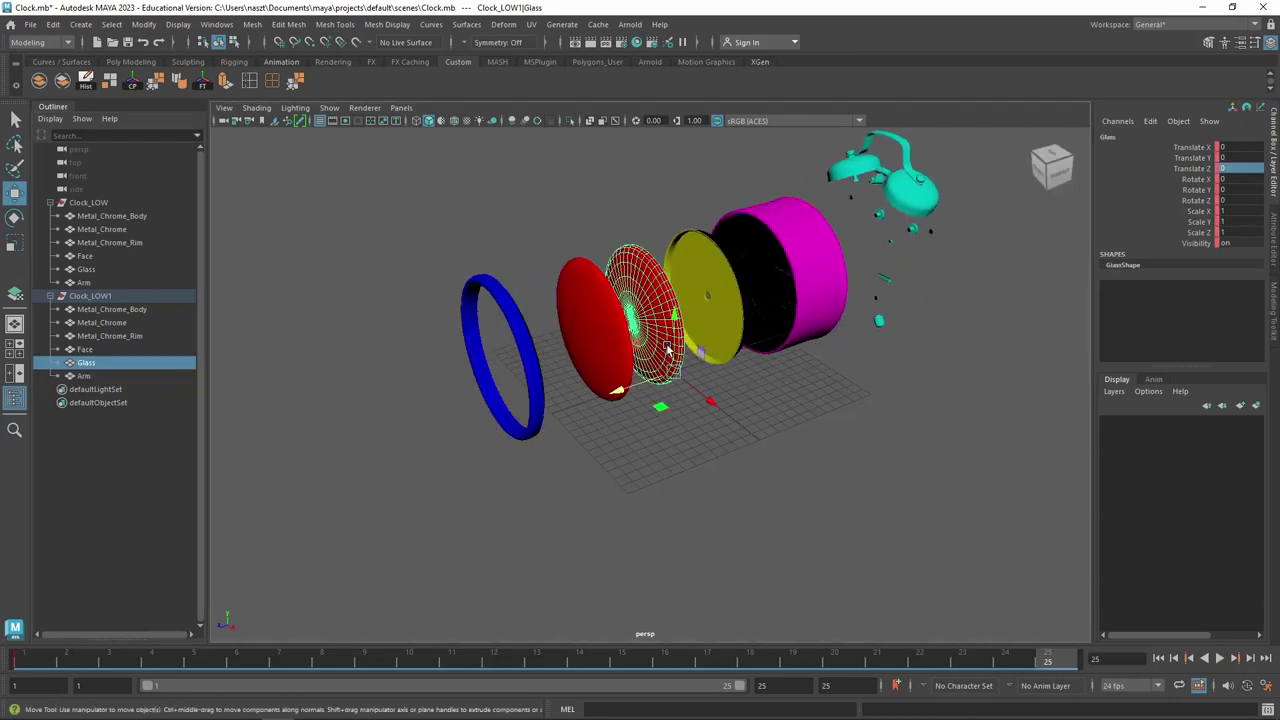
# Re-apply the 4.665 Z offset to the copied Glass, then replay the explosion to compare
pyautogui.click(86, 269)
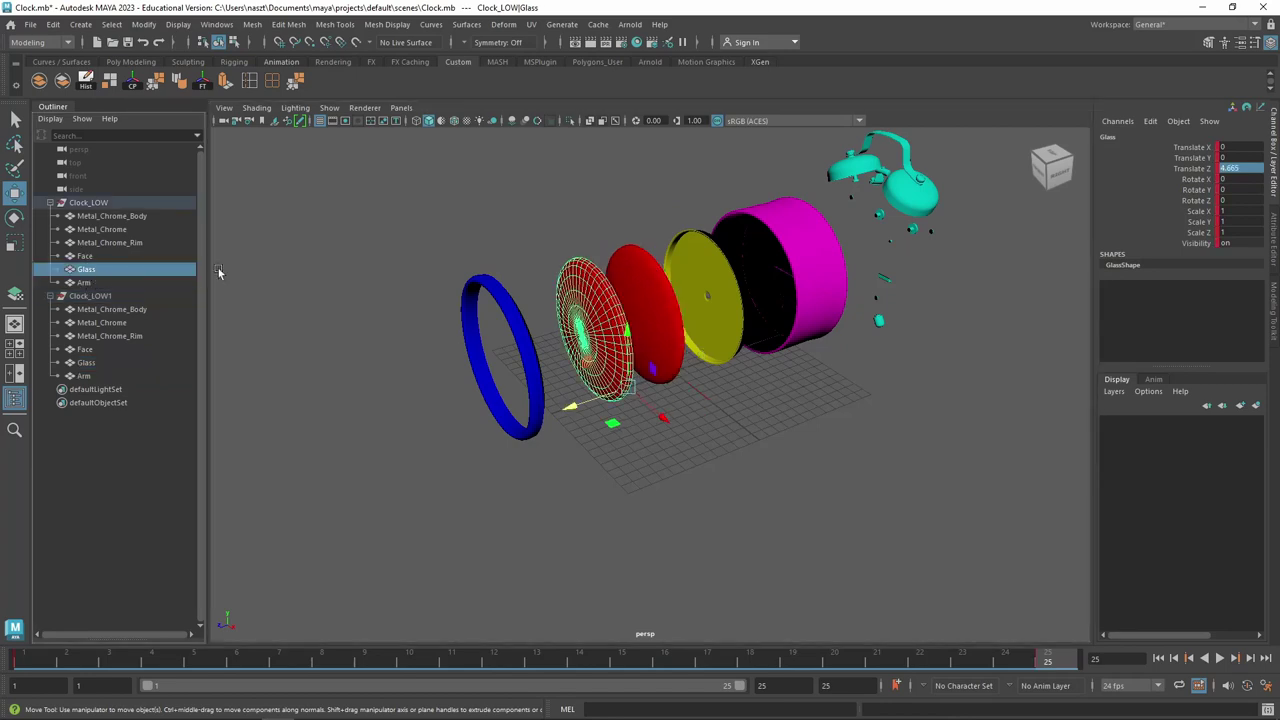
pyautogui.doubleClick(1246, 168)
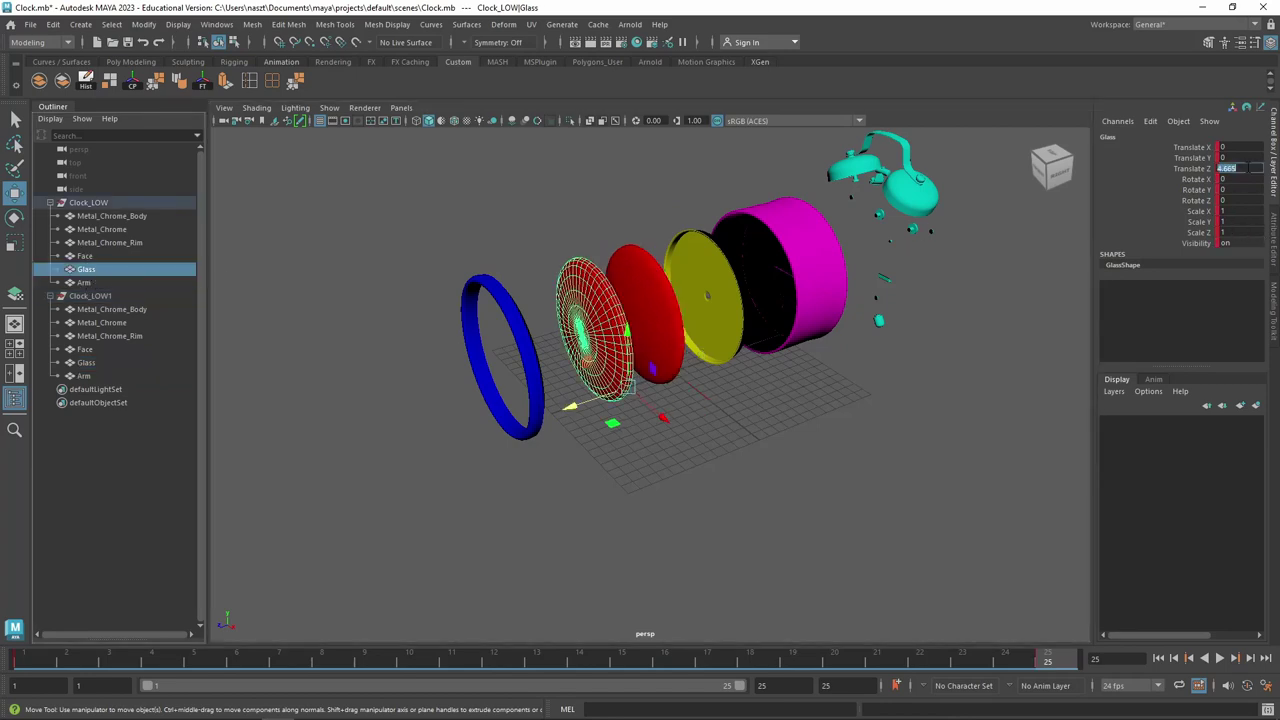
pyautogui.click(86, 363)
pyautogui.doubleClick(1232, 168)
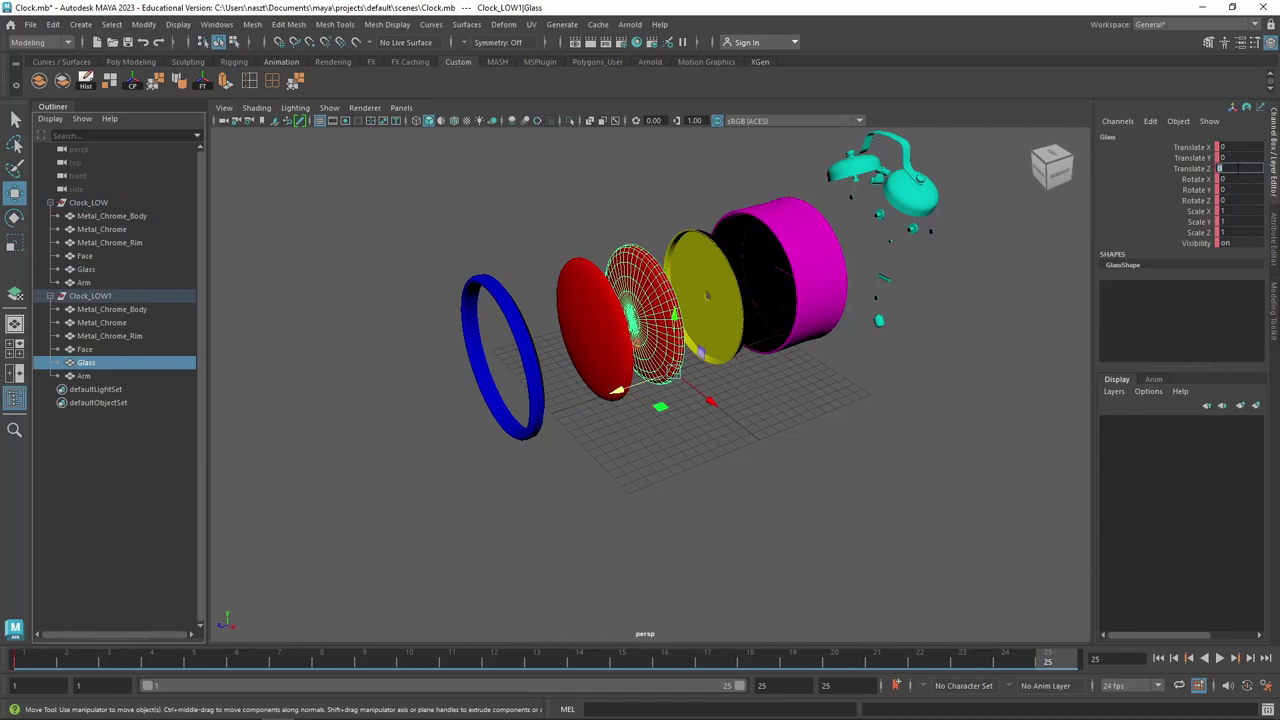
pyautogui.write('-4.665')
pyautogui.press('Return')
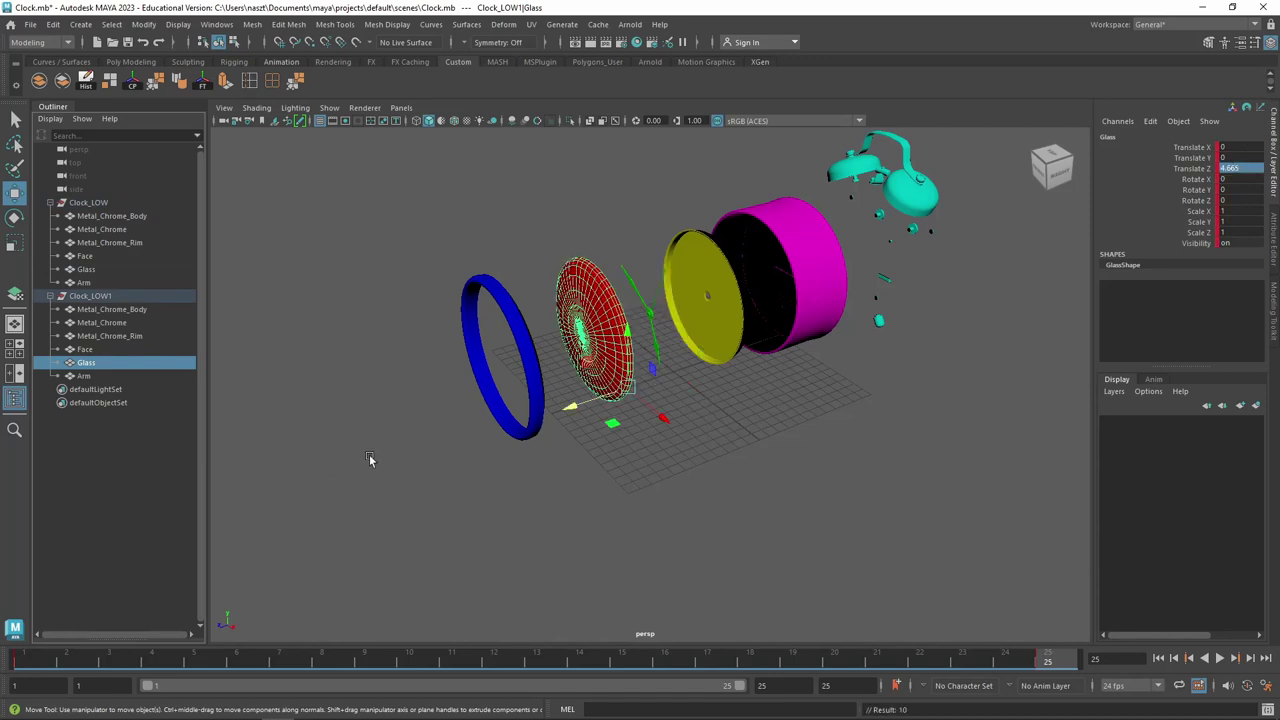
pyautogui.click(1219, 658)
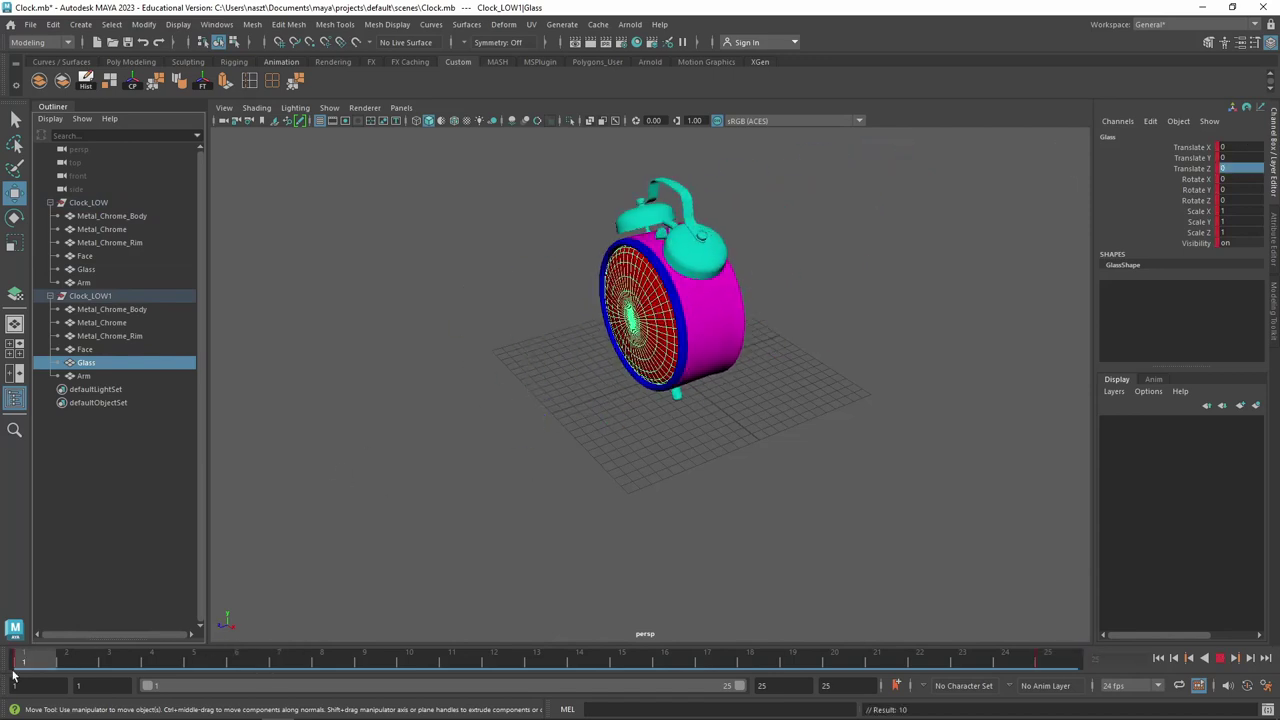
pyautogui.click(1219, 658)
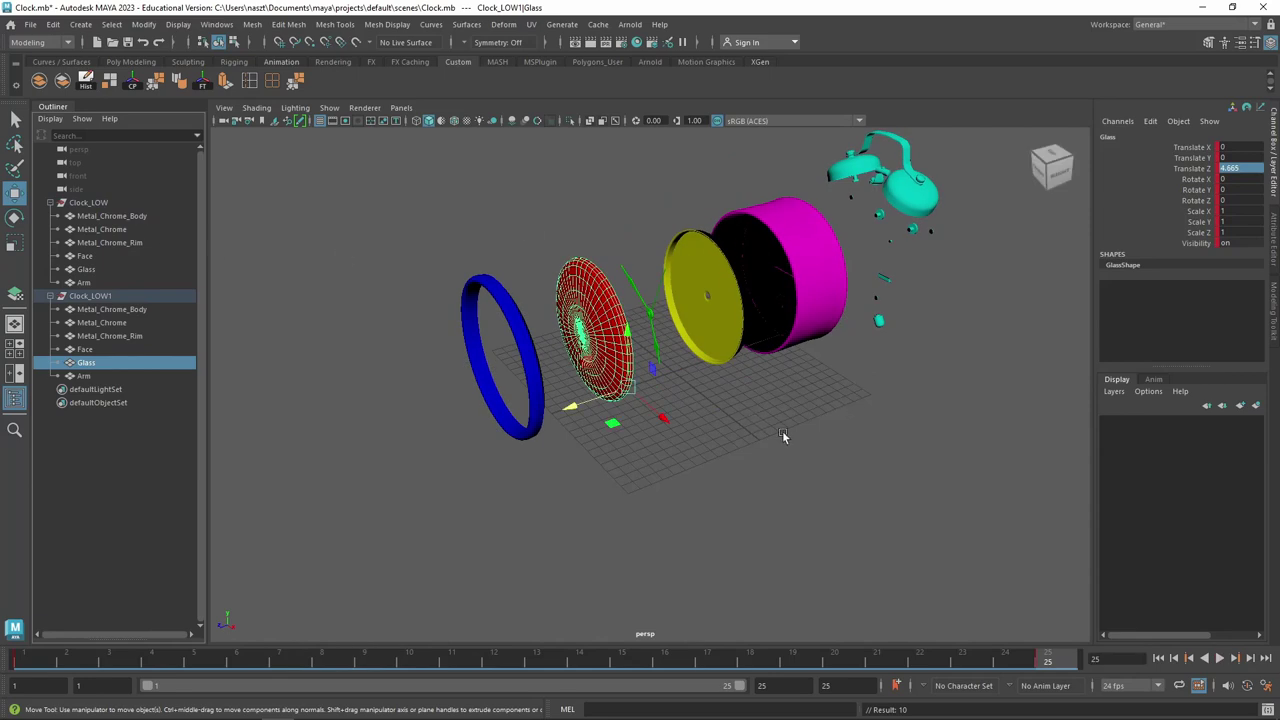
pyautogui.moveTo(786, 434)
pyautogui.keyDown('alt'); pyautogui.mouseDown()
pyautogui.moveTo(601, 478)
pyautogui.moveTo(694, 420)
pyautogui.moveTo(857, 397)
pyautogui.moveTo(800, 398)
pyautogui.mouseUp(); pyautogui.keyUp('alt')
# Rename the Clock_LOW1 group to Clock_High
pyautogui.click(108, 310)
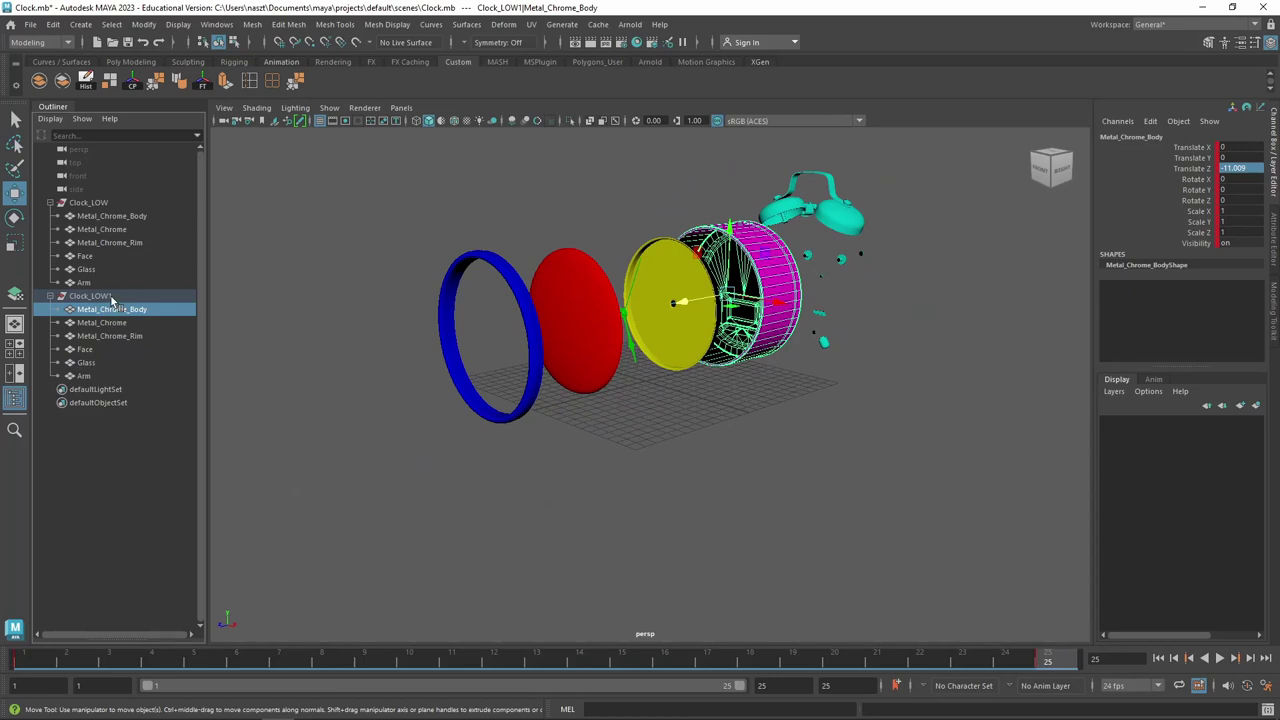
pyautogui.click(112, 297)
pyautogui.write('Clock_L')
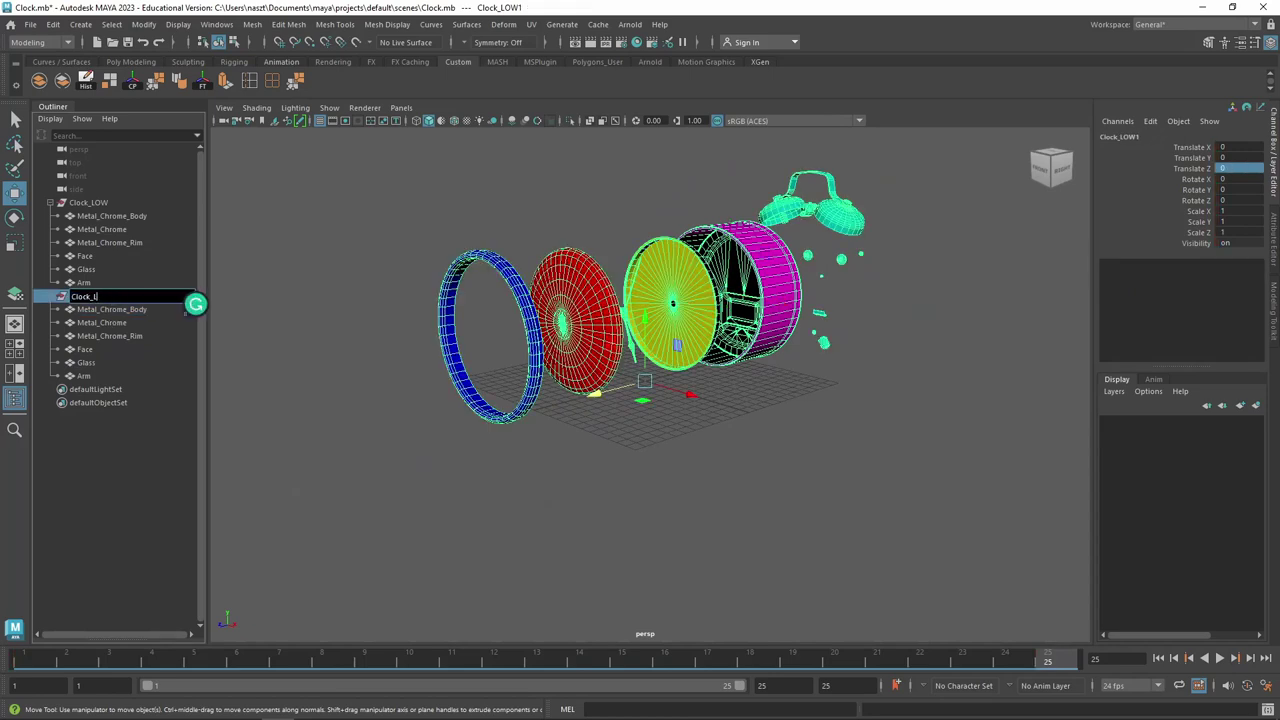
pyautogui.write('HI')
pyautogui.press('Return')
# Select Clock_High's Metal_Chrome_Body, zoom in on it, and open the Mesh menu
pyautogui.click(120, 312)
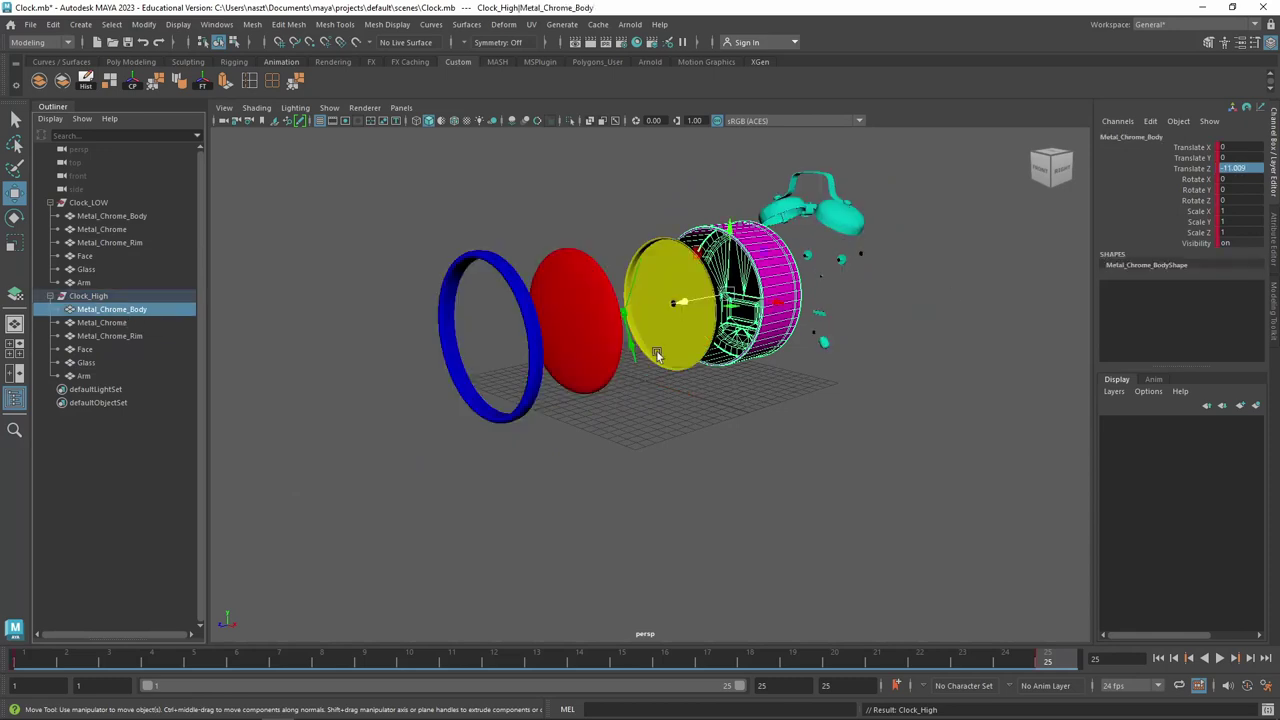
pyautogui.scroll(3, 769, 341)
pyautogui.scroll(2, 720, 330)
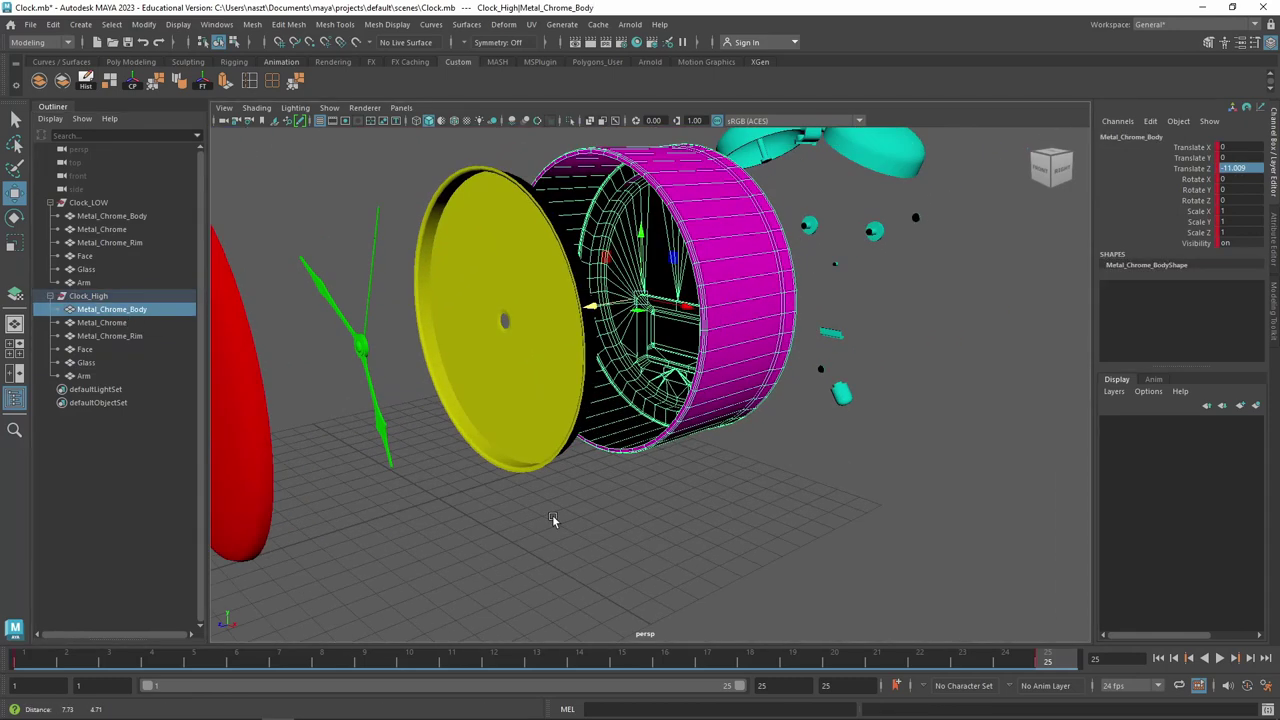
pyautogui.scroll(2, 665, 318)
pyautogui.scroll(2, 665, 318)
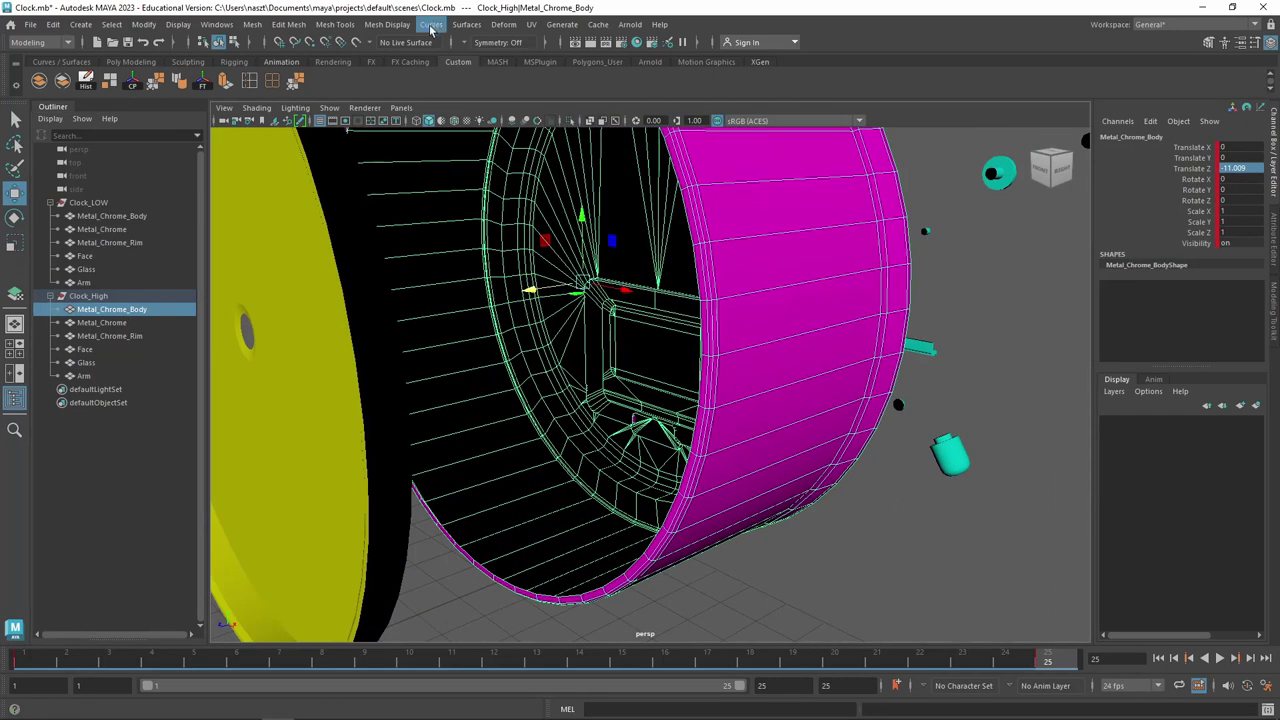
pyautogui.click(252, 24)
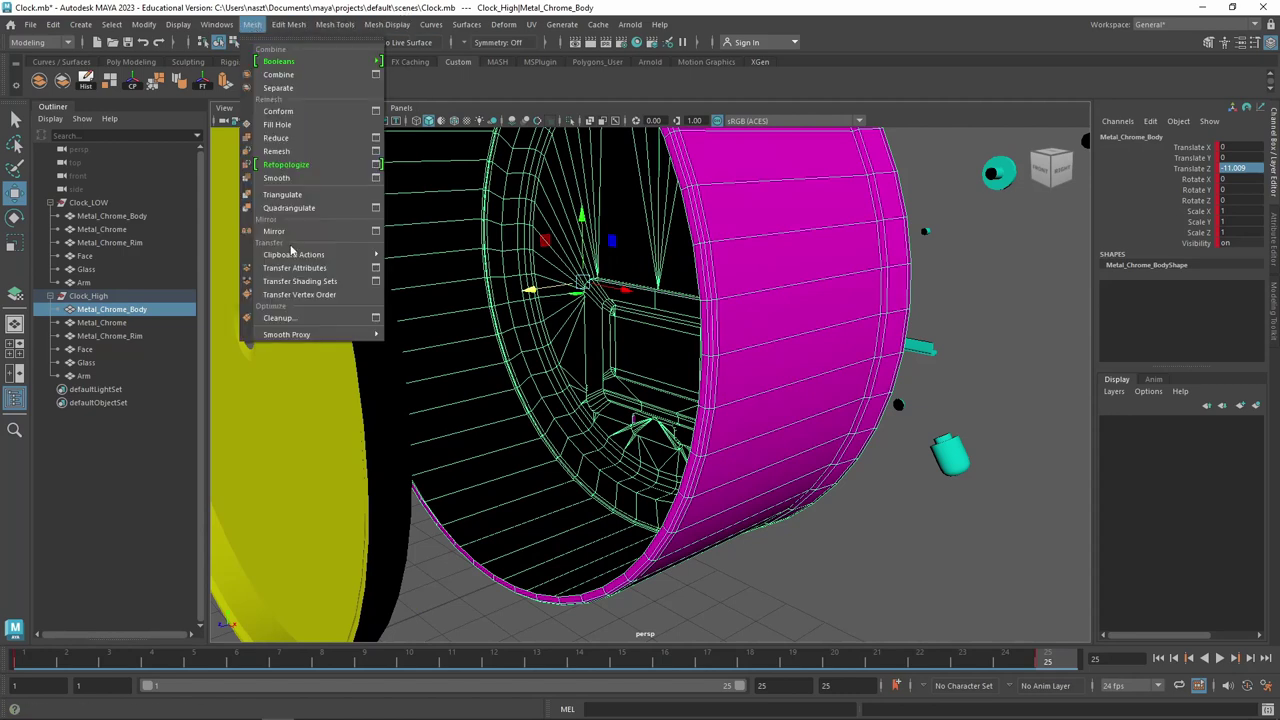
# Smooth the chrome body at 2 division levels and hide the Clock_LOW group
pyautogui.click(375, 178)
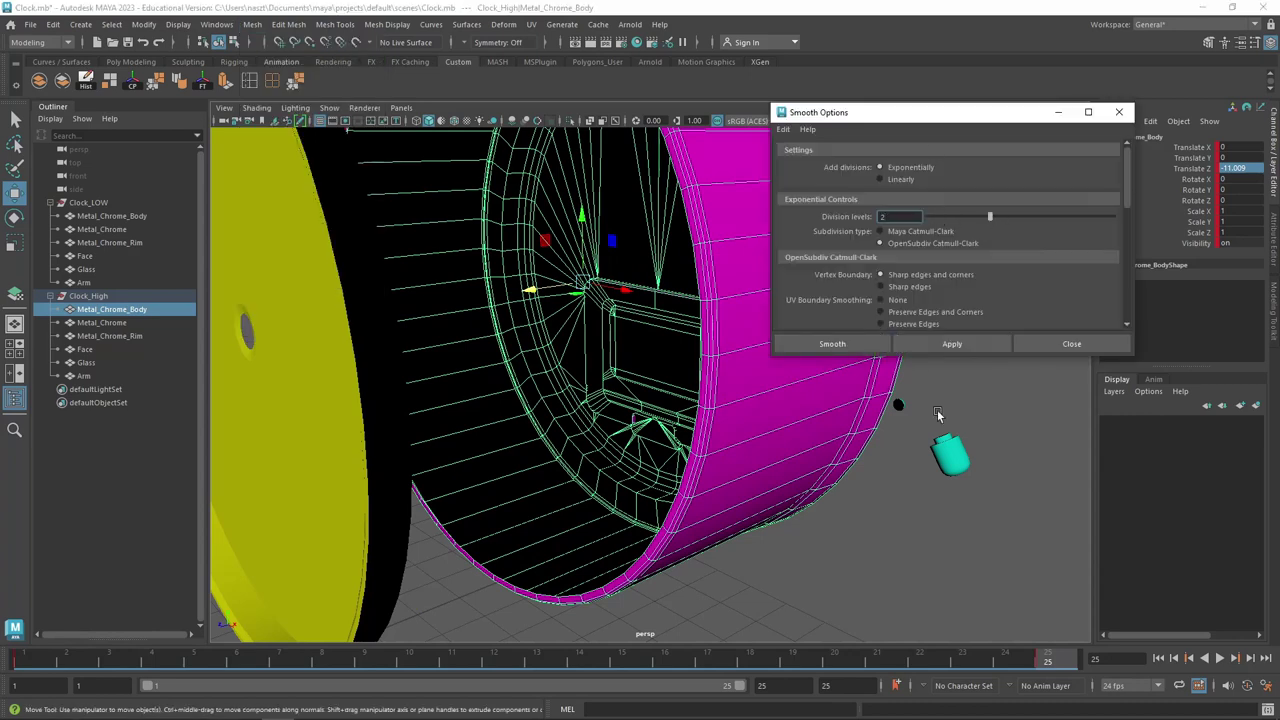
pyautogui.click(960, 346)
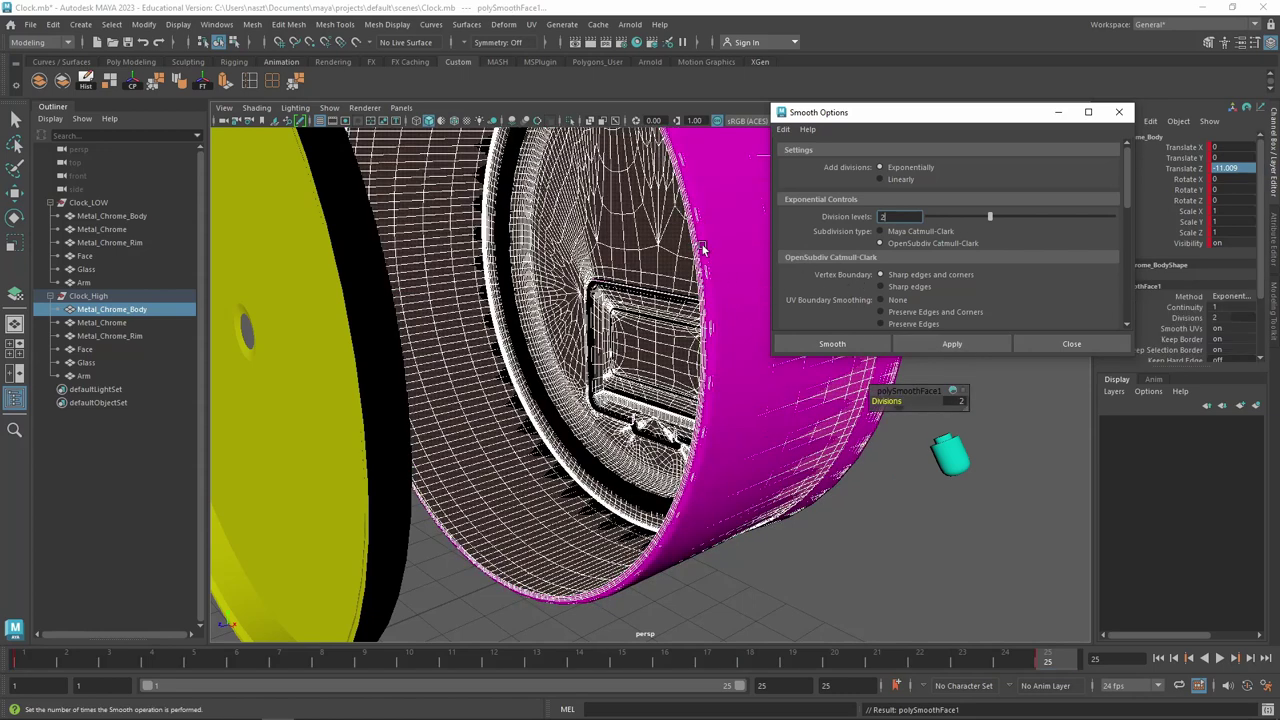
pyautogui.click(100, 201)
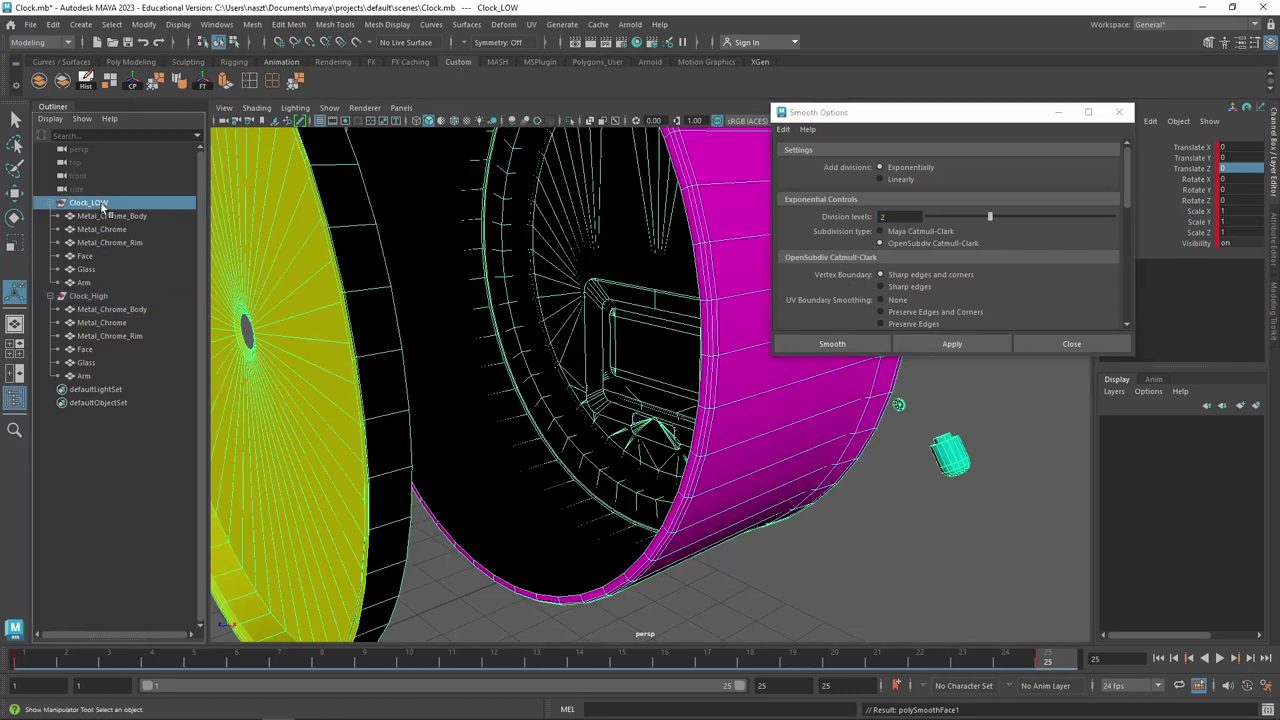
pyautogui.hotkey('ctrl', 'h')
# Inspect the smoothed magenta body, lower Smooth division levels to 1, and close Smooth Options
pyautogui.click(733, 384)
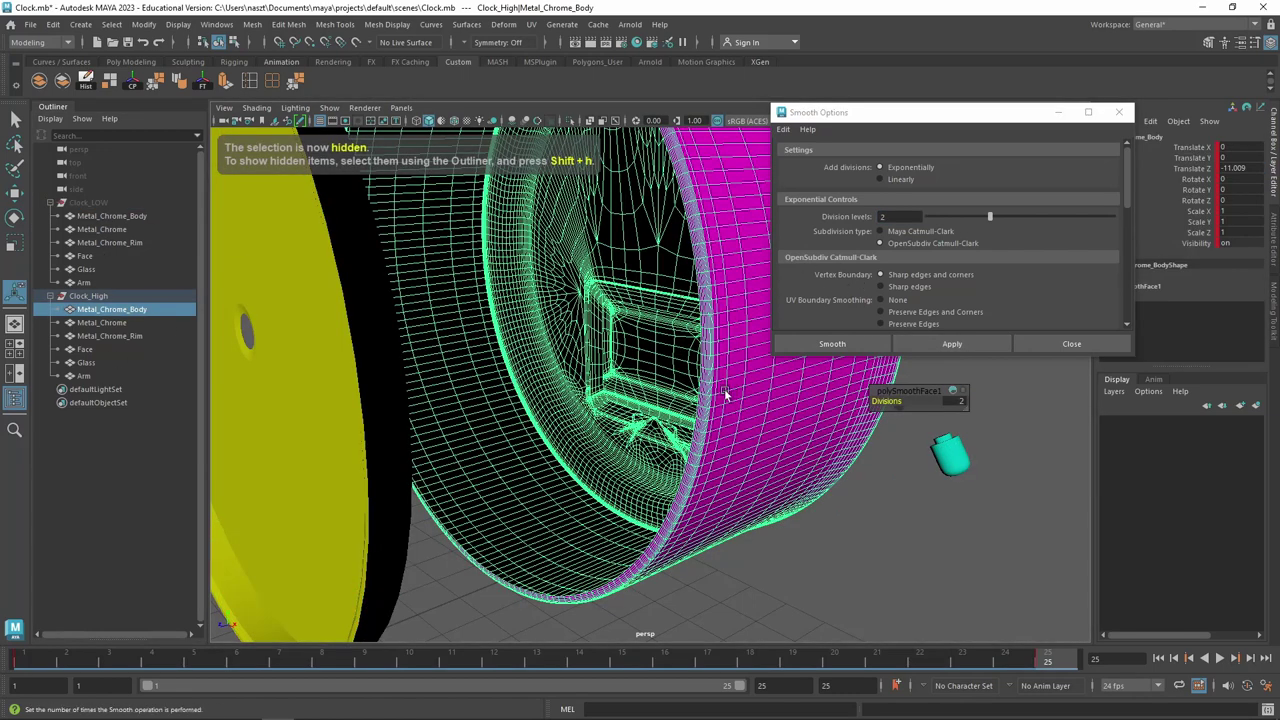
pyautogui.press('f')
pyautogui.scroll(-3, 672, 486)
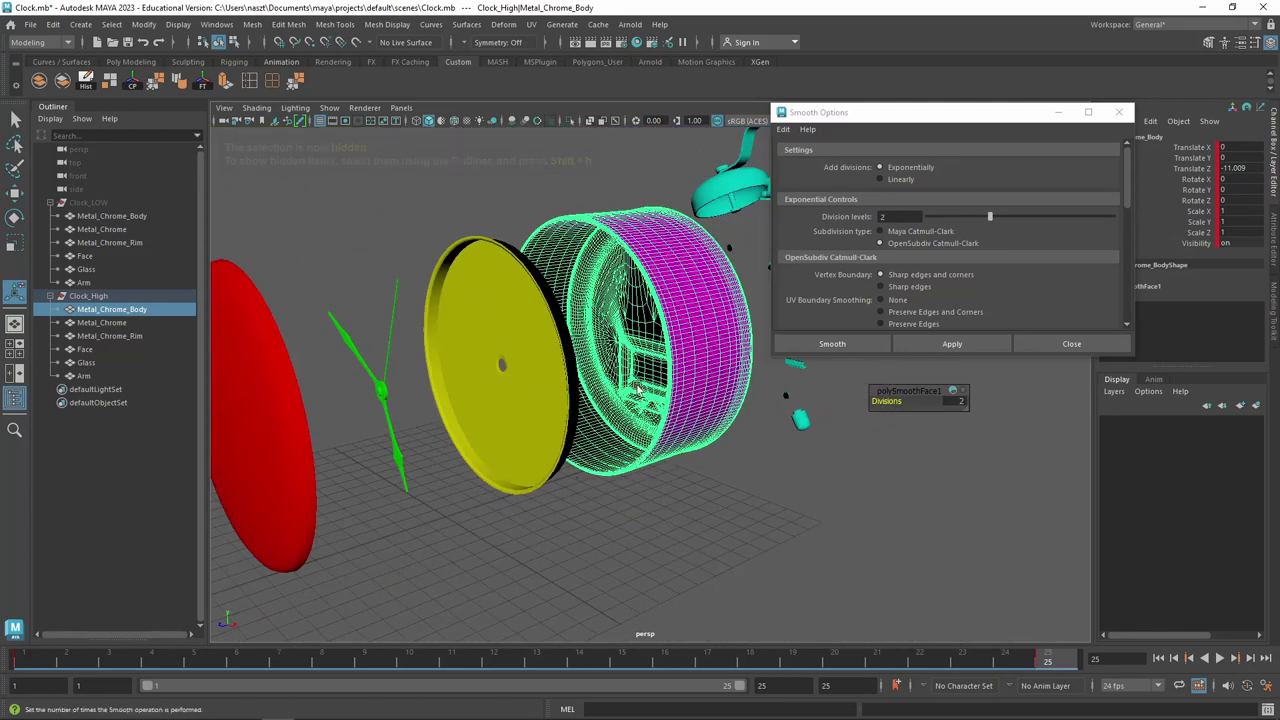
pyautogui.moveTo(591, 480)
pyautogui.keyDown('alt'); pyautogui.mouseDown()
pyautogui.moveTo(609, 440)
pyautogui.moveTo(513, 411)
pyautogui.moveTo(666, 480)
pyautogui.moveTo(571, 494)
pyautogui.moveTo(657, 471)
pyautogui.moveTo(490, 415)
pyautogui.moveTo(571, 389)
pyautogui.moveTo(528, 362)
pyautogui.moveTo(531, 420)
pyautogui.moveTo(583, 416)
pyautogui.mouseUp(); pyautogui.keyUp('alt')
pyautogui.click(571, 494)
pyautogui.click(522, 372)
pyautogui.scroll(3, 522, 372)
pyautogui.click(604, 358)
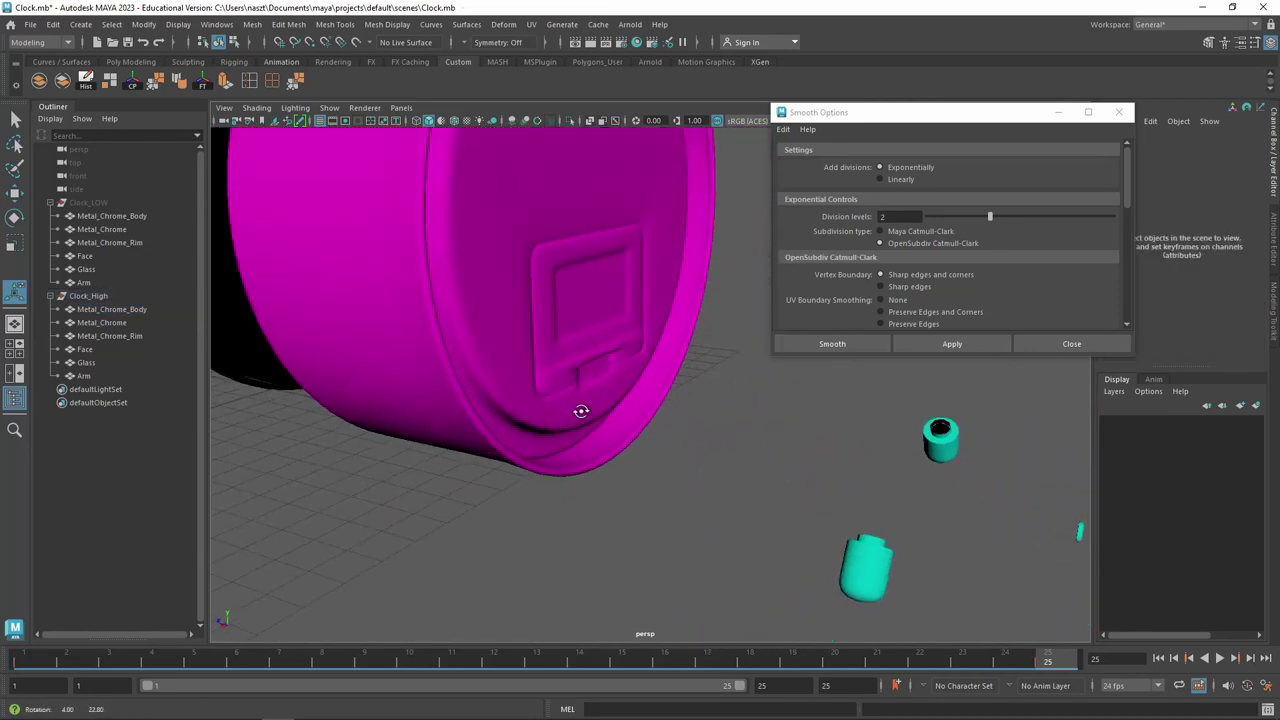
pyautogui.click(598, 404)
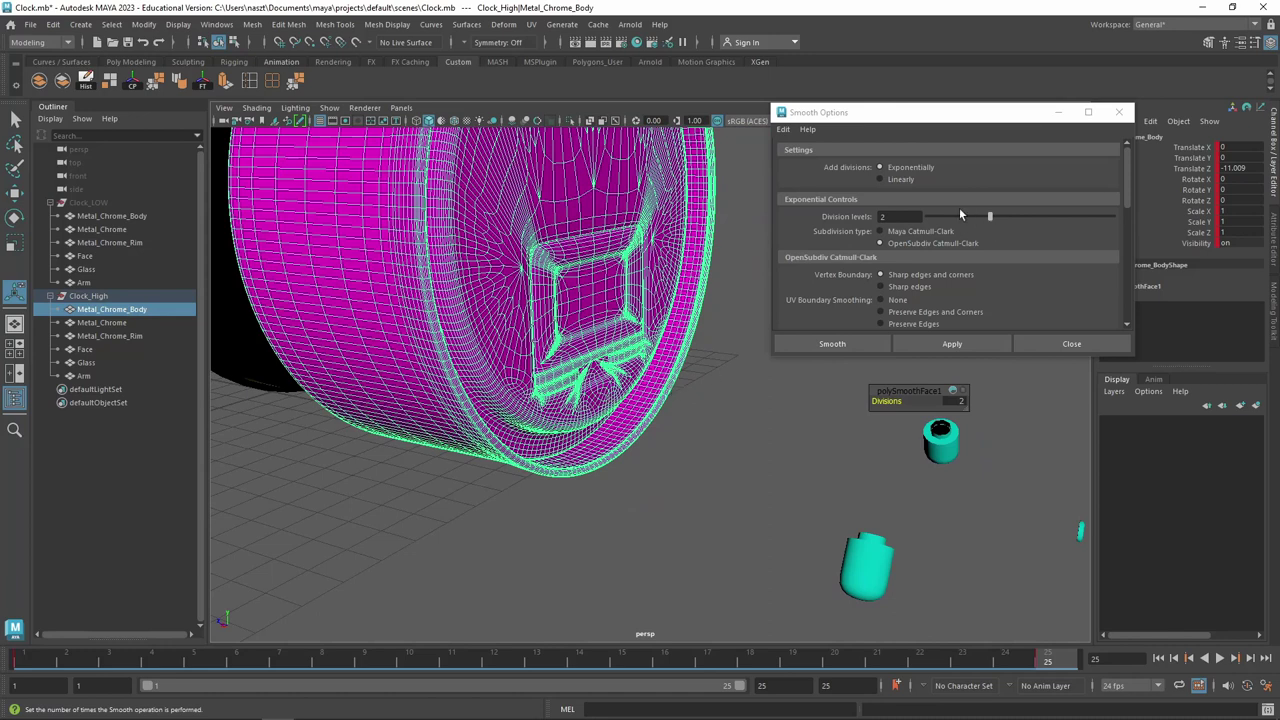
pyautogui.click(928, 216)
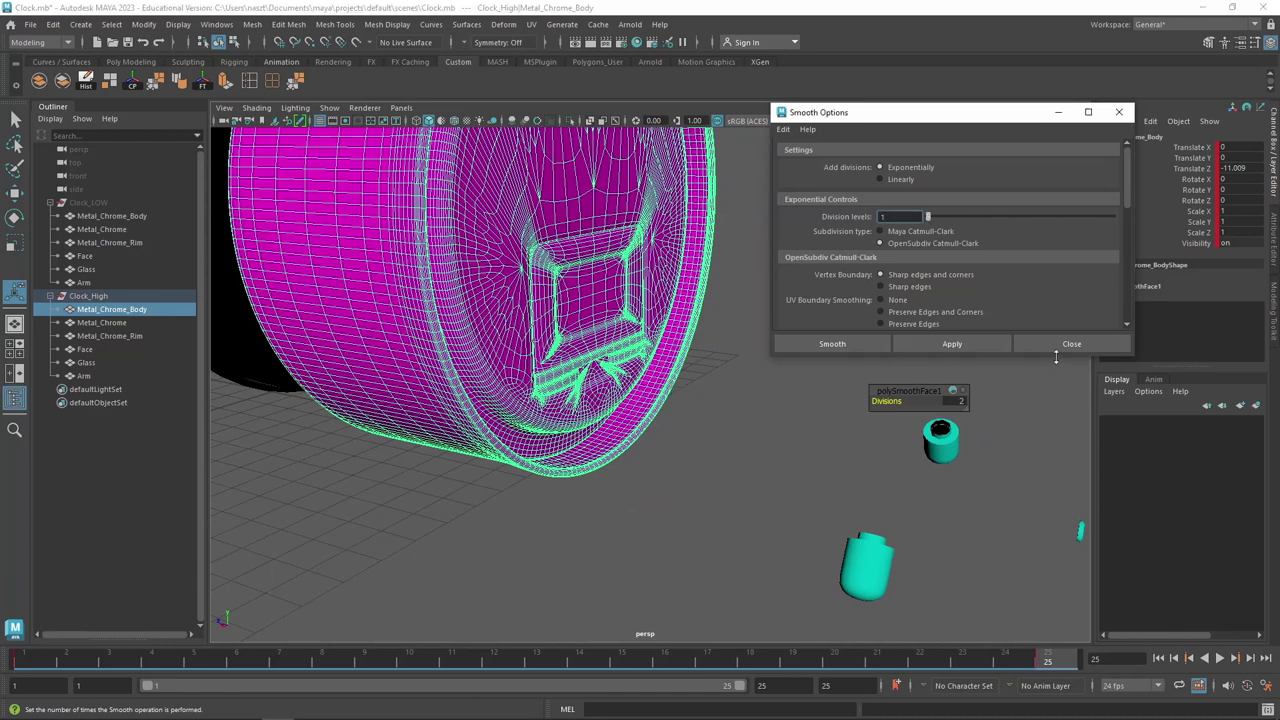
pyautogui.click(1060, 345)
pyautogui.hotkey('ctrl', 'z')
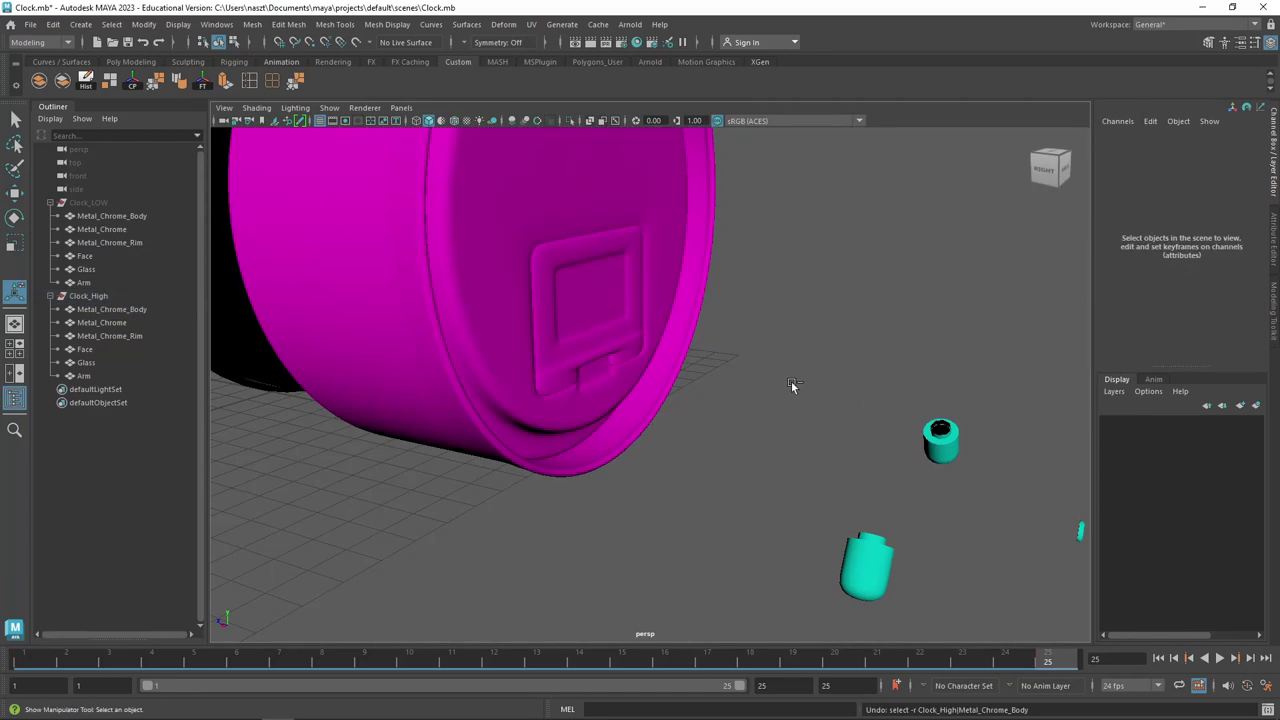
pyautogui.hotkey('ctrl', 'z')
pyautogui.click(950, 402)
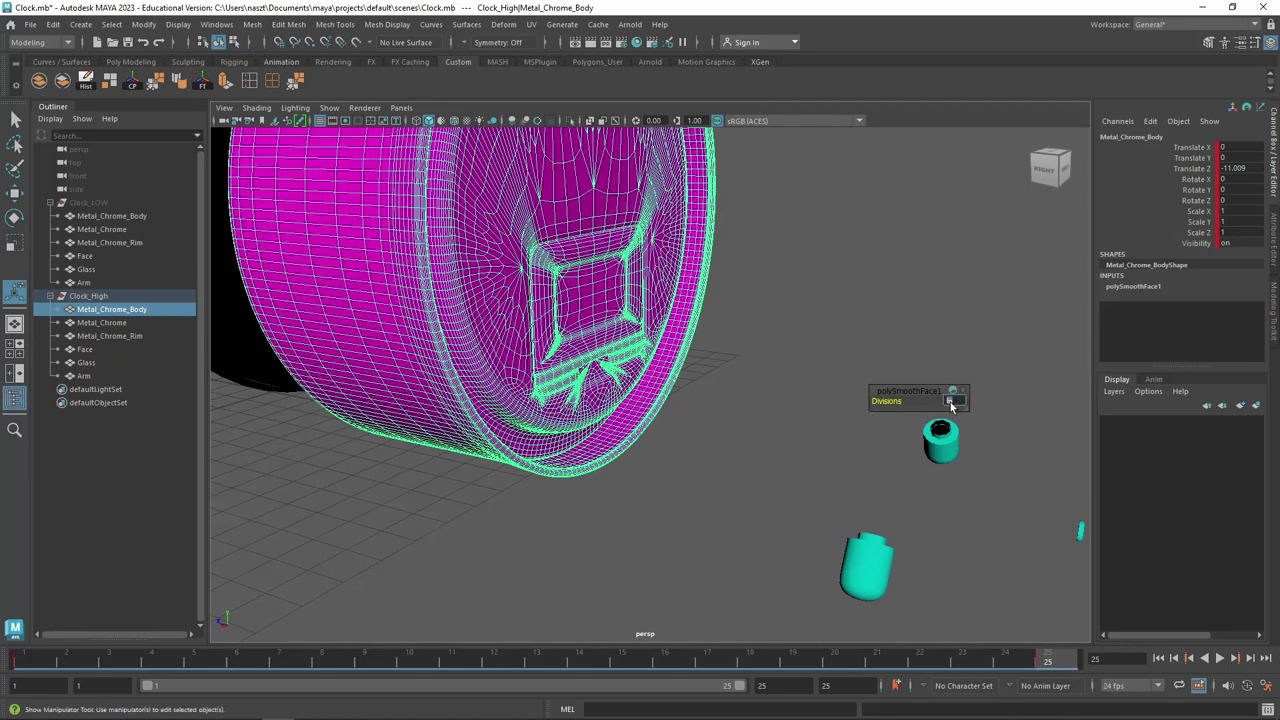
pyautogui.write('1')
pyautogui.press('Return')
pyautogui.click(790, 304)
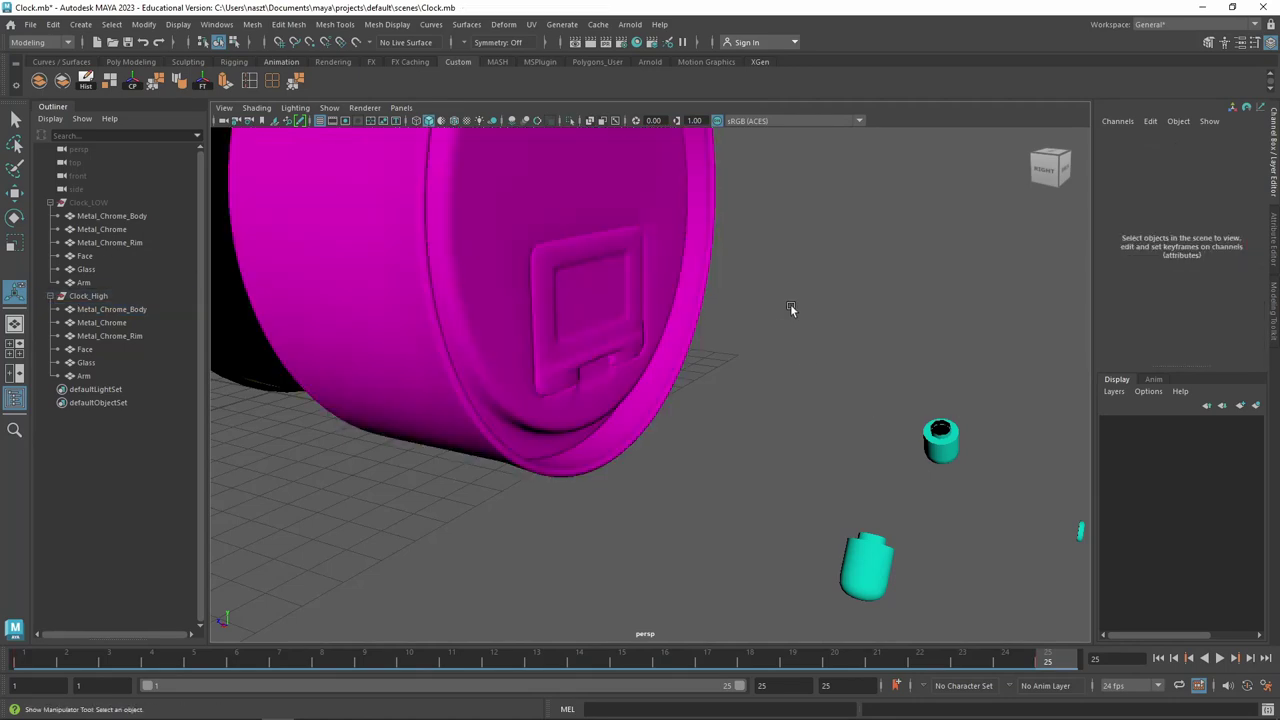
pyautogui.moveTo(667, 425)
pyautogui.keyDown('alt'); pyautogui.mouseDown()
pyautogui.moveTo(677, 454)
pyautogui.moveTo(651, 429)
pyautogui.mouseUp(); pyautogui.keyUp('alt')
pyautogui.click(557, 390)
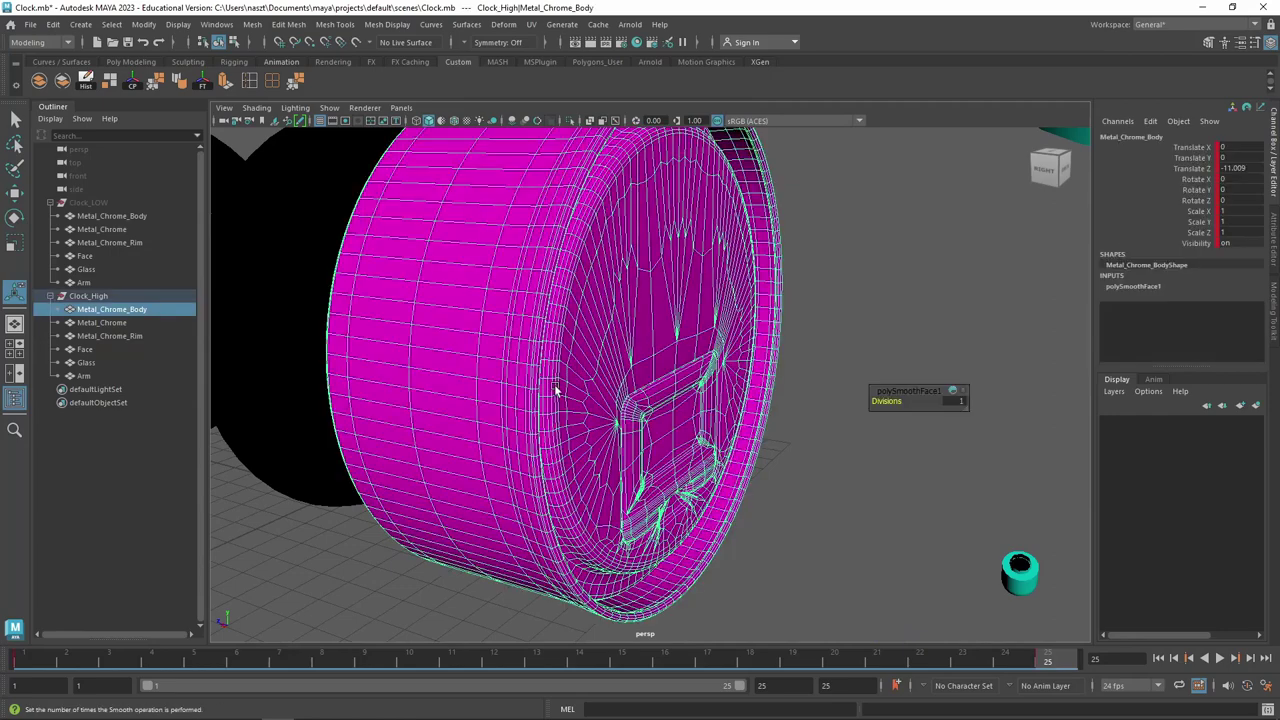
pyautogui.click(952, 402)
pyautogui.write('0')
pyautogui.press('Return')
pyautogui.moveTo(628, 466)
pyautogui.keyDown('alt'); pyautogui.mouseDown()
pyautogui.moveTo(572, 377)
pyautogui.moveTo(629, 271)
pyautogui.mouseUp(); pyautogui.keyUp('alt')
pyautogui.scroll(3, 620, 341)
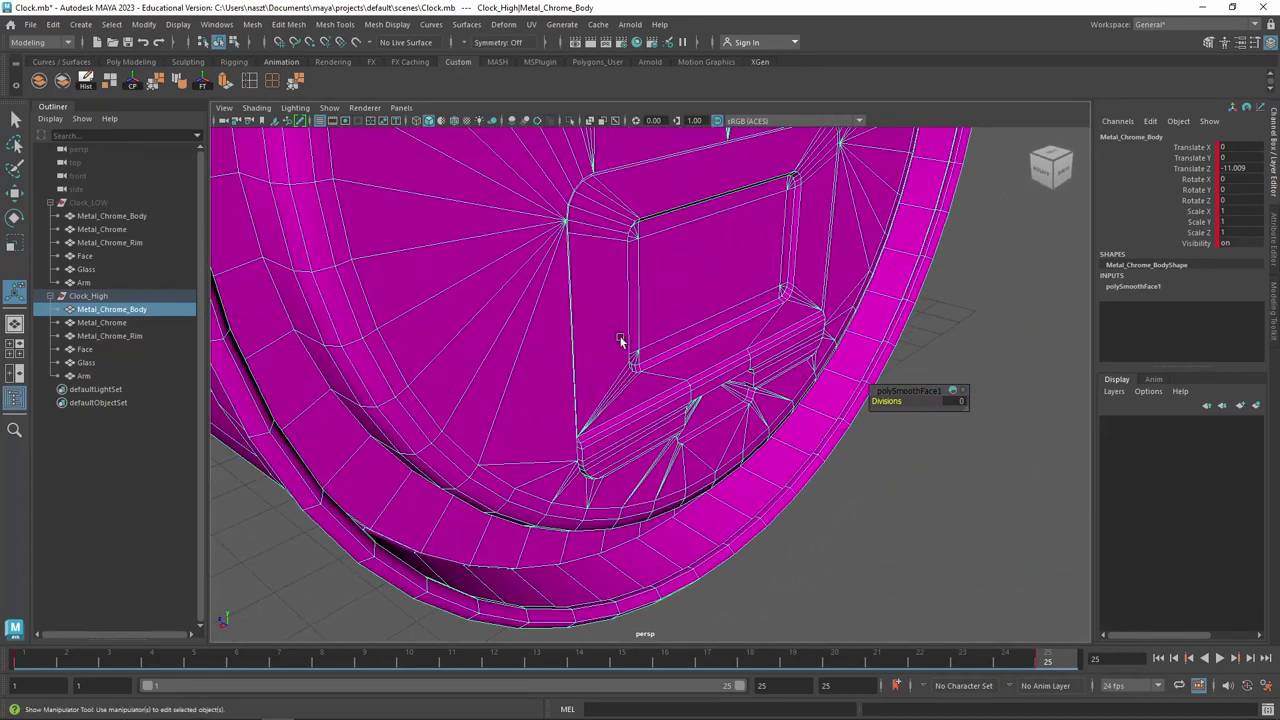
pyautogui.scroll(-5, 600, 360)
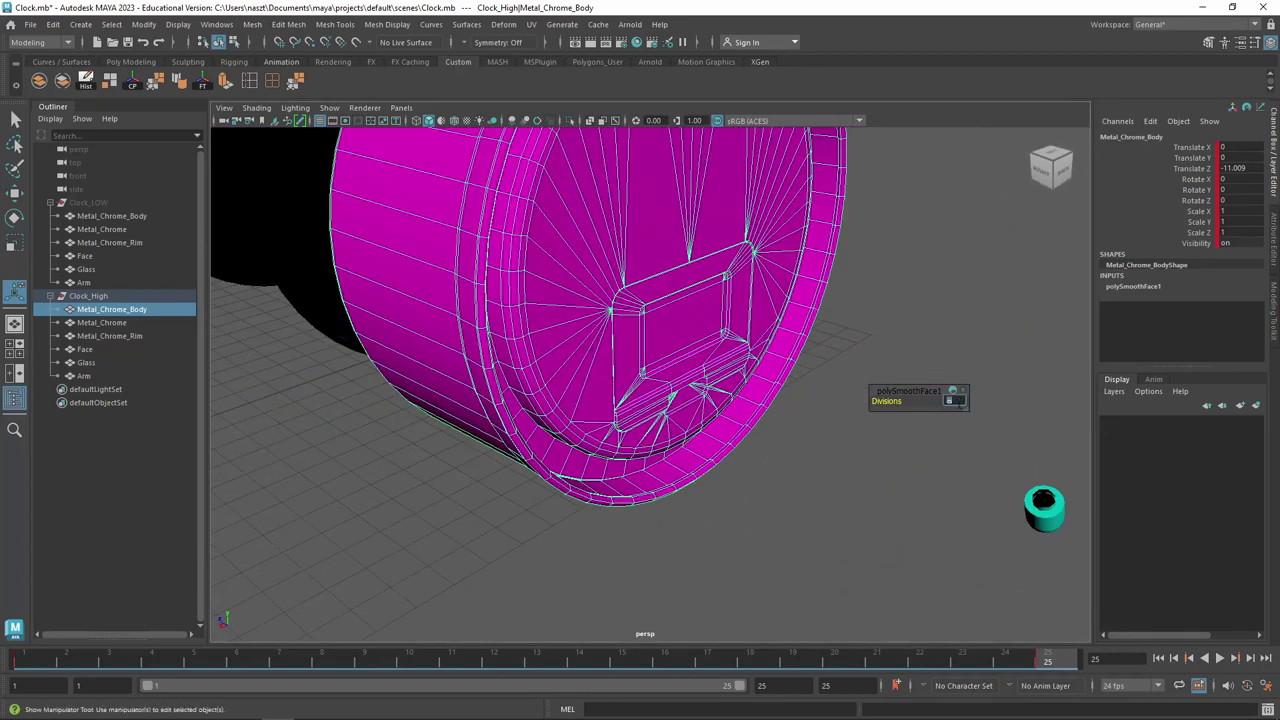
pyautogui.moveTo(955, 400); pyautogui.dragTo(958, 401)
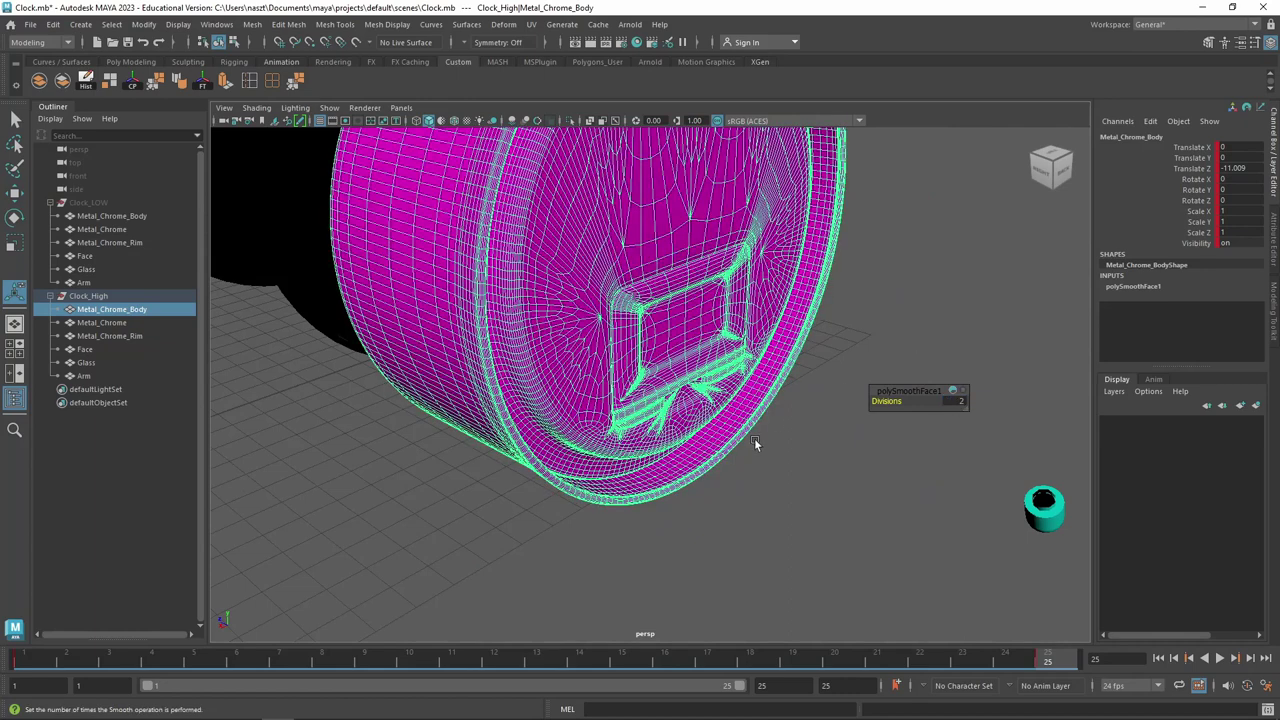
pyautogui.click(806, 415)
pyautogui.scroll(-1, 756, 388)
pyautogui.scroll(-5, 585, 445)
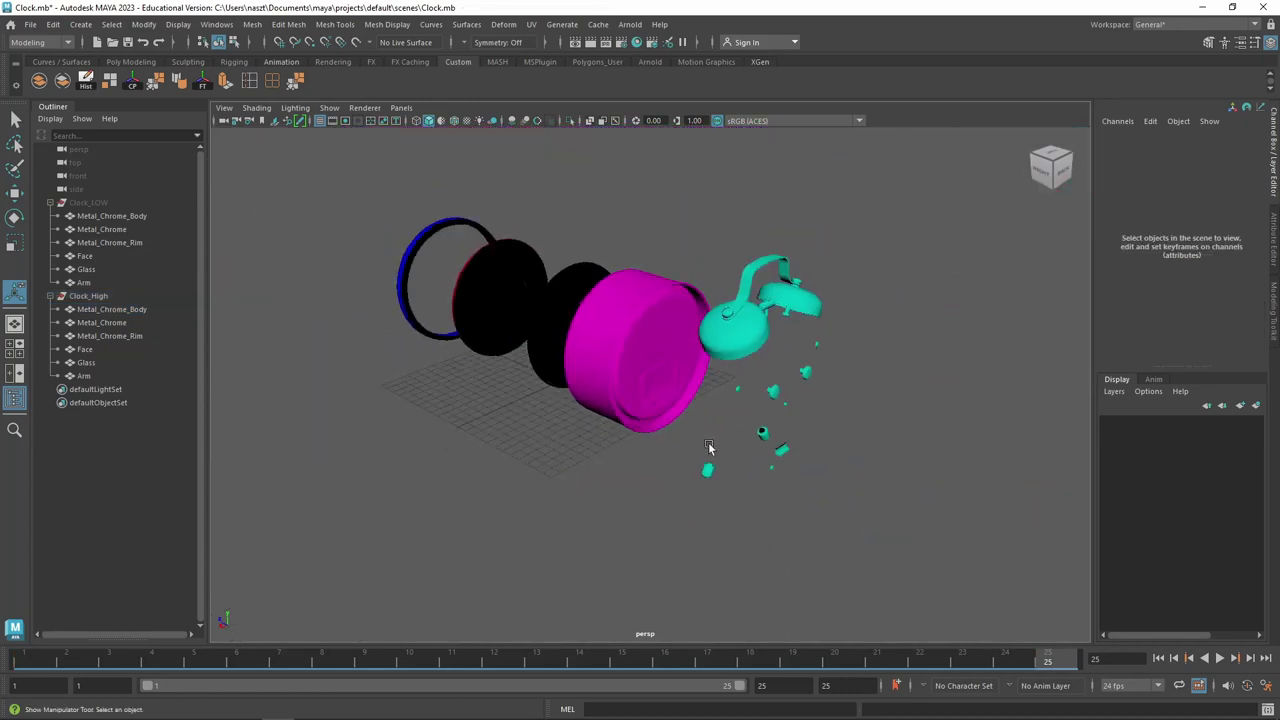
pyautogui.scroll(4, 700, 440)
pyautogui.scroll(2, 689, 435)
pyautogui.moveTo(683, 356)
pyautogui.keyDown('alt'); pyautogui.mouseDown()
pyautogui.moveTo(620, 337)
pyautogui.moveTo(743, 386)
pyautogui.moveTo(686, 371)
pyautogui.mouseUp(); pyautogui.keyUp('alt')
# Toggle the bells between smooth preview (3) and low-poly display (1) to compare
pyautogui.click(650, 335)
pyautogui.press('f')
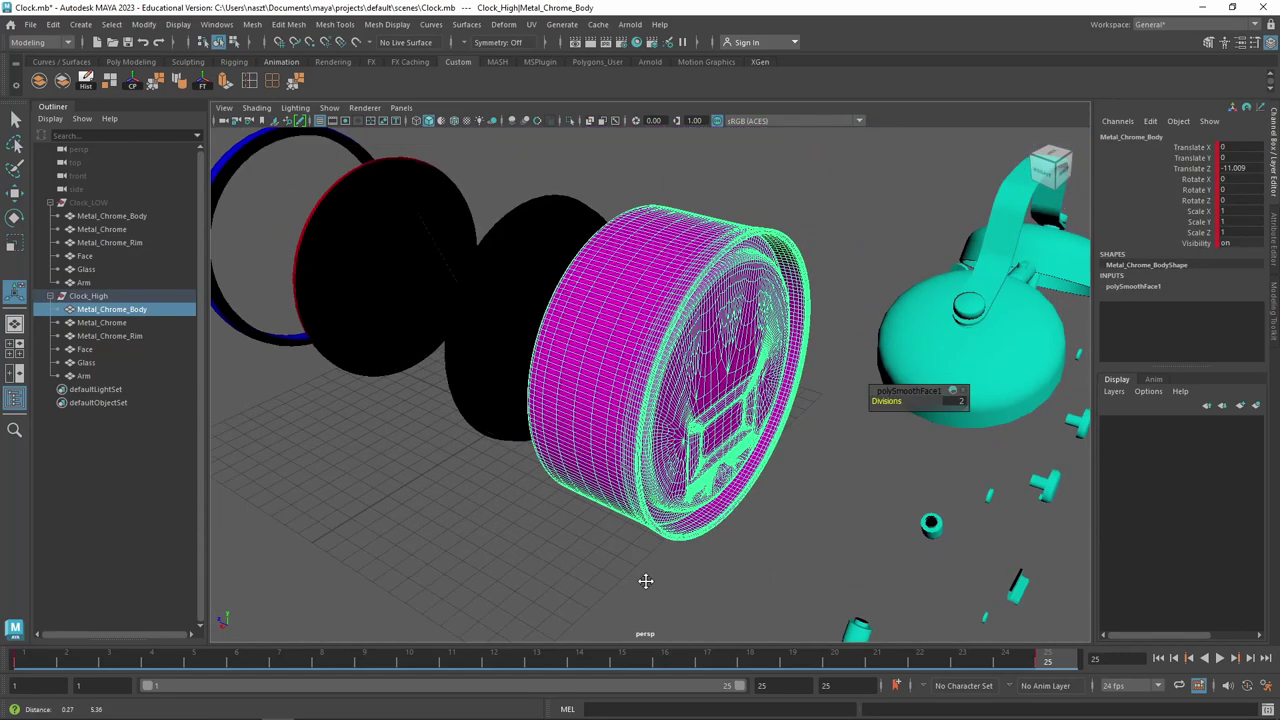
pyautogui.click(1048, 331)
pyautogui.click(1048, 331)
pyautogui.moveTo(1013, 444)
pyautogui.keyDown('alt'); pyautogui.mouseDown()
pyautogui.moveTo(834, 363)
pyautogui.moveTo(721, 281)
pyautogui.mouseUp(); pyautogui.keyUp('alt')
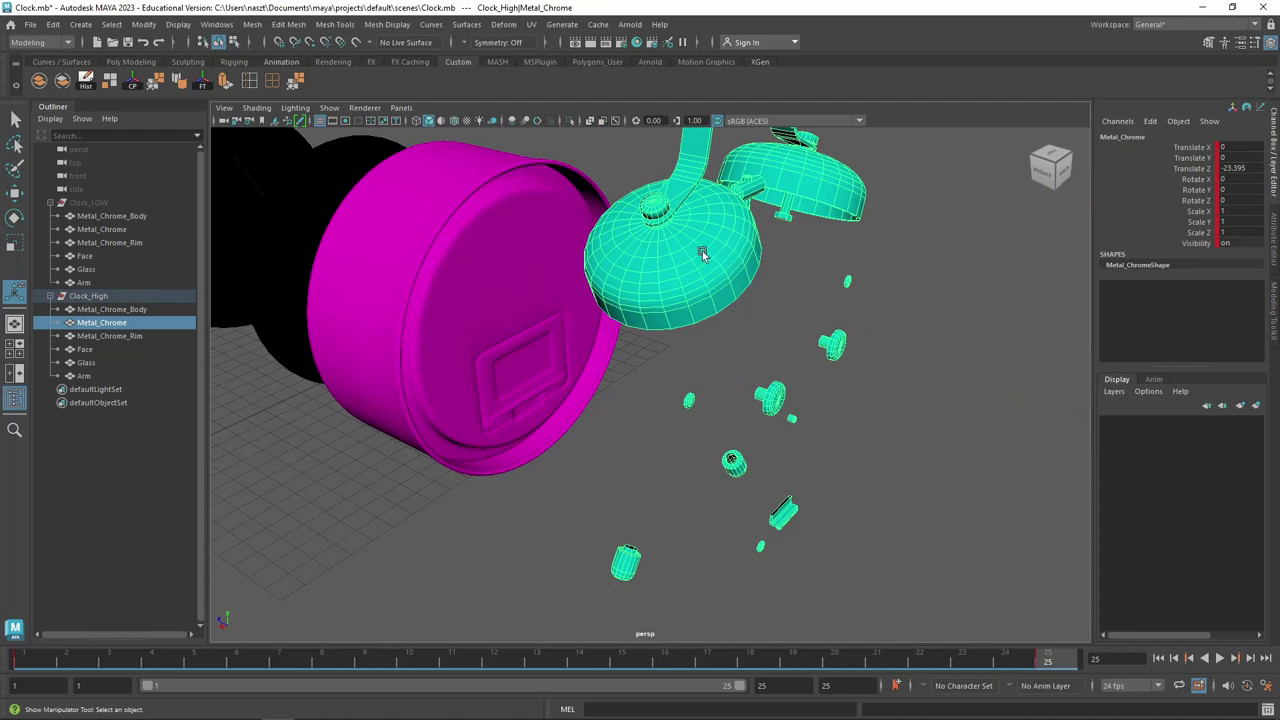
pyautogui.press('3')
pyautogui.press('1')
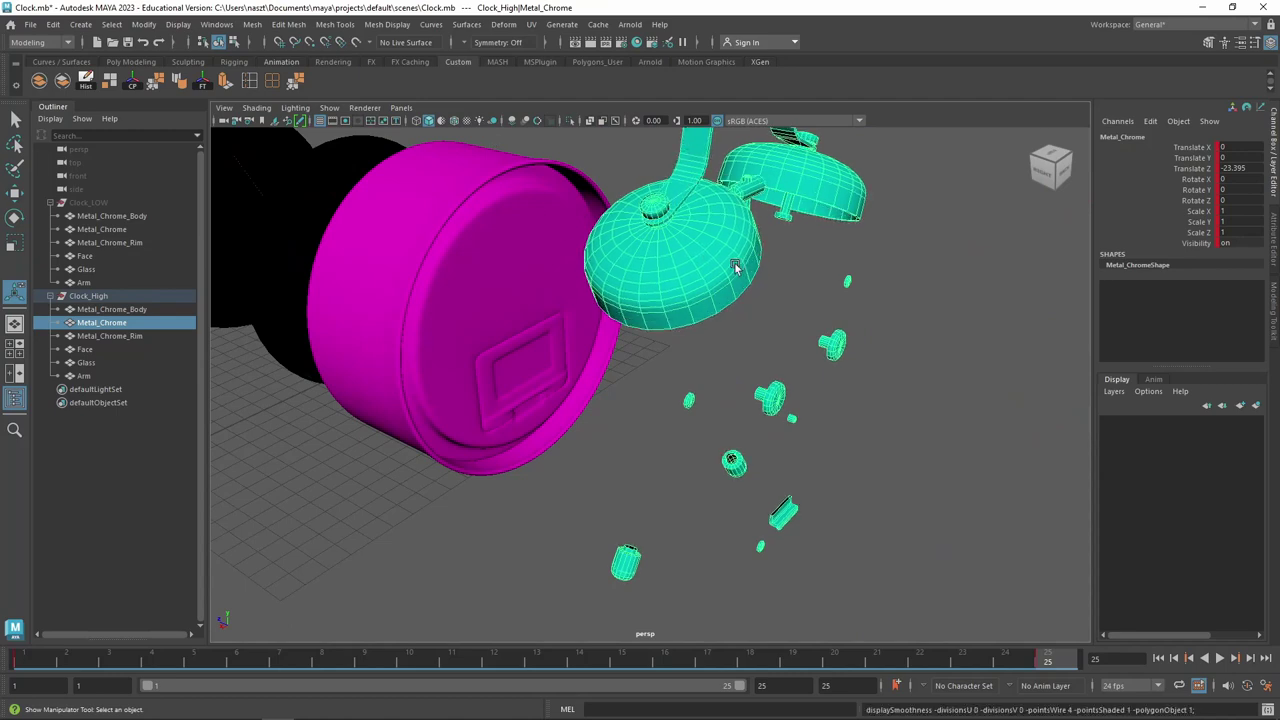
pyautogui.press('3')
pyautogui.scroll(5, 680, 550)
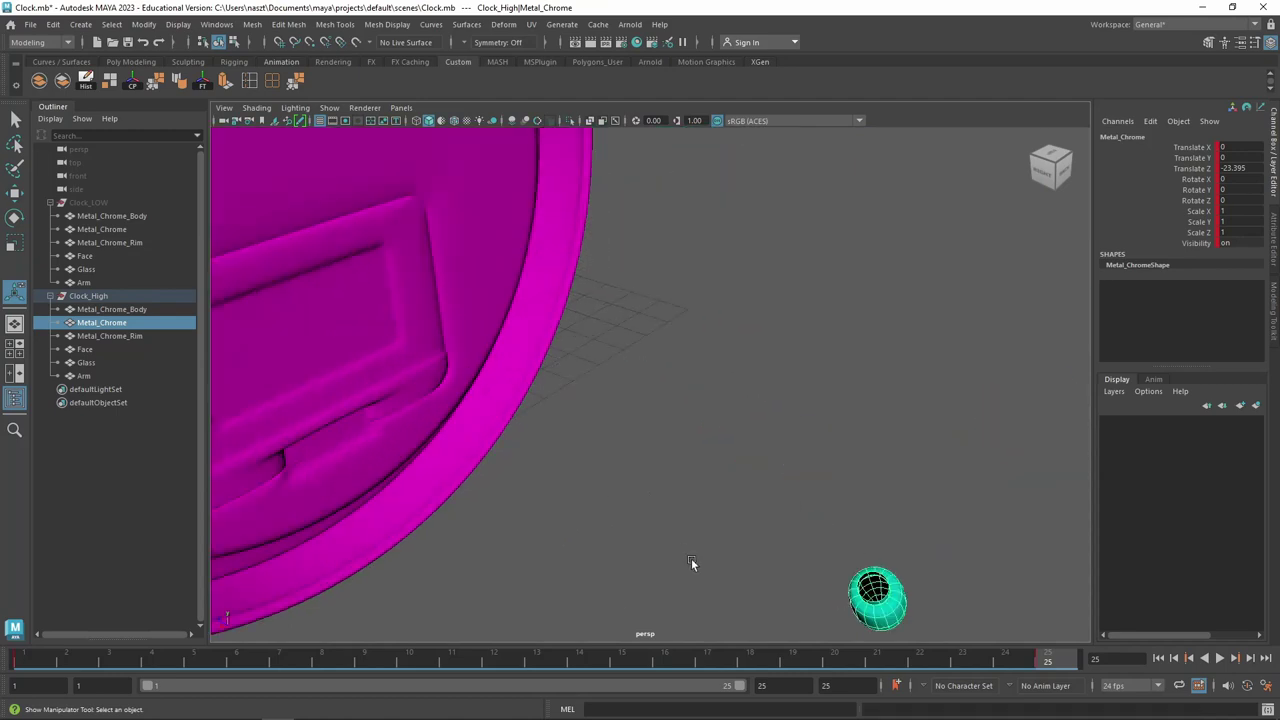
pyautogui.keyDown('alt'); pyautogui.moveTo(689, 563); pyautogui.dragTo(656, 170, button='middle'); pyautogui.keyUp('alt')
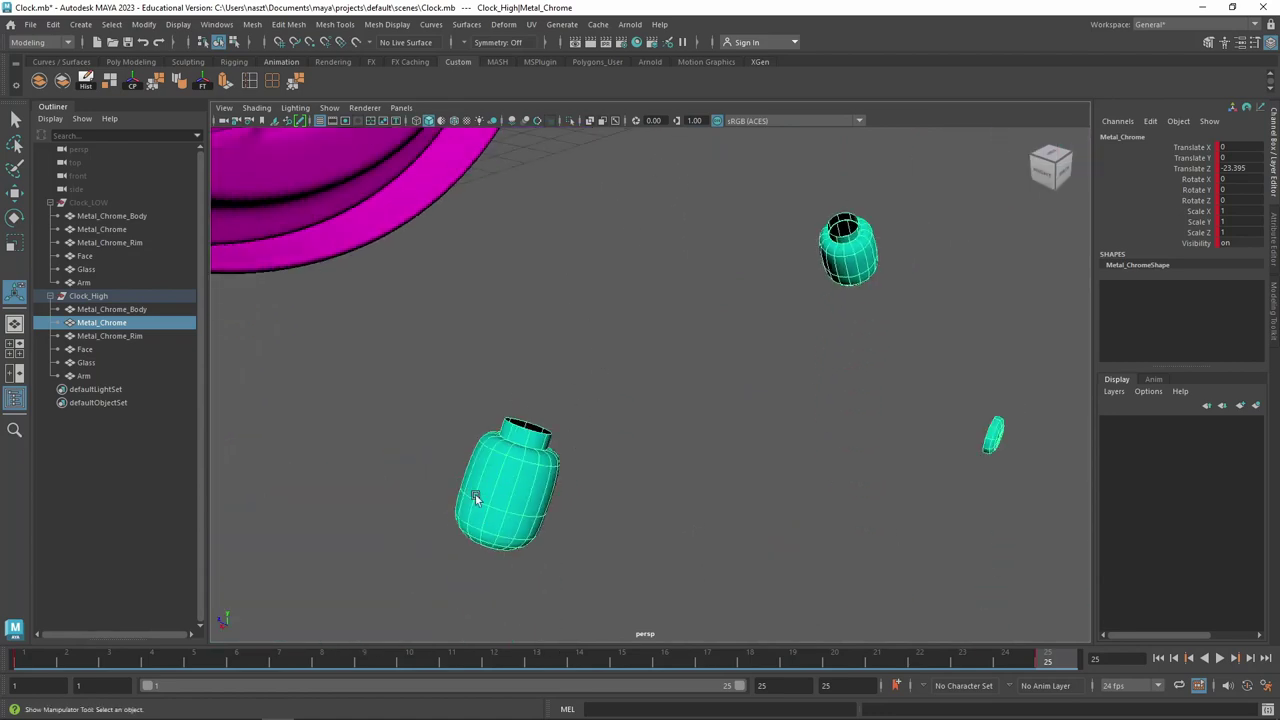
pyautogui.press('1')
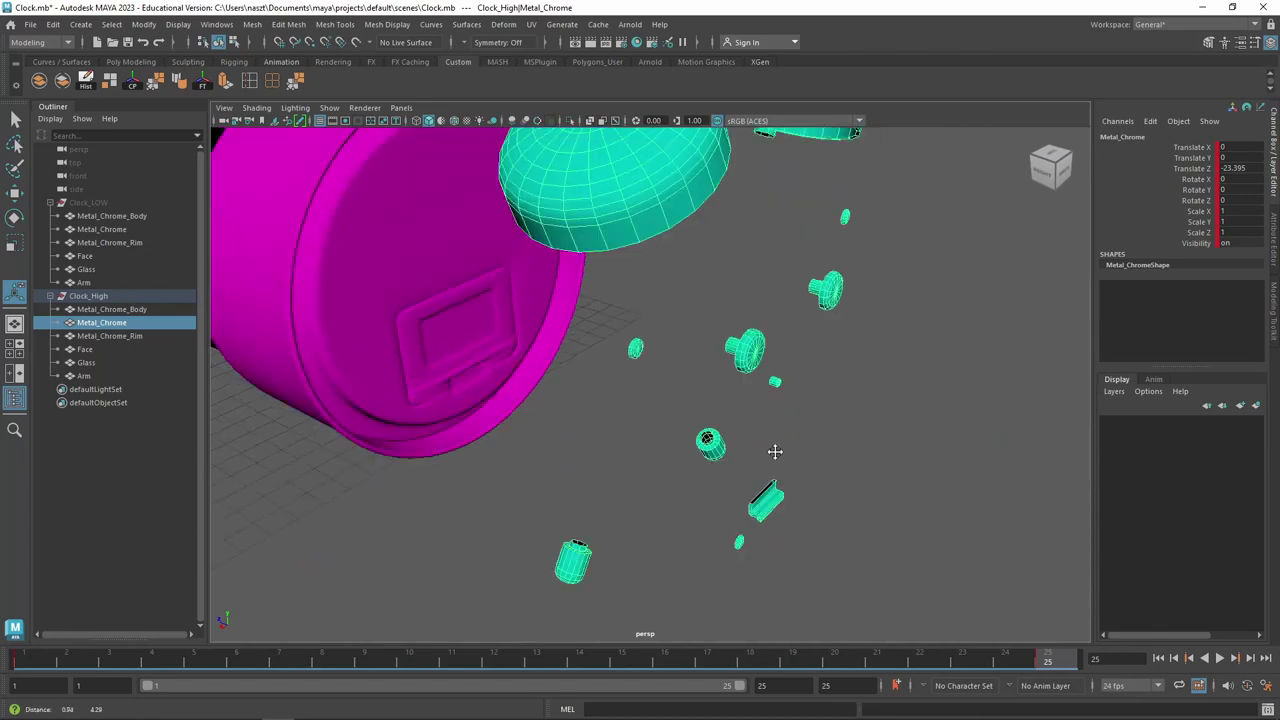
pyautogui.moveTo(824, 394)
pyautogui.keyDown('alt'); pyautogui.mouseDown()
pyautogui.moveTo(747, 446)
pyautogui.moveTo(486, 496)
pyautogui.moveTo(700, 349)
pyautogui.mouseUp(); pyautogui.keyUp('alt')
pyautogui.scroll(3, 745, 442)
pyautogui.scroll(-2, 743, 439)
# Set the body's polySmoothFace1 Divisions to 0, delete its history, and open Edit Mesh
pyautogui.click(688, 335)
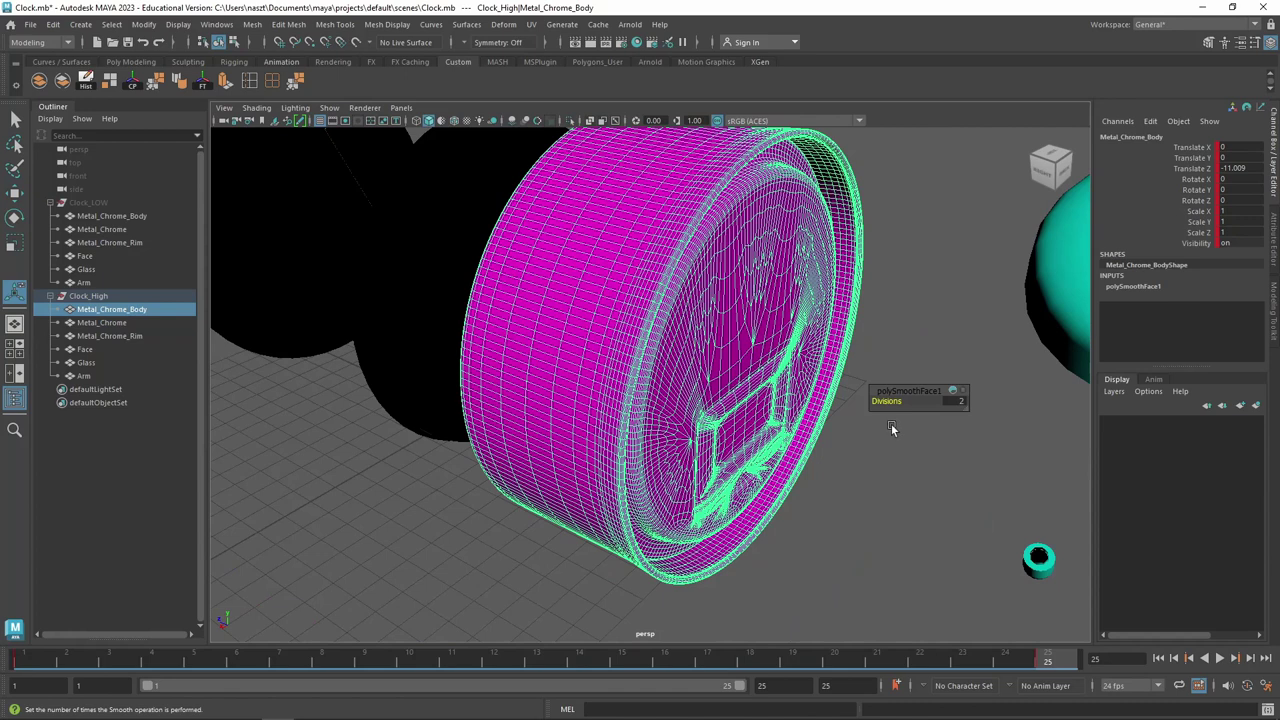
pyautogui.click(958, 408)
pyautogui.write('0')
pyautogui.press('Return')
pyautogui.moveTo(626, 346)
pyautogui.keyDown('alt'); pyautogui.mouseDown()
pyautogui.moveTo(733, 300)
pyautogui.moveTo(612, 252)
pyautogui.mouseUp(); pyautogui.keyUp('alt')
pyautogui.scroll(3, 612, 252)
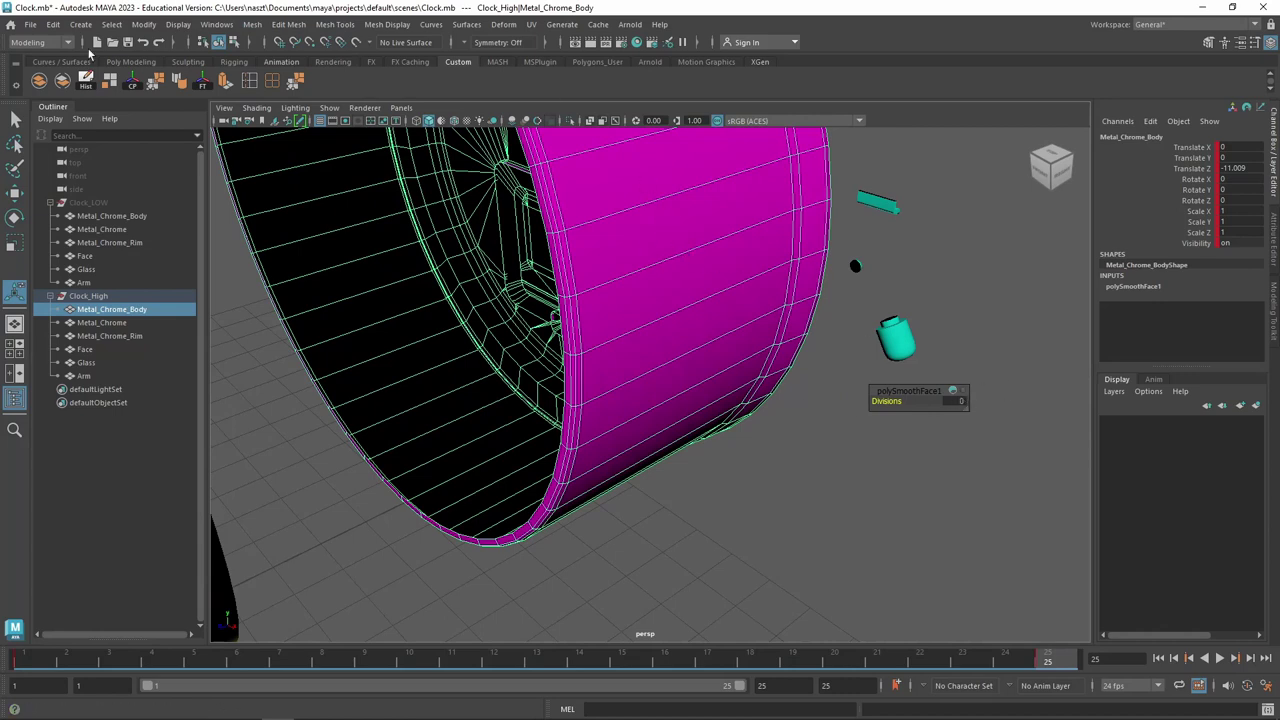
pyautogui.click(87, 81)
pyautogui.click(217, 24)
pyautogui.moveTo(252, 24)
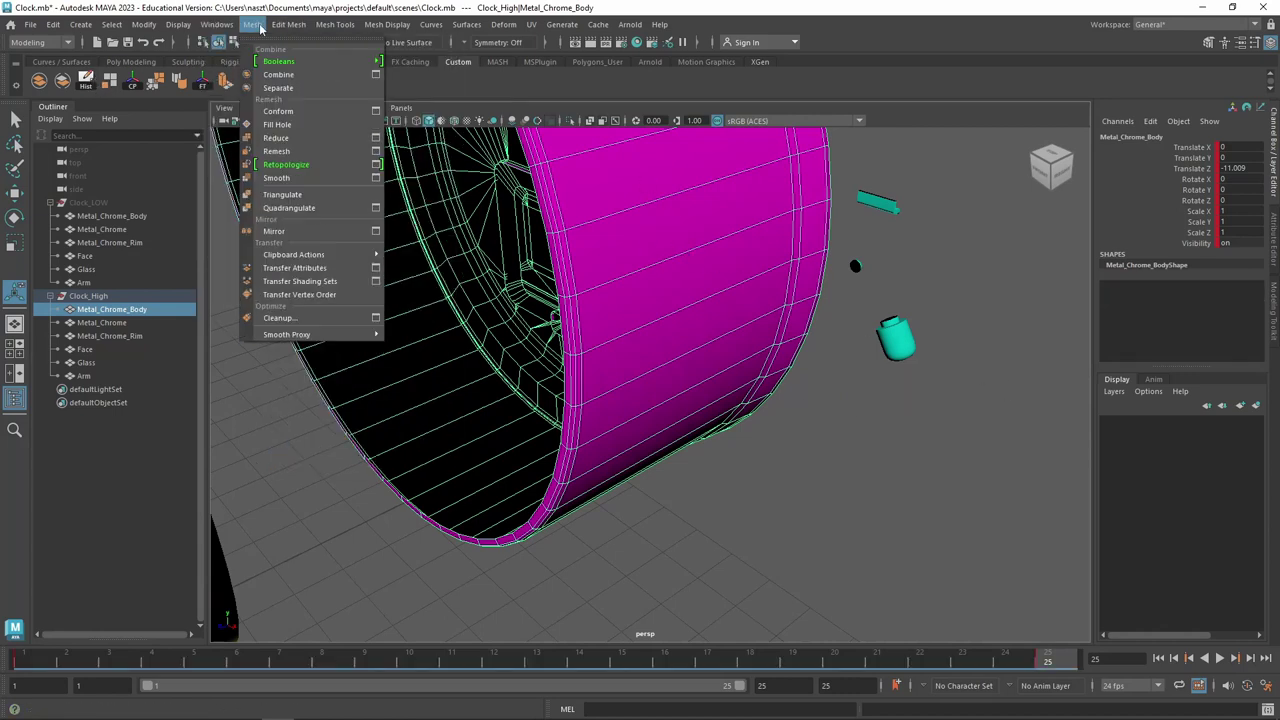
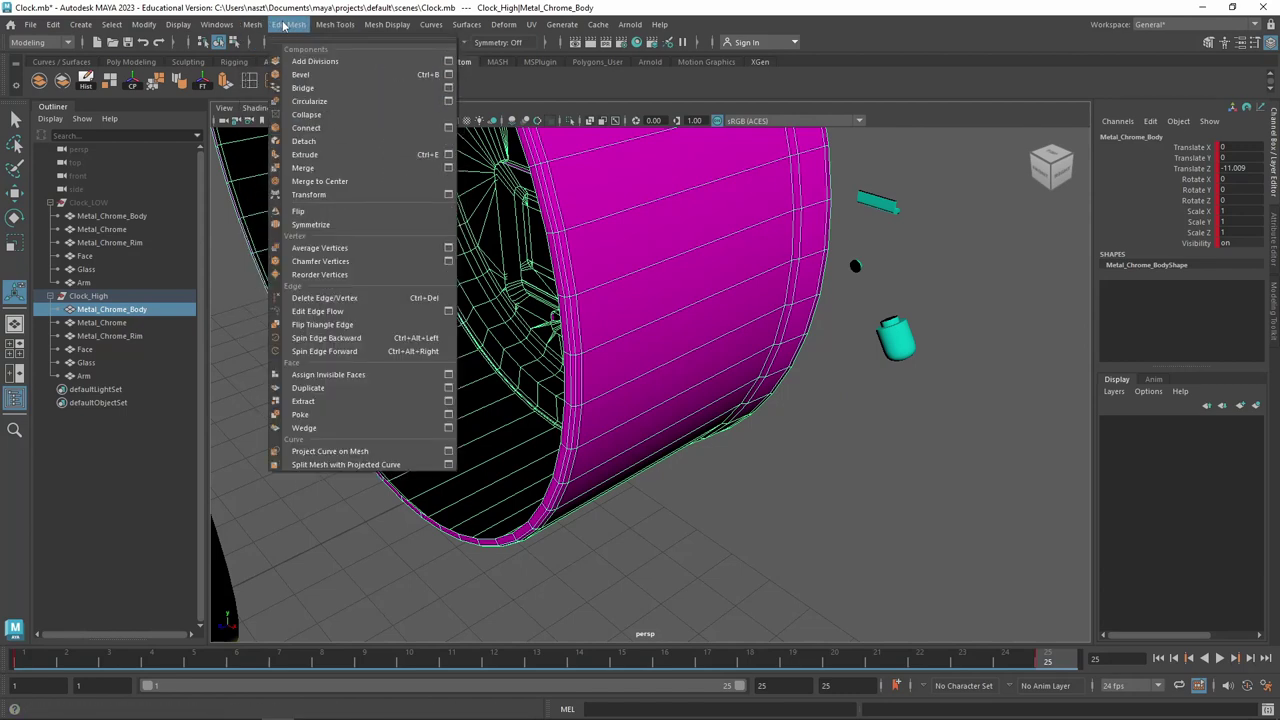
# Smooth Metal_Chrome_Body with 1 division level and Sharp edges vertex boundary
pyautogui.click(284, 26)
pyautogui.click(250, 26)
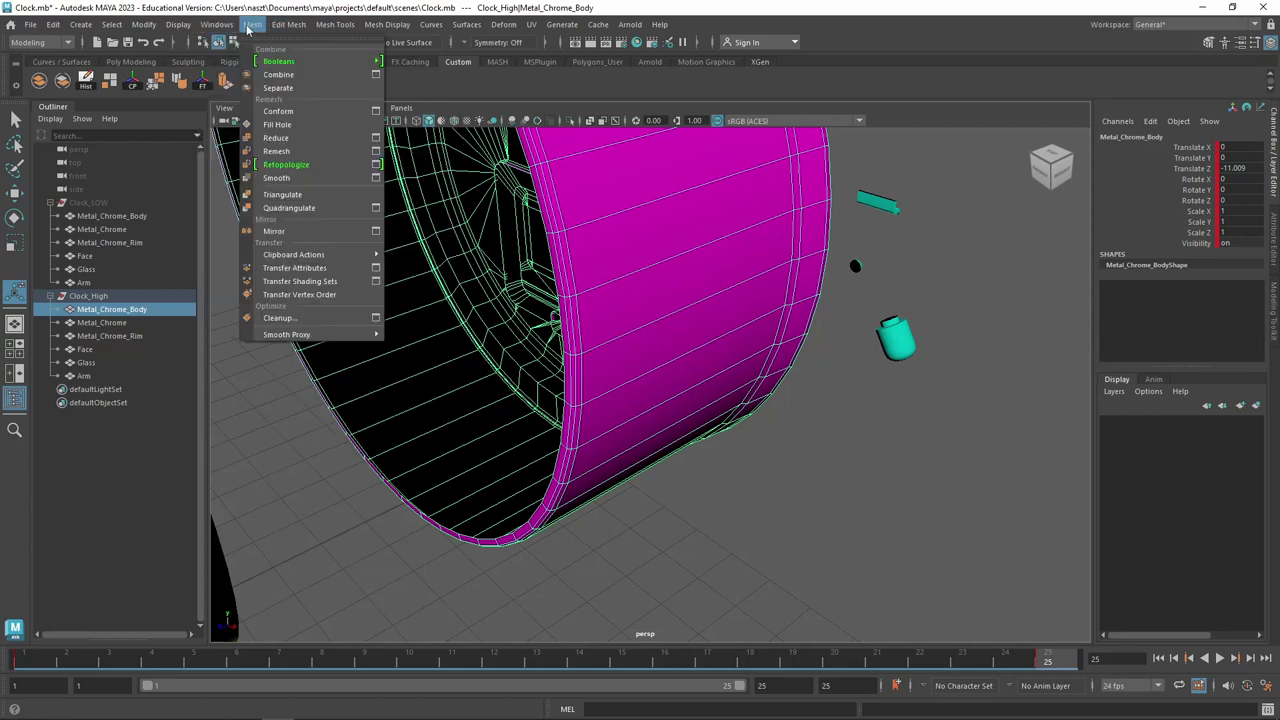
pyautogui.click(374, 179)
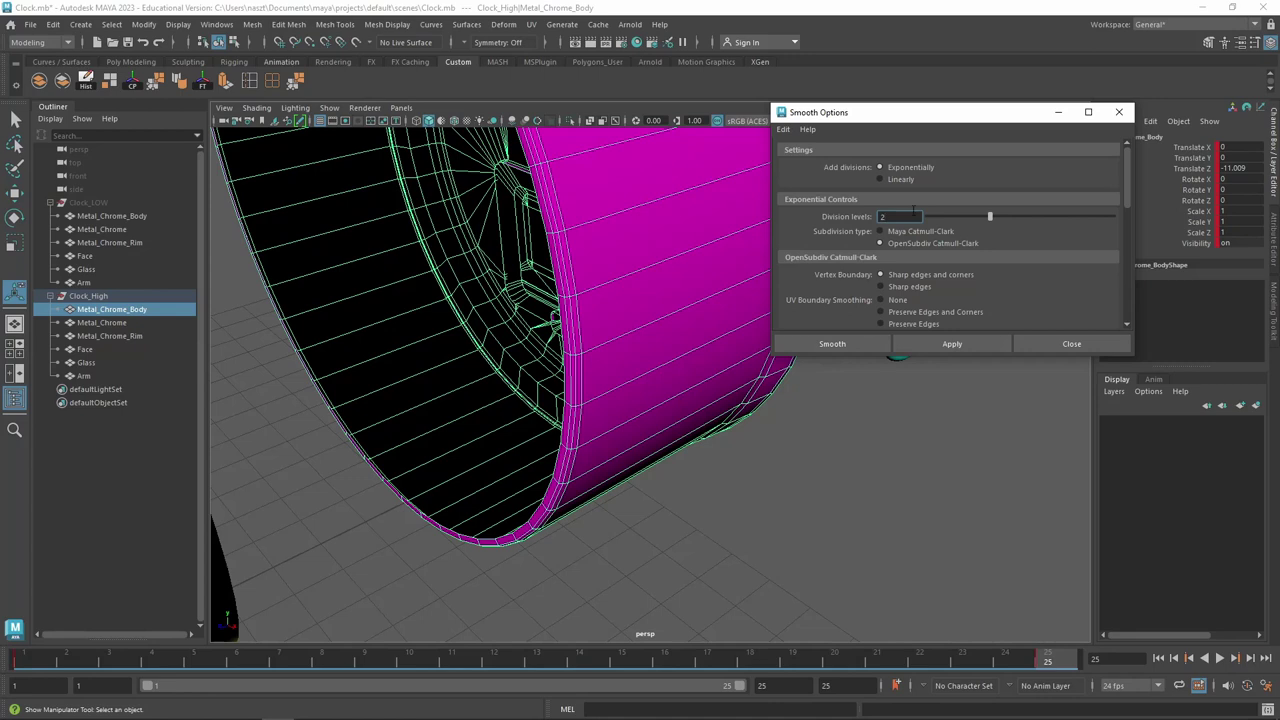
pyautogui.click(914, 286)
pyautogui.click(956, 217)
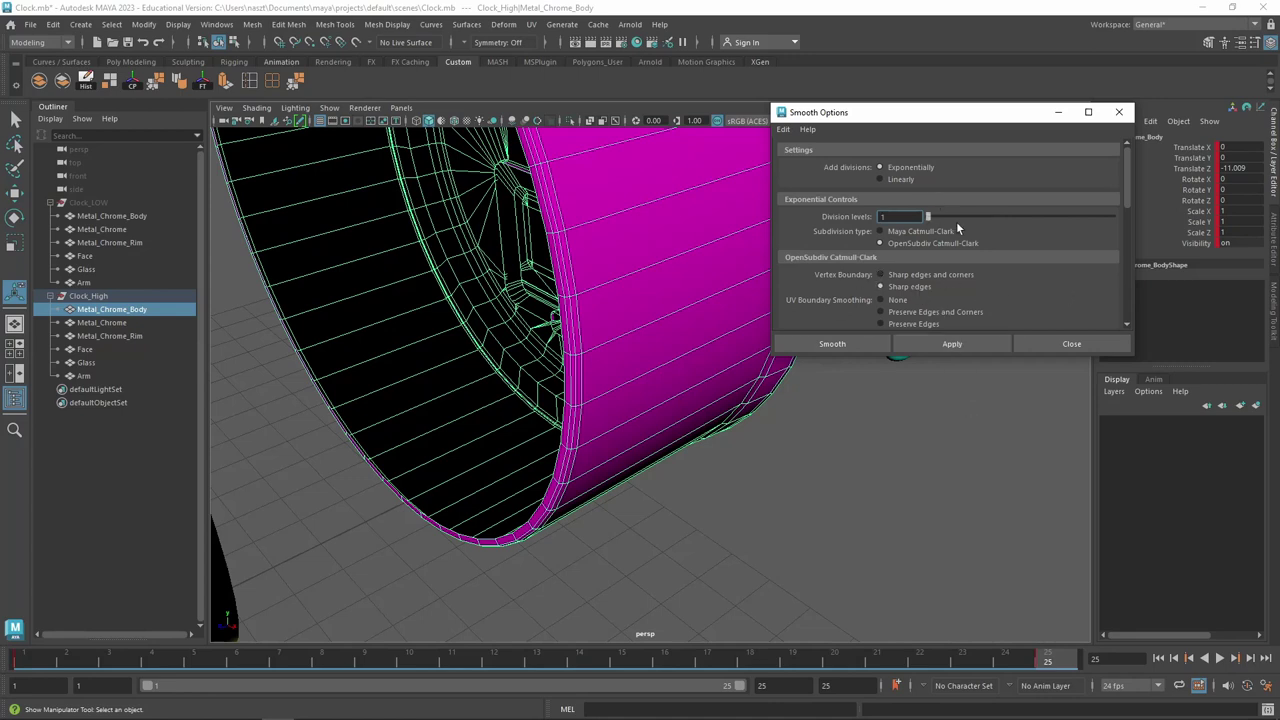
pyautogui.click(964, 345)
# Orbit to the clock face and reselect the body to inspect its smoothed wireframe
pyautogui.moveTo(680, 290)
pyautogui.keyDown('alt'); pyautogui.mouseDown(button='middle')
pyautogui.moveTo(532, 355)
pyautogui.moveTo(712, 355)
pyautogui.mouseUp(button='middle'); pyautogui.keyUp('alt')
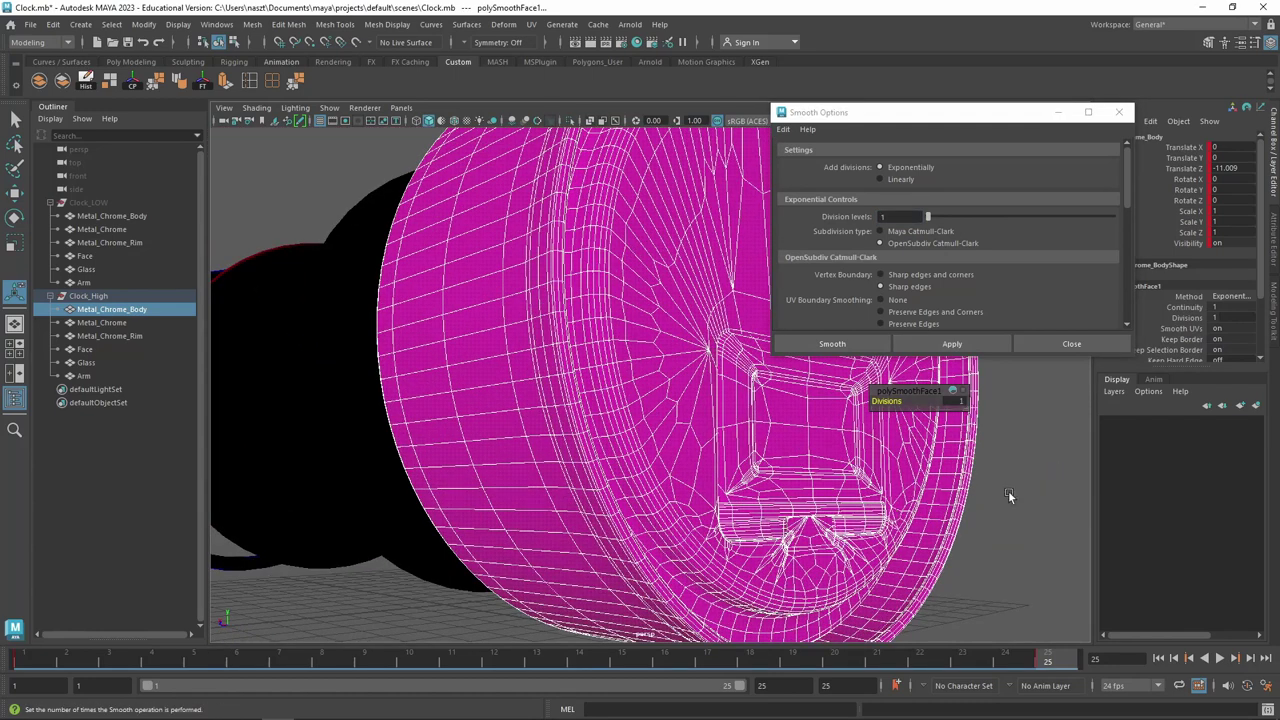
pyautogui.click(1003, 488)
pyautogui.keyDown('alt'); pyautogui.moveTo(986, 487); pyautogui.dragTo(563, 406, button='middle'); pyautogui.keyUp('alt')
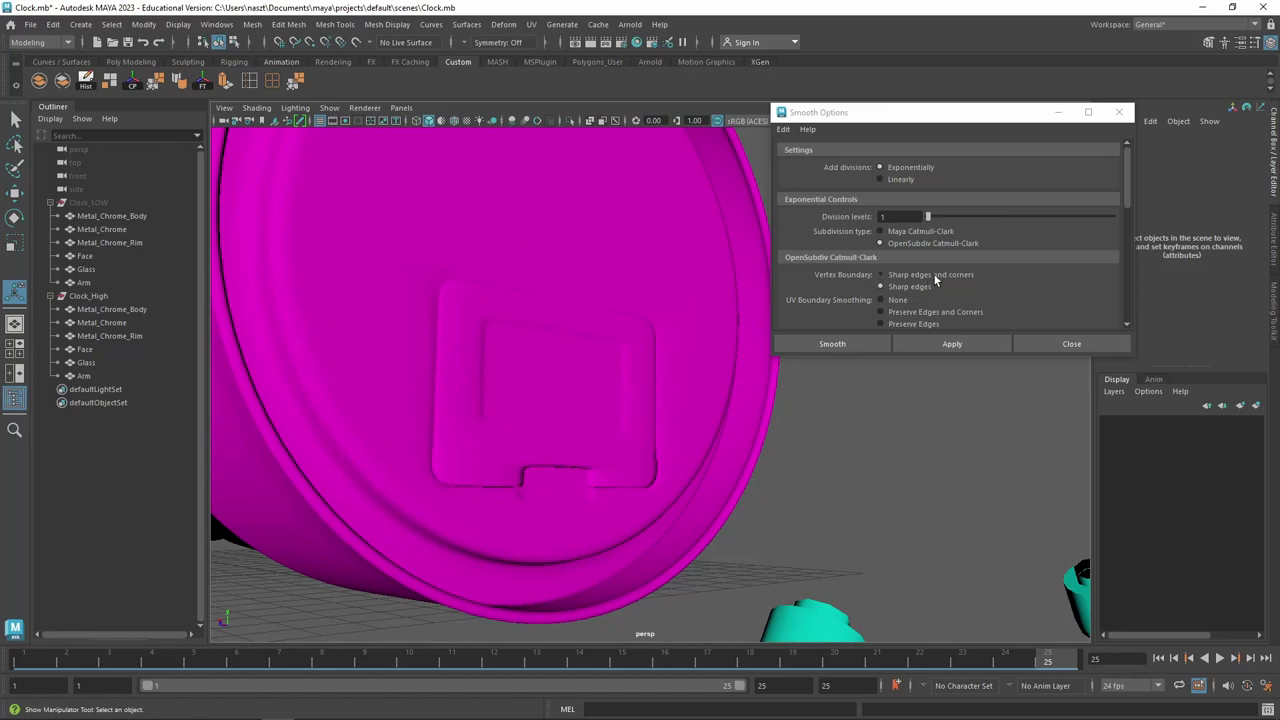
pyautogui.scroll(-3, 1004, 260)
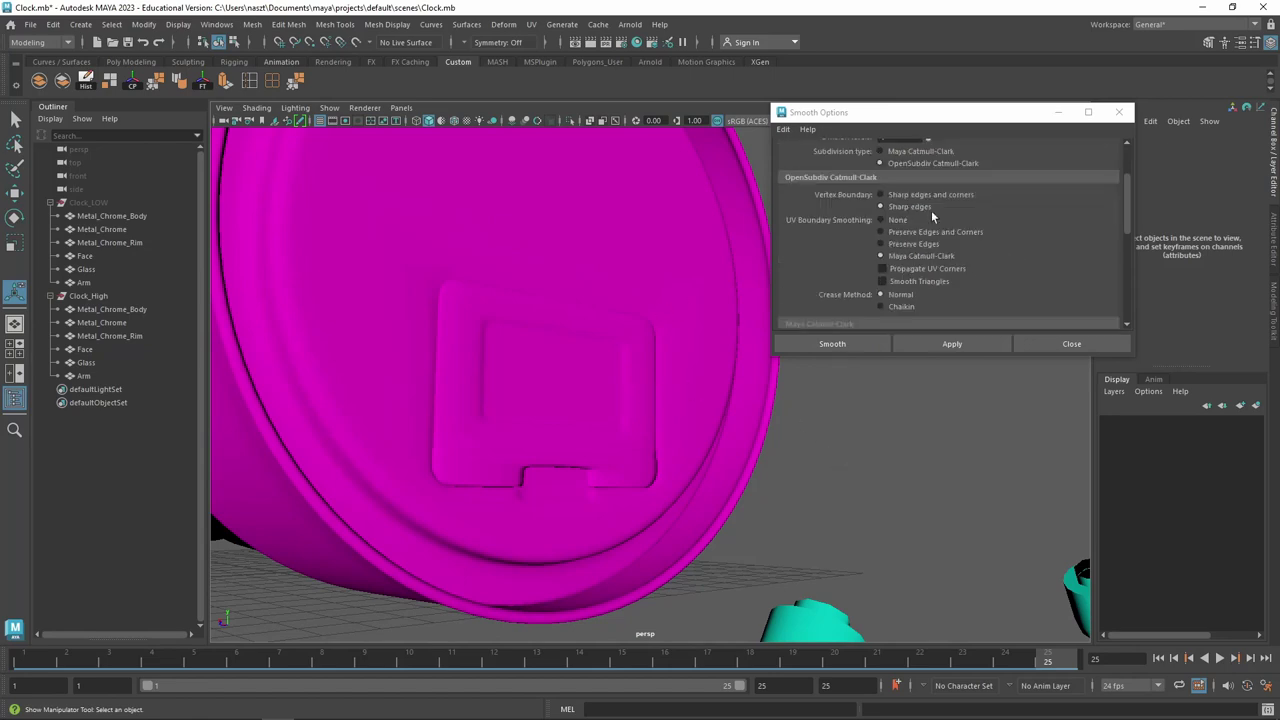
pyautogui.click(698, 341)
pyautogui.keyDown('alt'); pyautogui.moveTo(760, 466); pyautogui.dragTo(760, 421, button='middle'); pyautogui.keyUp('alt')
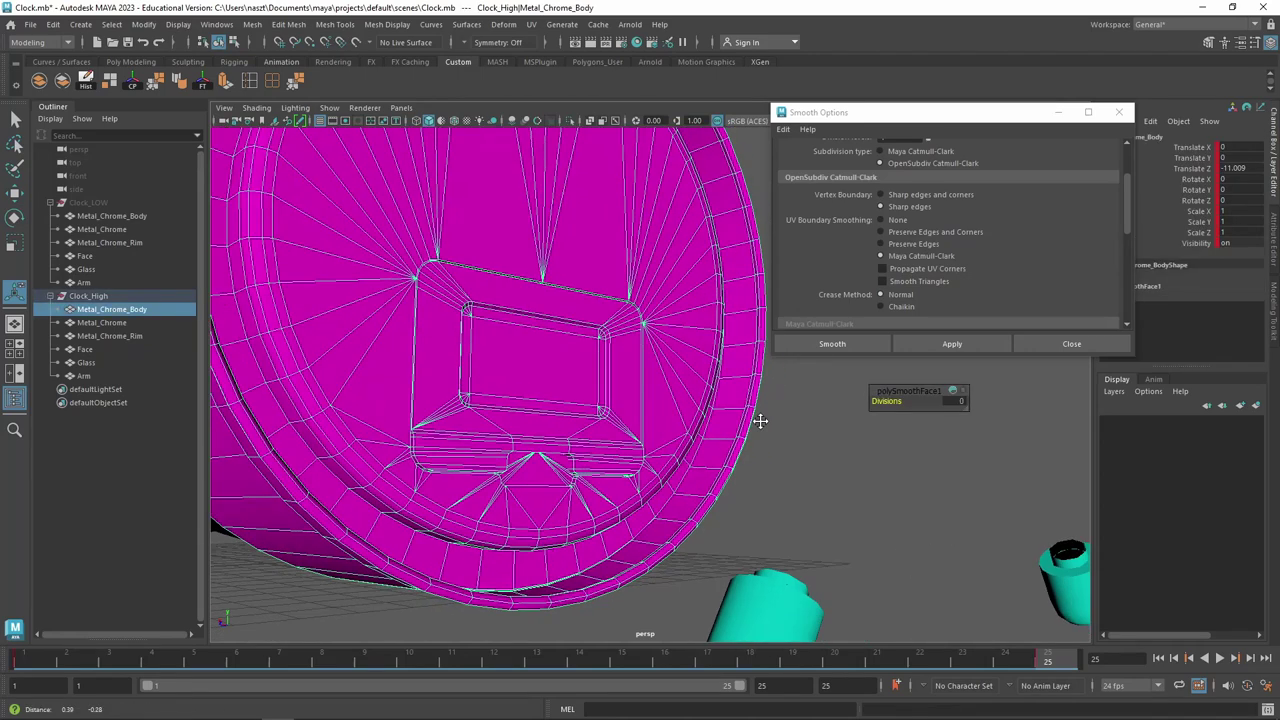
pyautogui.keyDown('alt'); pyautogui.moveTo(760, 421); pyautogui.dragTo(818, 432); pyautogui.keyUp('alt')
# Select the cyan Metal_Chrome cylinder and apply the current smooth to it
pyautogui.click(798, 437)
pyautogui.scroll(3, 800, 437)
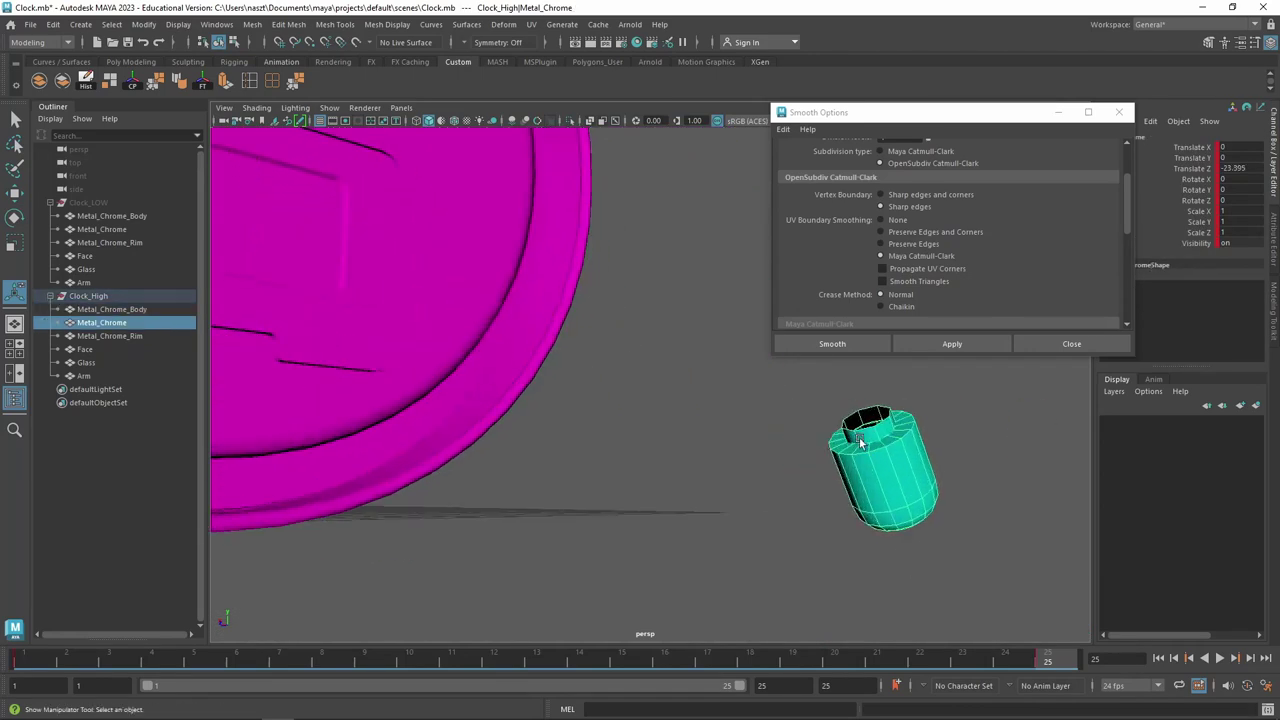
pyautogui.click(962, 341)
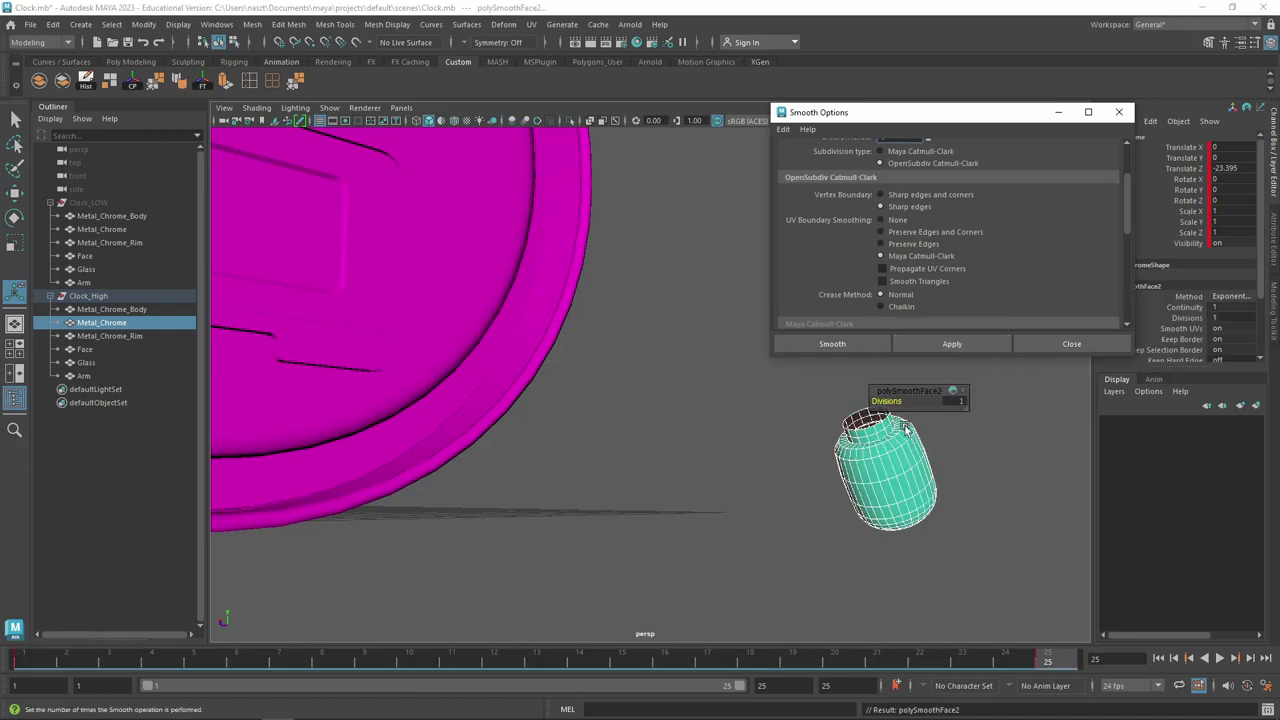
pyautogui.click(792, 398)
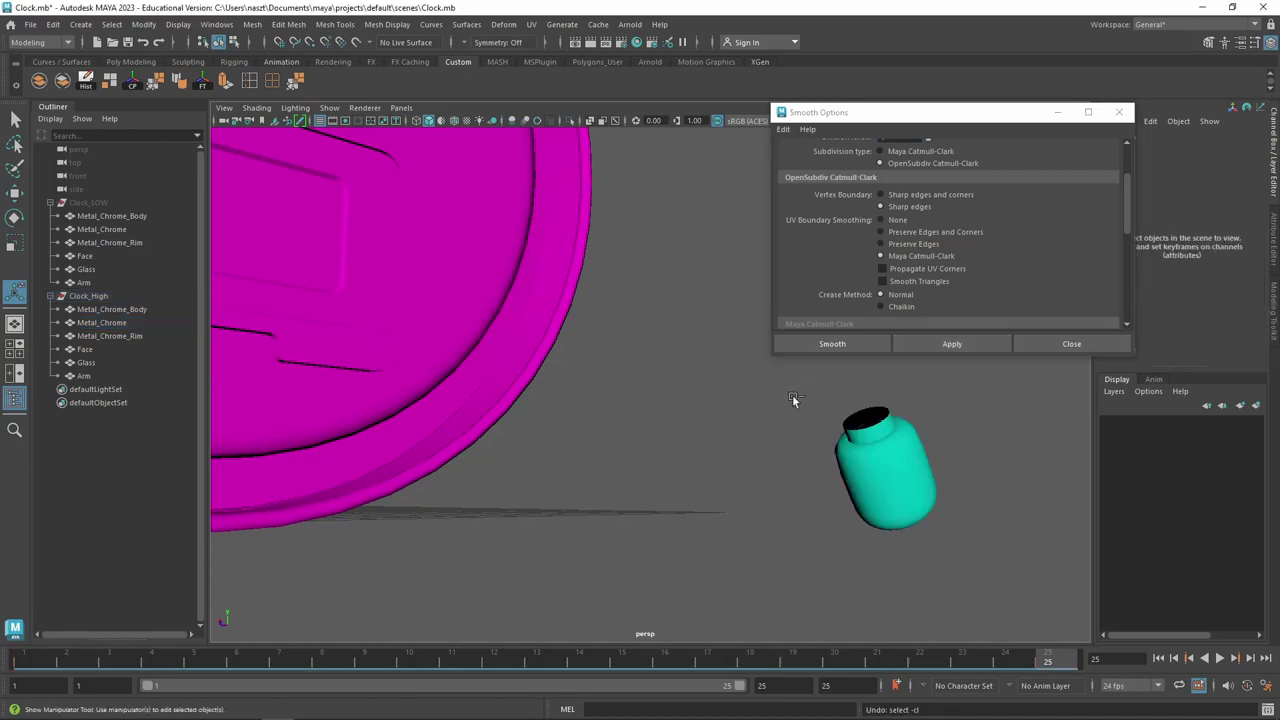
pyautogui.click(915, 455)
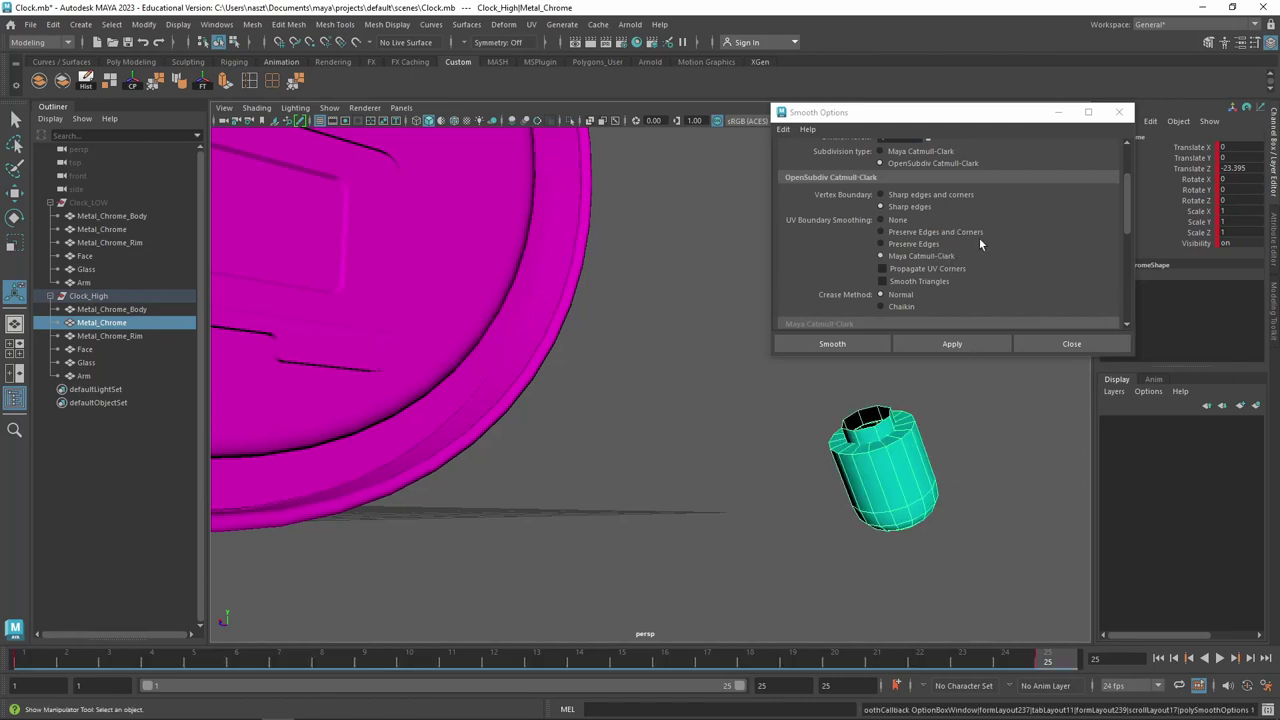
pyautogui.scroll(-2, 962, 290)
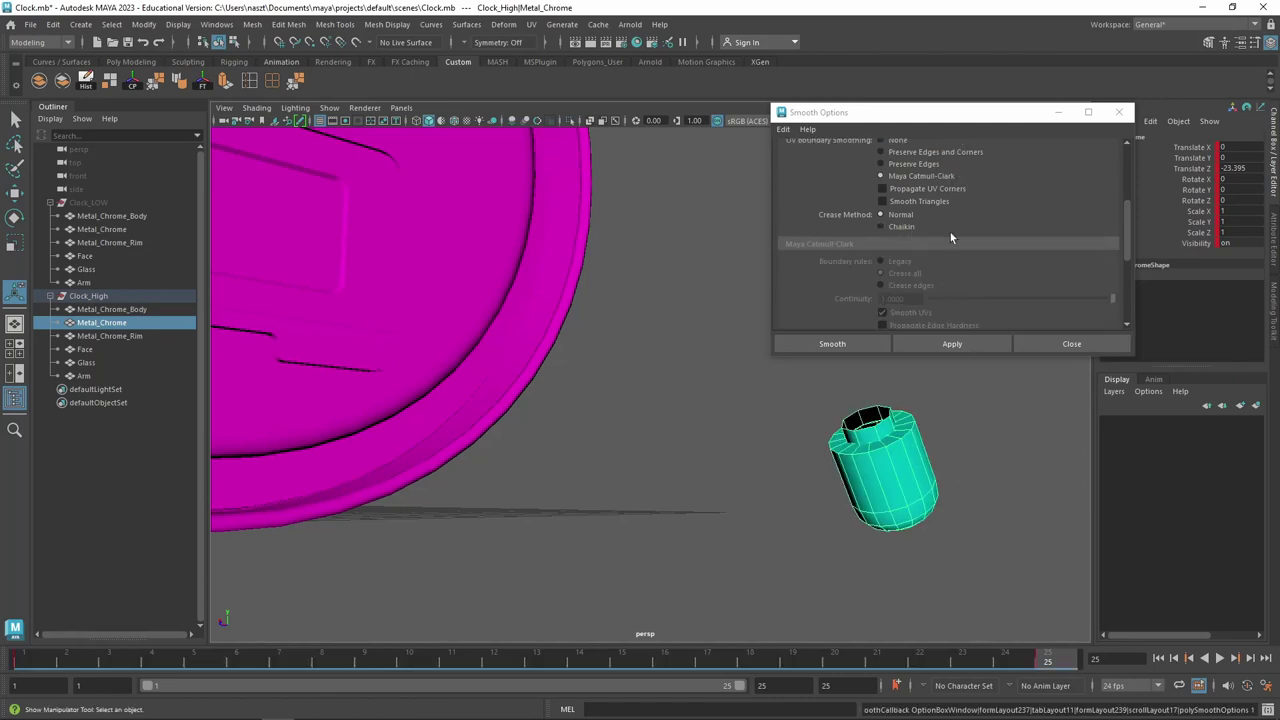
pyautogui.scroll(2, 1000, 244)
pyautogui.scroll(-2, 919, 283)
# Smooth the cylinder again with the crease method set to Chaikin
pyautogui.click(906, 226)
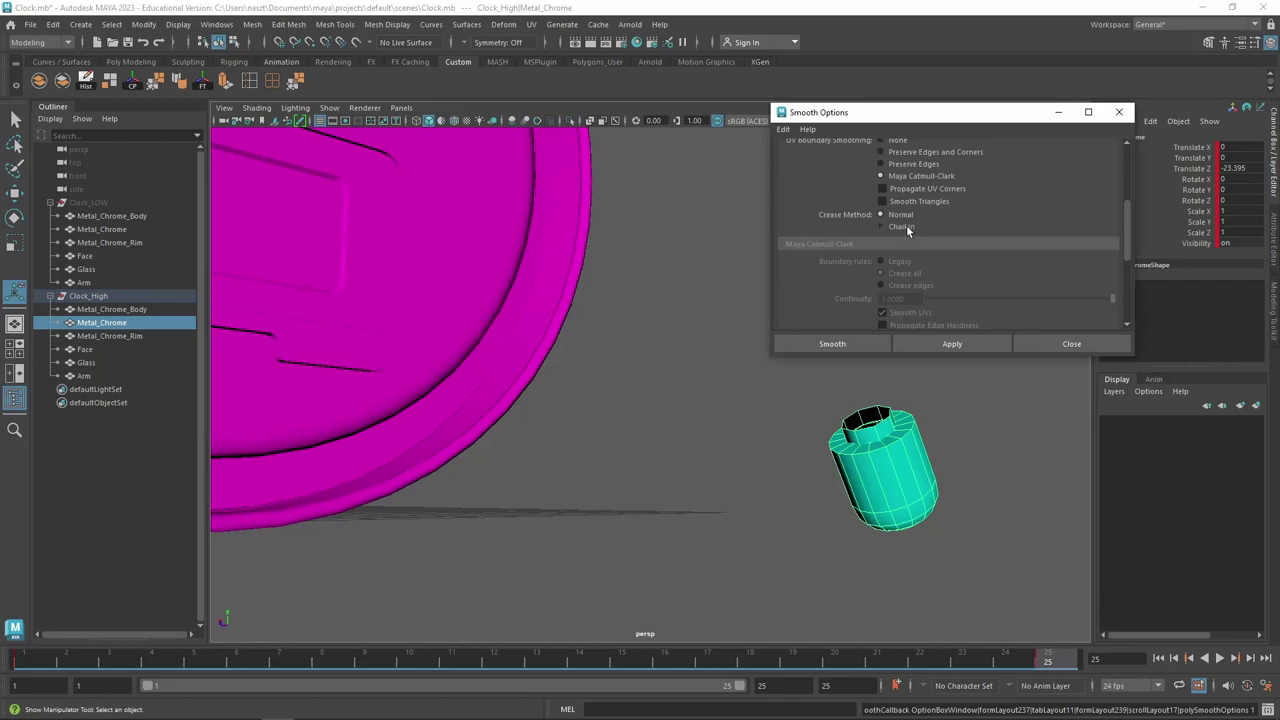
pyautogui.click(906, 226)
pyautogui.click(971, 340)
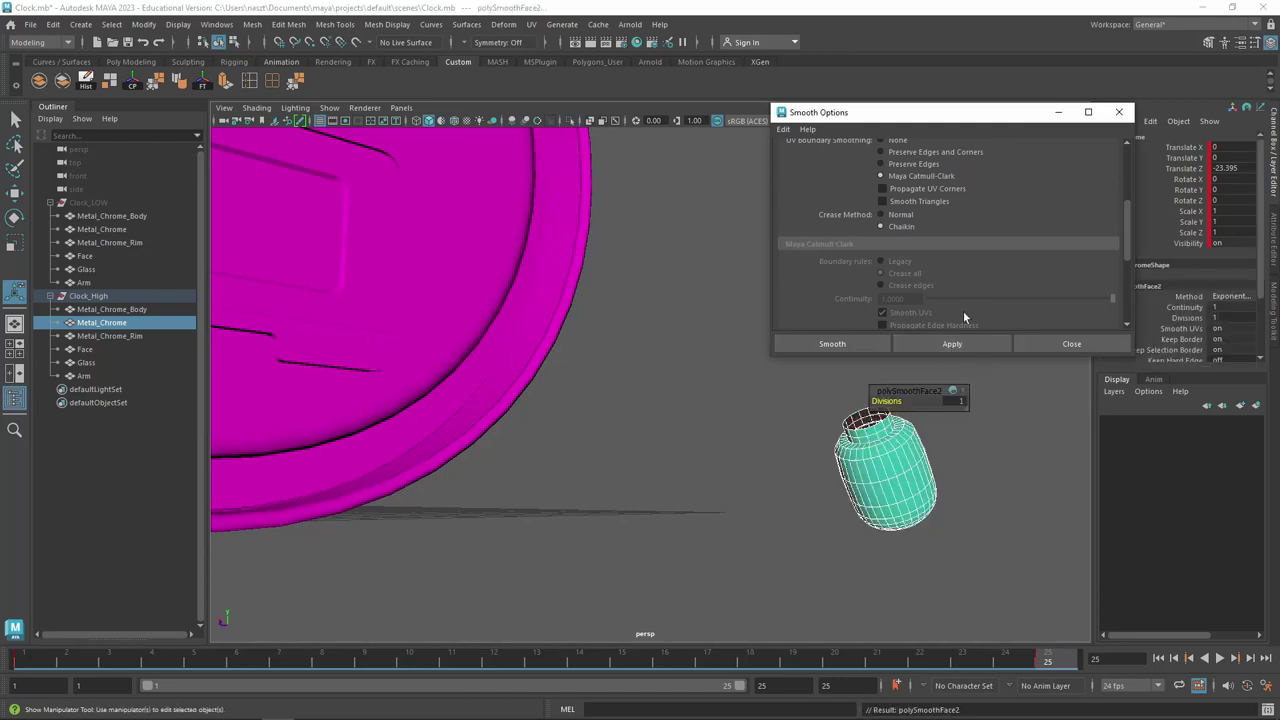
pyautogui.scroll(2, 970, 284)
pyautogui.scroll(1, 968, 288)
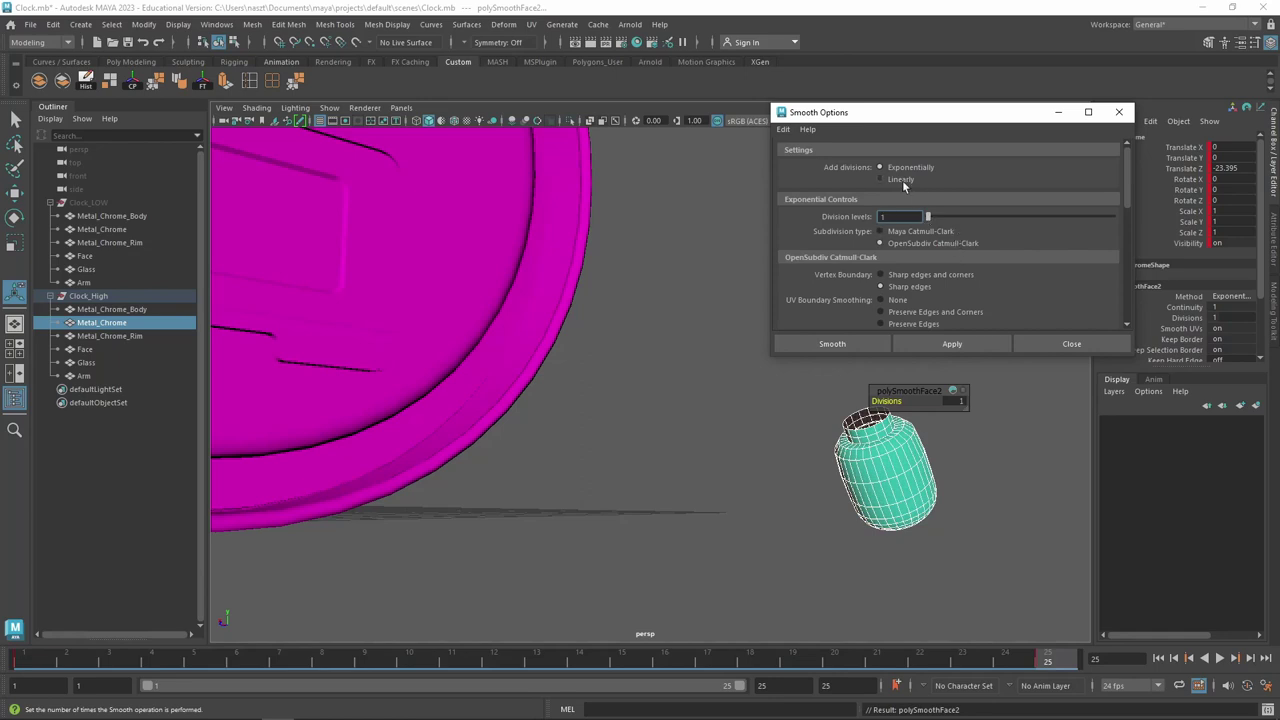
pyautogui.click(796, 415)
pyautogui.click(885, 455)
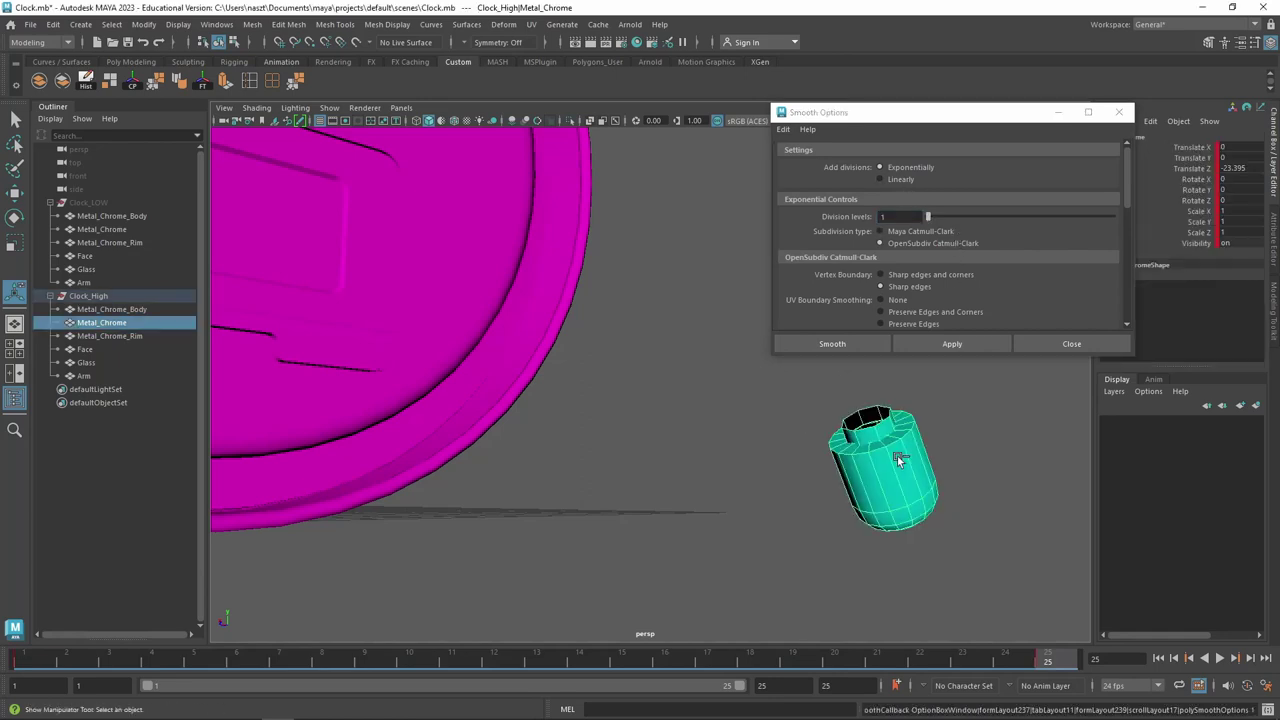
# Try linear divisions, then exponential Maya Catmull-Clark smoothing, undoing the result
pyautogui.click(900, 180)
pyautogui.click(988, 344)
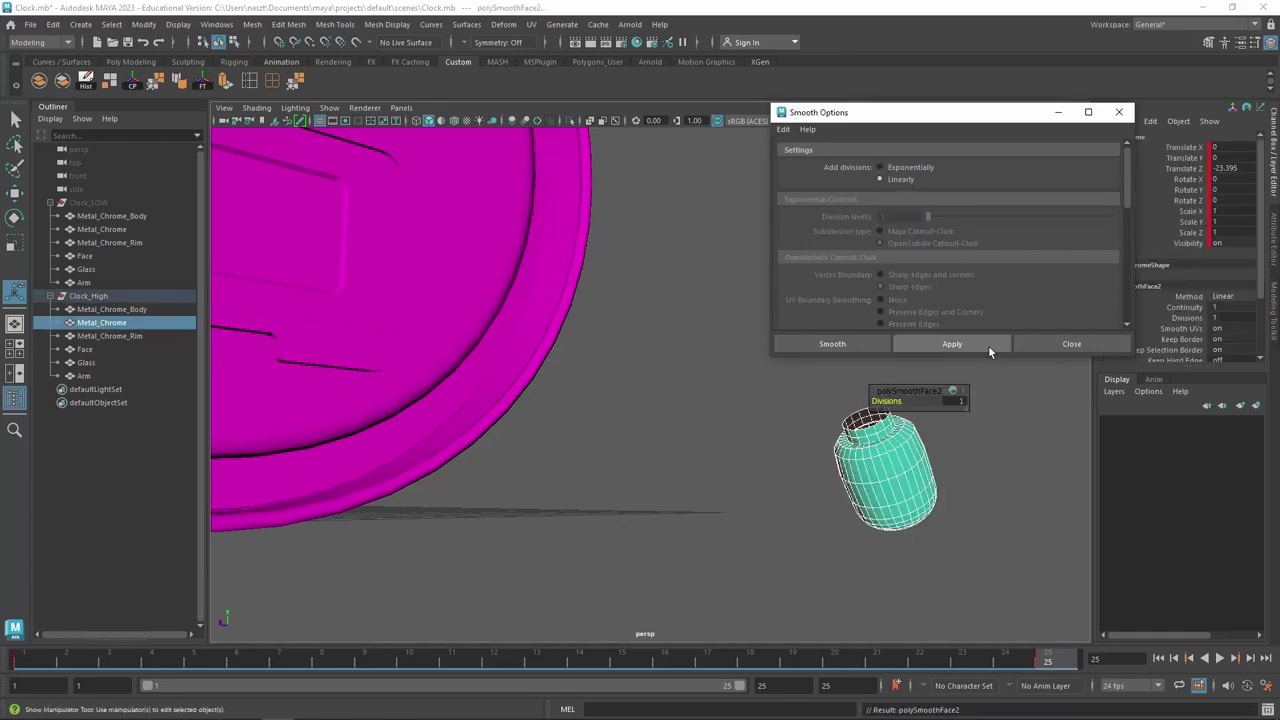
pyautogui.click(744, 374)
pyautogui.click(860, 430)
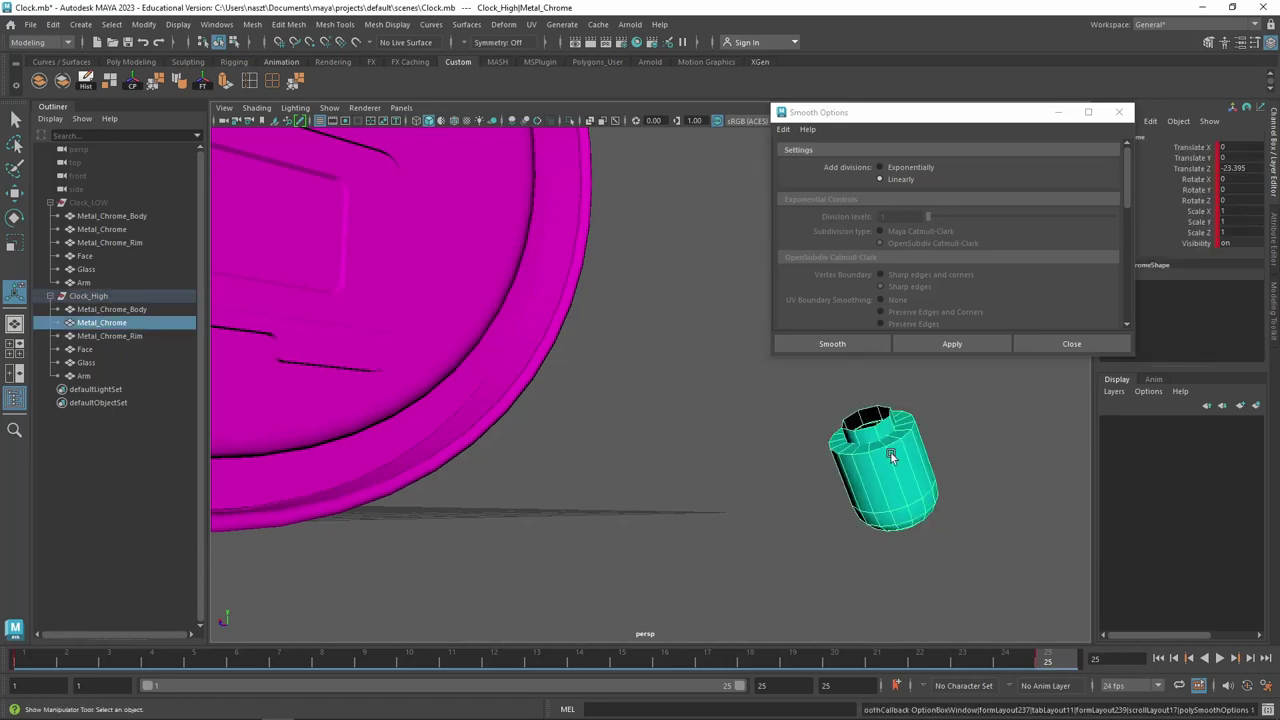
pyautogui.click(911, 169)
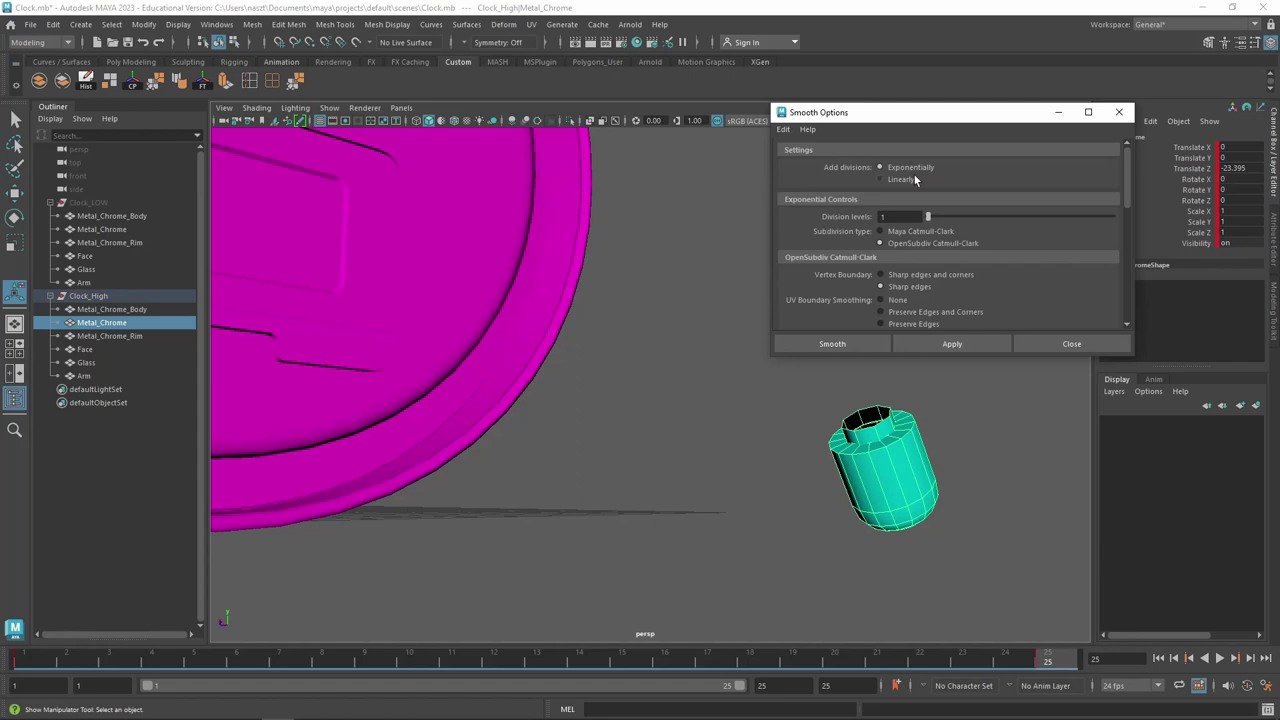
pyautogui.click(942, 233)
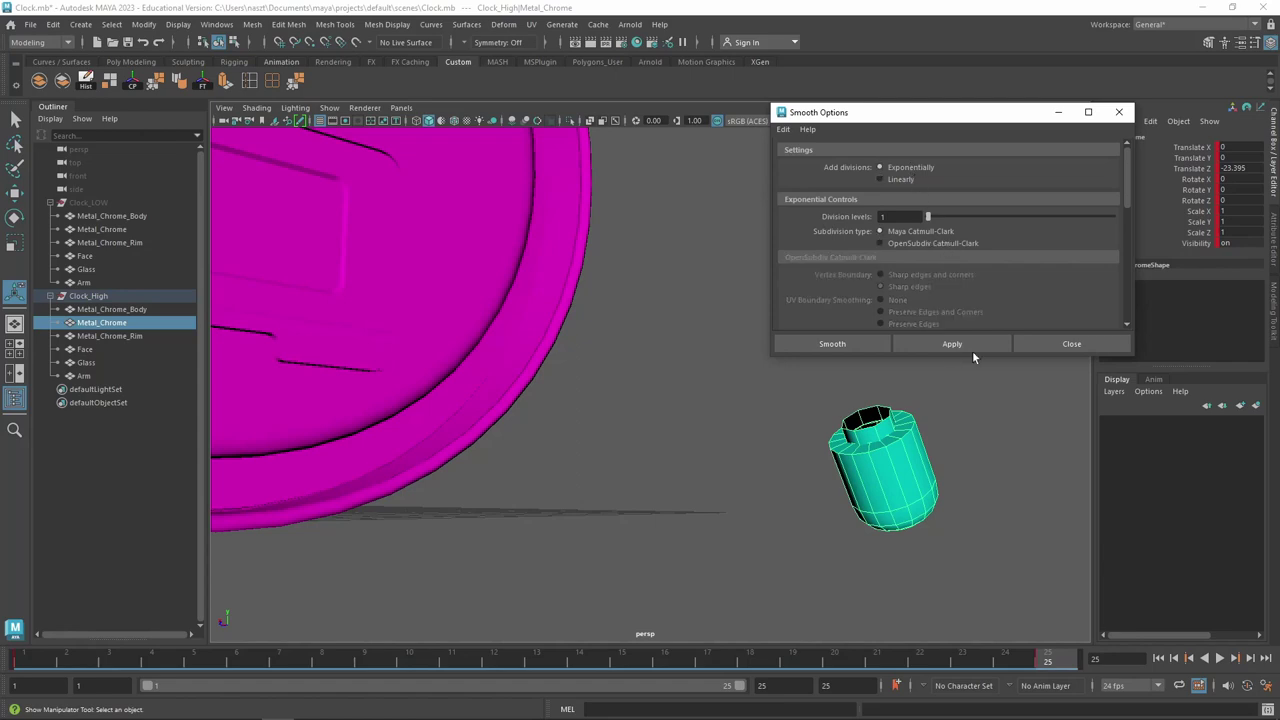
pyautogui.click(972, 346)
pyautogui.hotkey('ctrl', 'z')
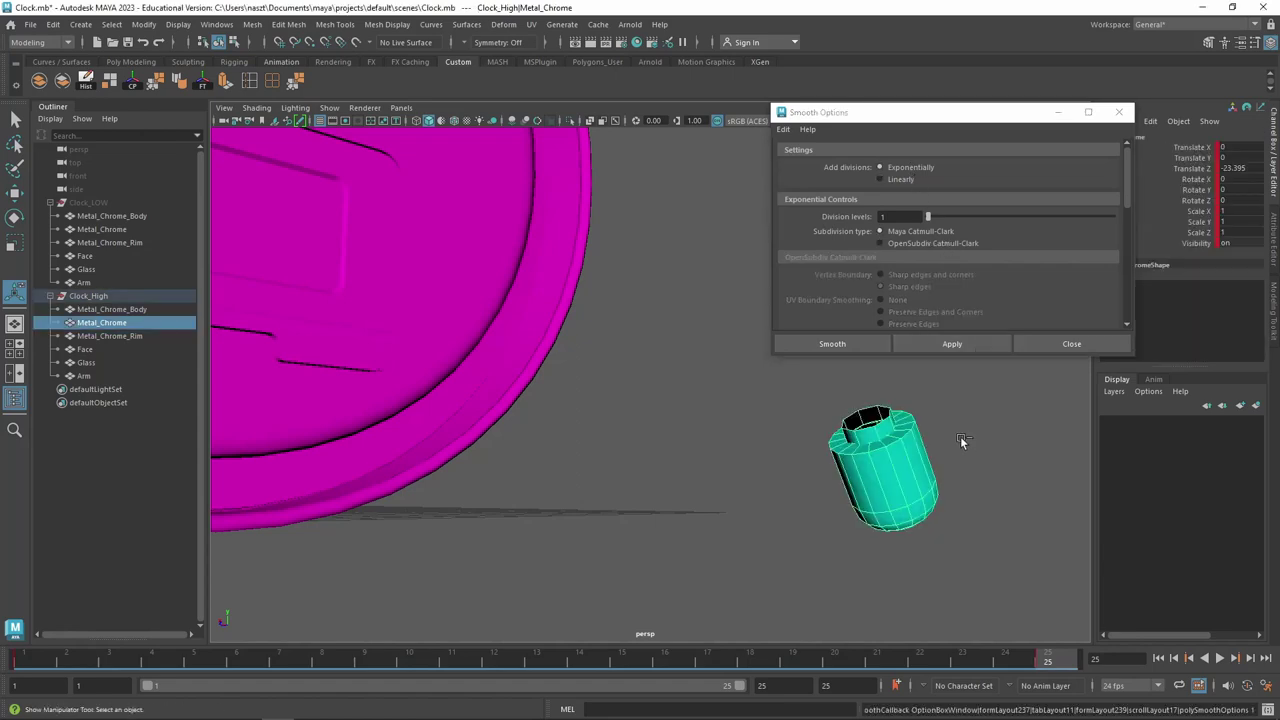
# Test OpenSubdiv Catmull-Clark with Preserve Edges and Corners and Smooth Triangles, then undo
pyautogui.click(924, 244)
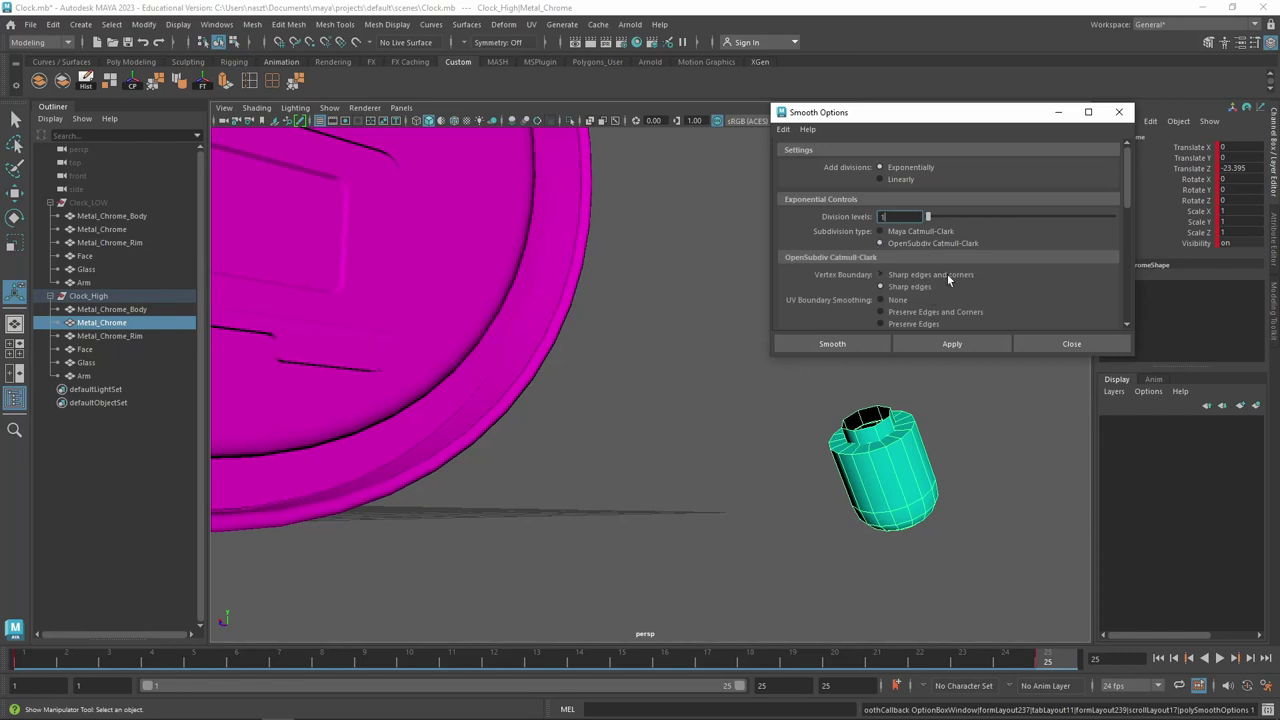
pyautogui.click(936, 310)
pyautogui.click(936, 343)
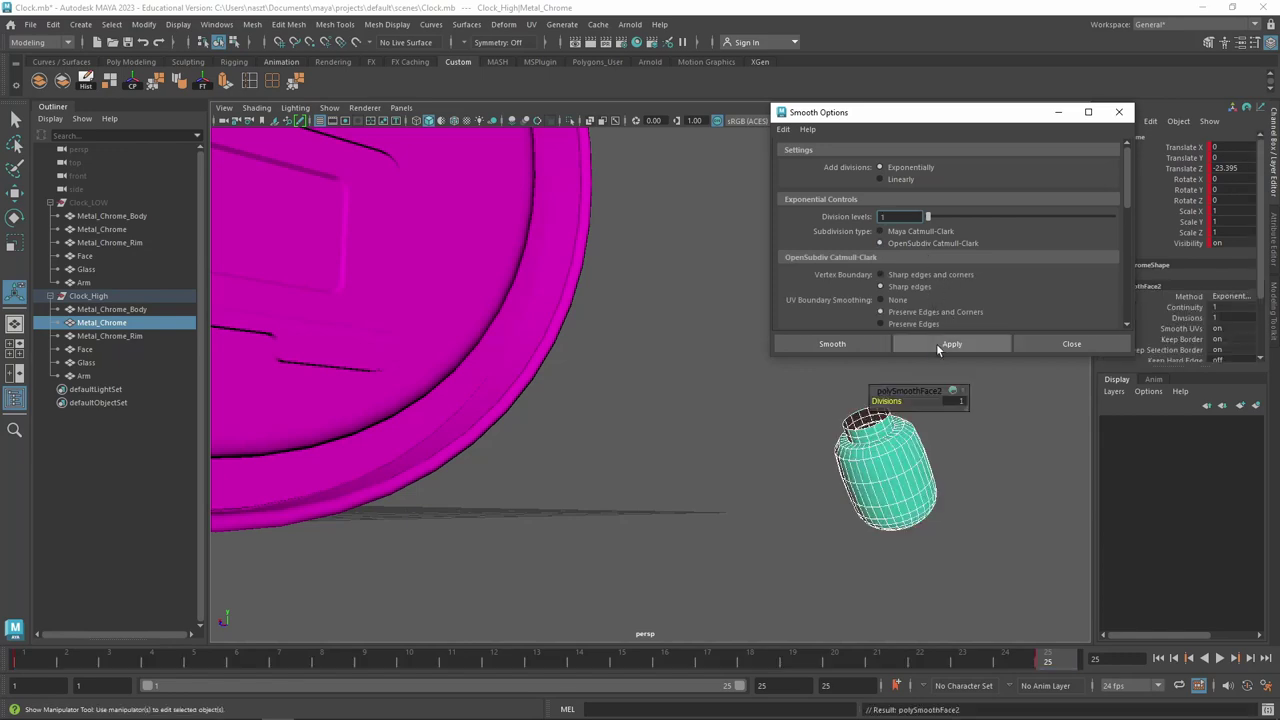
pyautogui.scroll(-3, 952, 320)
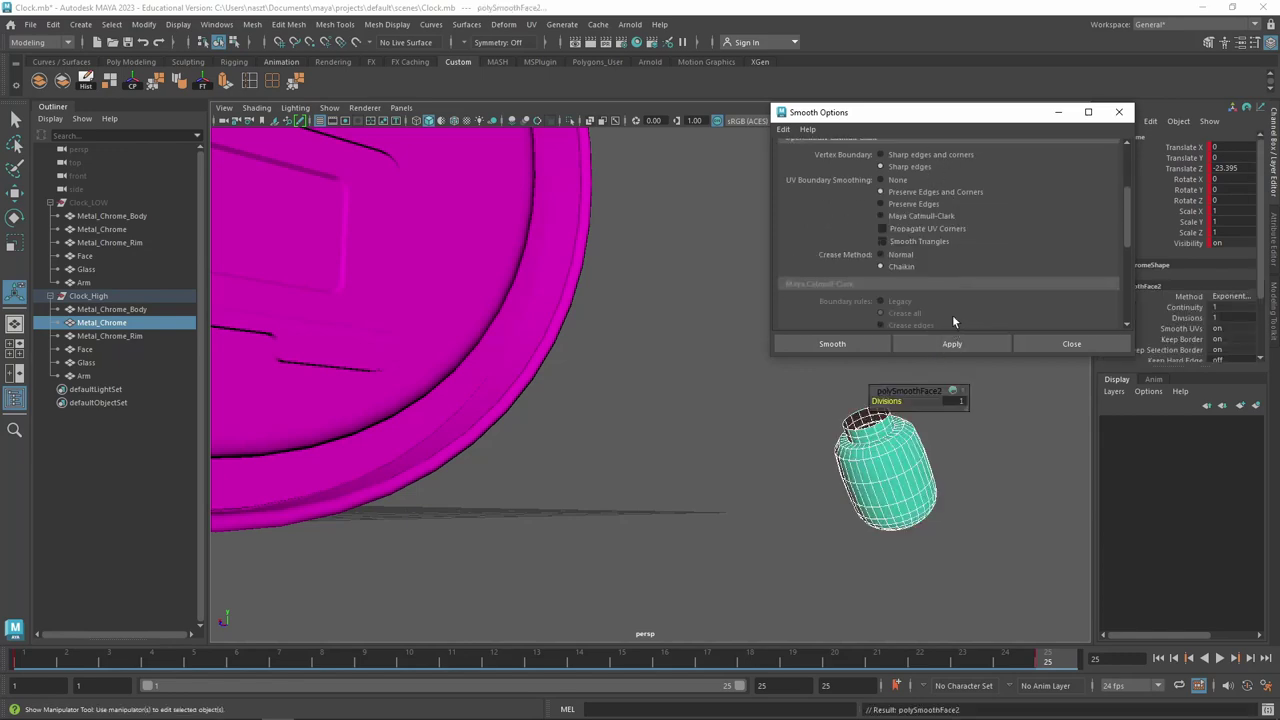
pyautogui.click(934, 242)
pyautogui.click(800, 373)
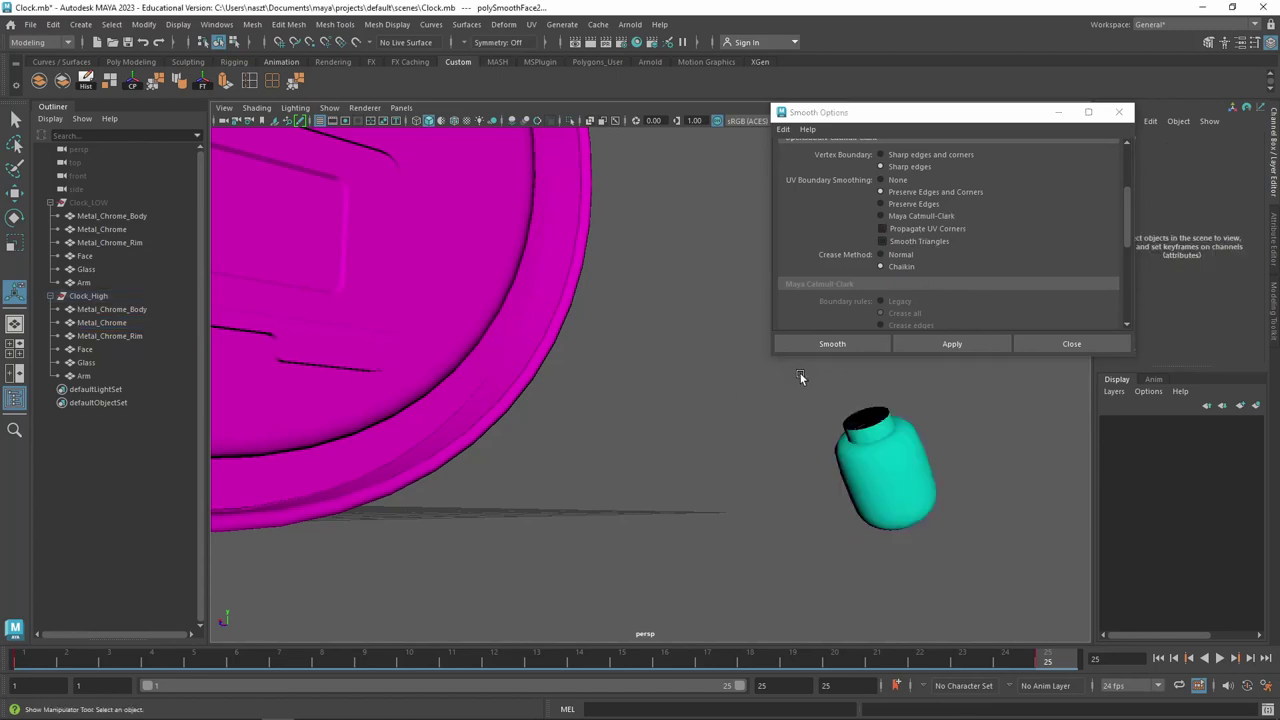
pyautogui.hotkey('ctrl', 'z')
pyautogui.hotkey('ctrl', 'z')
# Apply smoothing with UV boundary set to Preserve Edges, then undo it
pyautogui.click(928, 204)
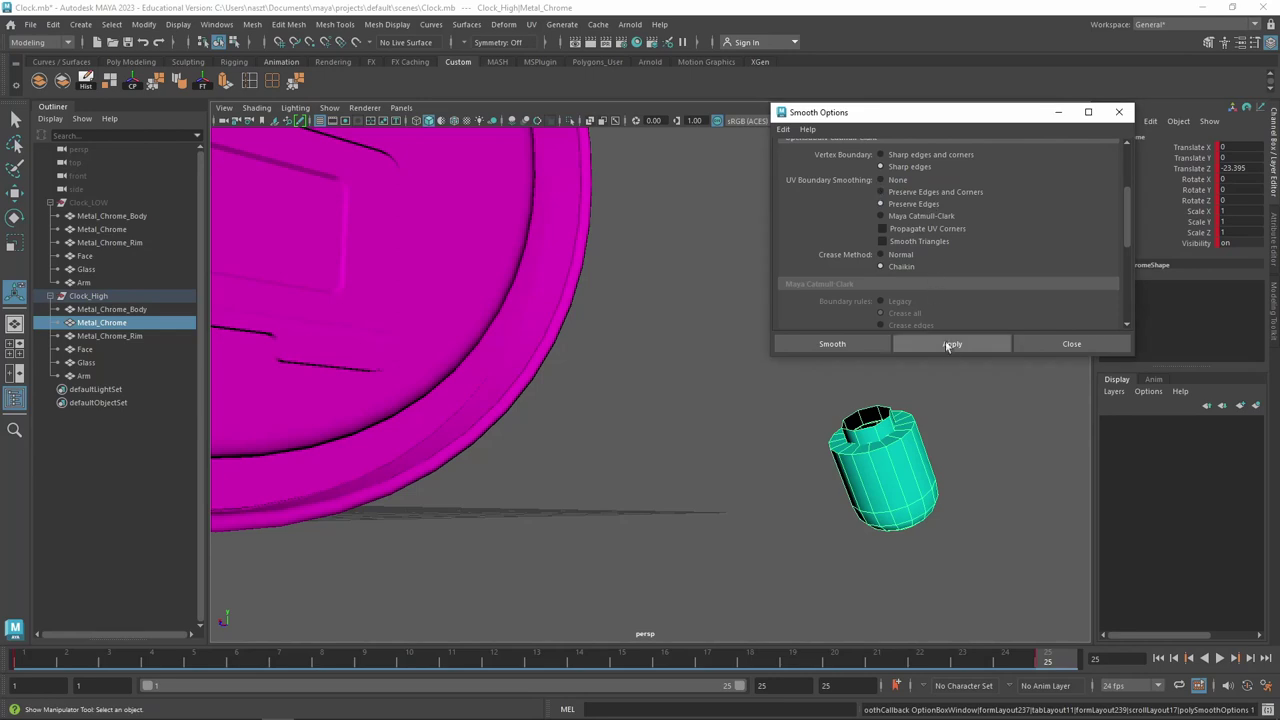
pyautogui.click(948, 345)
pyautogui.click(730, 346)
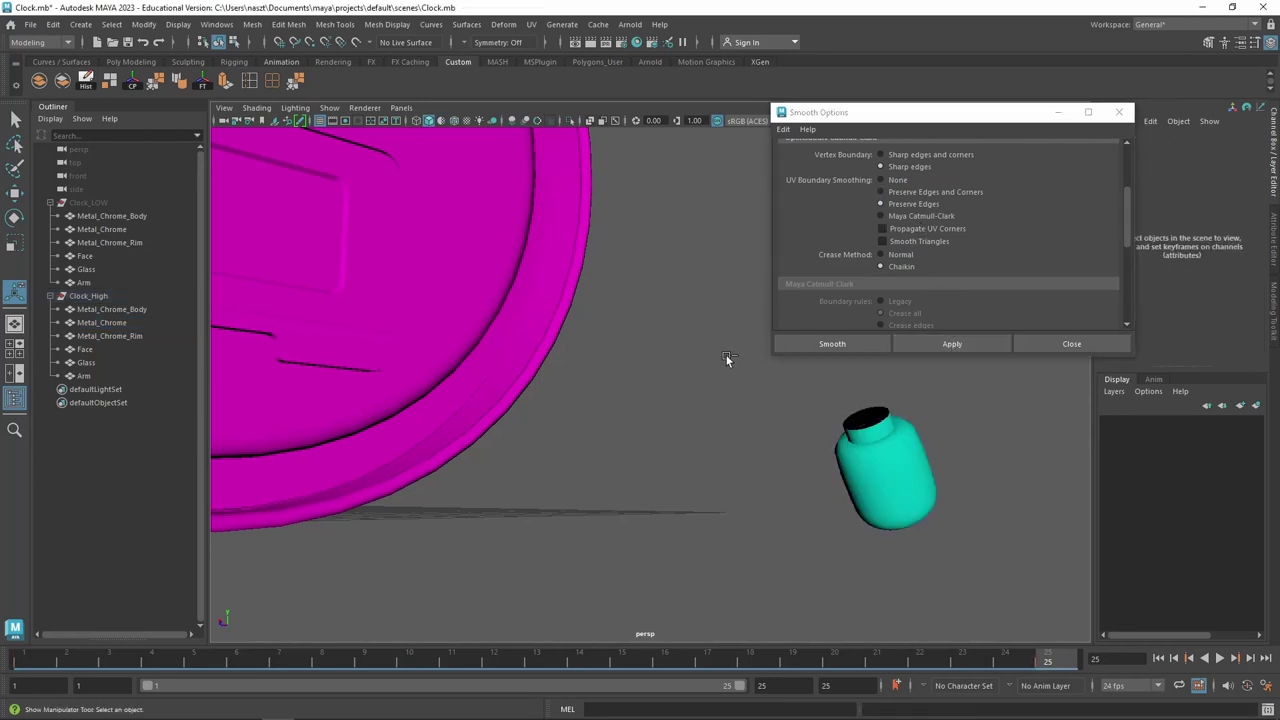
pyautogui.hotkey('ctrl', 'z')
pyautogui.hotkey('ctrl', 'z')
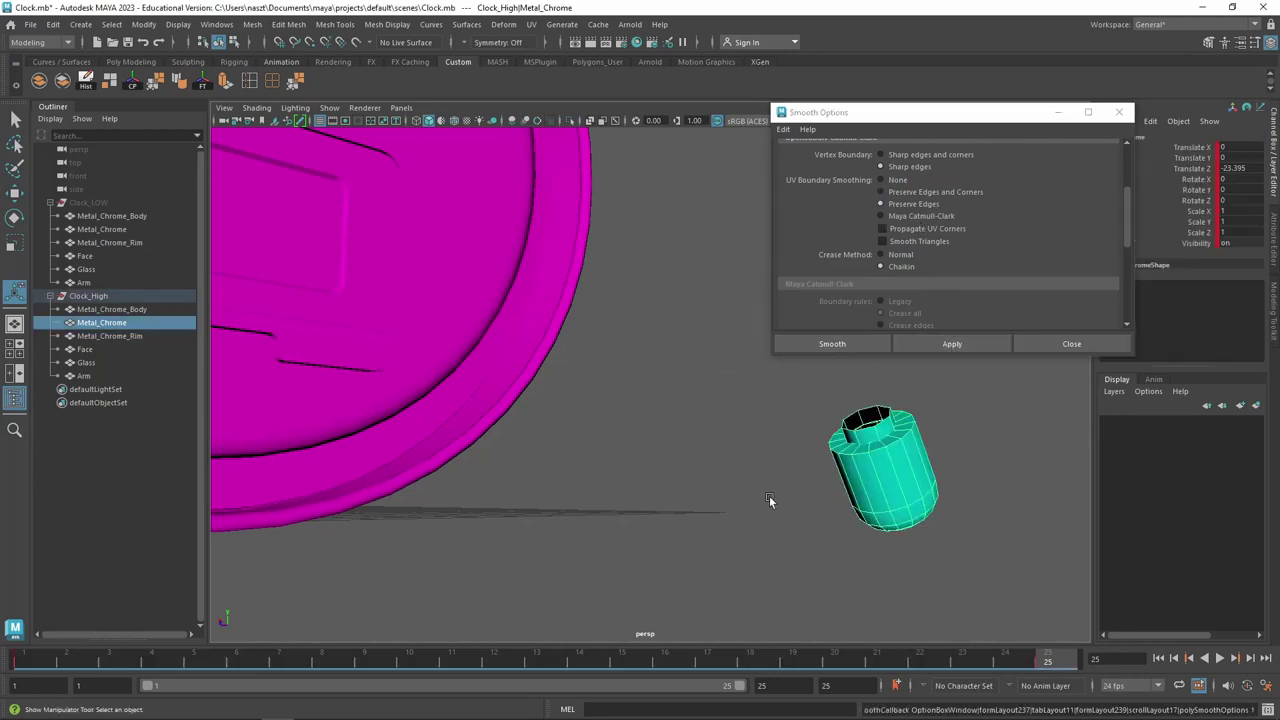
# Insert an edge loop around the Metal_Chrome cylinder with the Insert Edge Loop Tool
pyautogui.click(252, 84)
pyautogui.scroll(2, 863, 471)
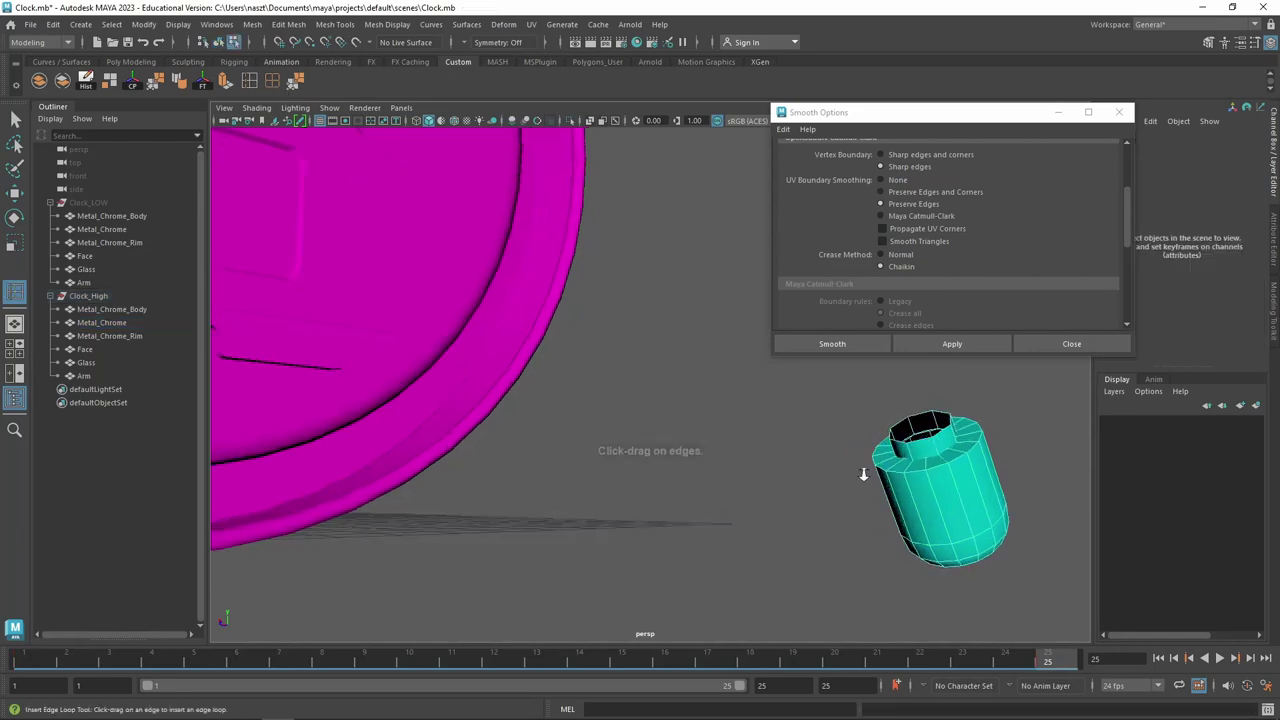
pyautogui.scroll(2, 976, 500)
pyautogui.keyDown('alt'); pyautogui.moveTo(976, 500); pyautogui.dragTo(860, 463, button='middle'); pyautogui.keyUp('alt')
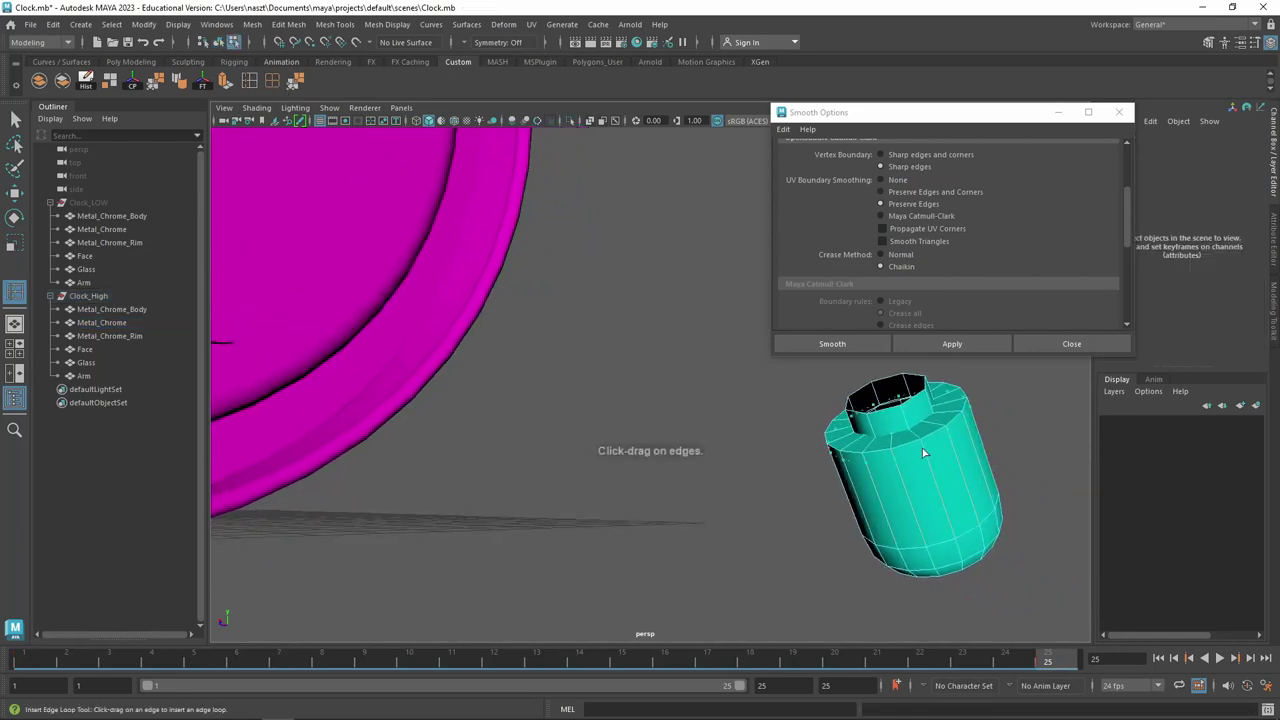
pyautogui.moveTo(922, 448); pyautogui.dragTo(928, 445)
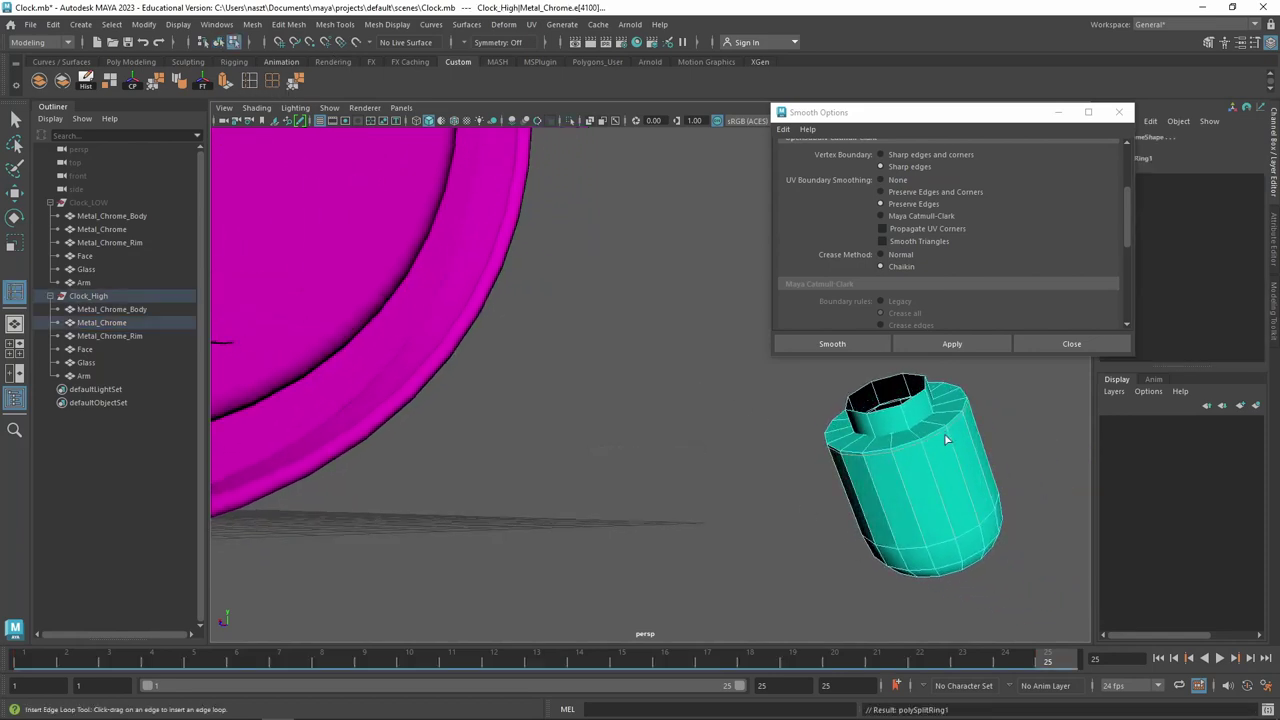
# Return to object mode, apply the smooth to the cylinder and preview with smooth mesh display 3
pyautogui.click(953, 343)
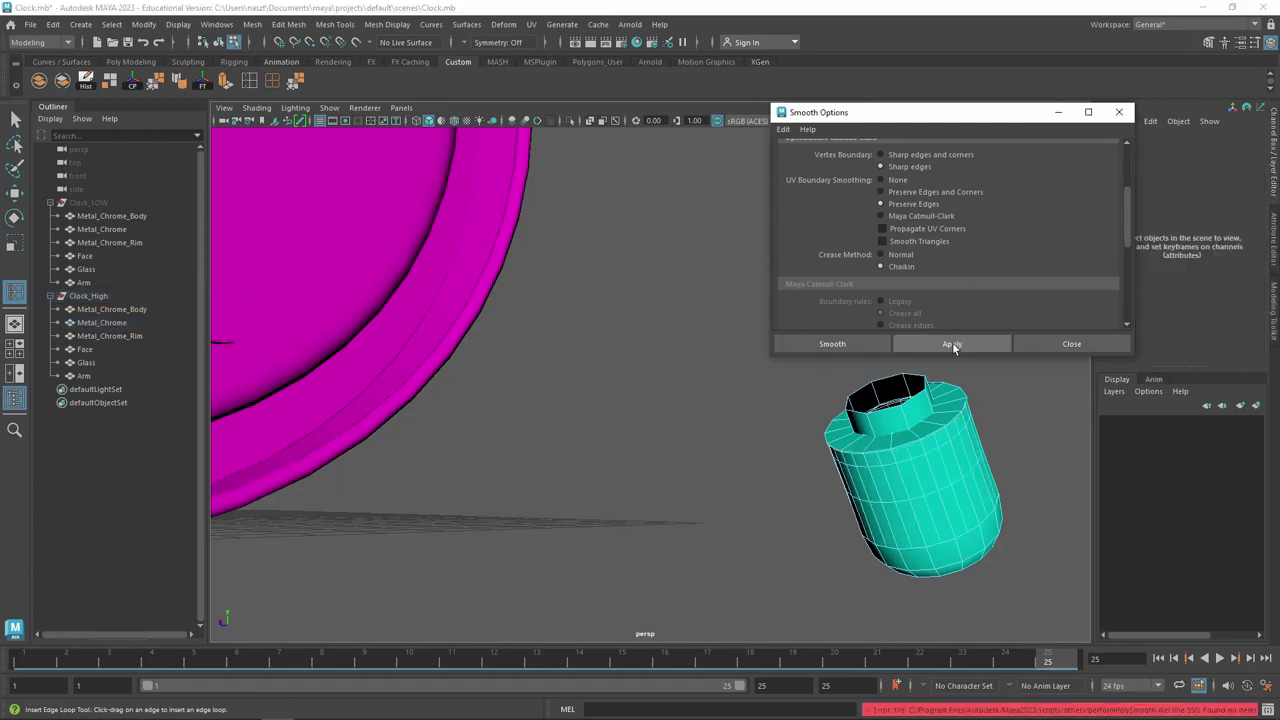
pyautogui.click(994, 425)
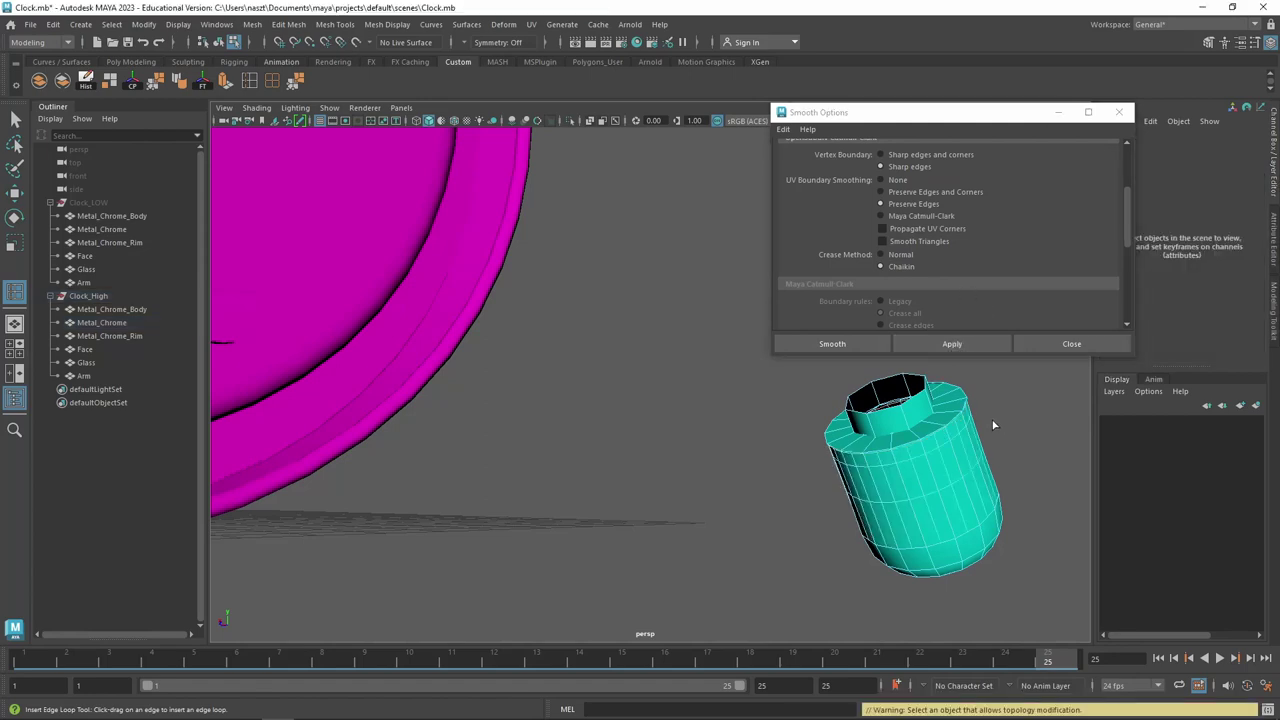
pyautogui.moveTo(958, 398); pyautogui.dragTo(1004, 325, button='right')
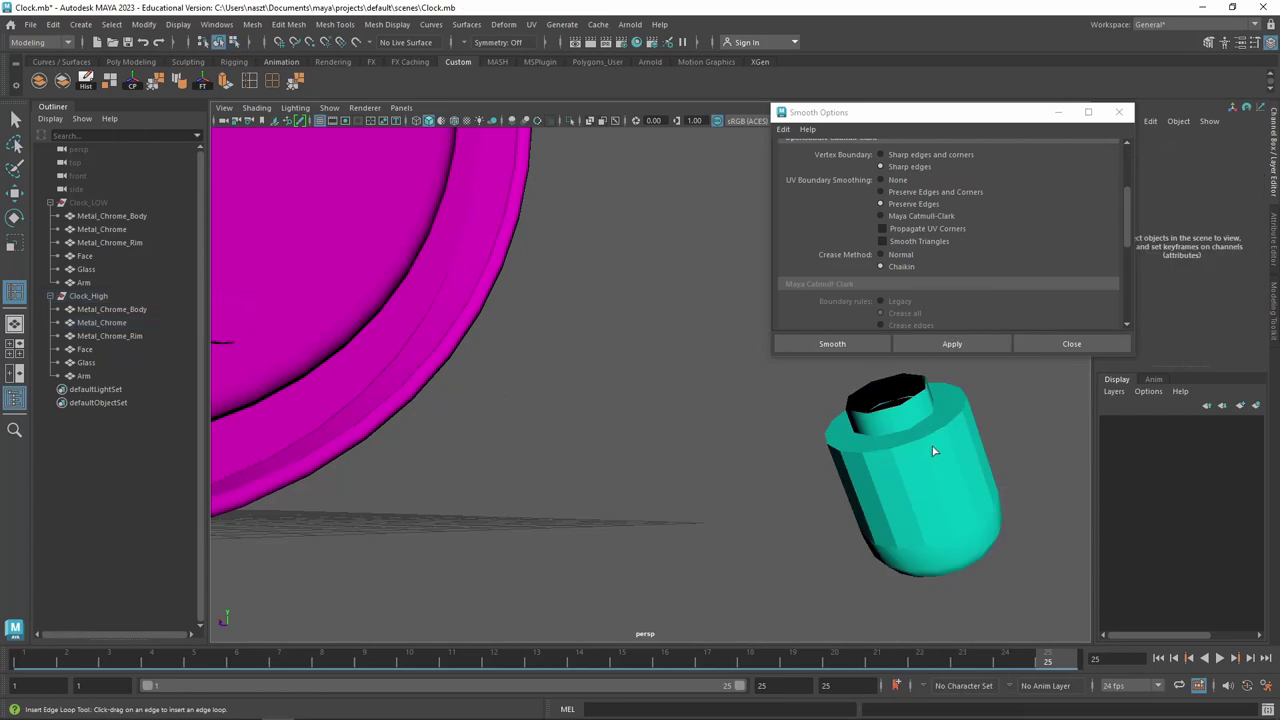
pyautogui.click(932, 446)
pyautogui.click(973, 340)
pyautogui.click(939, 454)
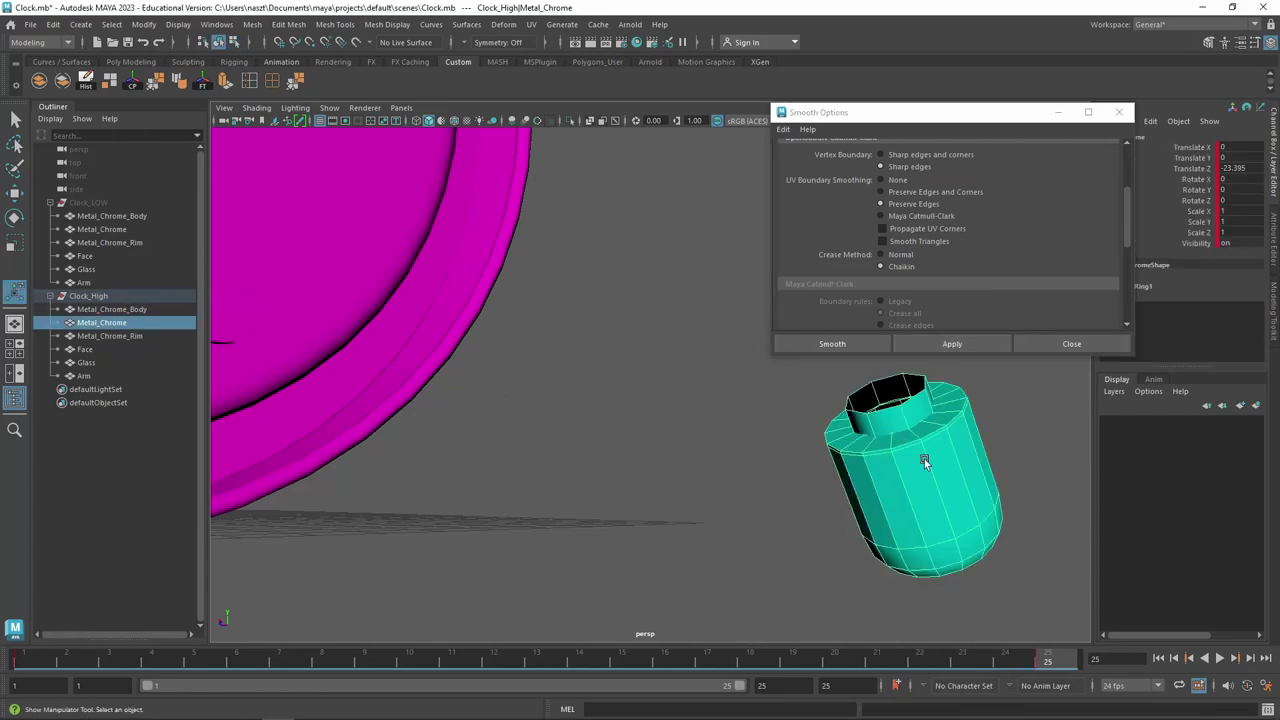
pyautogui.press('3')
# Undo the stray edge loop and switch the cylinder back to display mode 1
pyautogui.click(1008, 418)
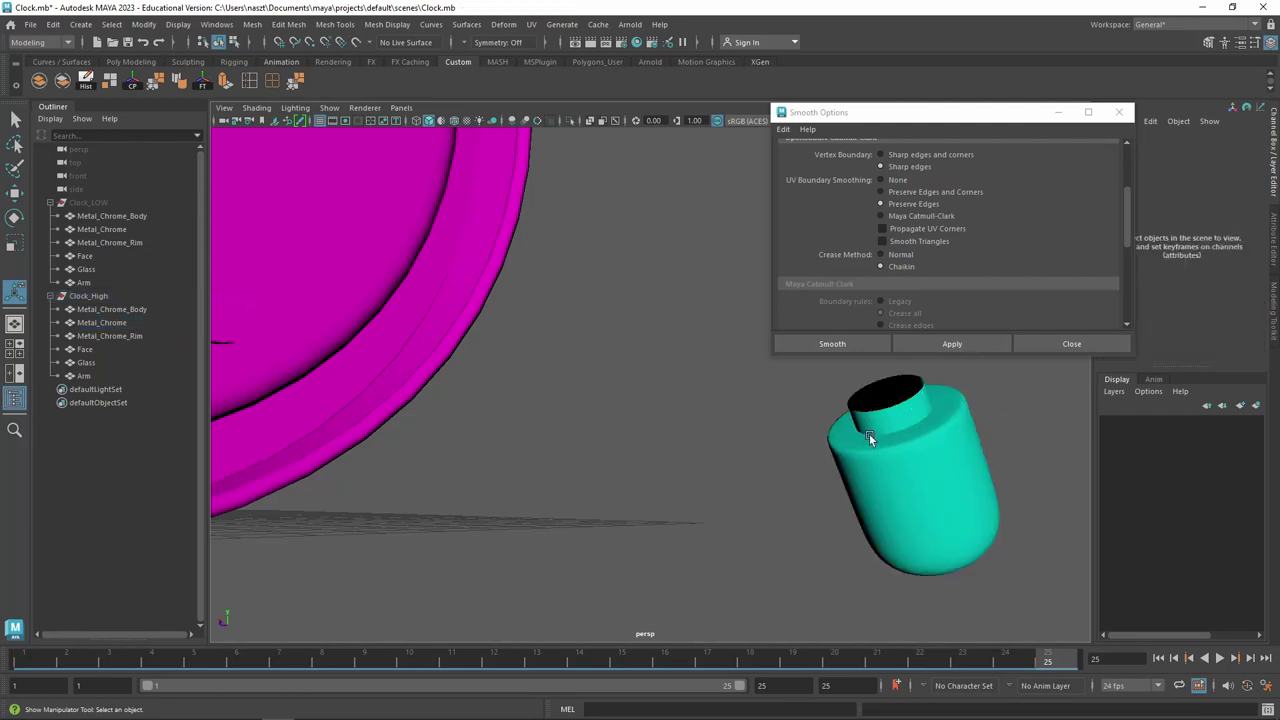
pyautogui.click(926, 456)
pyautogui.hotkey('ctrl', 'z')
pyautogui.hotkey('ctrl', 'z')
pyautogui.hotkey('ctrl', 'z')
pyautogui.click(931, 457)
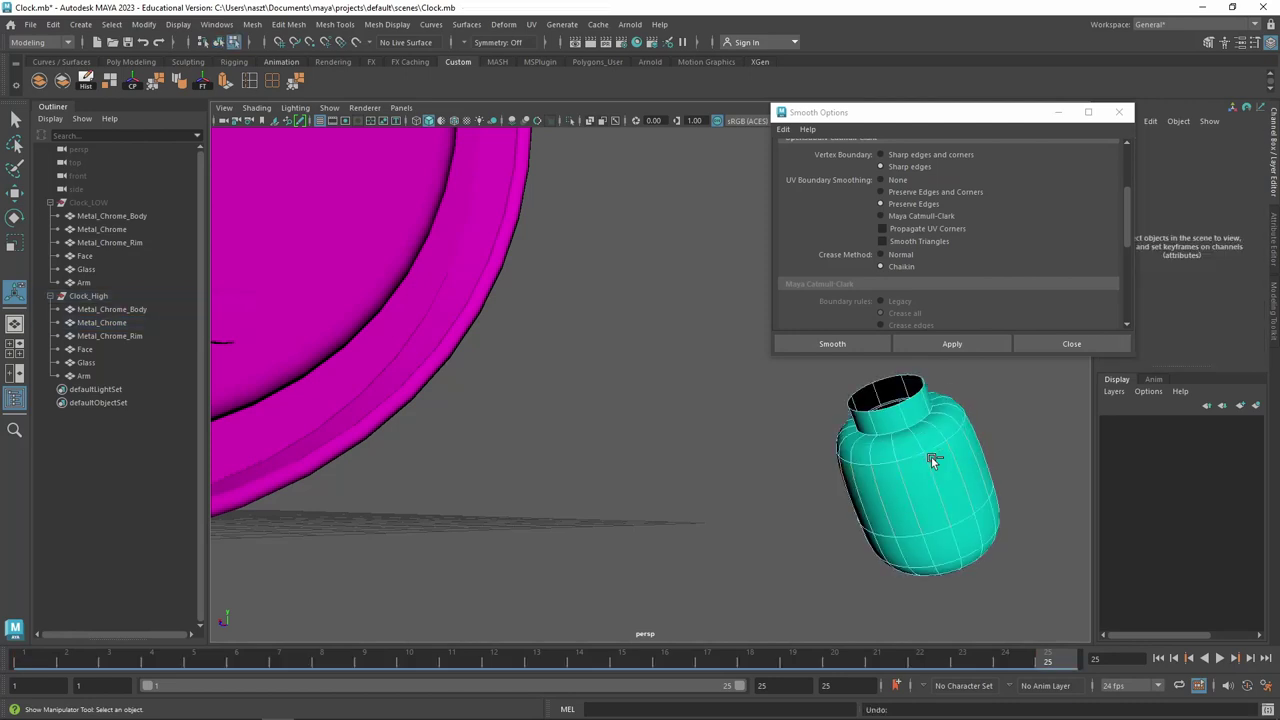
pyautogui.press('1')
pyautogui.moveTo(958, 459)
pyautogui.keyDown('alt'); pyautogui.mouseDown()
pyautogui.moveTo(540, 380)
pyautogui.moveTo(905, 324)
pyautogui.mouseUp(); pyautogui.keyUp('alt')
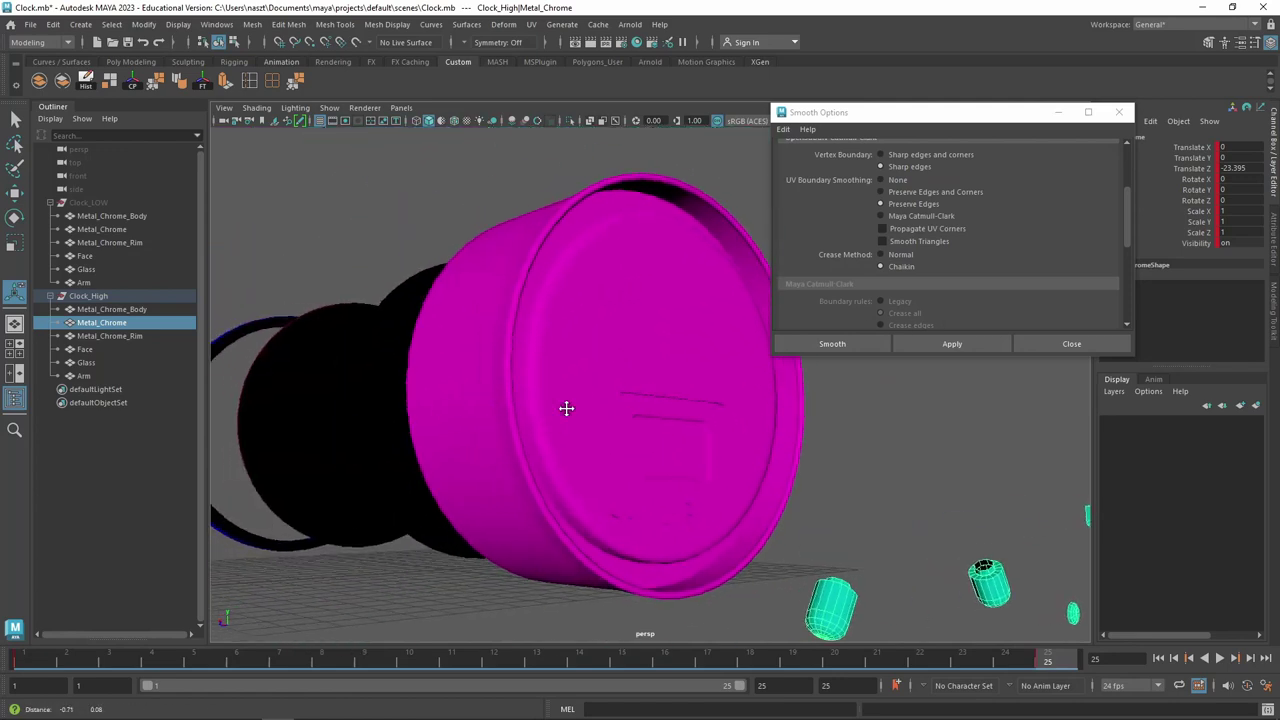
# Select the blue Metal_Chrome_Rim and apply a one-division smooth preserving UV edges and corners
pyautogui.moveTo(566, 409)
pyautogui.keyDown('alt'); pyautogui.mouseDown()
pyautogui.moveTo(629, 417)
pyautogui.moveTo(623, 437)
pyautogui.moveTo(548, 428)
pyautogui.mouseUp(); pyautogui.keyUp('alt')
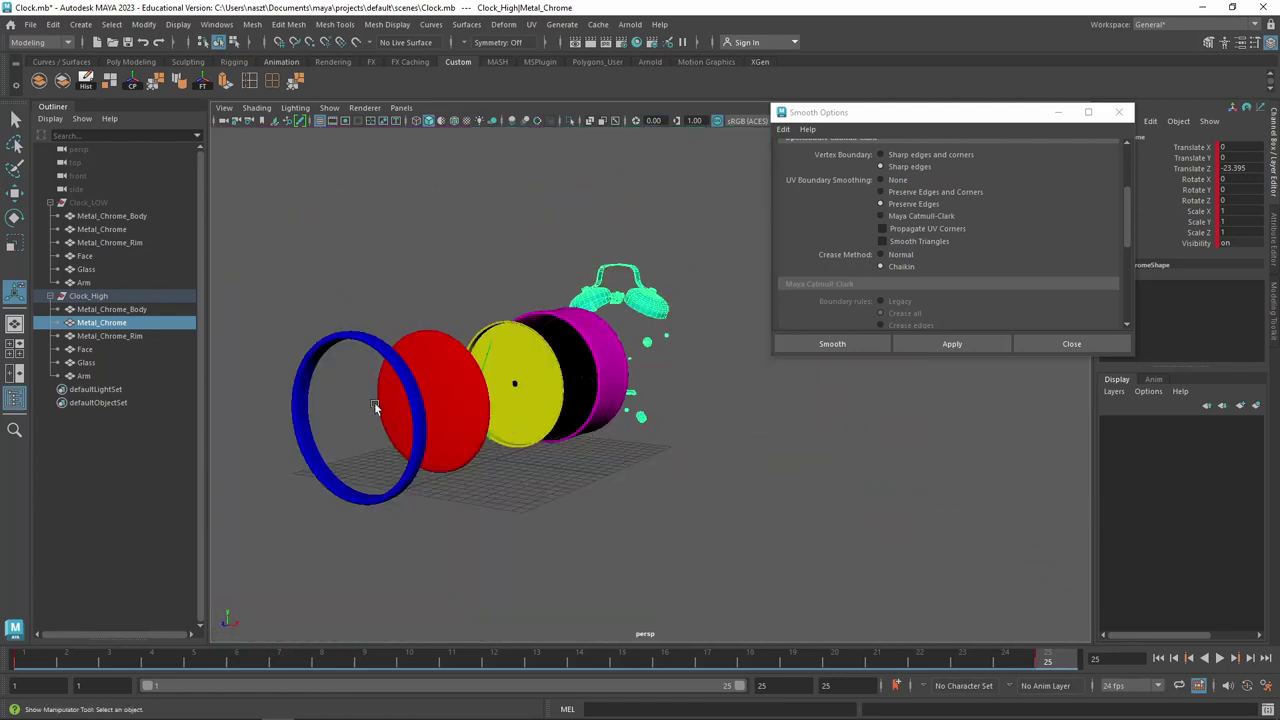
pyautogui.click(411, 403)
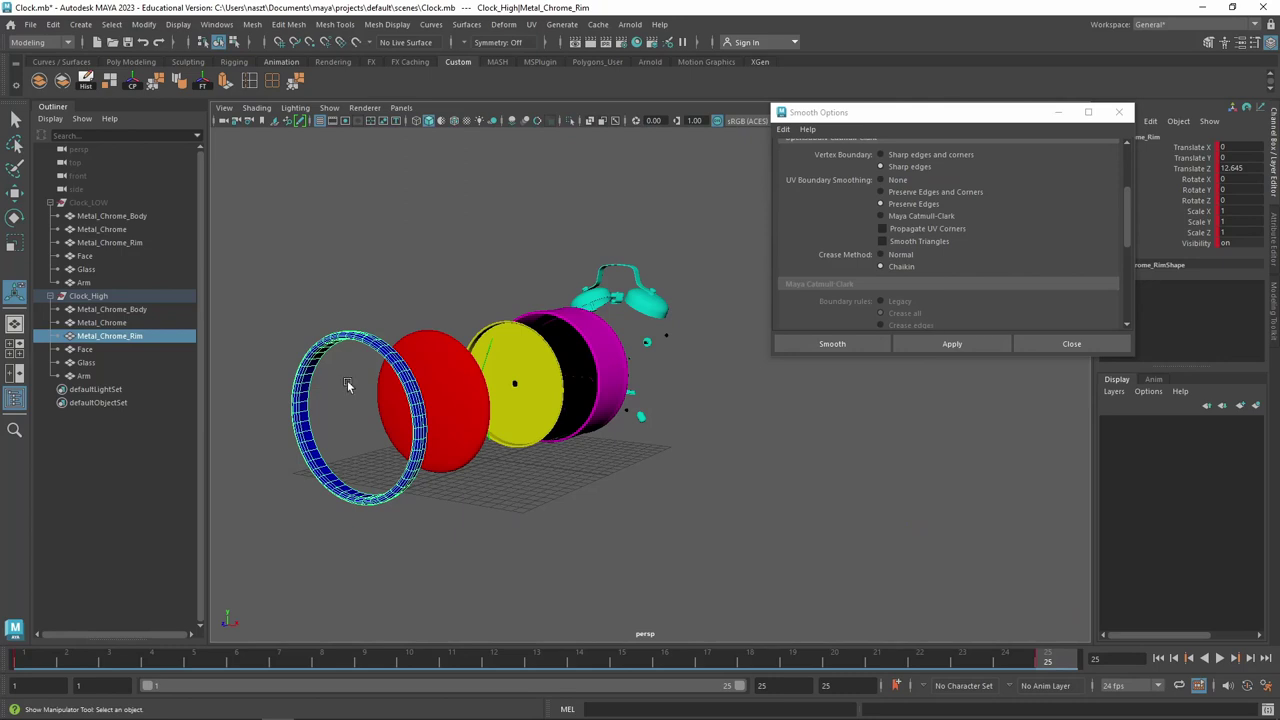
pyautogui.scroll(5, 368, 378)
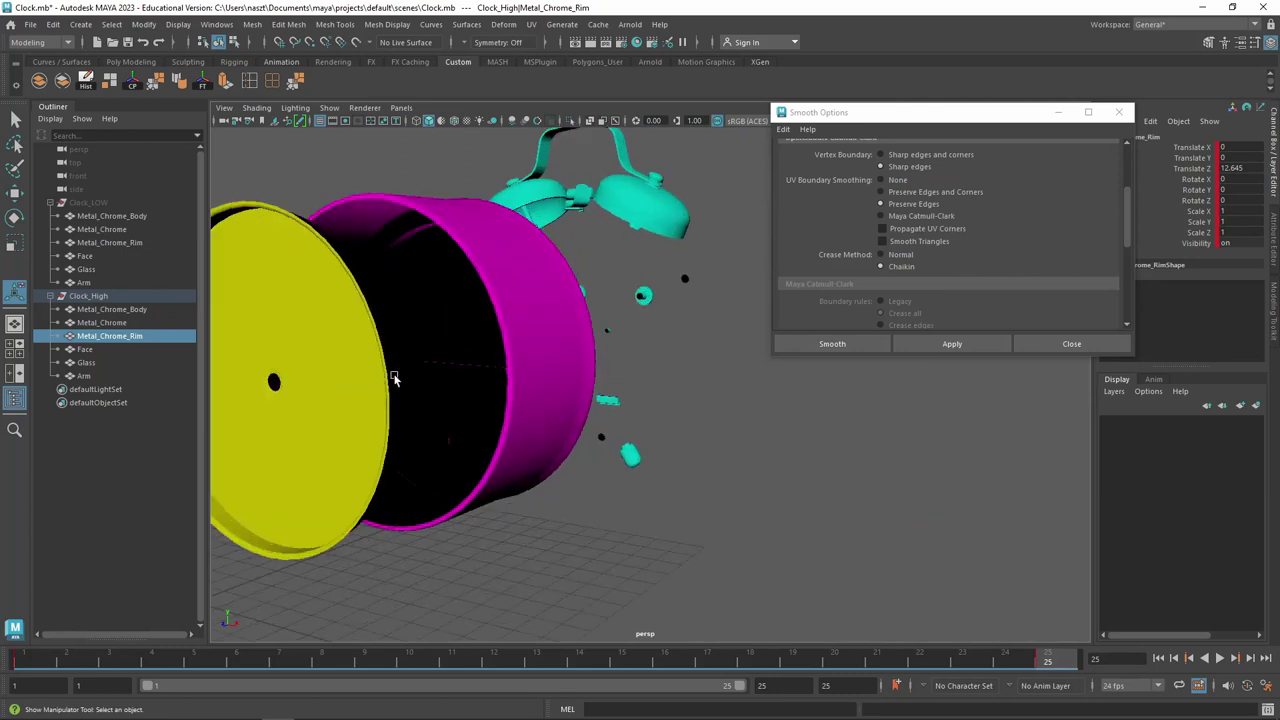
pyautogui.scroll(-3, 531, 508)
pyautogui.scroll(-2, 681, 477)
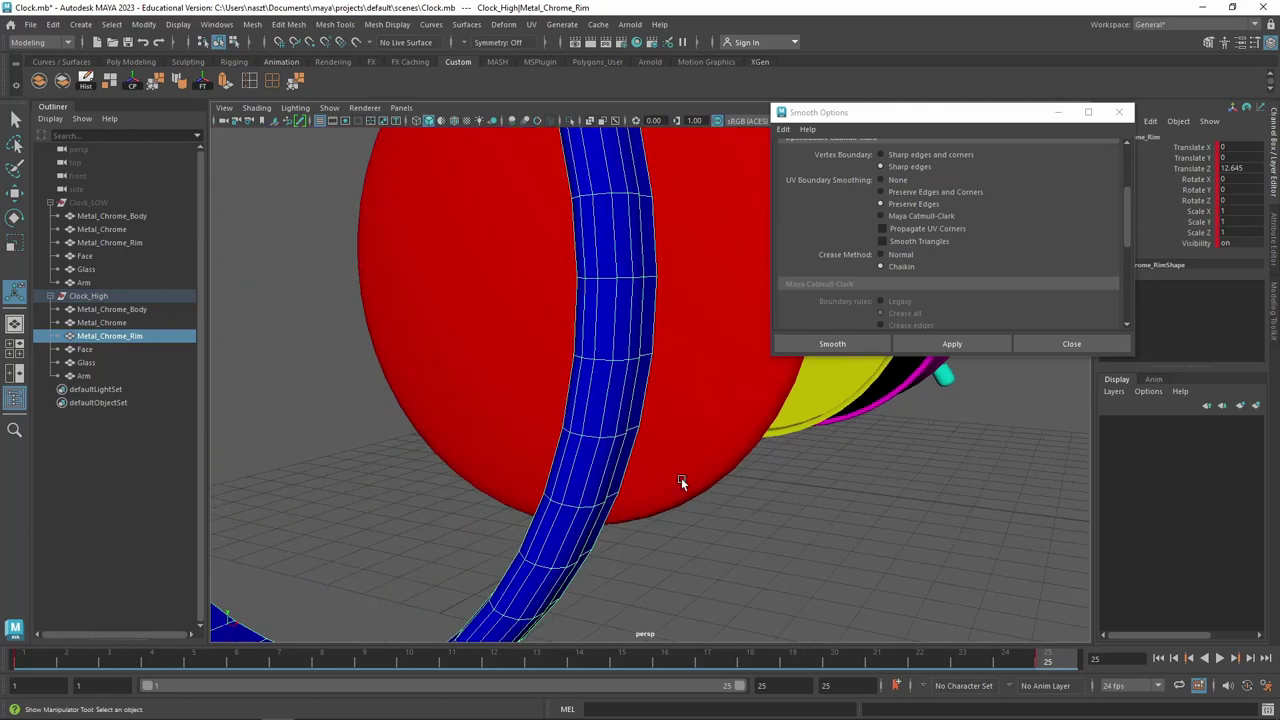
pyautogui.scroll(-3, 610, 388)
pyautogui.scroll(-2, 677, 366)
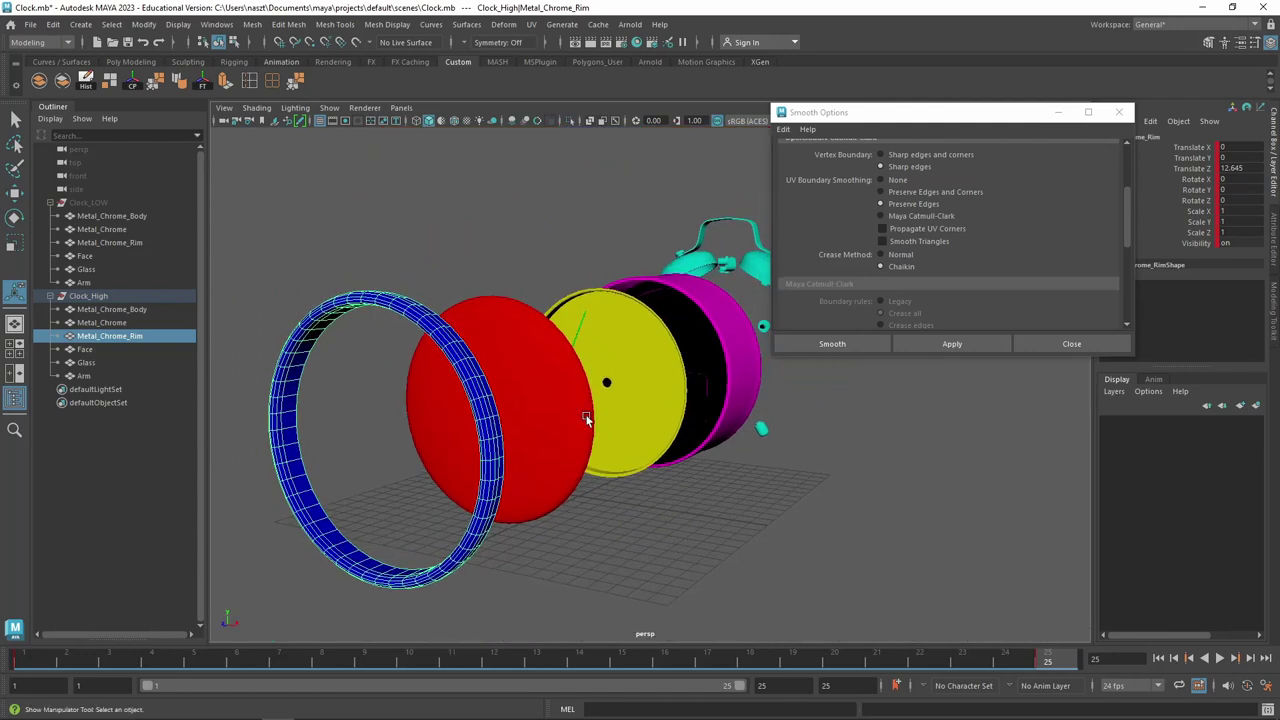
pyautogui.keyDown('alt'); pyautogui.moveTo(606, 418); pyautogui.dragTo(561, 413); pyautogui.keyUp('alt')
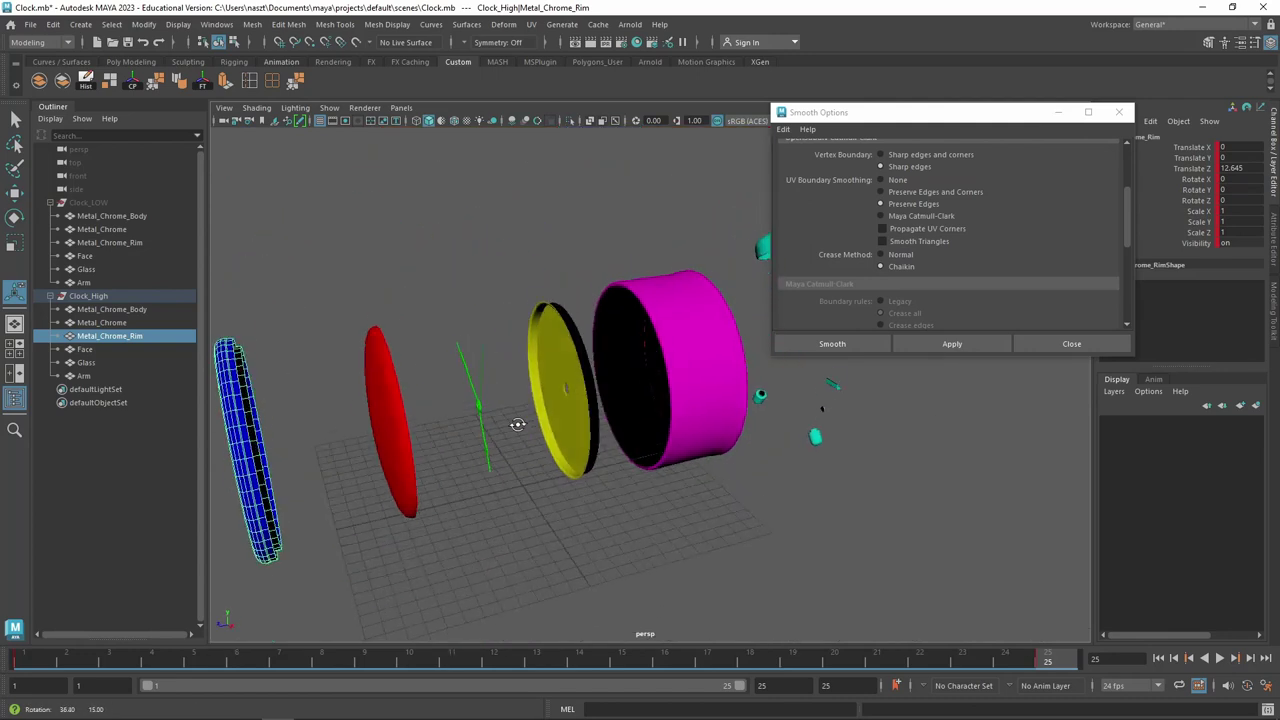
pyautogui.scroll(2, 422, 440)
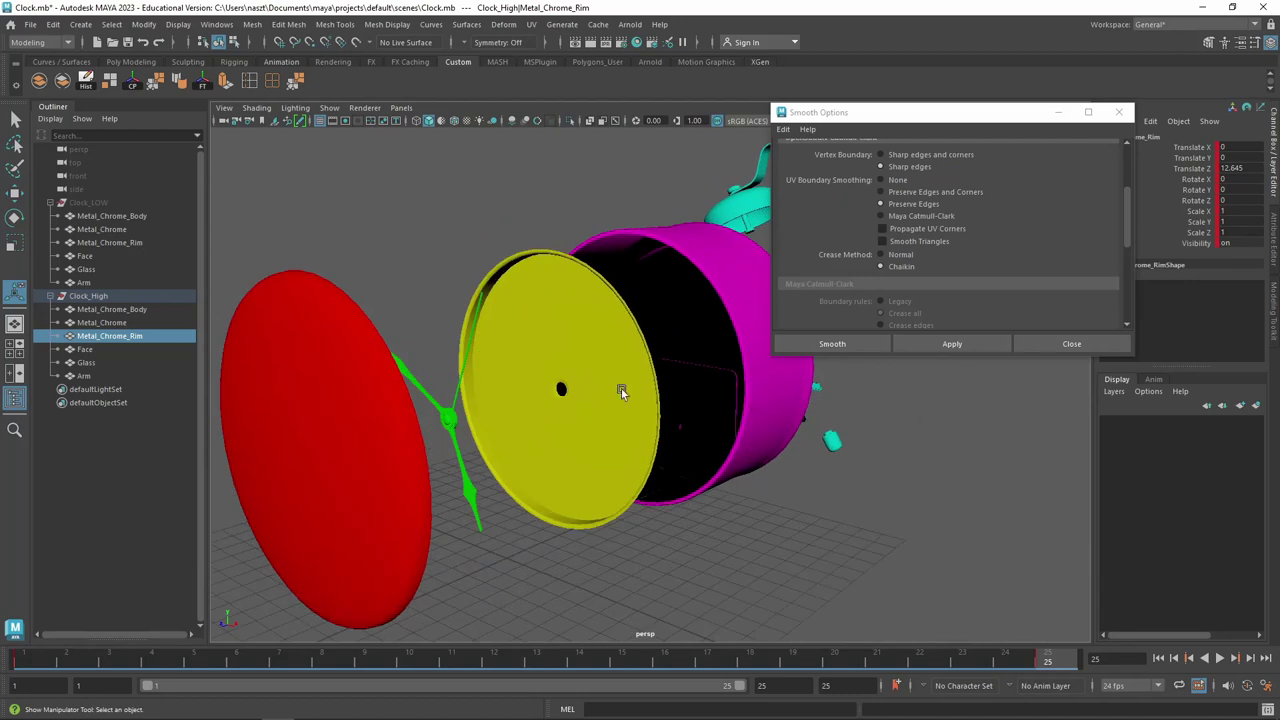
pyautogui.click(966, 193)
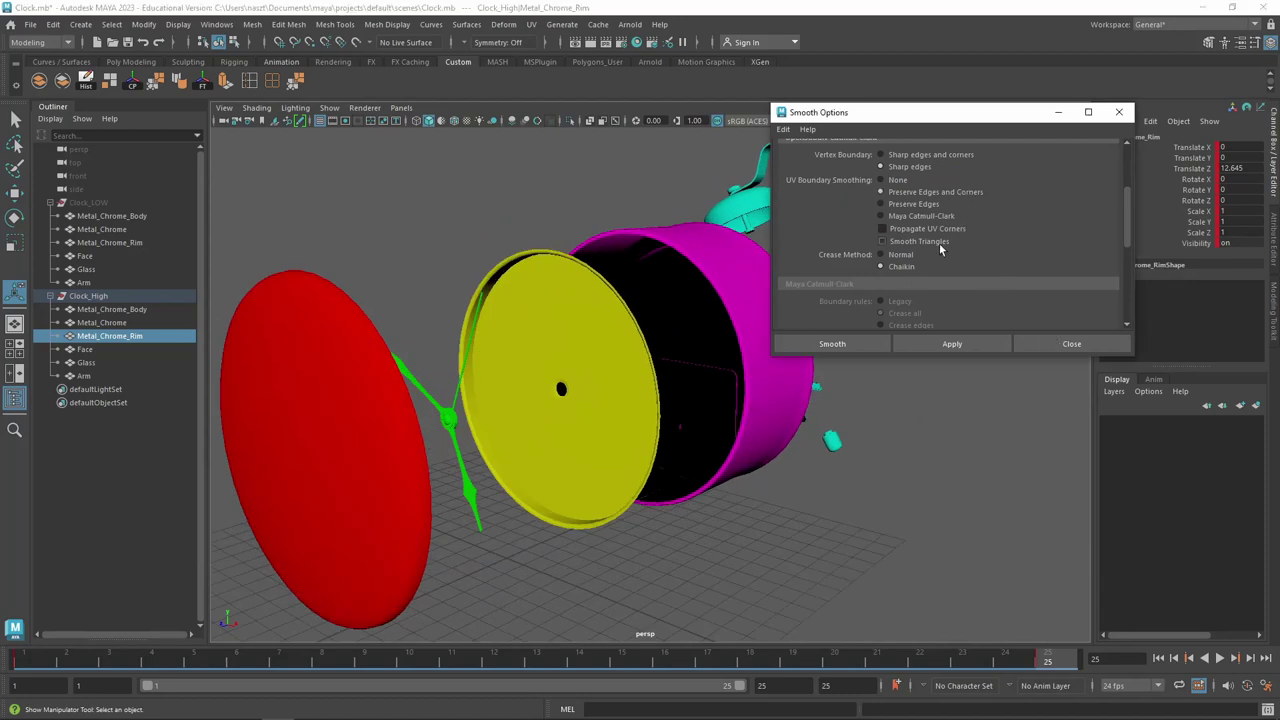
pyautogui.scroll(3, 896, 274)
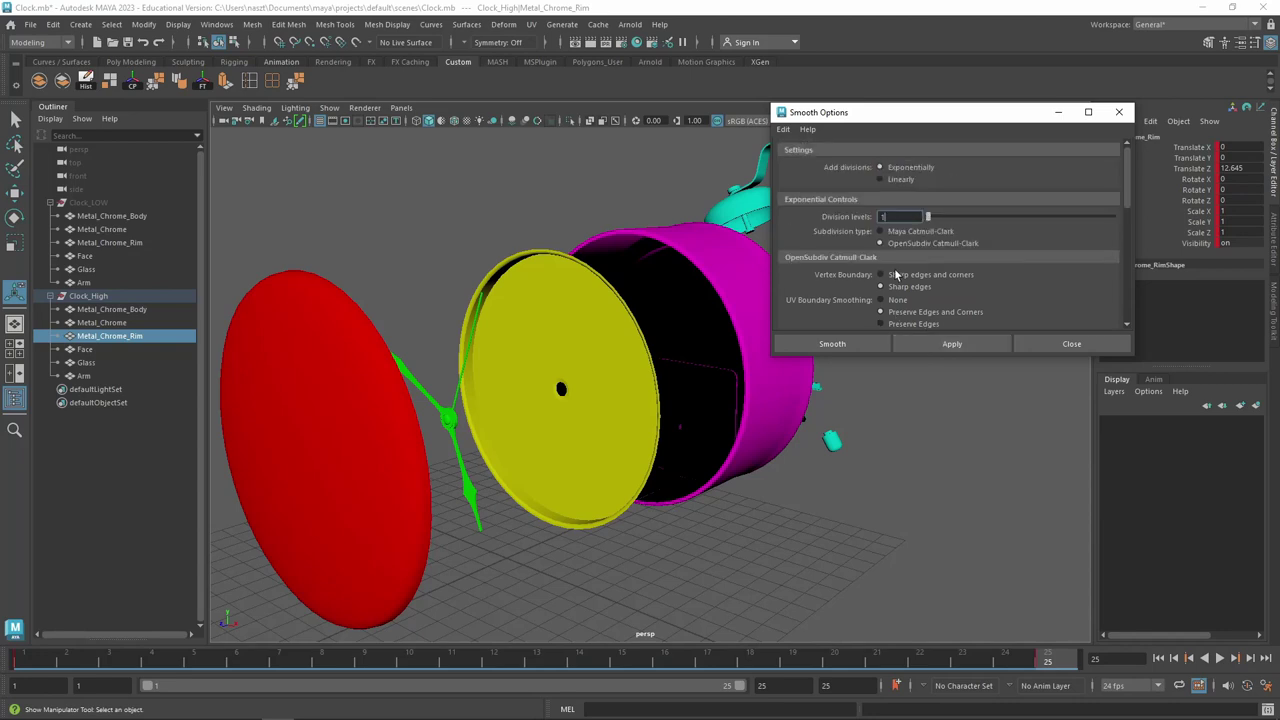
pyautogui.click(960, 343)
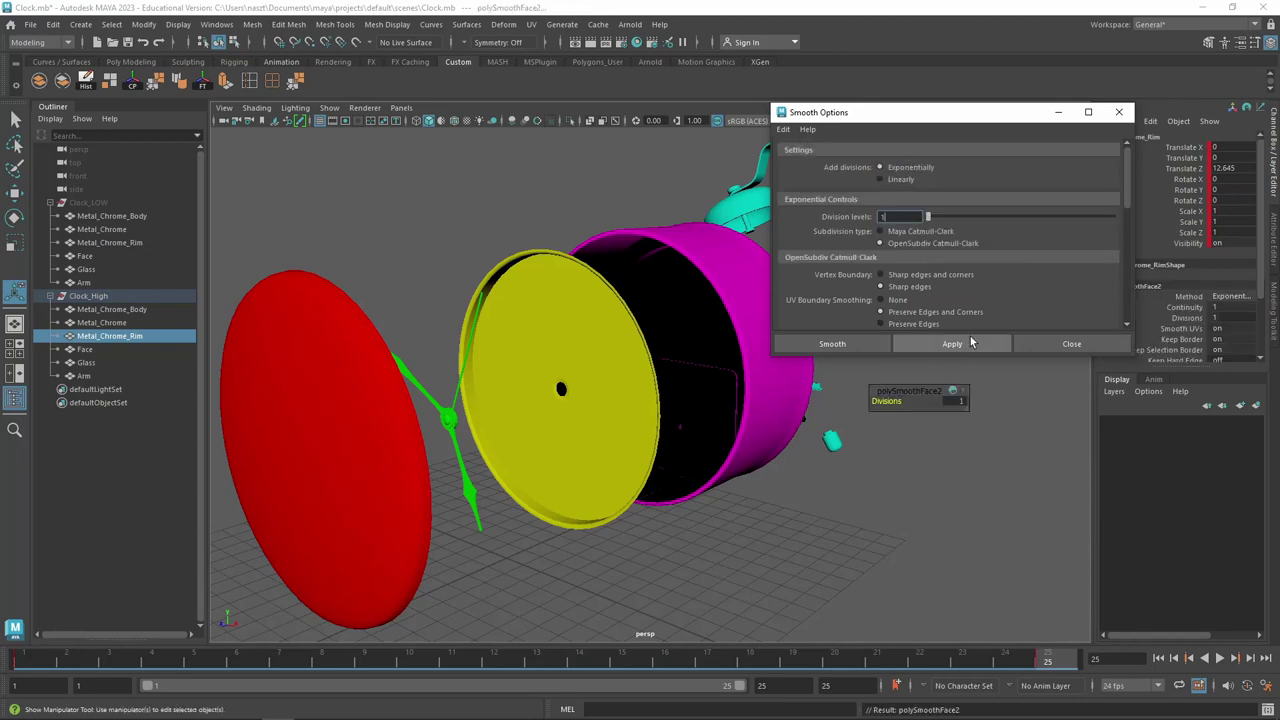
# Select the red Glass disc and apply the smooth to it
pyautogui.keyDown('alt'); pyautogui.moveTo(473, 378); pyautogui.dragTo(511, 362); pyautogui.keyUp('alt')
pyautogui.click(511, 362)
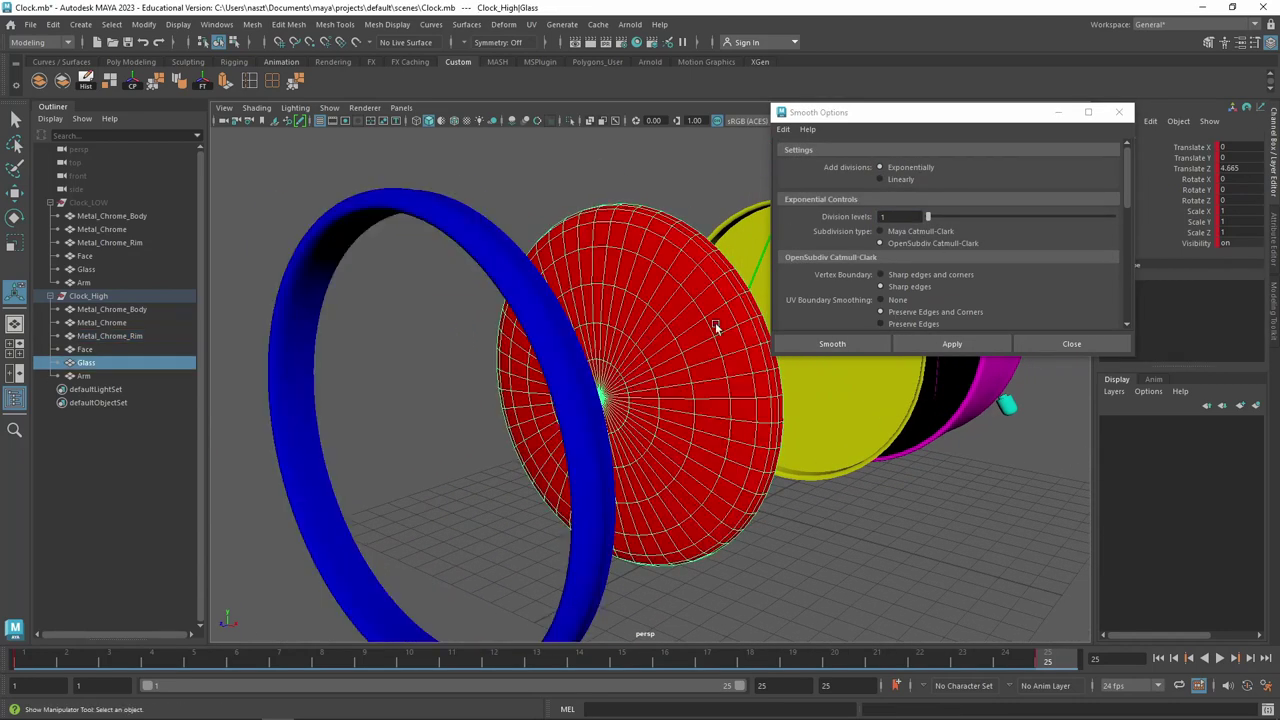
pyautogui.click(952, 343)
pyautogui.keyDown('alt'); pyautogui.moveTo(901, 364); pyautogui.dragTo(551, 514); pyautogui.keyUp('alt')
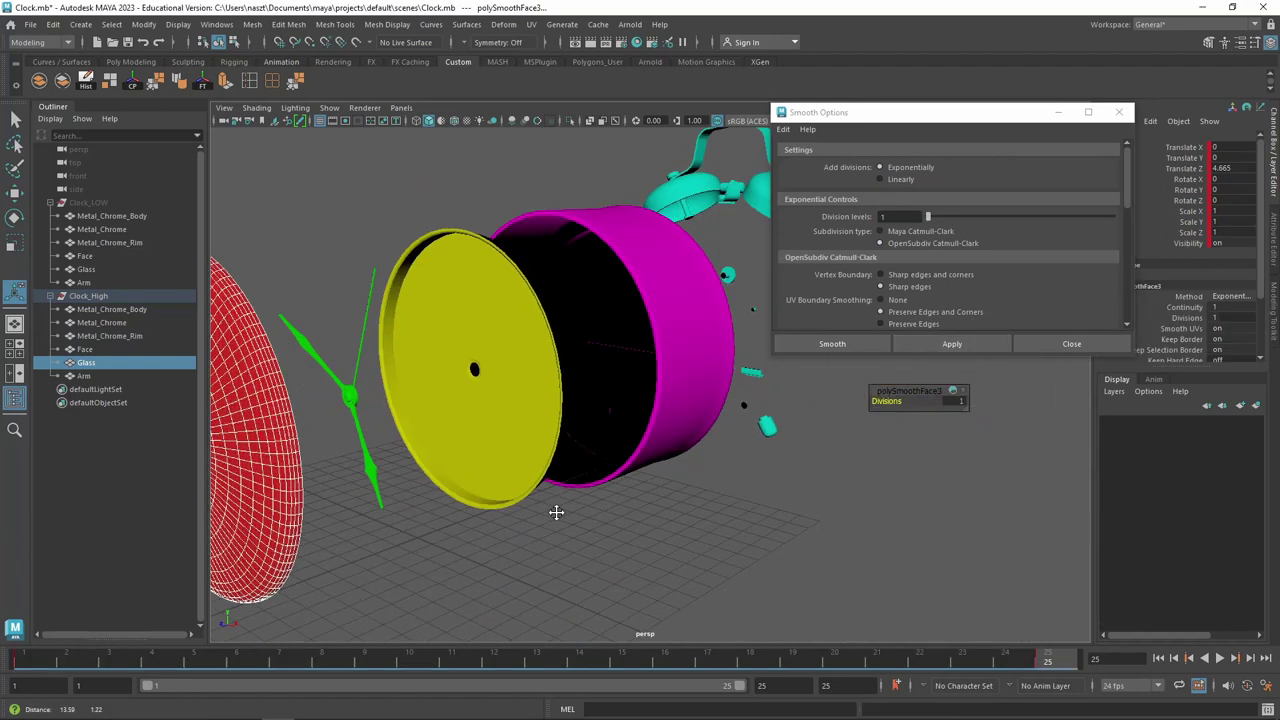
# Select the green Arm hands and apply the smooth to them
pyautogui.click(355, 400)
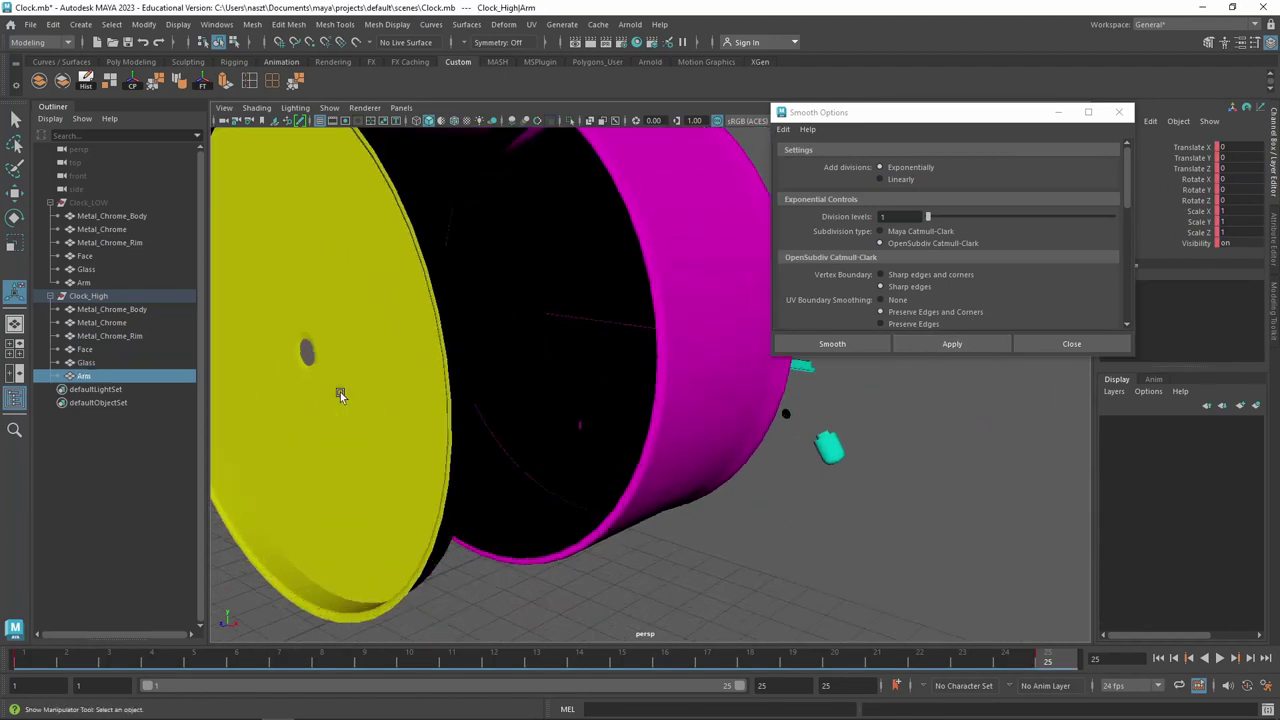
pyautogui.moveTo(362, 403)
pyautogui.keyDown('alt'); pyautogui.mouseDown()
pyautogui.moveTo(644, 429)
pyautogui.moveTo(542, 406)
pyautogui.mouseUp(); pyautogui.keyUp('alt')
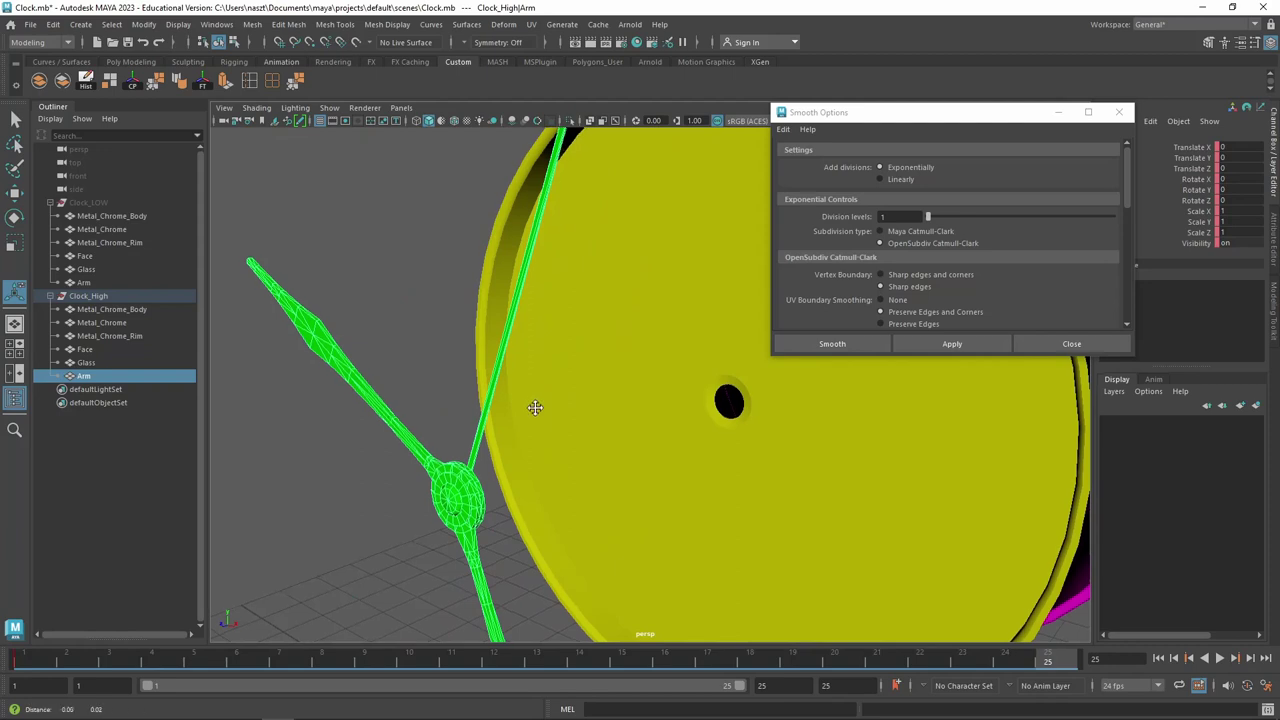
pyautogui.click(417, 400)
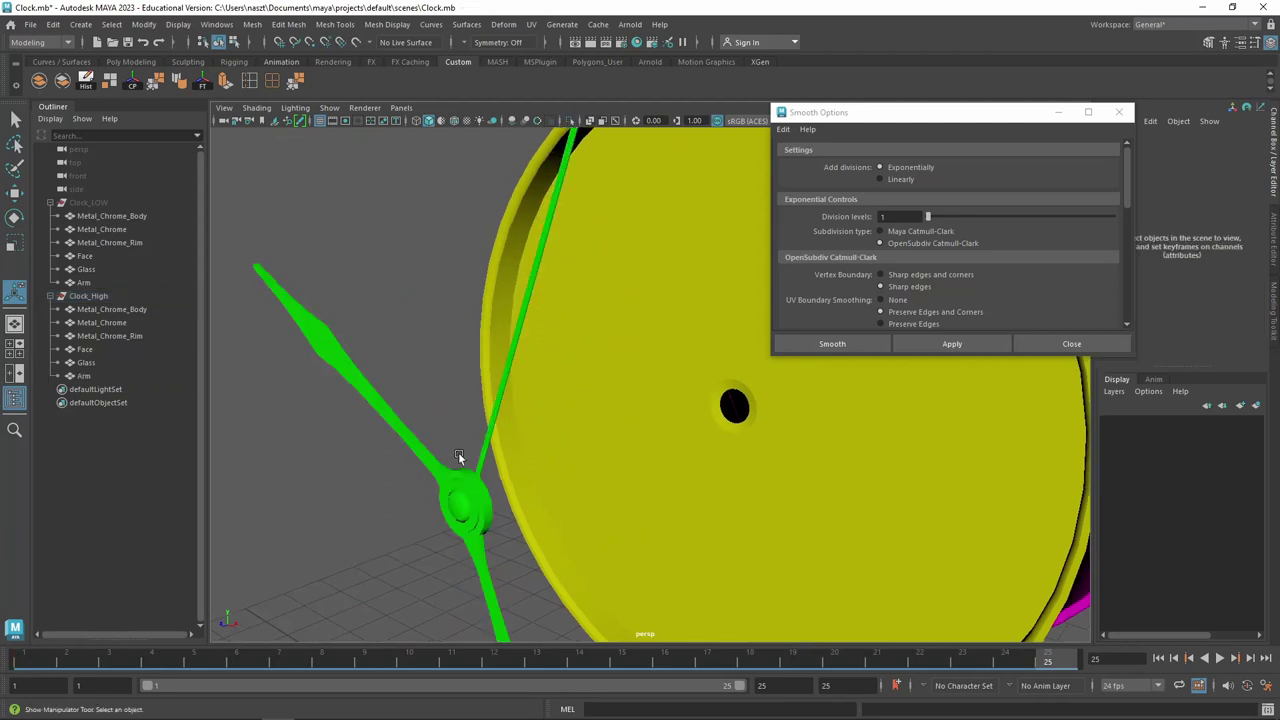
pyautogui.keyDown('alt'); pyautogui.moveTo(599, 491); pyautogui.dragTo(525, 386); pyautogui.keyUp('alt')
pyautogui.click(494, 327)
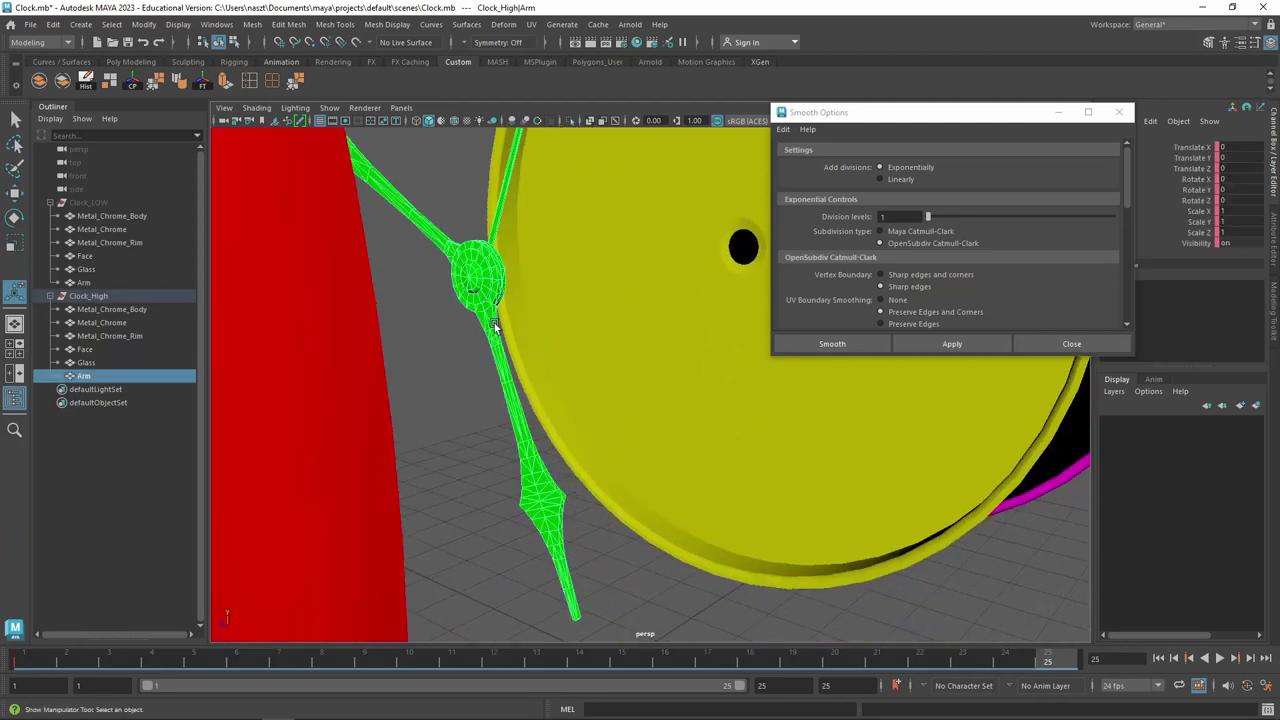
pyautogui.click(951, 344)
pyautogui.click(403, 438)
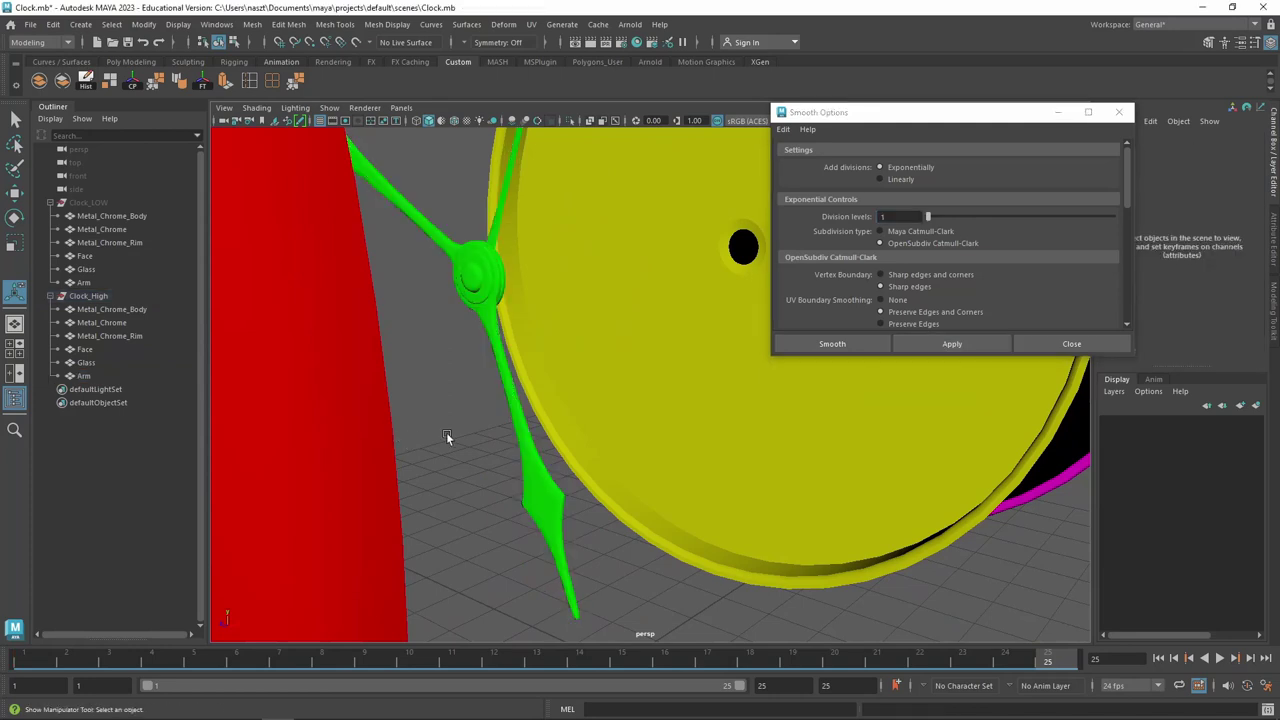
pyautogui.keyDown('alt'); pyautogui.moveTo(446, 432); pyautogui.dragTo(452, 575); pyautogui.keyUp('alt')
# Apply the smooth to the yellow clock Face, then clear the selection
pyautogui.click(829, 526)
pyautogui.moveTo(829, 526)
pyautogui.keyDown('alt'); pyautogui.mouseDown()
pyautogui.moveTo(820, 385)
pyautogui.moveTo(563, 363)
pyautogui.moveTo(253, 203)
pyautogui.moveTo(491, 406)
pyautogui.moveTo(537, 349)
pyautogui.mouseUp(); pyautogui.keyUp('alt')
pyautogui.click(950, 344)
pyautogui.click(537, 349)
pyautogui.moveTo(726, 459)
pyautogui.keyDown('alt'); pyautogui.mouseDown()
pyautogui.moveTo(858, 487)
pyautogui.moveTo(628, 485)
pyautogui.moveTo(666, 478)
pyautogui.mouseUp(); pyautogui.keyUp('alt')
pyautogui.click(858, 485)
pyautogui.scroll(2, 664, 477)
pyautogui.click(663, 478)
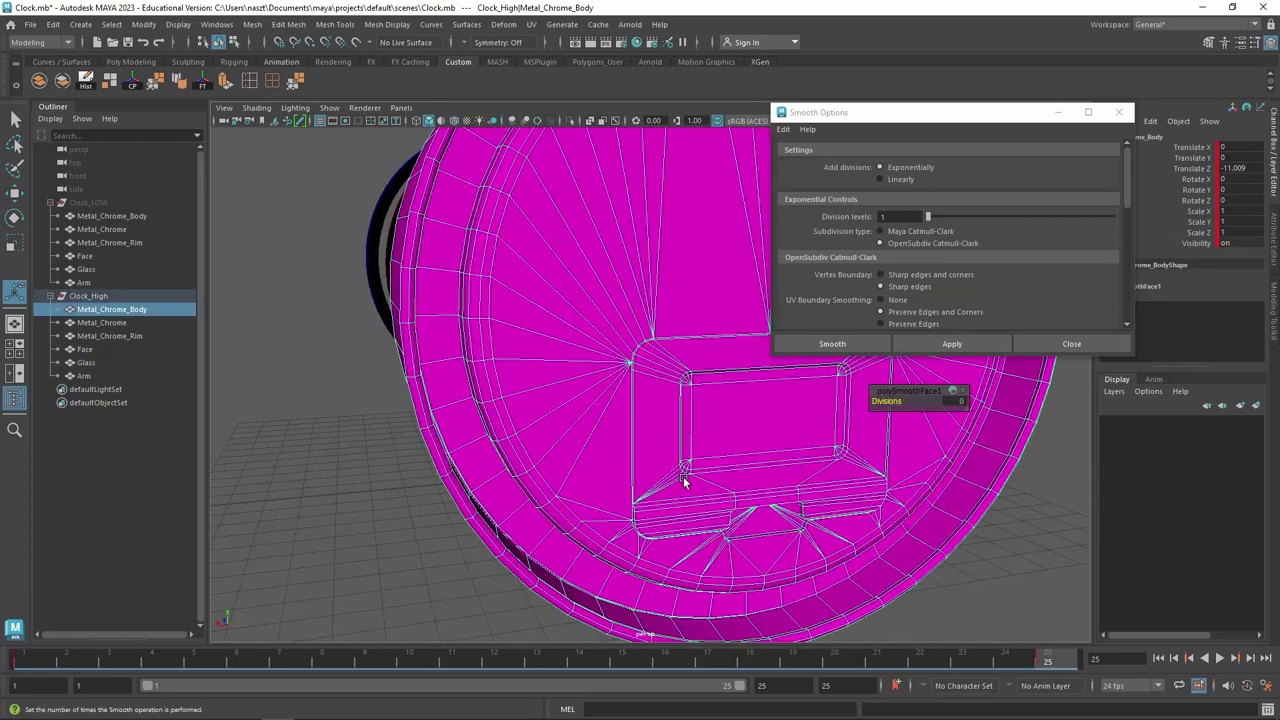
pyautogui.scroll(3, 697, 505)
pyautogui.scroll(1, 917, 598)
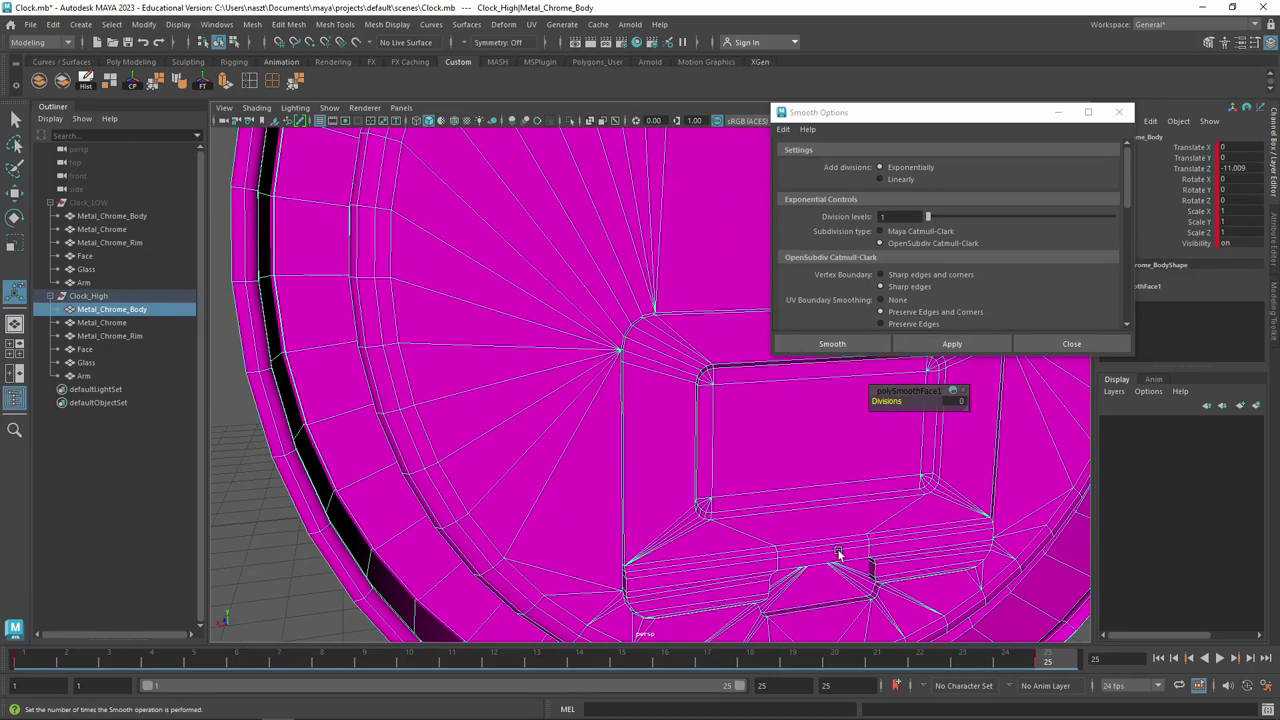
pyautogui.keyDown('alt'); pyautogui.moveTo(734, 543); pyautogui.dragTo(563, 378, button='middle'); pyautogui.keyUp('alt')
pyautogui.scroll(1, 565, 390)
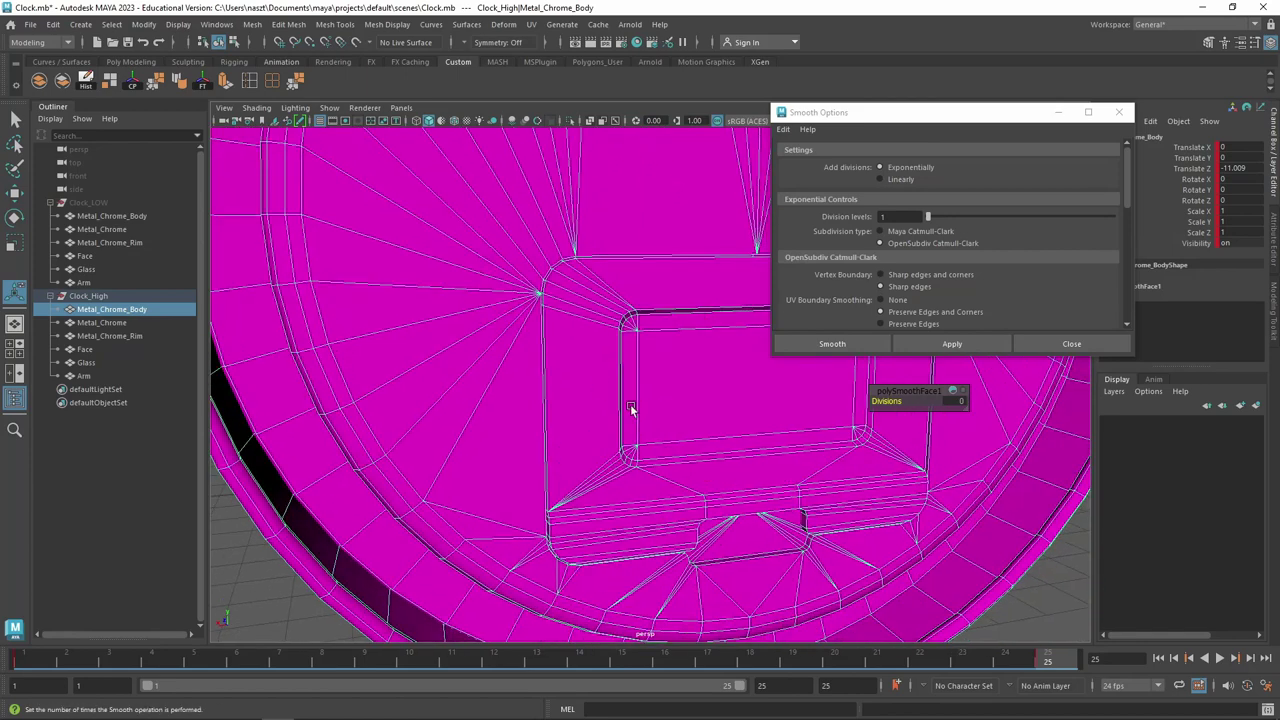
pyautogui.scroll(3, 589, 420)
pyautogui.scroll(2, 571, 420)
pyautogui.scroll(-5, 575, 428)
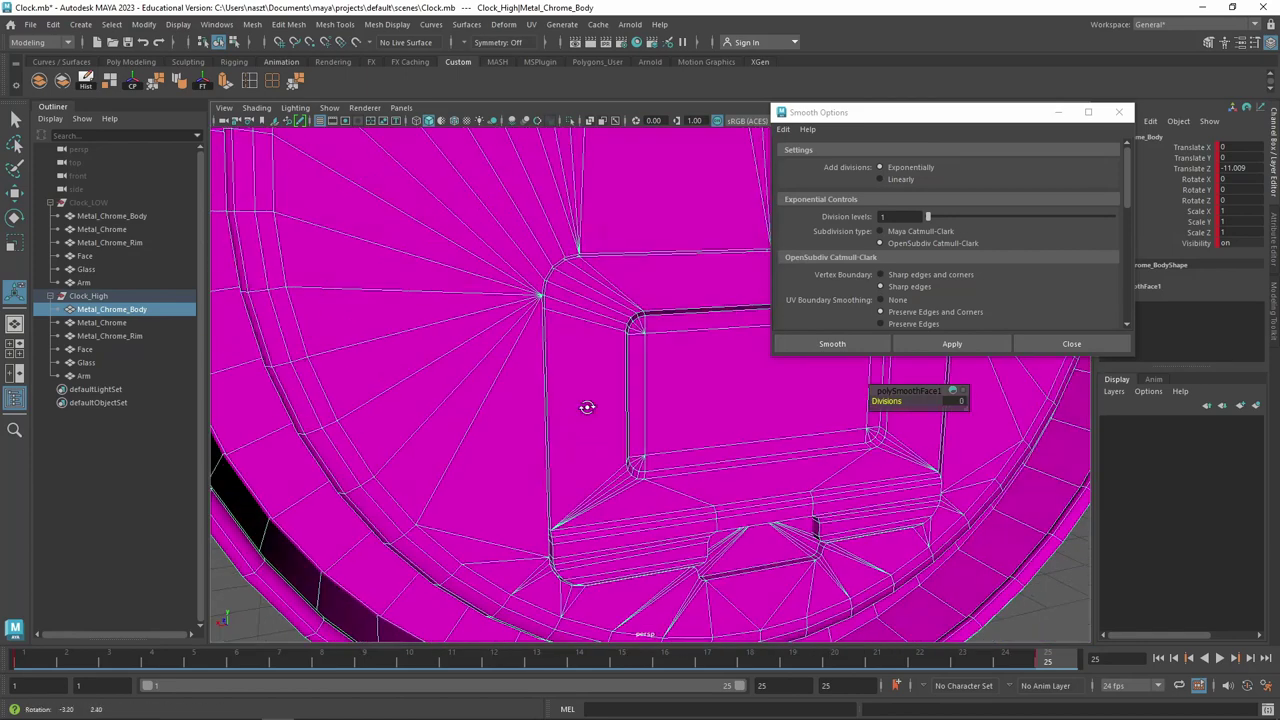
pyautogui.scroll(2, 580, 420)
pyautogui.scroll(2, 640, 420)
pyautogui.scroll(1, 604, 432)
pyautogui.scroll(-2, 529, 403)
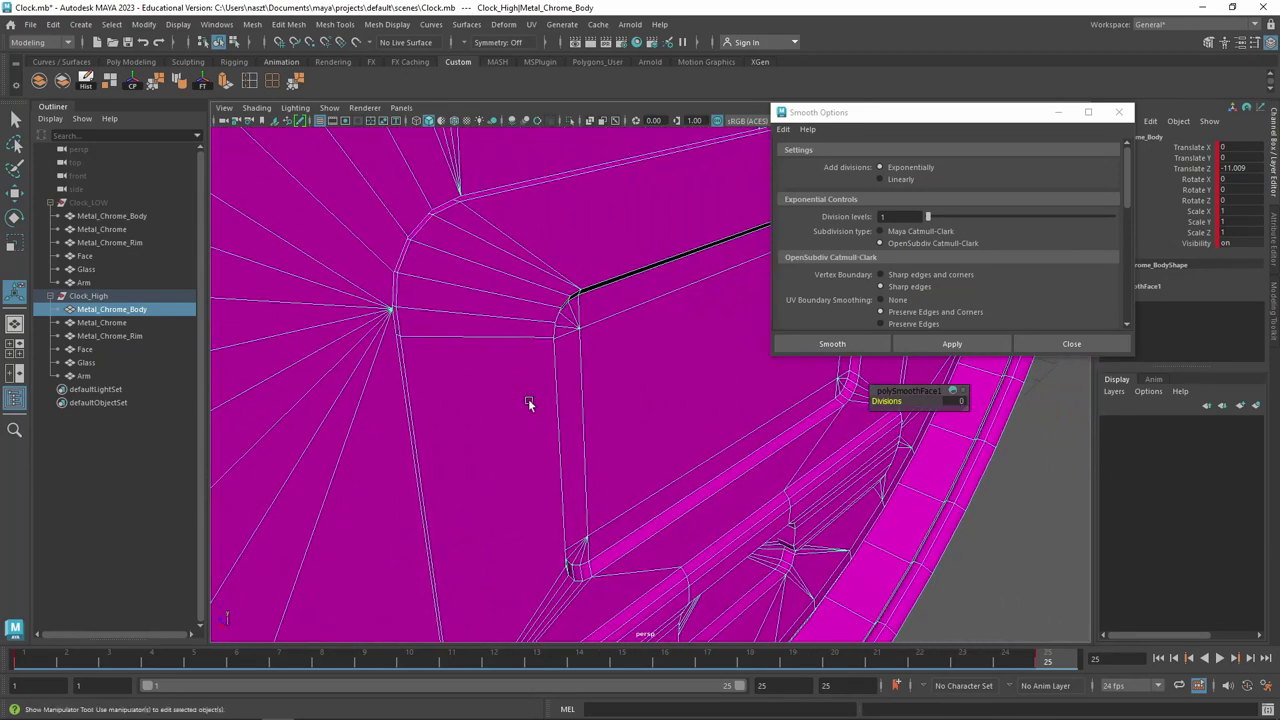
pyautogui.scroll(-1, 534, 394)
pyautogui.scroll(2, 534, 406)
pyautogui.scroll(1, 522, 320)
pyautogui.scroll(1, 497, 331)
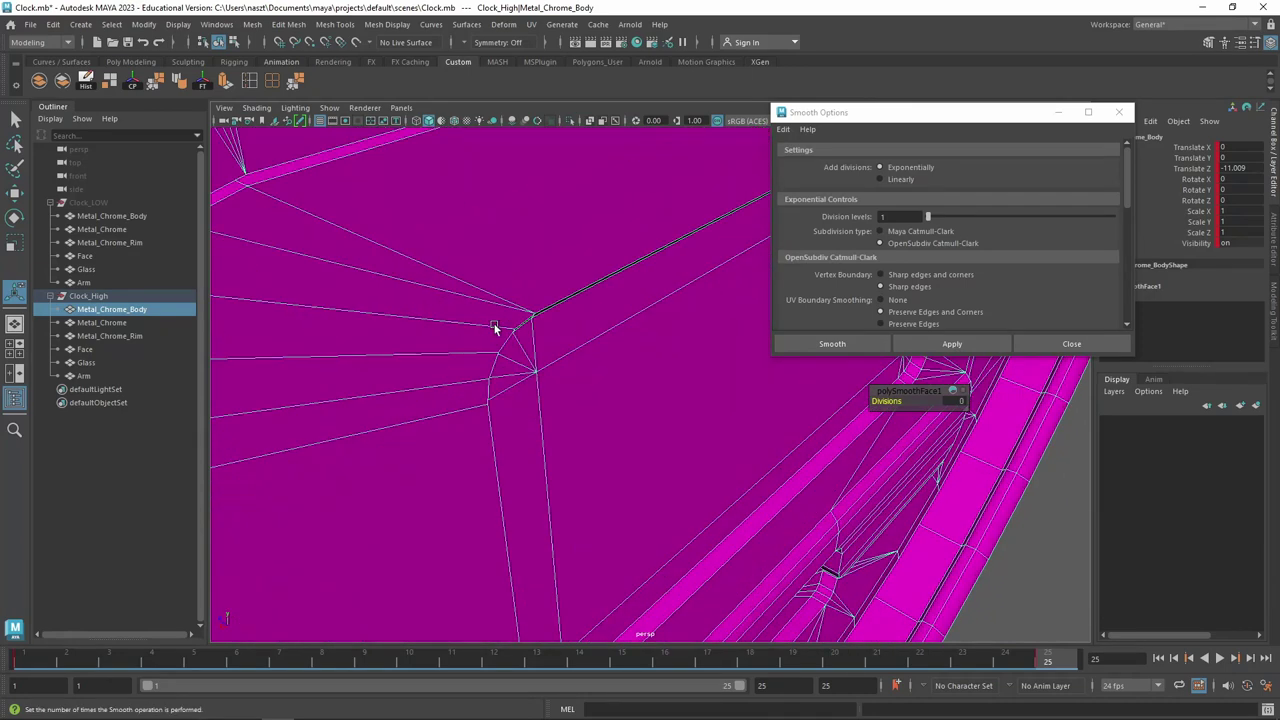
pyautogui.scroll(1, 514, 343)
pyautogui.scroll(2, 543, 360)
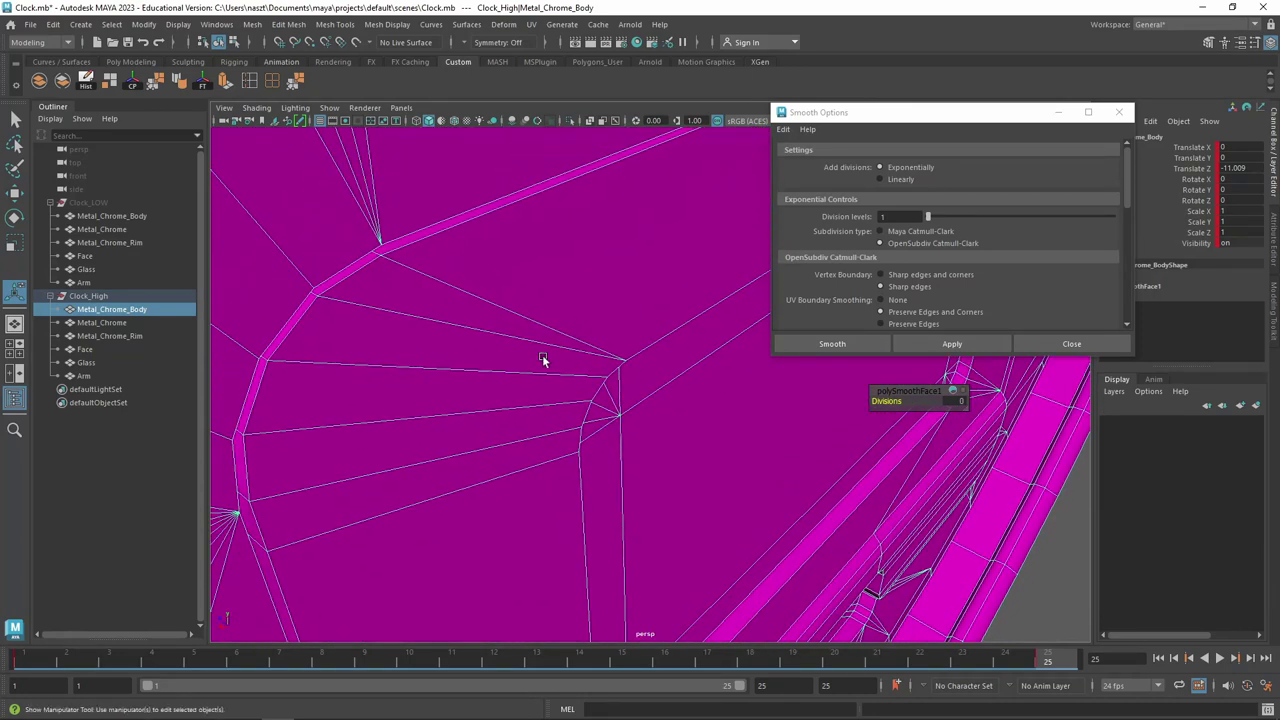
# Insert two supporting edge loops along the body's bevel band
pyautogui.click(250, 80)
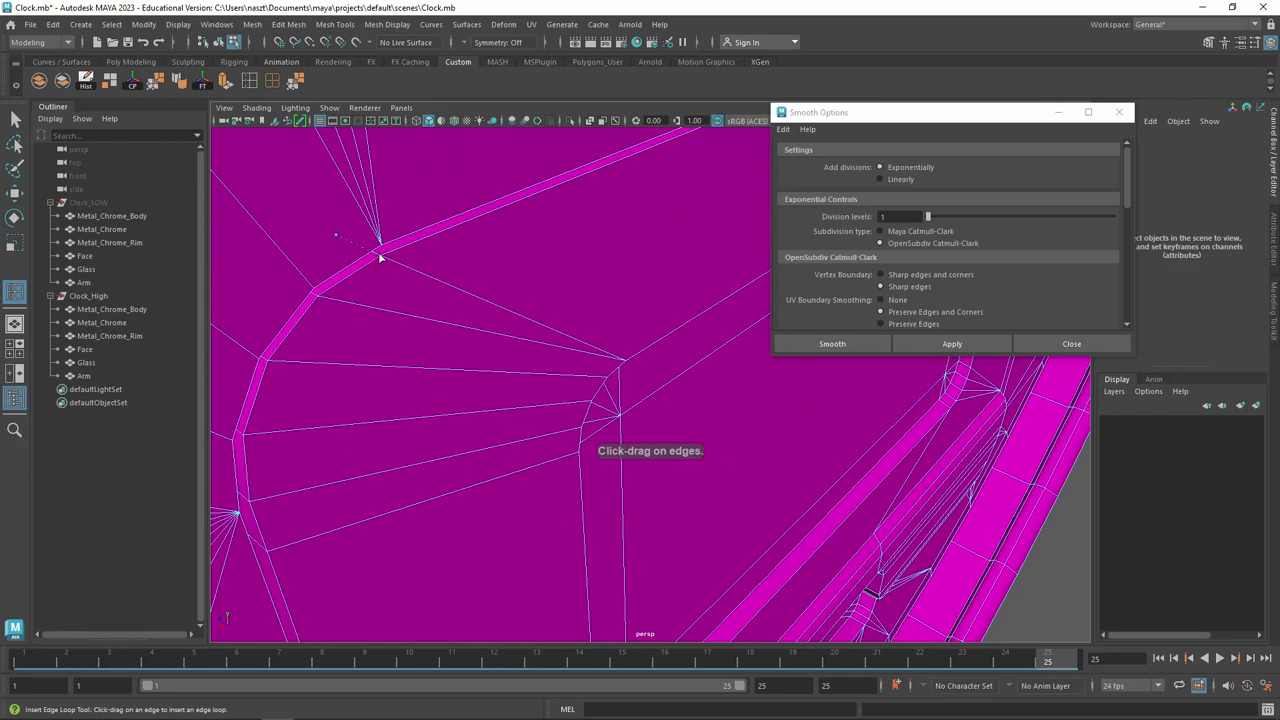
pyautogui.click(380, 258)
pyautogui.scroll(1, 312, 291)
pyautogui.scroll(1, 340, 300)
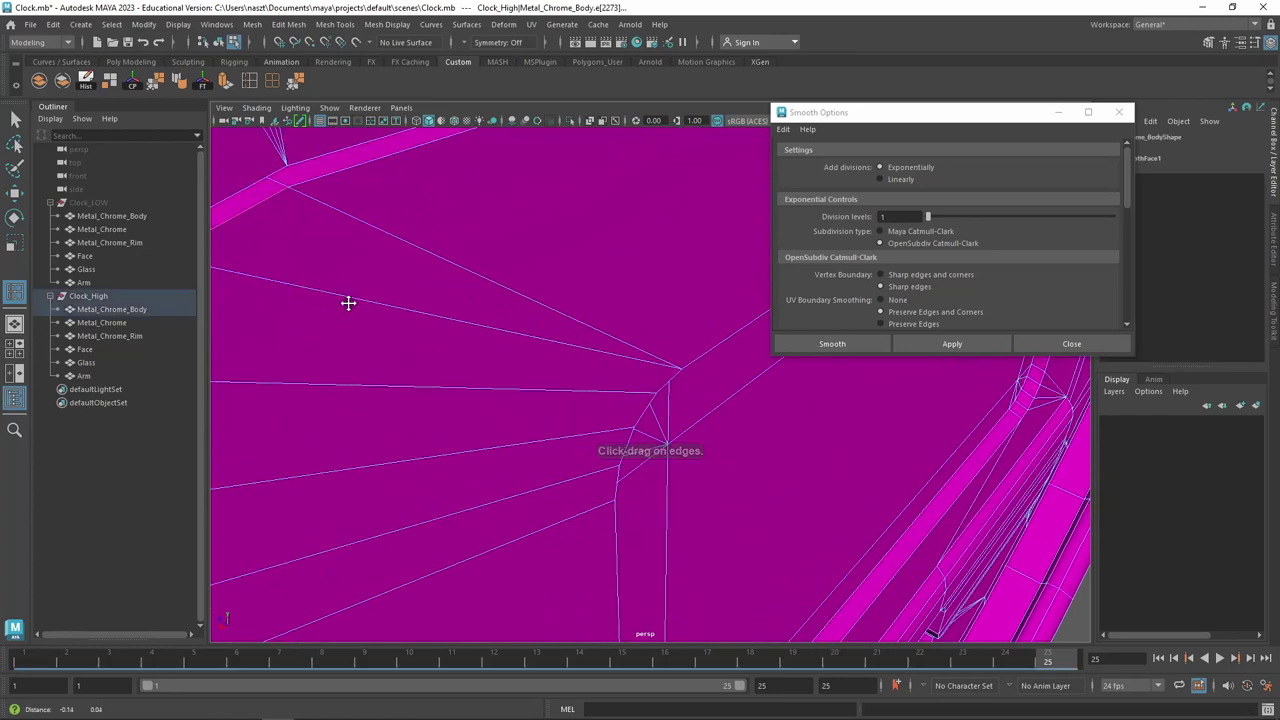
pyautogui.scroll(-2, 348, 305)
pyautogui.scroll(-1, 348, 316)
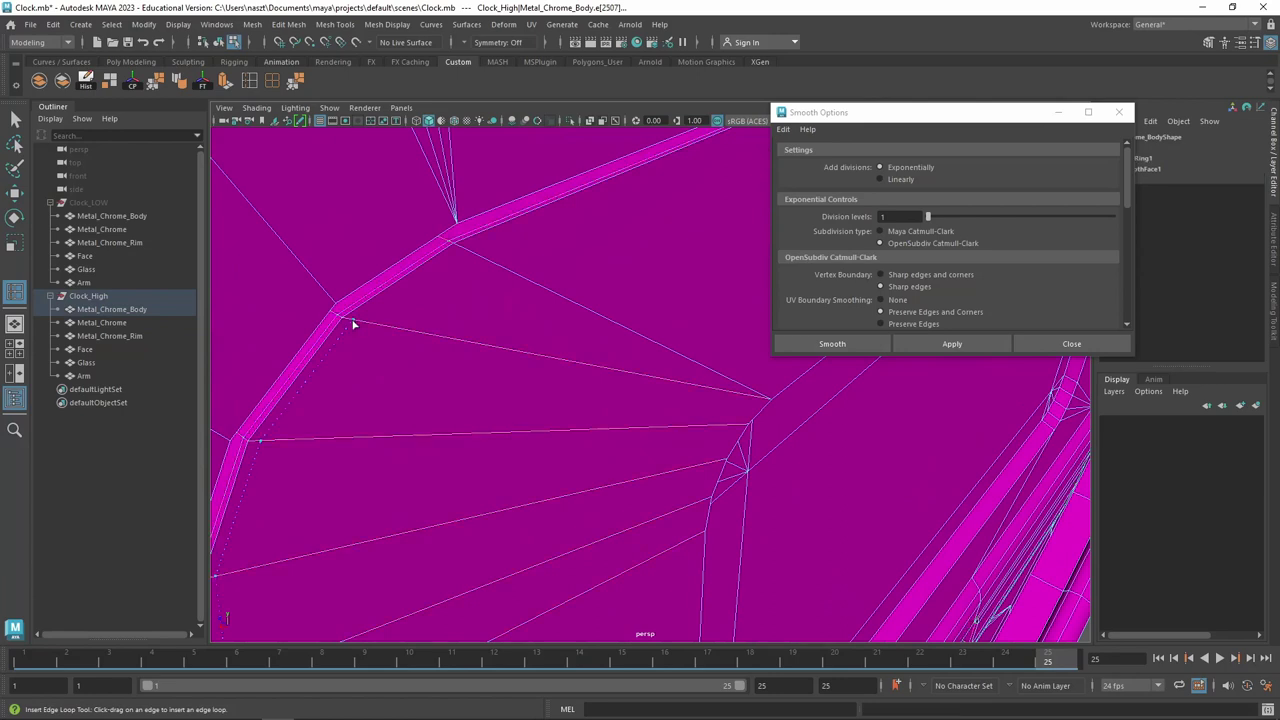
pyautogui.click(389, 324)
pyautogui.keyDown('shift'); pyautogui.moveTo(505, 330); pyautogui.dragTo(402, 253, button='right'); pyautogui.keyUp('shift')
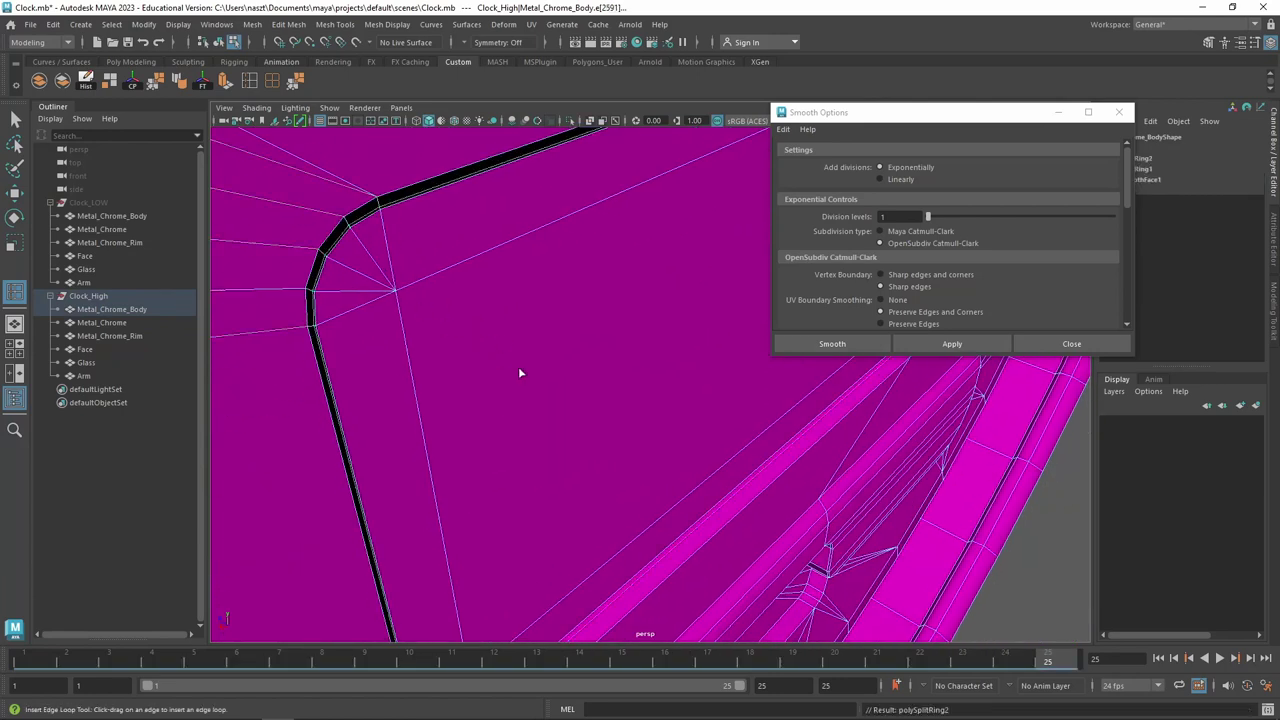
# Add two supporting edge loops across the notch on the body's lower rim
pyautogui.moveTo(587, 414)
pyautogui.keyDown('alt'); pyautogui.mouseDown()
pyautogui.moveTo(502, 321)
pyautogui.moveTo(520, 286)
pyautogui.mouseUp(); pyautogui.keyUp('alt')
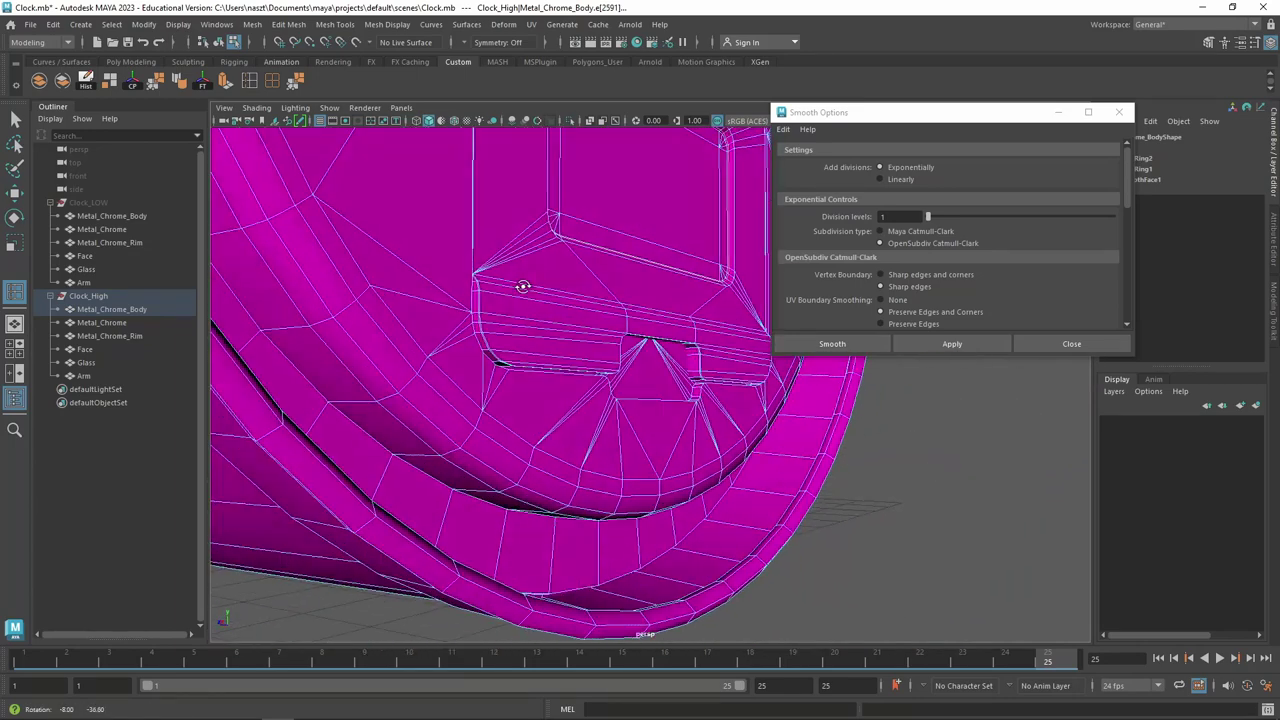
pyautogui.scroll(3, 483, 323)
pyautogui.moveTo(542, 348)
pyautogui.keyDown('alt'); pyautogui.mouseDown(button='middle')
pyautogui.moveTo(574, 366)
pyautogui.moveTo(651, 339)
pyautogui.moveTo(689, 234)
pyautogui.mouseUp(button='middle'); pyautogui.keyUp('alt')
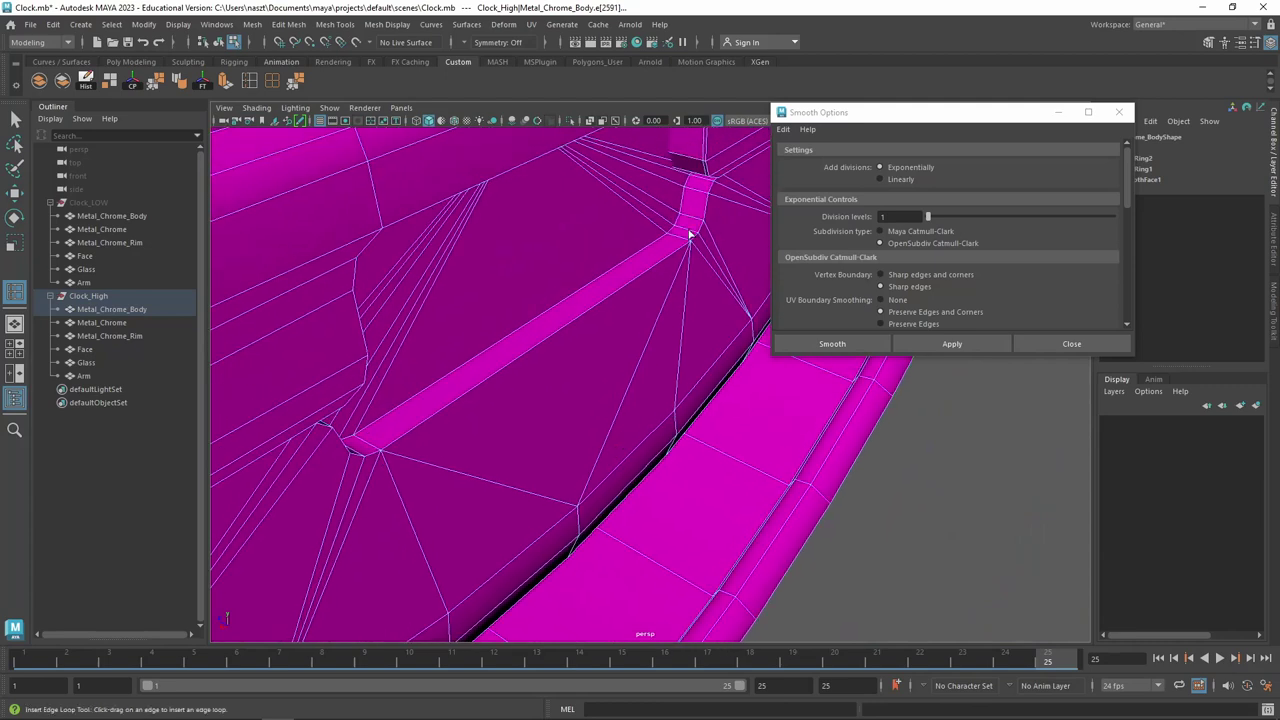
pyautogui.click(686, 212)
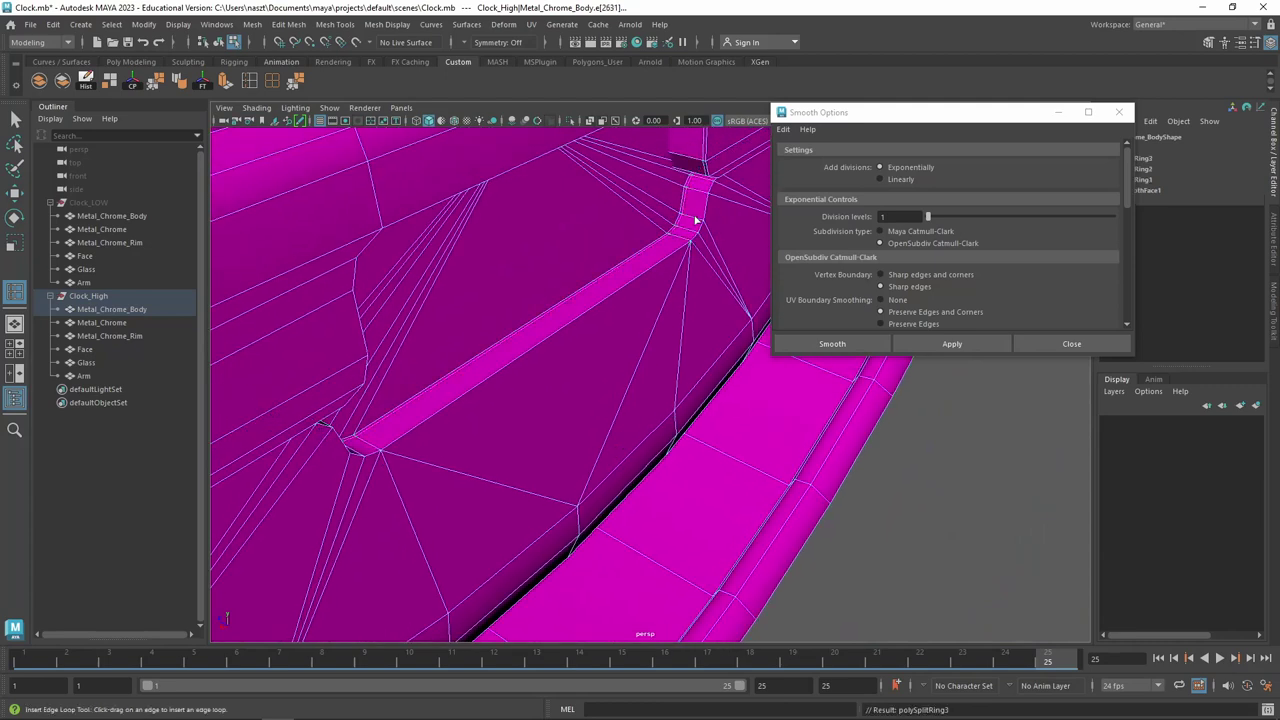
pyautogui.click(702, 225)
pyautogui.scroll(-4, 680, 354)
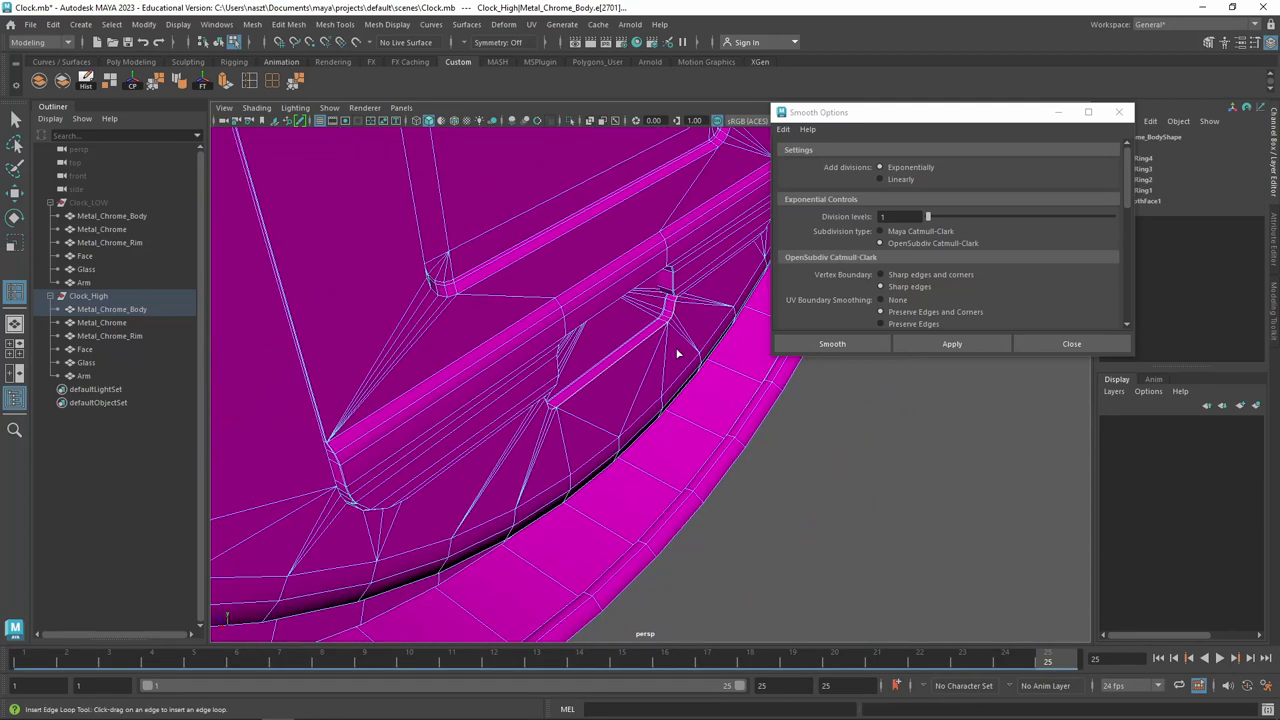
pyautogui.scroll(-4, 680, 354)
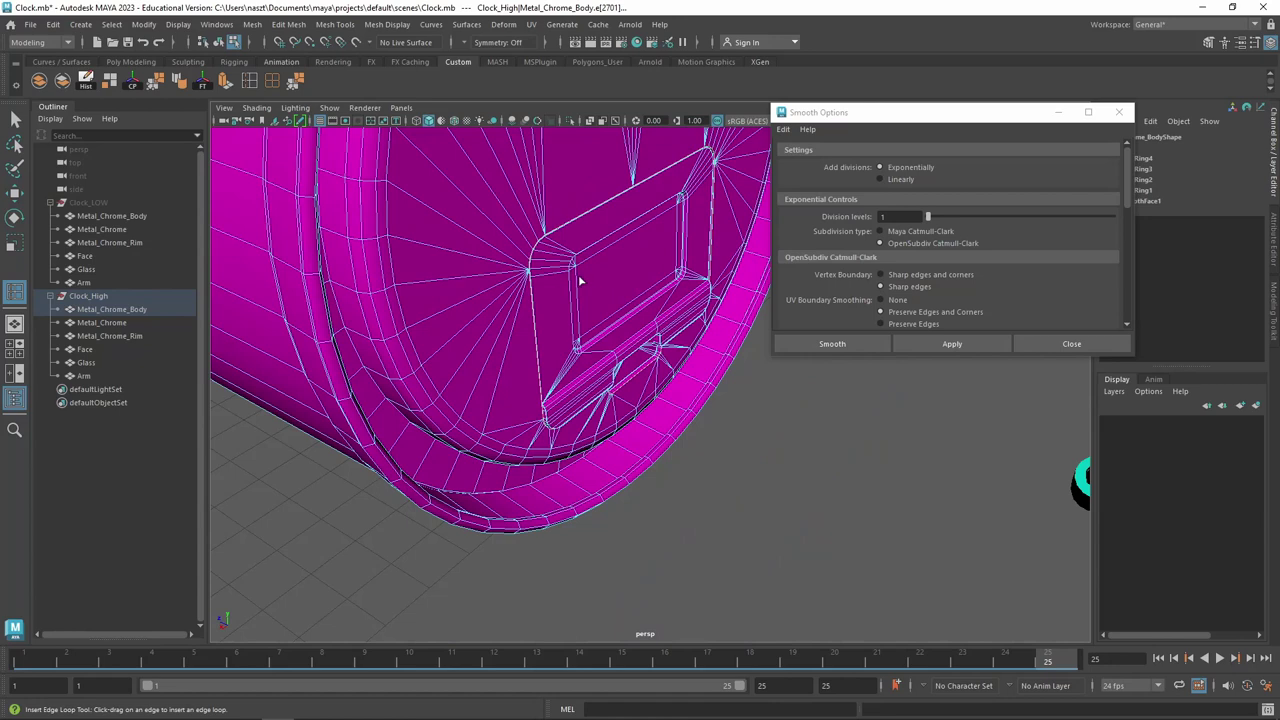
# Preview the body as a smoothed mesh and orbit around to check the corners
pyautogui.press('3')
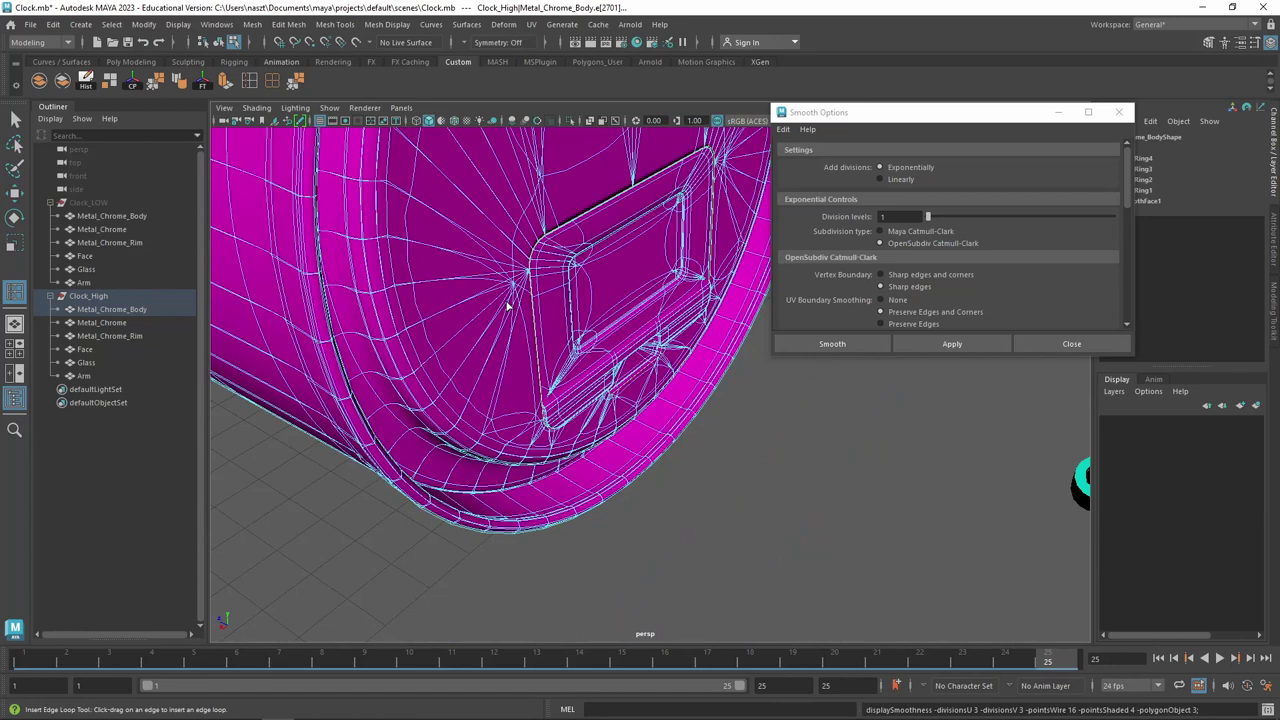
pyautogui.press('1')
pyautogui.press('3')
pyautogui.moveTo(581, 247)
pyautogui.keyDown('alt'); pyautogui.mouseDown()
pyautogui.moveTo(526, 491)
pyautogui.moveTo(581, 333)
pyautogui.moveTo(580, 306)
pyautogui.moveTo(500, 306)
pyautogui.moveTo(529, 306)
pyautogui.mouseUp(); pyautogui.keyUp('alt')
pyautogui.scroll(2, 617, 339)
pyautogui.scroll(3, 551, 346)
pyautogui.keyDown('shift'); pyautogui.moveTo(529, 306); pyautogui.dragTo(491, 289, button='right'); pyautogui.keyUp('shift')
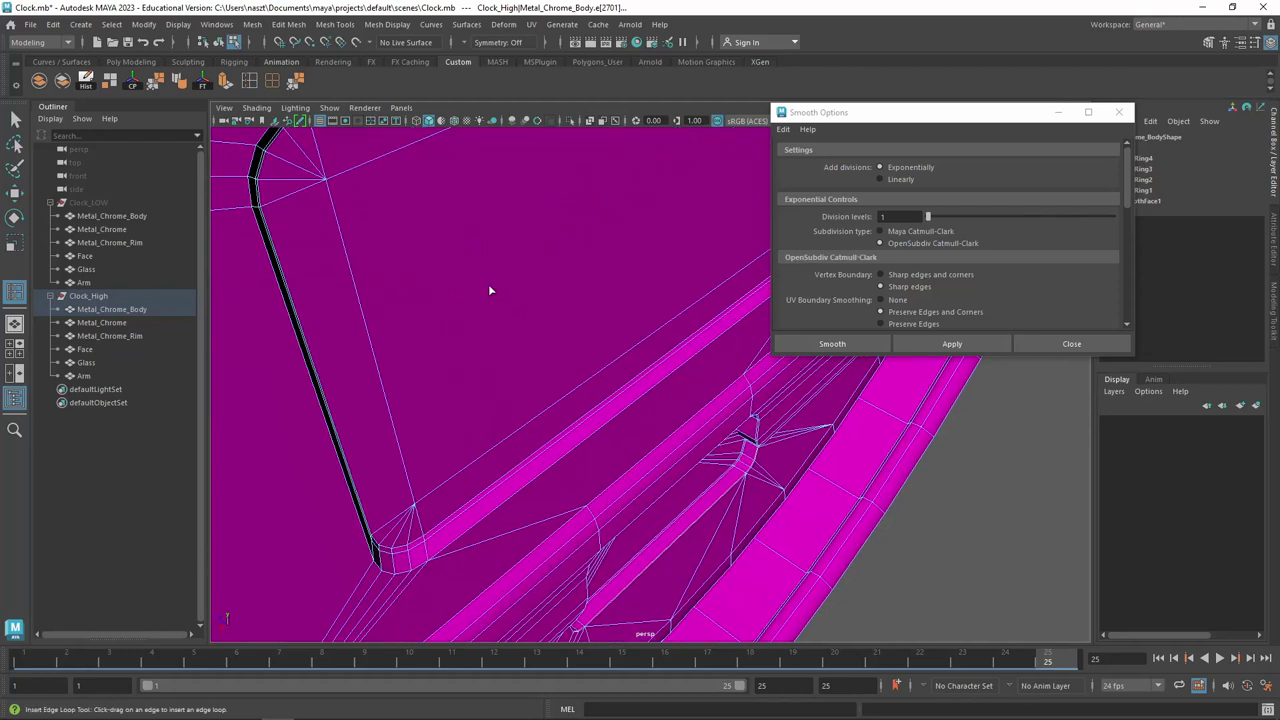
pyautogui.moveTo(485, 287)
pyautogui.keyDown('alt'); pyautogui.mouseDown()
pyautogui.moveTo(657, 429)
pyautogui.moveTo(478, 334)
pyautogui.moveTo(463, 311)
pyautogui.mouseUp(); pyautogui.keyUp('alt')
pyautogui.moveTo(463, 311)
pyautogui.keyDown('alt'); pyautogui.mouseDown(button='middle')
pyautogui.moveTo(523, 306)
pyautogui.moveTo(533, 404)
pyautogui.mouseUp(button='middle'); pyautogui.keyUp('alt')
pyautogui.moveTo(423, 346)
pyautogui.keyDown('alt'); pyautogui.mouseDown(button='middle')
pyautogui.moveTo(391, 306)
pyautogui.moveTo(505, 441)
pyautogui.moveTo(423, 334)
pyautogui.mouseUp(button='middle'); pyautogui.keyUp('alt')
pyautogui.scroll(-2, 457, 428)
# Add more edge loops around the curved rim corner
pyautogui.click(463, 434)
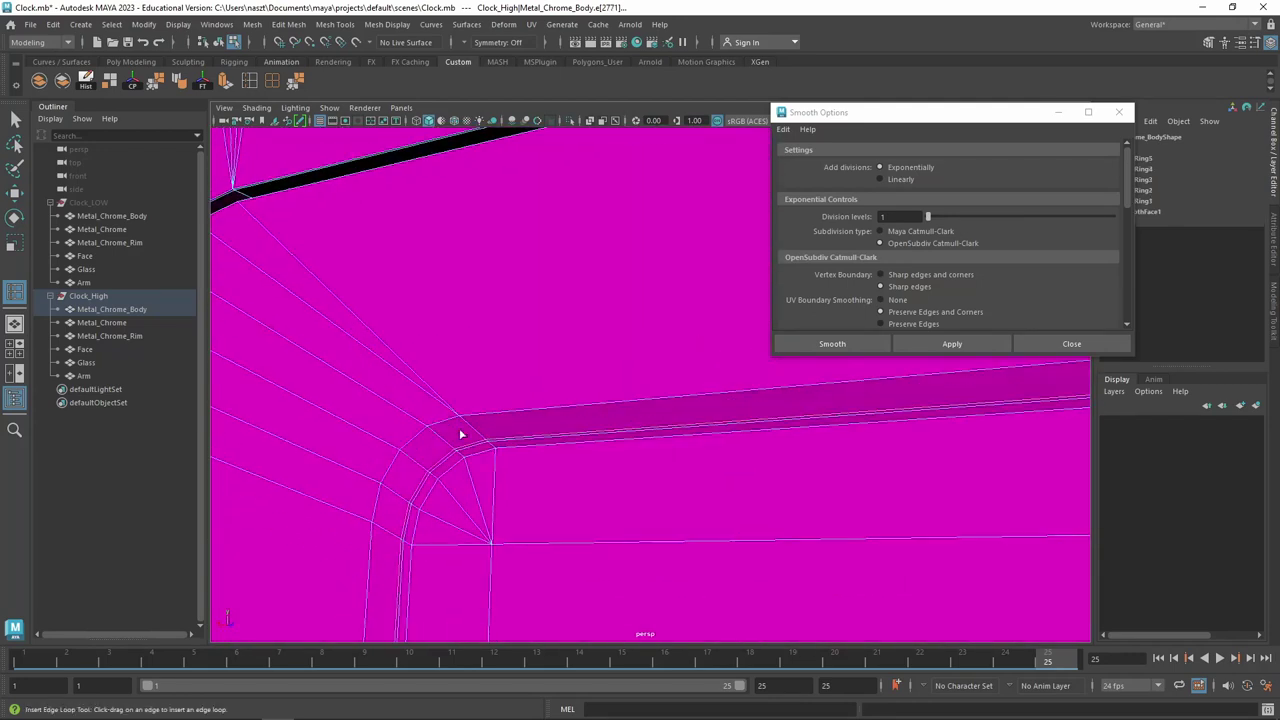
pyautogui.scroll(-3, 595, 455)
pyautogui.scroll(2, 595, 455)
pyautogui.scroll(2, 560, 430)
pyautogui.scroll(2, 520, 400)
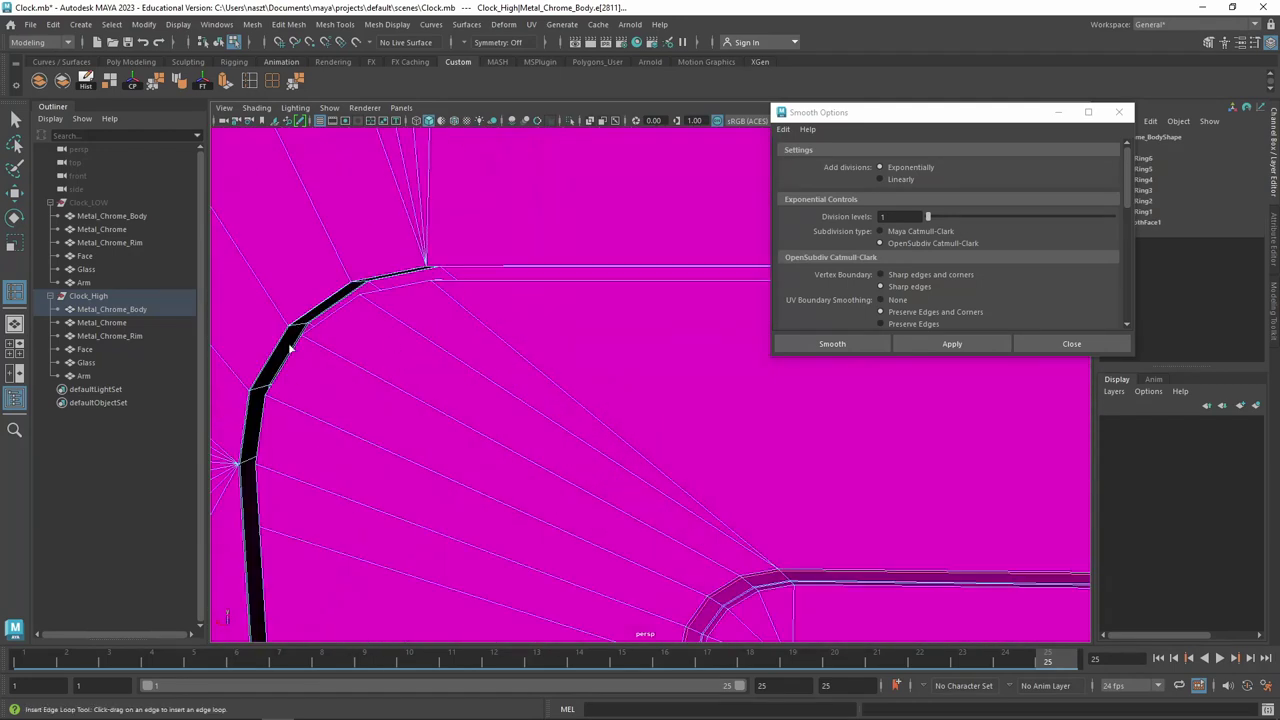
pyautogui.scroll(2, 451, 343)
pyautogui.scroll(-2, 440, 320)
pyautogui.scroll(-1, 580, 395)
pyautogui.scroll(3, 449, 334)
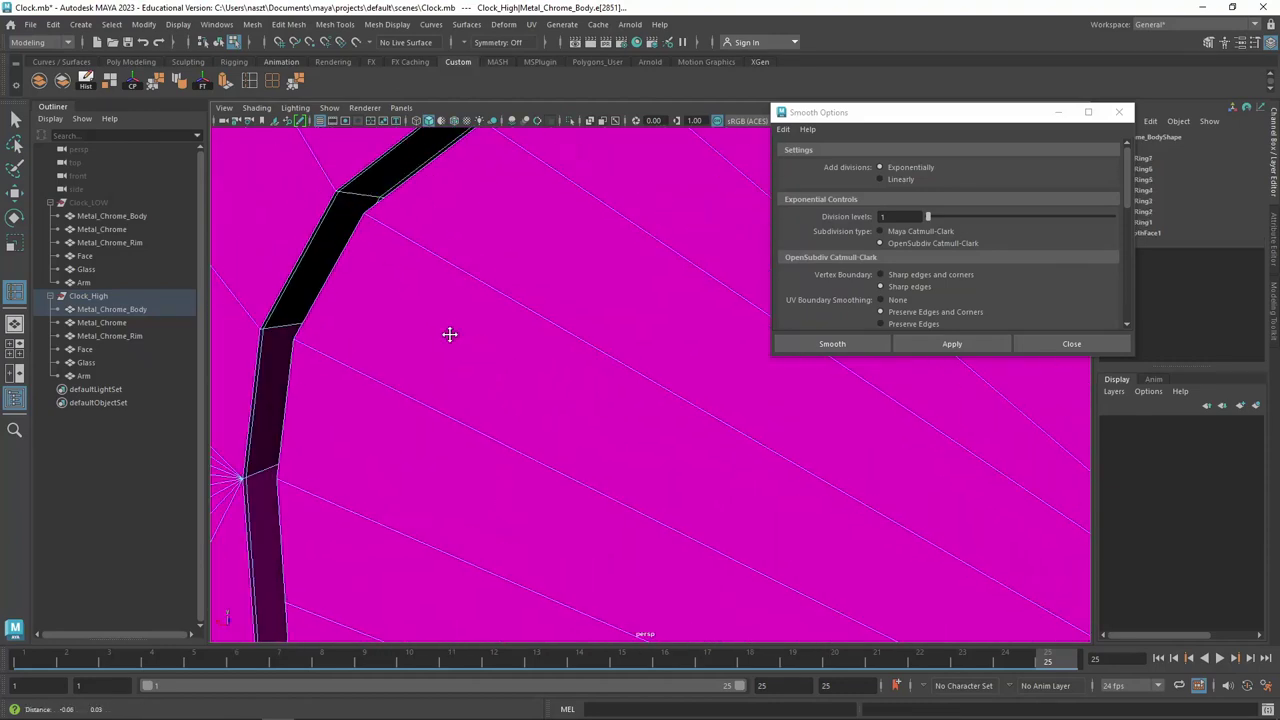
pyautogui.keyDown('alt'); pyautogui.moveTo(449, 334); pyautogui.dragTo(305, 192, button='middle'); pyautogui.keyUp('alt')
pyautogui.scroll(-4, 509, 351)
pyautogui.scroll(-1, 509, 351)
# Return to object mode with Metal_Chrome_Body selected and apply Smooth to it
pyautogui.press('q')
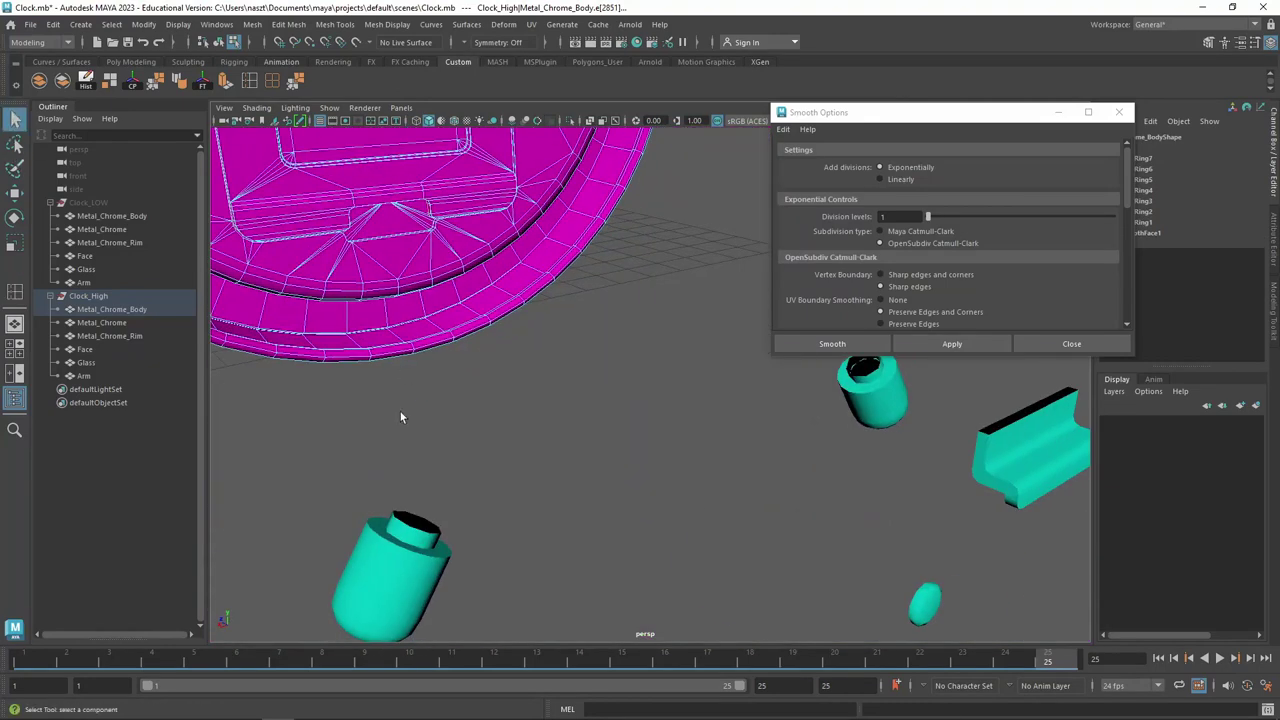
pyautogui.rightClick(348, 261)
pyautogui.click(413, 241)
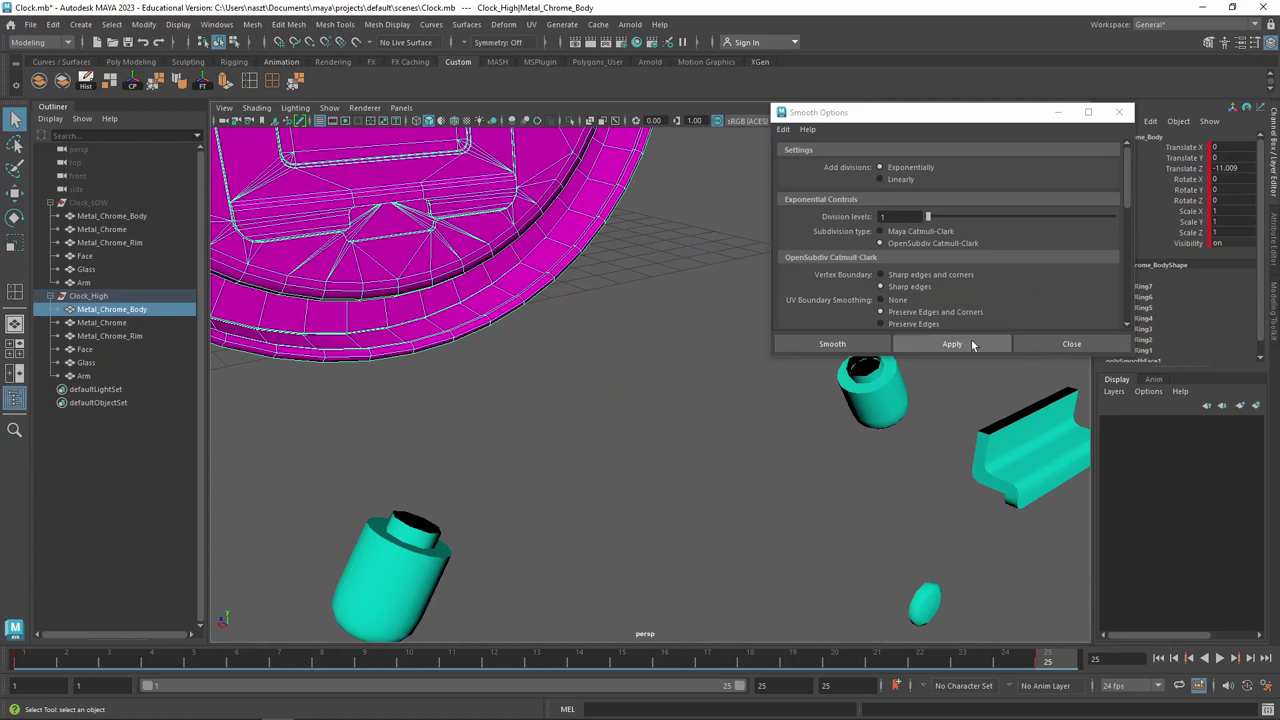
pyautogui.click(957, 343)
# Orbit and zoom around the clock to inspect the dense, rounded Metal_Chrome_Body
pyautogui.scroll(2, 698, 431)
pyautogui.click(698, 431)
pyautogui.moveTo(698, 431)
pyautogui.keyDown('alt'); pyautogui.mouseDown()
pyautogui.moveTo(669, 409)
pyautogui.moveTo(563, 409)
pyautogui.moveTo(583, 397)
pyautogui.moveTo(616, 408)
pyautogui.moveTo(589, 414)
pyautogui.mouseUp(); pyautogui.keyUp('alt')
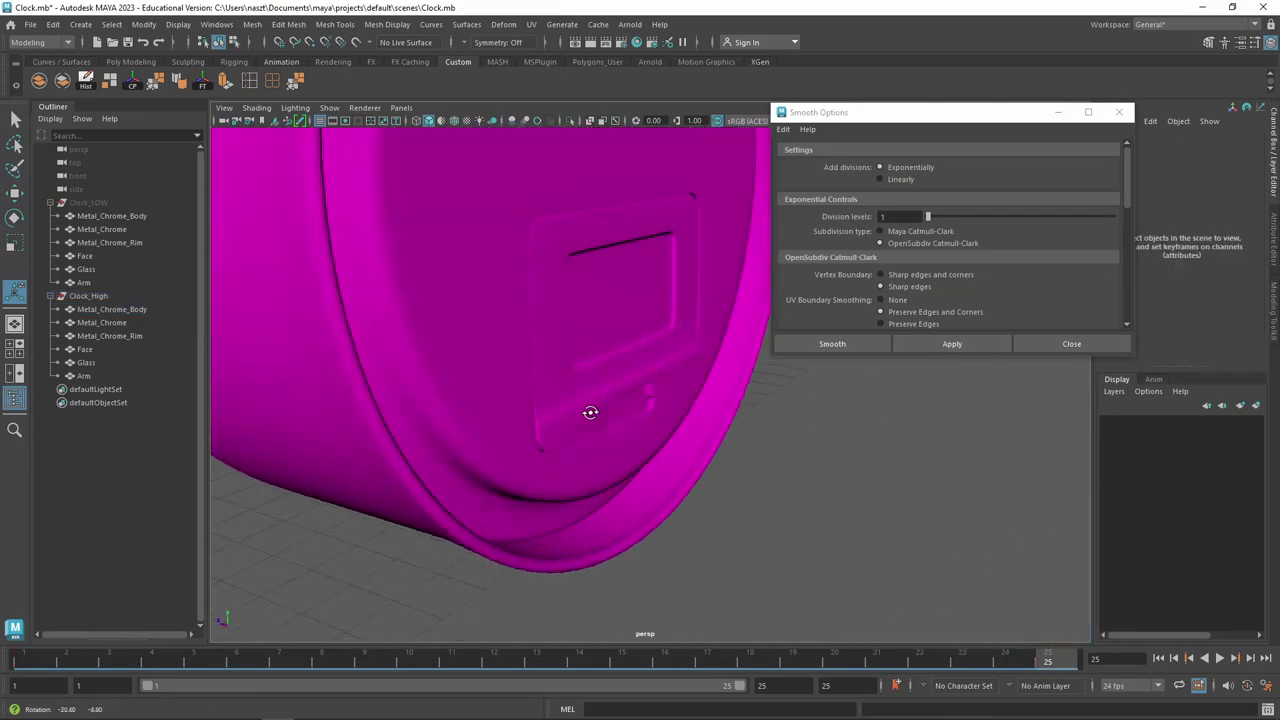
pyautogui.scroll(-4, 605, 374)
pyautogui.scroll(3, 554, 257)
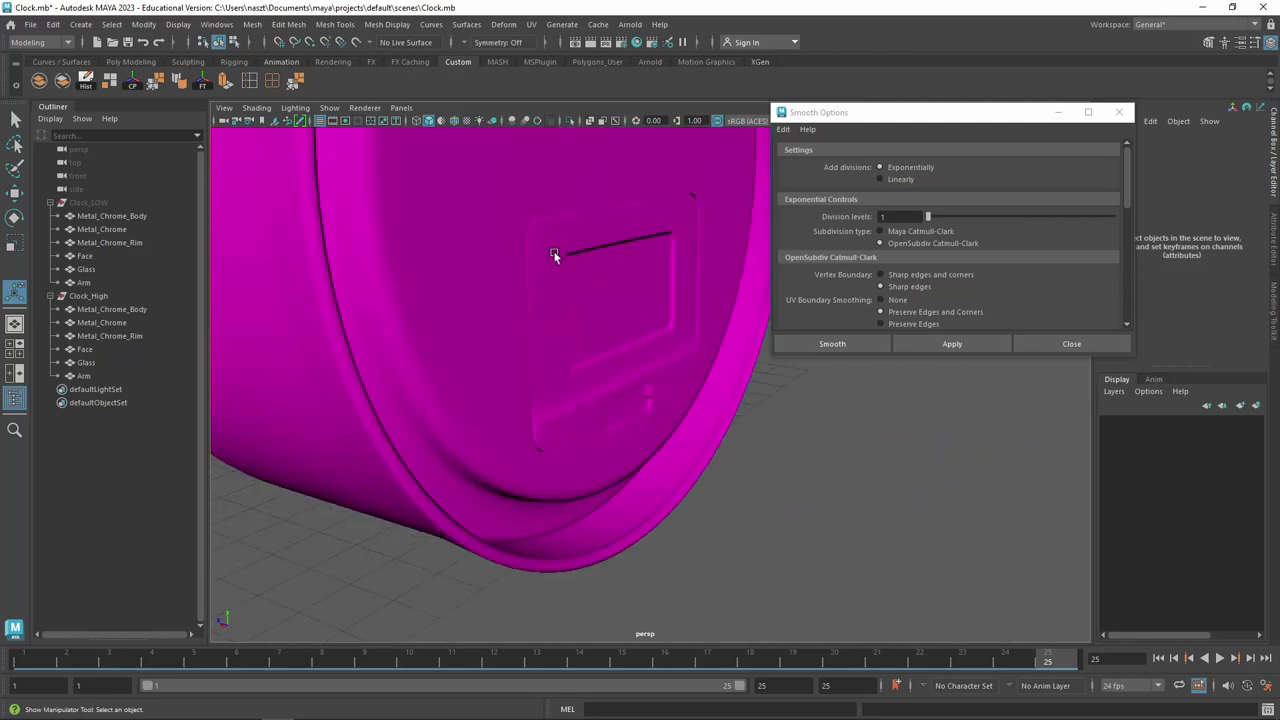
pyautogui.scroll(-3, 520, 291)
pyautogui.moveTo(520, 291)
pyautogui.keyDown('alt'); pyautogui.mouseDown()
pyautogui.moveTo(580, 303)
pyautogui.moveTo(630, 293)
pyautogui.moveTo(646, 417)
pyautogui.moveTo(629, 400)
pyautogui.moveTo(665, 383)
pyautogui.moveTo(574, 403)
pyautogui.mouseUp(); pyautogui.keyUp('alt')
pyautogui.click(630, 293)
pyautogui.scroll(4, 675, 385)
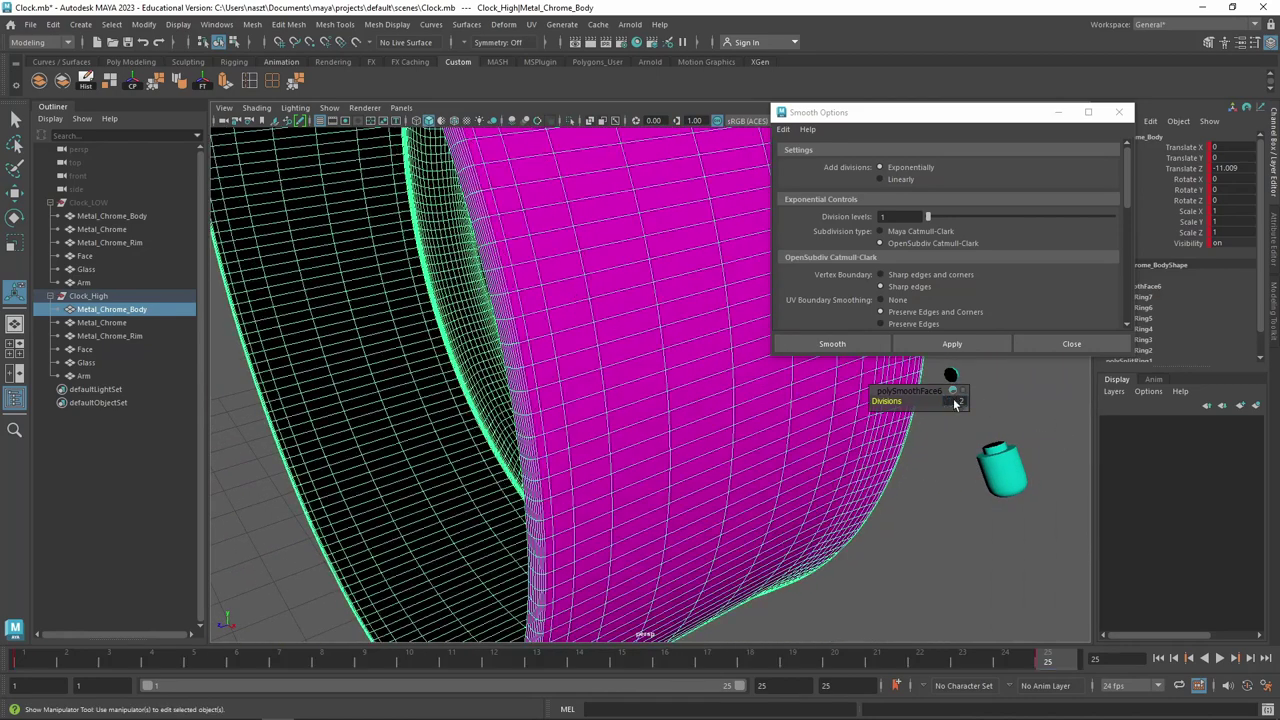
pyautogui.click(946, 565)
pyautogui.scroll(-5, 771, 502)
pyautogui.keyDown('alt'); pyautogui.moveTo(771, 502); pyautogui.dragTo(769, 506); pyautogui.keyUp('alt')
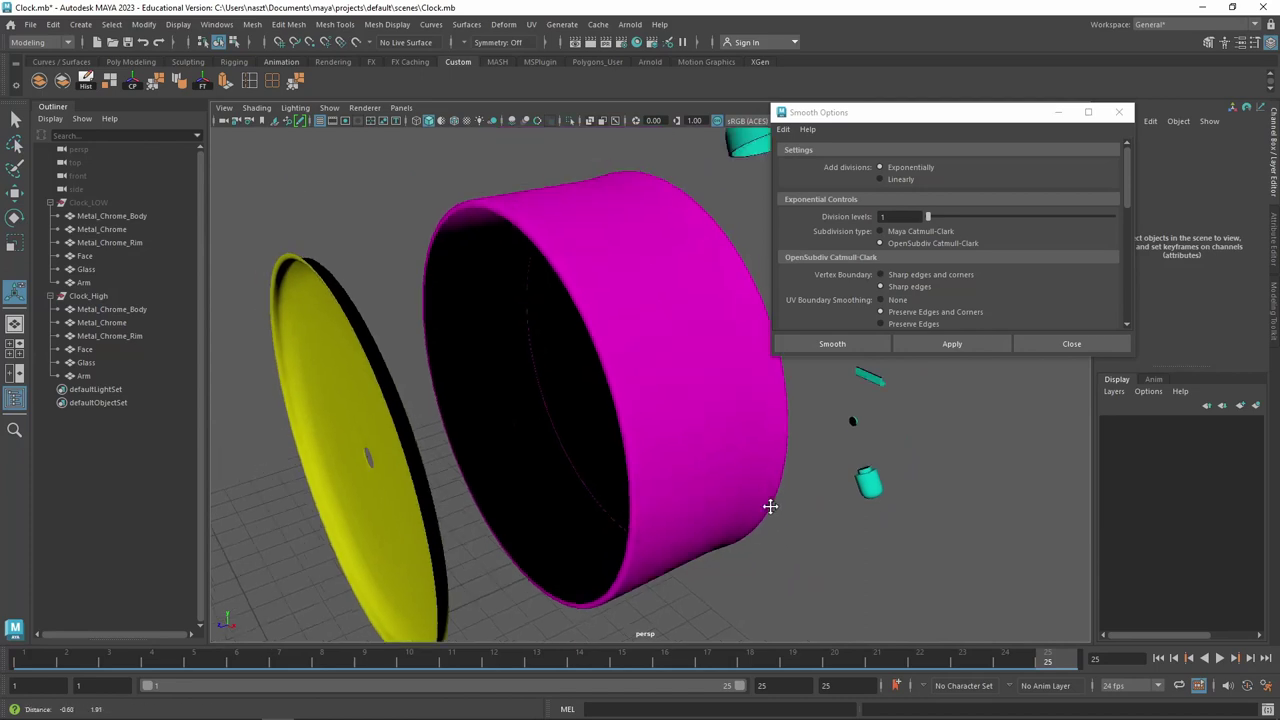
pyautogui.click(446, 475)
pyautogui.moveTo(797, 561)
pyautogui.keyDown('alt'); pyautogui.mouseDown()
pyautogui.moveTo(889, 523)
pyautogui.moveTo(740, 428)
pyautogui.mouseUp(); pyautogui.keyUp('alt')
pyautogui.click(418, 404)
pyautogui.moveTo(462, 417)
pyautogui.keyDown('alt'); pyautogui.mouseDown()
pyautogui.moveTo(780, 489)
pyautogui.moveTo(717, 437)
pyautogui.mouseUp(); pyautogui.keyUp('alt')
pyautogui.click(716, 440)
pyautogui.click(450, 449)
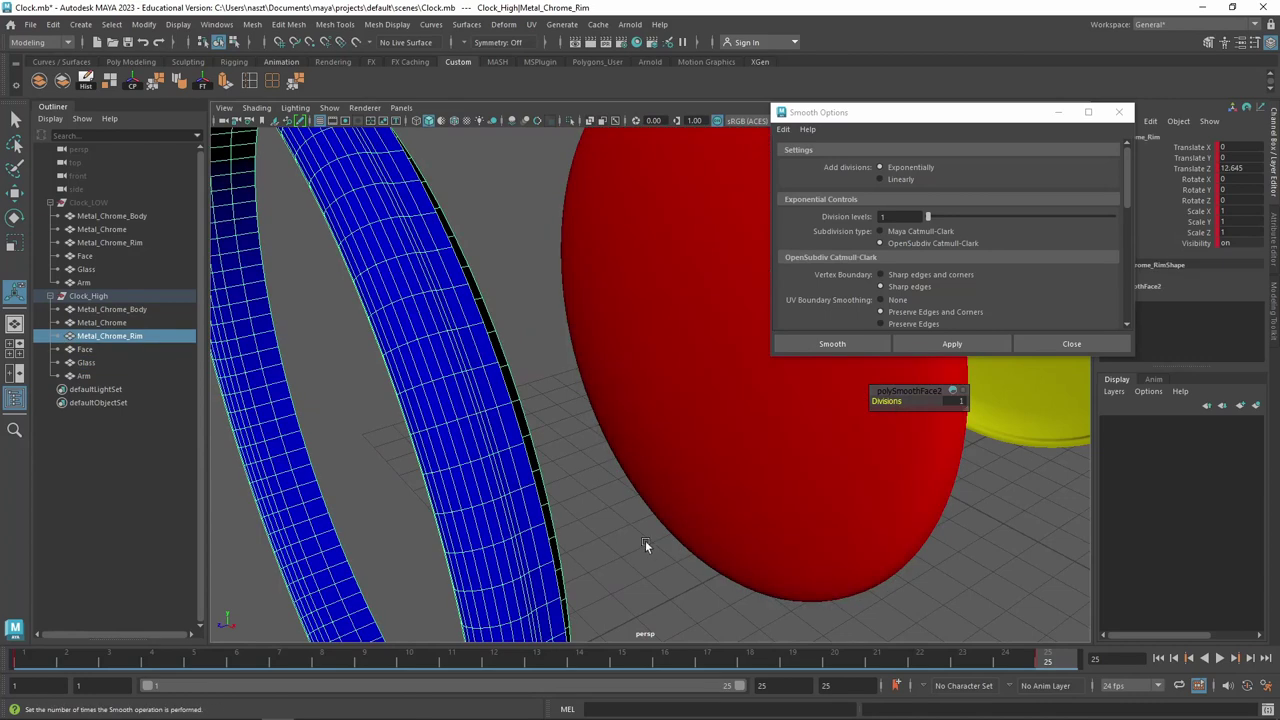
pyautogui.click(958, 401)
pyautogui.click(1031, 546)
pyautogui.scroll(-5, 504, 379)
pyautogui.scroll(-3, 476, 378)
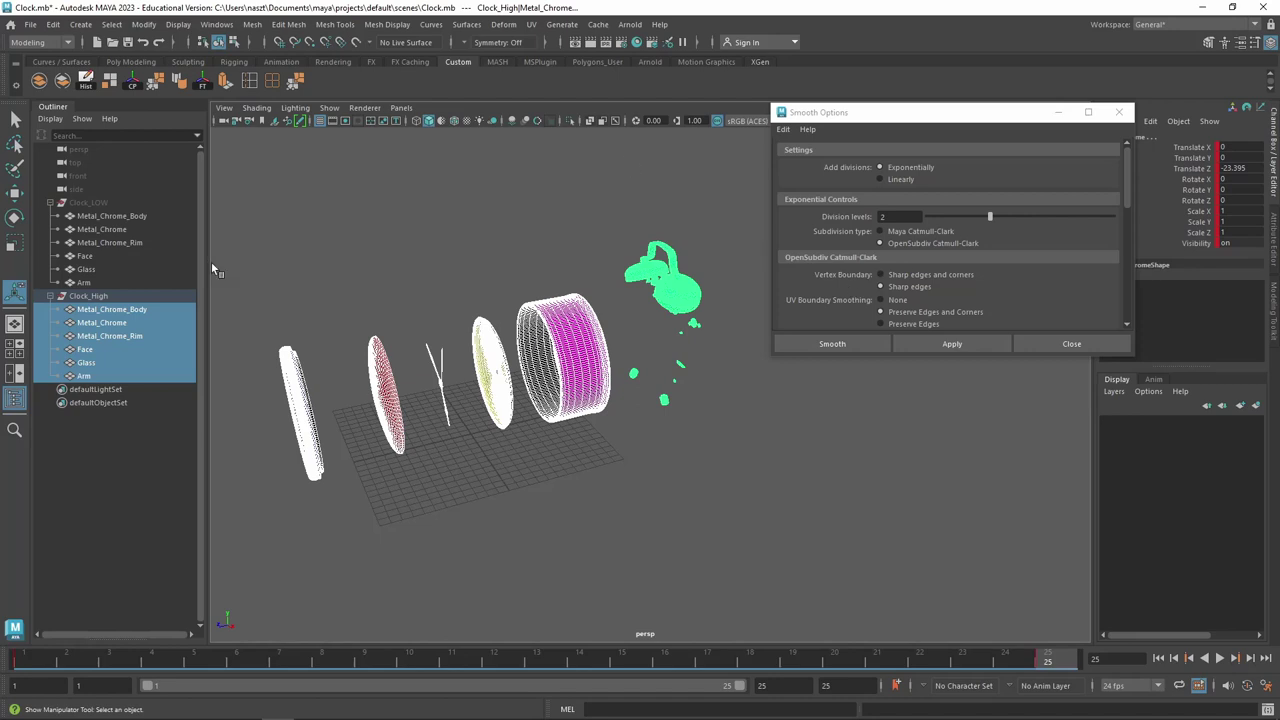
# Collapse the Clock_High and Clock_LOW groups in the Outliner
pyautogui.click(52, 296)
pyautogui.click(105, 296)
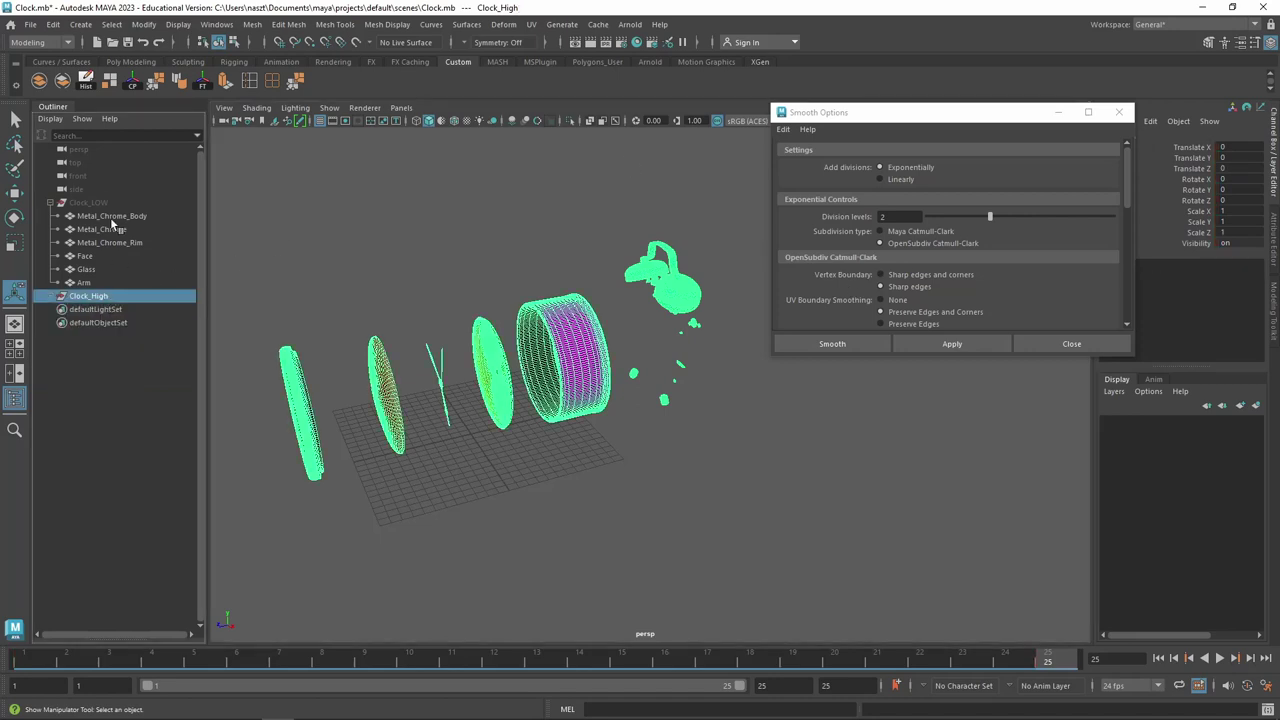
pyautogui.click(388, 294)
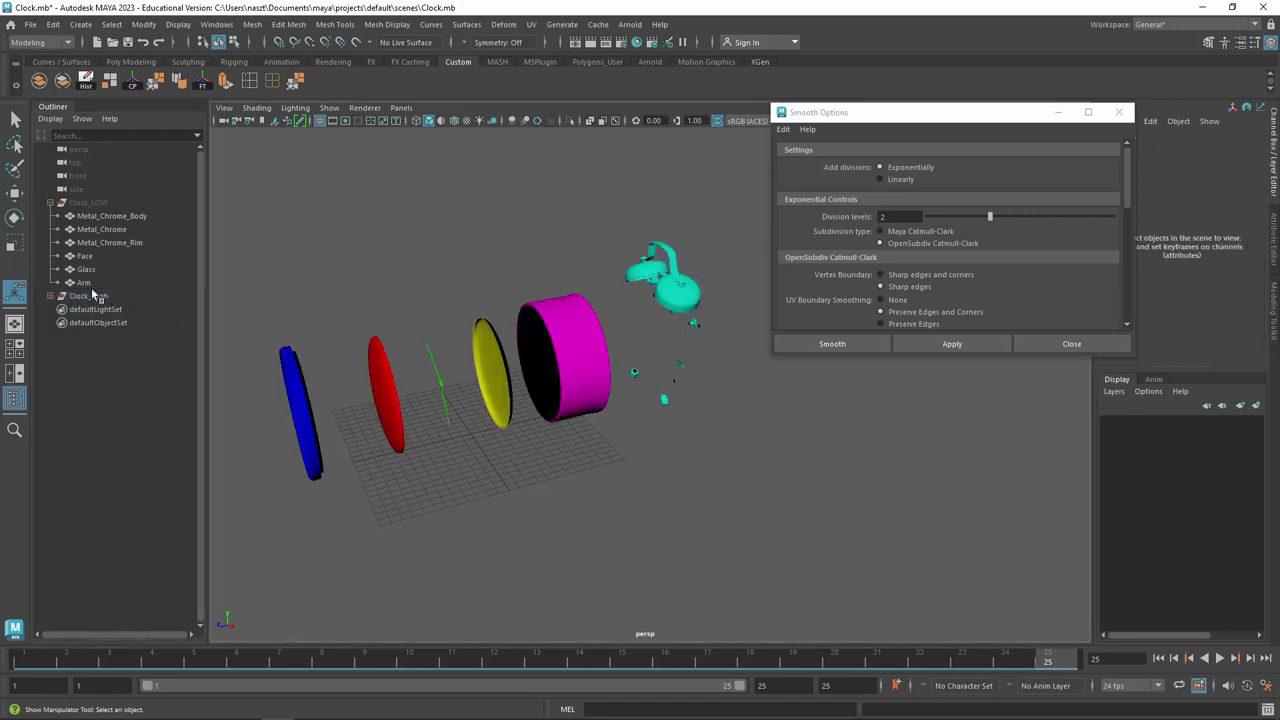
pyautogui.click(80, 203)
pyautogui.click(50, 203)
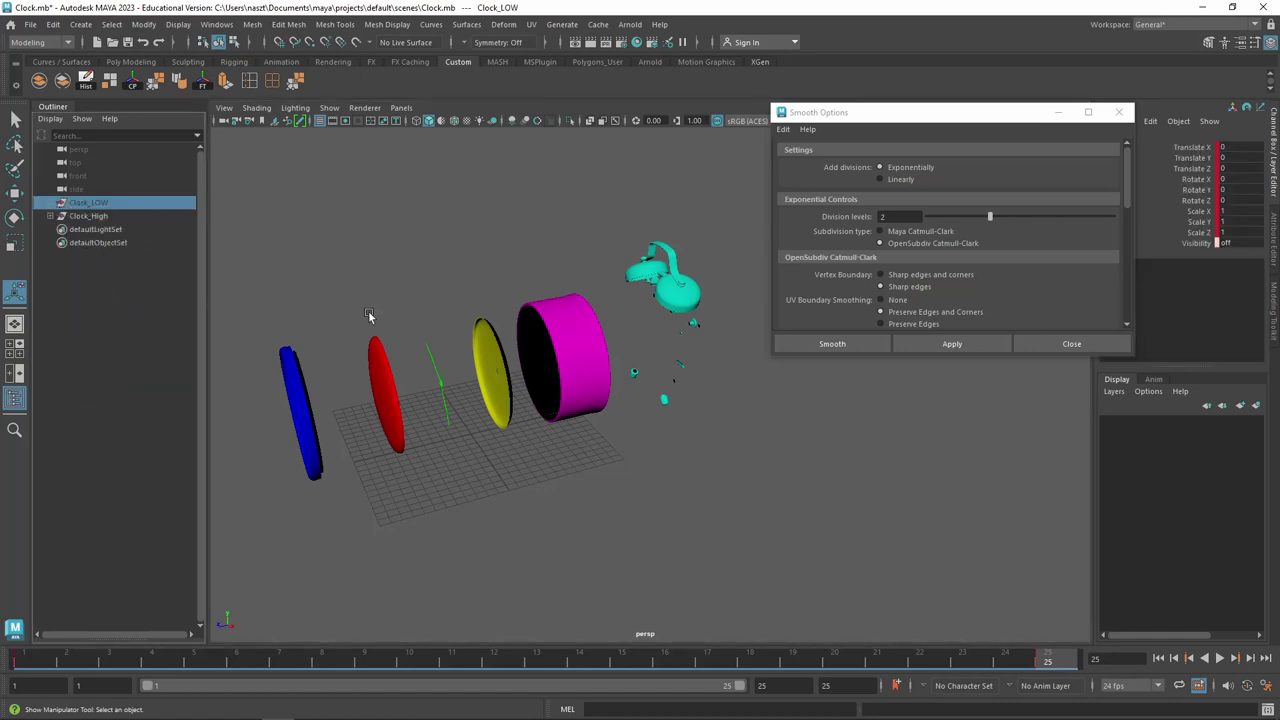
pyautogui.keyDown('alt'); pyautogui.moveTo(370, 315); pyautogui.dragTo(486, 294); pyautogui.keyUp('alt')
# Close the Smooth Options window and select the whole Clock_High group
pyautogui.click(1118, 112)
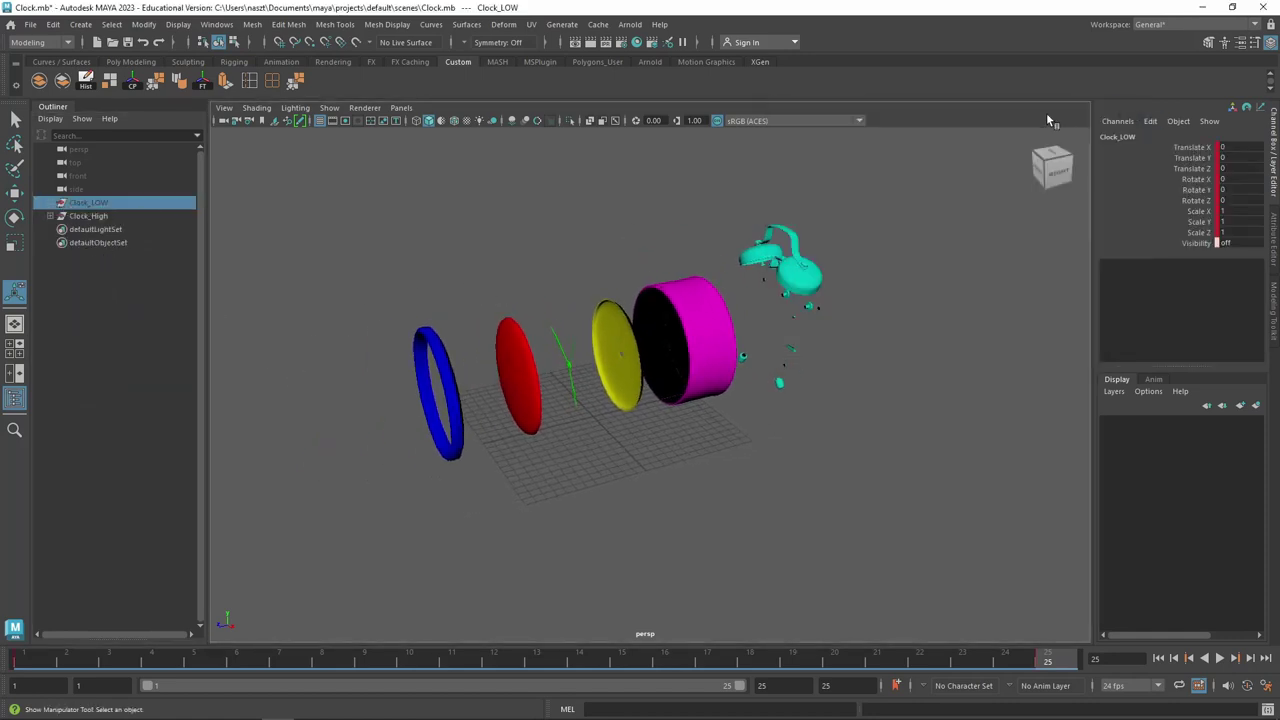
pyautogui.click(108, 218)
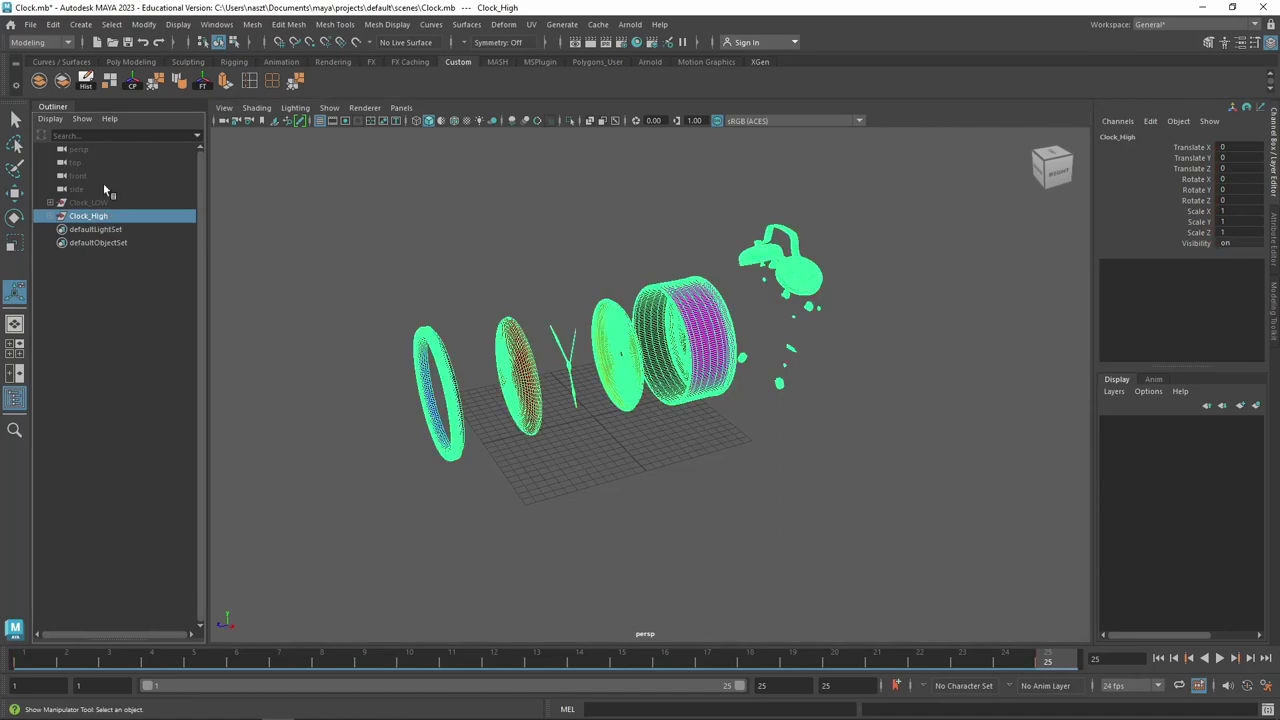
pyautogui.moveTo(433, 270)
pyautogui.keyDown('alt'); pyautogui.mouseDown()
pyautogui.moveTo(371, 284)
pyautogui.moveTo(574, 280)
pyautogui.mouseUp(); pyautogui.keyUp('alt')
pyautogui.click(482, 296)
pyautogui.scroll(3, 555, 293)
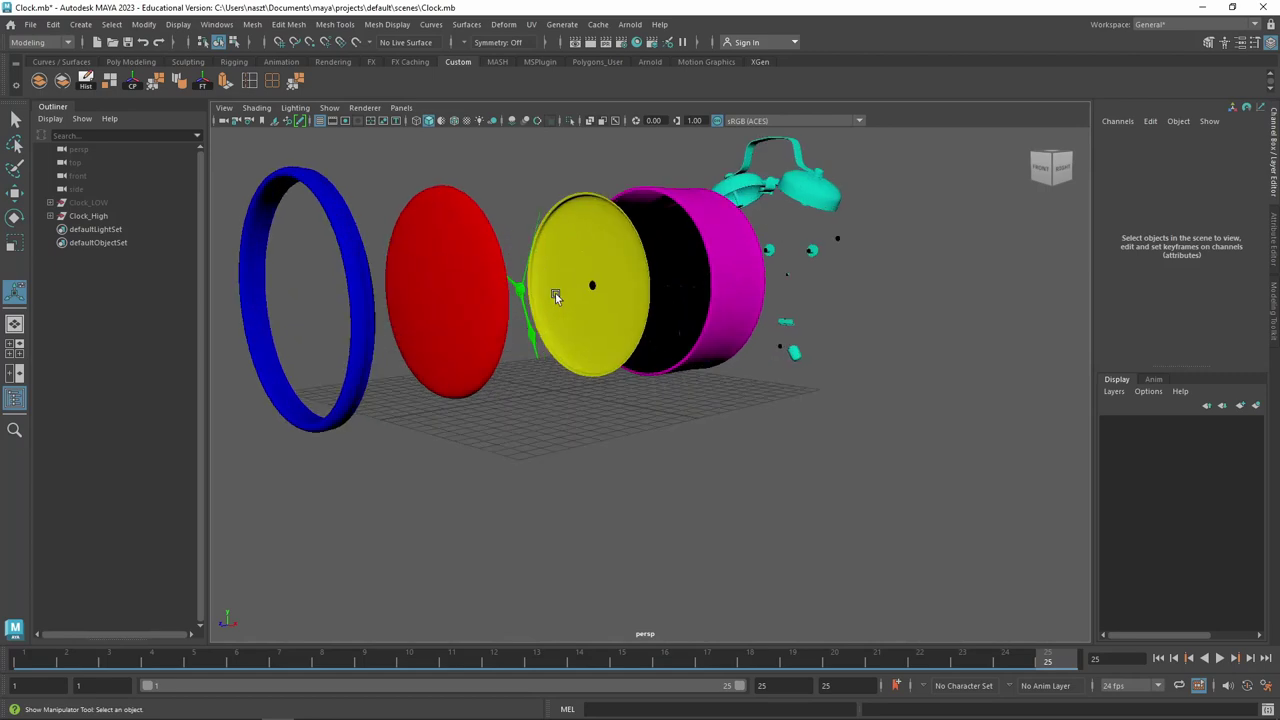
pyautogui.scroll(-2, 555, 293)
pyautogui.click(108, 216)
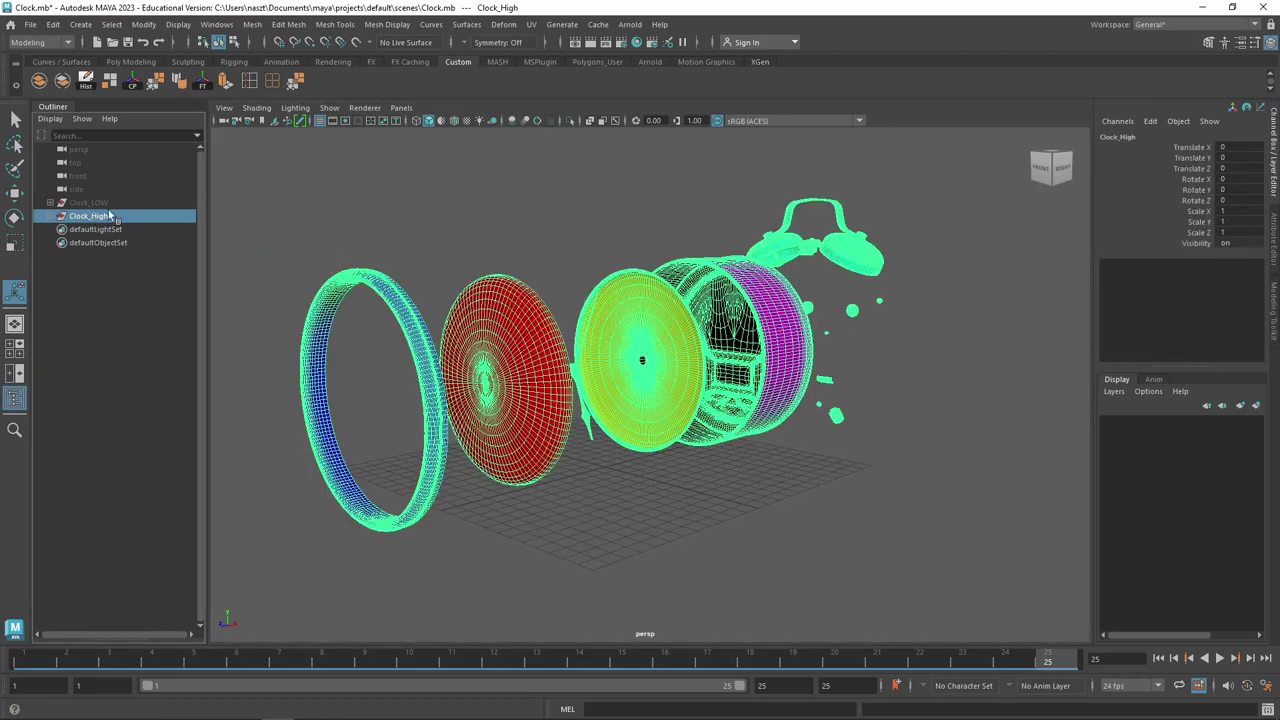
# Start an Export Selection of Clock_High from the File menu, then cancel it
pyautogui.click(31, 27)
pyautogui.click(53, 24)
pyautogui.click(1052, 665)
pyautogui.click(31, 24)
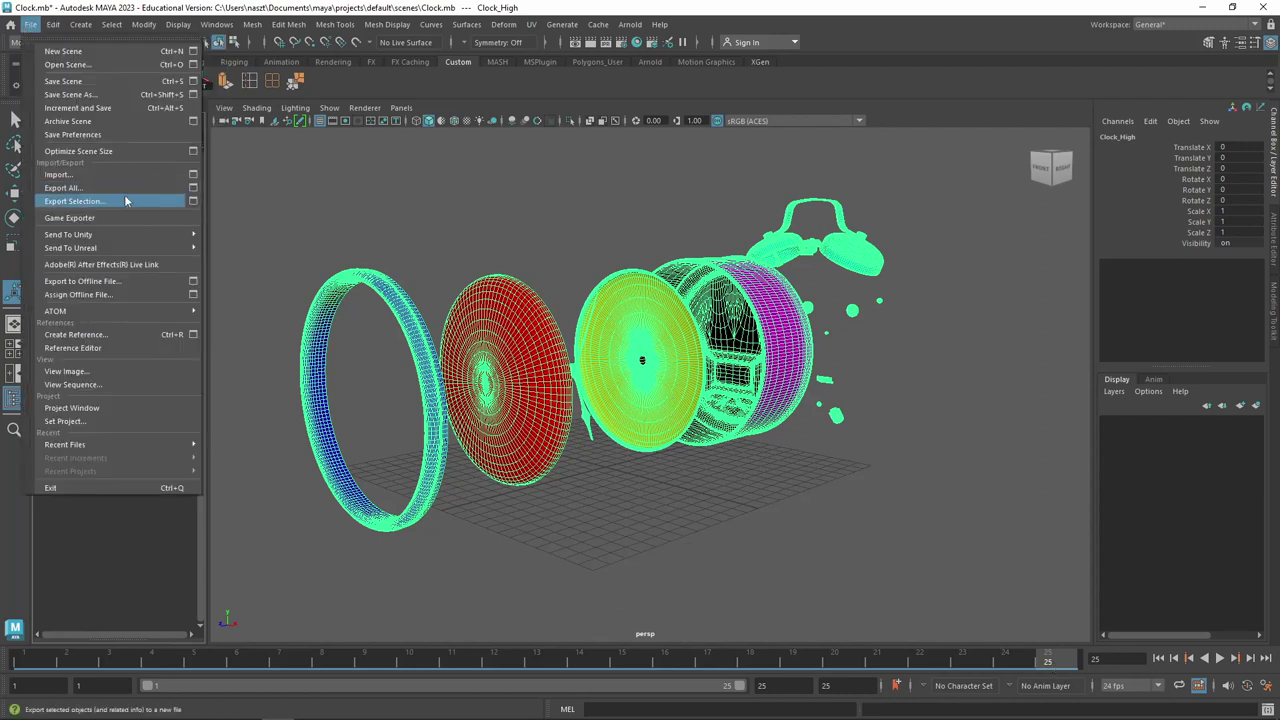
pyautogui.click(288, 24)
pyautogui.click(288, 24)
pyautogui.click(288, 24)
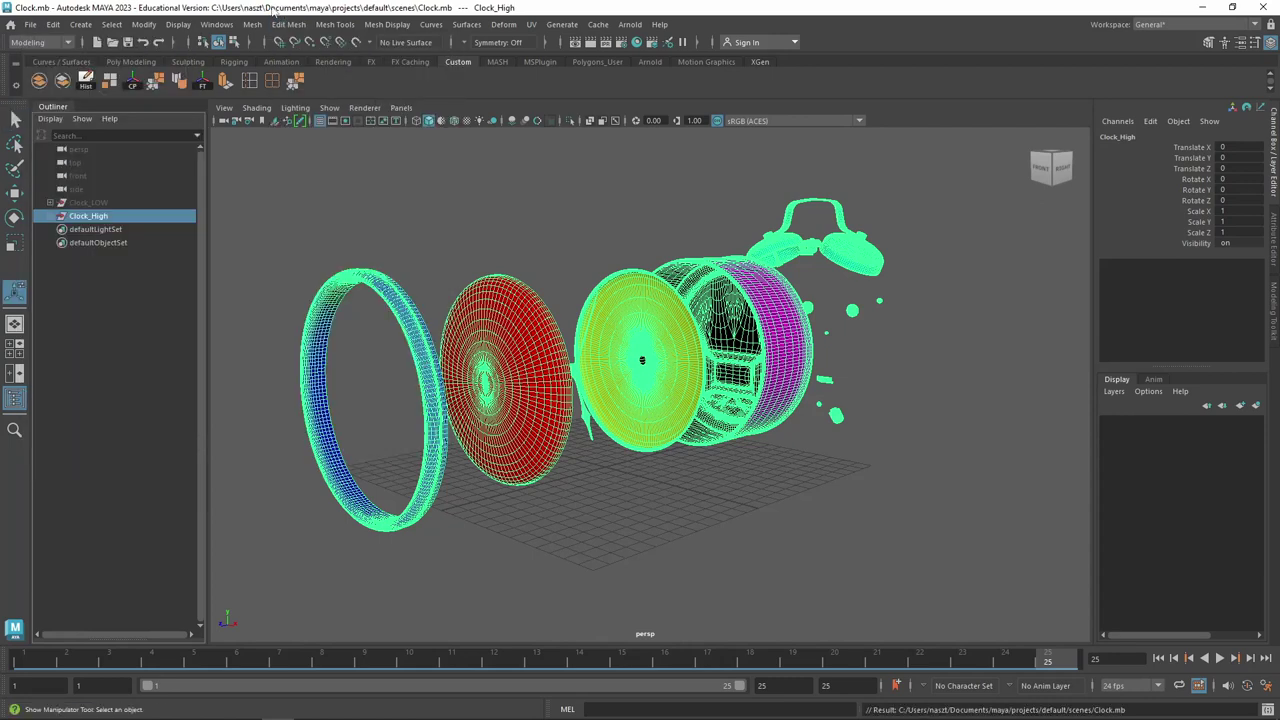
pyautogui.click(31, 24)
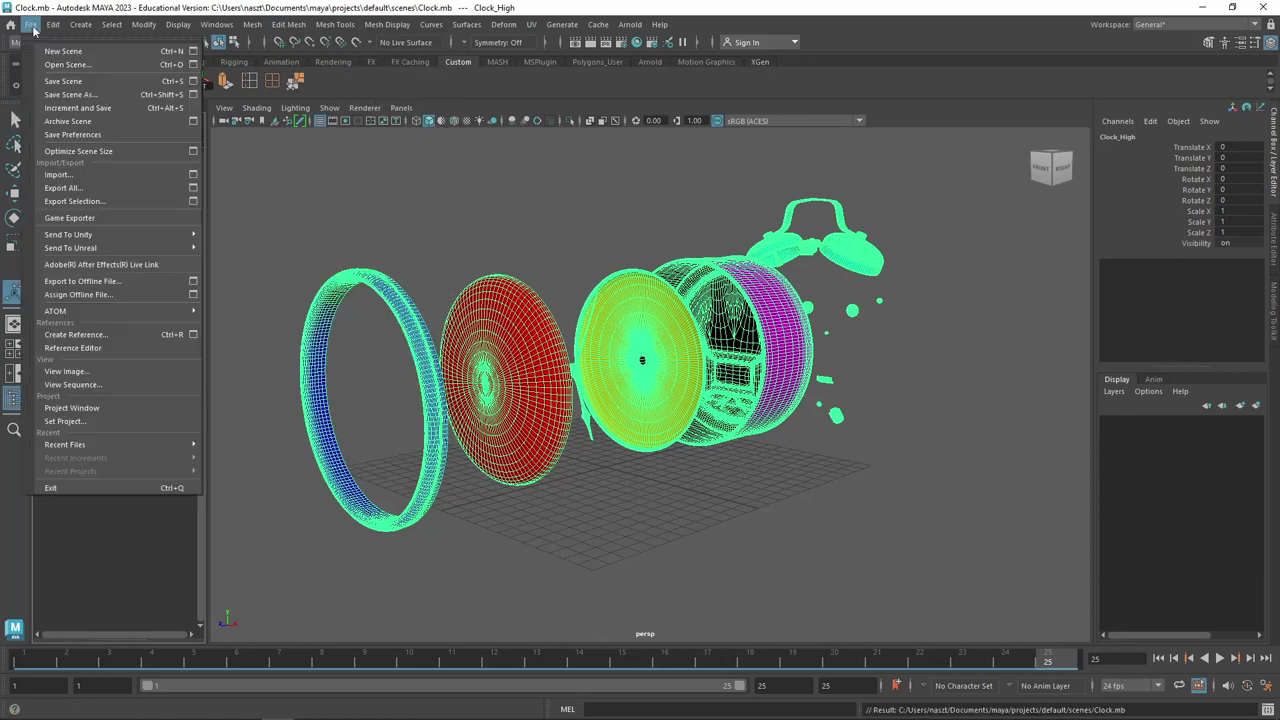
pyautogui.click(143, 200)
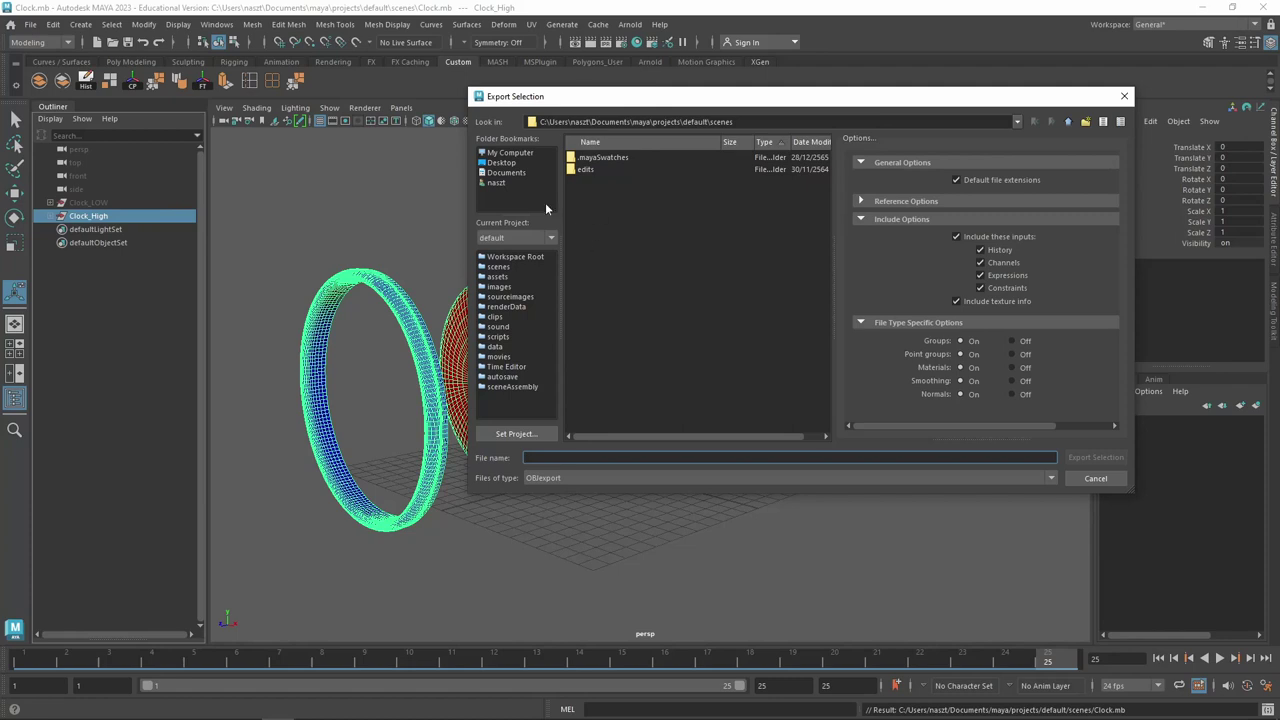
pyautogui.click(515, 153)
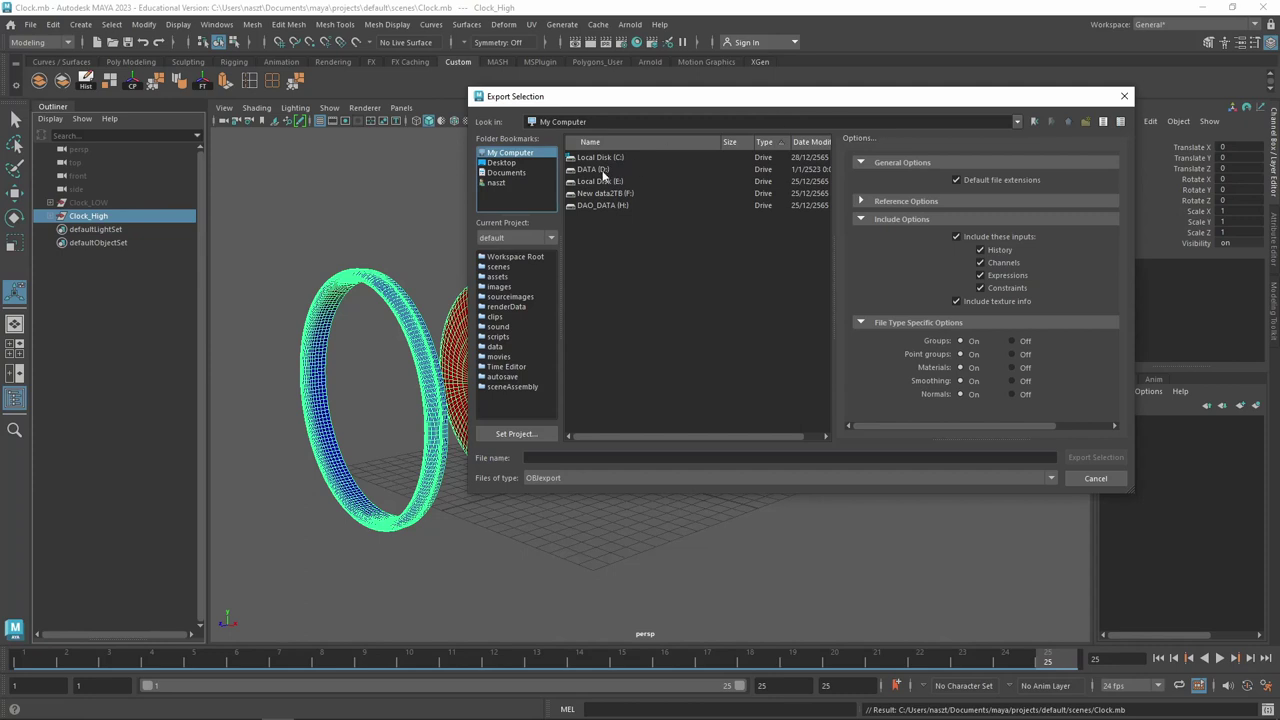
pyautogui.click(1095, 478)
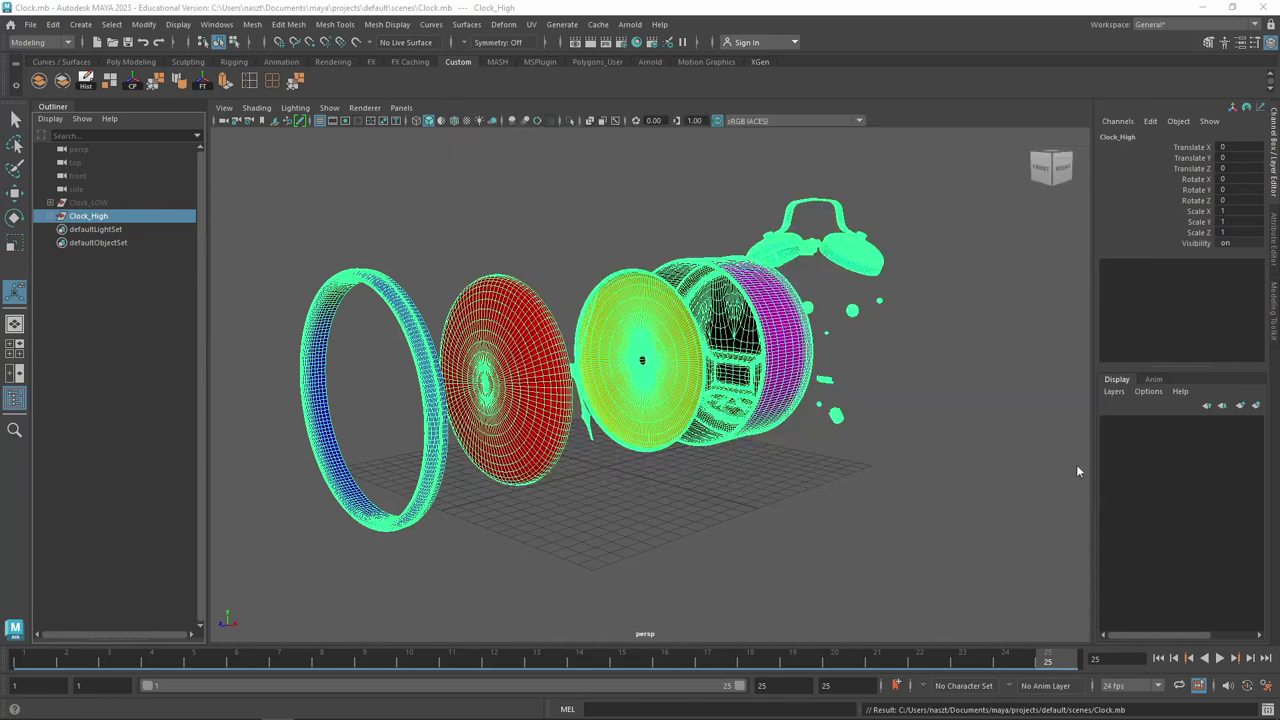
# Restart Export Selection and browse to D:\Work\2023\802403_802332\alarm_clock_01_1k
pyautogui.click(30, 24)
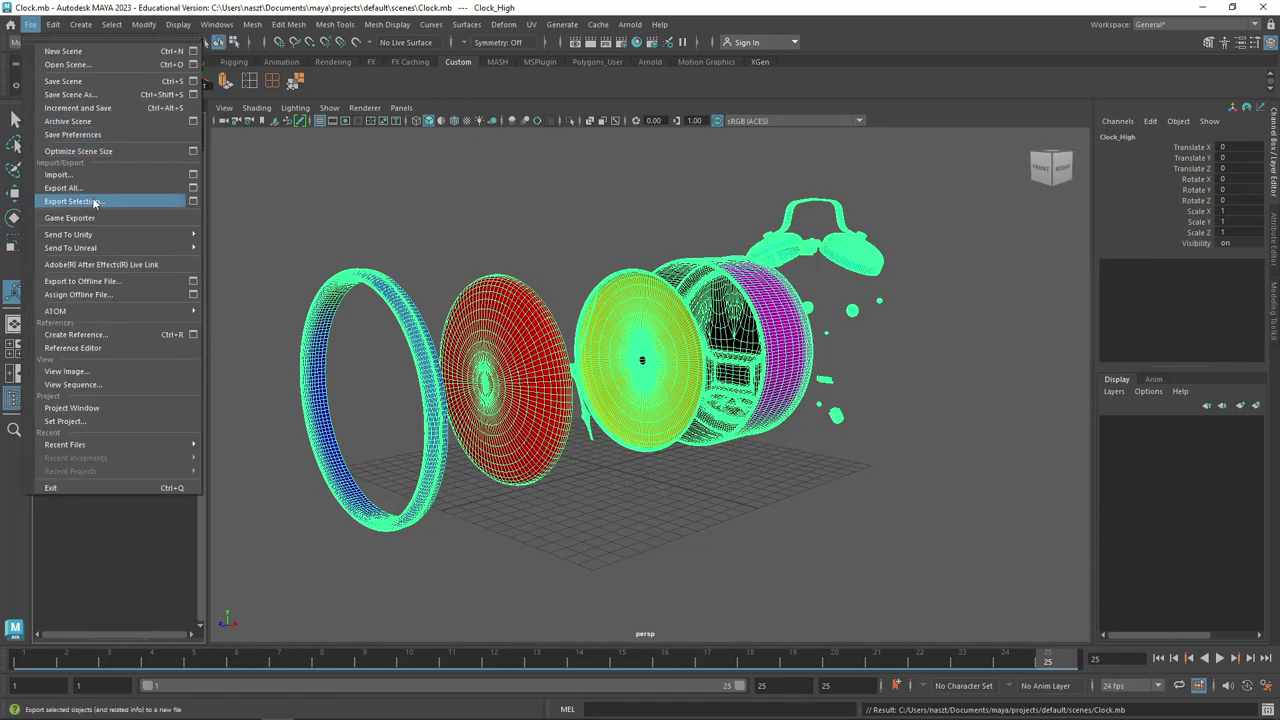
pyautogui.click(70, 200)
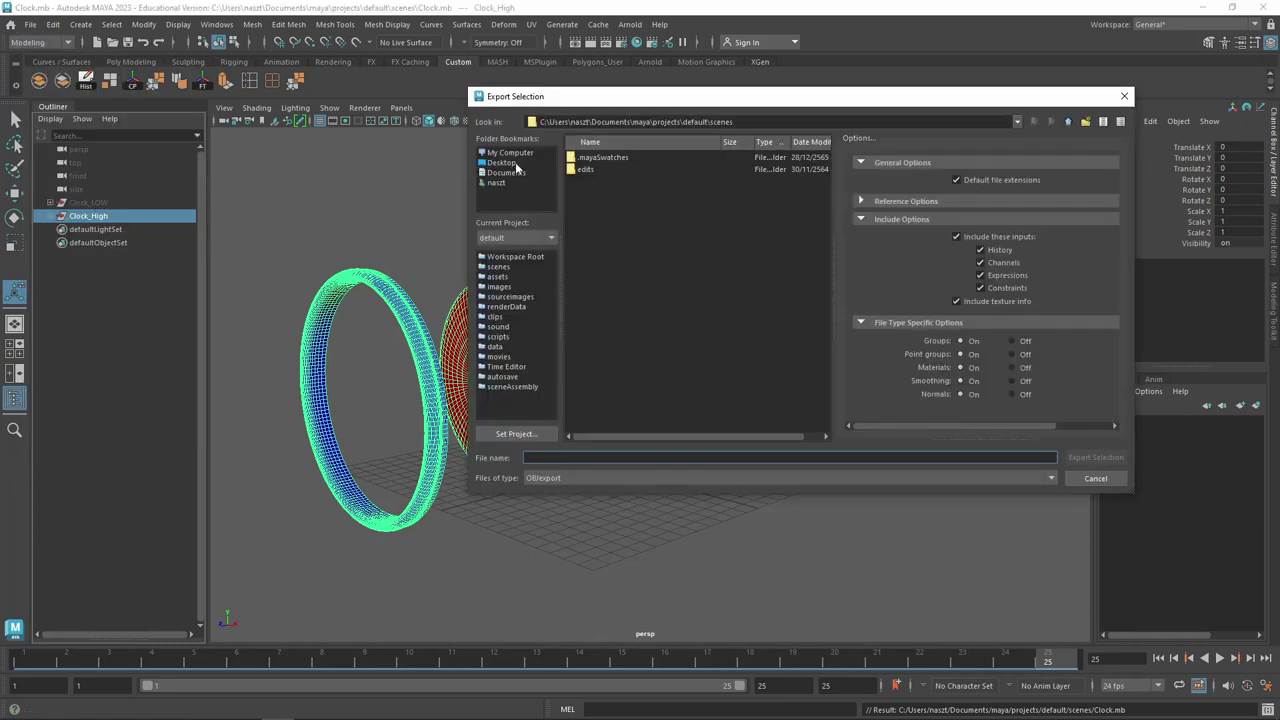
pyautogui.click(512, 153)
pyautogui.doubleClick(601, 172)
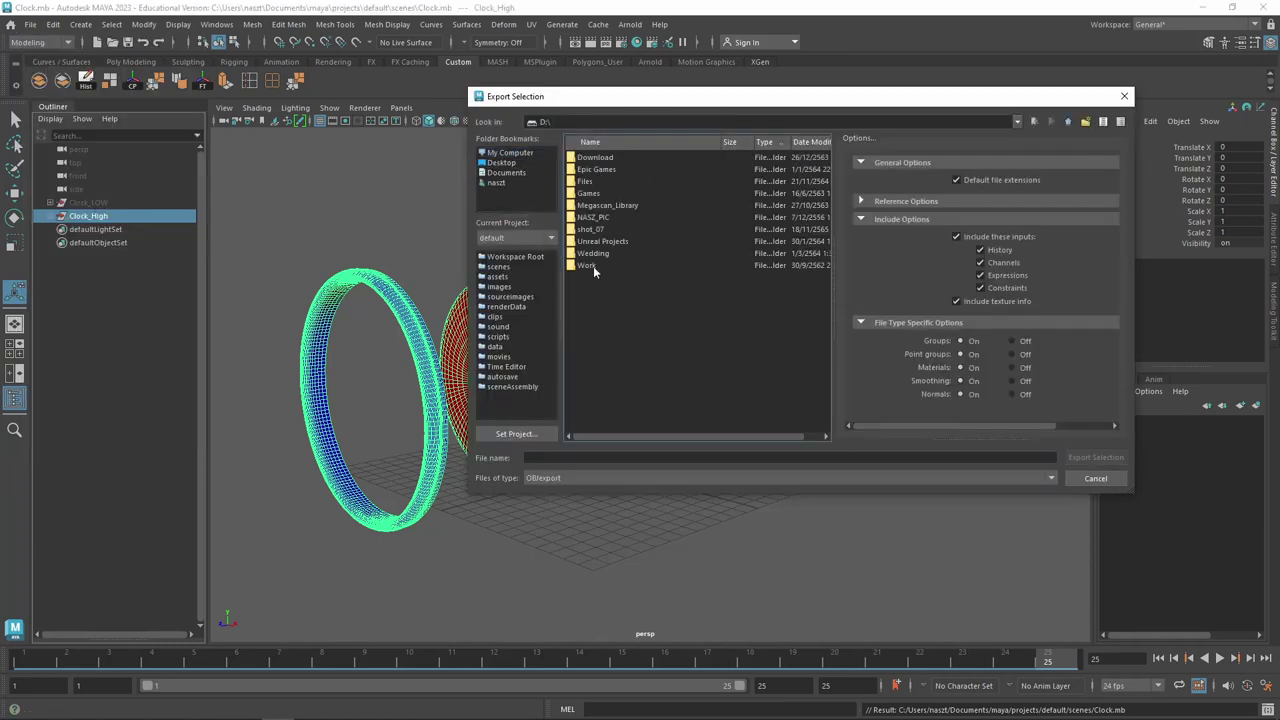
pyautogui.doubleClick(593, 266)
pyautogui.doubleClick(597, 196)
pyautogui.click(597, 171)
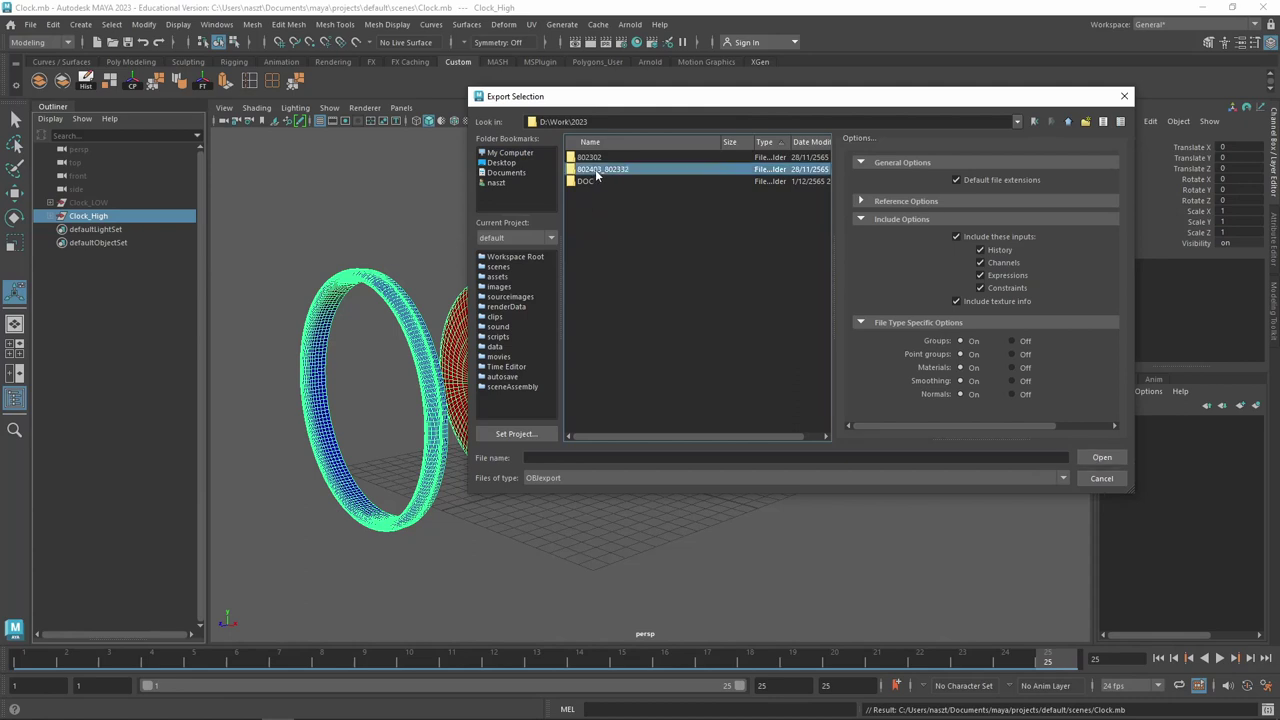
pyautogui.doubleClick(597, 172)
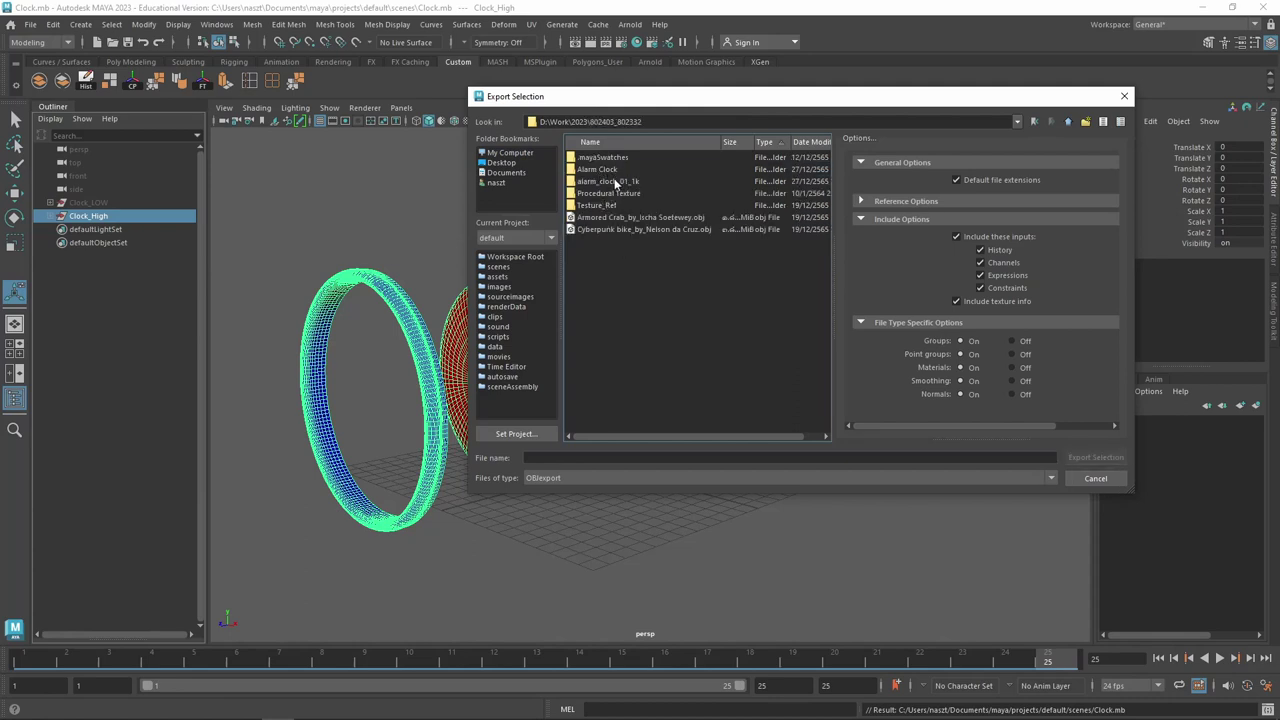
pyautogui.doubleClick(617, 182)
# Name the file Clock_High_ExplodView and export the selection as OBJ
pyautogui.click(536, 460)
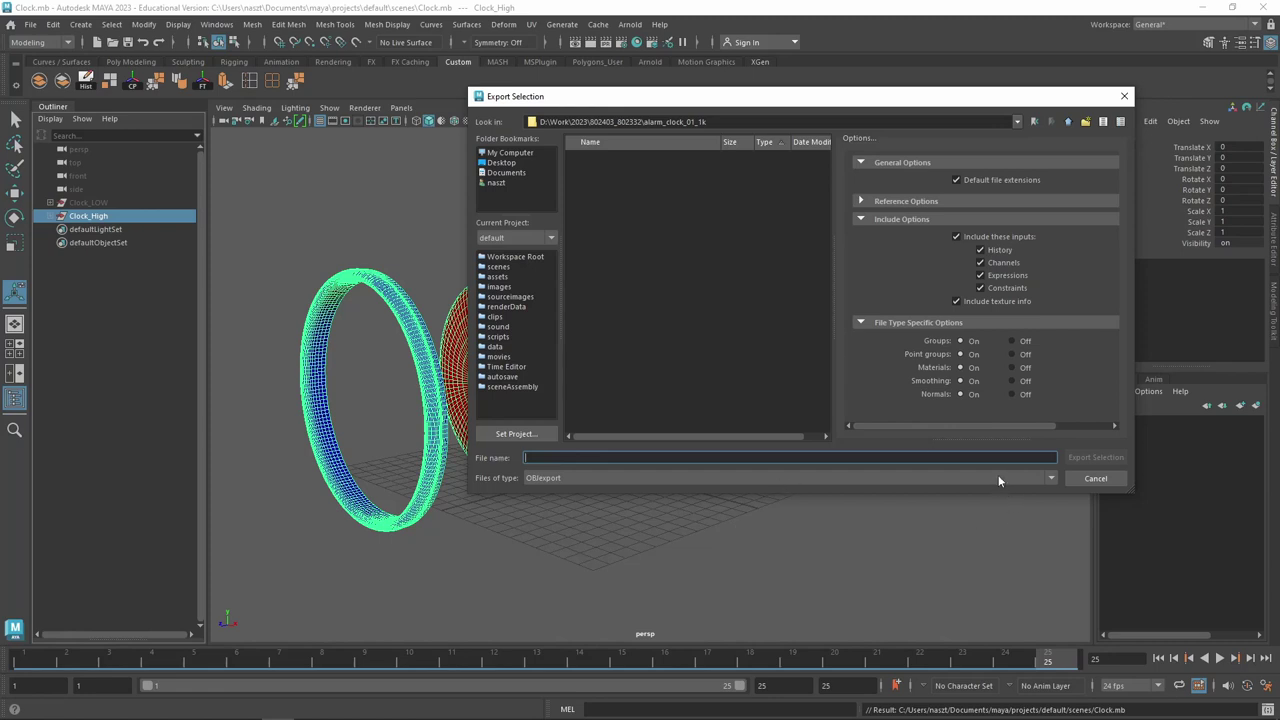
pyautogui.write('Clock_High_ExplodView')
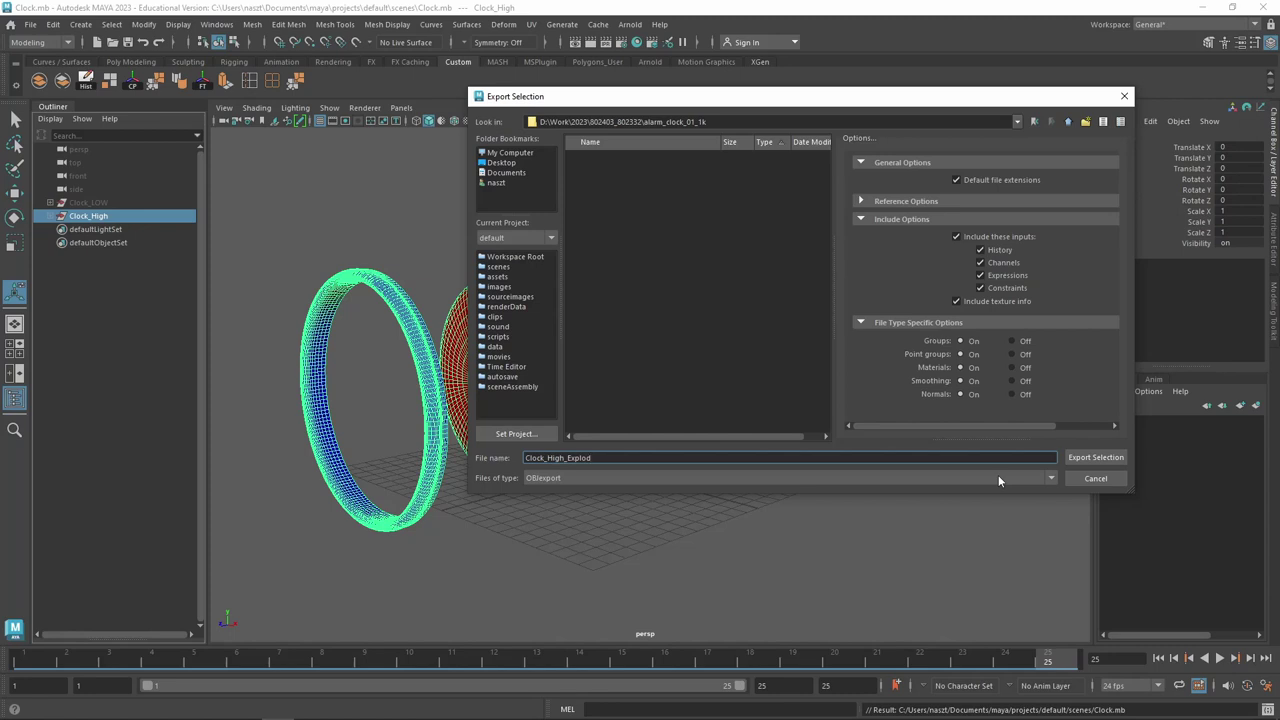
pyautogui.click(1093, 462)
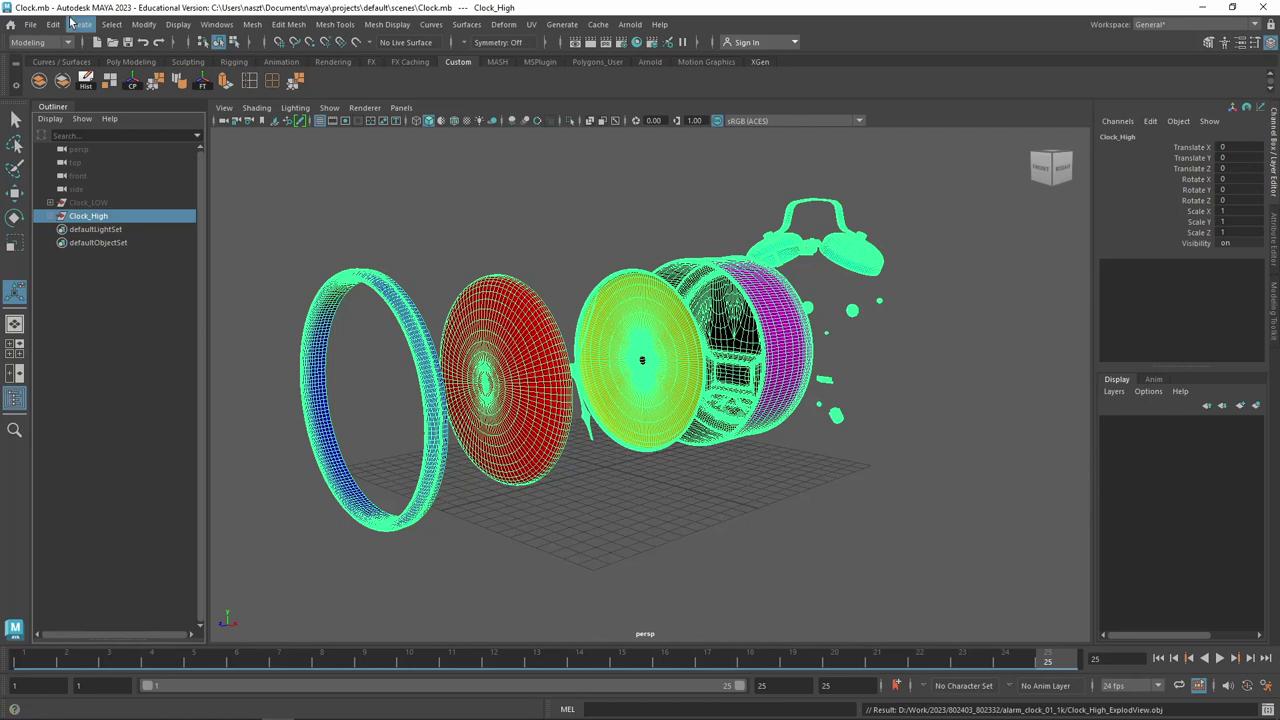
# Hide the Clock_High group and unhide the Clock_LOW group
pyautogui.hotkey('ctrl', 'h')
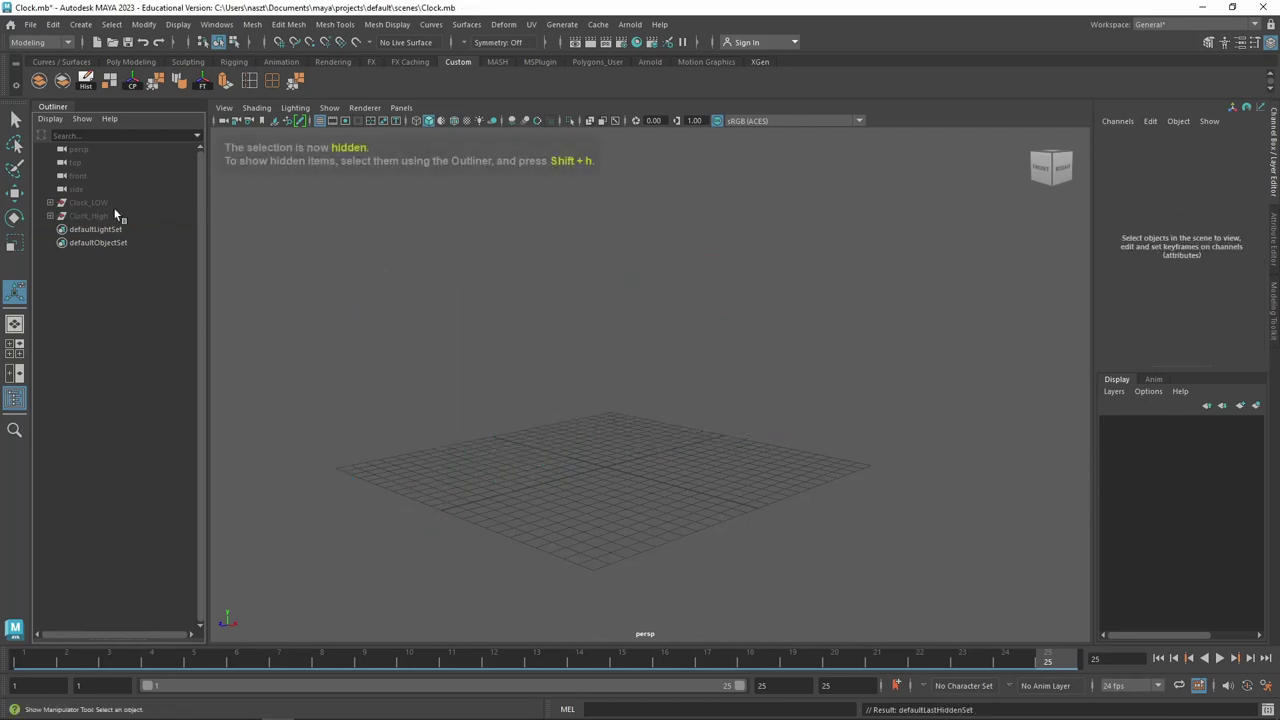
pyautogui.click(102, 200)
pyautogui.hotkey('shift', 'h')
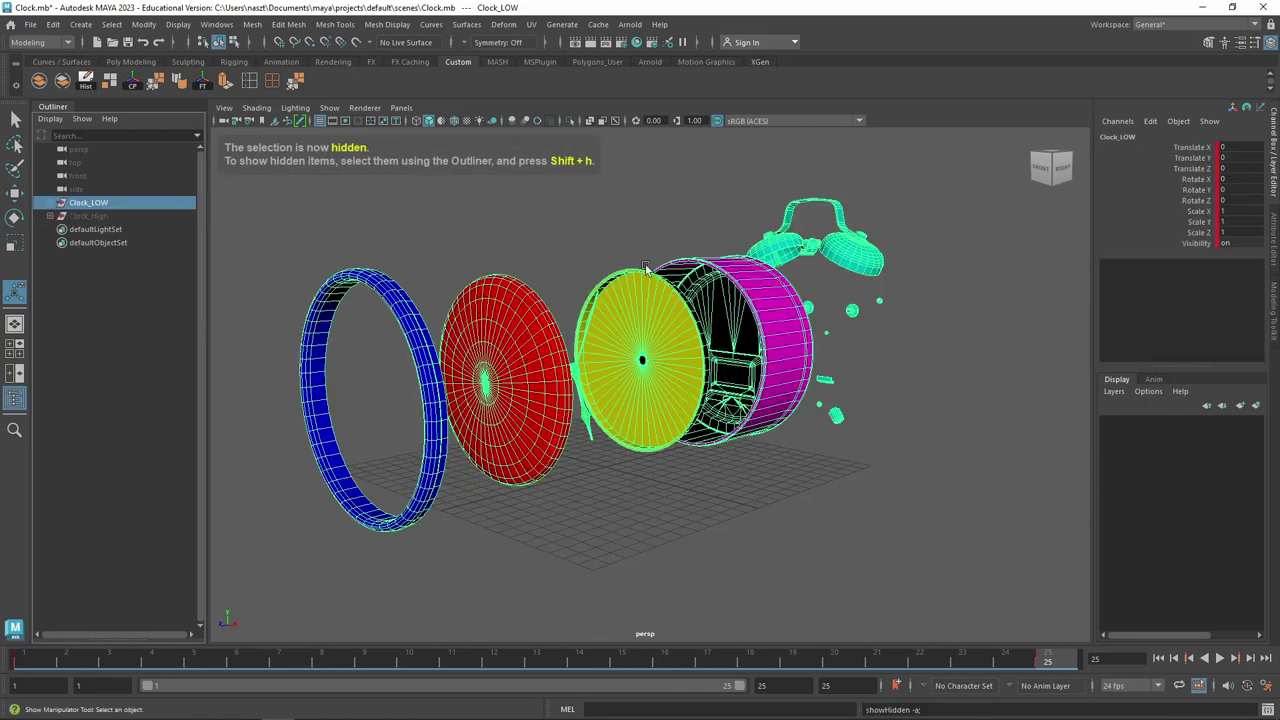
# Export the selected Clock_LOW as Clock_LOW_ExplodView.obj
pyautogui.click(33, 25)
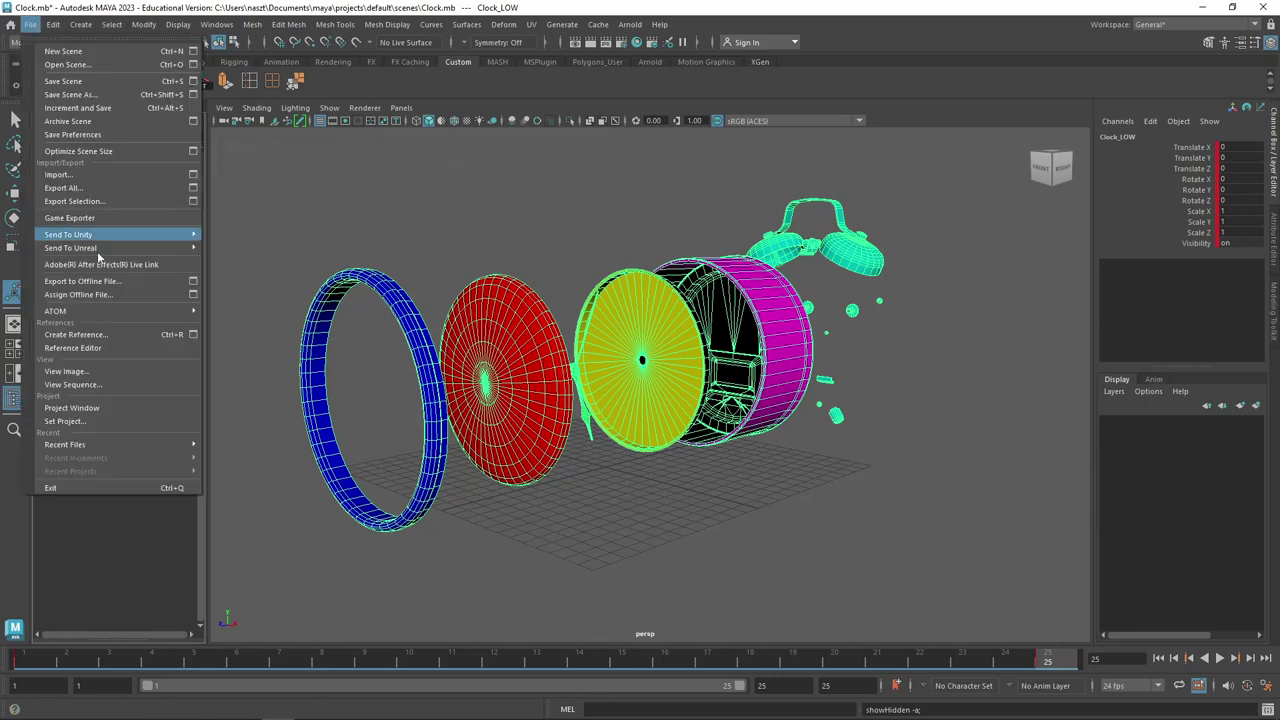
pyautogui.click(138, 202)
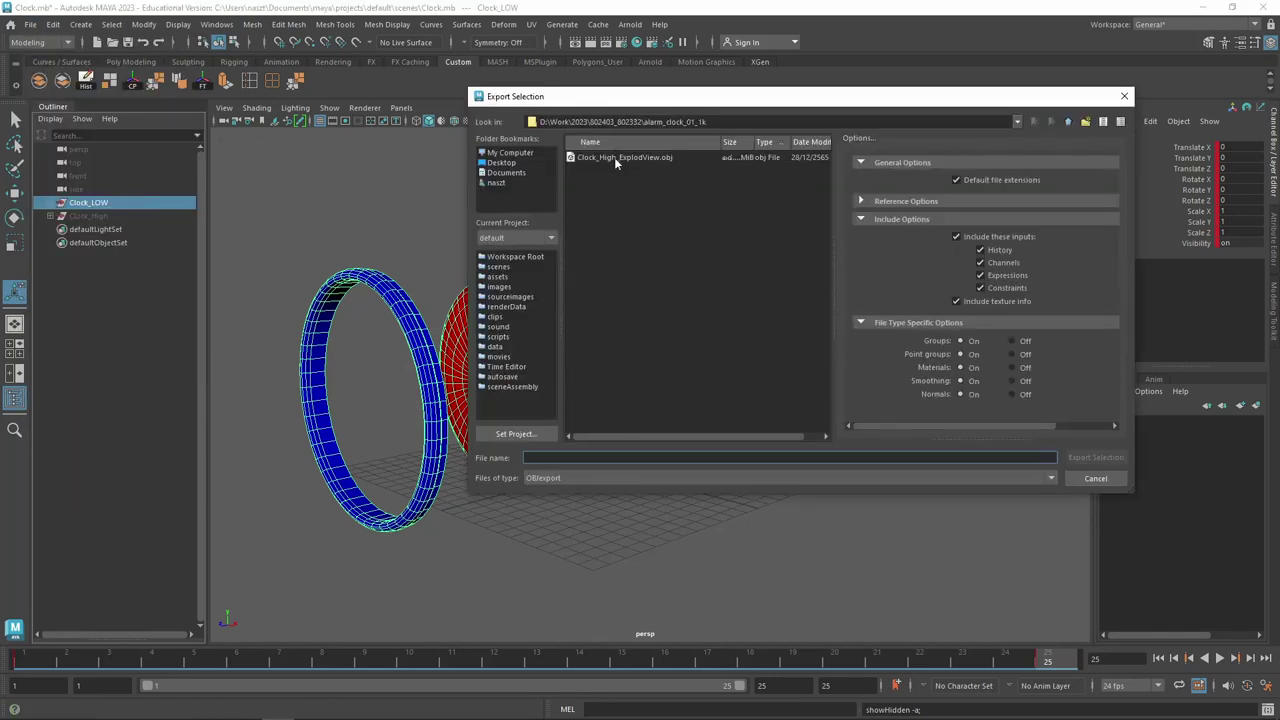
pyautogui.click(616, 158)
pyautogui.click(558, 458)
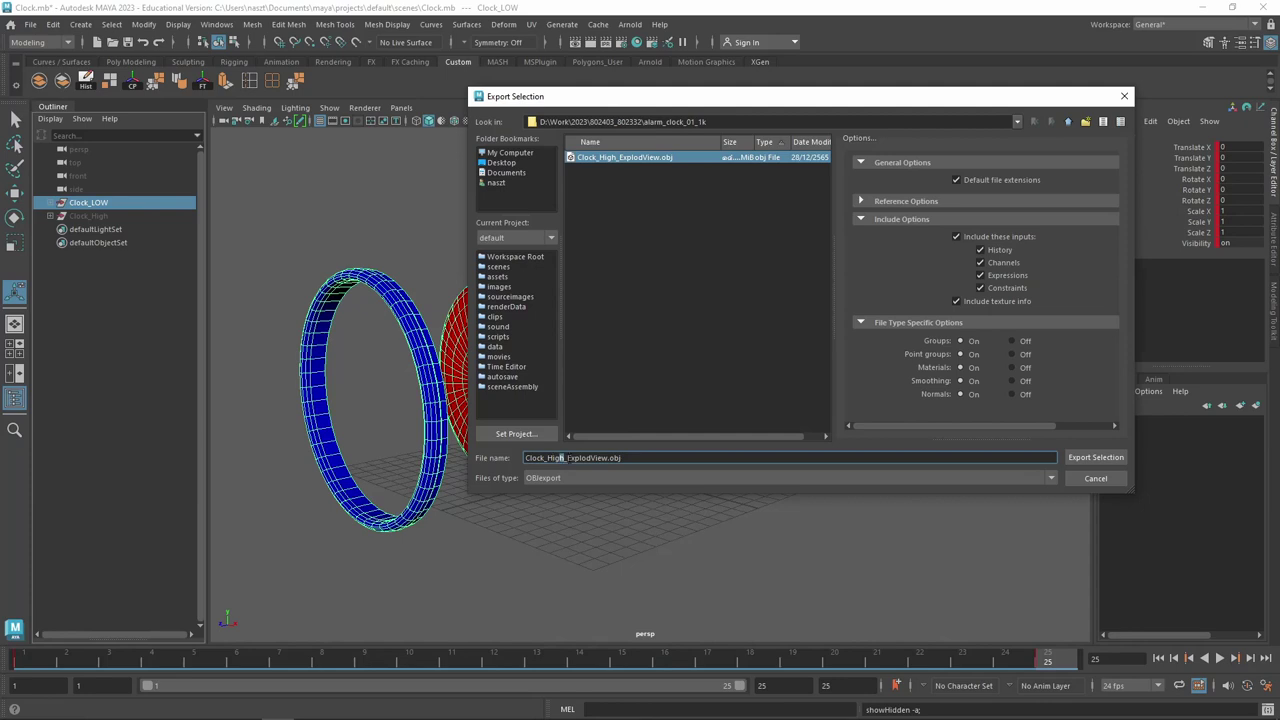
pyautogui.press('BackSpace')
pyautogui.press('BackSpace')
pyautogui.press('BackSpace')
pyautogui.write('LOW')
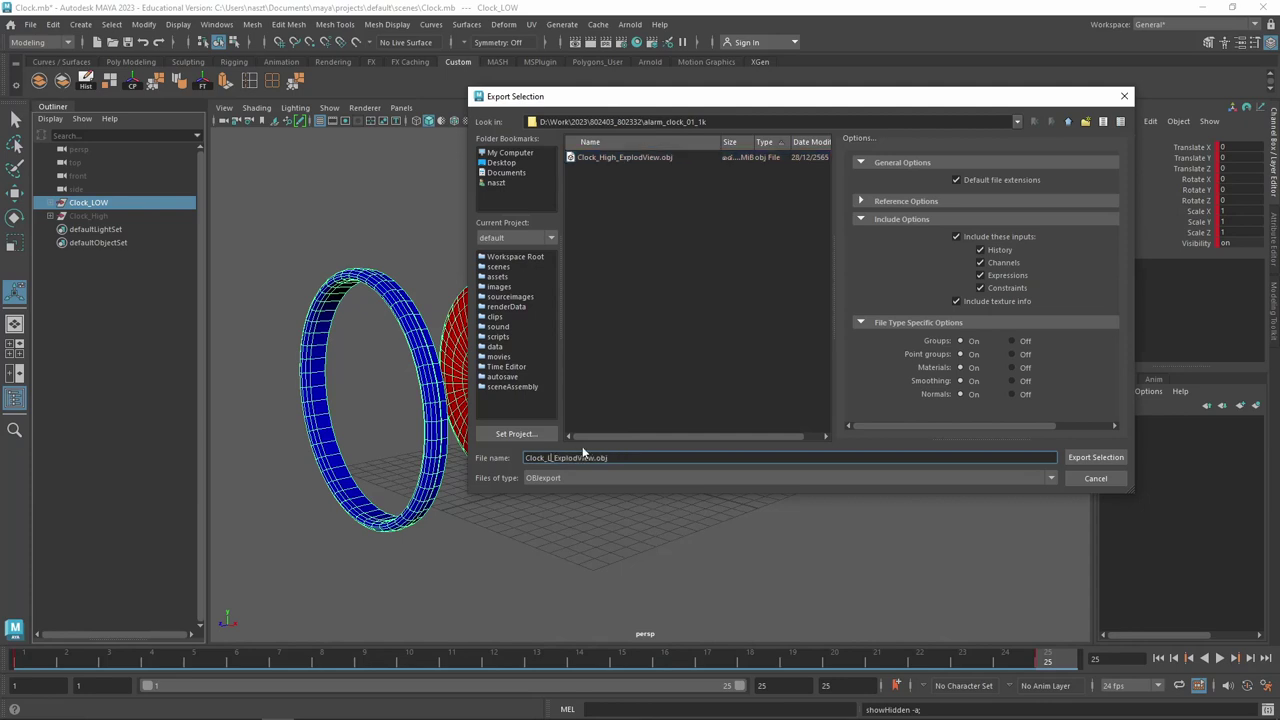
pyautogui.click(1095, 457)
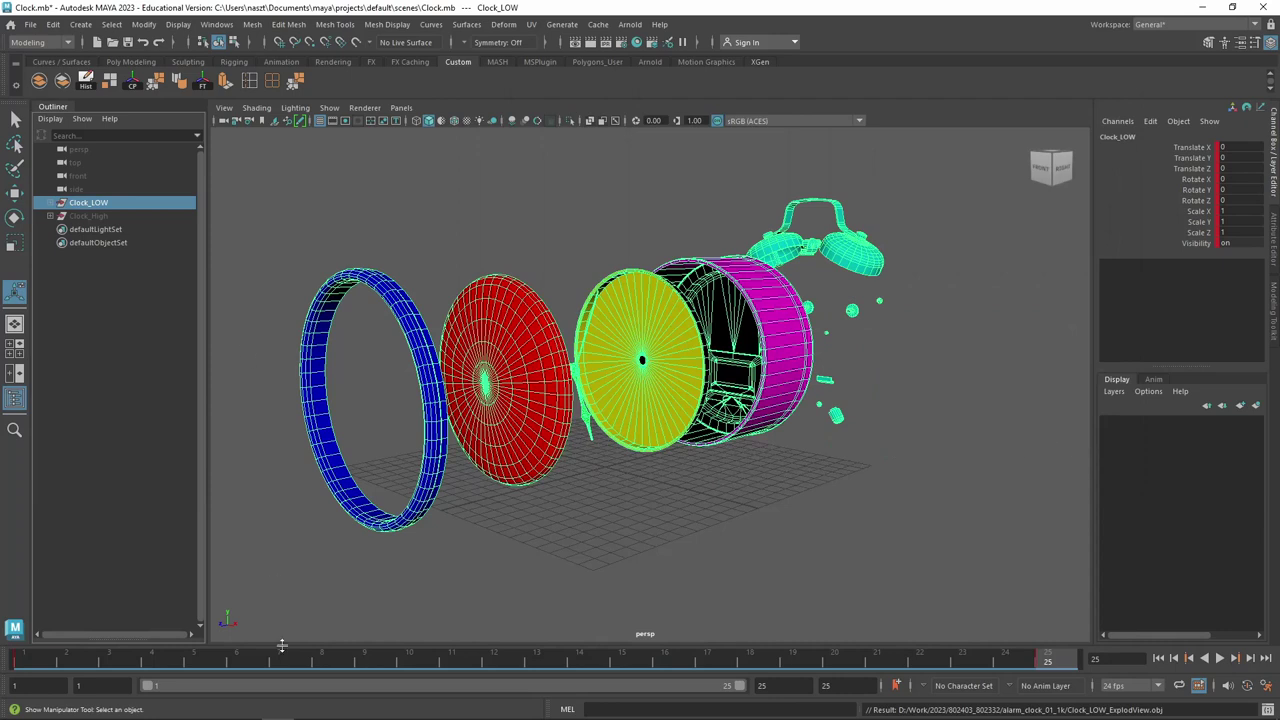
# Go to frame 1 to reassemble the clock, then export Clock_LOW as Clock_LOW_Original.obj
pyautogui.click(24, 660)
pyautogui.click(30, 24)
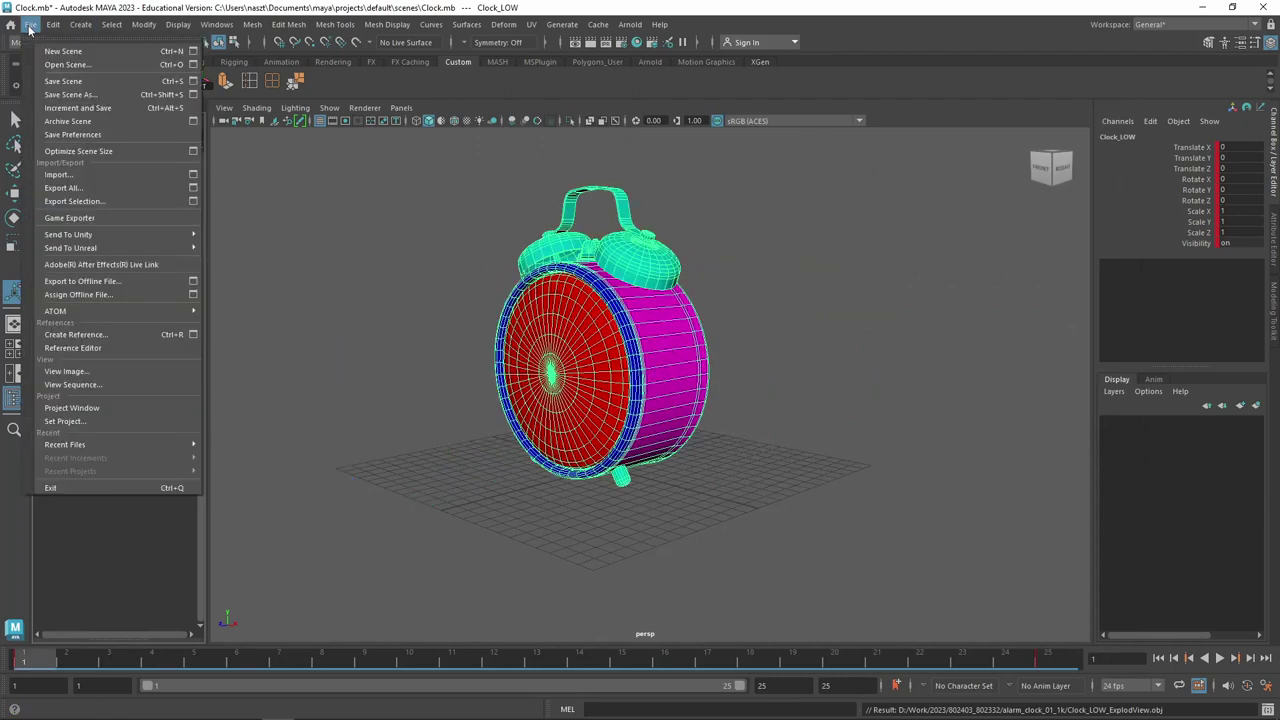
pyautogui.click(133, 202)
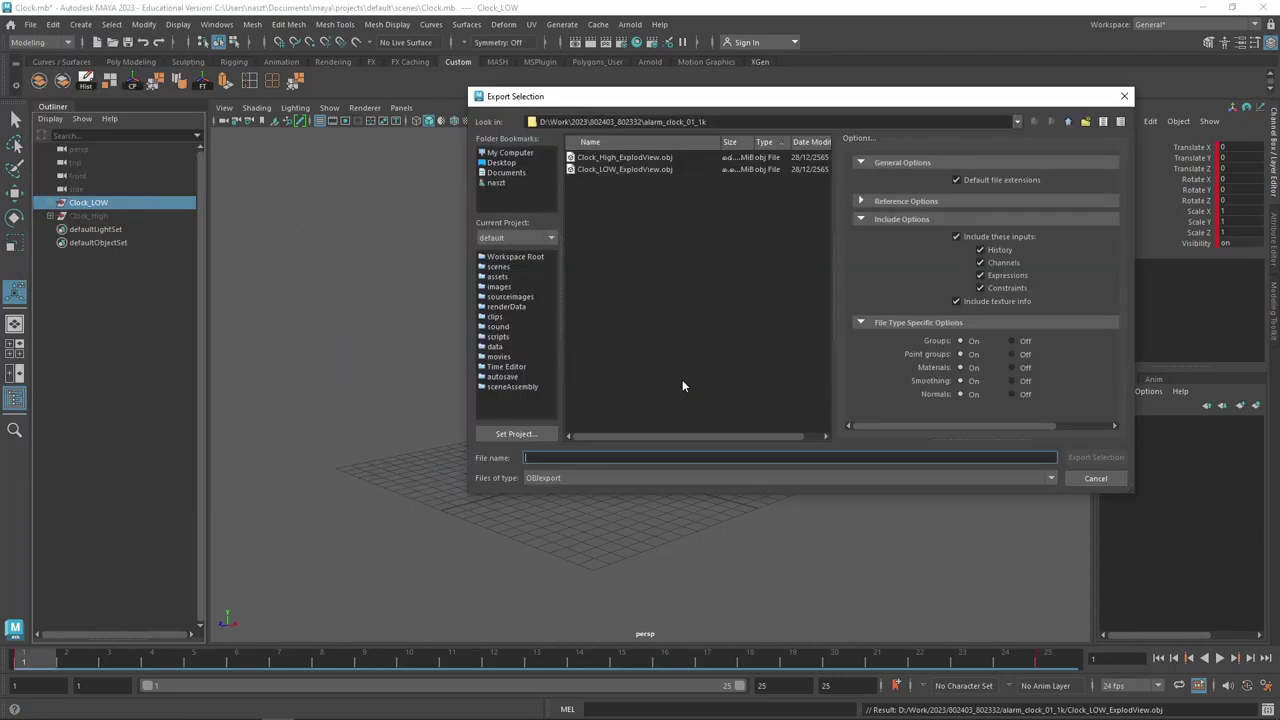
pyautogui.click(617, 169)
pyautogui.click(553, 457)
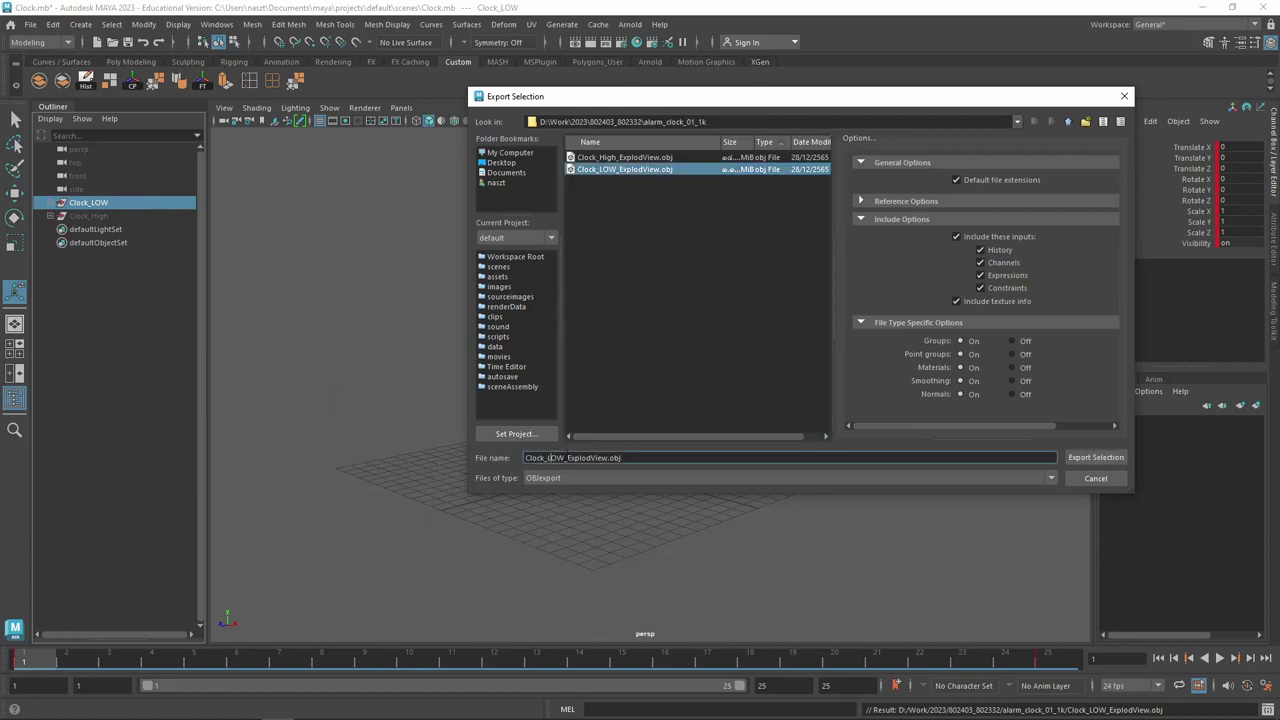
pyautogui.moveTo(568, 457); pyautogui.dragTo(605, 457)
pyautogui.write('O')
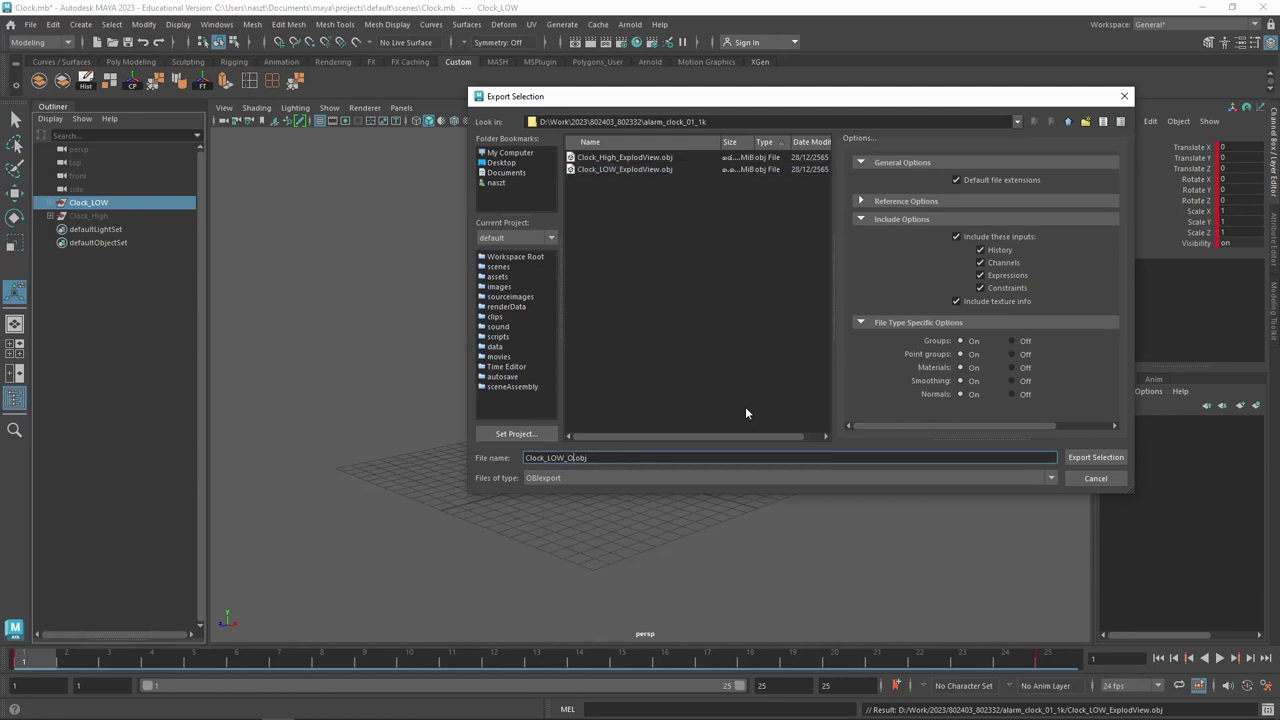
pyautogui.write('riginal')
pyautogui.click(1095, 457)
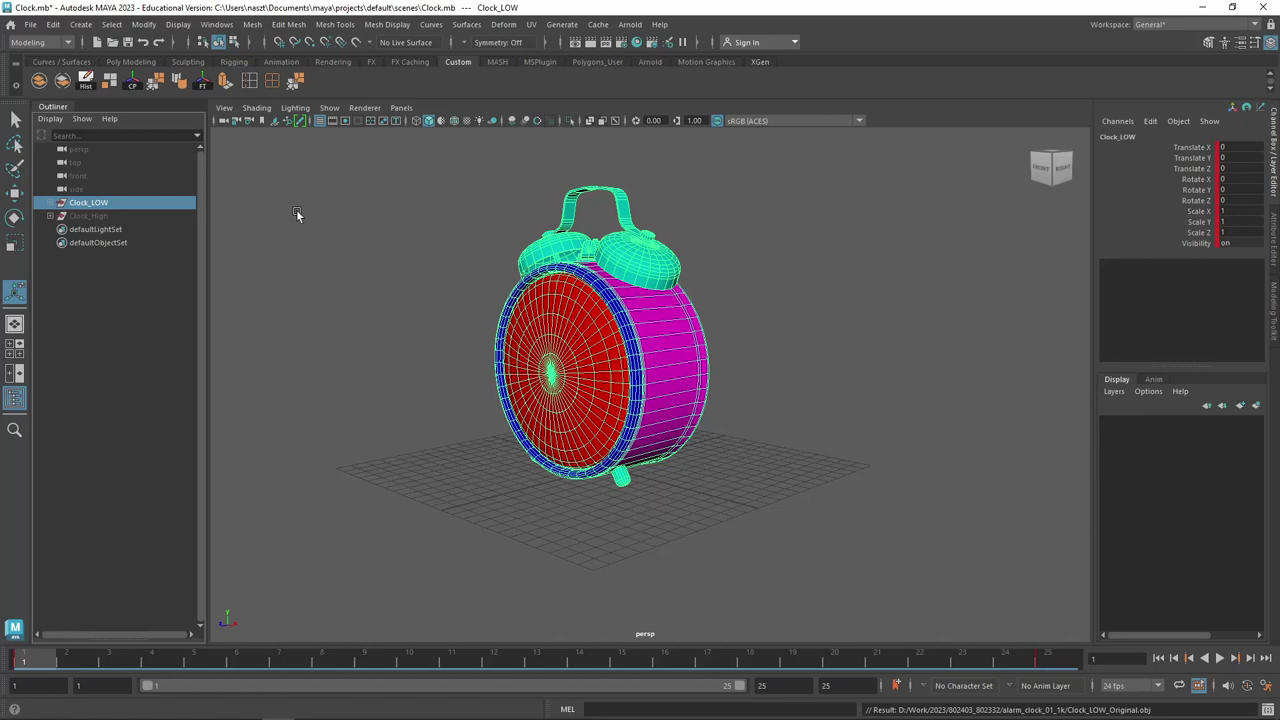
# Hide the Clock_LOW group and unhide the Clock_High group
pyautogui.click(51, 216)
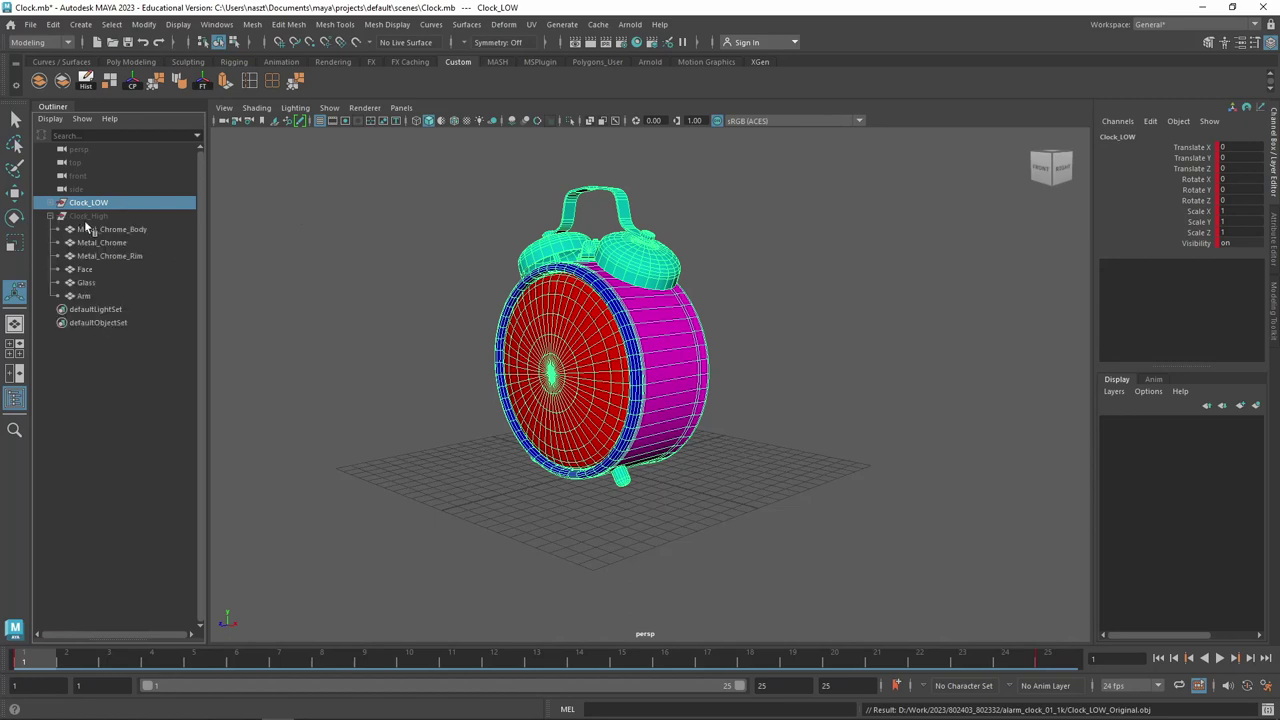
pyautogui.click(90, 216)
pyautogui.click(87, 203)
pyautogui.hotkey('ctrl', 'h')
pyautogui.click(89, 216)
pyautogui.hotkey('shift', 'h')
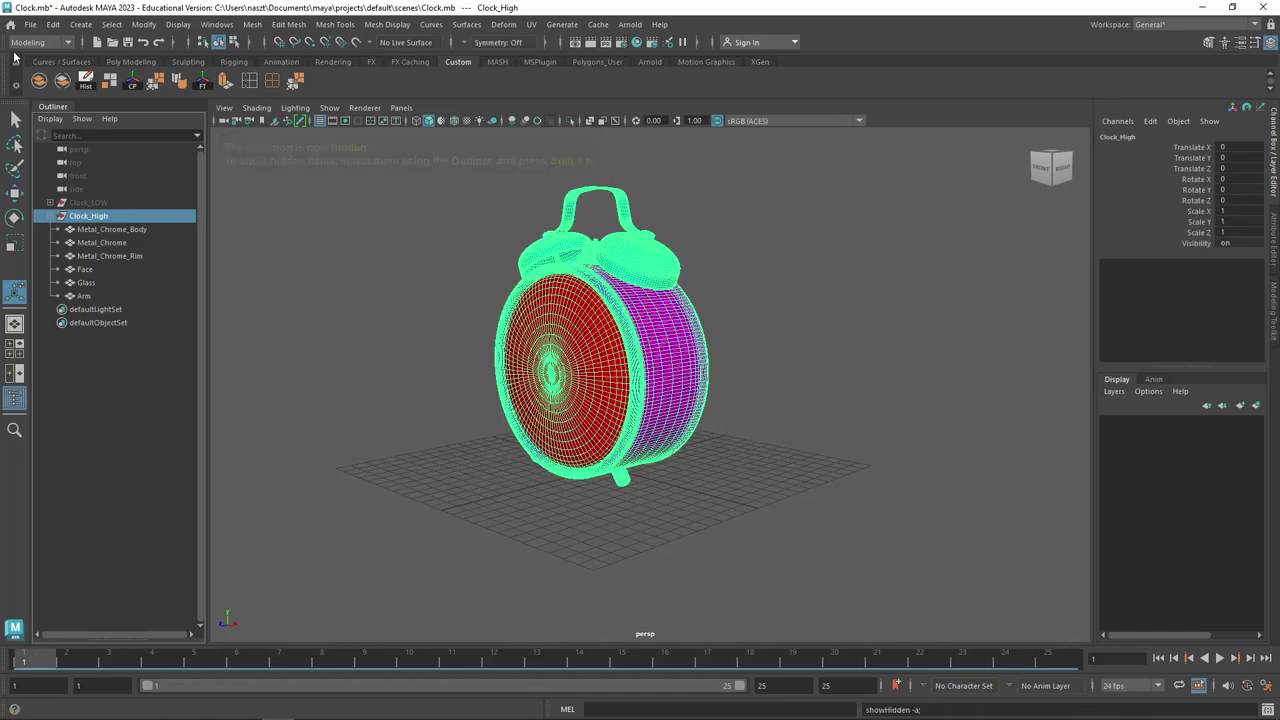
# Export the selected Clock_High as Clock_HIGH_Original.obj
pyautogui.click(31, 24)
pyautogui.click(116, 207)
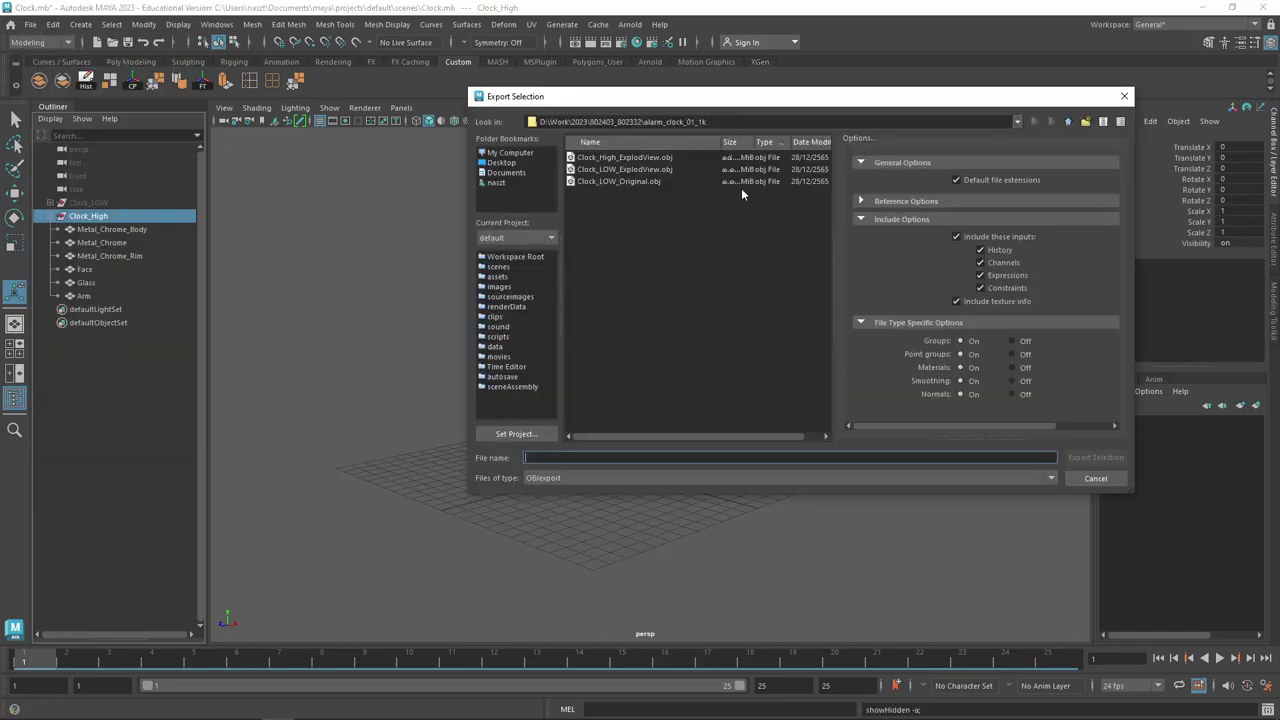
pyautogui.click(619, 159)
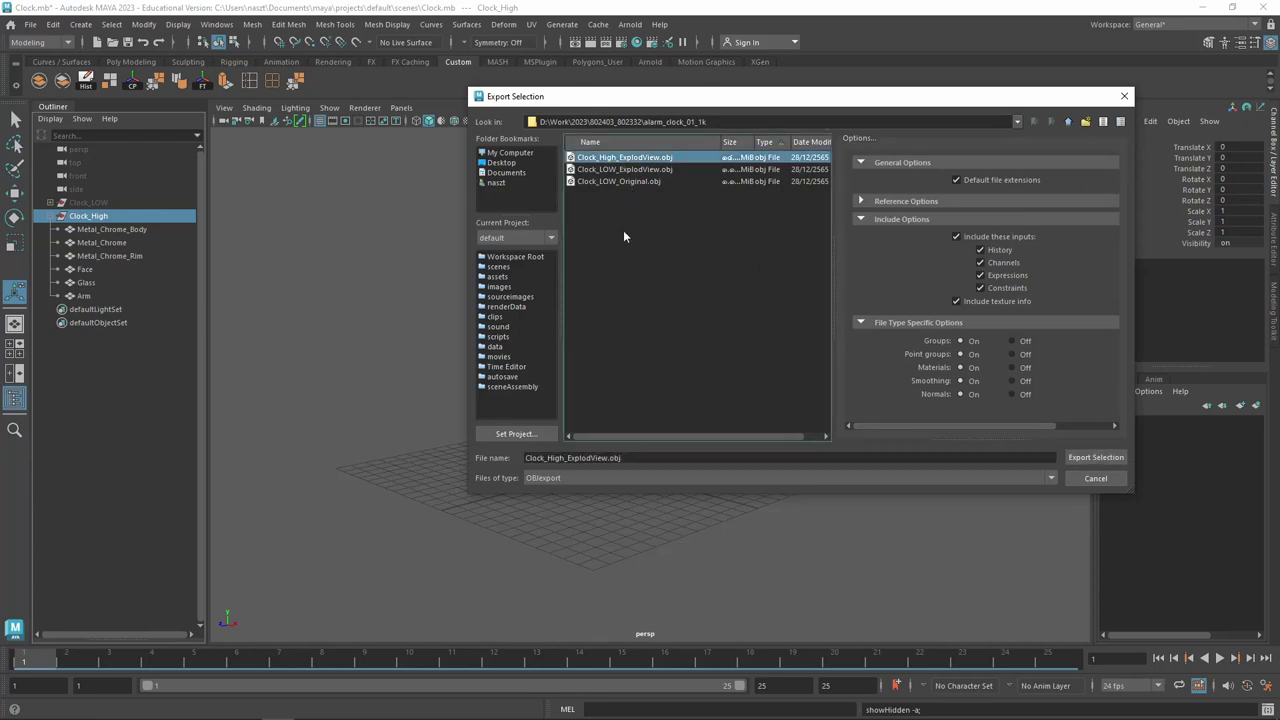
pyautogui.click(637, 182)
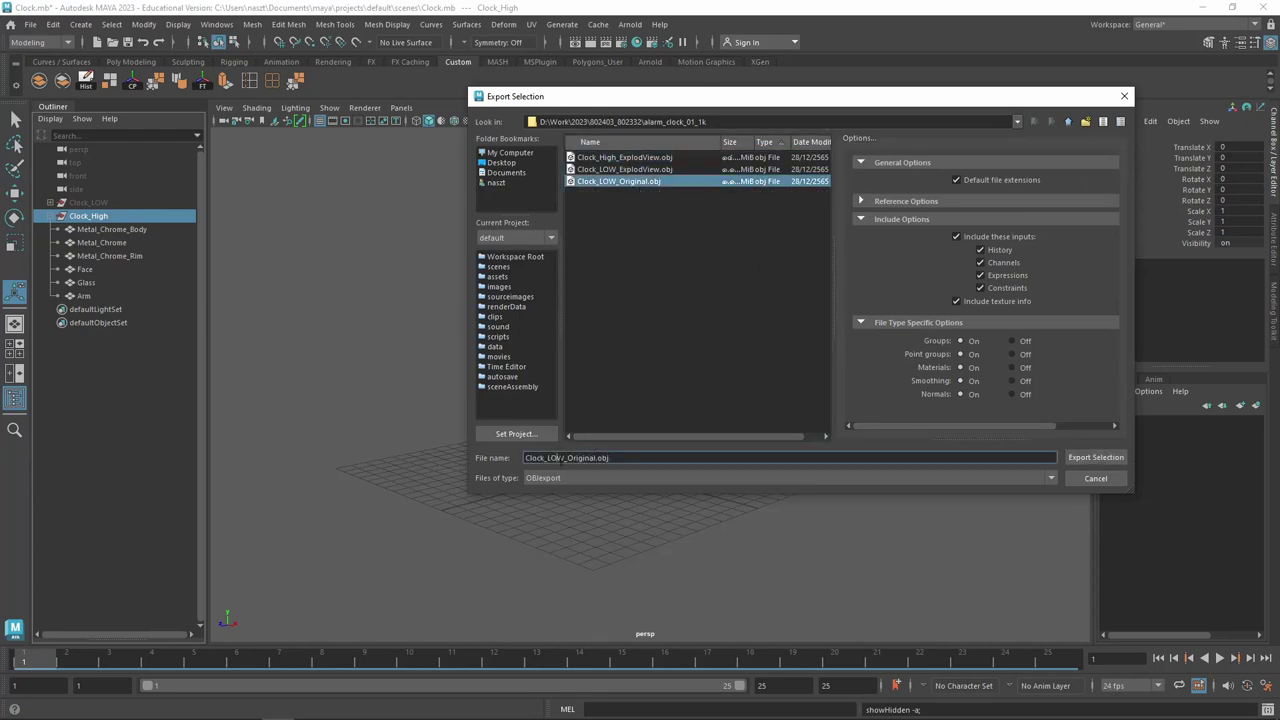
pyautogui.click(571, 457)
pyautogui.press('BackSpace')
pyautogui.press('BackSpace')
pyautogui.press('BackSpace')
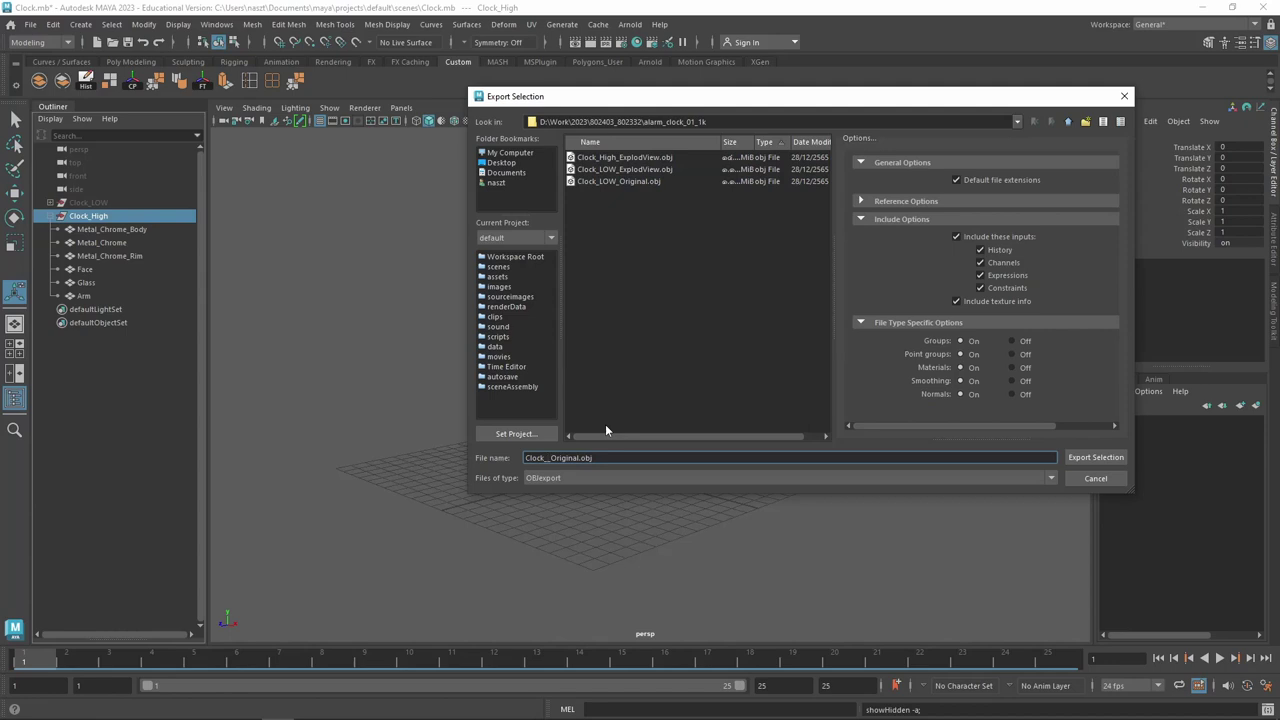
pyautogui.write('HIGH')
pyautogui.click(1095, 457)
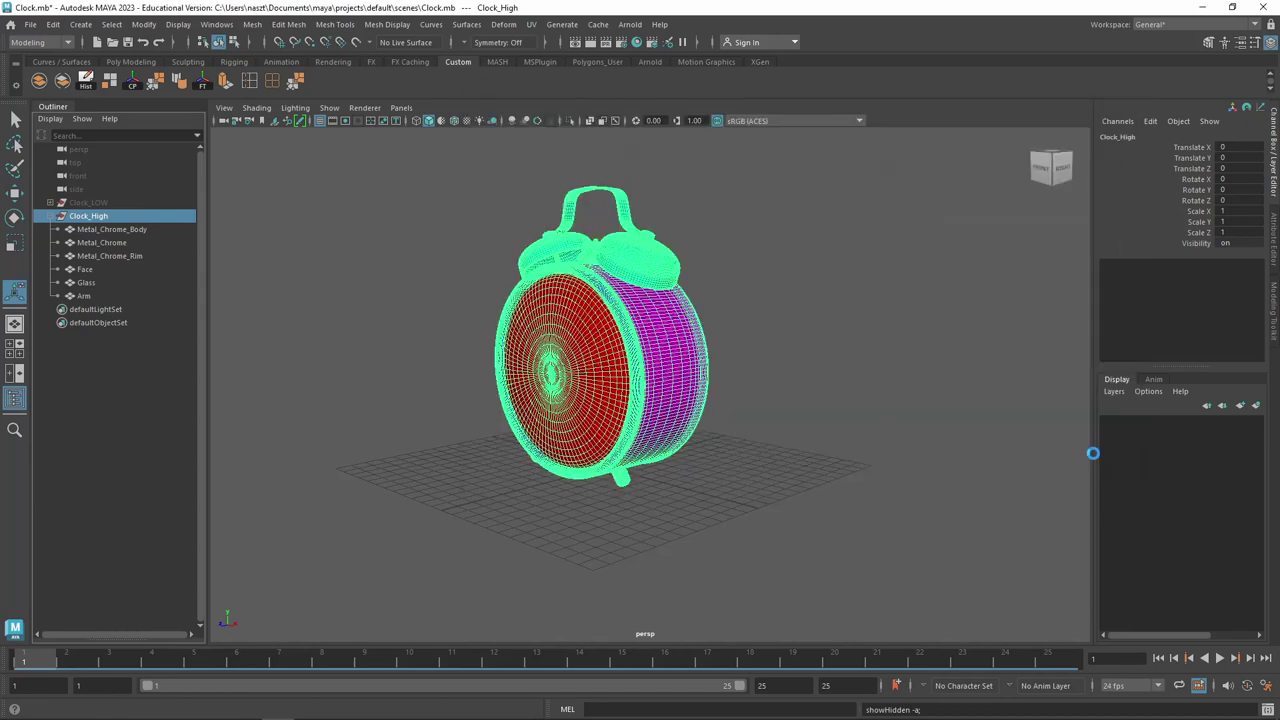